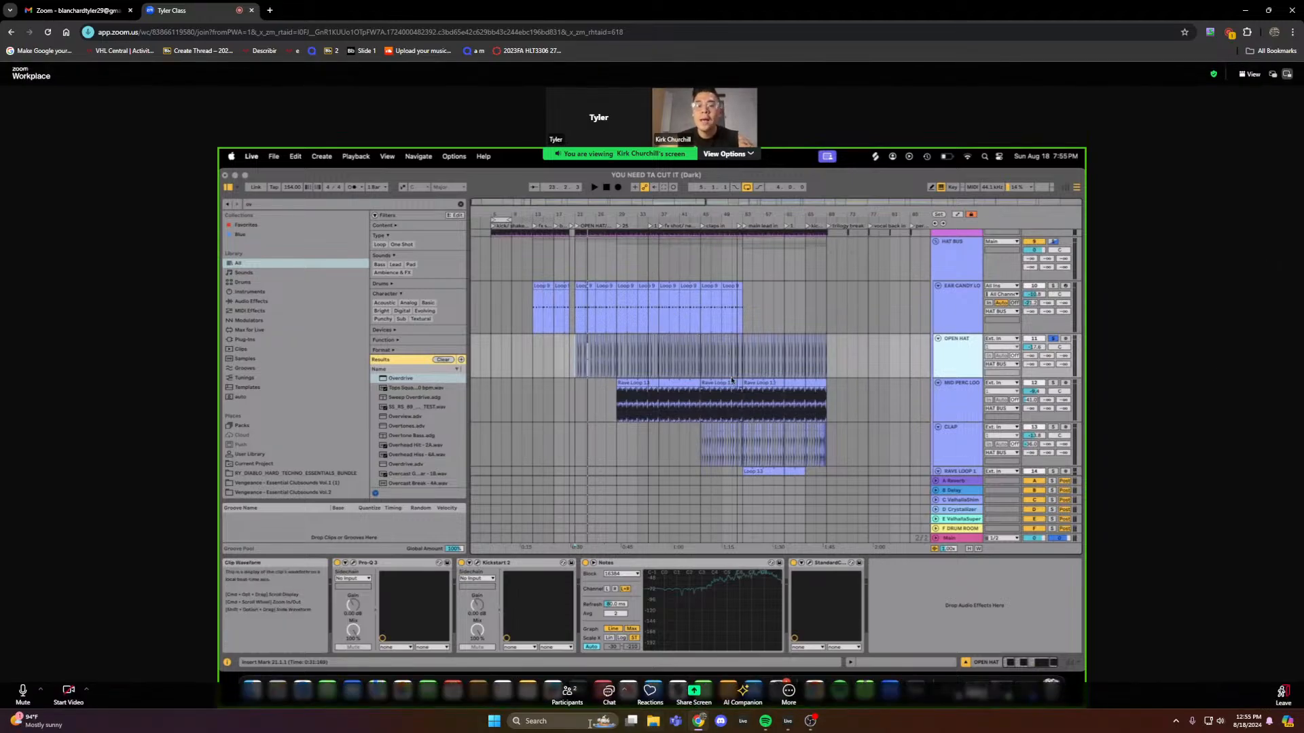
- Search the computer for the notes app and open Sticky Notes
{"action": "left_click", "coordinate": [573, 723]}
{"action": "type", "text": "NO"}
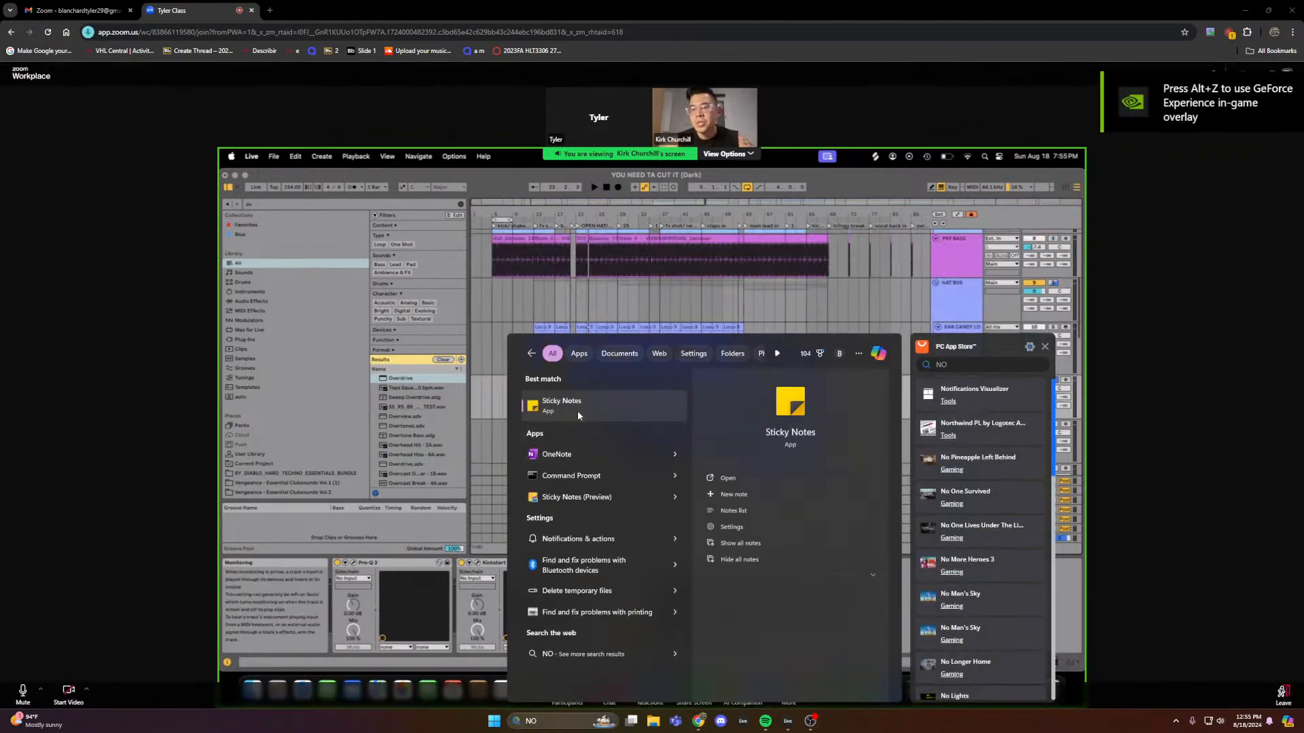
{"action": "left_click", "coordinate": [577, 410]}
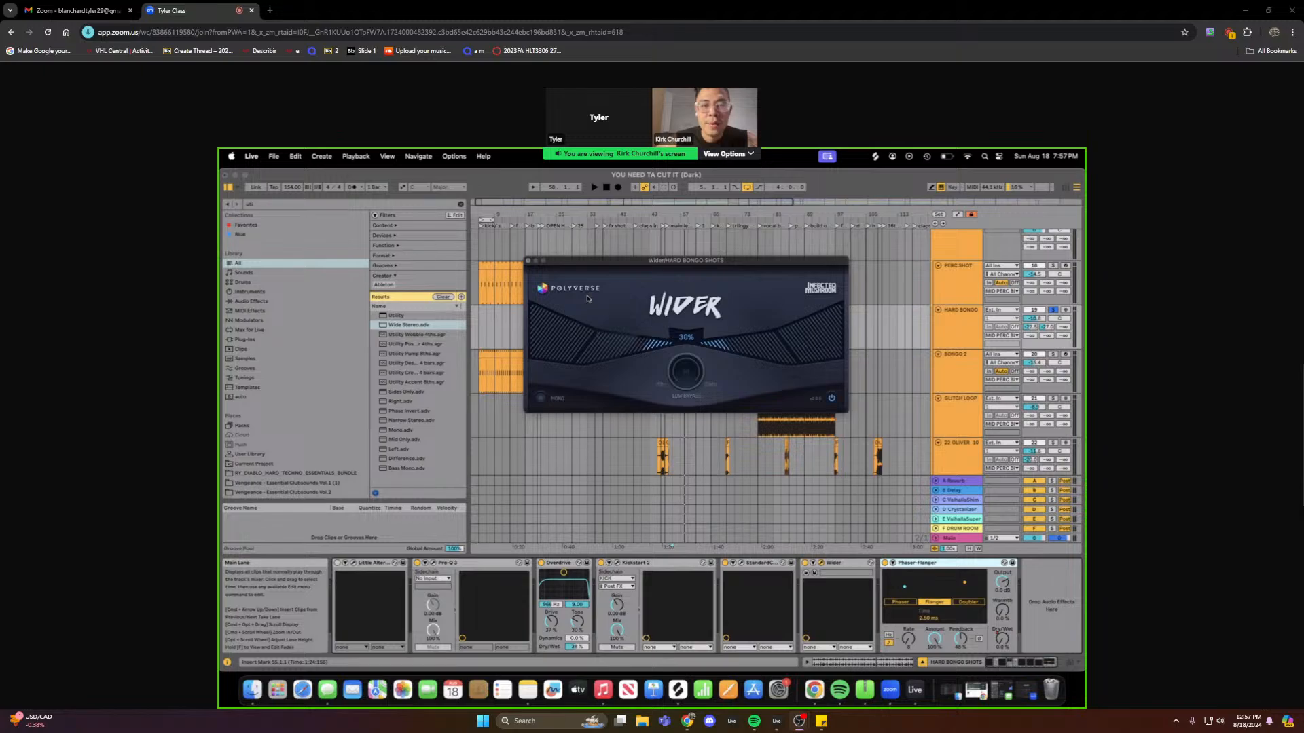
{"action": "left_click", "coordinate": [529, 261]}
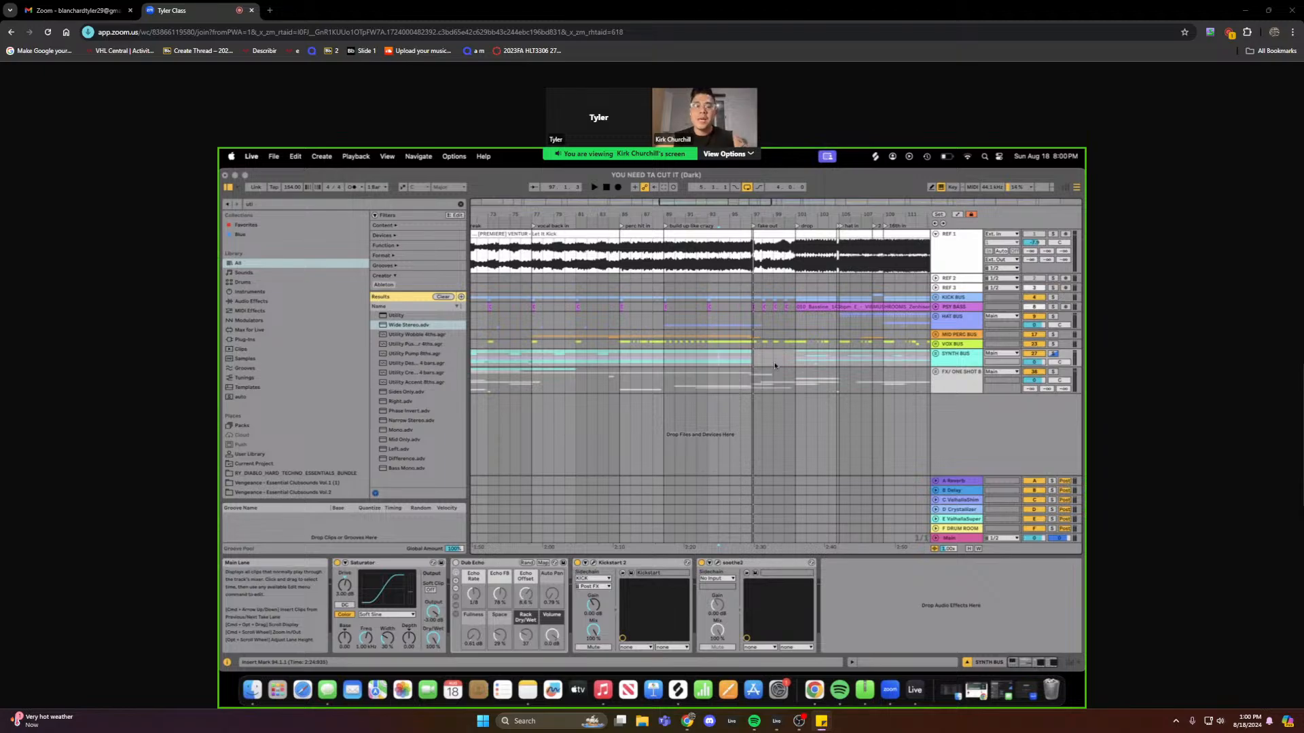
{"action": "scroll", "coordinate": [775, 366], "scroll_direction": "down", "scroll_amount": 4}
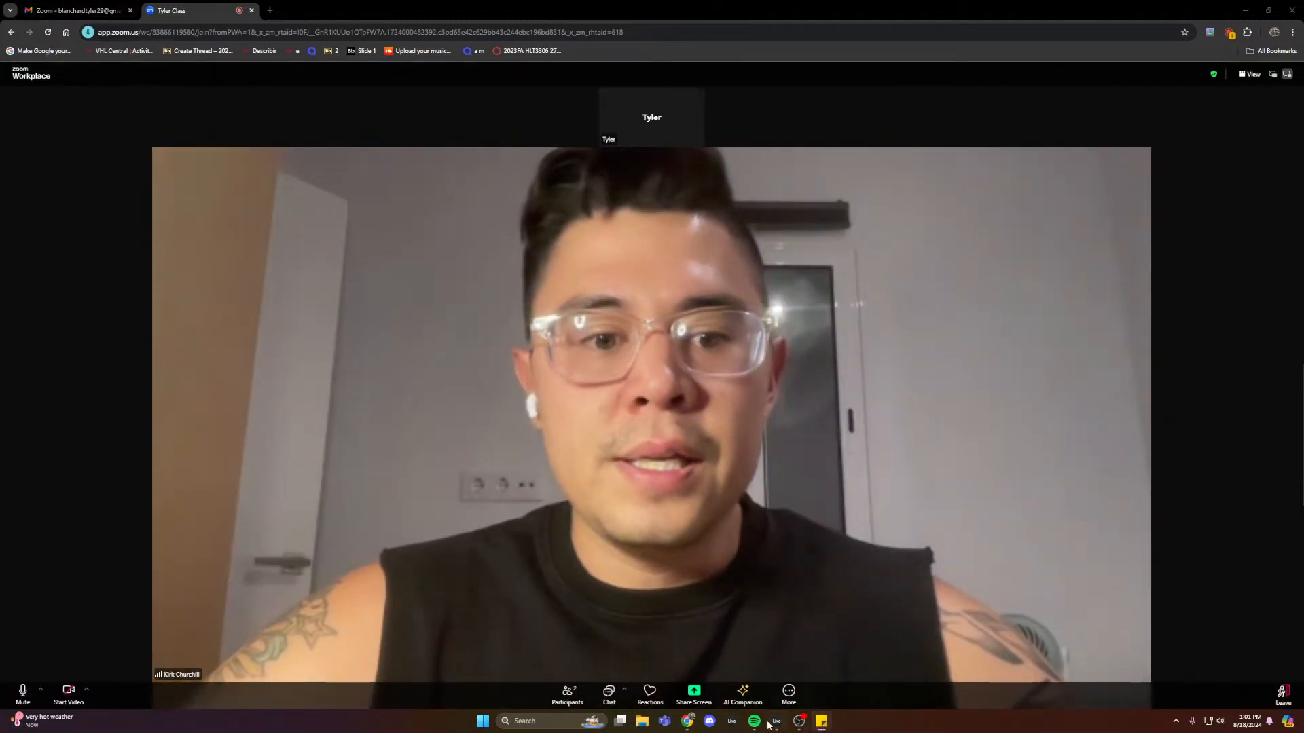
- Switch from the Zoom call to the GERMAN TECHNO project in Ableton Live
{"action": "key", "text": "alt+Tab"}
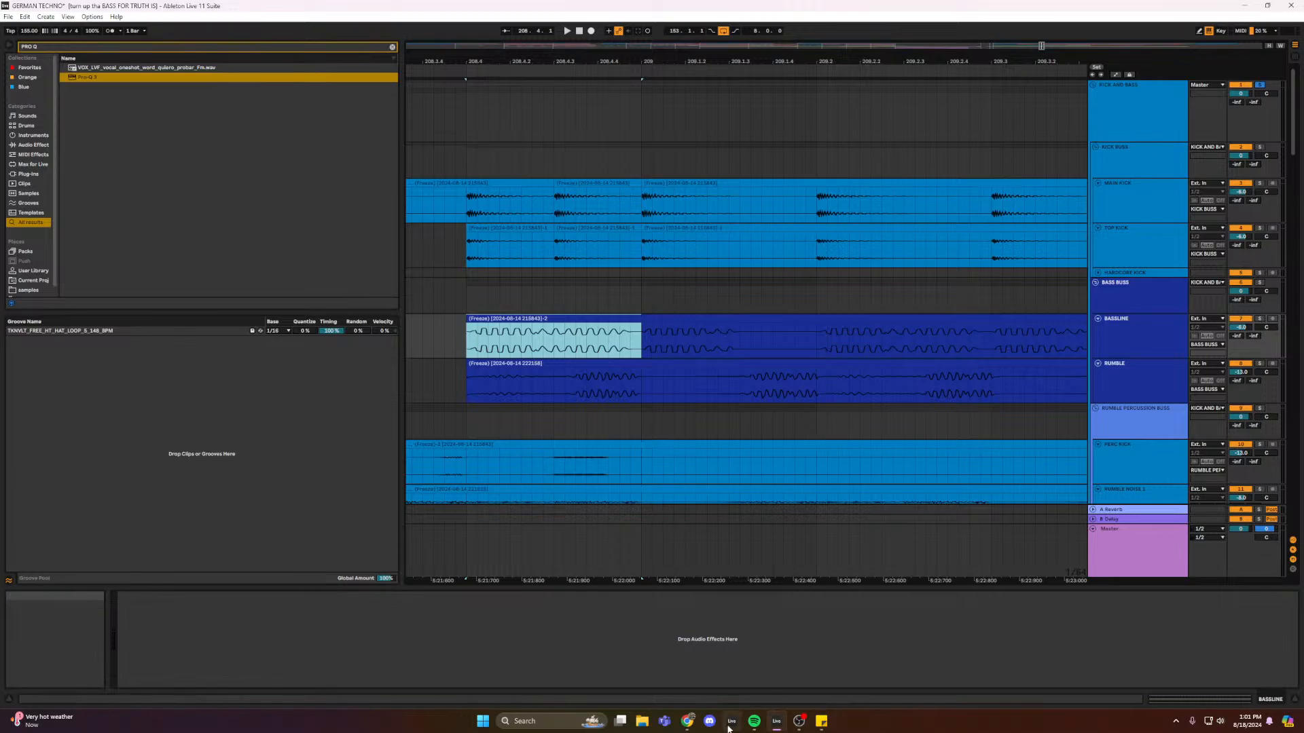
{"action": "left_click", "coordinate": [775, 725]}
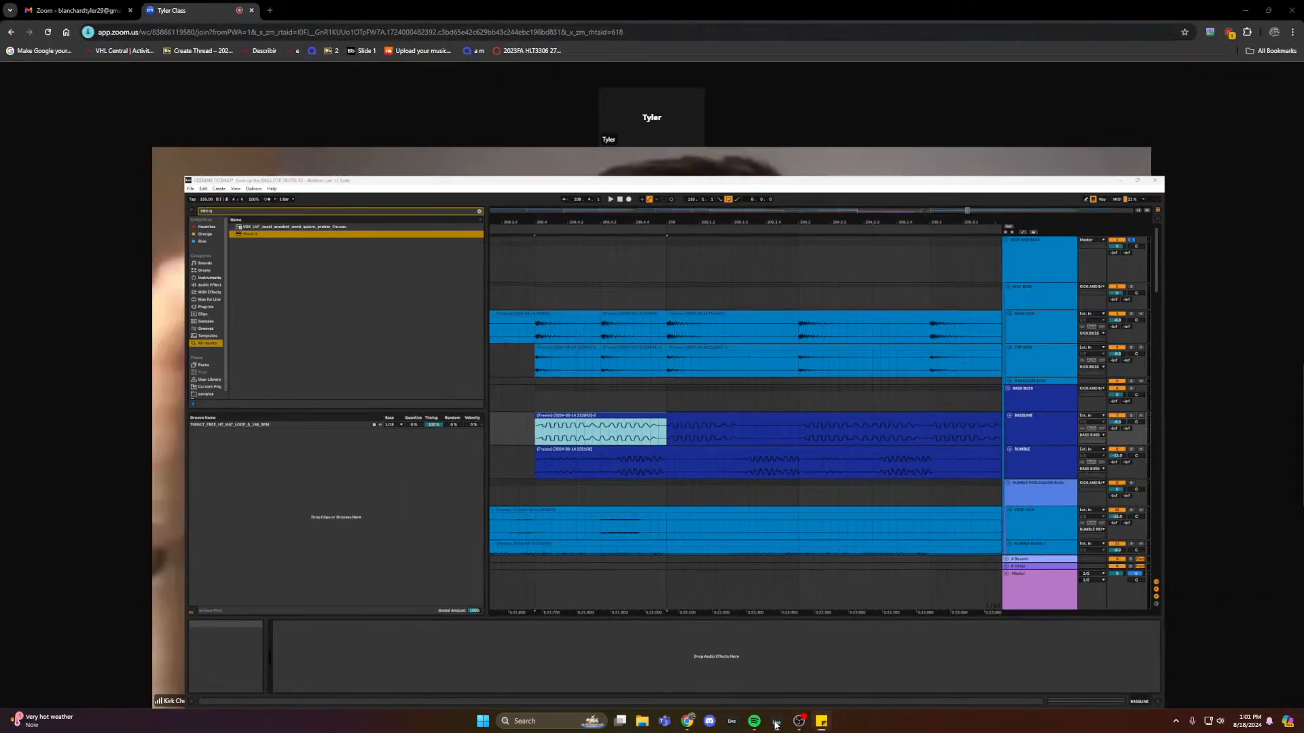
{"action": "left_click_drag", "start_coordinate": [883, 8], "coordinate": [905, 85]}
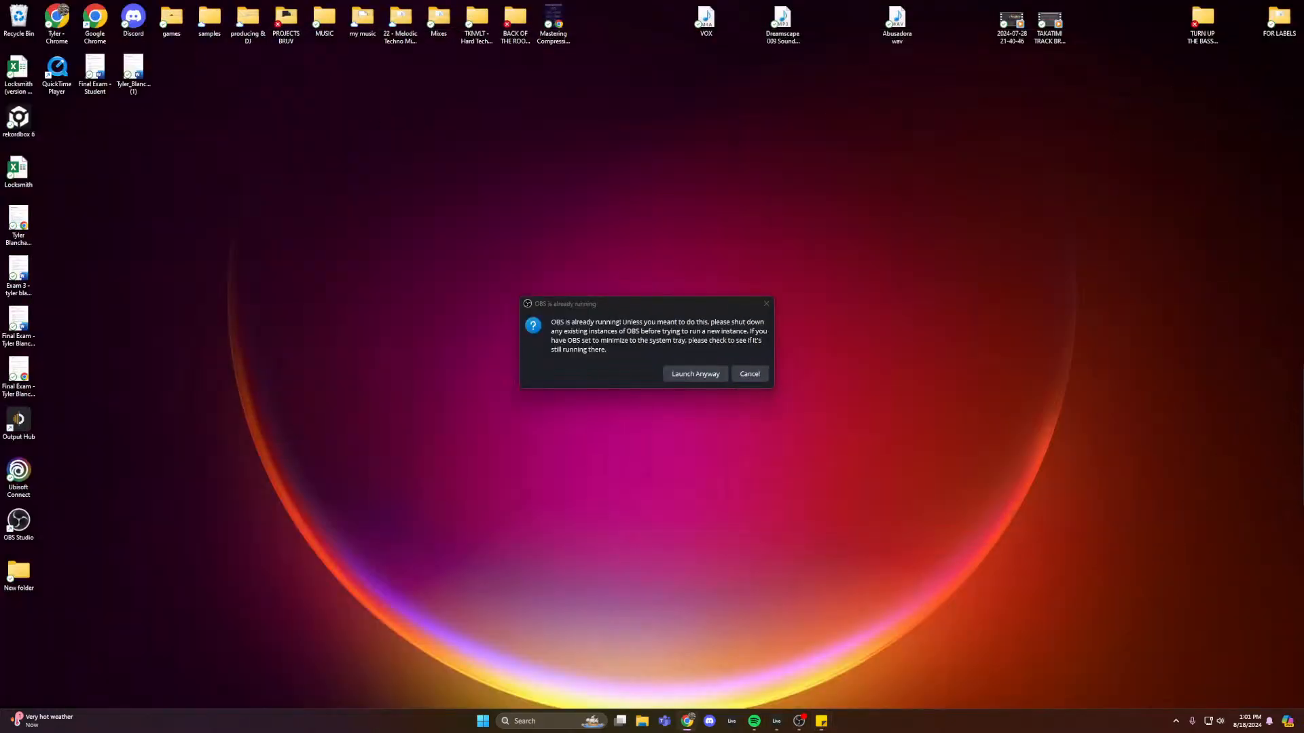
{"action": "left_click", "coordinate": [776, 724]}
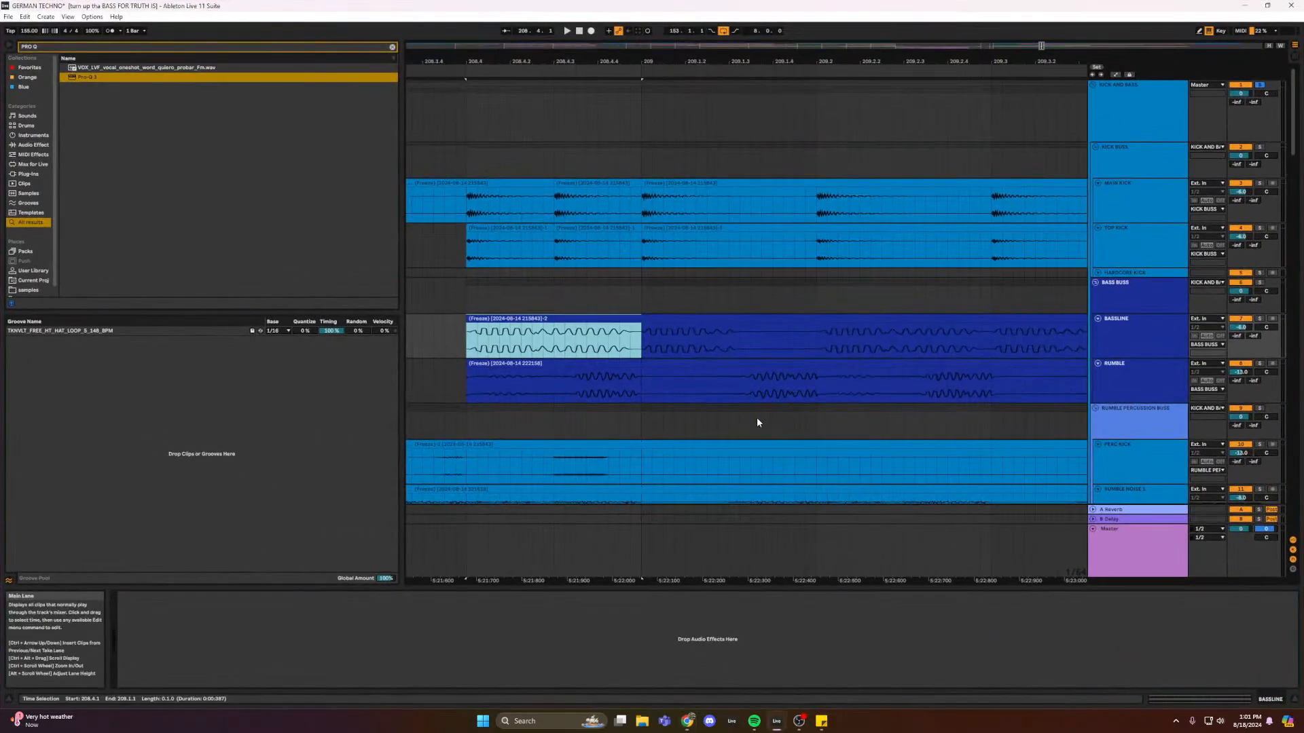
- Review the kick, bass and rumble tracks around bar 208, continuing to the clap tracks in the full arrangement
{"action": "left_click", "coordinate": [468, 216]}
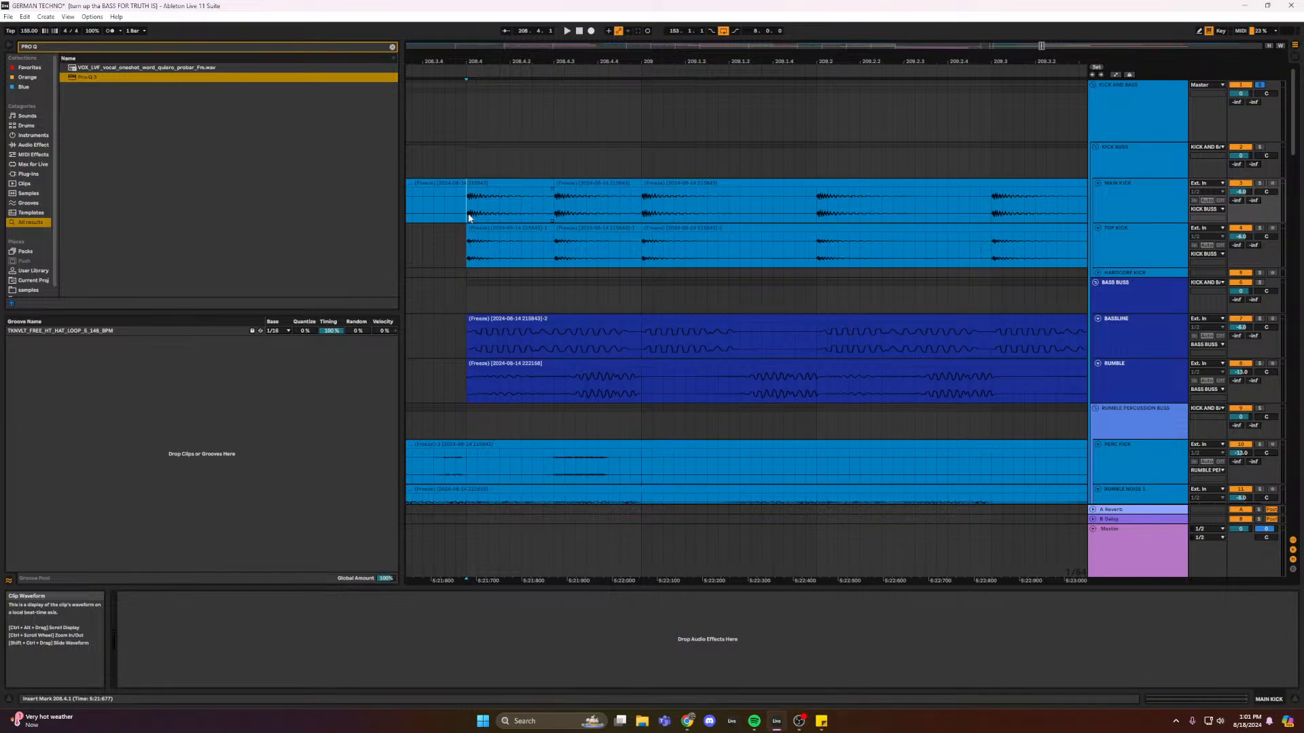
{"action": "scroll", "coordinate": [451, 222], "scroll_direction": "down", "scroll_amount": 3}
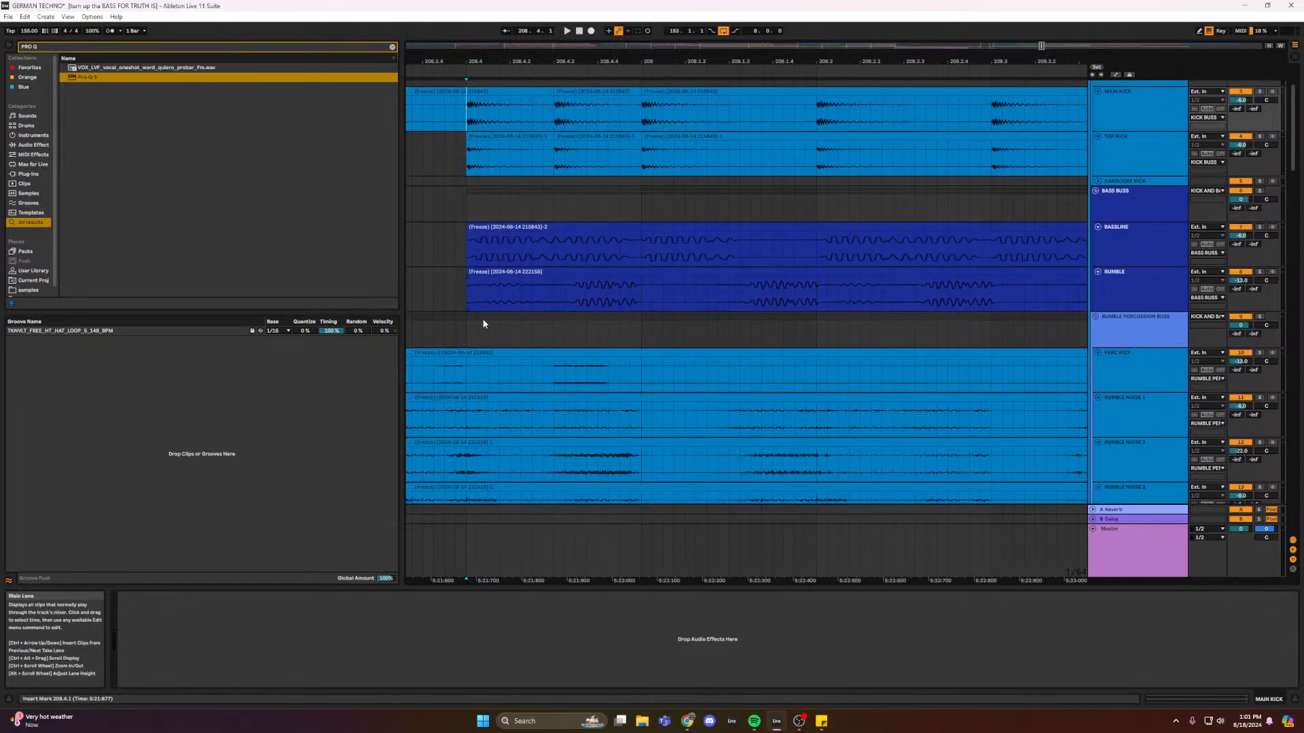
{"action": "scroll", "coordinate": [471, 328], "scroll_direction": "down", "scroll_amount": 2}
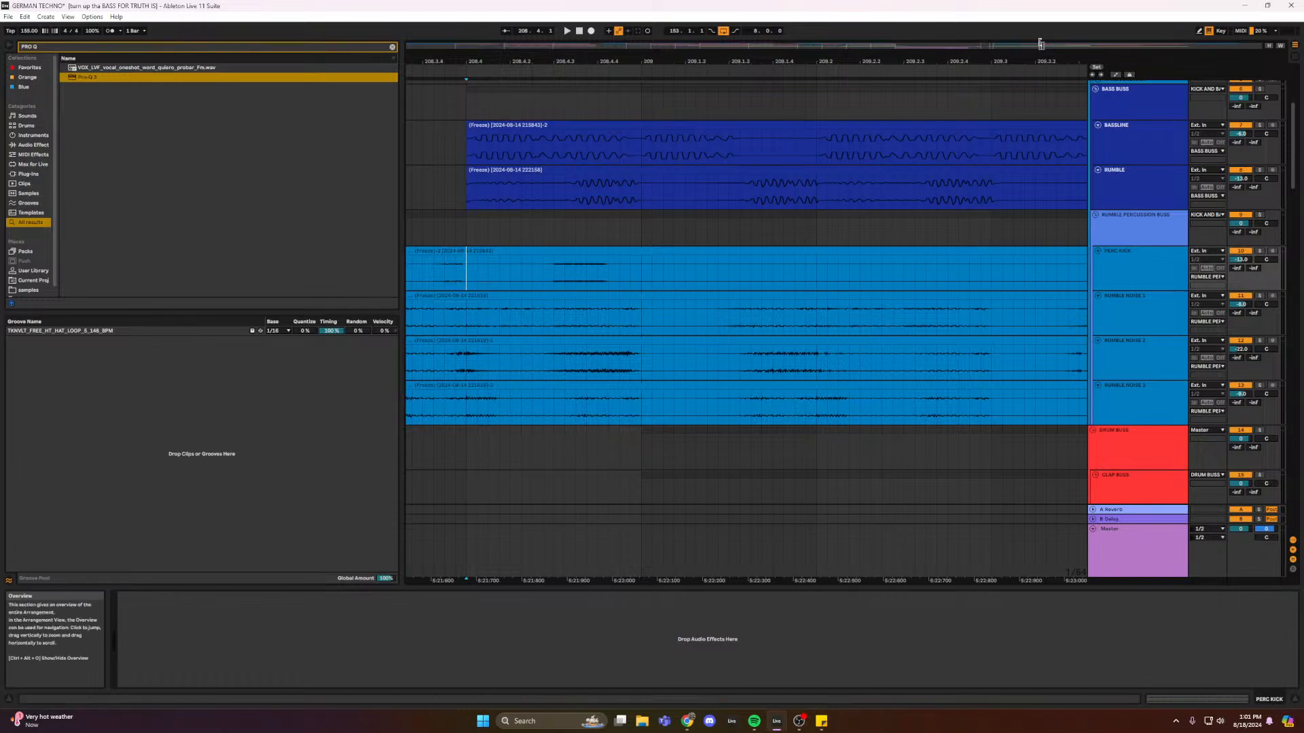
{"action": "scroll", "coordinate": [441, 581], "scroll_direction": "down", "scroll_amount": 5}
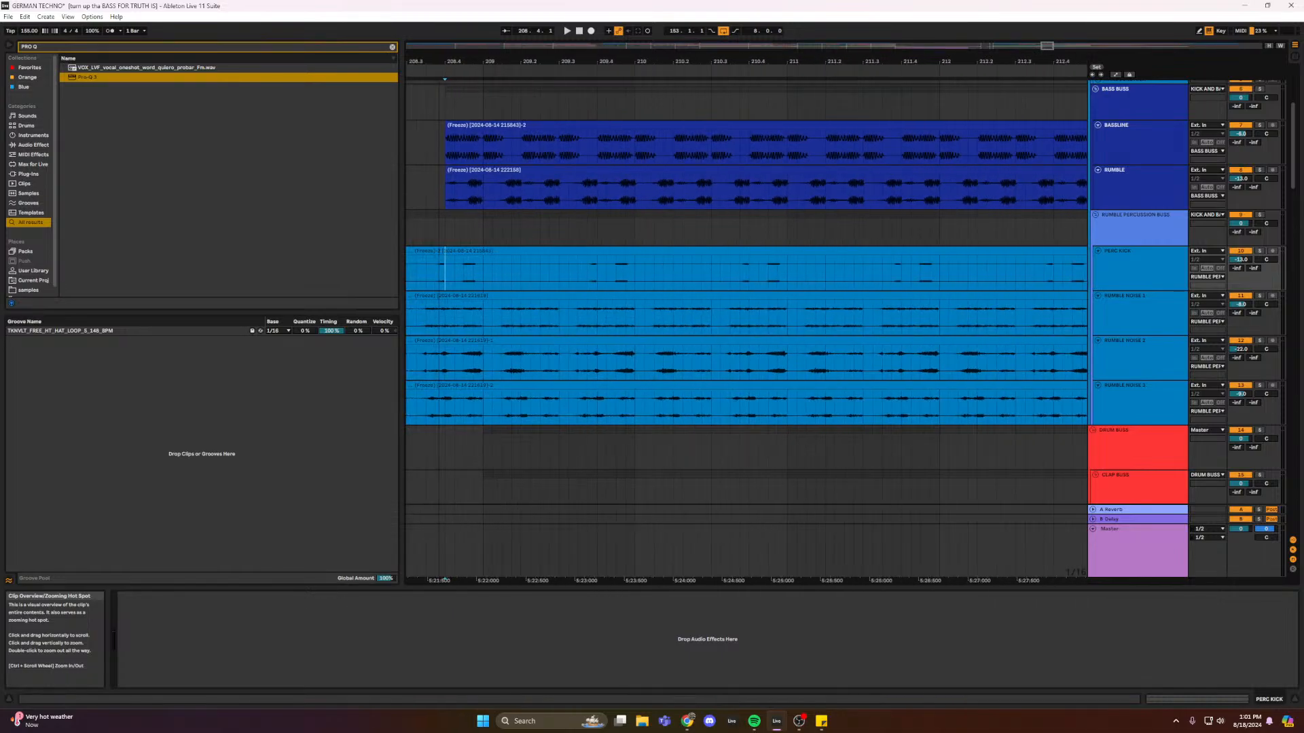
{"action": "scroll", "coordinate": [441, 581], "scroll_direction": "down", "scroll_amount": 10}
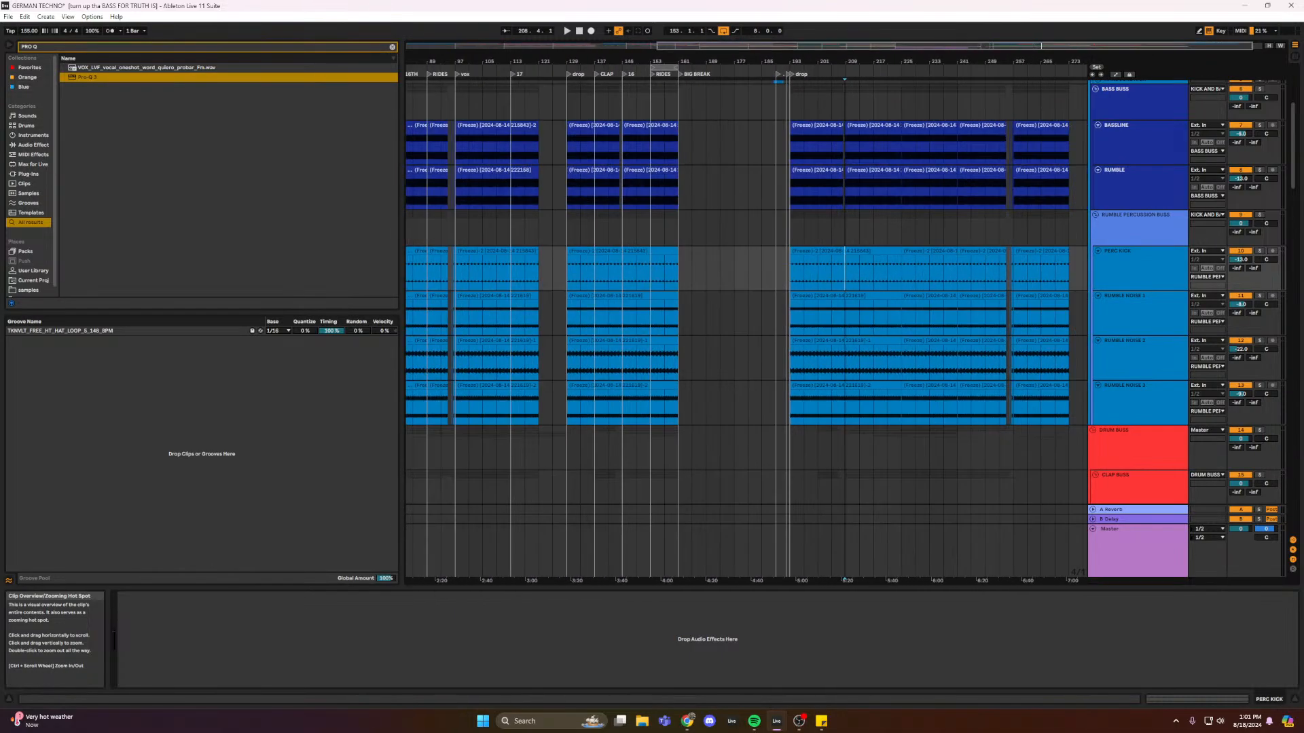
{"action": "scroll", "coordinate": [838, 274], "scroll_direction": "down", "scroll_amount": 6}
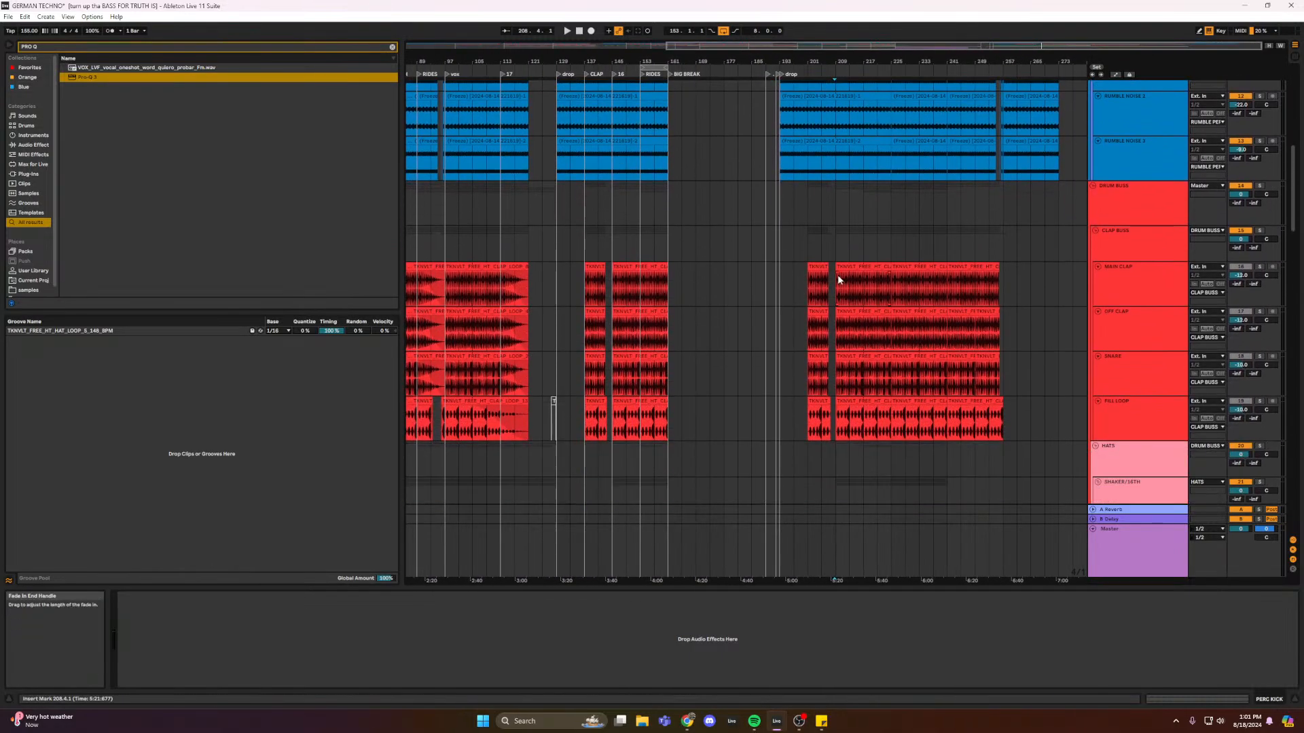
{"action": "scroll", "coordinate": [838, 274], "scroll_direction": "down", "scroll_amount": 2}
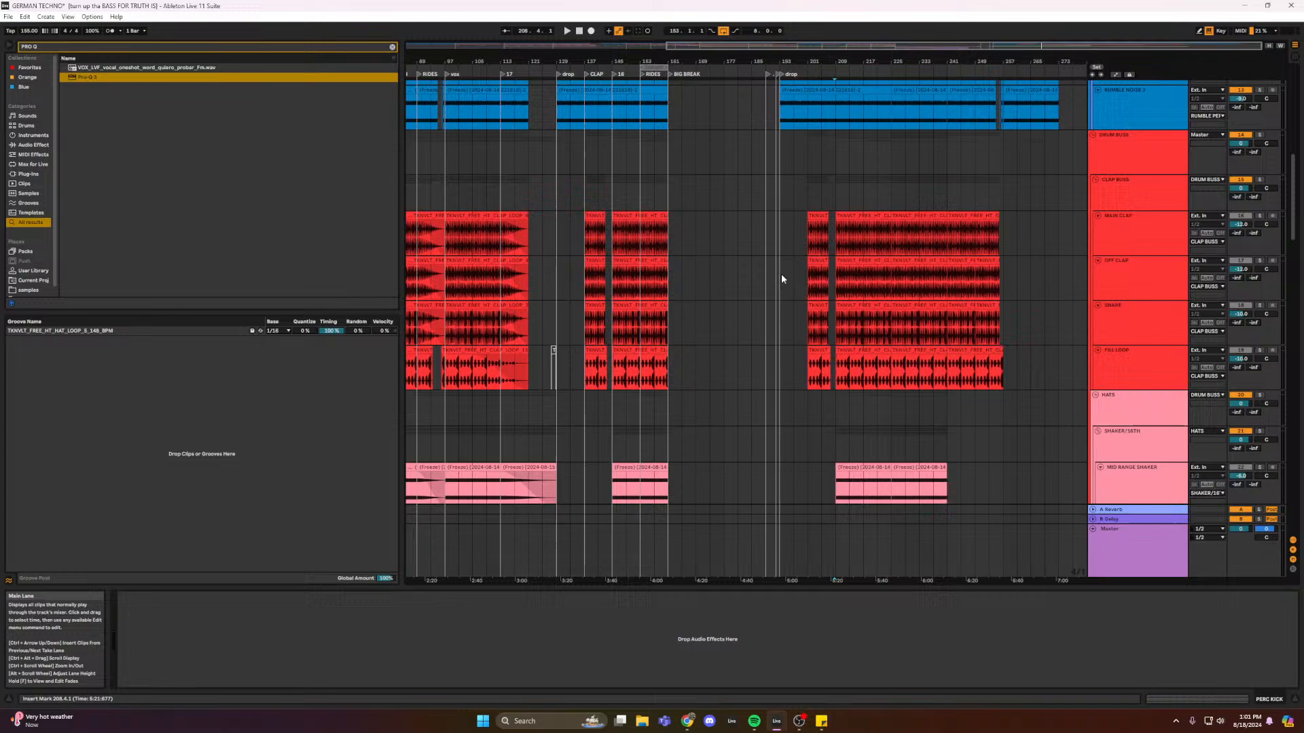
- Place the insert marker at the start of the MAIN CLAP clip at bar 201 and examine the layered clap loops
{"action": "left_click", "coordinate": [807, 240]}
{"action": "scroll", "coordinate": [643, 580], "scroll_direction": "up", "scroll_amount": 3}
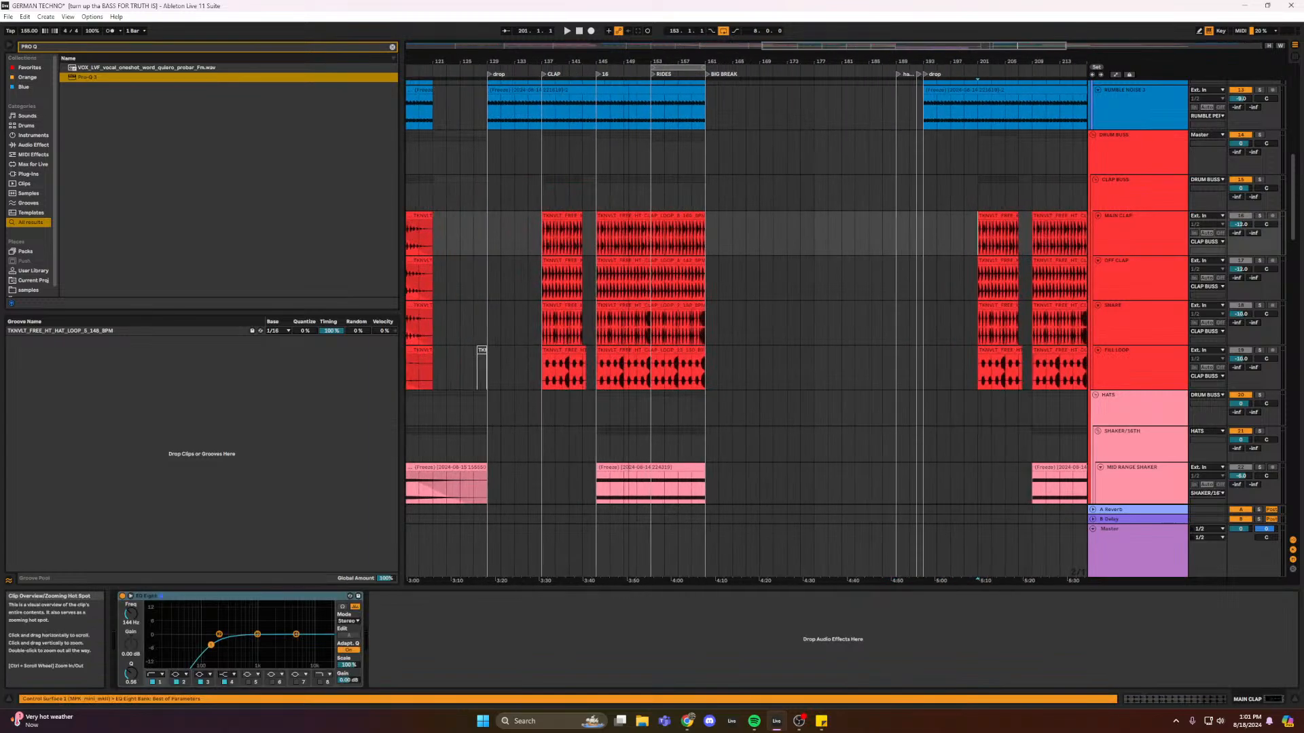
{"action": "scroll", "coordinate": [956, 217], "scroll_direction": "up", "scroll_amount": 8}
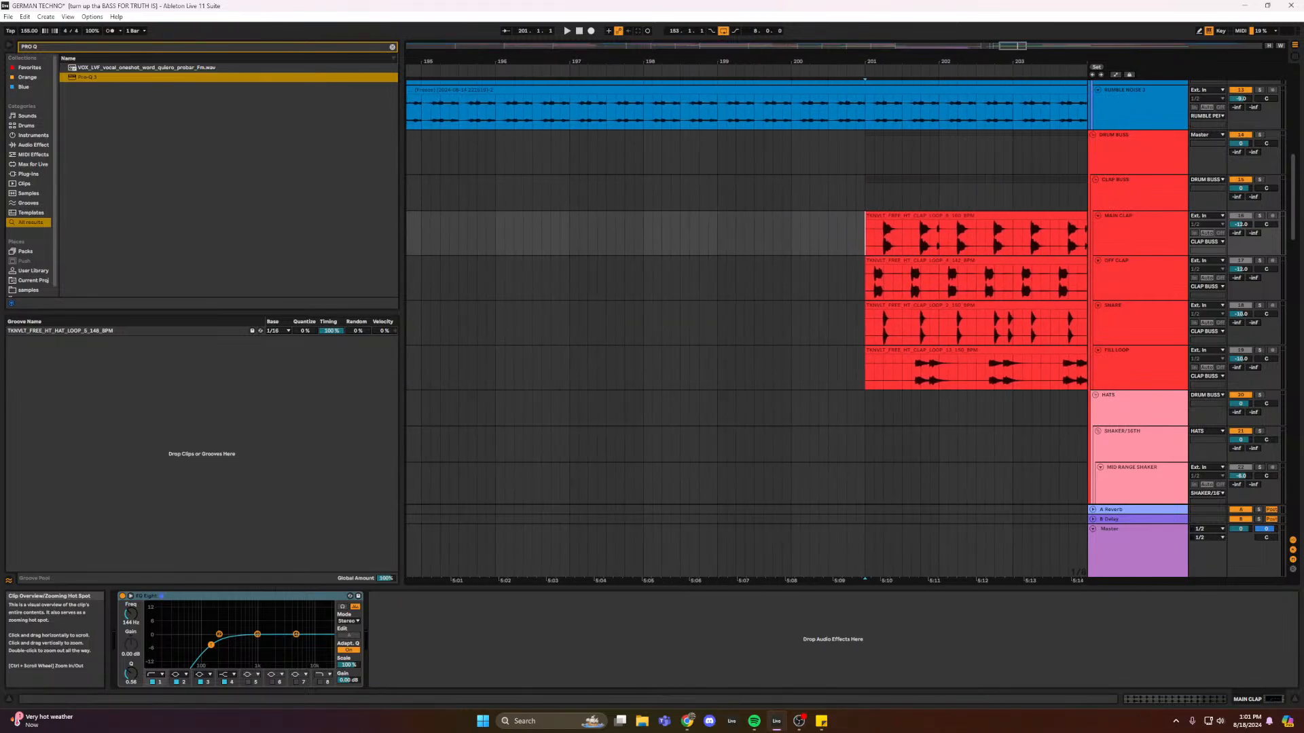
{"action": "scroll", "coordinate": [955, 217], "scroll_direction": "up", "scroll_amount": 3}
{"action": "scroll", "coordinate": [766, 217], "scroll_direction": "right", "scroll_amount": 5}
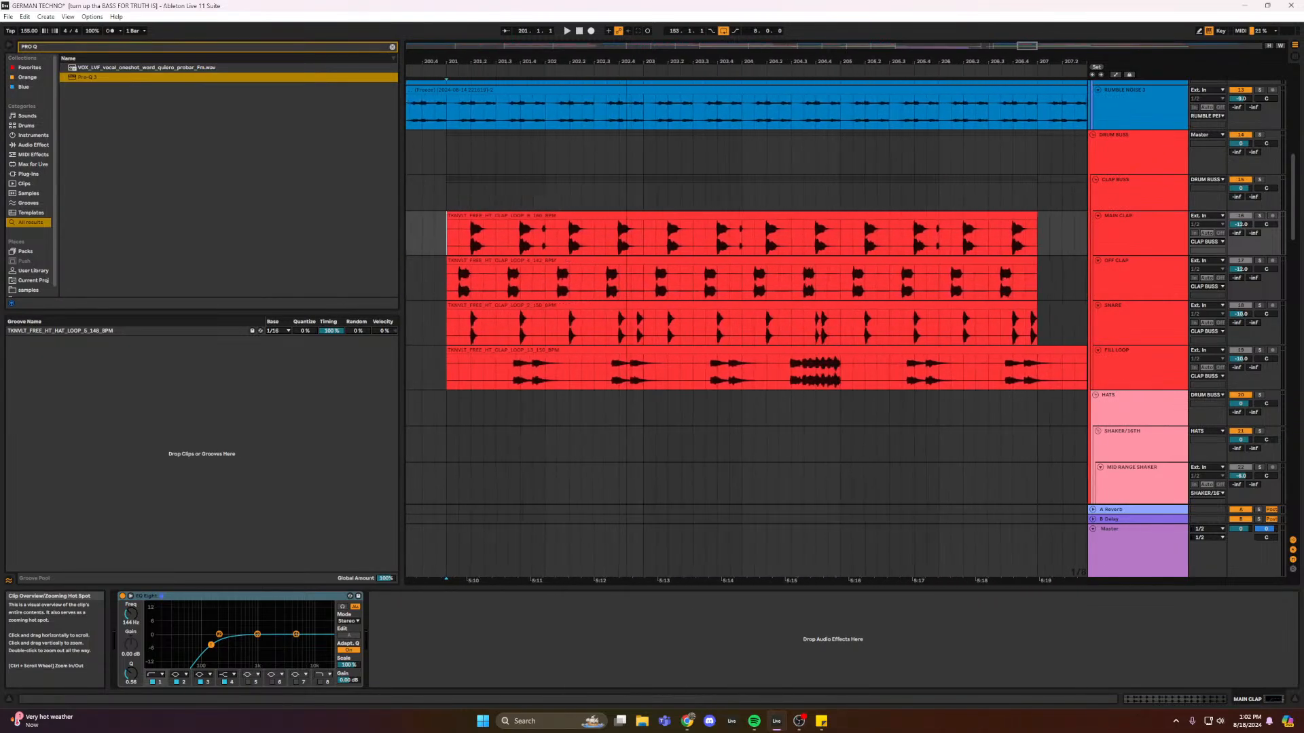
{"action": "scroll", "coordinate": [747, 319], "scroll_direction": "down", "scroll_amount": 3}
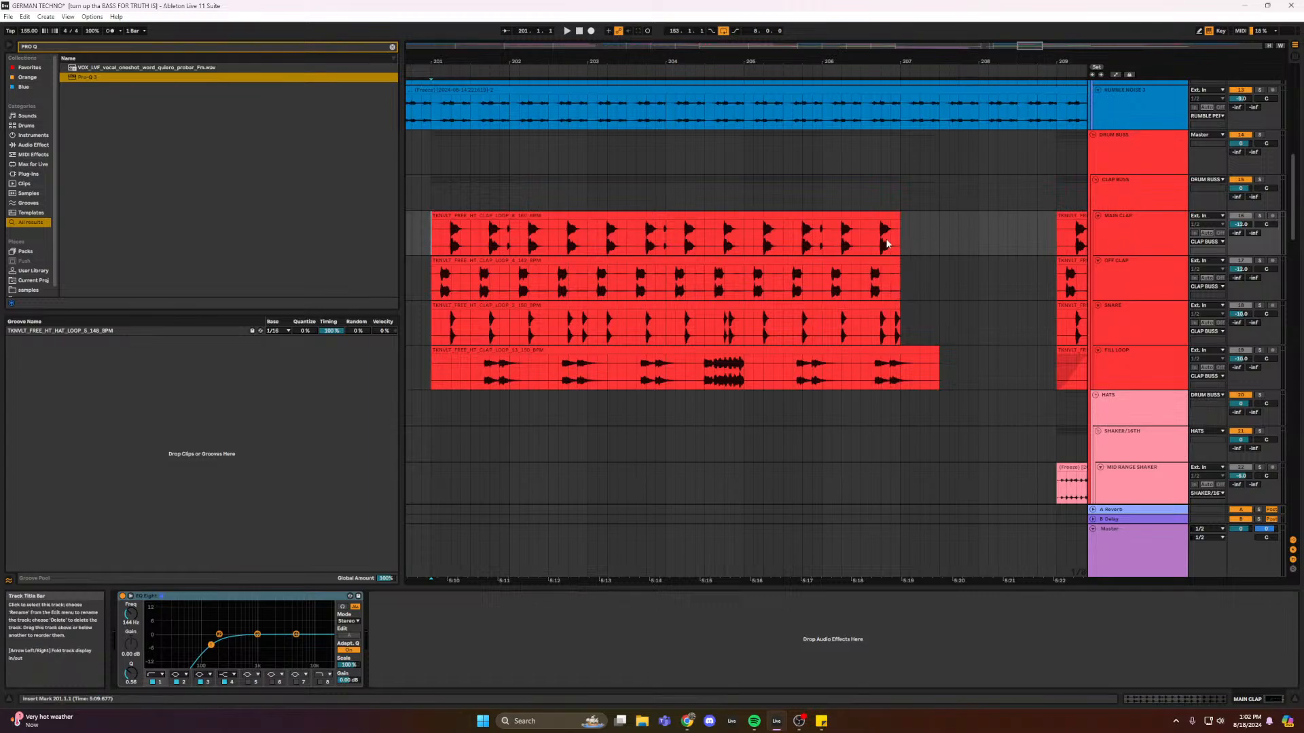
- Compare the EQ Eight curves on the MAIN CLAP, OFF CLAP, SNARE and FILL LOOP tracks
{"action": "left_click", "coordinate": [456, 197]}
{"action": "left_click", "coordinate": [452, 235]}
{"action": "left_click", "coordinate": [450, 279]}
{"action": "left_click", "coordinate": [470, 332]}
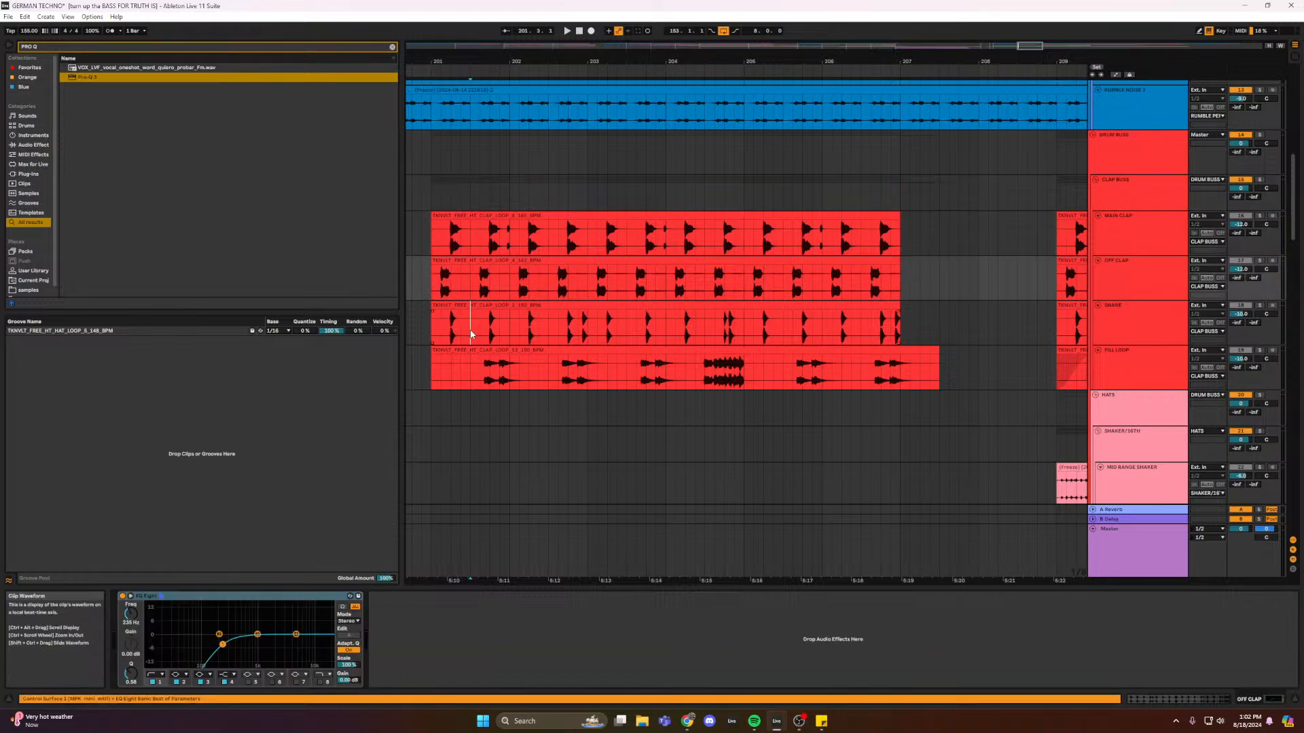
{"action": "left_click", "coordinate": [489, 380]}
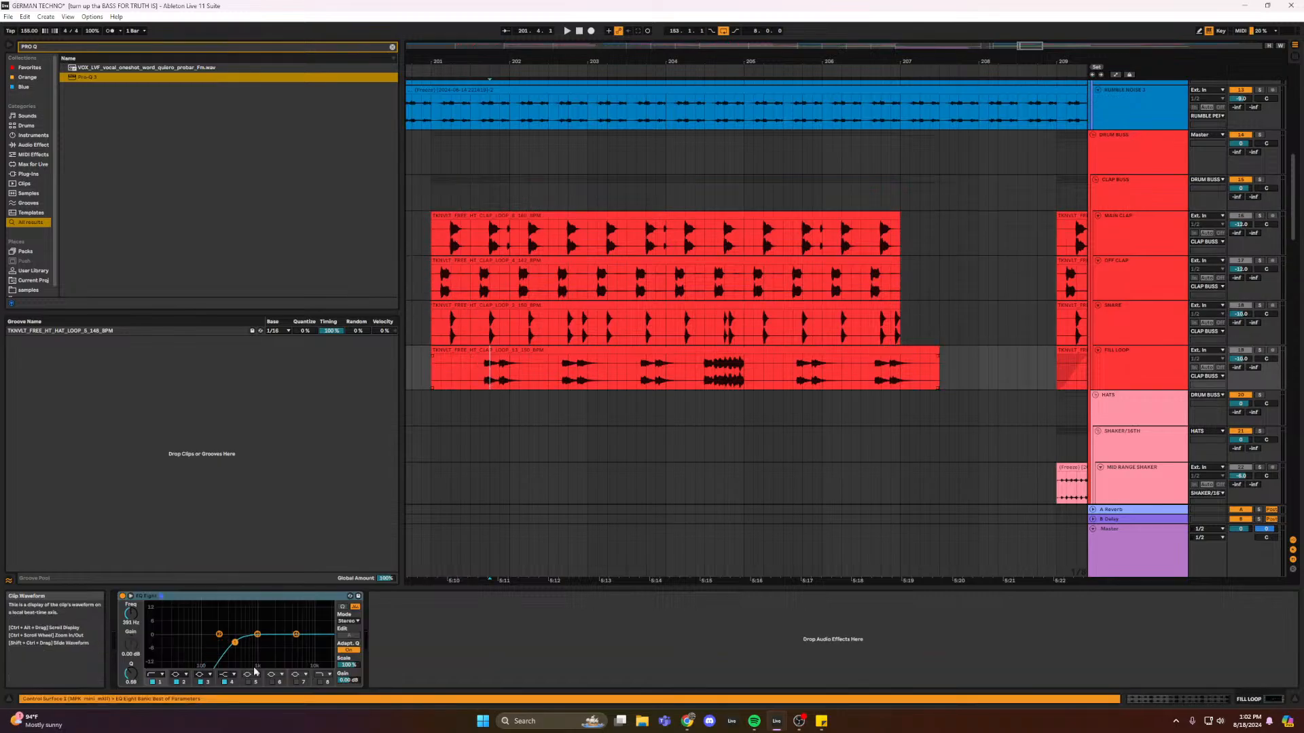
- Raise the SNARE track's low-cut frequency slightly in EQ Eight and nudge the OFF CLAP track's low-cut slightly lower
{"action": "left_click", "coordinate": [442, 338]}
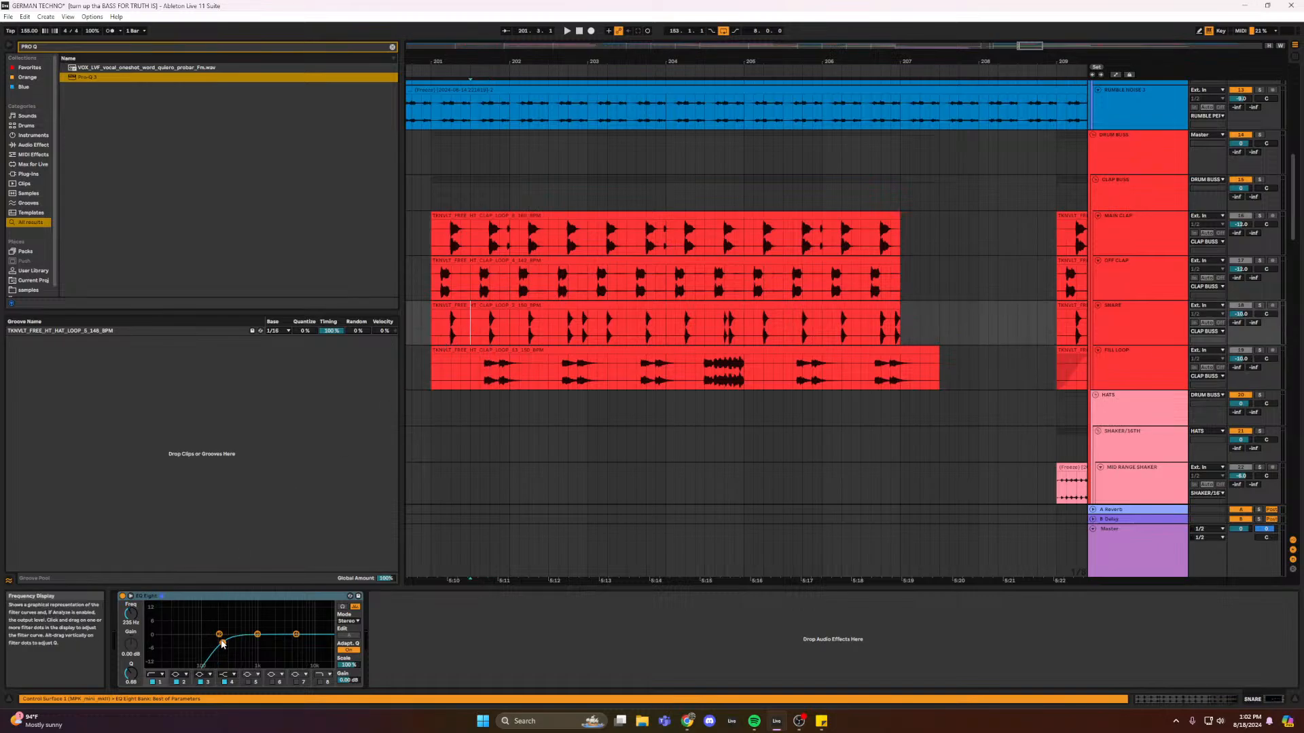
{"action": "left_click_drag", "start_coordinate": [223, 642], "coordinate": [226, 646]}
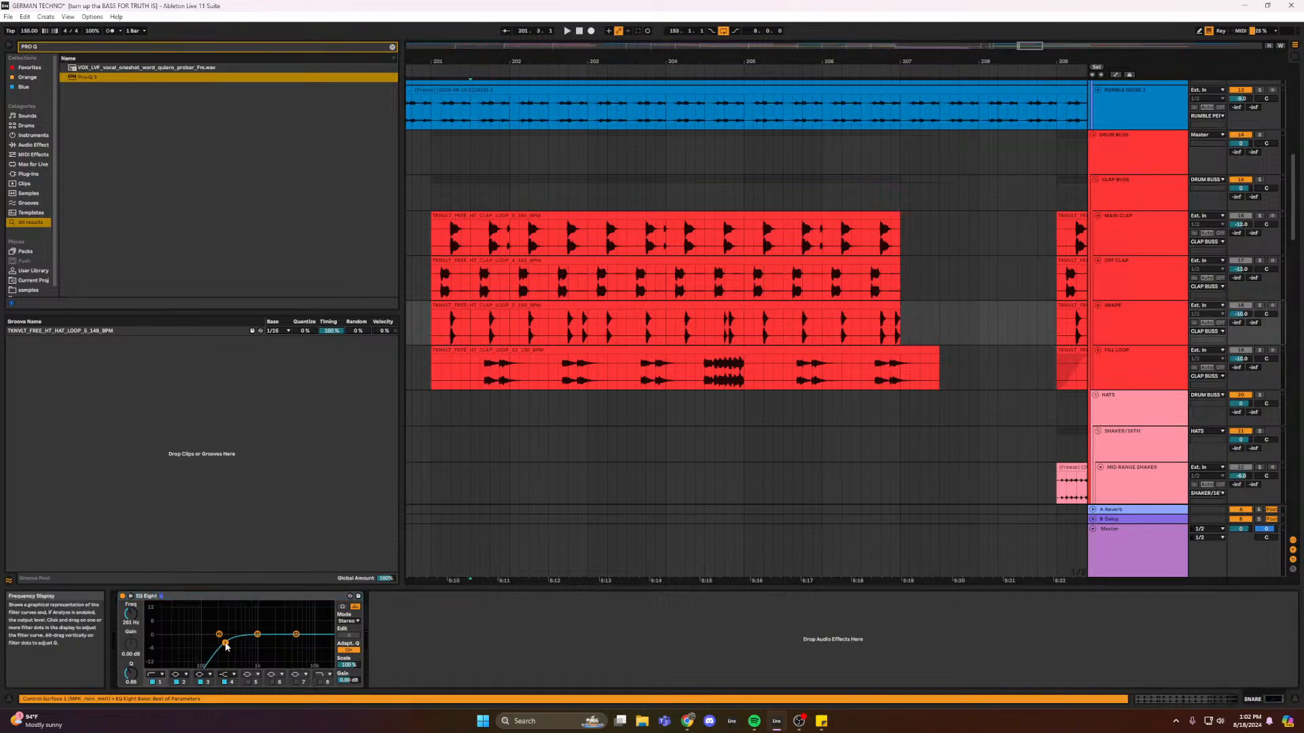
{"action": "left_click", "coordinate": [500, 275]}
{"action": "left_click_drag", "start_coordinate": [223, 644], "coordinate": [218, 644]}
- Inspect the device chains on the MAIN CLAP, HIGH RANGE SHAKER and RIDES tracks
{"action": "left_click", "coordinate": [483, 247]}
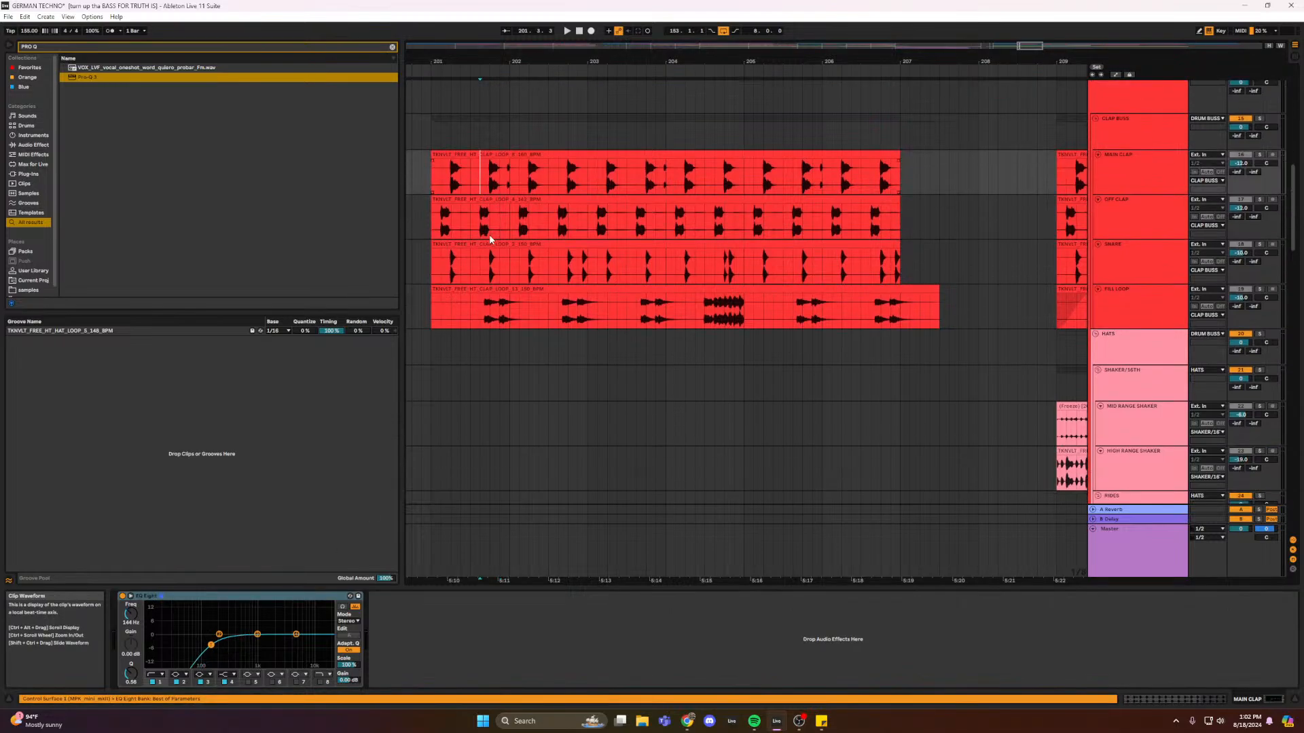
{"action": "scroll", "coordinate": [854, 362], "scroll_direction": "down", "scroll_amount": 3}
{"action": "left_click", "coordinate": [774, 395]}
{"action": "left_click", "coordinate": [735, 428]}
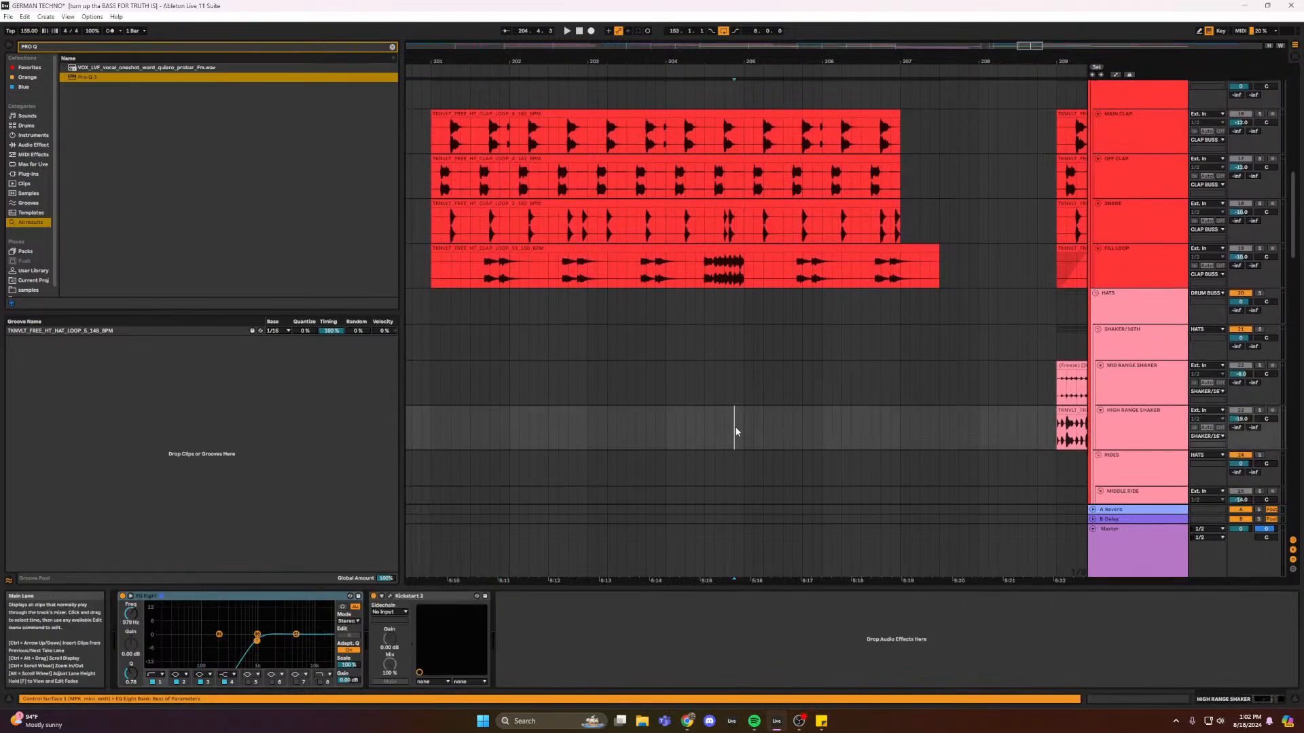
{"action": "left_click", "coordinate": [724, 468]}
{"action": "scroll", "coordinate": [723, 460], "scroll_direction": "down", "scroll_amount": 2}
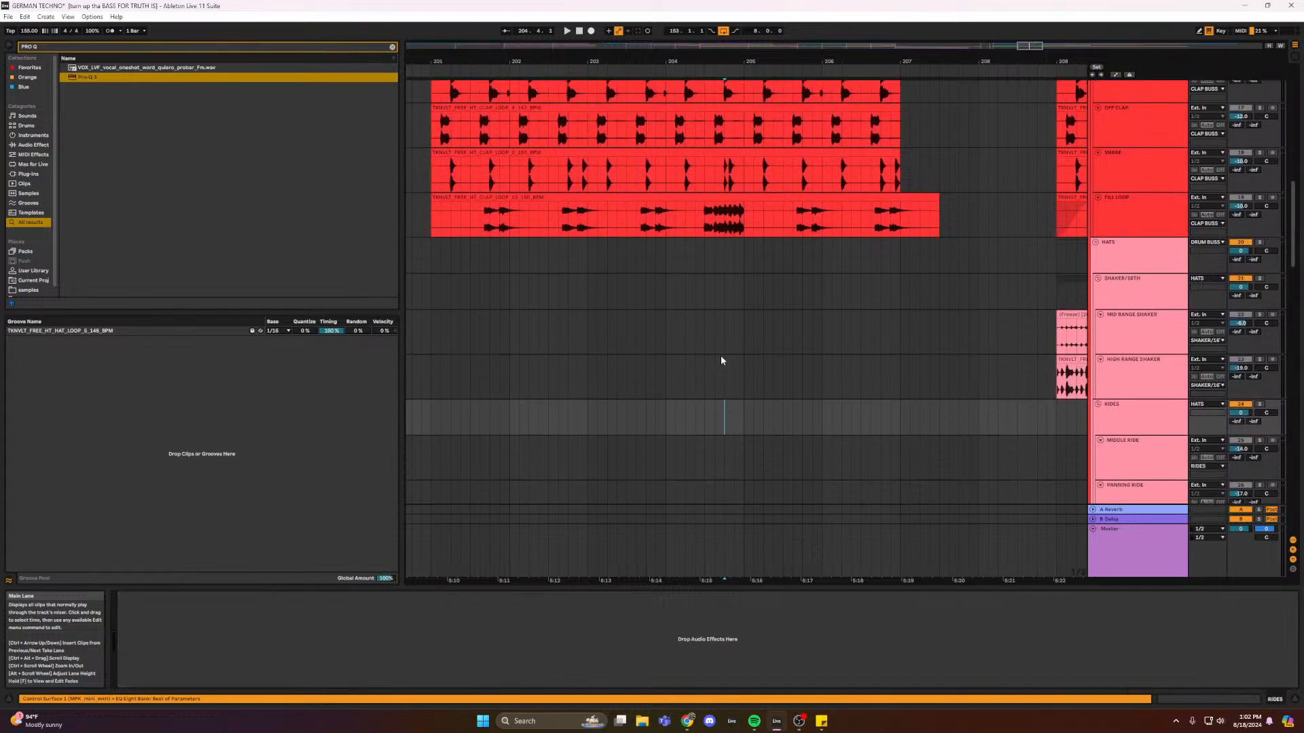
{"action": "scroll", "coordinate": [719, 350], "scroll_direction": "up", "scroll_amount": 4}
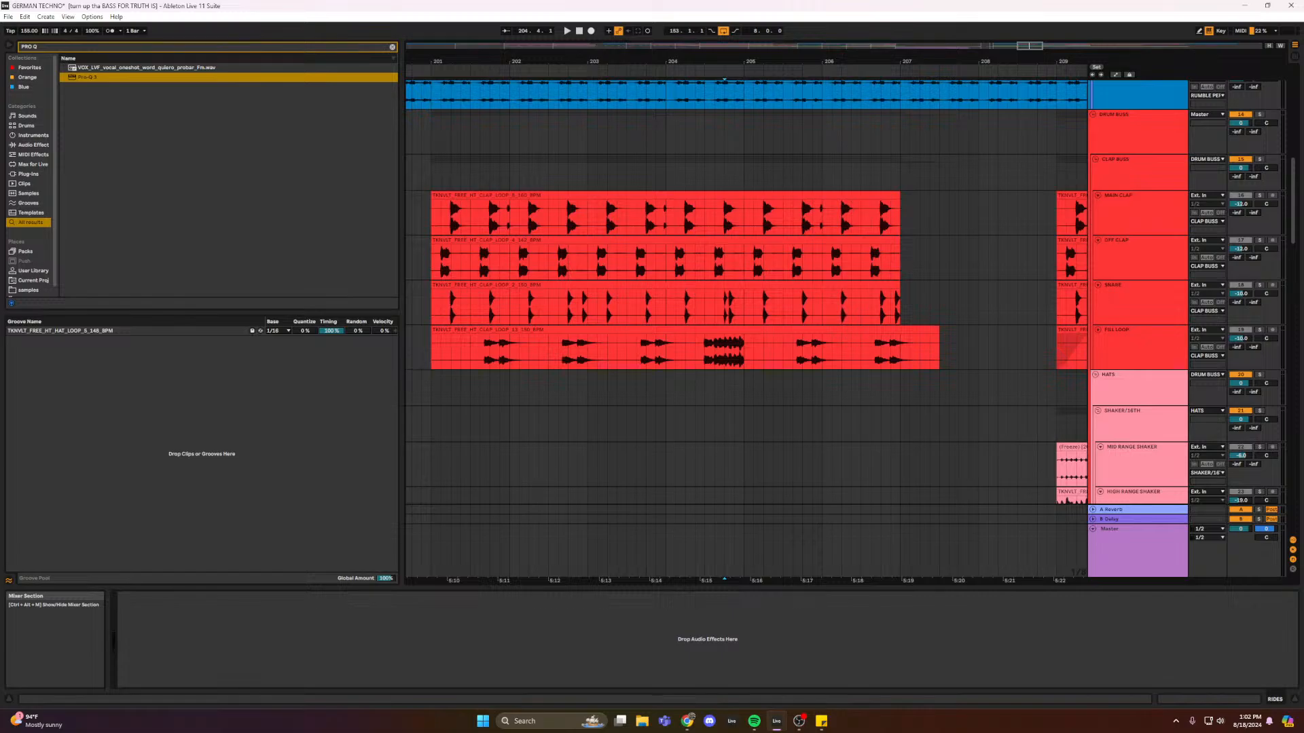
- Share the screen in the Zoom call and play the clap section from bar 201
{"action": "key", "text": "alt+Tab"}
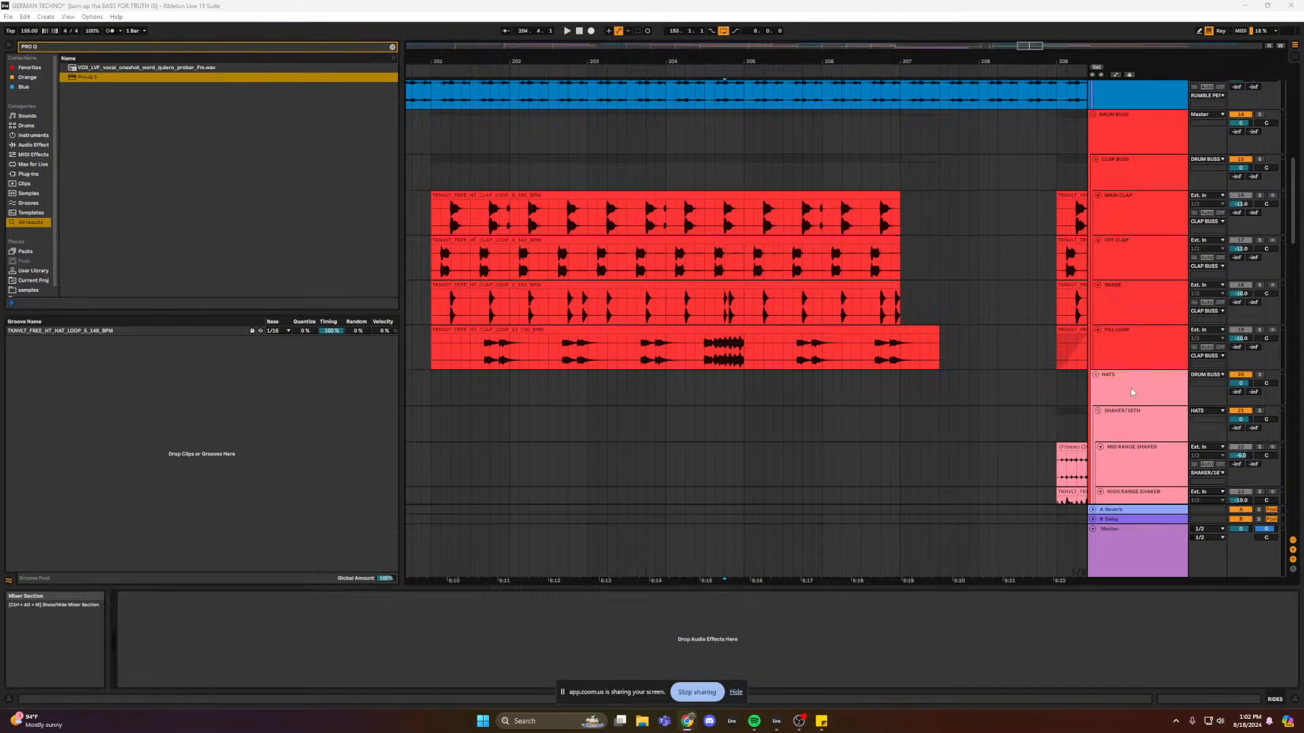
{"action": "left_click", "coordinate": [433, 299]}
{"action": "key", "text": "space"}
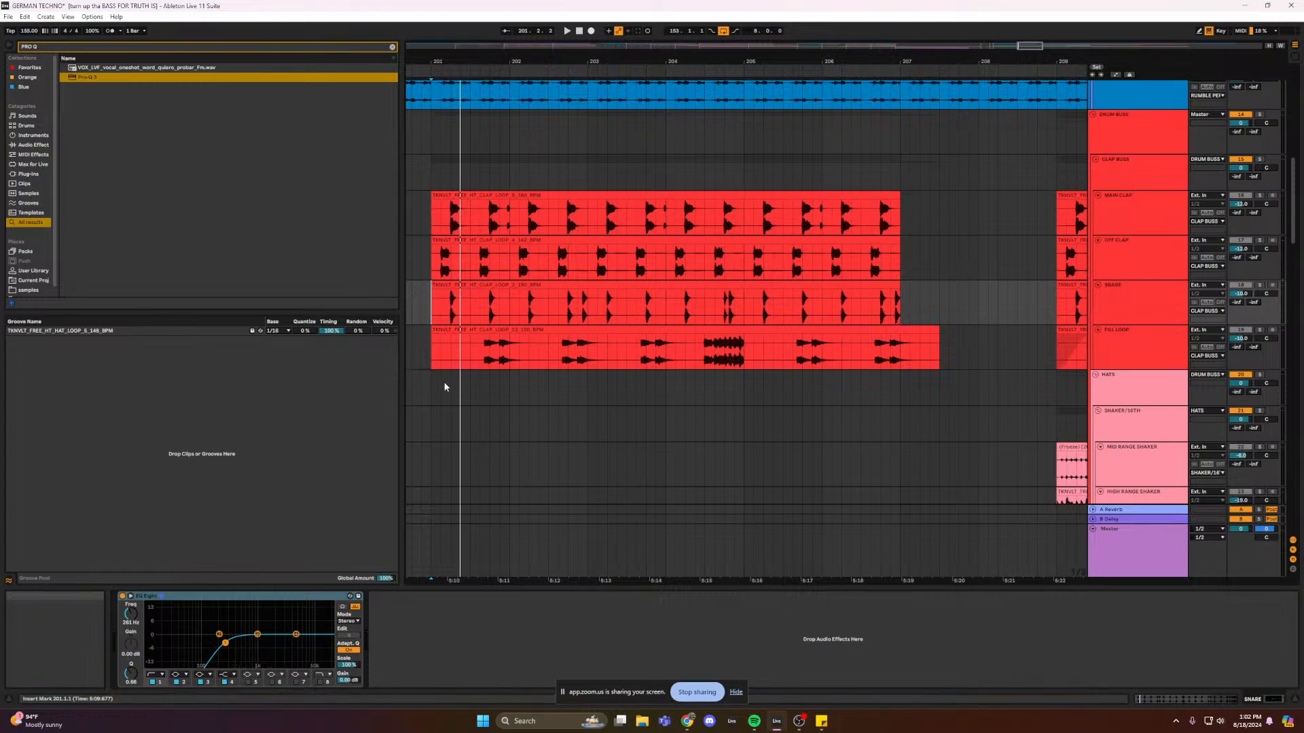
{"action": "key", "text": "space"}
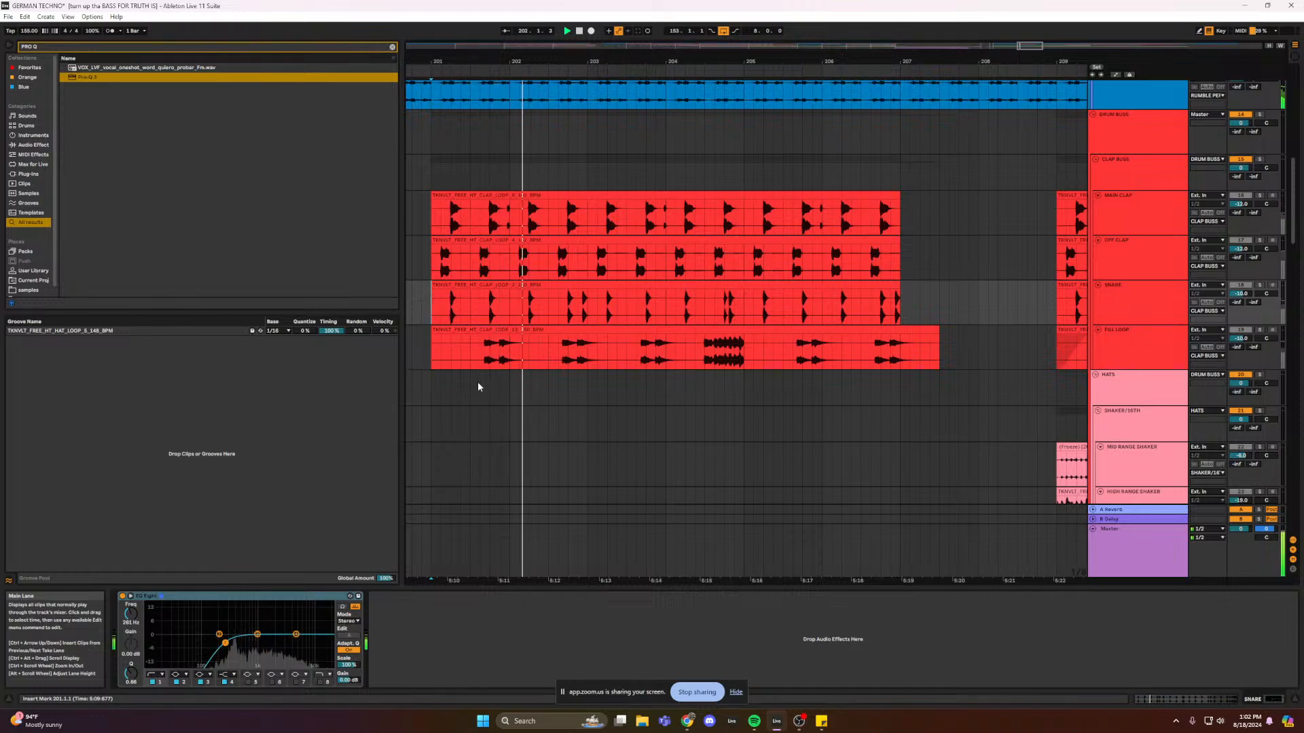
{"action": "key", "text": "space"}
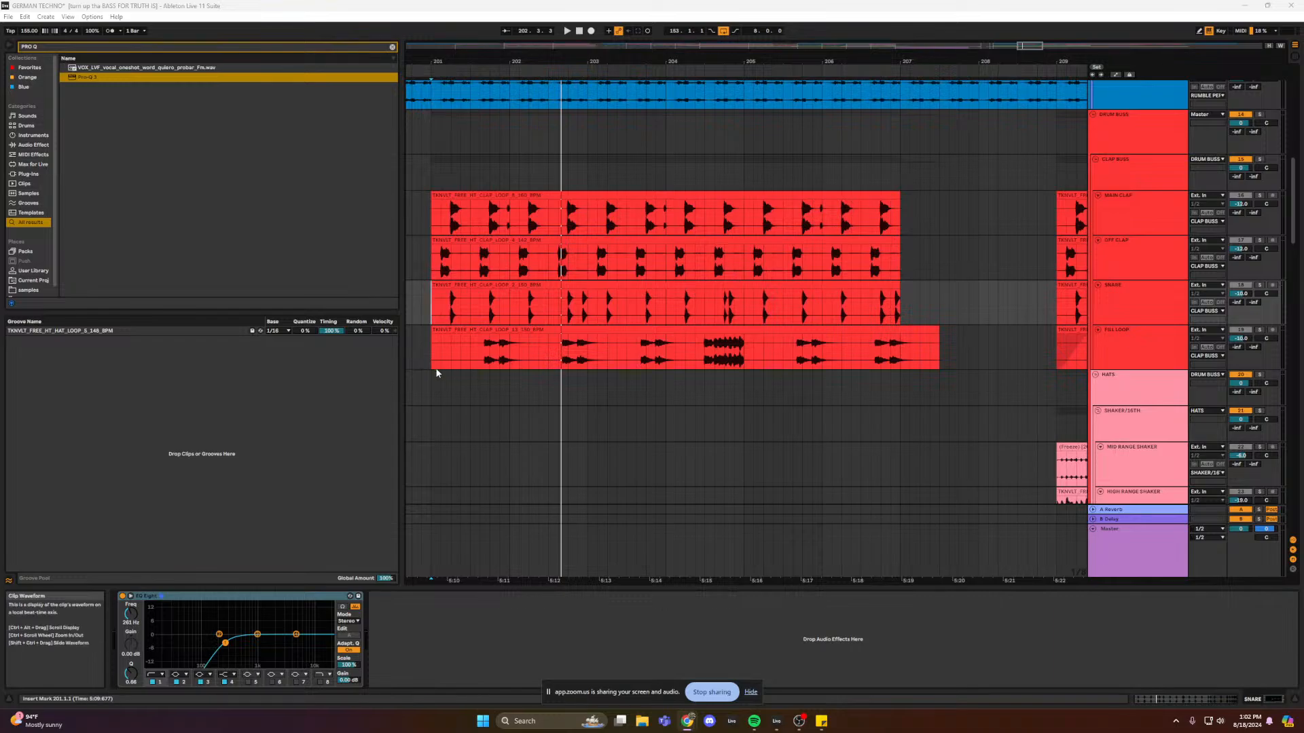
{"action": "left_click", "coordinate": [432, 384]}
{"action": "key", "text": "space"}
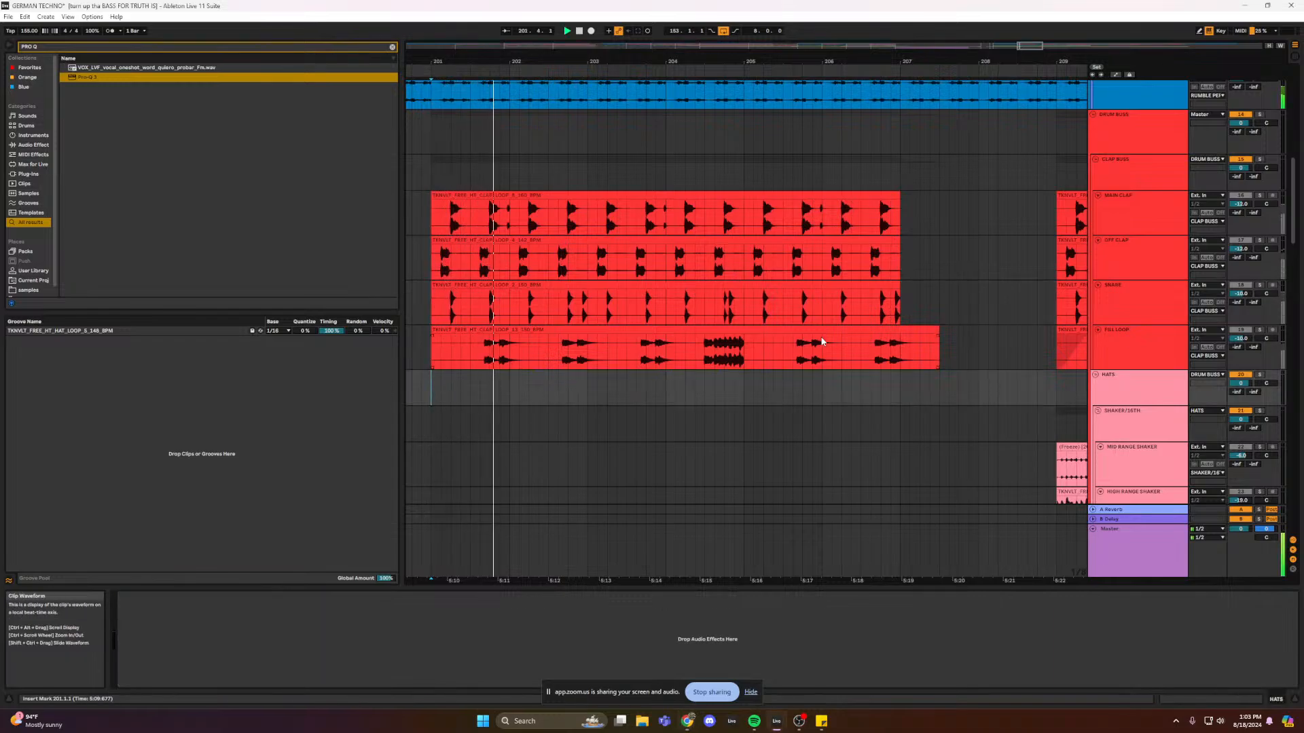
- Loop the 16-bar clap section starting at bar 209, selected on the CLAP BUSS group
{"action": "scroll", "coordinate": [862, 326], "scroll_direction": "up", "scroll_amount": 5}
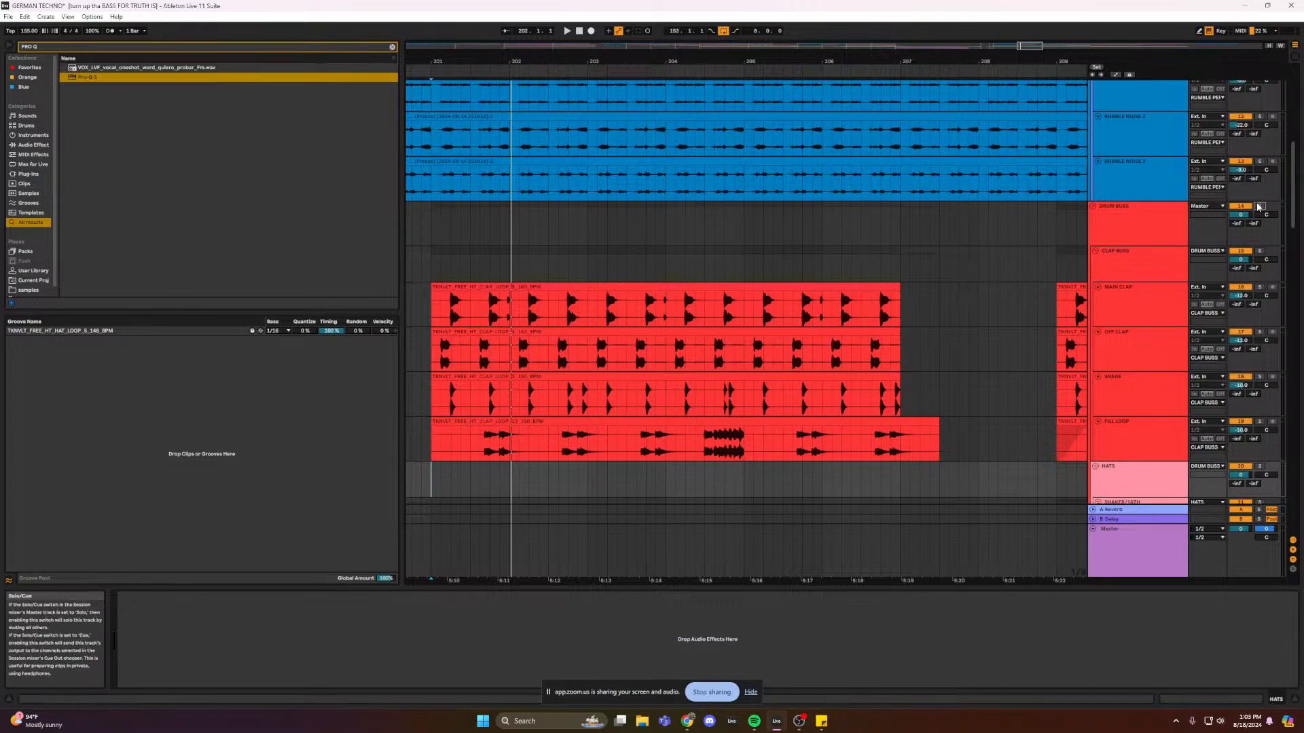
{"action": "left_click_drag", "start_coordinate": [1030, 45], "coordinate": [1066, 203]}
{"action": "scroll", "coordinate": [1078, 311], "scroll_direction": "down", "scroll_amount": 3}
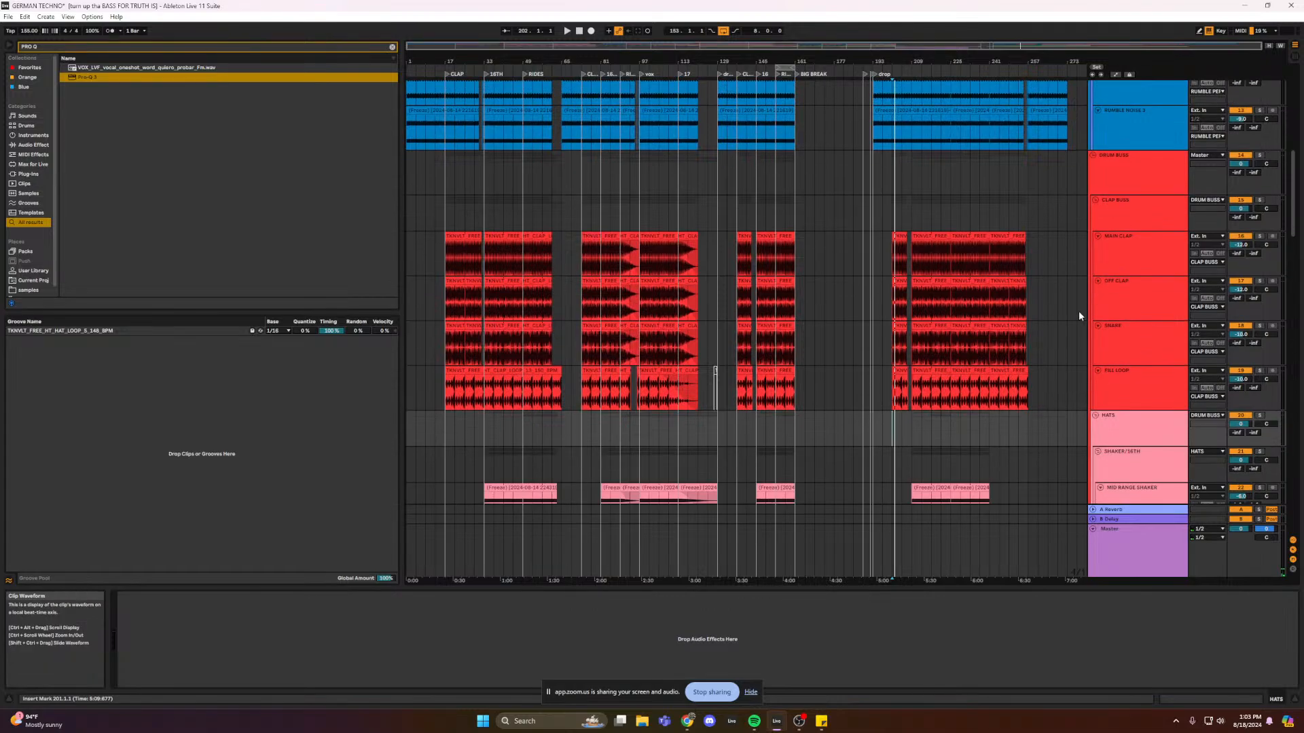
{"action": "left_click_drag", "start_coordinate": [914, 215], "coordinate": [952, 222]}
{"action": "key", "text": "ctrl+l"}
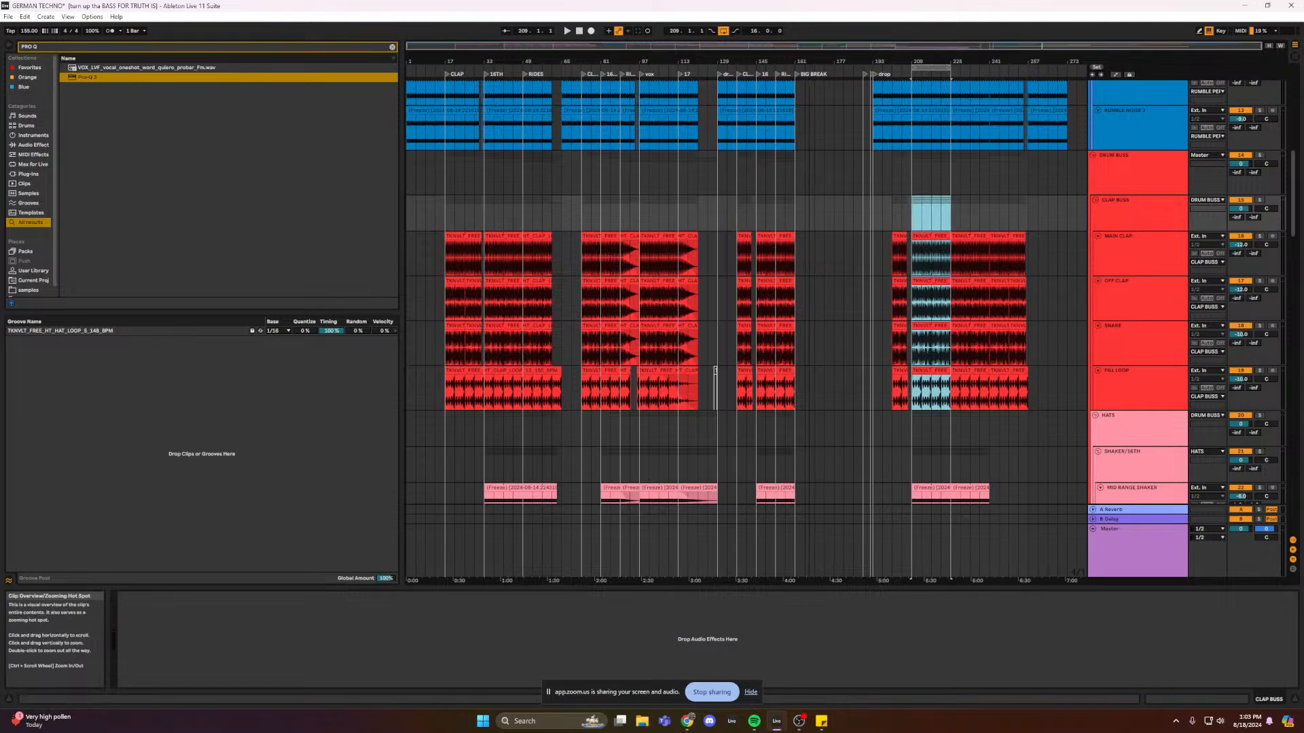
- Solo the DRUM BUSS and CLAP BUSS groups and play the clap section from bar 209
{"action": "left_click_drag", "start_coordinate": [950, 45], "coordinate": [1083, 78]}
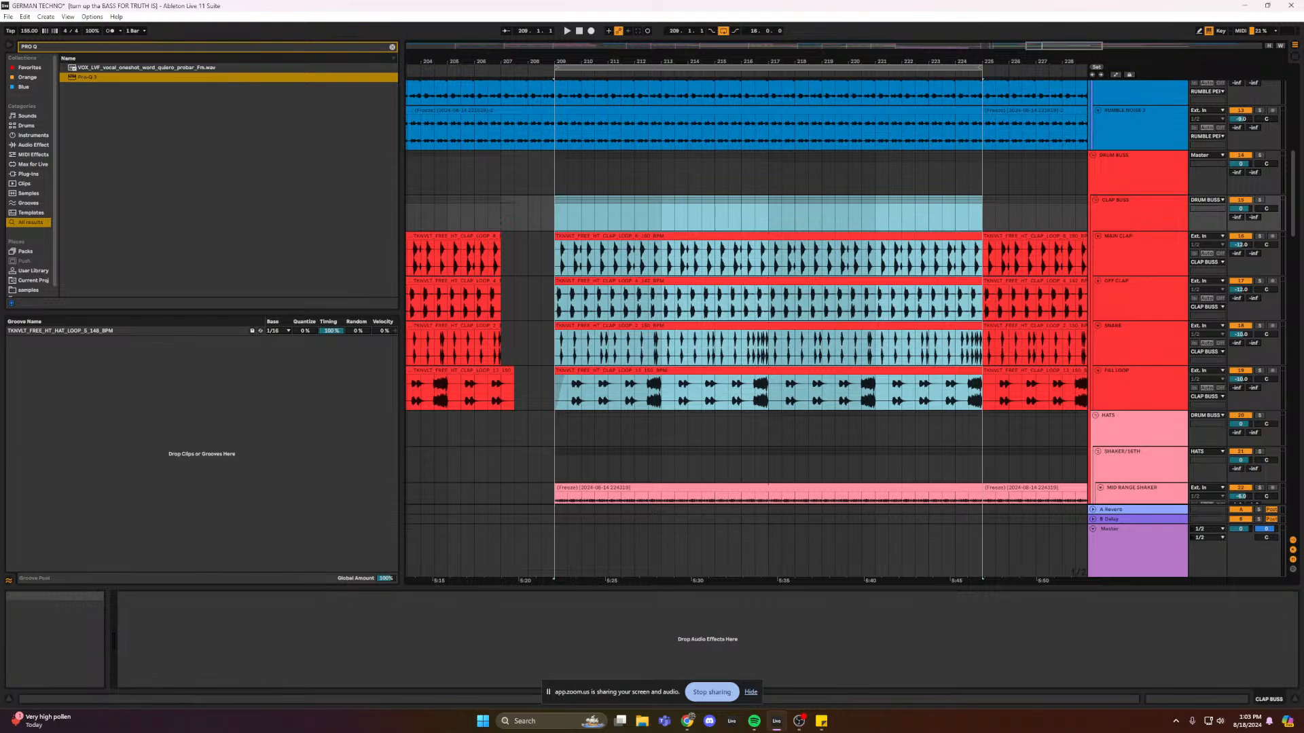
{"action": "left_click_drag", "start_coordinate": [1064, 44], "coordinate": [1064, 52]}
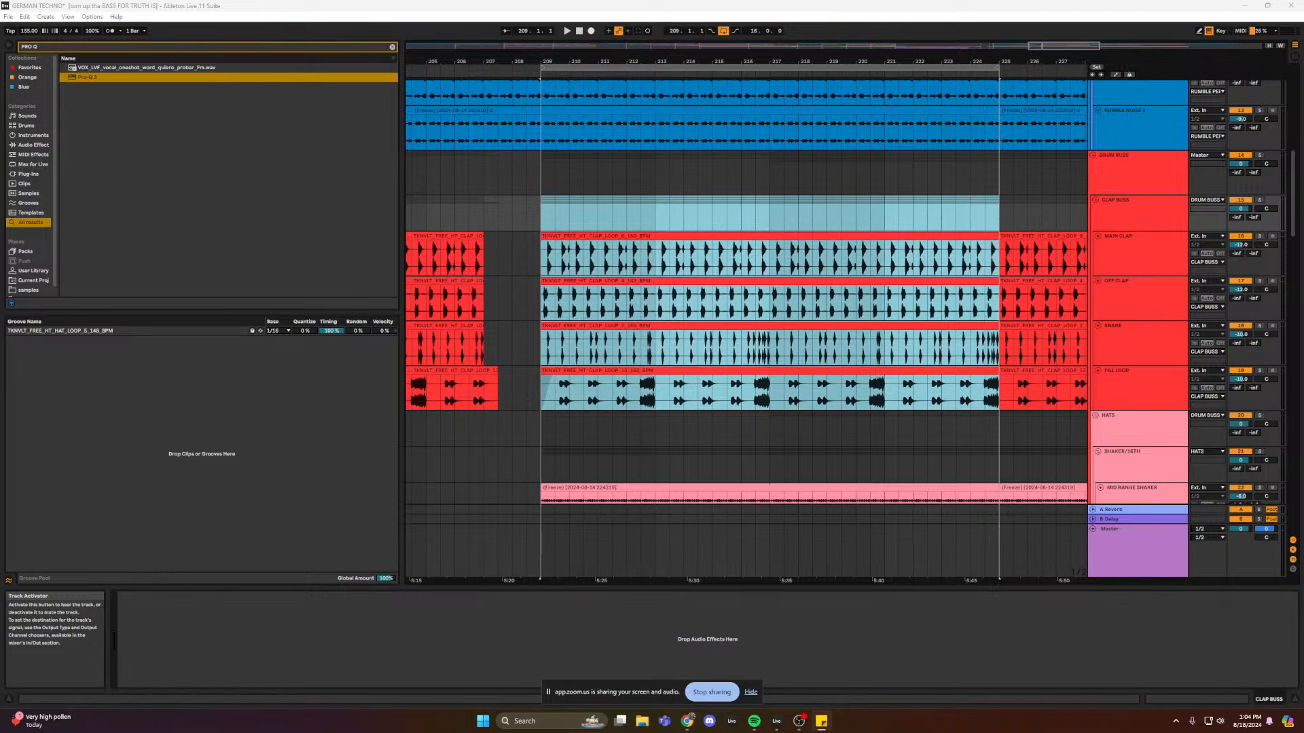
{"action": "key", "text": "alt+Tab"}
{"action": "scroll", "coordinate": [732, 204], "scroll_direction": "up", "scroll_amount": 3}
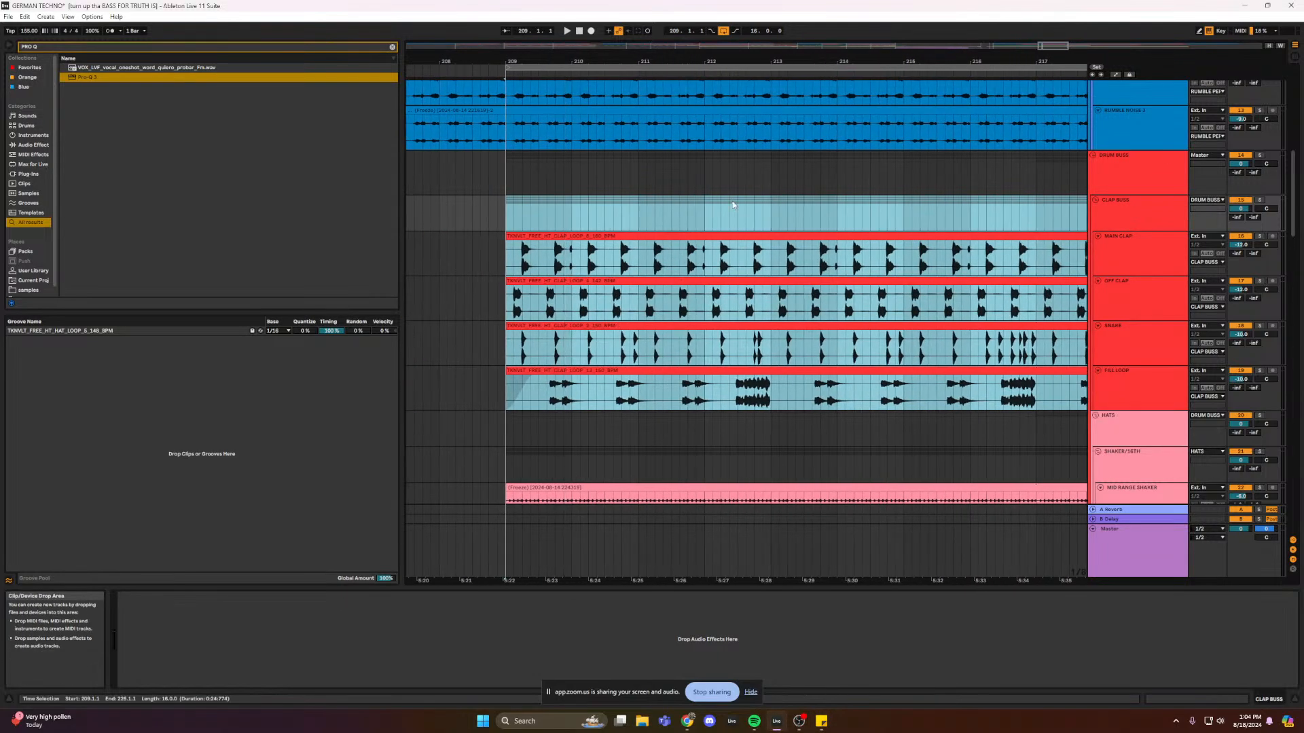
{"action": "left_click", "coordinate": [499, 257]}
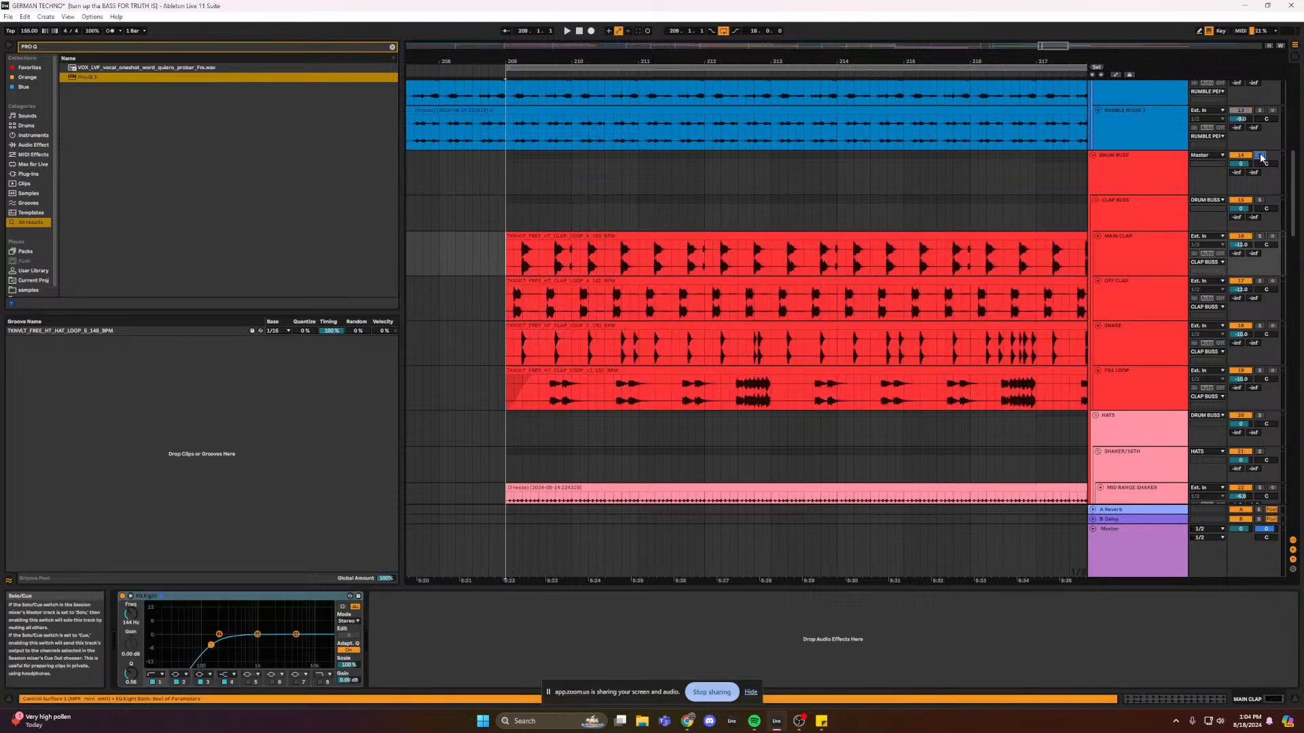
{"action": "key", "text": "space"}
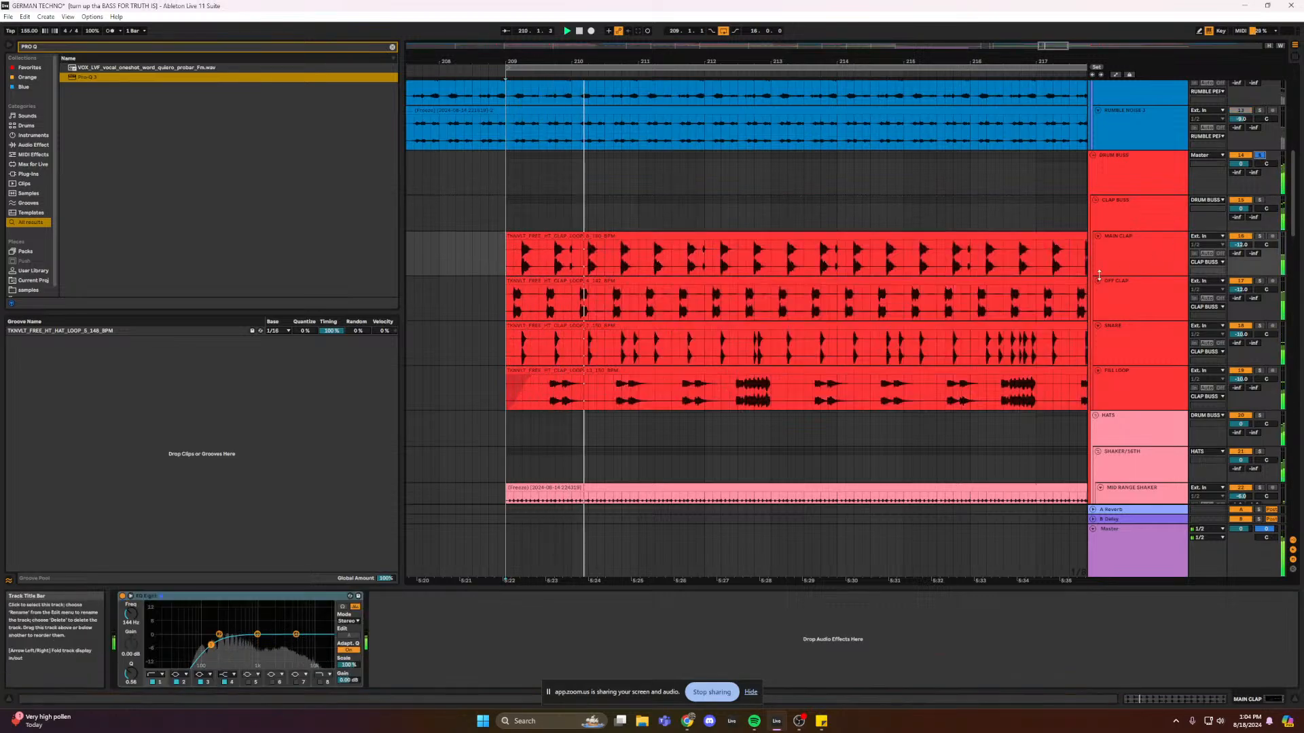
{"action": "key", "text": "space"}
{"action": "key", "text": "space"}
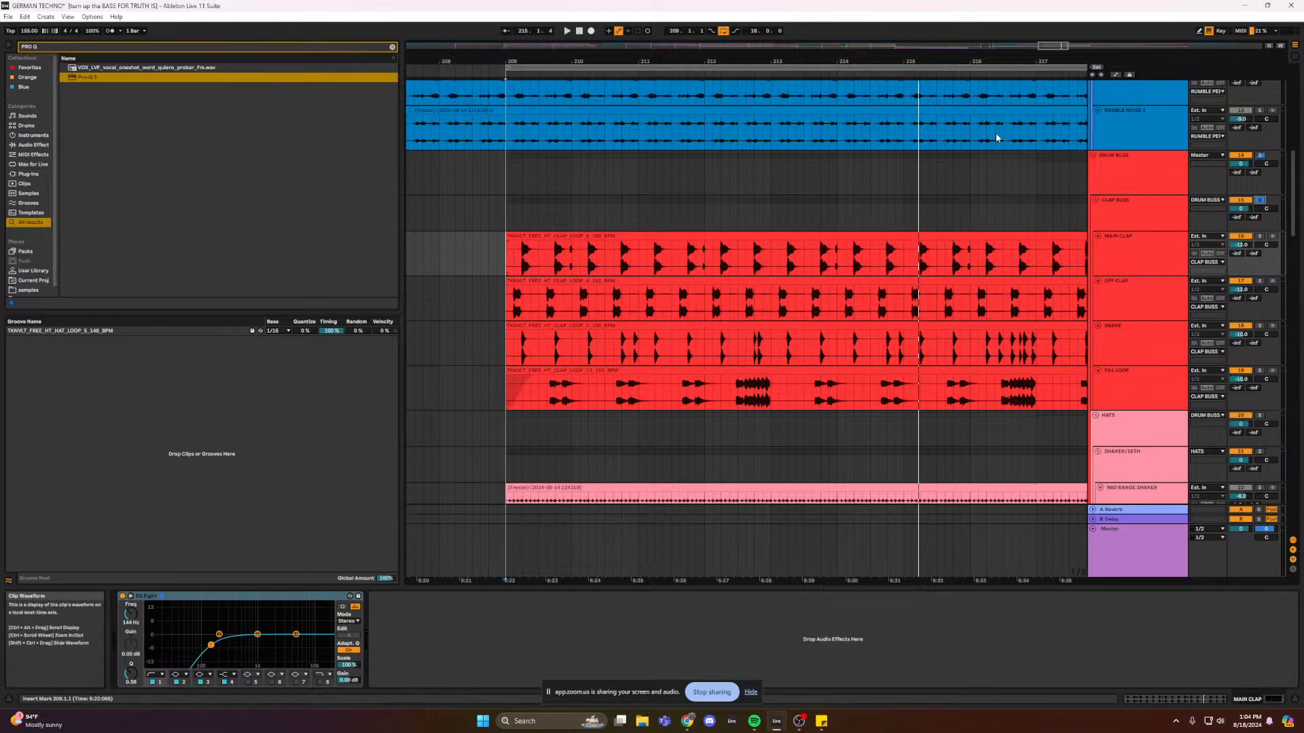
- Solo the MAIN CLAP and OFF CLAP tracks and play them together from bar 209
{"action": "left_click_drag", "start_coordinate": [1055, 41], "coordinate": [1055, 46]}
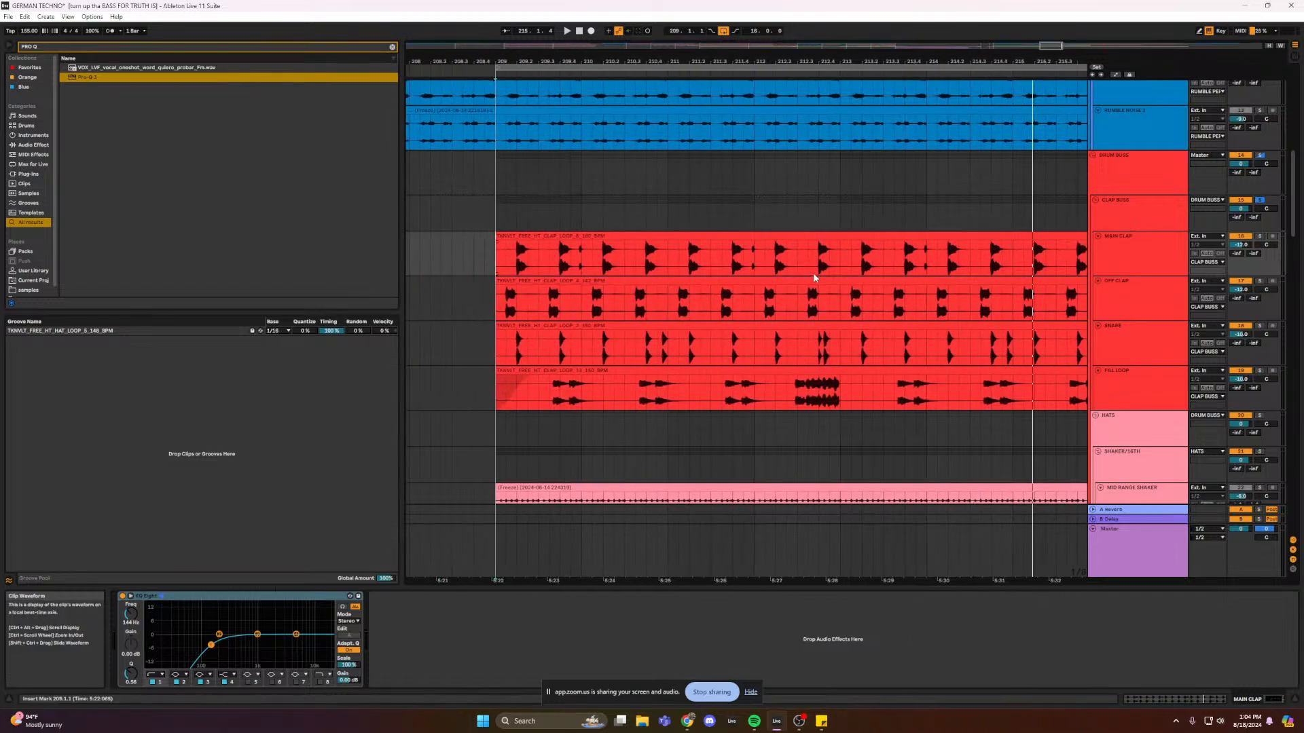
{"action": "left_click", "coordinate": [1260, 236]}
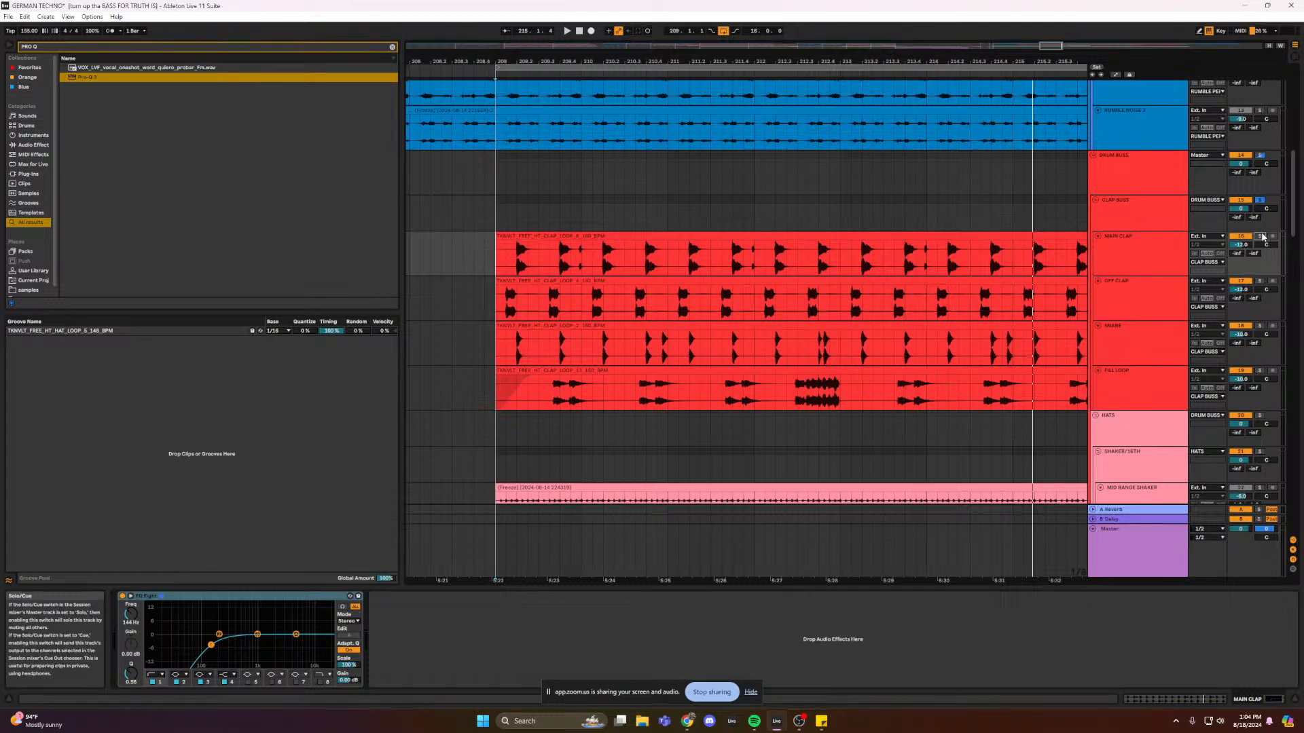
{"action": "left_click", "coordinate": [1260, 281]}
{"action": "key", "text": "space"}
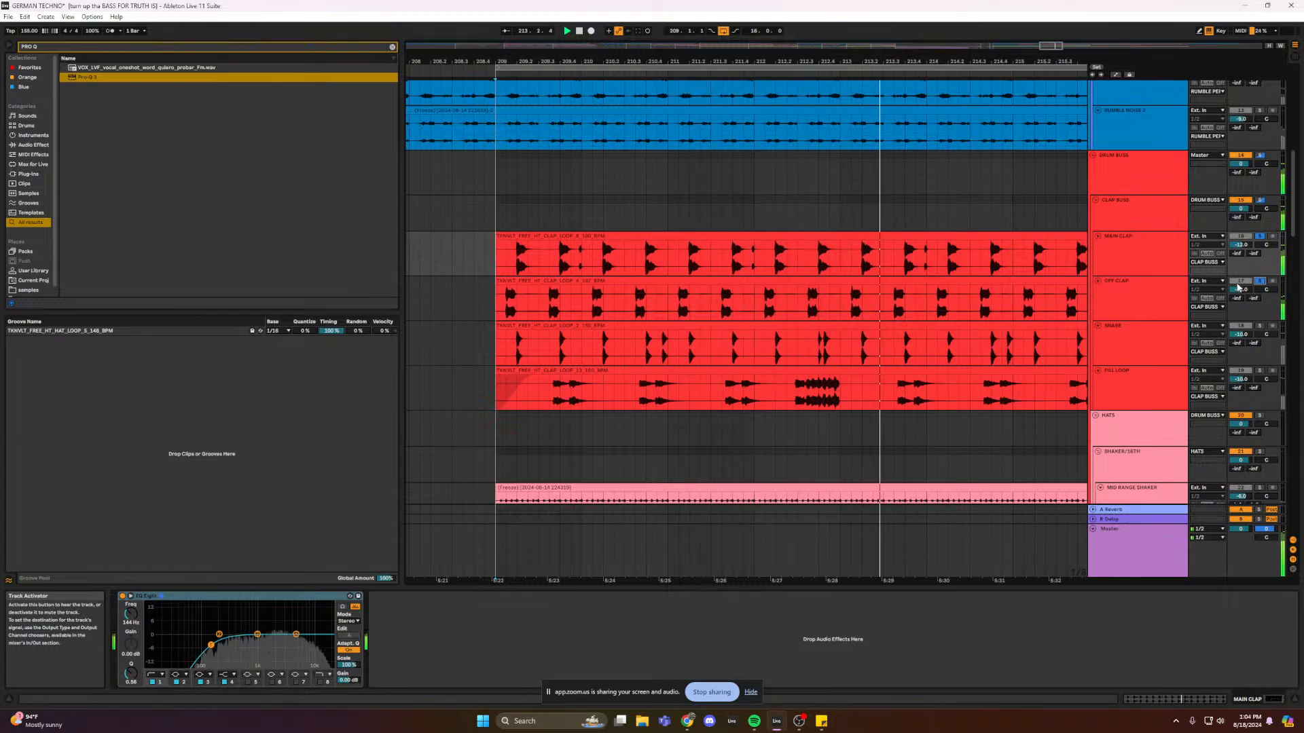
{"action": "key", "text": "space"}
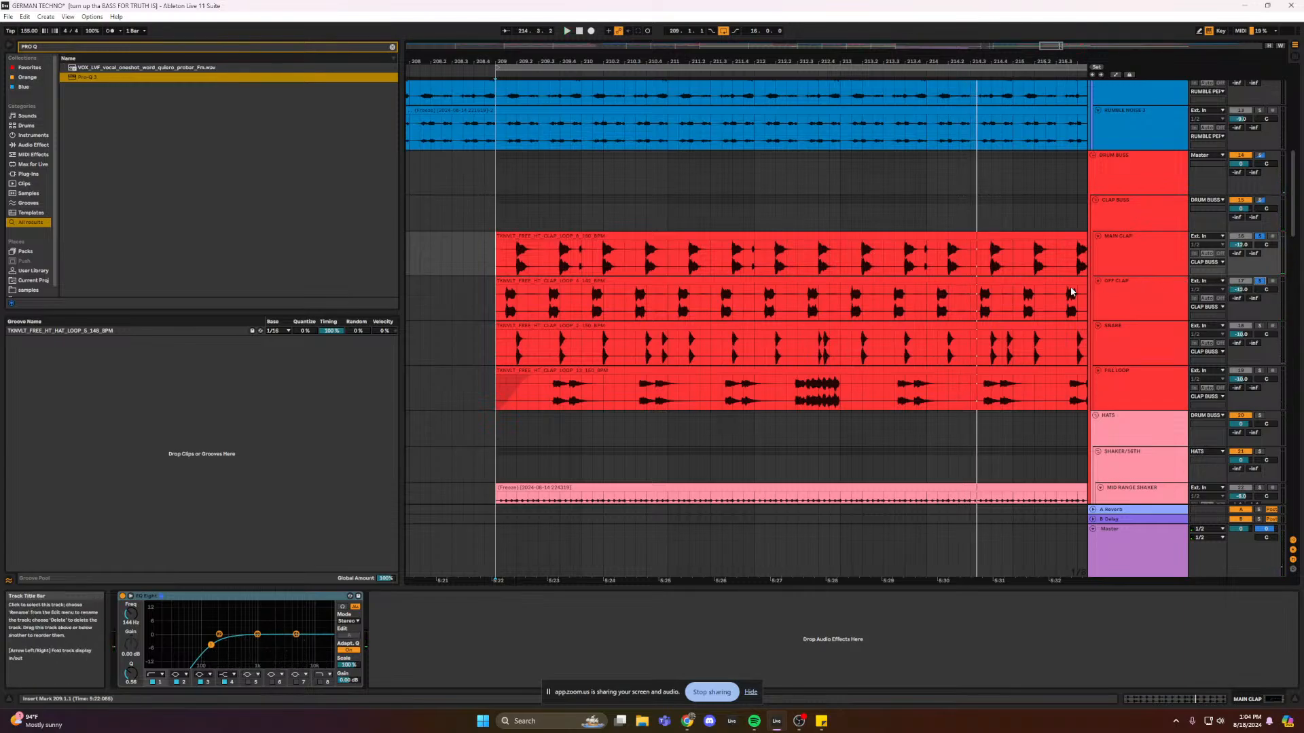
- Examine how the MAIN CLAP and OFF CLAP hits line up in the bars after bar 209
{"action": "scroll", "coordinate": [1053, 46], "scroll_direction": "up", "scroll_amount": 4}
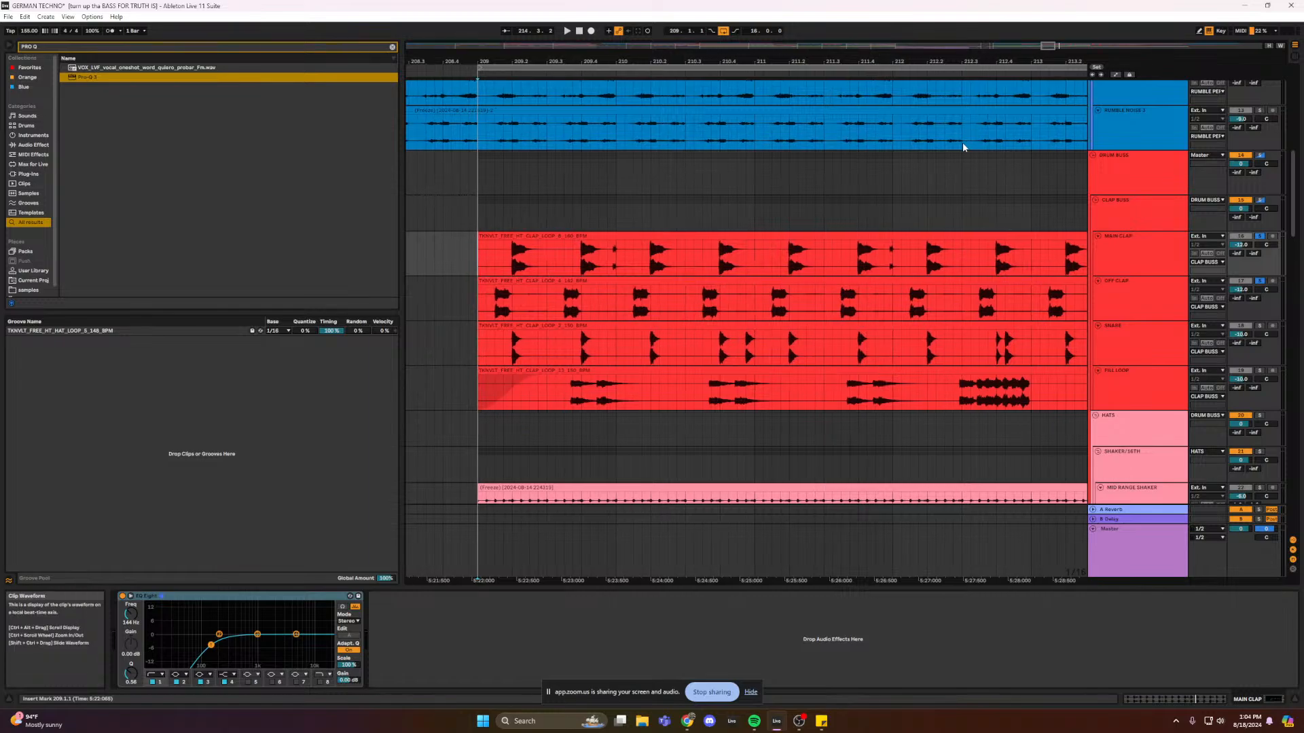
{"action": "scroll", "coordinate": [1047, 49], "scroll_direction": "down", "scroll_amount": 2}
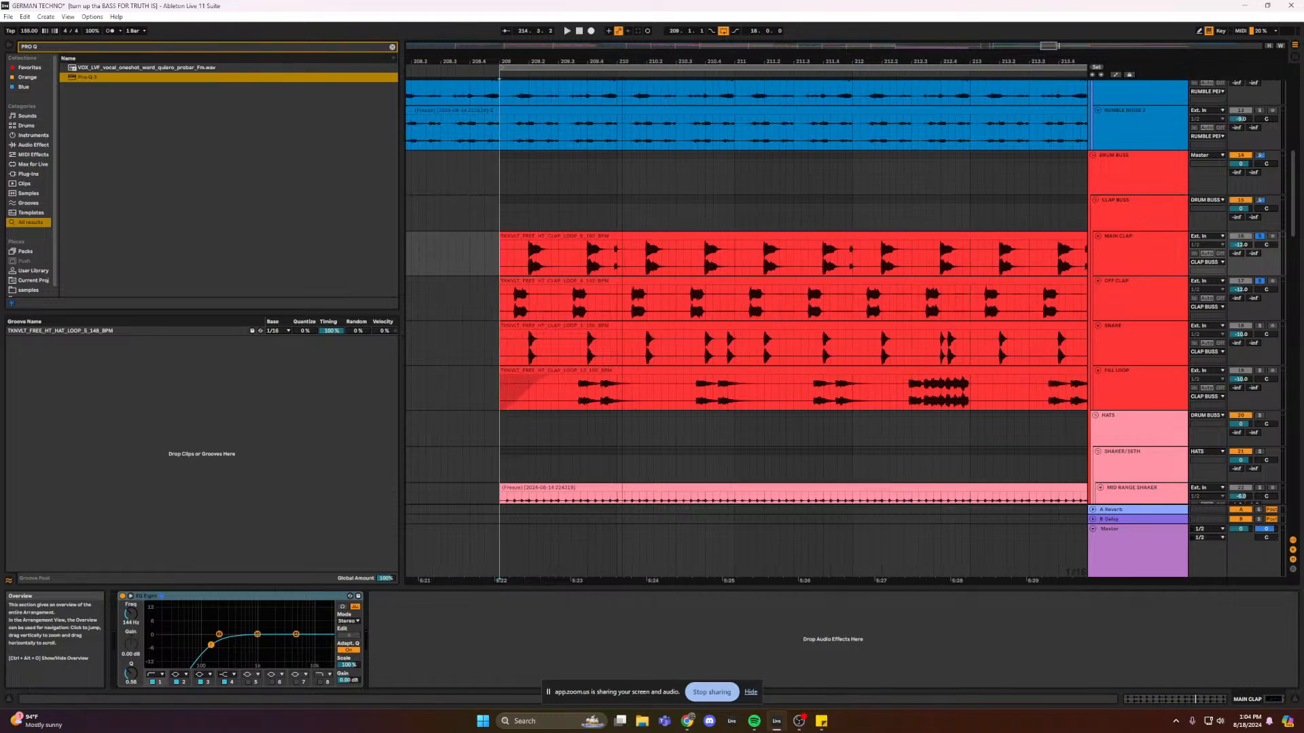
{"action": "scroll", "coordinate": [1046, 49], "scroll_direction": "down", "scroll_amount": 2}
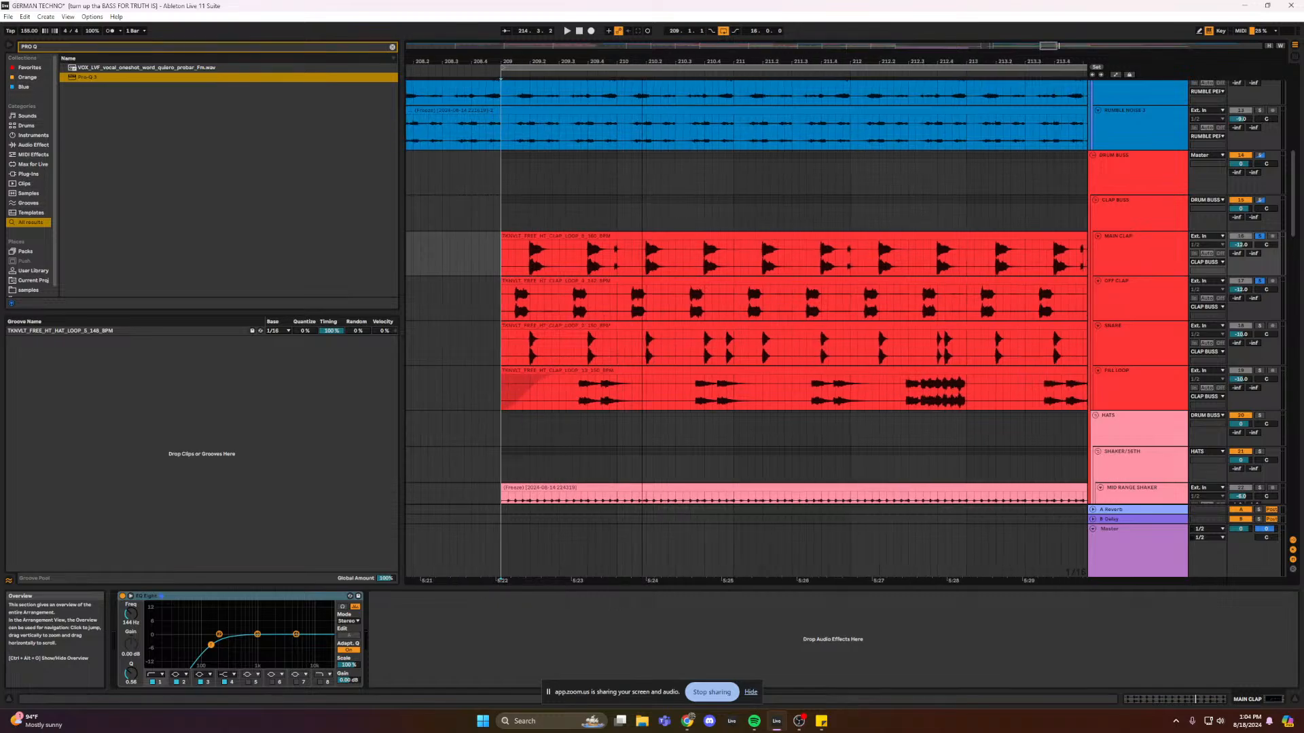
{"action": "scroll", "coordinate": [1046, 49], "scroll_direction": "up", "scroll_amount": 3}
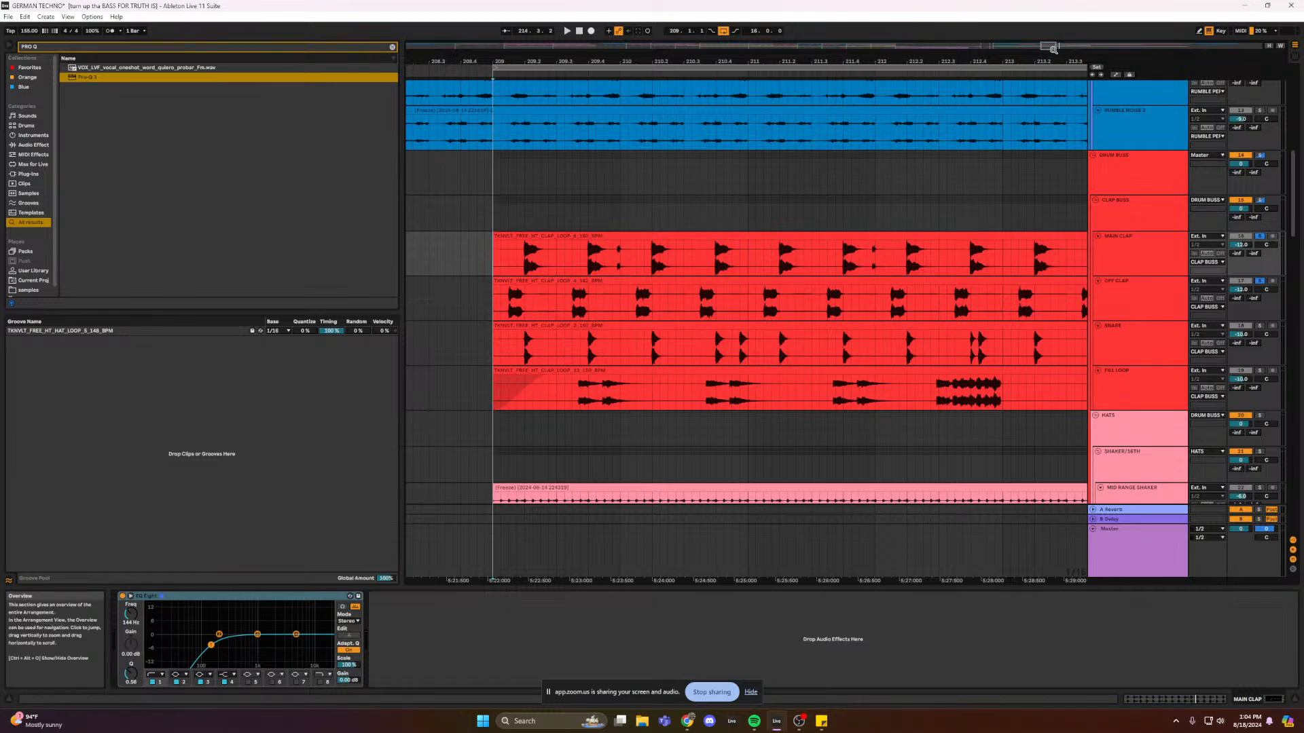
{"action": "scroll", "coordinate": [774, 49], "scroll_direction": "up", "scroll_amount": 2}
{"action": "scroll", "coordinate": [778, 49], "scroll_direction": "up", "scroll_amount": 4}
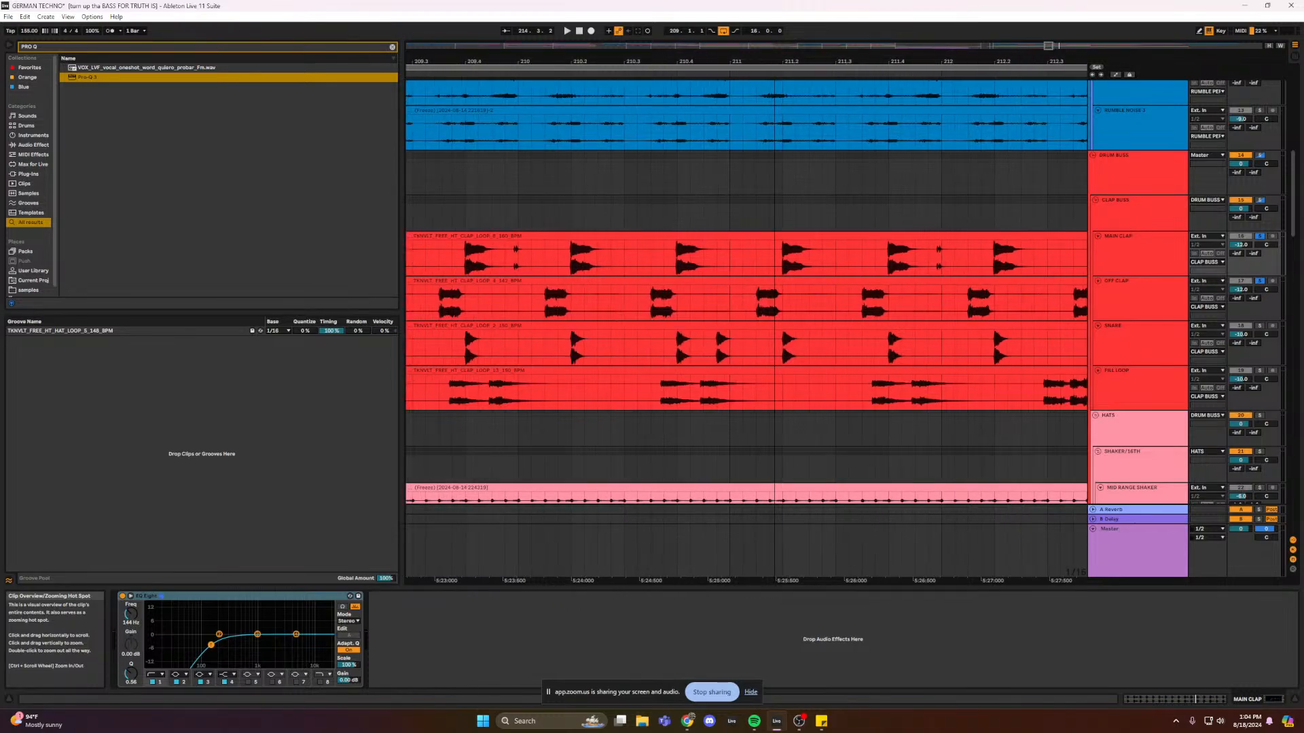
{"action": "scroll", "coordinate": [777, 49], "scroll_direction": "down", "scroll_amount": 5}
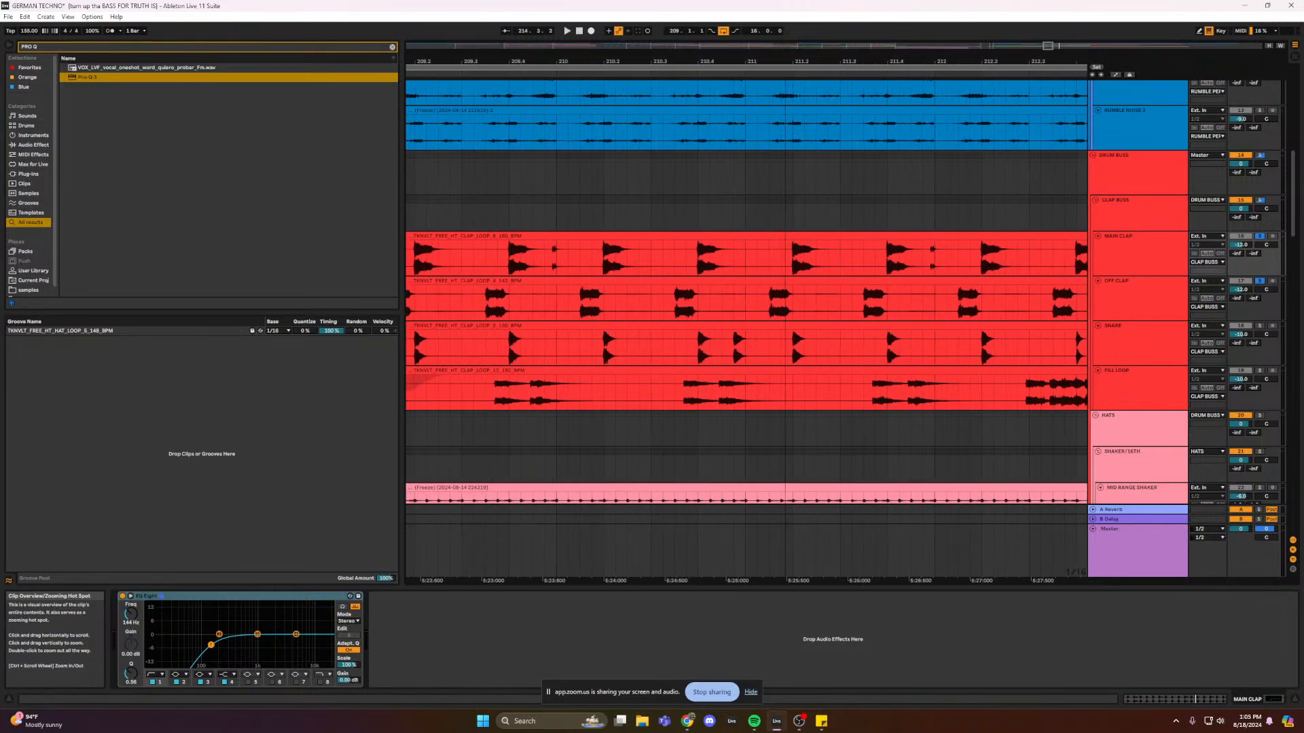
{"action": "scroll", "coordinate": [1046, 45], "scroll_direction": "up", "scroll_amount": 4}
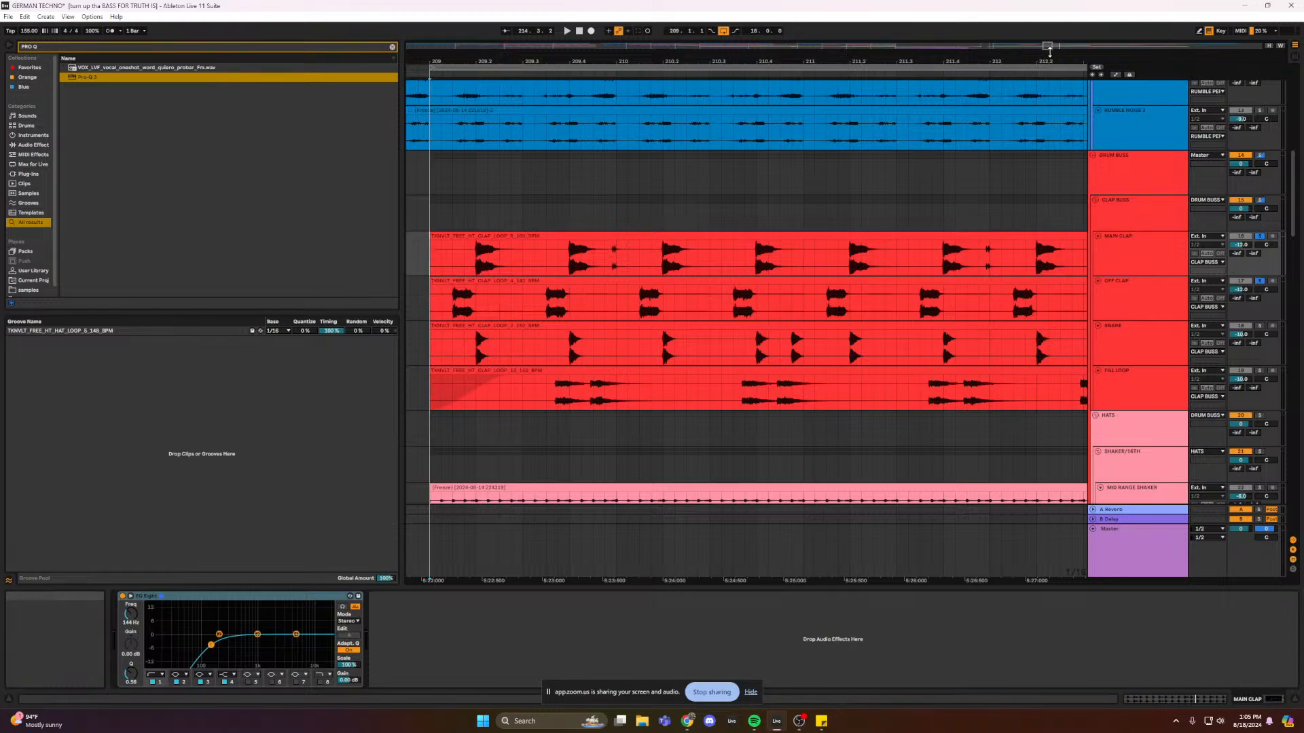
- Try removing the OFF CLAP clip that starts at bar 201 and play from there, restoring the clip after playback
{"action": "left_click_drag", "start_coordinate": [1047, 47], "coordinate": [613, 280]}
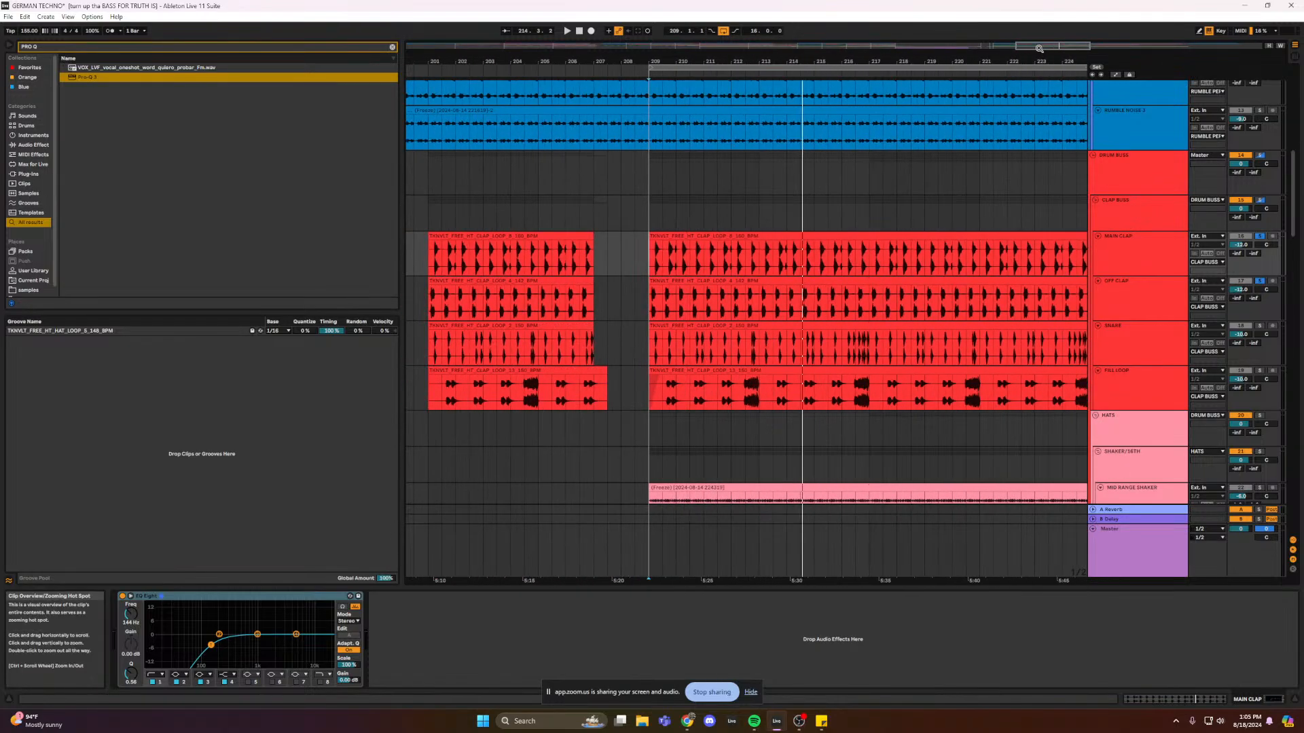
{"action": "left_click_drag", "start_coordinate": [424, 298], "coordinate": [593, 298]}
{"action": "key", "text": "space"}
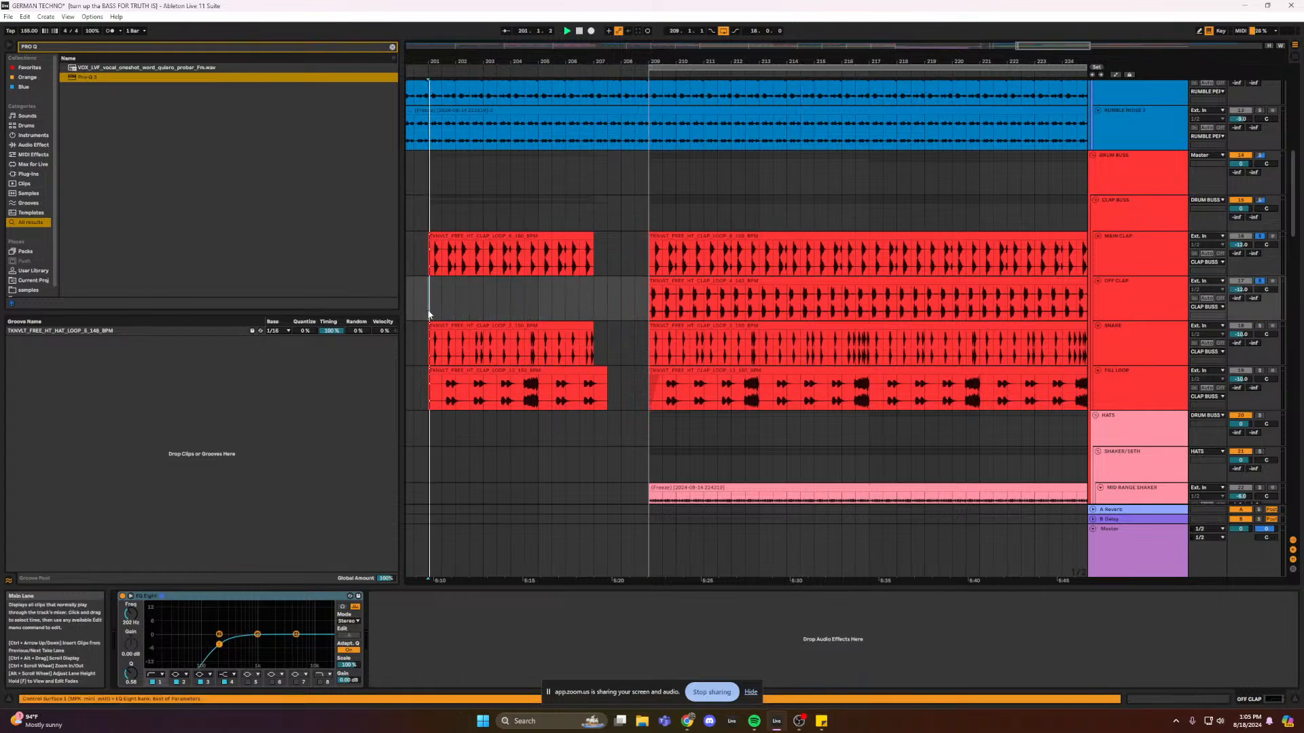
{"action": "key", "text": "space"}
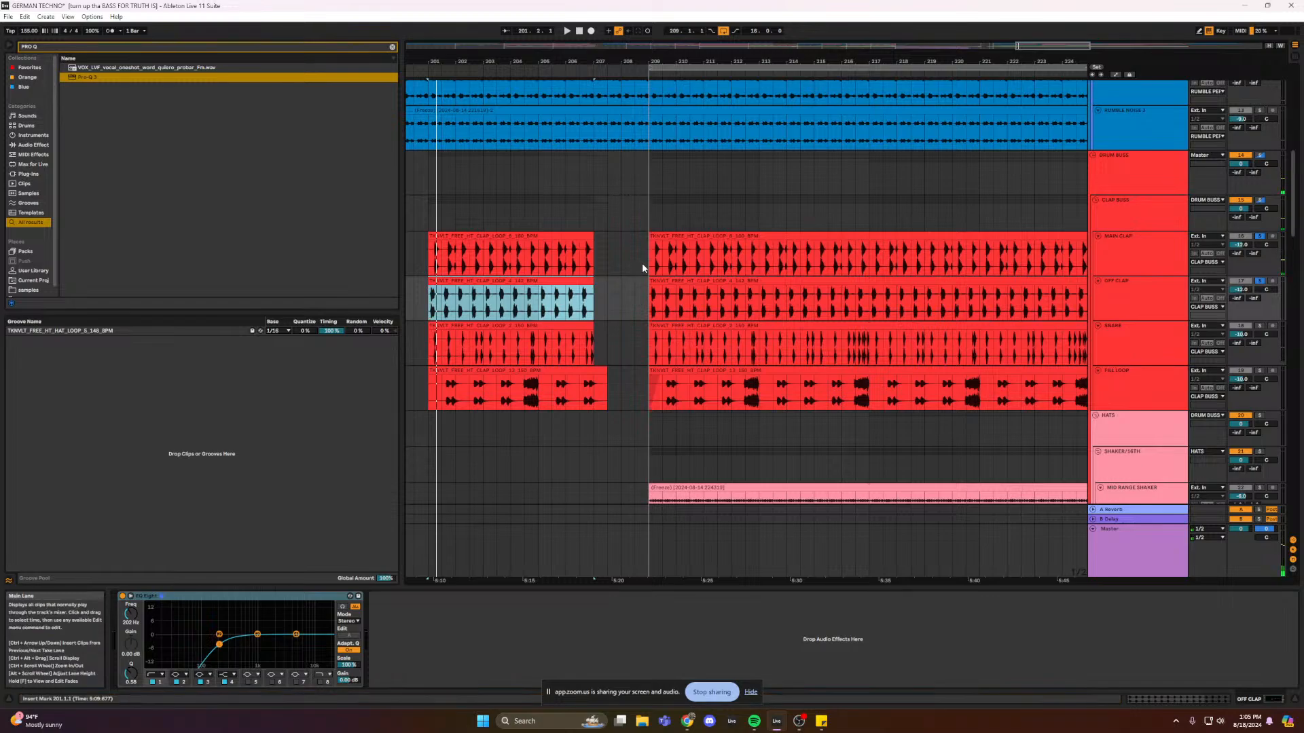
- Delete the OFF CLAP audio between 201.3.1 and 206.3.1, leaving only its first and last hits
{"action": "left_click_drag", "start_coordinate": [1052, 46], "coordinate": [1050, 61]}
{"action": "scroll", "coordinate": [656, 337], "scroll_direction": "up", "scroll_amount": 5, "text": "ctrl"}
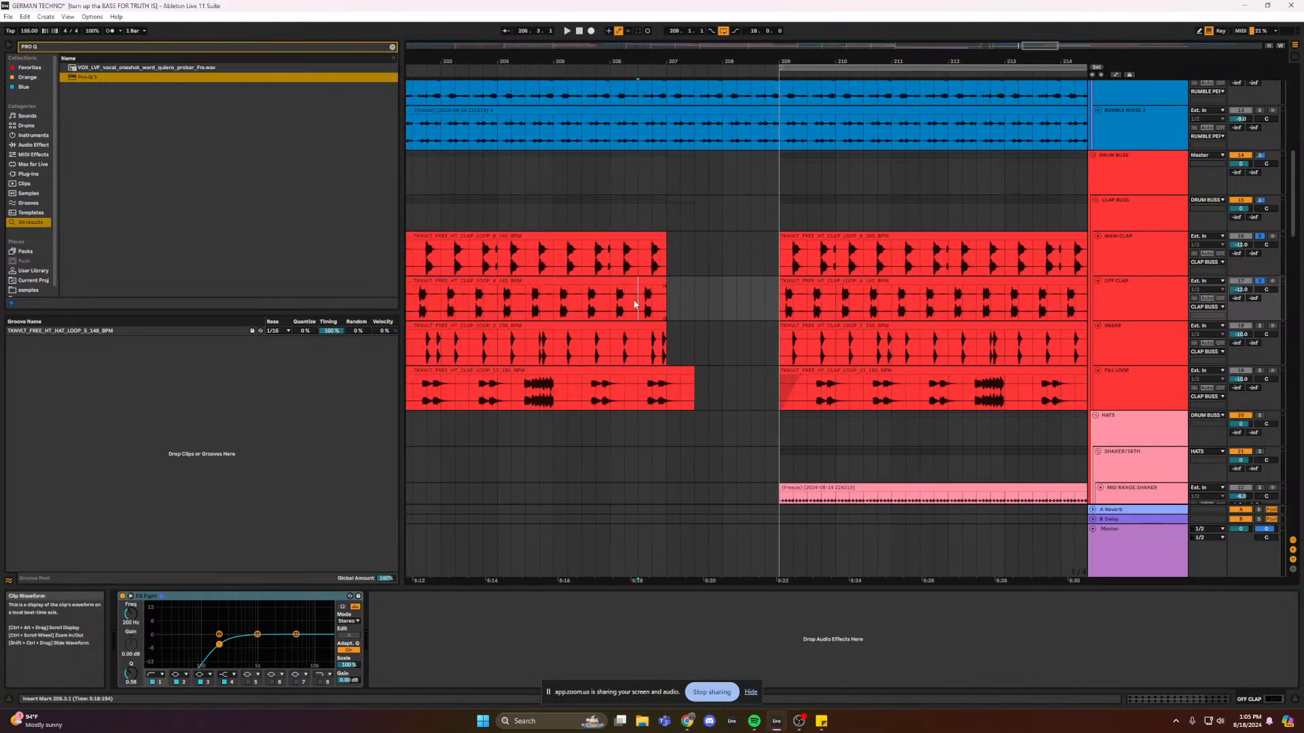
{"action": "left_click_drag", "start_coordinate": [645, 299], "coordinate": [338, 300]}
{"action": "scroll", "coordinate": [701, 207], "scroll_direction": "down", "scroll_amount": 1}
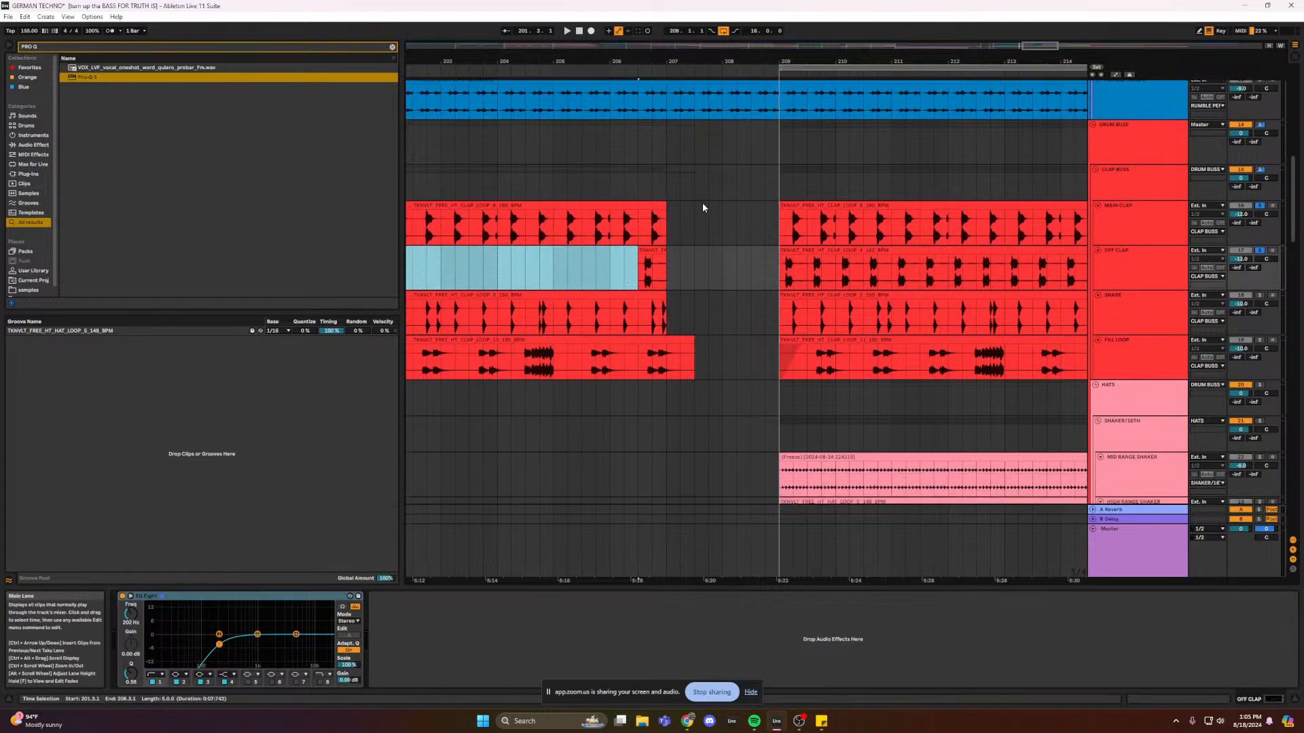
- Try deleting the OFF CLAP audio from bar 201 to bar 203, and undo that deletion
{"action": "left_click_drag", "start_coordinate": [706, 62], "coordinate": [972, 61]}
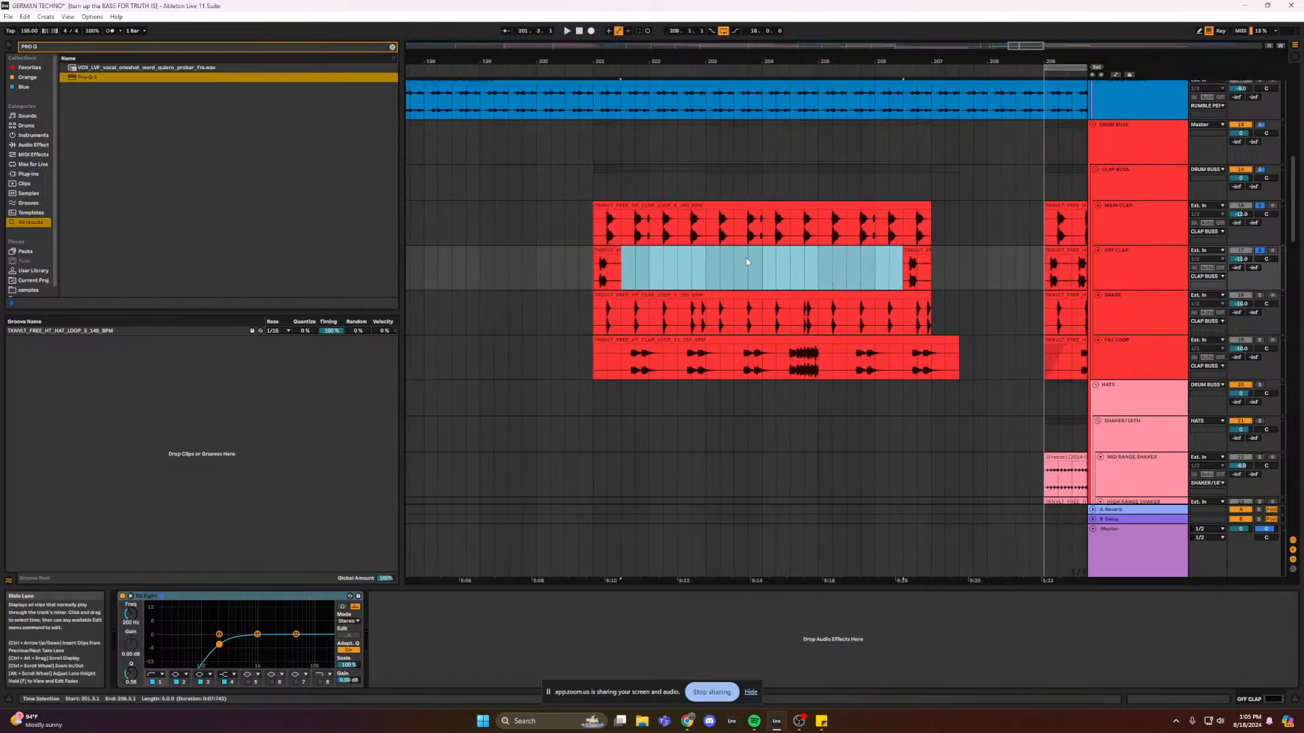
{"action": "left_click_drag", "start_coordinate": [598, 269], "coordinate": [707, 270]}
{"action": "scroll", "coordinate": [707, 272], "scroll_direction": "up", "scroll_amount": 3, "text": "ctrl"}
{"action": "key", "text": "Delete"}
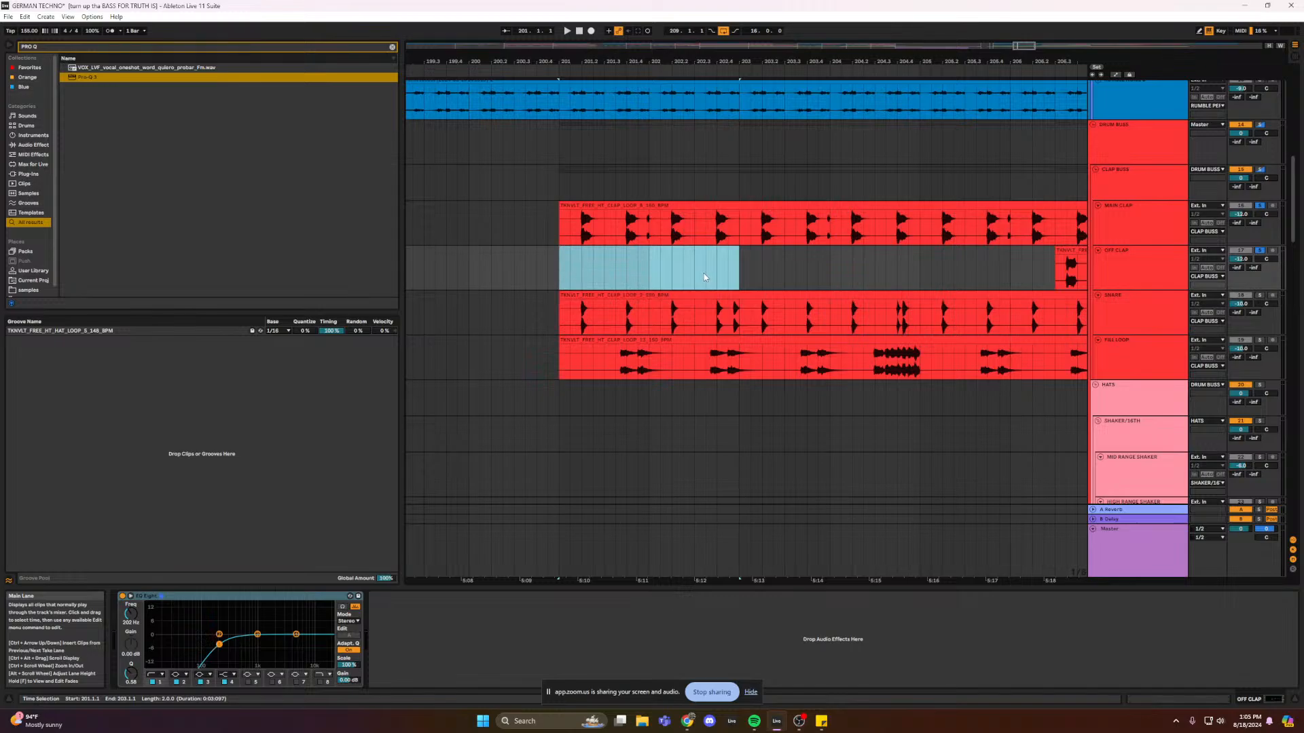
{"action": "left_click_drag", "start_coordinate": [1022, 47], "coordinate": [1022, 39]}
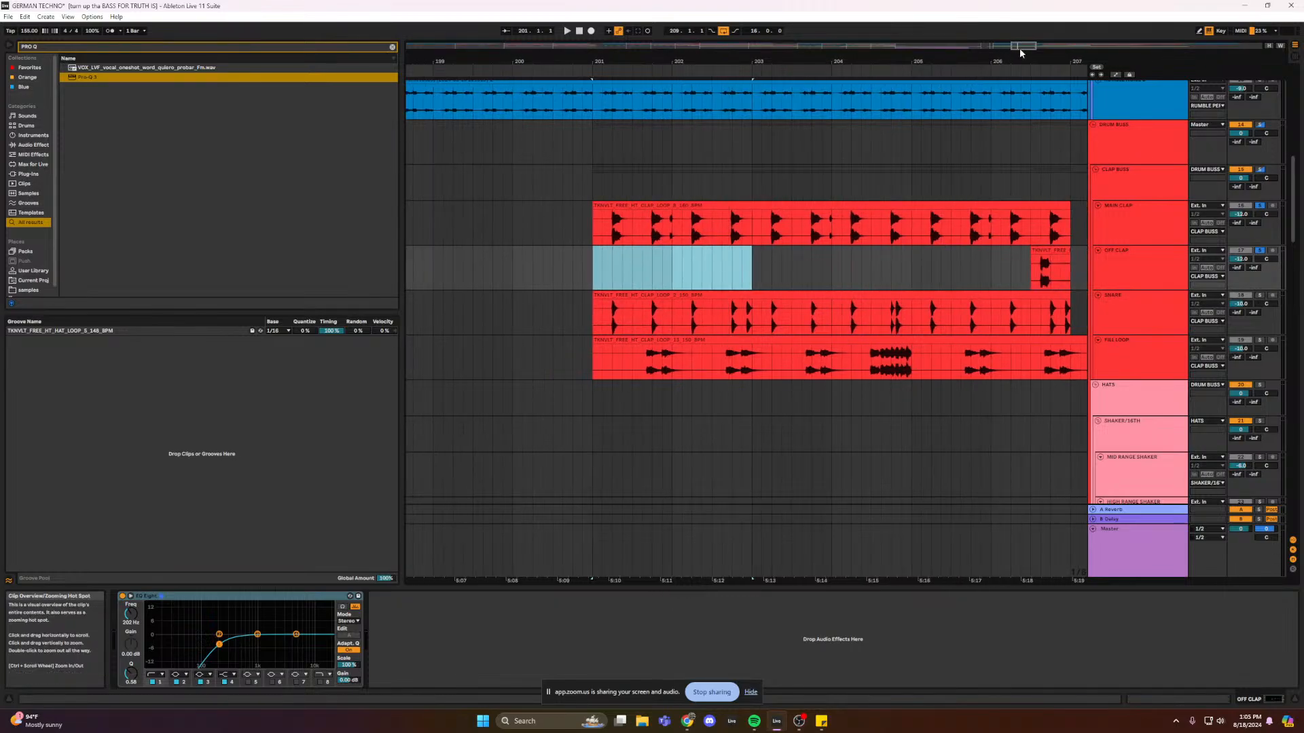
{"action": "key", "text": "ctrl+z"}
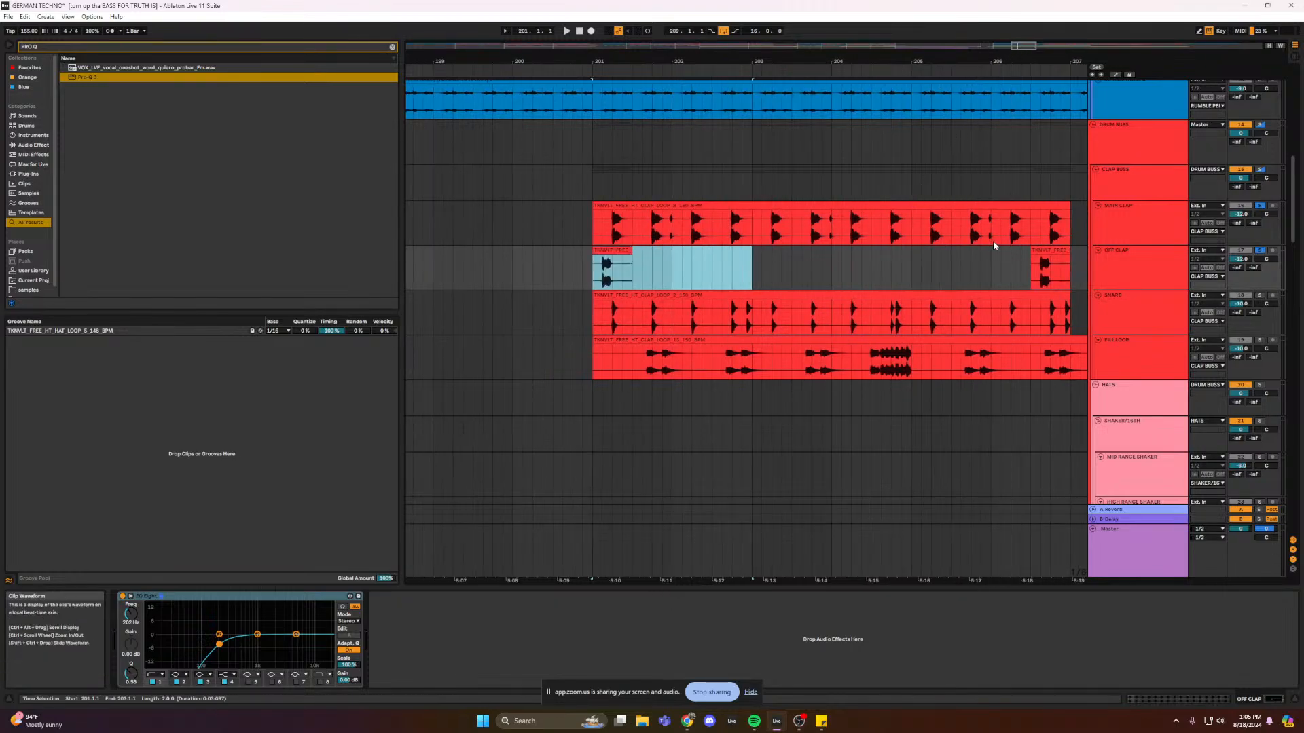
- Delete the leftover OFF CLAP fragment just before bar 207 and play the section from bar 201
{"action": "left_click_drag", "start_coordinate": [1001, 264], "coordinate": [1086, 266]}
{"action": "key", "text": "Delete"}
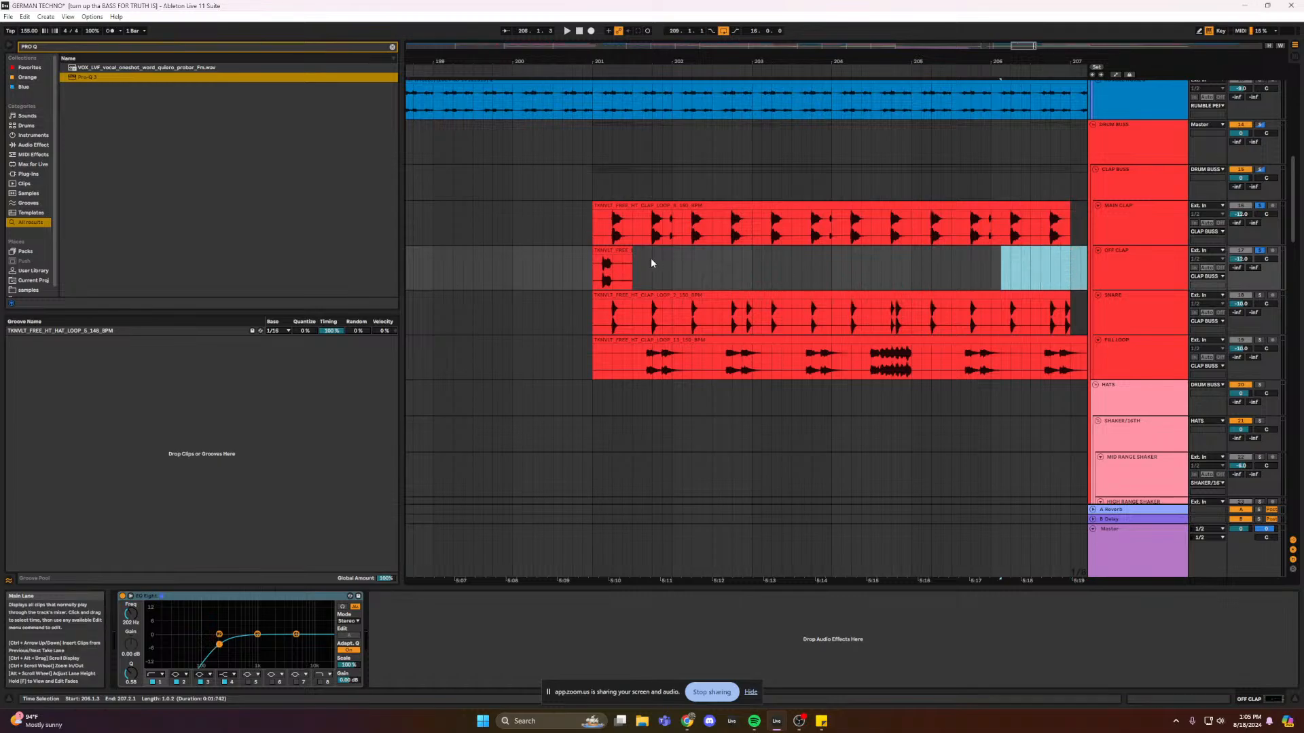
{"action": "left_click", "coordinate": [603, 269]}
{"action": "key", "text": "space"}
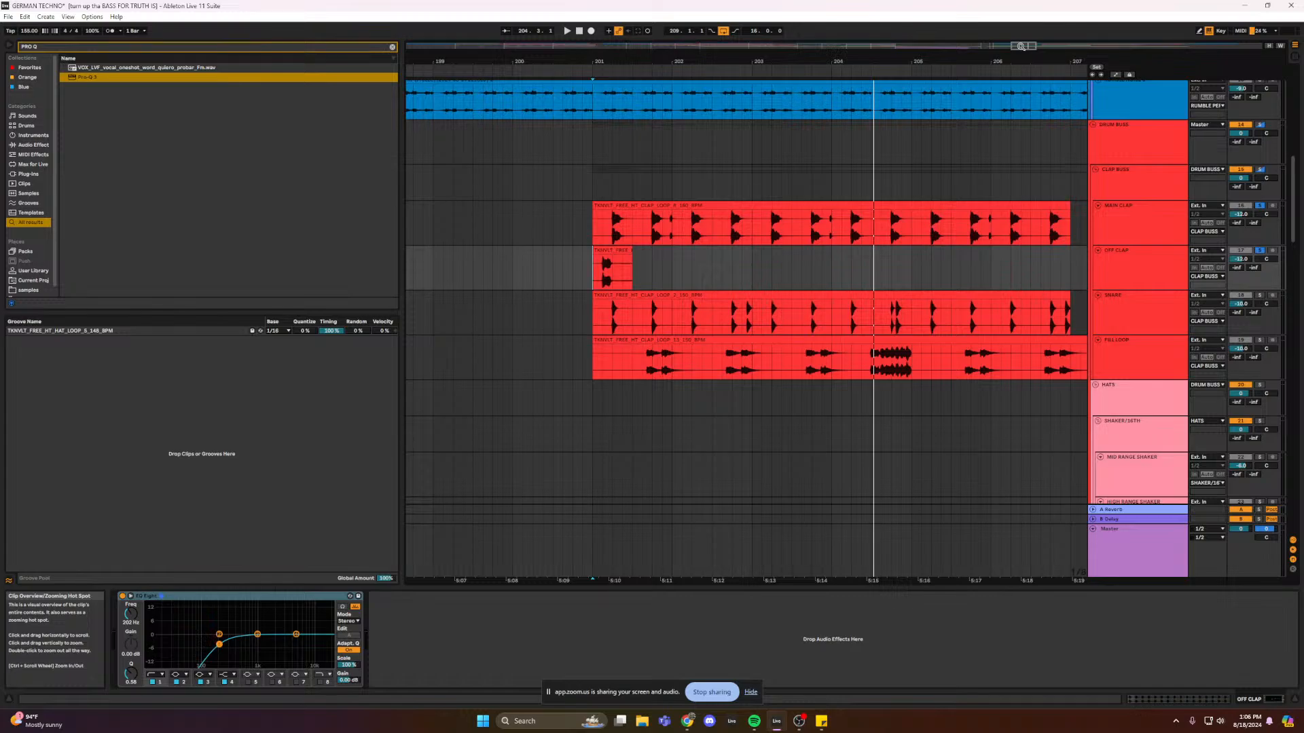
- Examine the single OFF CLAP hit at bar 201 against the other clap layers leading up to bar 209
{"action": "left_click_drag", "start_coordinate": [1021, 46], "coordinate": [709, 502]}
{"action": "key", "text": "minus"}
{"action": "key", "text": "minus"}
{"action": "key", "text": "minus"}
{"action": "key", "text": "minus"}
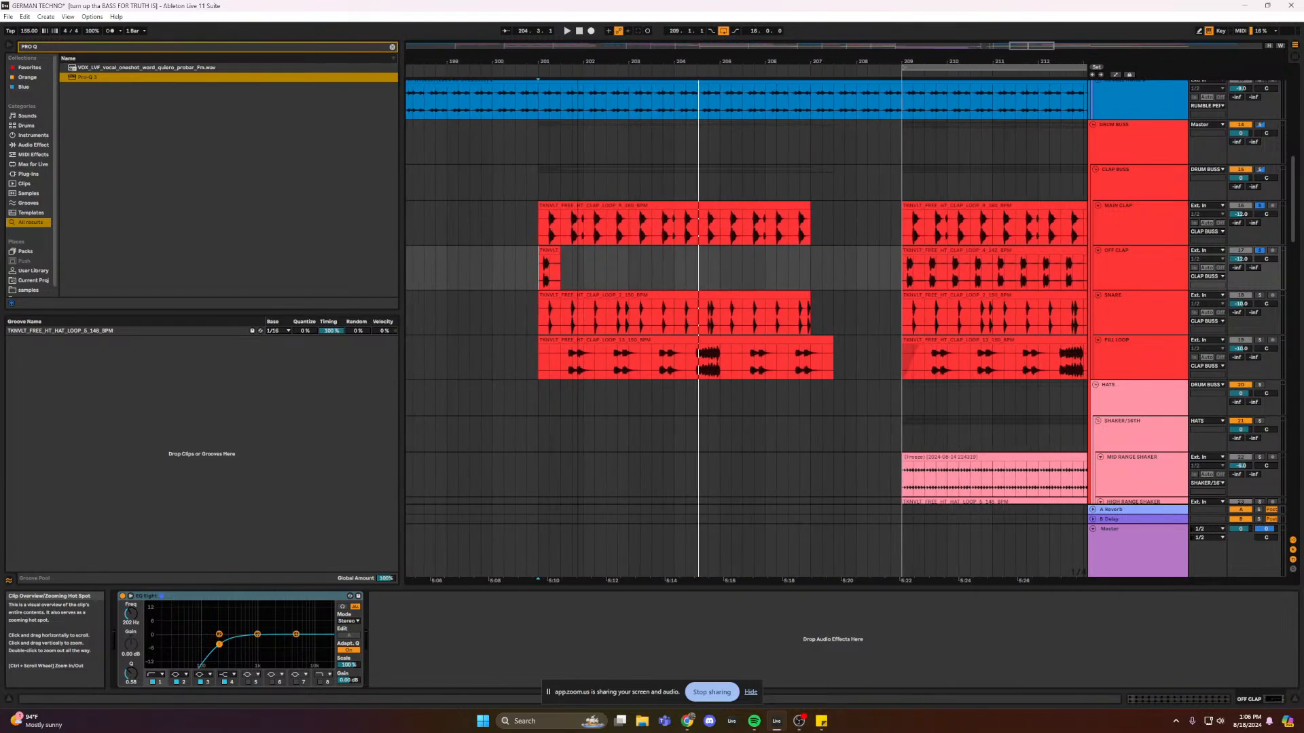
{"action": "key", "text": "plus"}
{"action": "key", "text": "plus"}
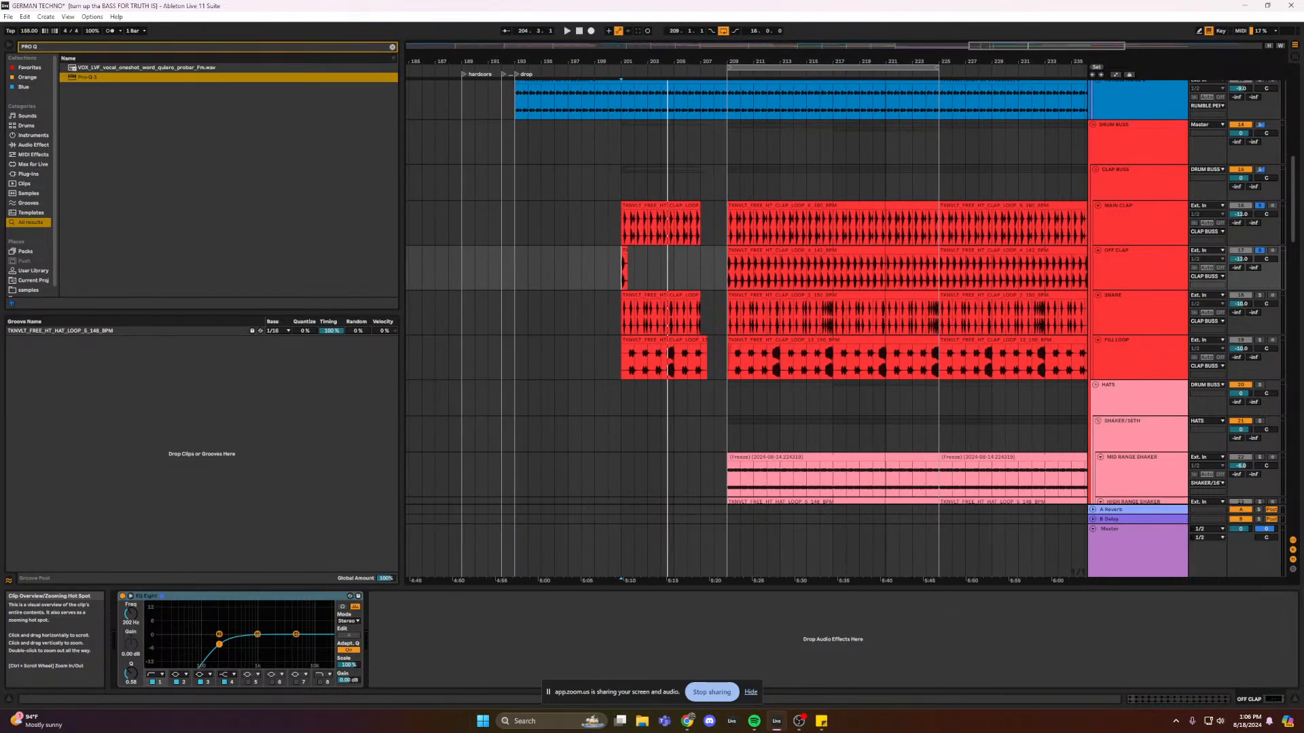
{"action": "key", "text": "plus"}
{"action": "key", "text": "plus"}
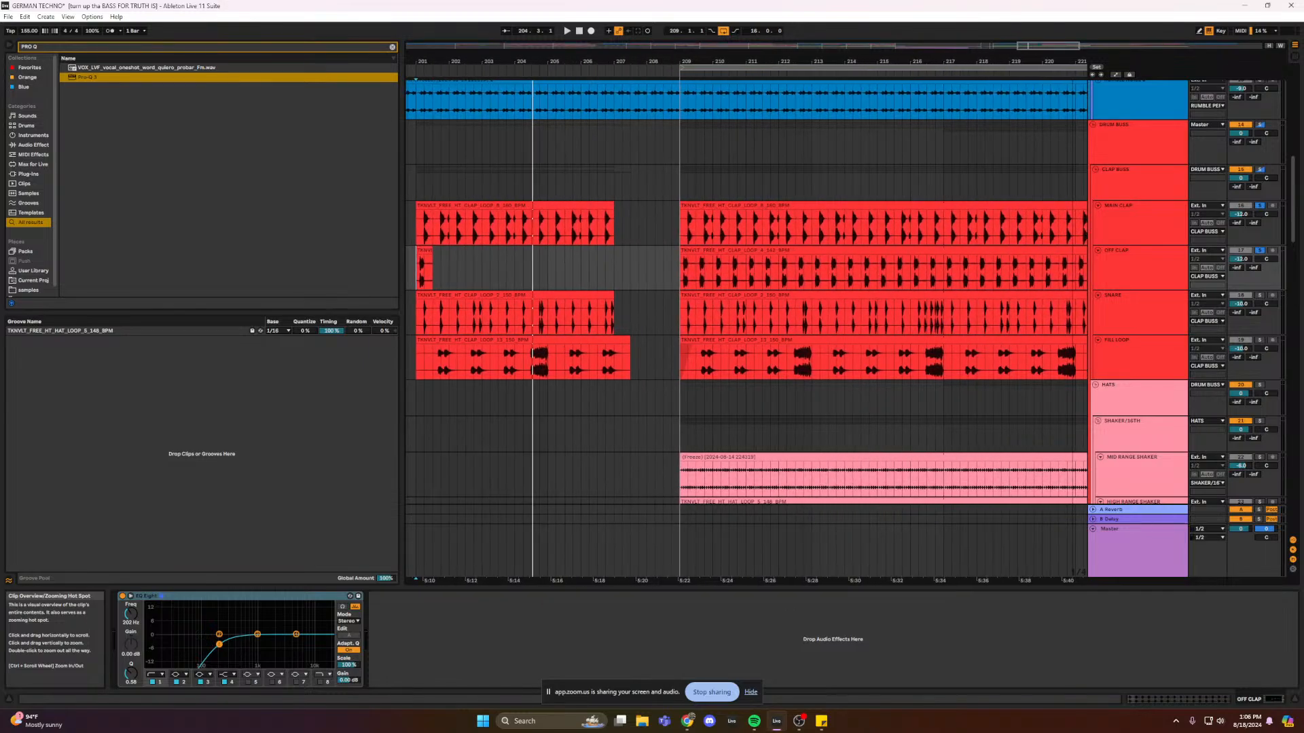
{"action": "key", "text": "plus"}
{"action": "key", "text": "plus"}
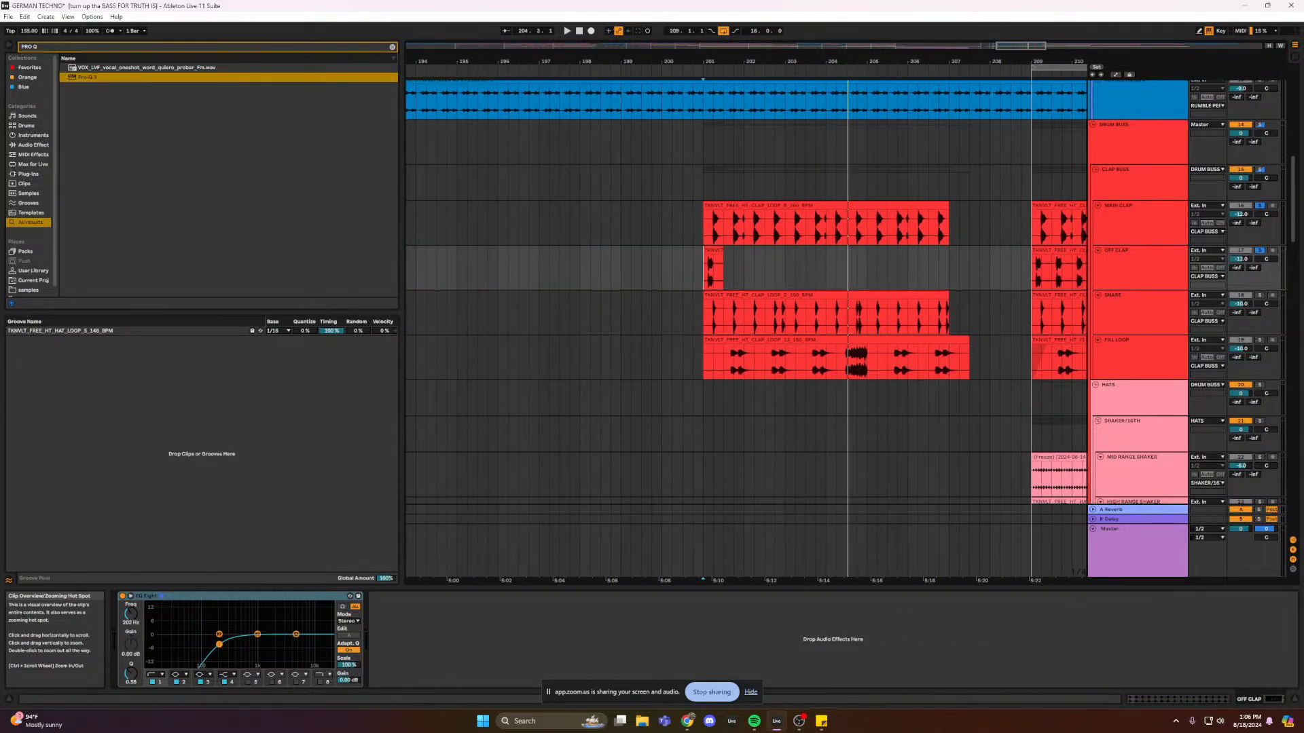
{"action": "key", "text": "plus"}
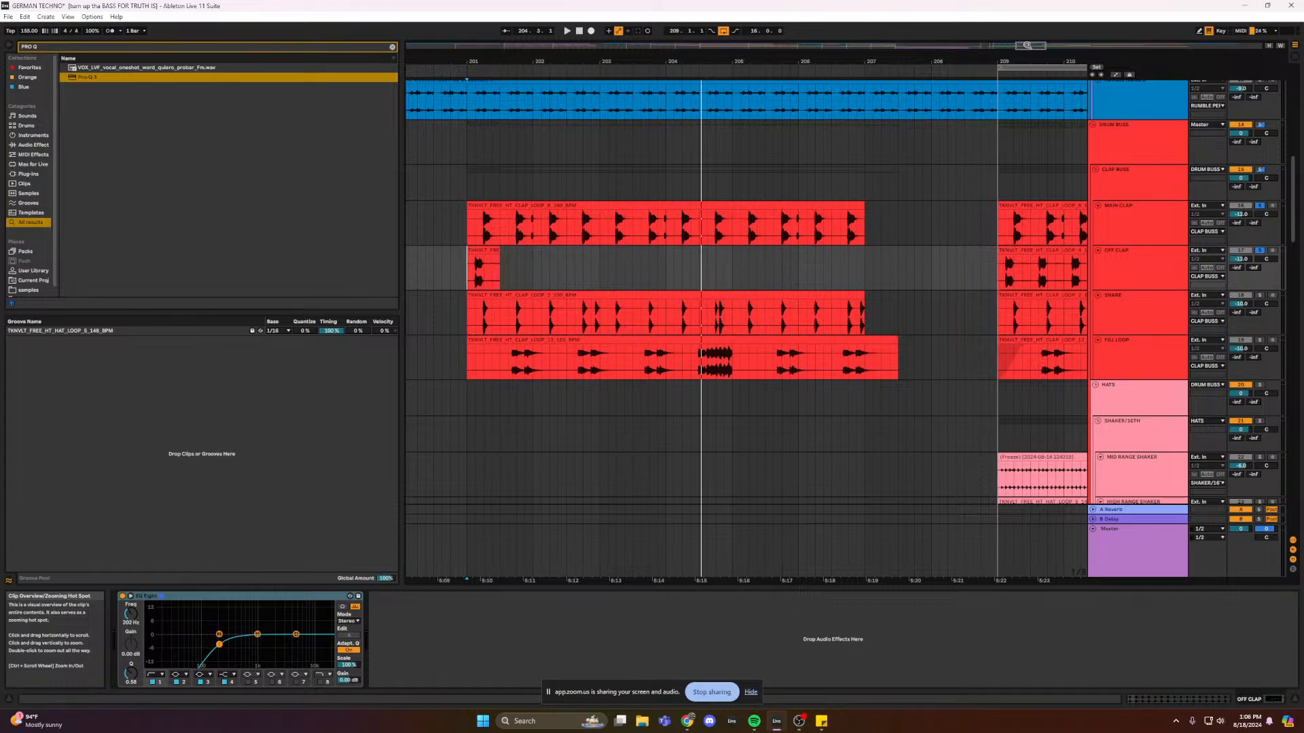
{"action": "mouse_move", "coordinate": [1027, 45]}
{"action": "left_mouse_down"}
{"action": "mouse_move", "coordinate": [1027, 67]}
{"action": "mouse_move", "coordinate": [1027, 46]}
{"action": "left_mouse_up"}
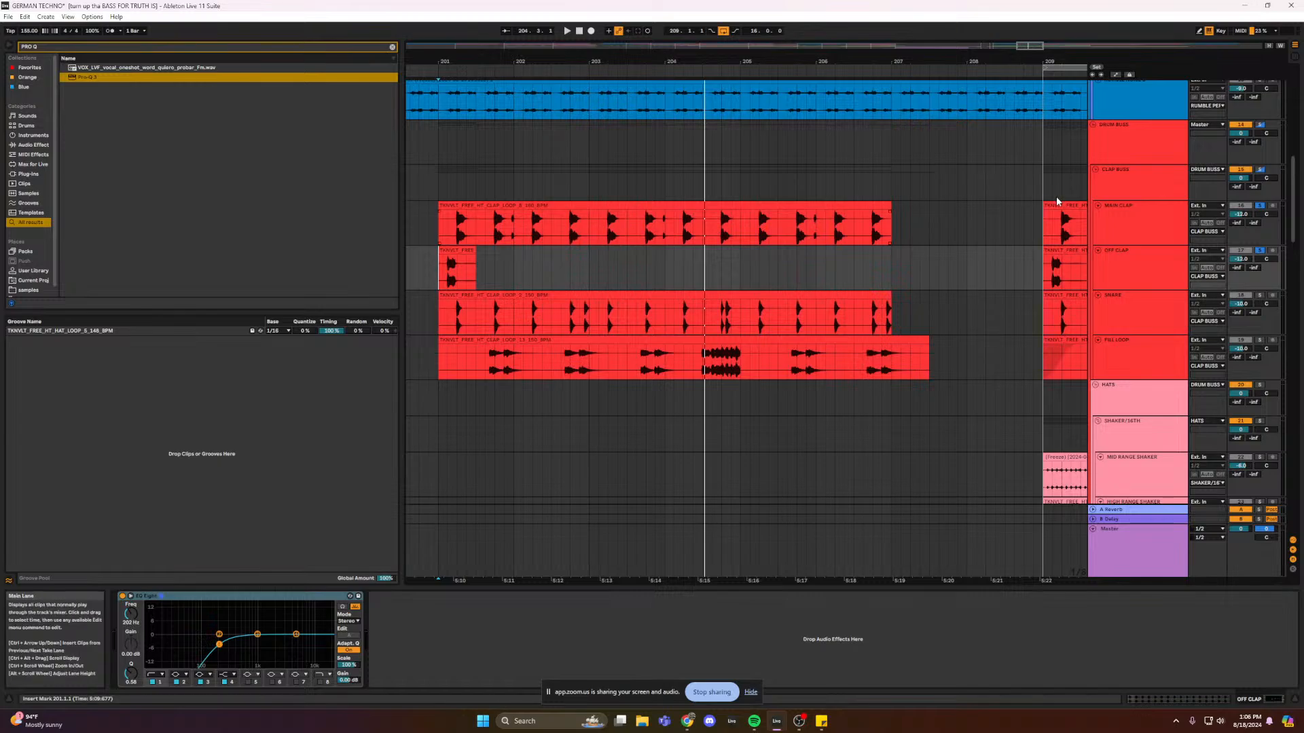
{"action": "mouse_move", "coordinate": [800, 63]}
{"action": "left_mouse_down"}
{"action": "mouse_move", "coordinate": [797, 48]}
{"action": "mouse_move", "coordinate": [791, 68]}
{"action": "left_mouse_up"}
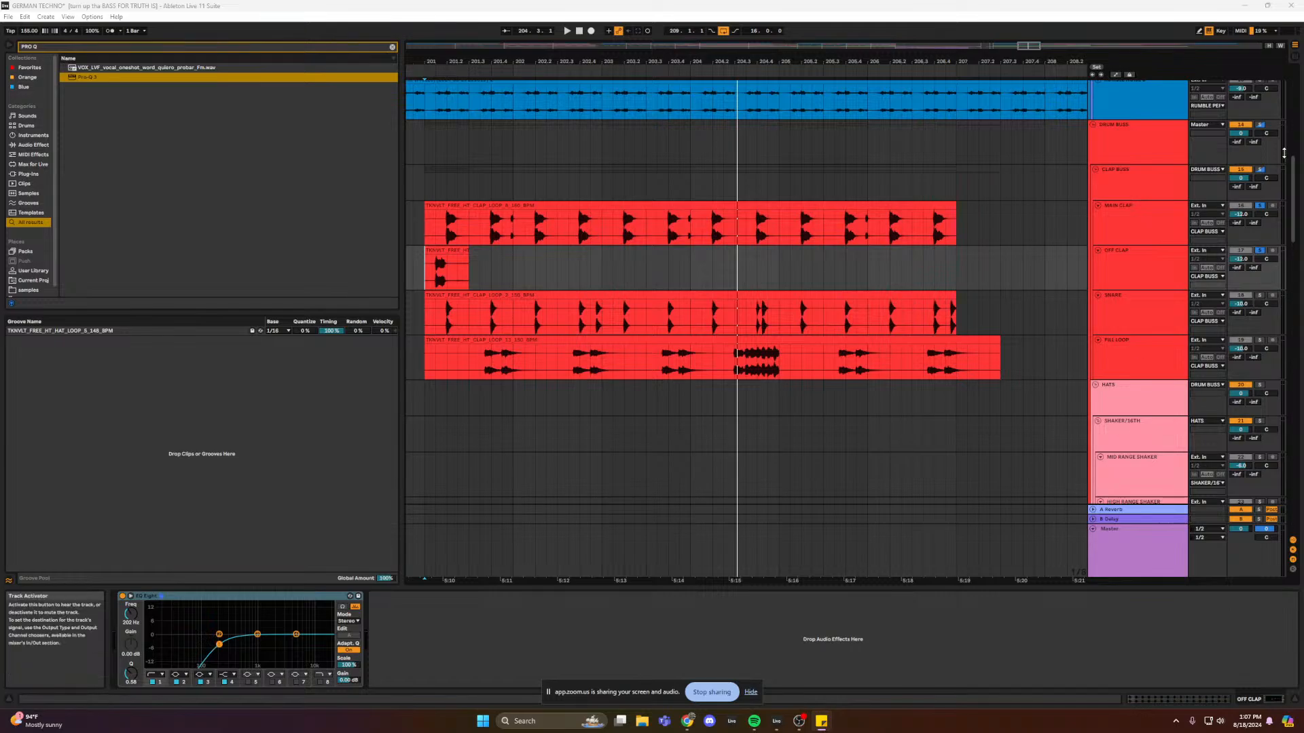
- Solo the DRUM BUSS group and play it from bar 201
{"action": "left_click", "coordinate": [1261, 125]}
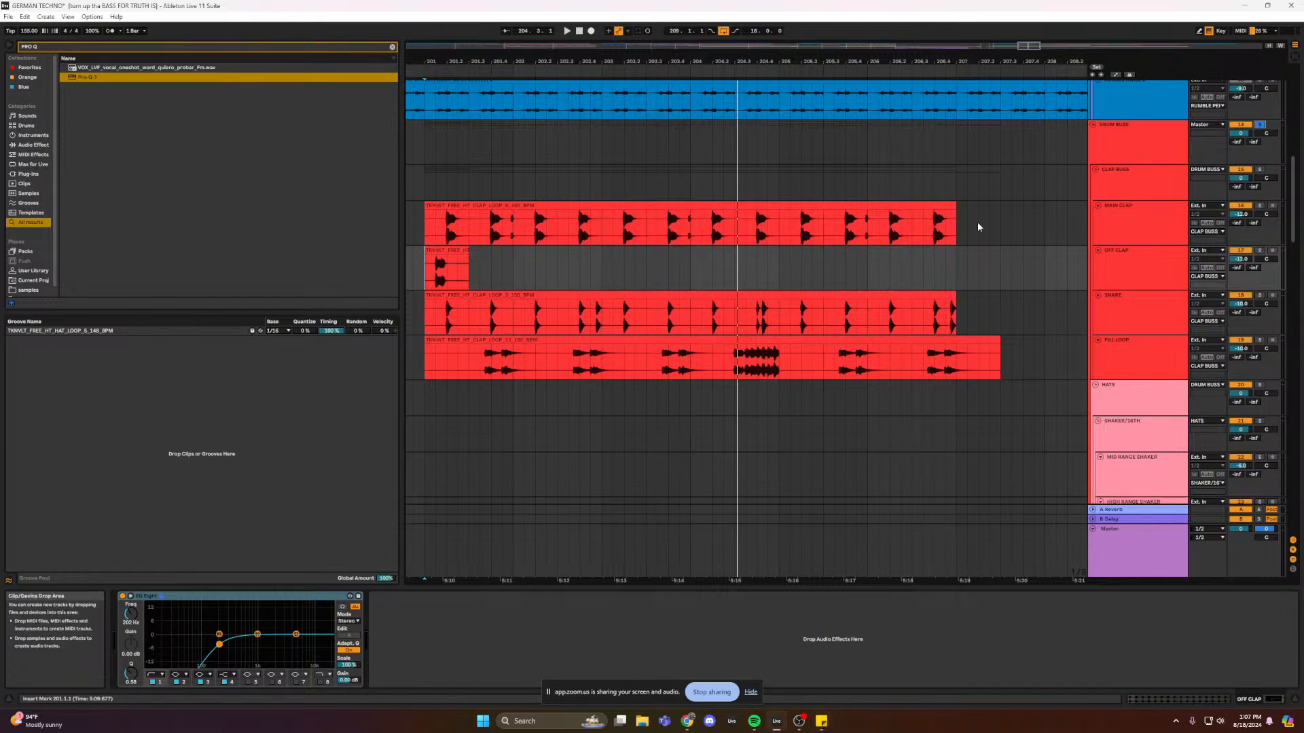
{"action": "left_click", "coordinate": [424, 231]}
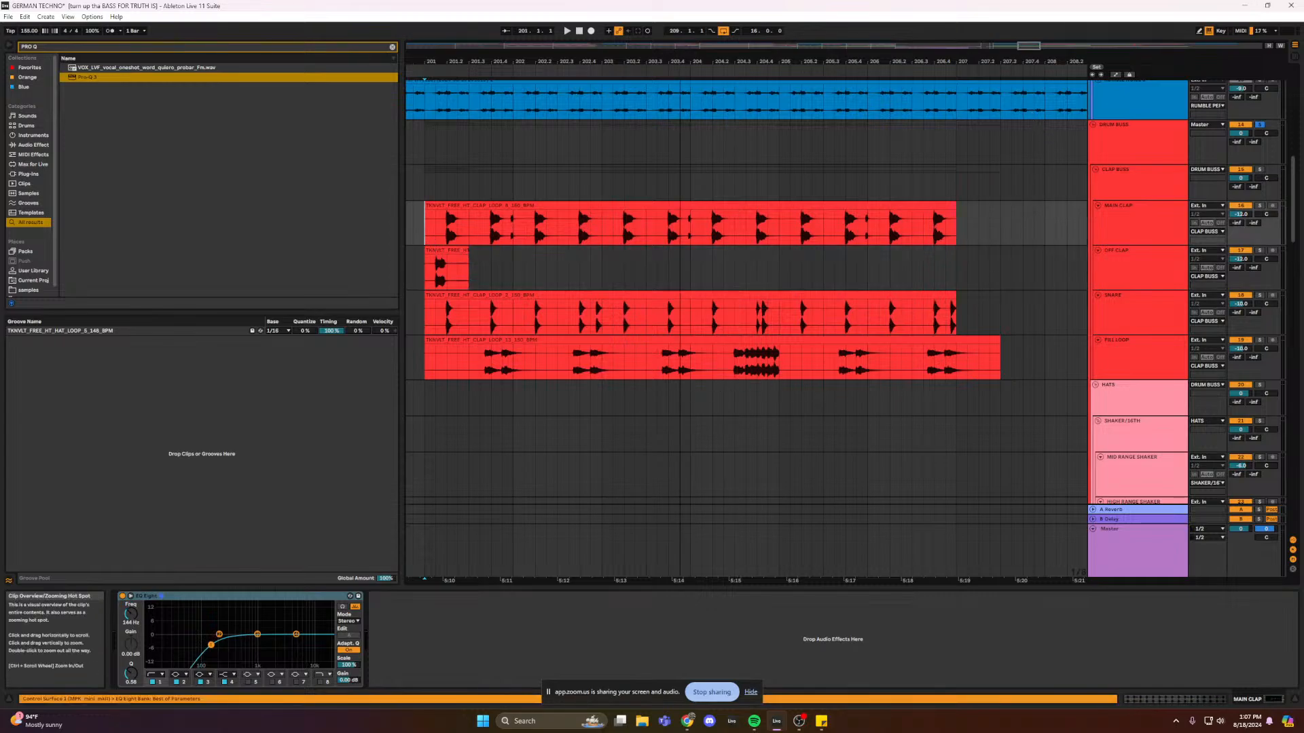
{"action": "left_click_drag", "start_coordinate": [680, 46], "coordinate": [680, 53]}
{"action": "key", "text": "space"}
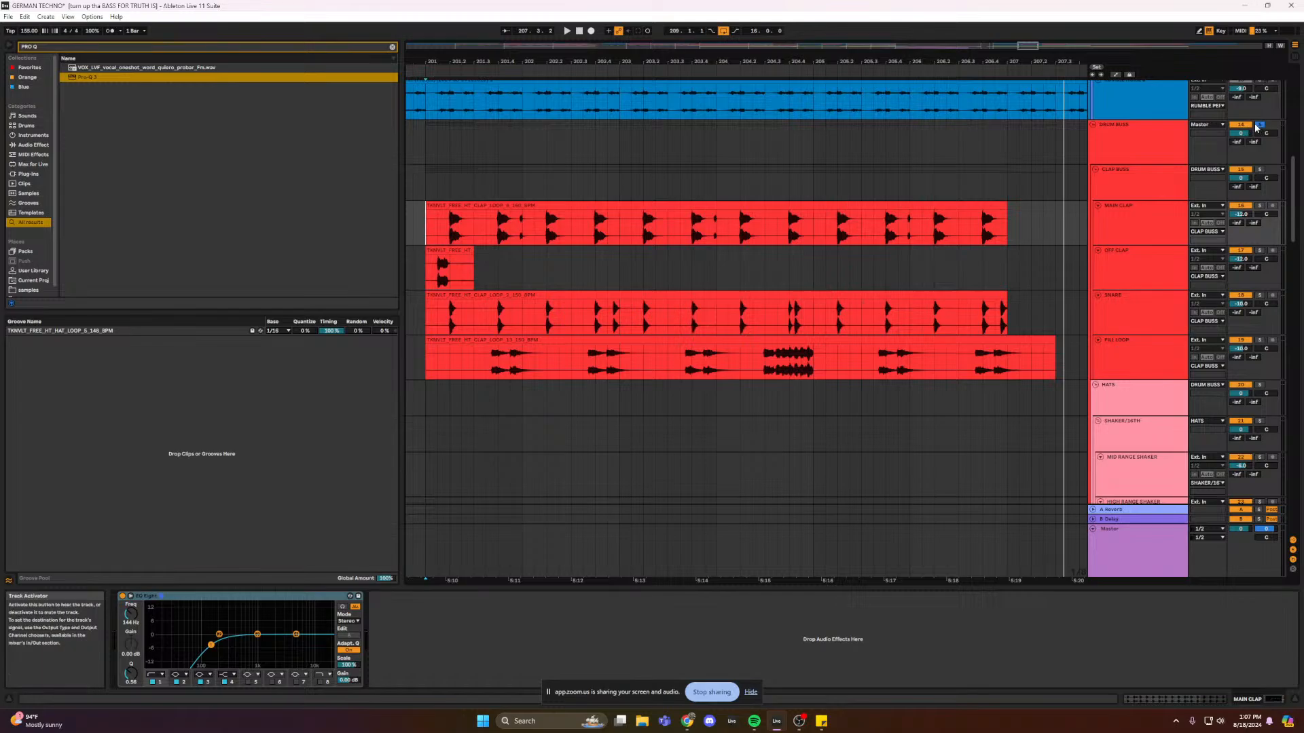
- Examine where the clap layers from bar 201 and the shaker clips from bar 209 sit in the arrangement
{"action": "left_click_drag", "start_coordinate": [1033, 45], "coordinate": [1035, 177]}
{"action": "scroll", "coordinate": [1003, 210], "scroll_direction": "down", "scroll_amount": 2}
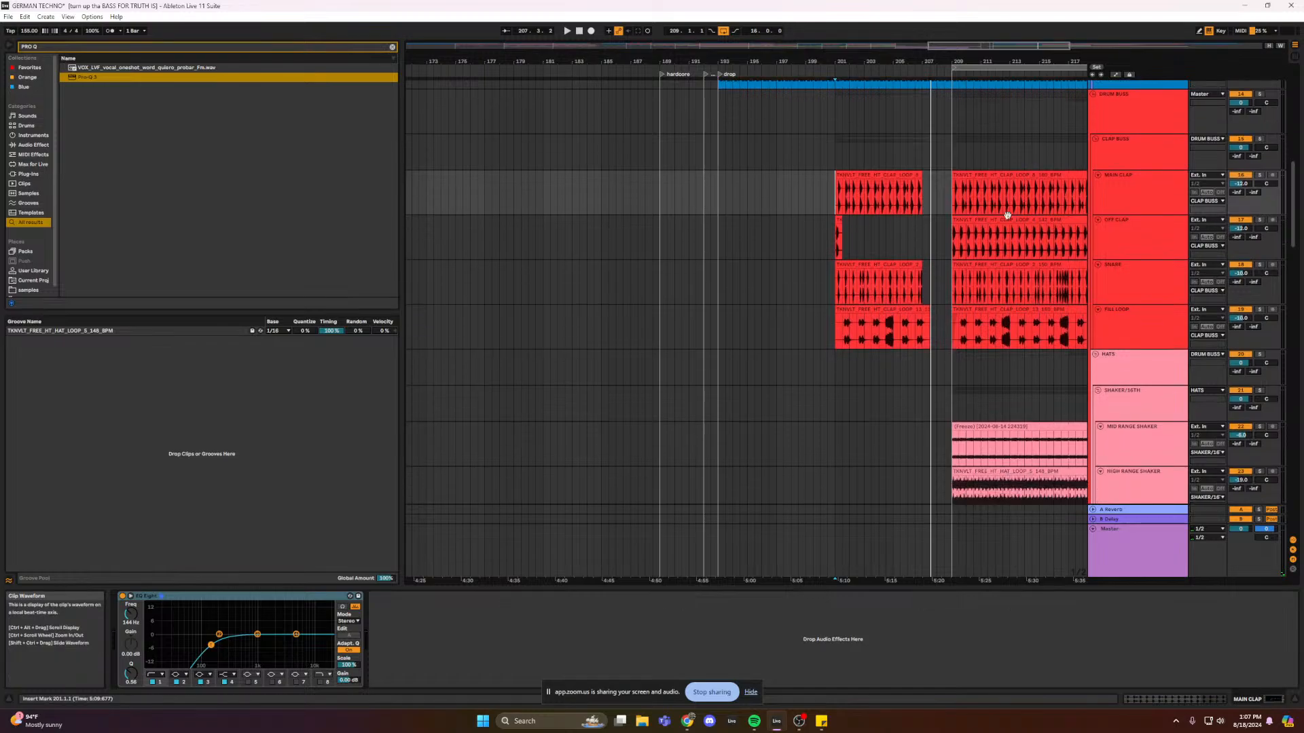
{"action": "left_click", "coordinate": [955, 411]}
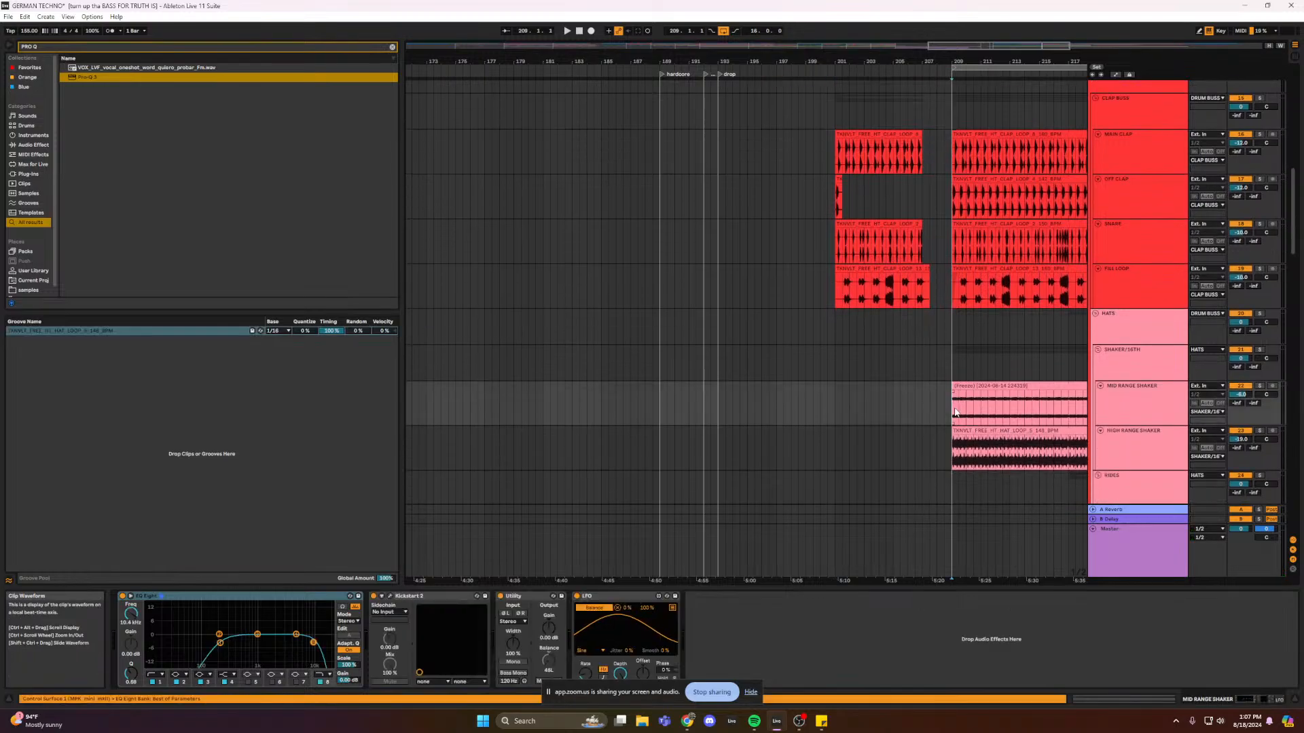
{"action": "left_click_drag", "start_coordinate": [945, 43], "coordinate": [1009, 45]}
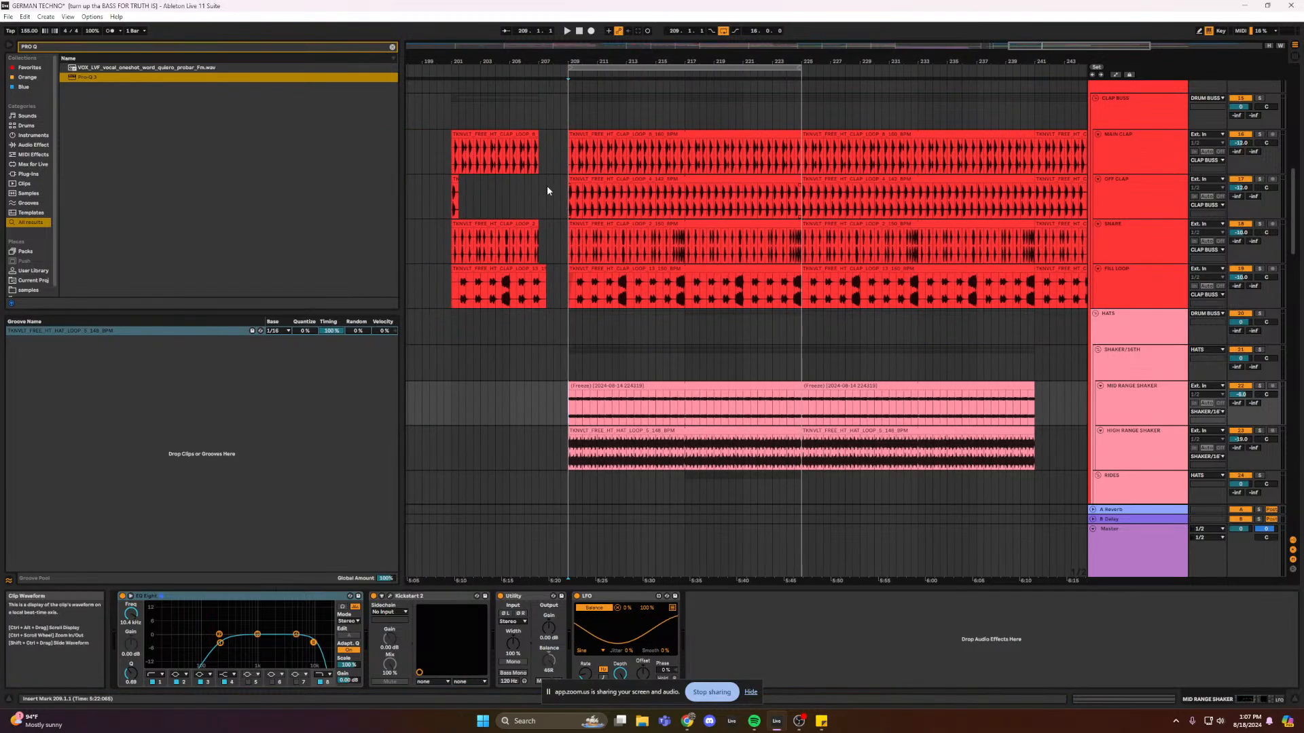
{"action": "left_click", "coordinate": [453, 157]}
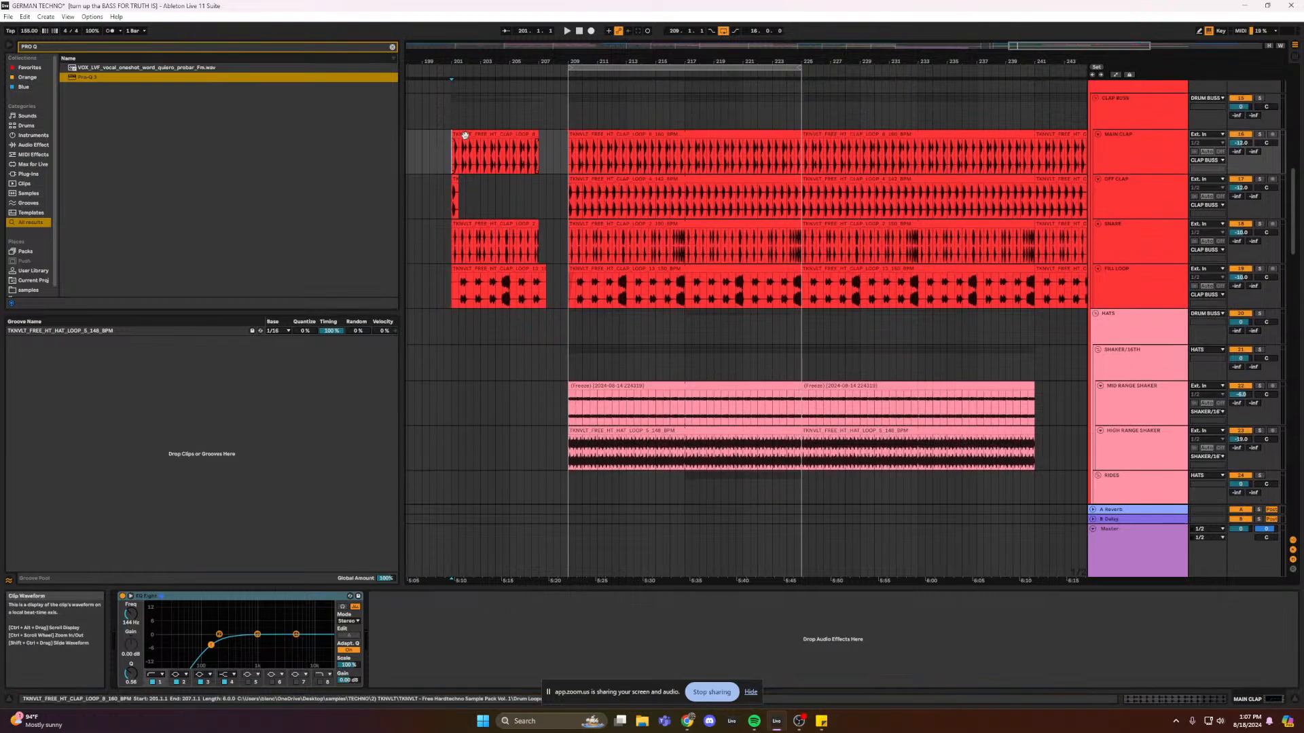
{"action": "scroll", "coordinate": [628, 379], "scroll_direction": "down", "scroll_amount": 1}
{"action": "left_click", "coordinate": [629, 378]}
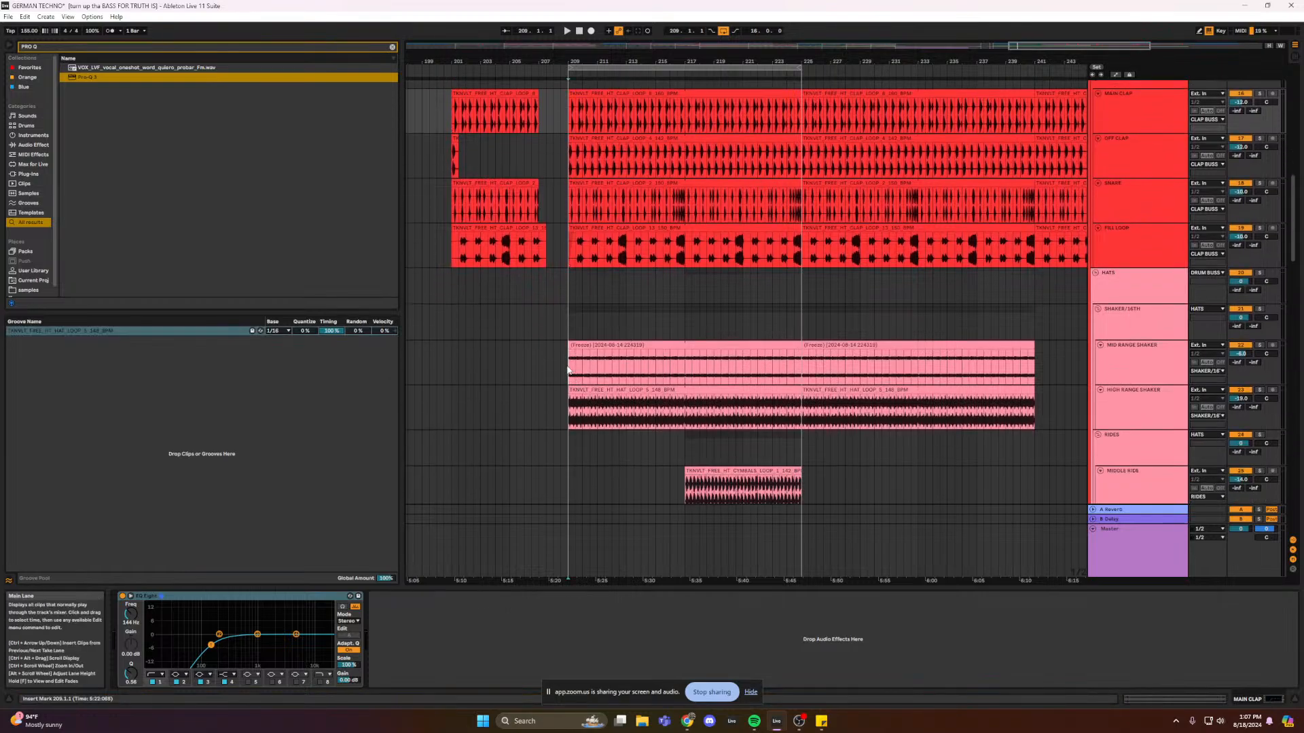
- Solo the HATS group and set an eight-bar loop from bar 217 to bar 225
{"action": "scroll", "coordinate": [628, 378], "scroll_direction": "down", "scroll_amount": 2}
{"action": "mouse_move", "coordinate": [1063, 45]}
{"action": "left_mouse_down"}
{"action": "mouse_move", "coordinate": [1063, 92]}
{"action": "mouse_move", "coordinate": [1055, 45]}
{"action": "left_mouse_up"}
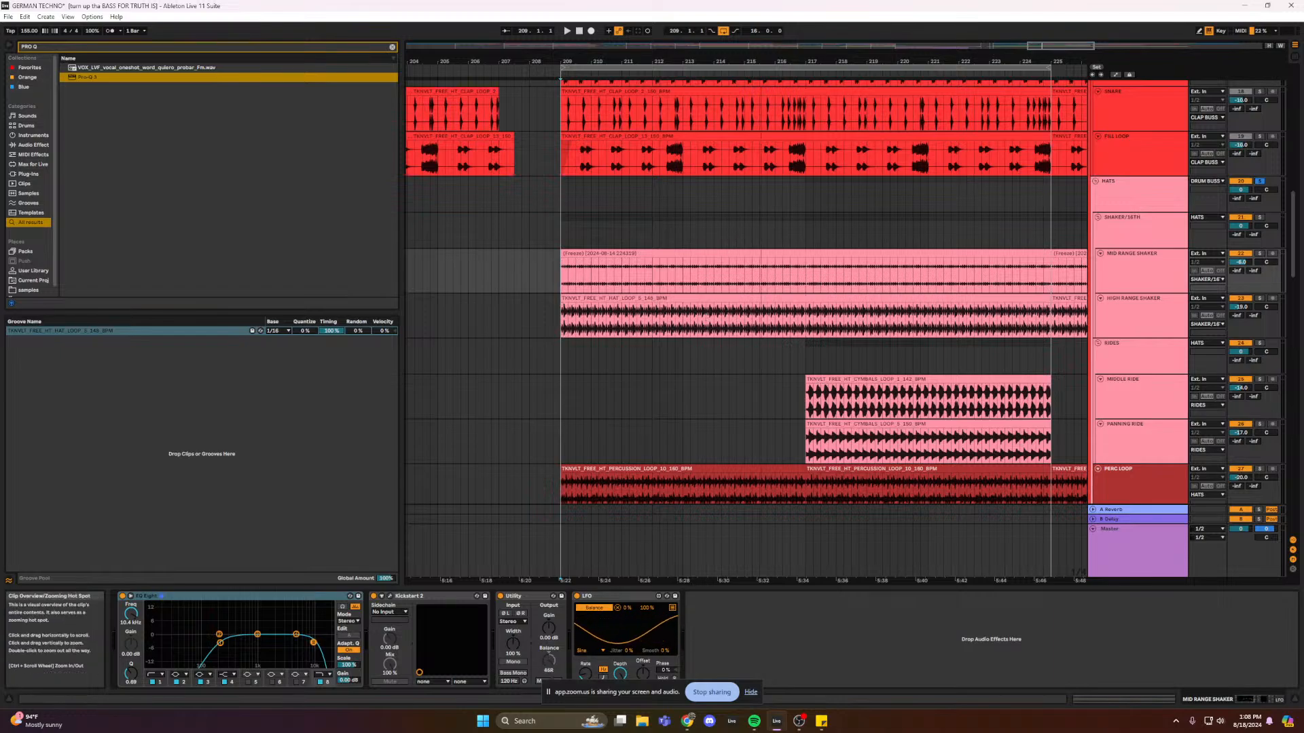
{"action": "key", "text": "plus"}
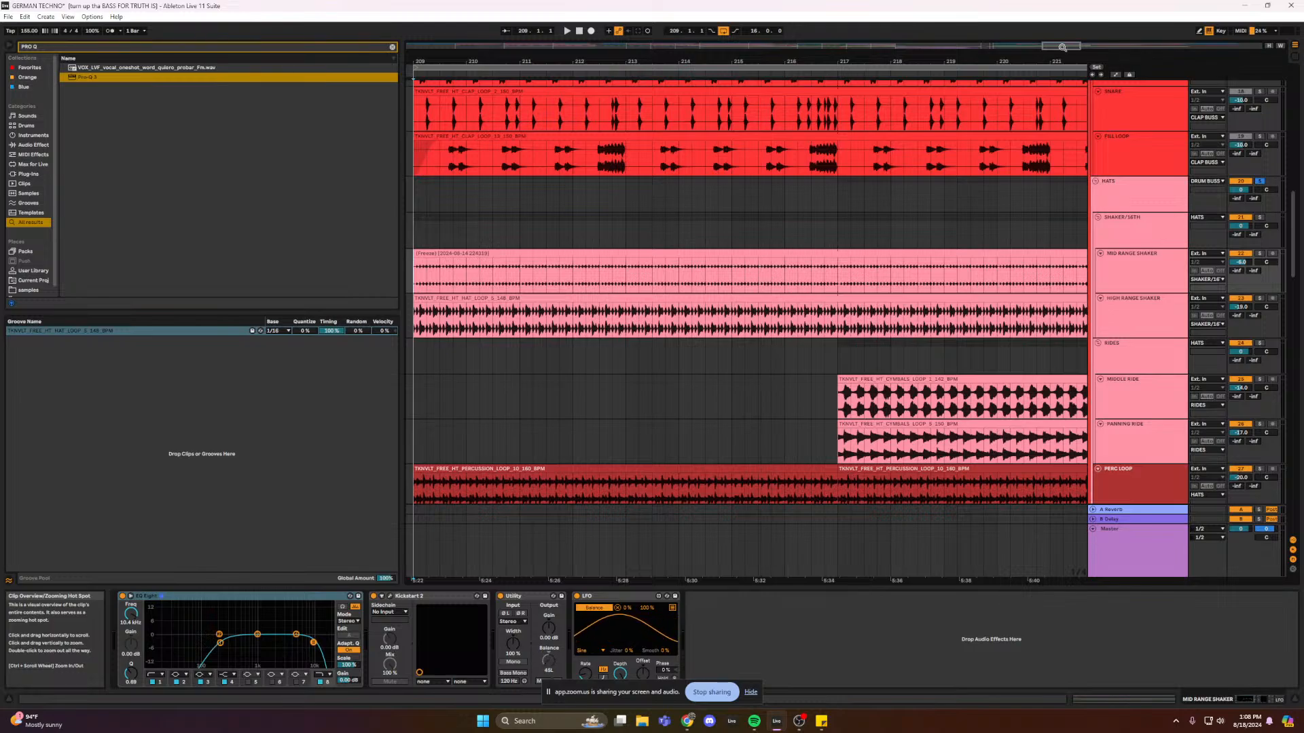
{"action": "left_click_drag", "start_coordinate": [1059, 46], "coordinate": [1056, 48]}
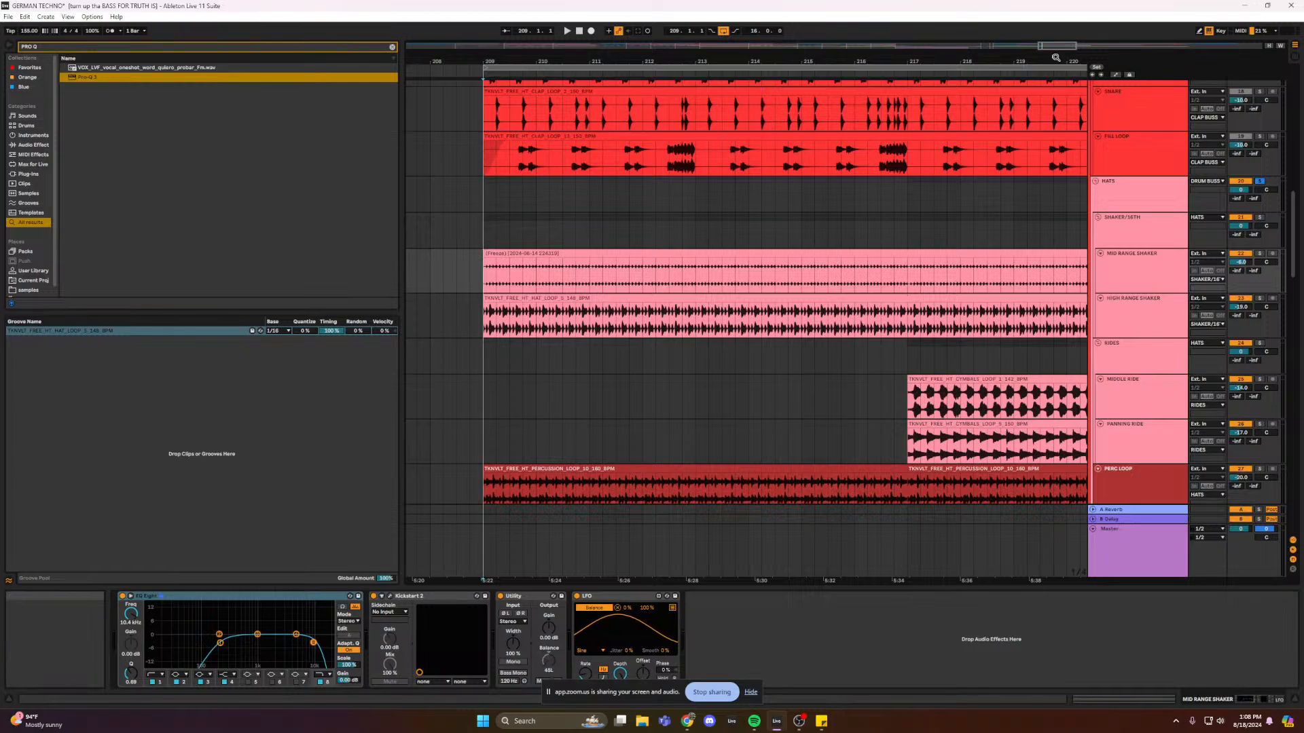
{"action": "left_click", "coordinate": [478, 278]}
{"action": "left_click_drag", "start_coordinate": [477, 278], "coordinate": [907, 280]}
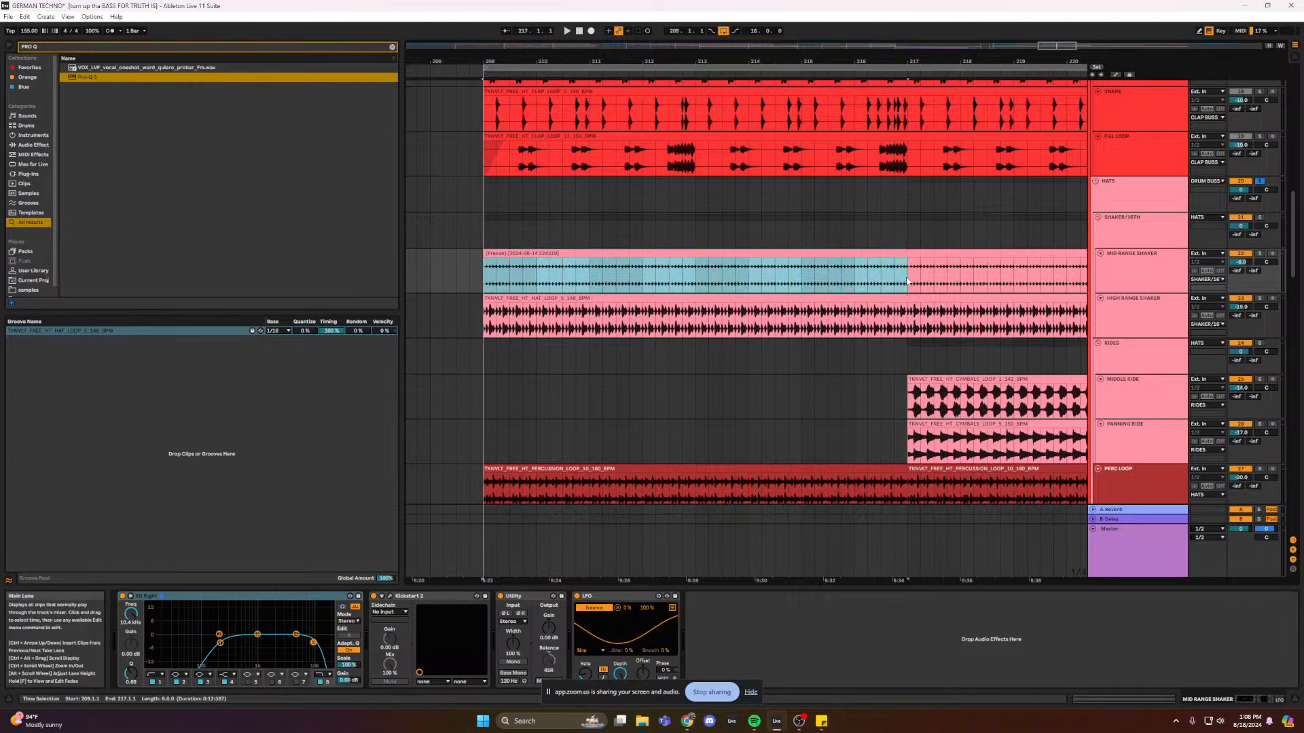
{"action": "key", "text": "ctrl+l"}
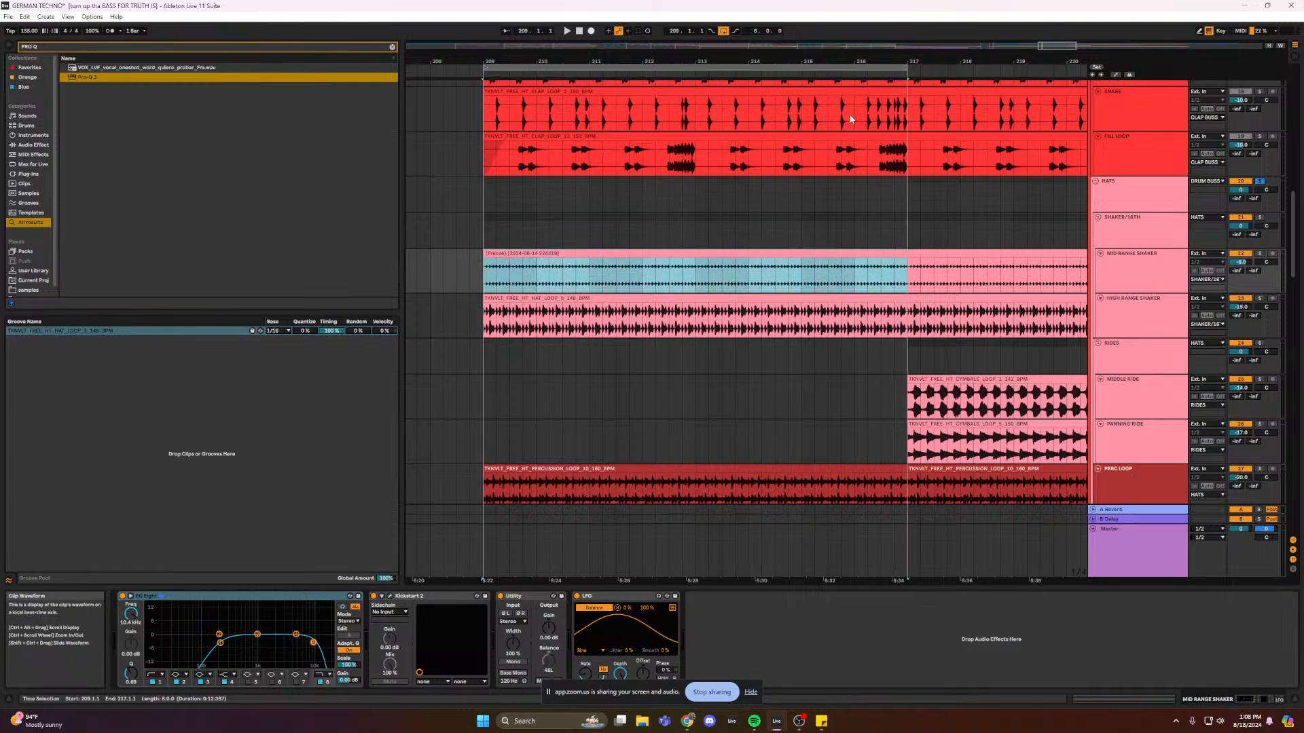
{"action": "left_click_drag", "start_coordinate": [849, 66], "coordinate": [906, 61]}
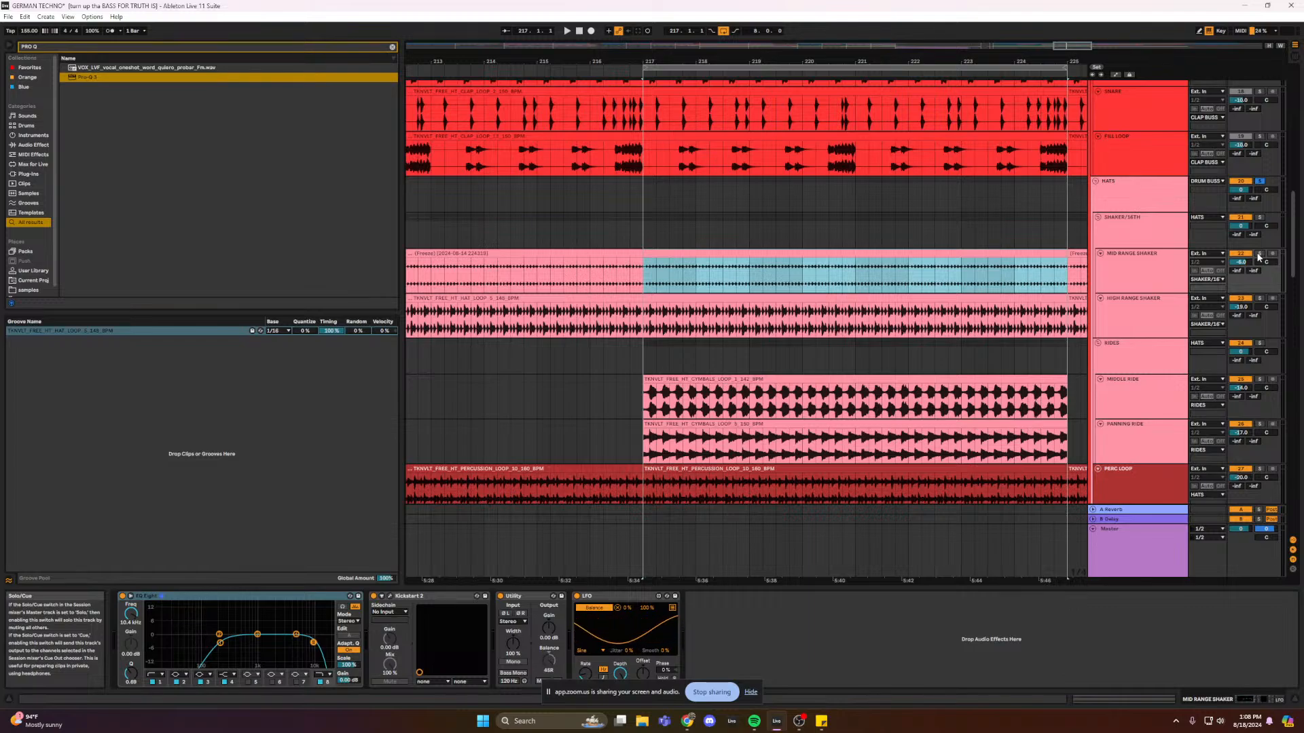
- Add Pro-Q 3 to the MID RANGE SHAKER track, solo the track and place the insert marker at bar 217
{"action": "left_click", "coordinate": [750, 271]}
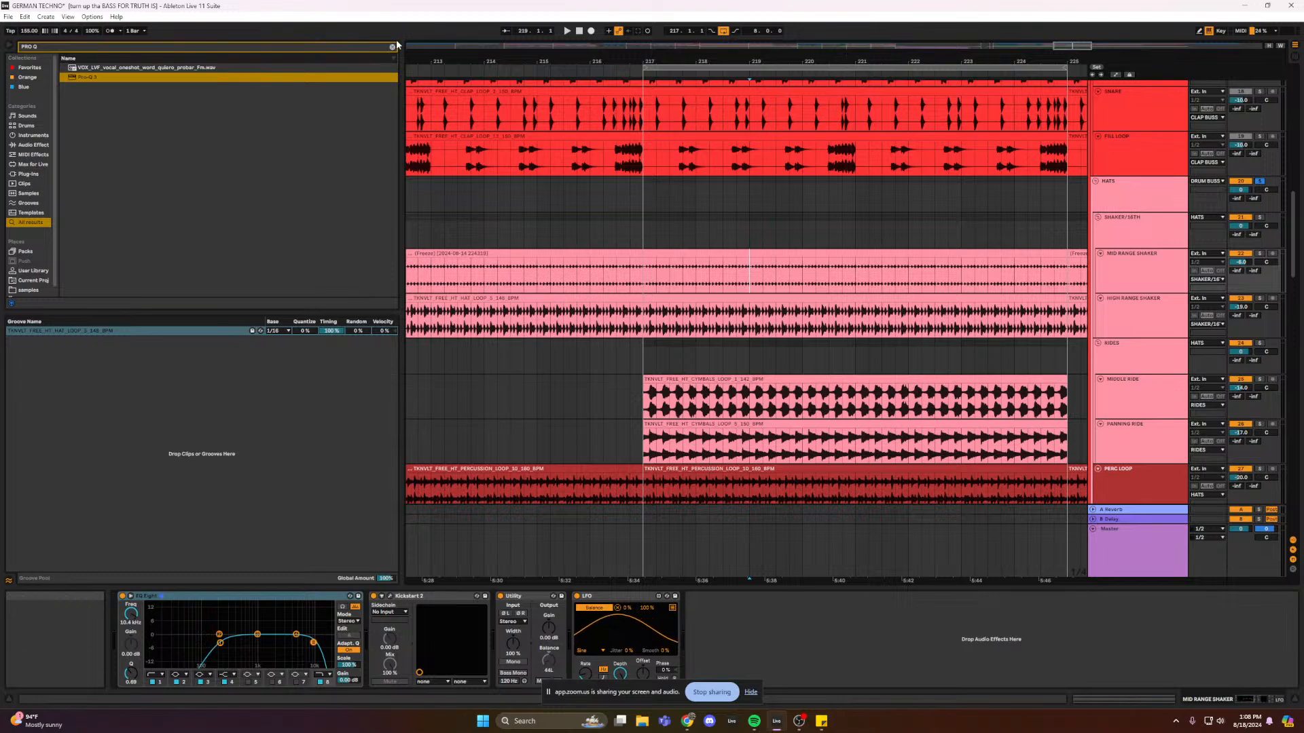
{"action": "double_click", "coordinate": [167, 76]}
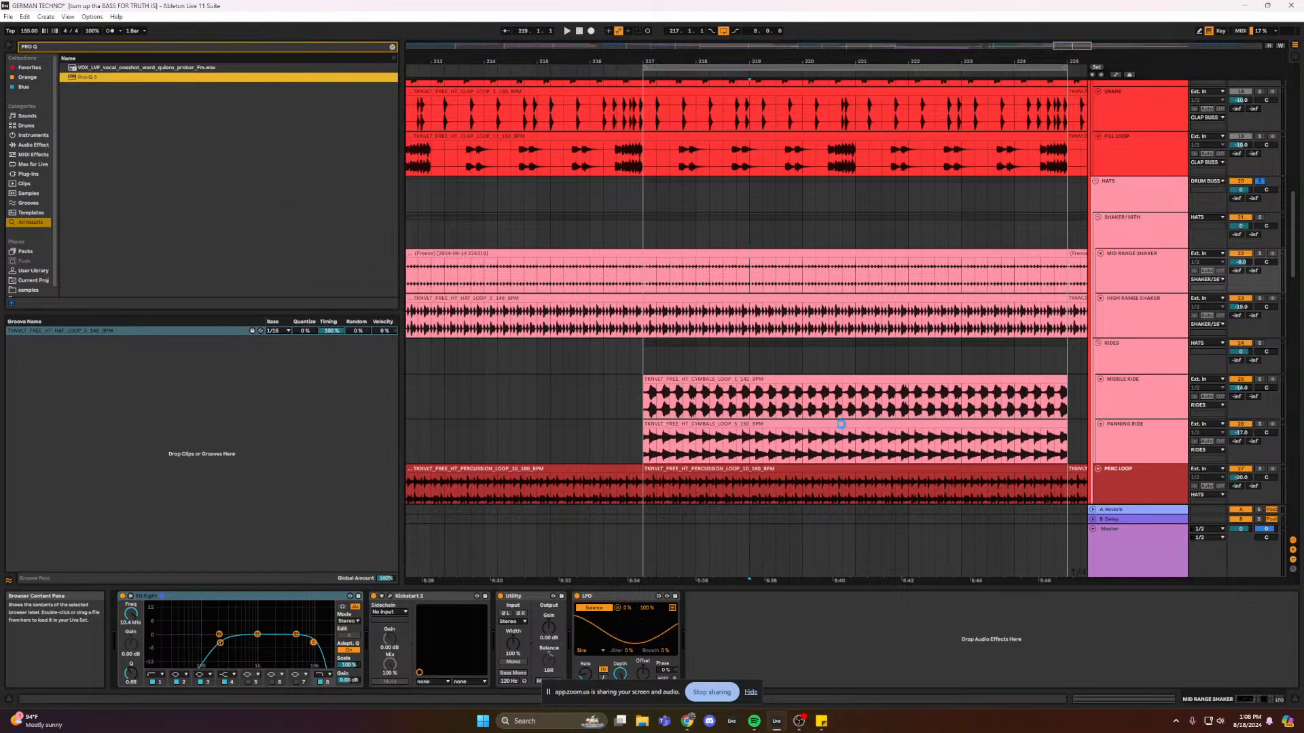
{"action": "left_click_drag", "start_coordinate": [908, 159], "coordinate": [222, 171]}
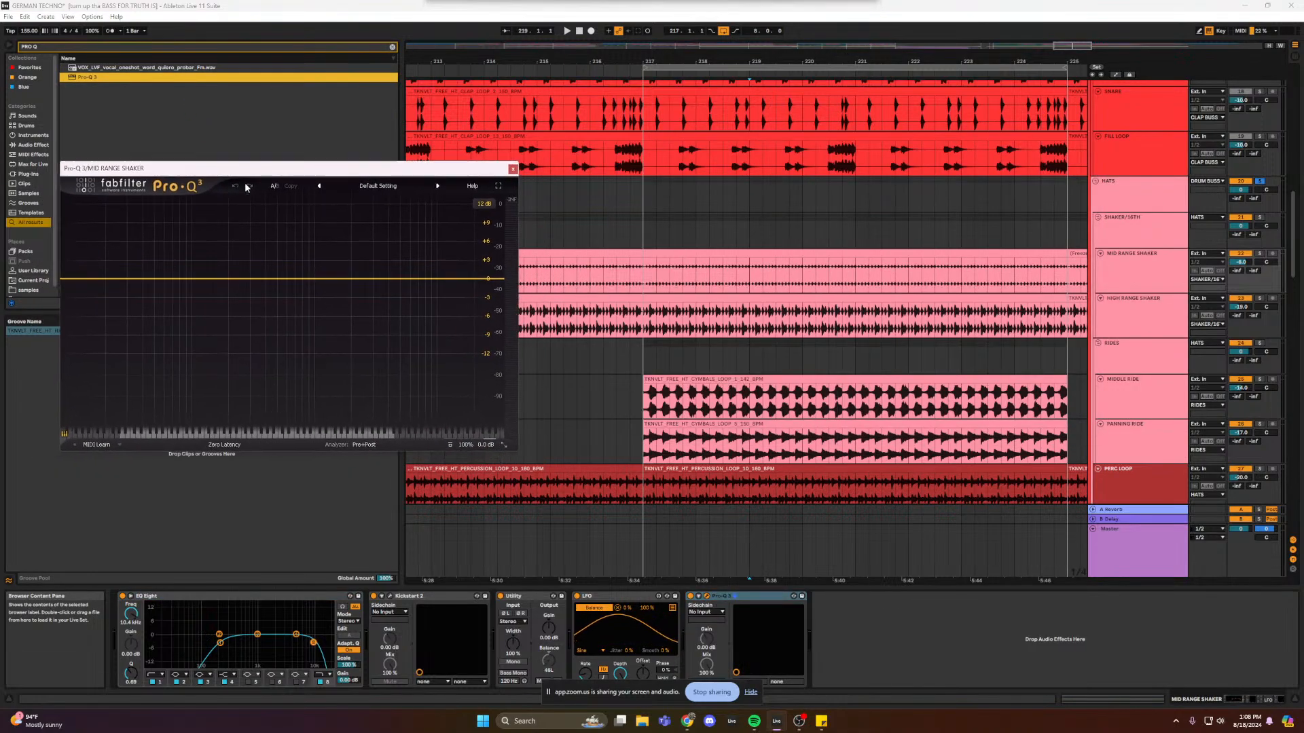
{"action": "left_click", "coordinate": [643, 271]}
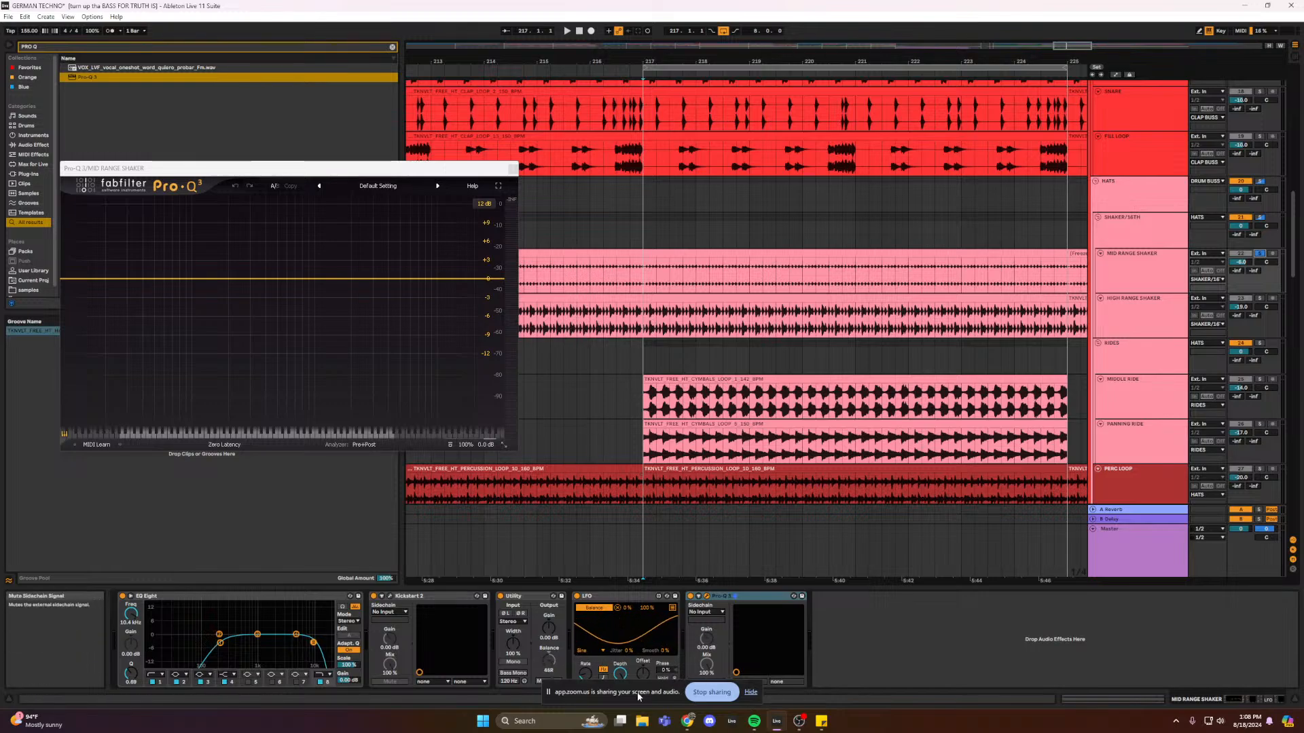
- Hide the screen-sharing notice and reduce the depth of the MID RANGE SHAKER's LFO to about 16.7%
{"action": "left_click", "coordinate": [751, 692]}
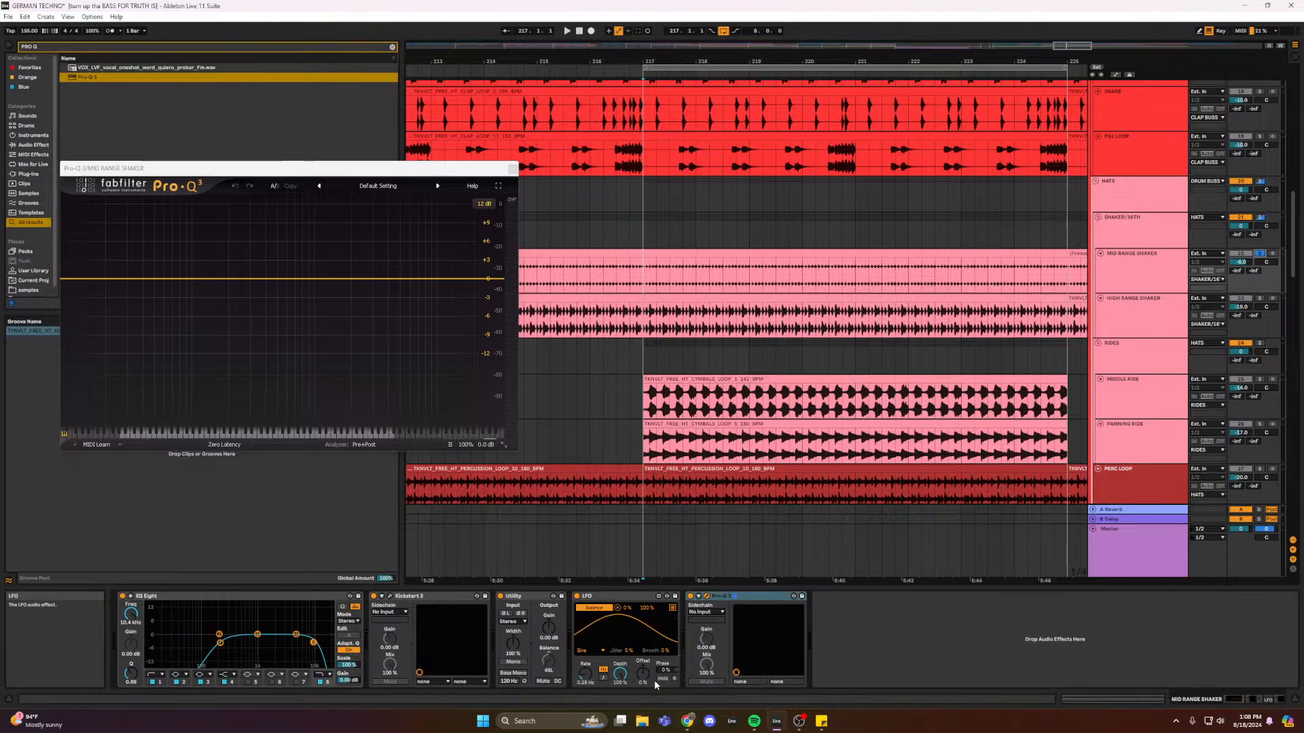
{"action": "left_click_drag", "start_coordinate": [632, 681], "coordinate": [619, 680]}
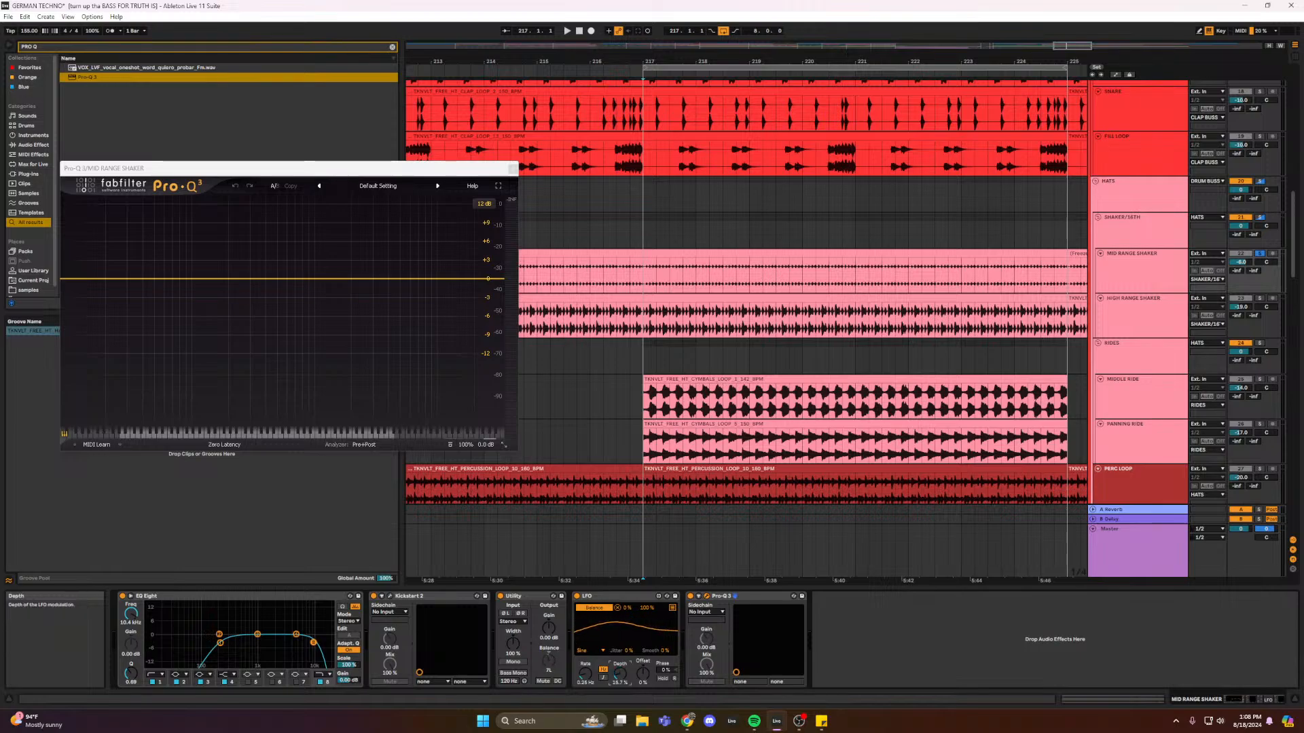
- Compare the effect chains of the MID RANGE SHAKER and HIGH RANGE SHAKER tracks
{"action": "left_click", "coordinate": [646, 319]}
{"action": "left_click", "coordinate": [644, 293]}
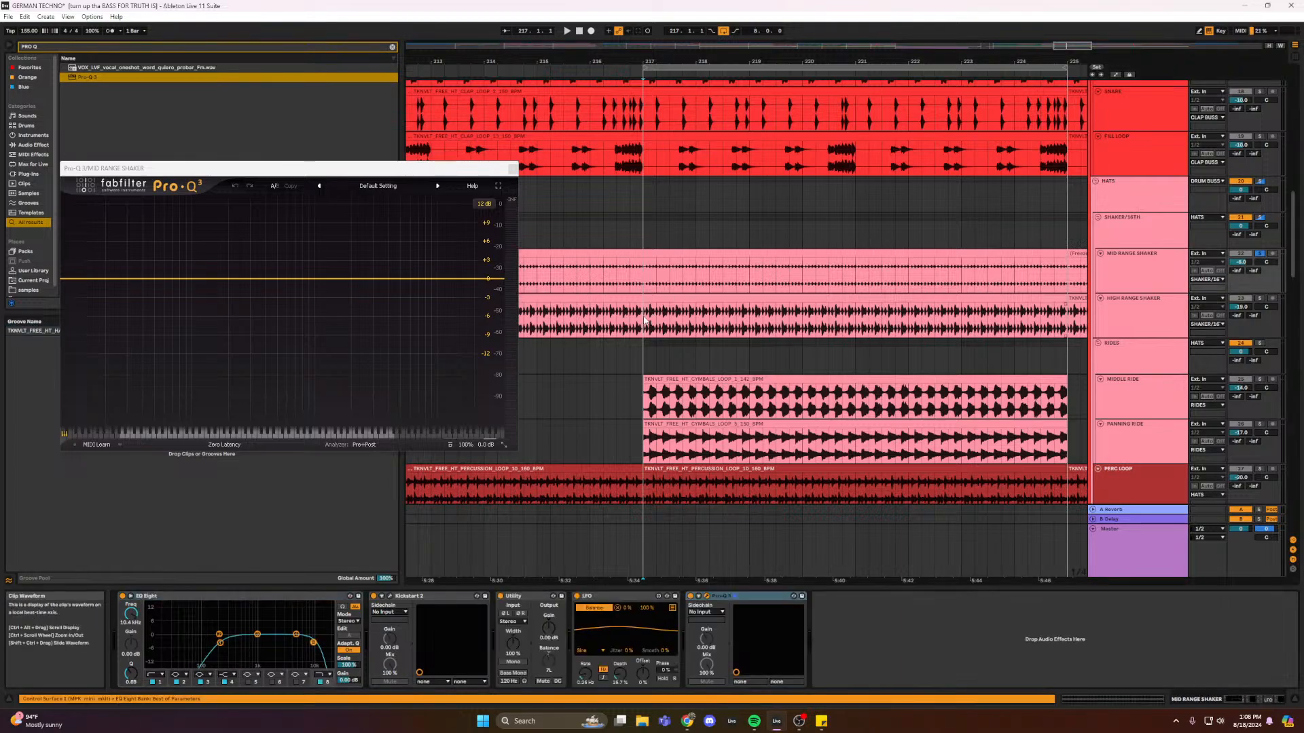
{"action": "left_click", "coordinate": [644, 298]}
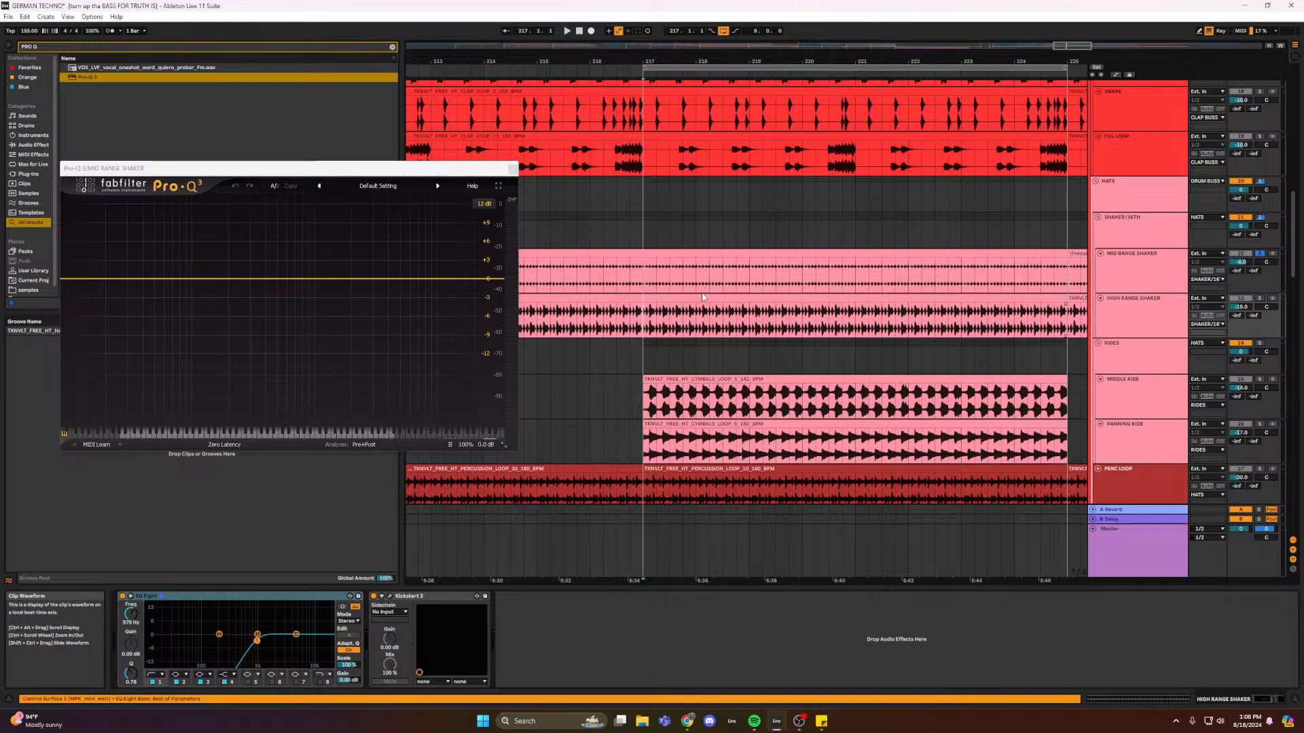
{"action": "left_click", "coordinate": [644, 271]}
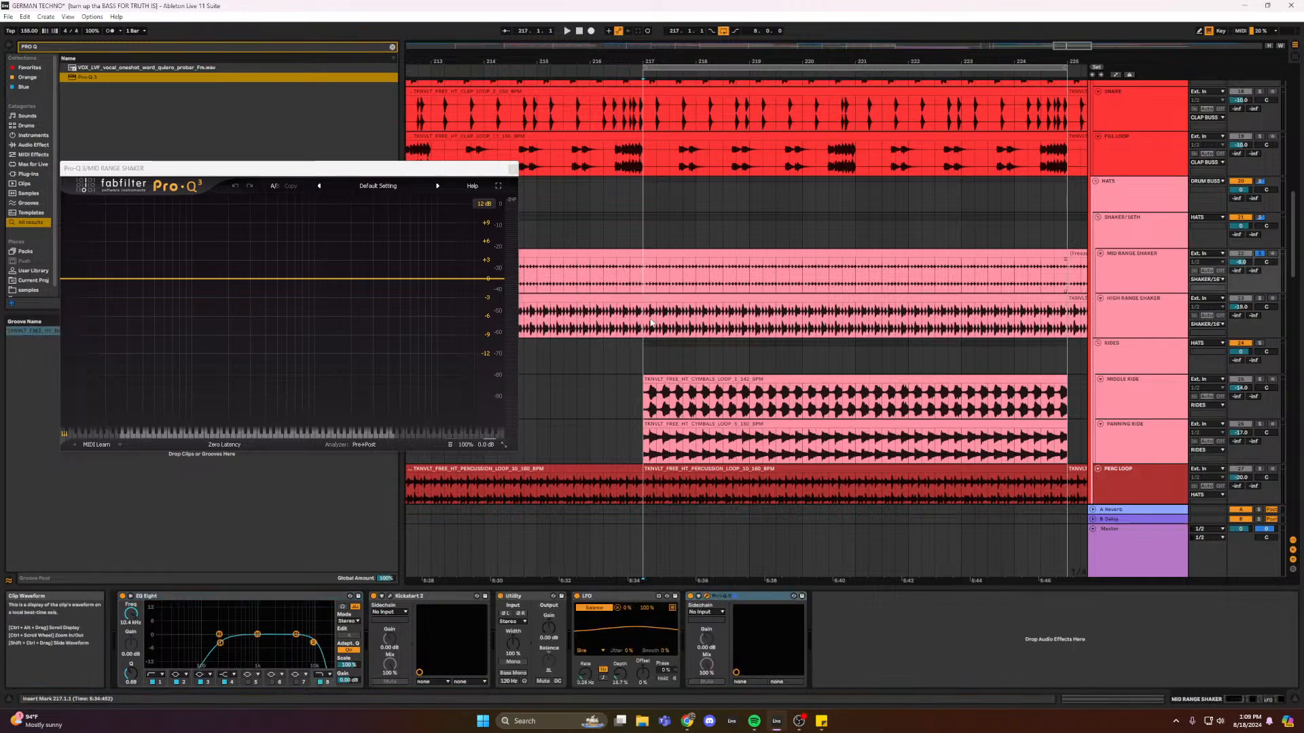
{"action": "left_click", "coordinate": [927, 311]}
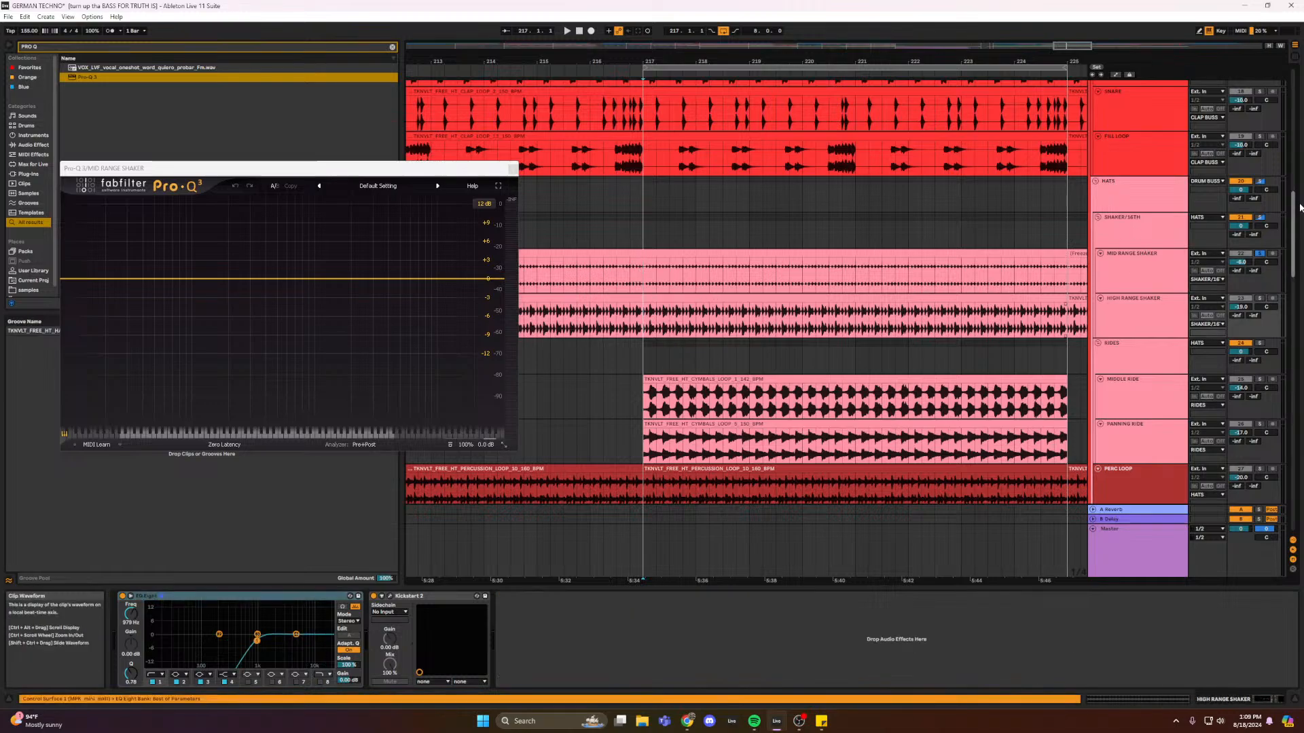
- Play the shakers from bar 217 while toggling the MID RANGE SHAKER solo, and return to the HIGH RANGE SHAKER track
{"action": "key", "text": "space"}
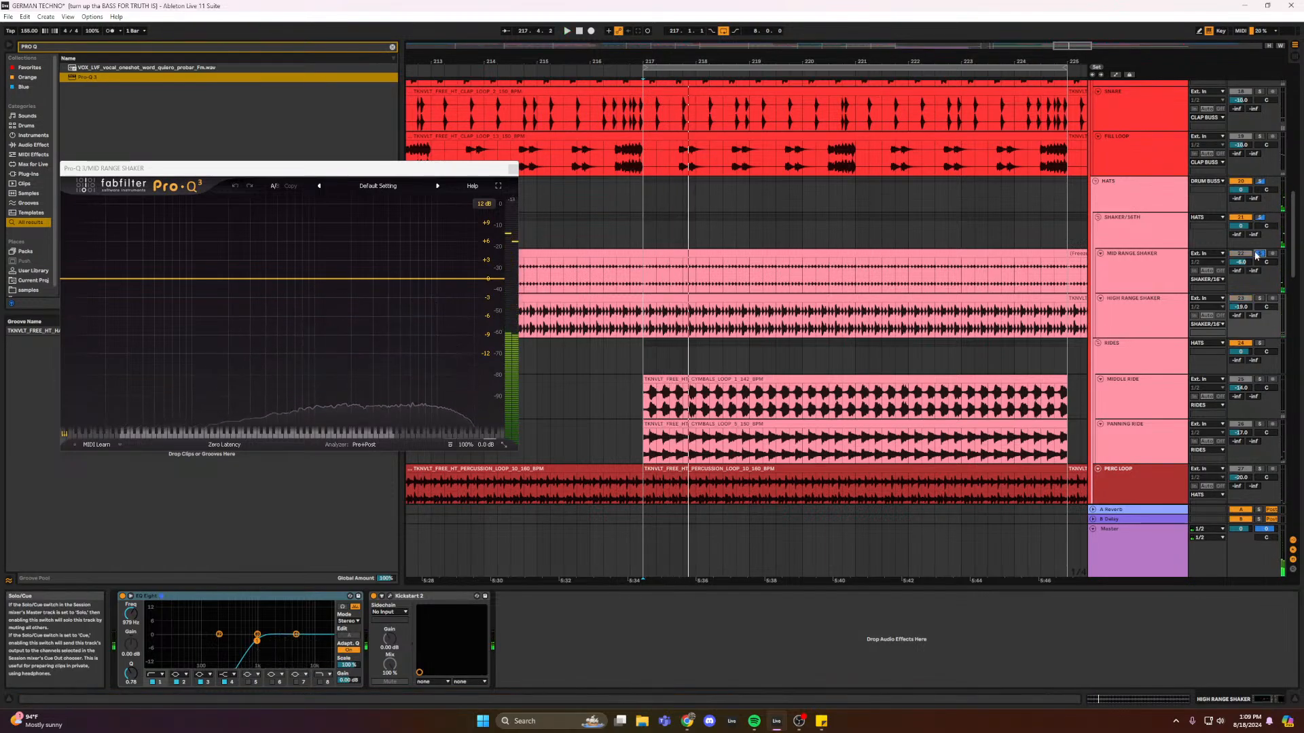
{"action": "left_click", "coordinate": [1260, 253]}
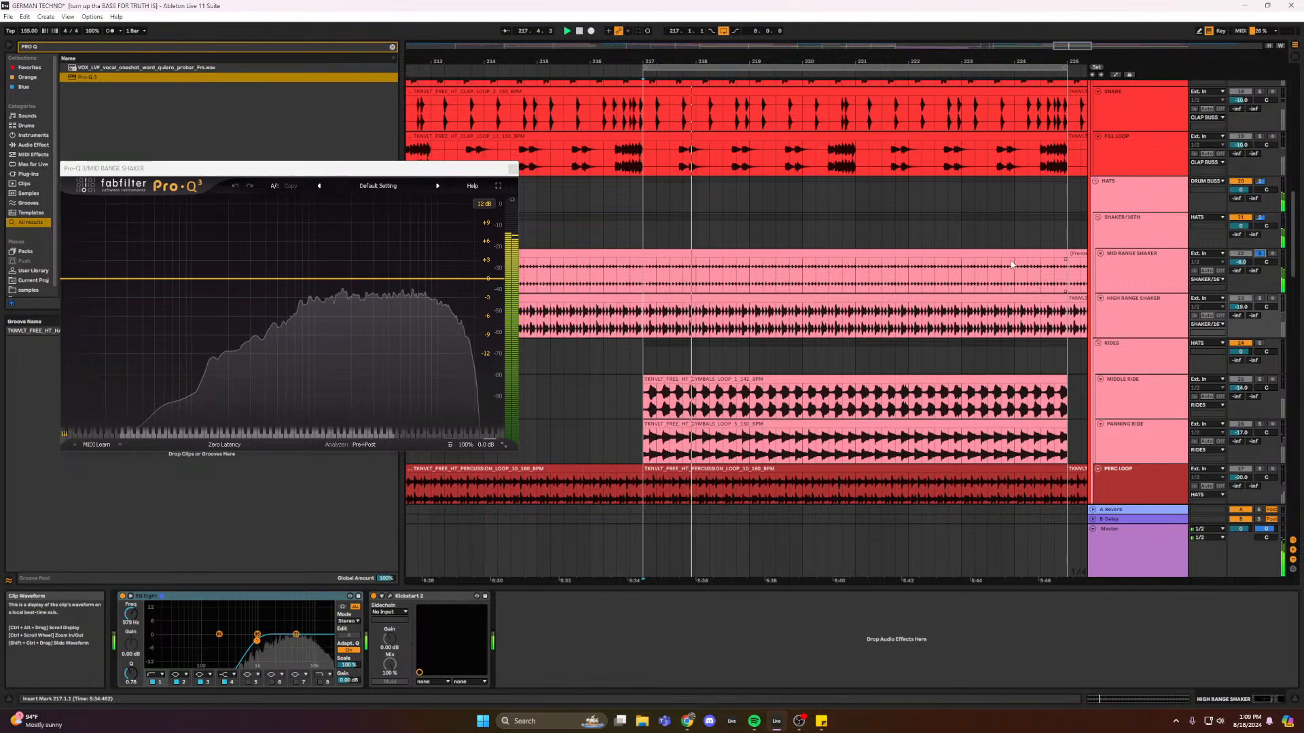
{"action": "left_click", "coordinate": [1260, 254]}
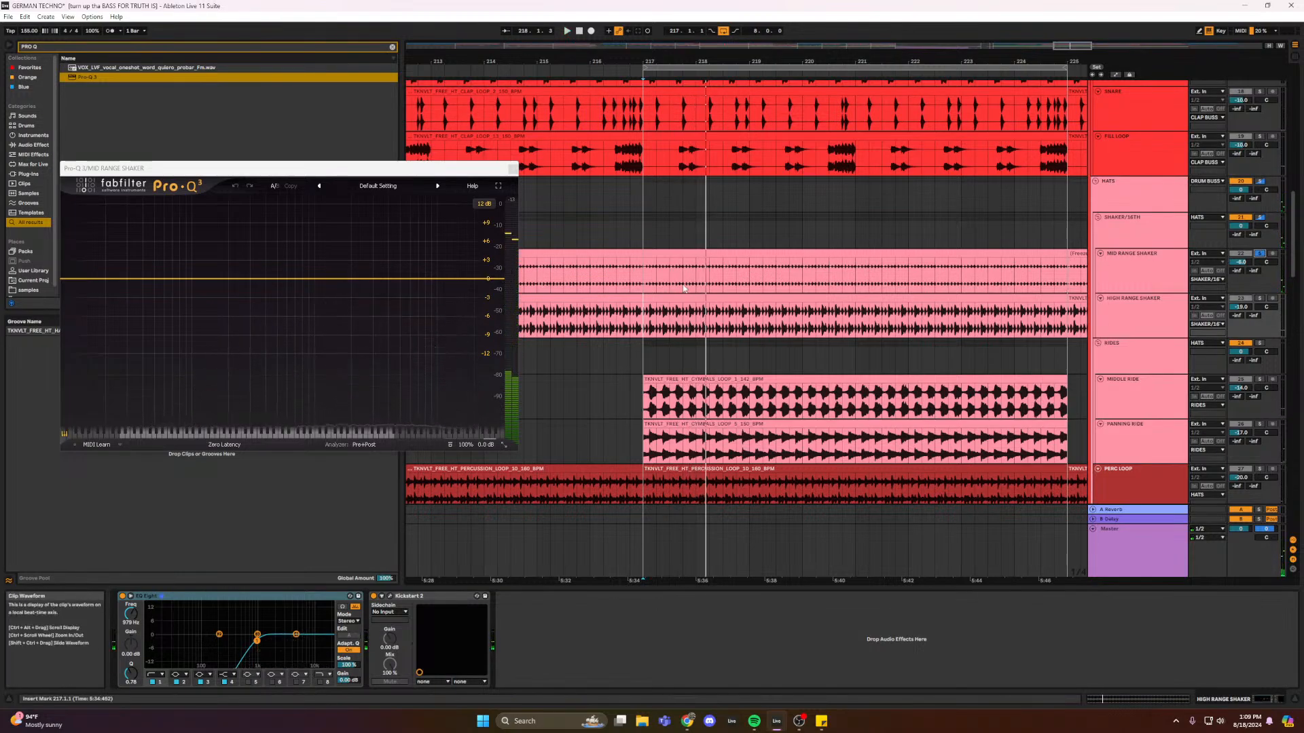
{"action": "left_click", "coordinate": [641, 271]}
{"action": "left_click", "coordinate": [648, 315]}
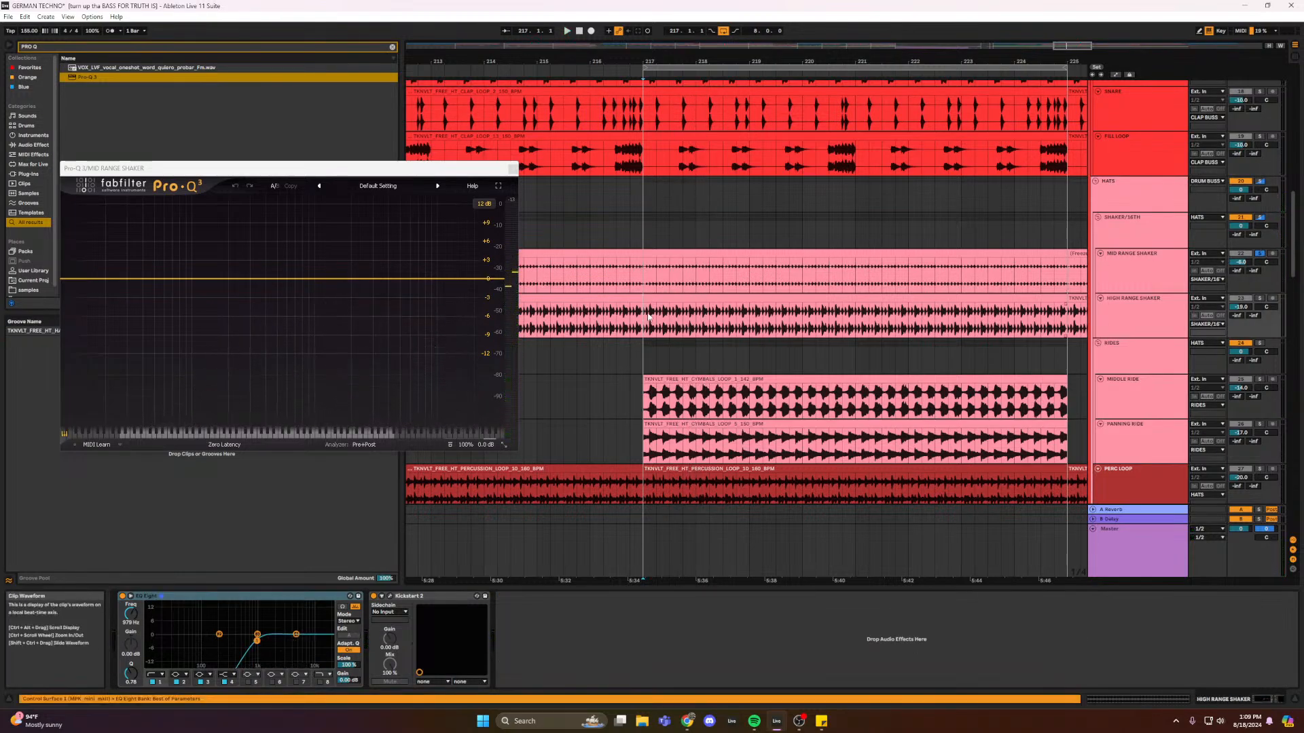
- Increase the LFO depth on the MID RANGE SHAKER track to widen its modulation
{"action": "left_click_drag", "start_coordinate": [1064, 42], "coordinate": [1073, 46]}
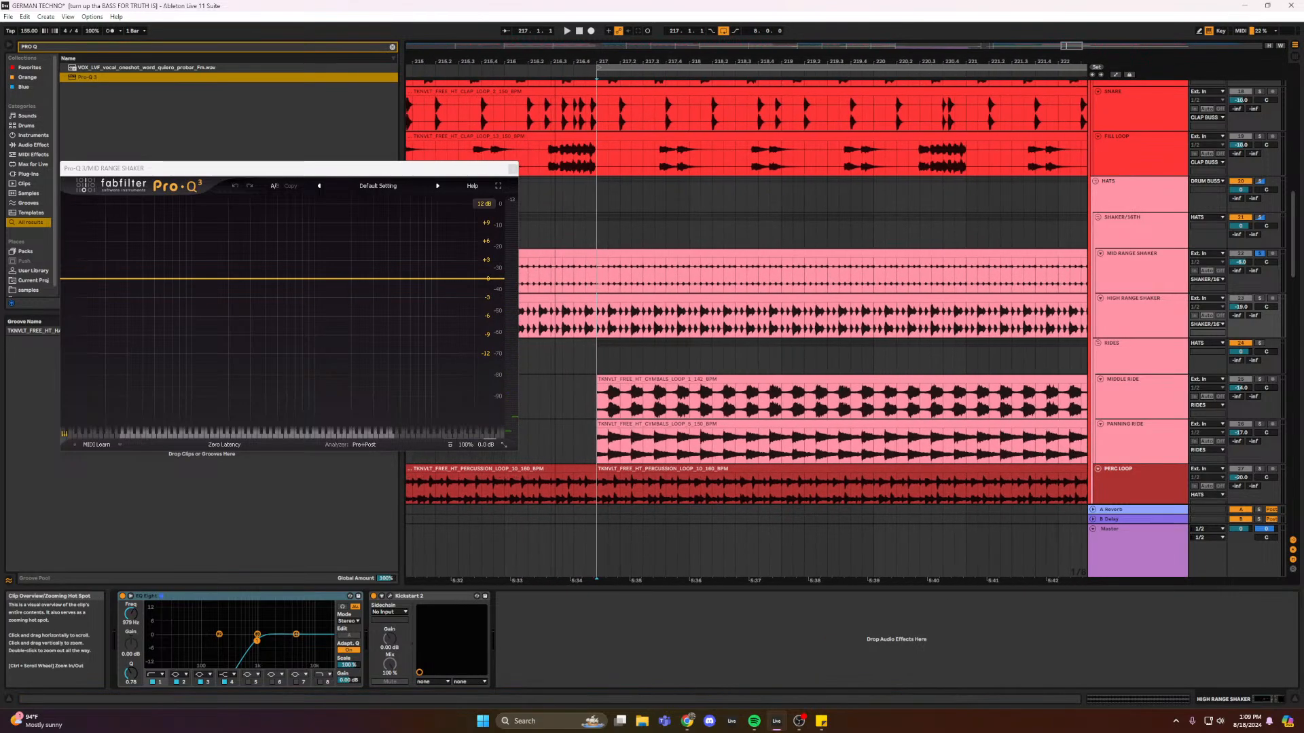
{"action": "left_click", "coordinate": [596, 274]}
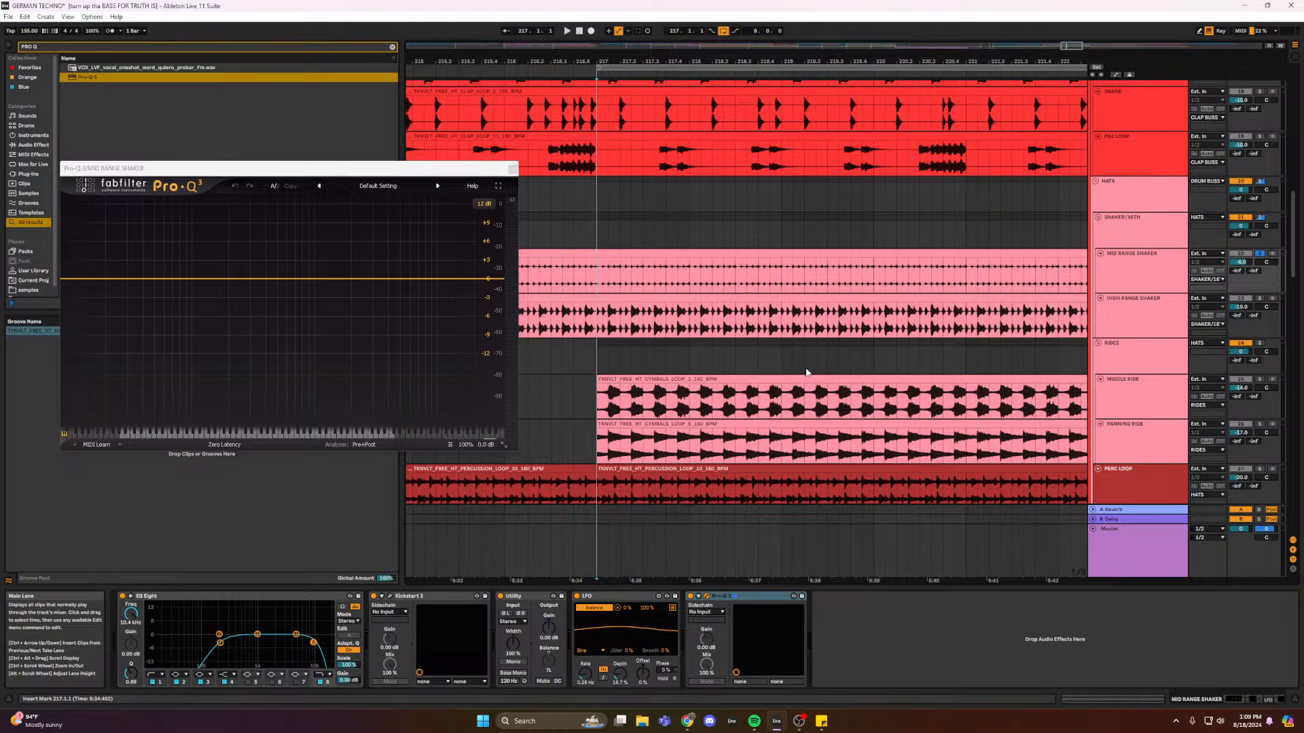
{"action": "left_click", "coordinate": [619, 683]}
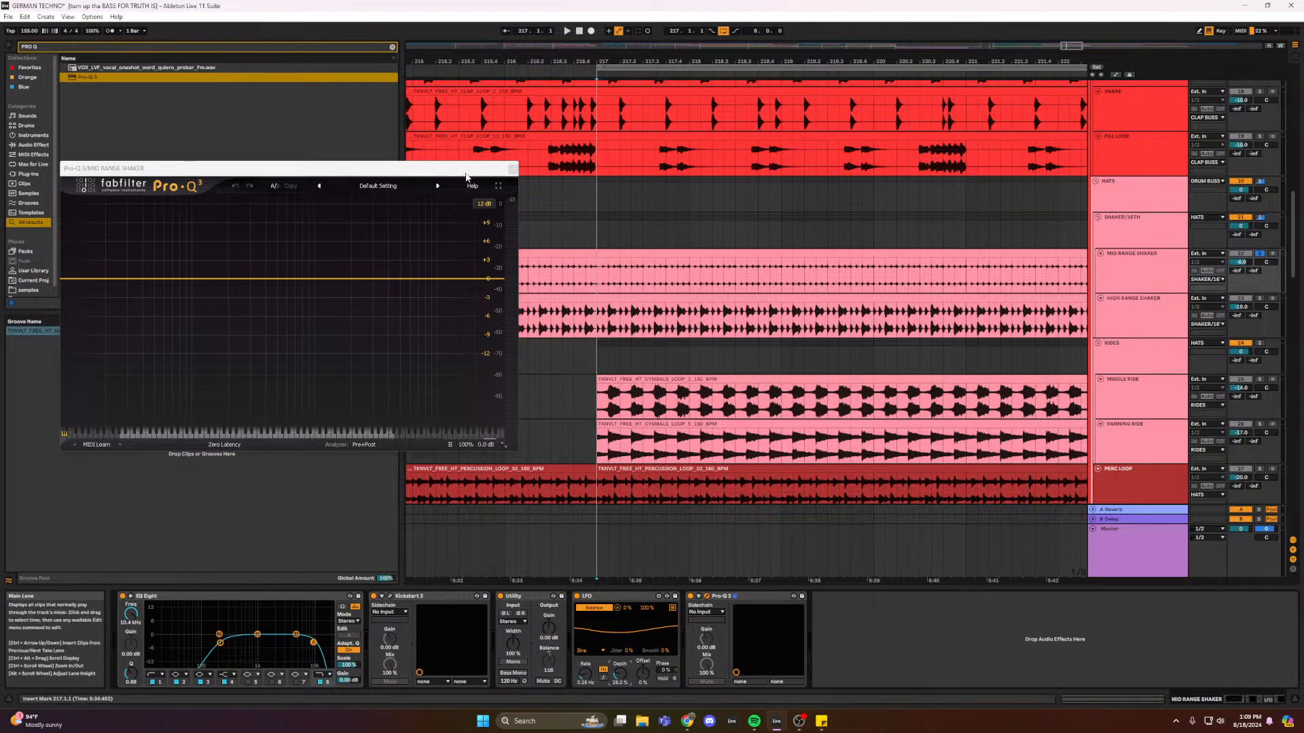
- Move the Pro-Q 3 window clear of the clips and play the soloed MID RANGE SHAKER from just after bar 217 to view its spectrum
{"action": "left_click_drag", "start_coordinate": [475, 168], "coordinate": [536, 163]}
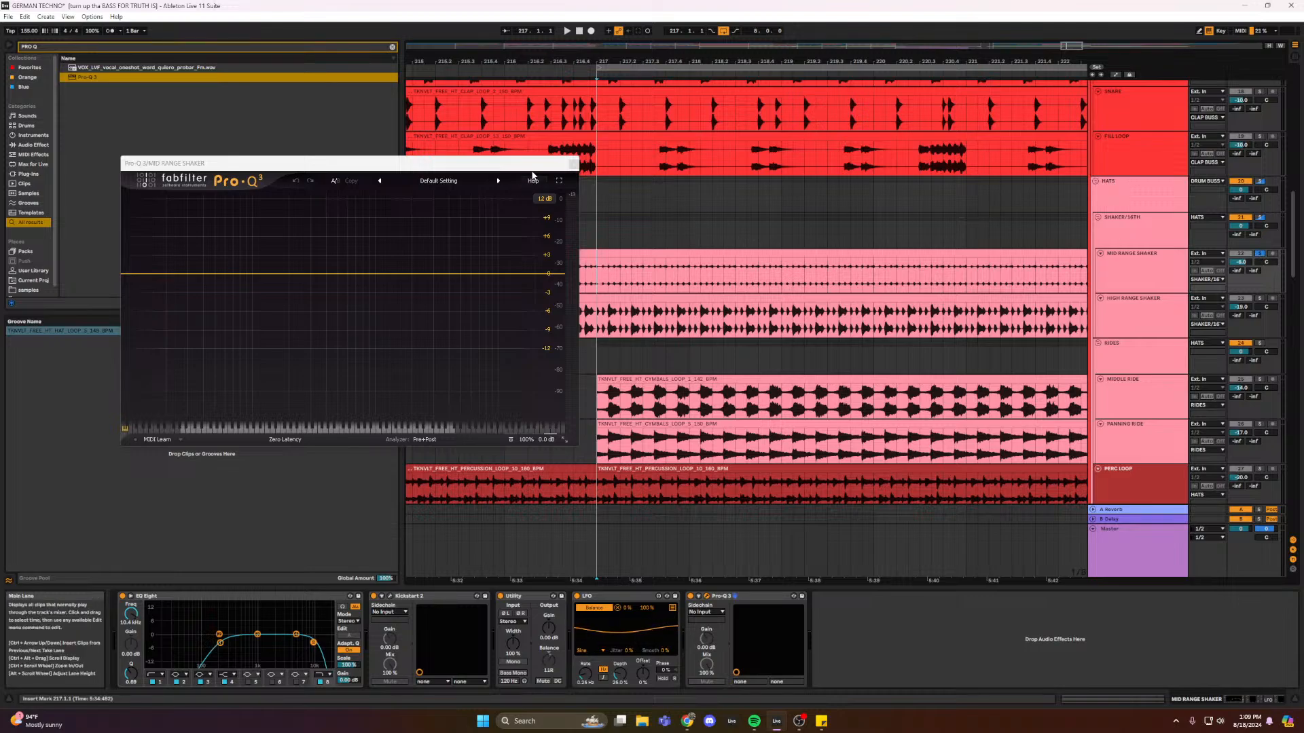
{"action": "left_click_drag", "start_coordinate": [532, 165], "coordinate": [552, 143]}
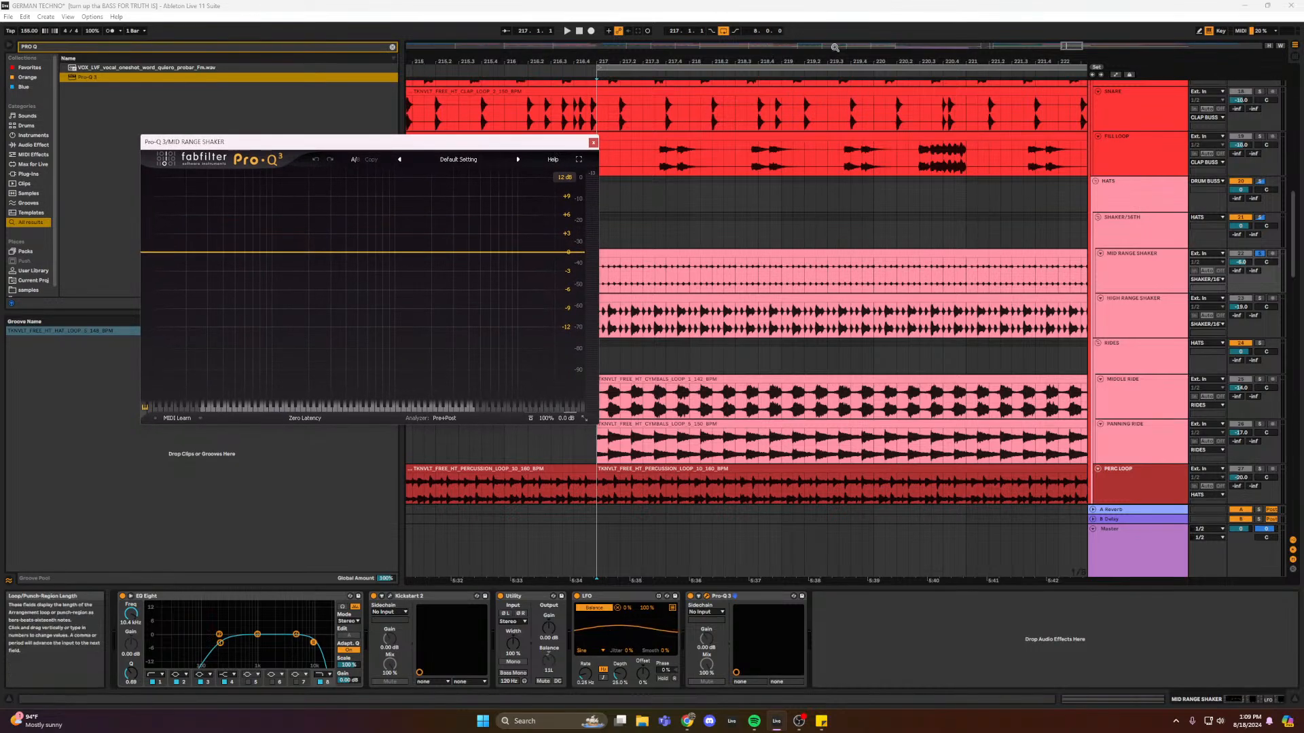
{"action": "left_click", "coordinate": [620, 272]}
{"action": "key", "text": "space"}
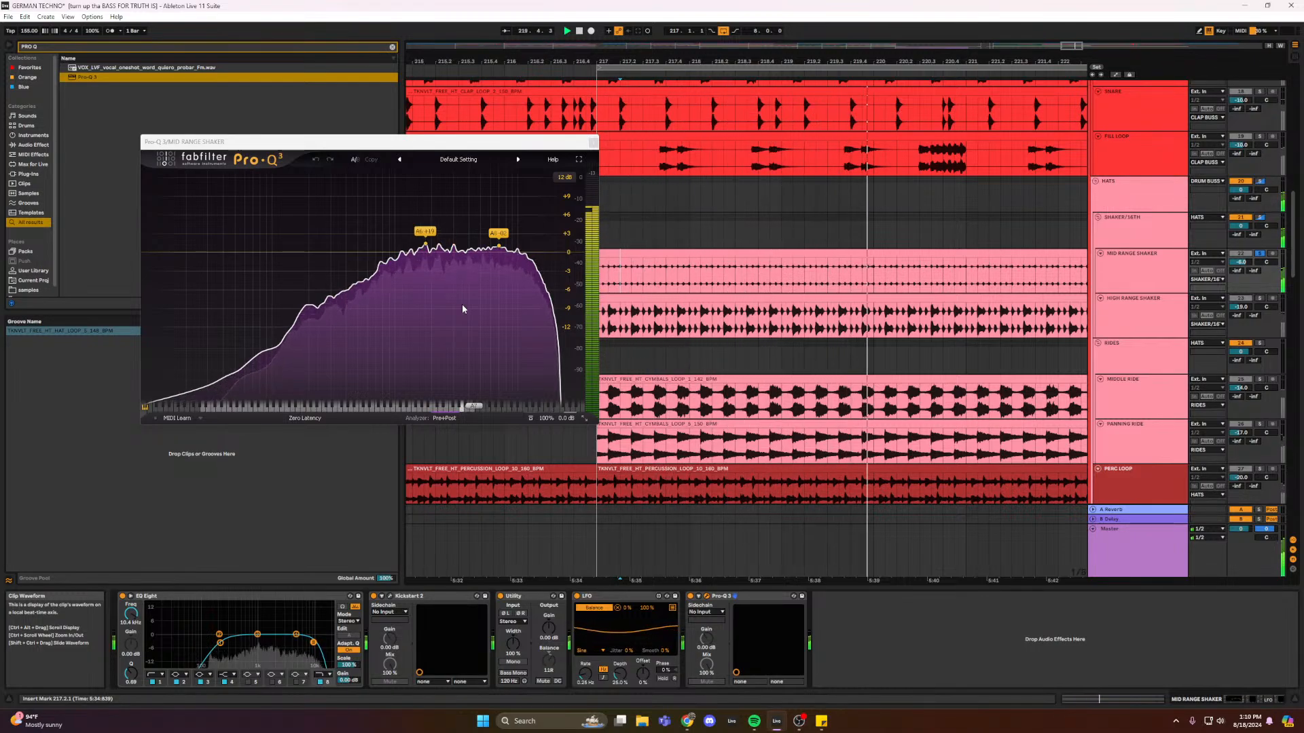
{"action": "key", "text": "space"}
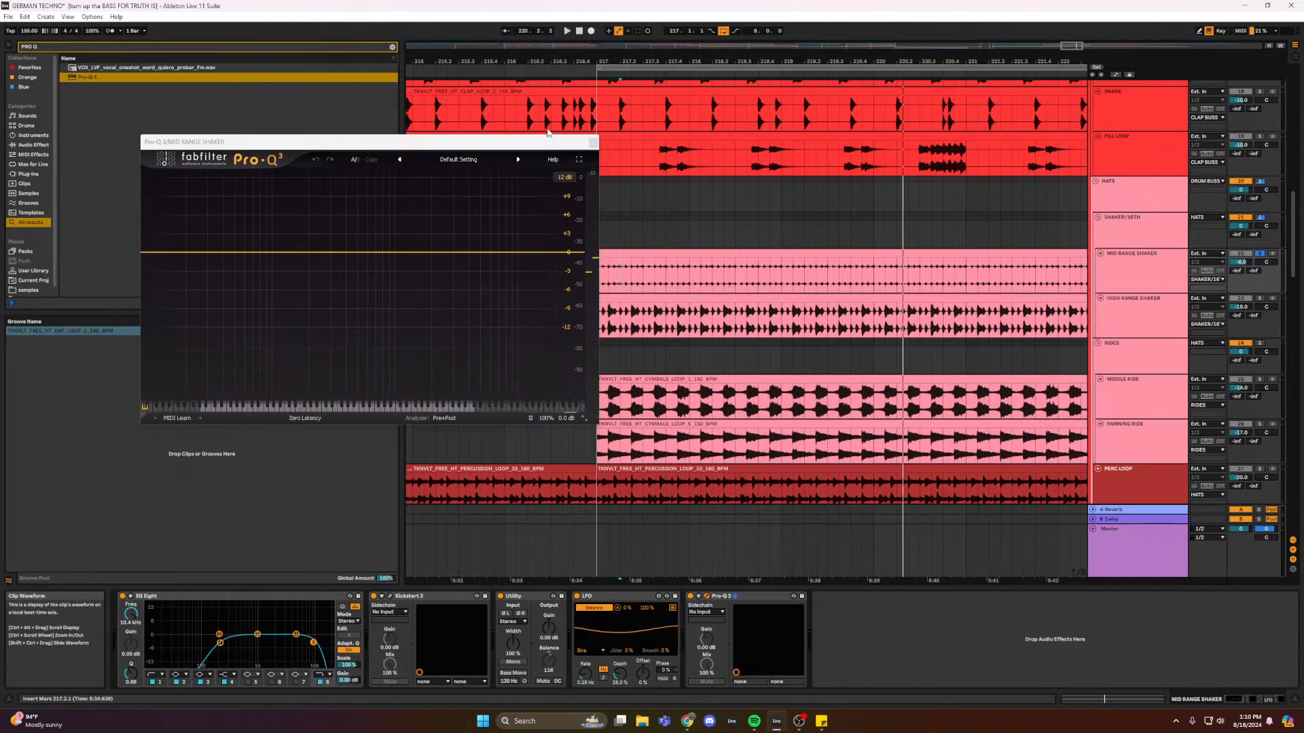
- Reposition the Pro-Q 3 window and play the MID RANGE SHAKER from the start of bar 217 to examine its spectrum
{"action": "left_click_drag", "start_coordinate": [547, 141], "coordinate": [503, 140]}
{"action": "left_click", "coordinate": [596, 279]}
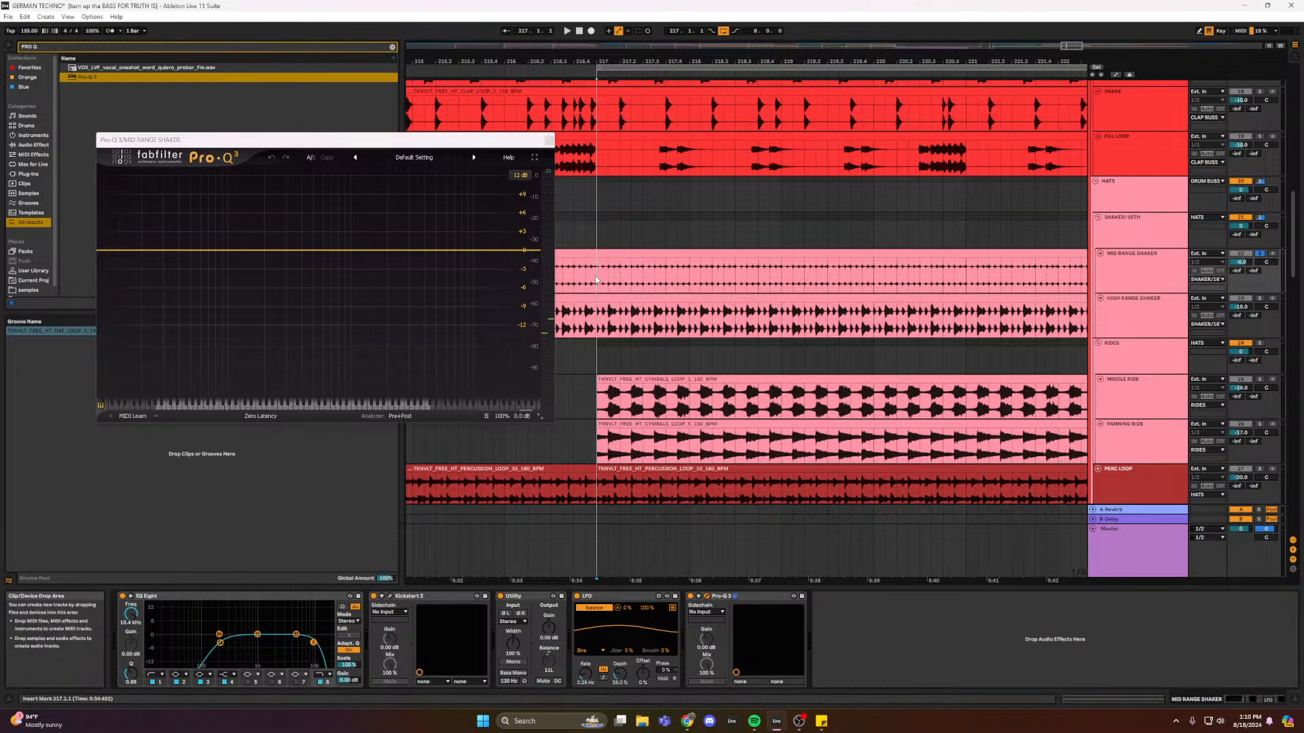
{"action": "left_click_drag", "start_coordinate": [916, 45], "coordinate": [956, 61]}
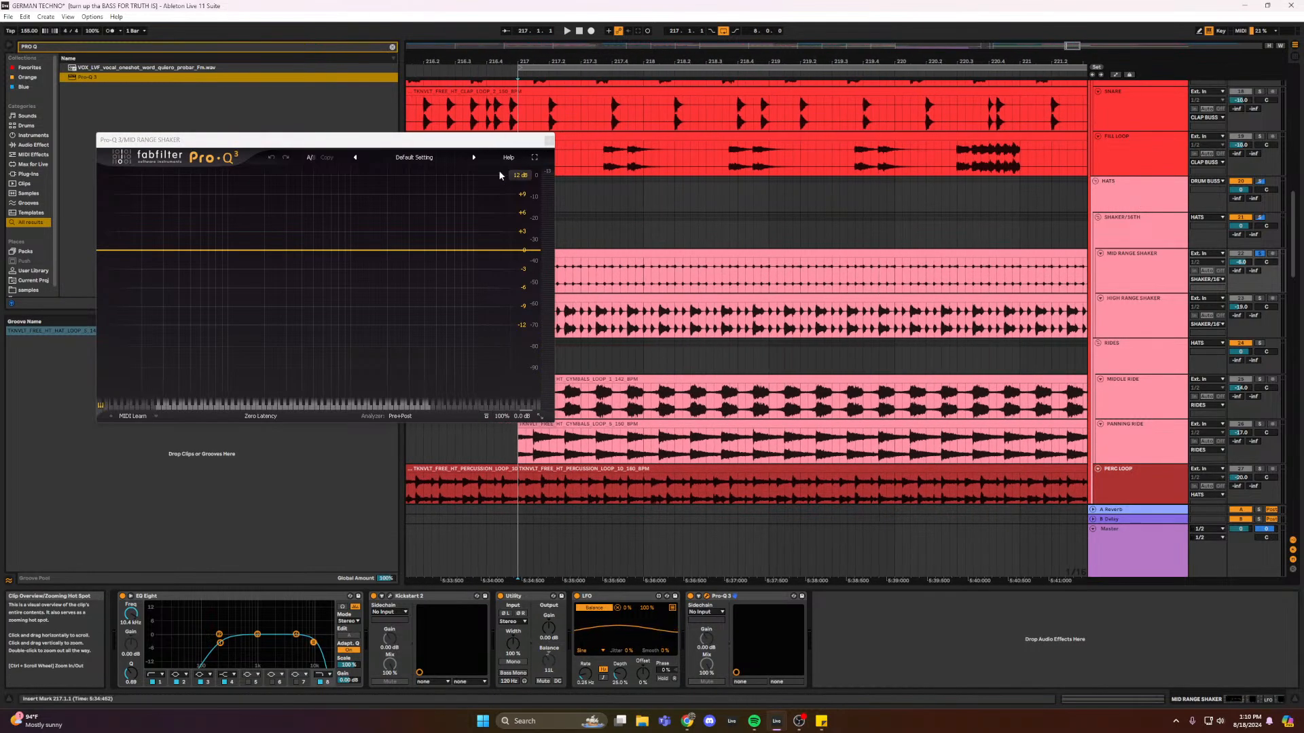
{"action": "left_click_drag", "start_coordinate": [509, 145], "coordinate": [488, 121]}
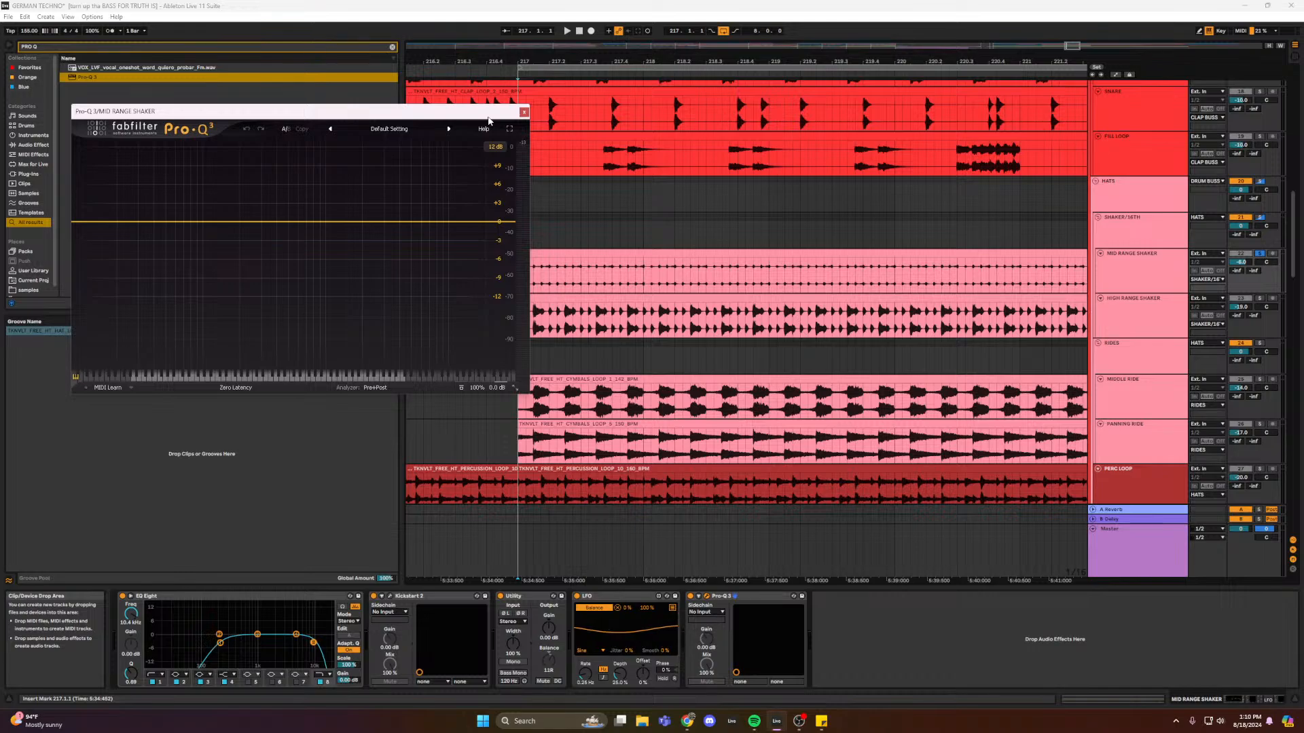
{"action": "key", "text": "space"}
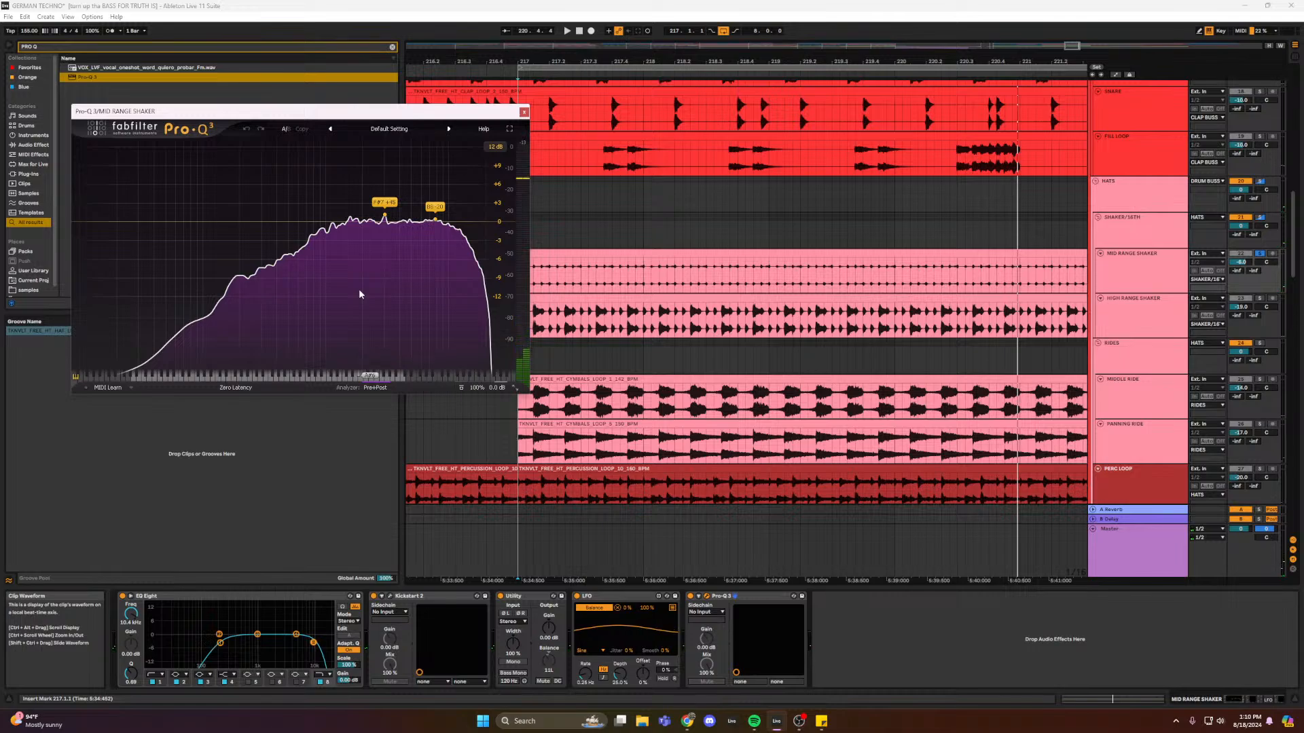
- Select bar 218 of the MID RANGE SHAKER clip and zoom the arrangement in on it
{"action": "left_click_drag", "start_coordinate": [549, 278], "coordinate": [756, 284]}
{"action": "left_click_drag", "start_coordinate": [635, 281], "coordinate": [777, 291]}
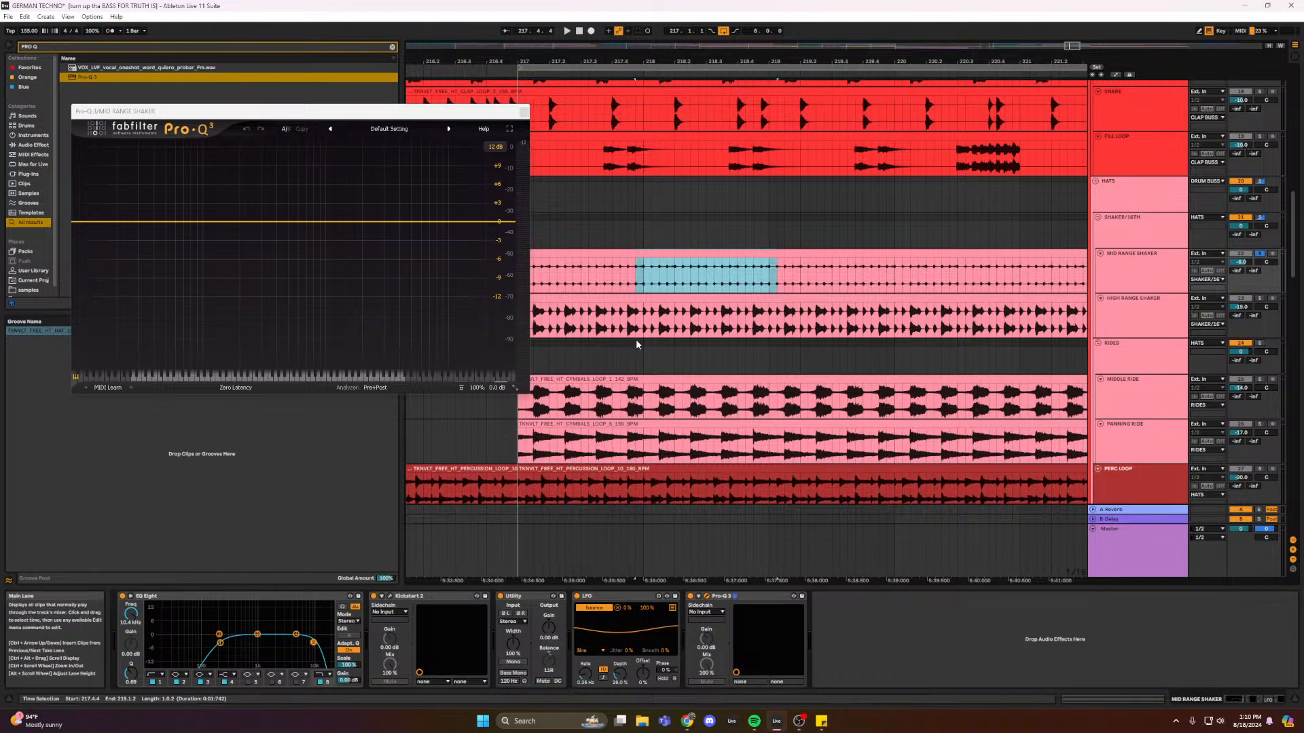
{"action": "left_click_drag", "start_coordinate": [647, 280], "coordinate": [755, 280]}
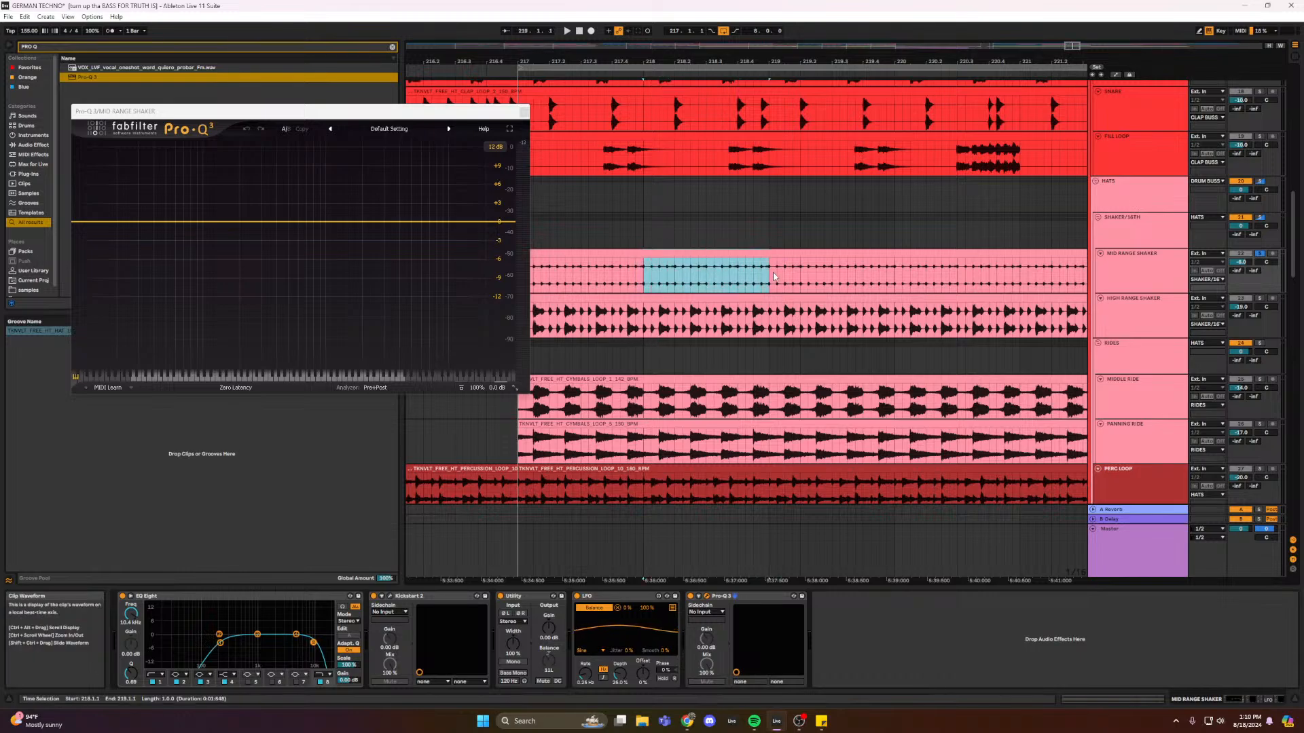
{"action": "left_click_drag", "start_coordinate": [880, 271], "coordinate": [801, 280]}
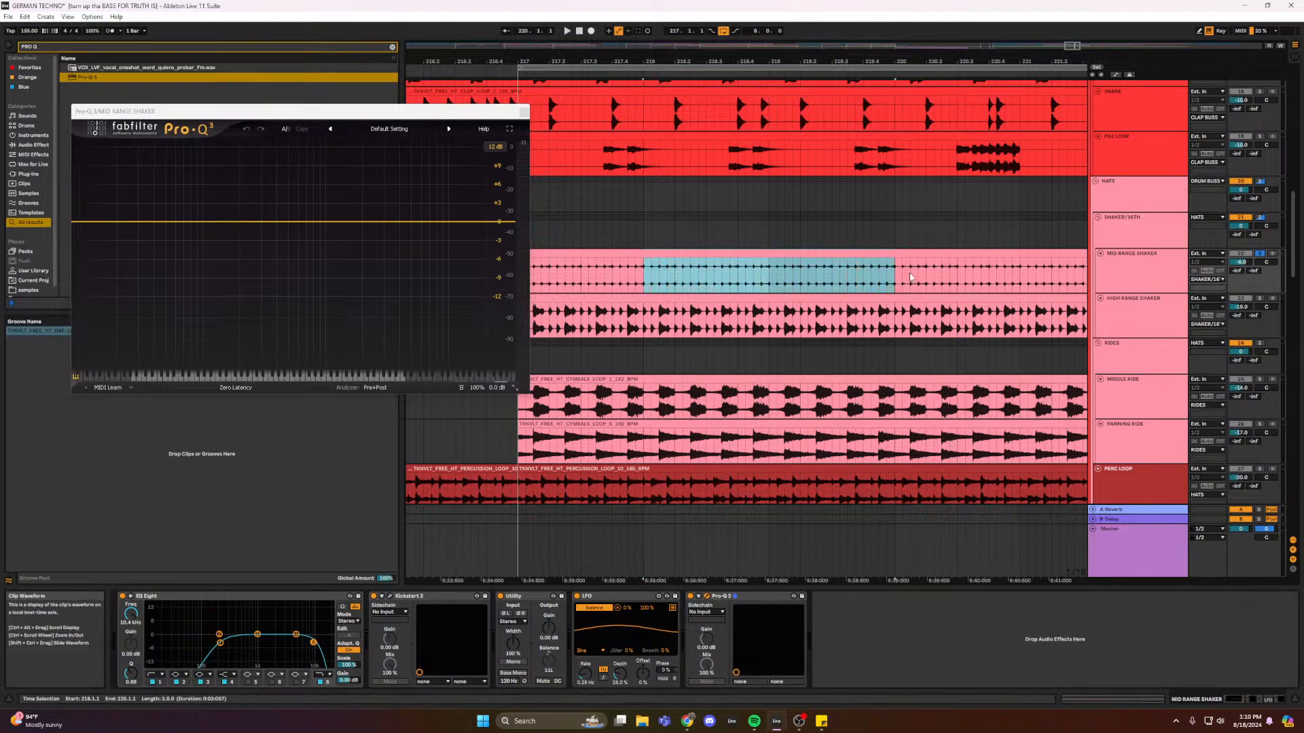
{"action": "left_click_drag", "start_coordinate": [911, 277], "coordinate": [905, 274]}
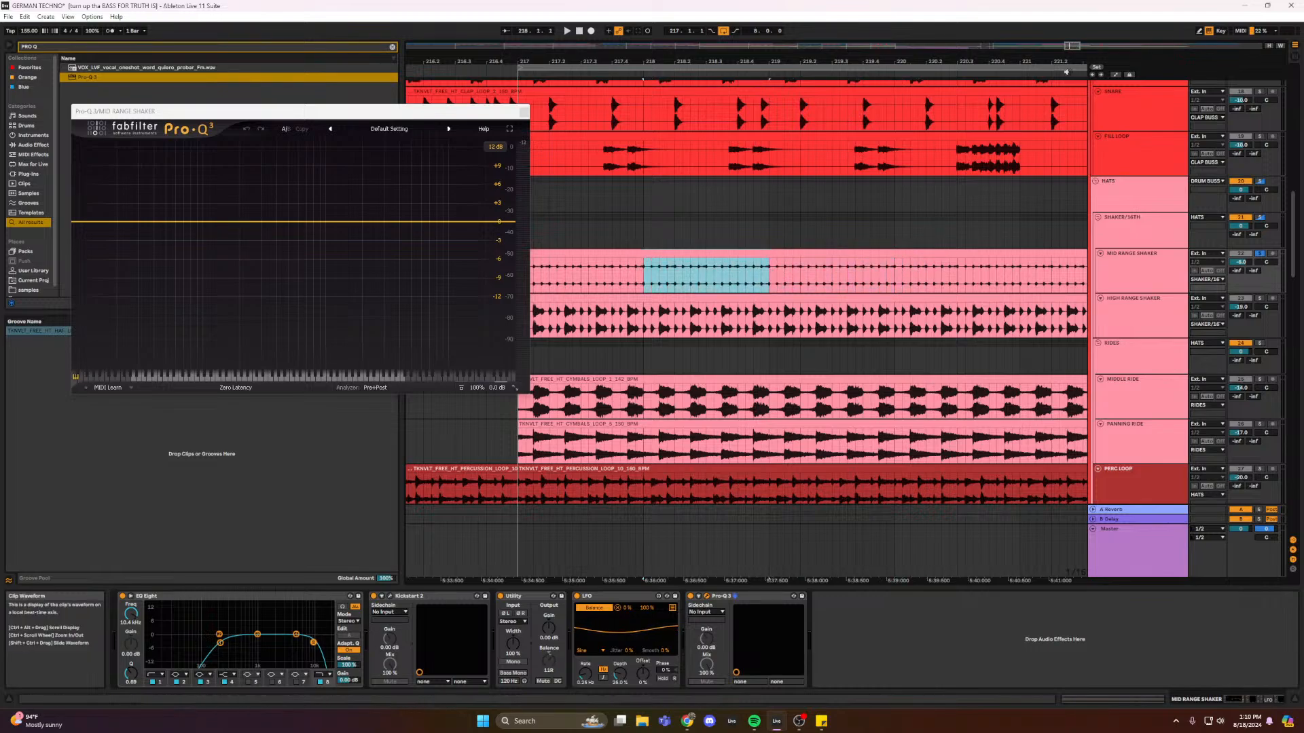
{"action": "key", "text": "z"}
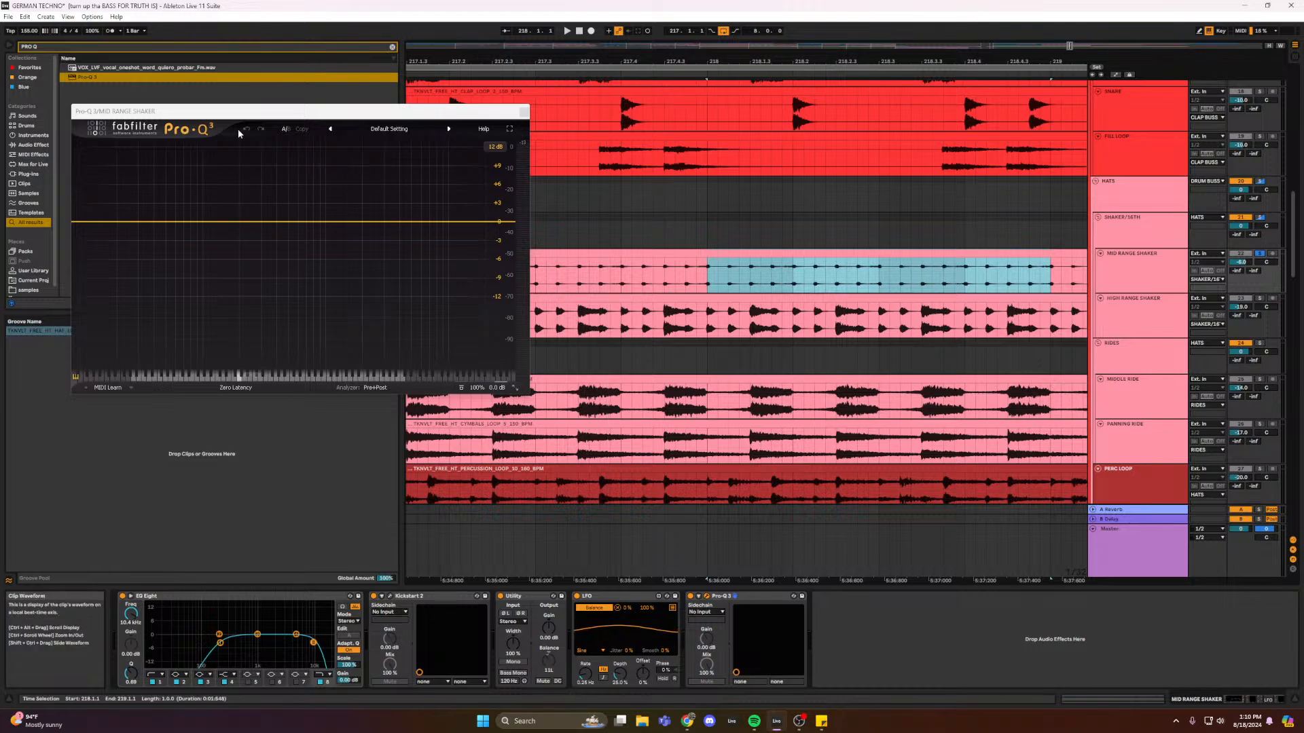
- Play the MID RANGE SHAKER from bar 218 with its spectrum in view, and select its whole clip
{"action": "left_click_drag", "start_coordinate": [311, 113], "coordinate": [290, 90]}
{"action": "key", "text": "space"}
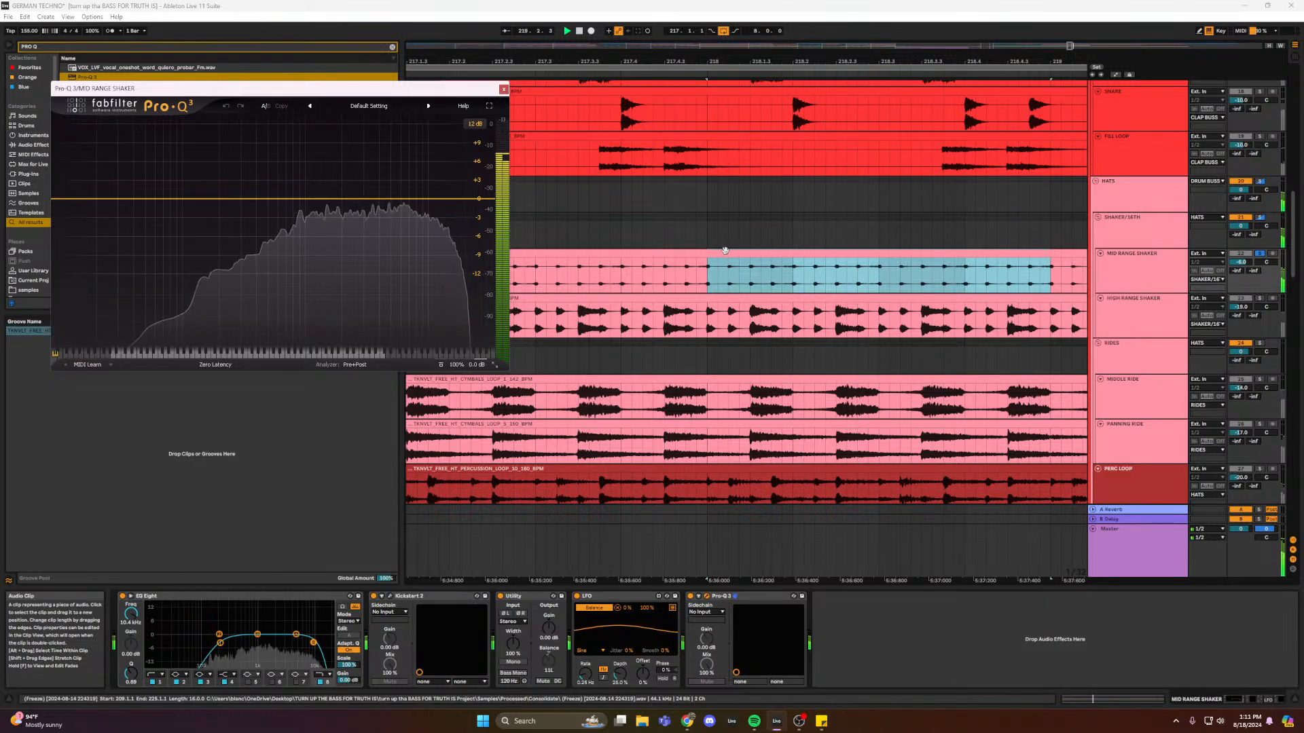
{"action": "left_click", "coordinate": [1133, 262]}
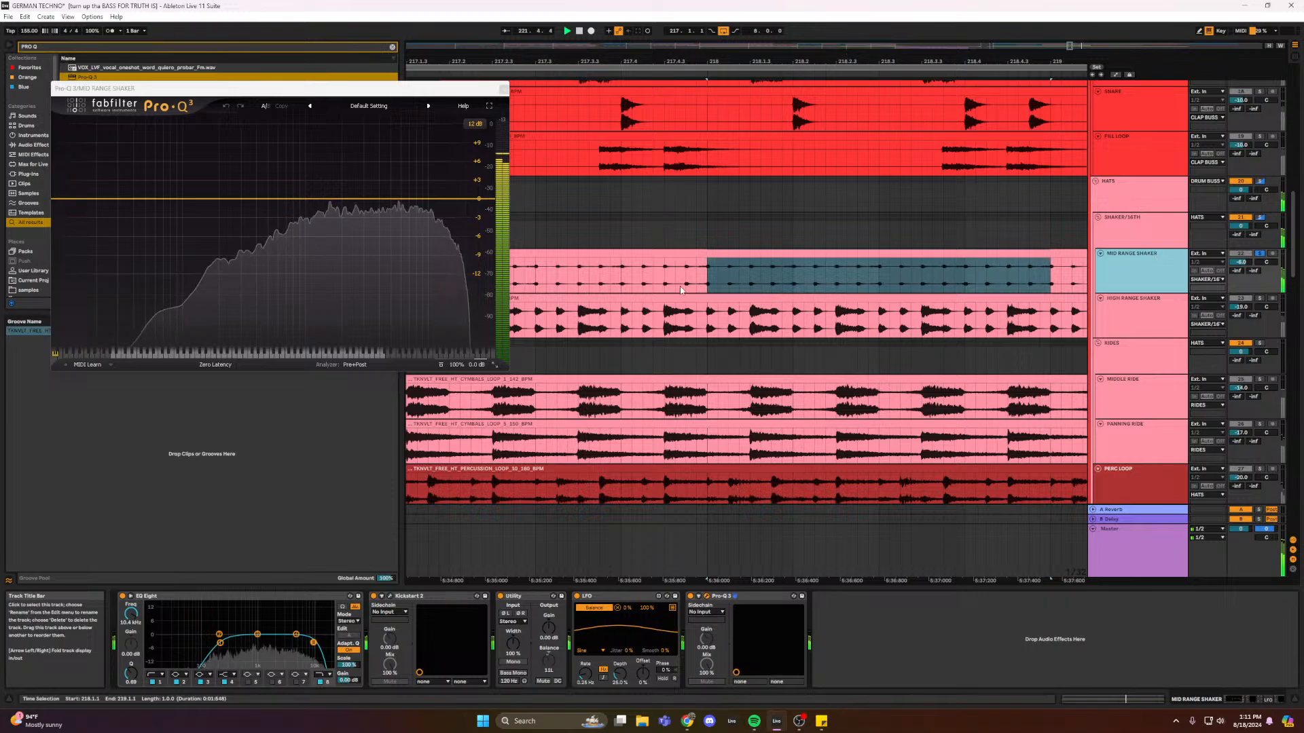
{"action": "right_click", "coordinate": [1165, 260]}
{"action": "key", "text": "ctrl+r"}
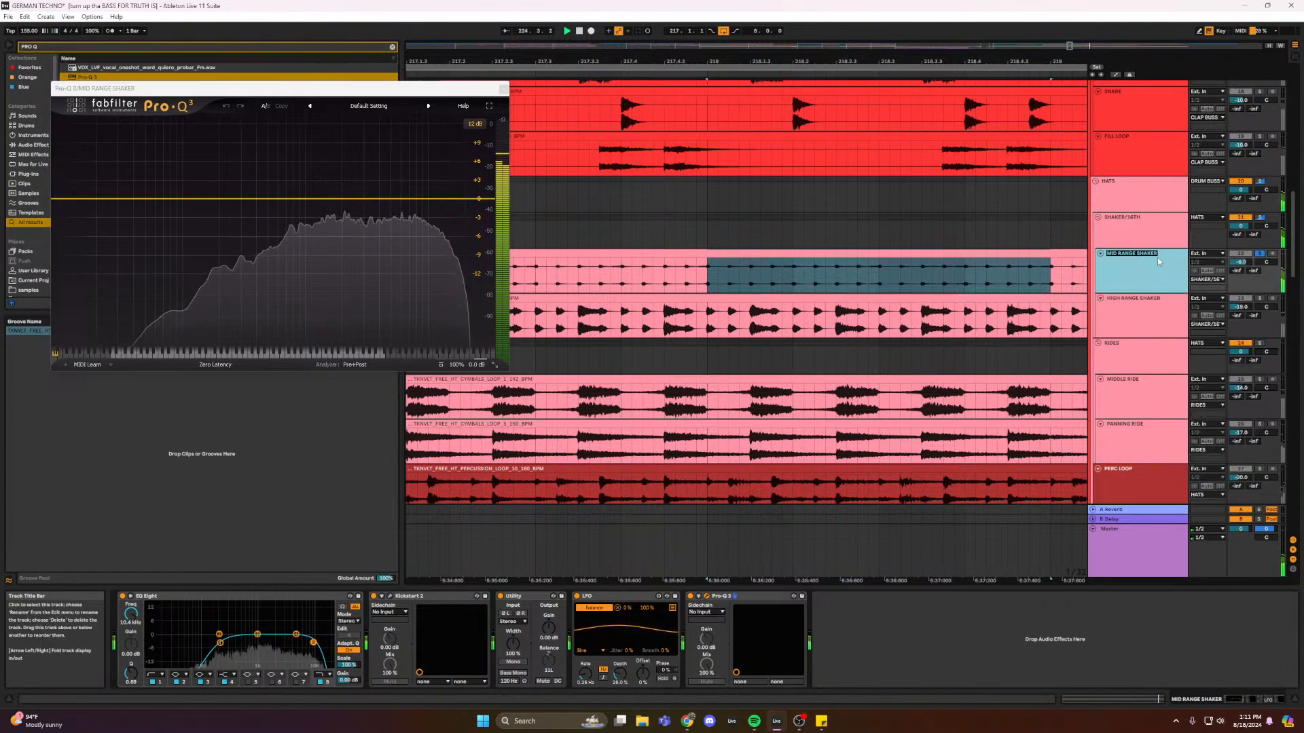
{"action": "left_click", "coordinate": [721, 254]}
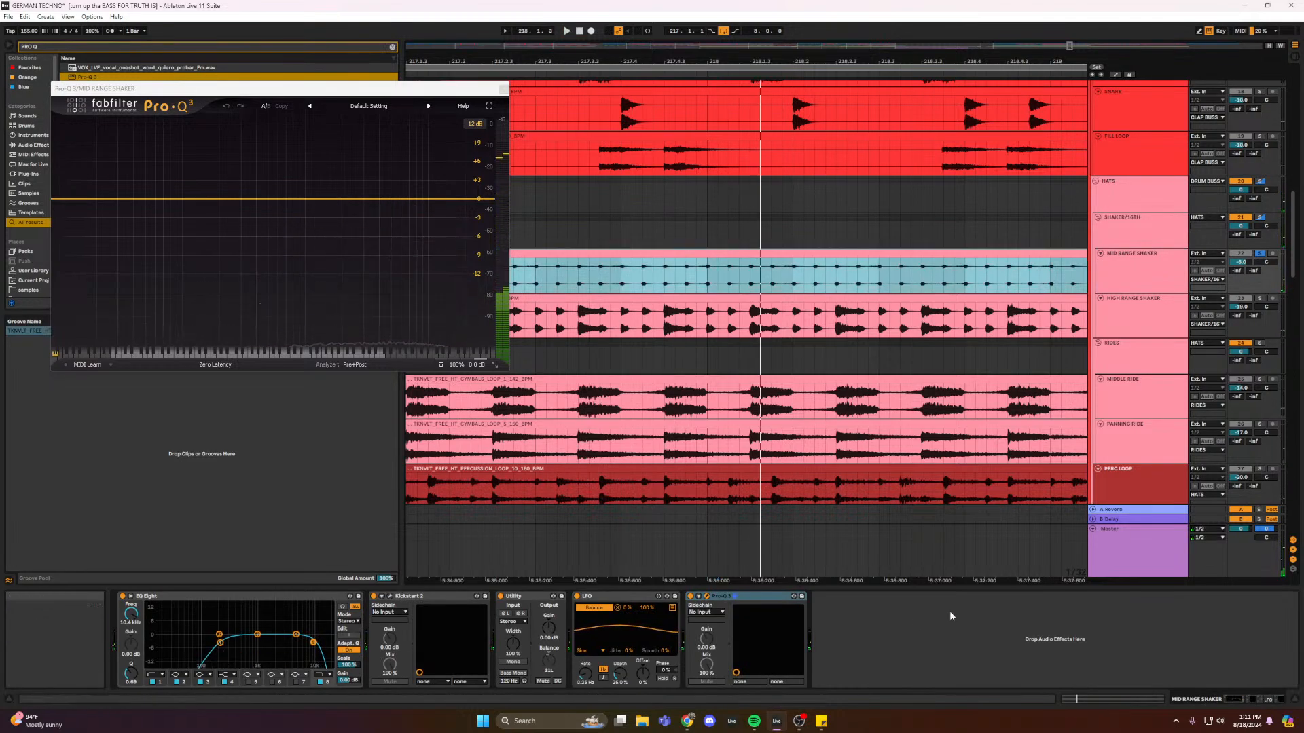
- Examine the MID RANGE SHAKER clip's waveform and spectrum during playback, and return to the track's device chain
{"action": "key", "text": "shift+Tab"}
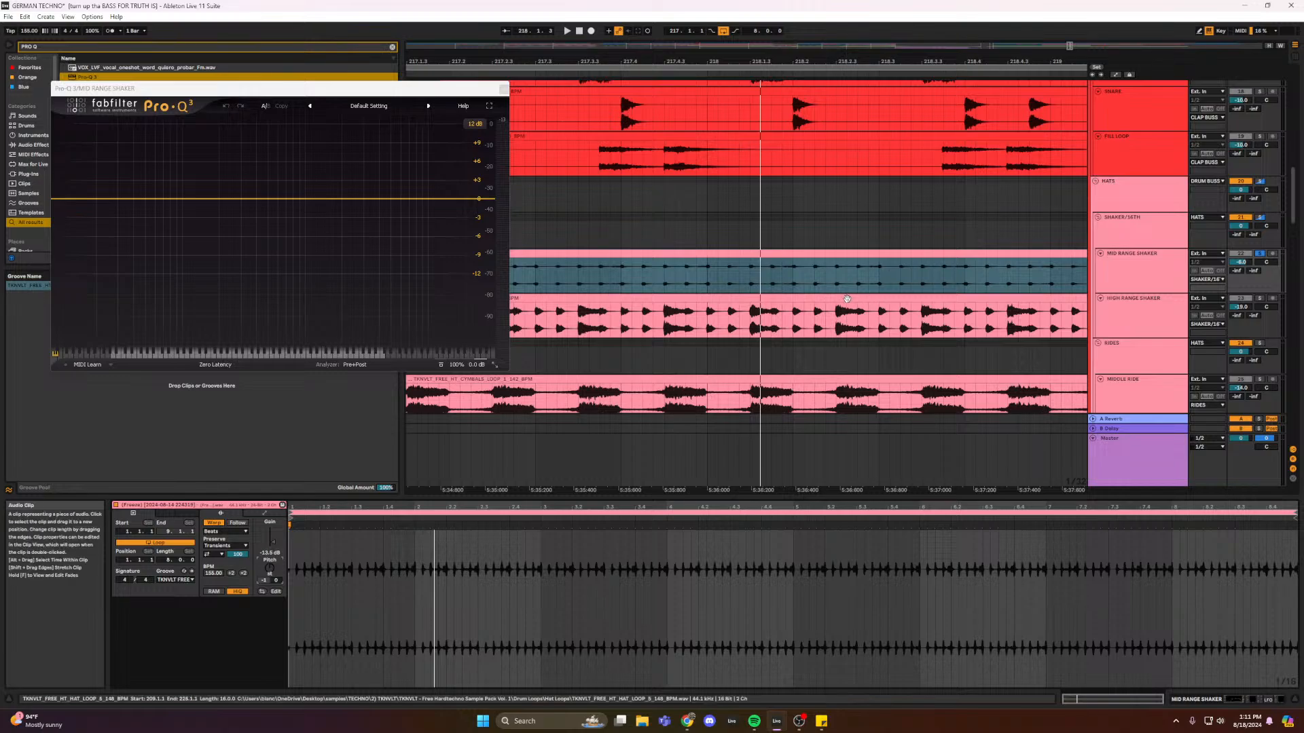
{"action": "key", "text": "space"}
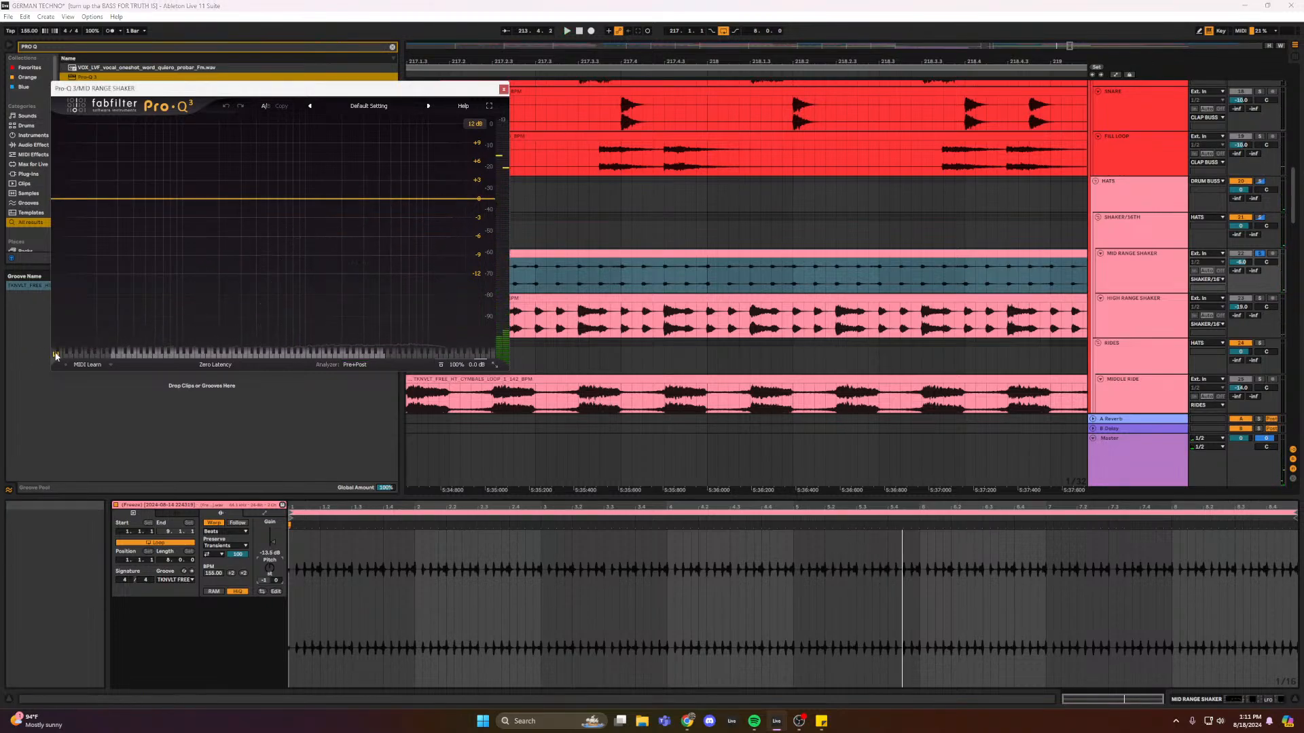
{"action": "key", "text": "space"}
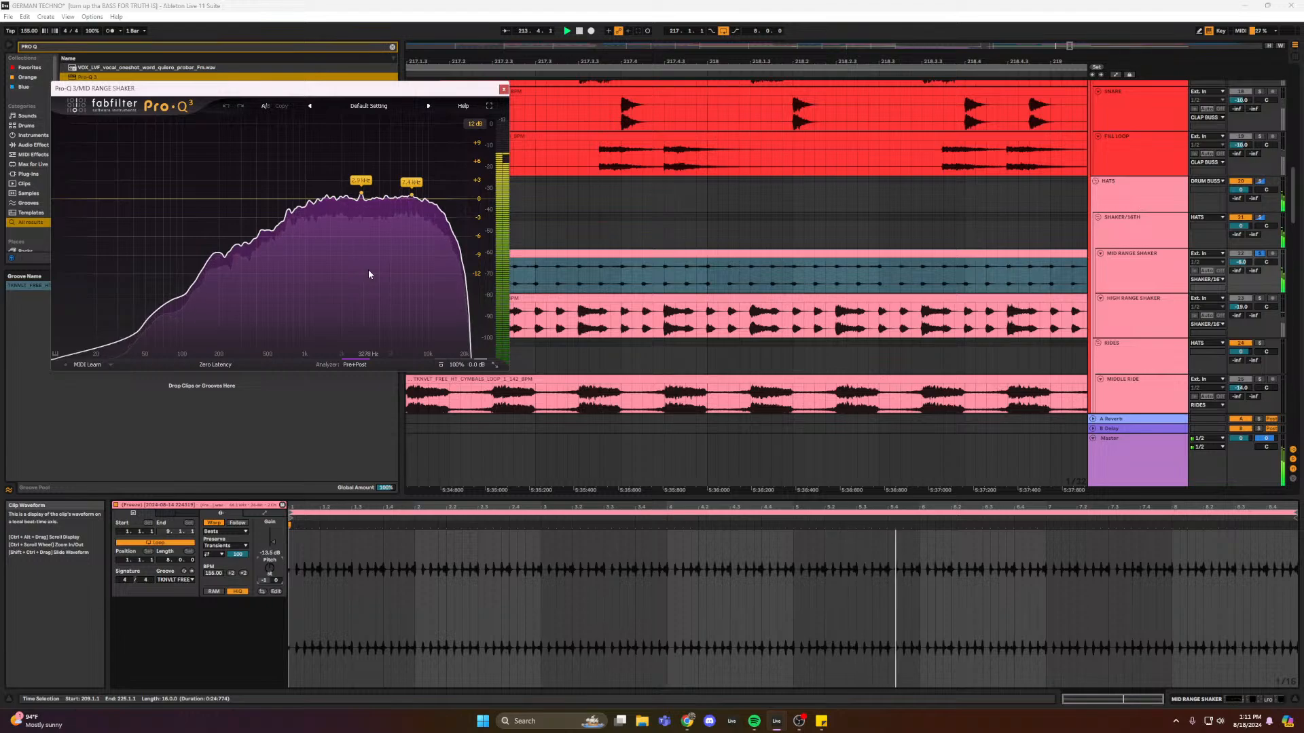
{"action": "key", "text": "space"}
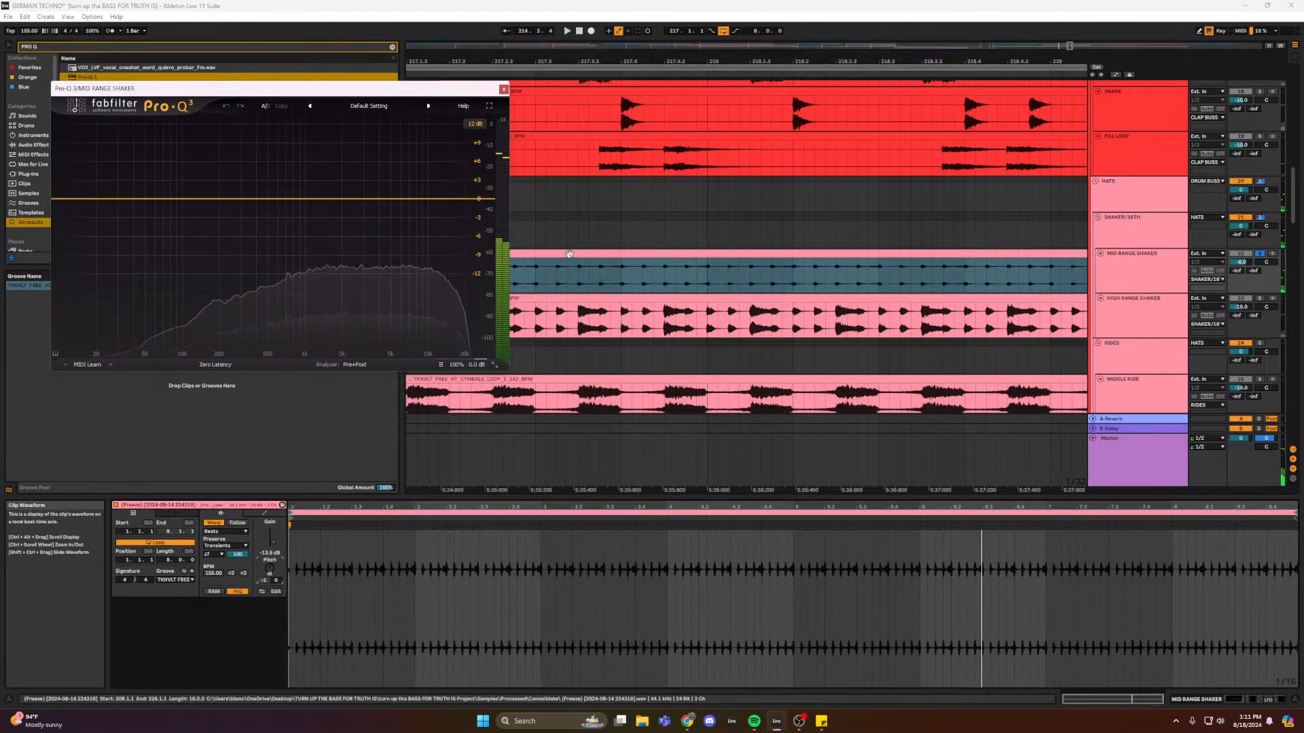
{"action": "left_click", "coordinate": [536, 275]}
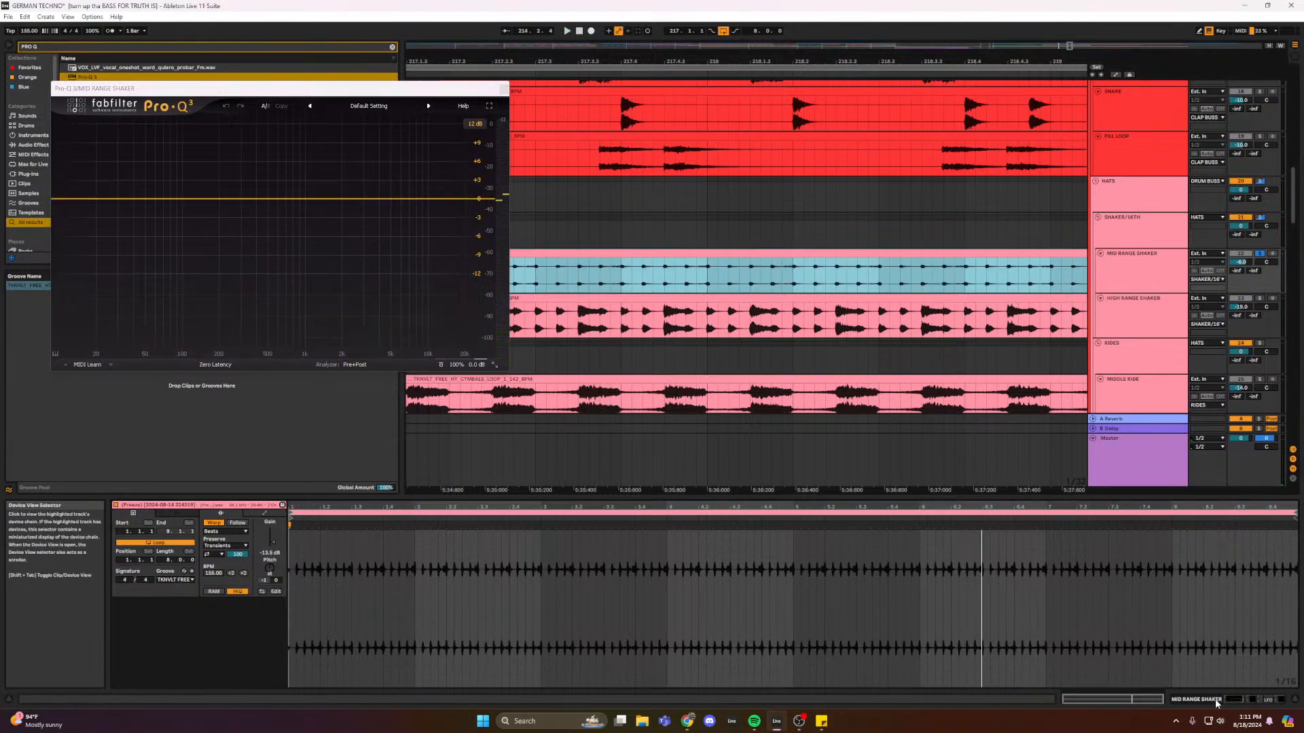
{"action": "key", "text": "shift+Tab"}
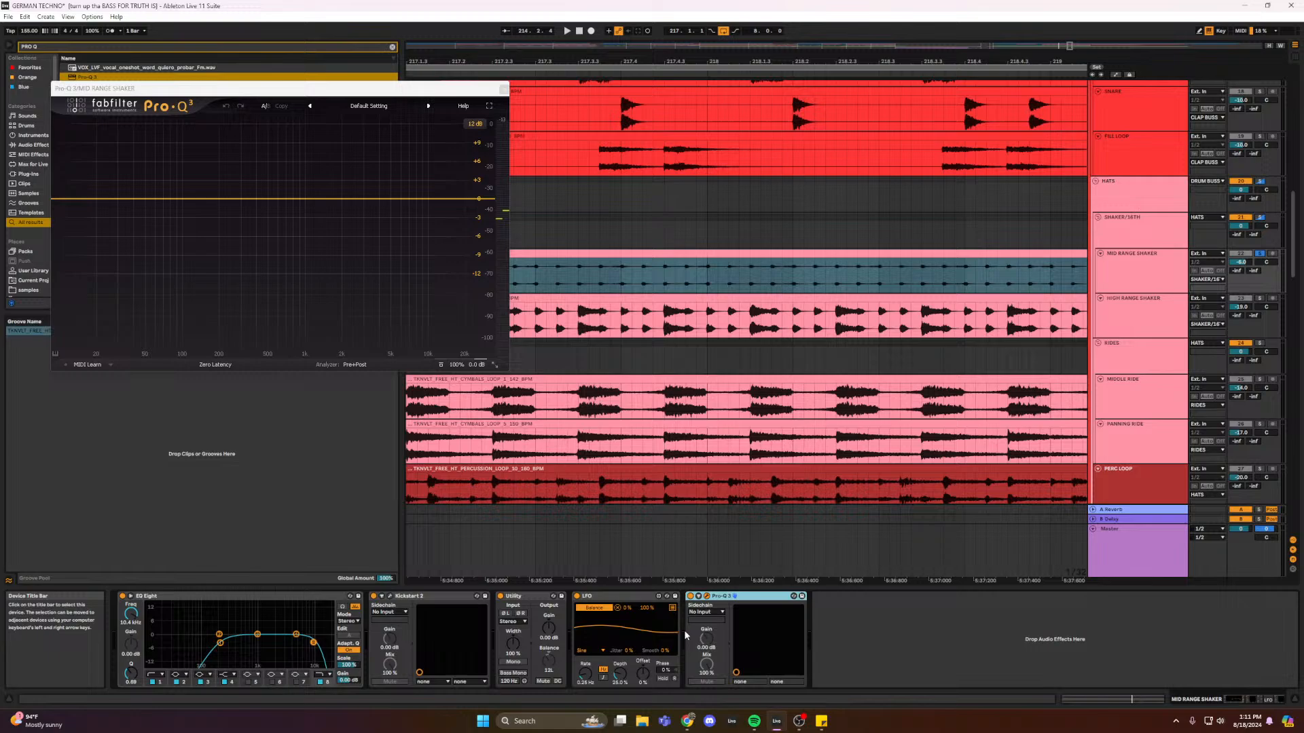
- Solo the HIGH RANGE SHAKER in place of the mid one and play it while comparing both tracks' device chains
{"action": "left_click", "coordinate": [537, 329]}
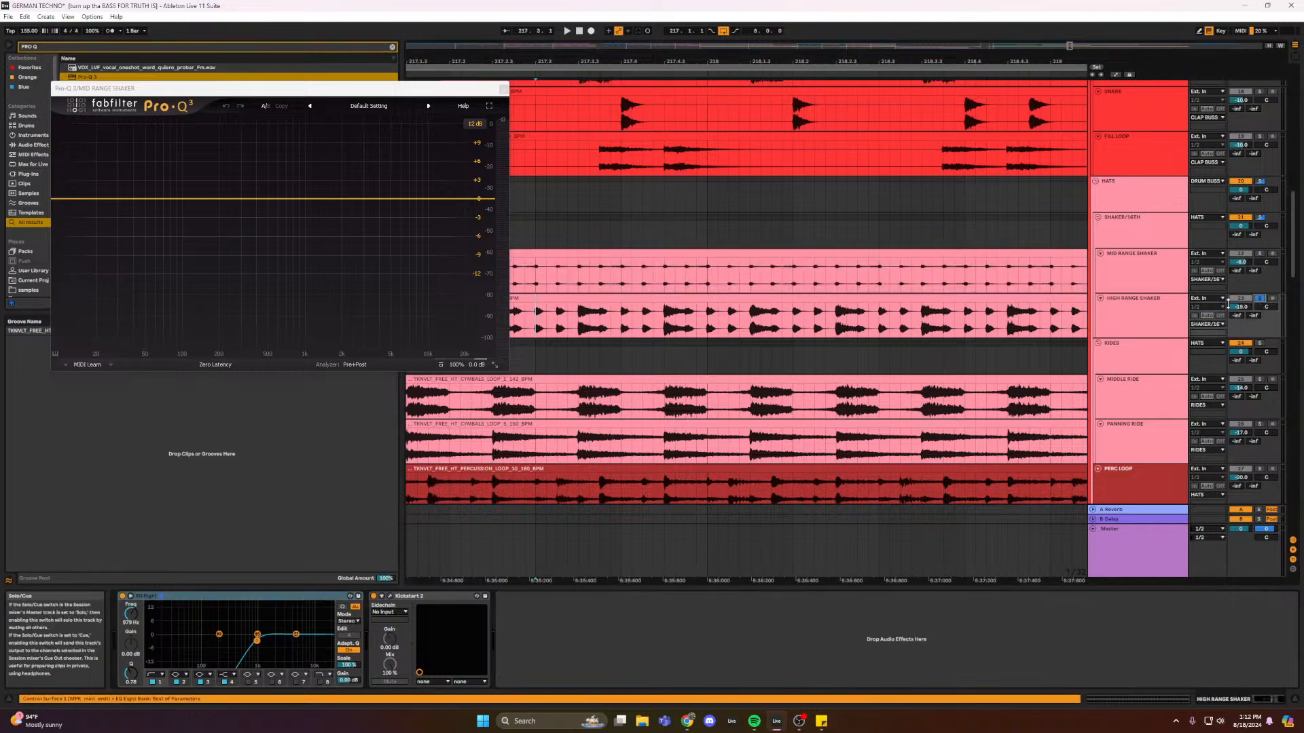
{"action": "key", "text": "space"}
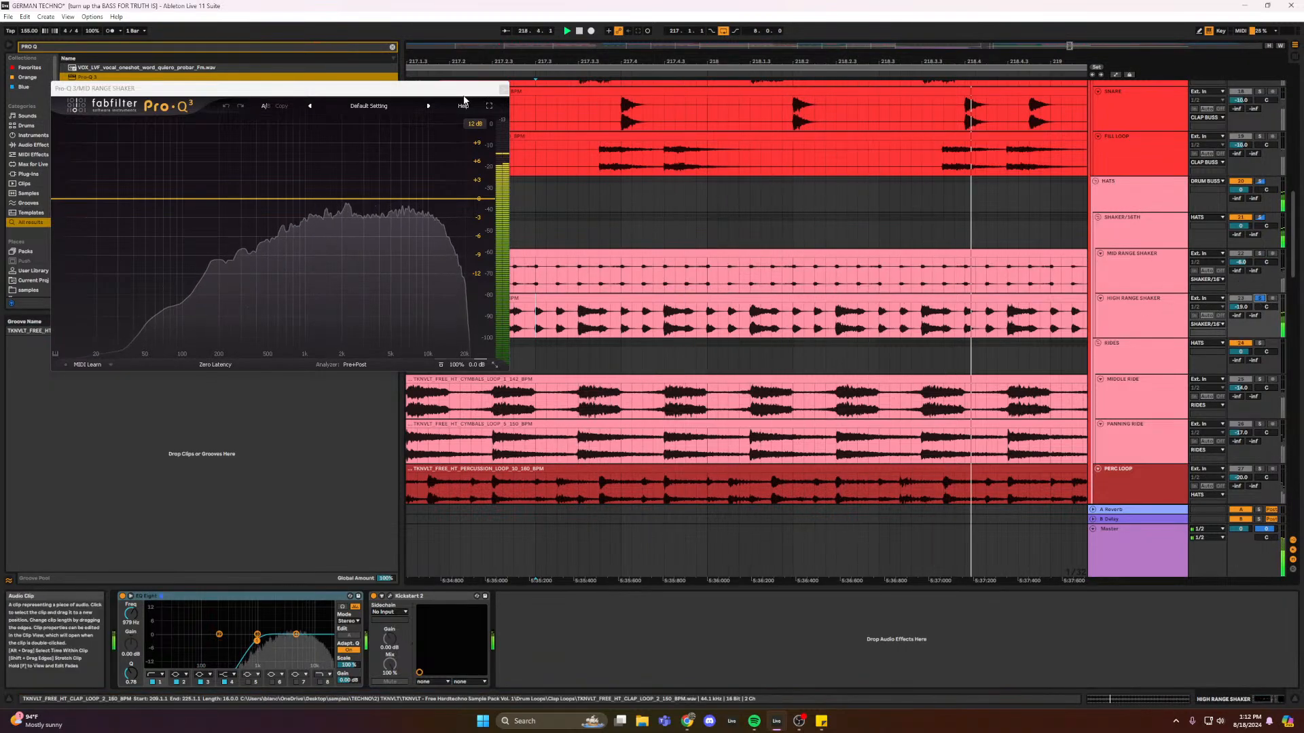
{"action": "left_click_drag", "start_coordinate": [462, 89], "coordinate": [377, 83]}
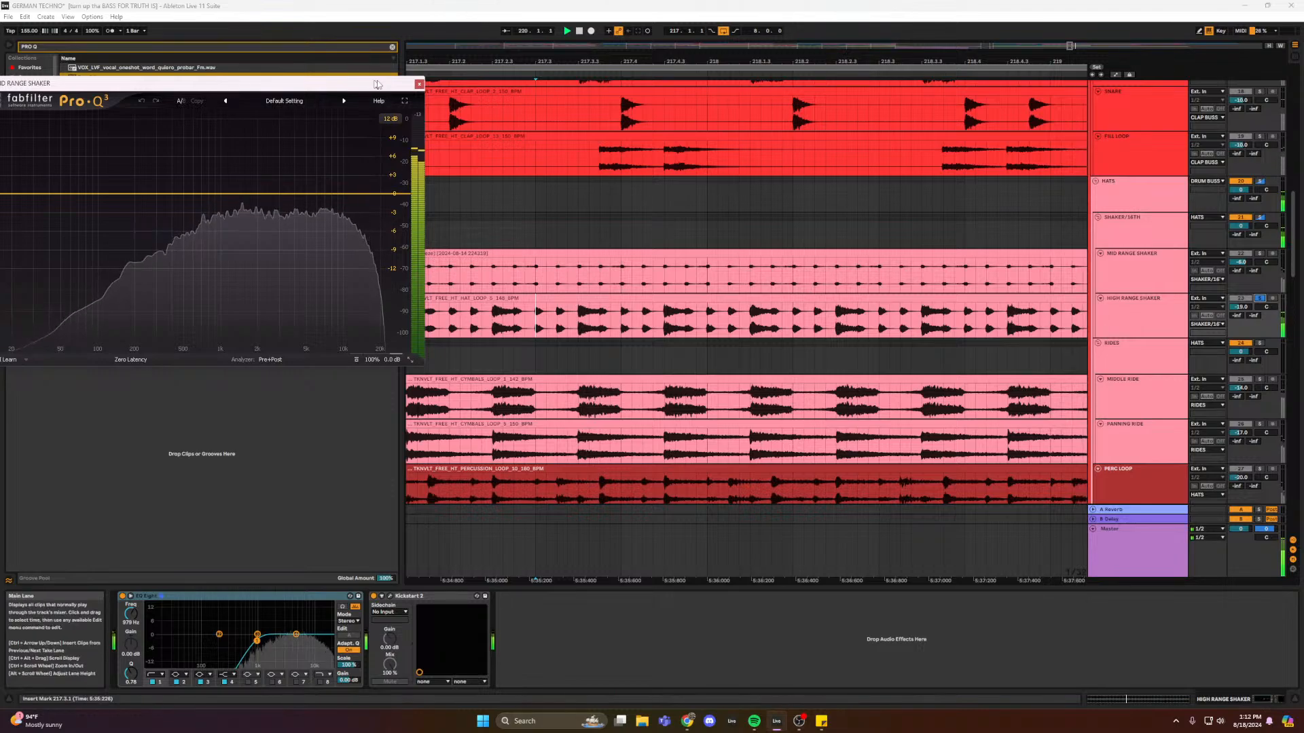
{"action": "left_click", "coordinate": [502, 275]}
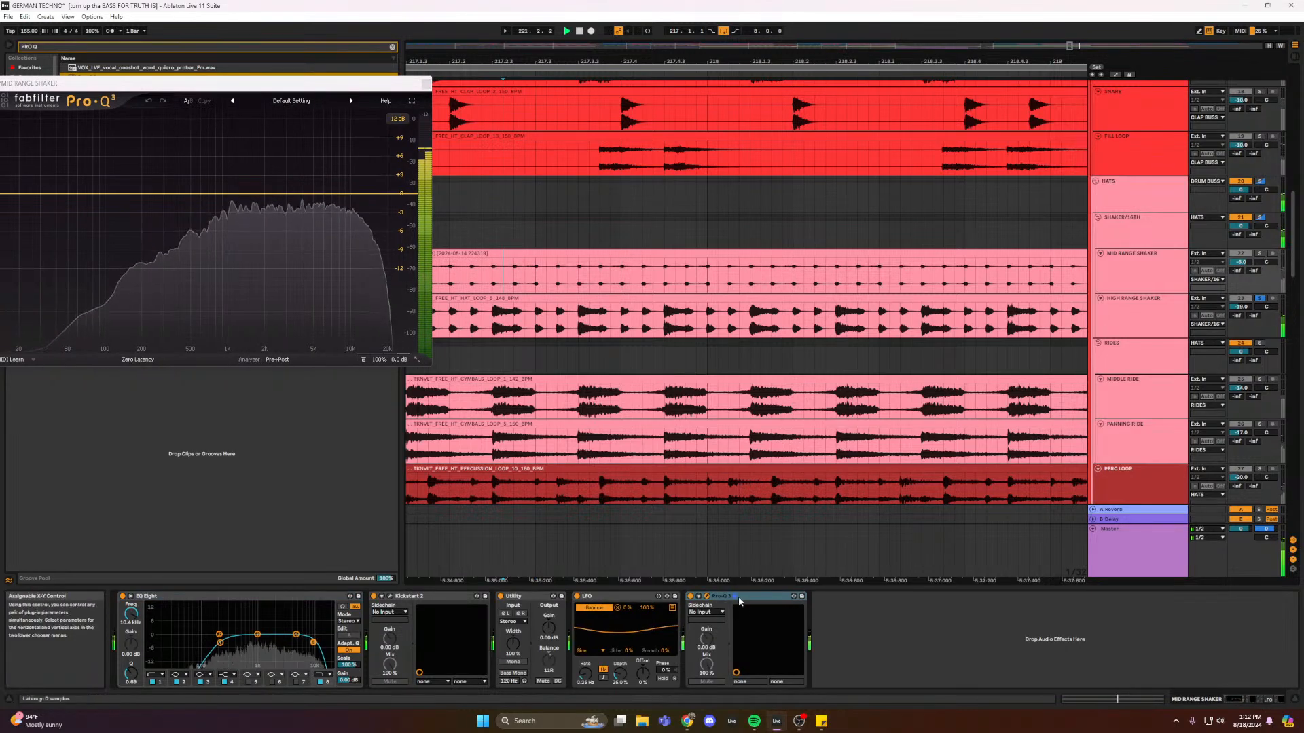
{"action": "left_click", "coordinate": [556, 316]}
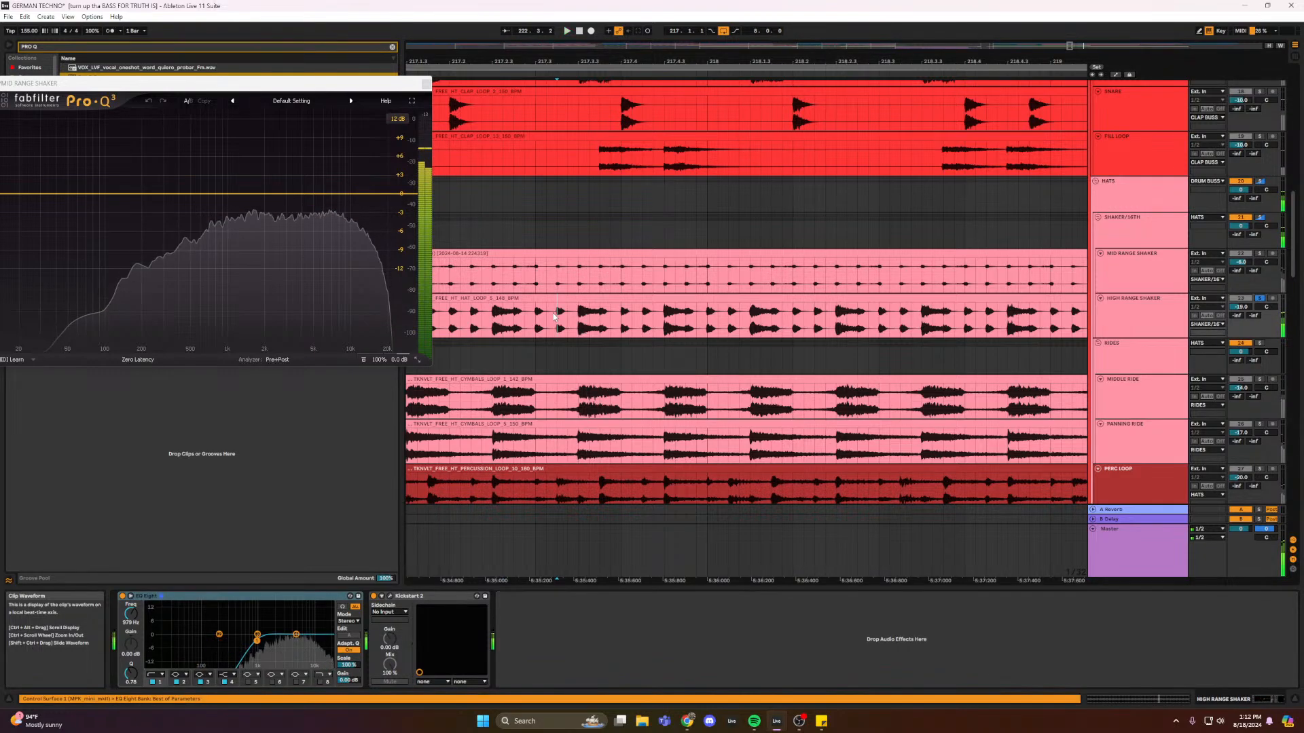
{"action": "key", "text": "space"}
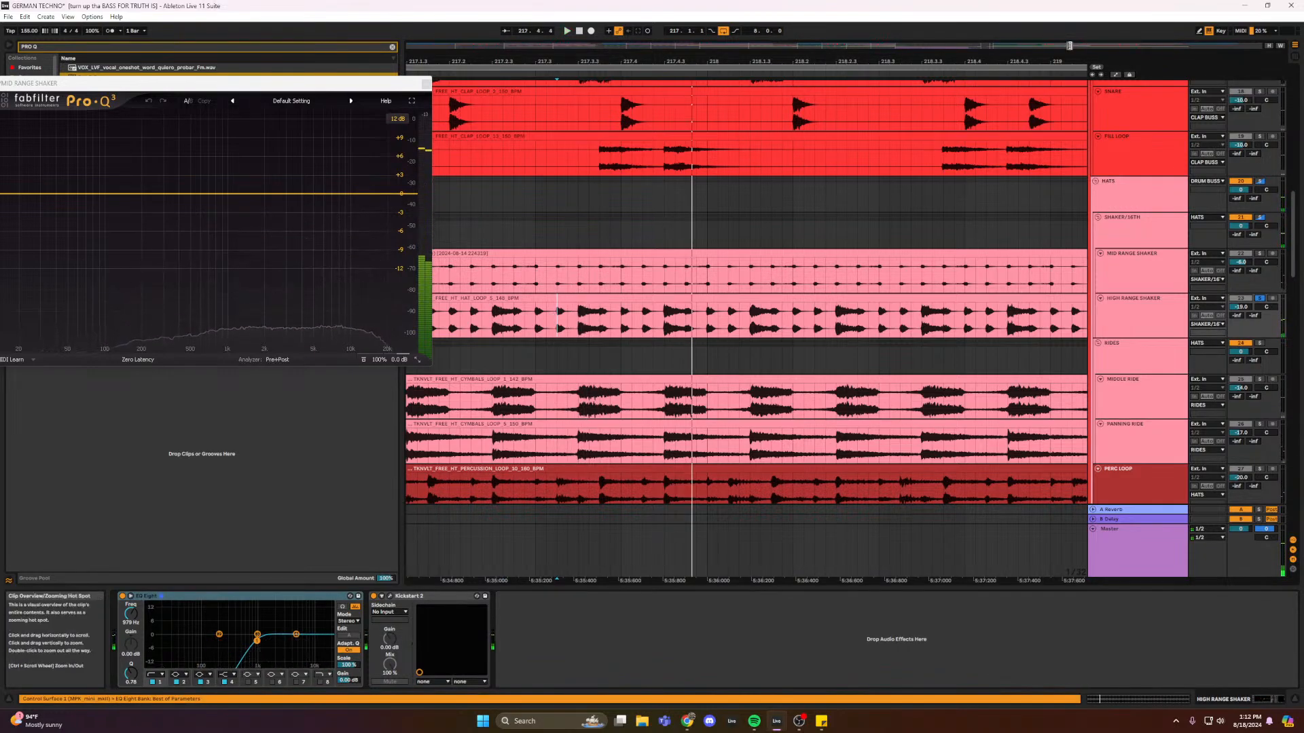
- Select bar 217 on the MID RANGE SHAKER track and set the loop to that one bar
{"action": "left_click_drag", "start_coordinate": [1069, 46], "coordinate": [1070, 34]}
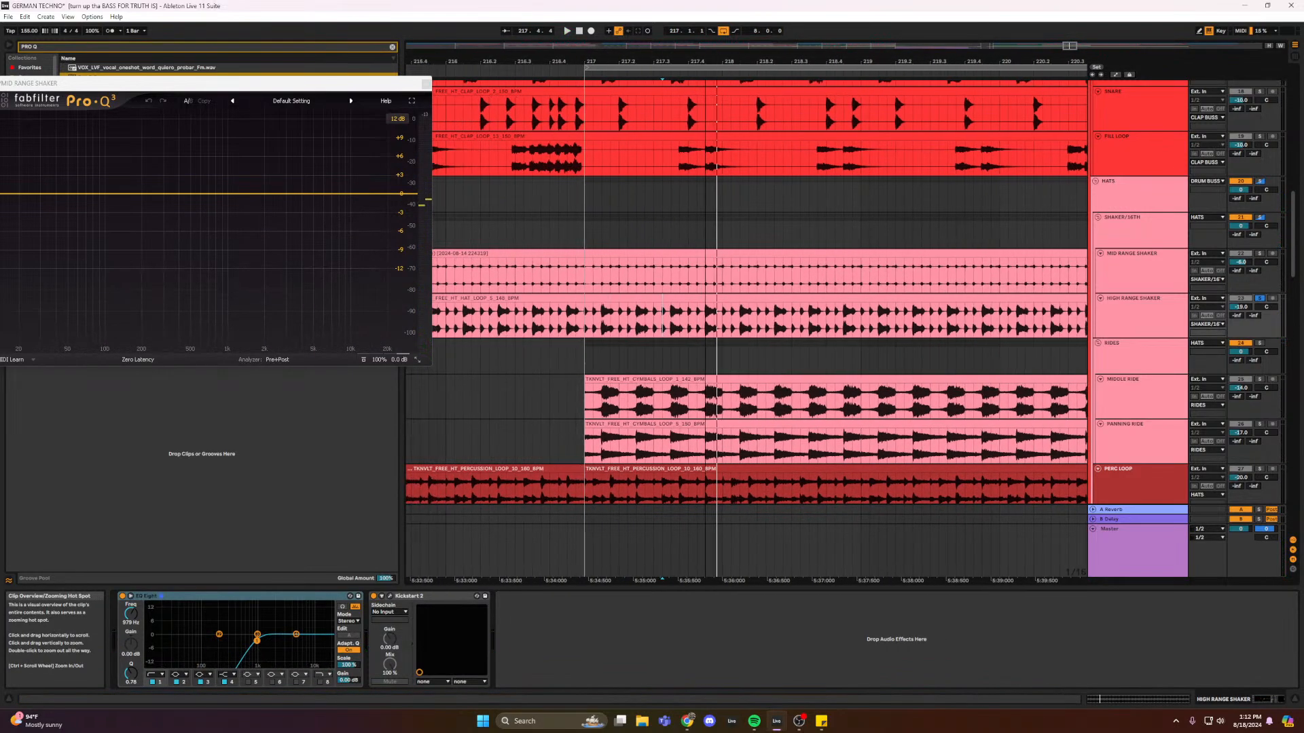
{"action": "left_click", "coordinate": [608, 281]}
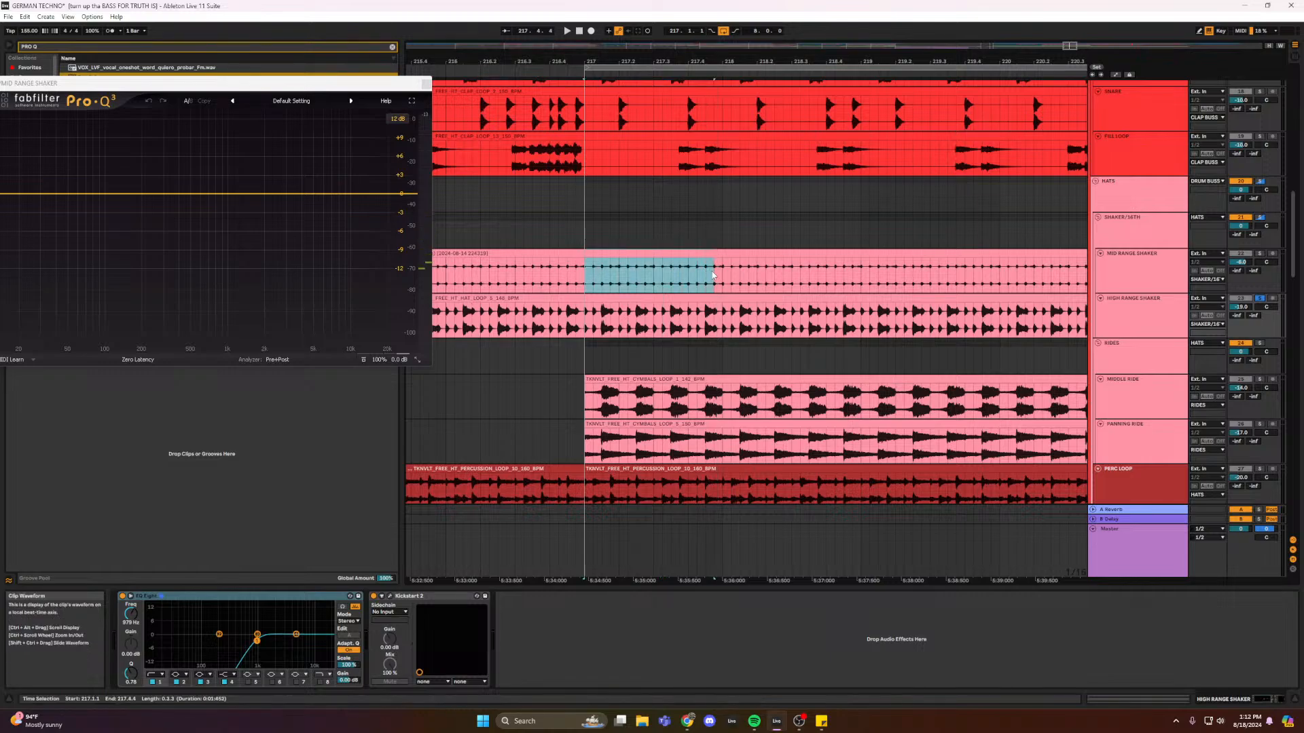
{"action": "left_click_drag", "start_coordinate": [712, 275], "coordinate": [720, 275]}
{"action": "key", "text": "ctrl+l"}
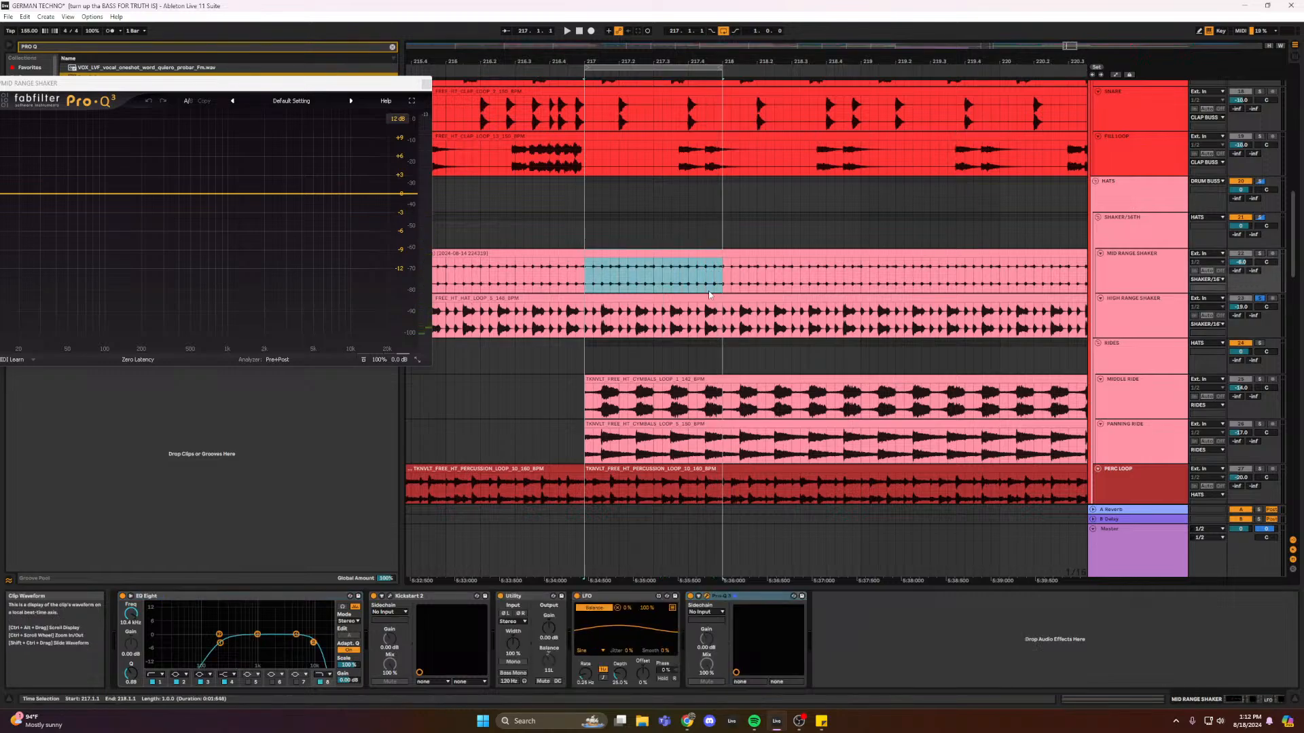
- Add Pro-Q 3 at the end of the HIGH RANGE SHAKER's effect chain and play the loop with only that analyzer open
{"action": "left_click", "coordinate": [617, 302]}
{"action": "right_click", "coordinate": [561, 643]}
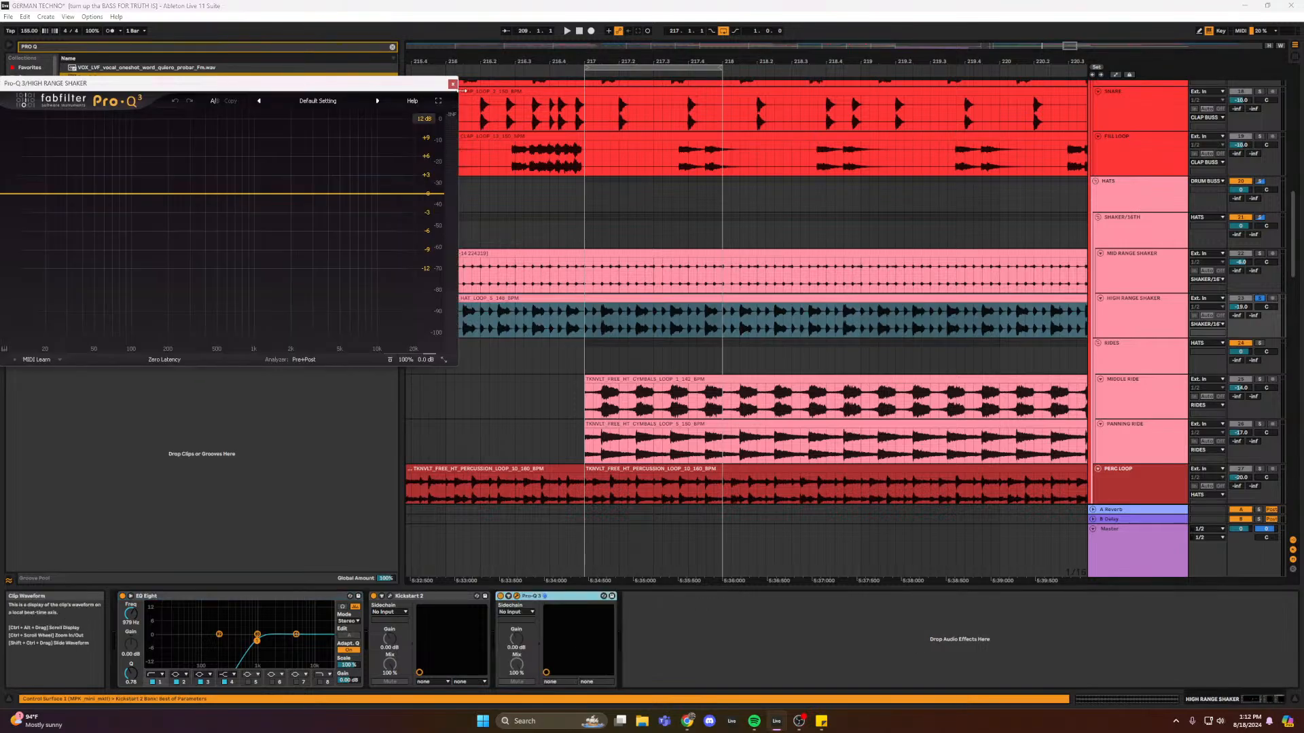
{"action": "left_click_drag", "start_coordinate": [26, 86], "coordinate": [217, 93]}
{"action": "left_click", "coordinate": [184, 84]}
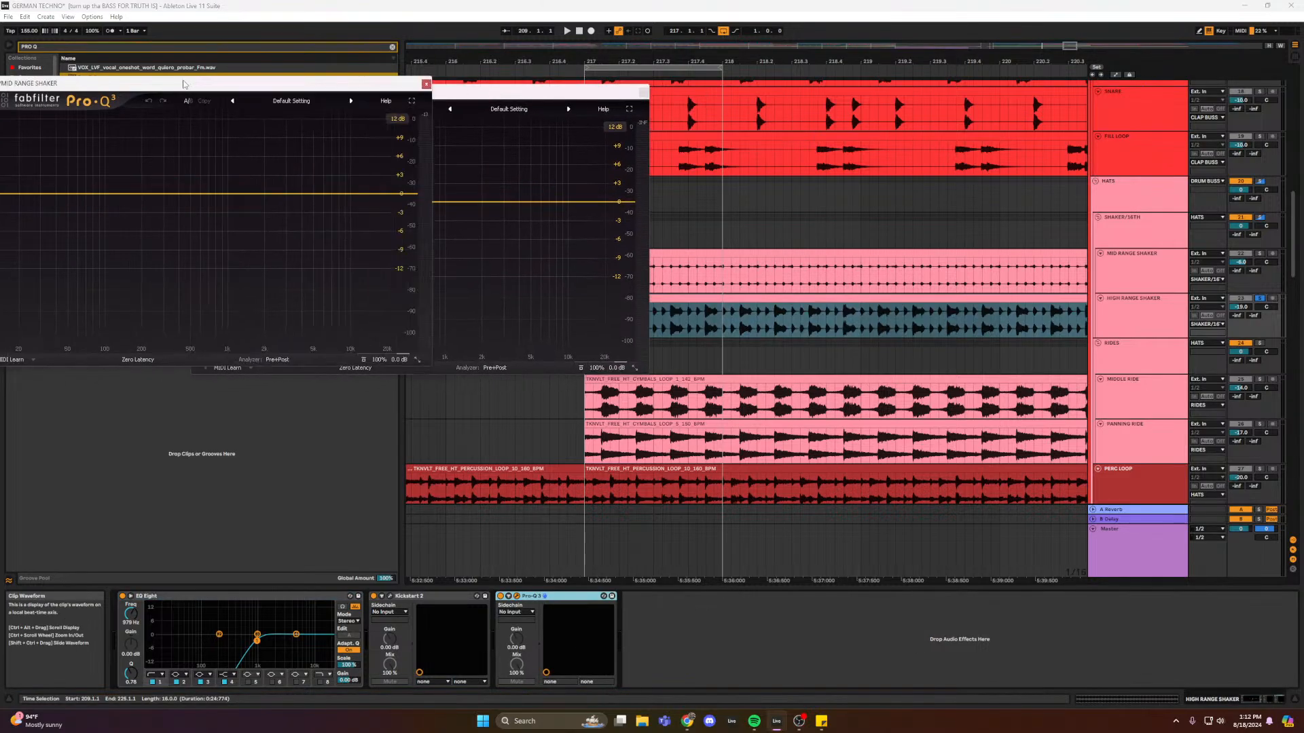
{"action": "left_click", "coordinate": [425, 84]}
{"action": "key", "text": "space"}
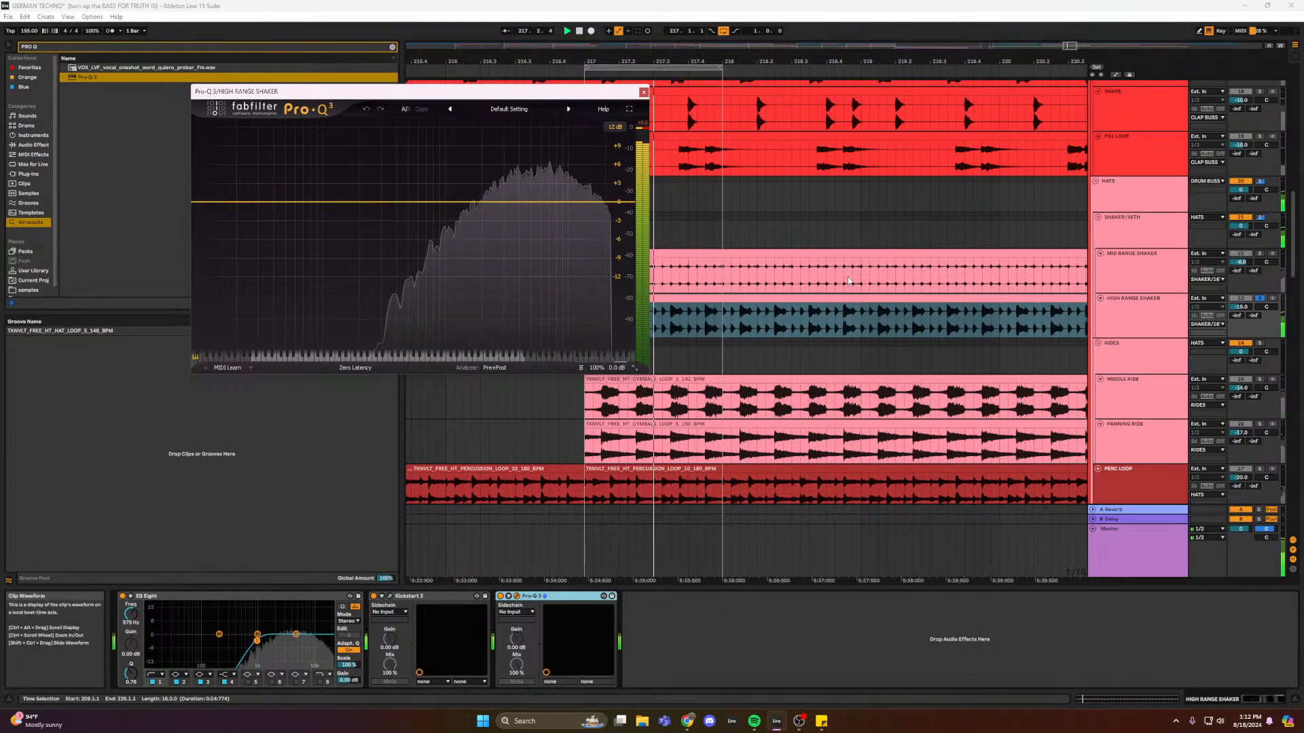
- Insert a MIDI track below the HIGH RANGE SHAKER and create a short empty MIDI clip on it near the end of bar 217
{"action": "left_click", "coordinate": [817, 321]}
{"action": "right_click", "coordinate": [1152, 315]}
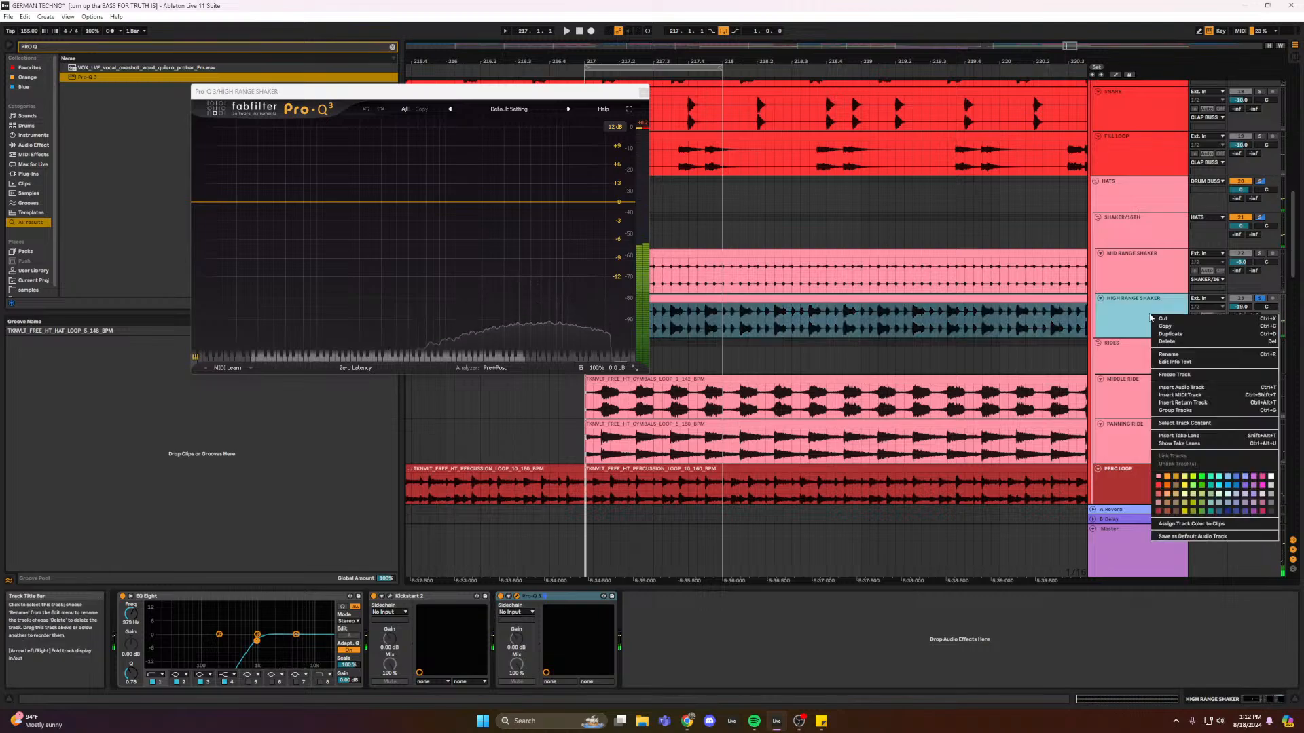
{"action": "left_click", "coordinate": [1185, 396]}
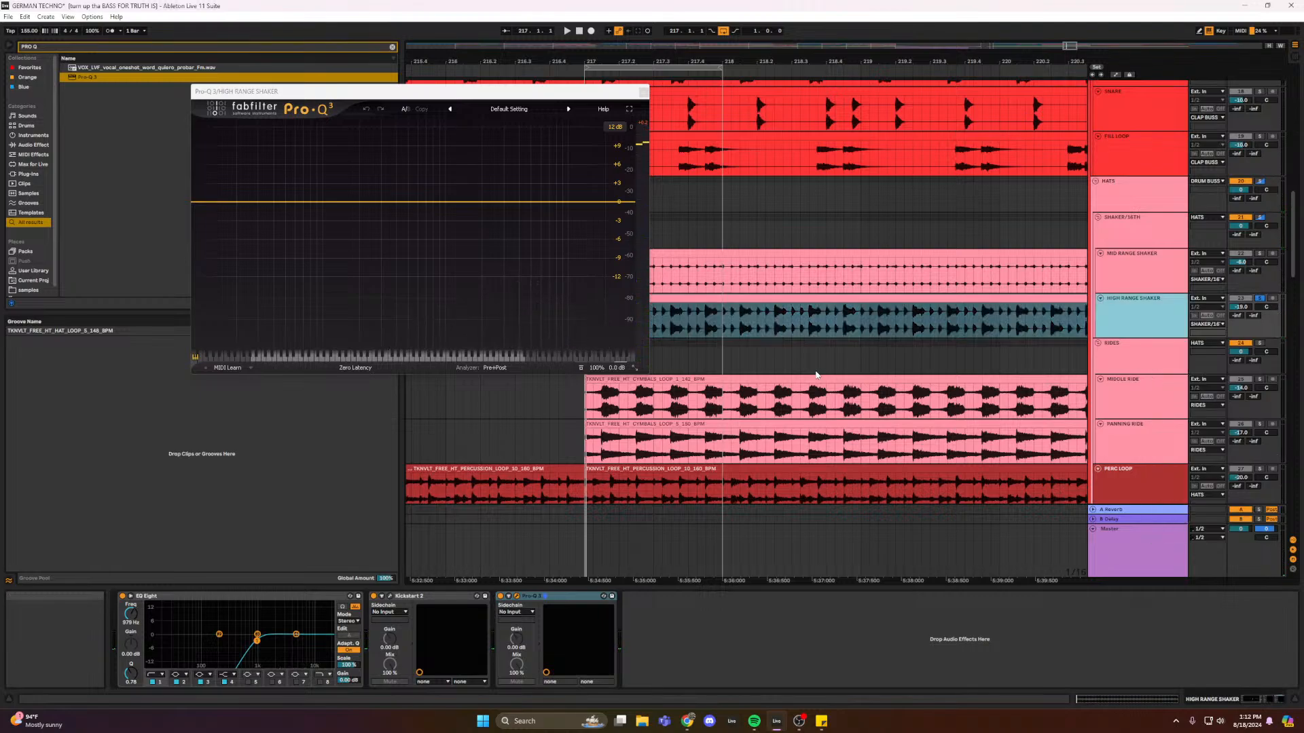
{"action": "double_click", "coordinate": [698, 334]}
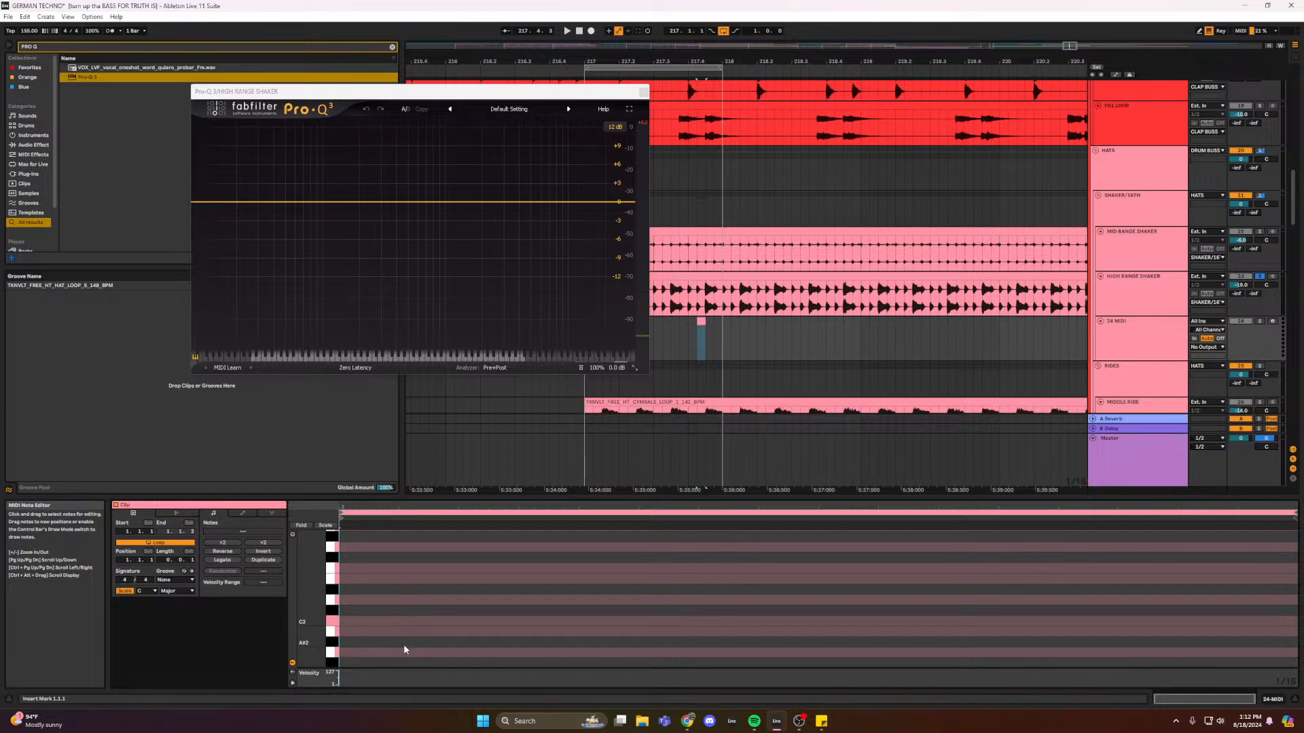
- Set the new MIDI clip's scale to F Minor
{"action": "left_click", "coordinate": [154, 591]}
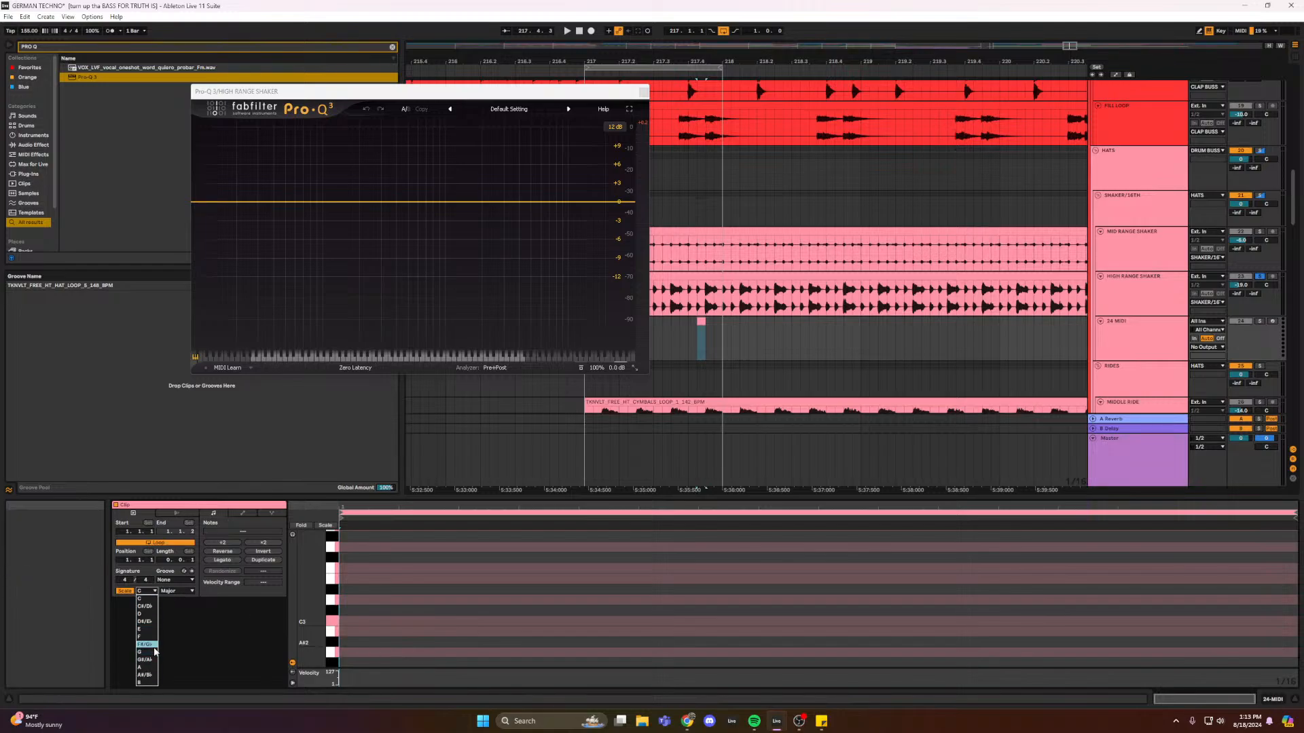
{"action": "left_click", "coordinate": [144, 636]}
{"action": "left_click", "coordinate": [176, 591]}
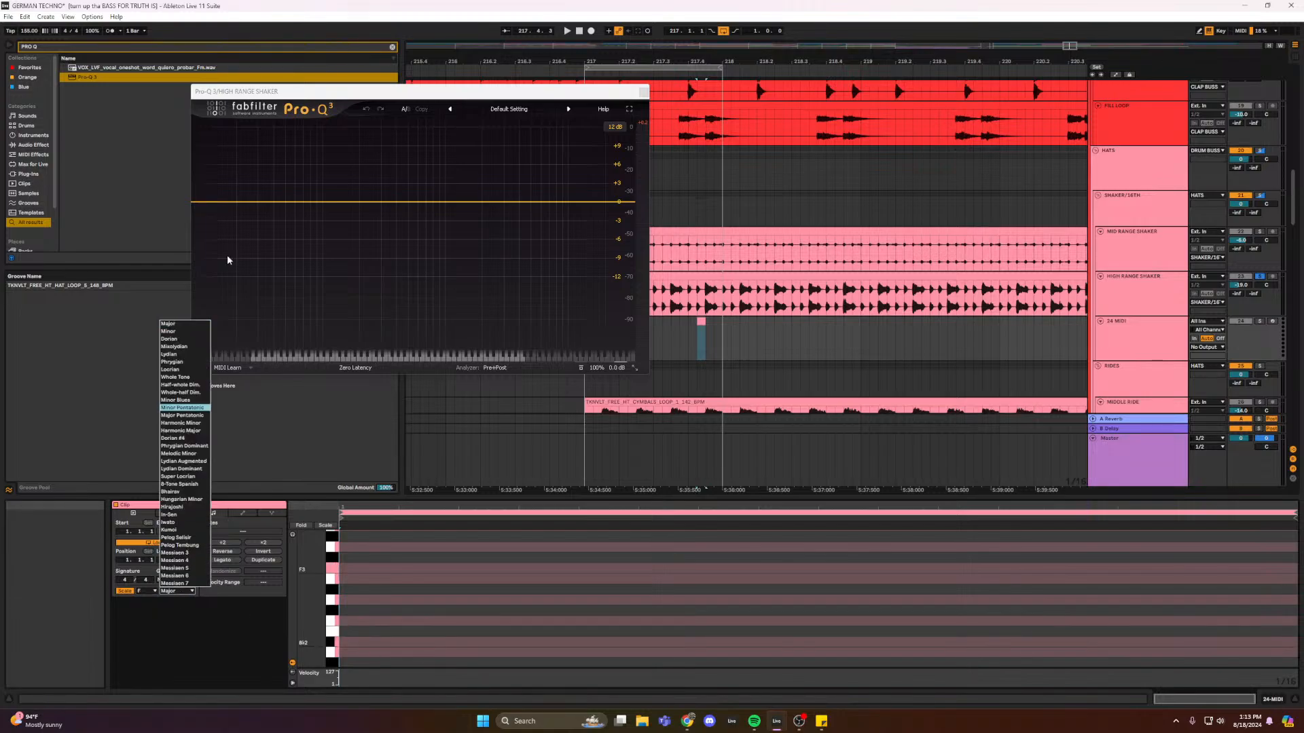
{"action": "left_click", "coordinate": [174, 336]}
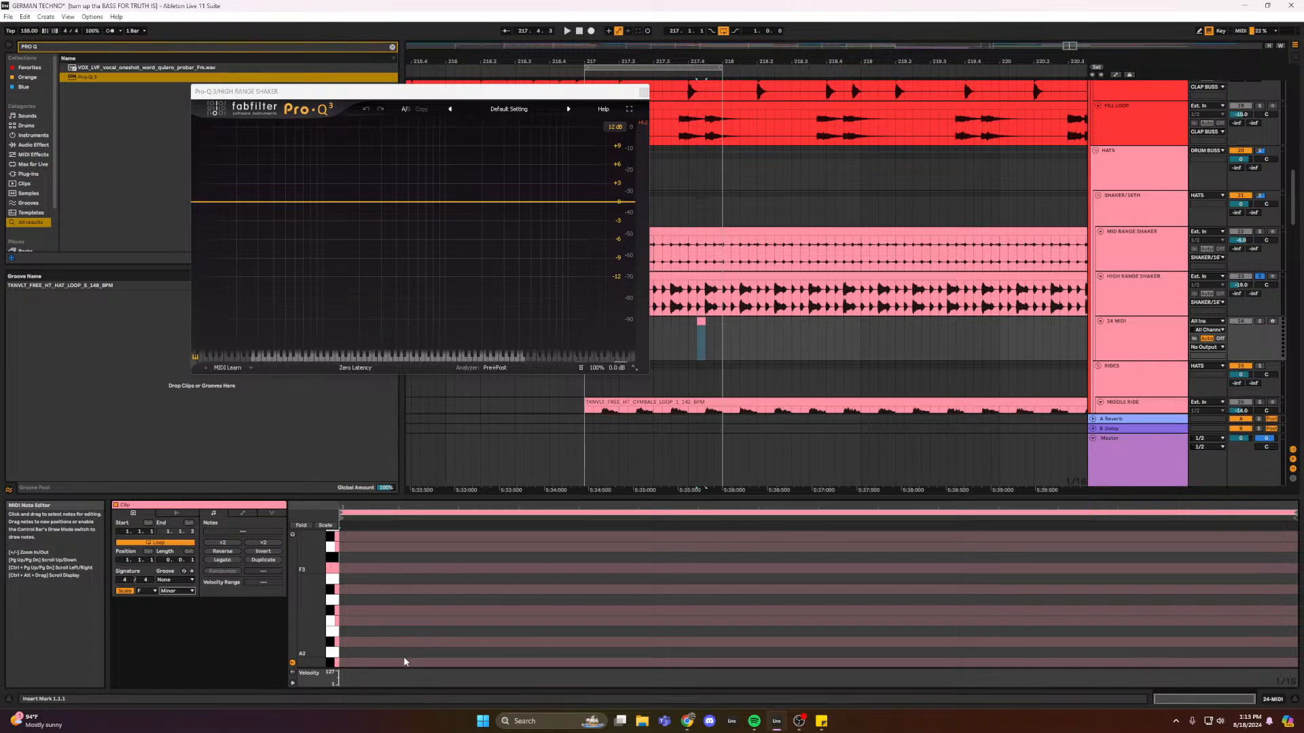
- Examine the HIGH RANGE SHAKER clip's pitch settings and play the loop with the Pro-Q 3 window moved clear of the arrangement
{"action": "left_click", "coordinate": [735, 277]}
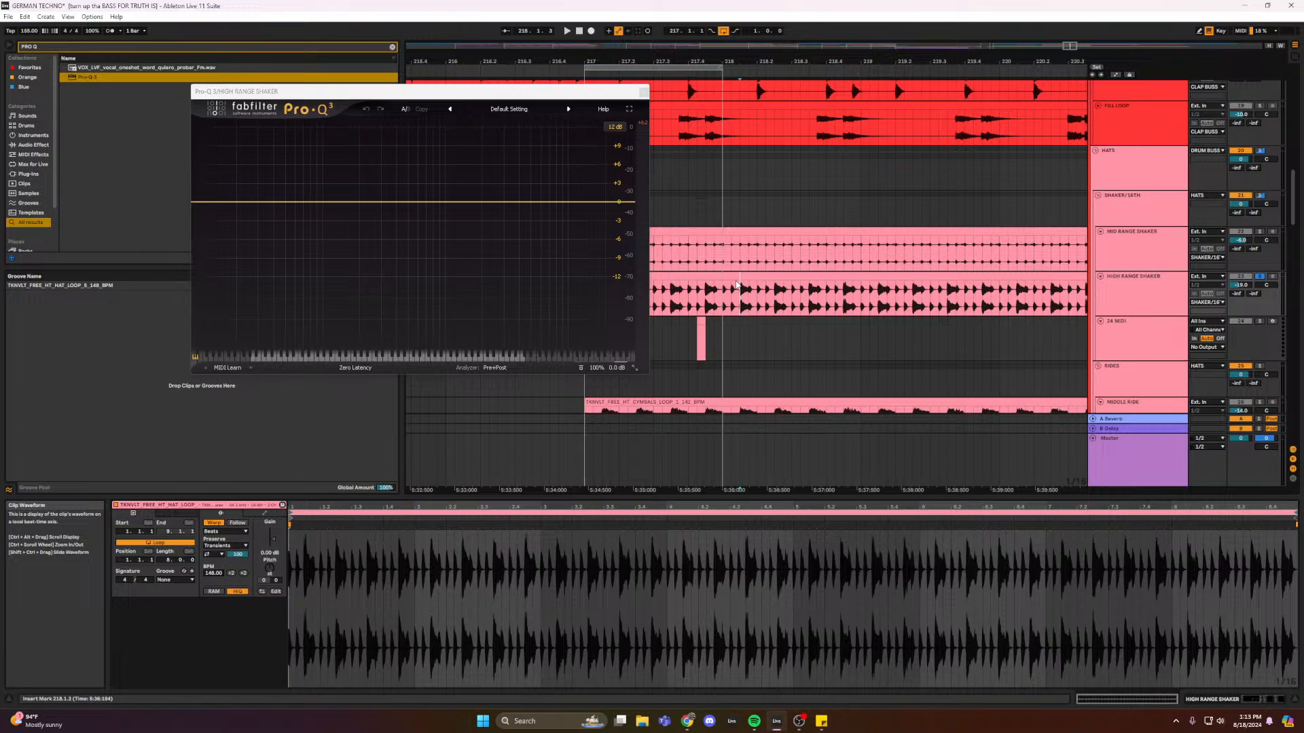
{"action": "left_click", "coordinate": [263, 585]}
{"action": "key", "text": "Return"}
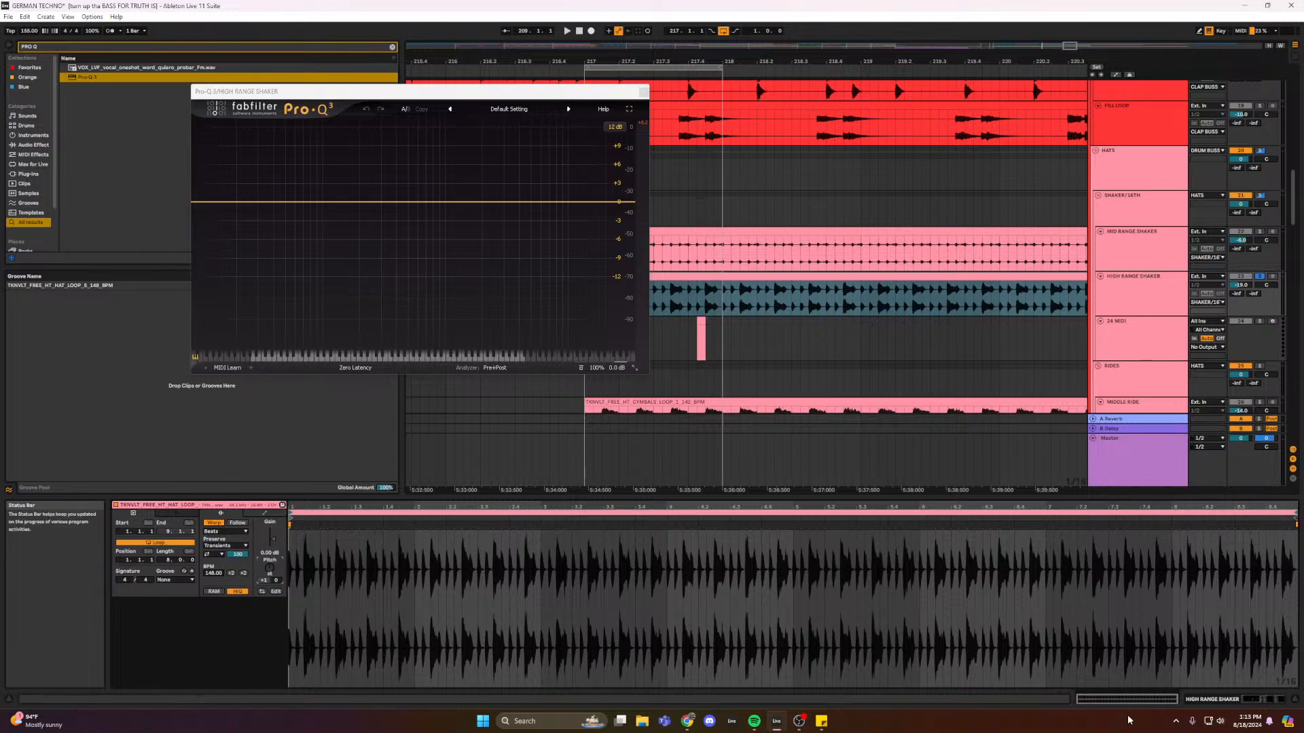
{"action": "left_click", "coordinate": [643, 73]}
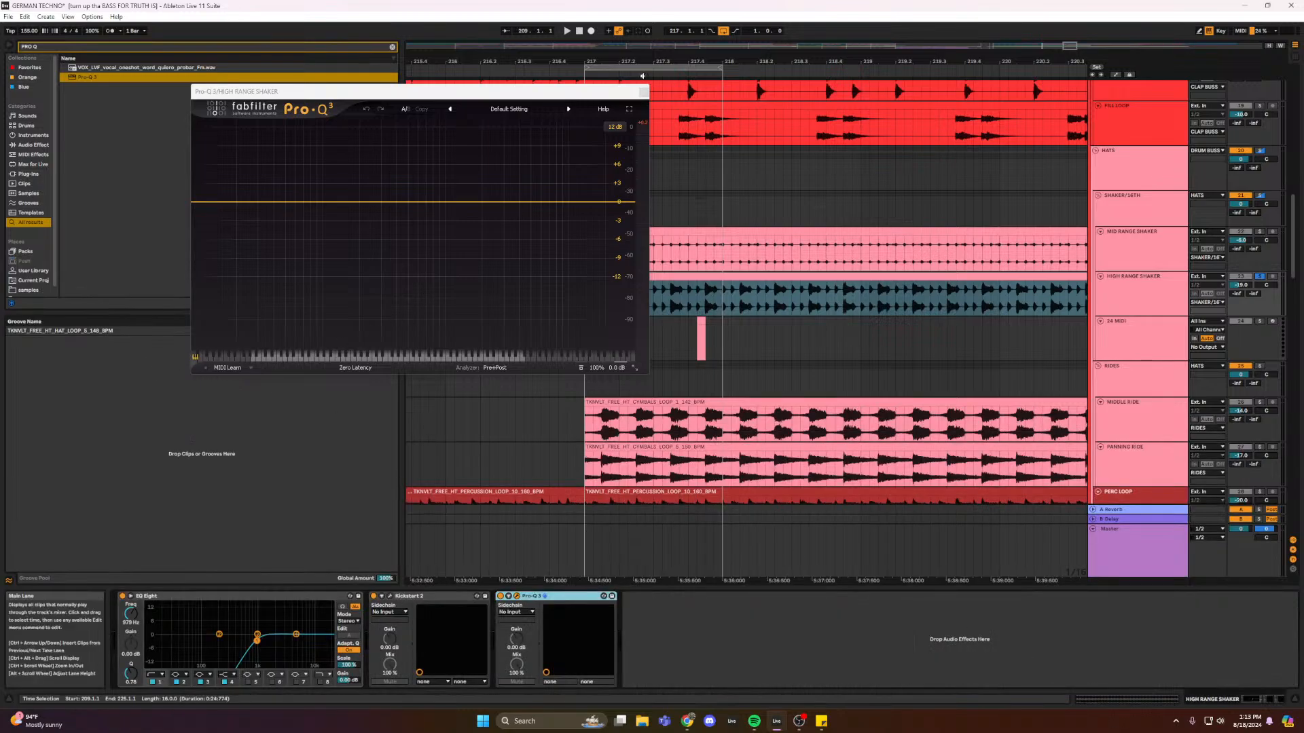
{"action": "left_click_drag", "start_coordinate": [628, 91], "coordinate": [530, 84]}
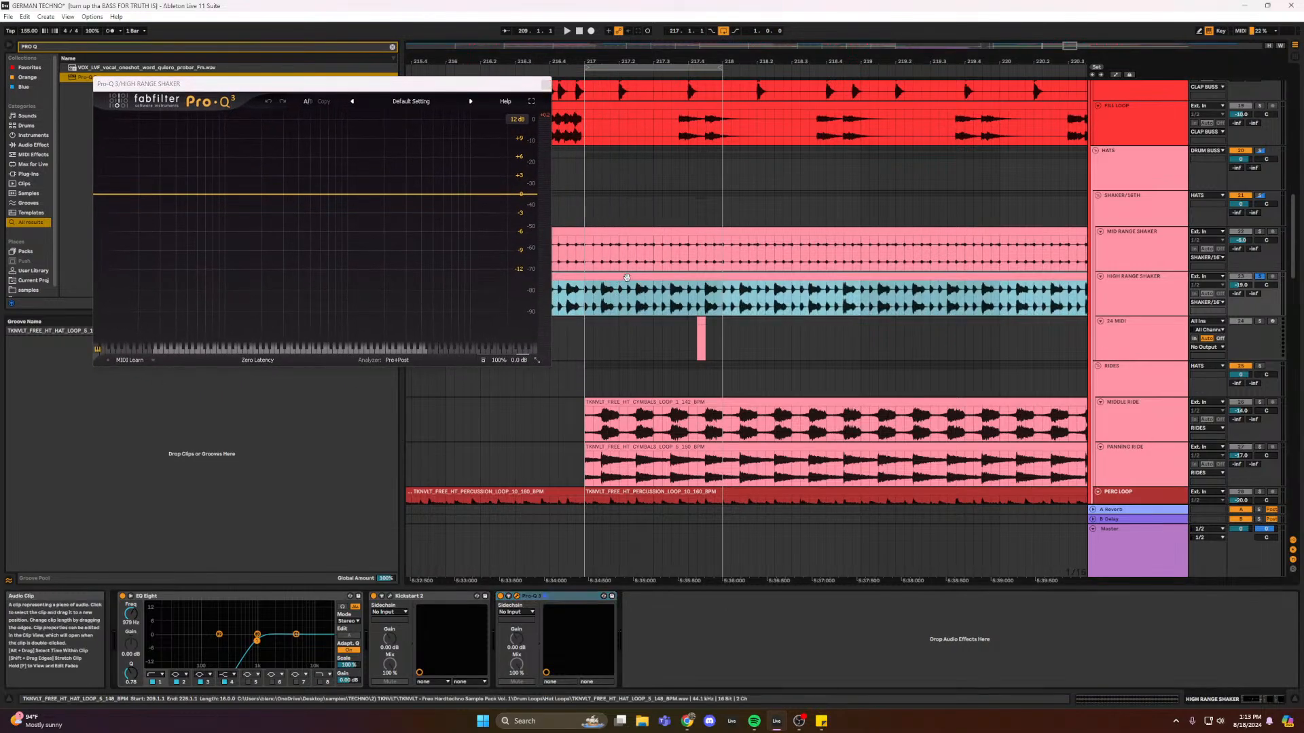
{"action": "key", "text": "shift+Tab"}
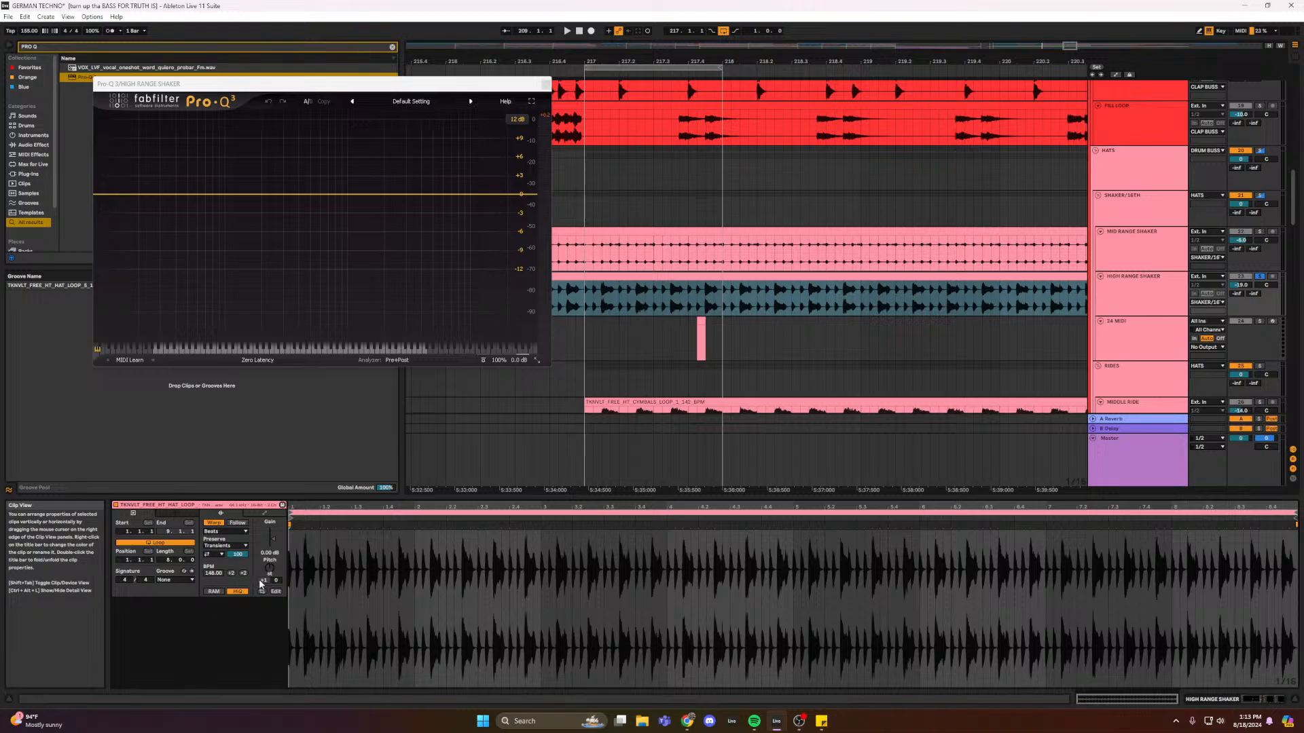
{"action": "key", "text": "space"}
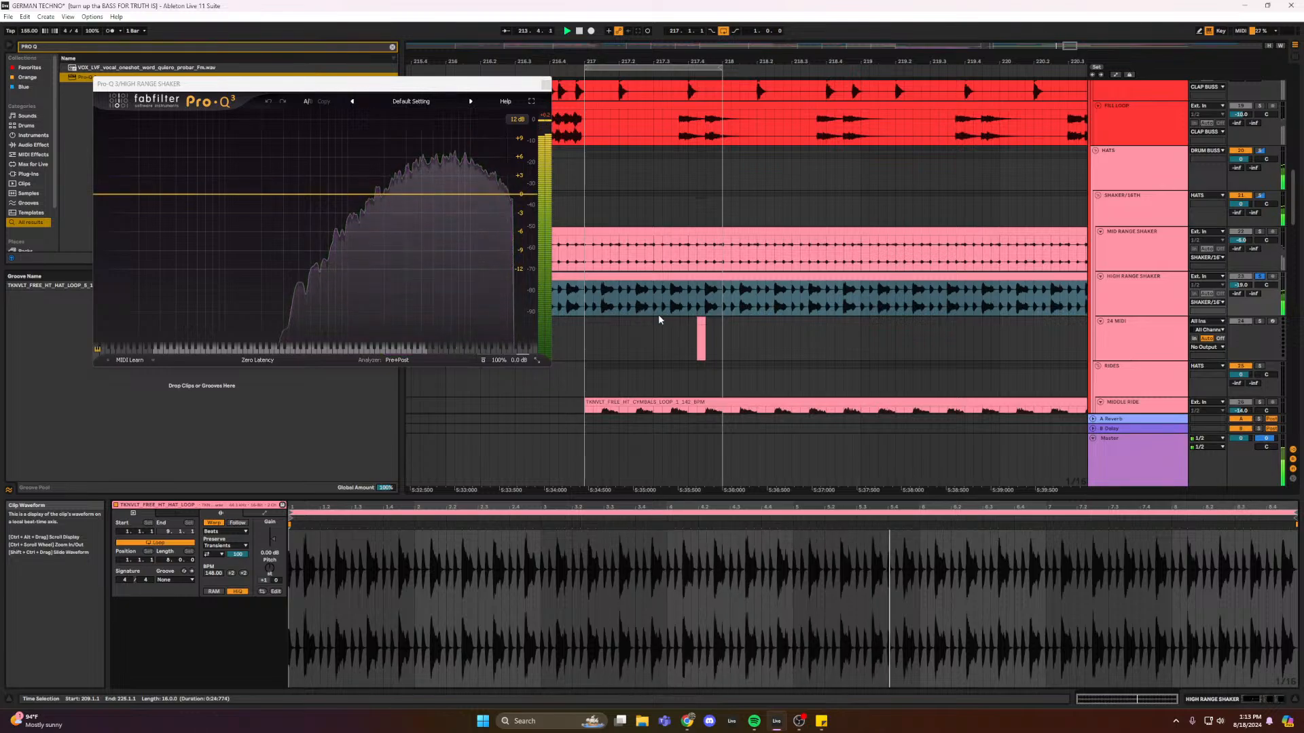
- Review the MIDI clip's scale and its track's device chain, and return to the HIGH RANGE SHAKER's effect chain
{"action": "left_click", "coordinate": [701, 339]}
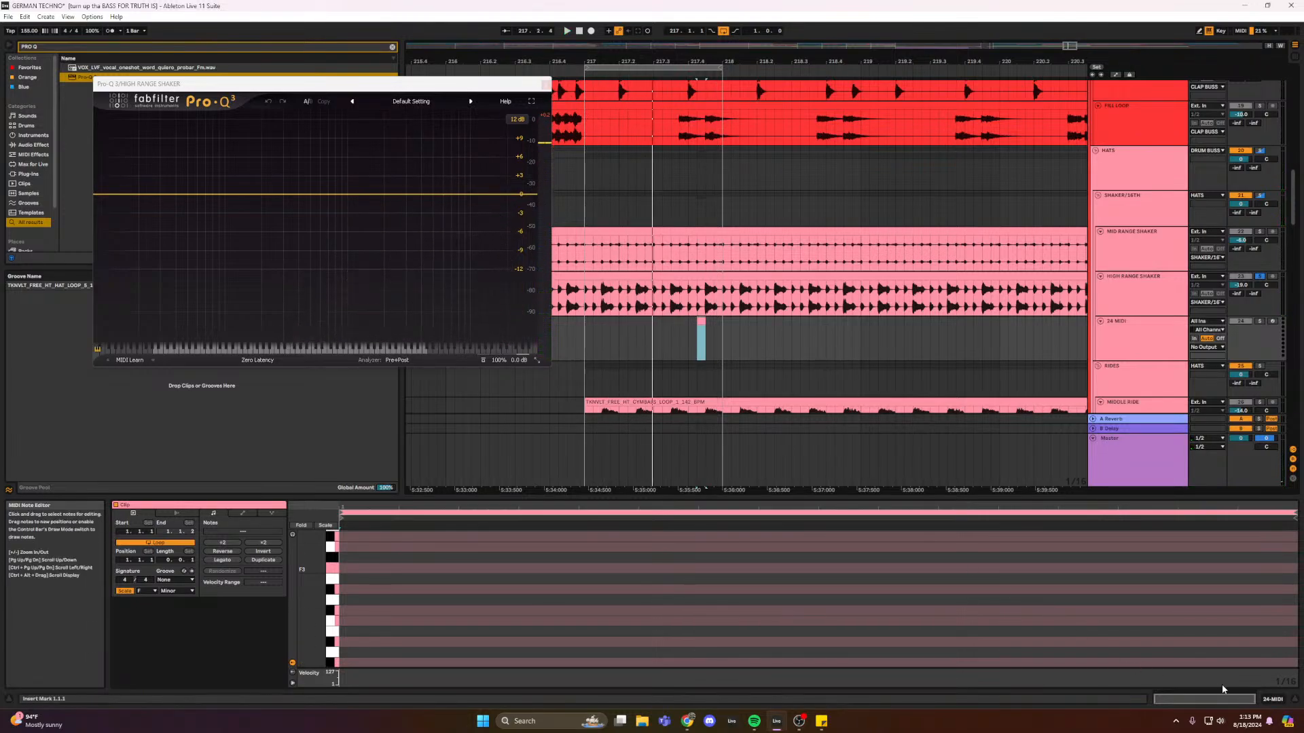
{"action": "left_click", "coordinate": [1268, 702]}
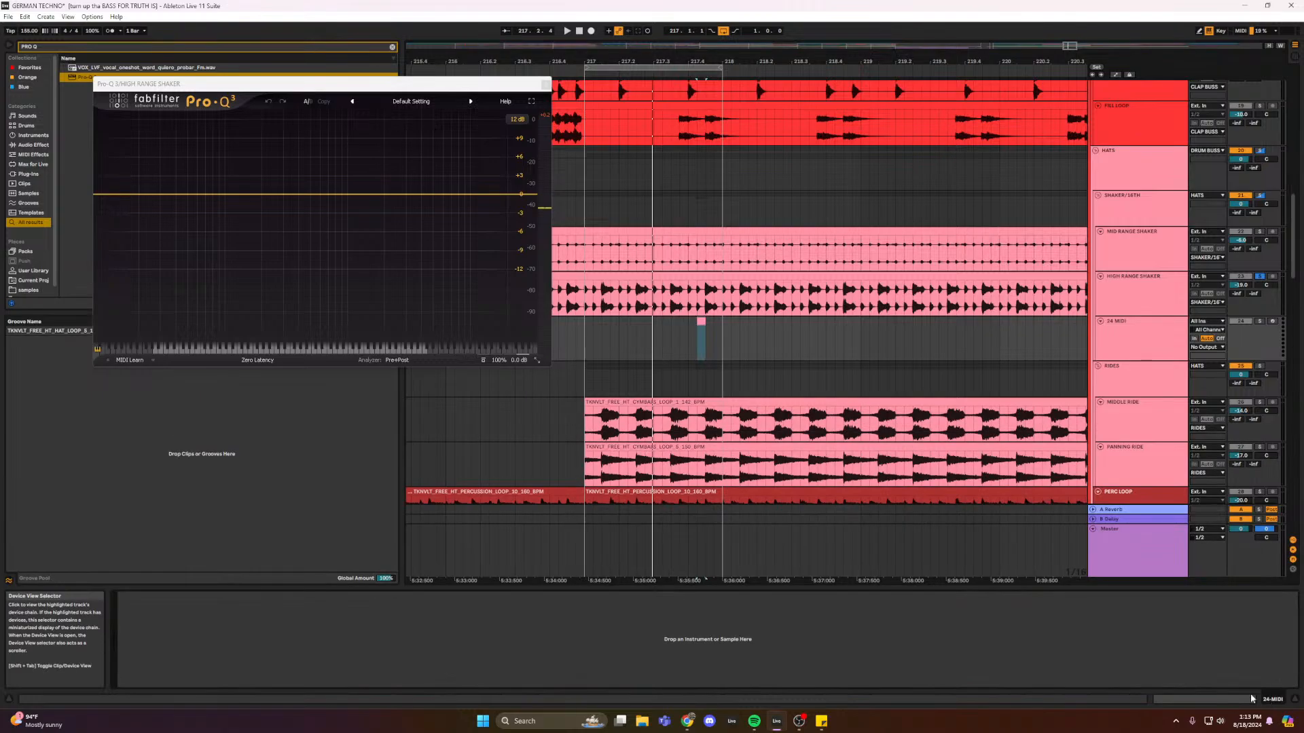
{"action": "left_click", "coordinate": [663, 305]}
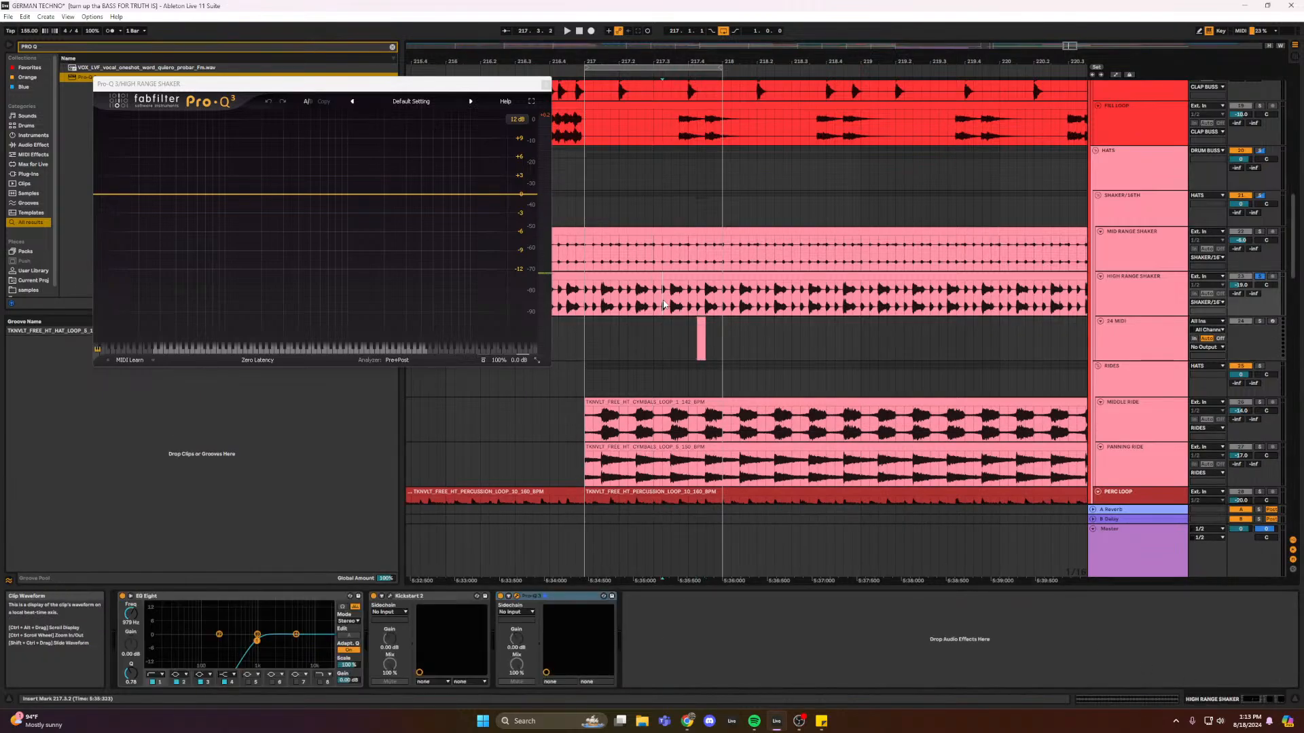
- Play the MID RANGE SHAKER from bar 217 and open its Pro-Q 3 analyzer to inspect its spectrum
{"action": "left_click", "coordinate": [578, 261]}
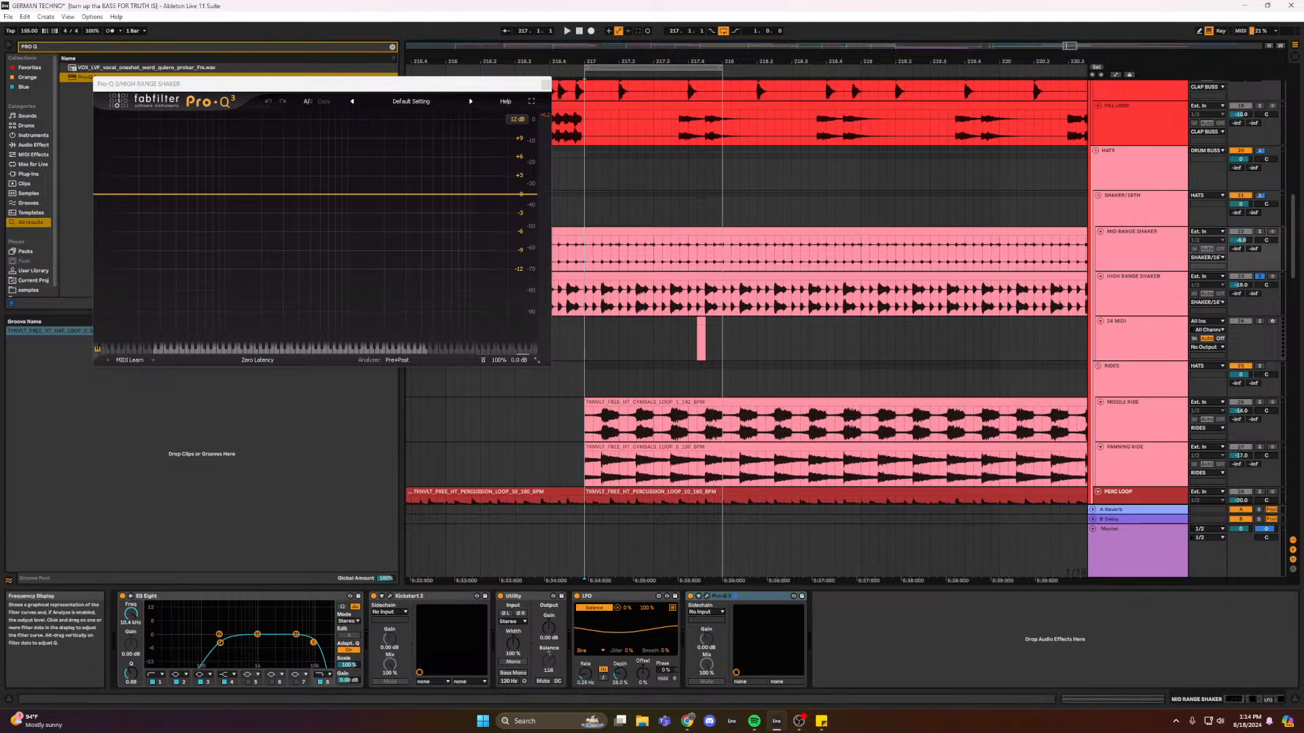
{"action": "key", "text": "space"}
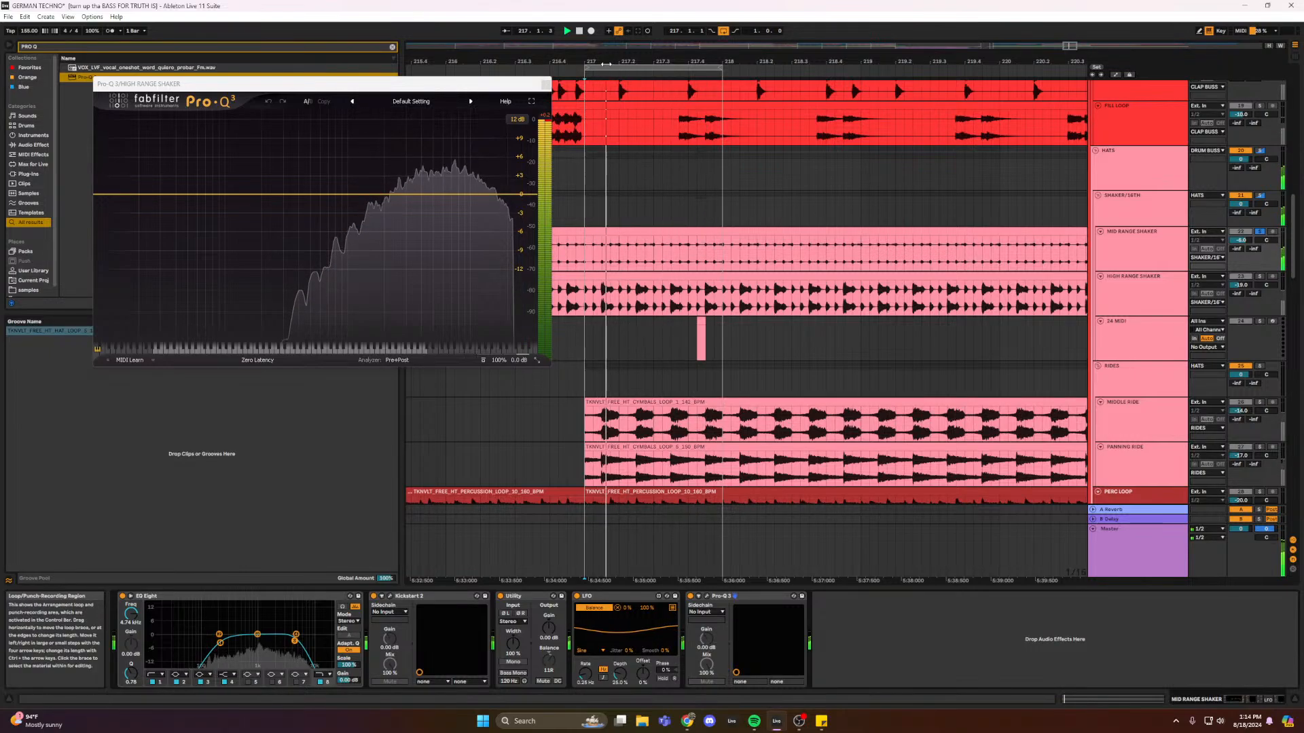
{"action": "left_click", "coordinate": [706, 598]}
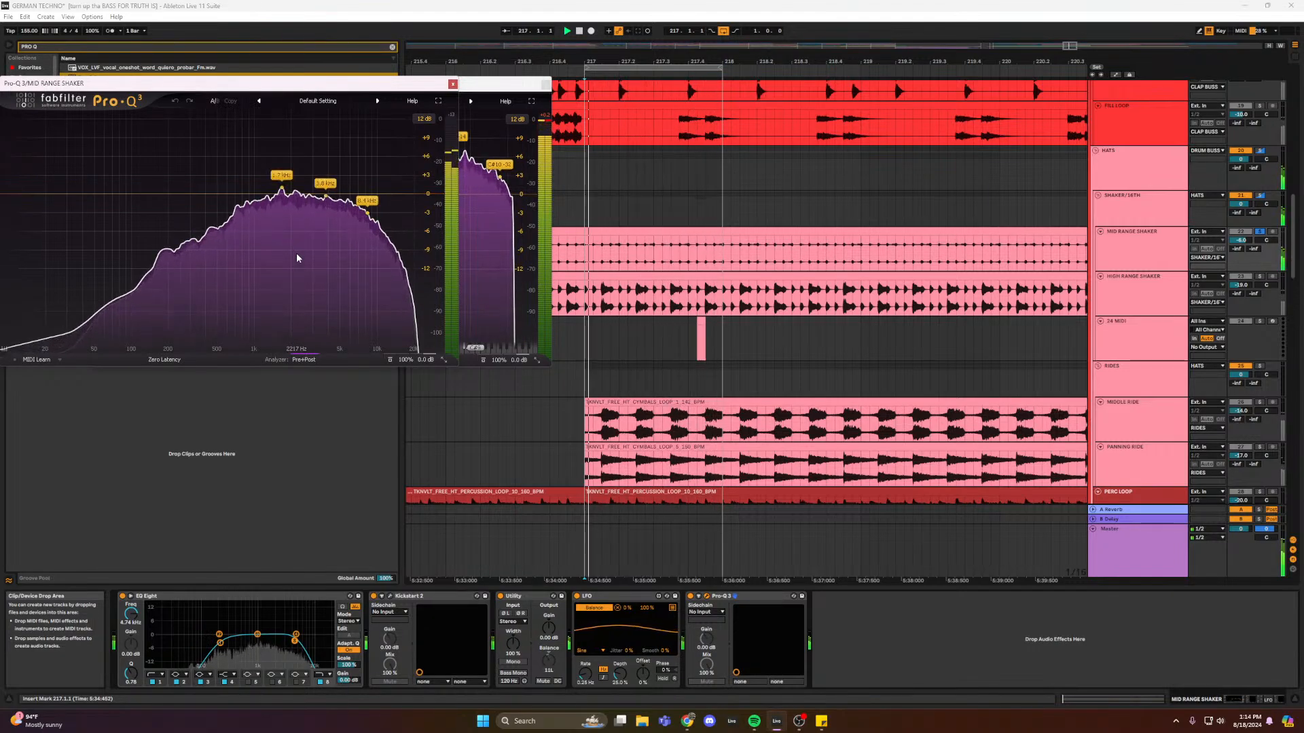
- Solo the SHAKER/16TH group to hear both shakers, stop playback and close both Pro-Q 3 windows
{"action": "left_click", "coordinate": [1260, 196]}
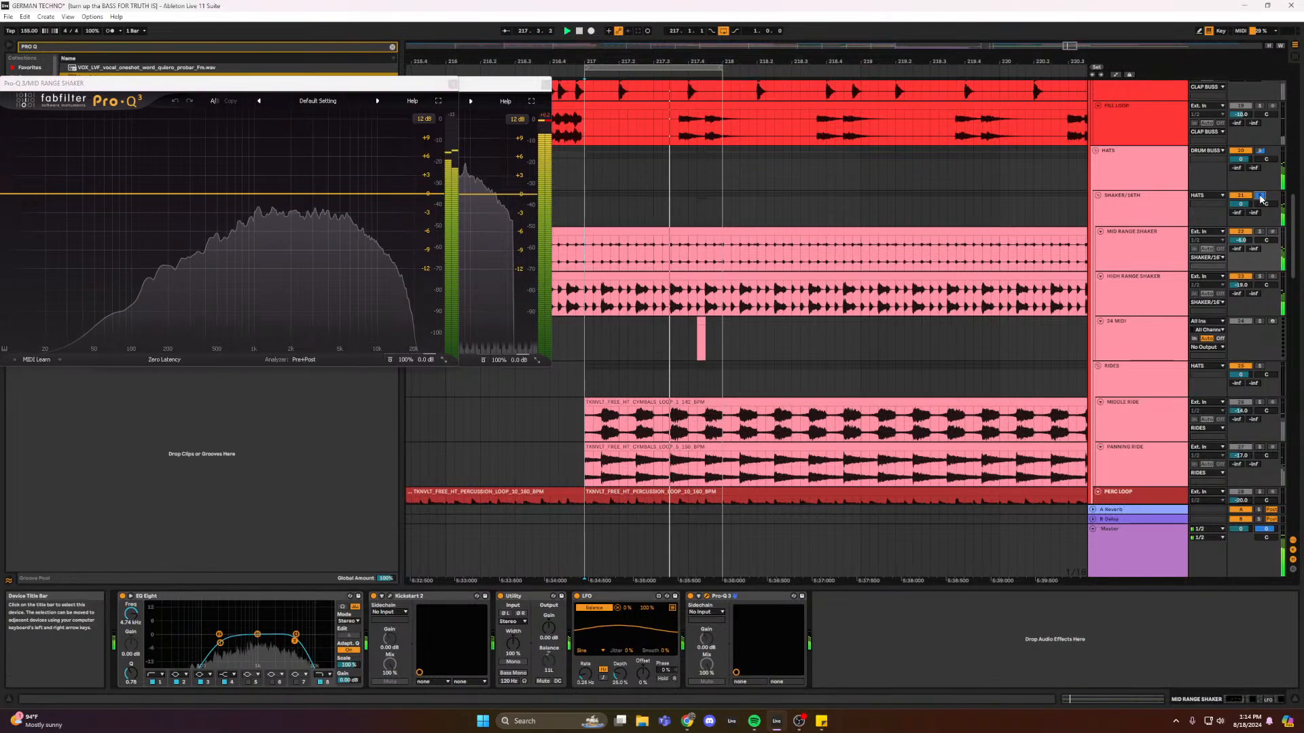
{"action": "key", "text": "space"}
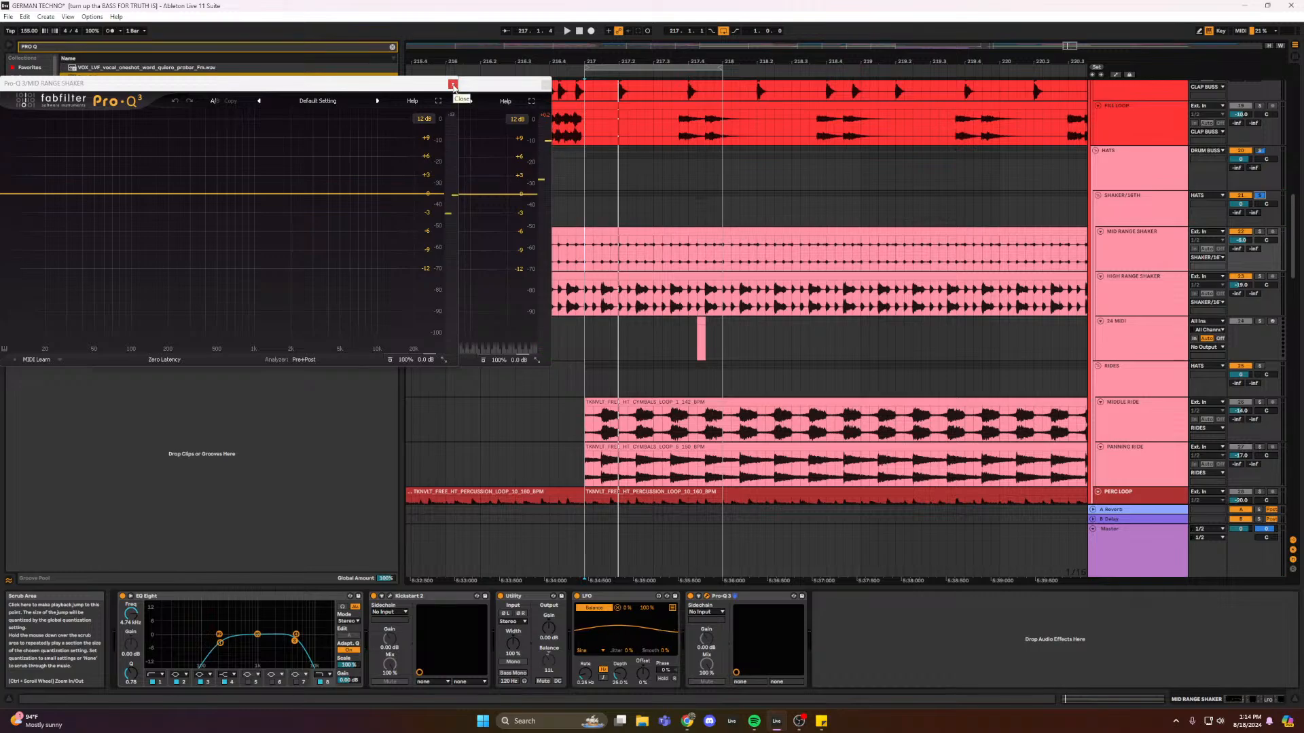
{"action": "left_click", "coordinate": [453, 84]}
{"action": "left_click", "coordinate": [546, 83]}
- Add Pro-Q 3 after the EQ Eight on the MIDDLE RIDE track
{"action": "scroll", "coordinate": [640, 328], "scroll_direction": "down", "scroll_amount": 1}
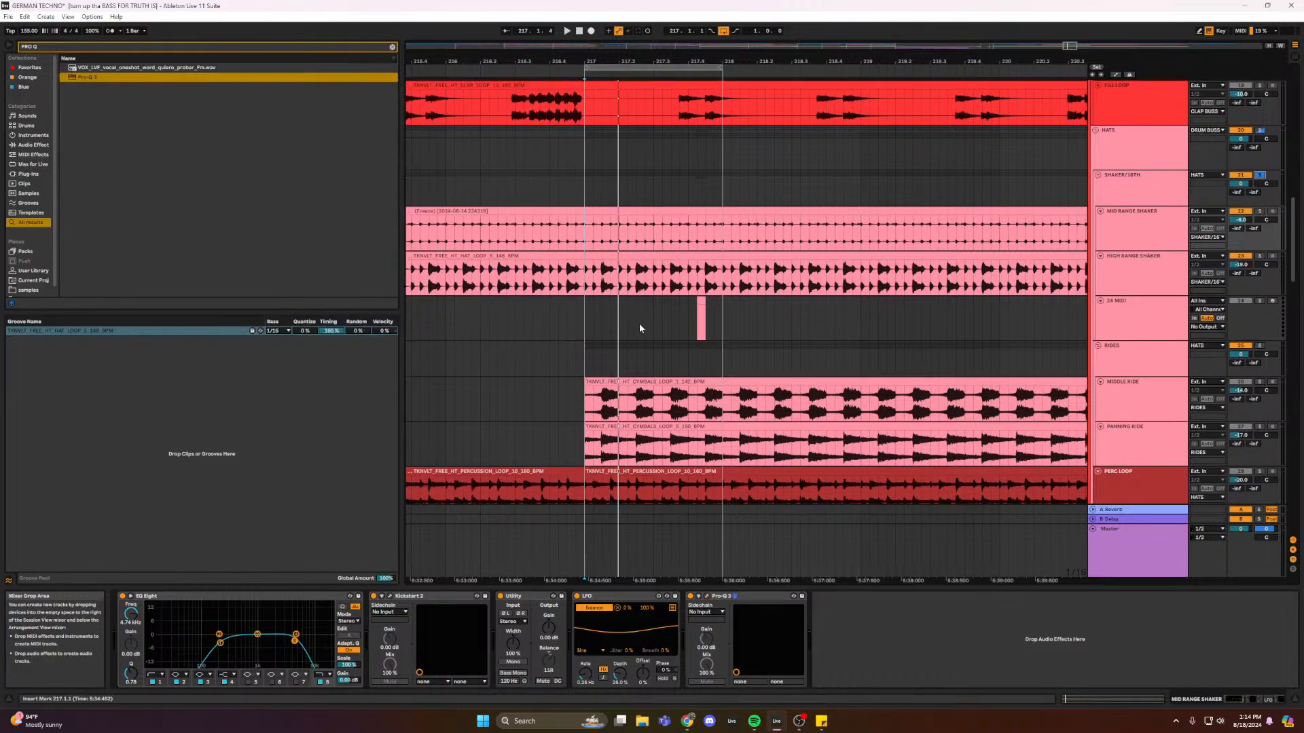
{"action": "scroll", "coordinate": [639, 328], "scroll_direction": "down", "scroll_amount": 1}
{"action": "left_click", "coordinate": [586, 398]}
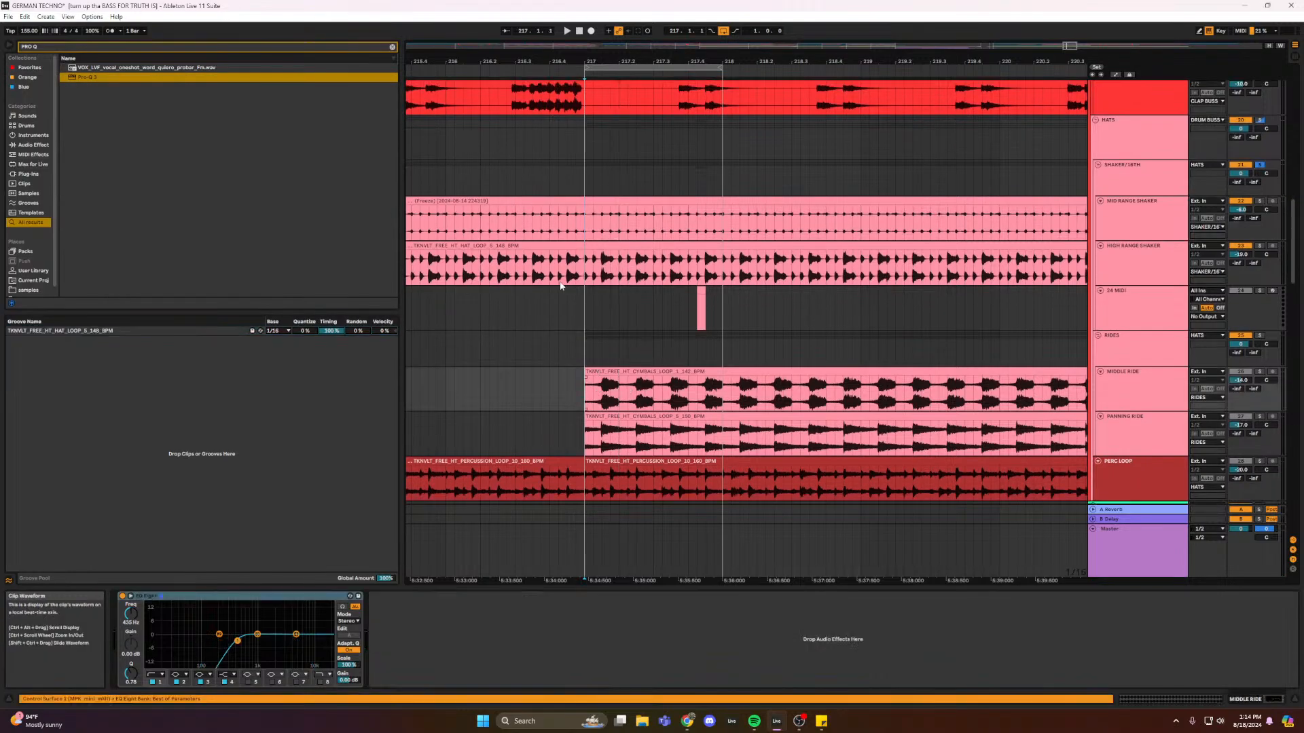
{"action": "double_click", "coordinate": [102, 79]}
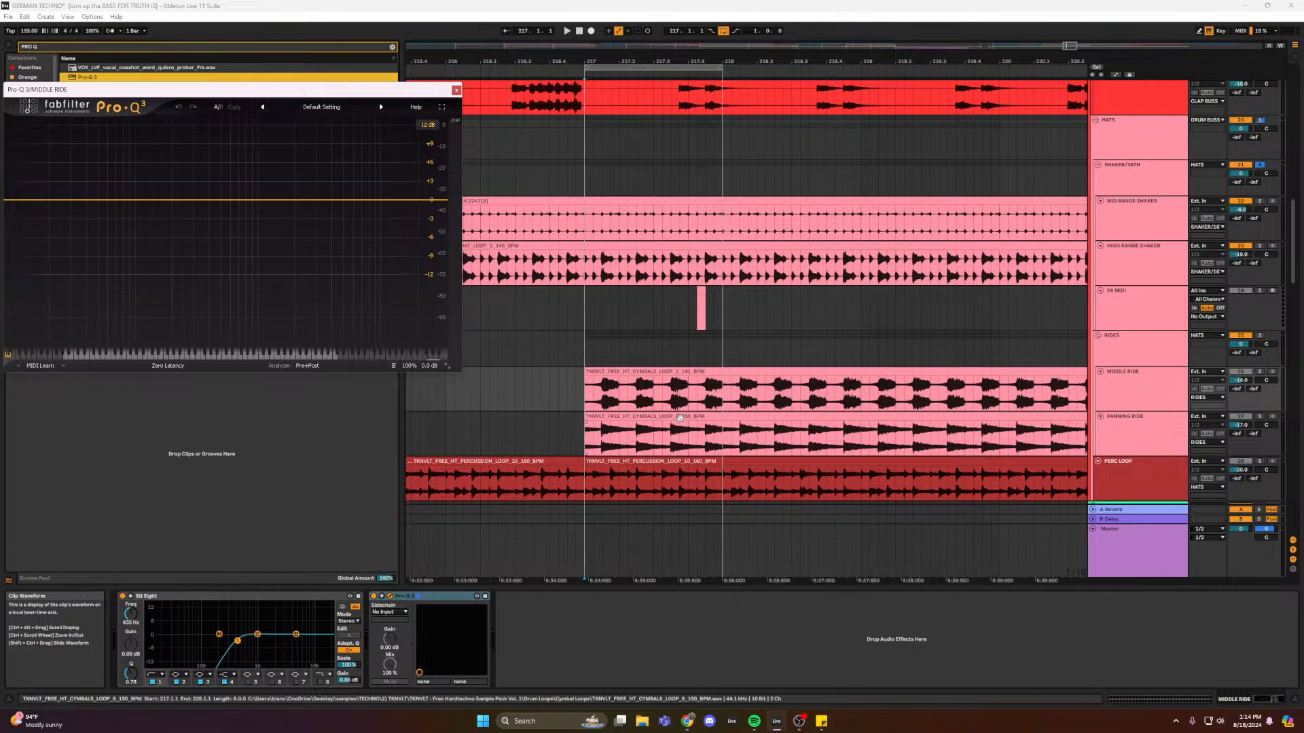
- Lower the depth of the LFO on the PANNING RIDE track to 18 %
{"action": "left_click", "coordinate": [687, 416]}
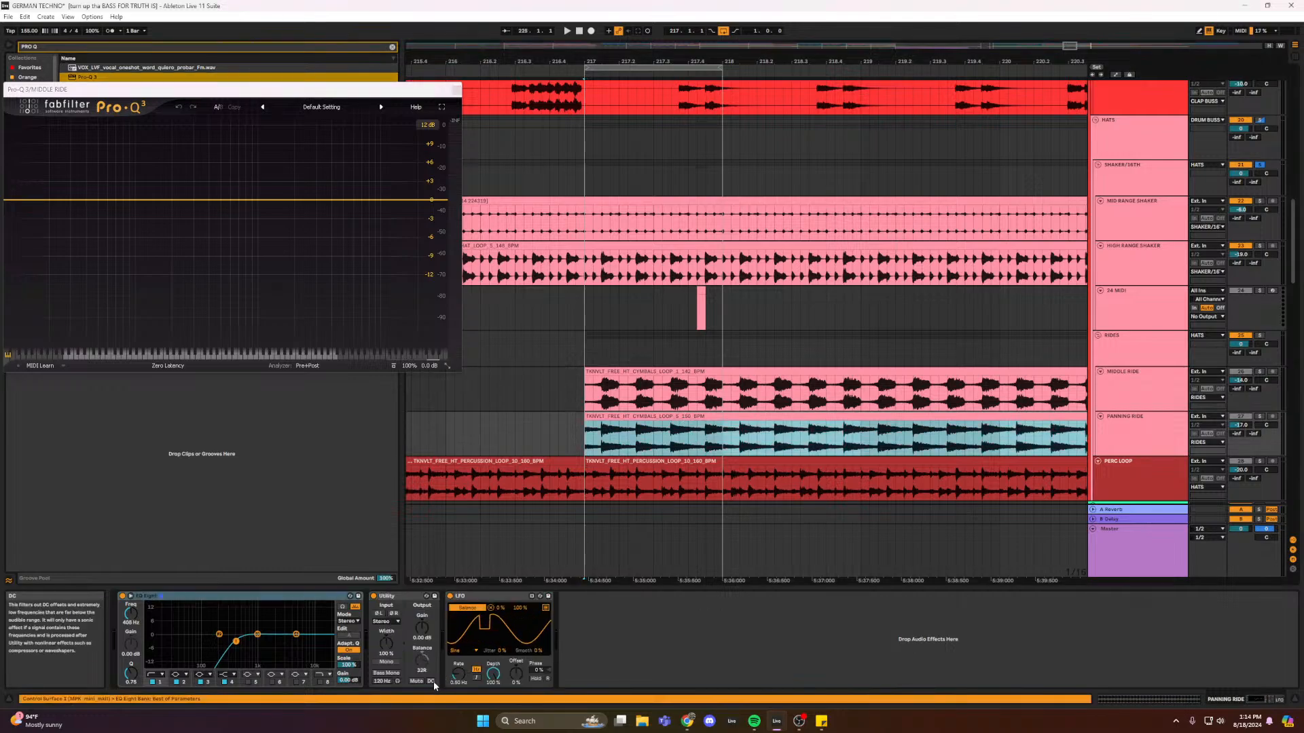
{"action": "mouse_move", "coordinate": [493, 677]}
{"action": "left_mouse_down"}
{"action": "mouse_move", "coordinate": [494, 707]}
{"action": "mouse_move", "coordinate": [491, 685]}
{"action": "left_mouse_up"}
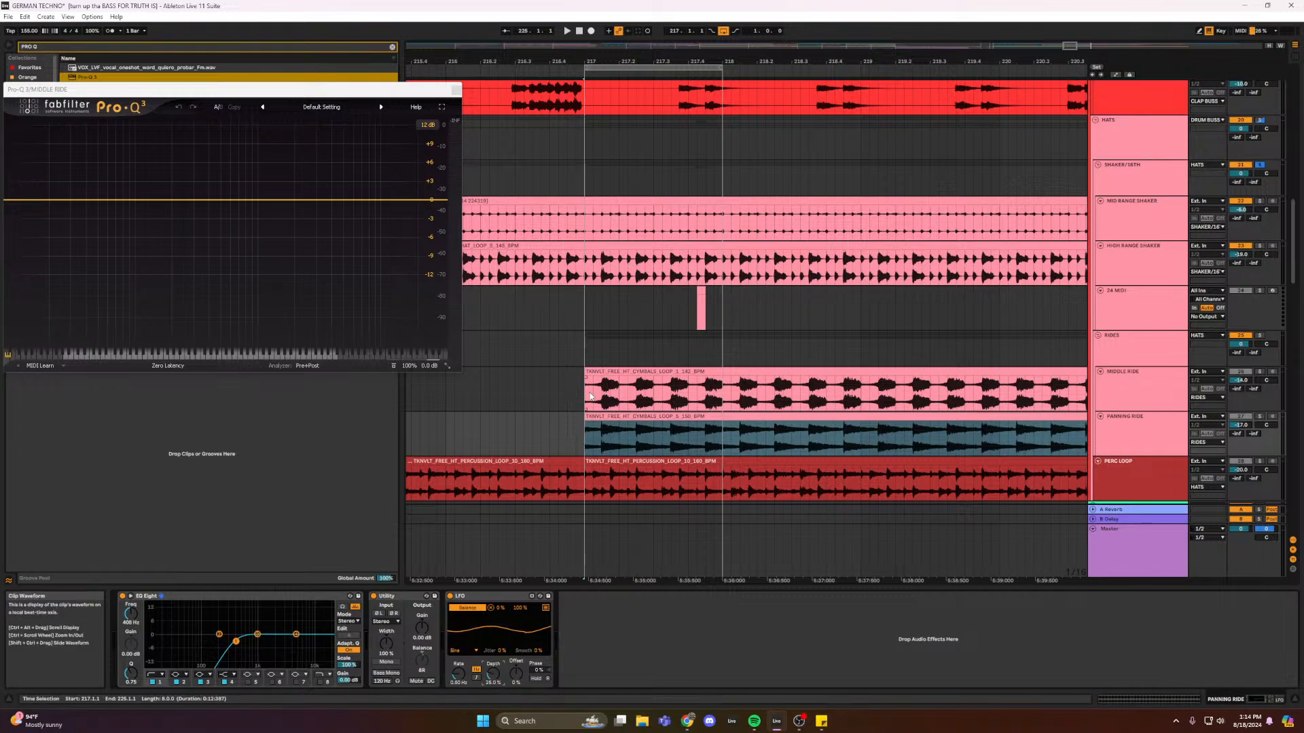
- Solo and play the MIDDLE RIDE while viewing its Pro-Q 3 spectrum, and switch the solo to the PANNING RIDE
{"action": "left_click", "coordinate": [1154, 390]}
{"action": "left_click", "coordinate": [1260, 372]}
{"action": "key", "text": "space"}
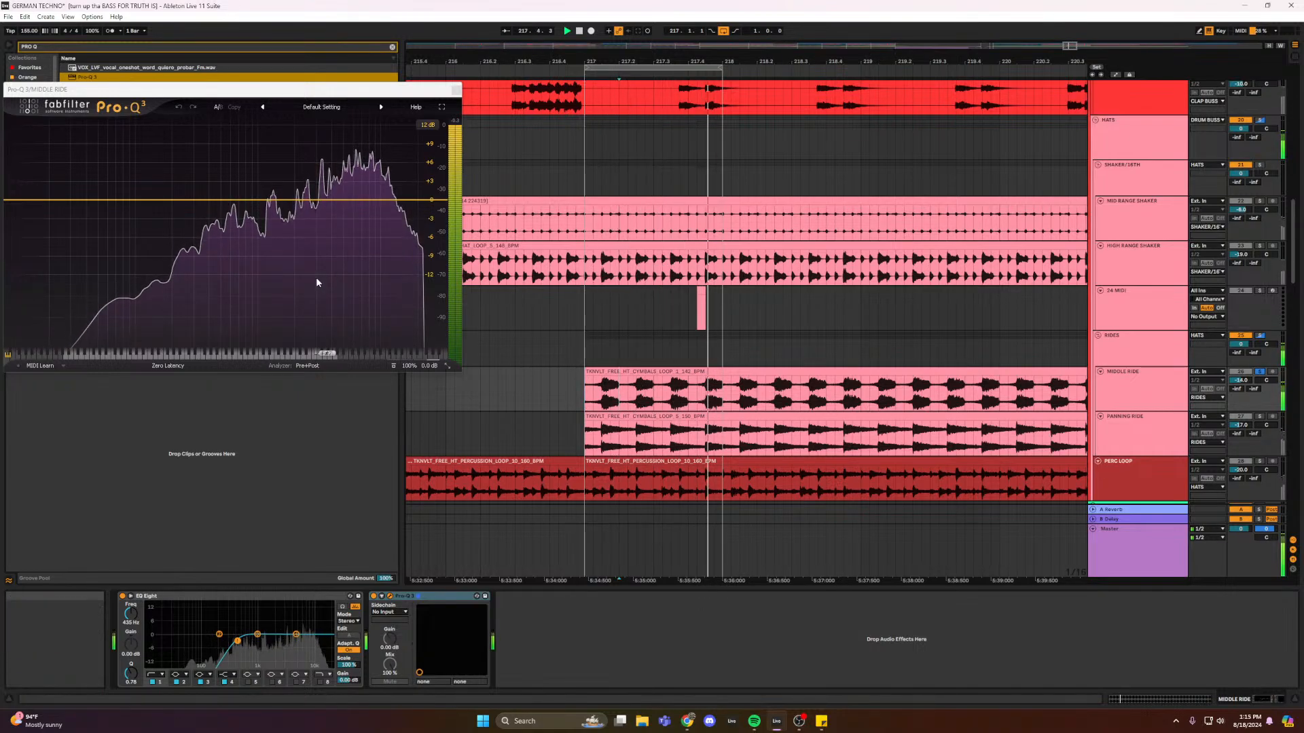
{"action": "left_click", "coordinate": [1260, 417]}
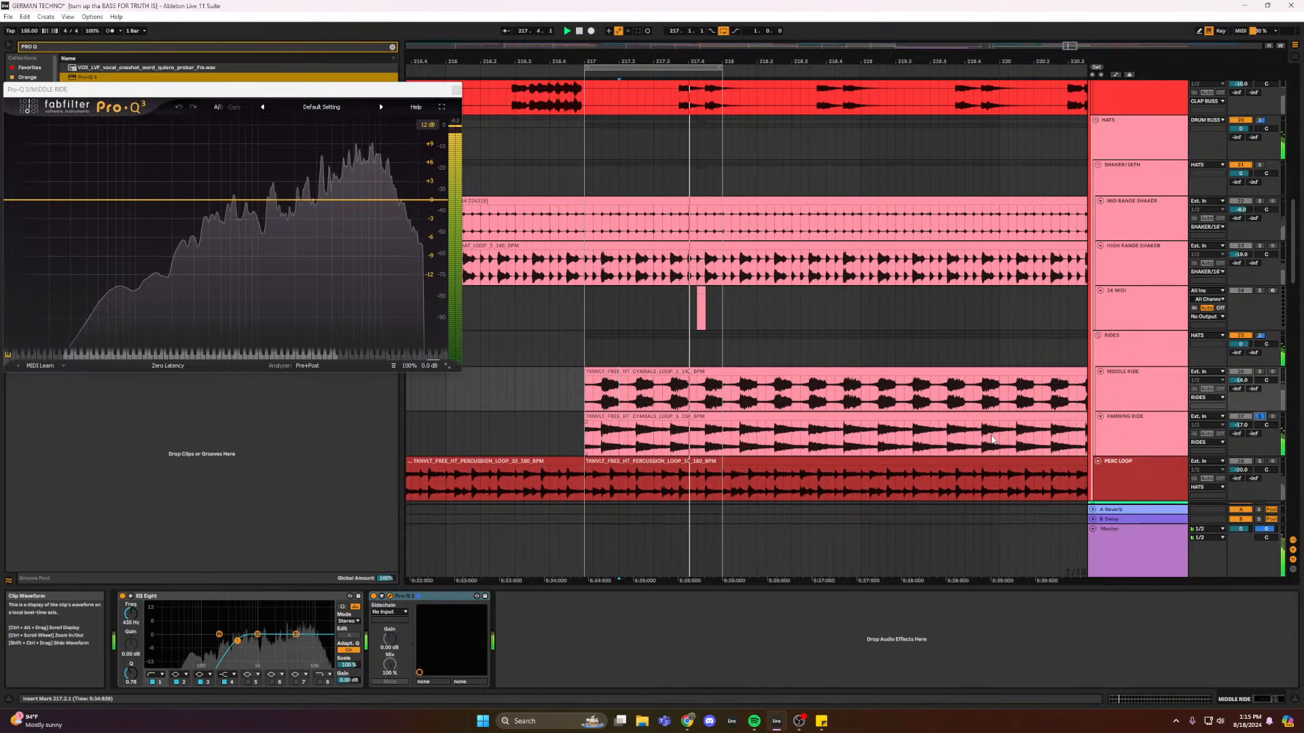
- Play both rides together from bar 217, and solo the MIDDLE RIDE and the PANNING RIDE in turn for comparison
{"action": "left_click", "coordinate": [609, 435]}
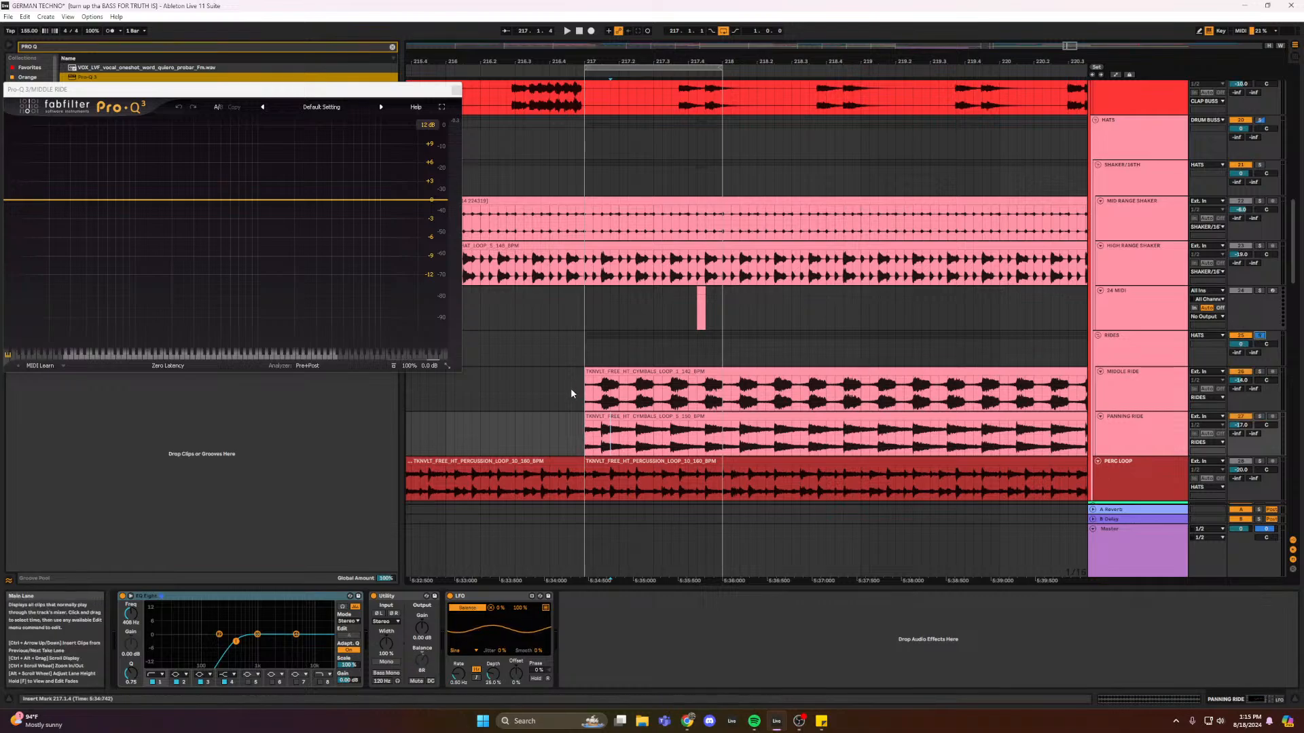
{"action": "left_click", "coordinate": [587, 395]}
{"action": "key", "text": "space"}
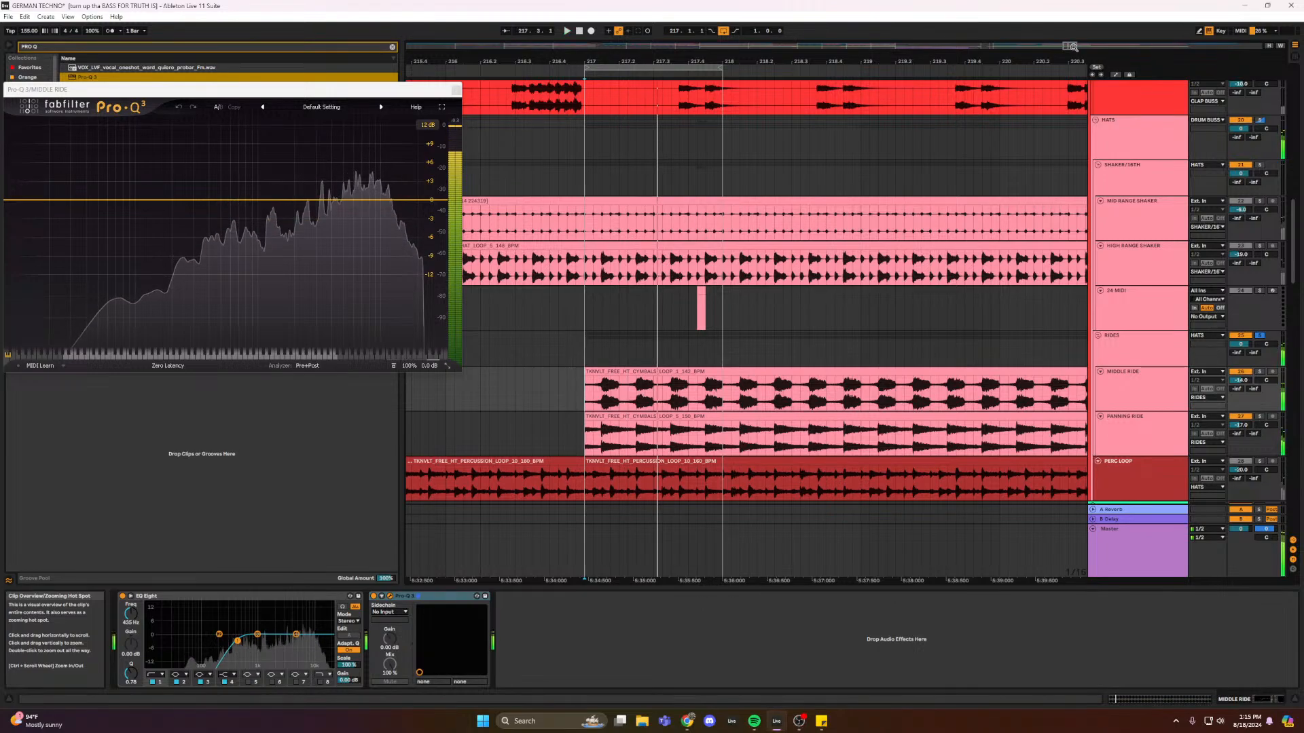
{"action": "left_click", "coordinate": [1260, 372]}
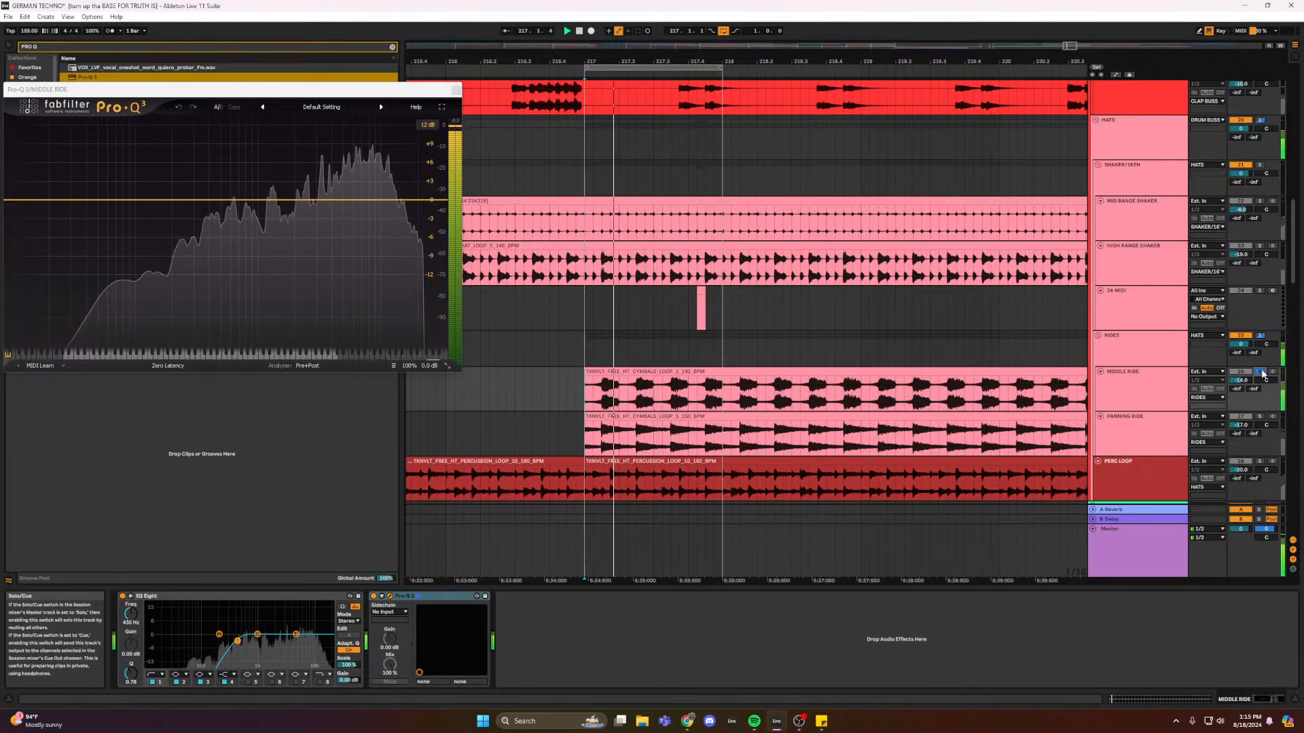
{"action": "left_click", "coordinate": [1260, 417]}
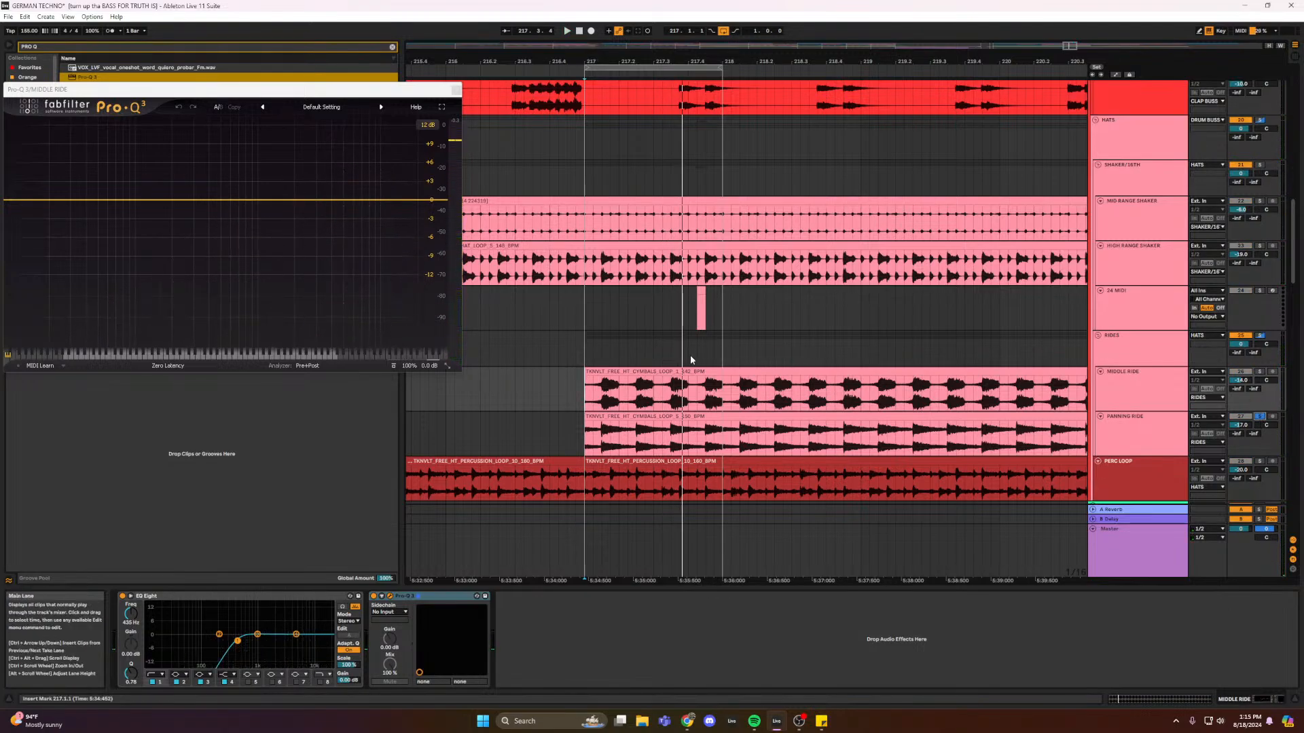
- Compare the device chains of the MIDDLE RIDE and PANNING RIDE around the start of bar 217
{"action": "left_click_drag", "start_coordinate": [835, 46], "coordinate": [836, 40]}
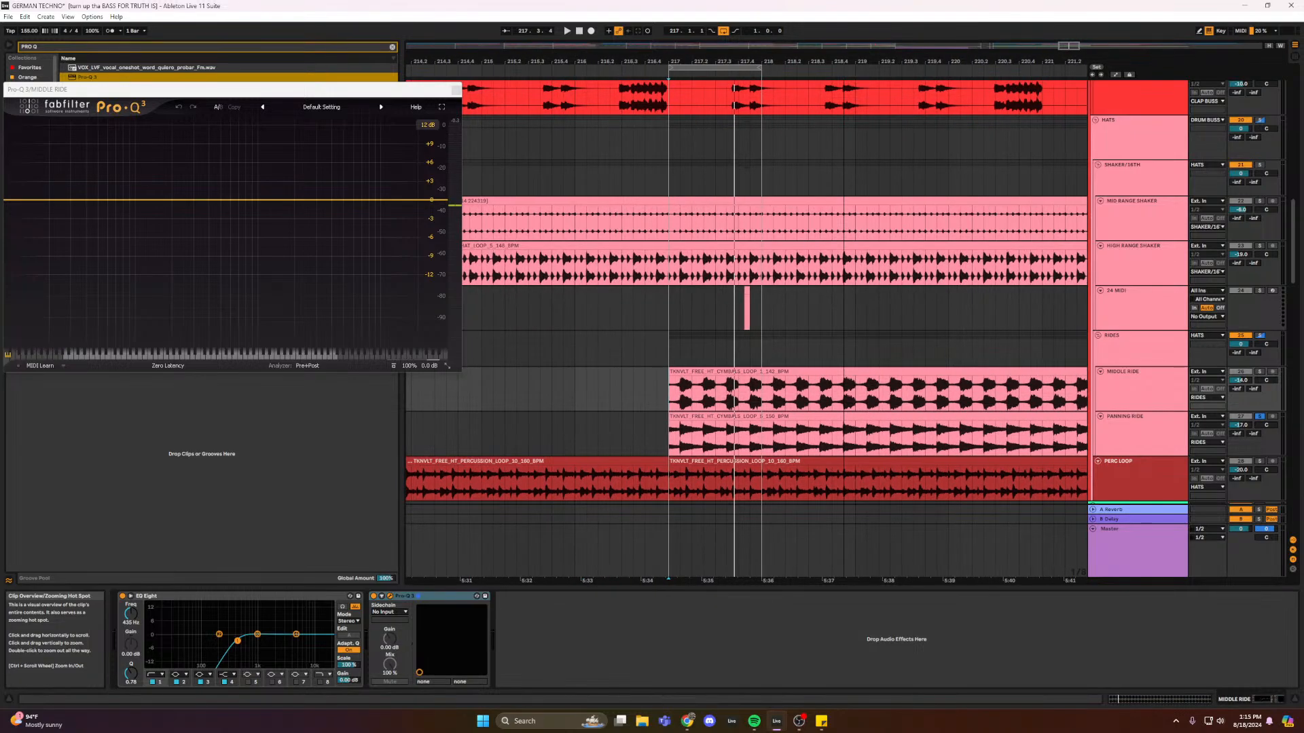
{"action": "left_click", "coordinate": [669, 406]}
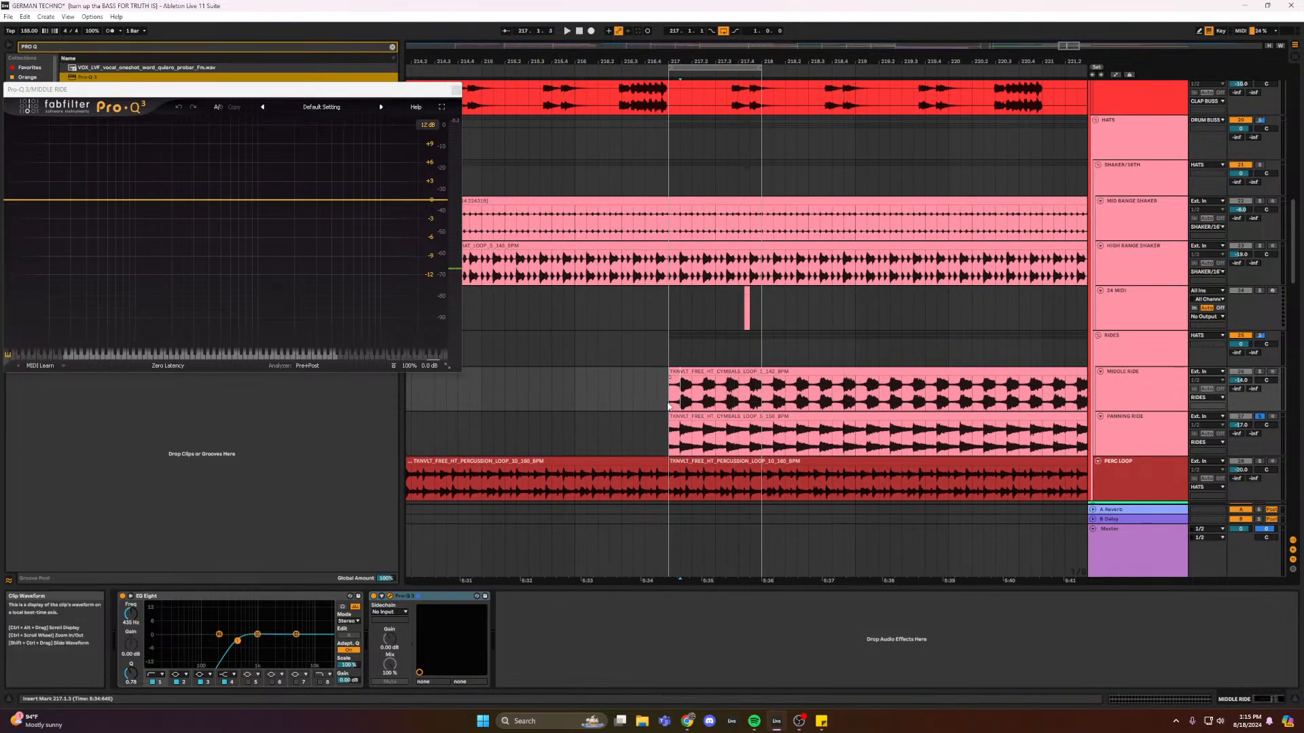
{"action": "left_click", "coordinate": [692, 434]}
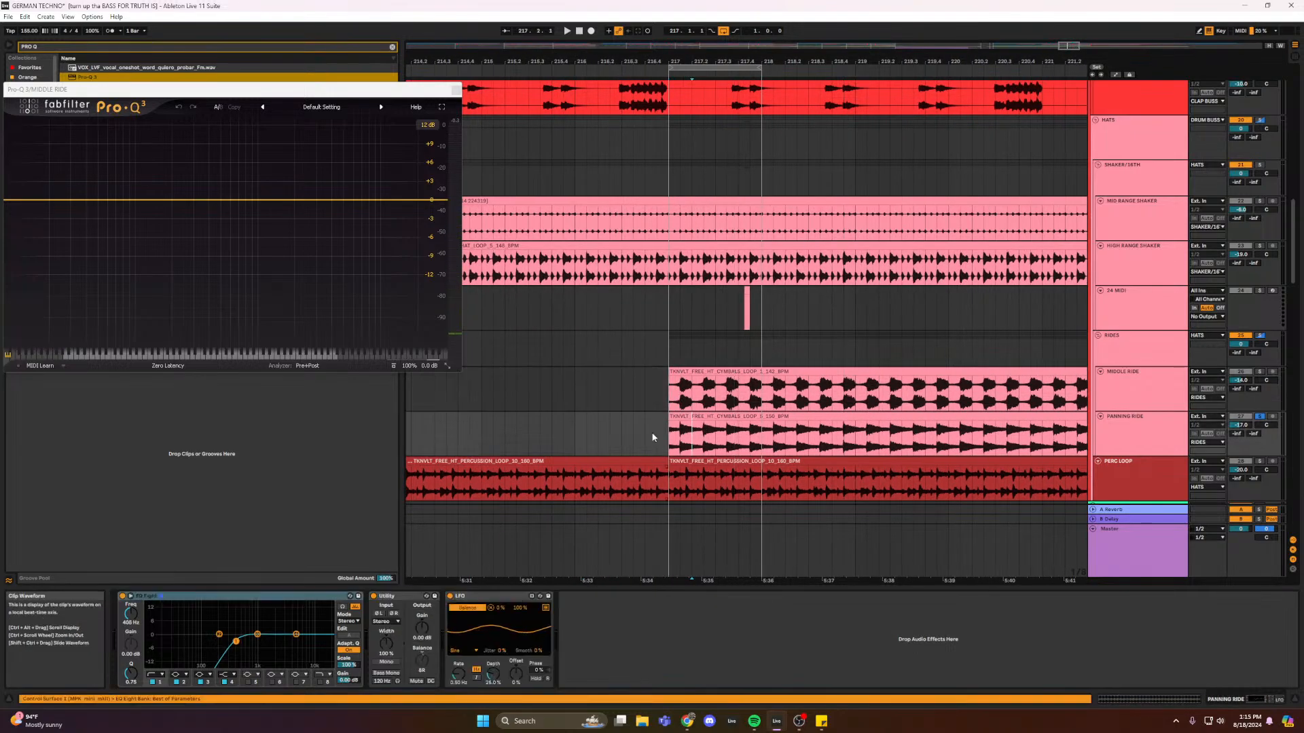
{"action": "left_click", "coordinate": [678, 397]}
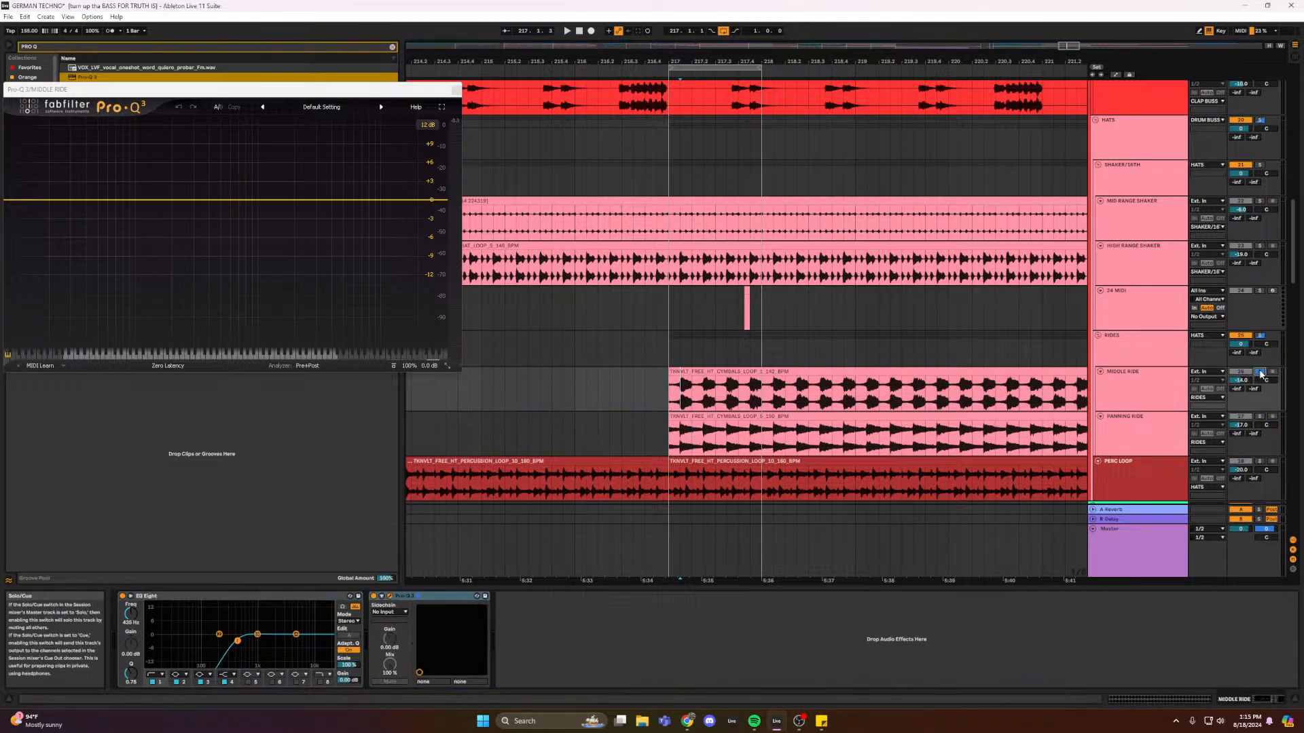
- Play the rides from bar 217, soloing the PANNING RIDE and the MIDDLE RIDE in turn
{"action": "key", "text": "space"}
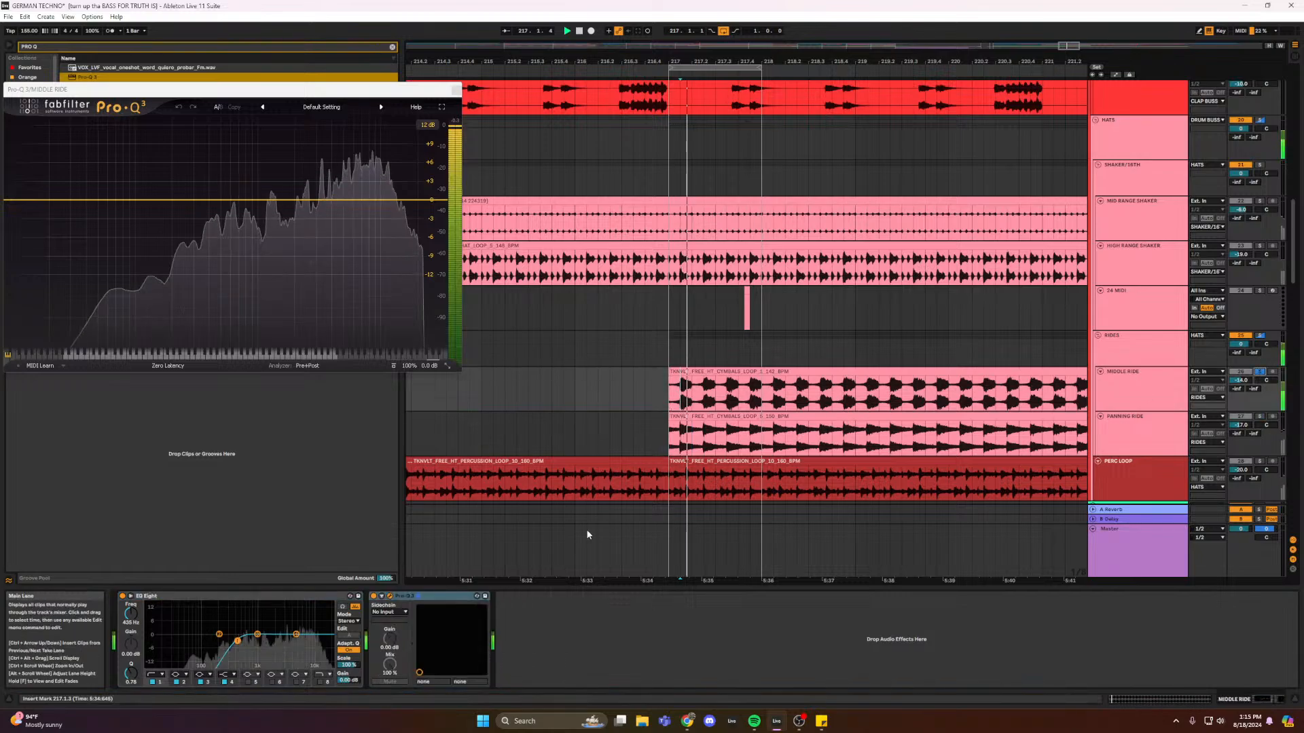
{"action": "left_click", "coordinate": [1260, 417]}
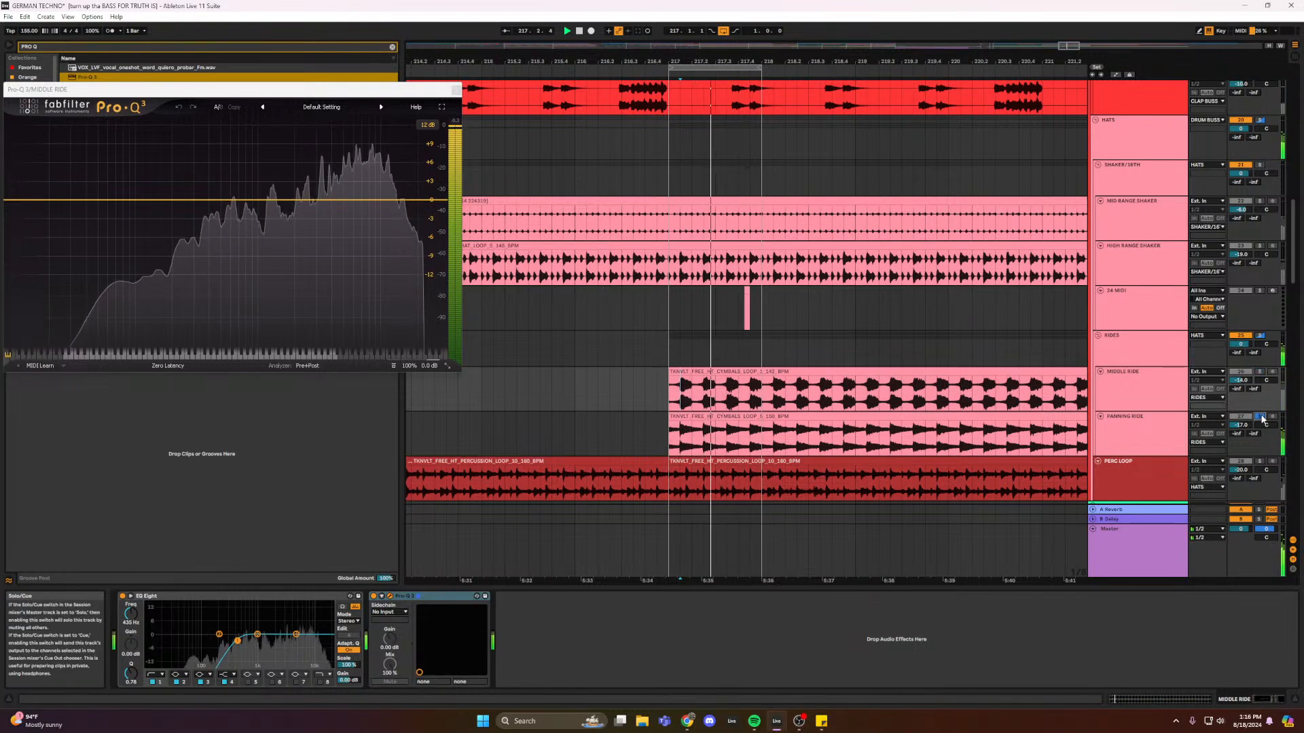
{"action": "left_click", "coordinate": [1260, 372]}
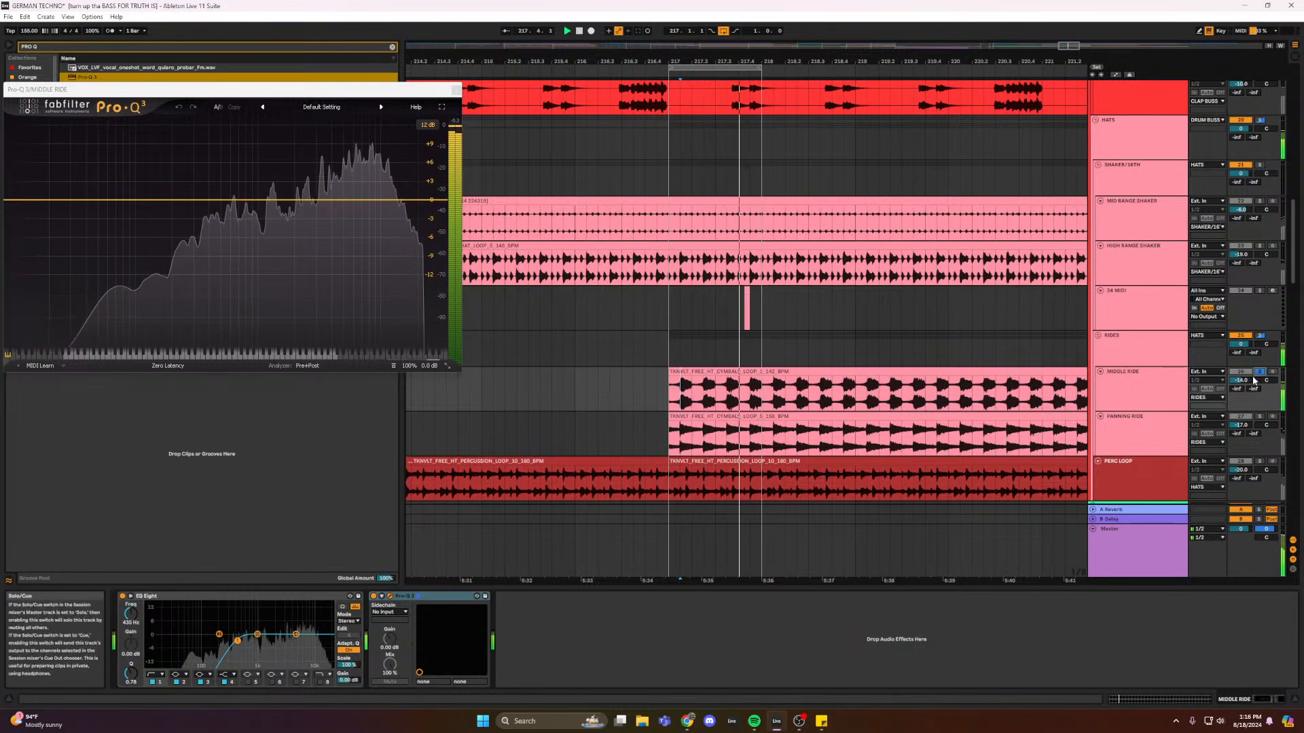
{"action": "key", "text": "space"}
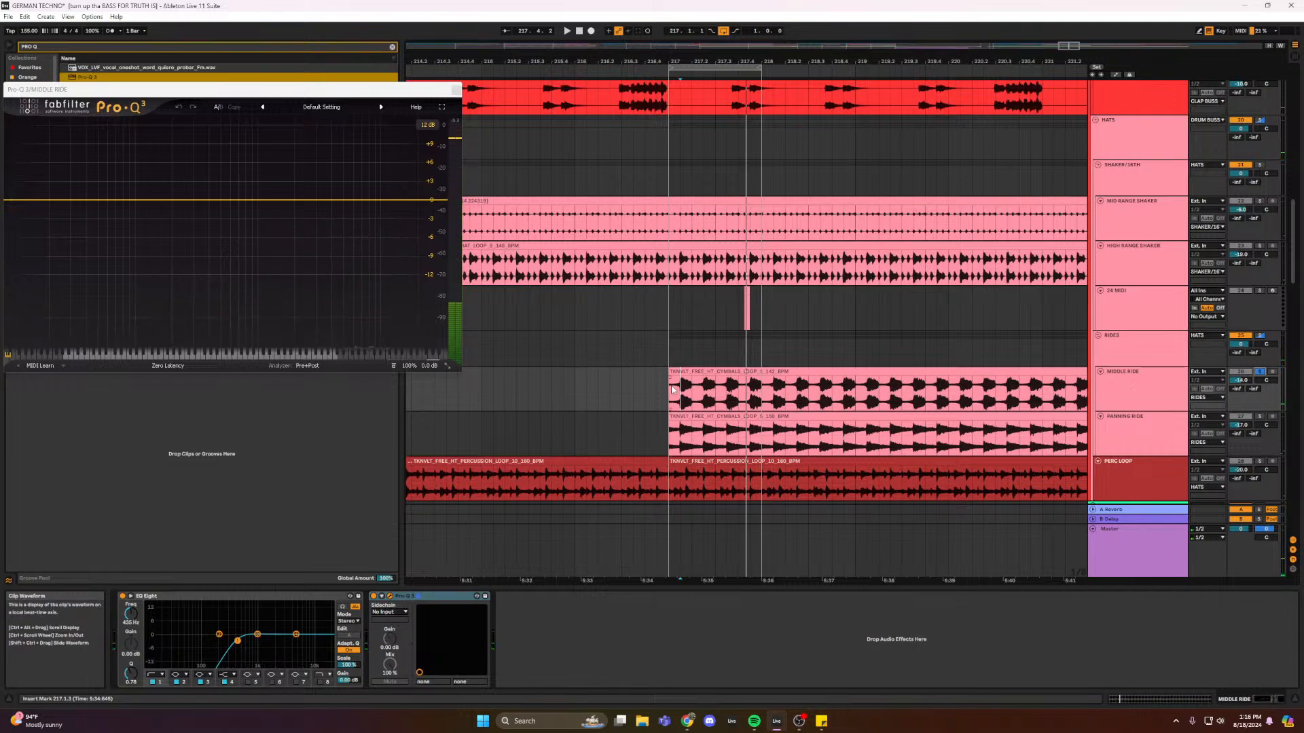
- Review the devices on the MIDDLE RIDE and PANNING RIDE, including the LFO depth on the PANNING RIDE
{"action": "left_click", "coordinate": [682, 440]}
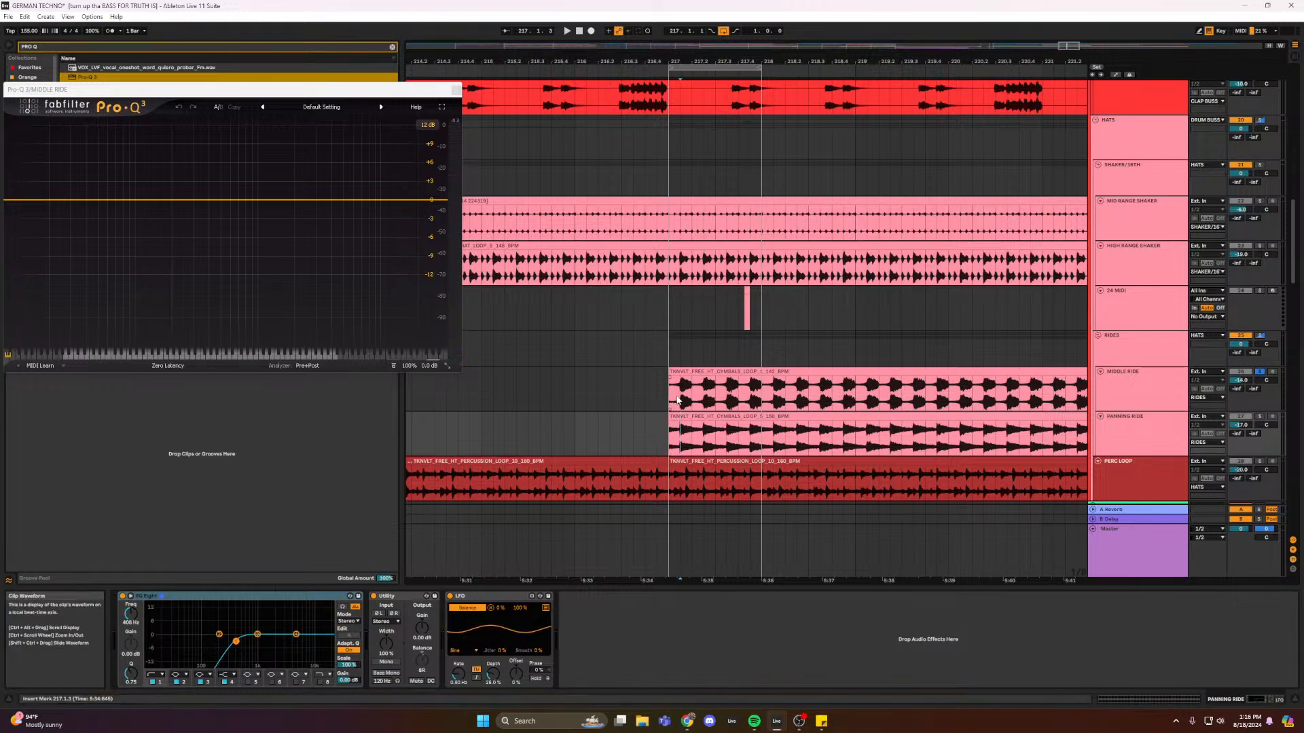
{"action": "left_click", "coordinate": [677, 399]}
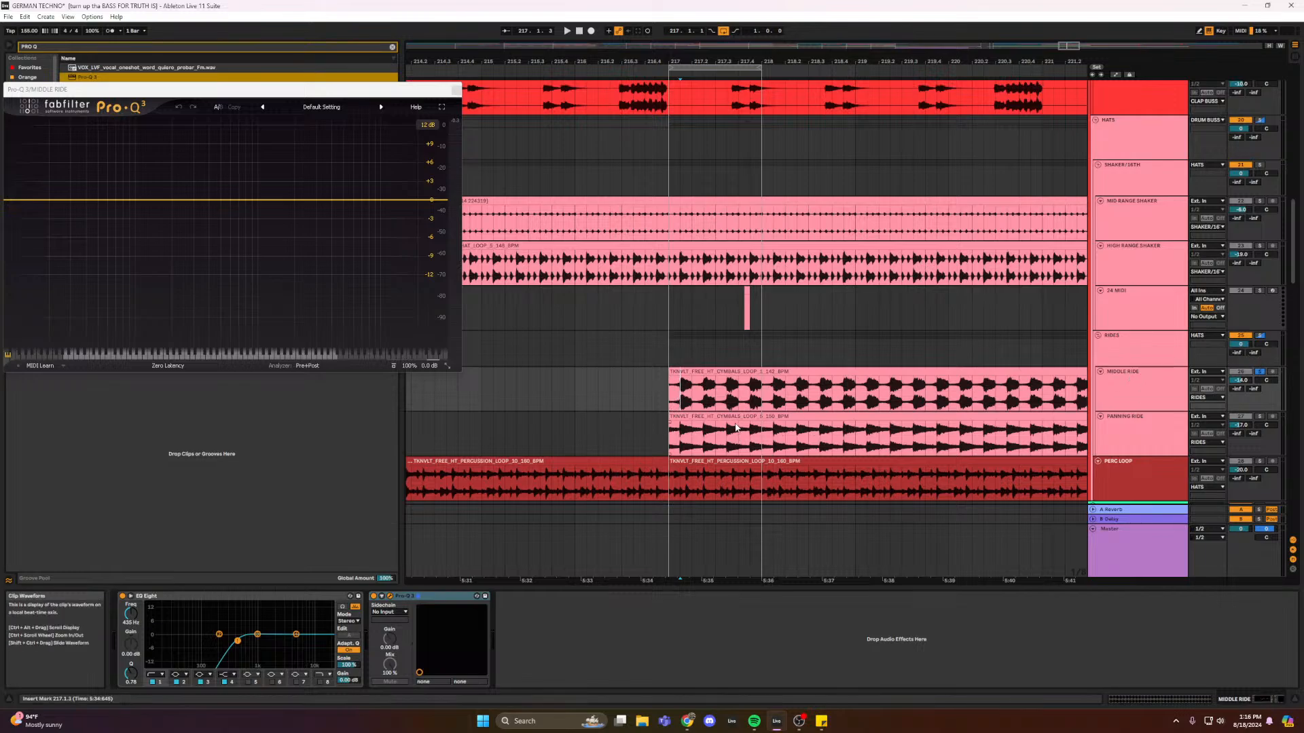
{"action": "left_click", "coordinate": [736, 428]}
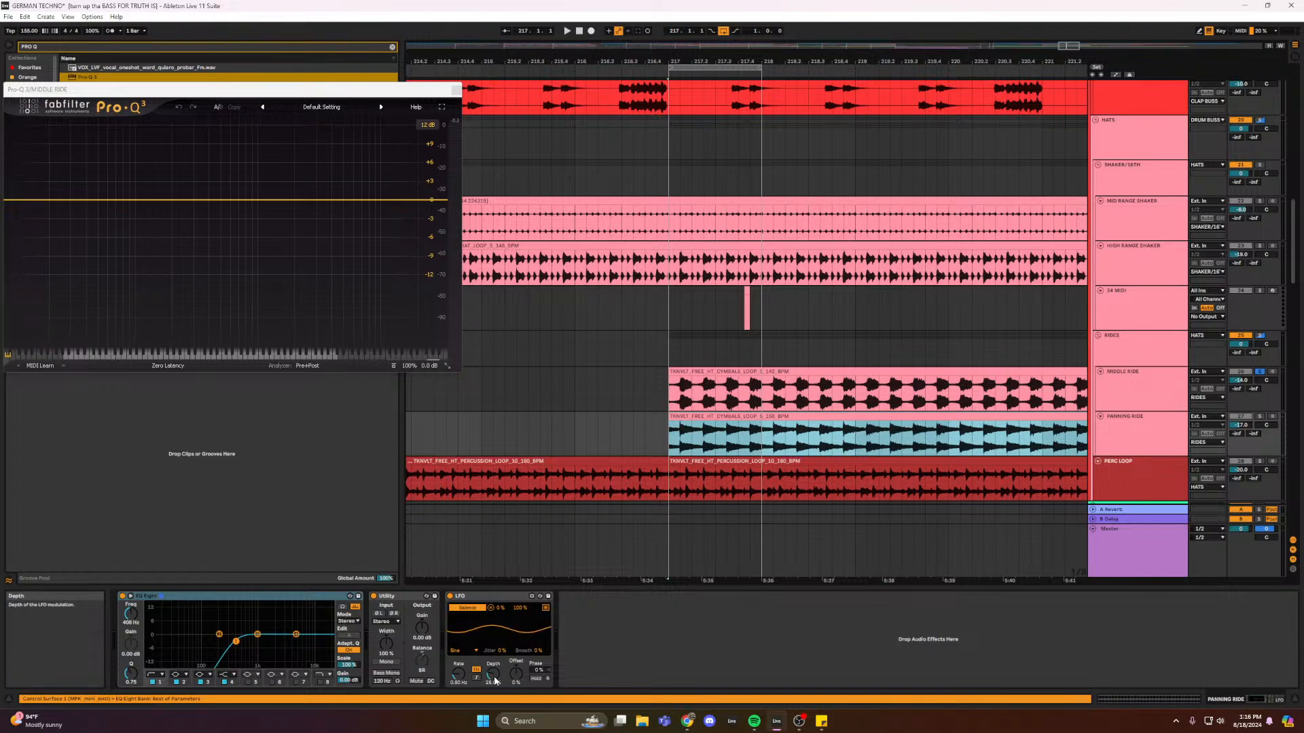
{"action": "left_click_drag", "start_coordinate": [493, 674], "coordinate": [514, 660]}
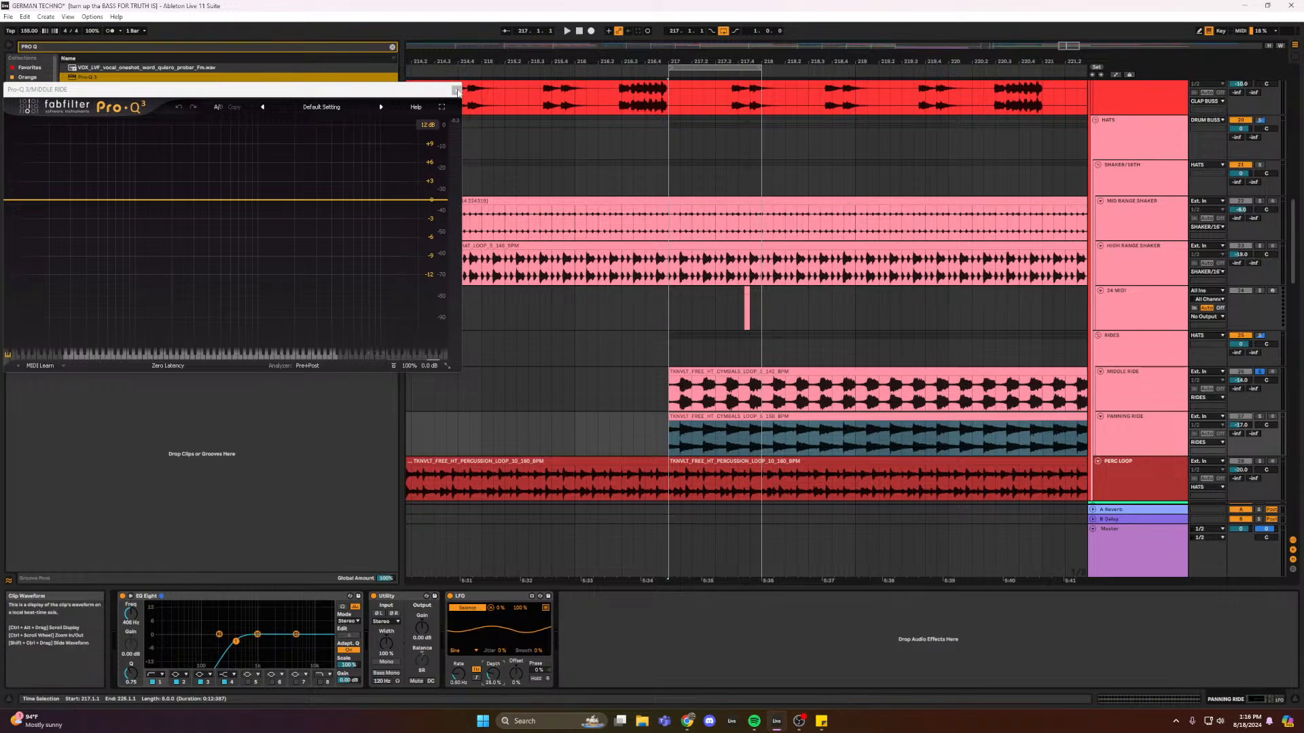
- Add Pro-Q 3 after the LFO on the PANNING RIDE and reposition its plugin window
{"action": "right_click", "coordinate": [607, 613]}
{"action": "left_click", "coordinate": [614, 614]}
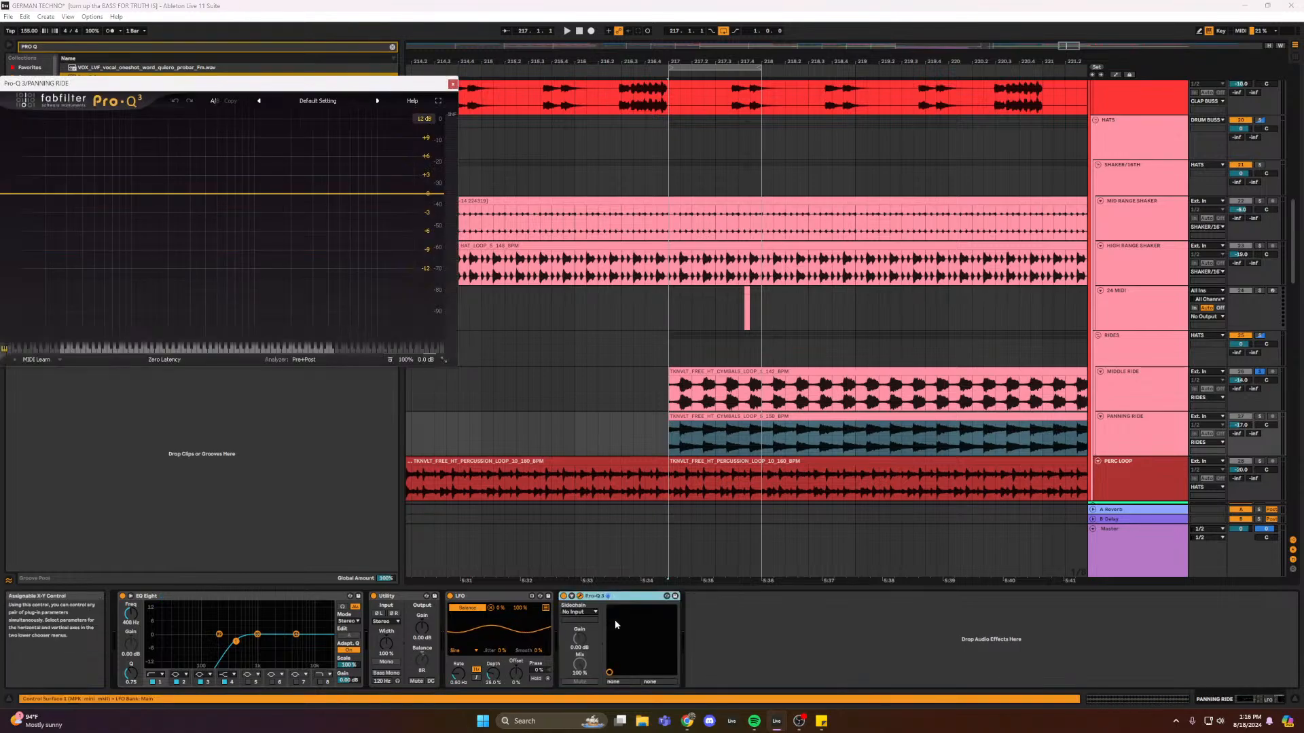
{"action": "left_click_drag", "start_coordinate": [383, 88], "coordinate": [635, 108]}
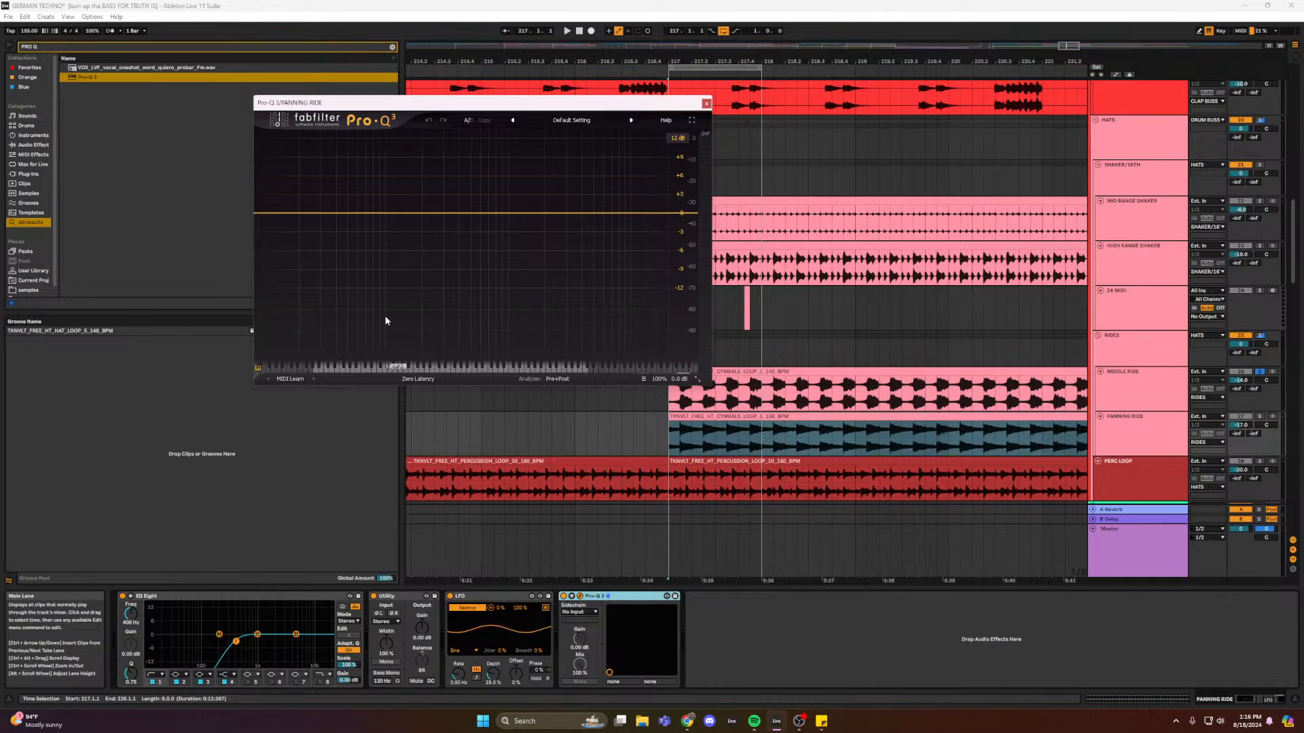
- Create a bell band at about 754 Hz in the PANNING RIDE's Pro-Q 3 and set its stereo placement to Mid
{"action": "left_click", "coordinate": [492, 213]}
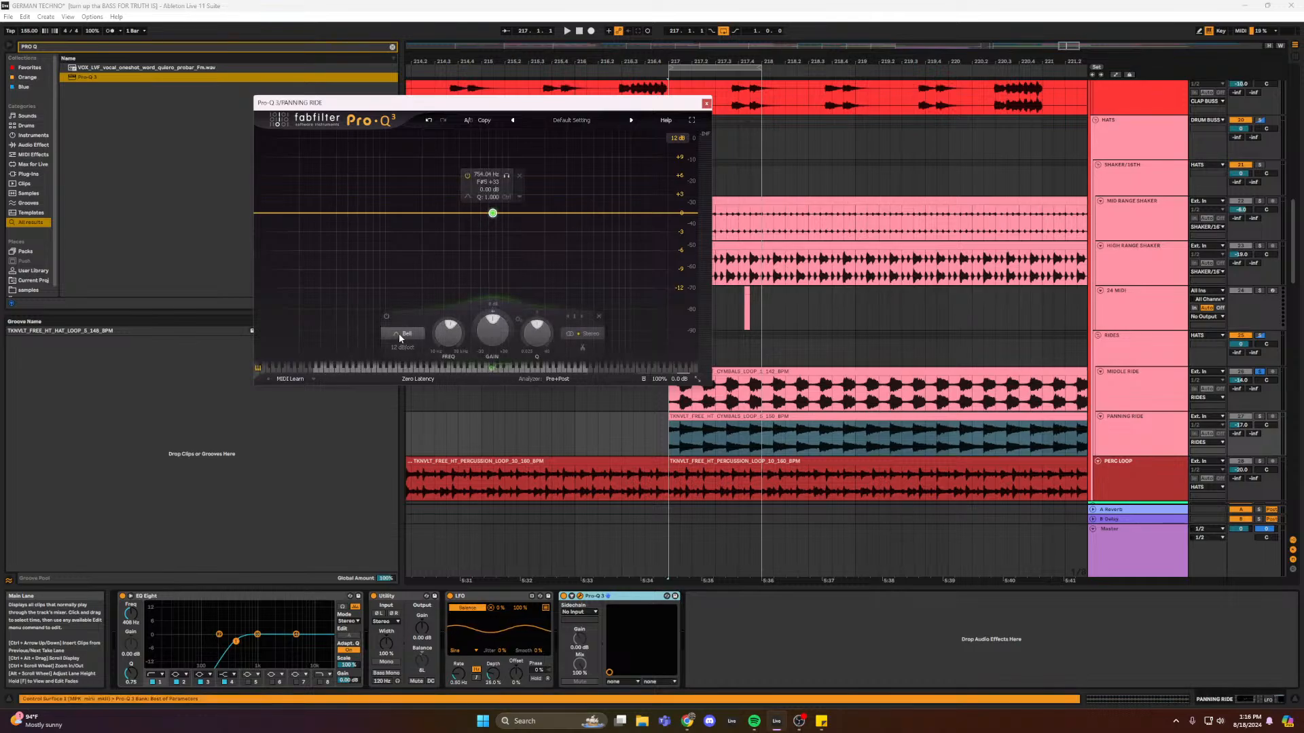
{"action": "left_click", "coordinate": [519, 197]}
{"action": "mouse_move", "coordinate": [586, 270]}
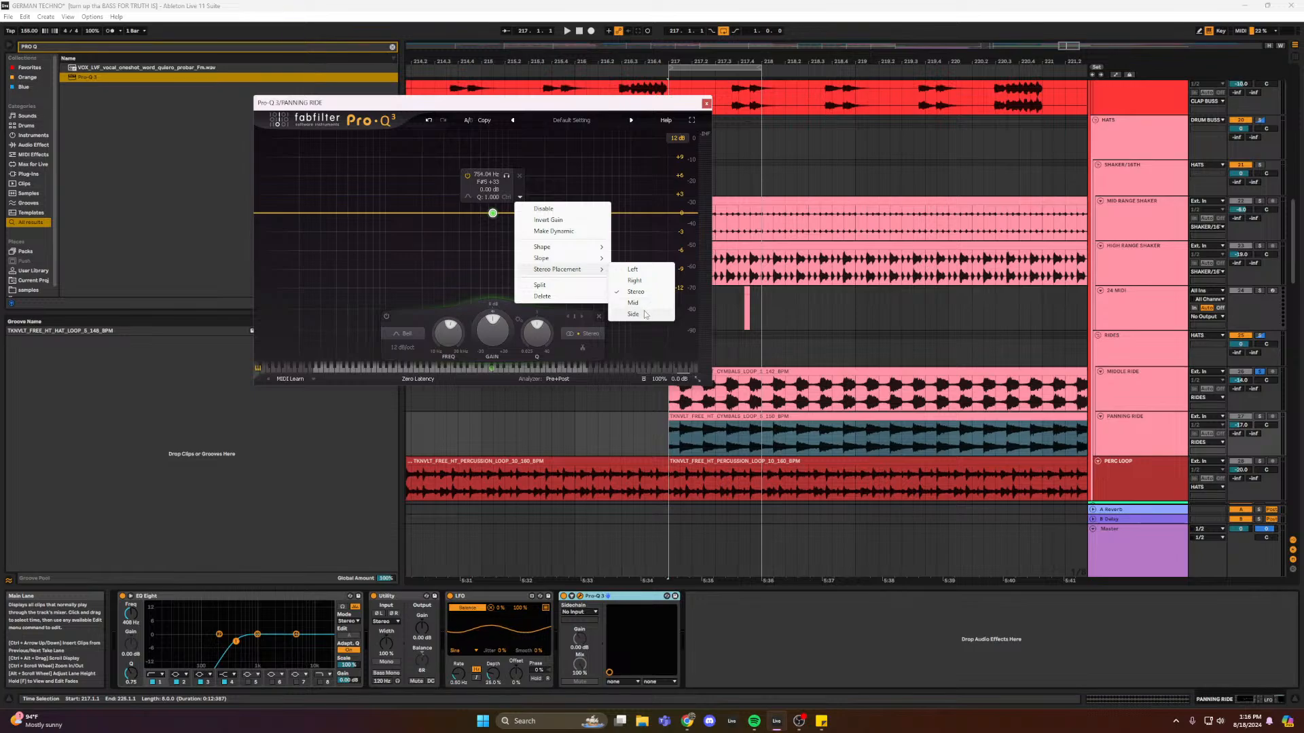
{"action": "left_click", "coordinate": [634, 303]}
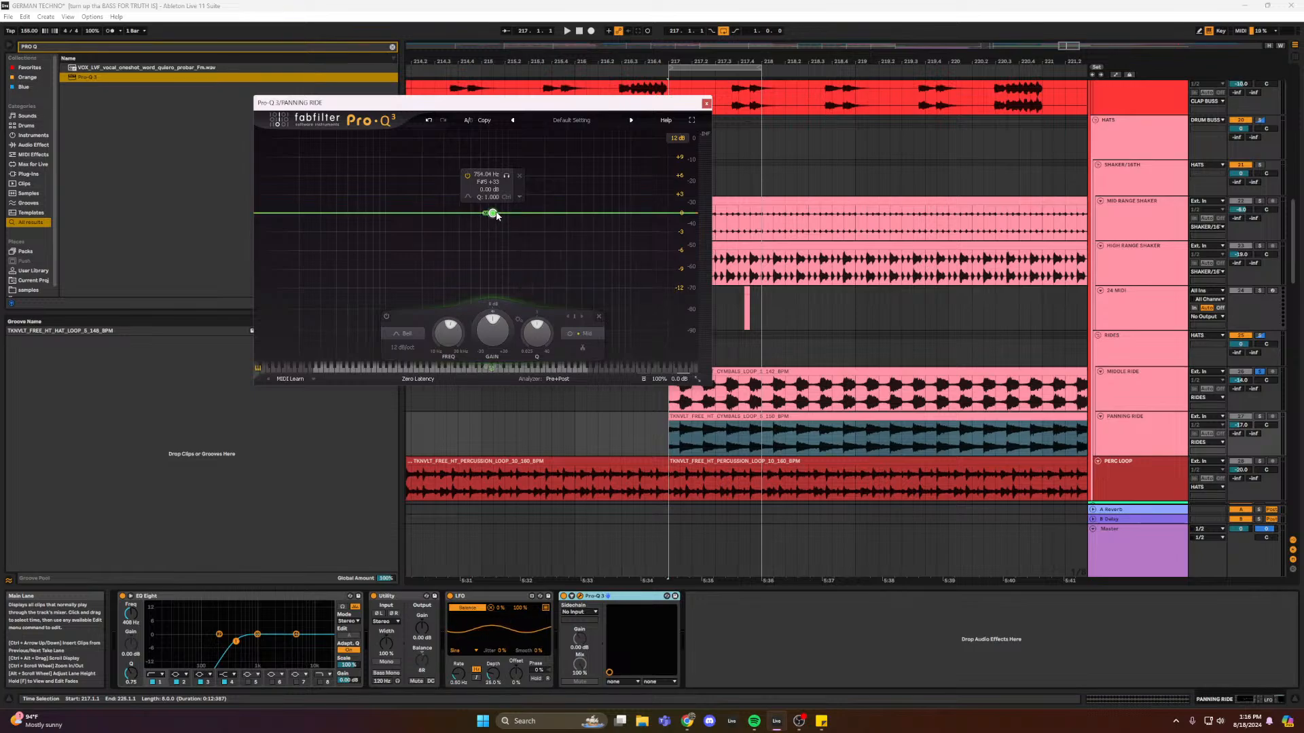
- Turn the mid band into a dynamic cut of about 4.11 dB at about 8.2 kHz
{"action": "left_click_drag", "start_coordinate": [495, 216], "coordinate": [624, 216]}
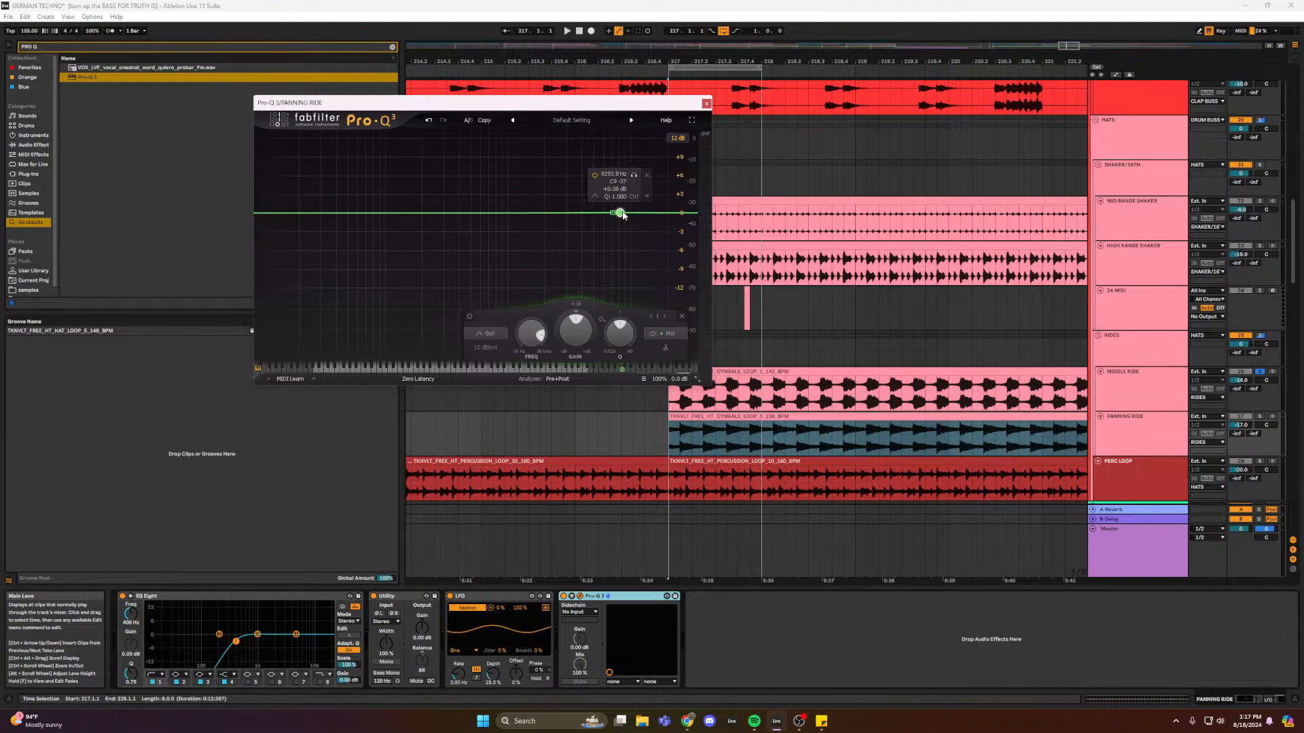
{"action": "left_click_drag", "start_coordinate": [577, 331], "coordinate": [580, 367]}
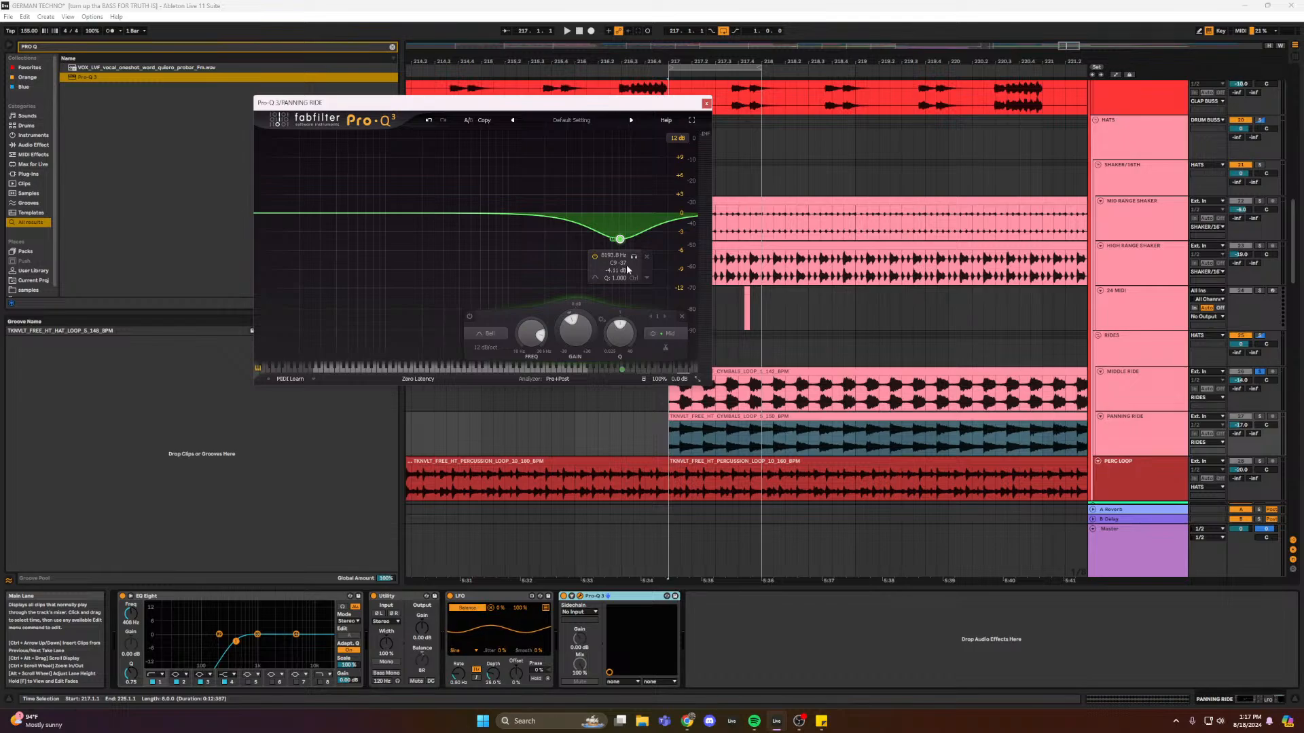
{"action": "left_click", "coordinate": [646, 279]}
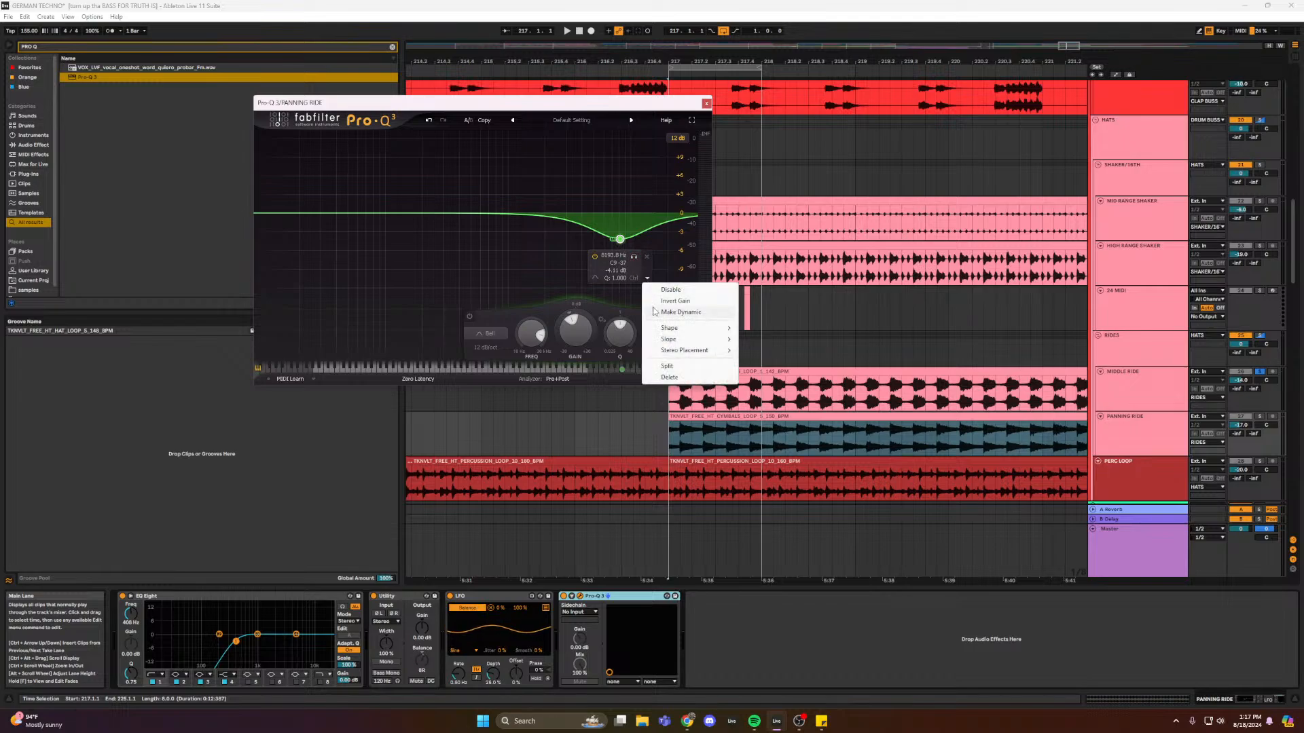
{"action": "left_click", "coordinate": [679, 312]}
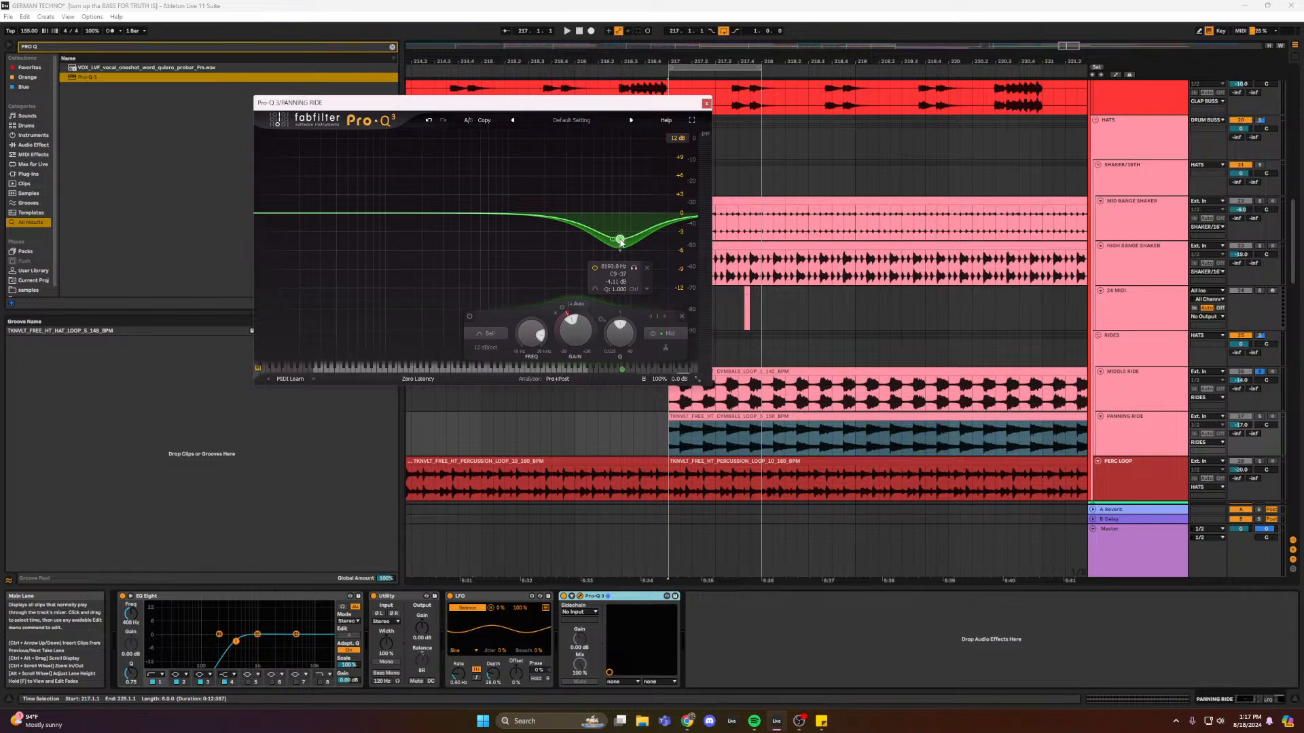
- Try other gain and dynamic range settings on the mid band, undo them, and close the Pro-Q 3 window
{"action": "mouse_move", "coordinate": [621, 243]}
{"action": "left_mouse_down"}
{"action": "mouse_move", "coordinate": [624, 219]}
{"action": "mouse_move", "coordinate": [620, 250]}
{"action": "left_mouse_up"}
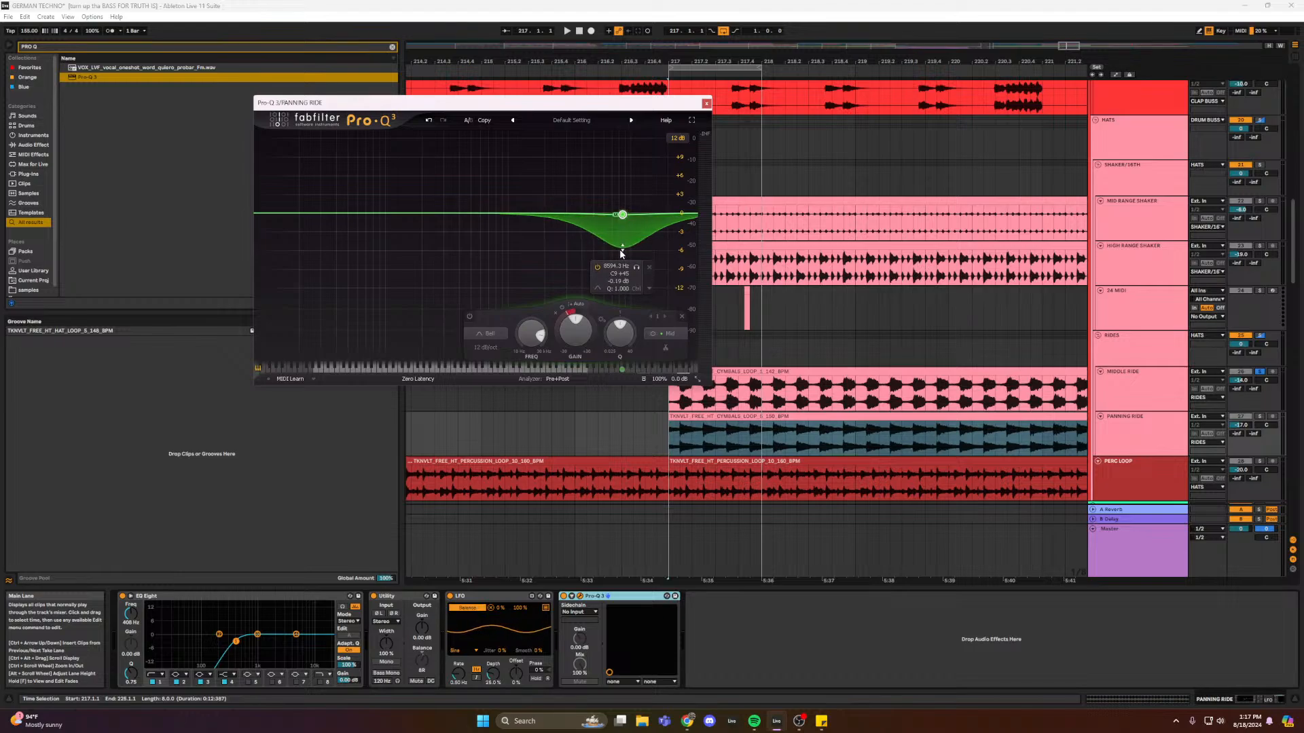
{"action": "double_click", "coordinate": [620, 252]}
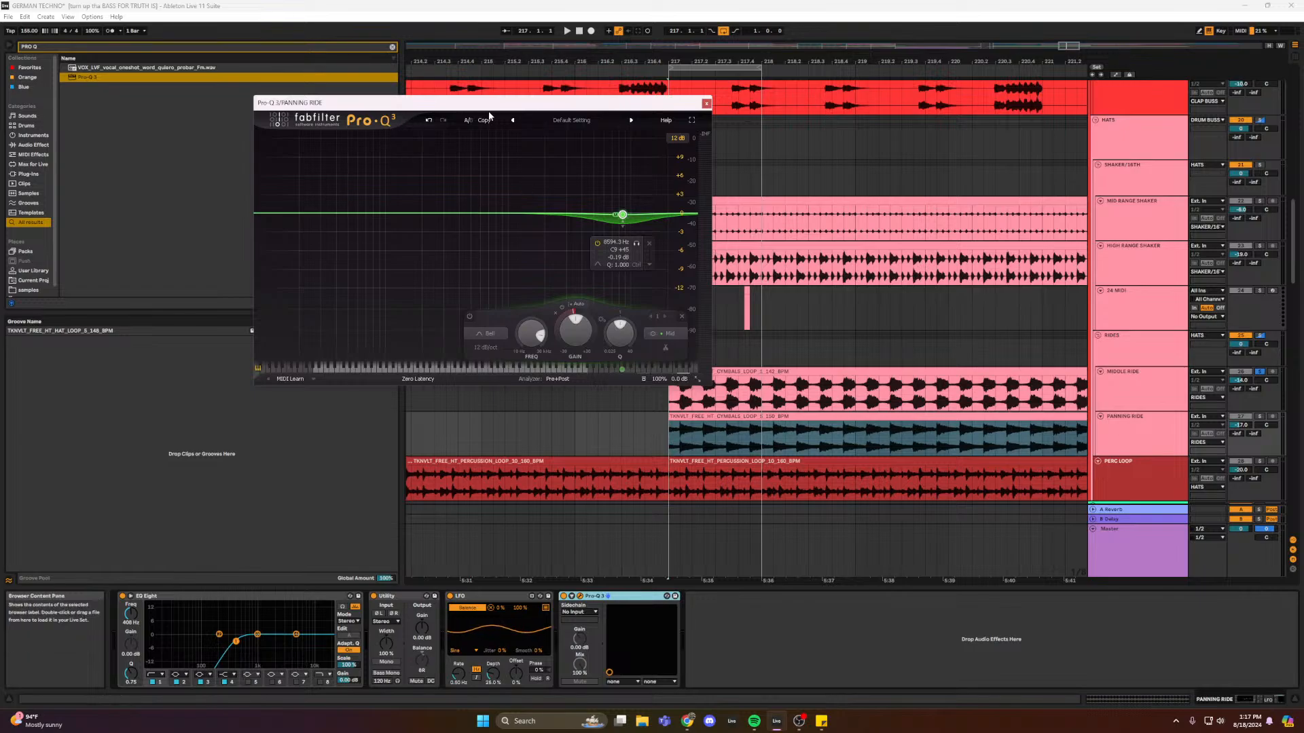
{"action": "left_click", "coordinate": [430, 120]}
{"action": "left_click", "coordinate": [430, 120]}
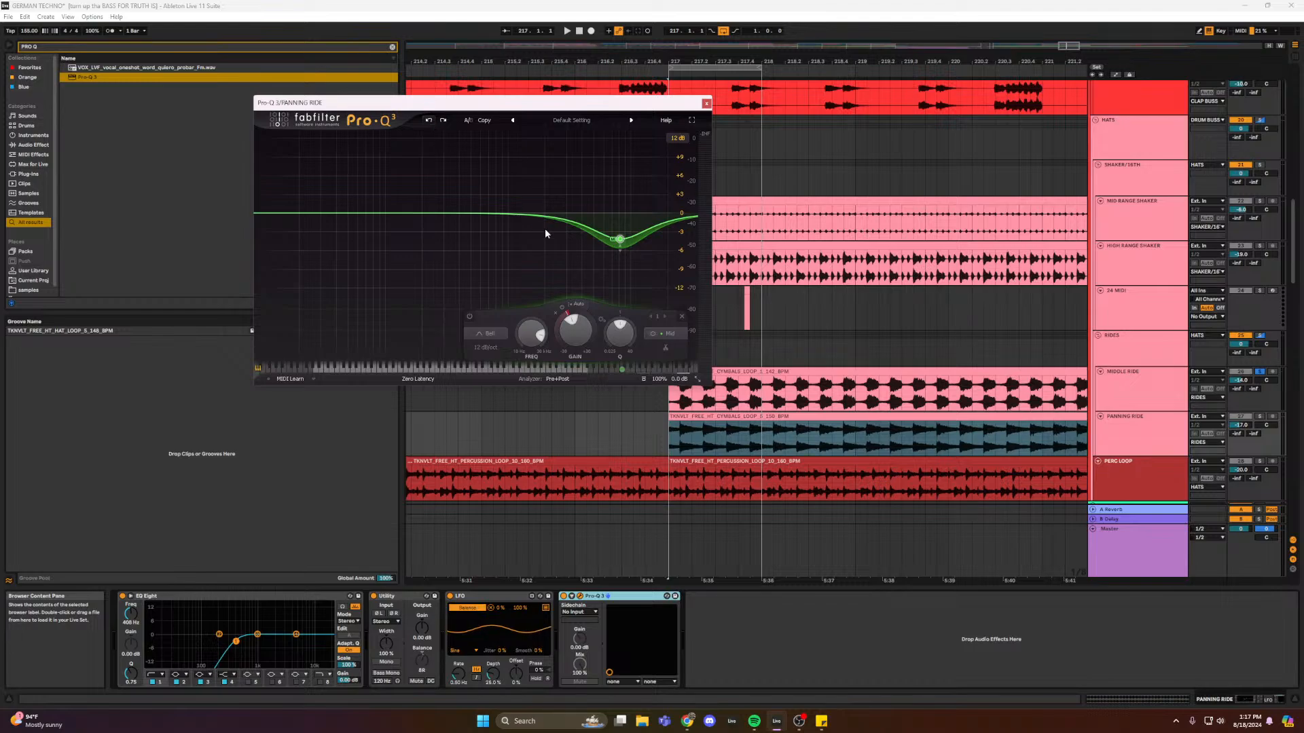
{"action": "mouse_move", "coordinate": [614, 244]}
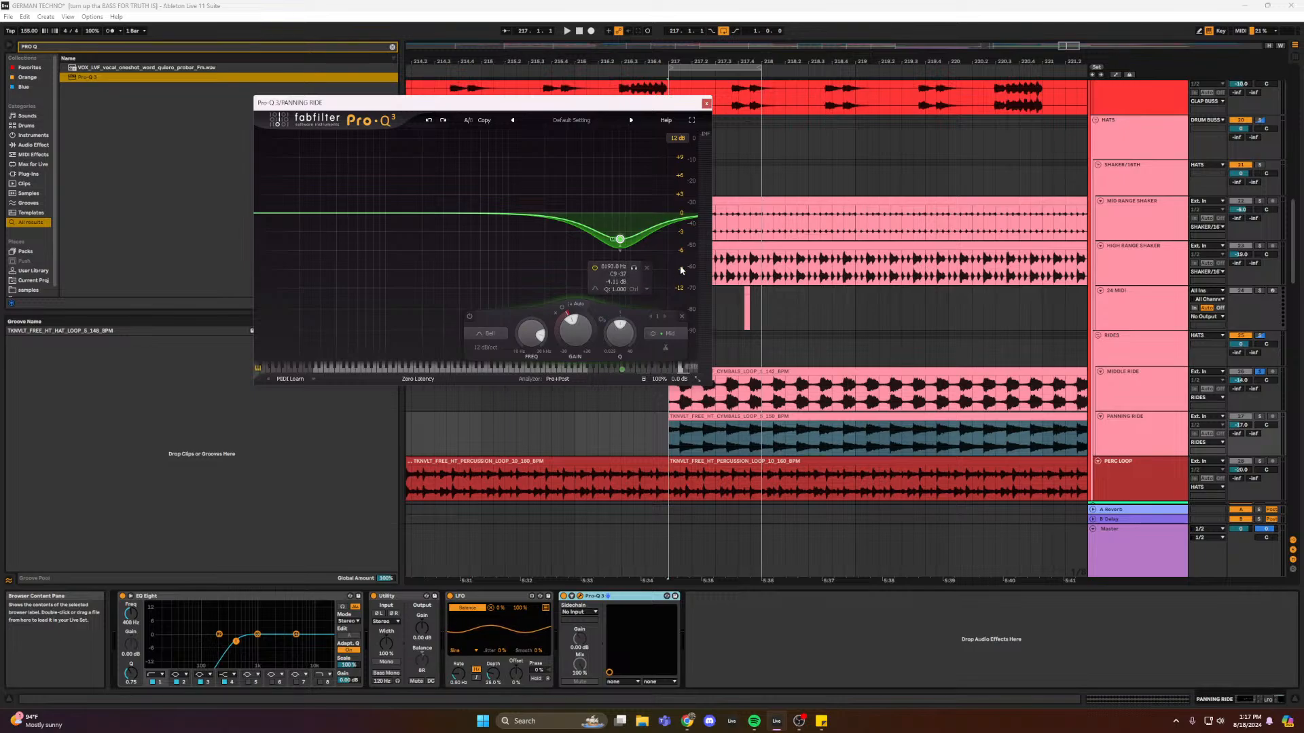
{"action": "left_click", "coordinate": [706, 104]}
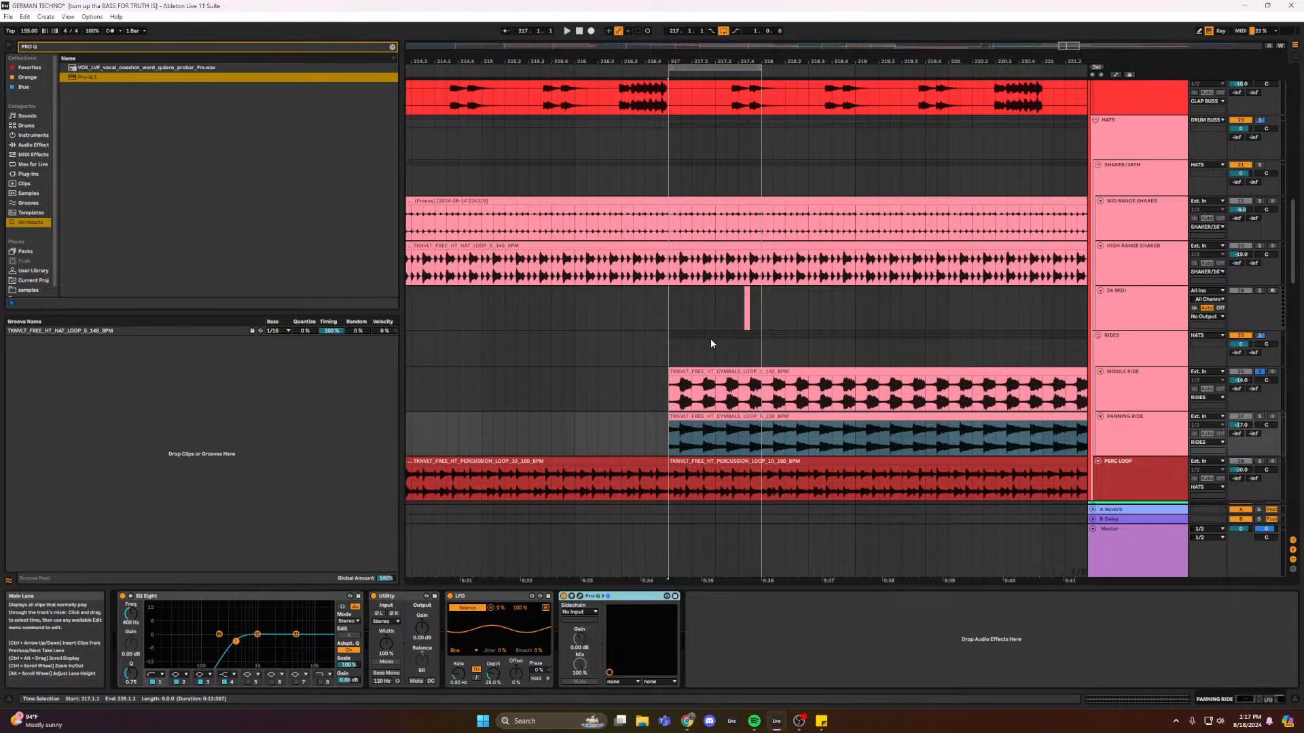
- Open the MIDDLE RIDE's Pro-Q 3 and play the track from bar 217 to examine its spectrum peaks
{"action": "scroll", "coordinate": [710, 343], "scroll_direction": "down", "scroll_amount": 1}
{"action": "left_click", "coordinate": [597, 370]}
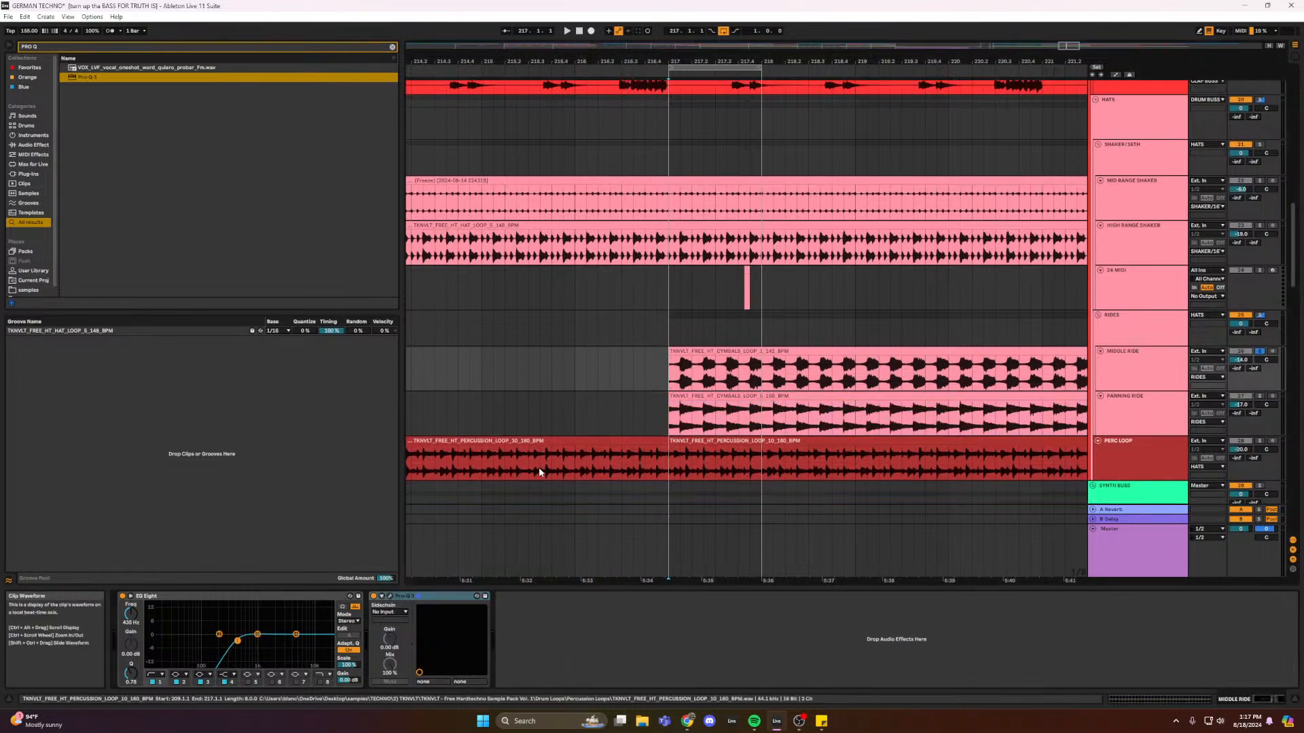
{"action": "left_click", "coordinate": [476, 595]}
{"action": "key", "text": "space"}
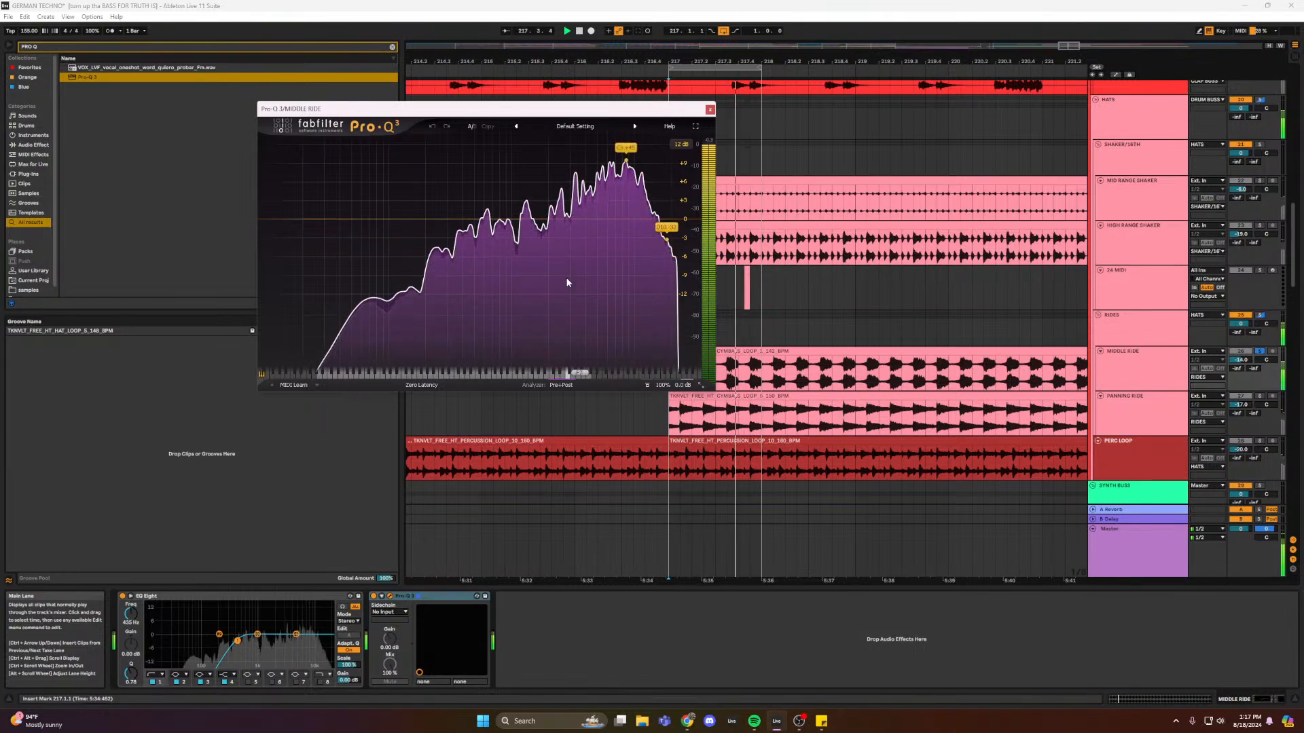
{"action": "key", "text": "space"}
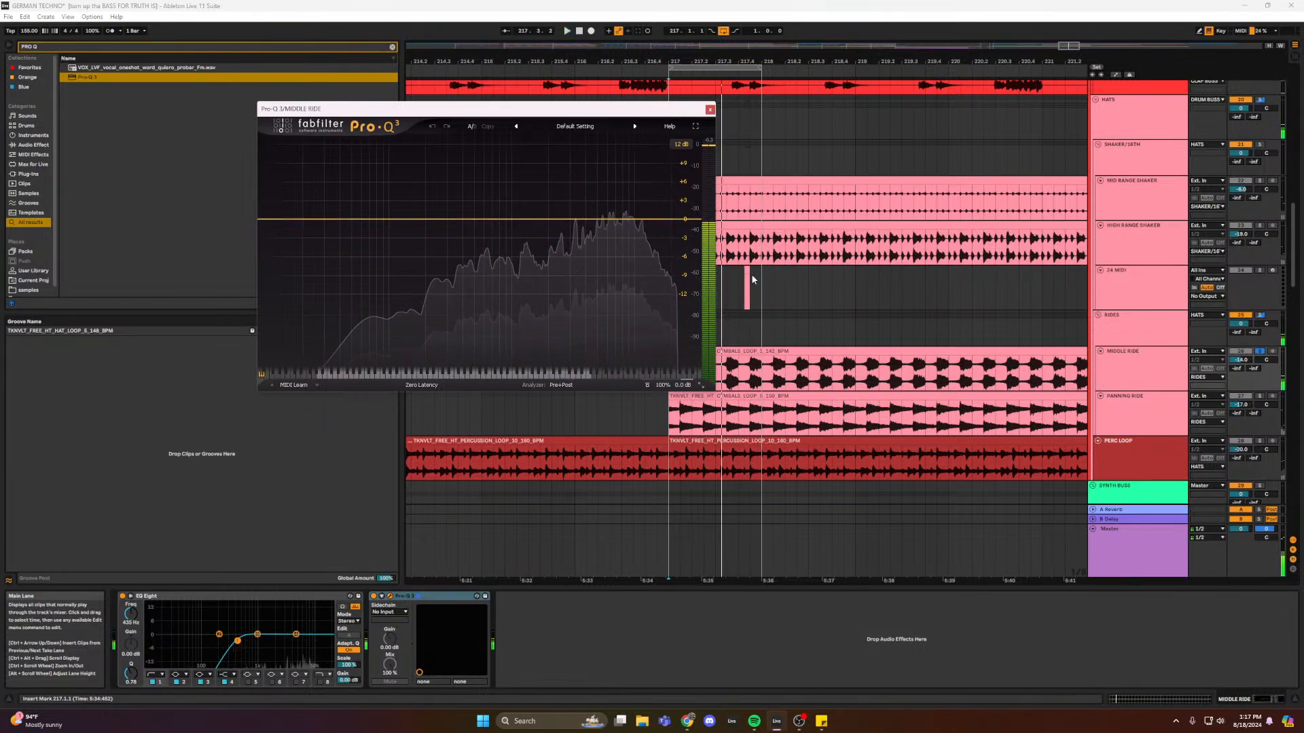
- Open the short clip on the 24-MIDI track in the note editor and view the F minor scale notes around F2
{"action": "left_click", "coordinate": [751, 278]}
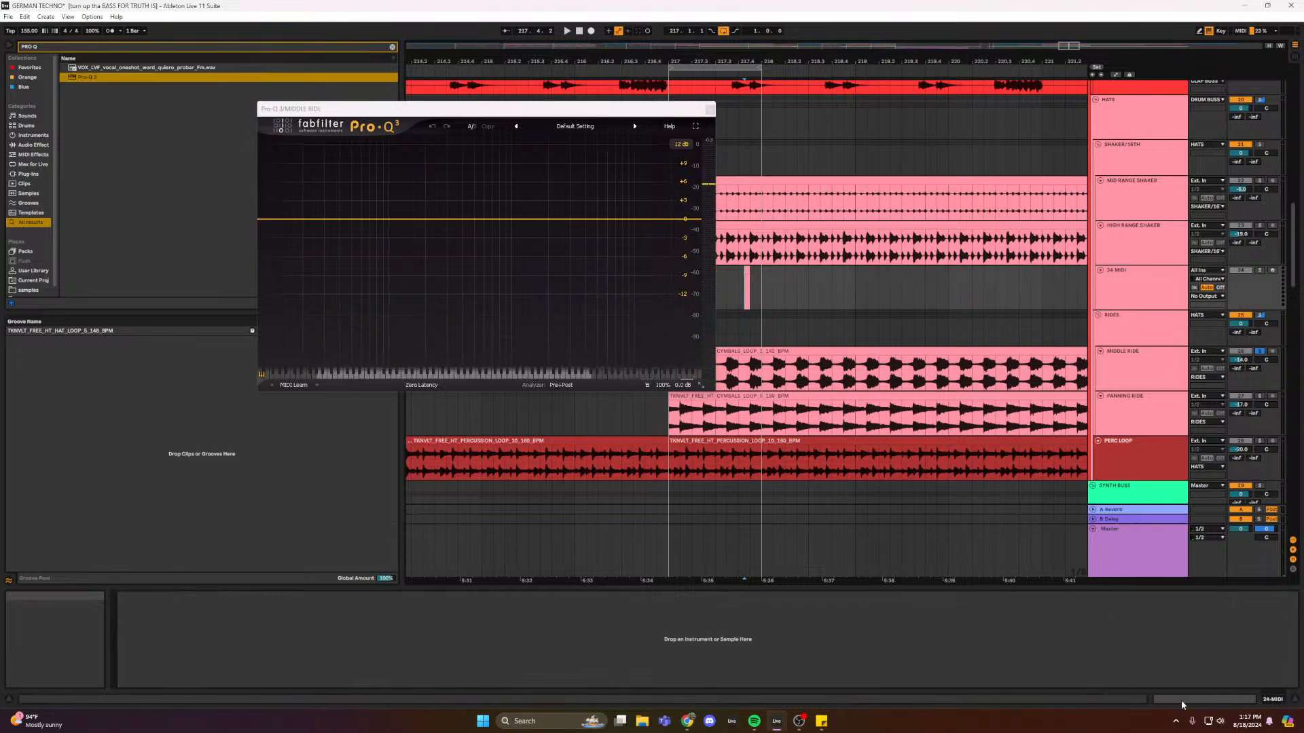
{"action": "key", "text": "shift+Tab"}
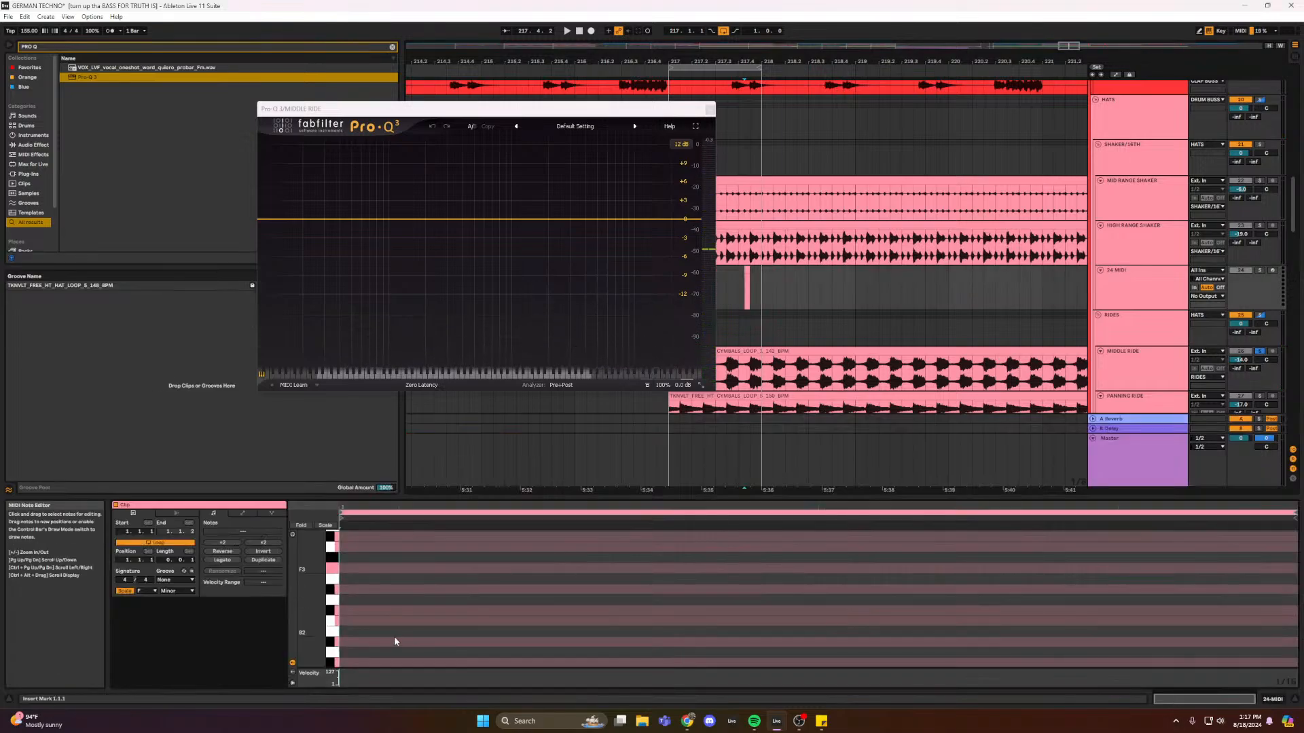
{"action": "scroll", "coordinate": [394, 648], "scroll_direction": "down", "scroll_amount": 1}
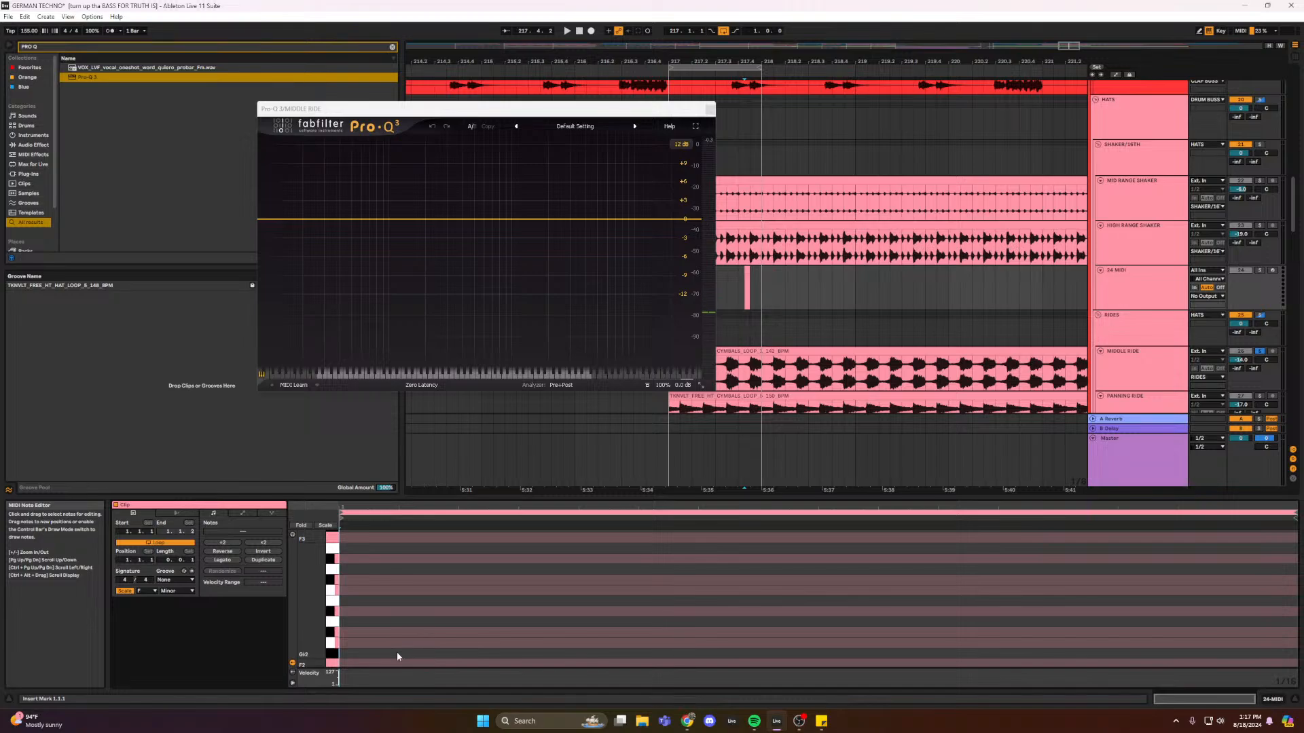
{"action": "scroll", "coordinate": [398, 656], "scroll_direction": "down", "scroll_amount": 3}
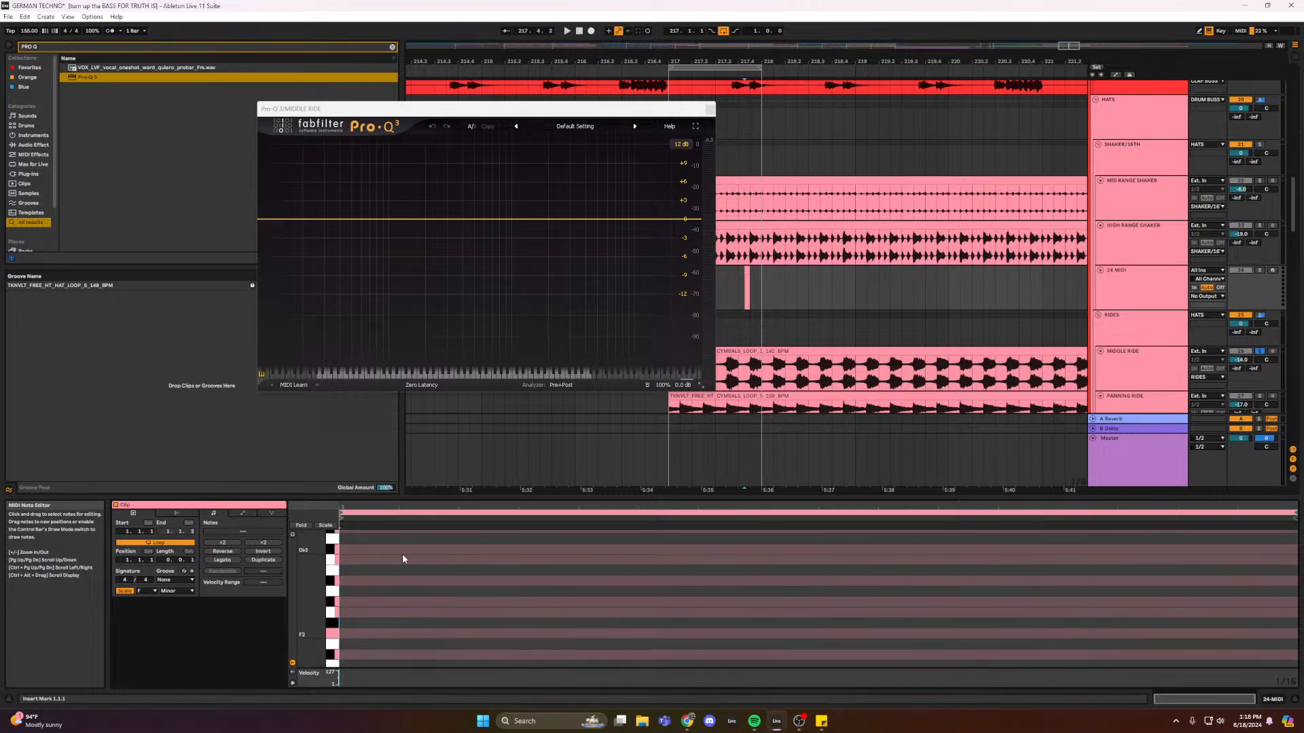
- Play the MIDDLE RIDE and inspect its Pro-Q 3 spectrum against the piano display and the frequency scale
{"action": "key", "text": "space"}
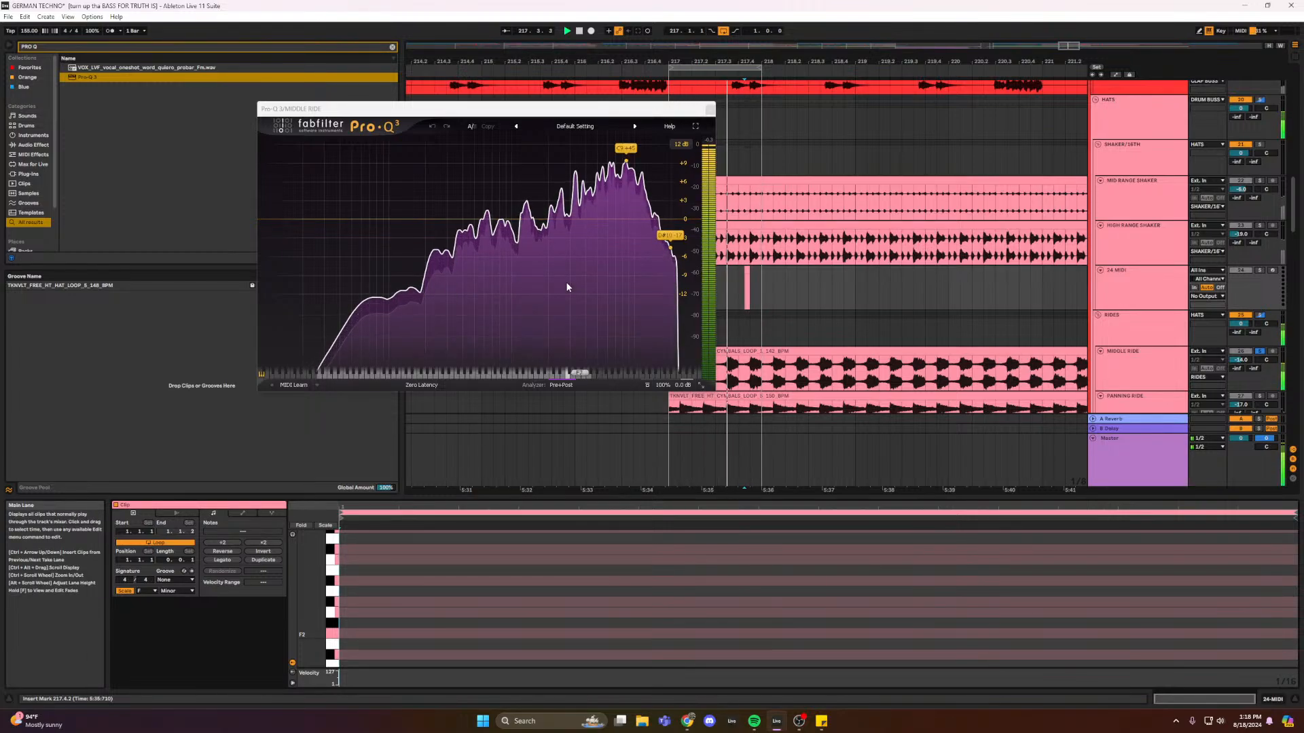
{"action": "key", "text": "space"}
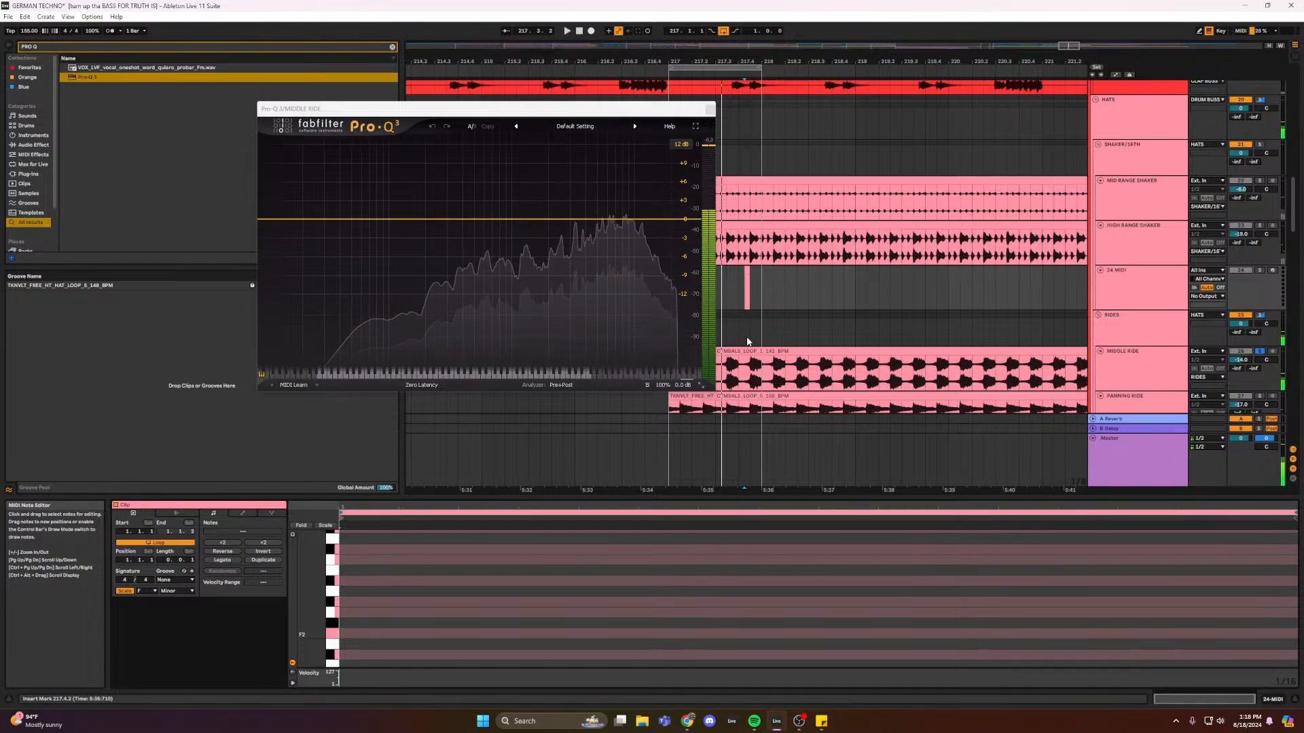
{"action": "scroll", "coordinate": [744, 305], "scroll_direction": "down", "scroll_amount": 1}
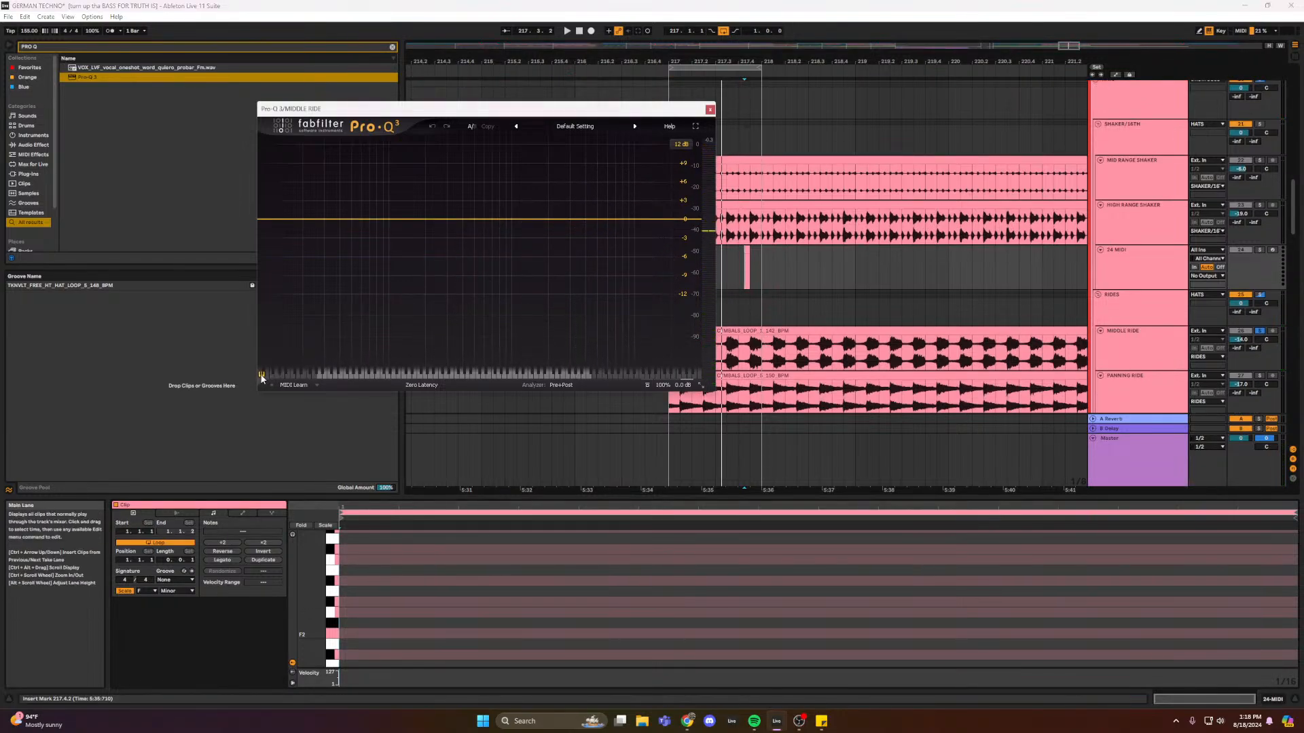
{"action": "key", "text": "space"}
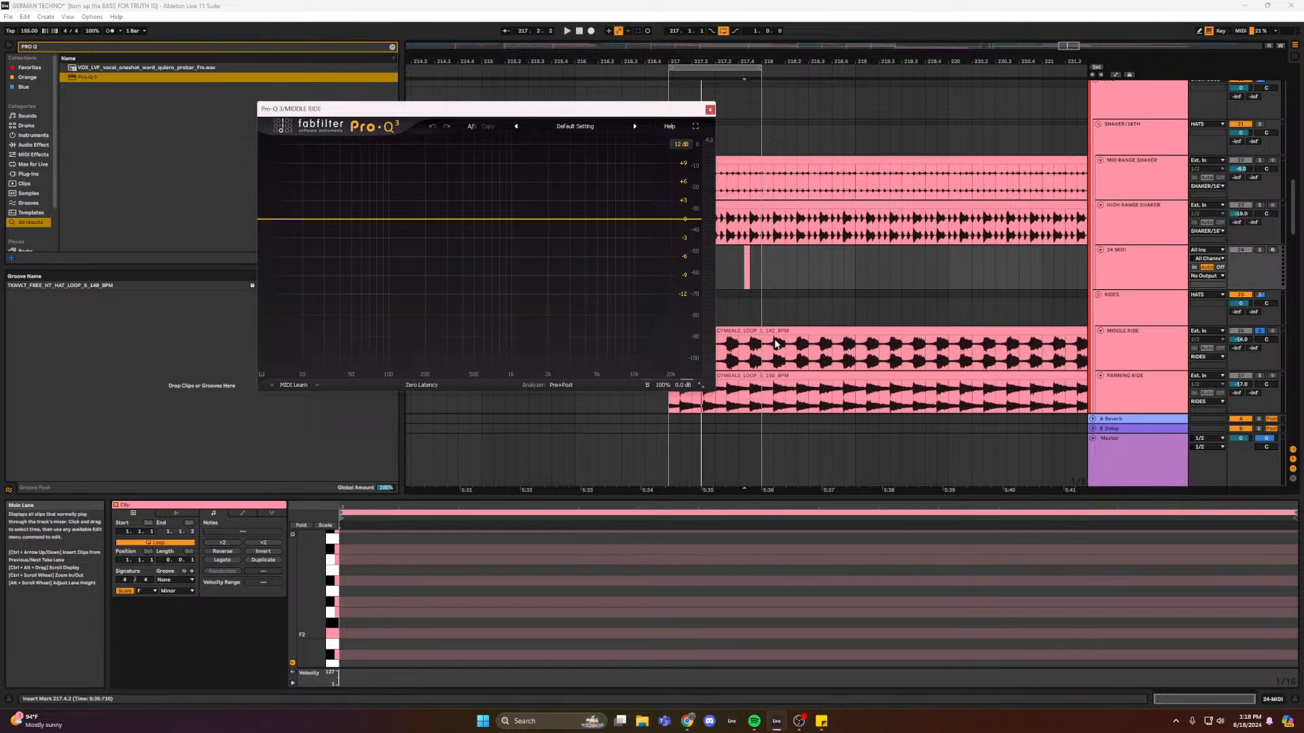
- Close the MIDDLE RIDE's Pro-Q 3 window and show its cymbal loop clip at bar 217
{"action": "scroll", "coordinate": [727, 347], "scroll_direction": "down", "scroll_amount": 1}
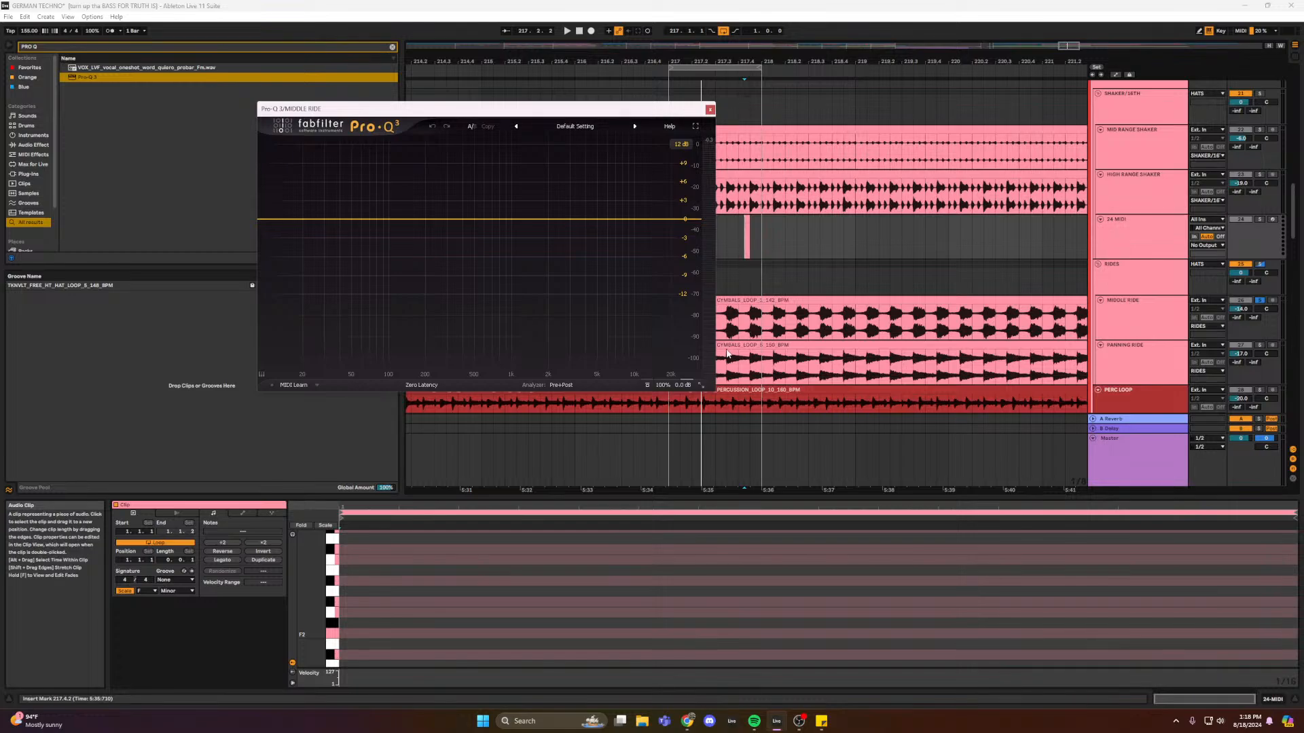
{"action": "left_click", "coordinate": [710, 110]}
{"action": "left_click", "coordinate": [706, 313]}
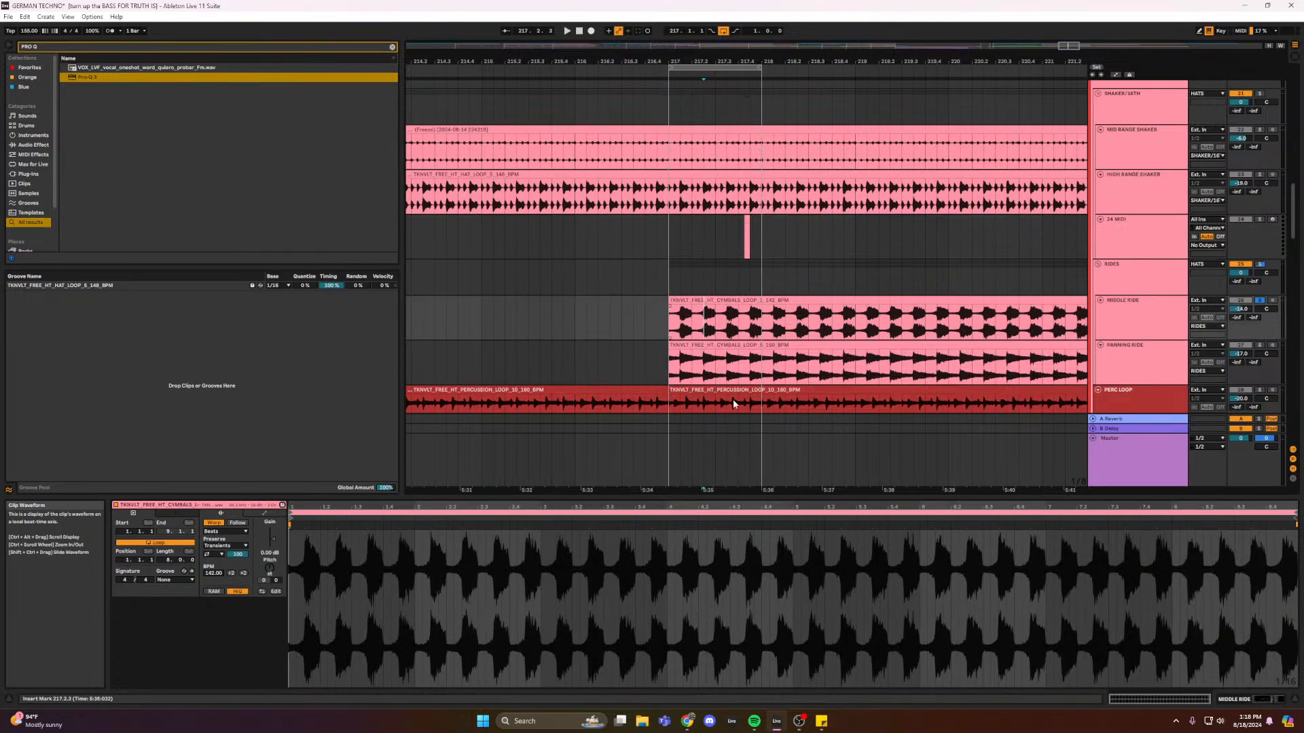
- Open the PANNING RIDE's Pro-Q 3 and play the track from bar 217 to examine its spectrum peaks
{"action": "left_click", "coordinate": [1230, 701]}
{"action": "left_click", "coordinate": [699, 367]}
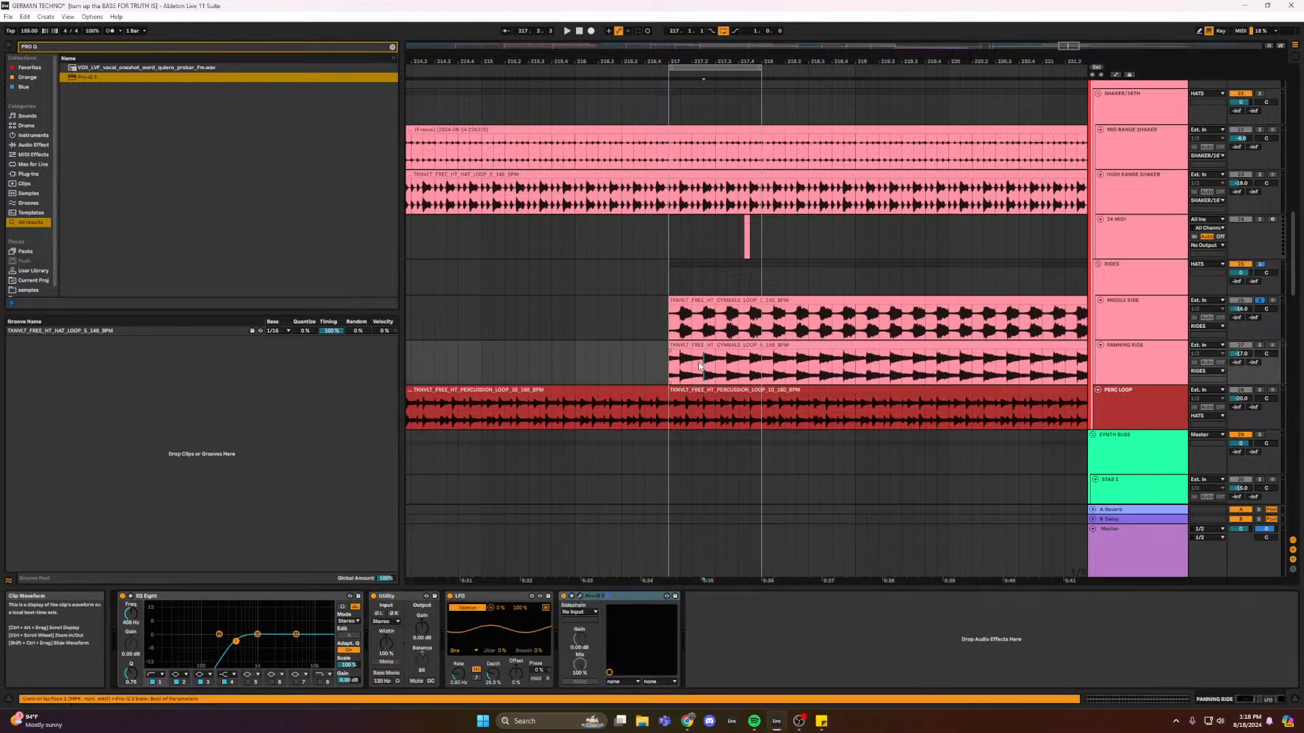
{"action": "left_click", "coordinate": [579, 597]}
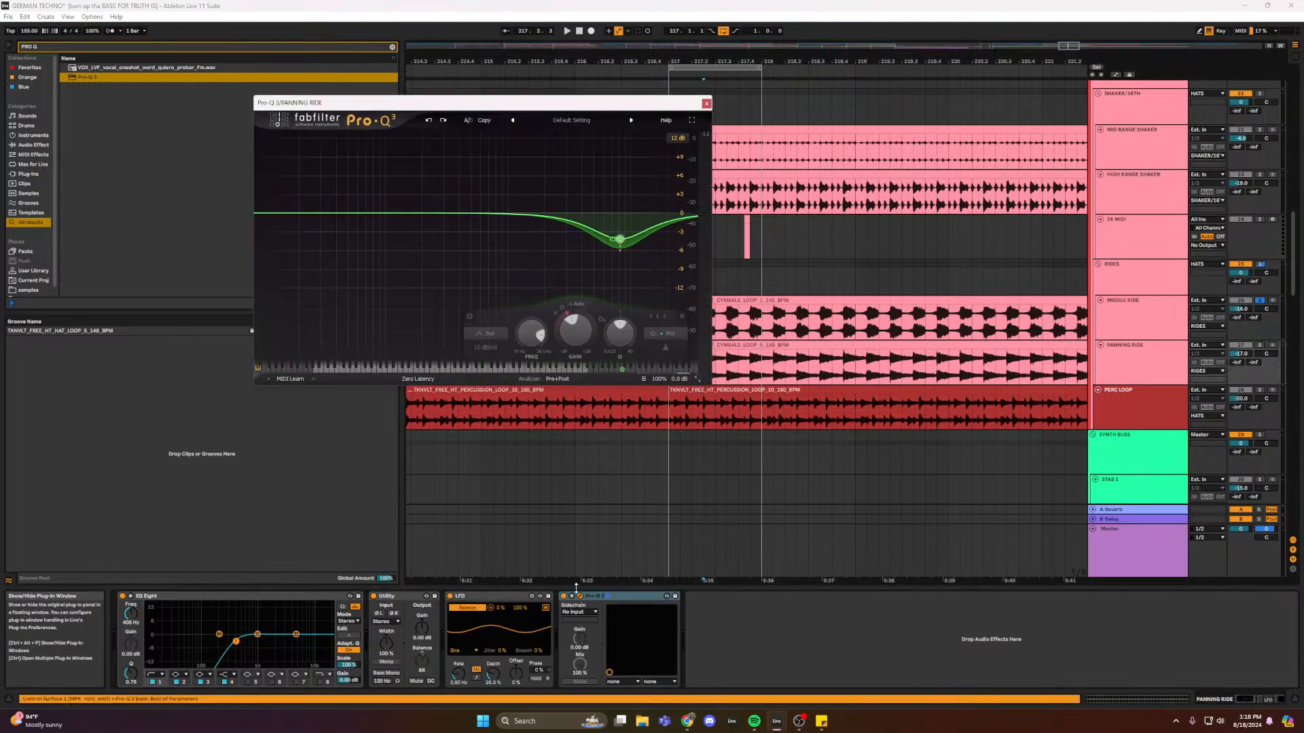
{"action": "key", "text": "space"}
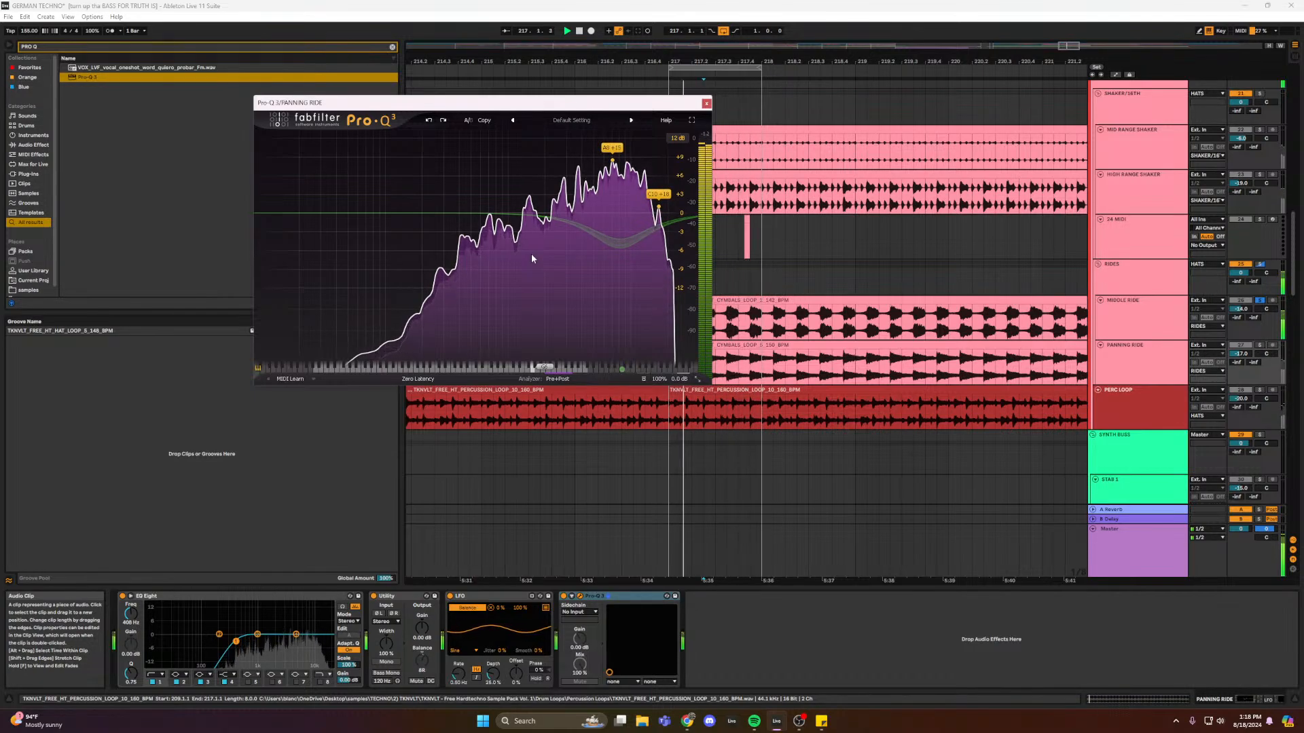
- Stop playback and open the short 24-MIDI clip in the note editor to check the F minor scale notes
{"action": "left_click", "coordinate": [747, 224]}
{"action": "key", "text": "space"}
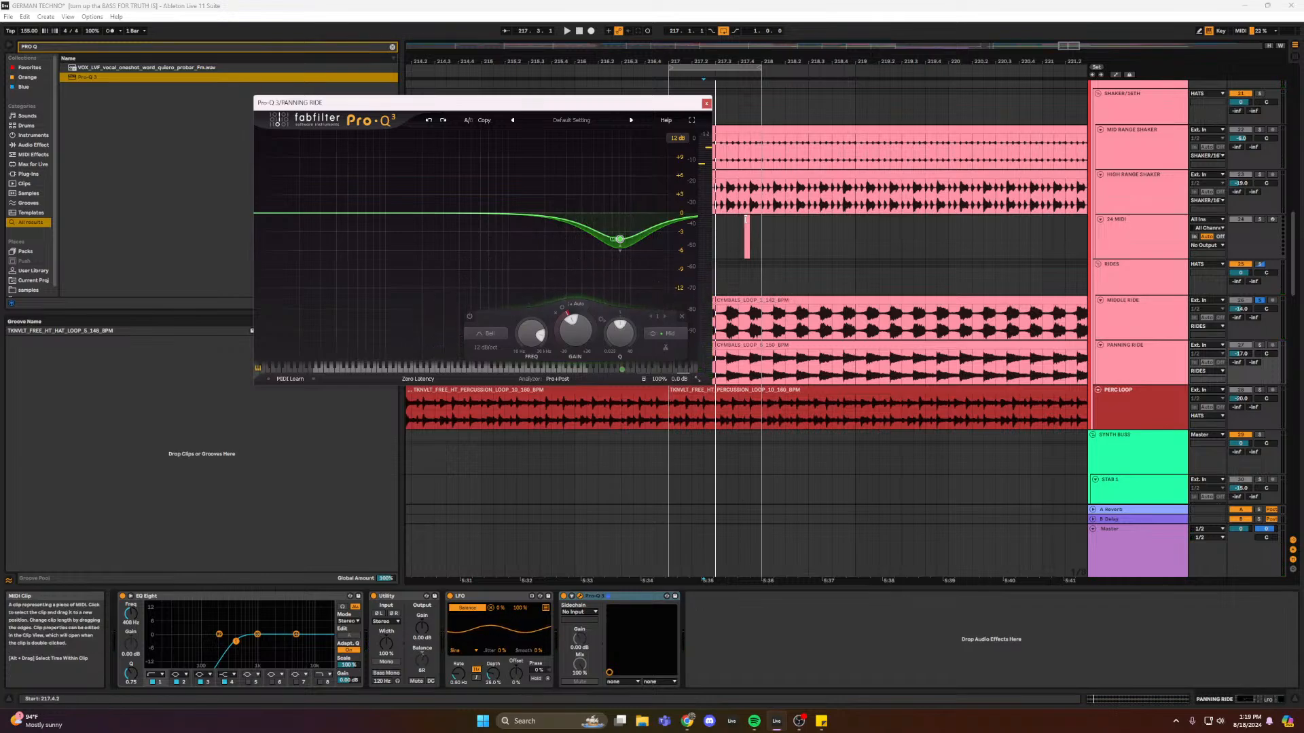
{"action": "double_click", "coordinate": [747, 224]}
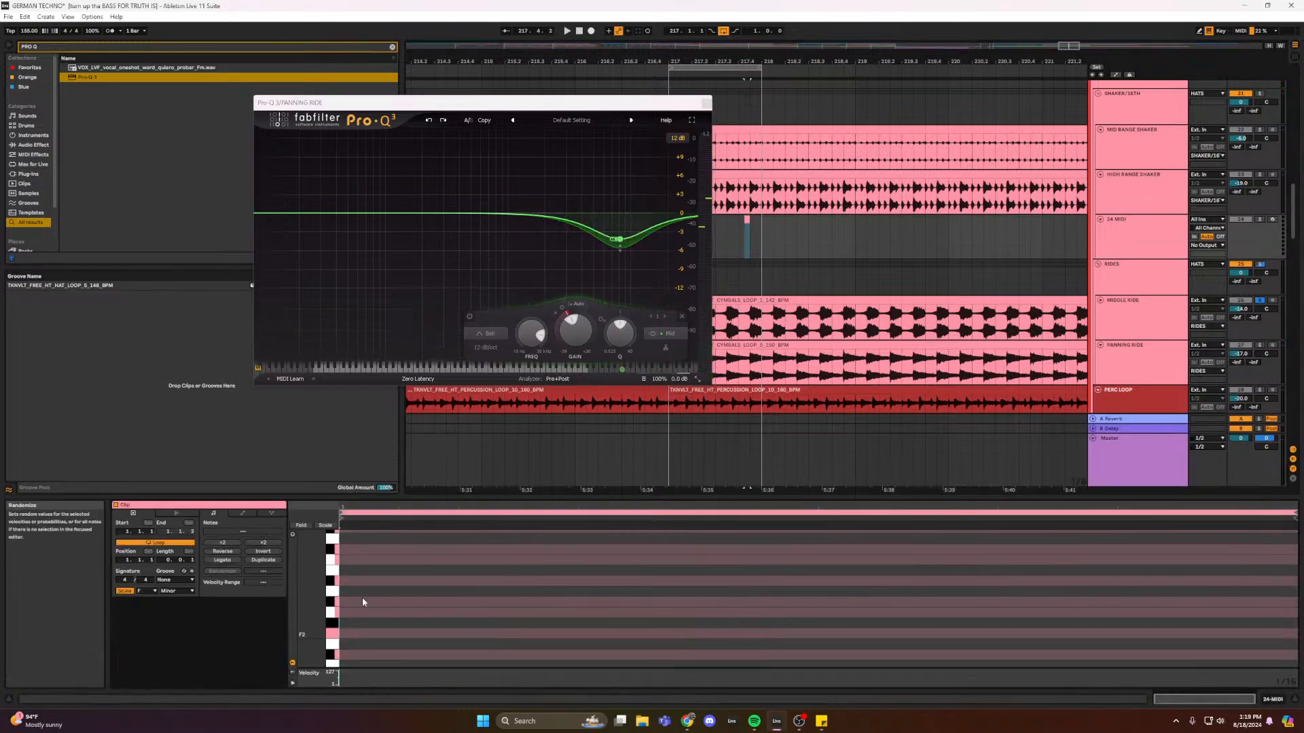
{"action": "left_click", "coordinate": [383, 601]}
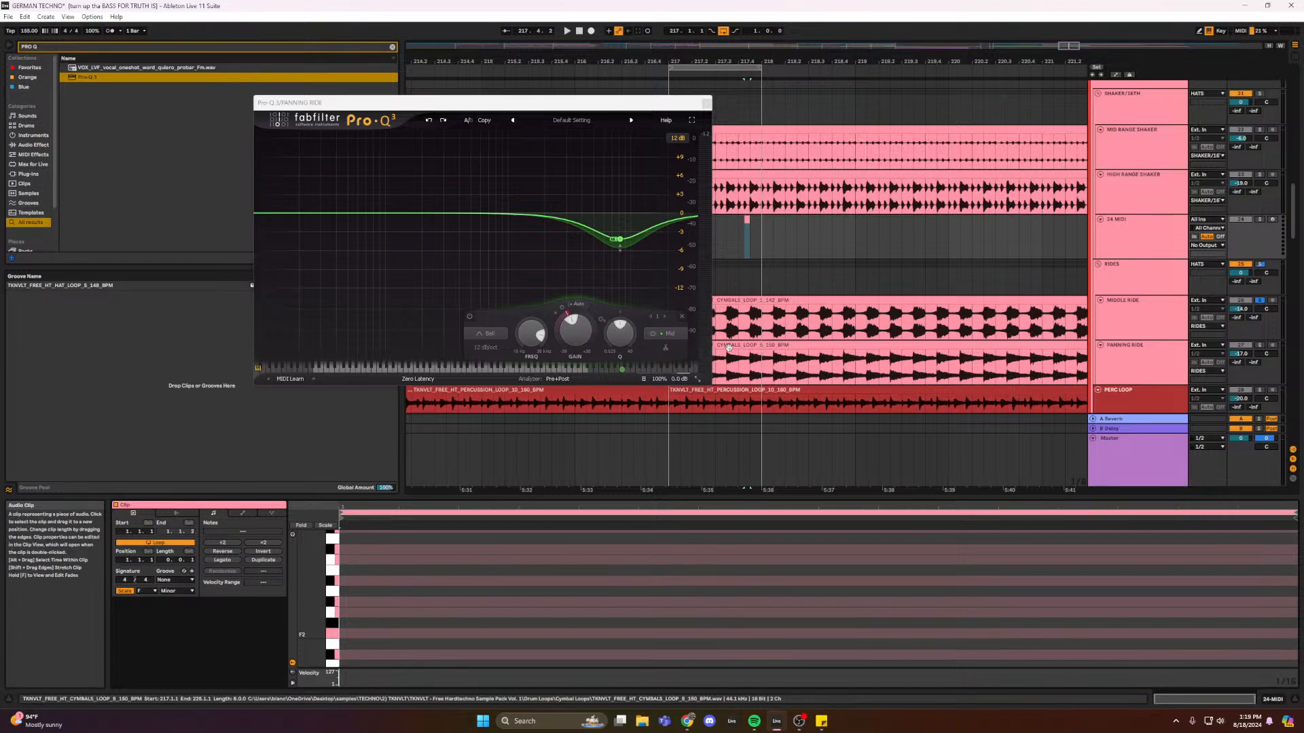
- Select the PANNING RIDE's cymbal loop clip and show its transposition setting
{"action": "left_click", "coordinate": [896, 366]}
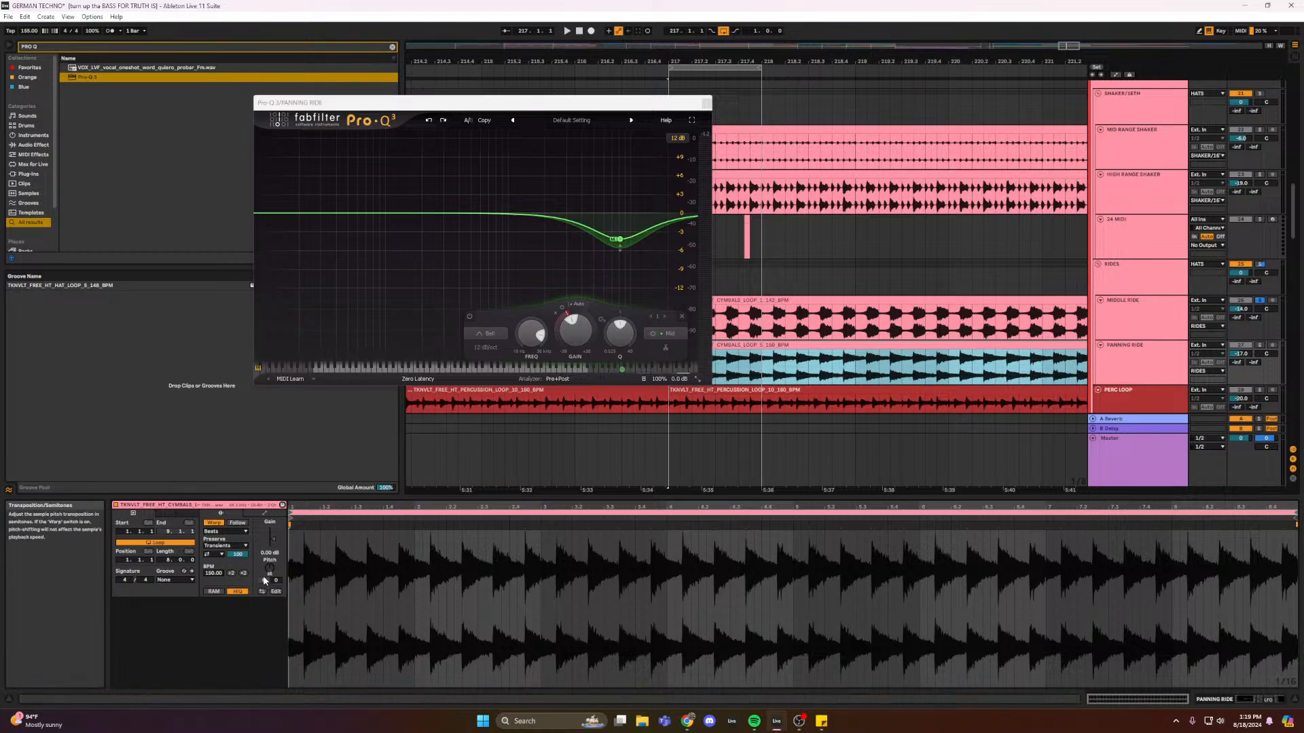
{"action": "key", "text": "minus"}
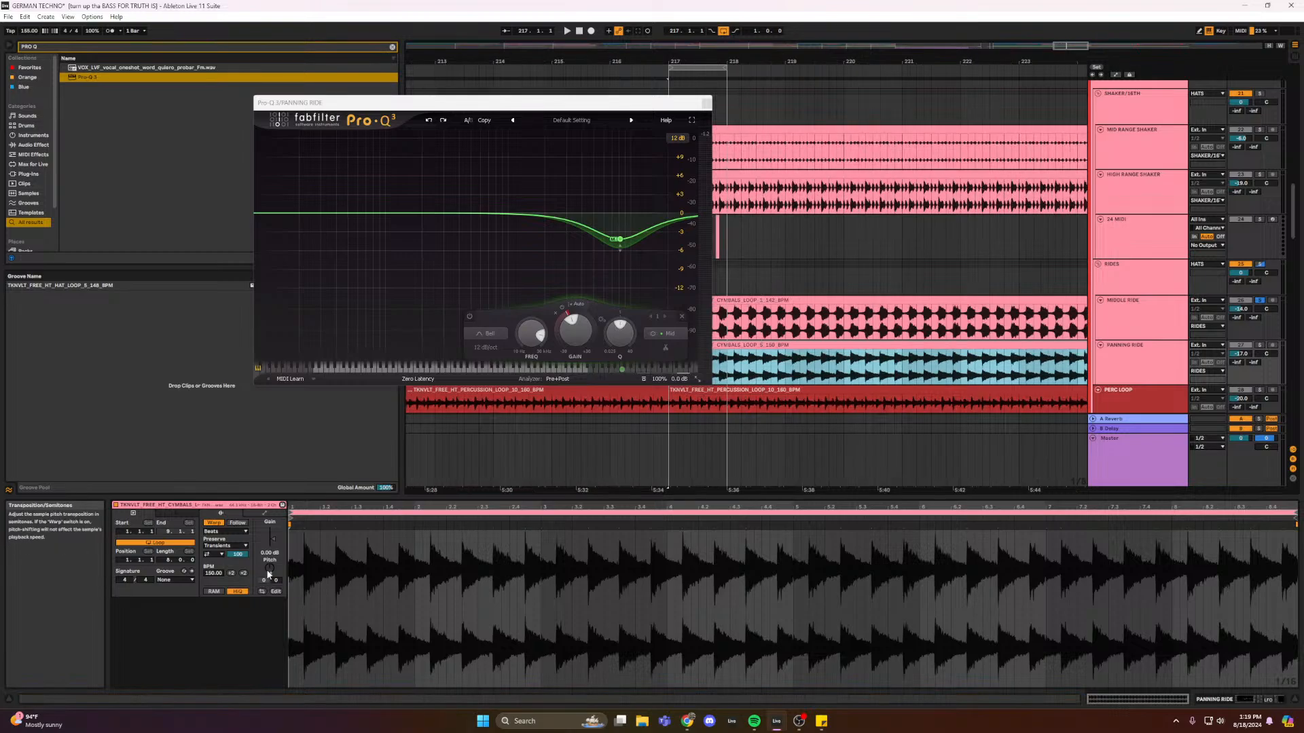
{"action": "left_click", "coordinate": [265, 583]}
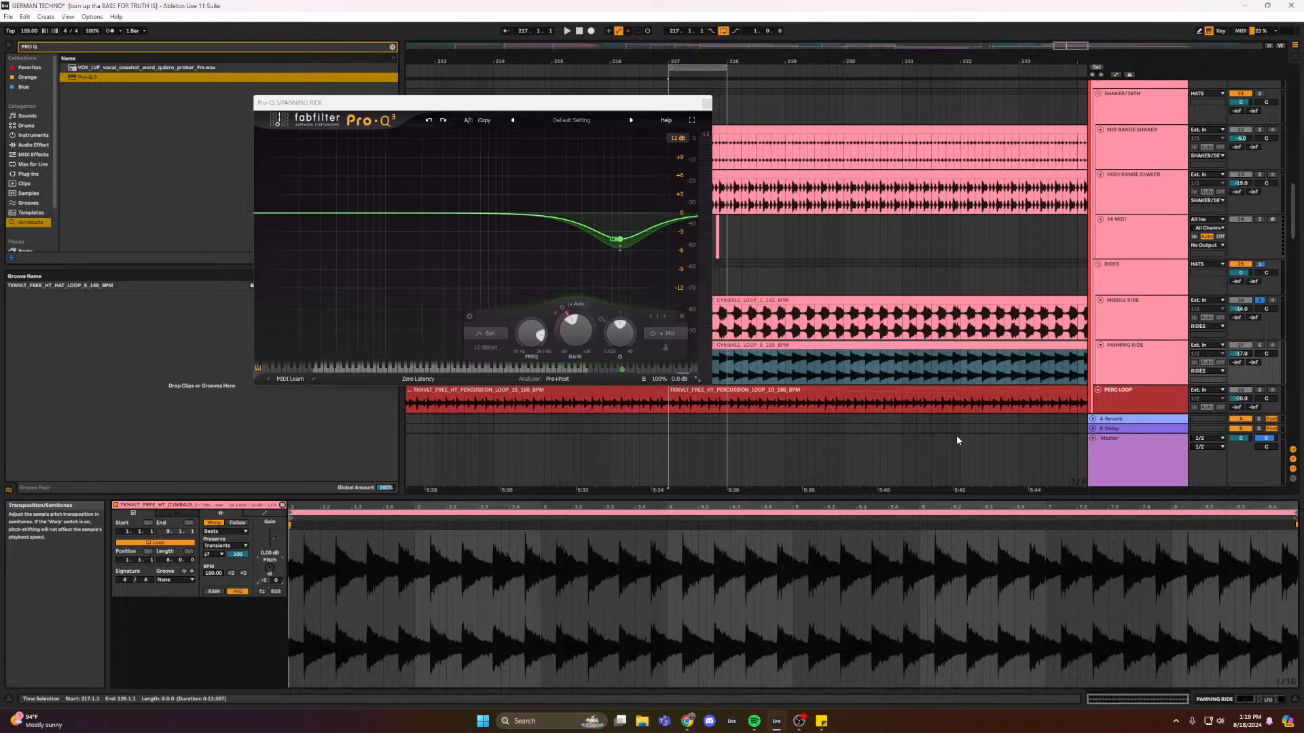
- Recolor the MAIN CLAP and OFF CLAP clips light red
{"action": "scroll", "coordinate": [862, 181], "scroll_direction": "up", "scroll_amount": 10}
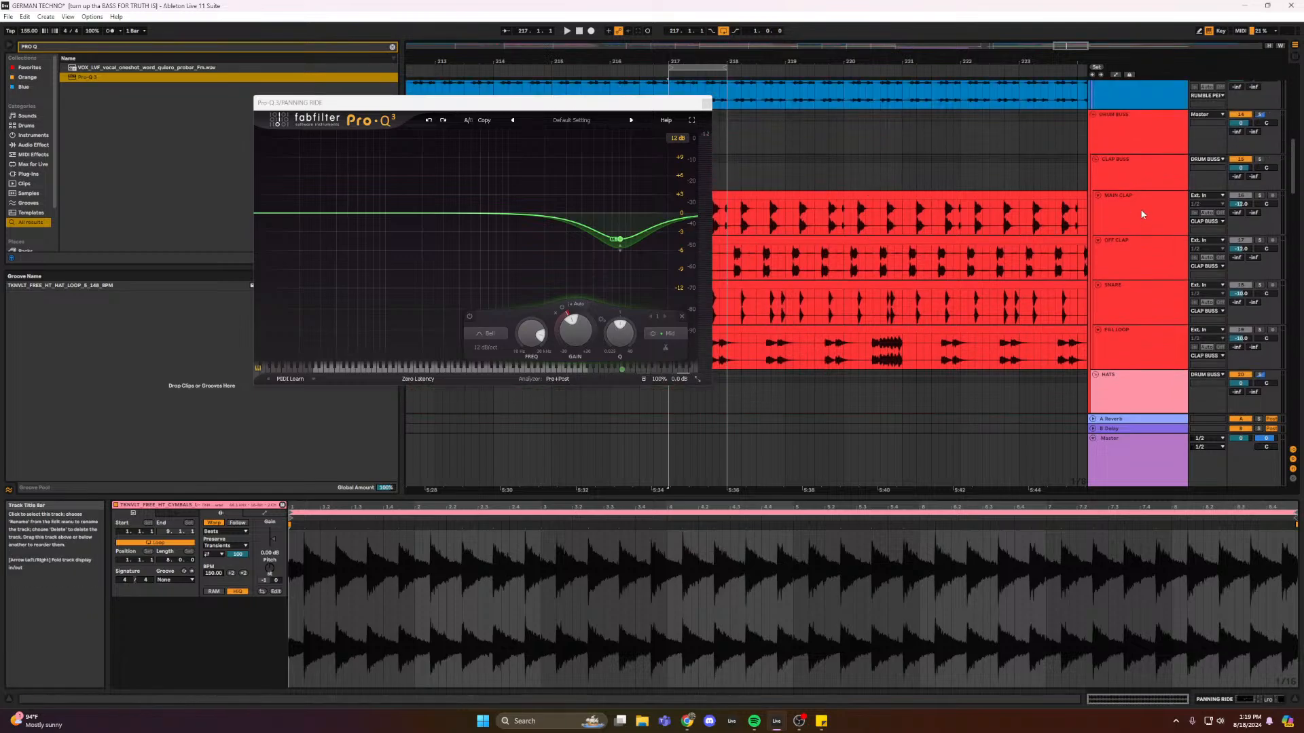
{"action": "right_click", "coordinate": [1023, 199]}
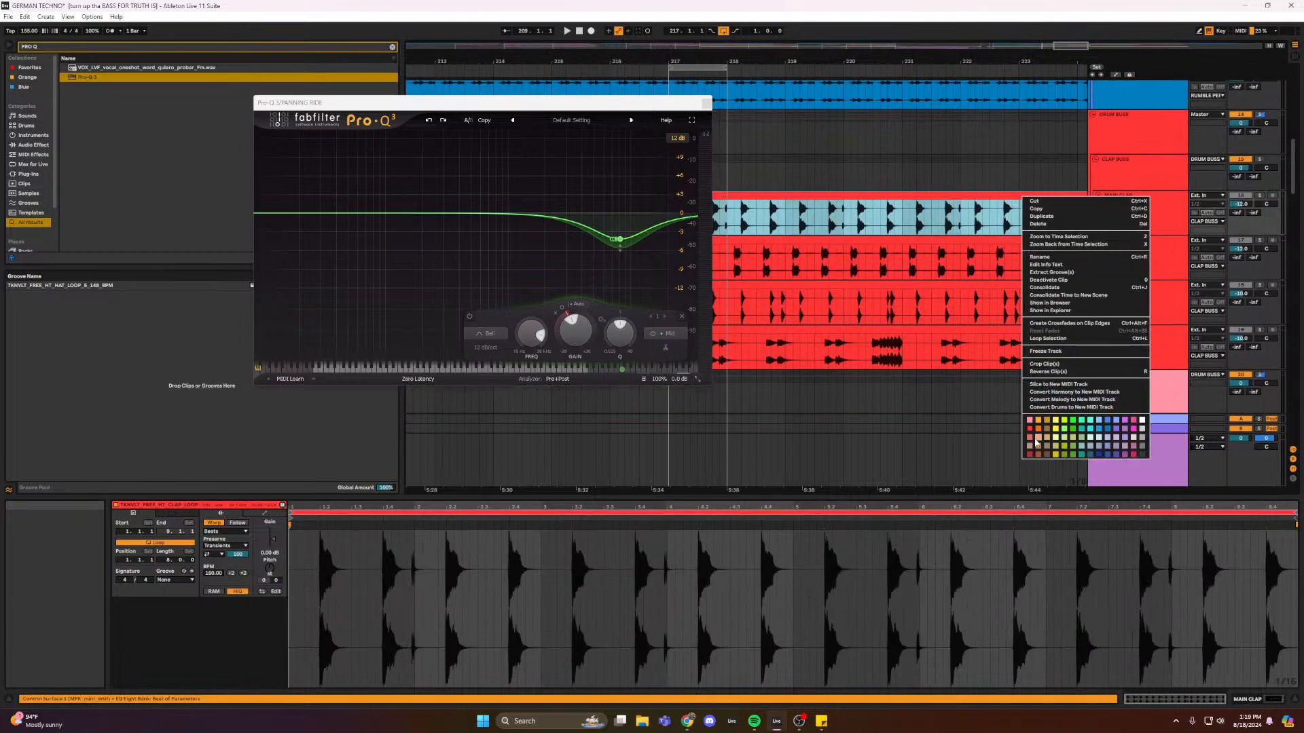
{"action": "left_click", "coordinate": [1036, 441]}
{"action": "left_click", "coordinate": [897, 239]}
{"action": "right_click", "coordinate": [897, 239]}
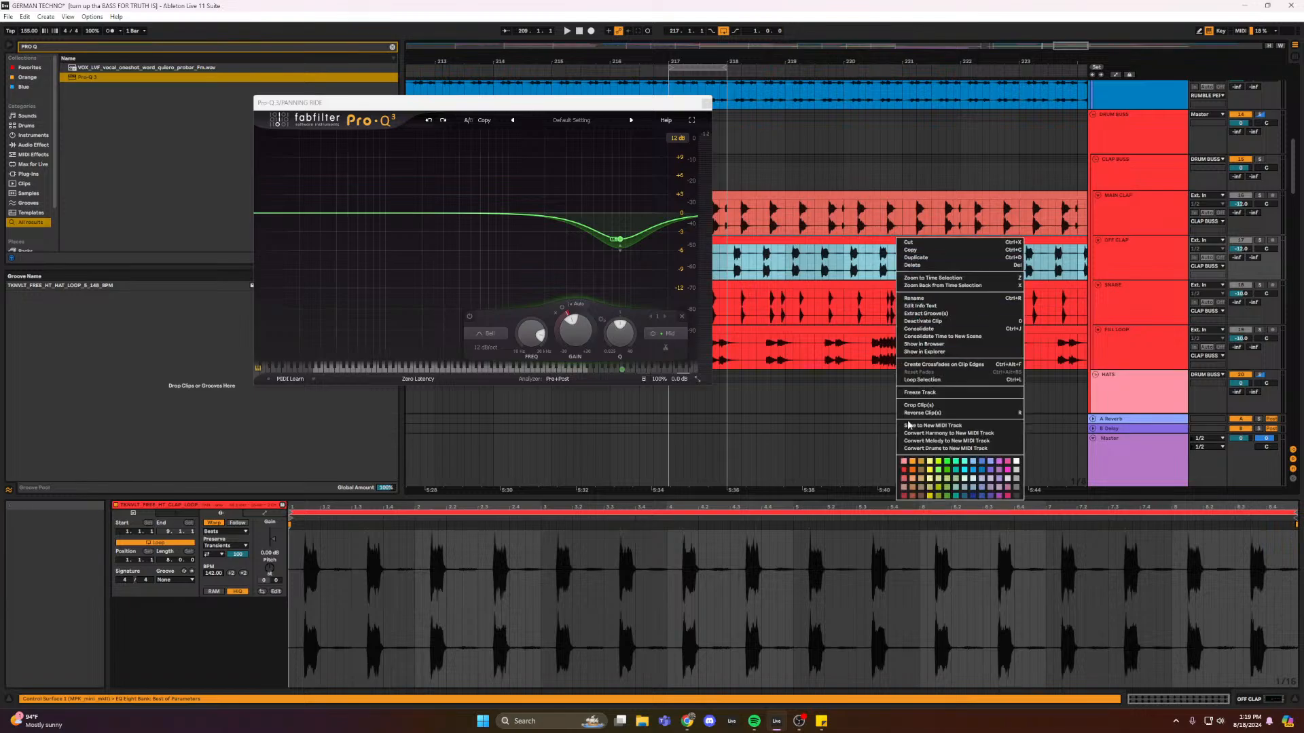
{"action": "left_click", "coordinate": [903, 475]}
- Recolor the SNARE and FILL LOOP clips in the same light red as the clap clips
{"action": "left_click", "coordinate": [800, 284]}
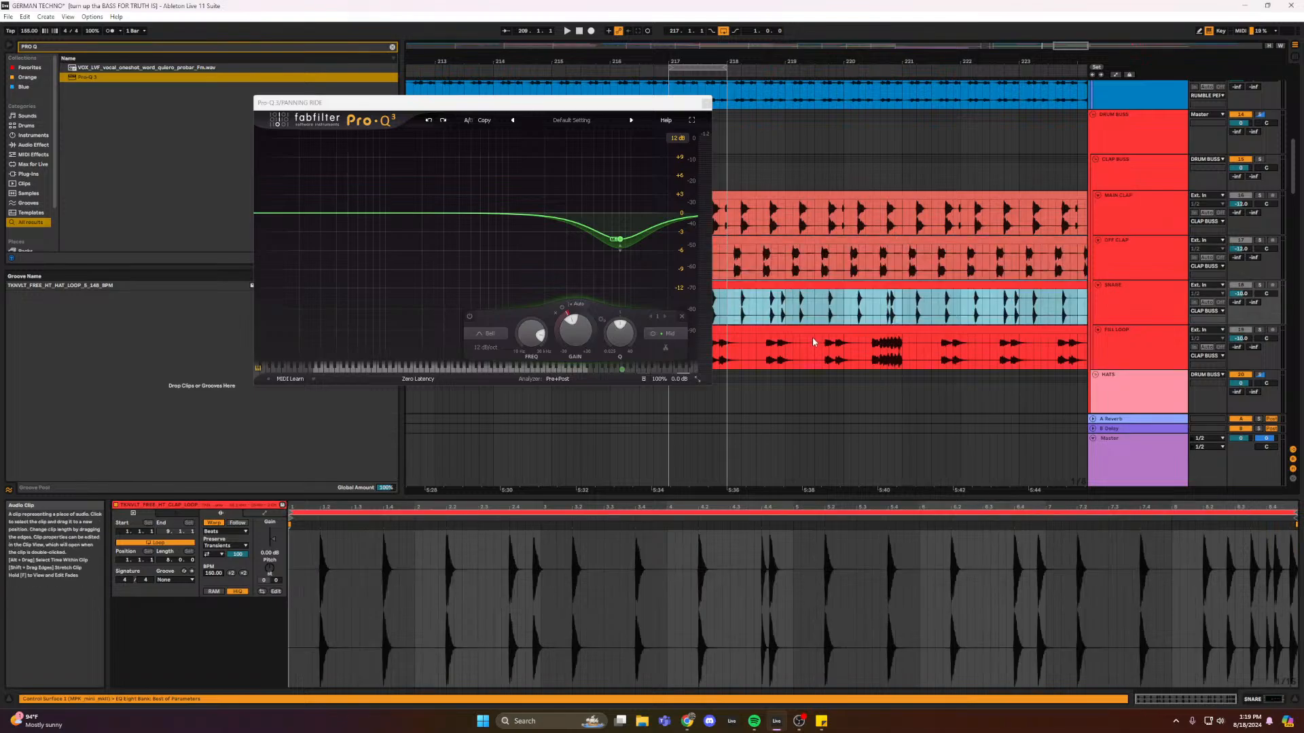
{"action": "right_click", "coordinate": [800, 284]}
{"action": "left_click", "coordinate": [797, 398]}
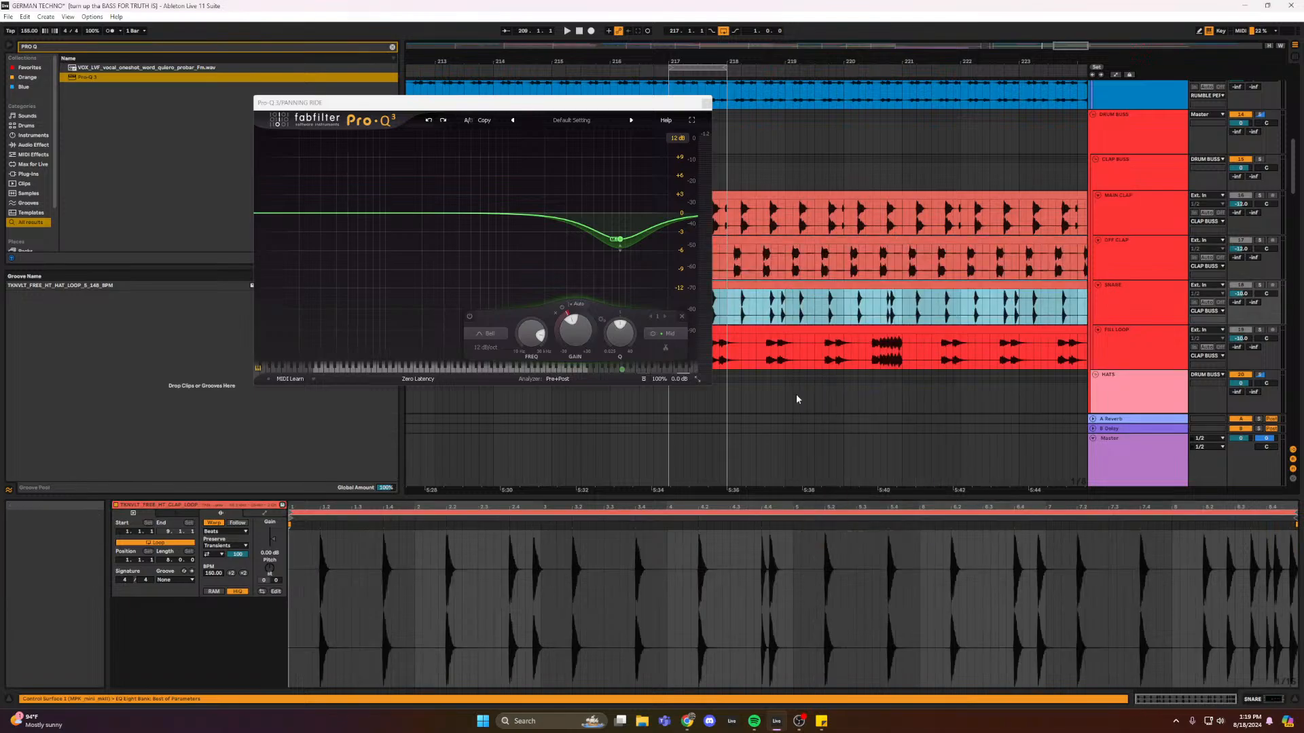
{"action": "left_click", "coordinate": [797, 330]}
{"action": "right_click", "coordinate": [820, 328]}
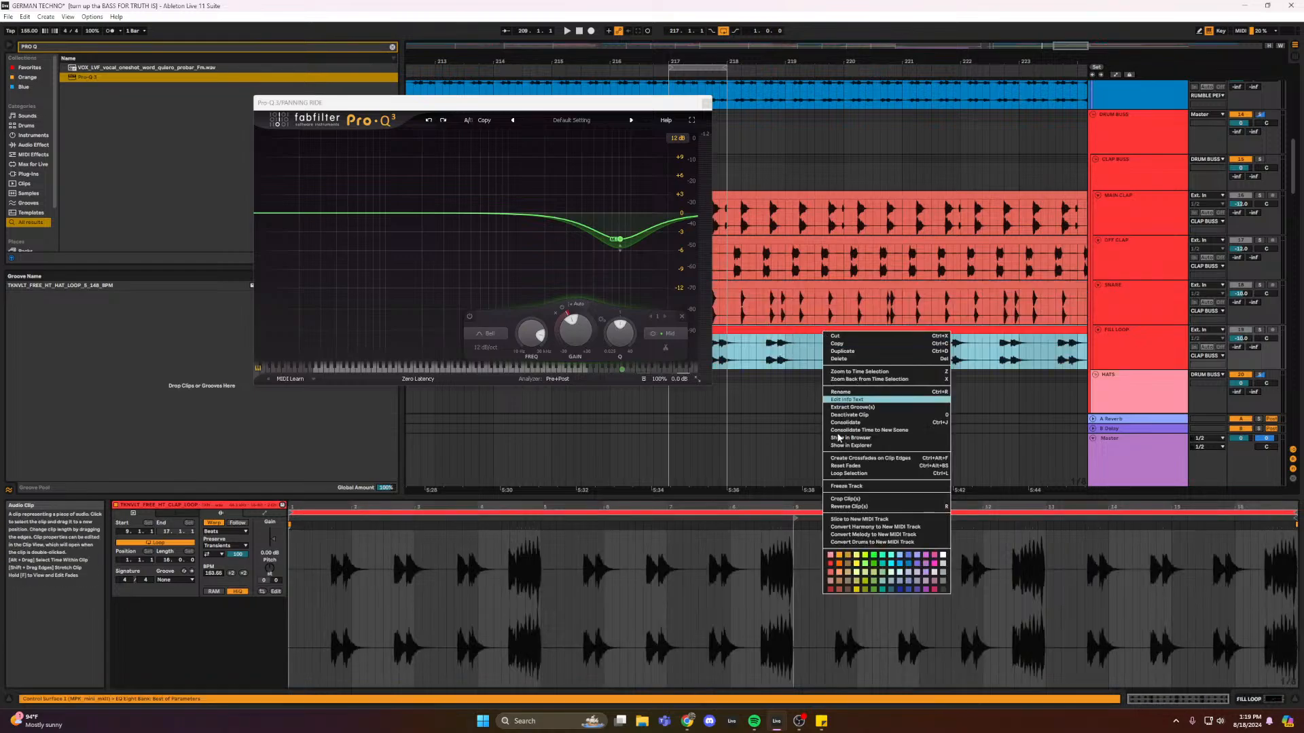
{"action": "left_click", "coordinate": [835, 576]}
- Recolor the MID RANGE SHAKER and HIGH RANGE SHAKER clips orange
{"action": "scroll", "coordinate": [790, 341], "scroll_direction": "down", "scroll_amount": 4}
{"action": "left_click", "coordinate": [790, 342]}
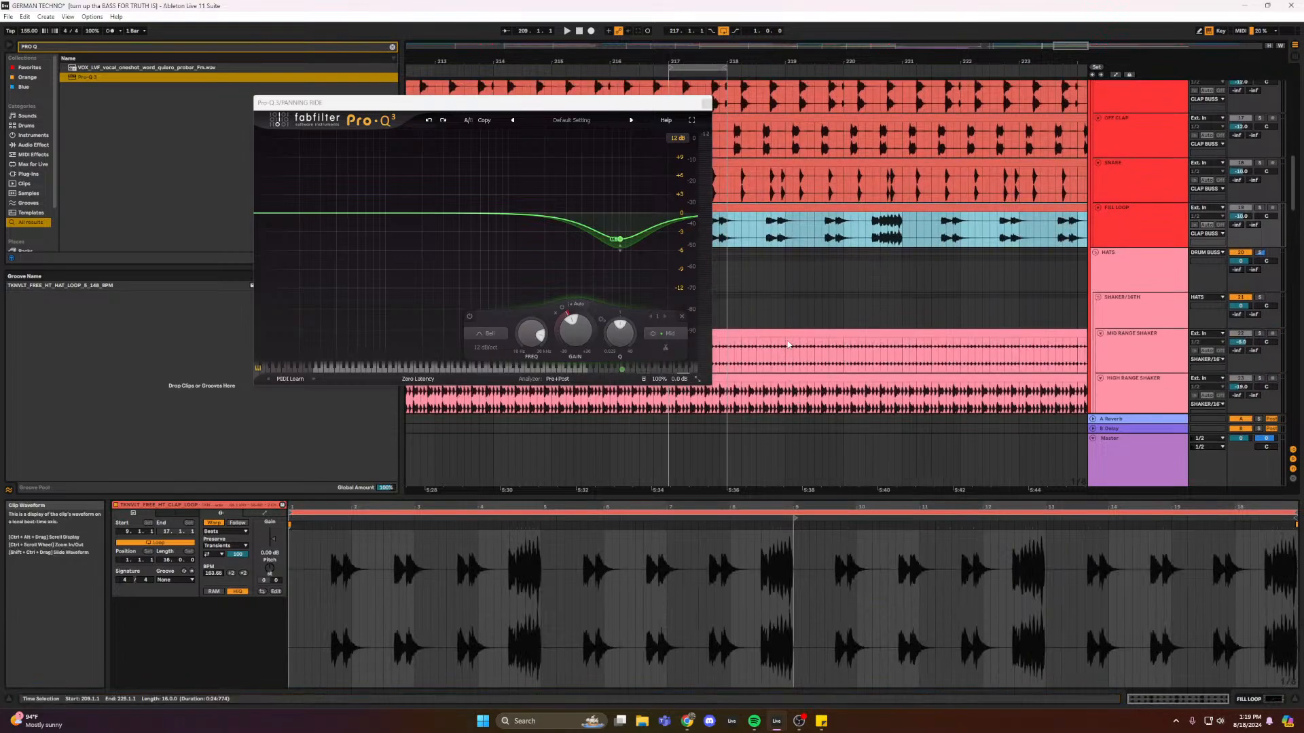
{"action": "left_click", "coordinate": [790, 341]}
{"action": "right_click", "coordinate": [790, 340]}
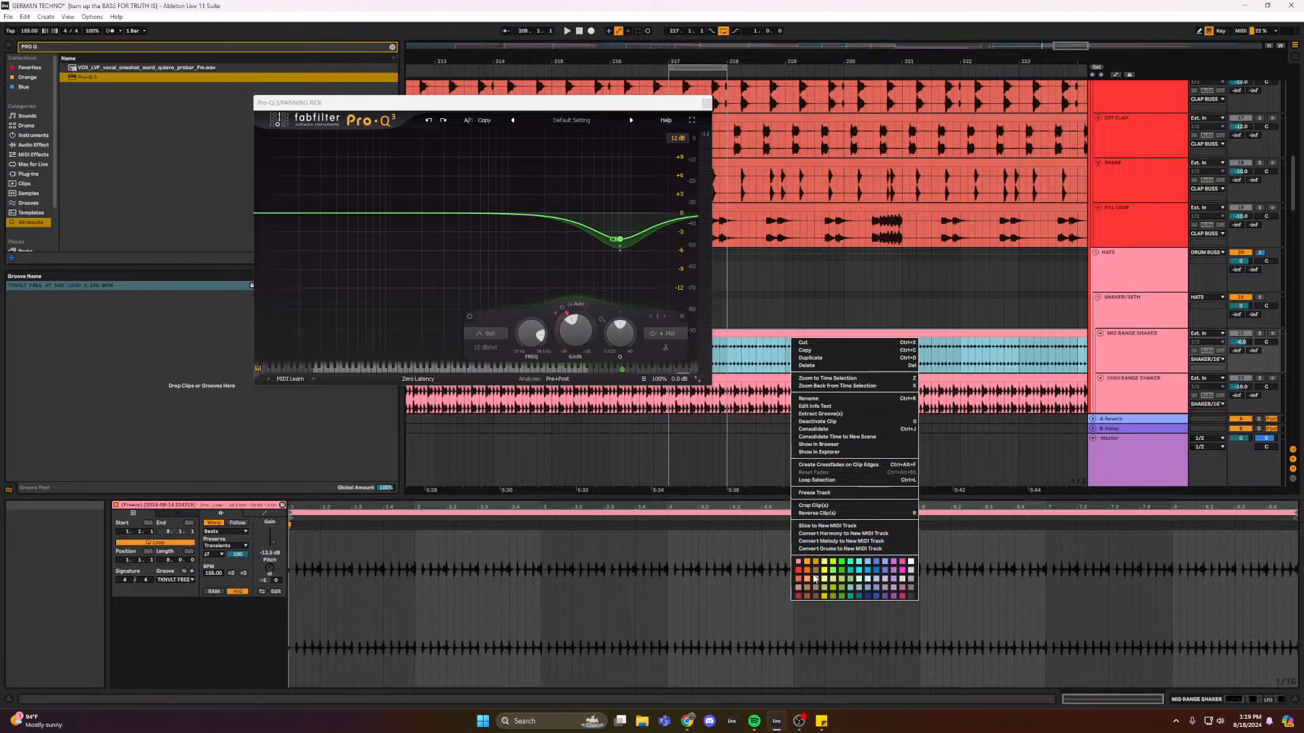
{"action": "left_click", "coordinate": [815, 578]}
{"action": "scroll", "coordinate": [825, 333], "scroll_direction": "down", "scroll_amount": 3}
{"action": "left_click", "coordinate": [825, 331]}
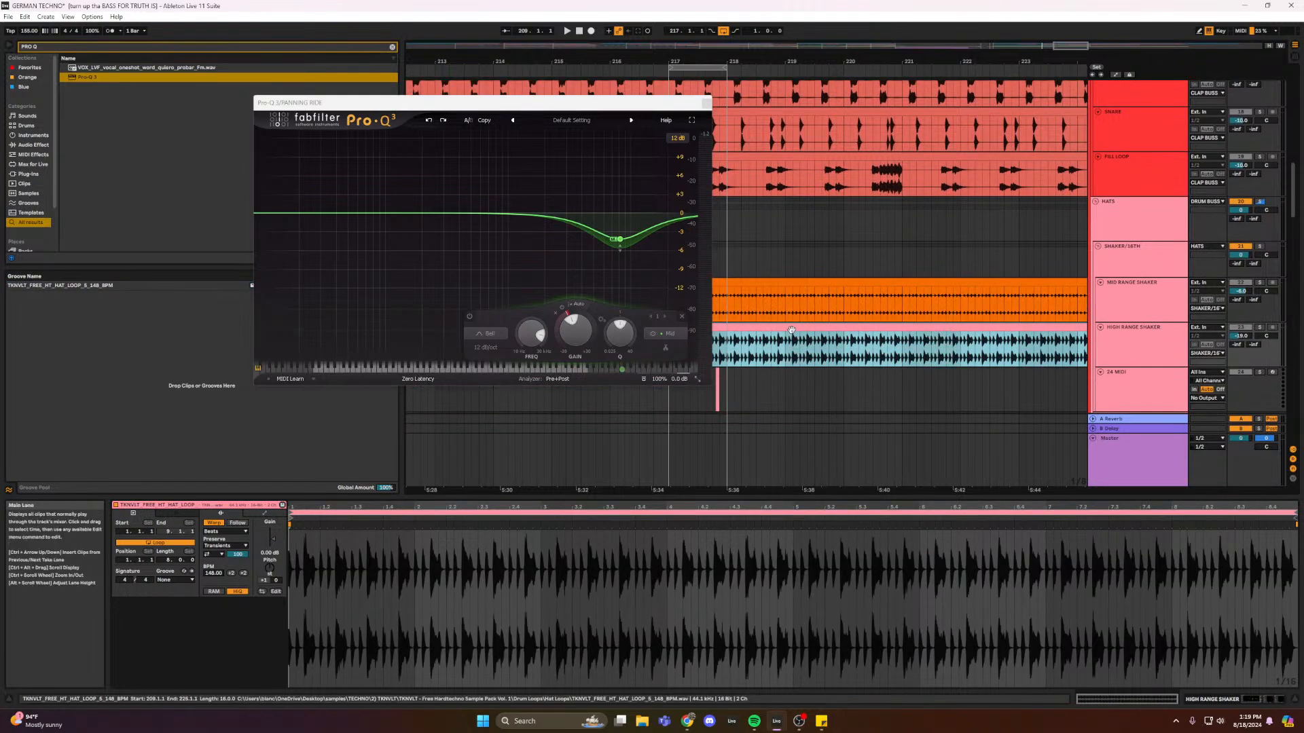
{"action": "right_click", "coordinate": [801, 326]}
{"action": "left_click", "coordinate": [808, 566]}
- Recolor the MIDDLE RIDE and PANNING RIDE cymbal loop clips orange
{"action": "scroll", "coordinate": [817, 289], "scroll_direction": "down", "scroll_amount": 4}
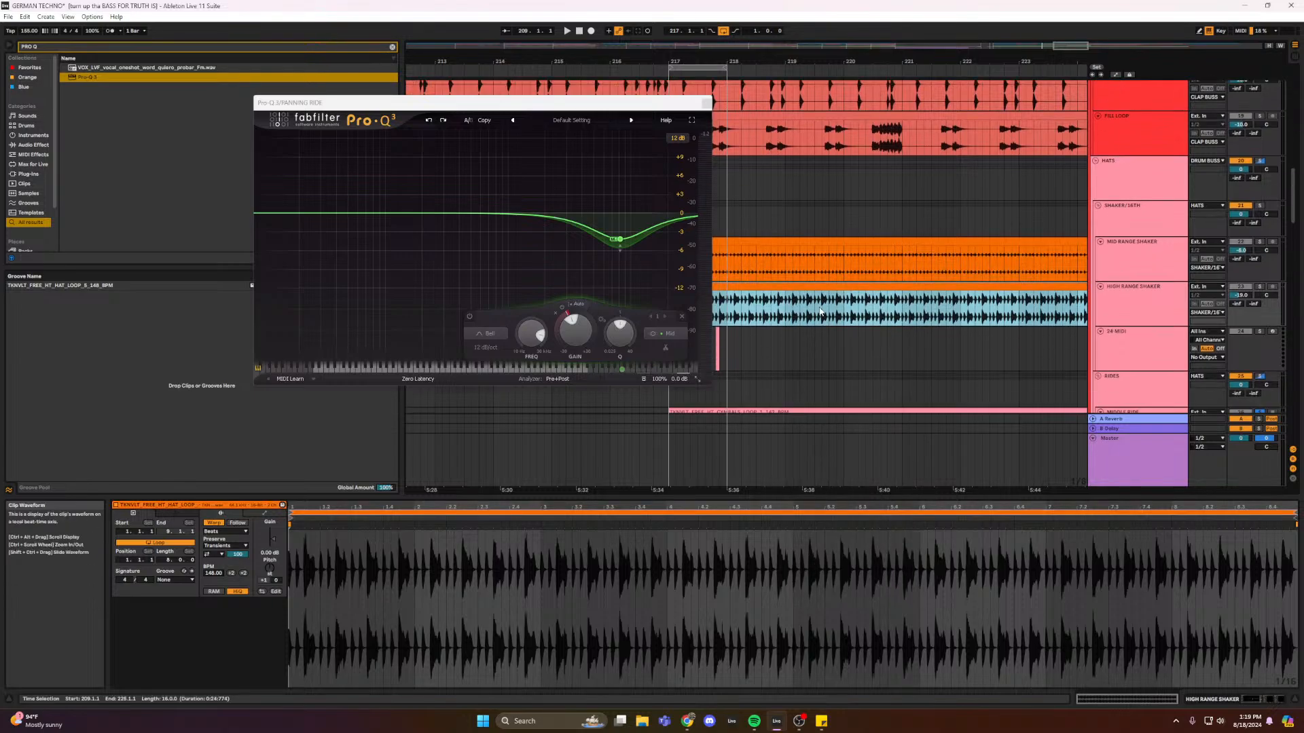
{"action": "right_click", "coordinate": [743, 304]}
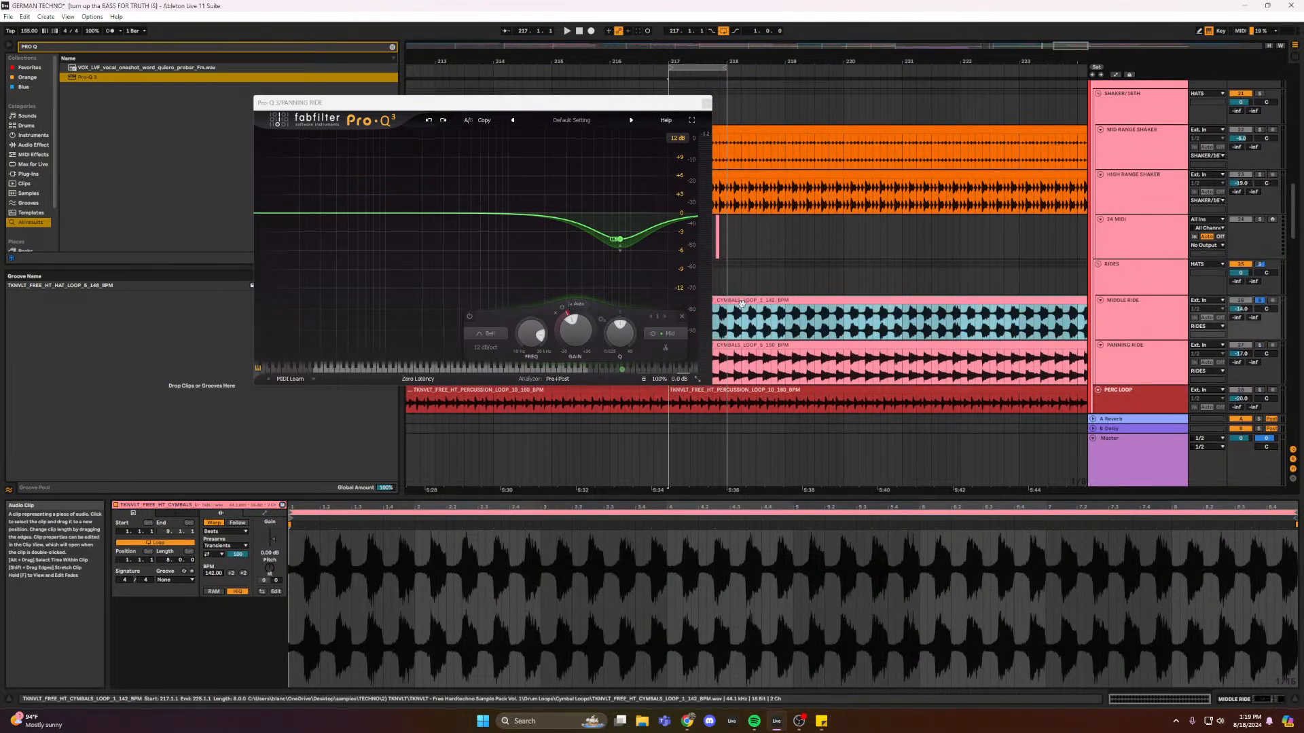
{"action": "left_click", "coordinate": [765, 541]}
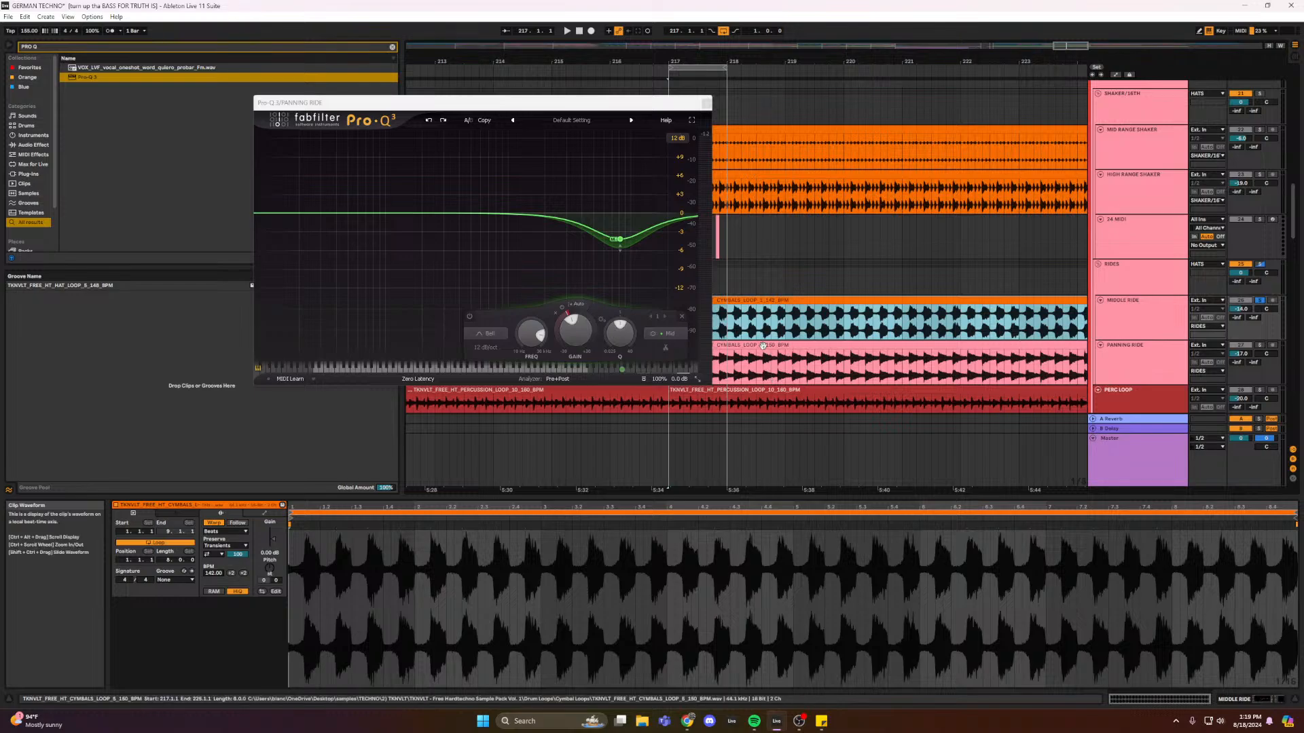
{"action": "right_click", "coordinate": [765, 349]}
{"action": "key", "text": "Escape"}
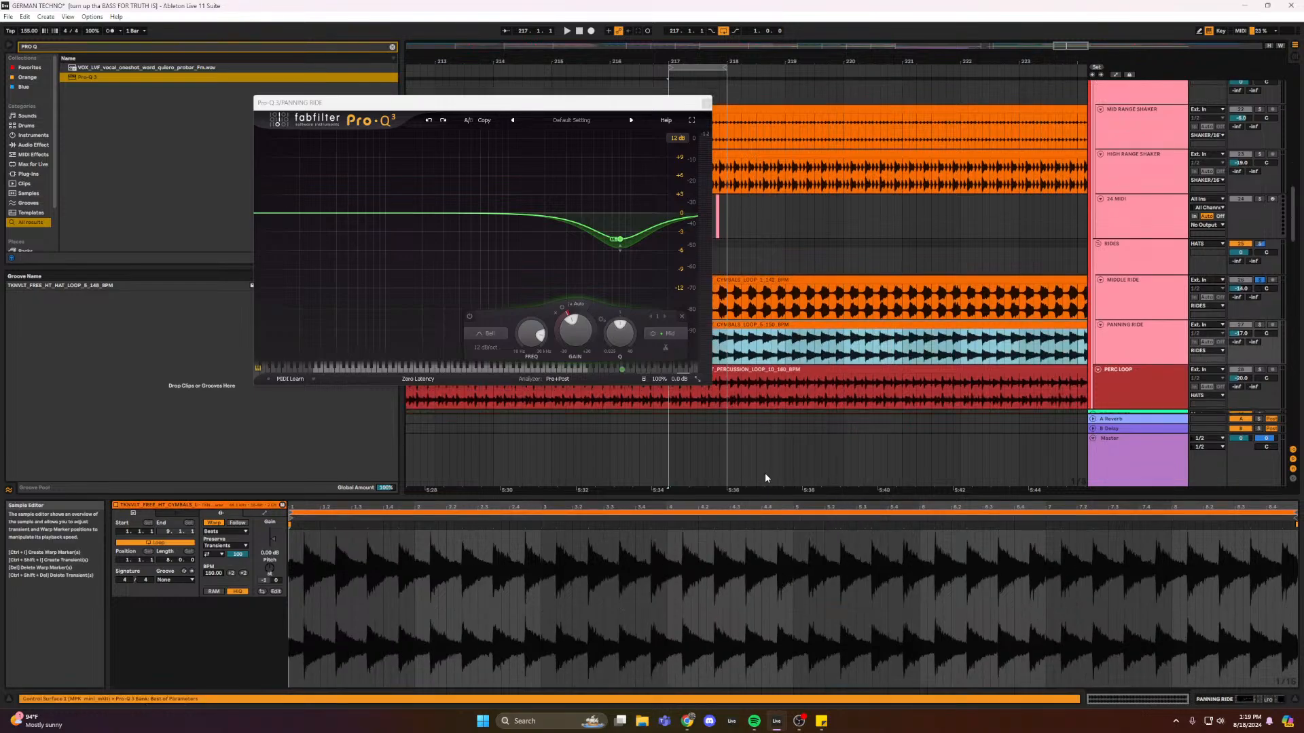
- Move the Pro-Q 3 window off the clips, solo the PANNING RIDE and play it to examine its spectrum against the piano display
{"action": "scroll", "coordinate": [781, 305], "scroll_direction": "down", "scroll_amount": 2}
{"action": "left_click_drag", "start_coordinate": [669, 103], "coordinate": [482, 80]}
{"action": "left_click", "coordinate": [1297, 326]}
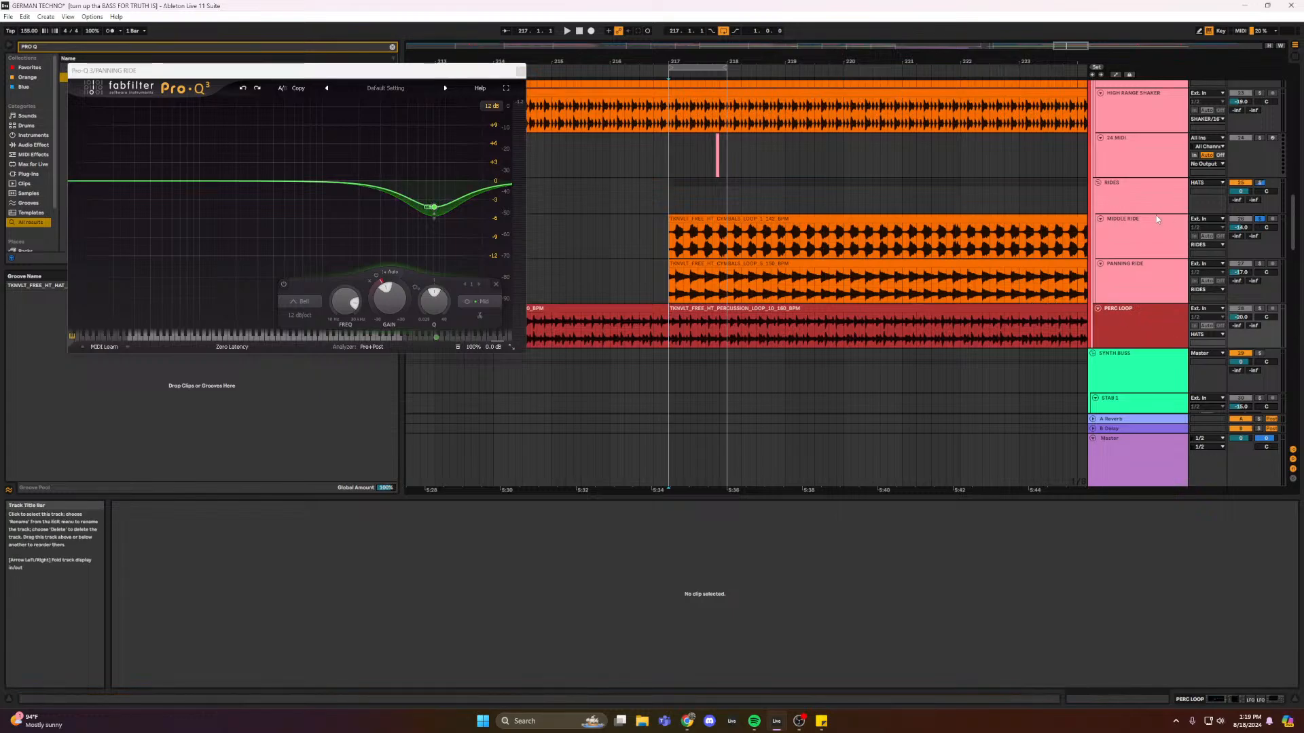
{"action": "left_click", "coordinate": [711, 265]}
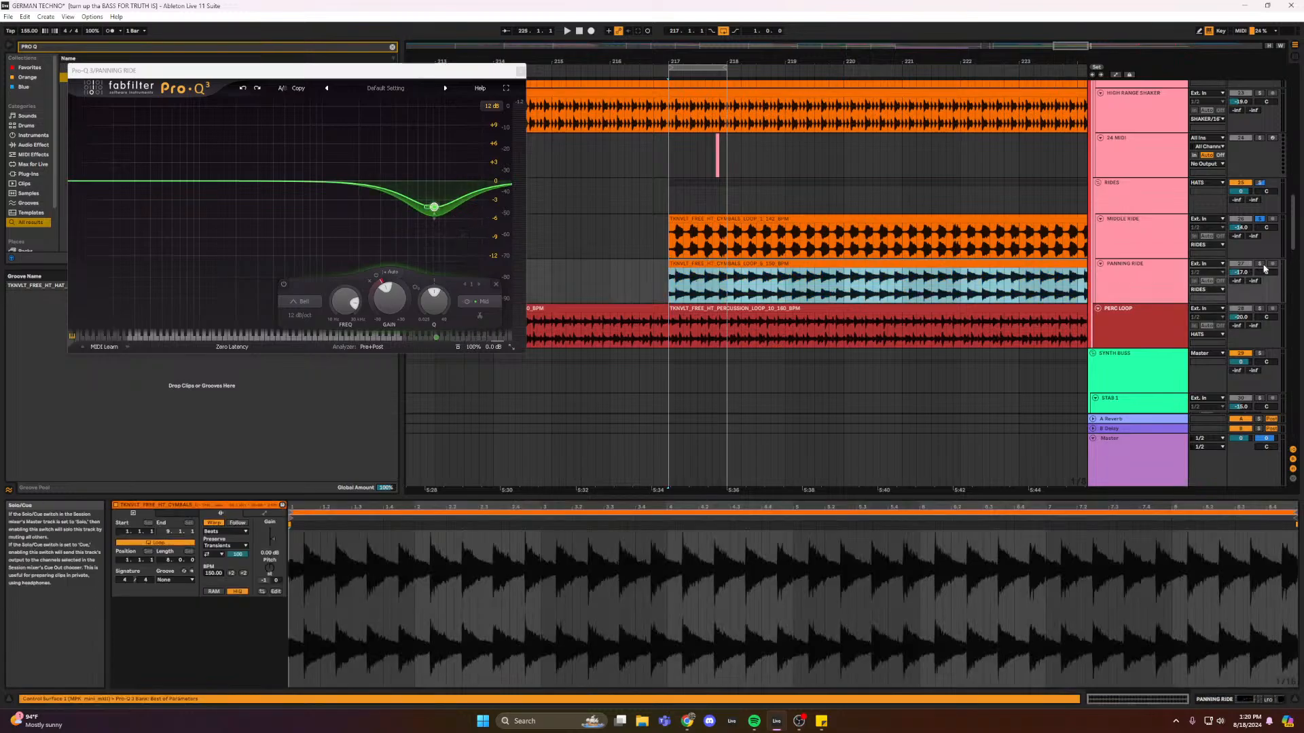
{"action": "key", "text": "space"}
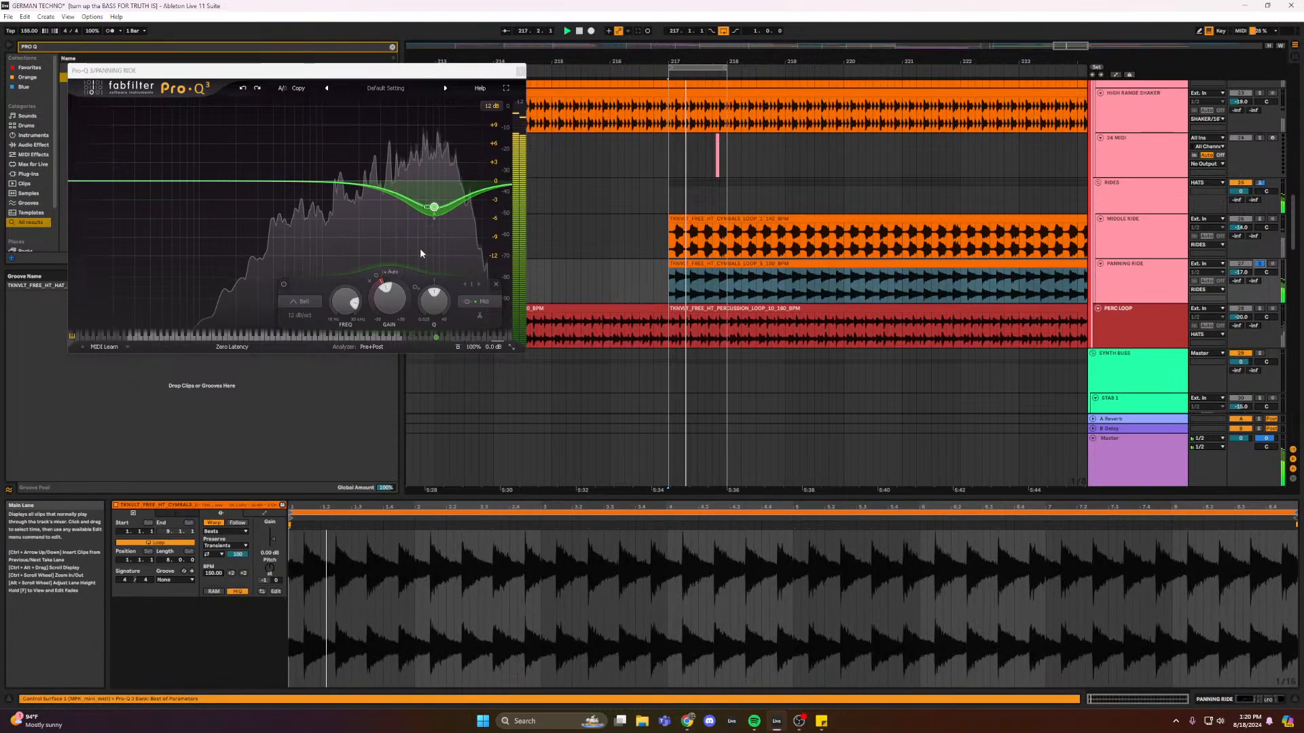
{"action": "left_click", "coordinate": [376, 233]}
{"action": "mouse_move", "coordinate": [387, 239]}
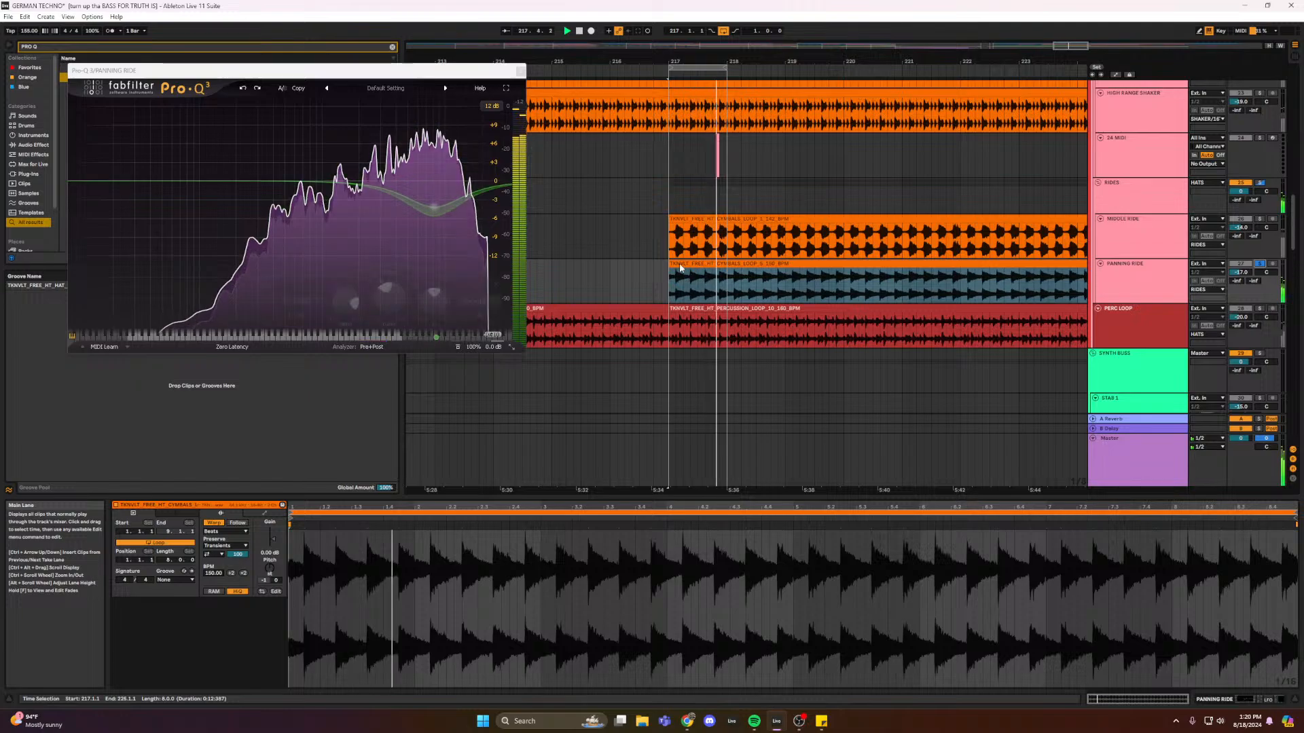
- Open the 24-MIDI clip again, check the scale notes around A#2 in the note editor and stop playback
{"action": "left_click", "coordinate": [717, 155]}
{"action": "left_click", "coordinate": [388, 593]}
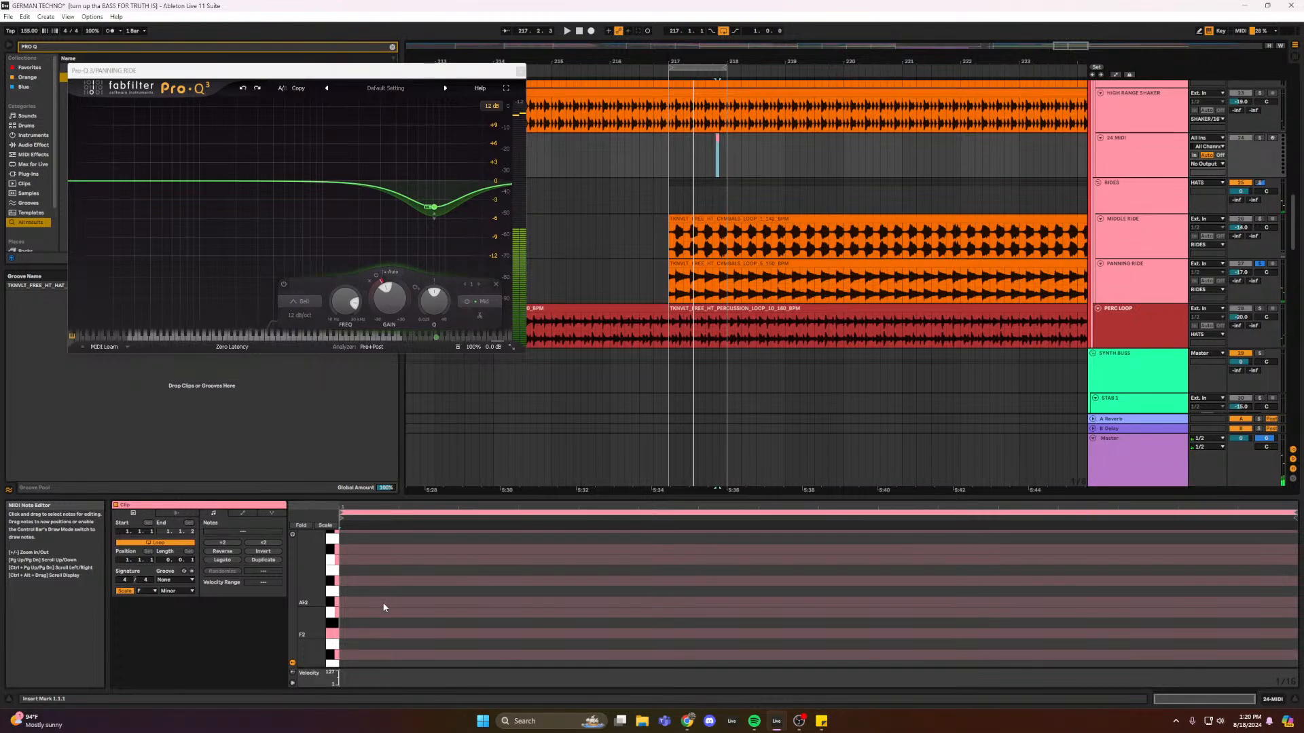
{"action": "left_click", "coordinate": [705, 190]}
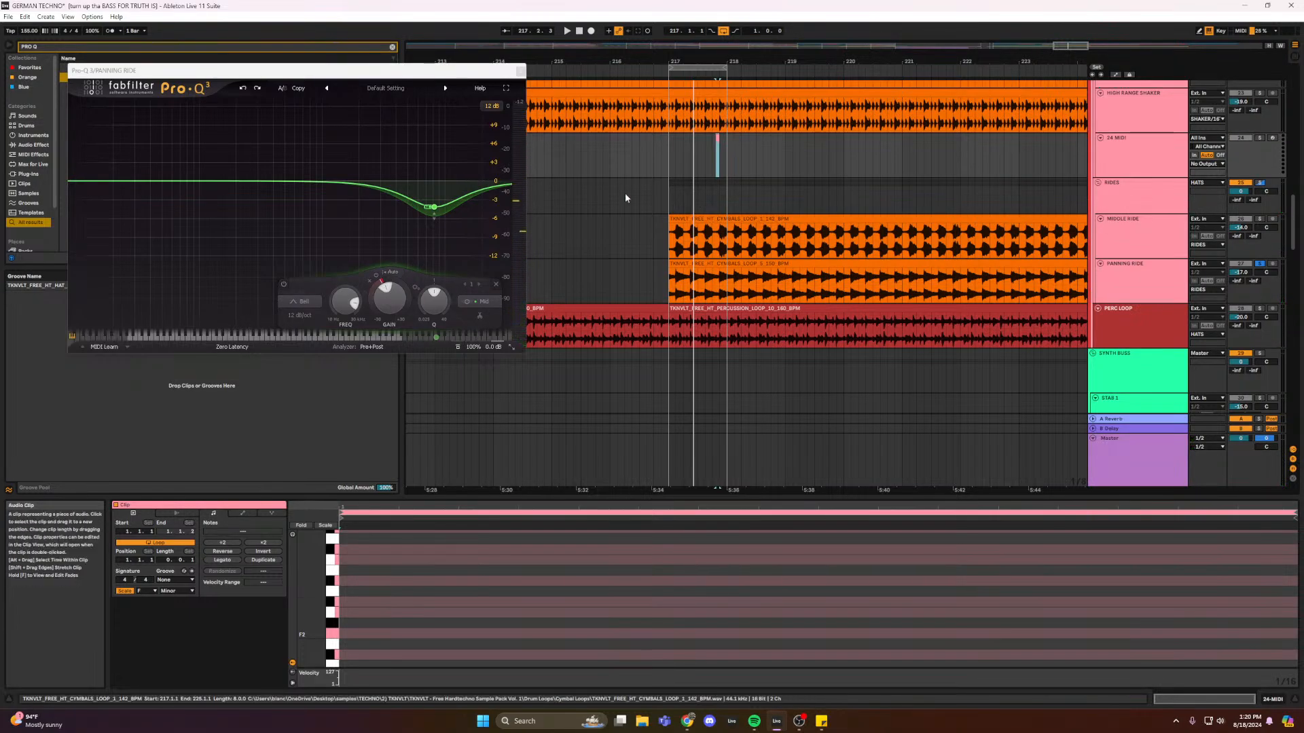
- Close the PANNING RIDE's Pro-Q 3 window and place the insert marker at bar 217
{"action": "left_click", "coordinate": [521, 71]}
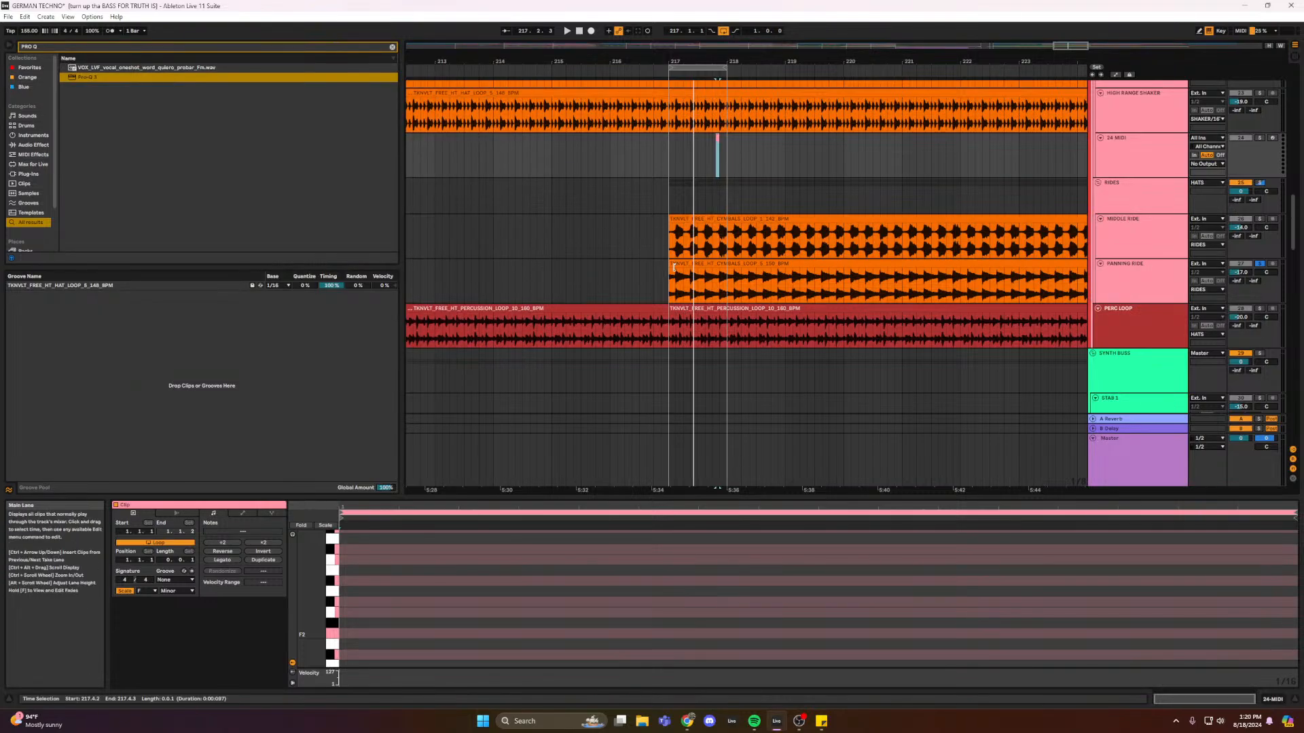
{"action": "scroll", "coordinate": [670, 296], "scroll_direction": "down", "scroll_amount": 1}
{"action": "left_click", "coordinate": [670, 296]}
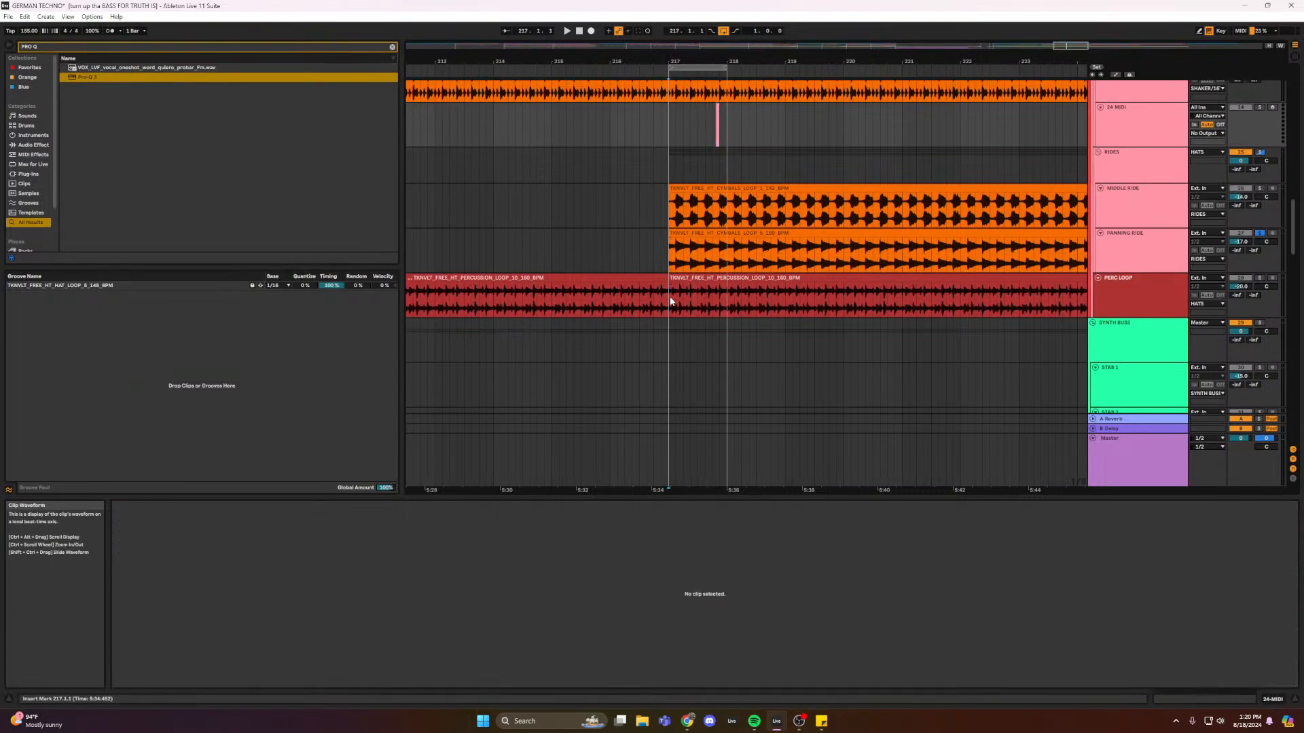
- Show the PERC LOOP's device chain, solo the track and play it from bar 217
{"action": "left_click", "coordinate": [1093, 295]}
{"action": "left_click", "coordinate": [1195, 700]}
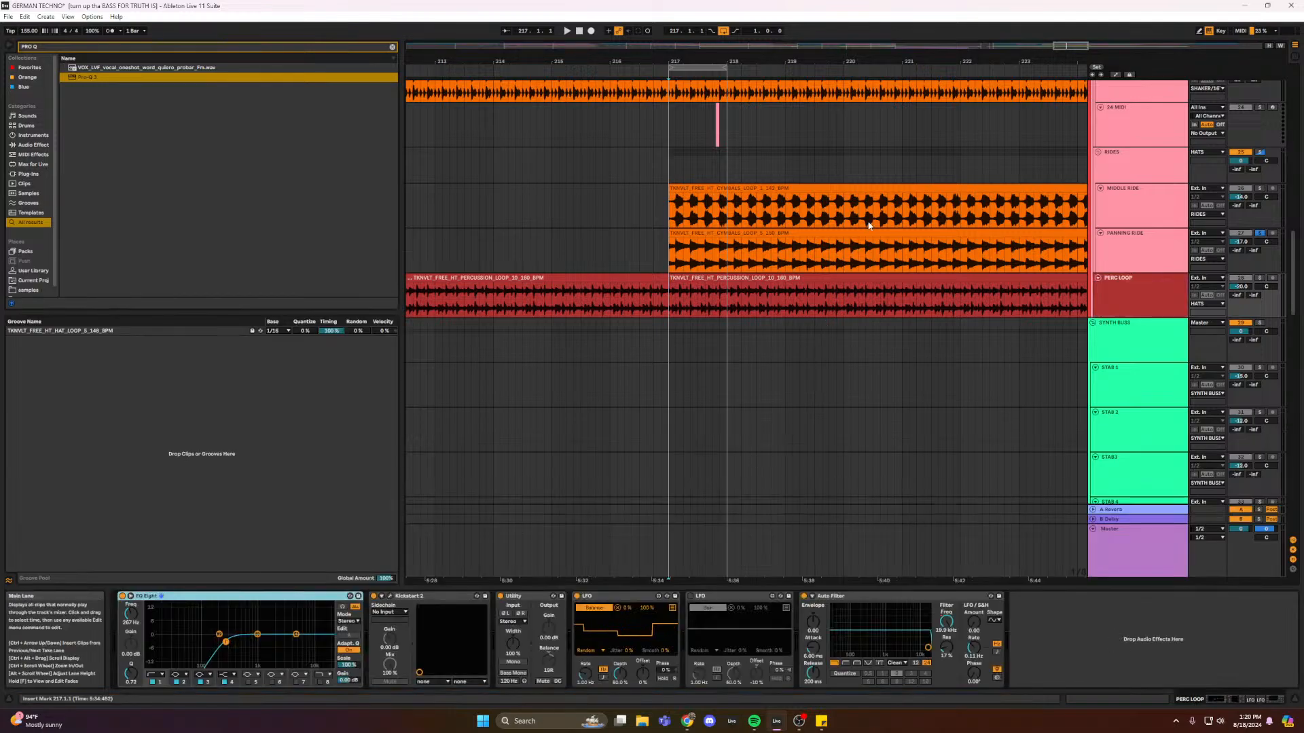
{"action": "left_click", "coordinate": [1259, 278]}
{"action": "key", "text": "space"}
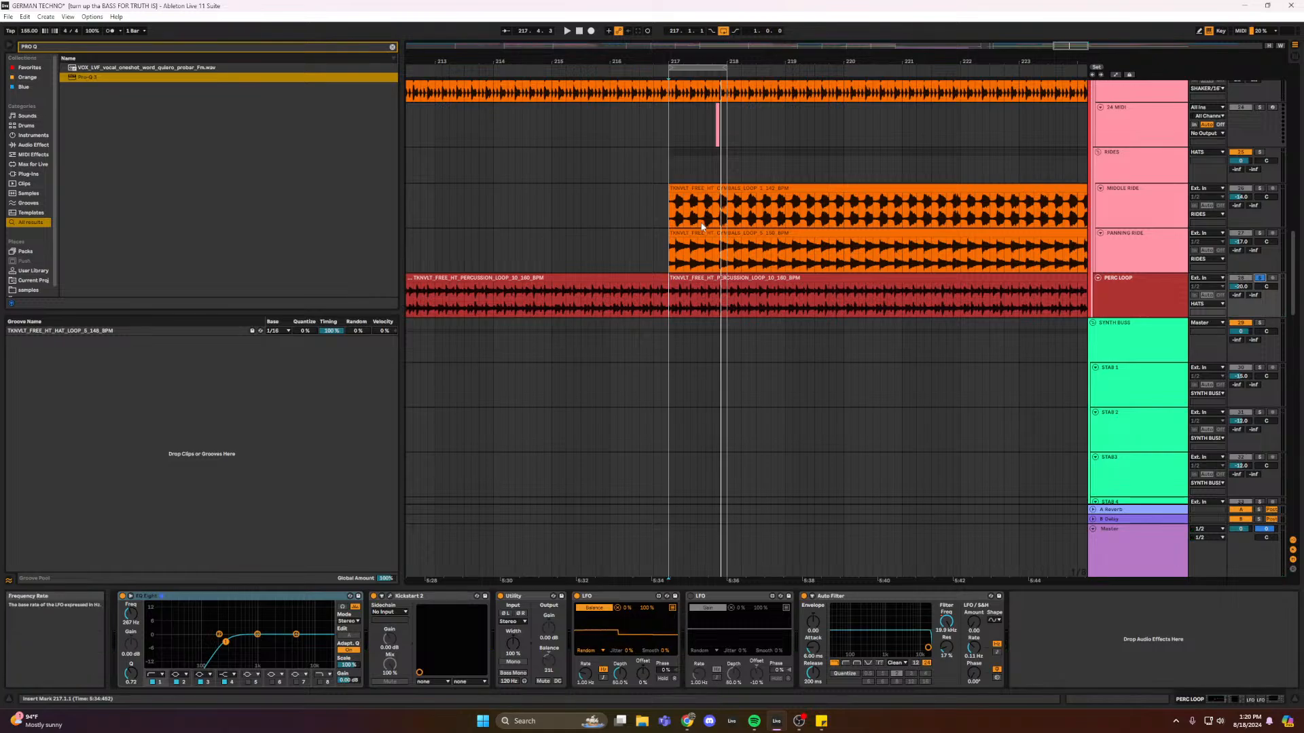
- Add Pro-Q 3 to the end of the PERC LOOP's device chain and play the loop to examine its spectrum peaks
{"action": "left_click", "coordinate": [676, 278]}
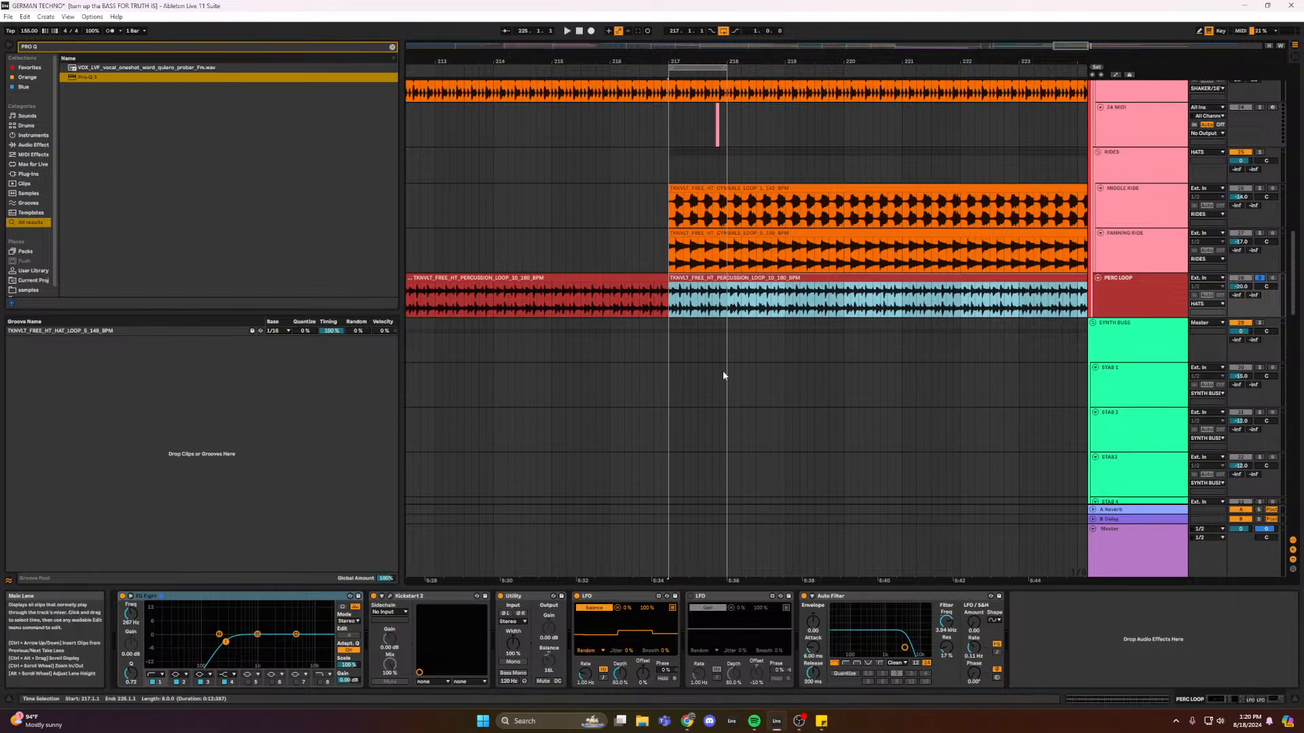
{"action": "double_click", "coordinate": [107, 76]}
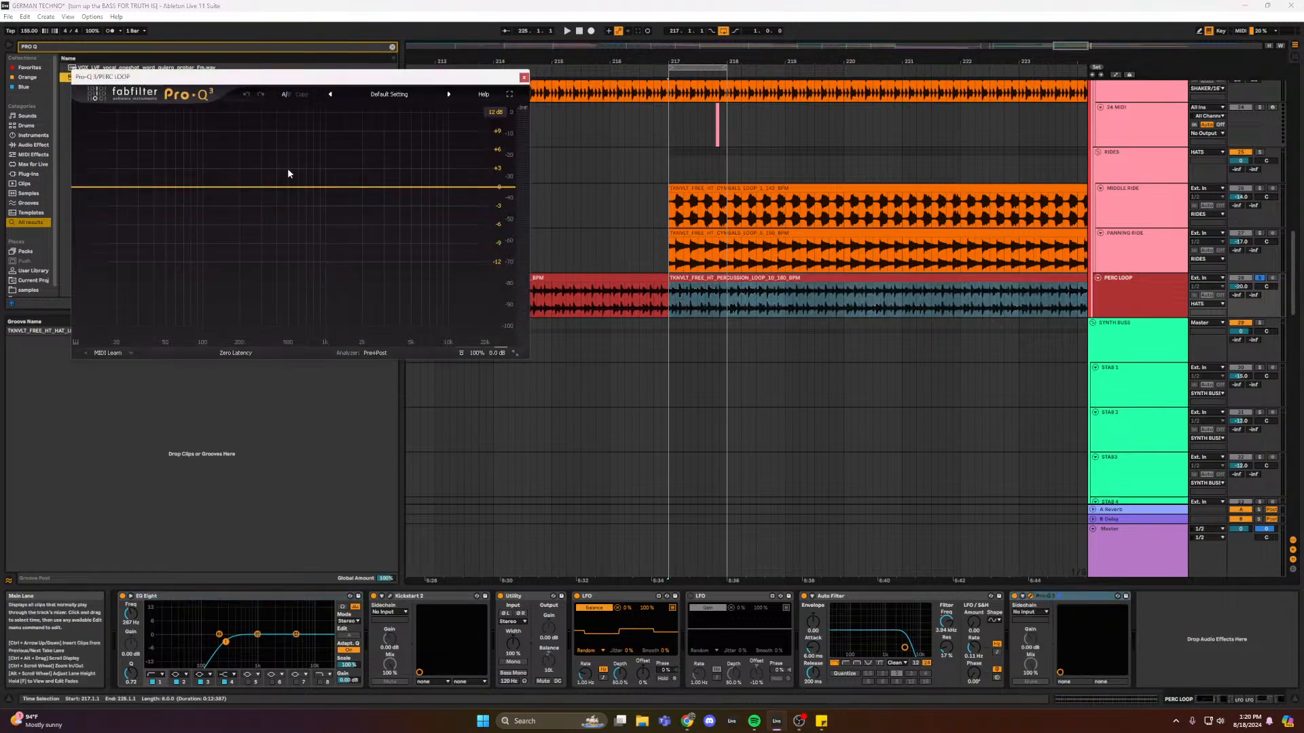
{"action": "key", "text": "space"}
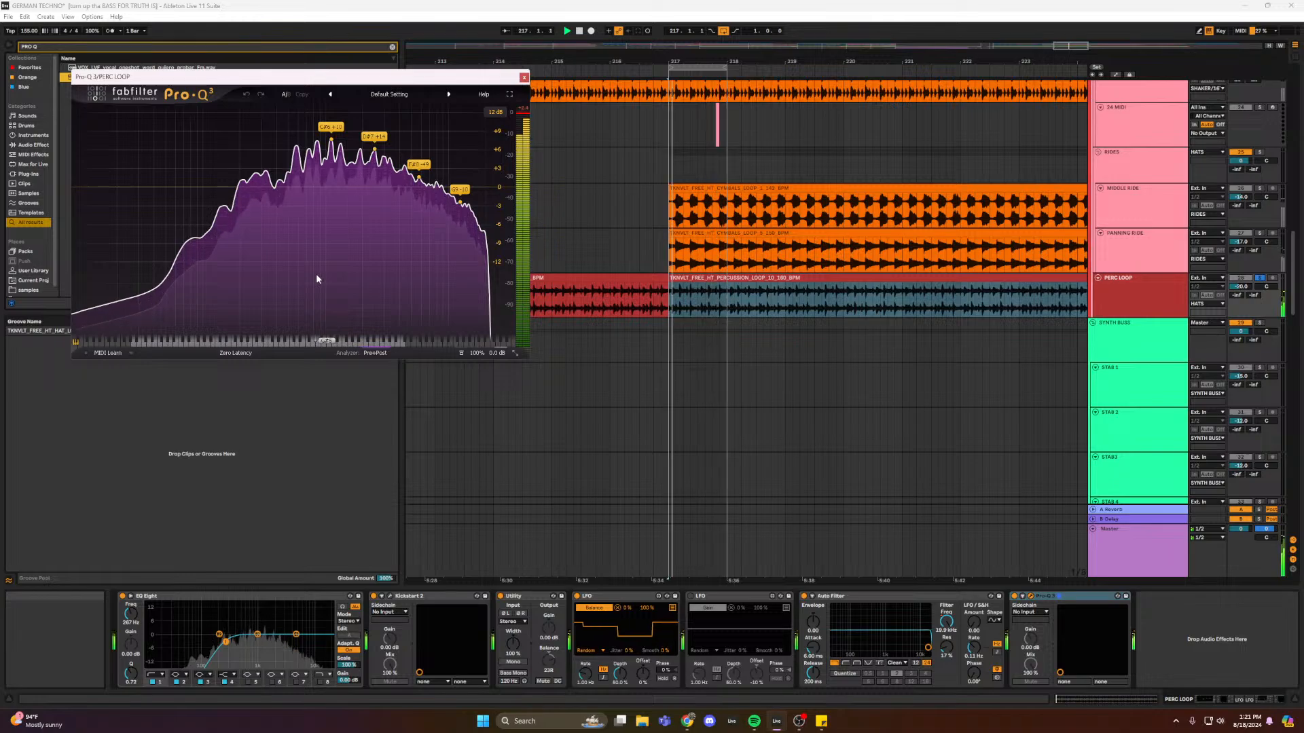
- Lengthen the 24-MIDI clip near bar 218 and examine its scale notes around F2 in the note editor
{"action": "left_click", "coordinate": [718, 107]}
{"action": "left_click_drag", "start_coordinate": [719, 108], "coordinate": [733, 108]}
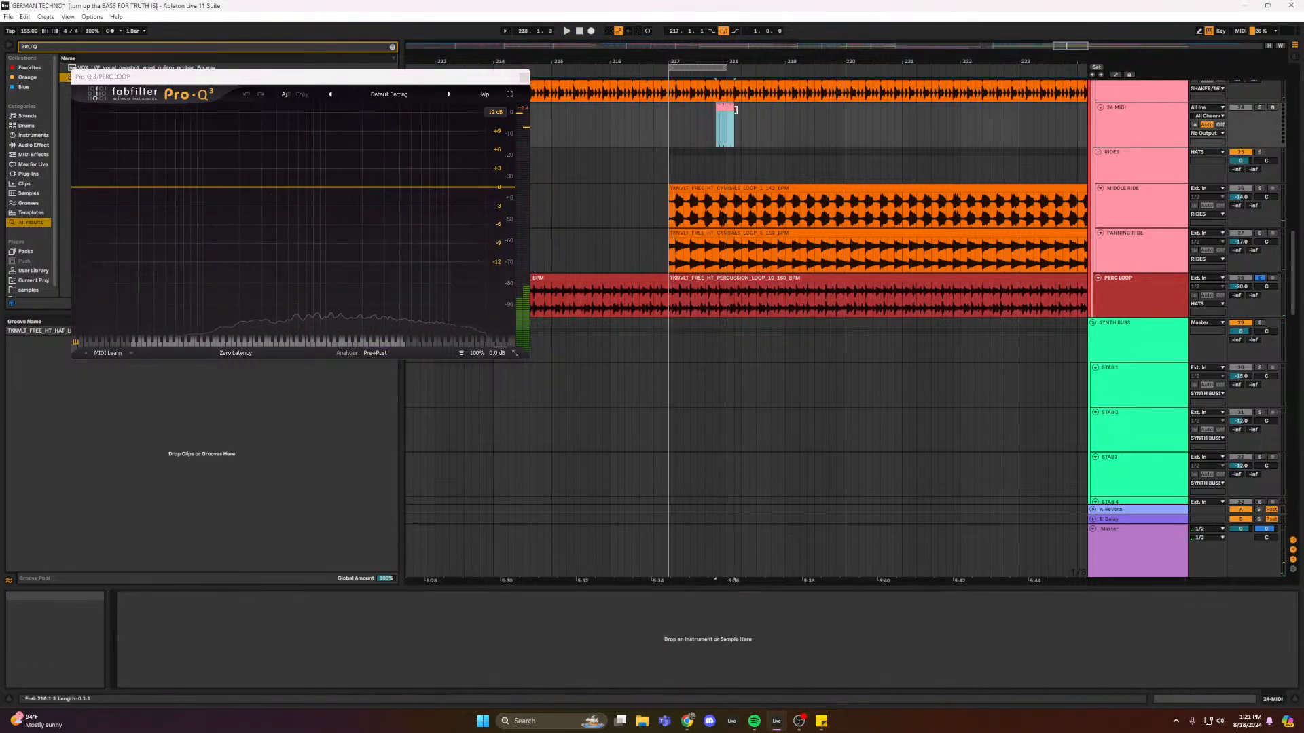
{"action": "left_click", "coordinate": [1159, 698]}
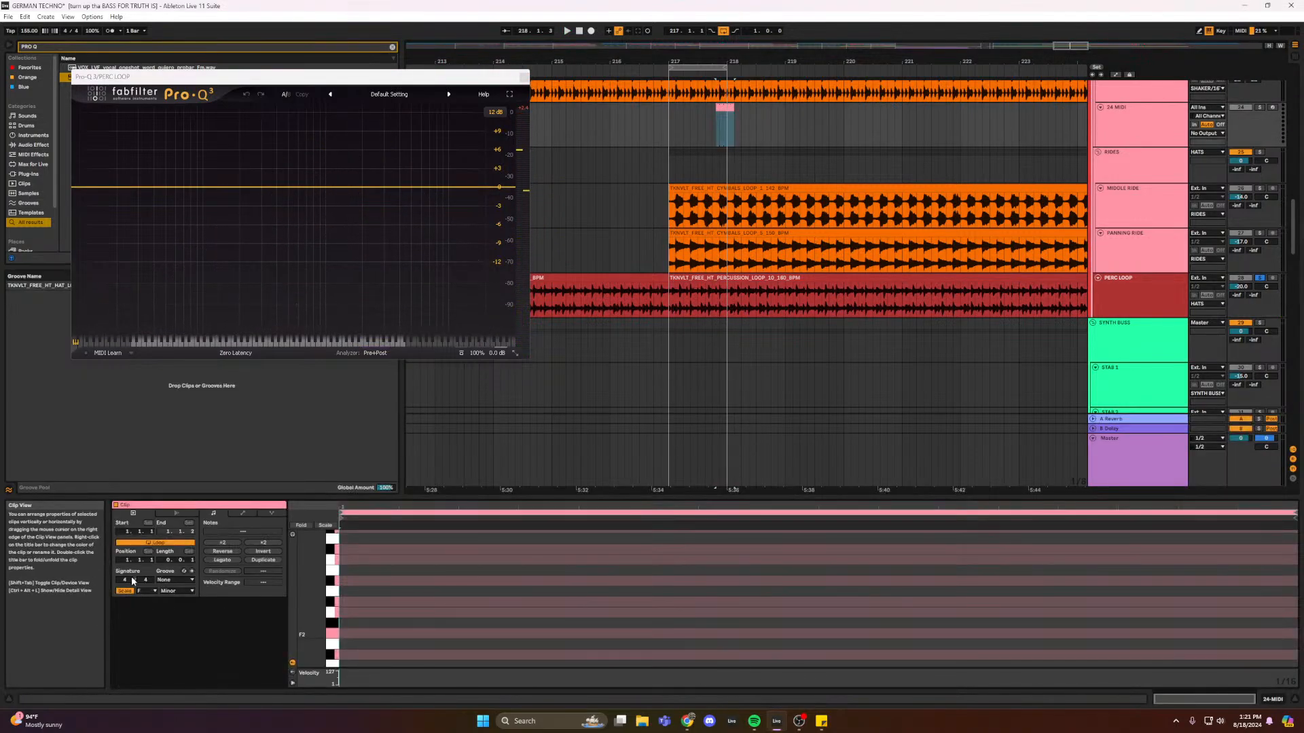
{"action": "scroll", "coordinate": [399, 654], "scroll_direction": "down", "scroll_amount": 3}
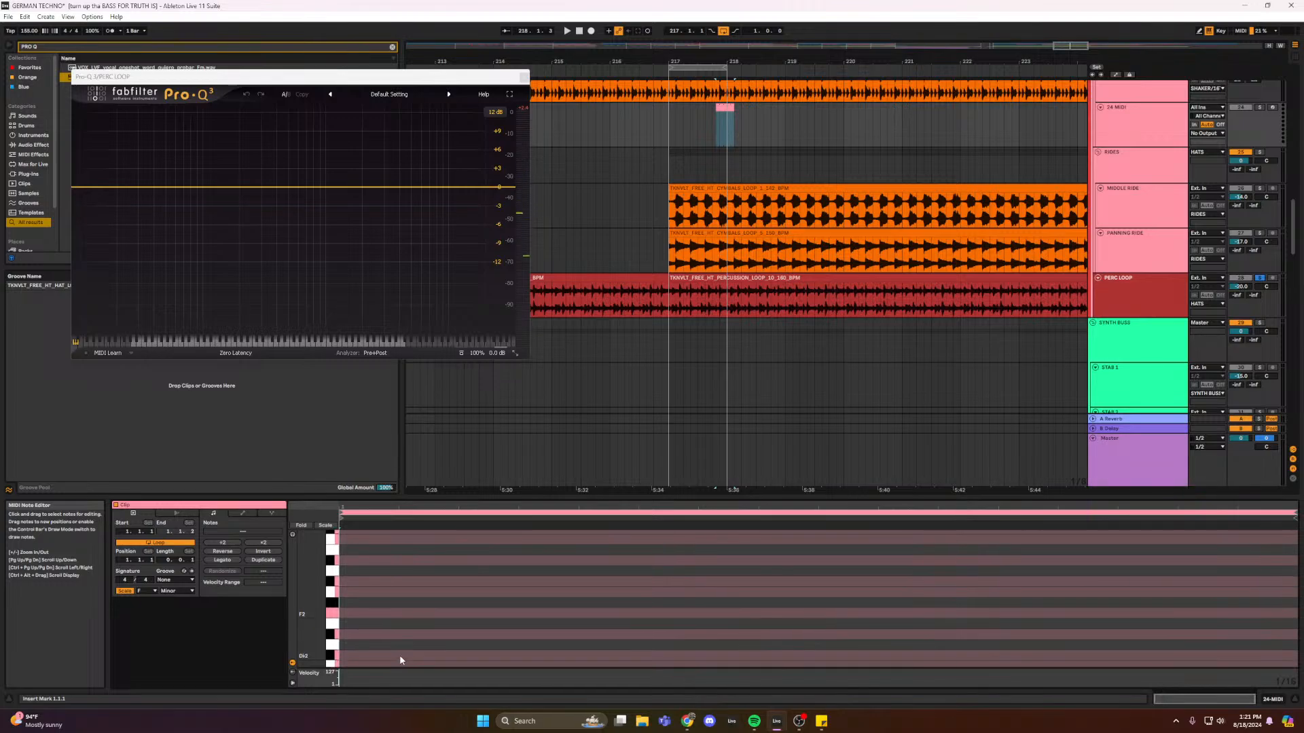
{"action": "scroll", "coordinate": [413, 652], "scroll_direction": "down", "scroll_amount": 1}
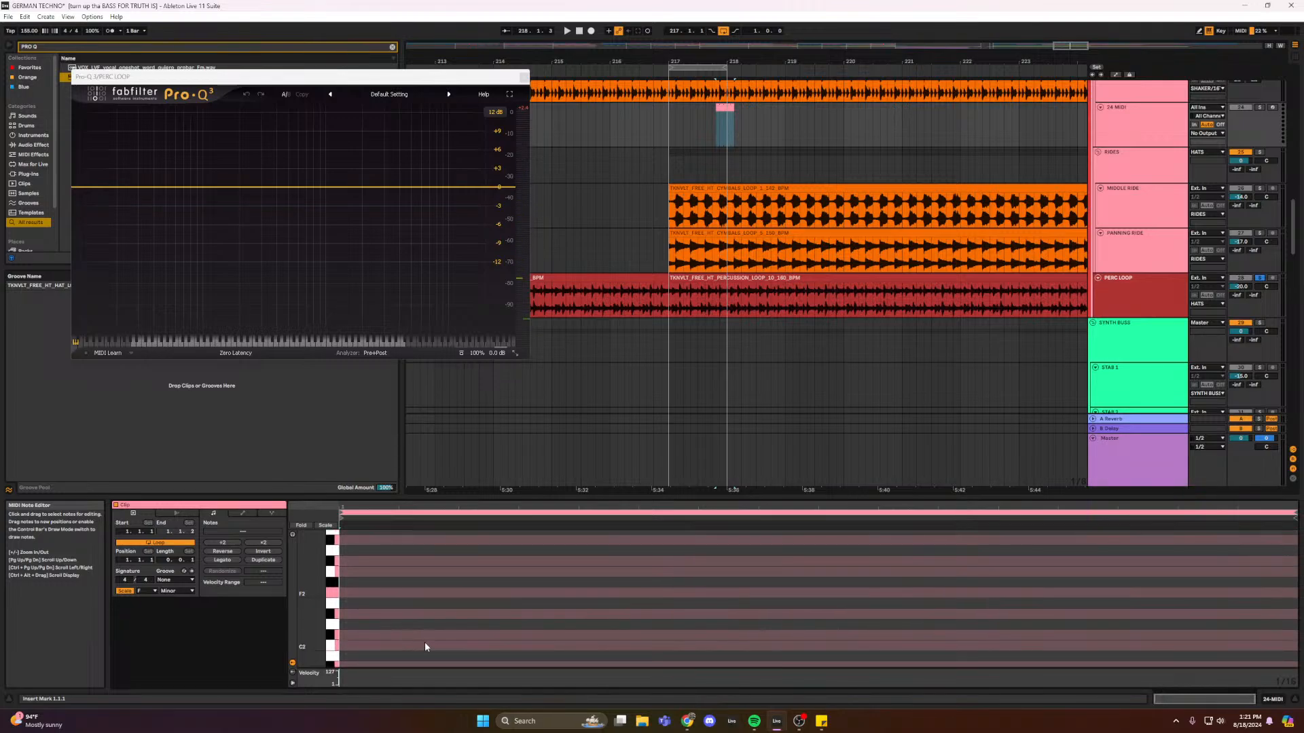
- Check the percussion loop clip's pitch settings at bar 217 against the 24-MIDI clip's scale notes
{"action": "left_click", "coordinate": [697, 280]}
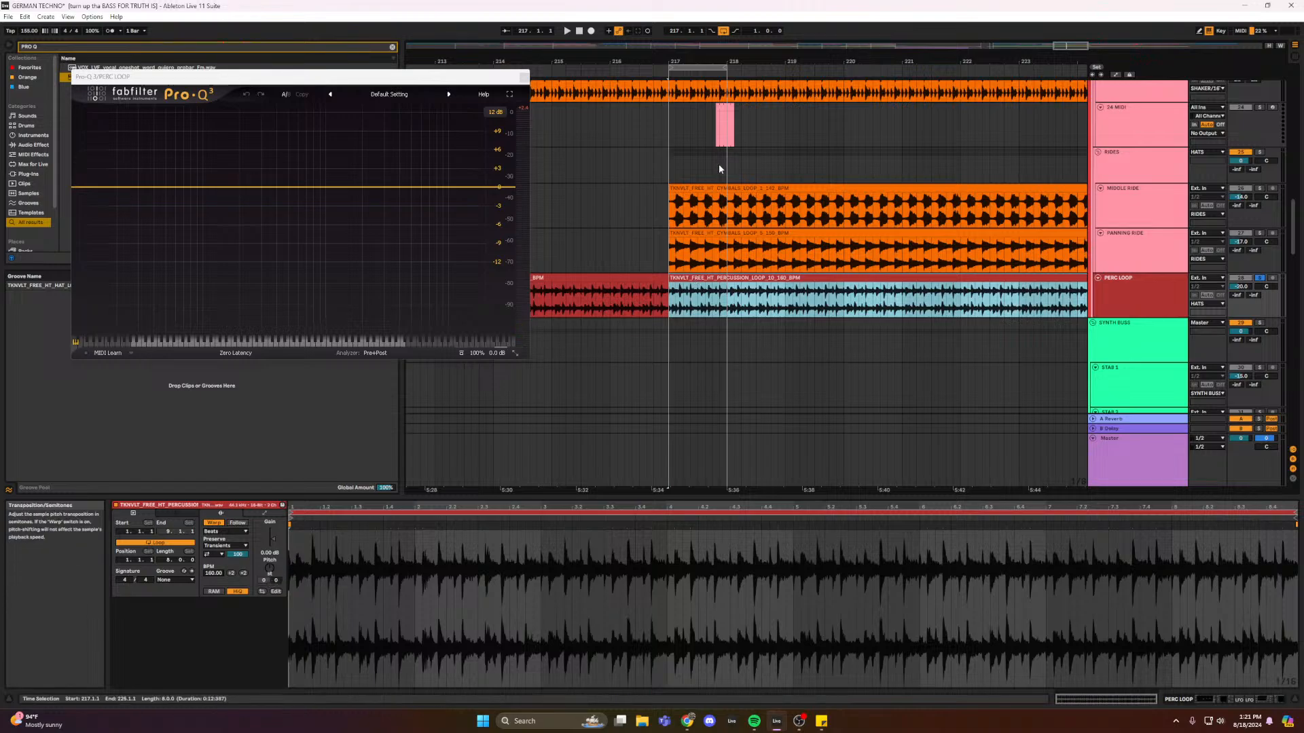
{"action": "left_click", "coordinate": [722, 125]}
{"action": "scroll", "coordinate": [381, 637], "scroll_direction": "down", "scroll_amount": 1}
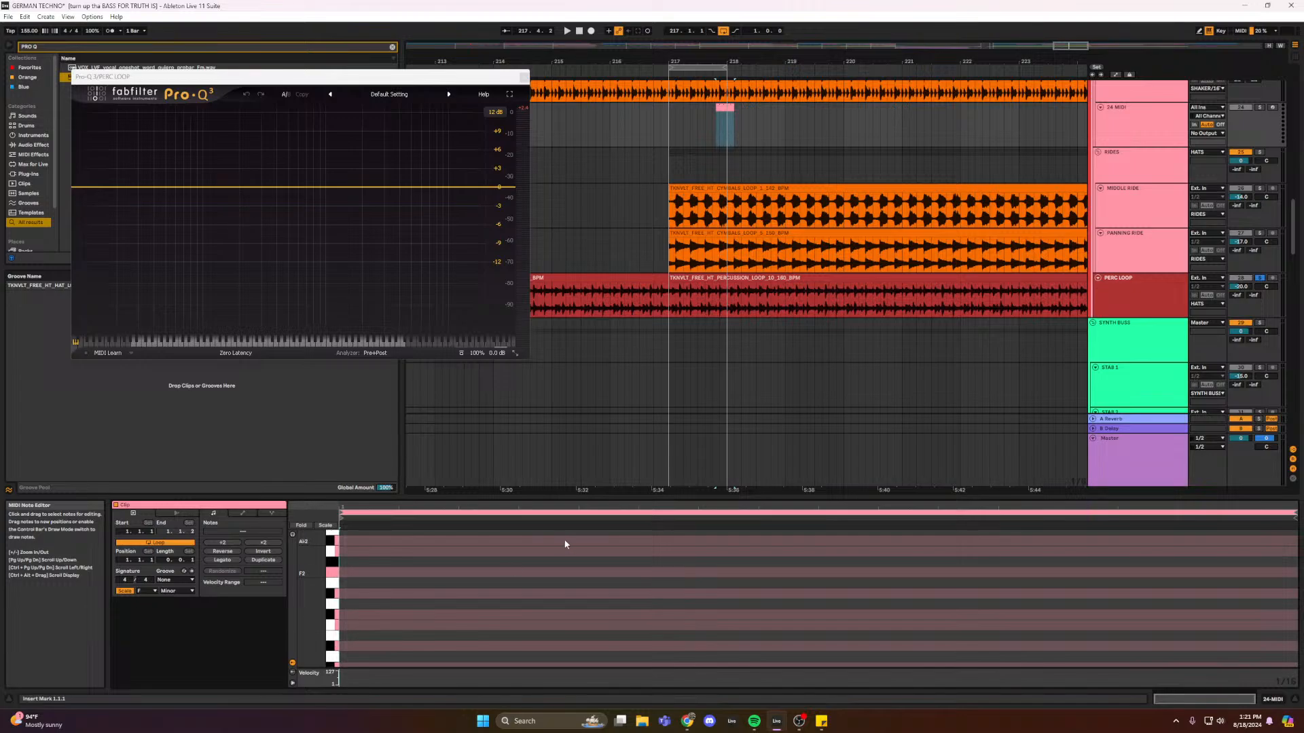
- Turn off the piano display in PERC LOOP's Pro-Q 3, bring back the track's device chain and close the plug-in window
{"action": "left_click", "coordinate": [683, 278]}
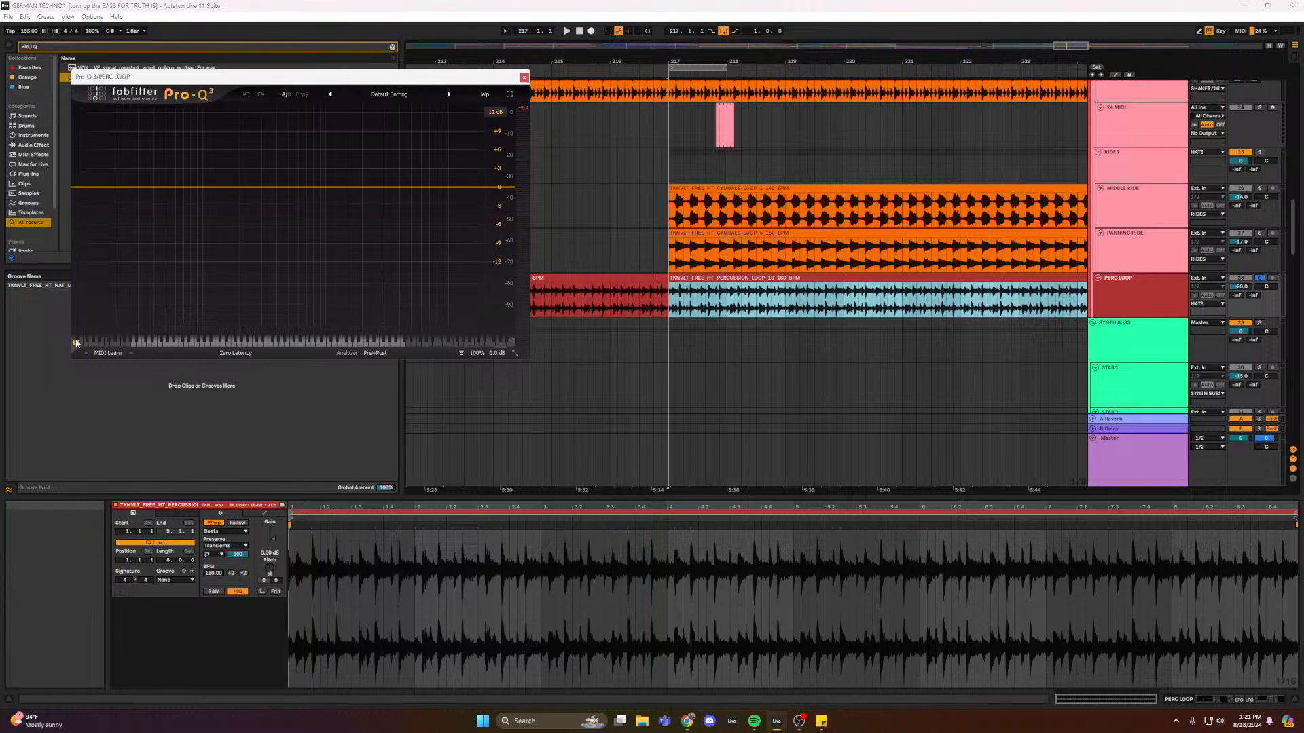
{"action": "left_click", "coordinate": [670, 298]}
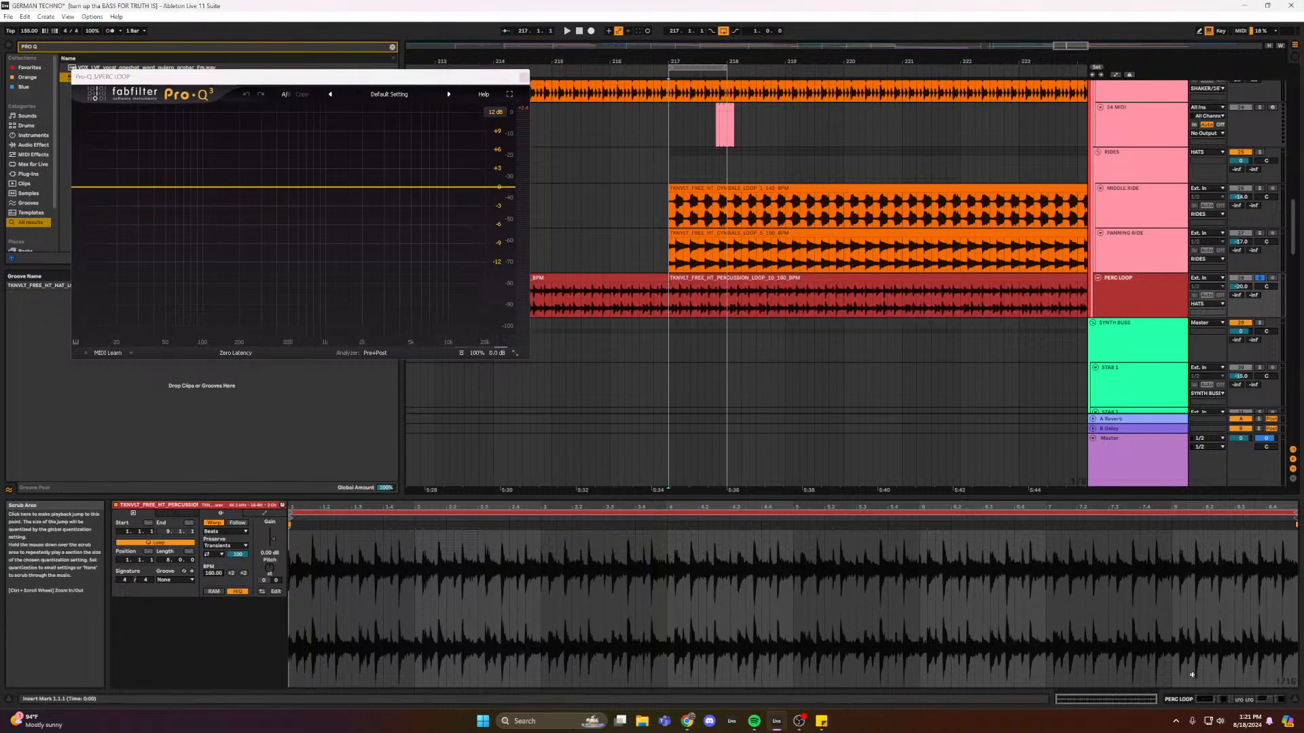
{"action": "key", "text": "shift+Tab"}
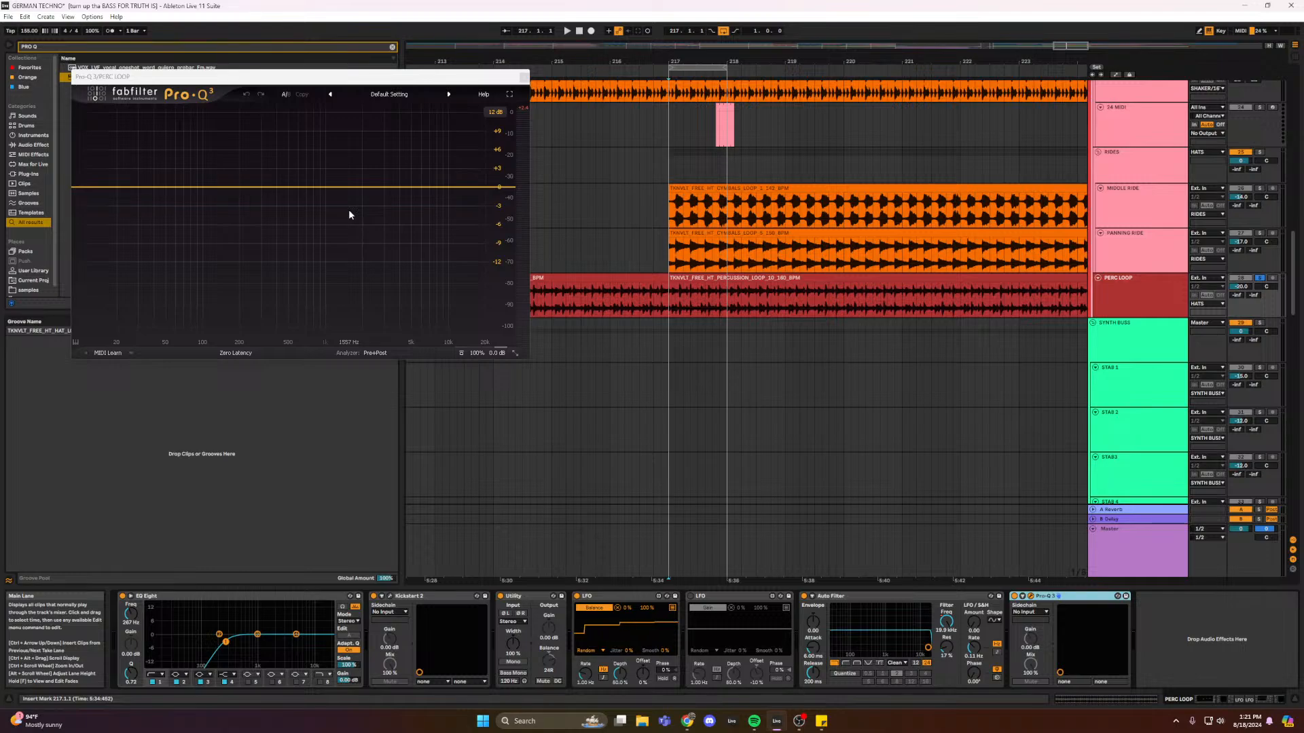
{"action": "left_click", "coordinate": [525, 79]}
- Show STAB 1's device chain at the beginning of the arrangement and select its Endless Smile device
{"action": "left_click_drag", "start_coordinate": [1071, 46], "coordinate": [747, 27]}
{"action": "left_click", "coordinate": [541, 442]}
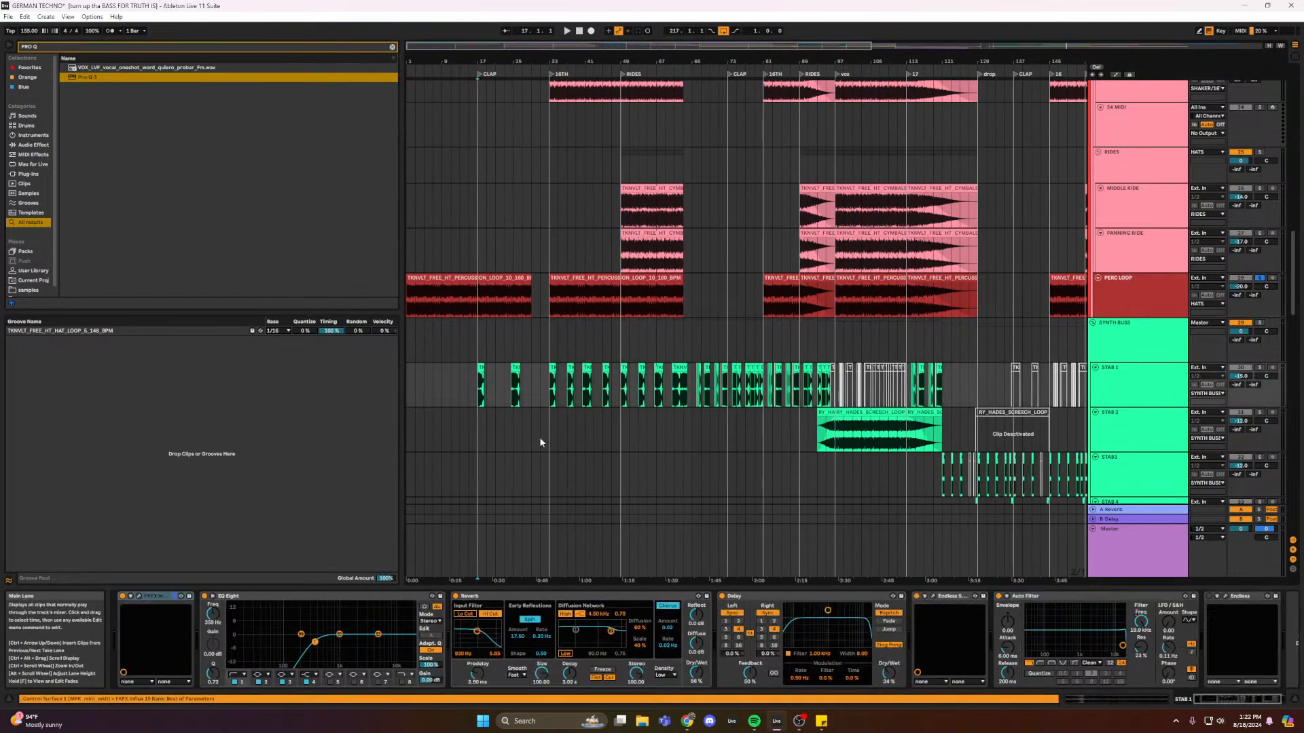
{"action": "scroll", "coordinate": [849, 448], "scroll_direction": "down", "scroll_amount": 3}
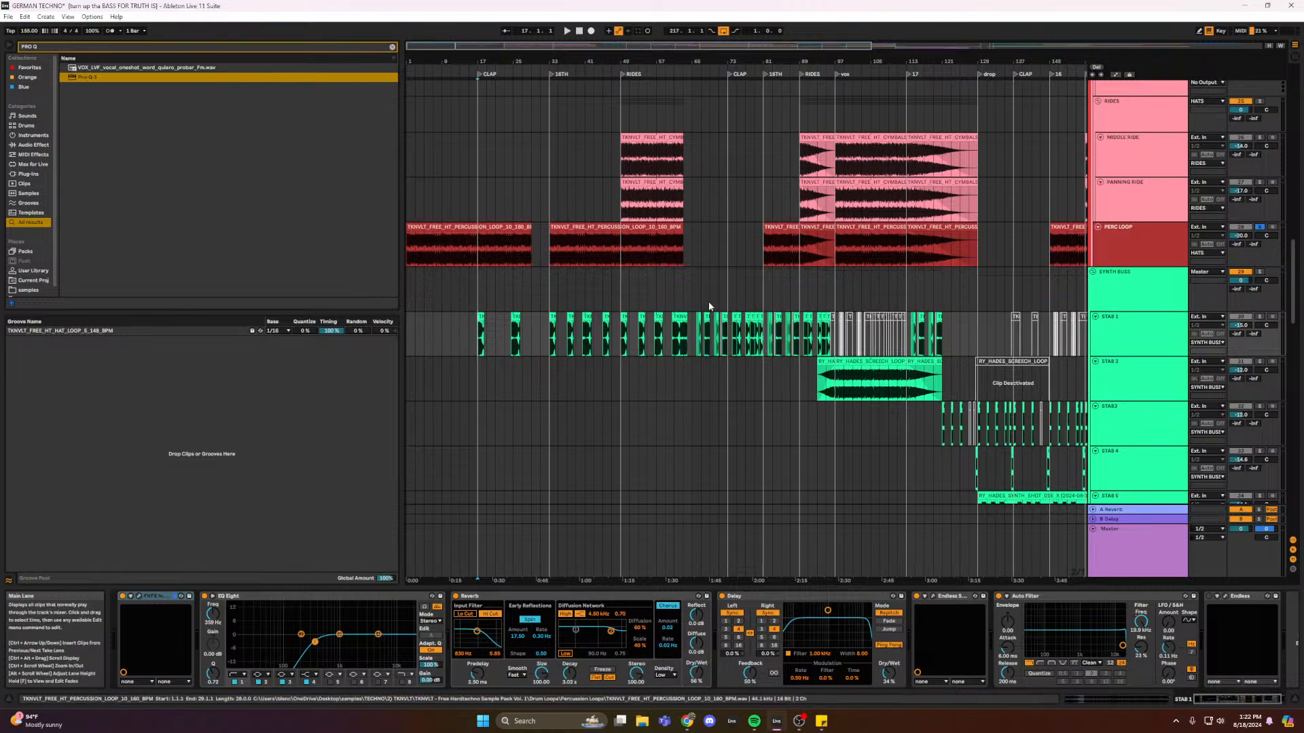
{"action": "left_click", "coordinate": [944, 601]}
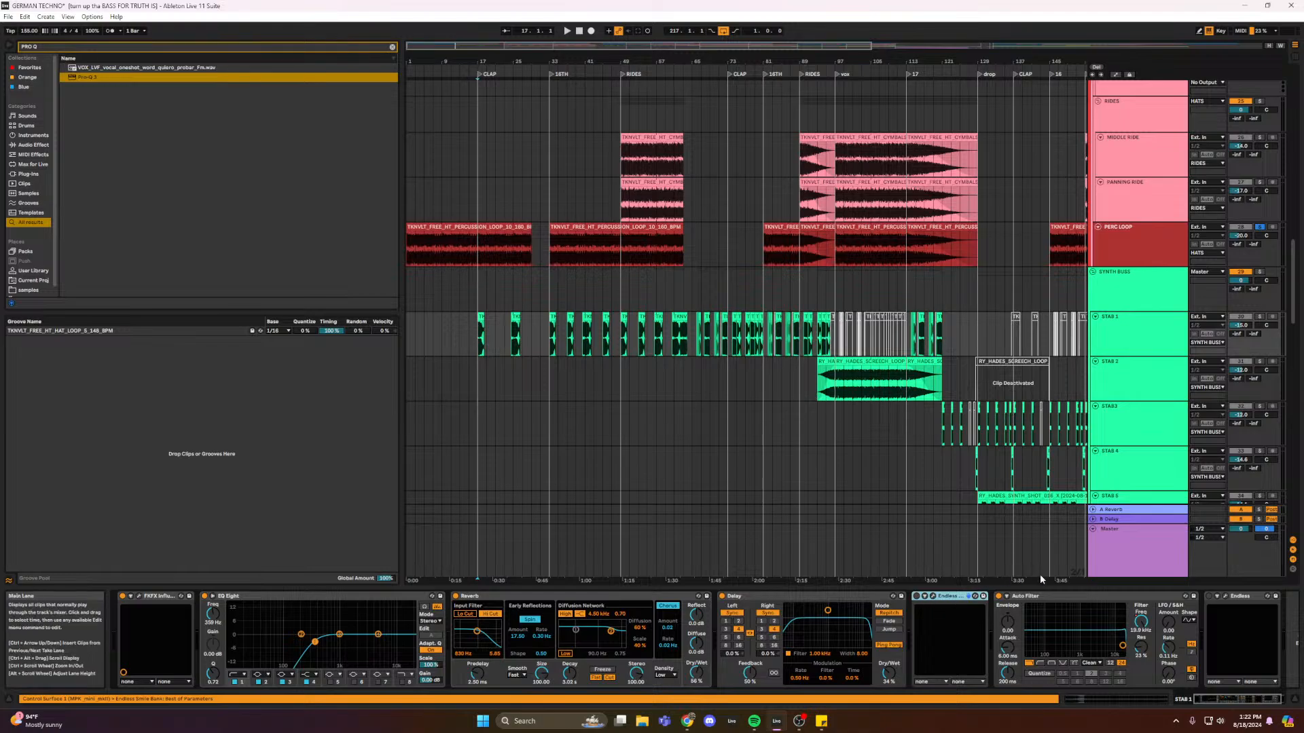
- Review the device chains of STAB 2, STAB3, STAB 4 and the SYNTH BUSS group
{"action": "left_click", "coordinate": [855, 387]}
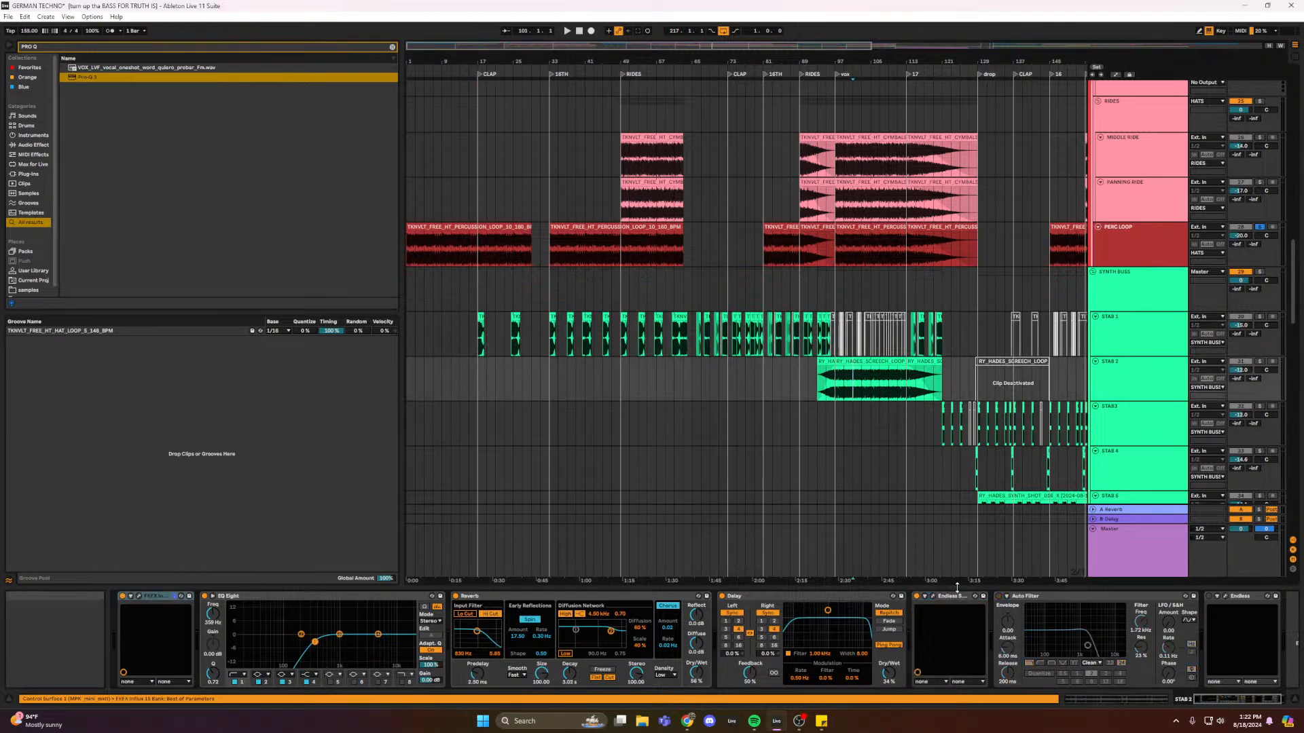
{"action": "left_click", "coordinate": [923, 430]}
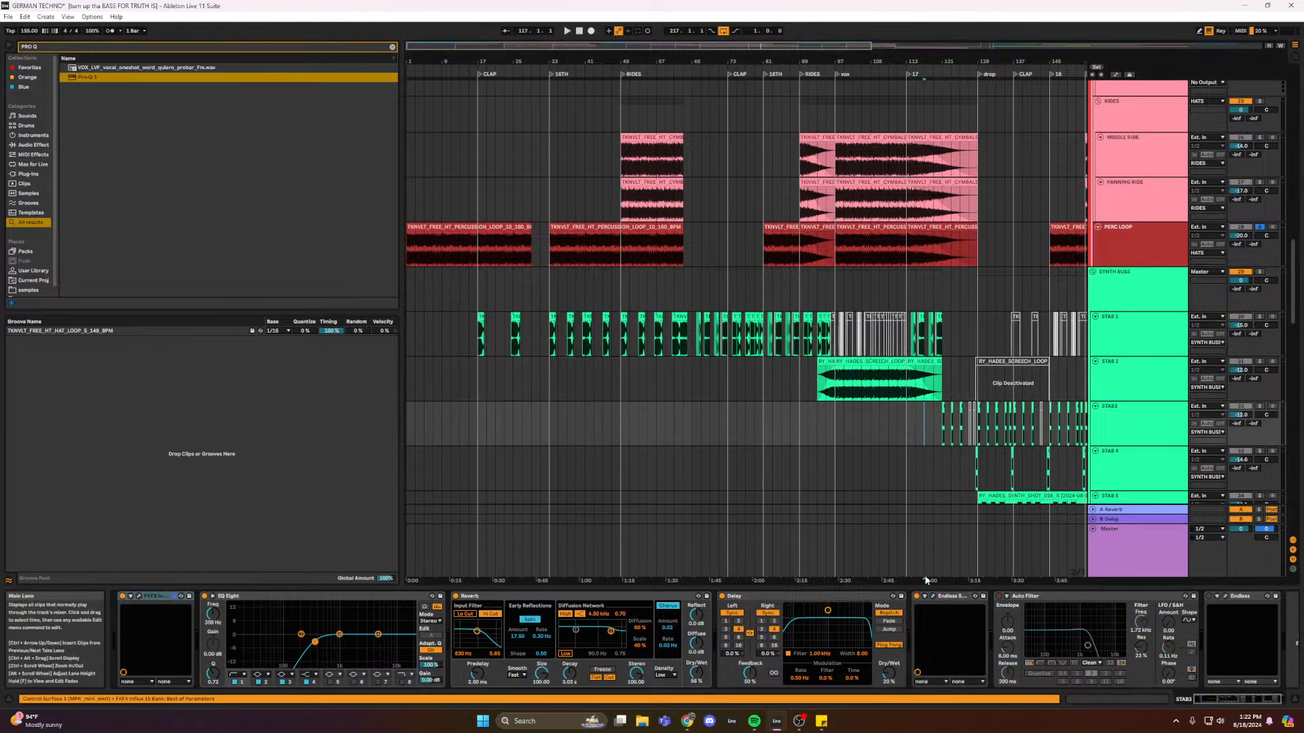
{"action": "left_click", "coordinate": [926, 466]}
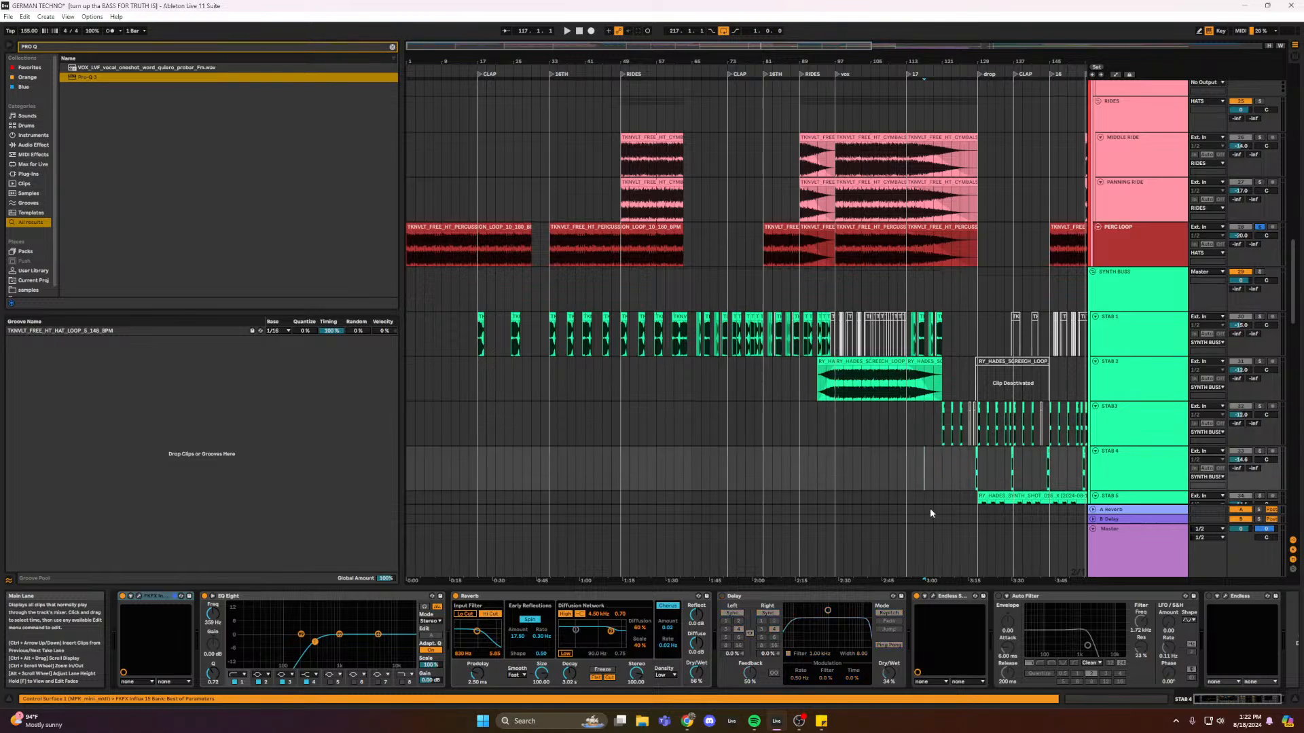
{"action": "left_click", "coordinate": [933, 596]}
{"action": "left_click", "coordinate": [933, 596]}
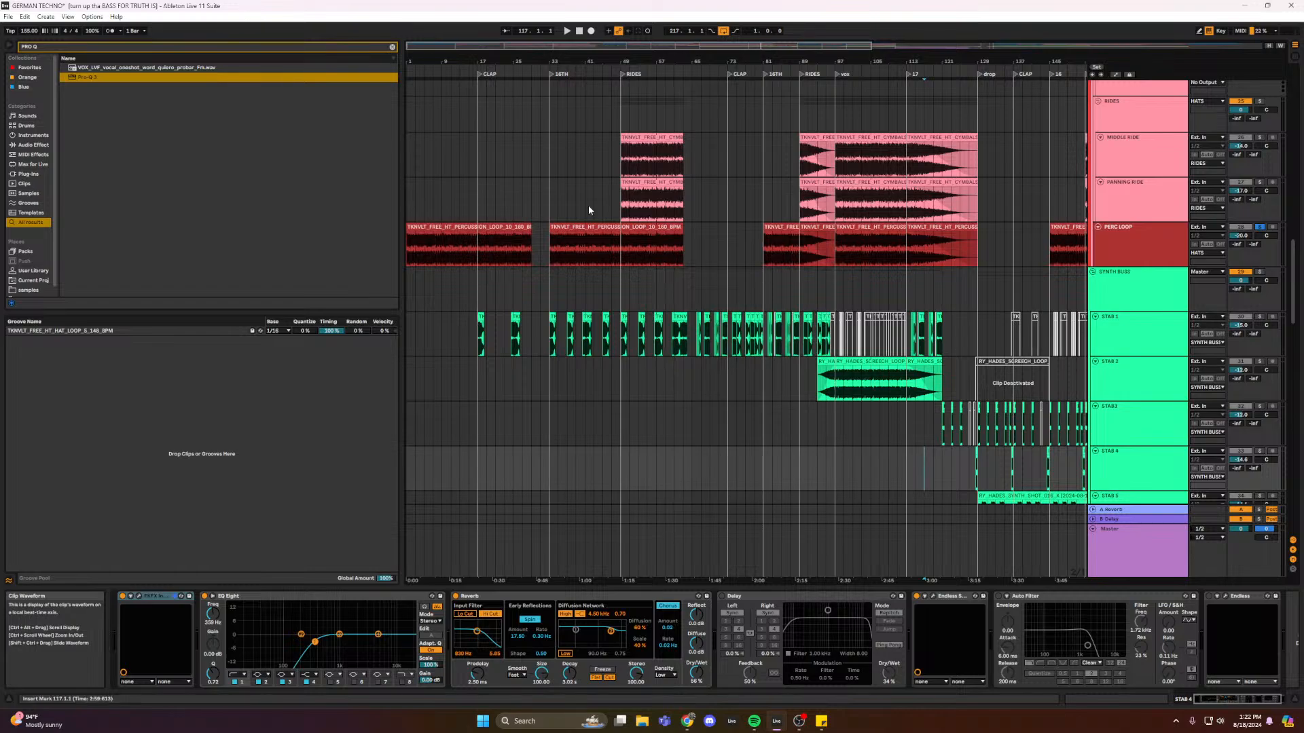
{"action": "left_click", "coordinate": [672, 291]}
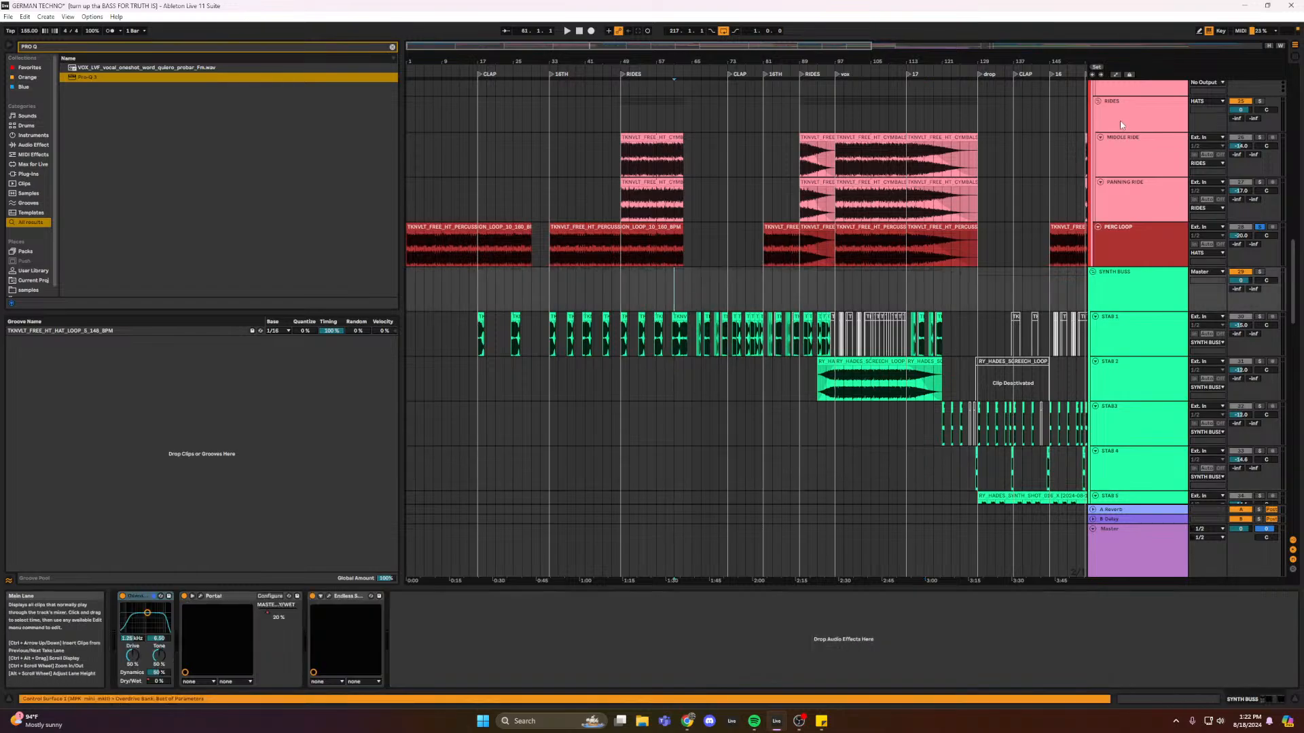
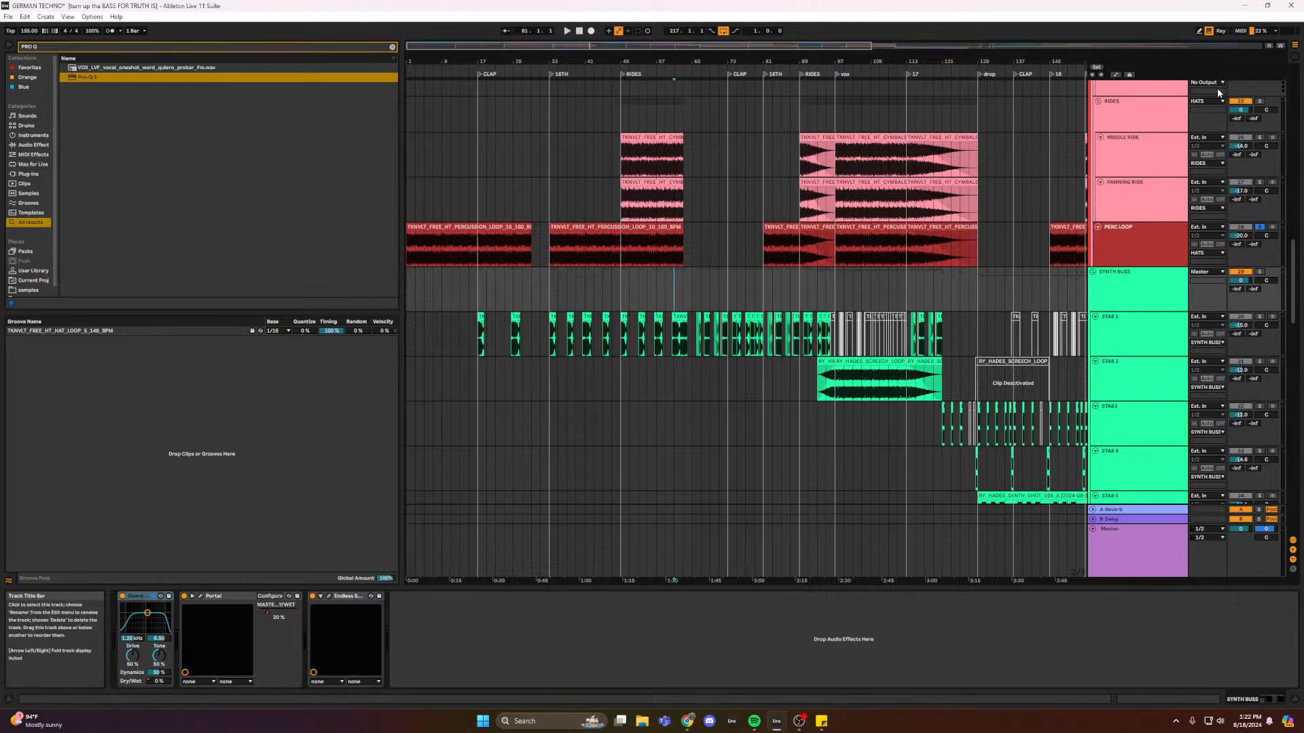
{"action": "left_click", "coordinate": [1118, 75]}
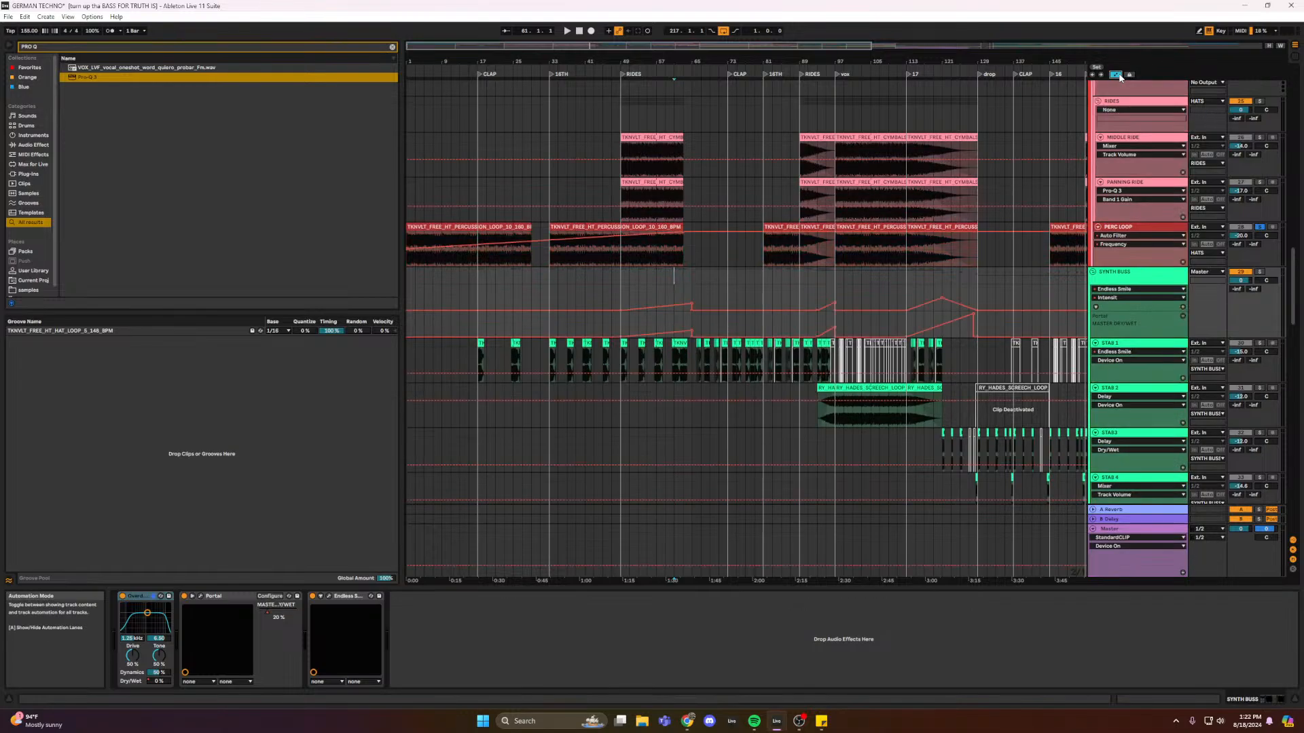
{"action": "left_click", "coordinate": [1118, 75]}
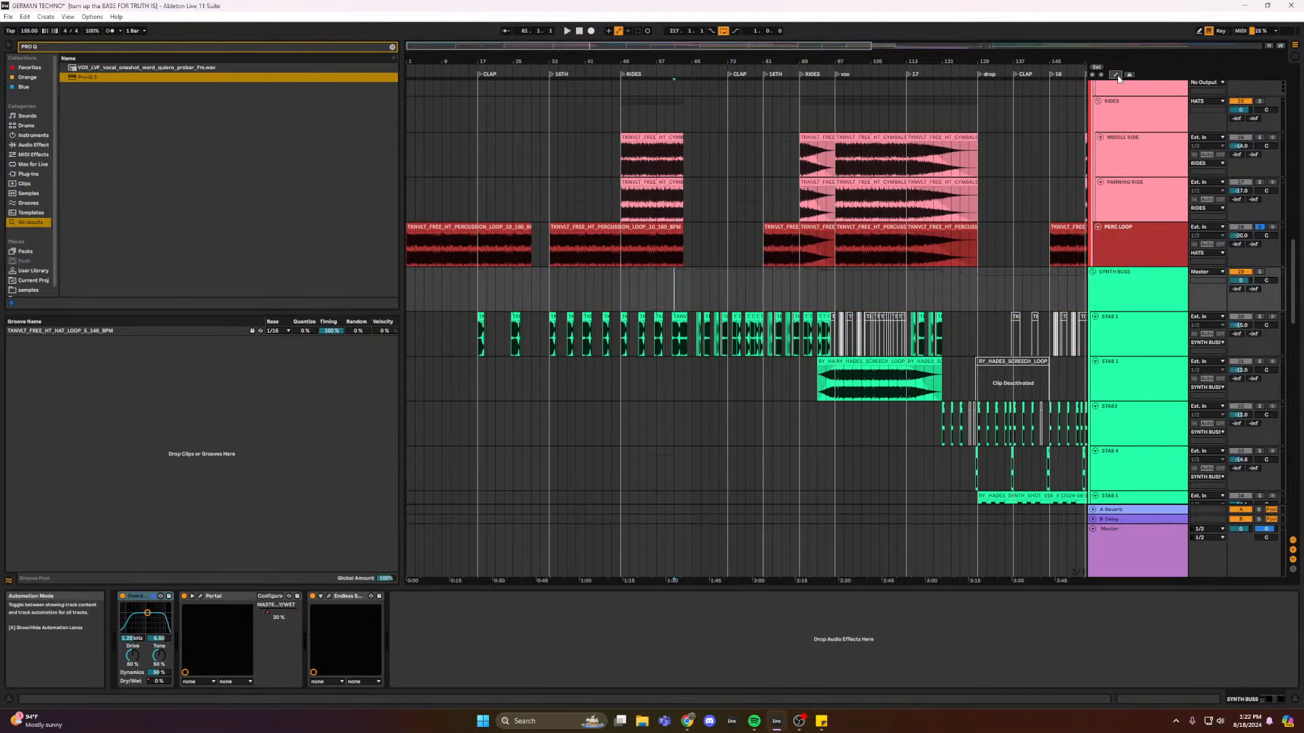
{"action": "key", "text": "q"}
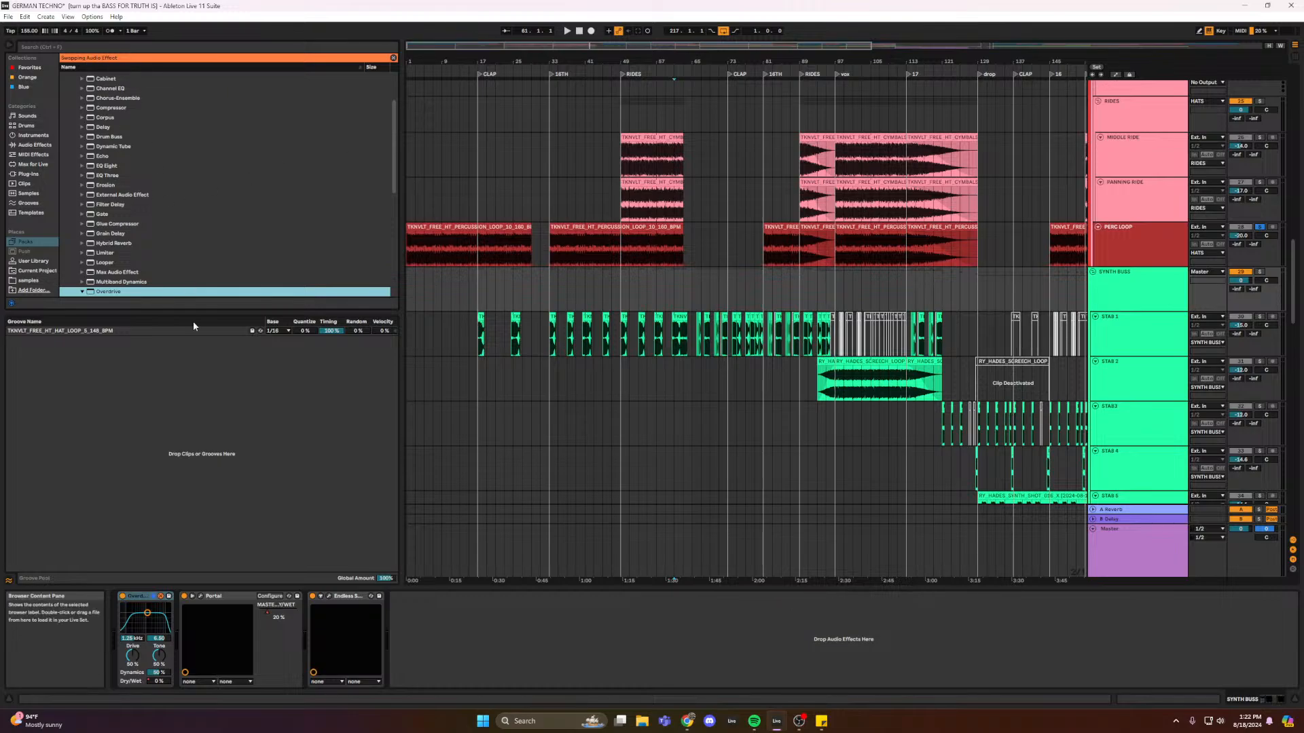
{"action": "key", "text": "q"}
{"action": "left_click", "coordinate": [451, 391]}
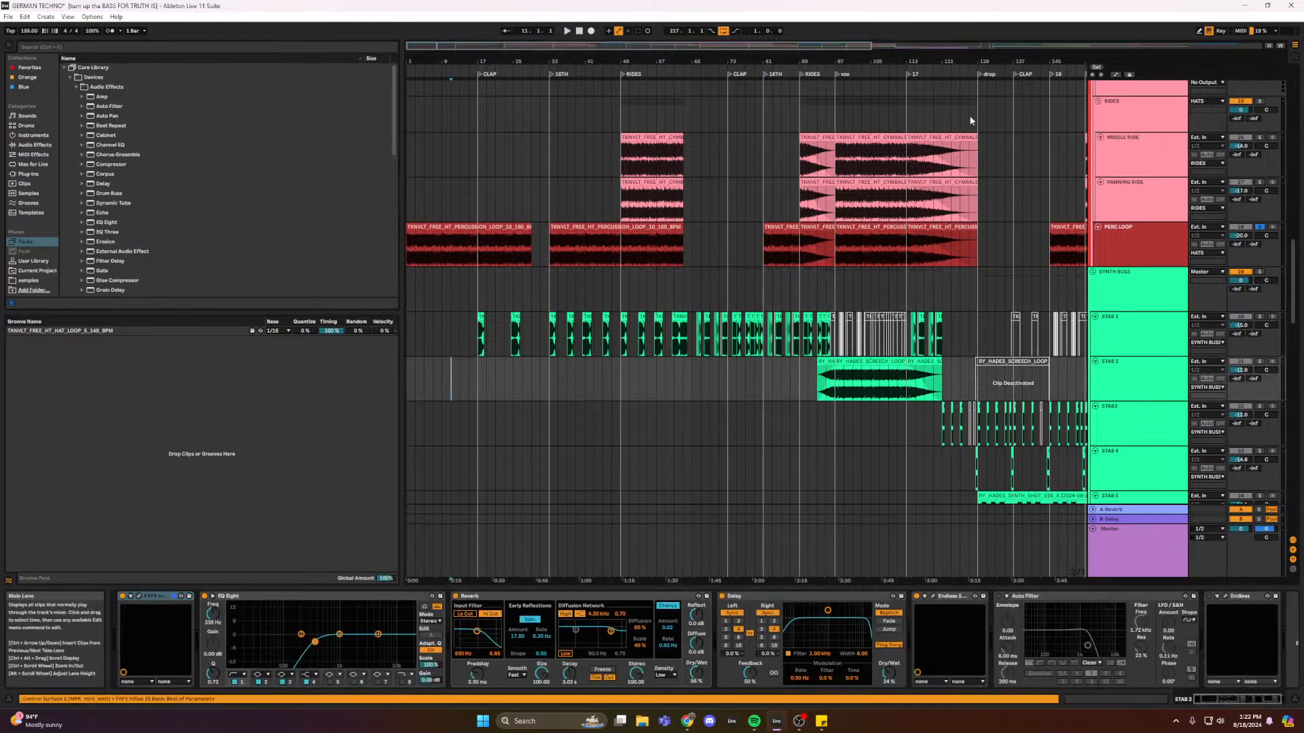
{"action": "left_click_drag", "start_coordinate": [821, 45], "coordinate": [822, 47]}
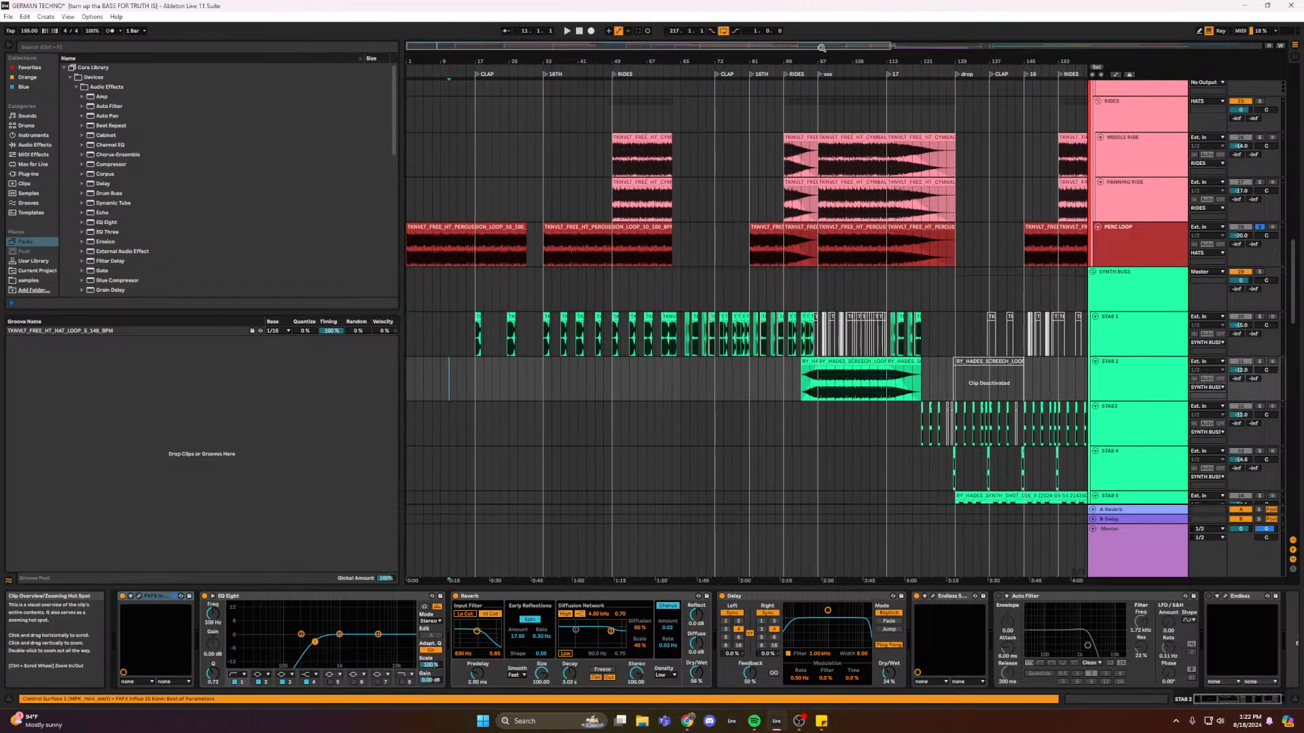
{"action": "key", "text": "ctrl+a"}
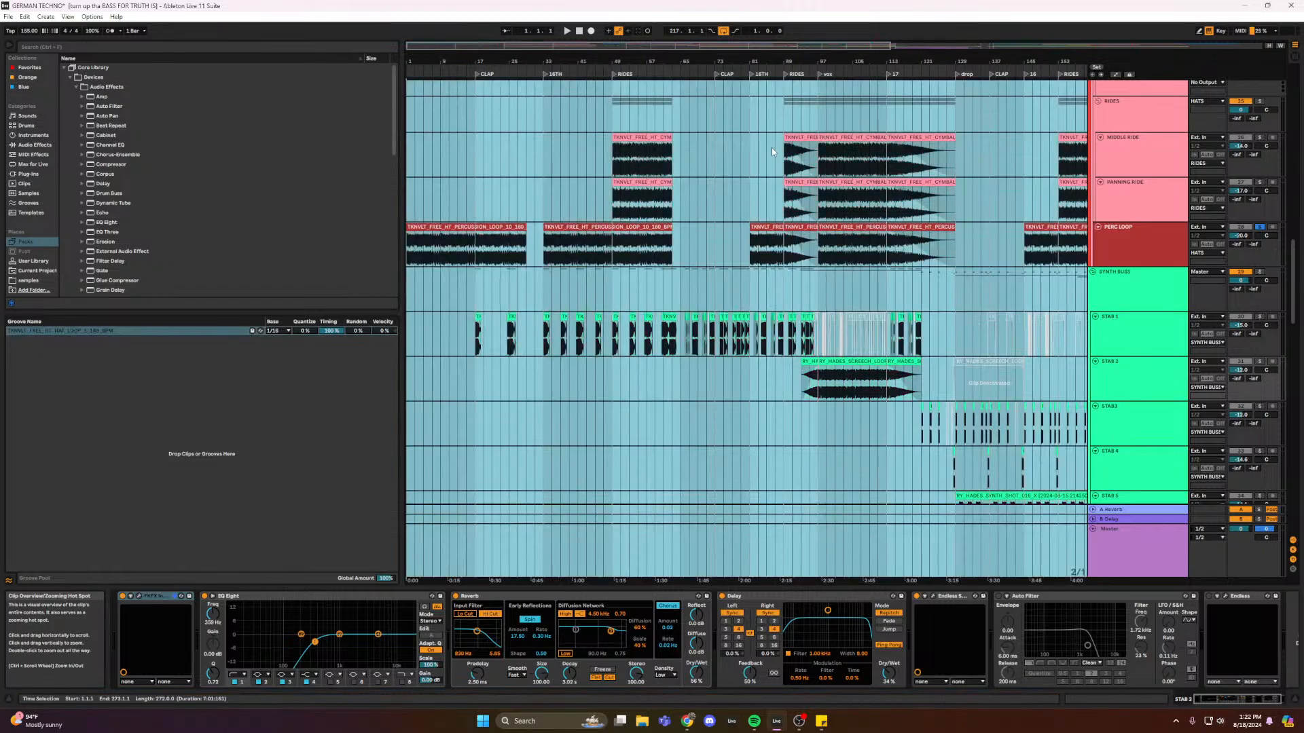
{"action": "left_click", "coordinate": [783, 126]}
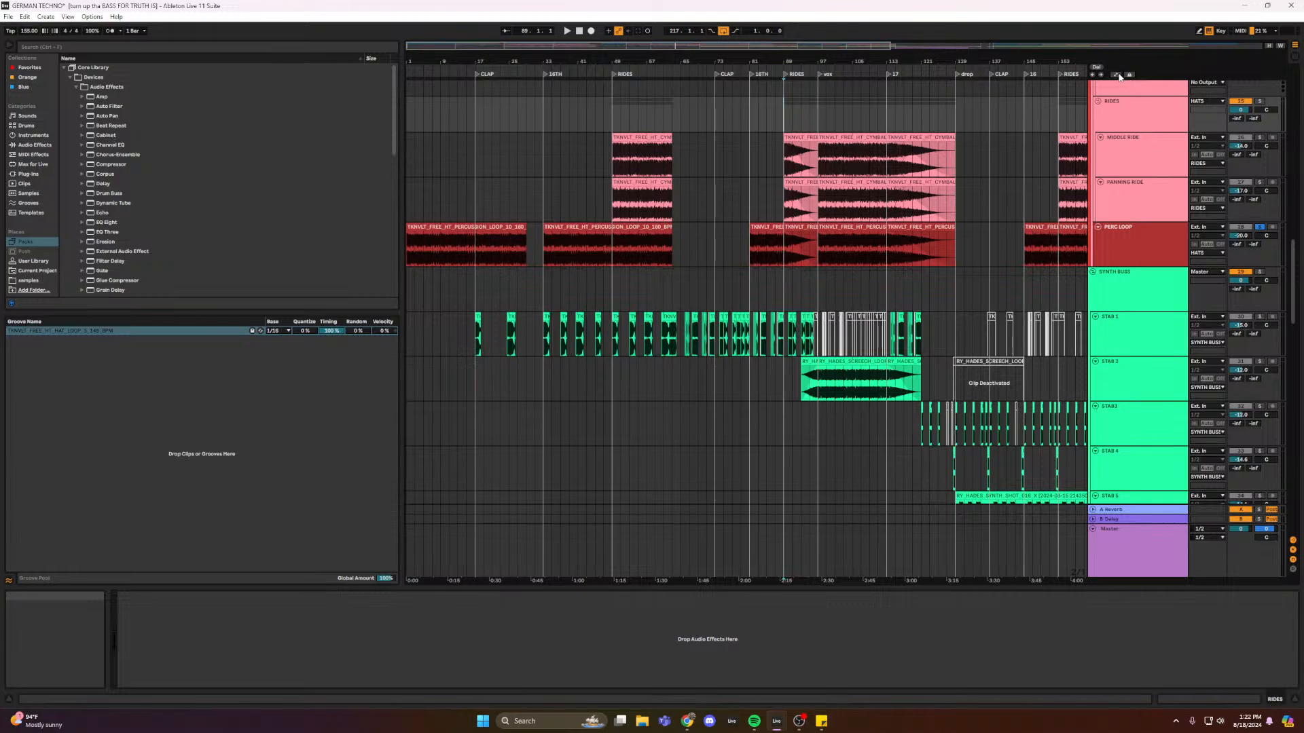
- Display the automation lanes for all tracks and place the insert marker at bar 61 on STAB 1
{"action": "left_click", "coordinate": [1118, 75]}
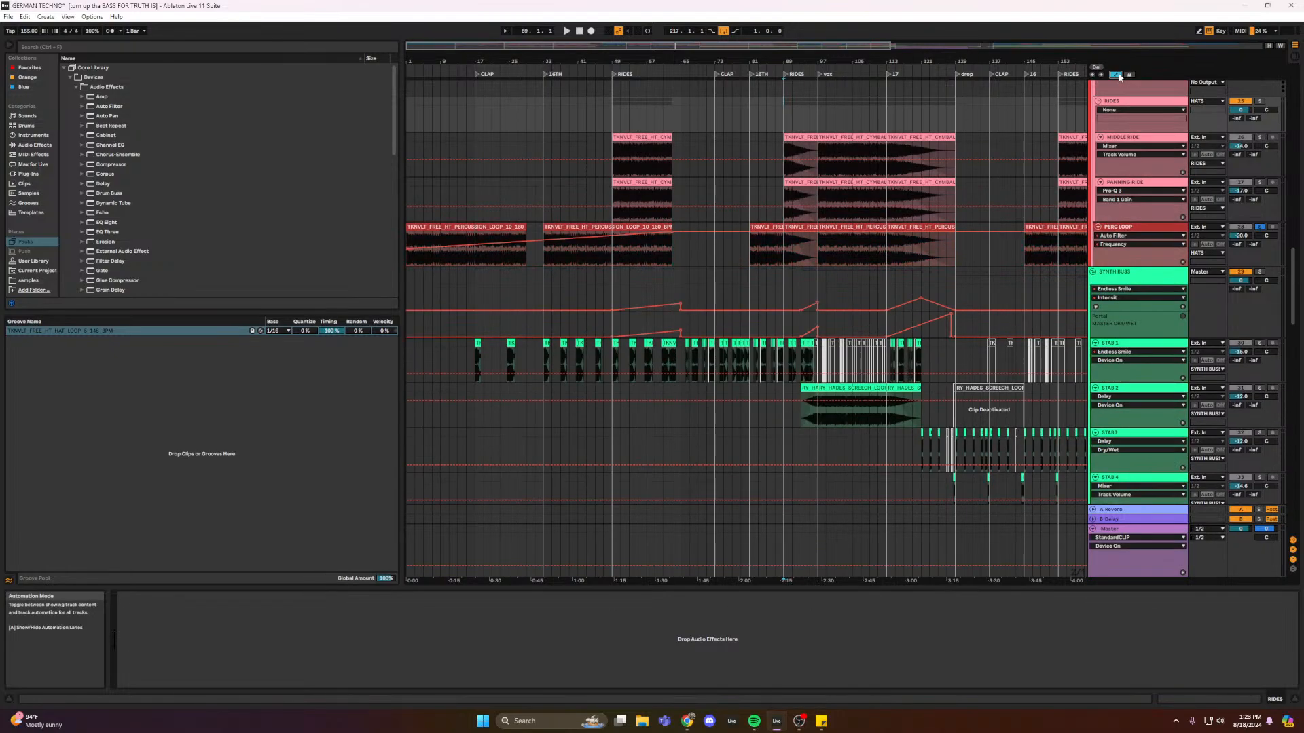
{"action": "scroll", "coordinate": [914, 265], "scroll_direction": "down", "scroll_amount": 1}
{"action": "left_click", "coordinate": [665, 322]}
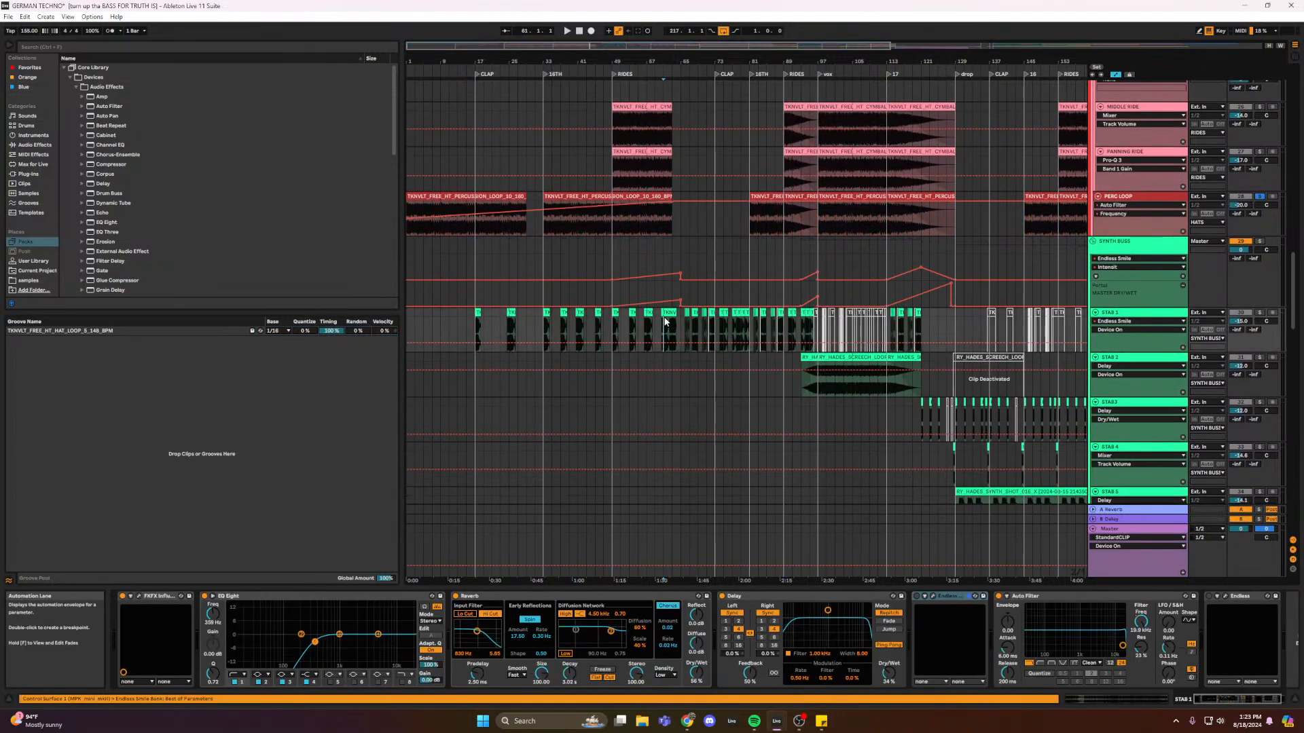
- Switch on the first Endless Smile device in STAB 1's chain
{"action": "scroll", "coordinate": [760, 238], "scroll_direction": "down", "scroll_amount": 2}
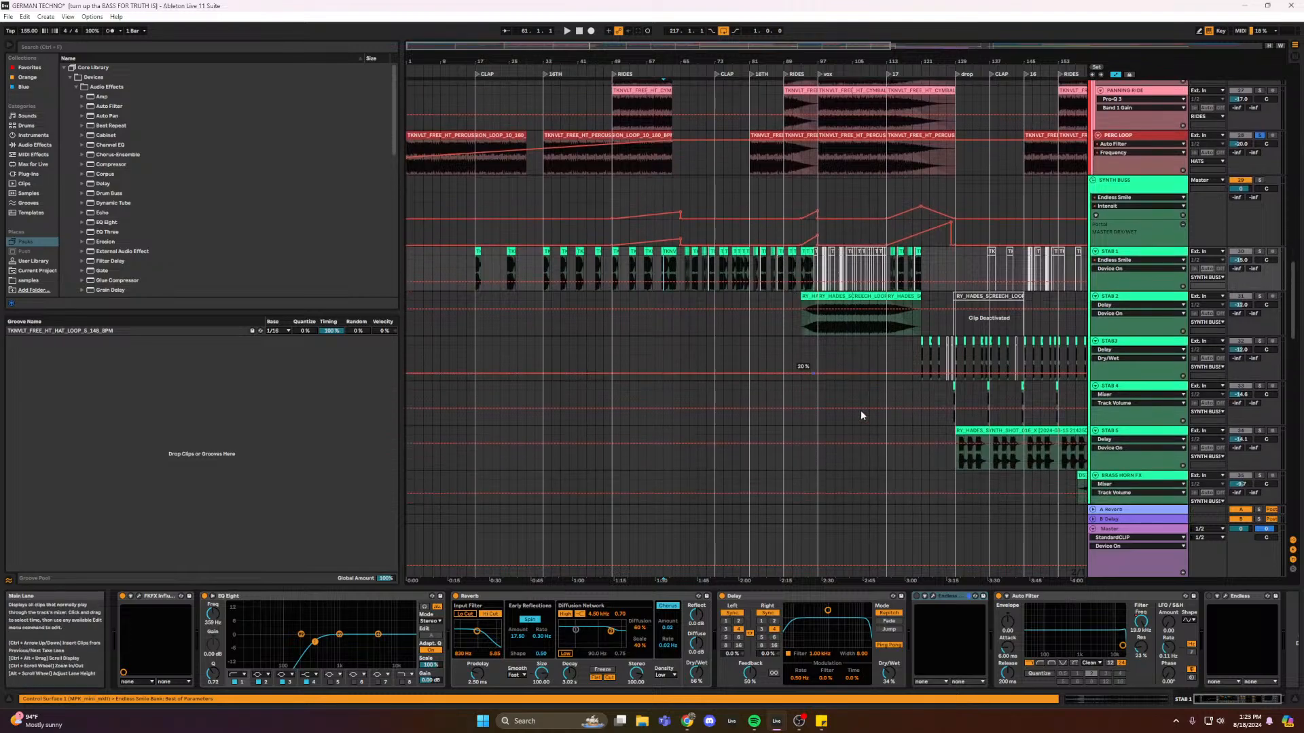
{"action": "scroll", "coordinate": [861, 416], "scroll_direction": "down", "scroll_amount": 1}
{"action": "left_click", "coordinate": [933, 597]}
{"action": "left_click", "coordinate": [933, 597]}
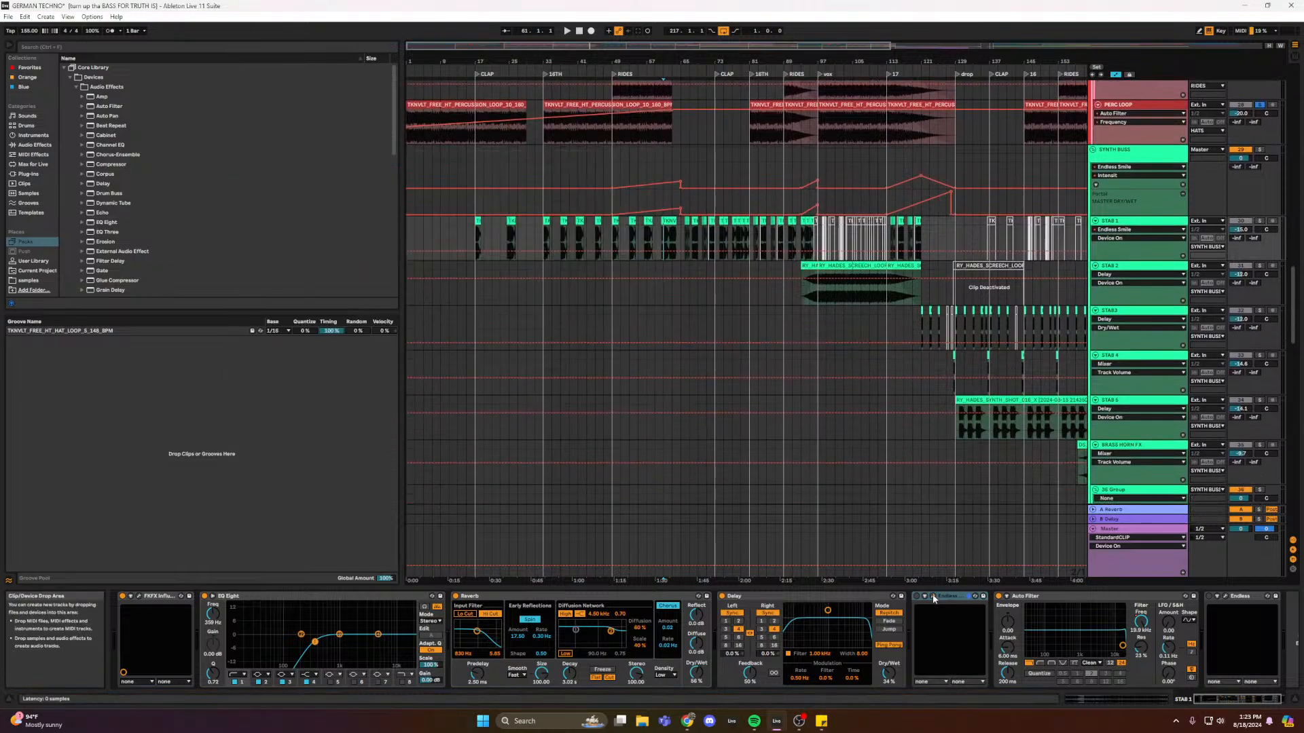
{"action": "left_click", "coordinate": [916, 596]}
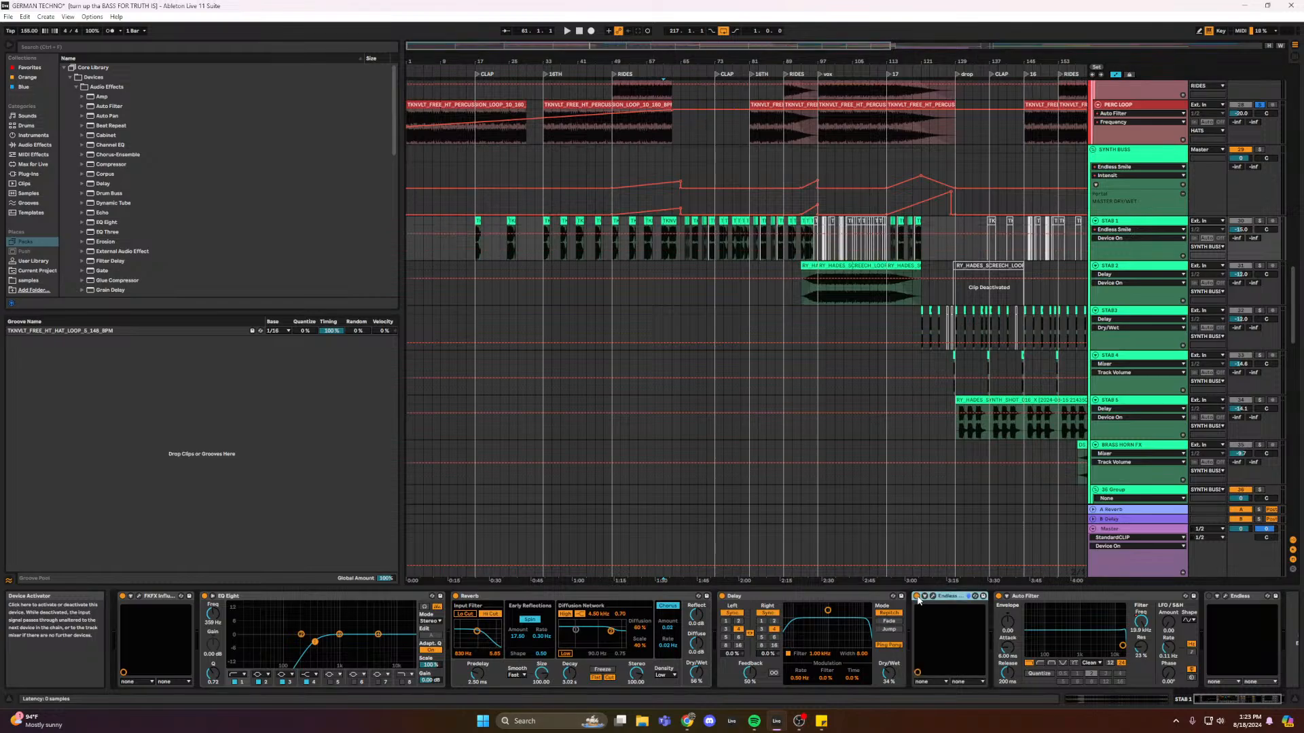
- Open STAB 1's Endless Smile window, play the soloed track from bar 61, stop playback and switch the device back on
{"action": "left_click", "coordinate": [933, 596]}
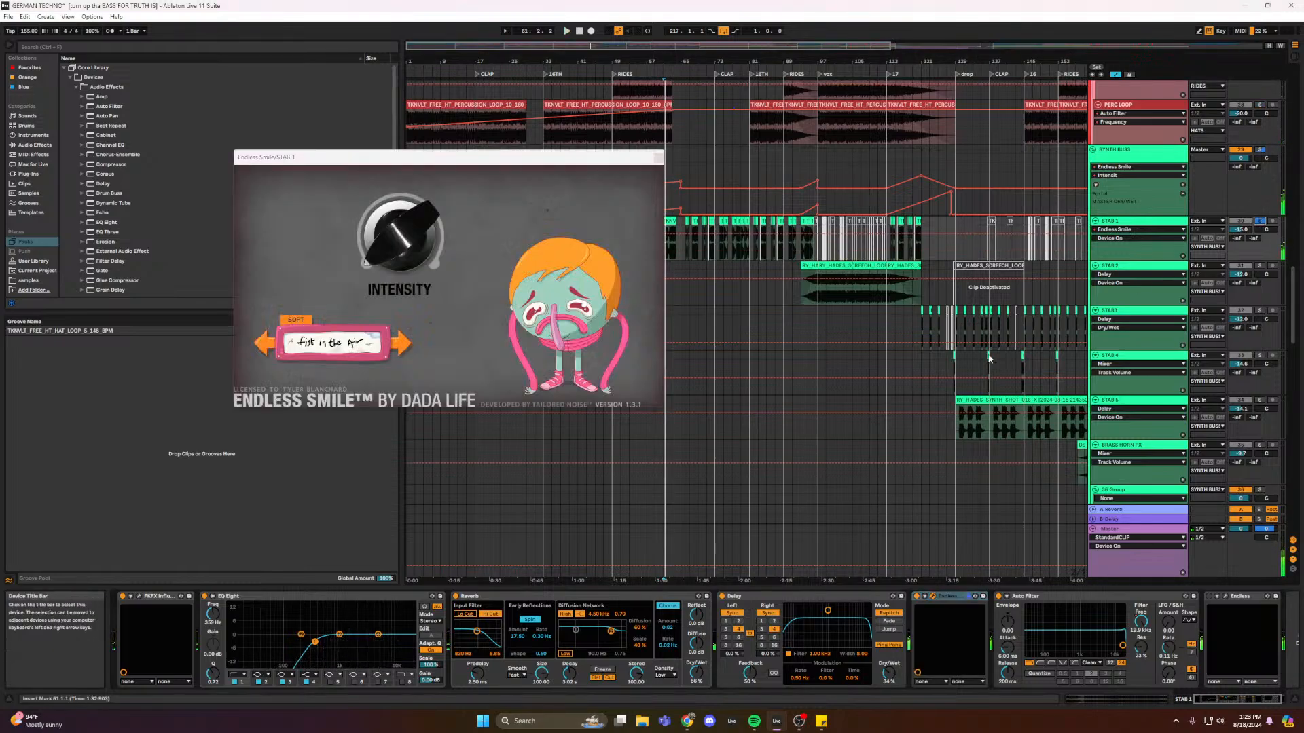
{"action": "key", "text": "space"}
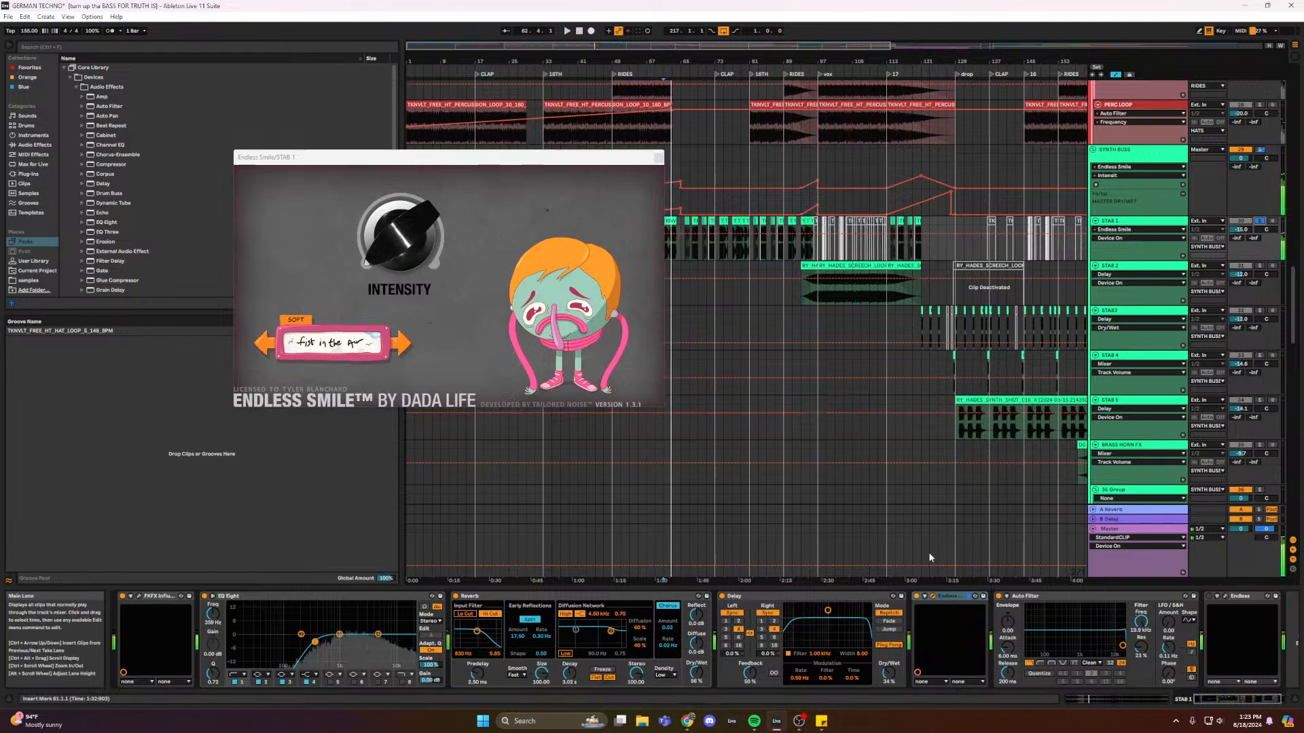
{"action": "left_click", "coordinate": [951, 600]}
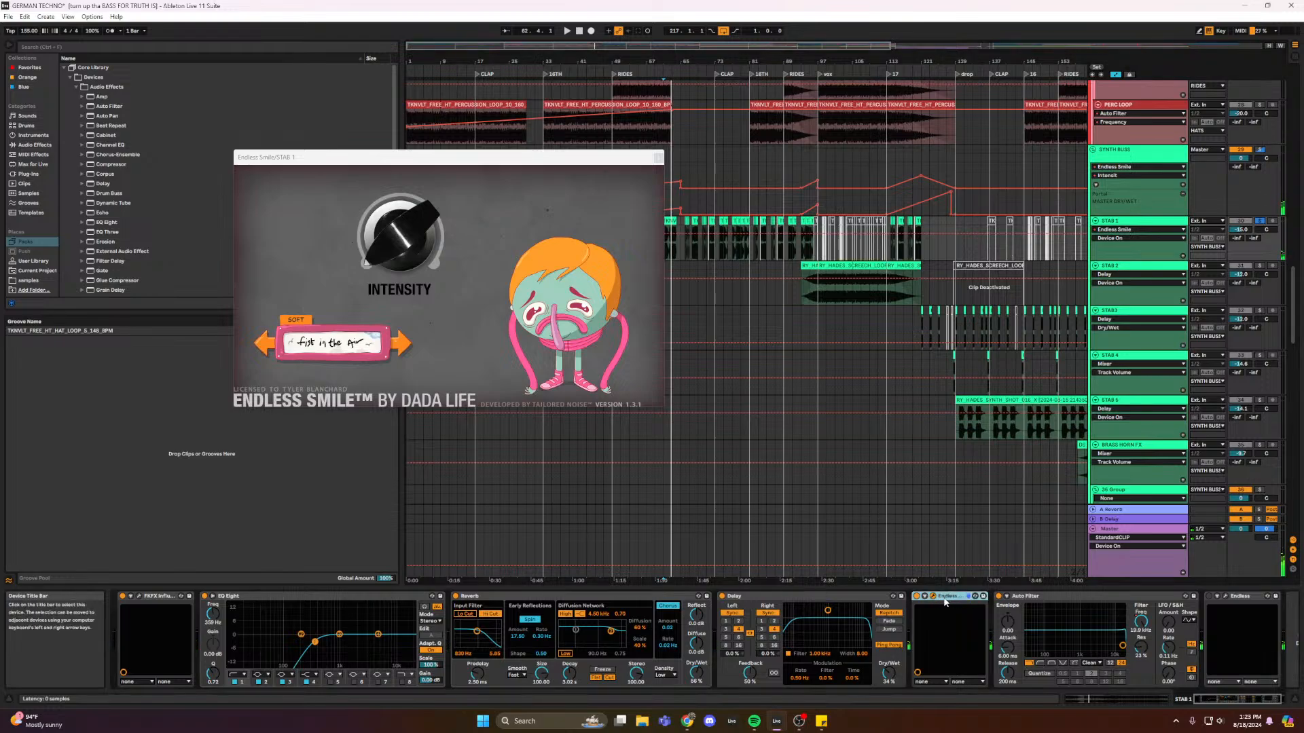
{"action": "double_click", "coordinate": [933, 597]}
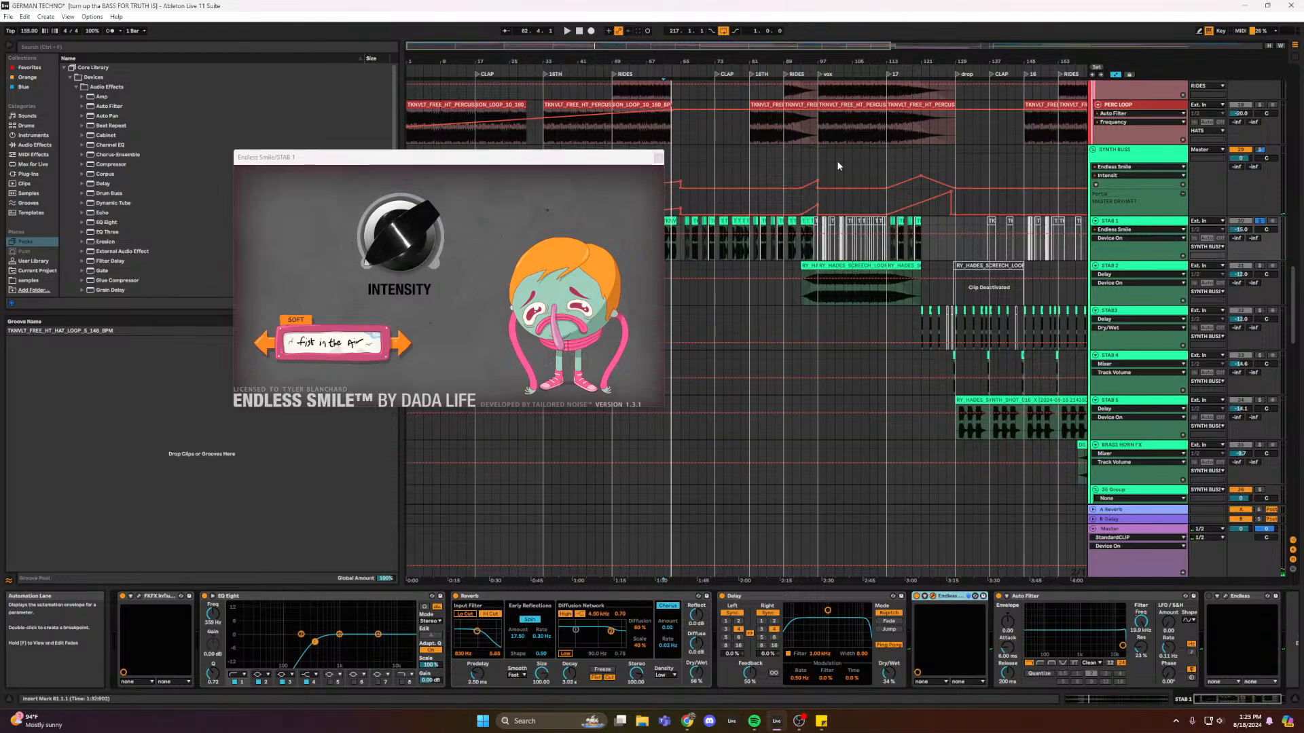
- Show the Endless Smile Intensity automation on STAB 1 and move the plug-in window clear of the arrangement
{"action": "left_click", "coordinate": [842, 179]}
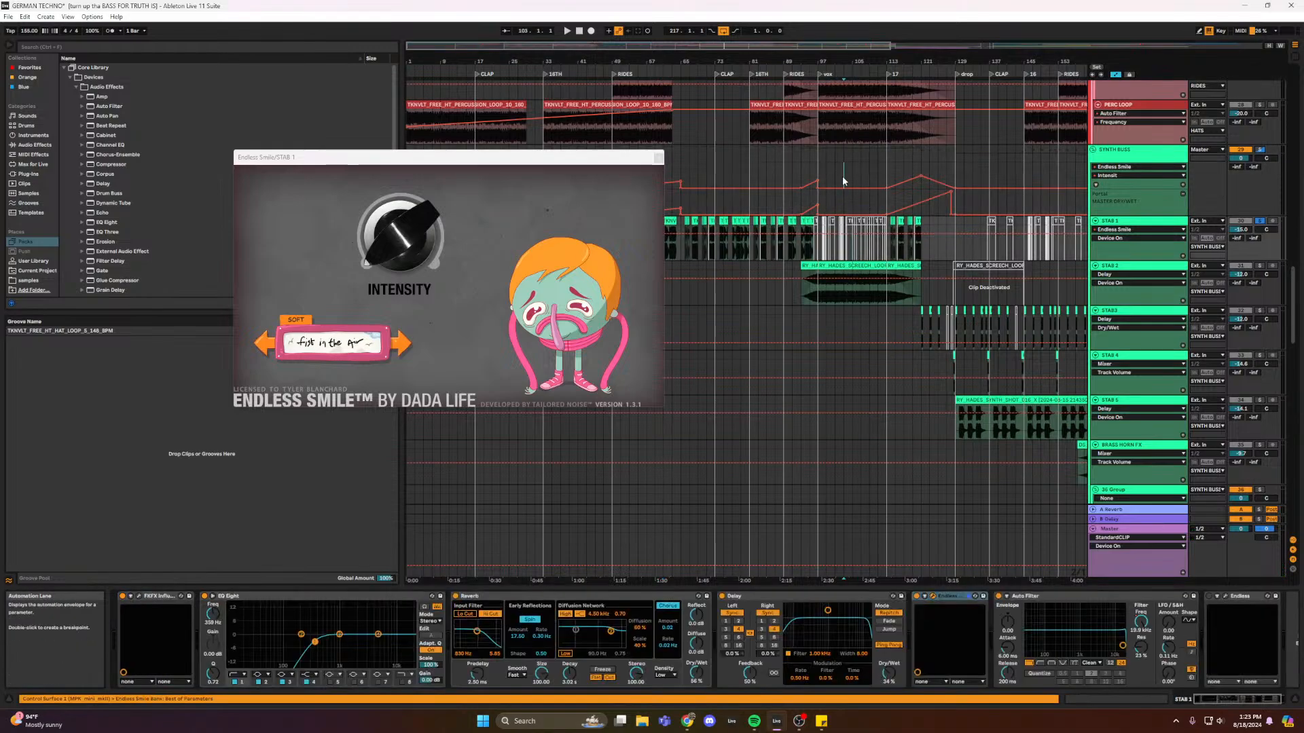
{"action": "left_click", "coordinate": [835, 238]}
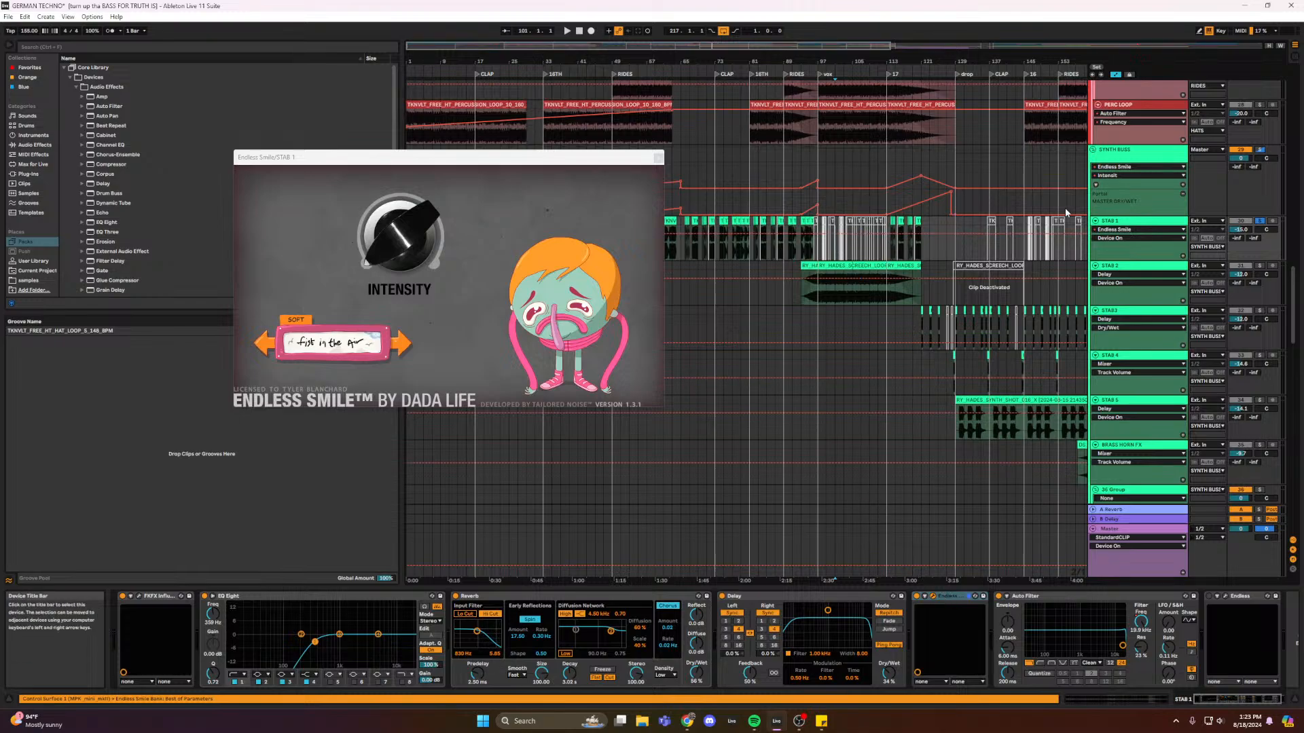
{"action": "left_click", "coordinate": [1122, 186]}
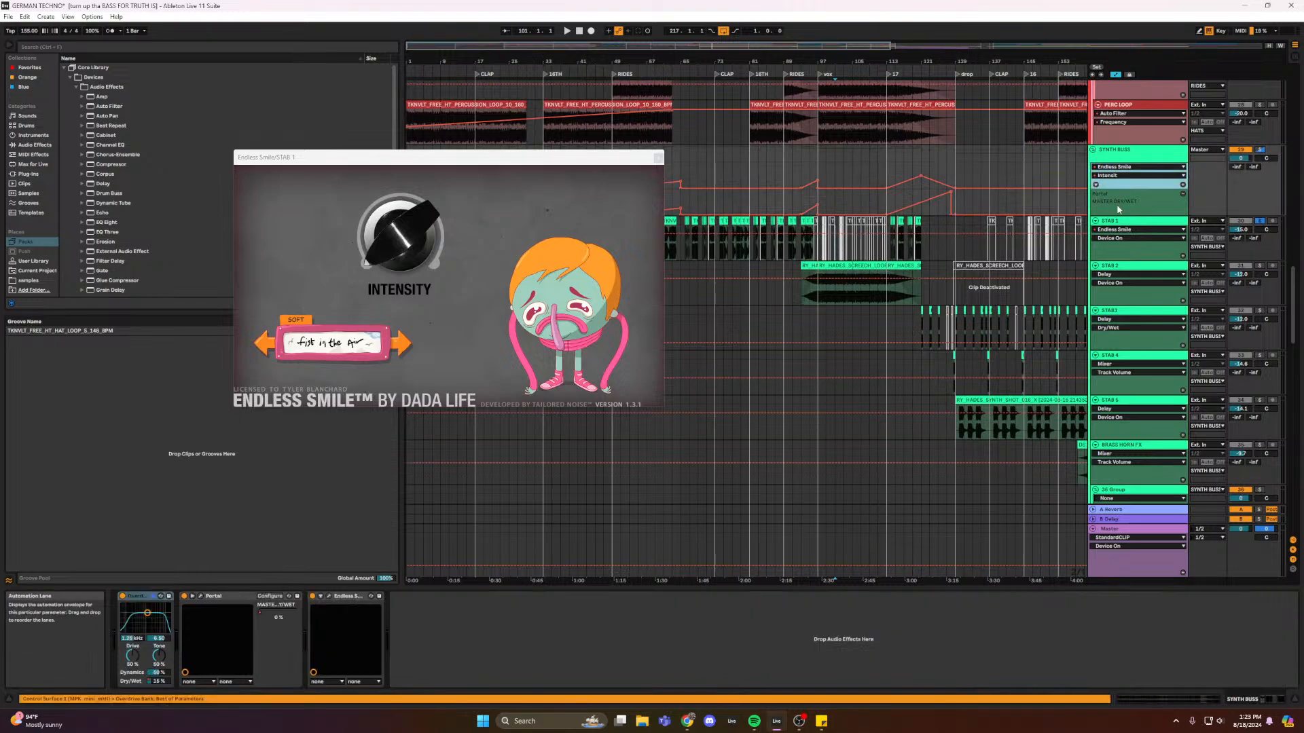
{"action": "left_click", "coordinate": [1119, 204]}
{"action": "left_click", "coordinate": [802, 248]}
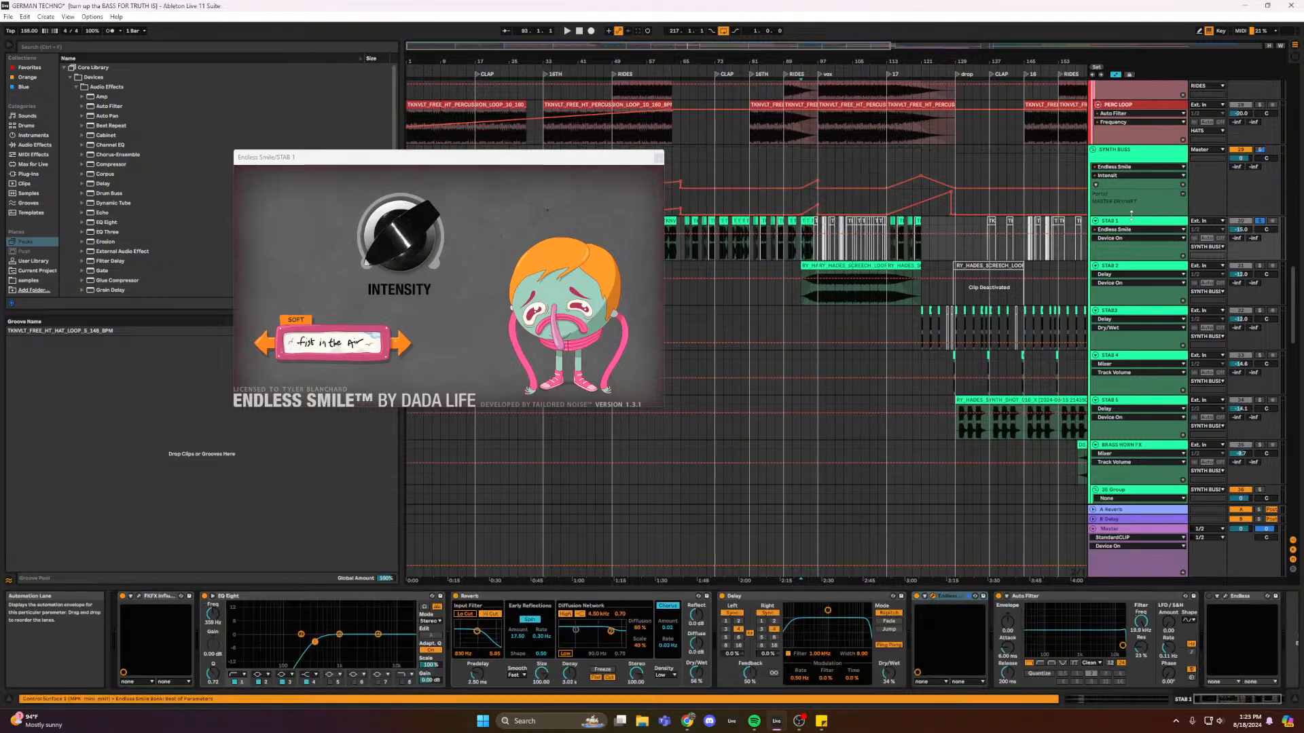
{"action": "left_click", "coordinate": [1129, 239]}
{"action": "left_click", "coordinate": [1128, 254]}
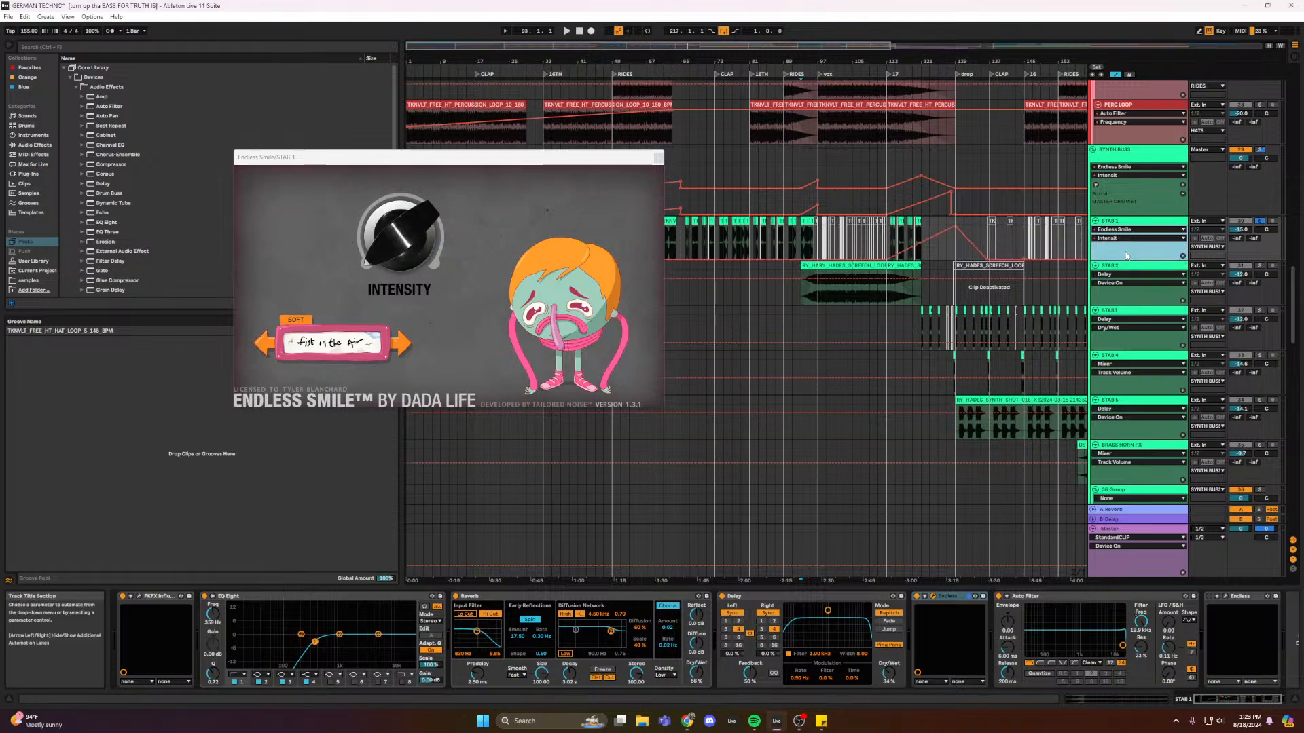
{"action": "left_click_drag", "start_coordinate": [632, 157], "coordinate": [405, 134]}
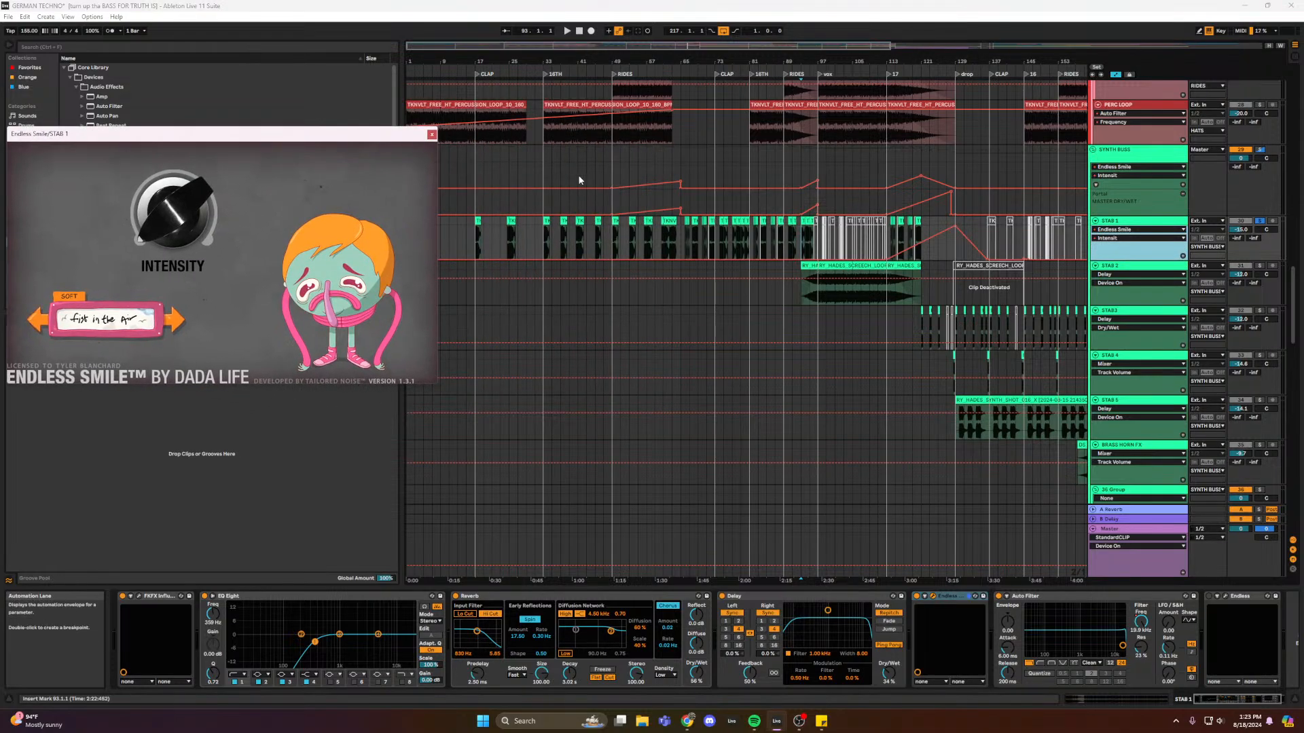
- Examine how Endless Smile's Intensity automation relates to the STAB clips in the build-up before the drop
{"action": "left_click", "coordinate": [887, 304]}
{"action": "left_click", "coordinate": [1156, 271]}
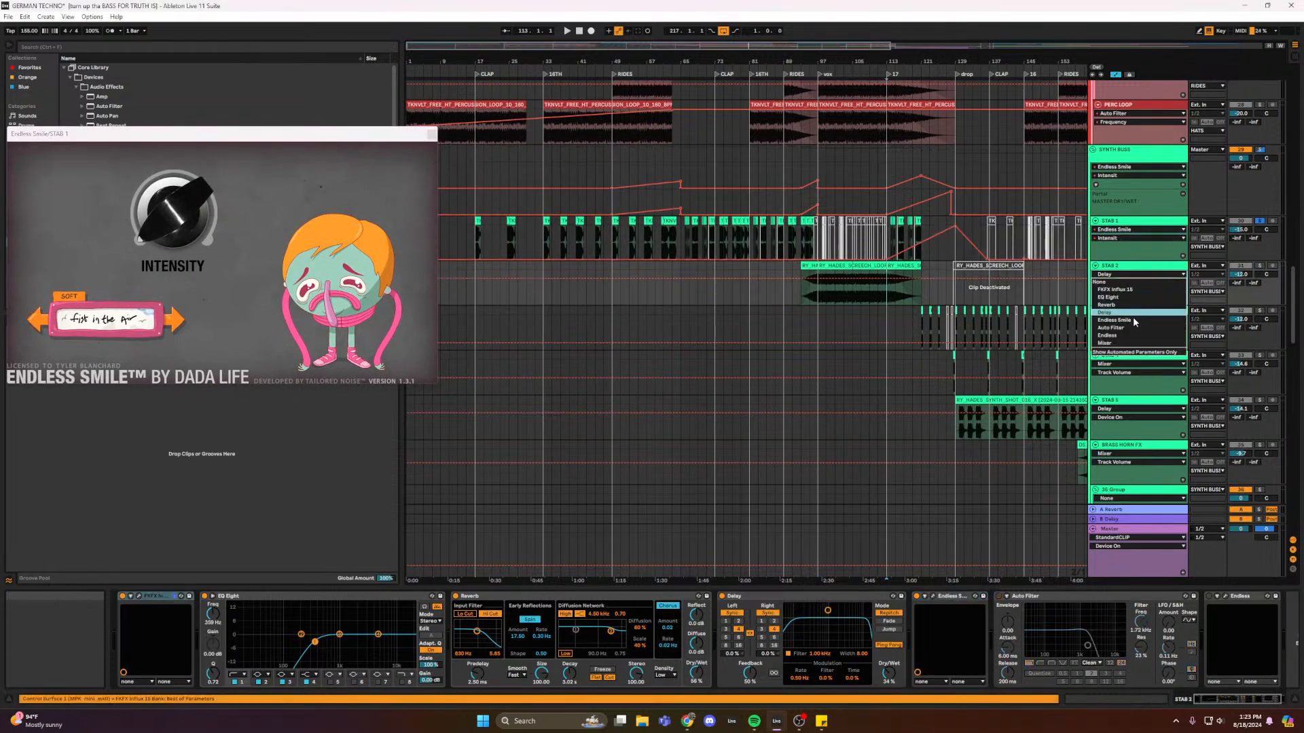
{"action": "left_click", "coordinate": [903, 292]}
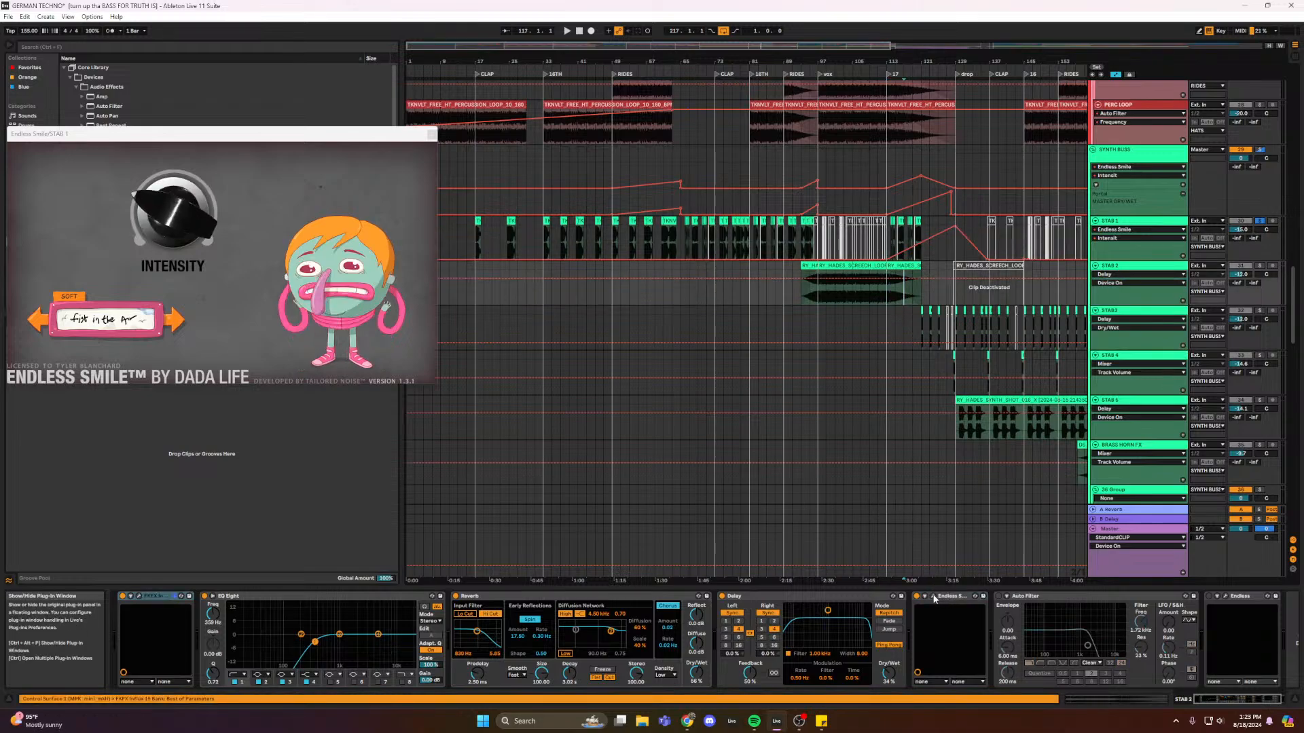
{"action": "left_click", "coordinate": [913, 325]}
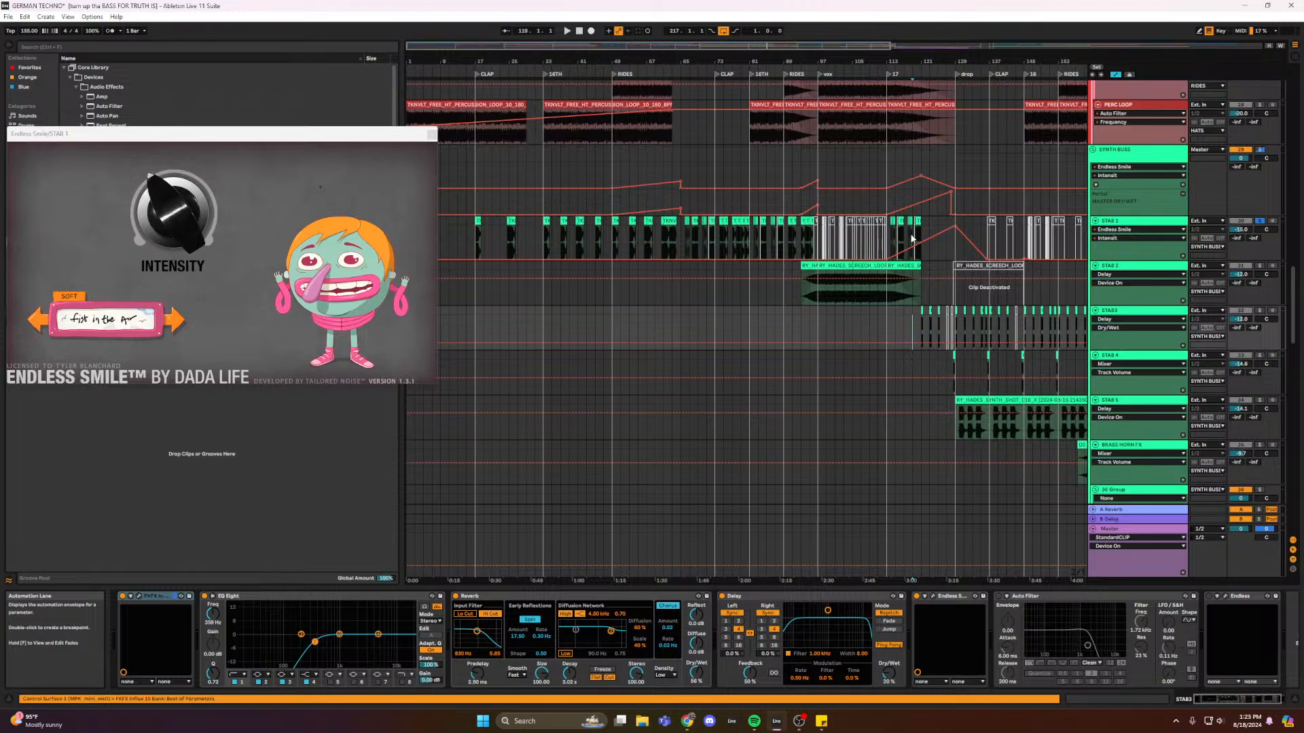
{"action": "left_click", "coordinate": [905, 293]}
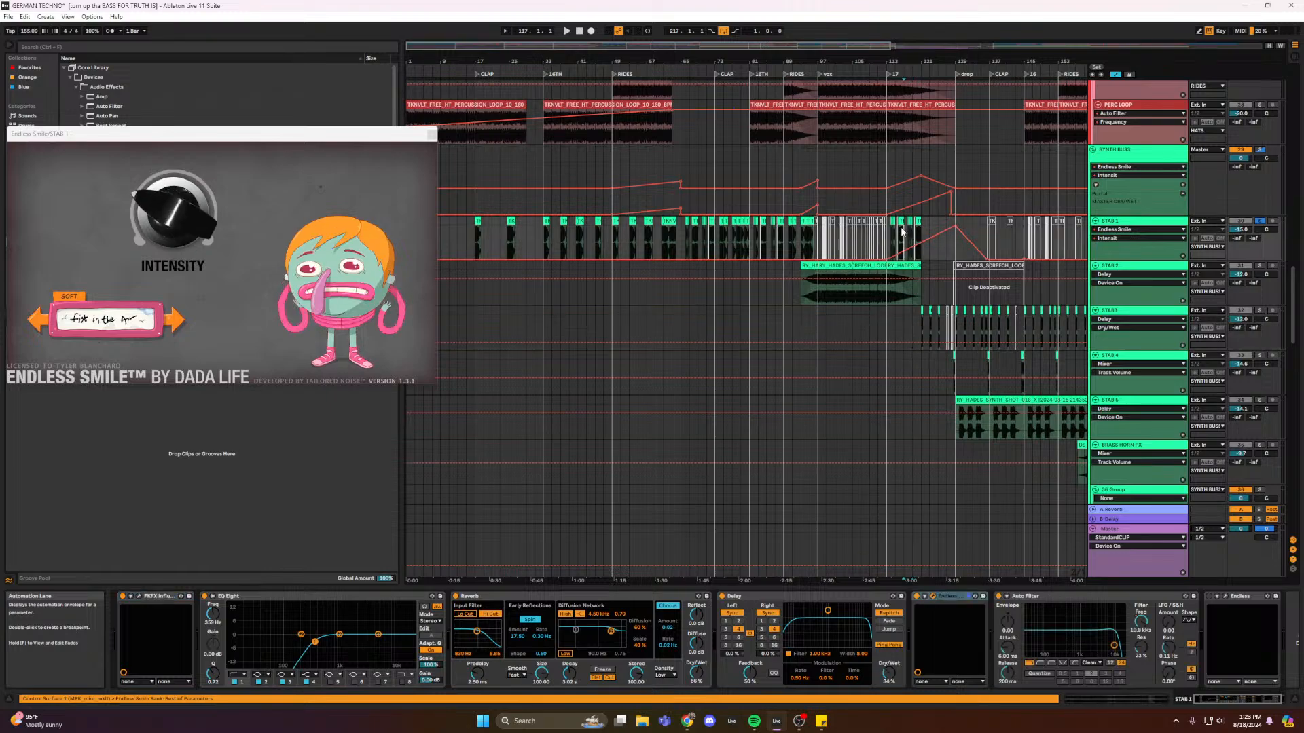
{"action": "left_click", "coordinate": [912, 334]}
{"action": "left_click", "coordinate": [914, 361]}
{"action": "scroll", "coordinate": [914, 361], "scroll_direction": "down", "scroll_amount": 2}
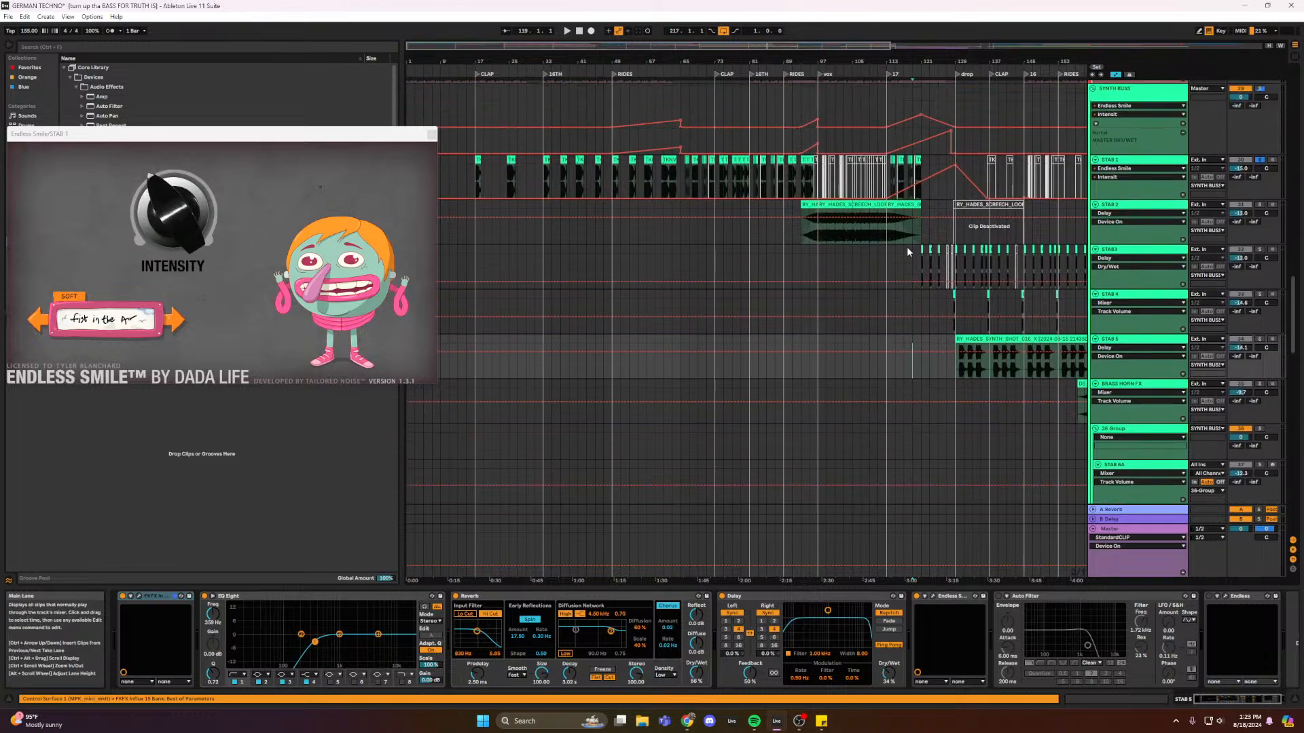
{"action": "scroll", "coordinate": [907, 250], "scroll_direction": "up", "scroll_amount": 1}
{"action": "left_click", "coordinate": [903, 244]}
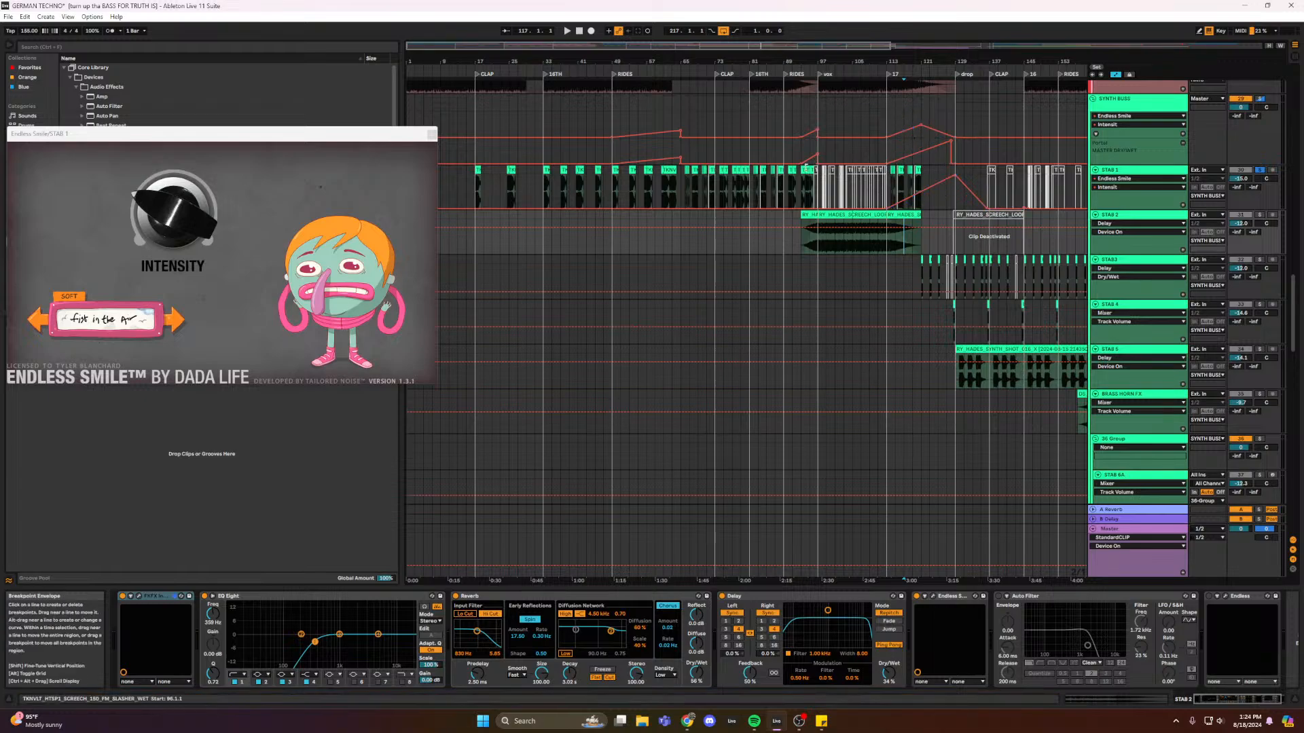
{"action": "left_click", "coordinate": [899, 186]}
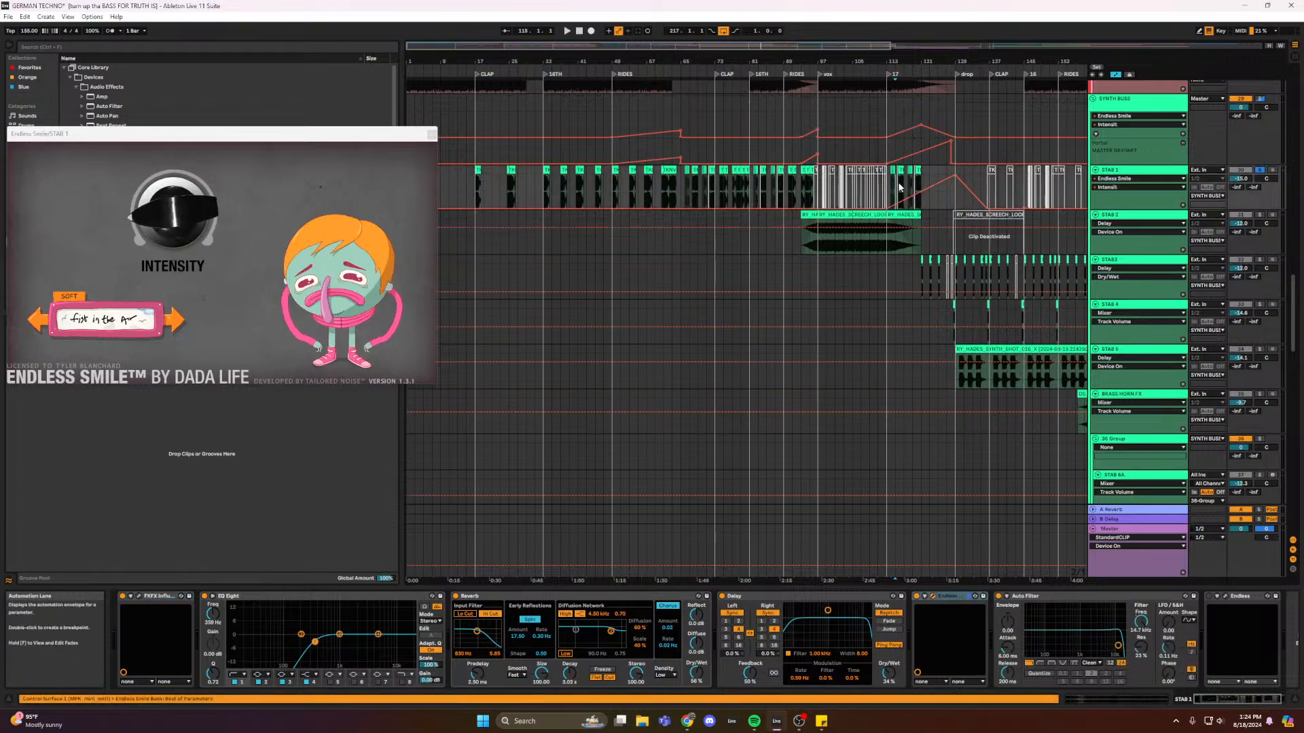
{"action": "scroll", "coordinate": [900, 187], "scroll_direction": "up", "scroll_amount": 1}
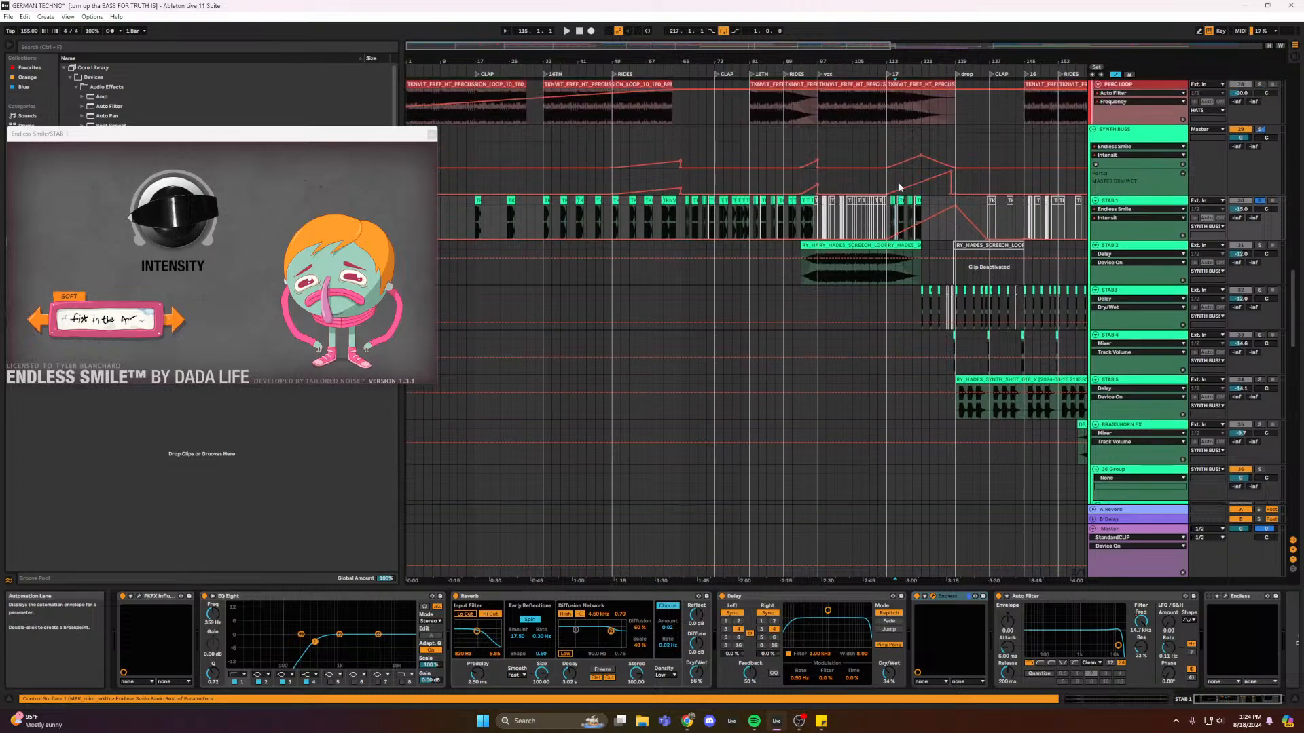
{"action": "key", "text": "XF86AudioLowerVolume"}
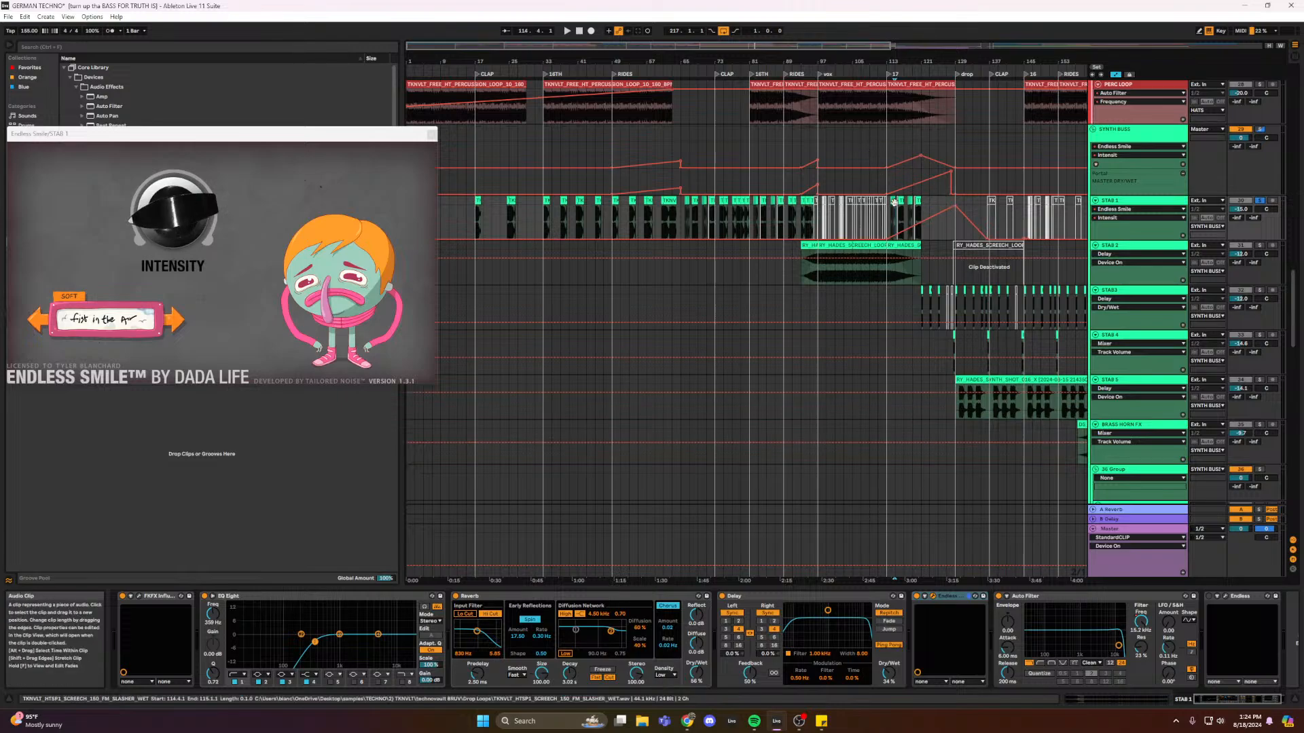
- Delete the first Endless Smile device from the STAB 1, STAB 2 and STAB3 tracks
{"action": "left_click", "coordinate": [932, 596]}
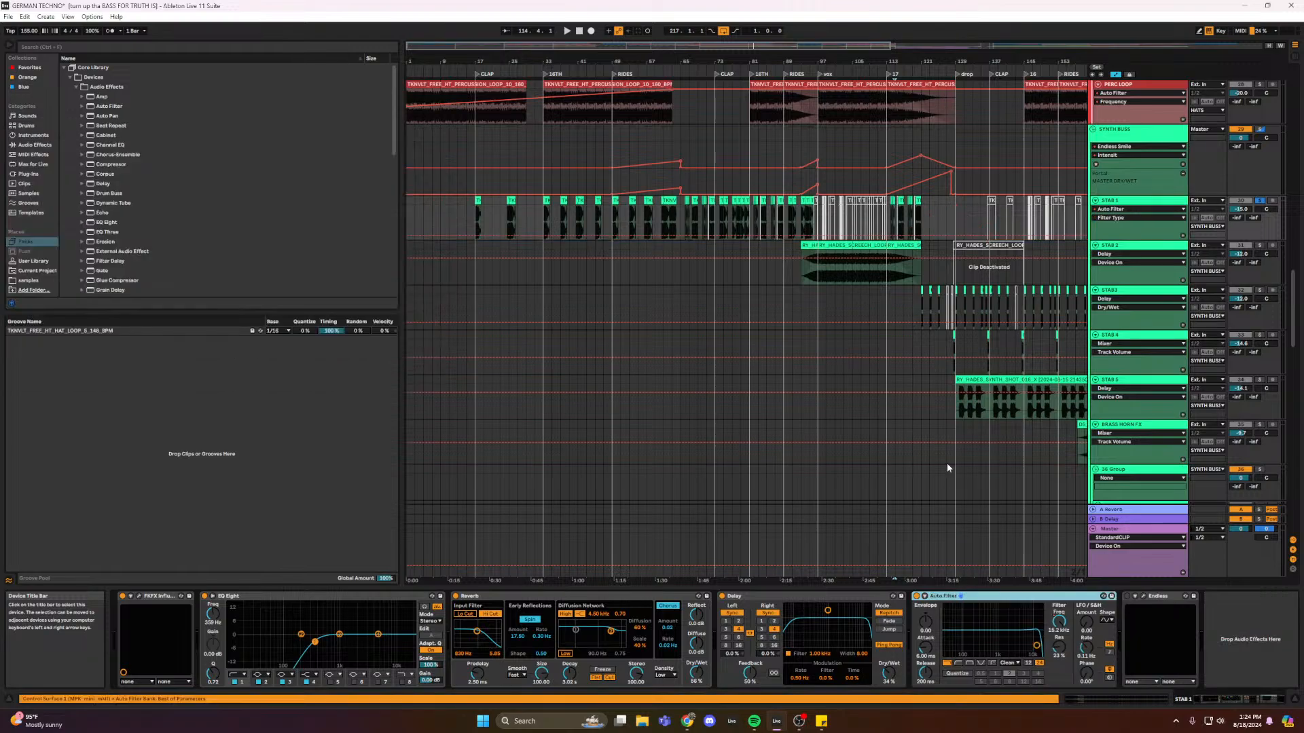
{"action": "left_click", "coordinate": [899, 269]}
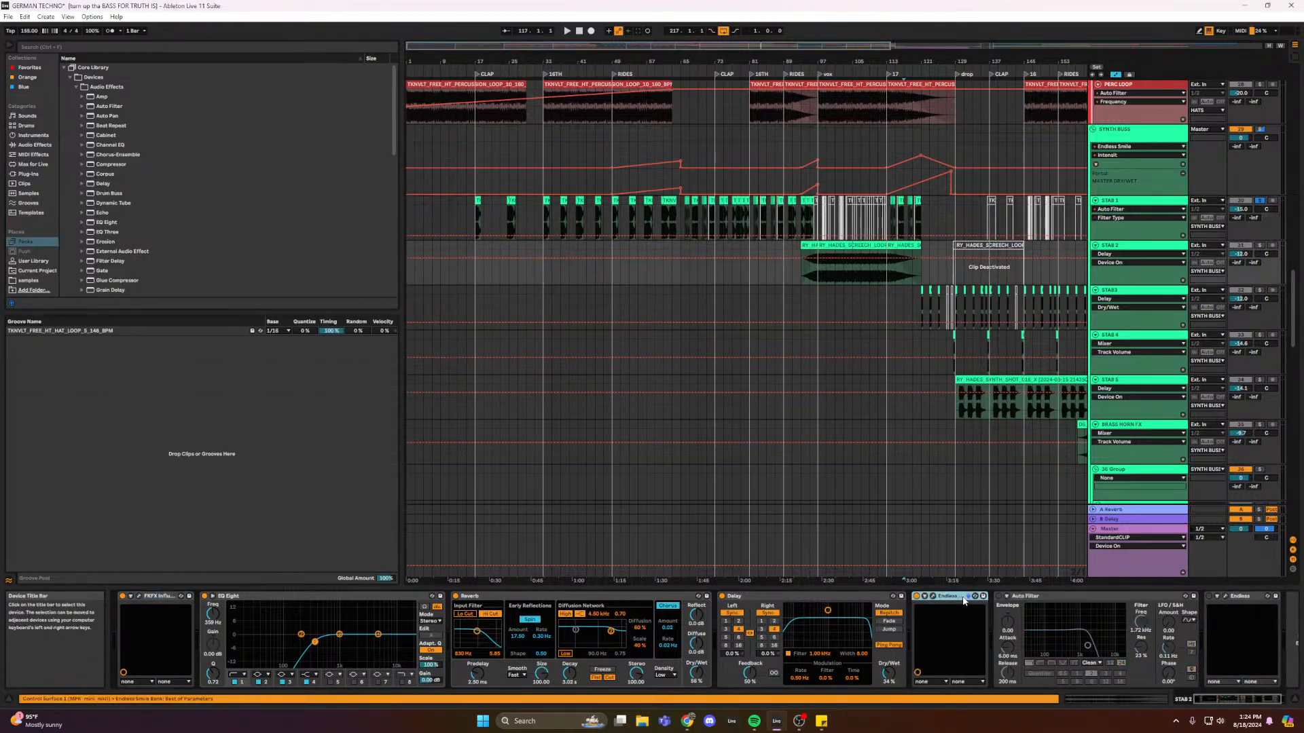
{"action": "left_click", "coordinate": [918, 315]}
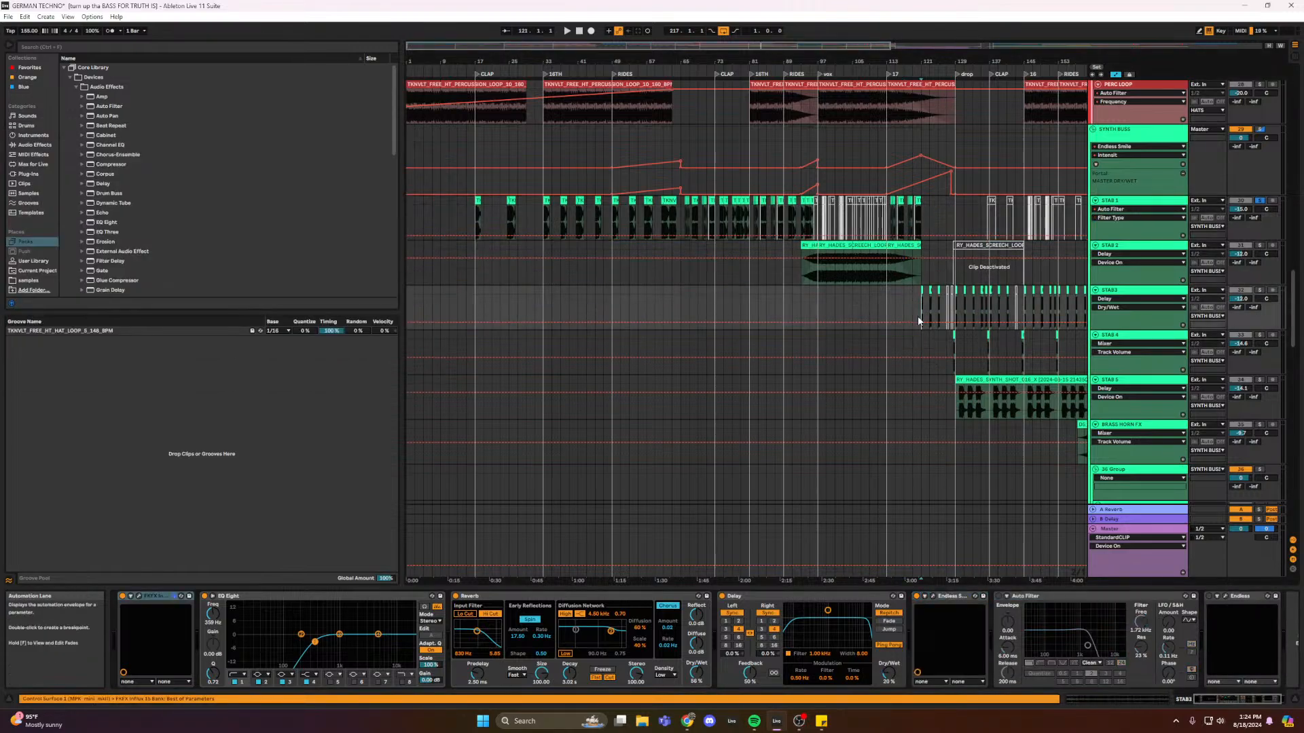
{"action": "left_click", "coordinate": [942, 602]}
{"action": "key", "text": "Delete"}
- Delete the same Endless Smile device from the STAB 4, STAB 5 and BRASS HORN FX tracks
{"action": "left_click", "coordinate": [930, 353]}
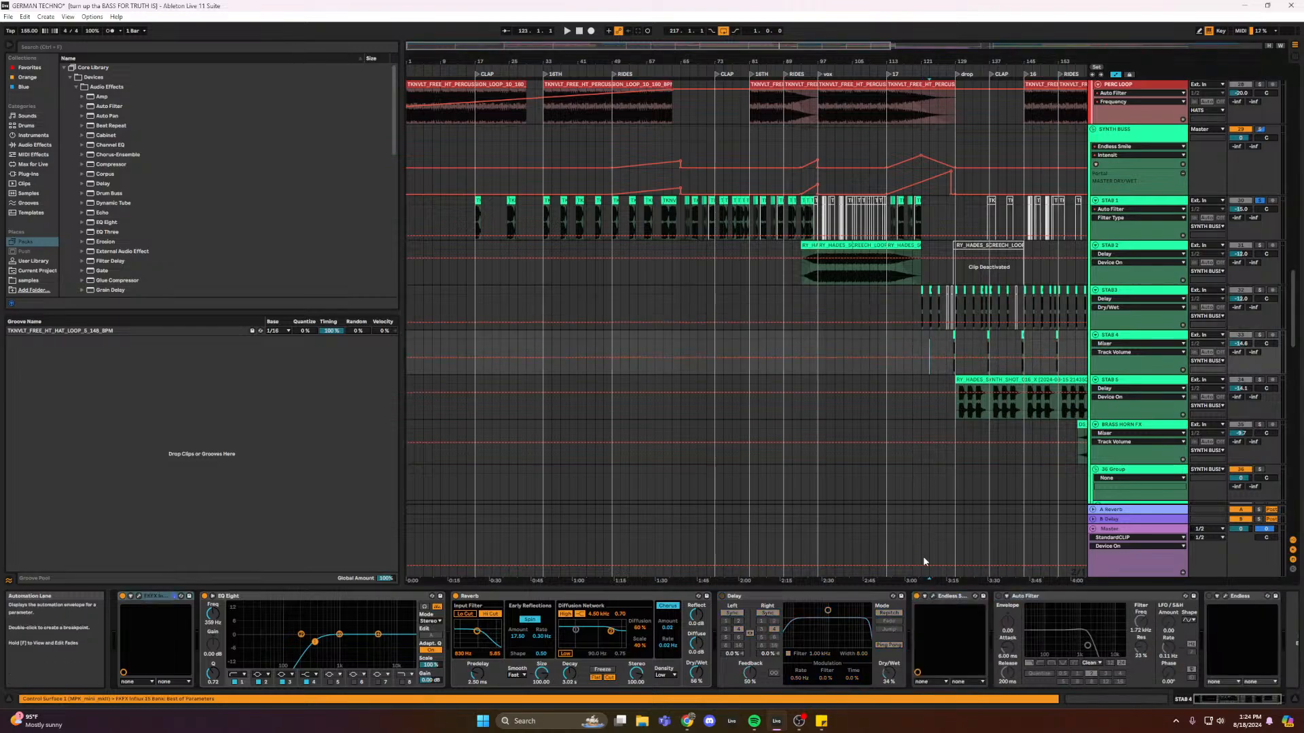
{"action": "left_click", "coordinate": [930, 379]}
{"action": "left_click", "coordinate": [946, 602]}
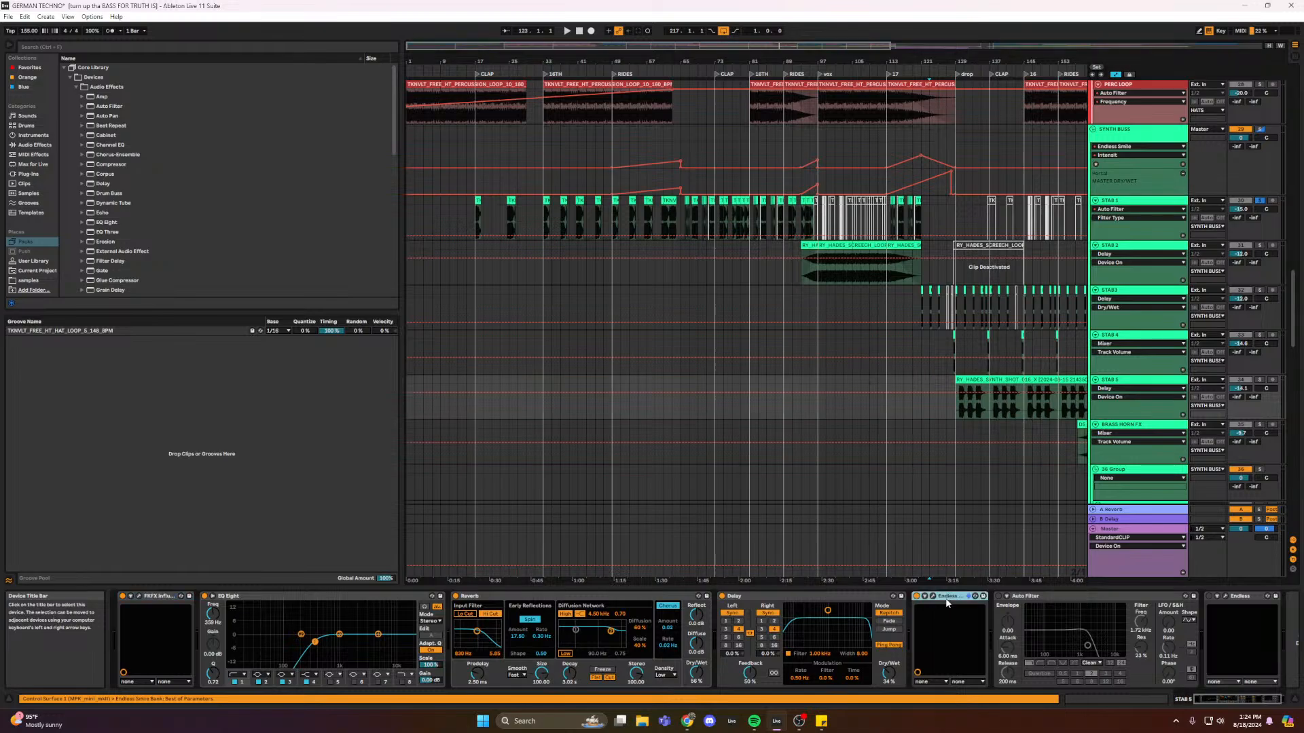
{"action": "key", "text": "Delete"}
{"action": "scroll", "coordinate": [941, 401], "scroll_direction": "down", "scroll_amount": 3}
{"action": "left_click", "coordinate": [937, 405]}
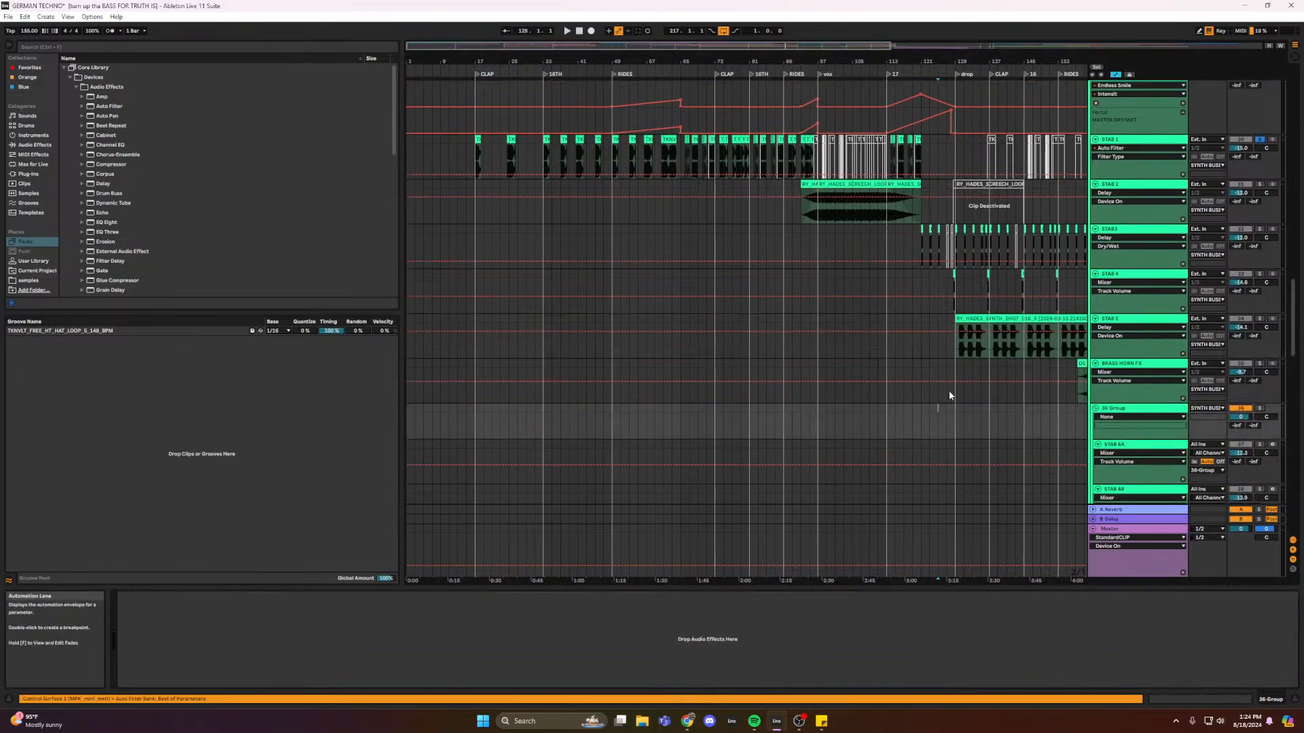
{"action": "left_click", "coordinate": [950, 599]}
{"action": "key", "text": "Delete"}
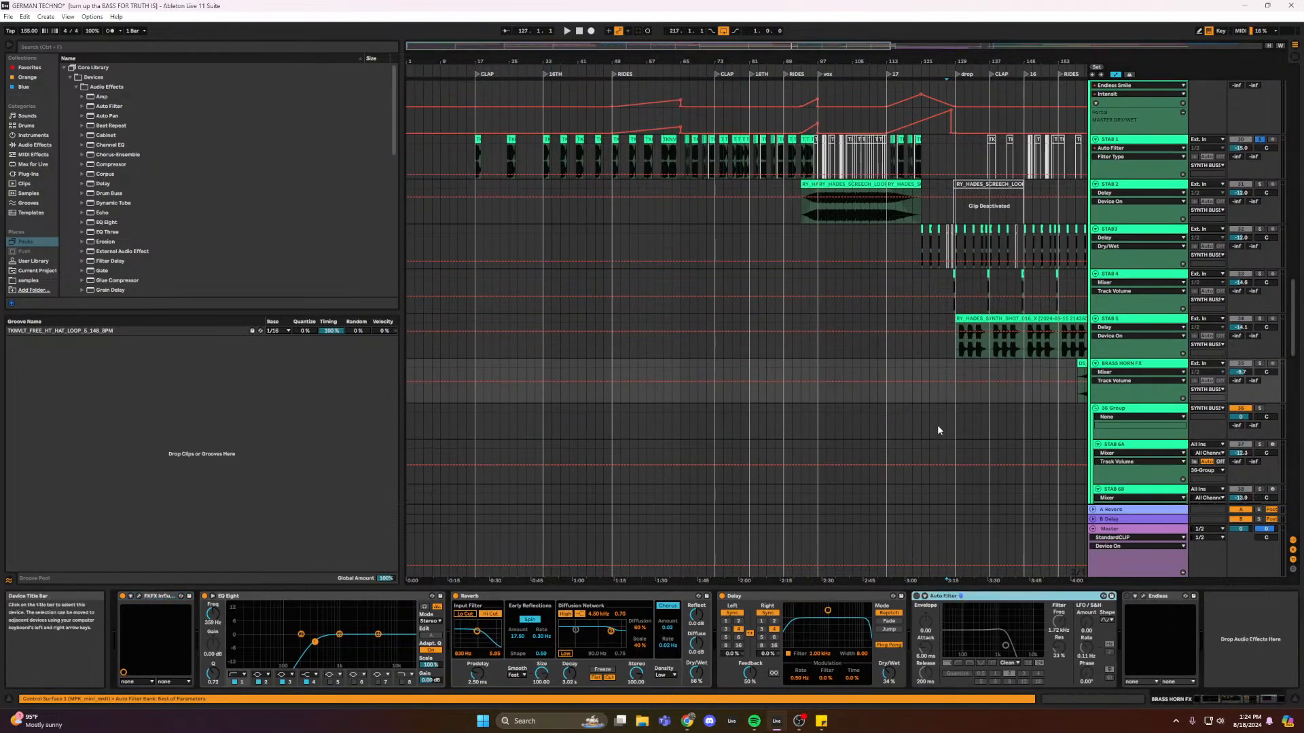
{"action": "scroll", "coordinate": [938, 417], "scroll_direction": "down", "scroll_amount": 2}
{"action": "left_click", "coordinate": [938, 400]}
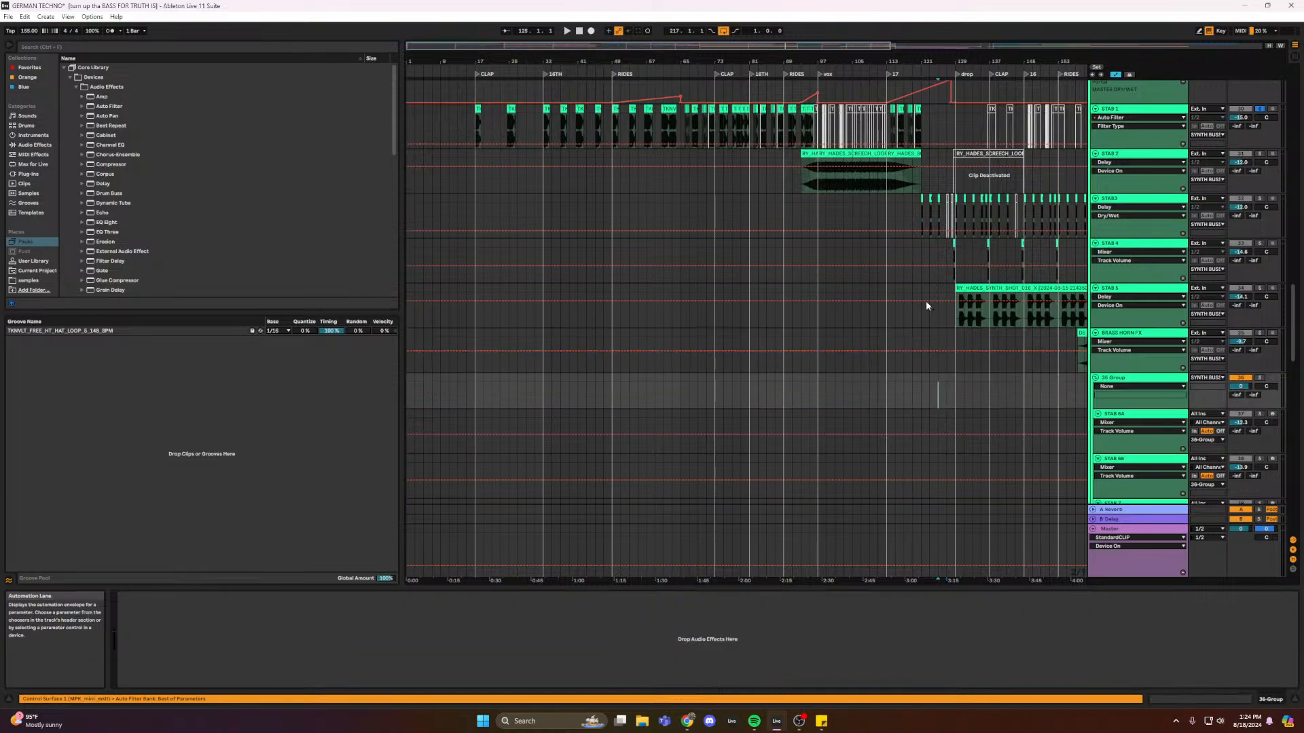
- Examine STAB 1's remaining effect chain and its clips around the vox section
{"action": "scroll", "coordinate": [917, 271], "scroll_direction": "up", "scroll_amount": 3}
{"action": "left_click", "coordinate": [895, 176]}
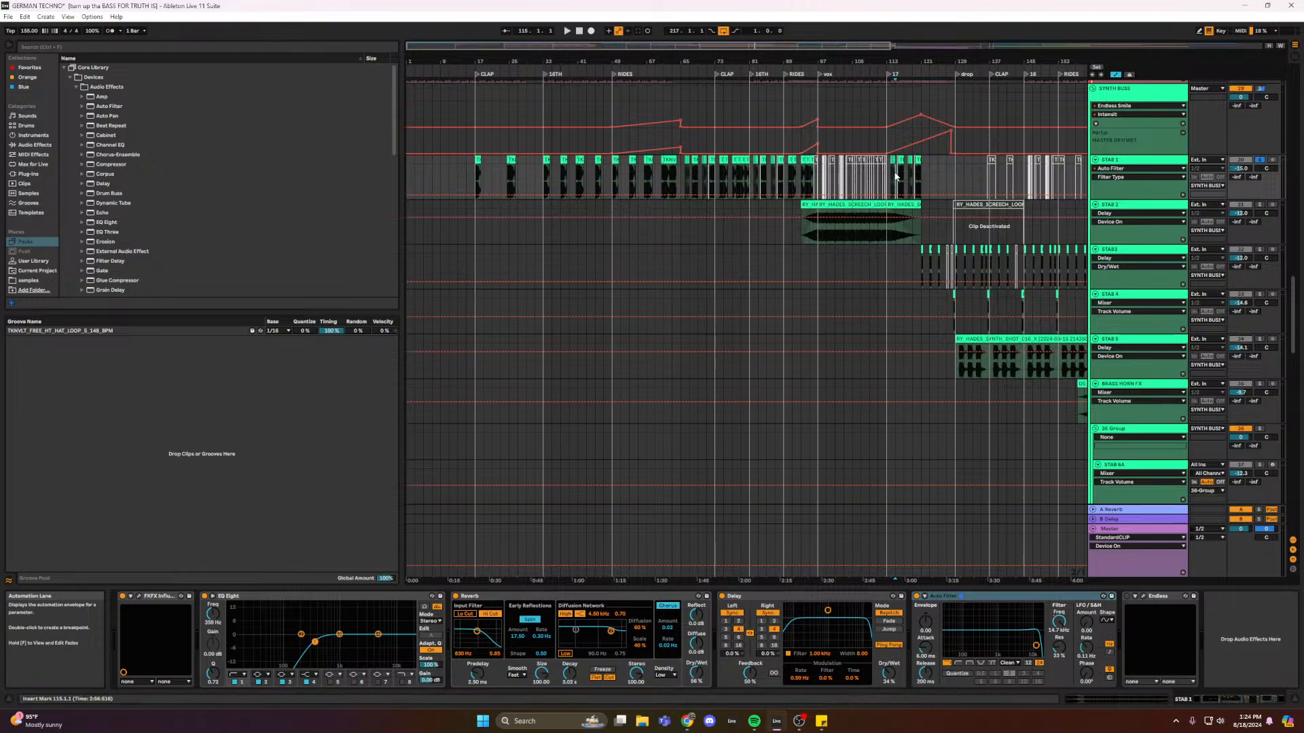
{"action": "left_click", "coordinate": [886, 178]}
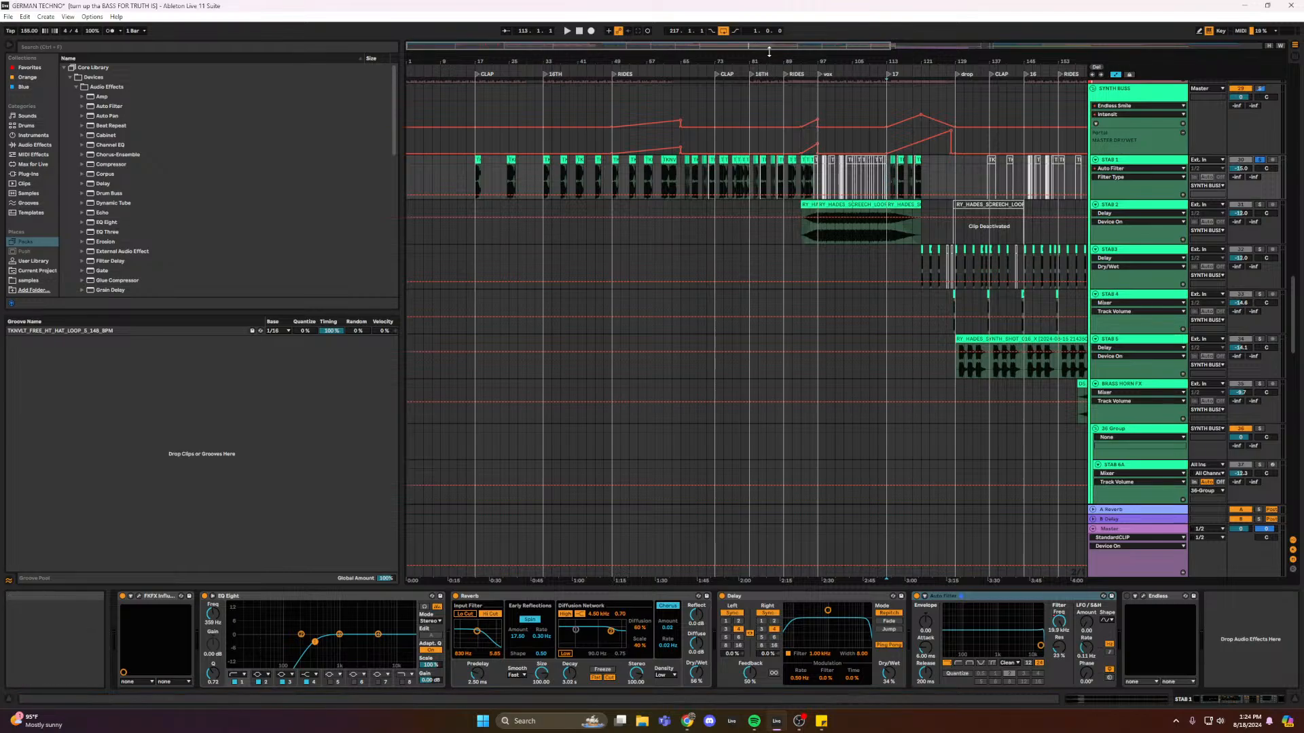
{"action": "left_click_drag", "start_coordinate": [767, 49], "coordinate": [768, 101]}
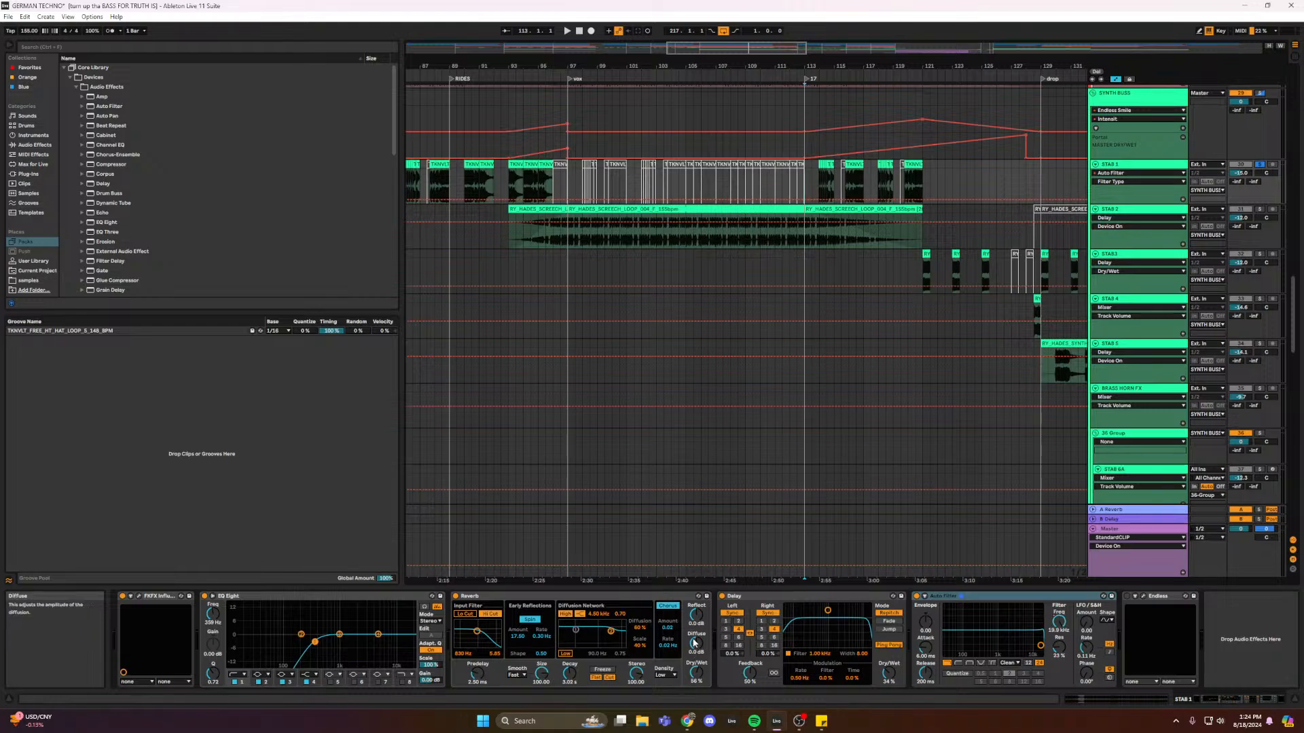
{"action": "right_click", "coordinate": [494, 600]}
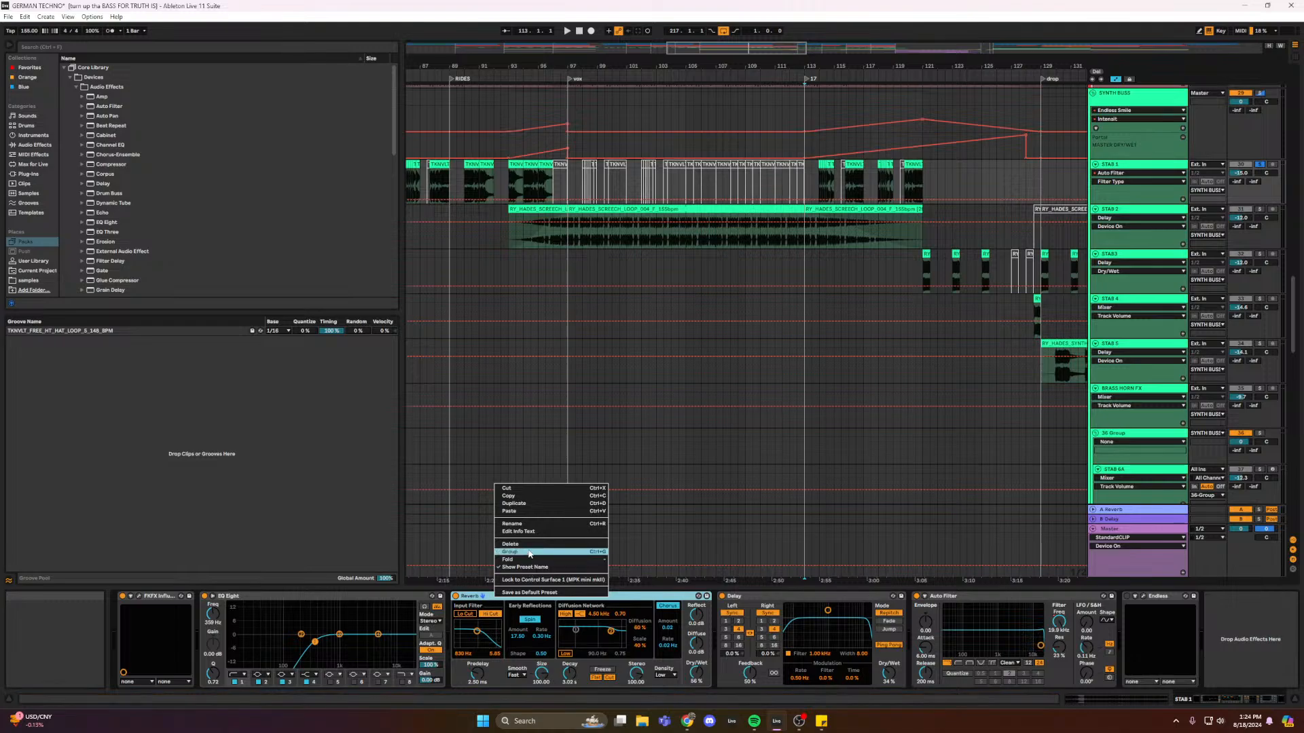
{"action": "left_click", "coordinate": [807, 266]}
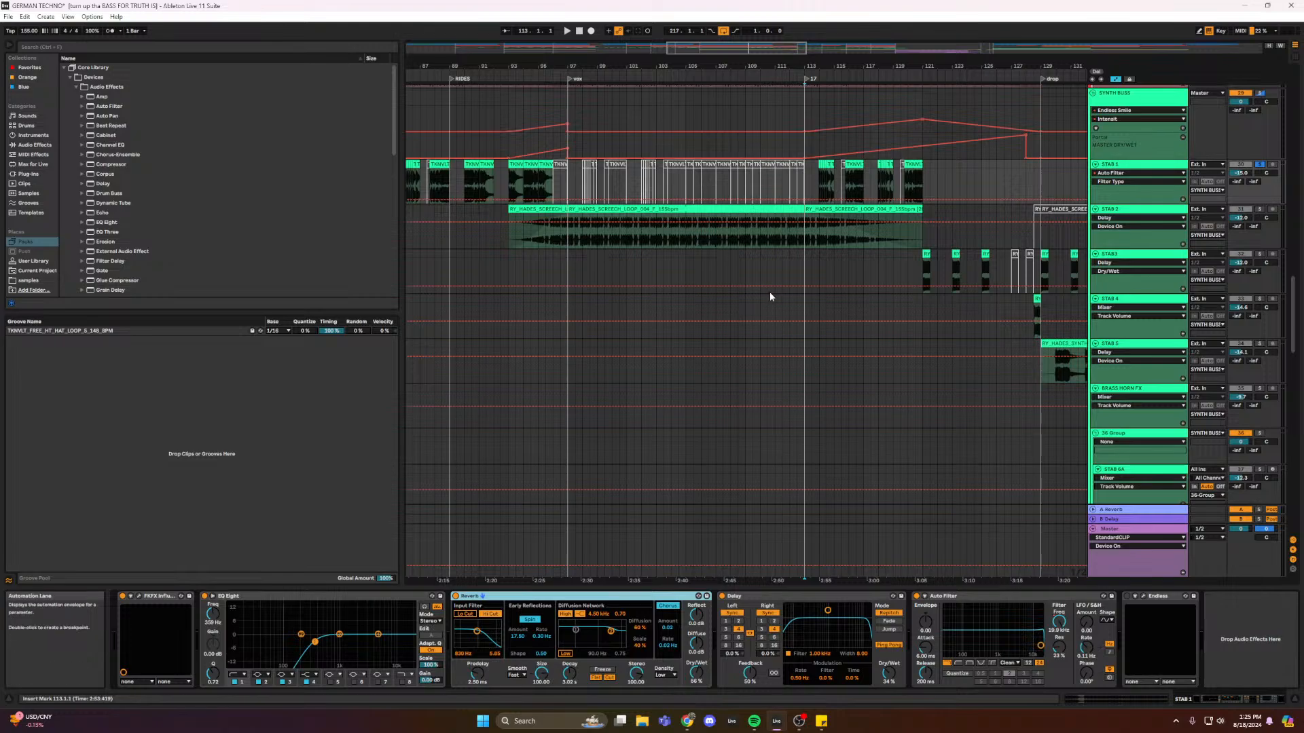
{"action": "scroll", "coordinate": [781, 292], "scroll_direction": "up", "scroll_amount": 1}
{"action": "left_click", "coordinate": [507, 209]}
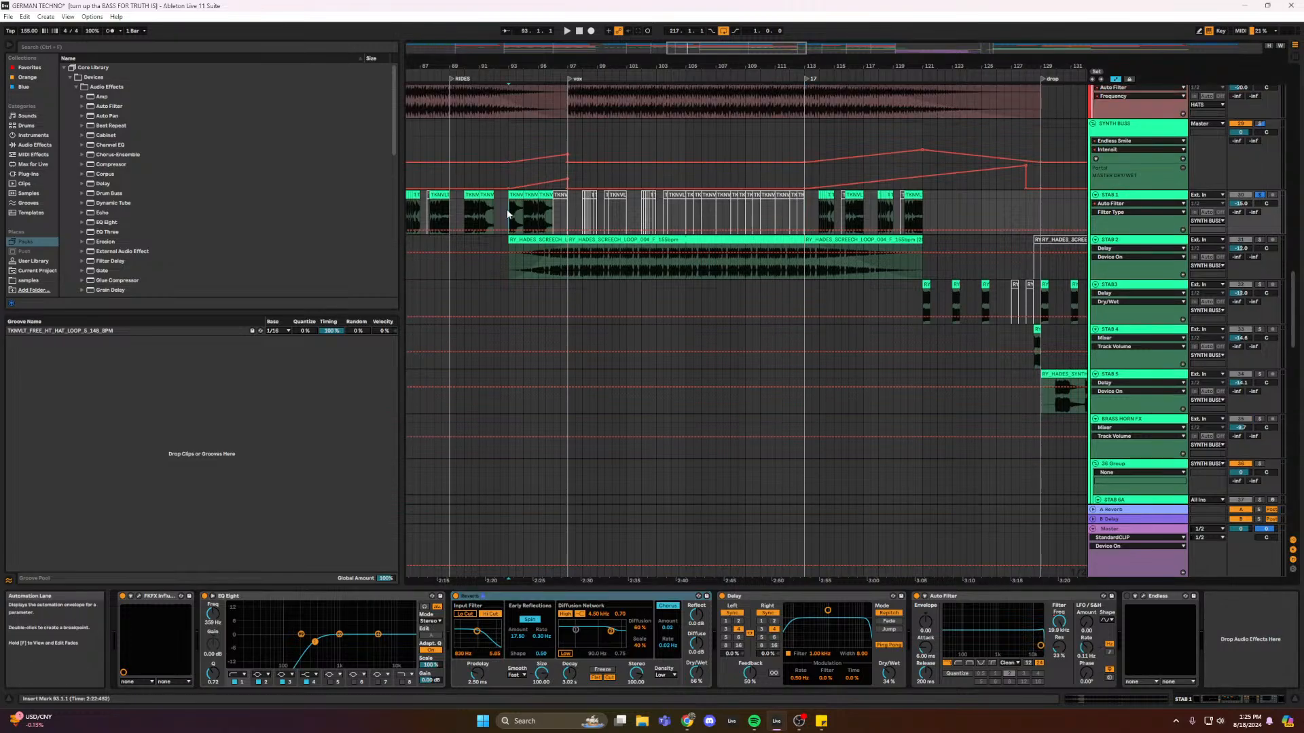
{"action": "left_click_drag", "start_coordinate": [686, 47], "coordinate": [687, 49]}
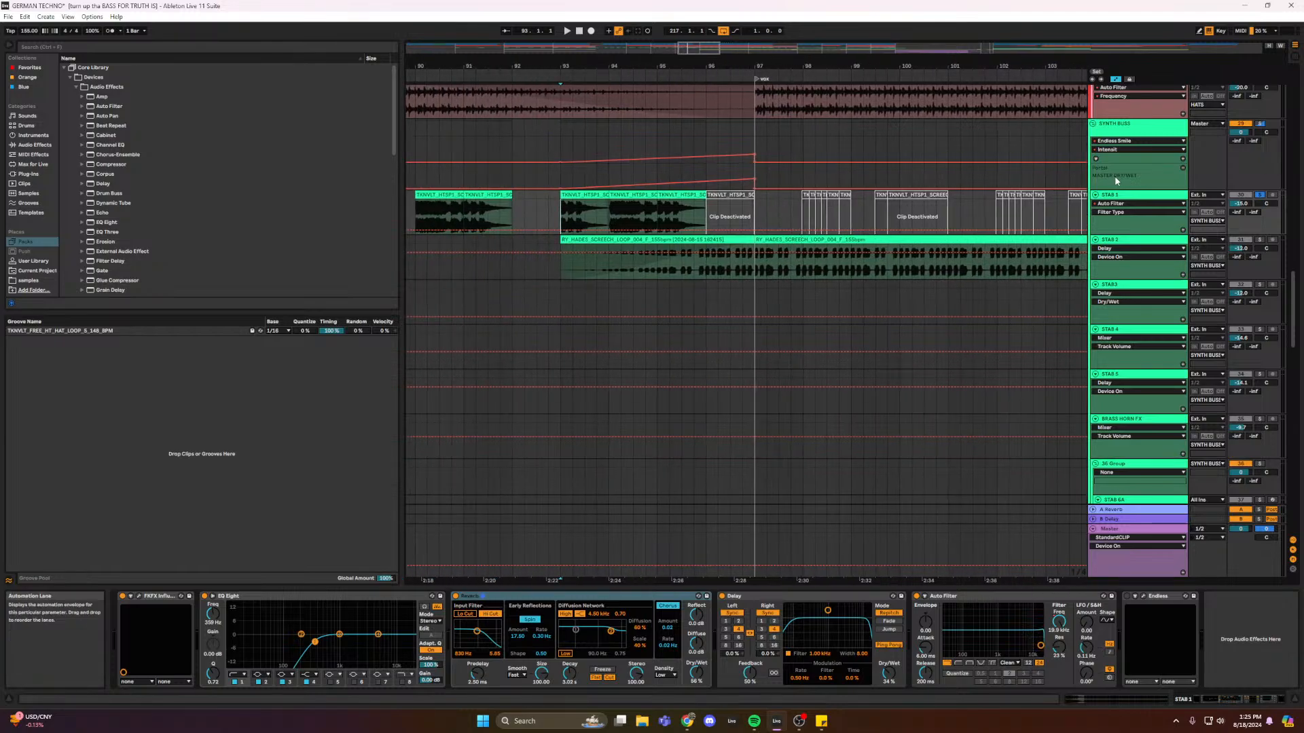
- Play STAB 1 from bar 65 and set the playback loop to bars 65 to 73
{"action": "left_click", "coordinate": [1150, 197]}
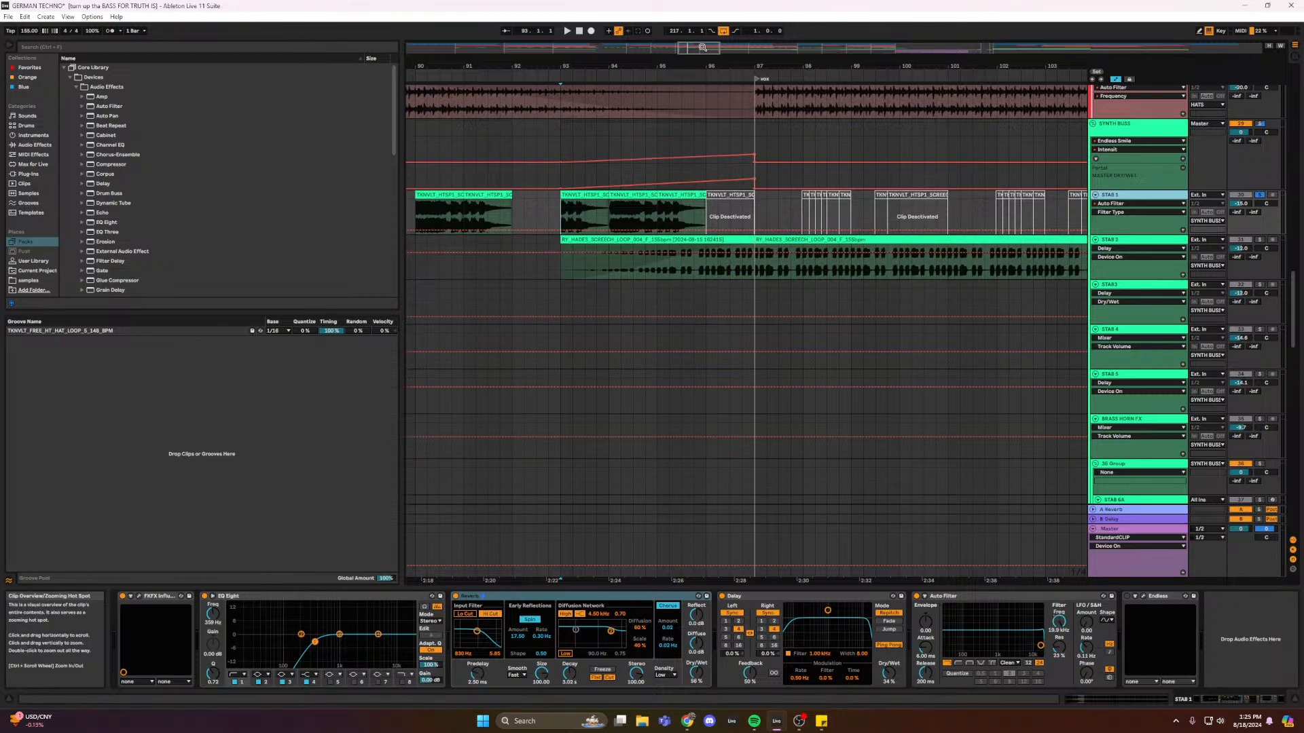
{"action": "left_click_drag", "start_coordinate": [803, 66], "coordinate": [900, 42]}
{"action": "left_click", "coordinate": [673, 211]}
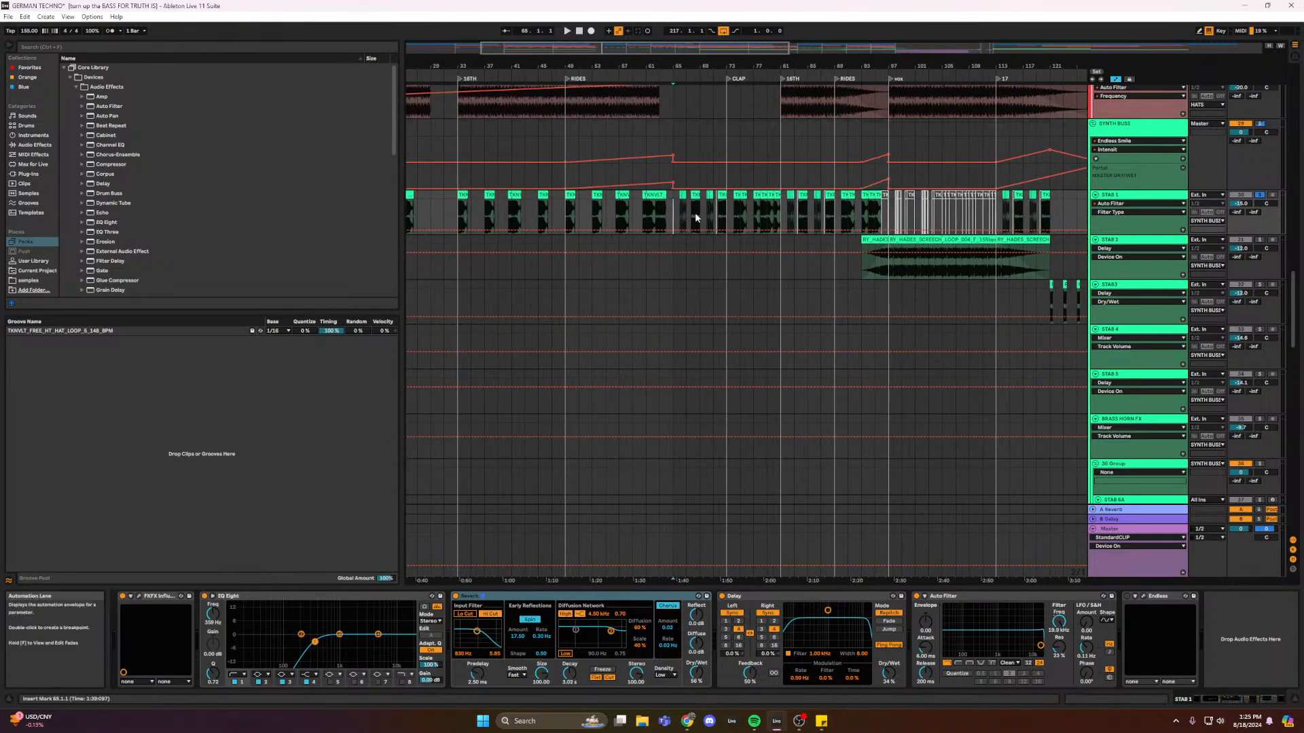
{"action": "key", "text": "space"}
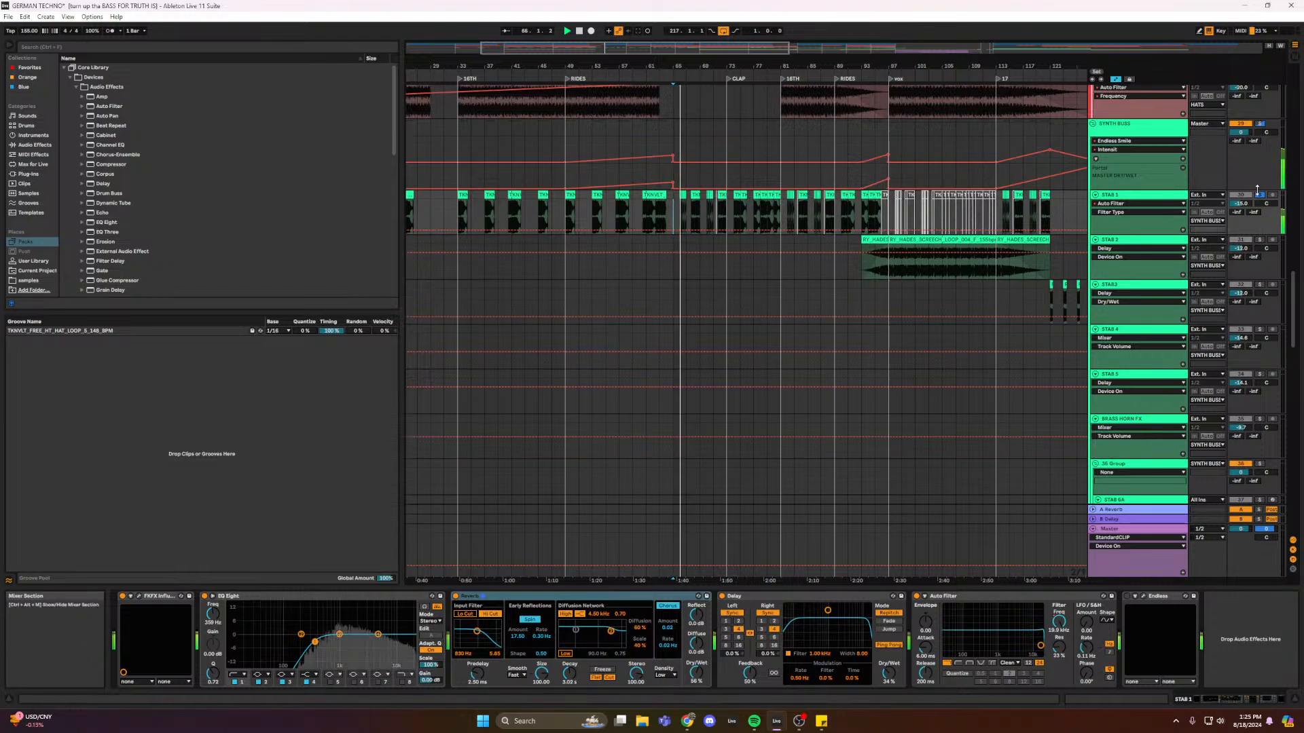
{"action": "left_click_drag", "start_coordinate": [673, 212], "coordinate": [727, 213]}
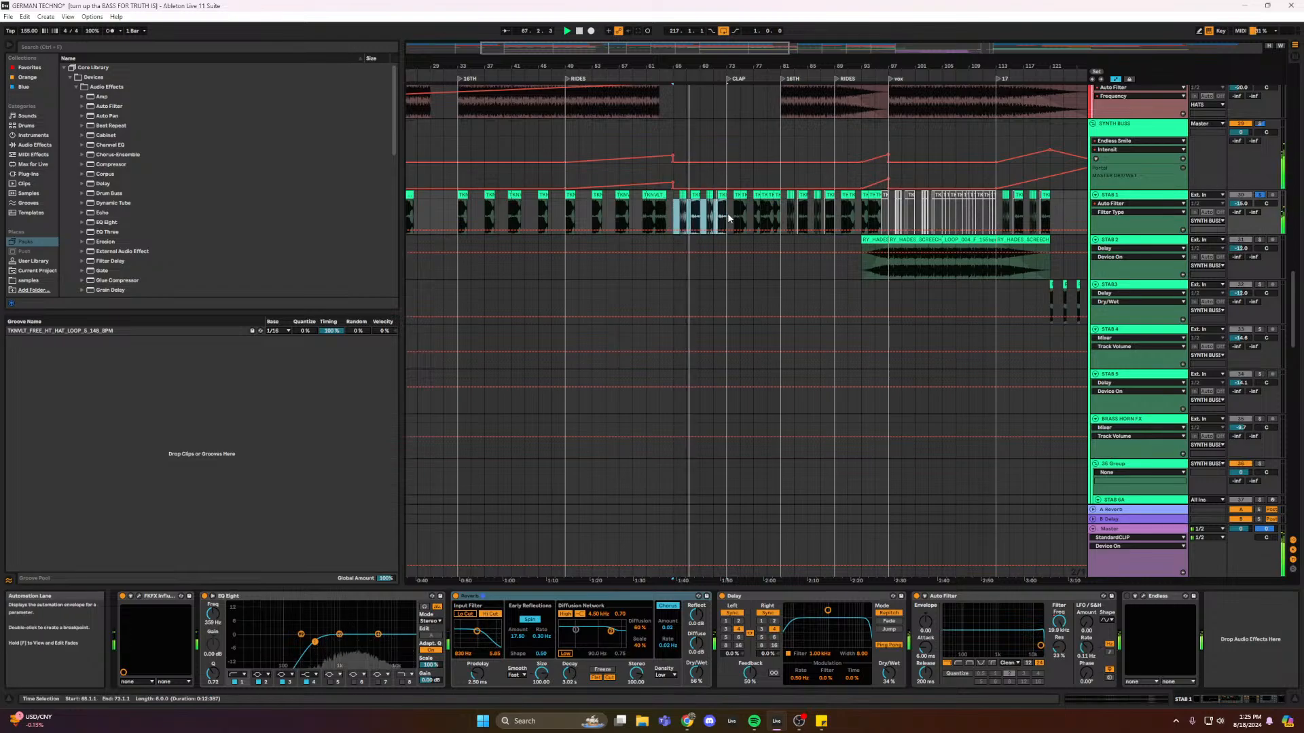
{"action": "key", "text": "ctrl+l"}
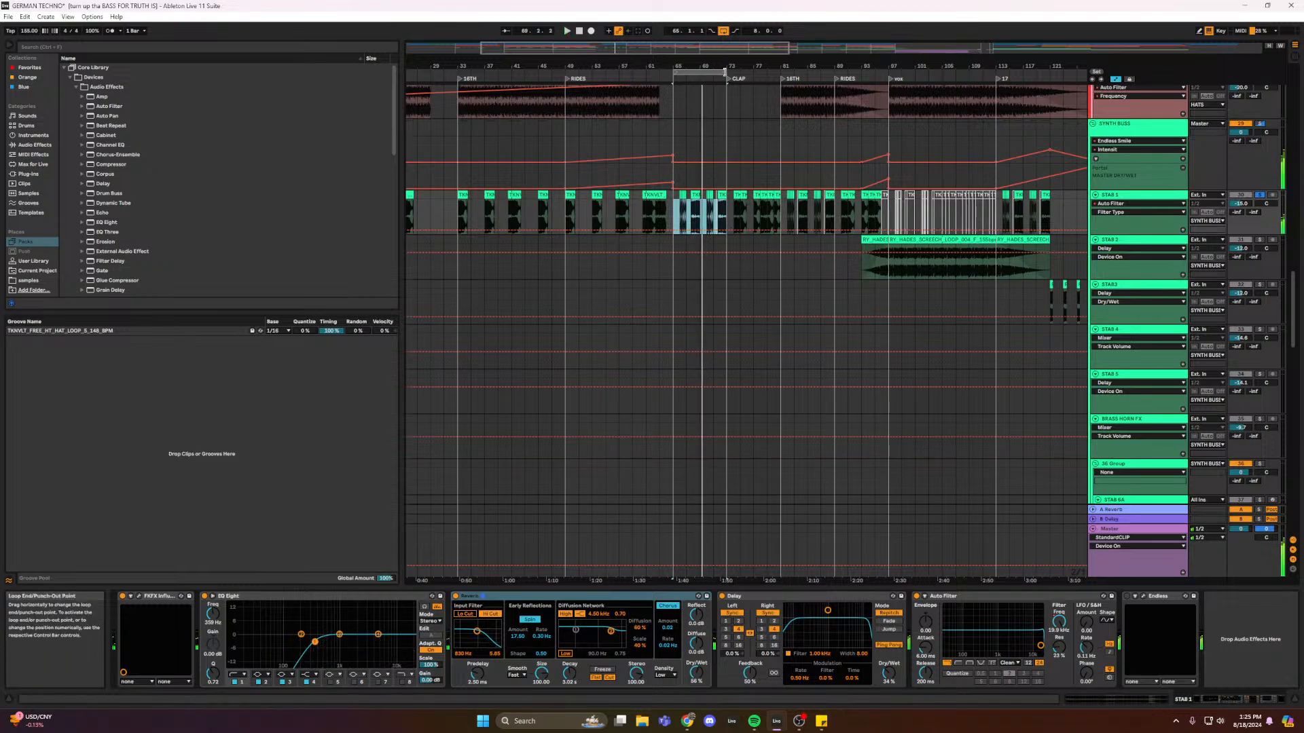
- Stop playback, set the insert marker on STAB 1 at bar 65 and try to select its Reverb and Delay together
{"action": "left_click", "coordinate": [674, 549]}
{"action": "key", "text": "space"}
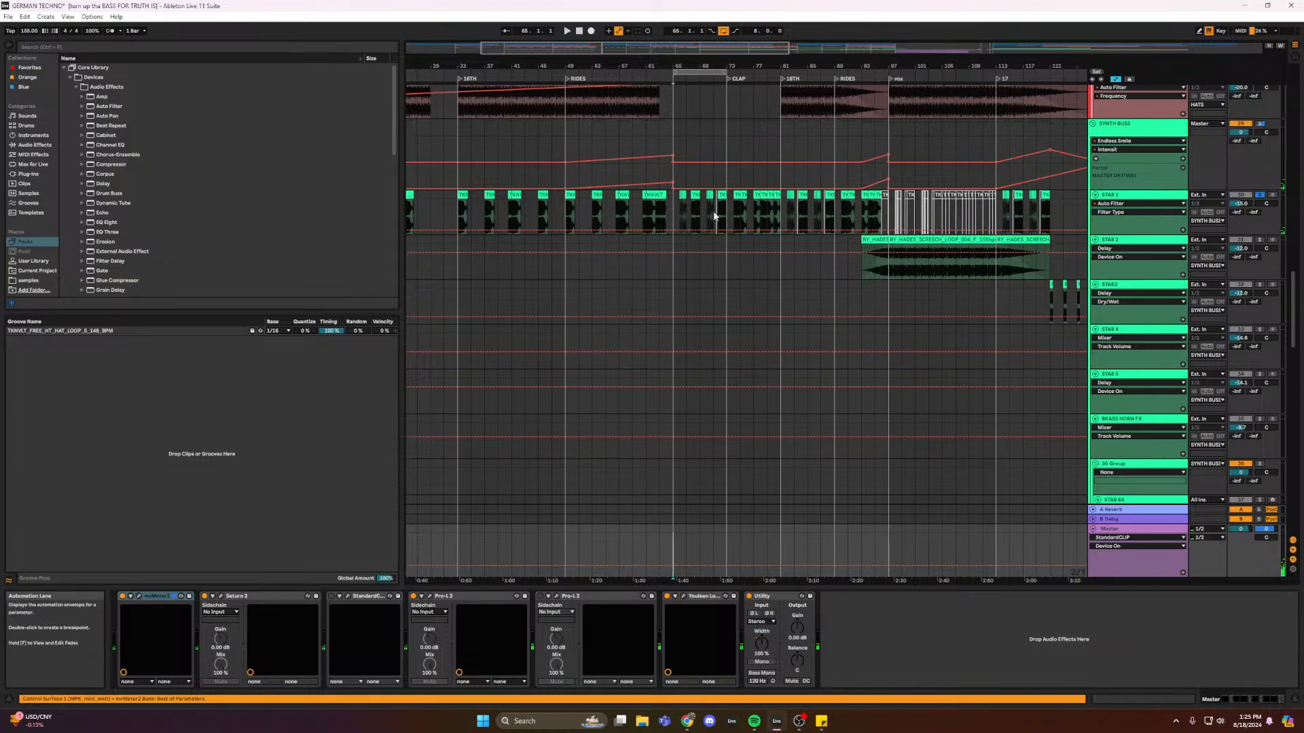
{"action": "left_click", "coordinate": [673, 218]}
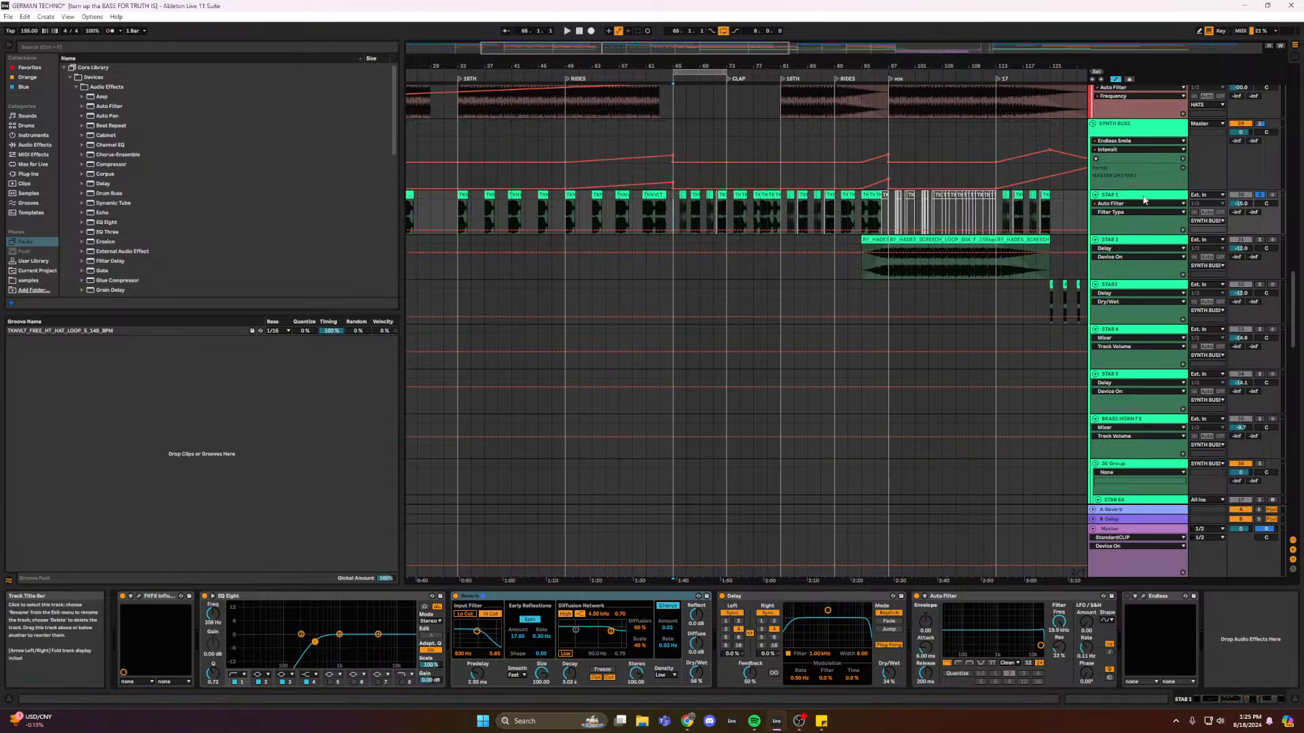
{"action": "left_click", "coordinate": [498, 599]}
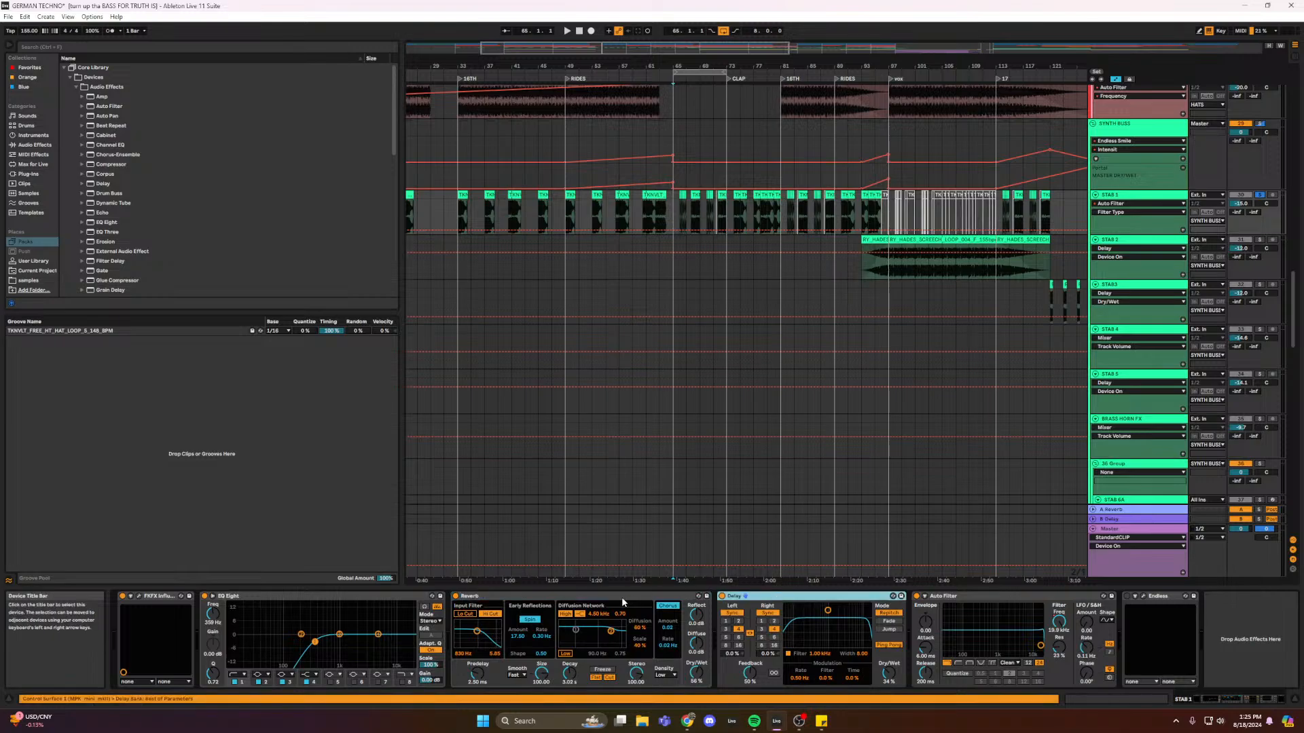
{"action": "left_click", "coordinate": [594, 597]}
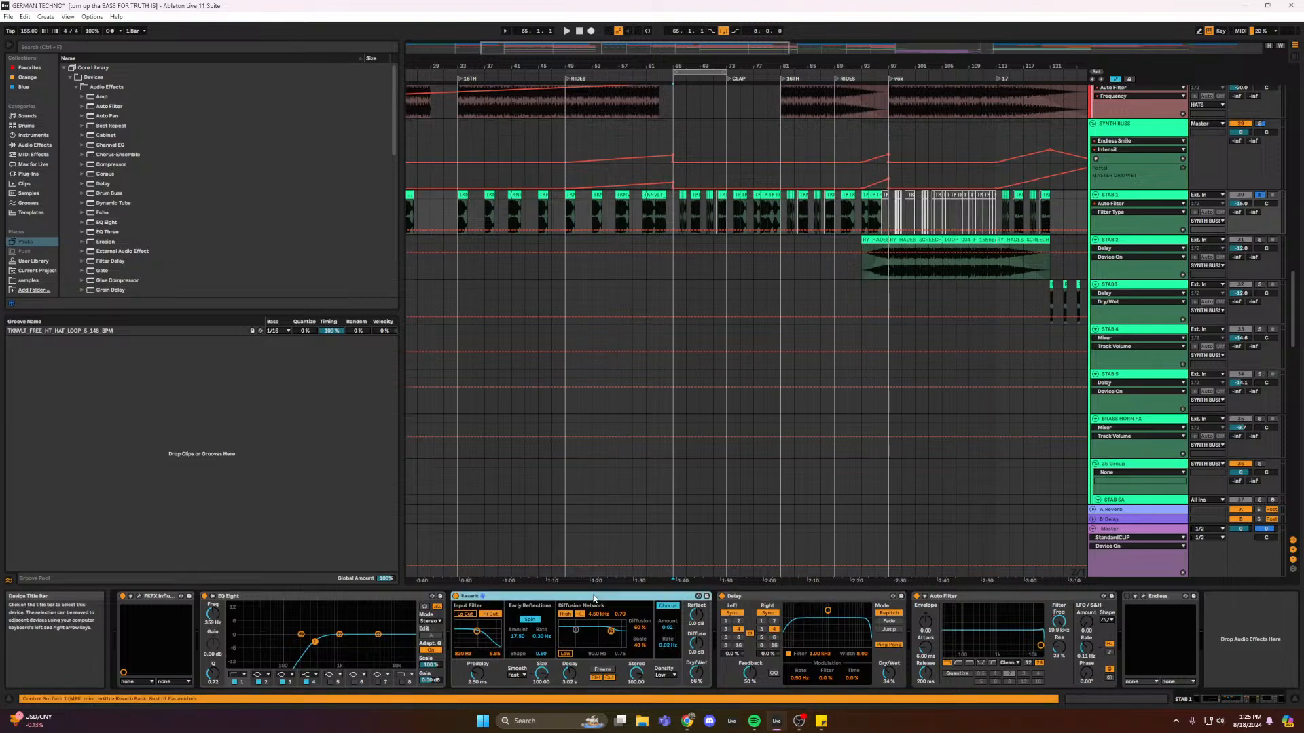
{"action": "left_click", "coordinate": [751, 598]}
- Hide the automation lanes in the arrangement and select the STAB 2 track
{"action": "left_click", "coordinate": [1149, 323]}
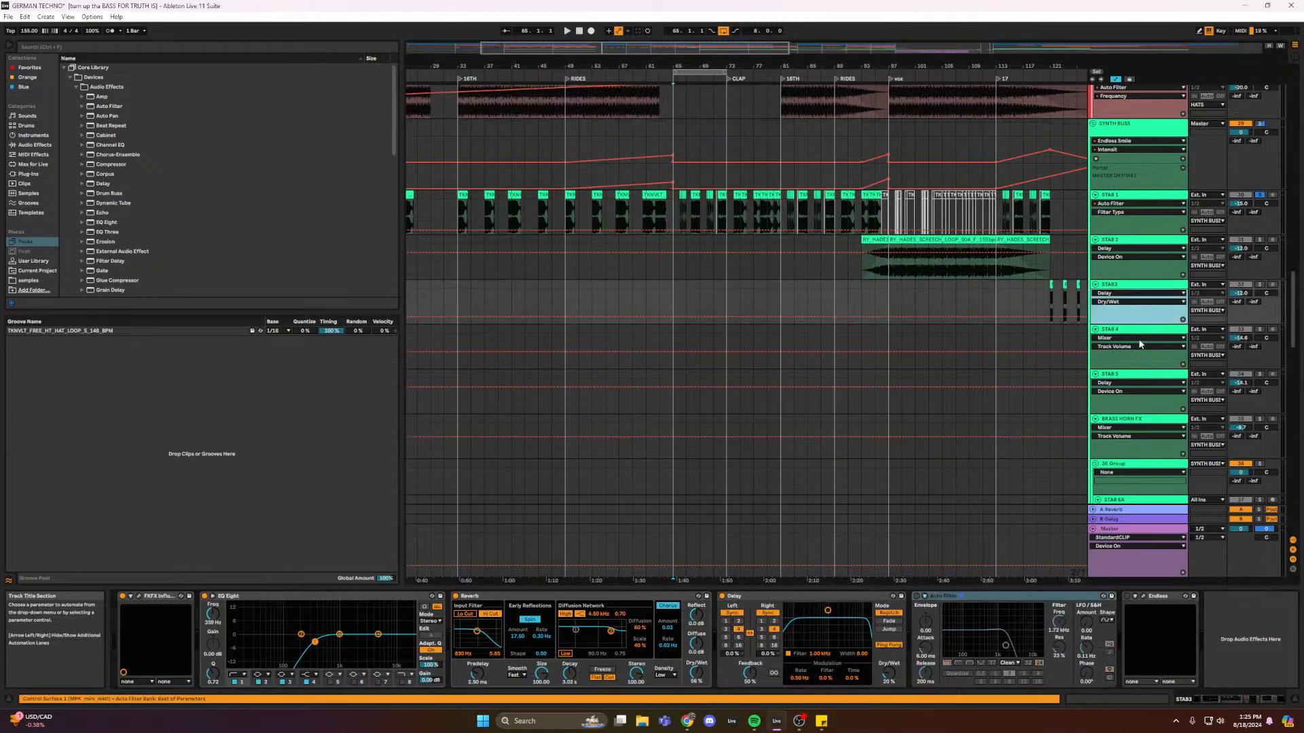
{"action": "left_click", "coordinate": [1125, 346]}
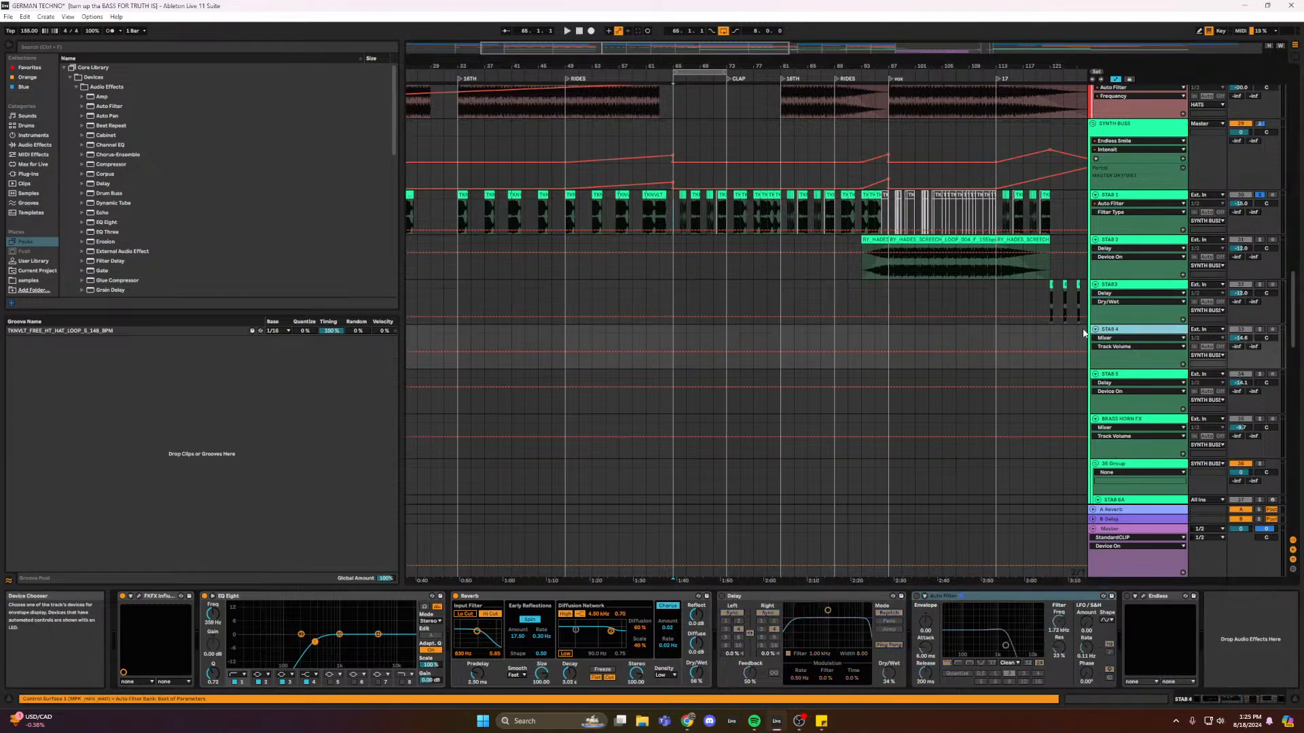
{"action": "left_click", "coordinate": [1115, 78]}
{"action": "left_click", "coordinate": [1132, 211]}
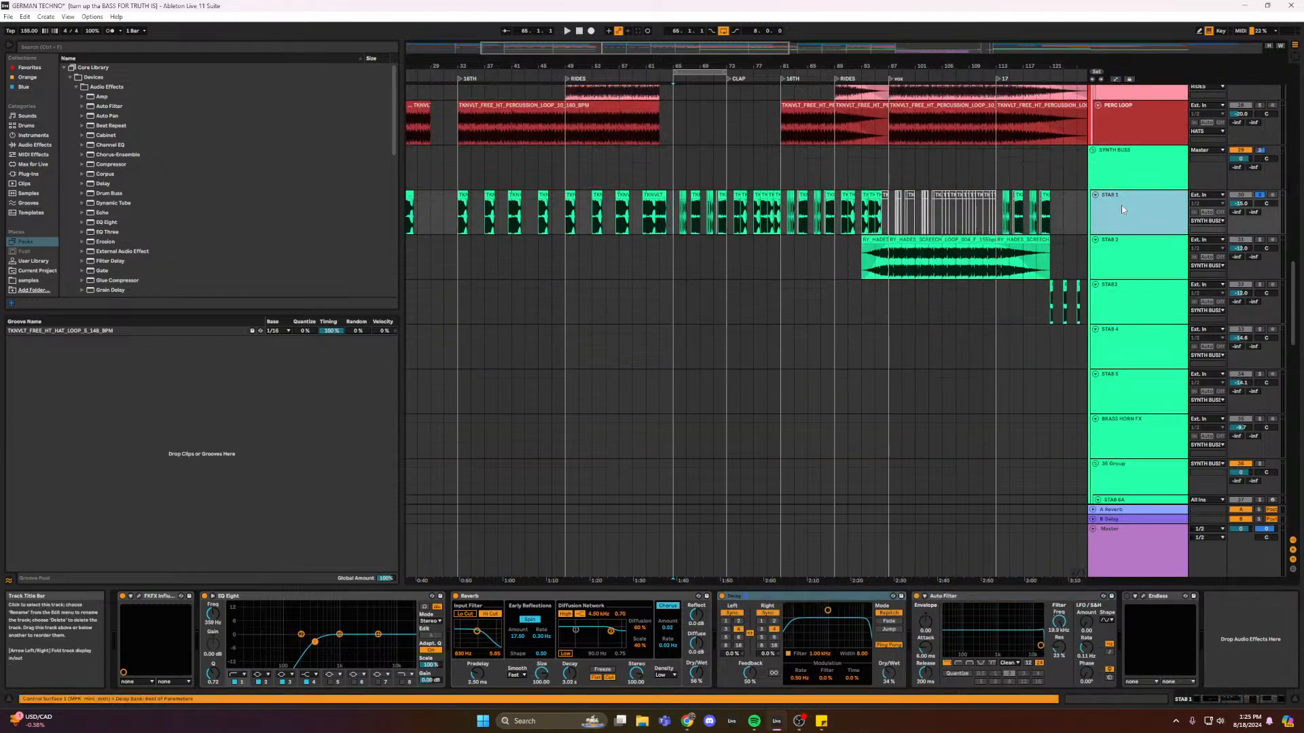
{"action": "left_click", "coordinate": [1134, 242], "text": "shift"}
{"action": "left_click", "coordinate": [1134, 258]}
- Try to select STAB 2's Reverb and Delay devices together
{"action": "left_click", "coordinate": [491, 596]}
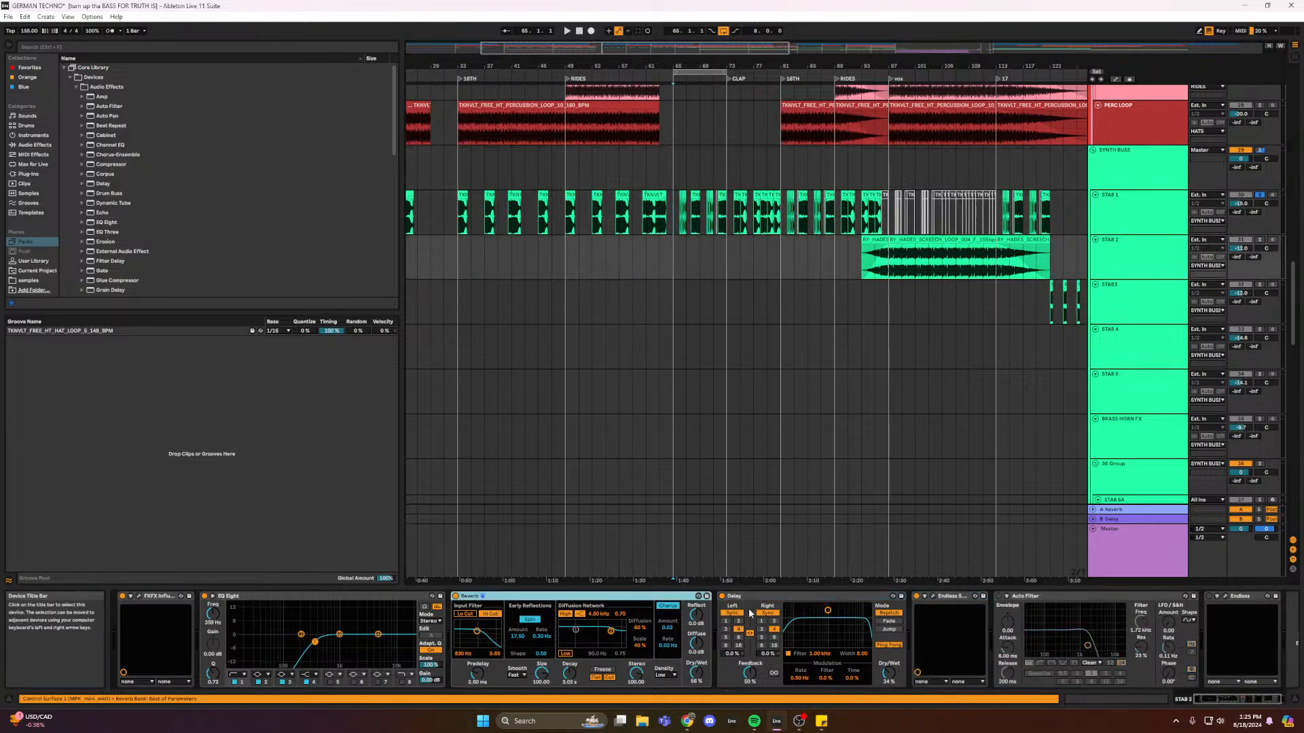
{"action": "left_click", "coordinate": [751, 598]}
{"action": "left_click", "coordinate": [677, 598]}
{"action": "left_click", "coordinate": [756, 598]}
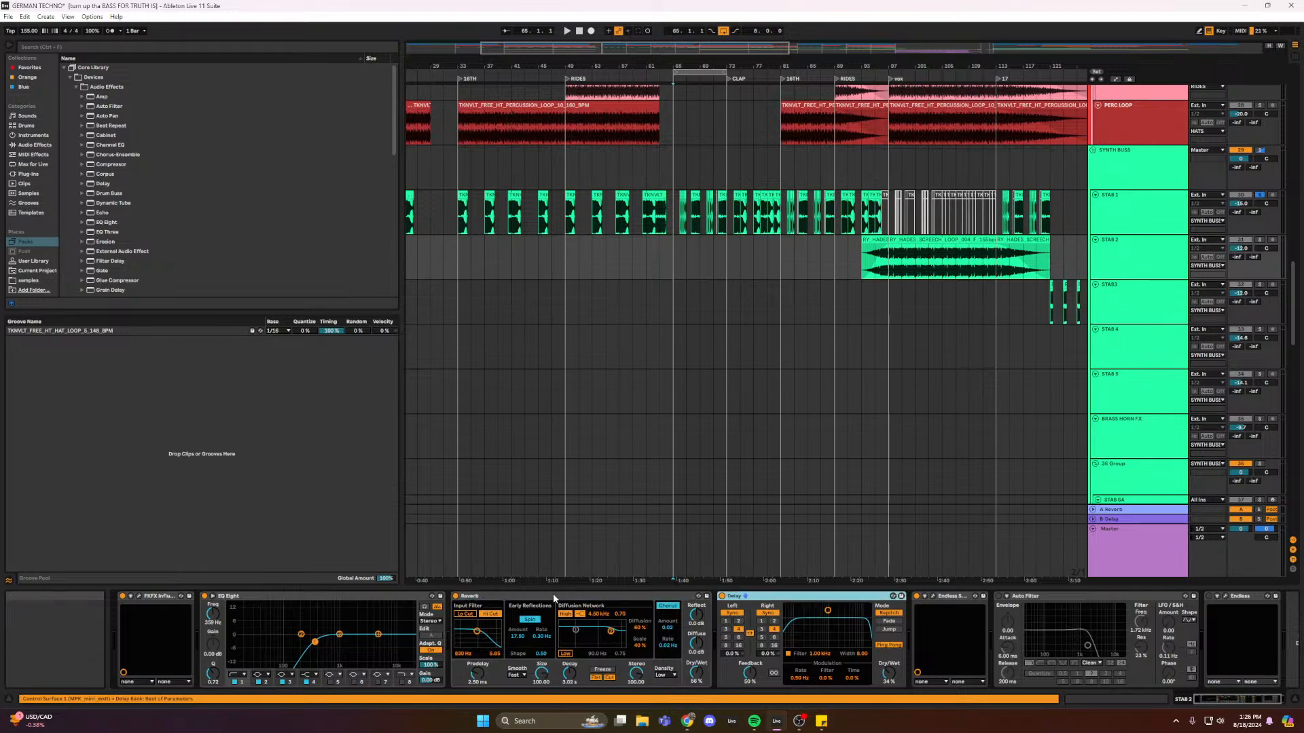
{"action": "left_click", "coordinate": [552, 596]}
{"action": "left_click", "coordinate": [747, 596]}
{"action": "left_click", "coordinate": [649, 597]}
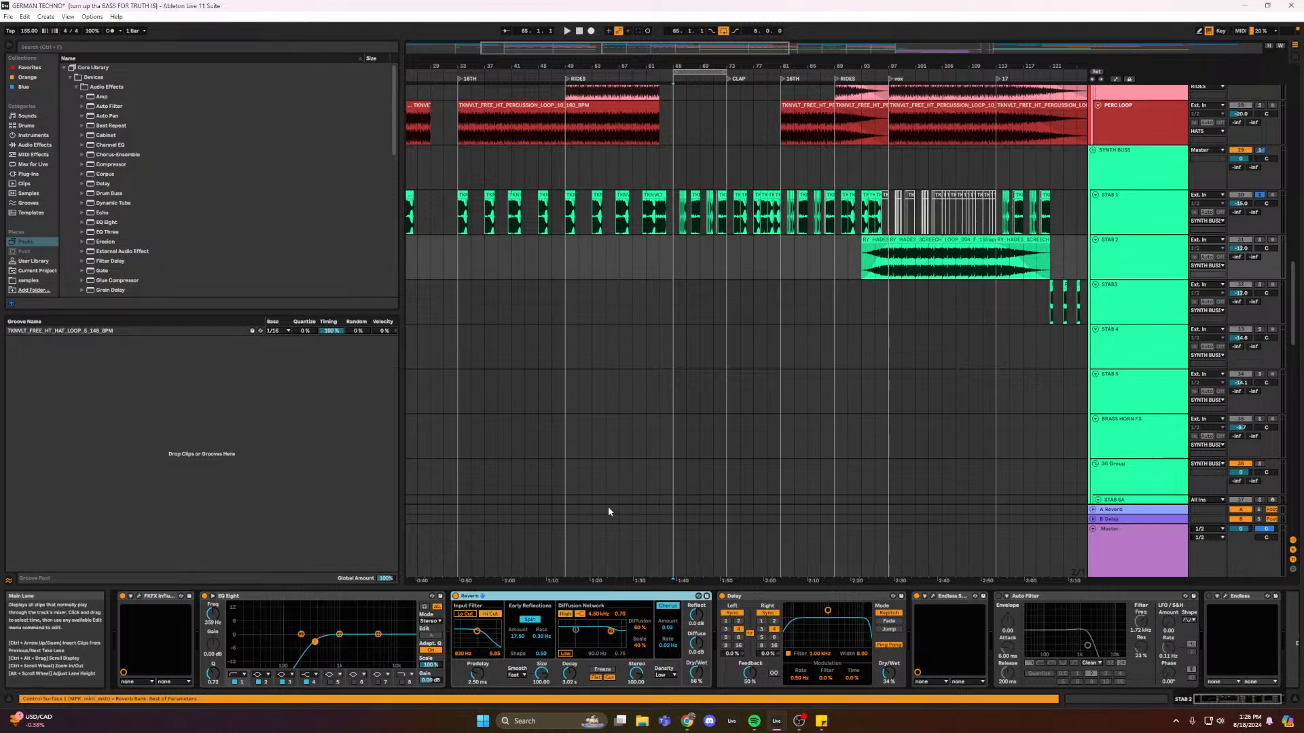
{"action": "left_click", "coordinate": [670, 355]}
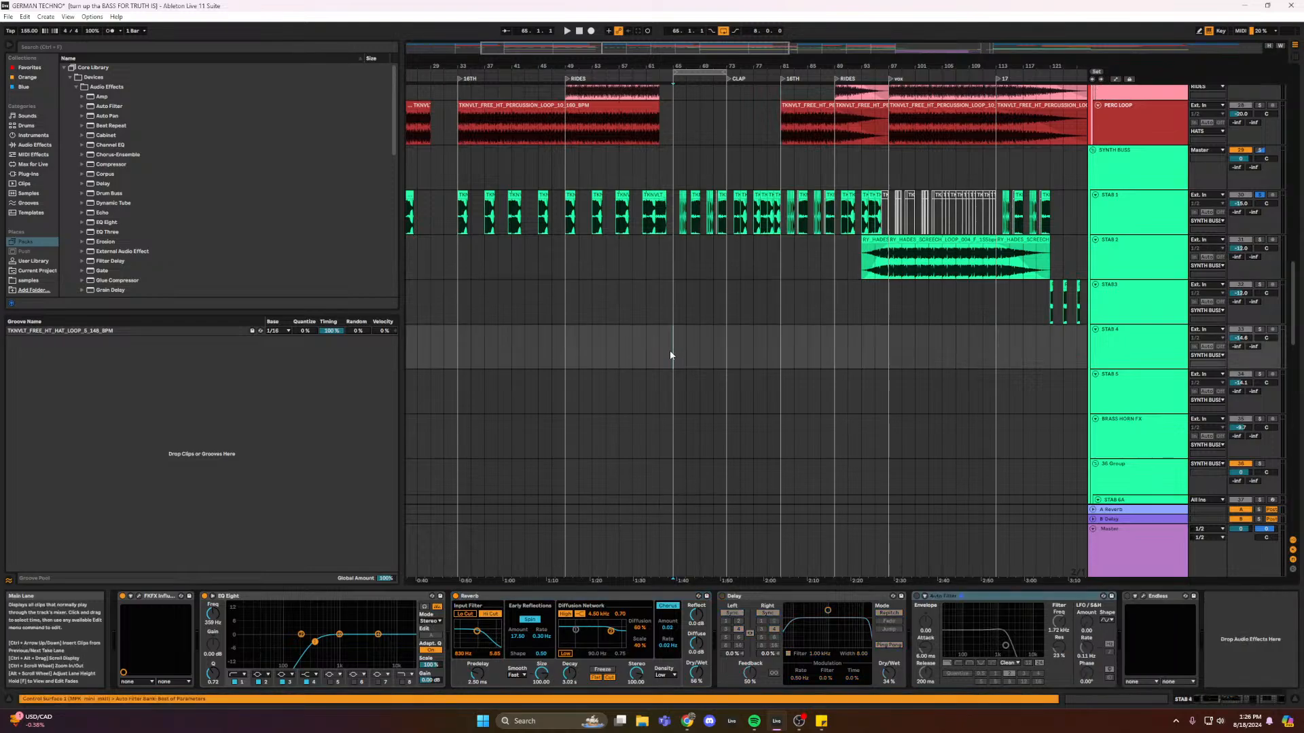
- Save the Live Set and close Ableton Live
{"action": "left_click", "coordinate": [8, 16]}
{"action": "left_click", "coordinate": [36, 112]}
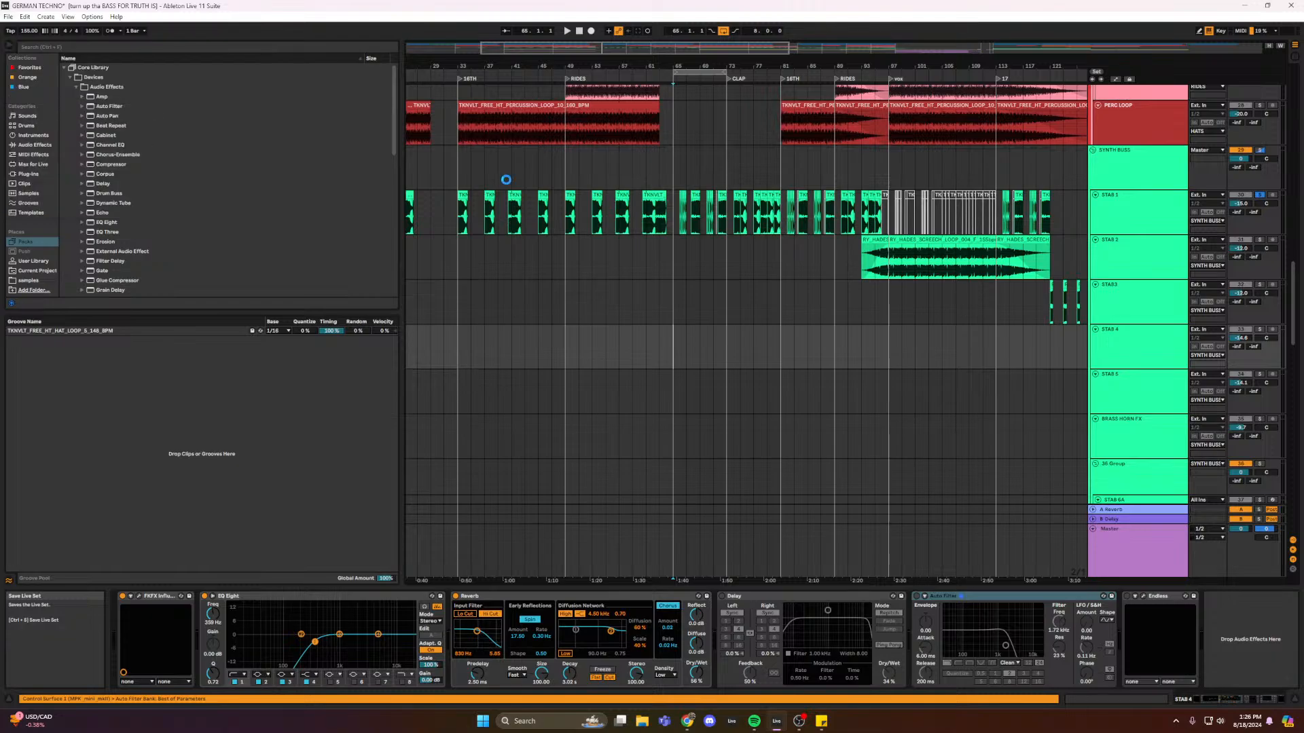
{"action": "left_click", "coordinate": [1290, 6]}
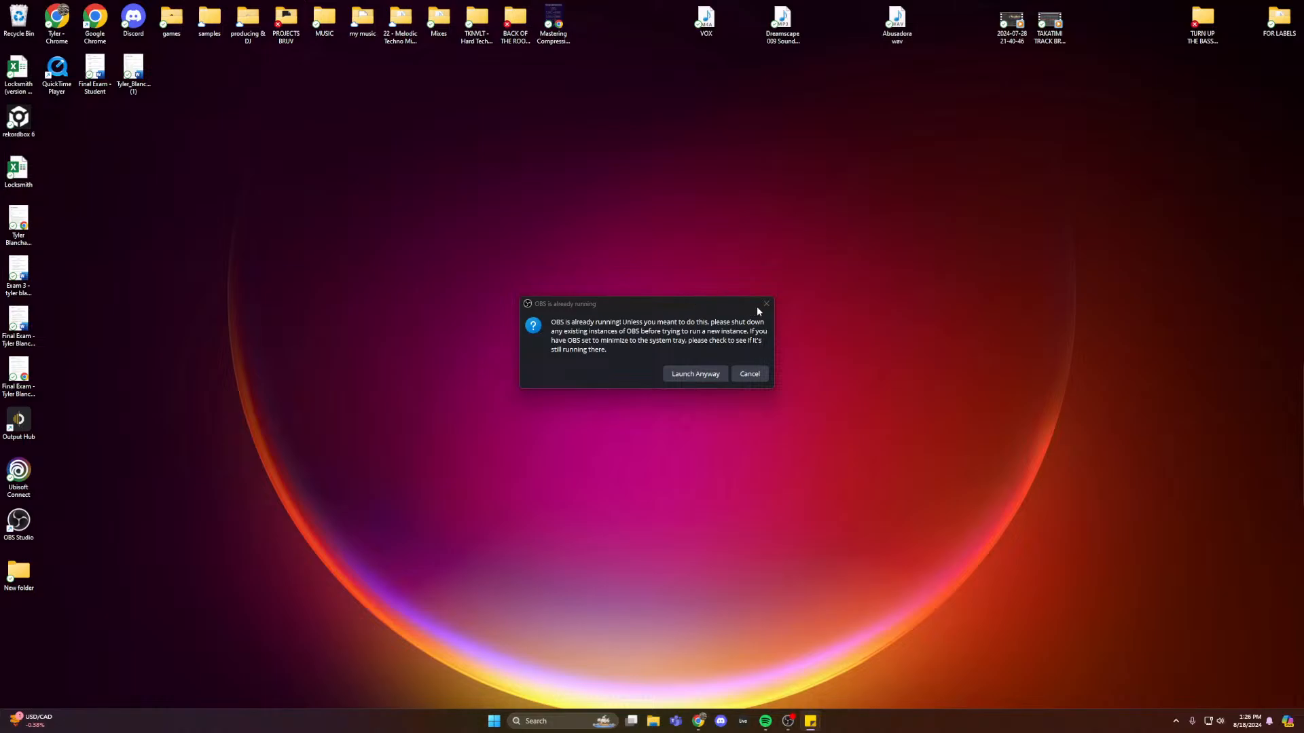
- Dismiss the OBS already-running notice and reopen the recent set GERMAN TECHNO.als in Ableton Live
{"action": "left_click", "coordinate": [766, 304]}
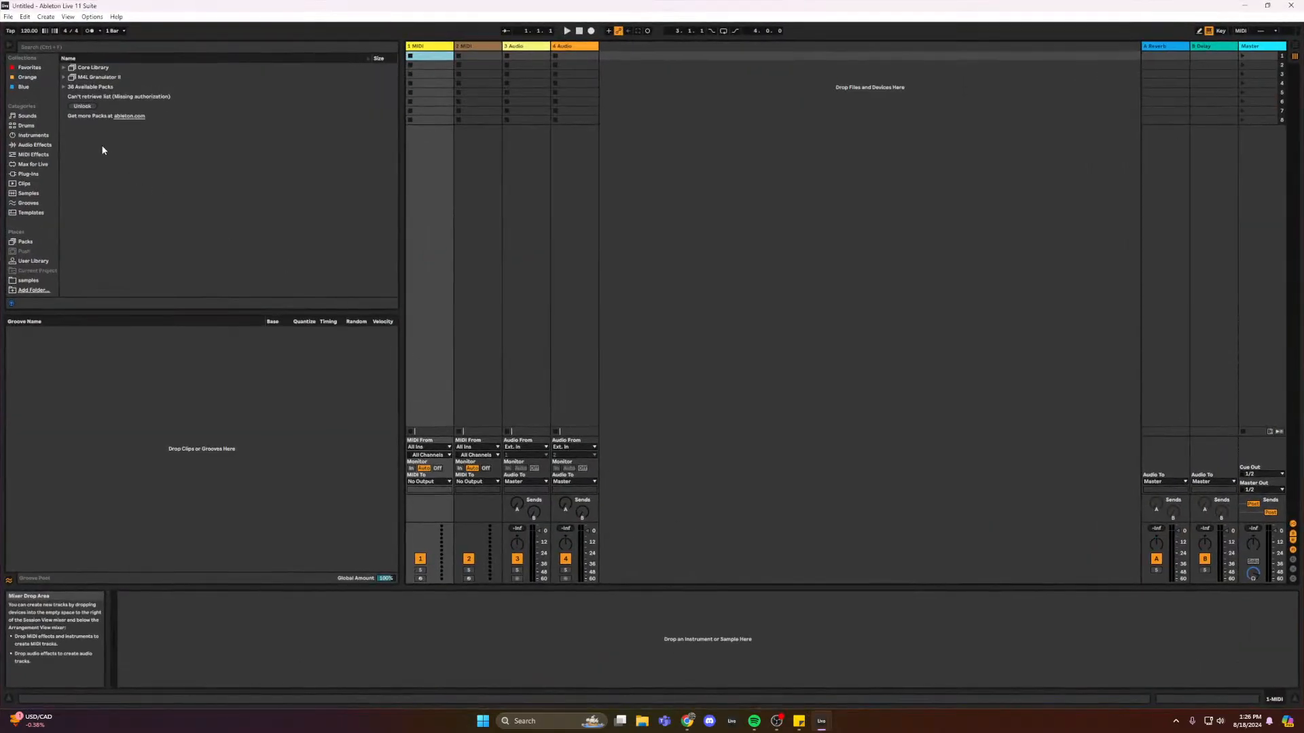
{"action": "left_click", "coordinate": [9, 17]}
{"action": "mouse_move", "coordinate": [43, 50]}
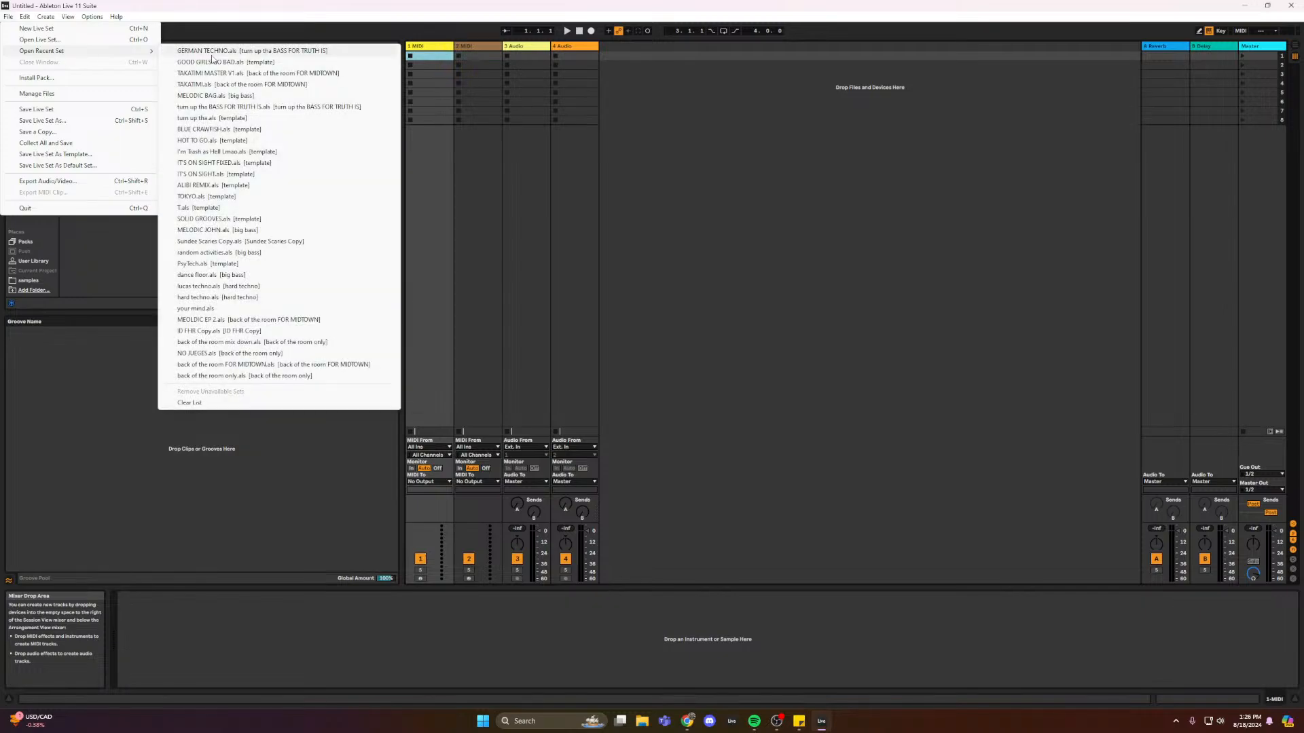
{"action": "left_click", "coordinate": [211, 54]}
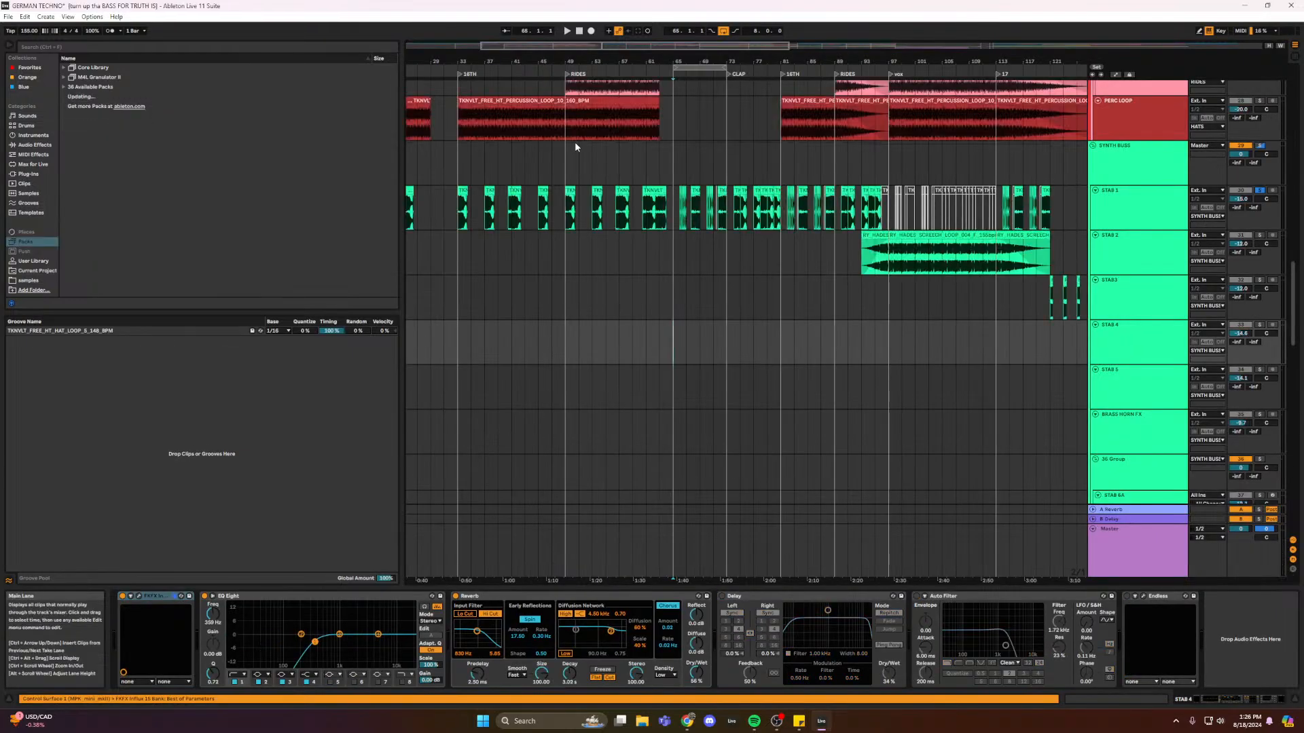
- Select the STAB 1 track near bar 66 and turn off the computer MIDI keyboard
{"action": "left_click", "coordinate": [677, 216]}
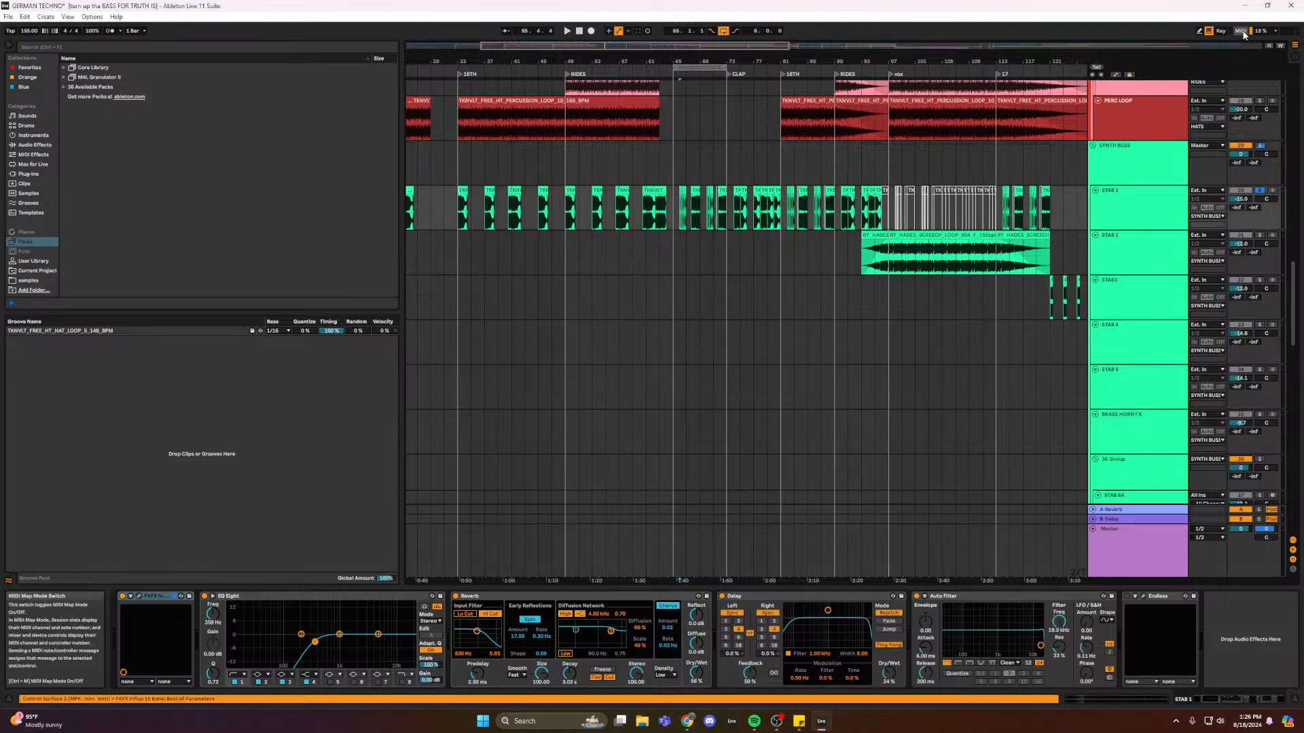
{"action": "key", "text": "a"}
{"action": "key", "text": "a"}
{"action": "key", "text": "a"}
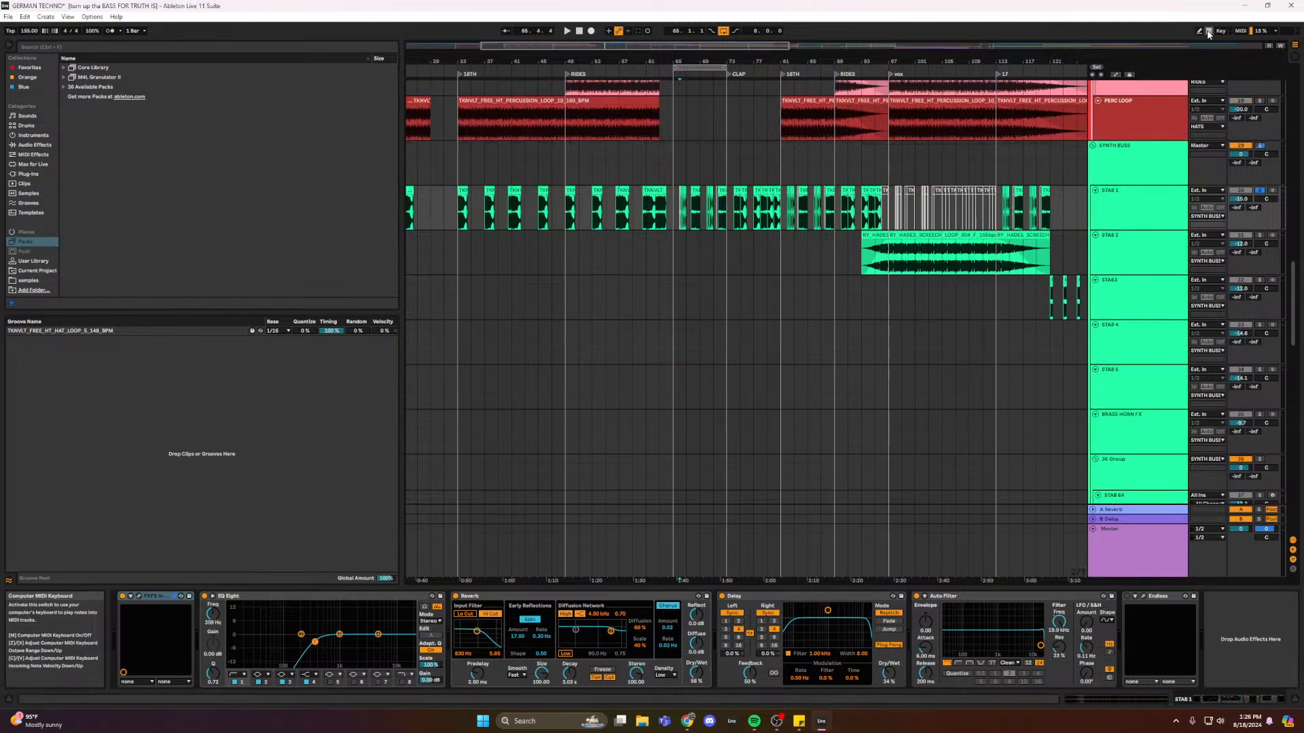
{"action": "key", "text": "a"}
{"action": "key", "text": "a"}
{"action": "key", "text": "a"}
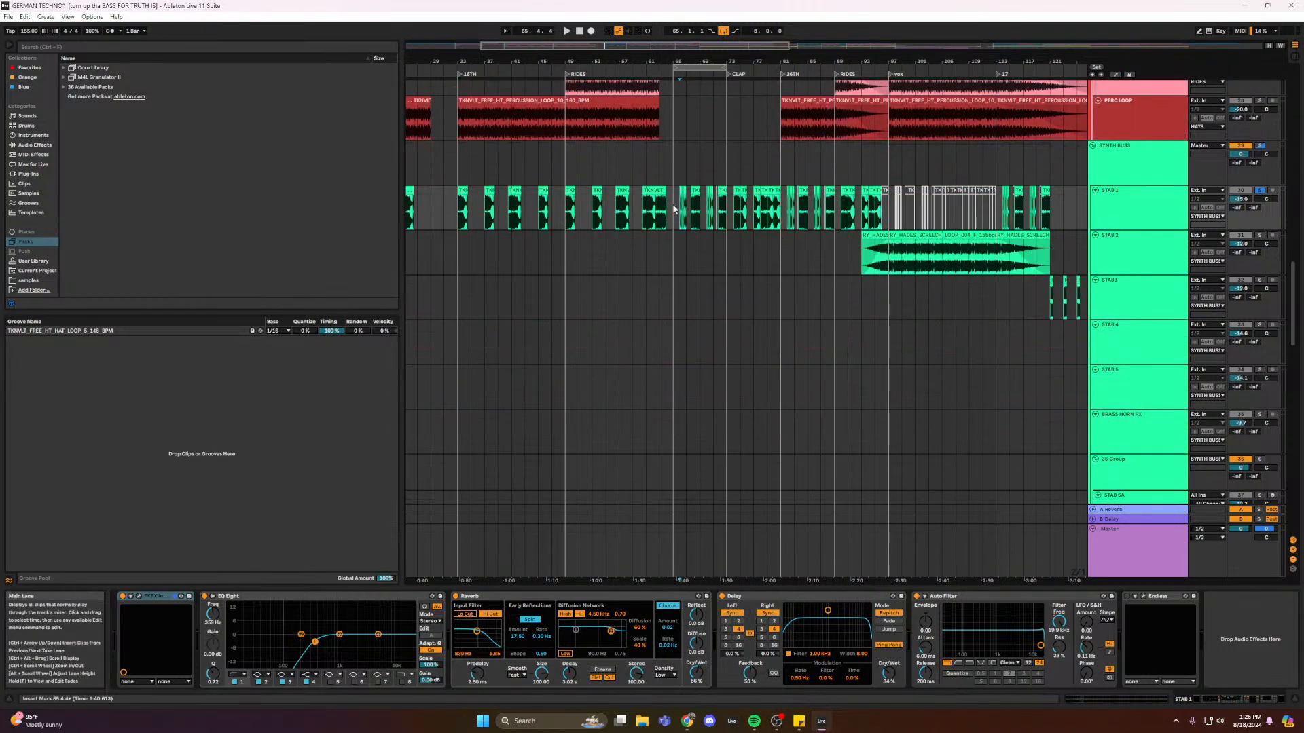
- Select STAB 1's Reverb and Delay devices together and group them into an Audio Effect Rack
{"action": "left_click", "coordinate": [646, 597]}
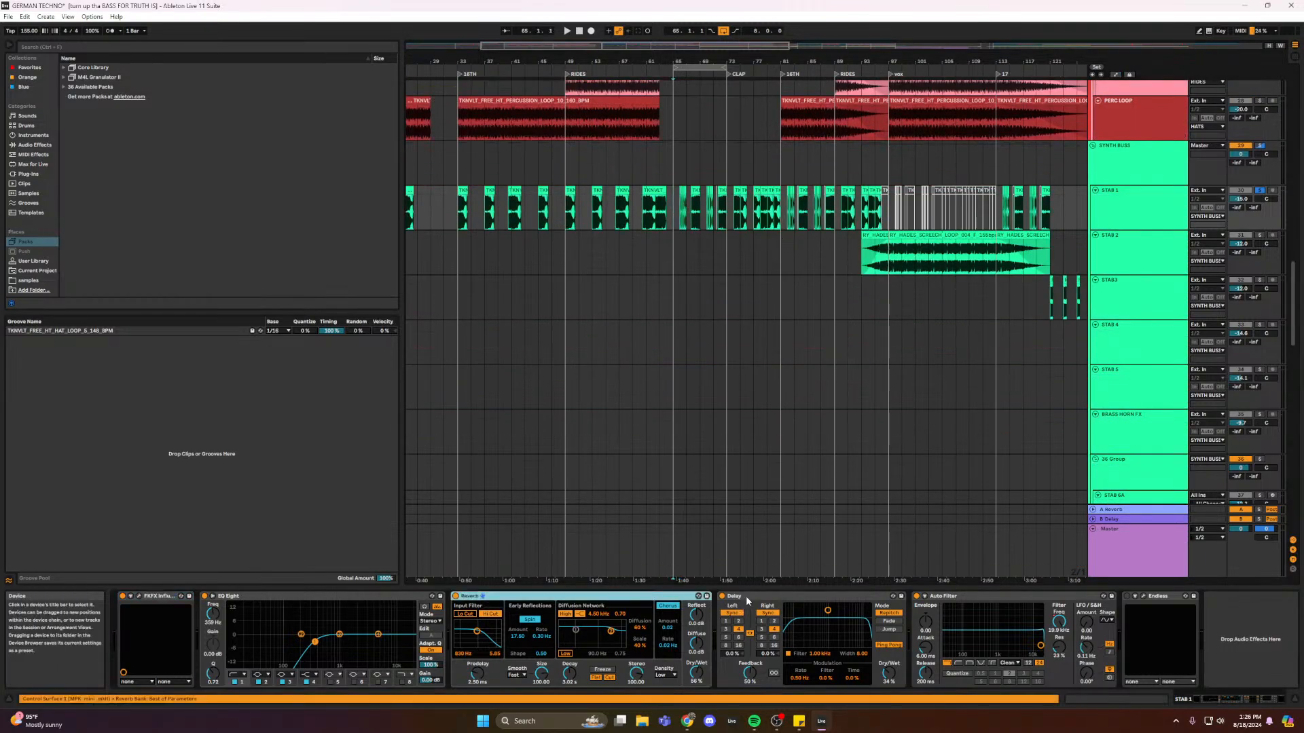
{"action": "left_click", "coordinate": [745, 596]}
{"action": "right_click", "coordinate": [663, 595]}
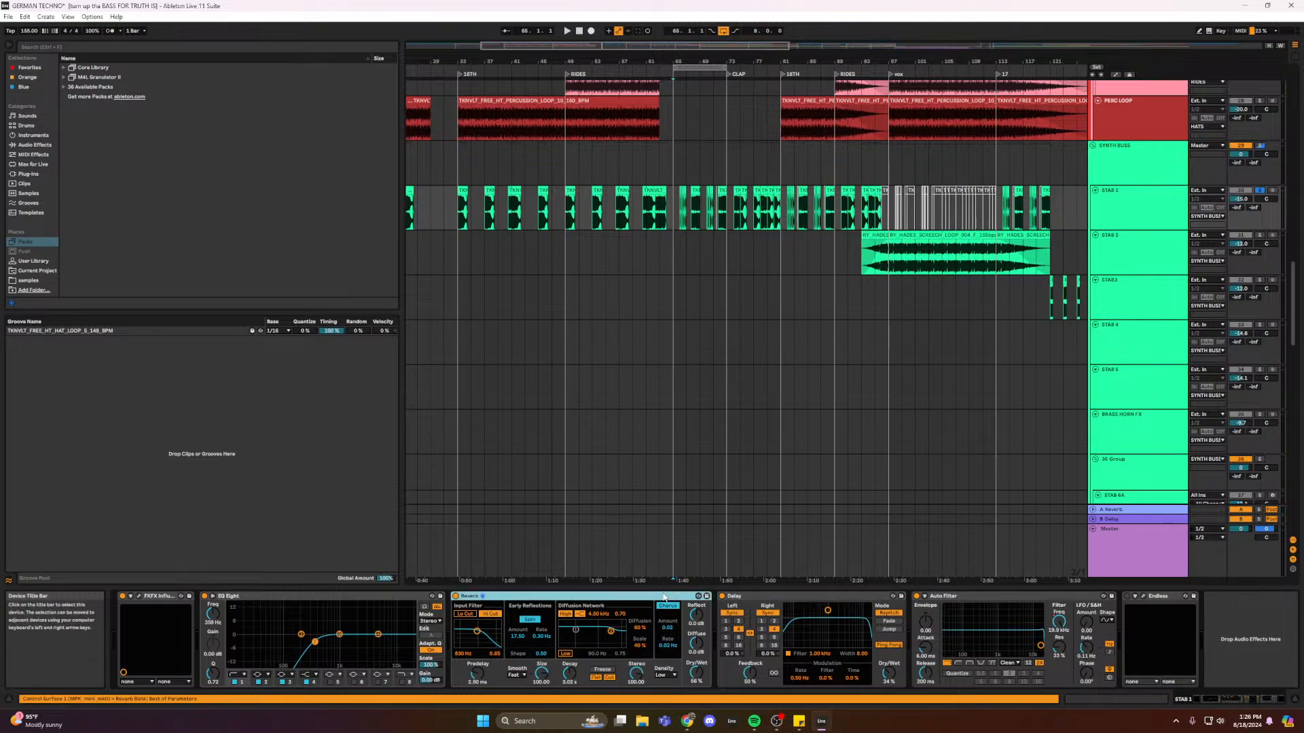
{"action": "key", "text": "Escape"}
{"action": "left_click", "coordinate": [749, 595]}
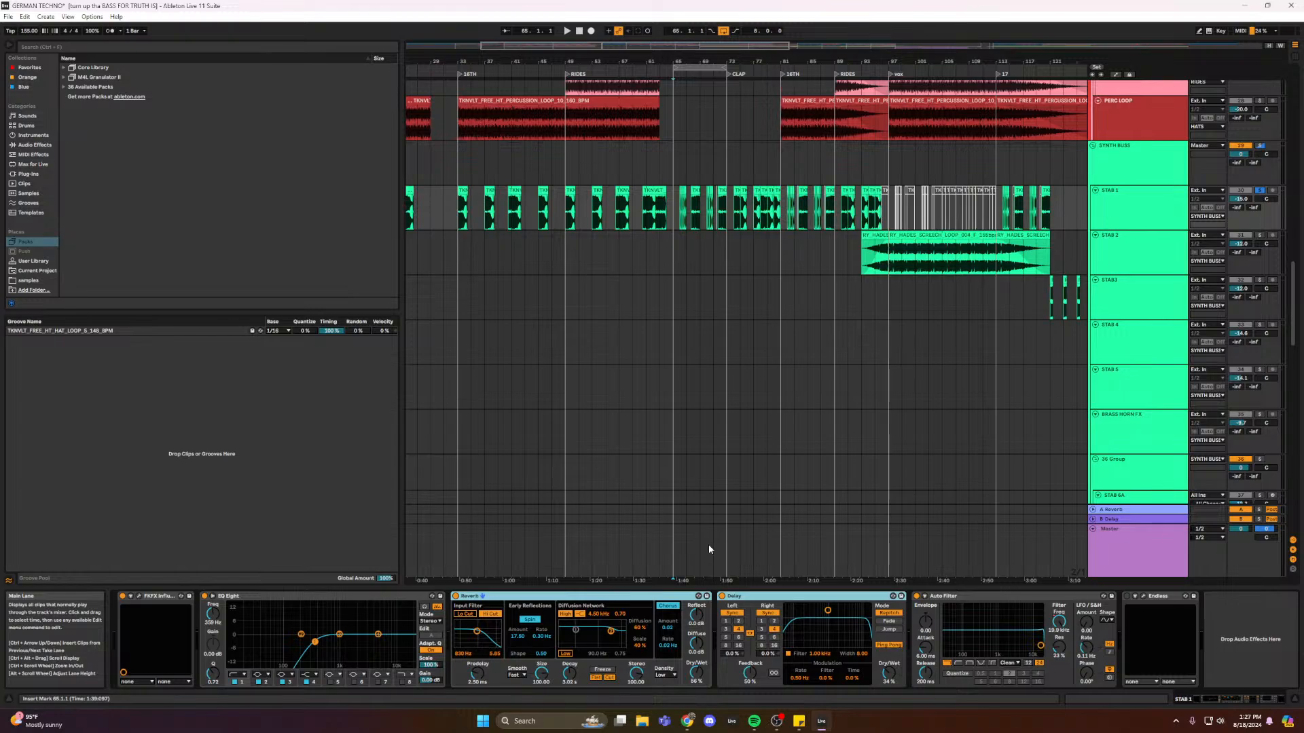
{"action": "key", "text": "ctrl+g"}
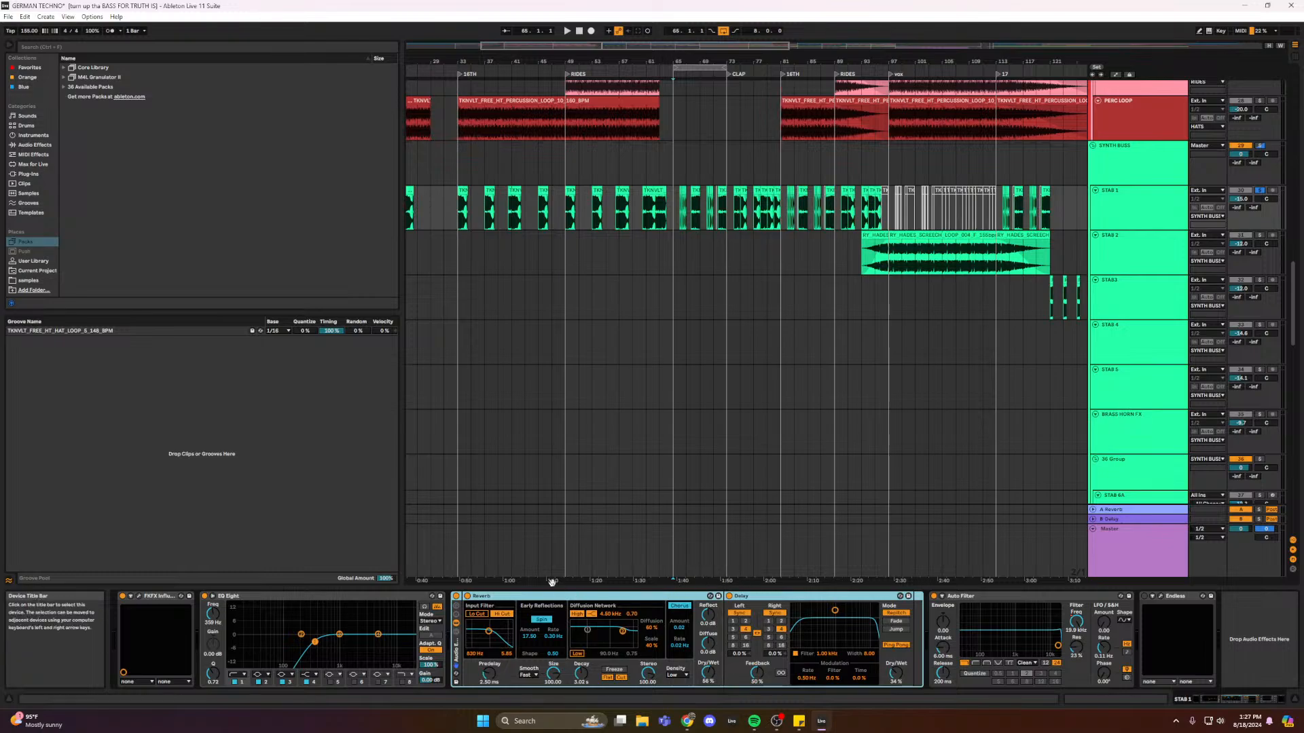
- Add an empty chain in the rack's chain list and lower the Reverb | Delay chain's volume to -inf dB
{"action": "left_click", "coordinate": [455, 632]}
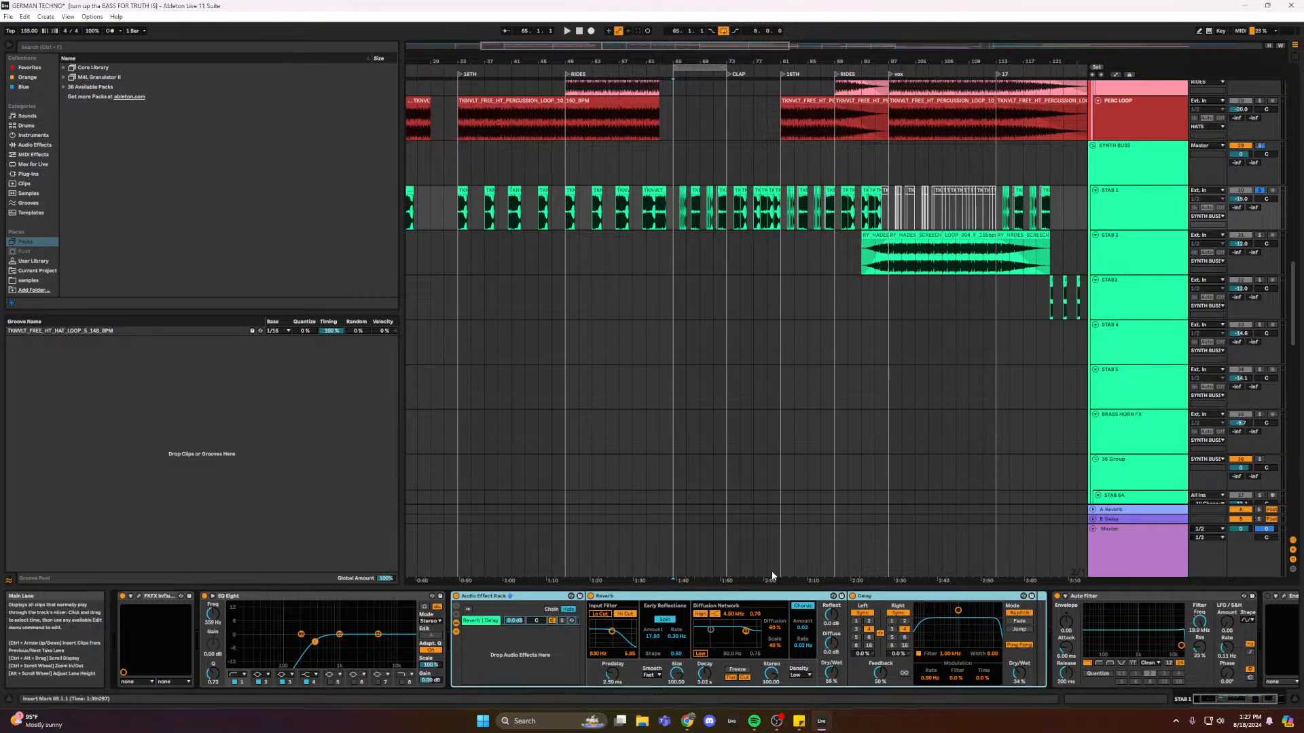
{"action": "key", "text": "ctrl+t"}
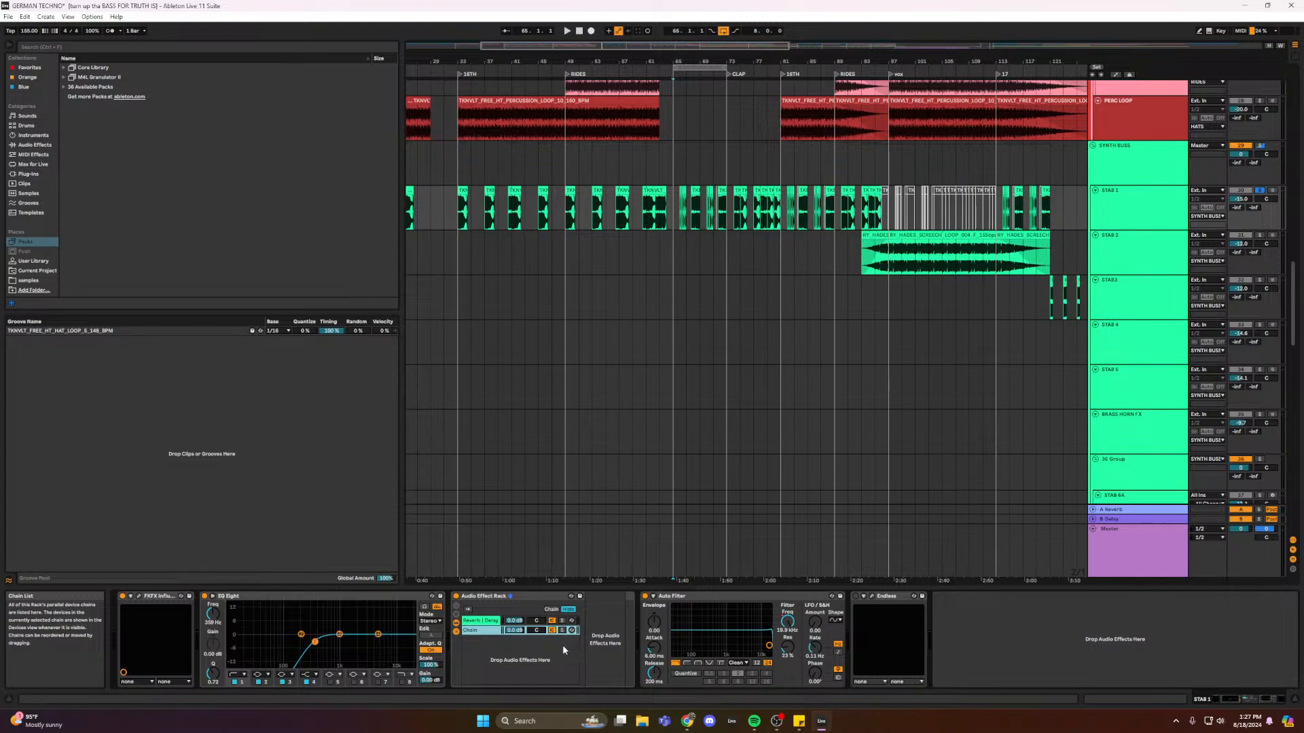
{"action": "left_click", "coordinate": [518, 620]}
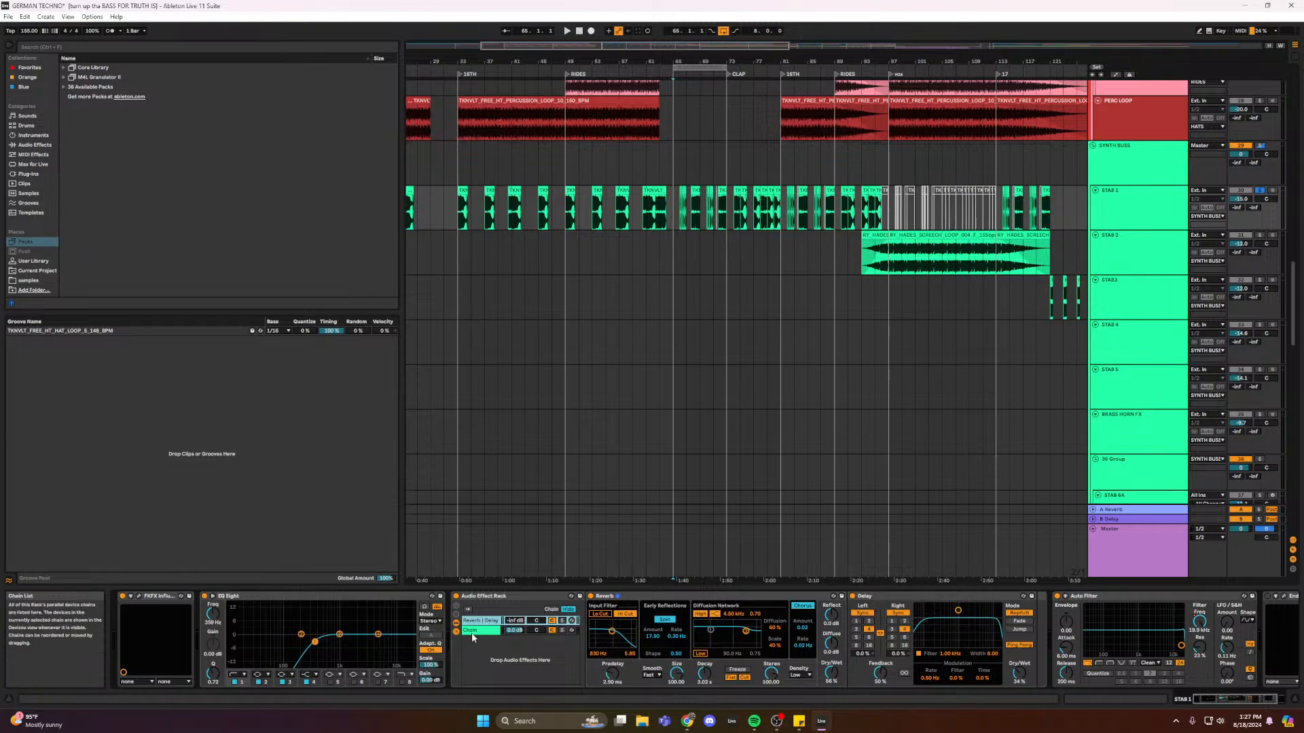
- Move the Reverb | Delay chain below the empty chain and raise its volume to about -18.4 dB while the loop plays
{"action": "left_click", "coordinate": [483, 610]}
{"action": "left_click_drag", "start_coordinate": [483, 620], "coordinate": [485, 631]}
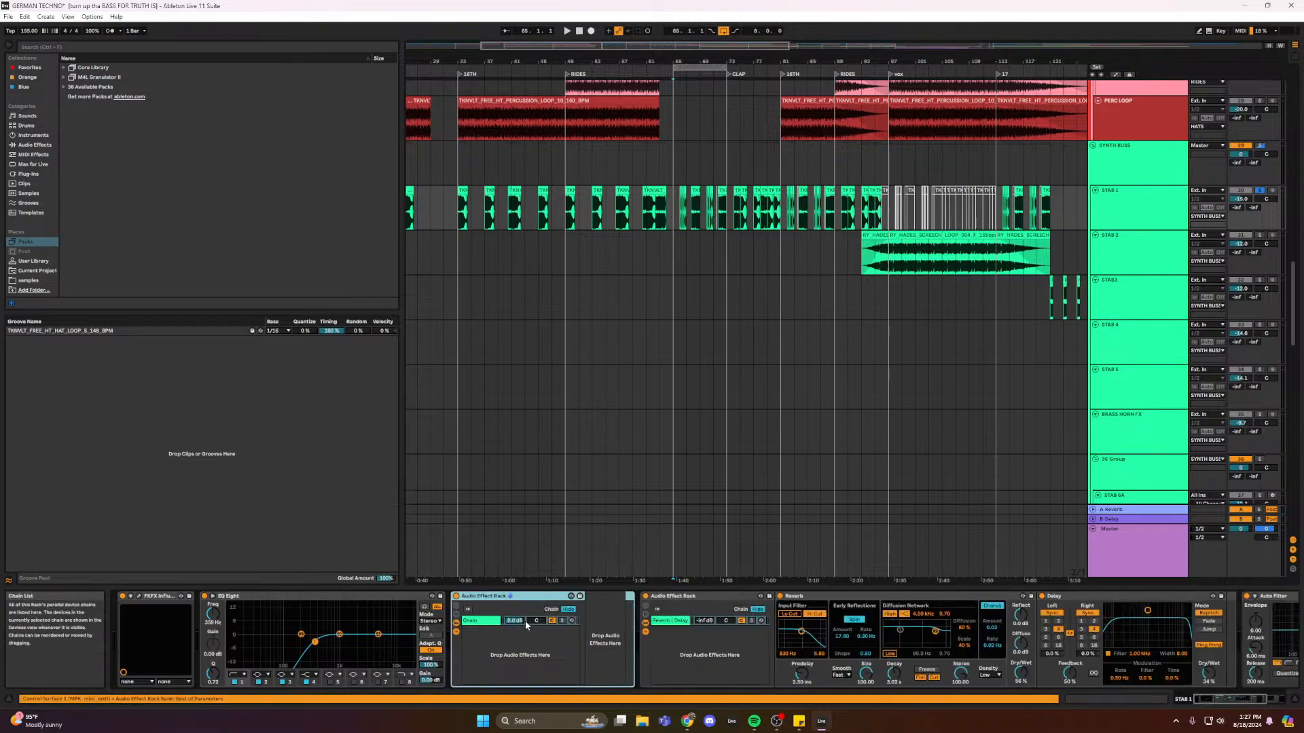
{"action": "left_click", "coordinate": [484, 625]}
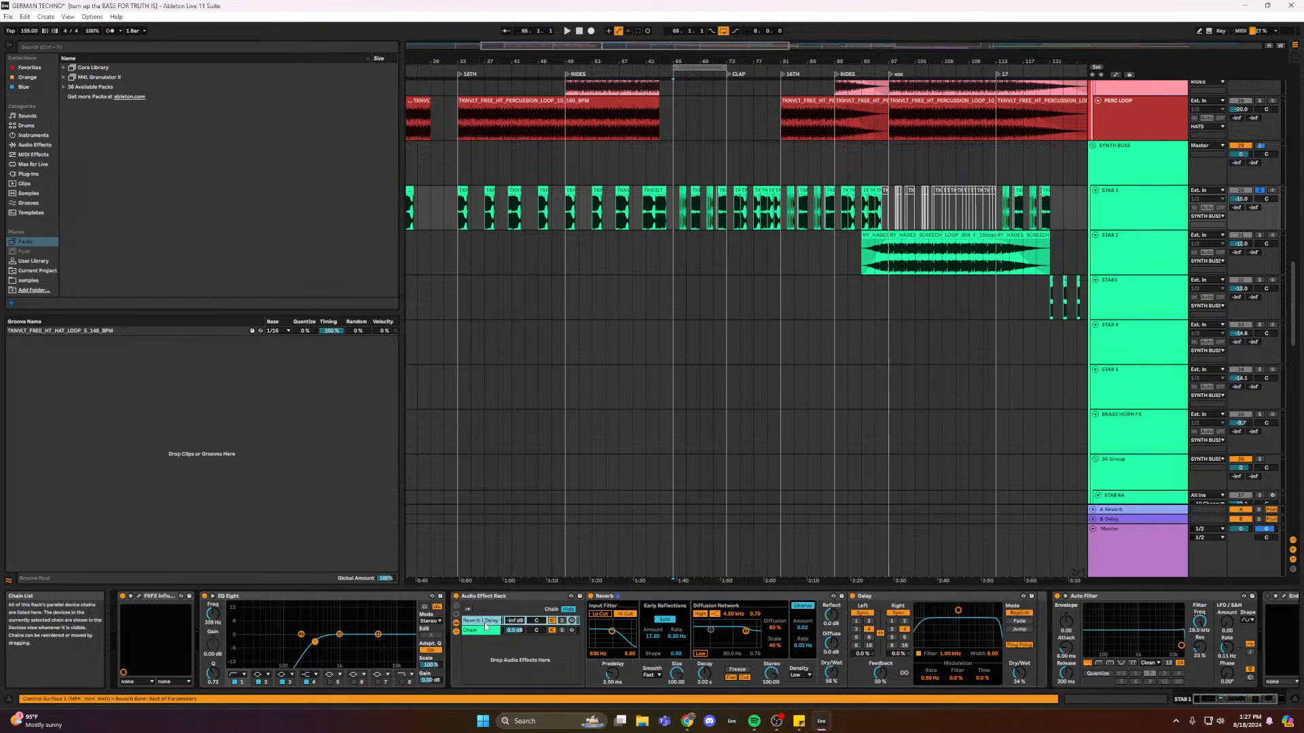
{"action": "left_click_drag", "start_coordinate": [485, 638], "coordinate": [486, 638]}
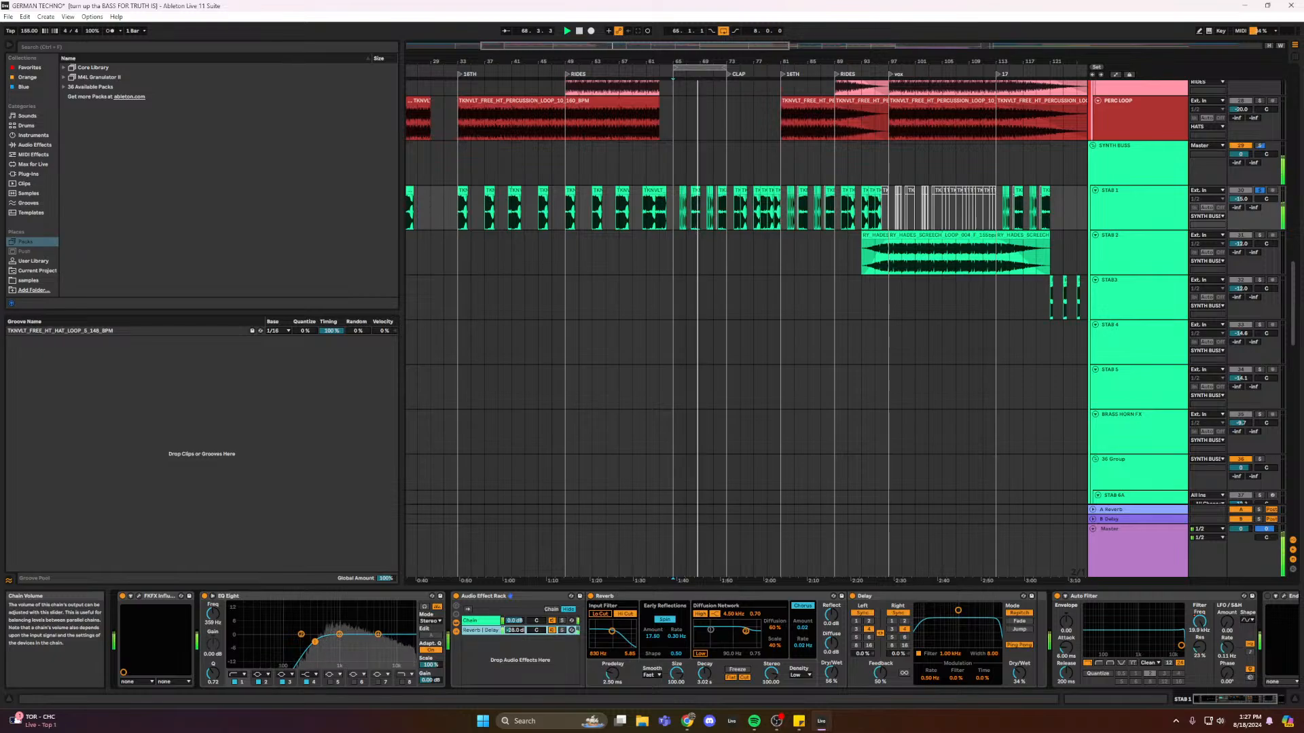
{"action": "left_click_drag", "start_coordinate": [515, 630], "coordinate": [515, 593]}
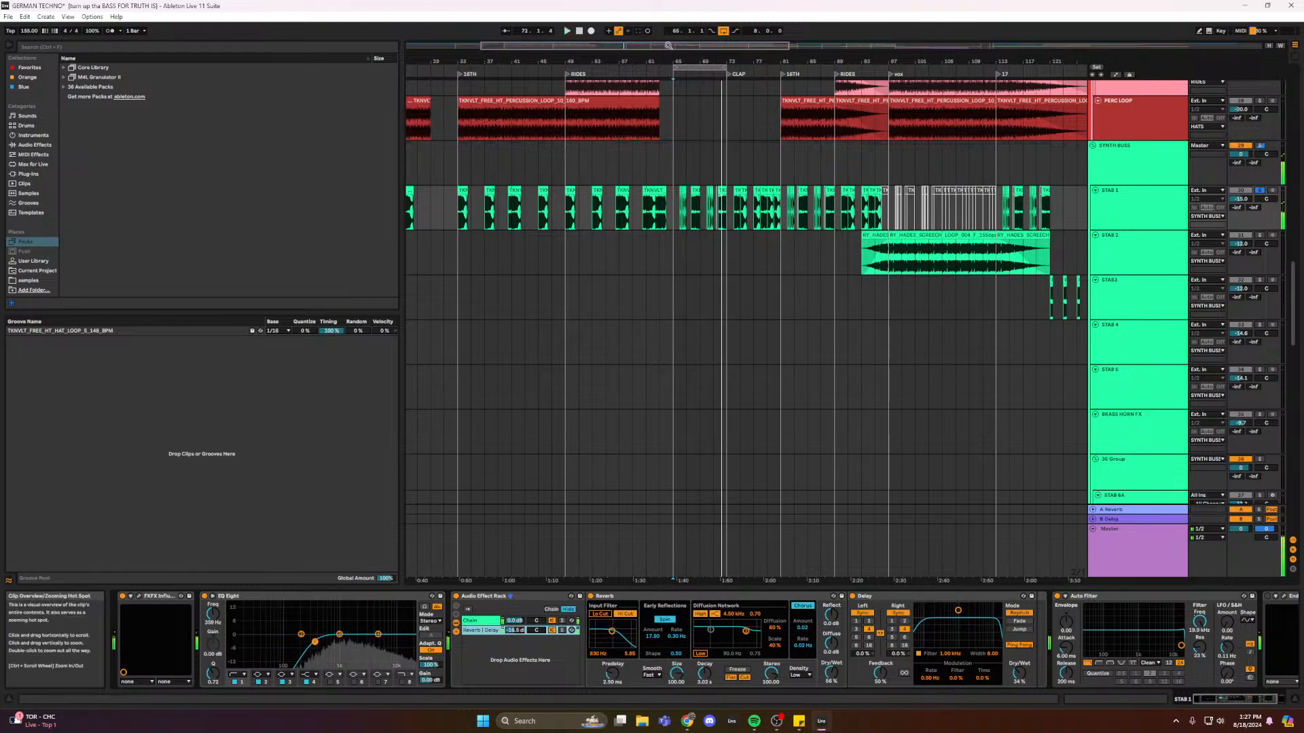
- Select the SYNTH BUSS track around bar 66 and deactivate its Portal device
{"action": "left_click_drag", "start_coordinate": [664, 45], "coordinate": [678, 99]}
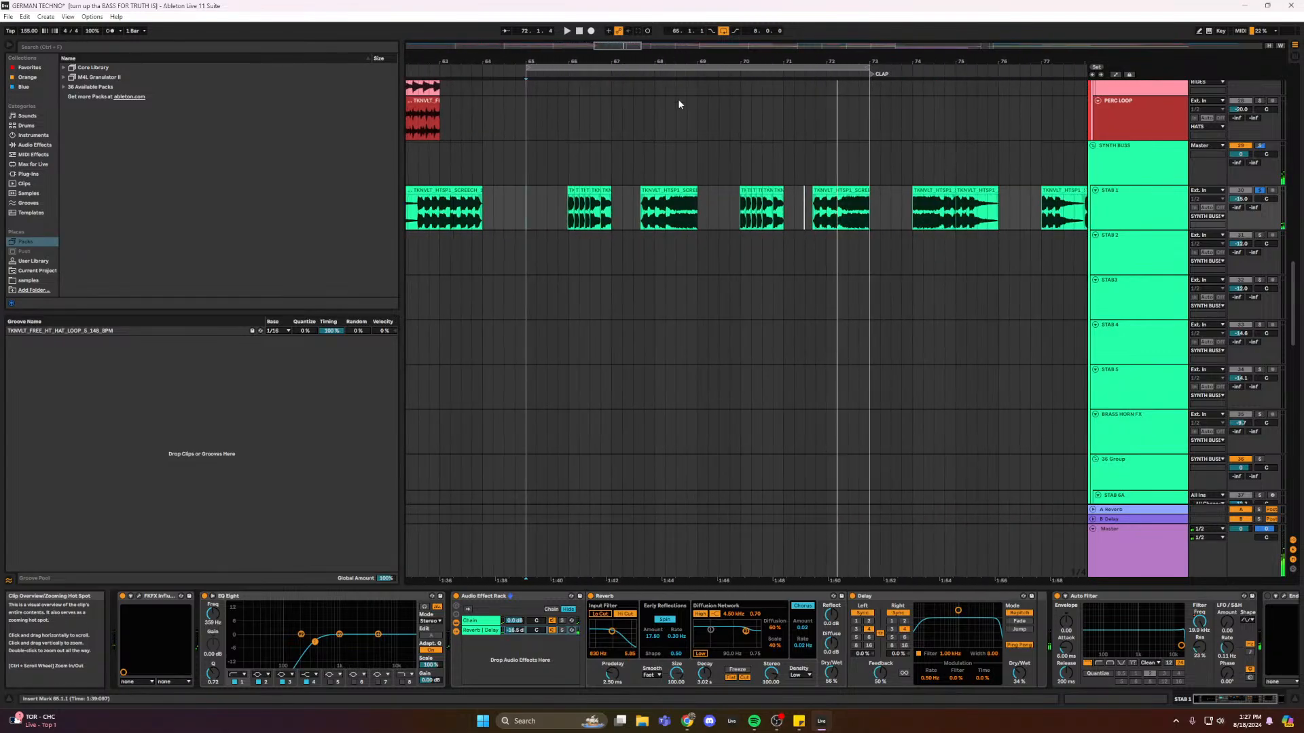
{"action": "scroll", "coordinate": [686, 109], "scroll_direction": "up", "scroll_amount": 3}
{"action": "scroll", "coordinate": [577, 170], "scroll_direction": "up", "scroll_amount": 6}
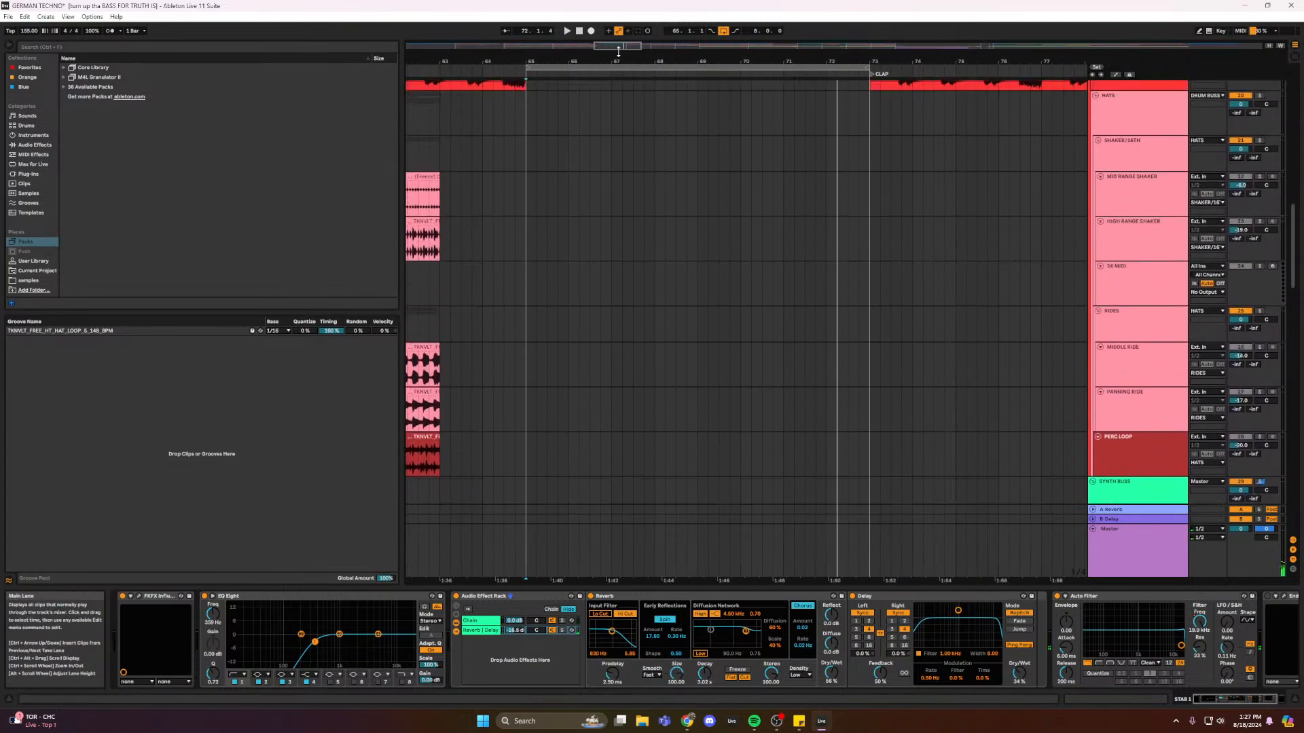
{"action": "key", "text": "minus"}
{"action": "scroll", "coordinate": [645, 129], "scroll_direction": "down", "scroll_amount": 6}
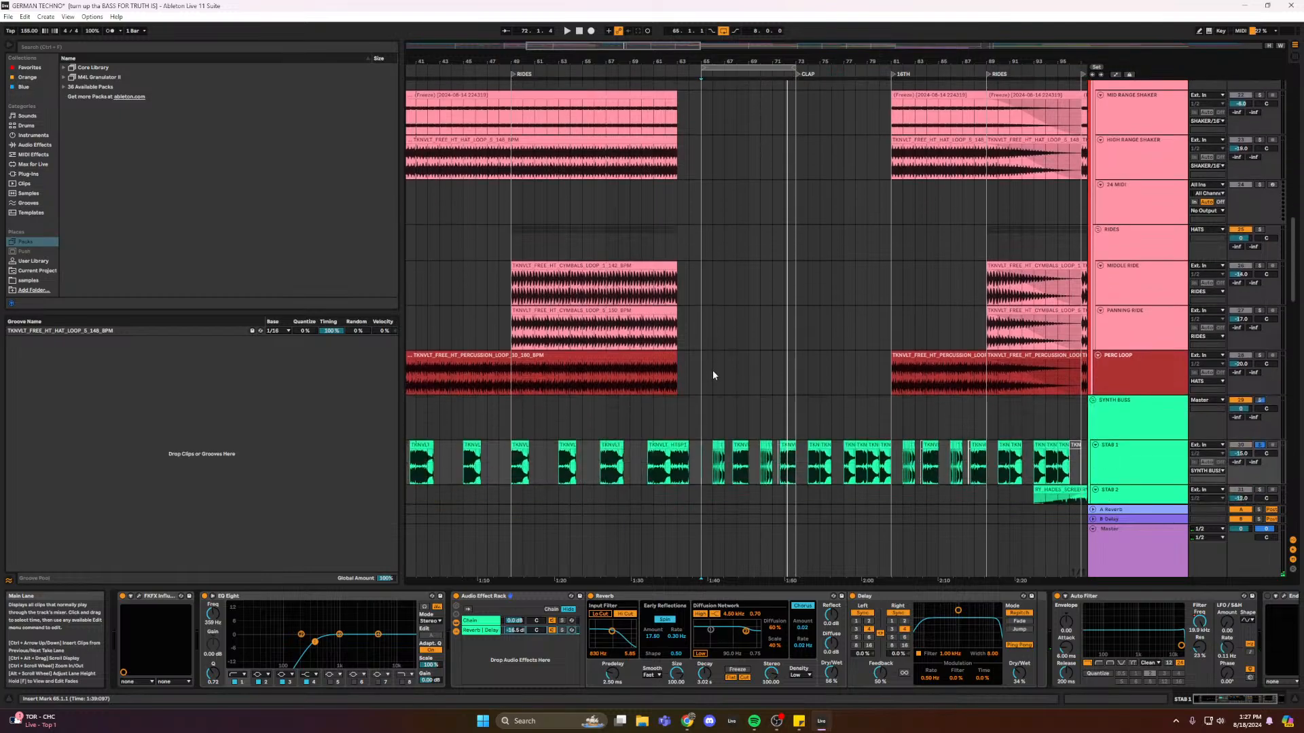
{"action": "left_click", "coordinate": [710, 304]}
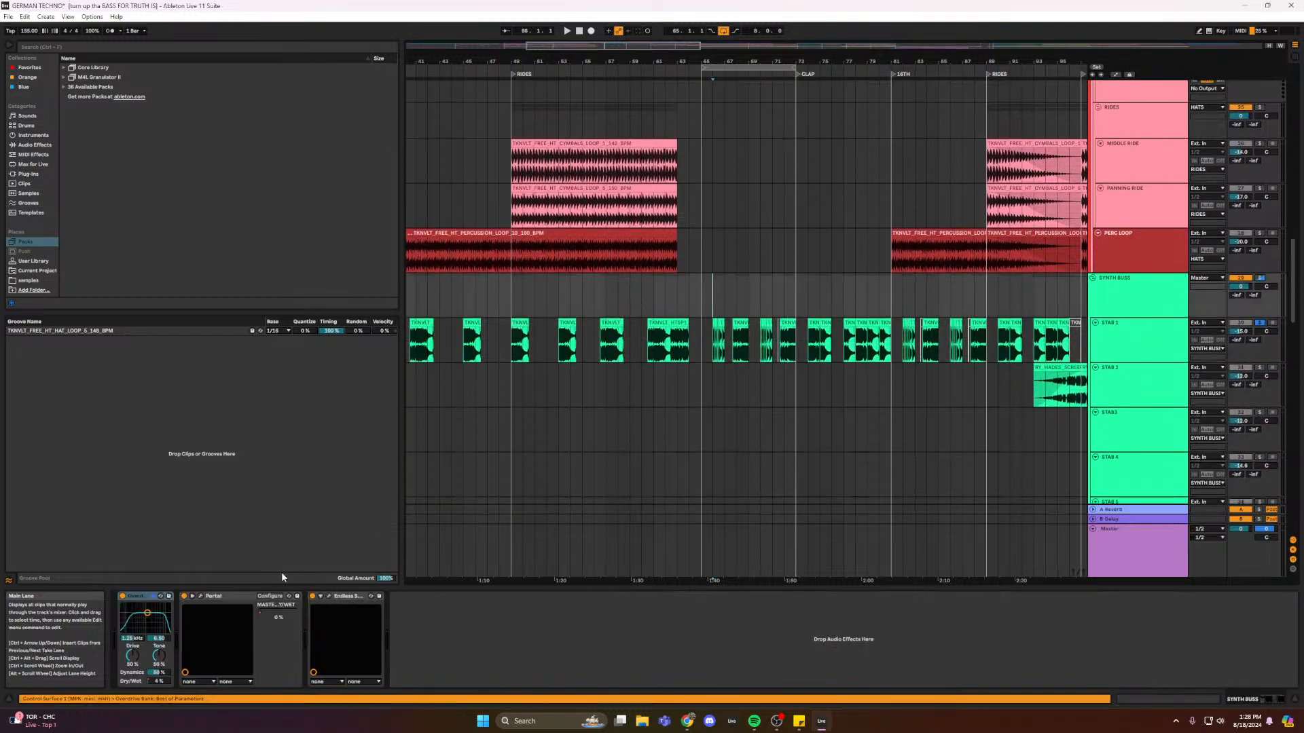
{"action": "left_click", "coordinate": [184, 595]}
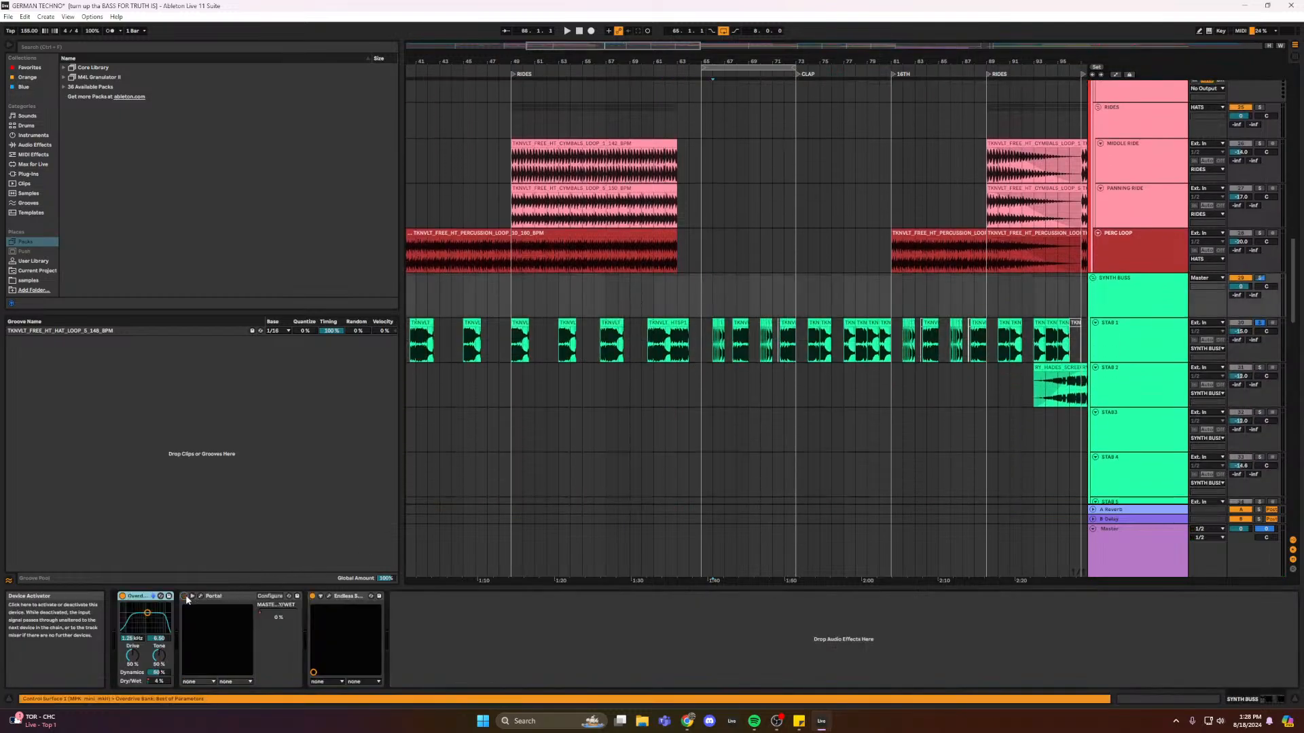
- Deactivate the Endless Smile device on SYNTH BUSS and play the STAB 1 stabs from bar 65
{"action": "left_click", "coordinate": [313, 596]}
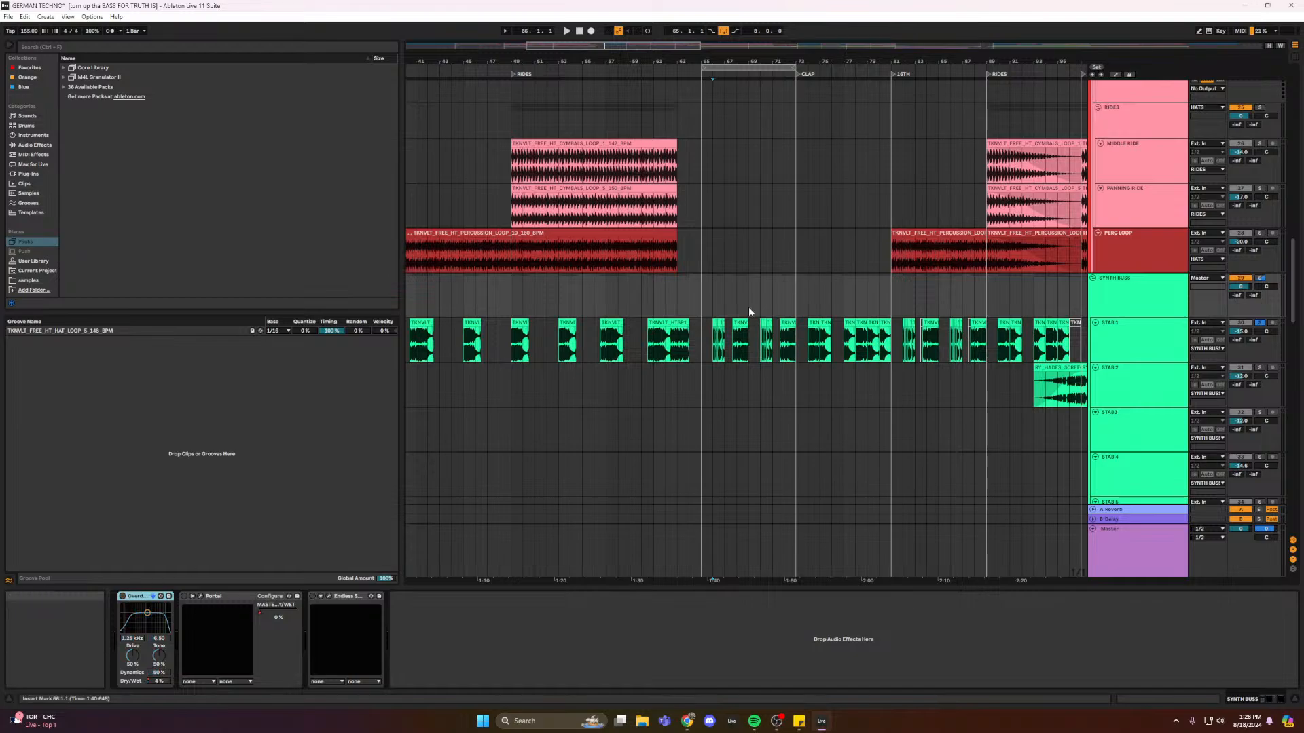
{"action": "left_click", "coordinate": [698, 339]}
{"action": "scroll", "coordinate": [698, 340], "scroll_direction": "down", "scroll_amount": 5}
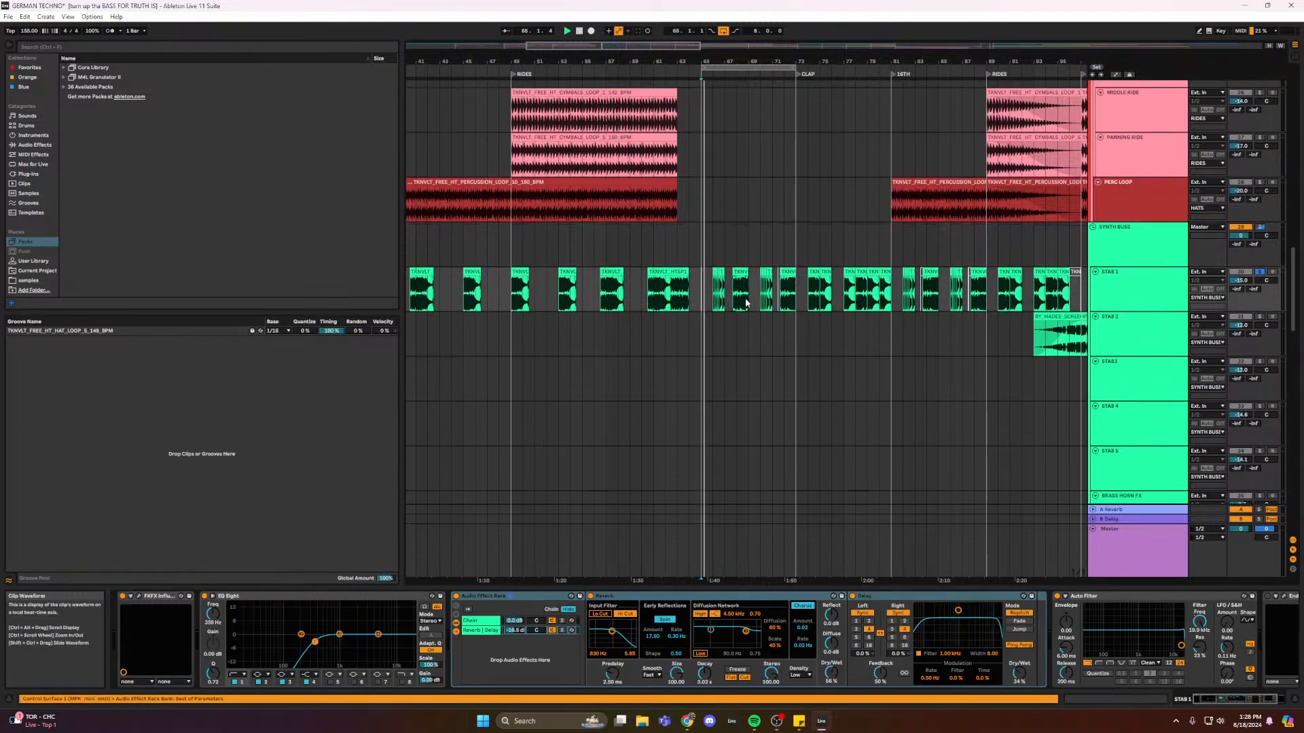
{"action": "scroll", "coordinate": [706, 169], "scroll_direction": "up", "scroll_amount": 1}
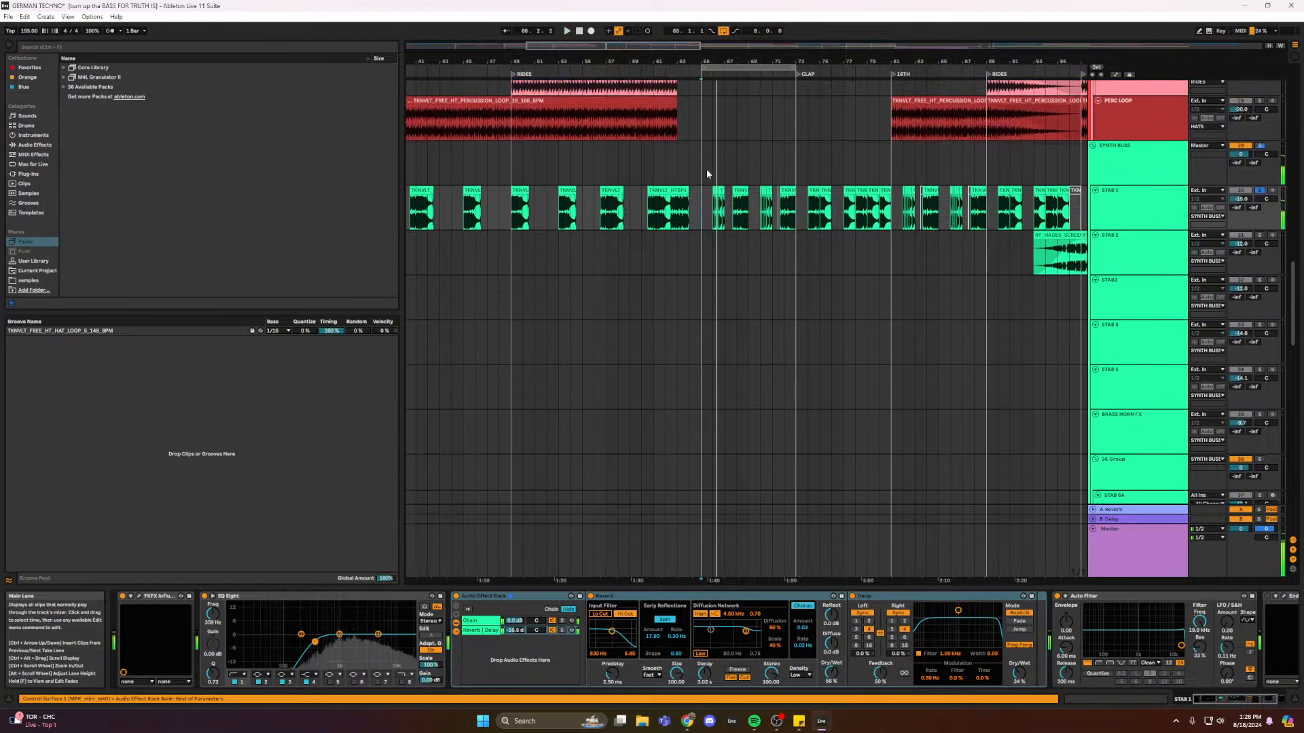
- Deactivate the Overdrive and Portal devices on SYNTH BUSS and play STAB 1 again from bar 65
{"action": "left_click", "coordinate": [706, 157]}
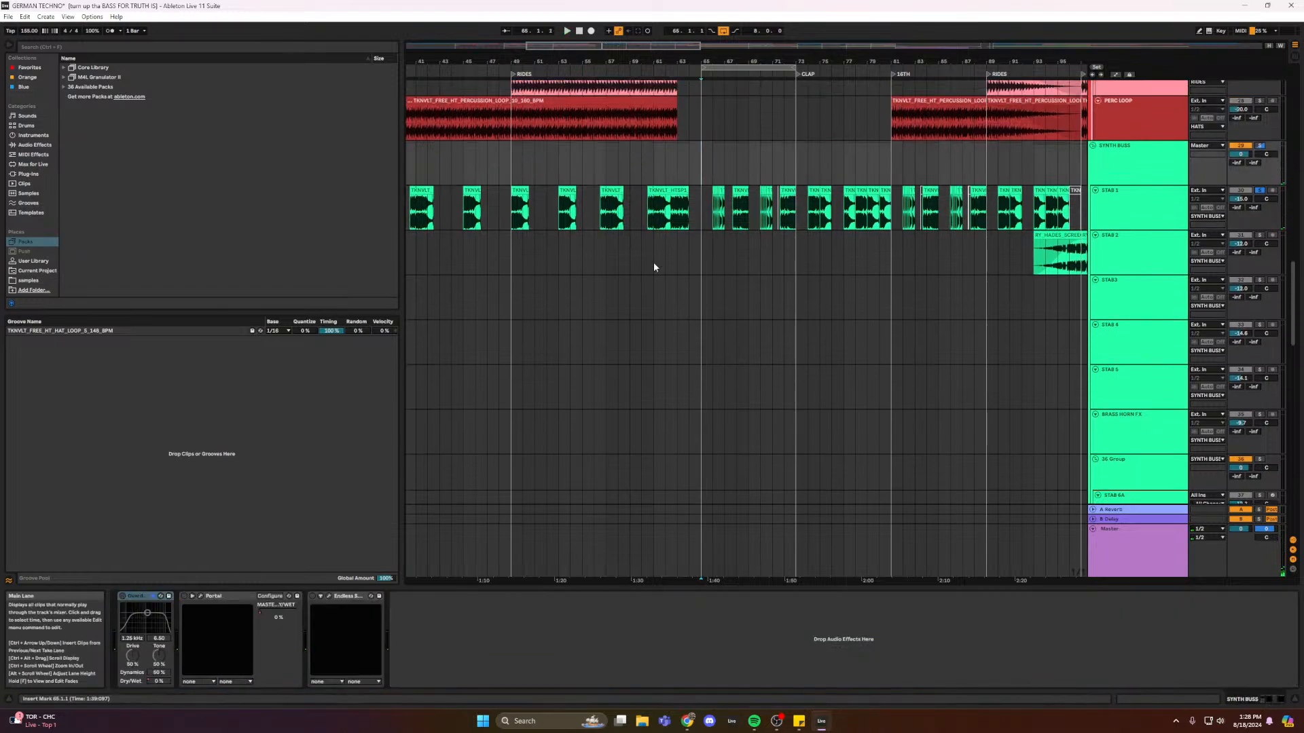
{"action": "left_click", "coordinate": [171, 598]}
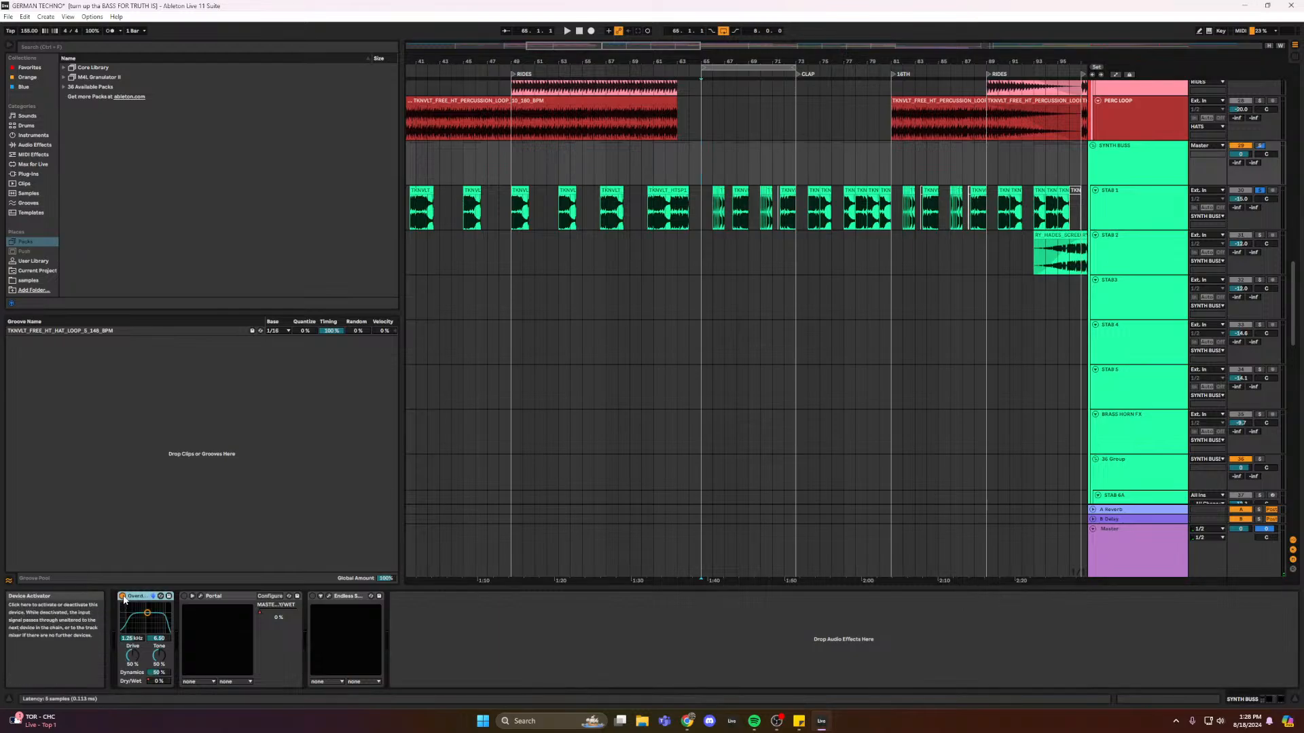
{"action": "left_click", "coordinate": [313, 597]}
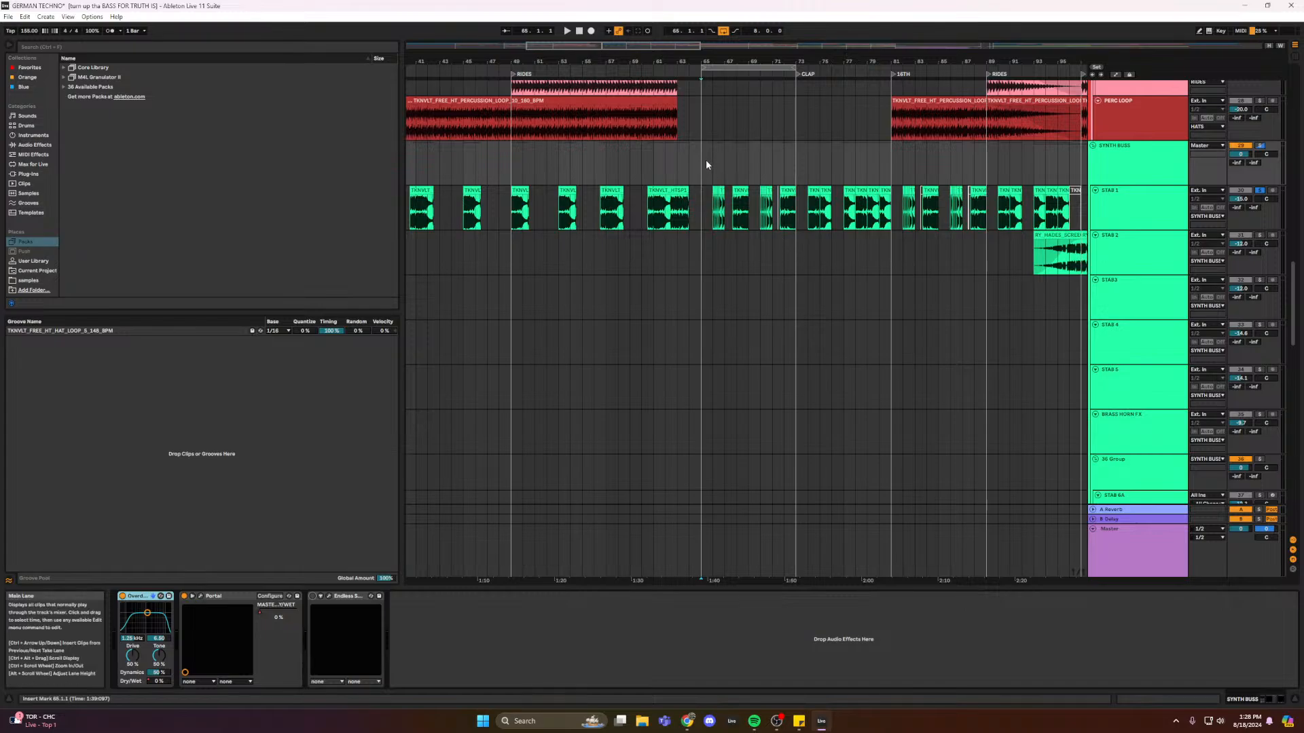
{"action": "left_click", "coordinate": [224, 597]}
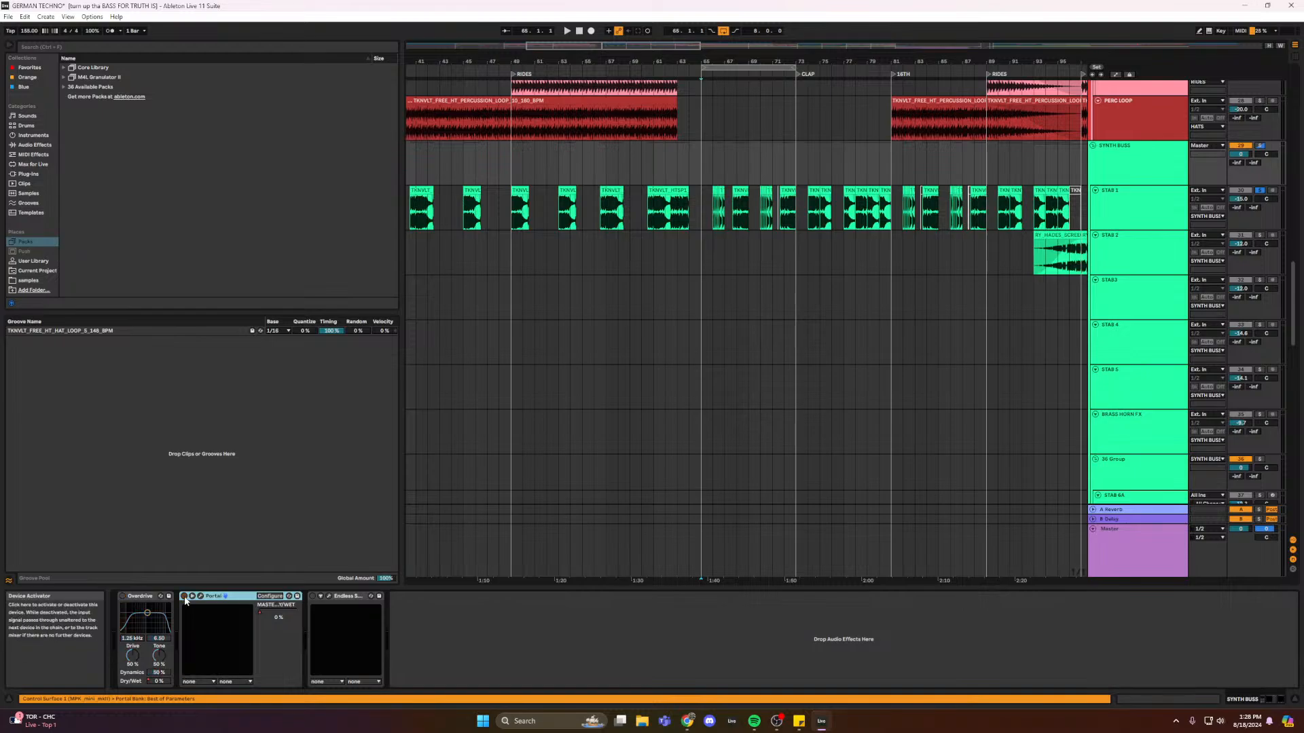
{"action": "left_click", "coordinate": [700, 215]}
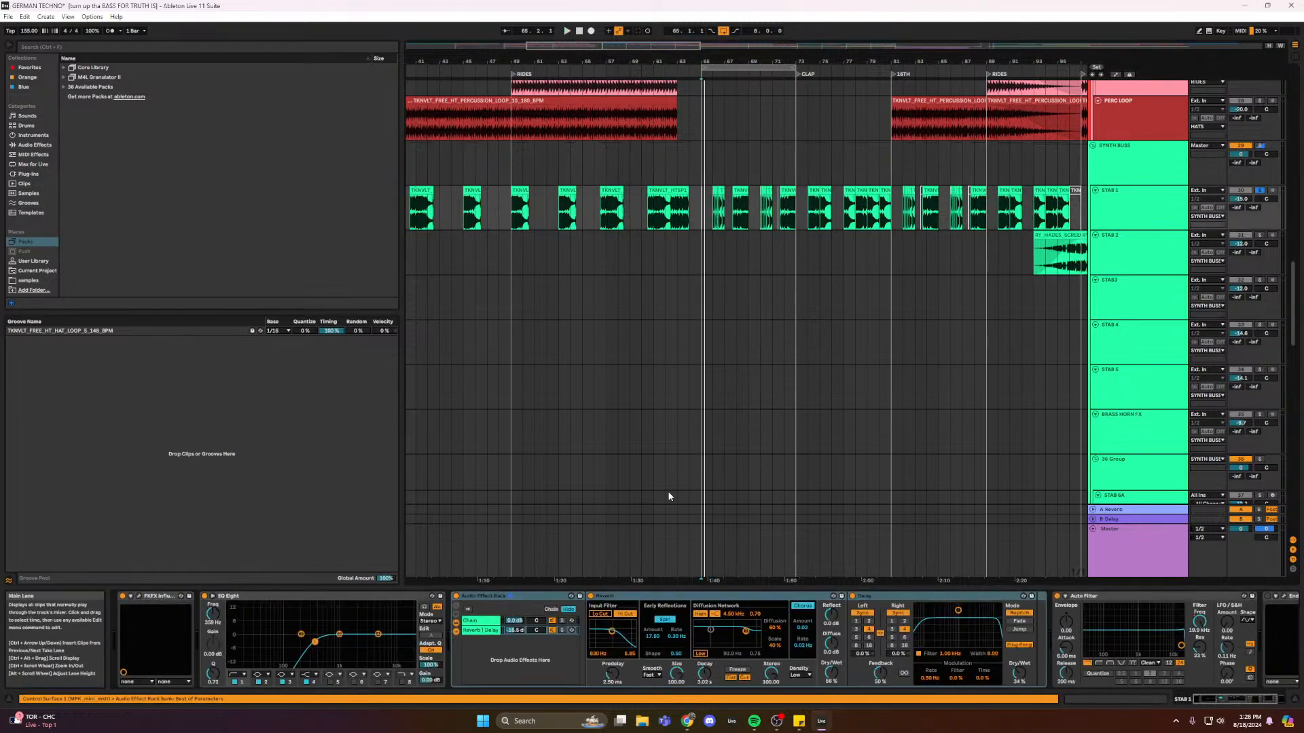
{"action": "key", "text": "space"}
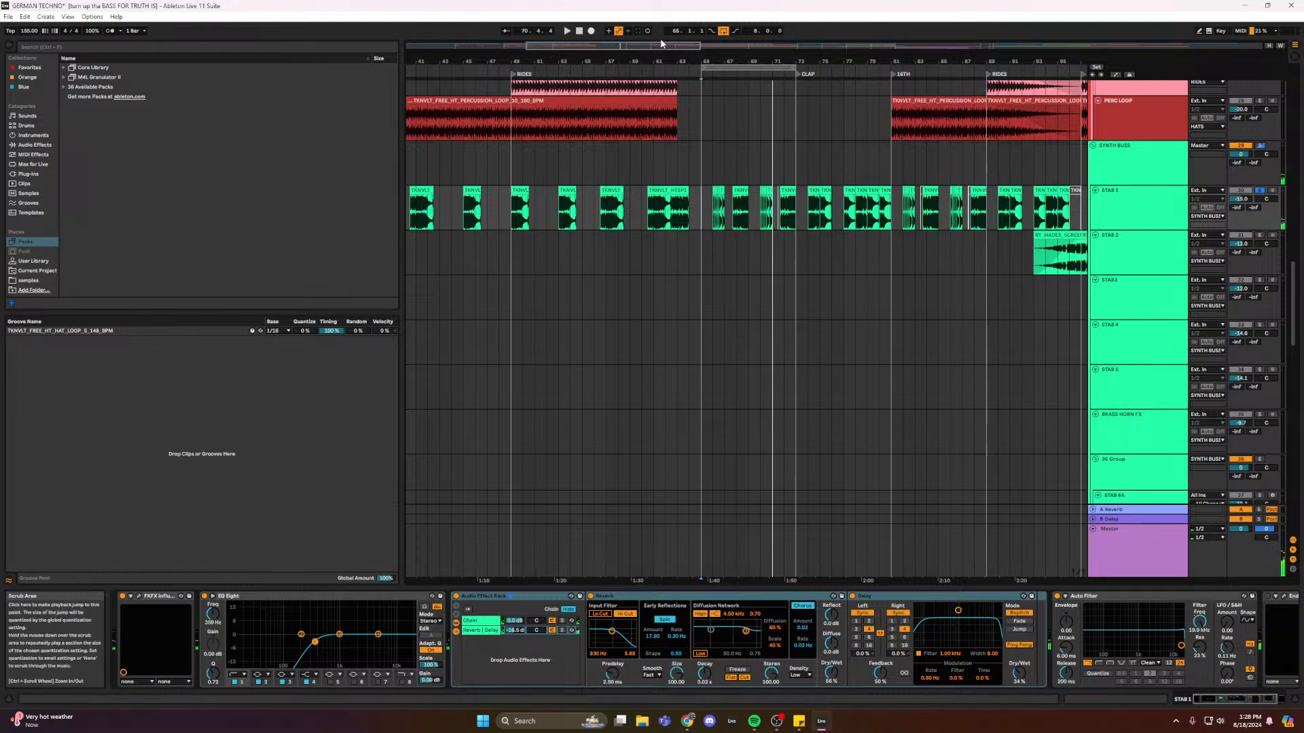
- Lower the Reverb | Delay chain's volume to -inf dB and play STAB 1 dry from bar 65
{"action": "left_click_drag", "start_coordinate": [633, 46], "coordinate": [630, 74]}
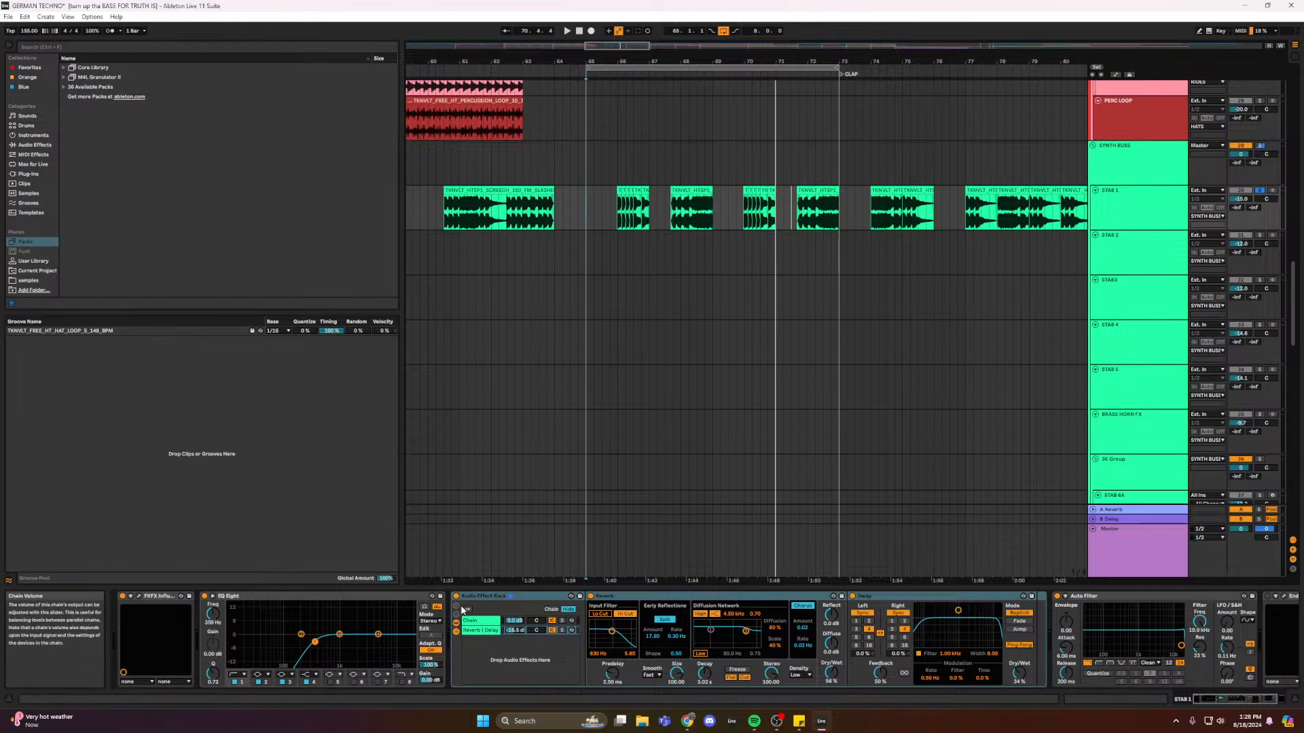
{"action": "left_click_drag", "start_coordinate": [516, 632], "coordinate": [516, 686]}
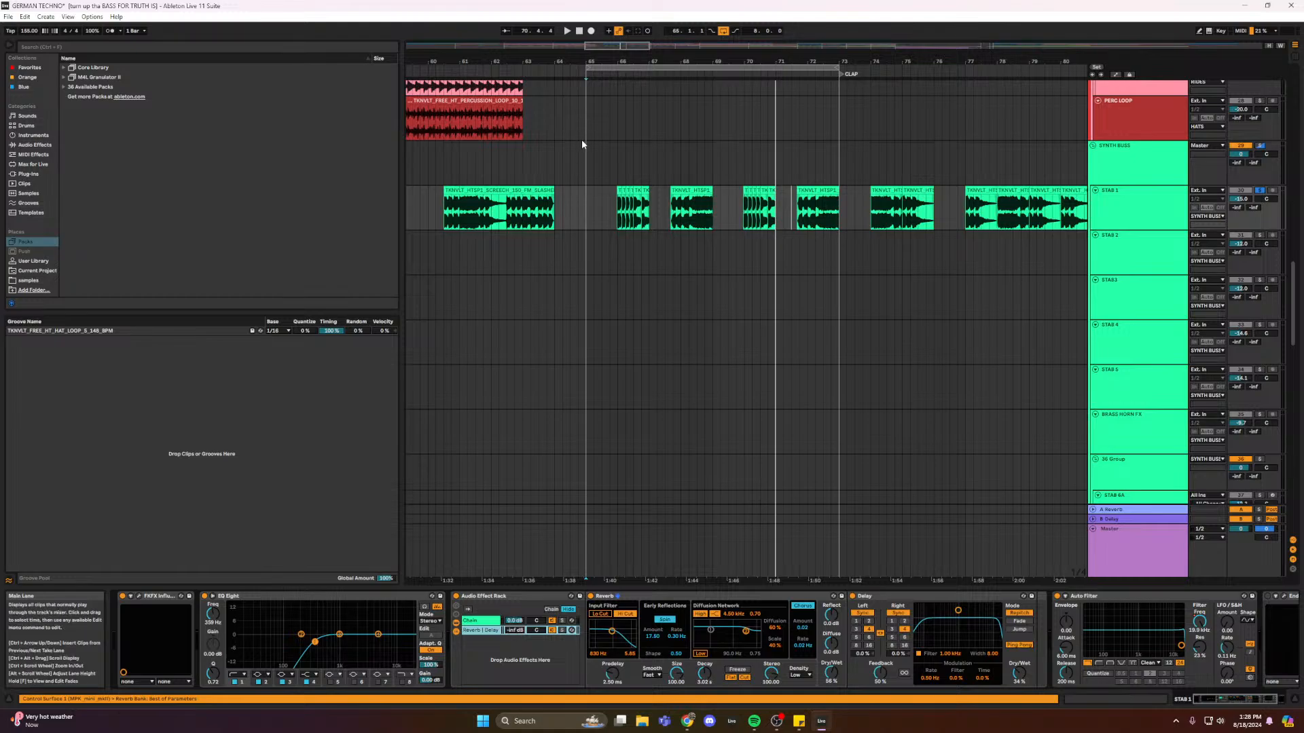
{"action": "key", "text": "space"}
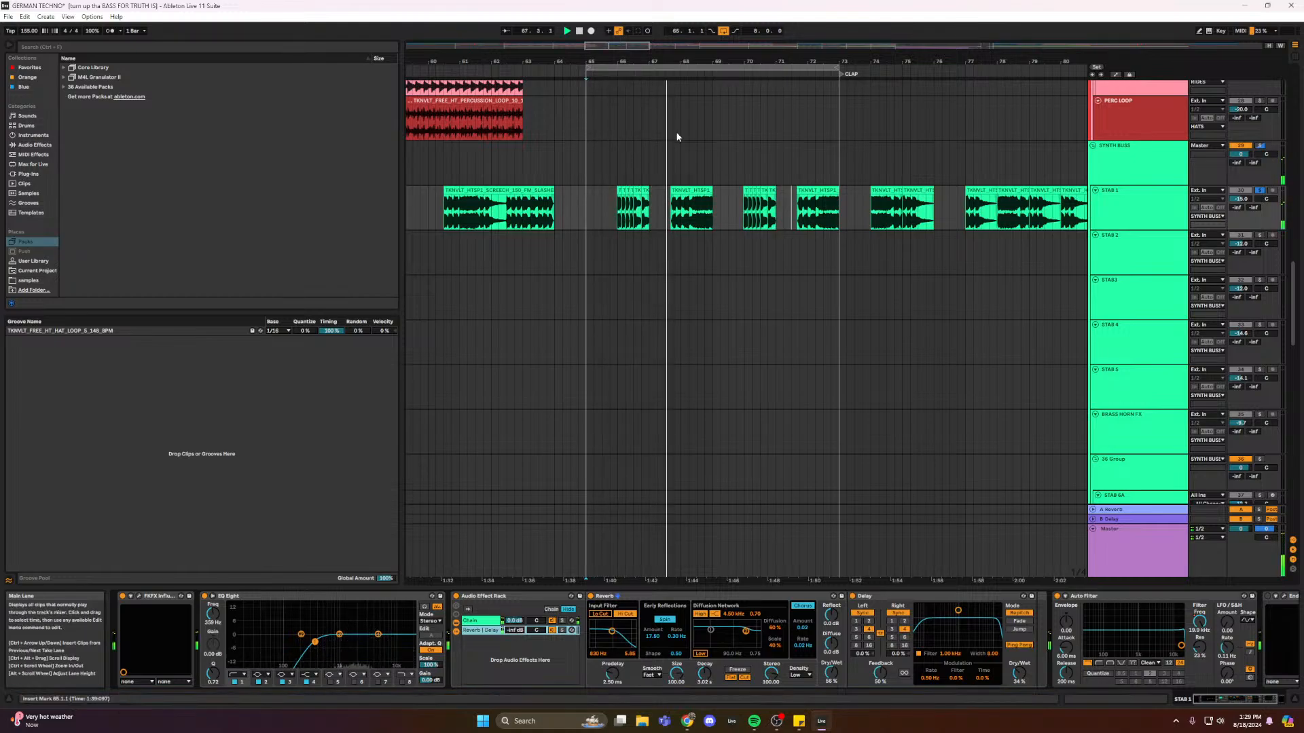
{"action": "key", "text": "space"}
{"action": "key", "text": "space"}
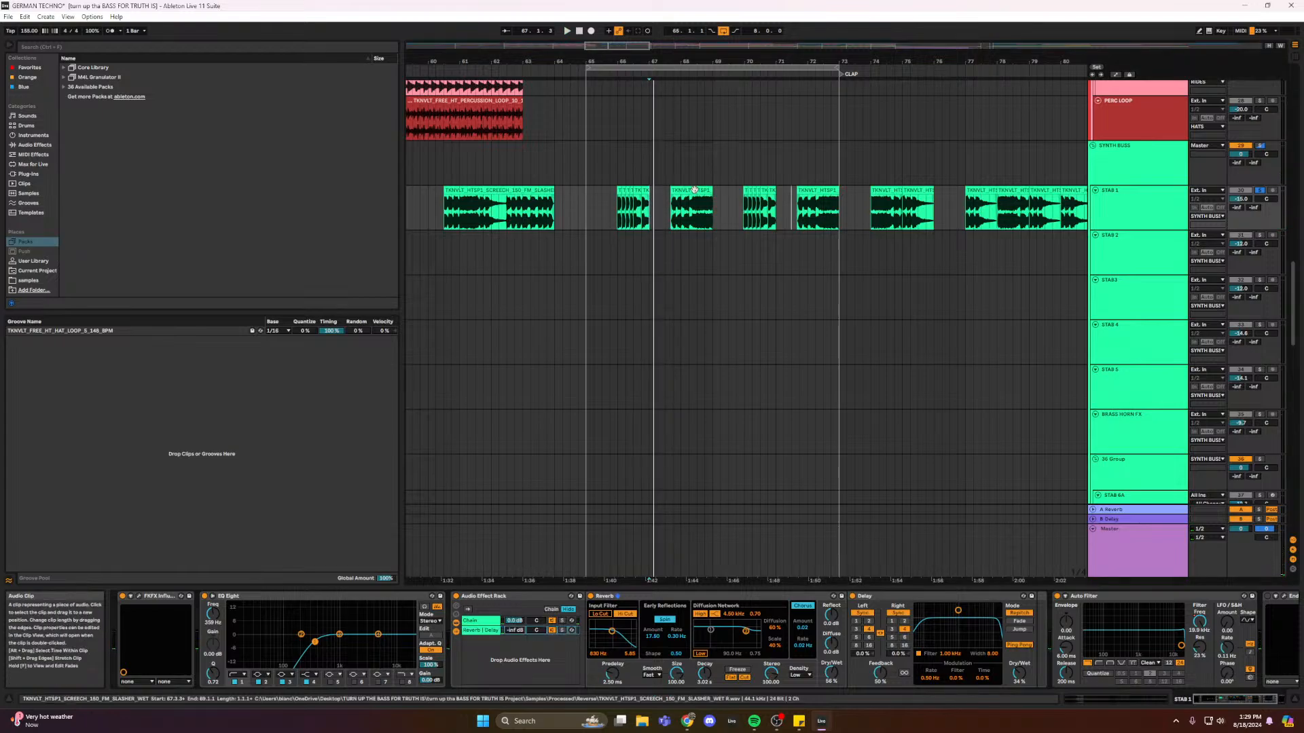
- Raise the Reverb | Delay chain's volume to about -20 dB and play the STAB 1 loop from bar 65
{"action": "left_click_drag", "start_coordinate": [613, 48], "coordinate": [606, 109]}
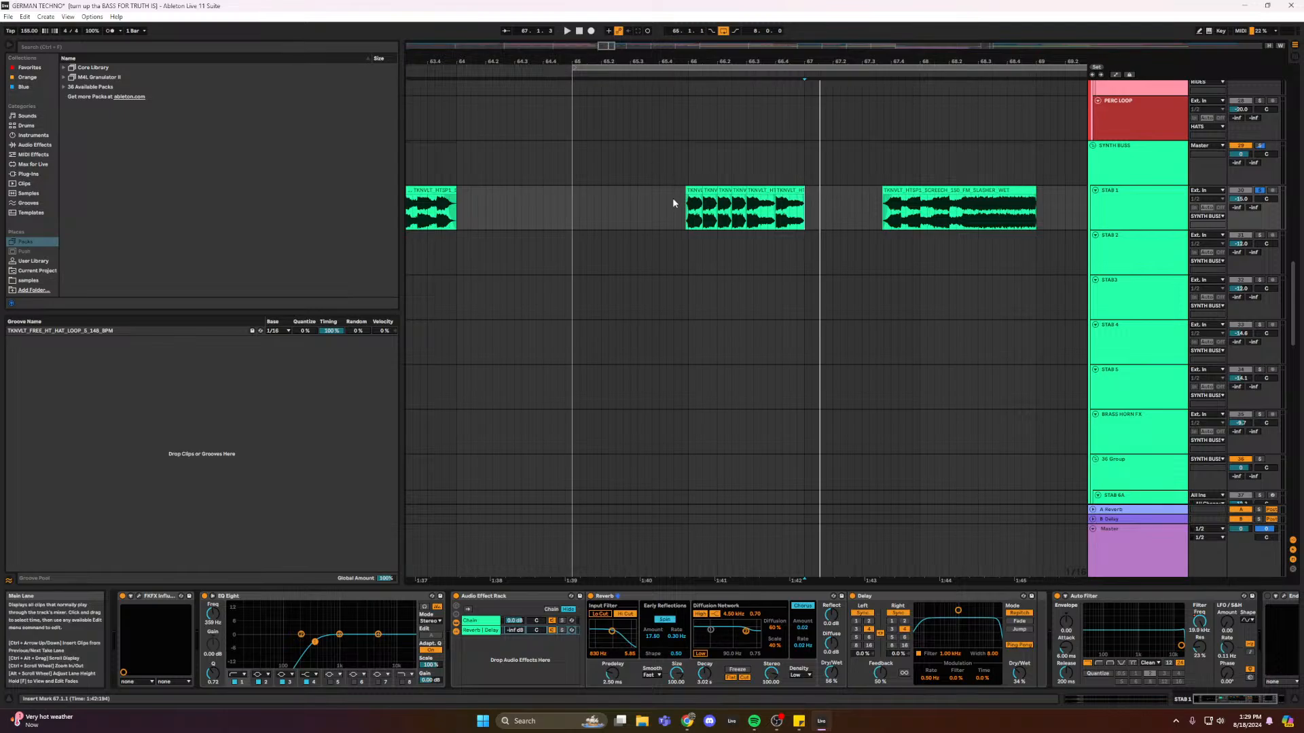
{"action": "left_click", "coordinate": [572, 204]}
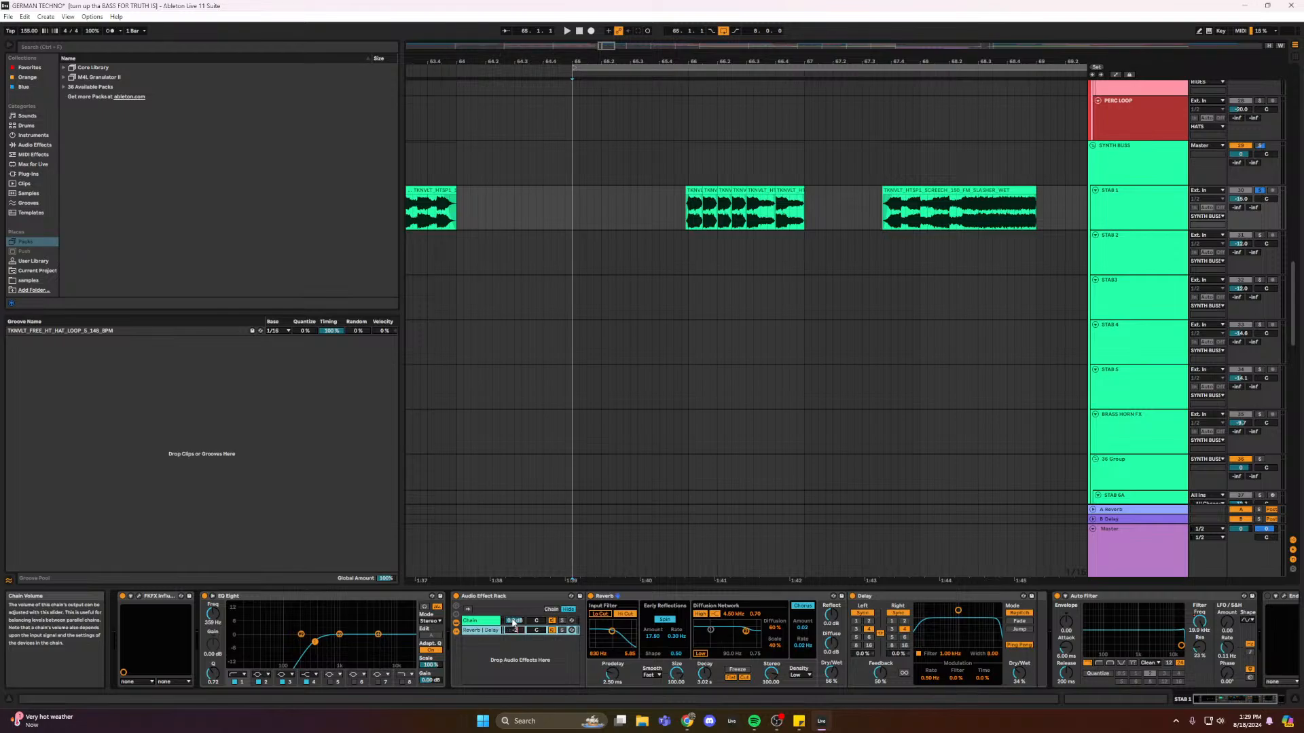
{"action": "key", "text": "space"}
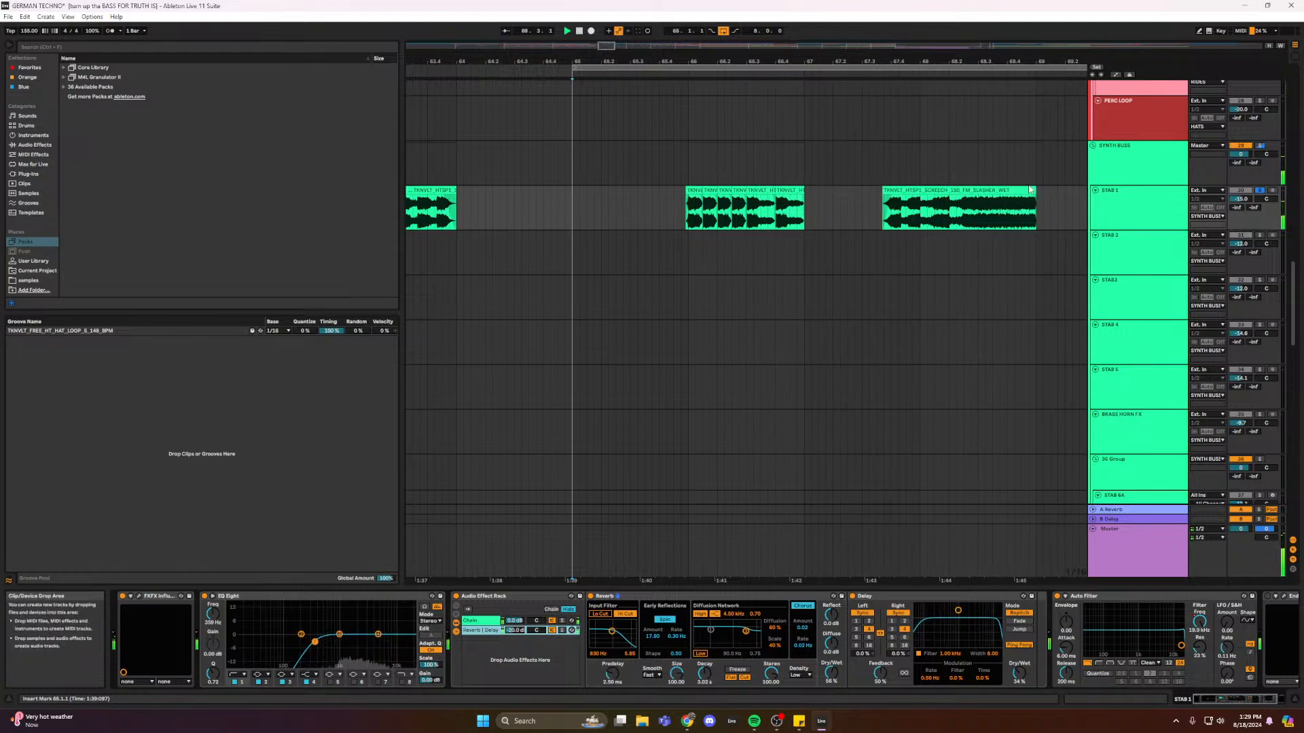
{"action": "double_click", "coordinate": [613, 45]}
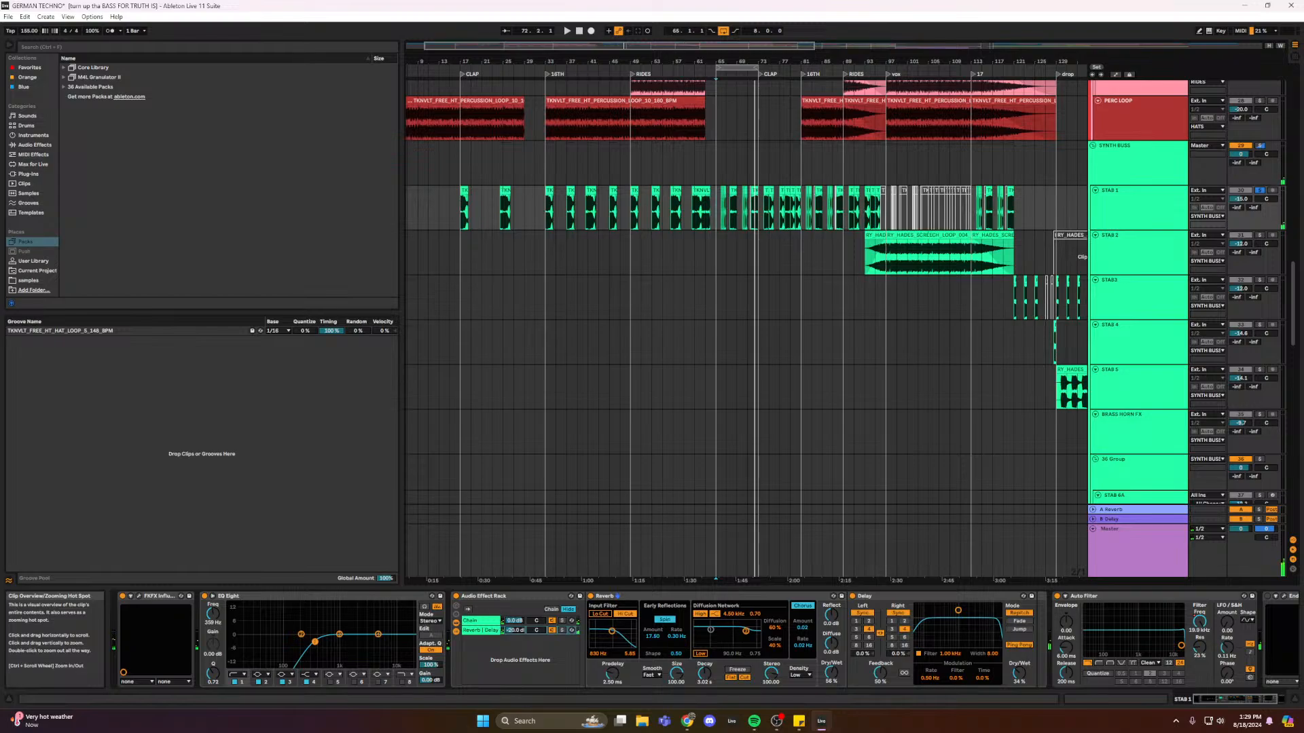
{"action": "key", "text": "plus"}
{"action": "key", "text": "plus"}
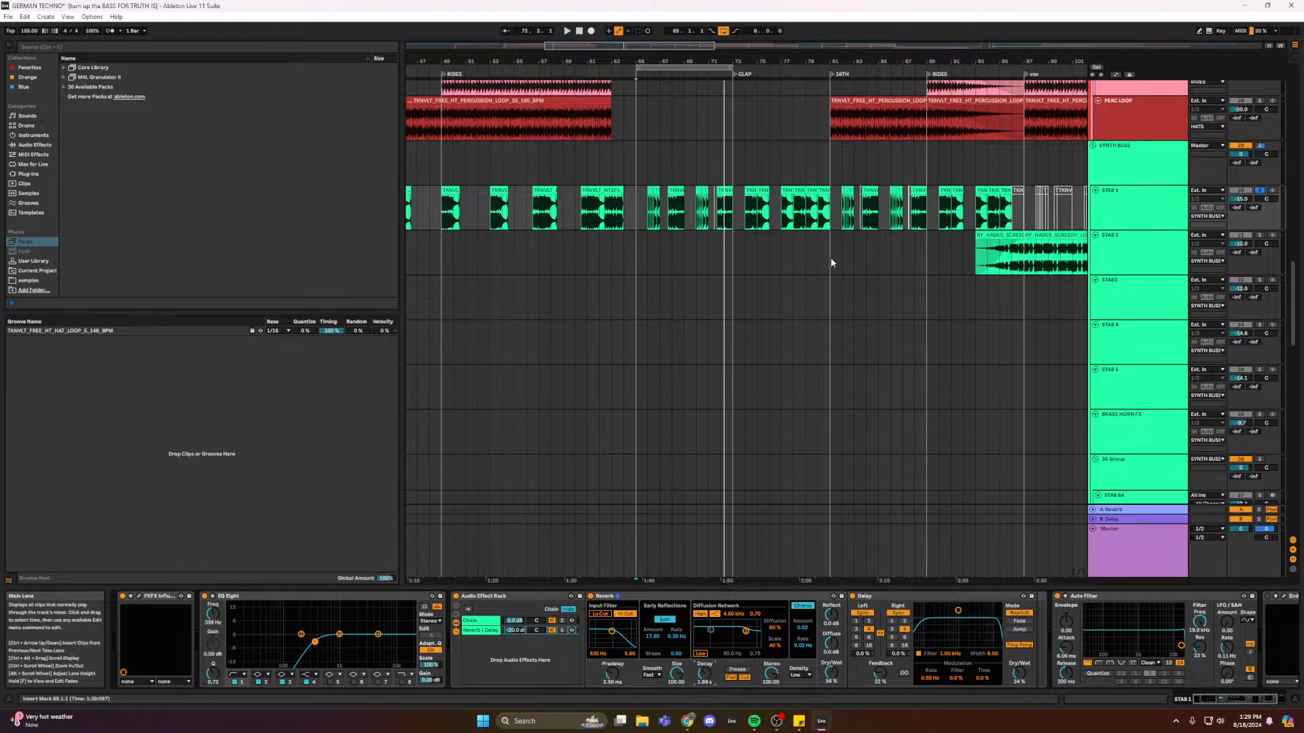
{"action": "key", "text": "space"}
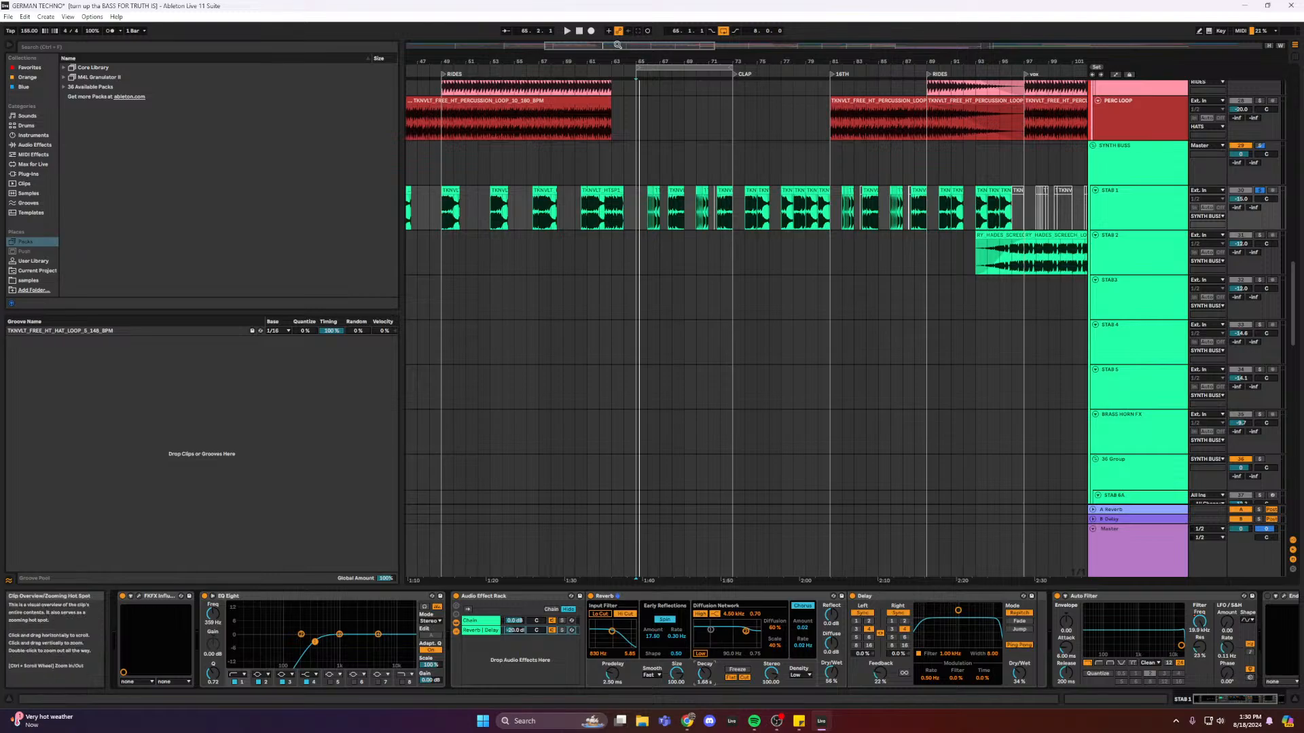
- Examine the spacing of the STAB 1 clips between bars 65 and 73 by selecting clips and the gaps around them
{"action": "left_click_drag", "start_coordinate": [662, 207], "coordinate": [669, 207]}
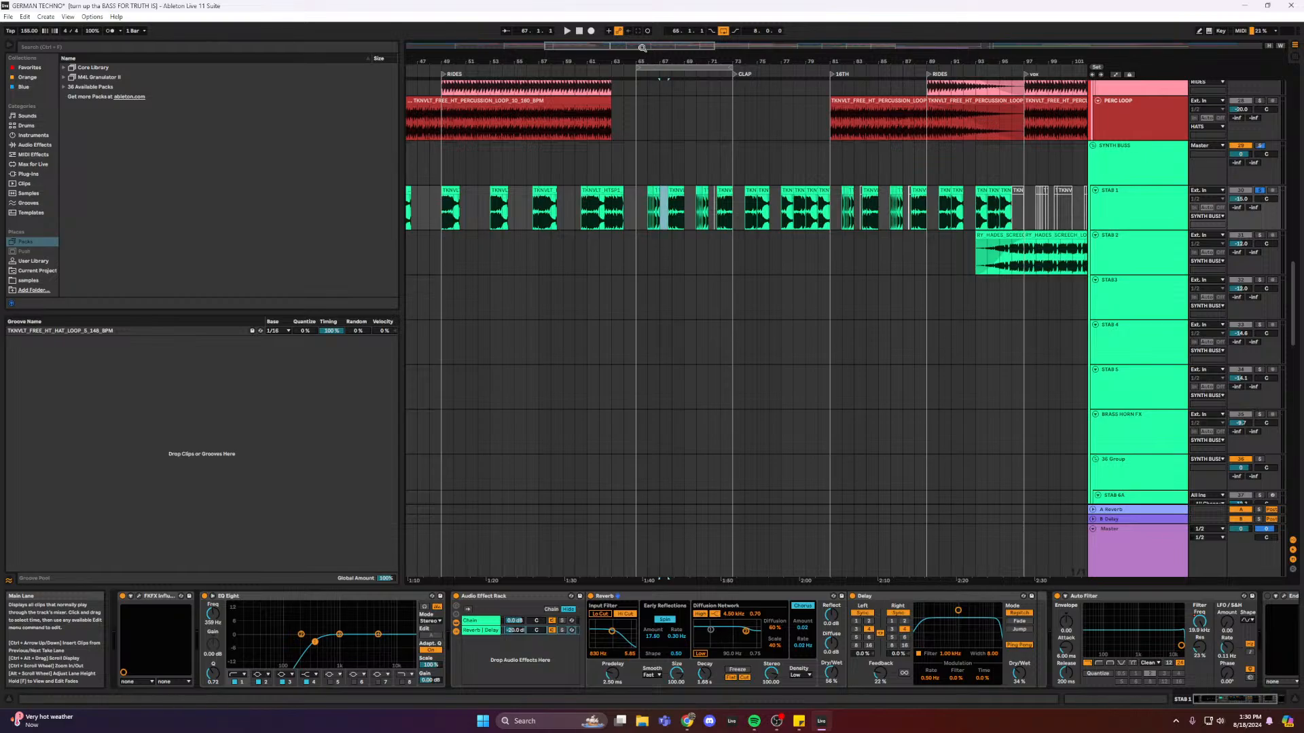
{"action": "left_click_drag", "start_coordinate": [641, 48], "coordinate": [632, 80]}
{"action": "left_click_drag", "start_coordinate": [717, 218], "coordinate": [736, 221]}
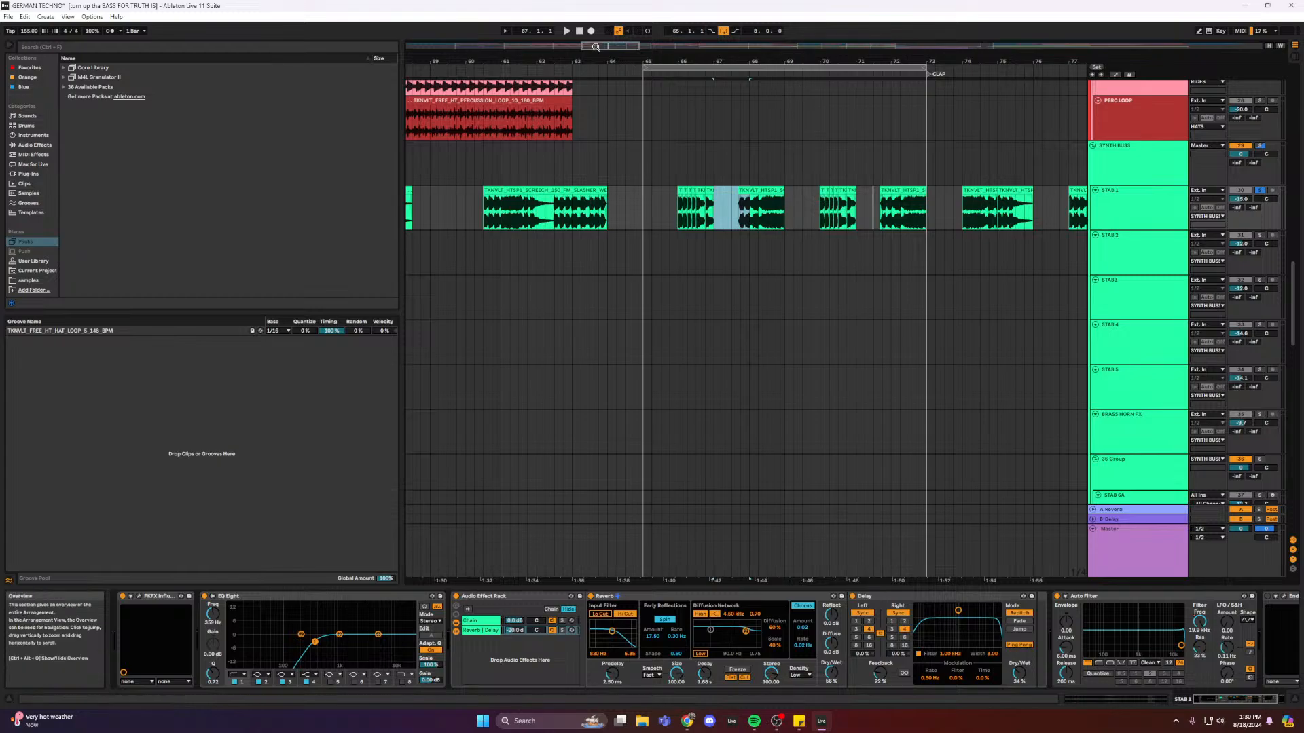
{"action": "left_click_drag", "start_coordinate": [765, 59], "coordinate": [729, 68]}
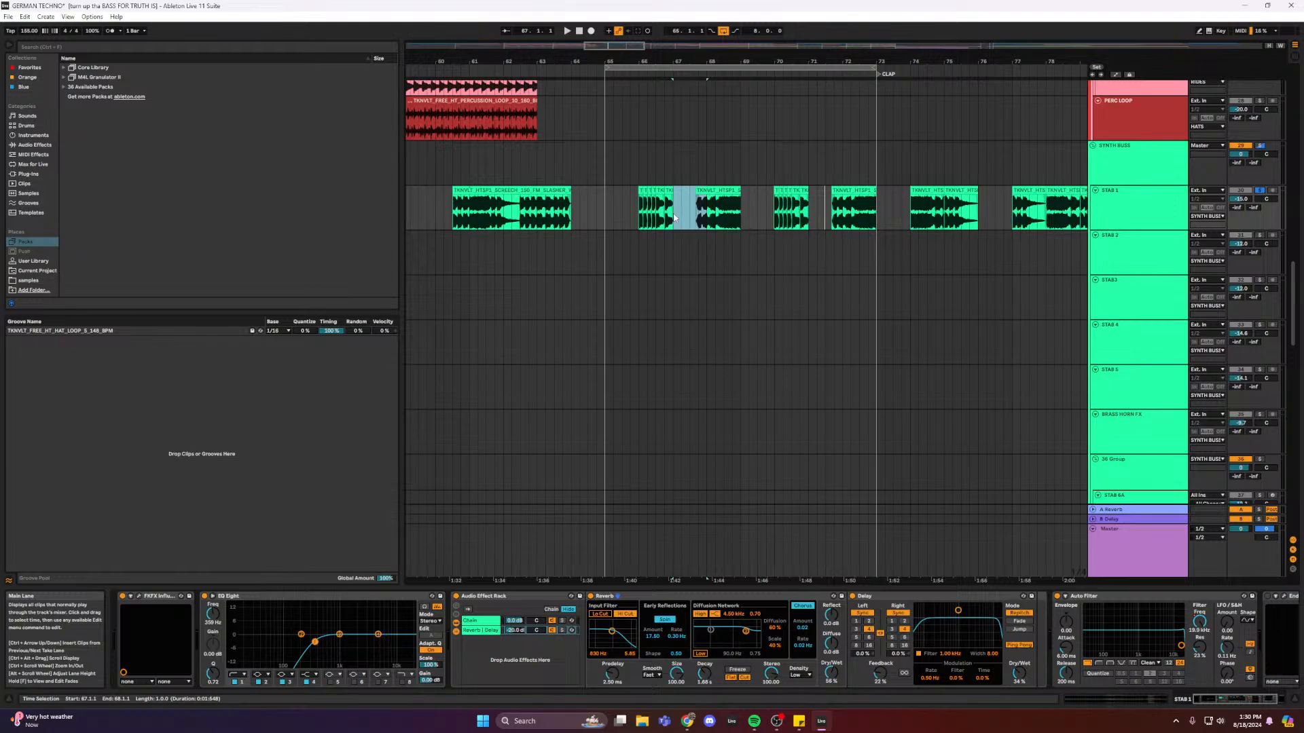
{"action": "left_click_drag", "start_coordinate": [674, 217], "coordinate": [747, 229]}
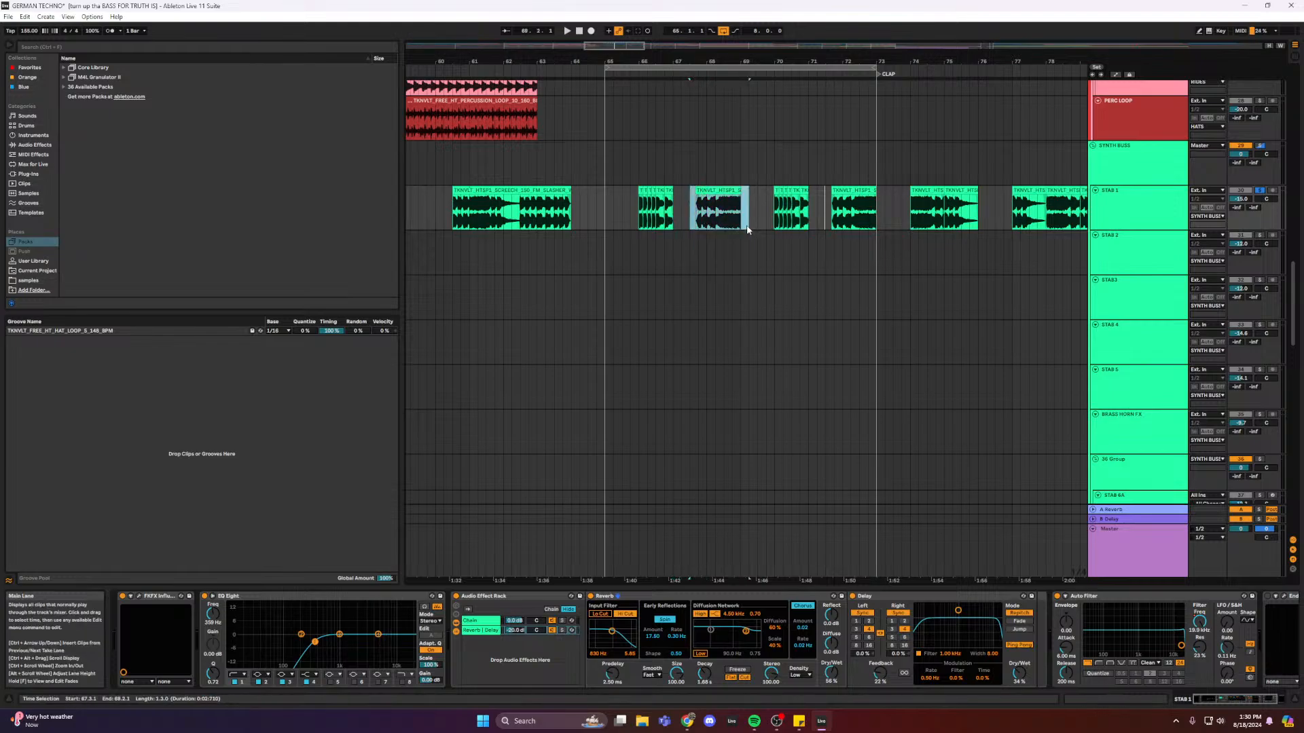
{"action": "left_click", "coordinate": [696, 209]}
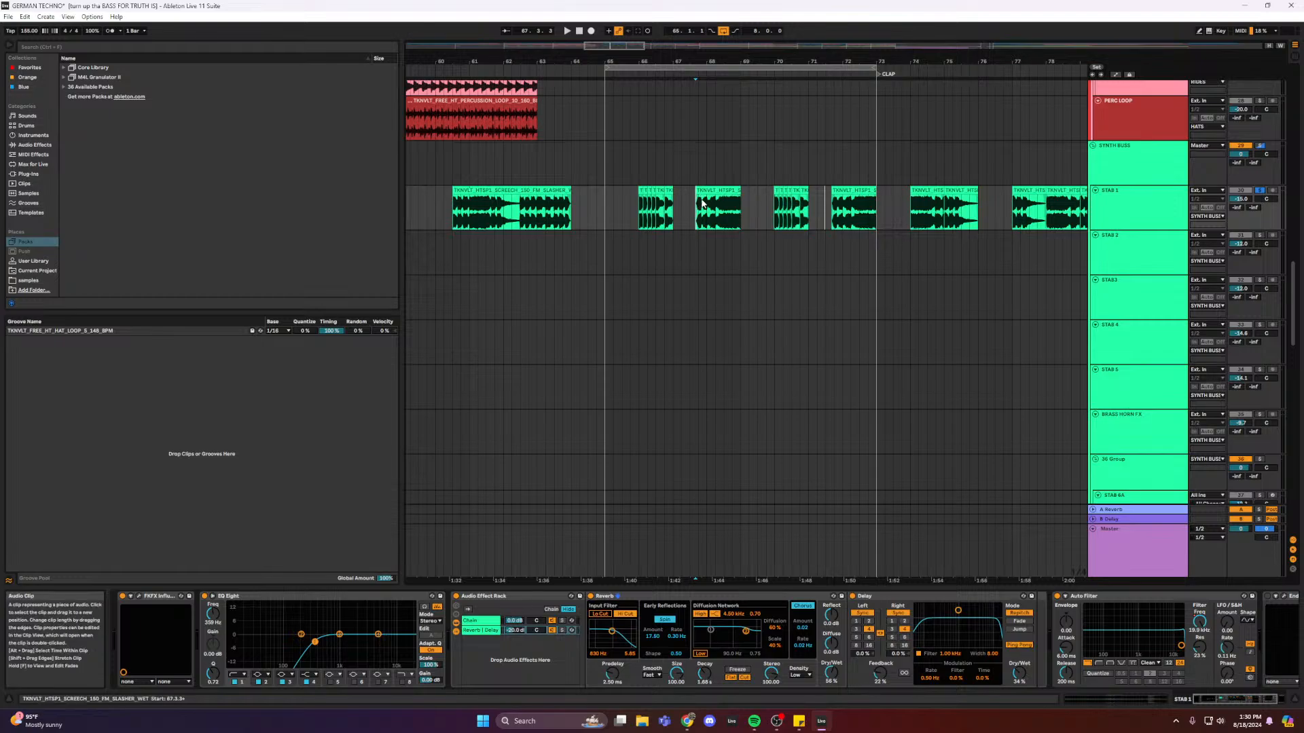
{"action": "left_click_drag", "start_coordinate": [698, 203], "coordinate": [732, 226]}
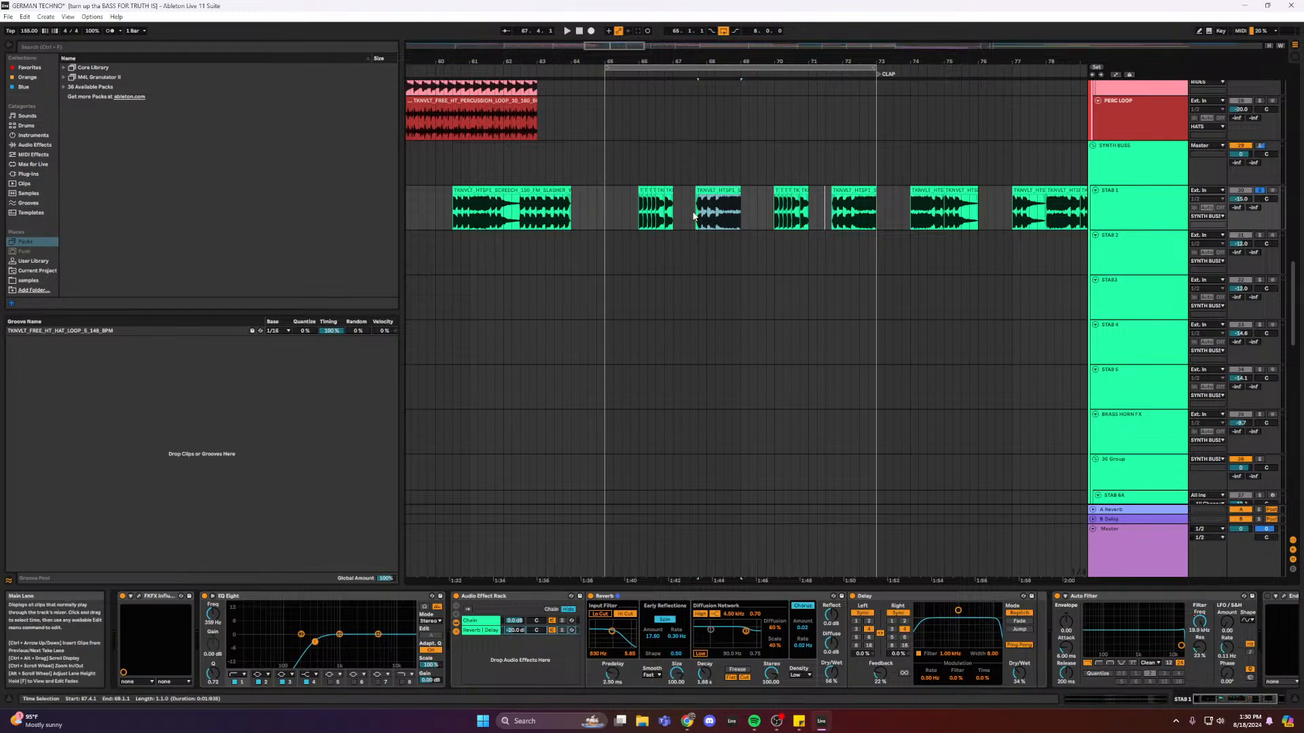
{"action": "left_click_drag", "start_coordinate": [694, 216], "coordinate": [727, 221]}
{"action": "left_click_drag", "start_coordinate": [638, 215], "coordinate": [848, 230]}
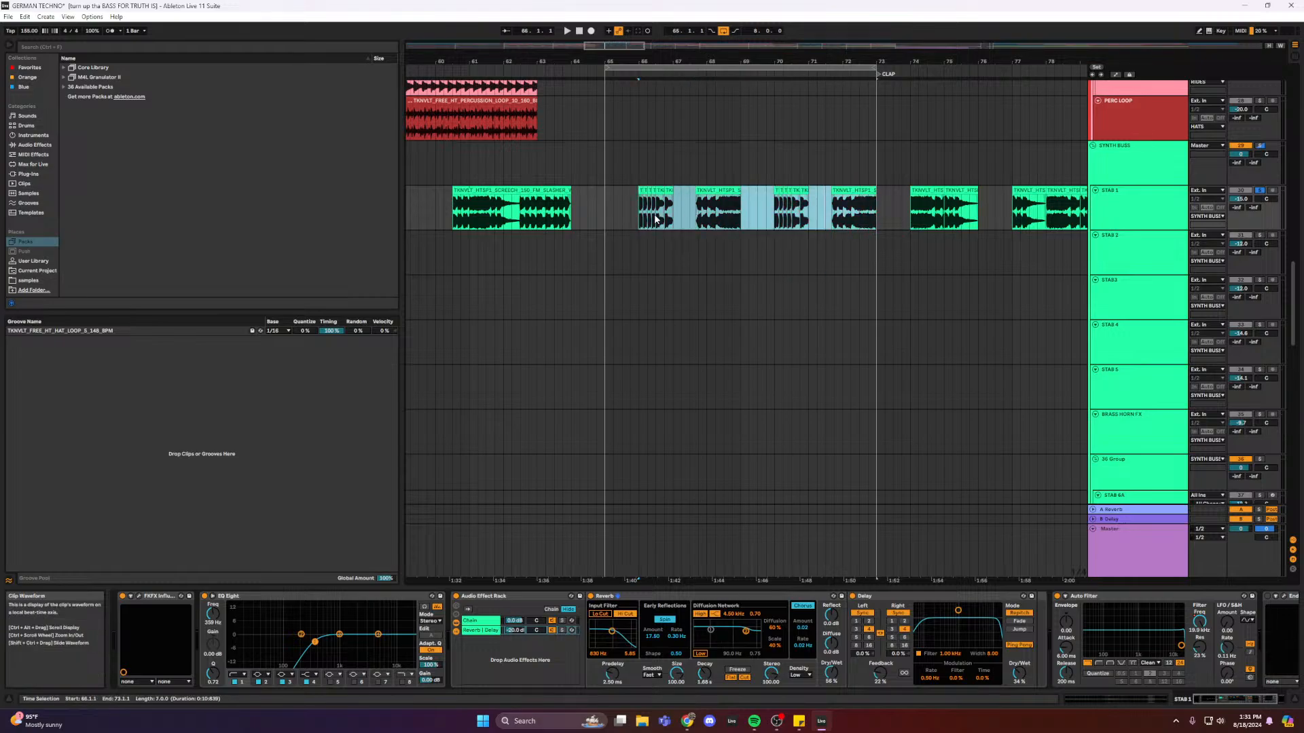
{"action": "left_click", "coordinate": [625, 209], "text": "shift"}
{"action": "left_click_drag", "start_coordinate": [609, 211], "coordinate": [642, 216]}
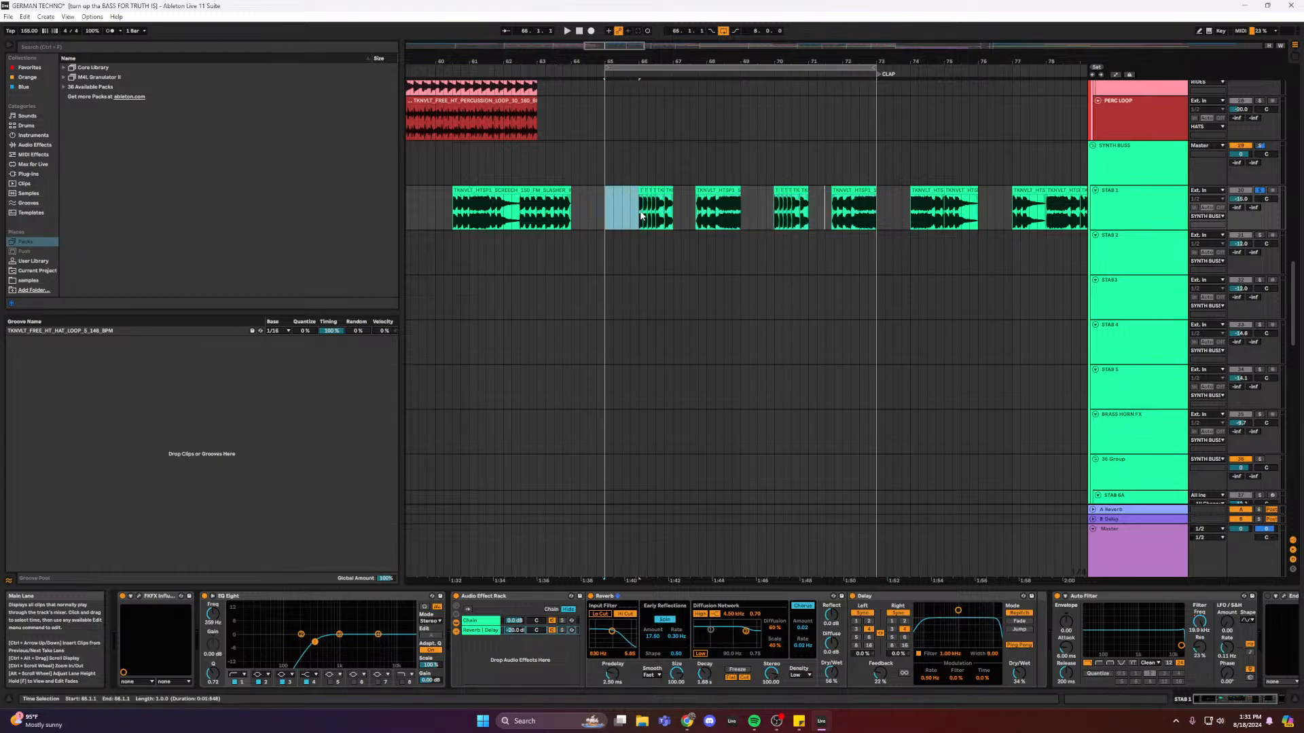
- Inspect the stab clips around bars 66 to 69 up close, along with the empty space before the long screech clip
{"action": "mouse_move", "coordinate": [628, 45]}
{"action": "left_mouse_down"}
{"action": "mouse_move", "coordinate": [628, 65]}
{"action": "mouse_move", "coordinate": [615, 65]}
{"action": "left_mouse_up"}
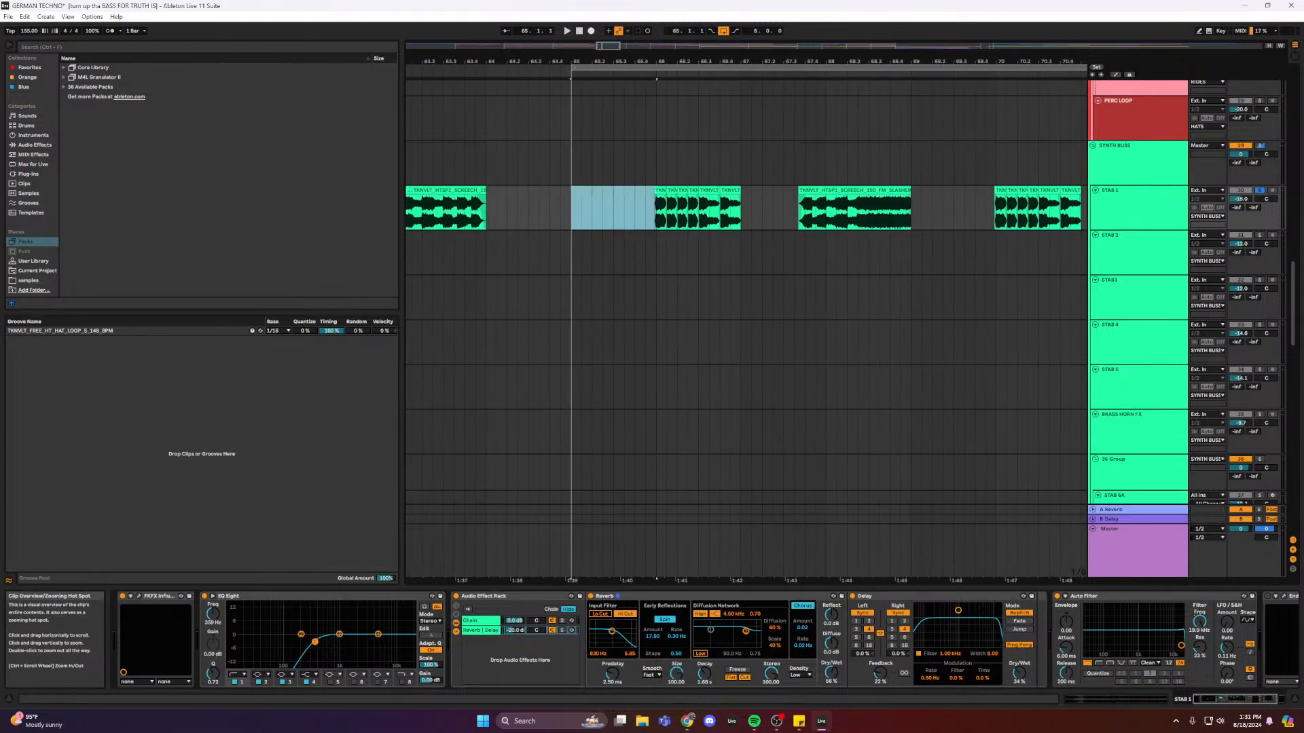
{"action": "left_click", "coordinate": [819, 196]}
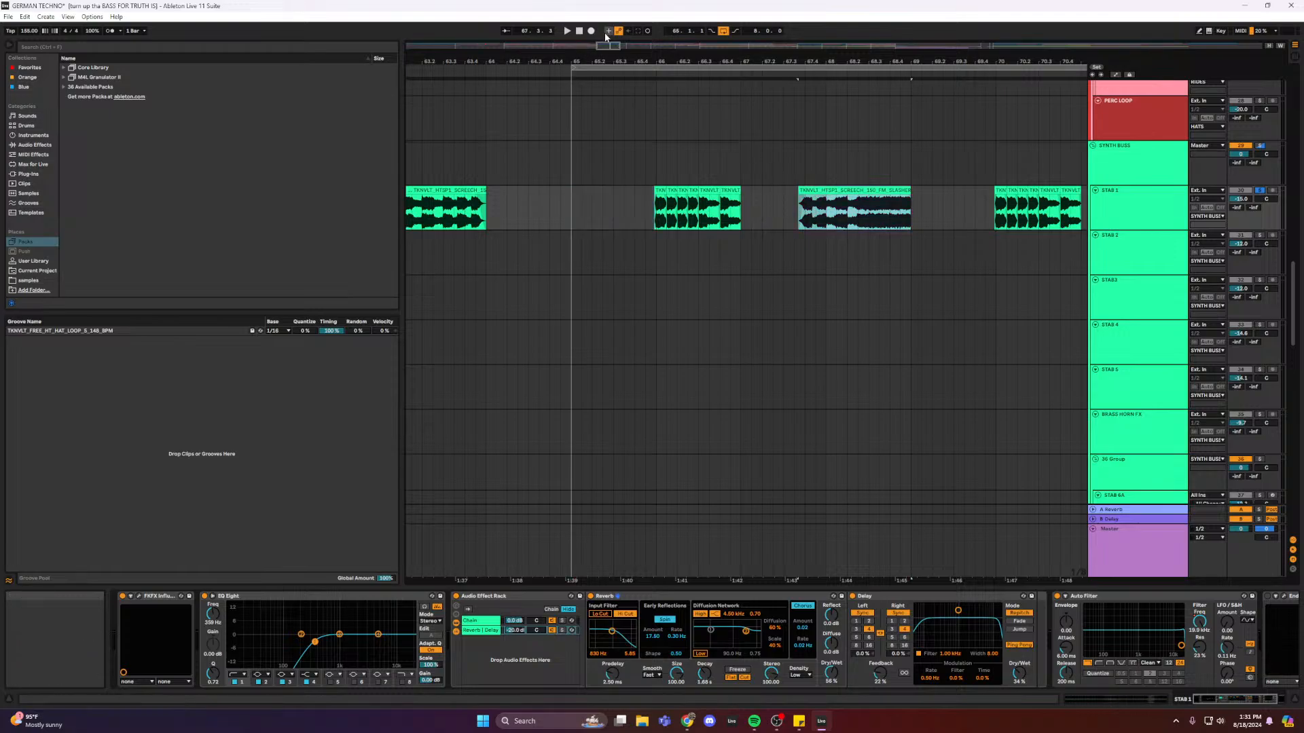
{"action": "left_click_drag", "start_coordinate": [607, 46], "coordinate": [607, 51]}
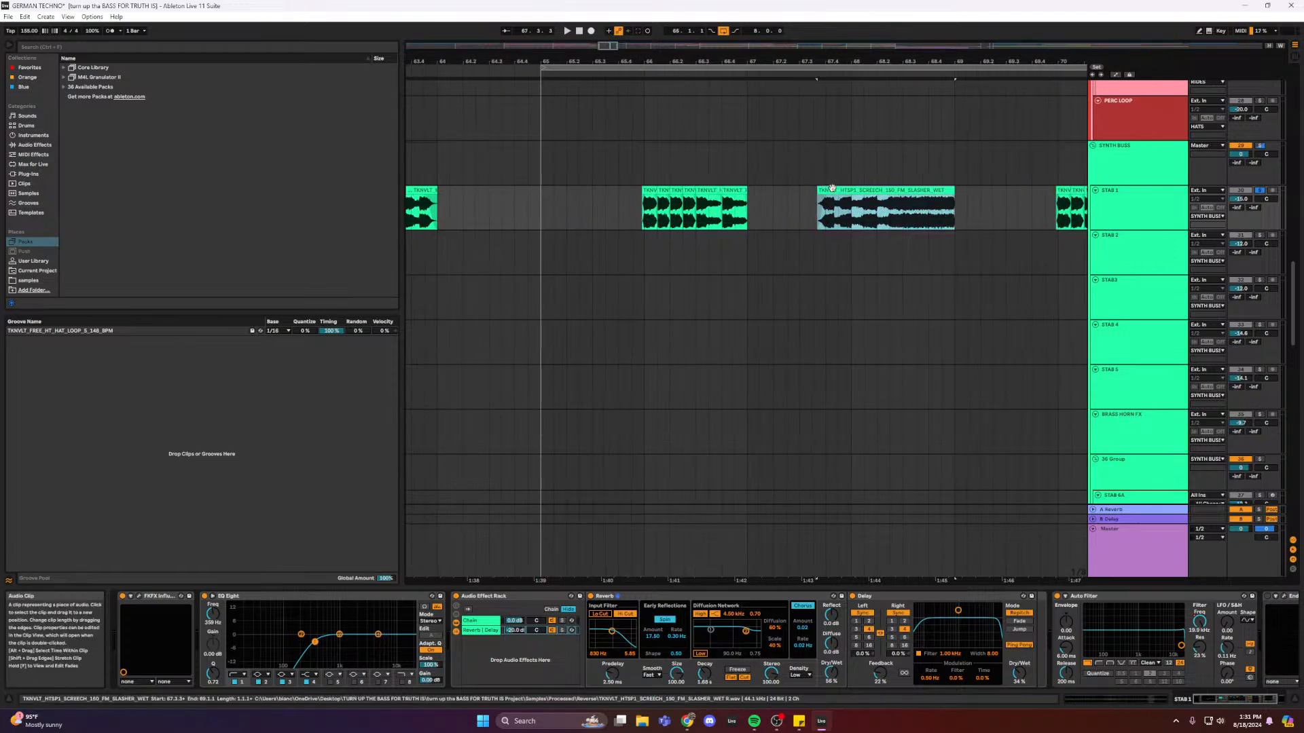
{"action": "left_click_drag", "start_coordinate": [633, 211], "coordinate": [855, 216]}
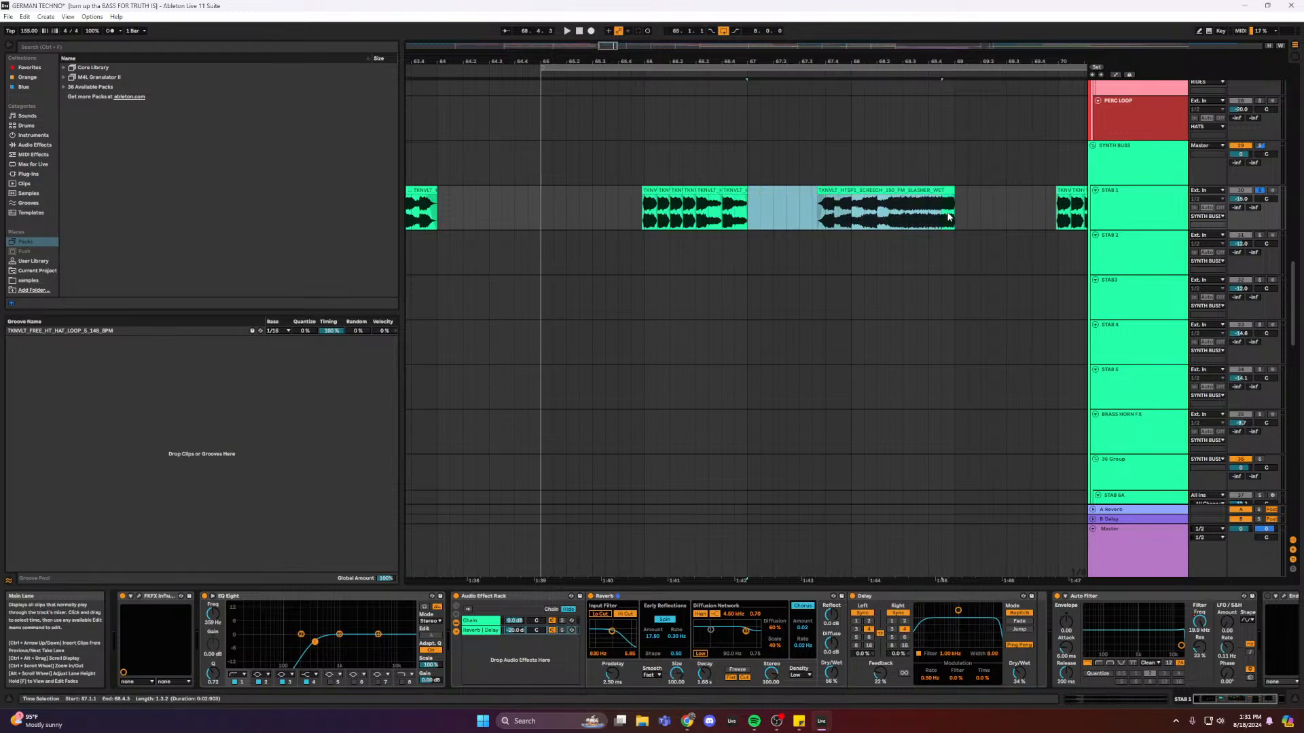
{"action": "left_click", "coordinate": [845, 189]}
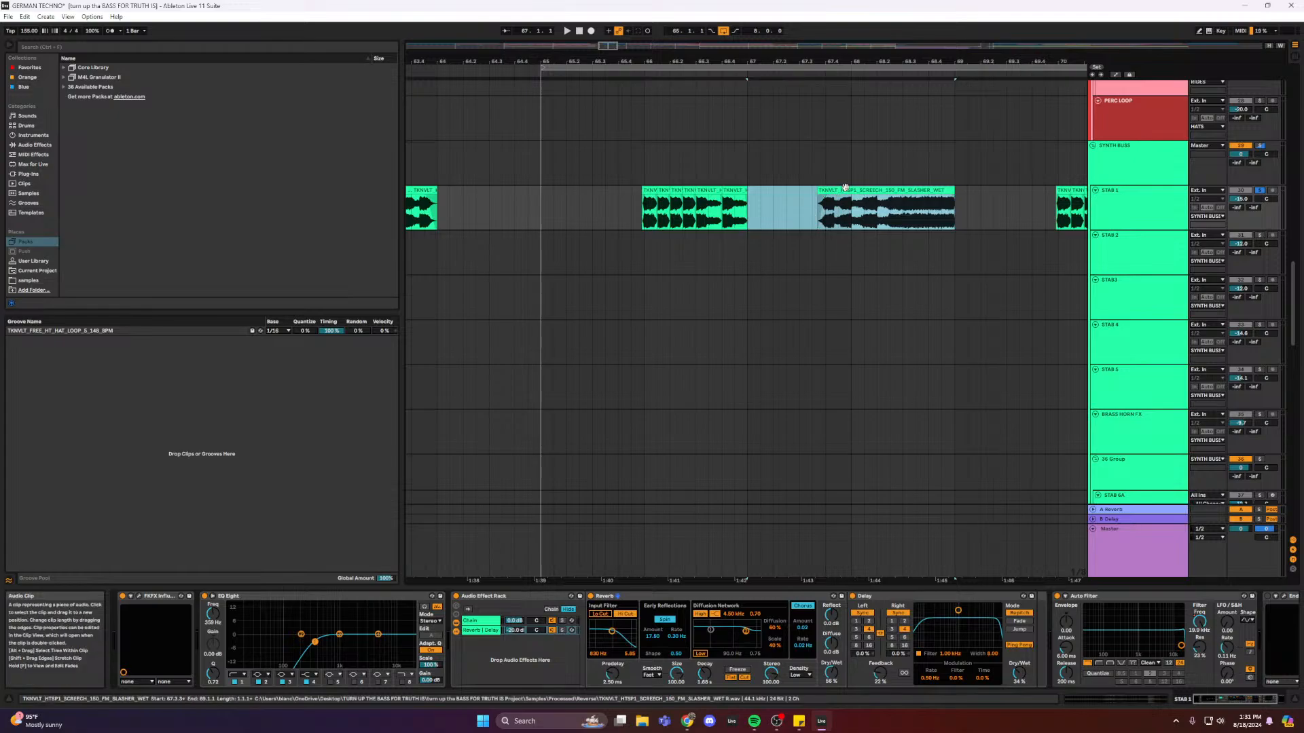
{"action": "left_click", "coordinate": [836, 191]}
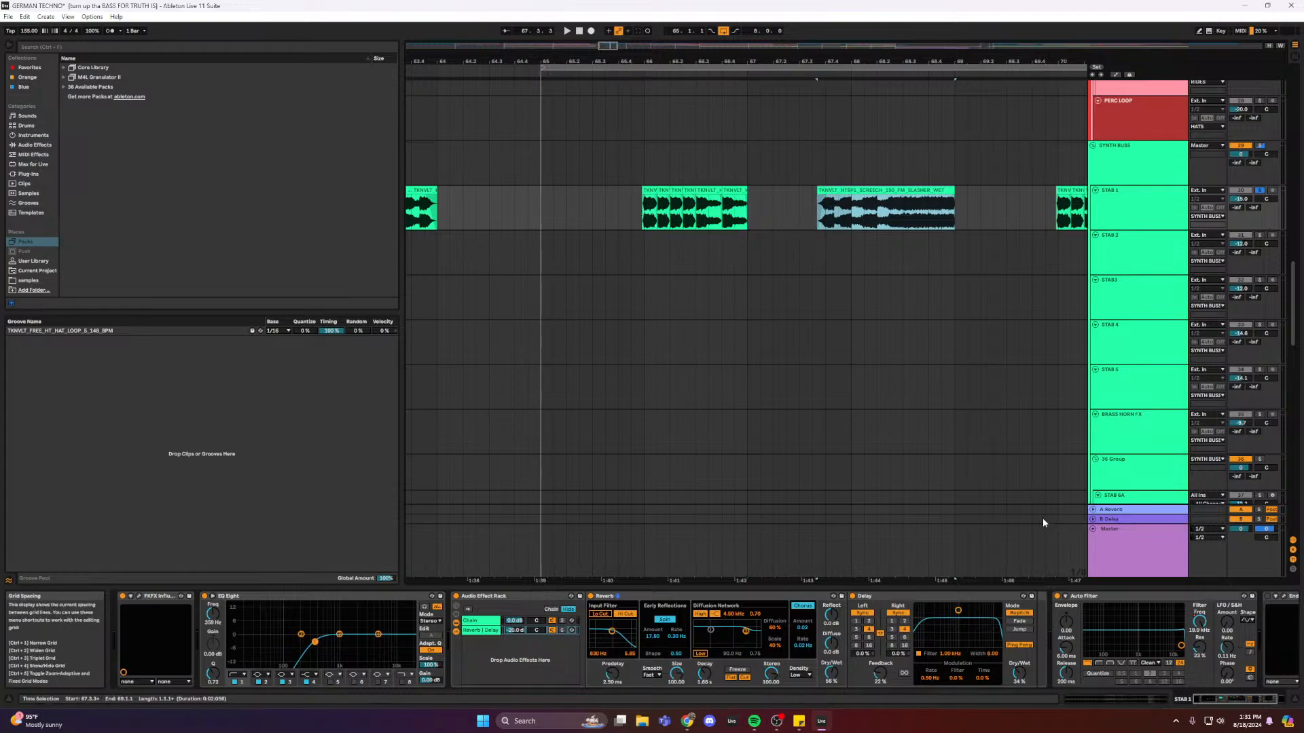
{"action": "left_click", "coordinate": [708, 204]}
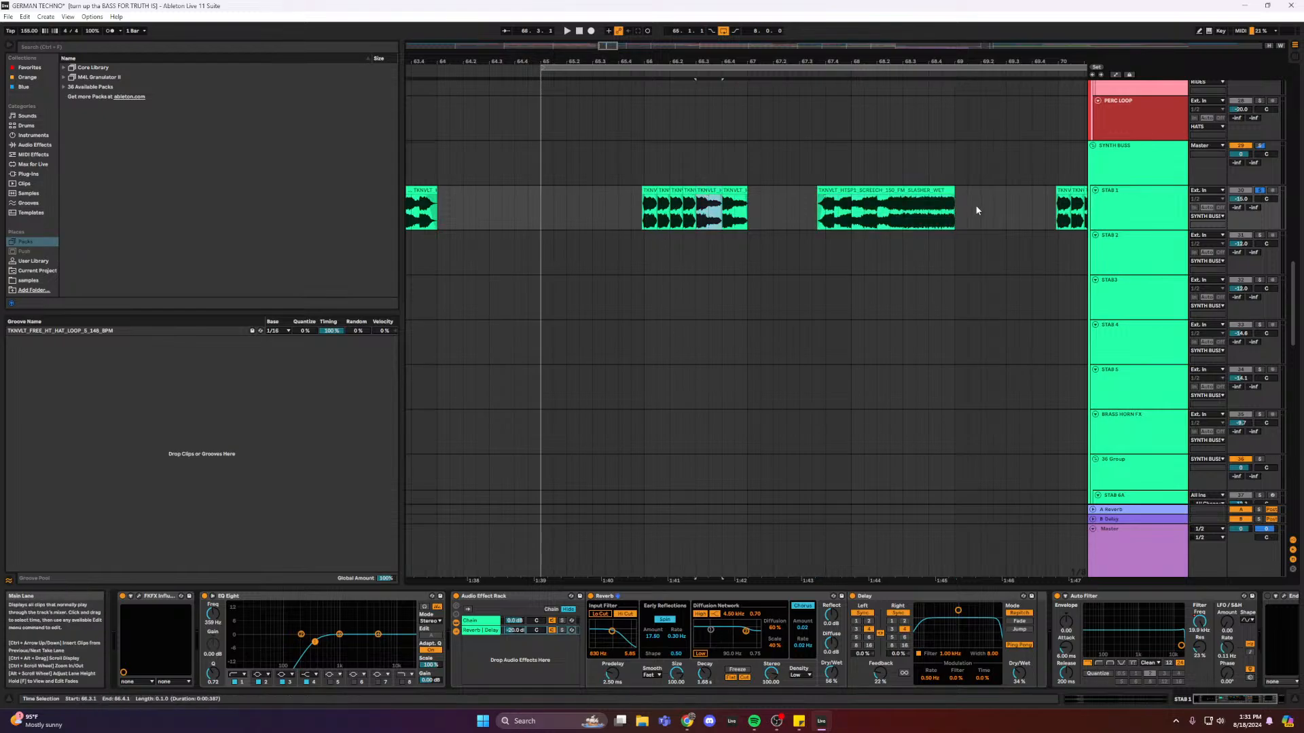
{"action": "left_click_drag", "start_coordinate": [800, 208], "coordinate": [759, 203]}
{"action": "left_click", "coordinate": [750, 207]}
{"action": "left_click", "coordinate": [773, 209]}
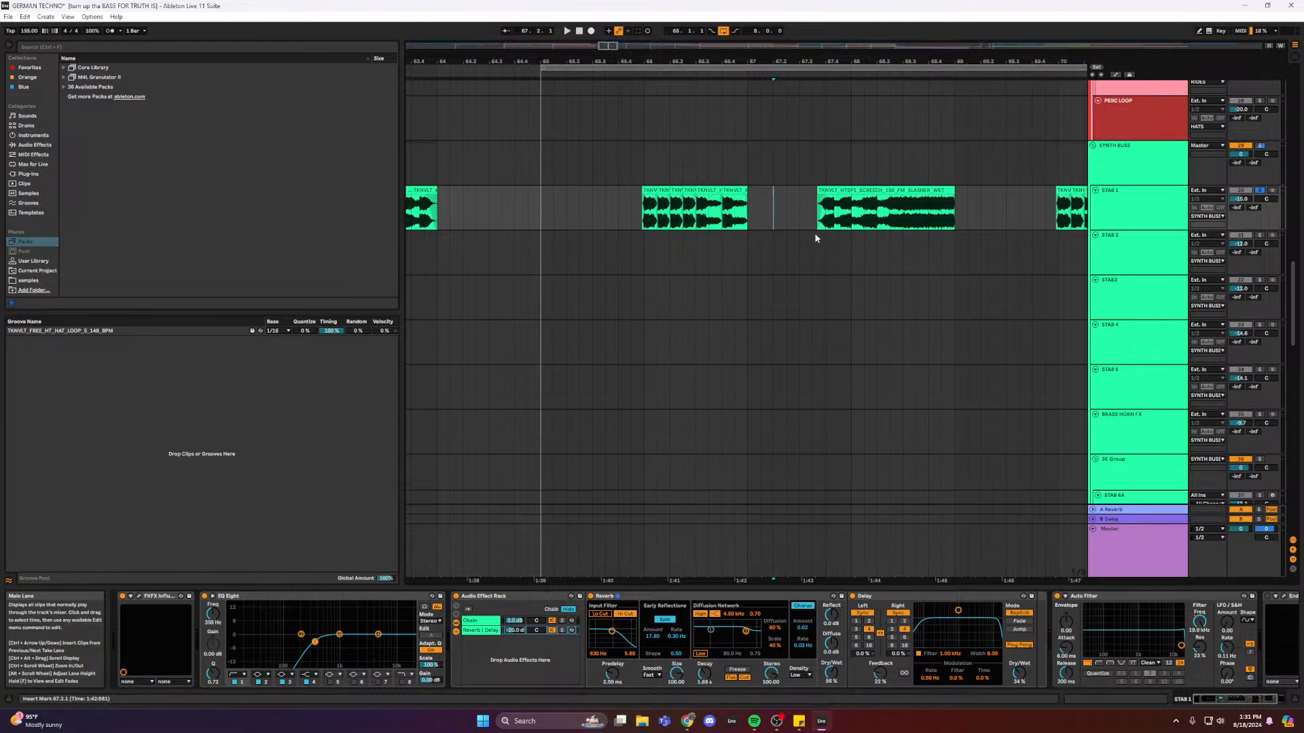
- Examine the gap between the short stabs ending at bar 67 and the long screech clip on STAB 1
{"action": "left_click", "coordinate": [750, 218]}
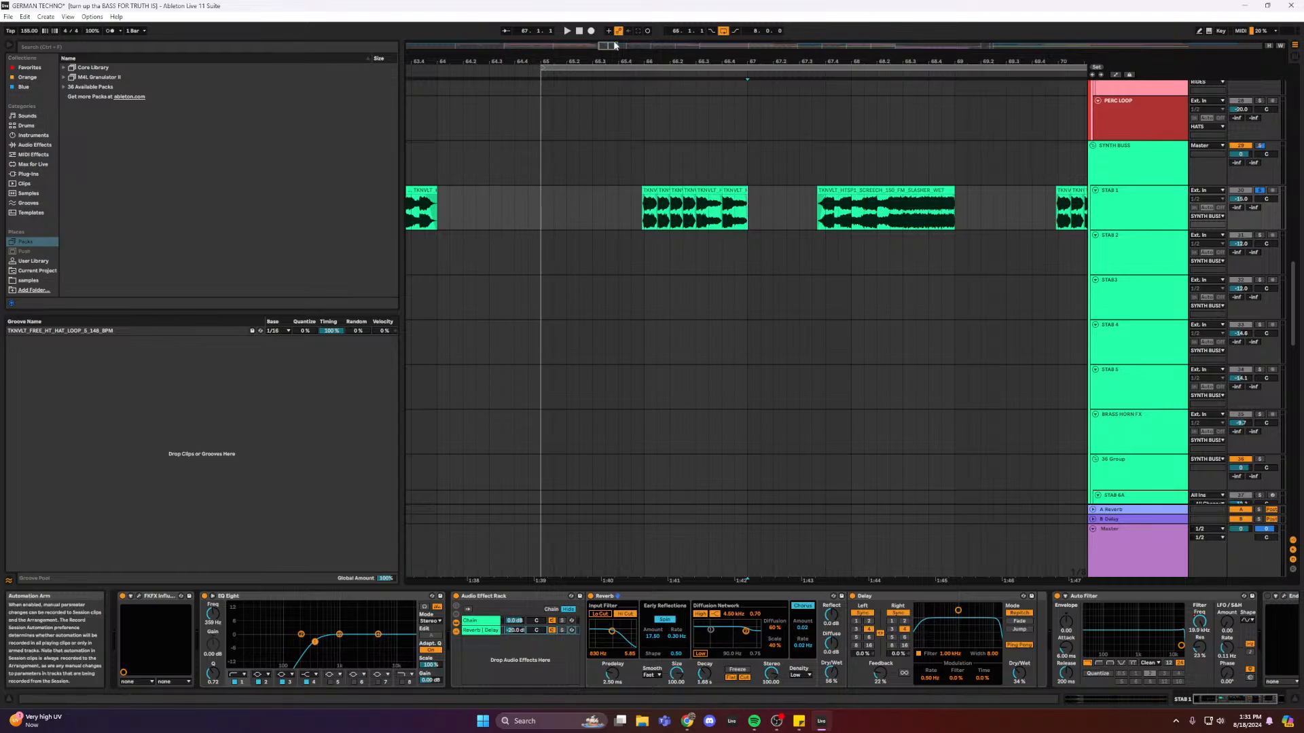
{"action": "mouse_move", "coordinate": [617, 45]}
{"action": "left_mouse_down"}
{"action": "mouse_move", "coordinate": [617, 65]}
{"action": "mouse_move", "coordinate": [607, 45]}
{"action": "left_mouse_up"}
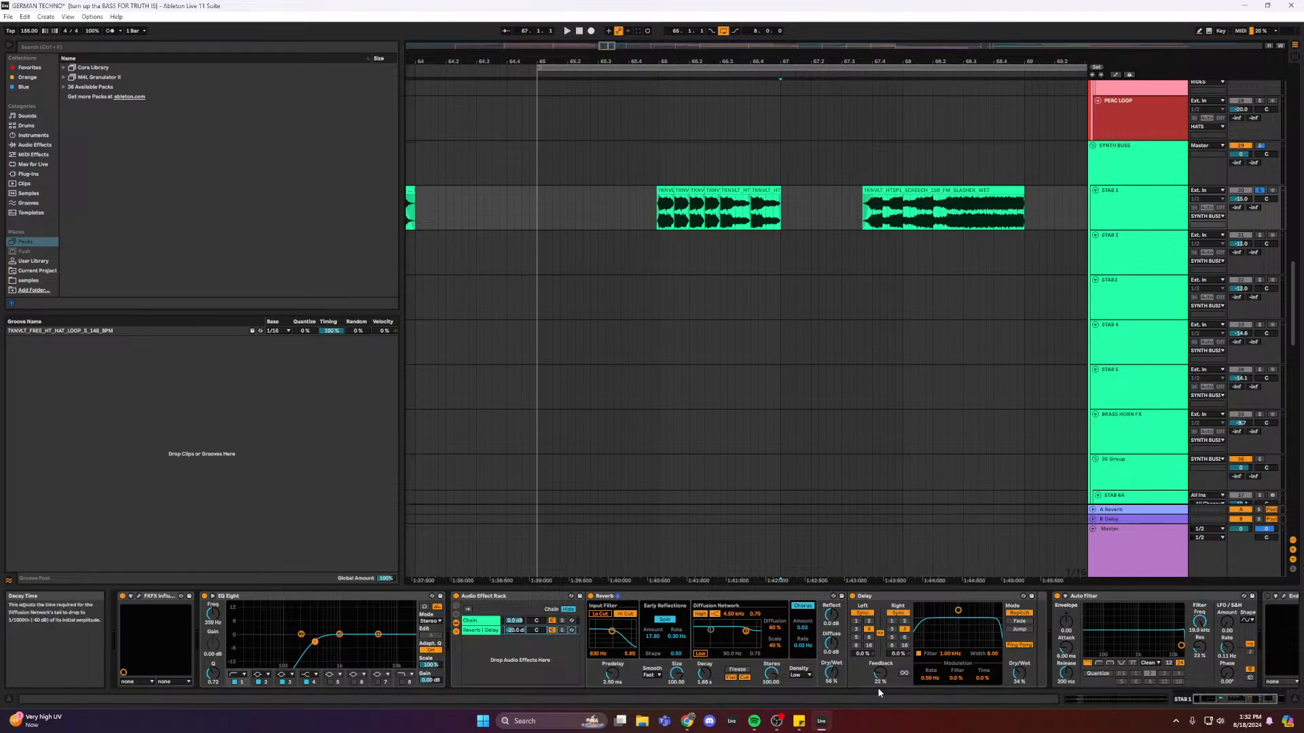
{"action": "left_click_drag", "start_coordinate": [781, 222], "coordinate": [867, 214]}
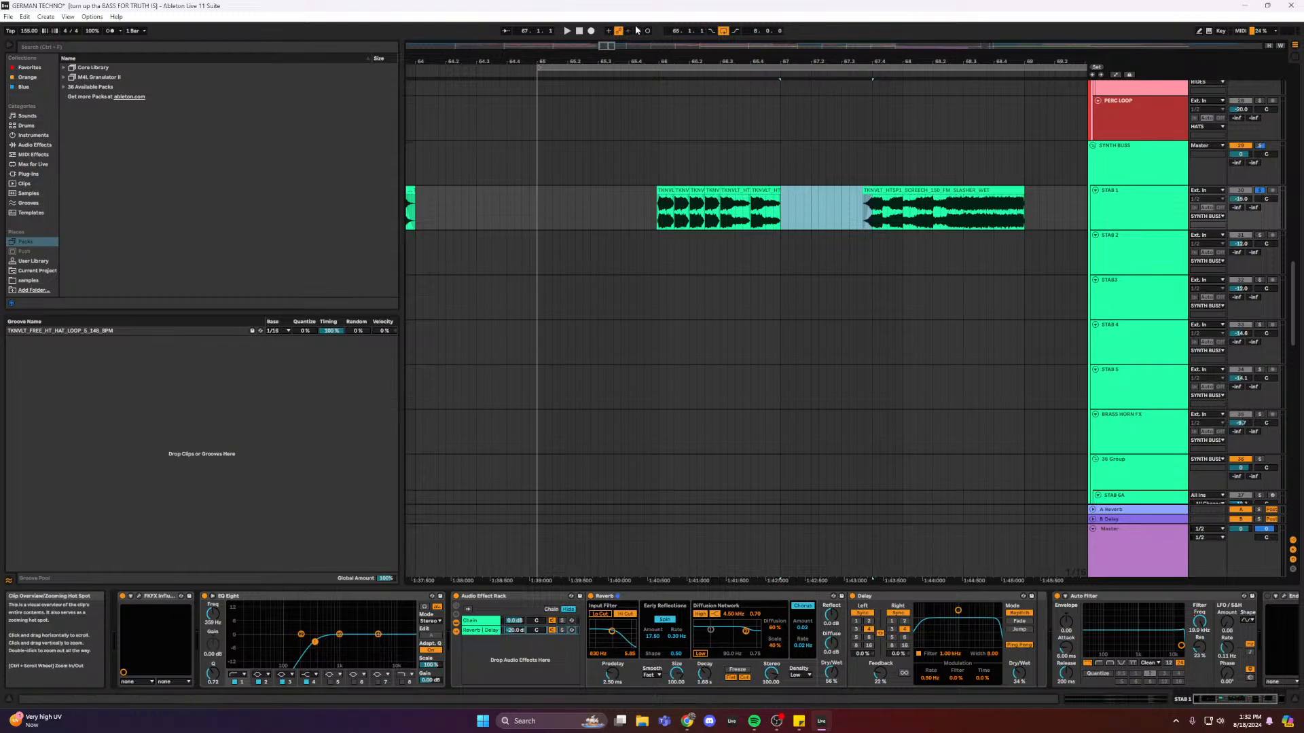
{"action": "left_click_drag", "start_coordinate": [781, 216], "coordinate": [869, 213]}
{"action": "left_click", "coordinate": [899, 193]}
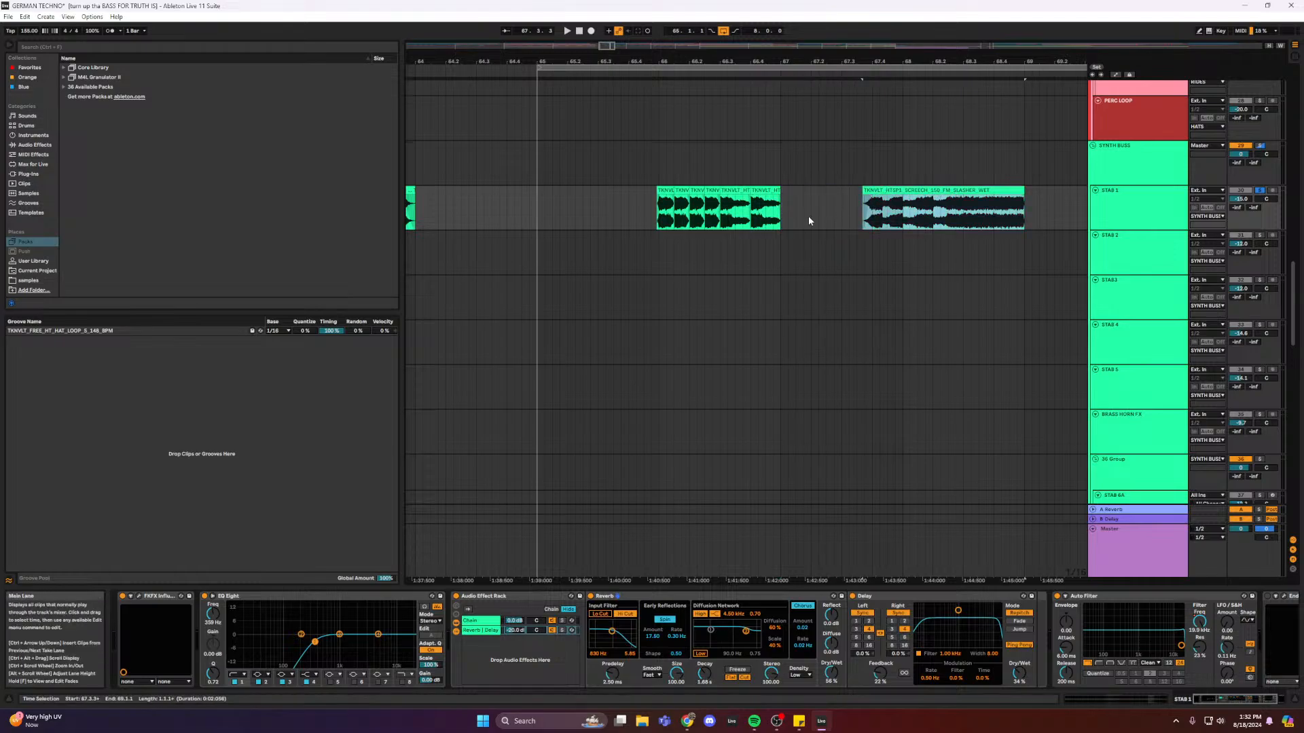
{"action": "left_click_drag", "start_coordinate": [756, 212], "coordinate": [872, 214]}
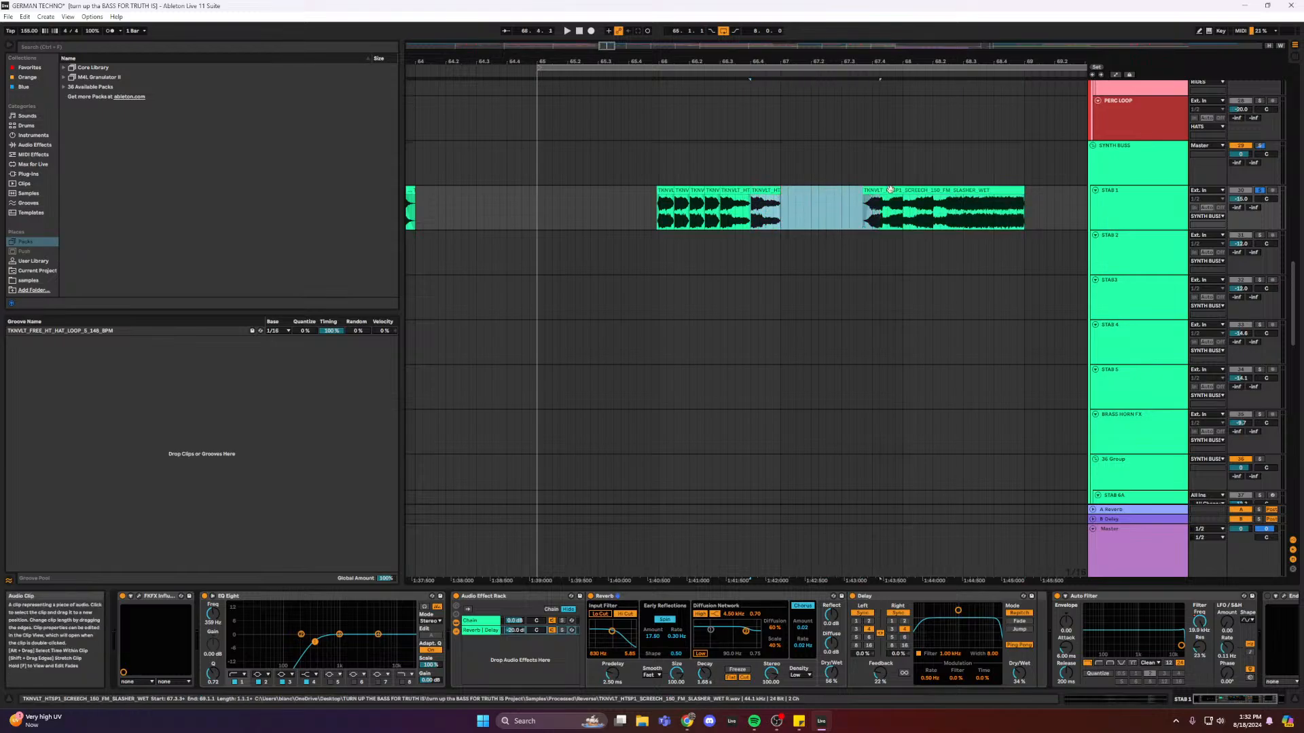
{"action": "left_click", "coordinate": [872, 202]}
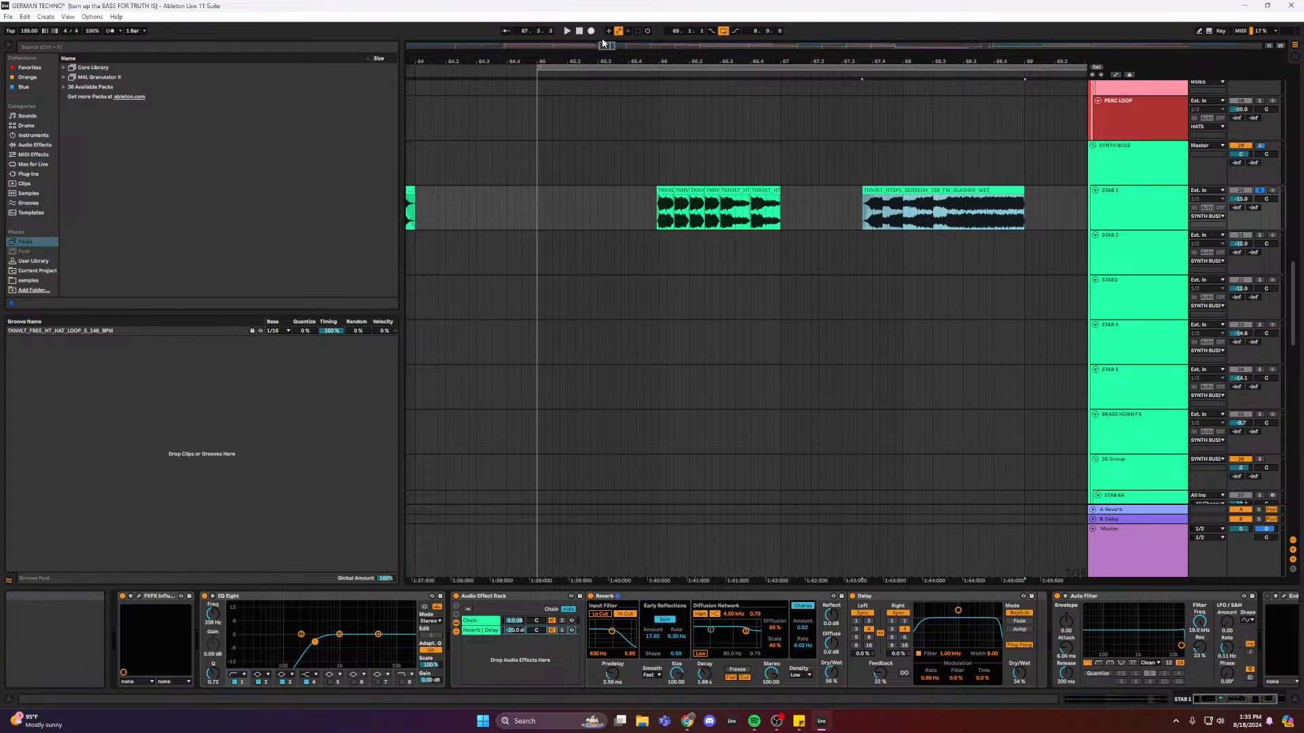
- Duplicate the EQ Eight device on STAB 1, with its filter band 8 switched off
{"action": "left_click_drag", "start_coordinate": [607, 46], "coordinate": [637, 39]}
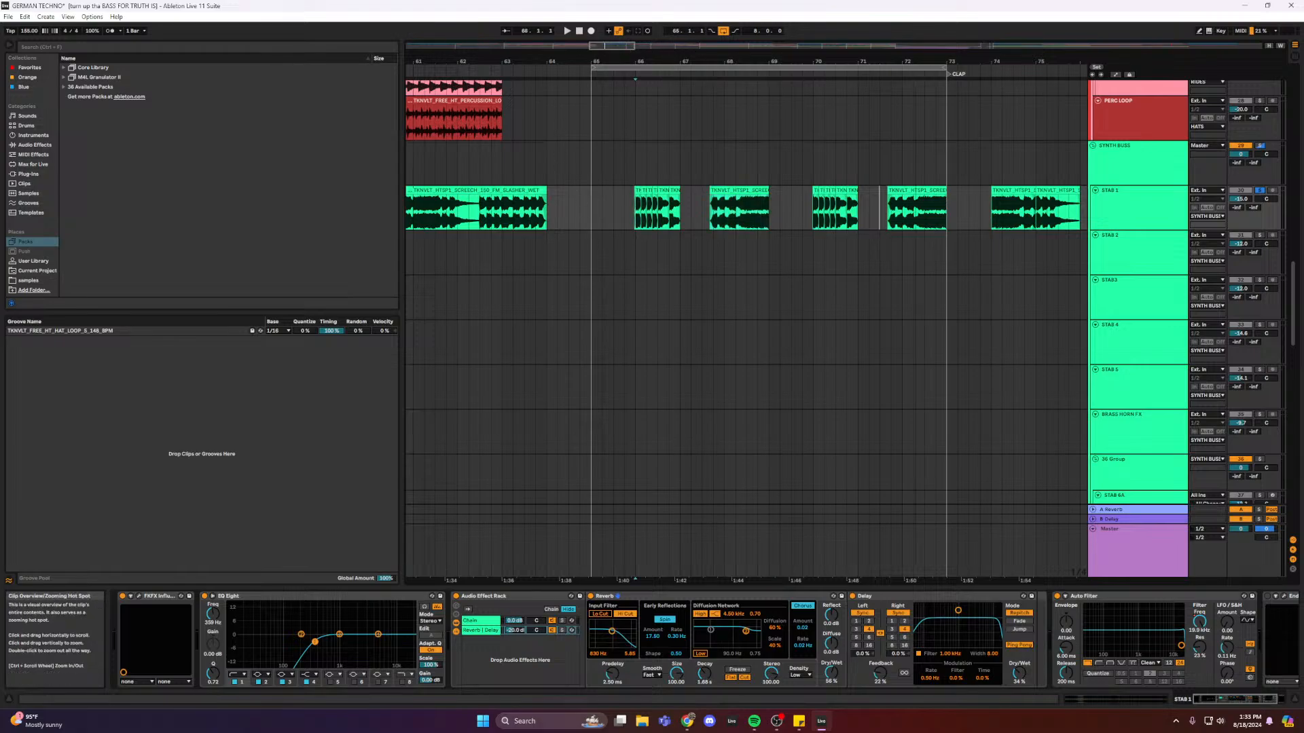
{"action": "left_click_drag", "start_coordinate": [625, 48], "coordinate": [626, 68]}
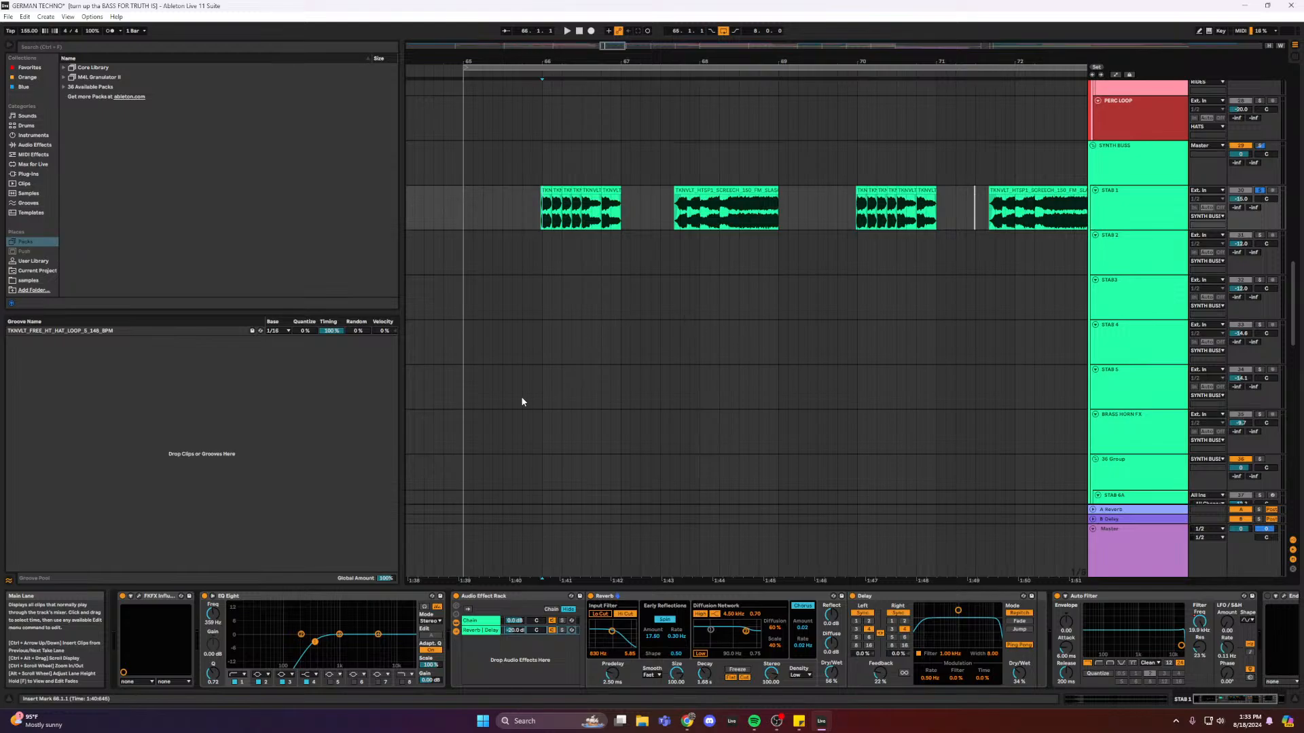
{"action": "left_click", "coordinate": [403, 682]}
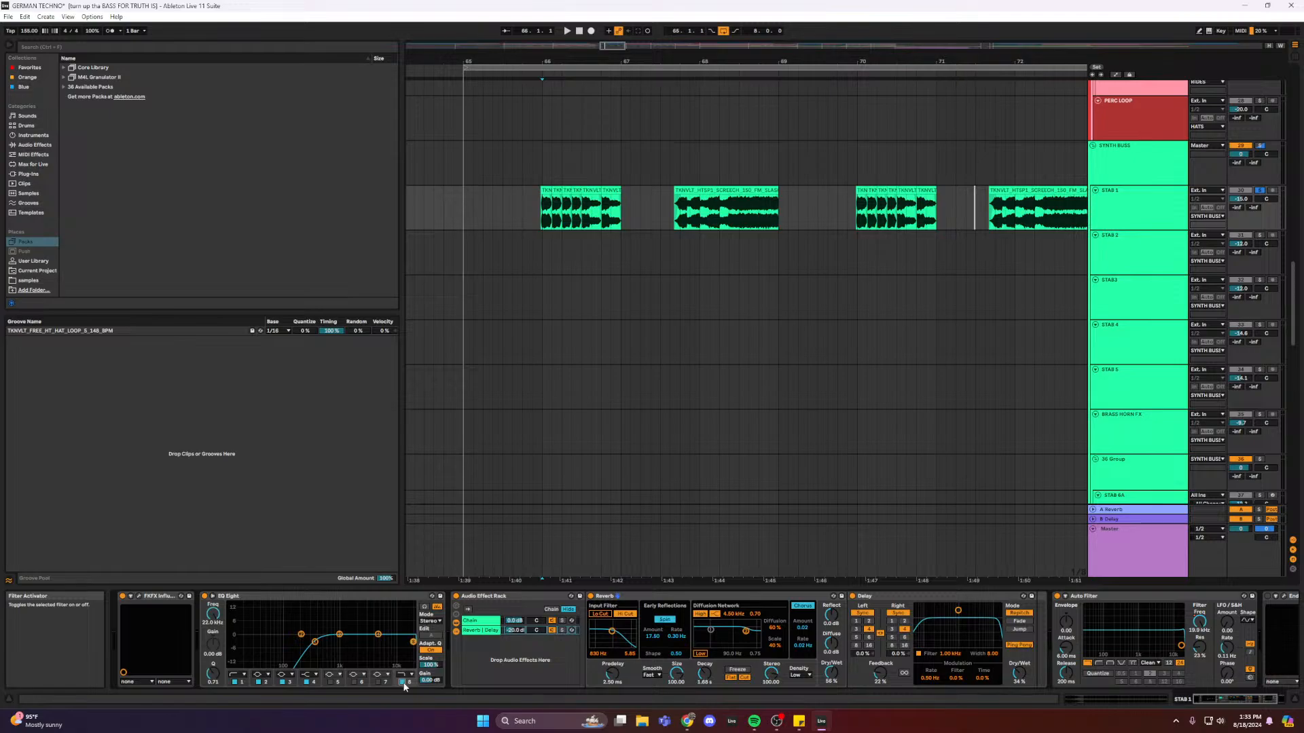
{"action": "left_click", "coordinate": [403, 682]}
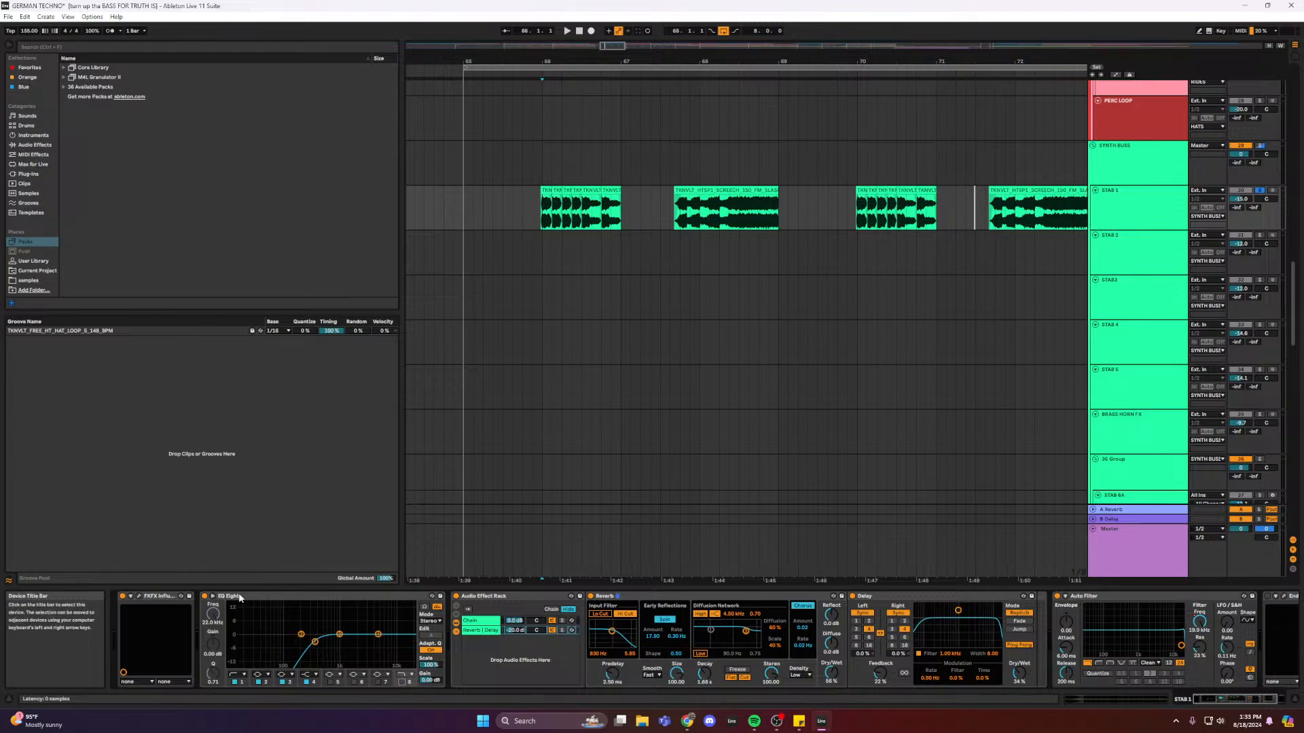
{"action": "left_click", "coordinate": [262, 598]}
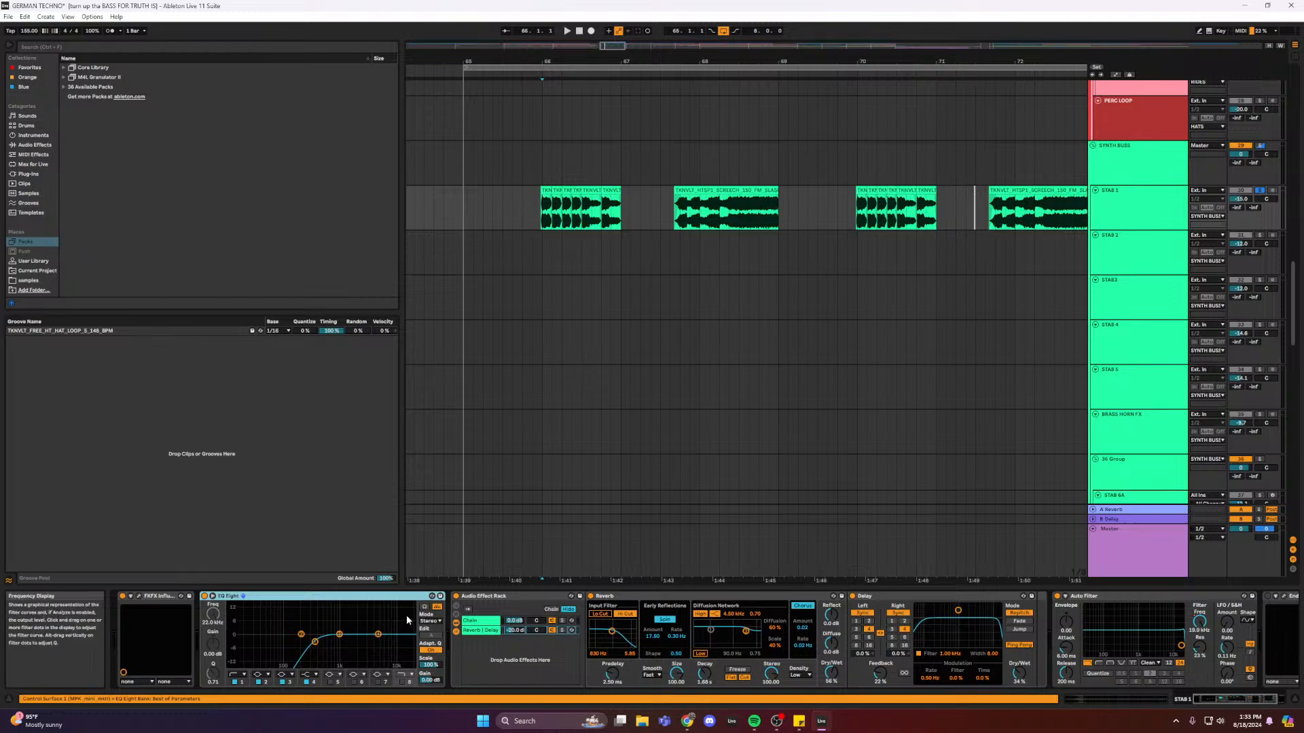
{"action": "key", "text": "ctrl+d"}
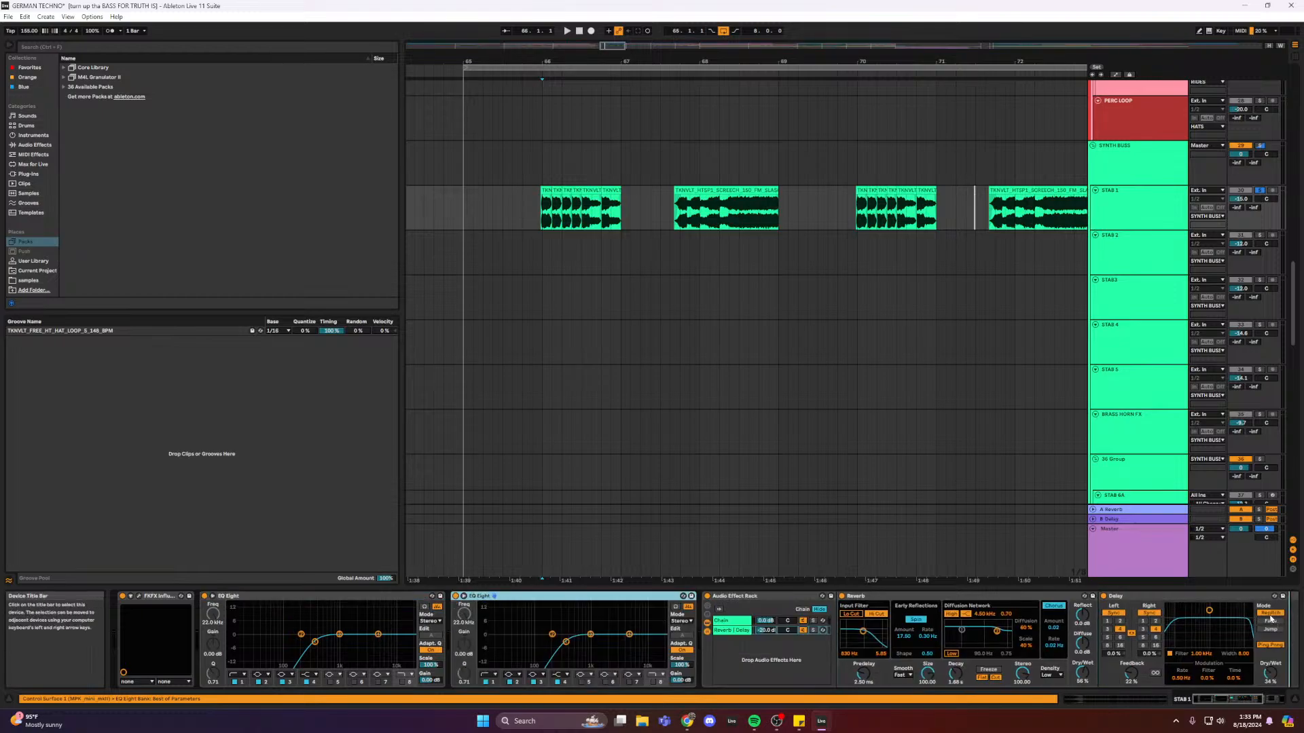
- Delete the Endless Smile device from STAB 1 and place the duplicated EQ Eight between the effect rack and Auto Filter
{"action": "scroll", "coordinate": [1166, 614], "scroll_direction": "down", "scroll_amount": 5}
{"action": "left_click_drag", "start_coordinate": [1298, 614], "coordinate": [1273, 619]}
{"action": "left_click", "coordinate": [952, 600]}
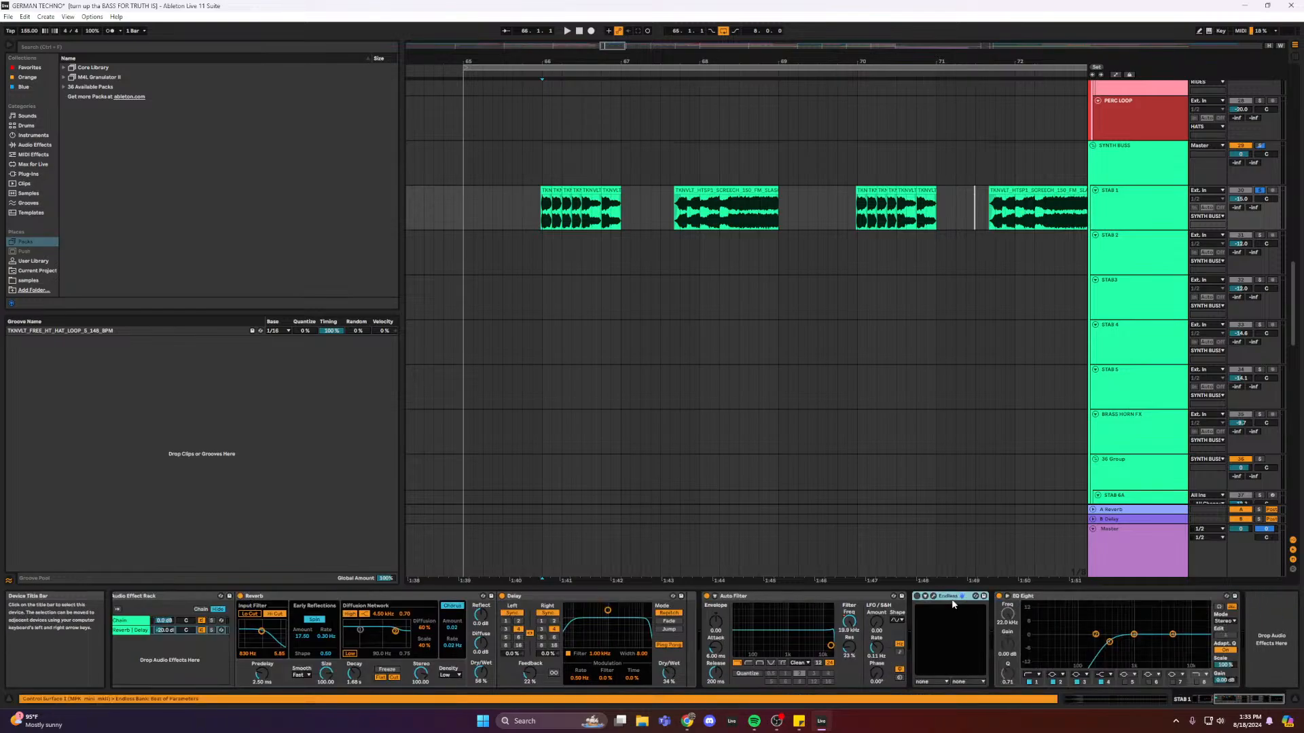
{"action": "key", "text": "Delete"}
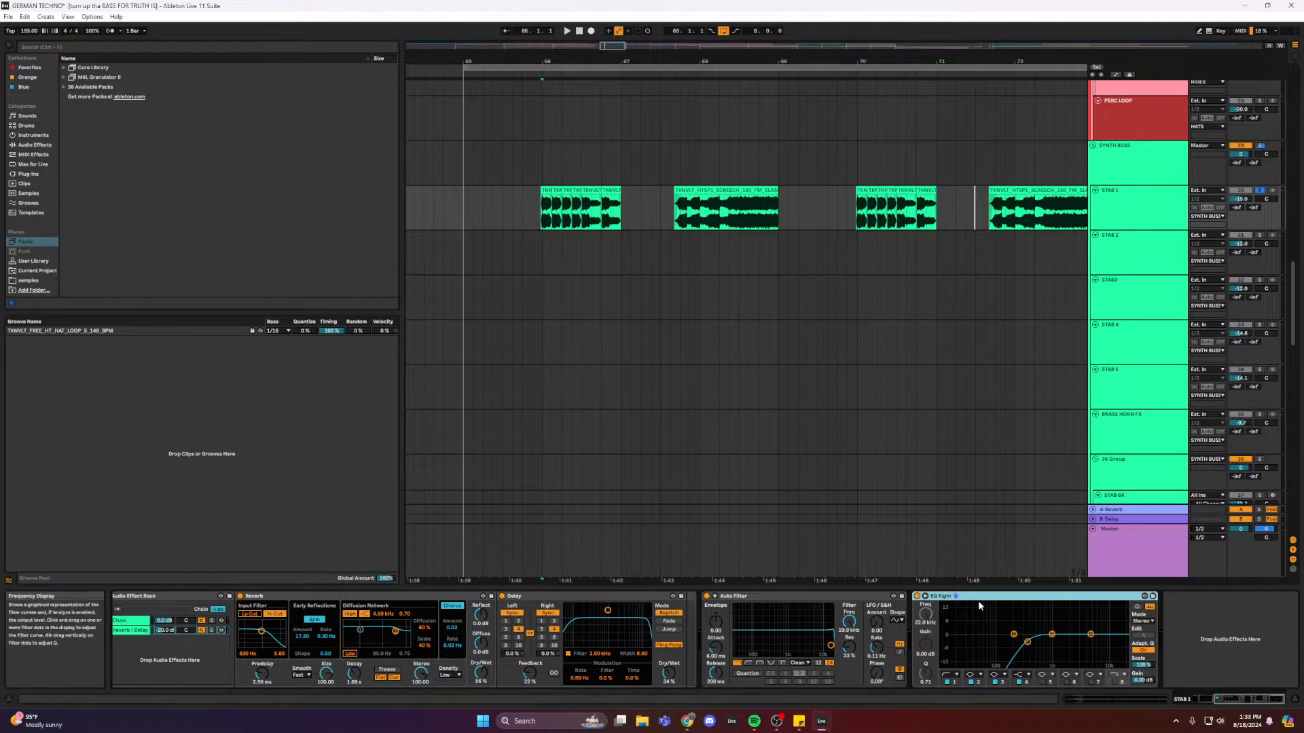
{"action": "left_click_drag", "start_coordinate": [948, 597], "coordinate": [718, 615]}
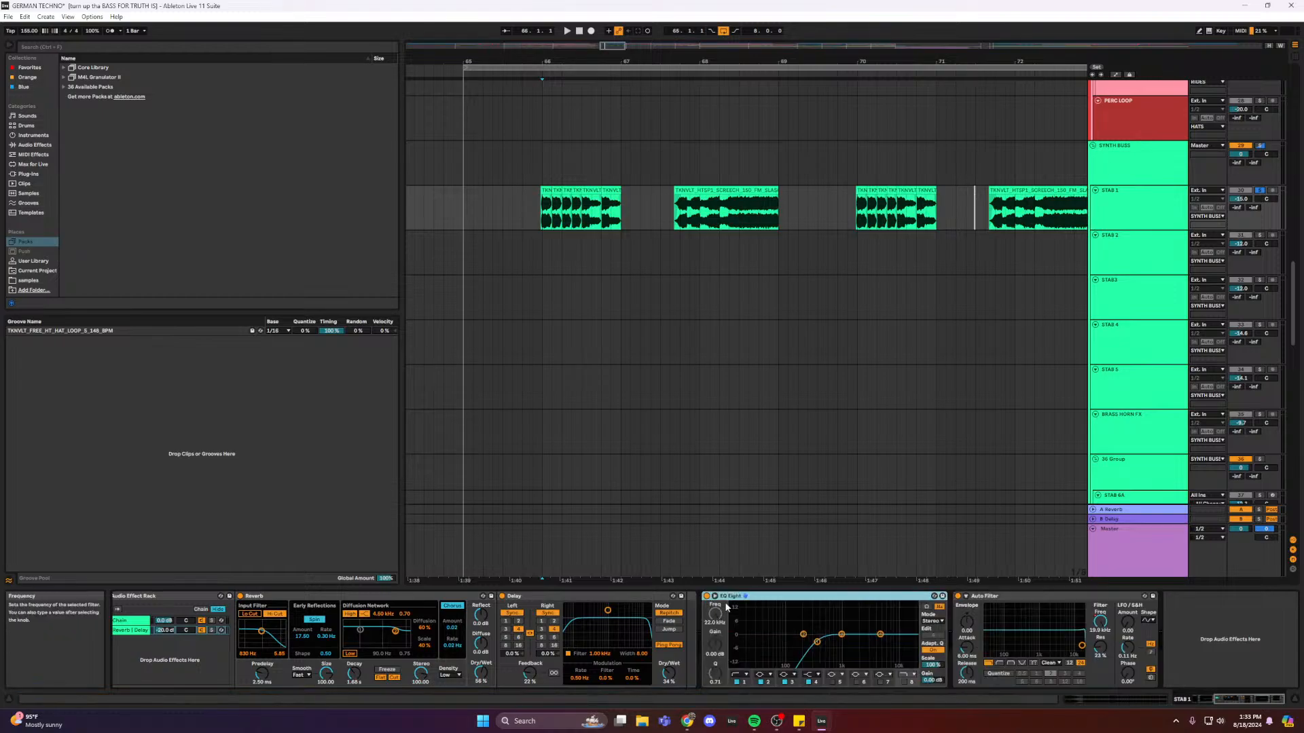
- Enable band 8 on the duplicated EQ Eight and lower its high cut to about 8.25 kHz while playing the stabs
{"action": "left_click", "coordinate": [904, 682]}
{"action": "left_click_drag", "start_coordinate": [912, 641], "coordinate": [898, 641]}
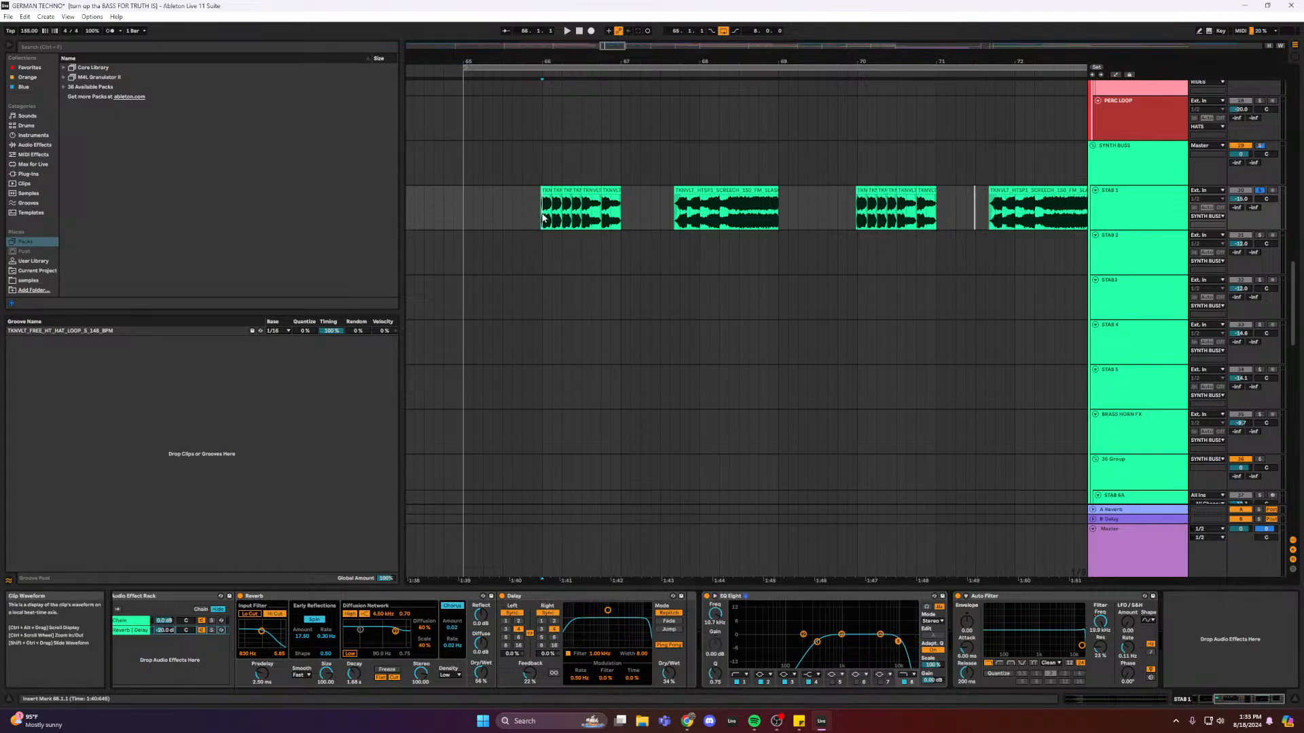
{"action": "key", "text": "space"}
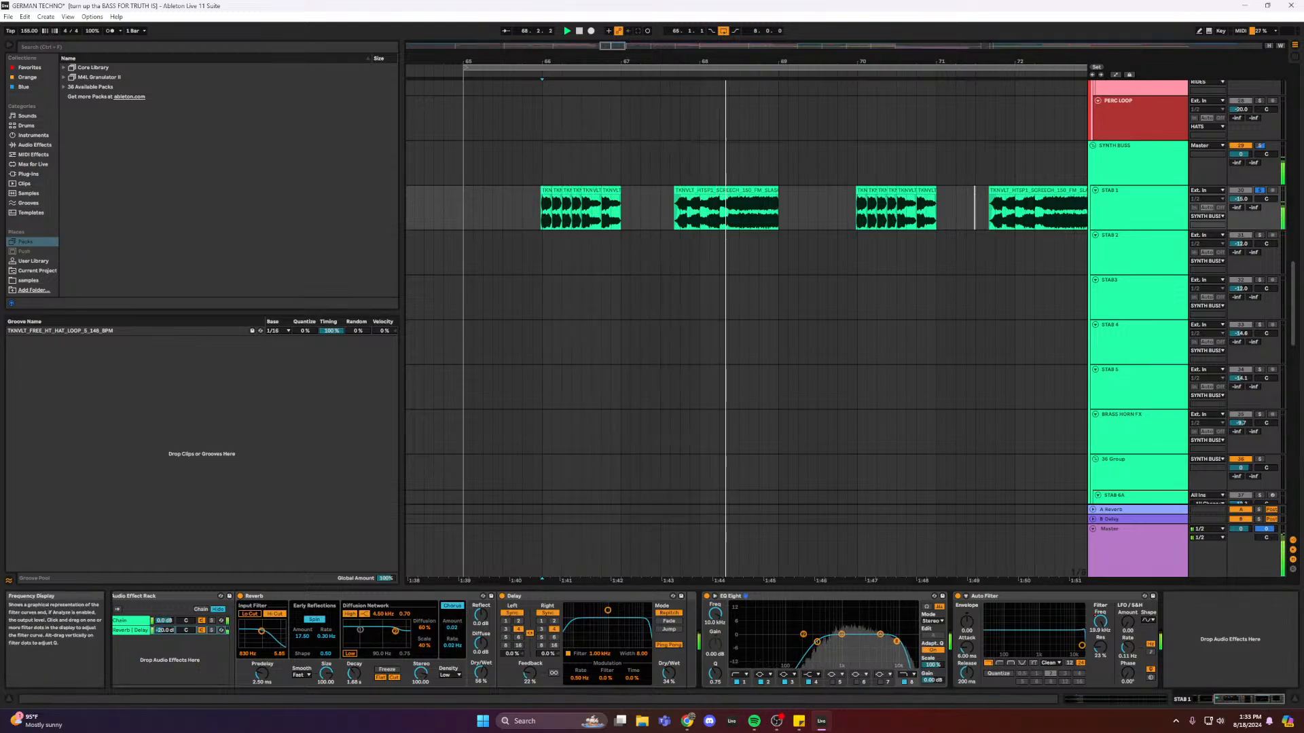
{"action": "left_click_drag", "start_coordinate": [898, 642], "coordinate": [892, 641]}
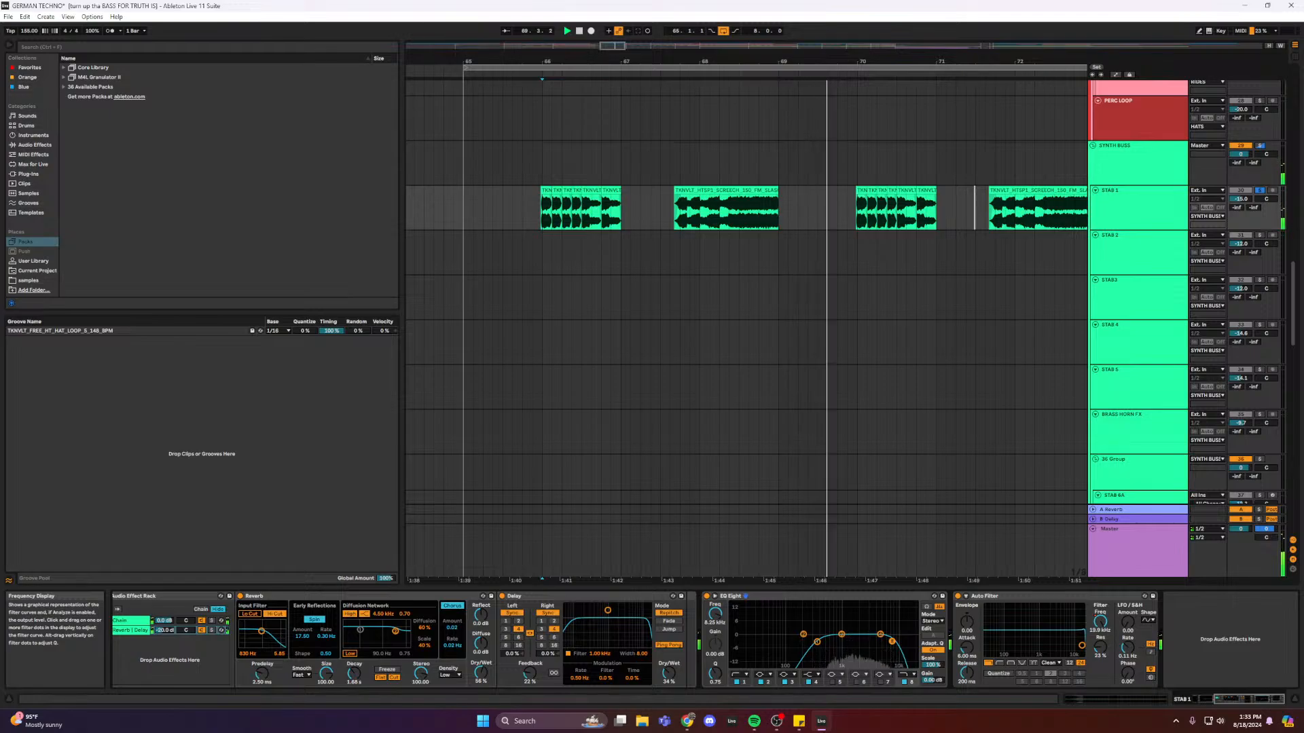
- Unsolo STAB 1 and play its stabs from bar 66 without solo
{"action": "left_click", "coordinate": [1259, 191]}
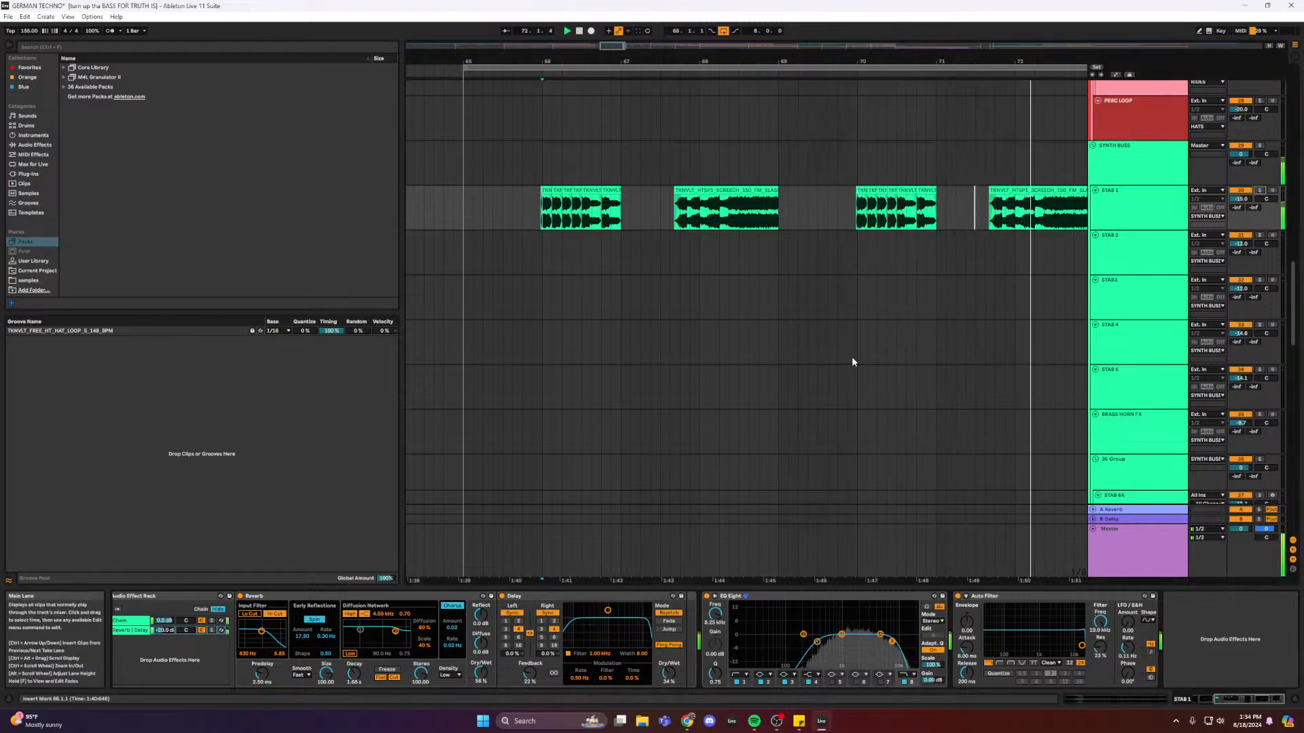
{"action": "left_click_drag", "start_coordinate": [612, 45], "coordinate": [612, 37]}
{"action": "double_click", "coordinate": [709, 46]}
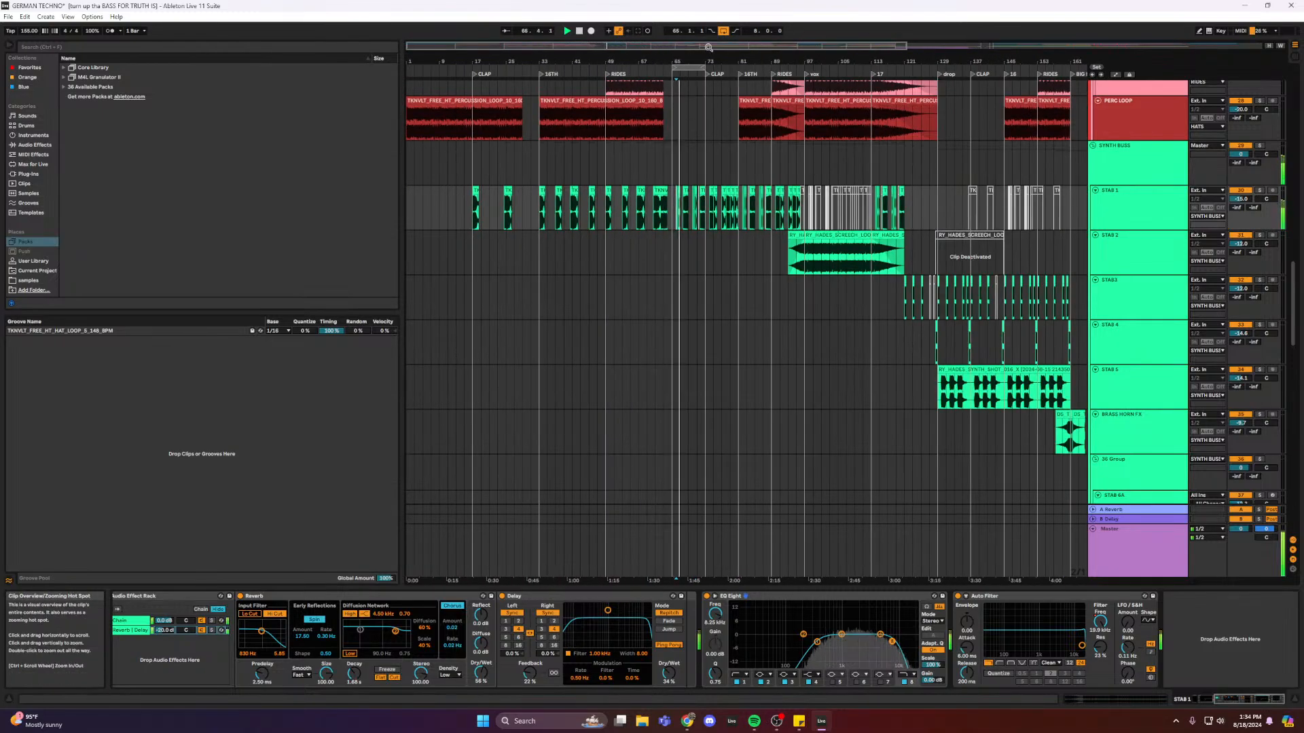
{"action": "left_click_drag", "start_coordinate": [634, 43], "coordinate": [633, 53]}
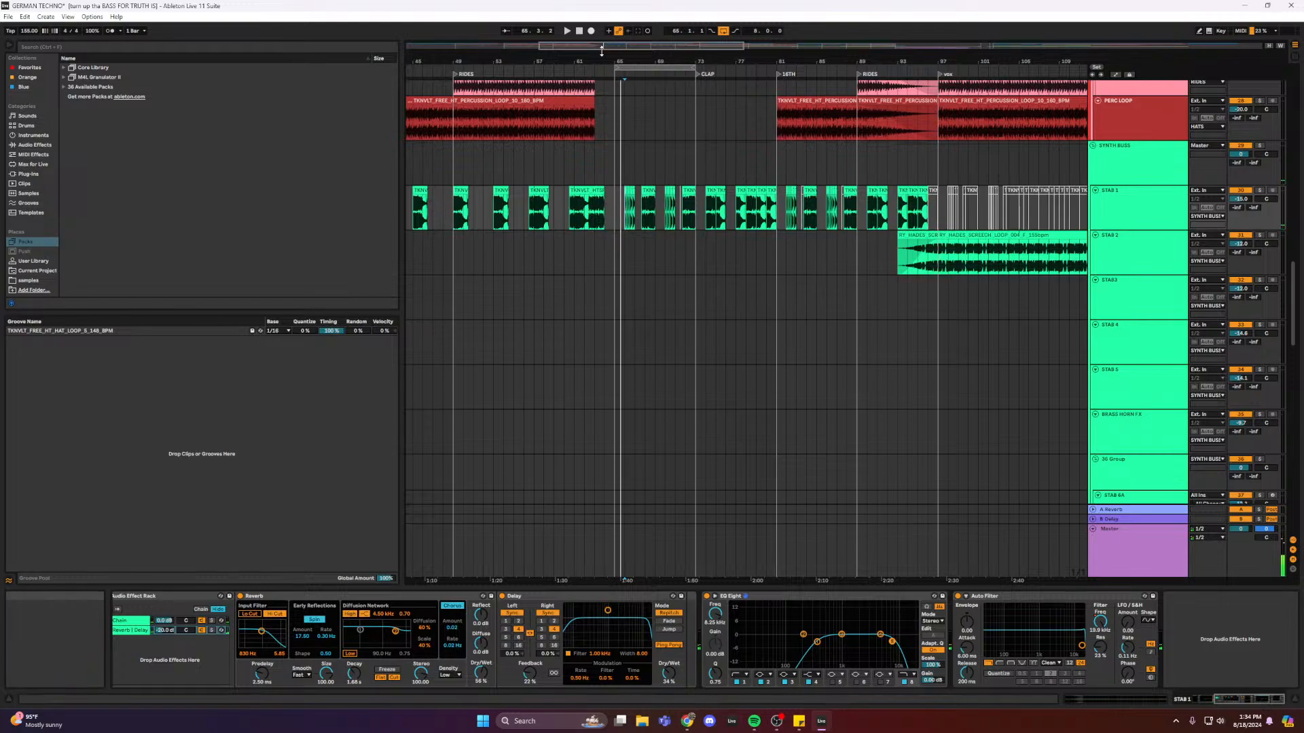
{"action": "mouse_move", "coordinate": [606, 48]}
{"action": "left_mouse_down"}
{"action": "mouse_move", "coordinate": [609, 166]}
{"action": "mouse_move", "coordinate": [591, 156]}
{"action": "mouse_move", "coordinate": [588, 75]}
{"action": "mouse_move", "coordinate": [594, 135]}
{"action": "mouse_move", "coordinate": [621, 46]}
{"action": "left_mouse_up"}
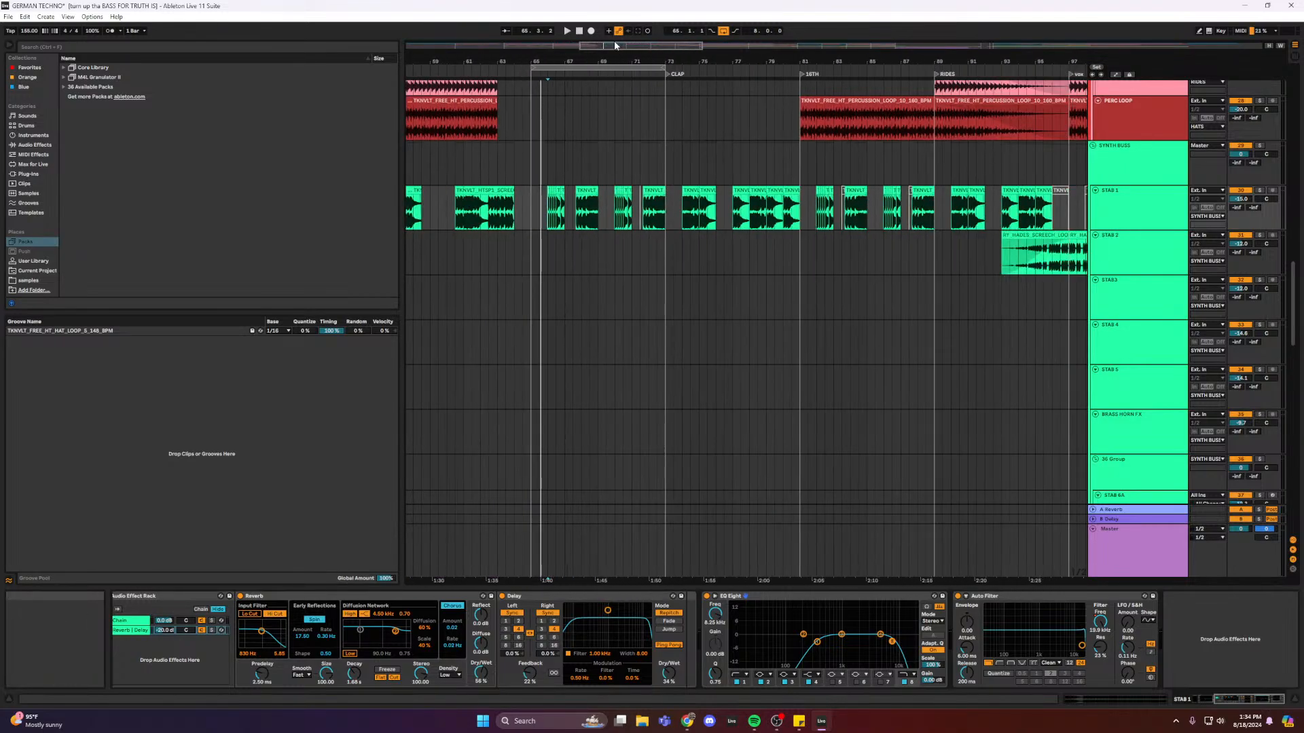
{"action": "scroll", "coordinate": [571, 205], "scroll_direction": "down", "scroll_amount": 2}
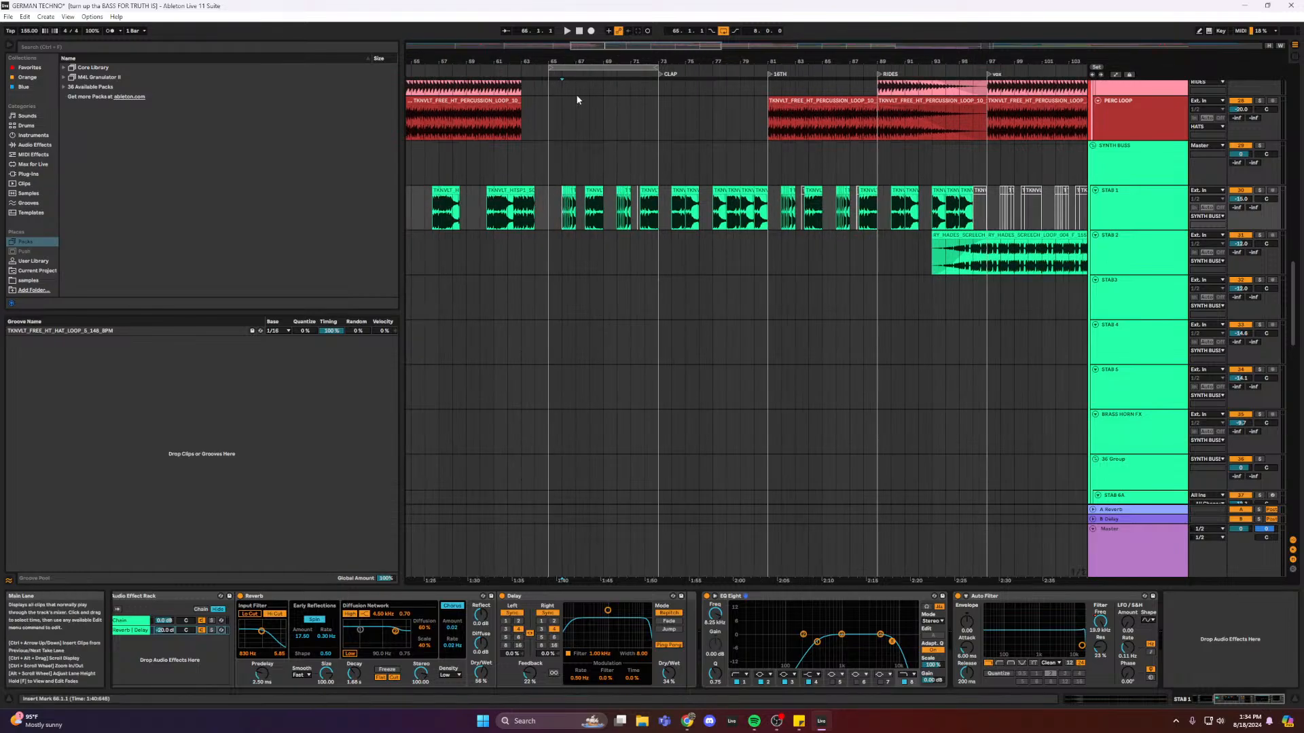
{"action": "left_click_drag", "start_coordinate": [595, 45], "coordinate": [599, 90]}
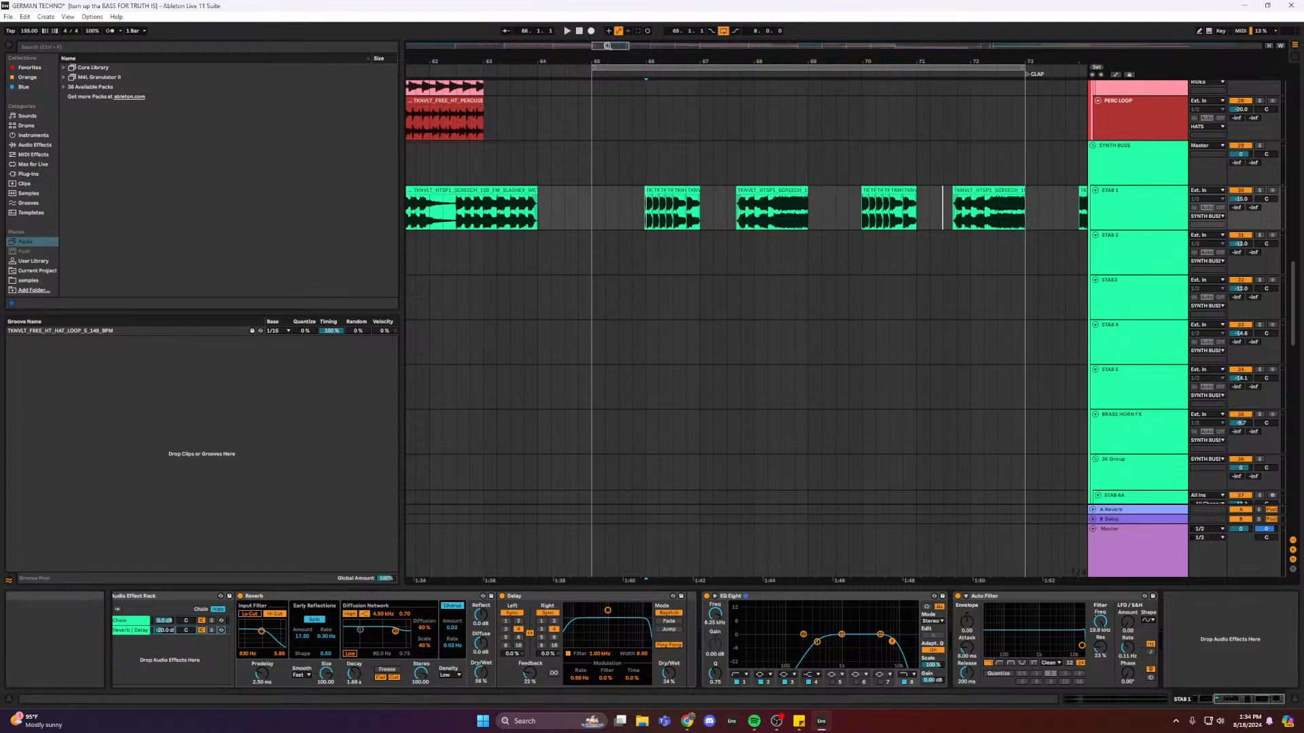
{"action": "left_click_drag", "start_coordinate": [608, 45], "coordinate": [608, 56]}
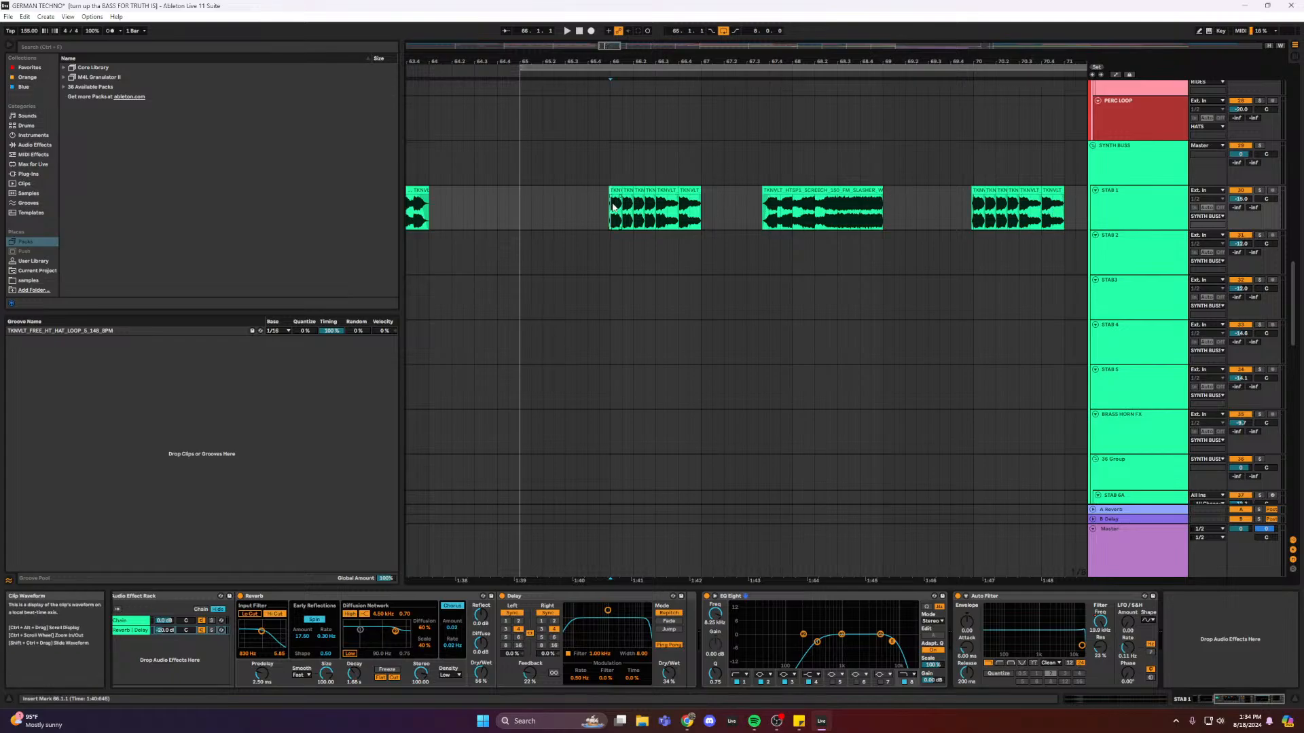
{"action": "key", "text": "space"}
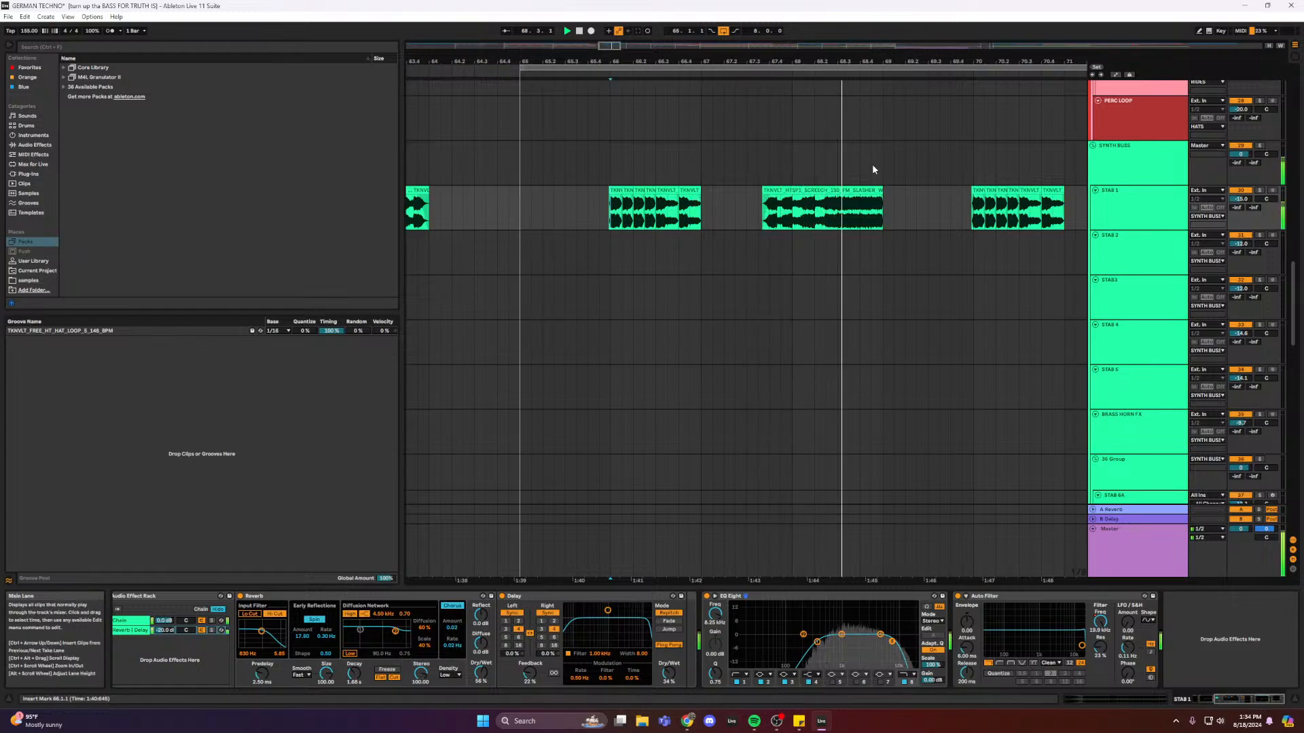
- Stop playback and turn on the Overdrive, Portal and Endless Smile devices on the SYNTH BUSS track
{"action": "scroll", "coordinate": [698, 220], "scroll_direction": "up", "scroll_amount": 3}
{"action": "left_click", "coordinate": [644, 213]}
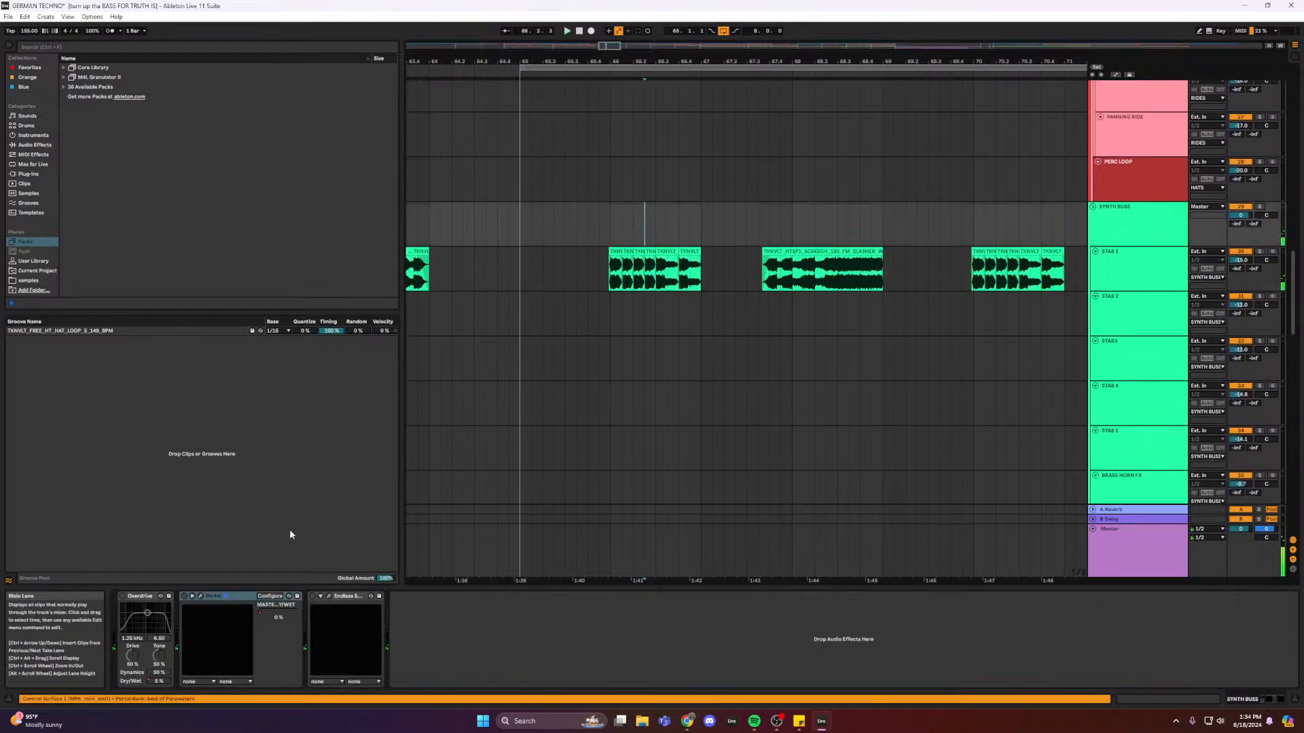
{"action": "left_click", "coordinate": [182, 597]}
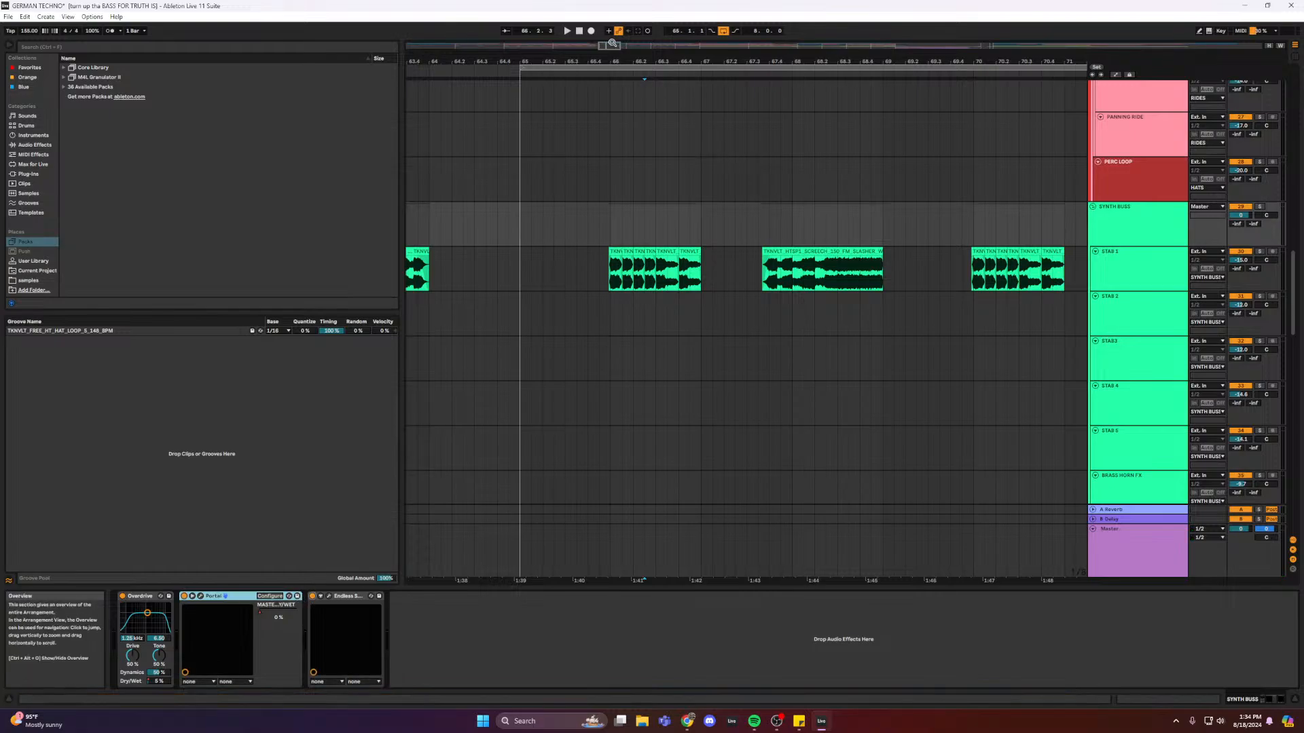
- Examine the stab tracks across the whole arrangement, from STAB 1 down to STAB 7, and display STAB 2's effect chain
{"action": "left_click_drag", "start_coordinate": [609, 49], "coordinate": [561, 83]}
{"action": "scroll", "coordinate": [716, 226], "scroll_direction": "down", "scroll_amount": 2}
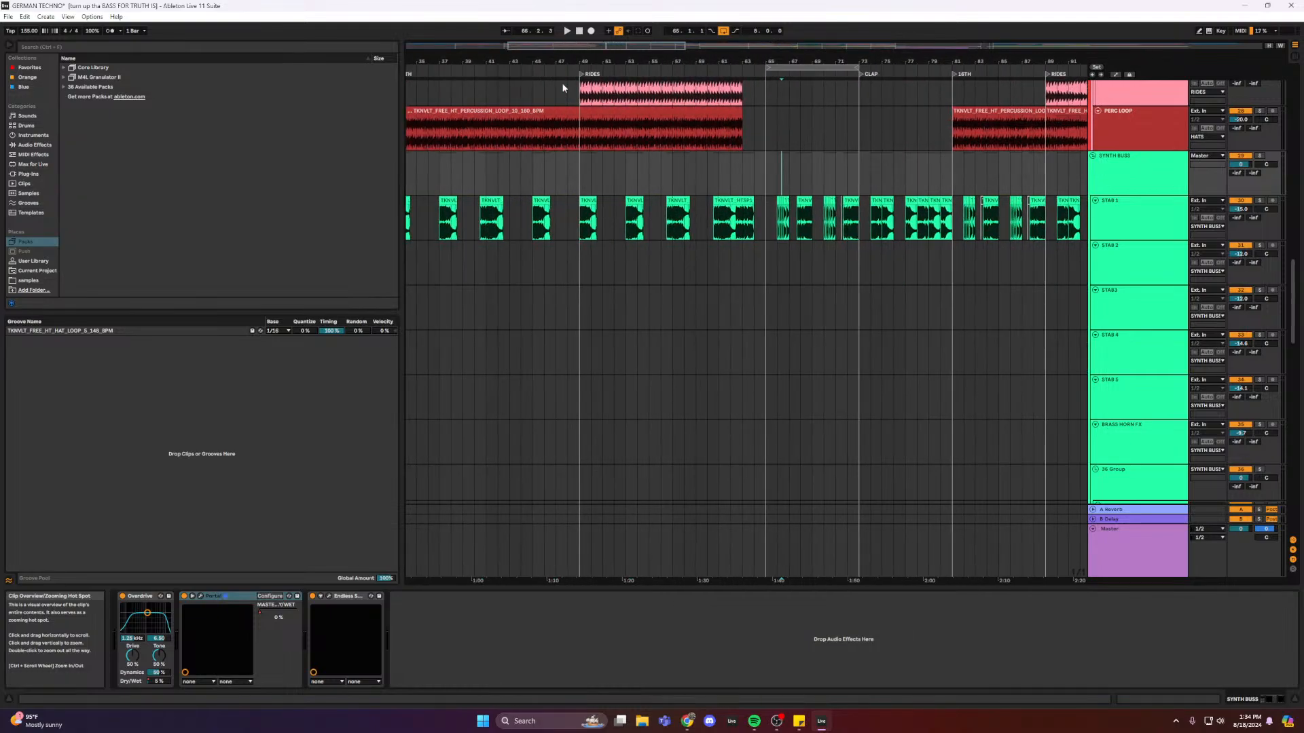
{"action": "left_click", "coordinate": [779, 234]}
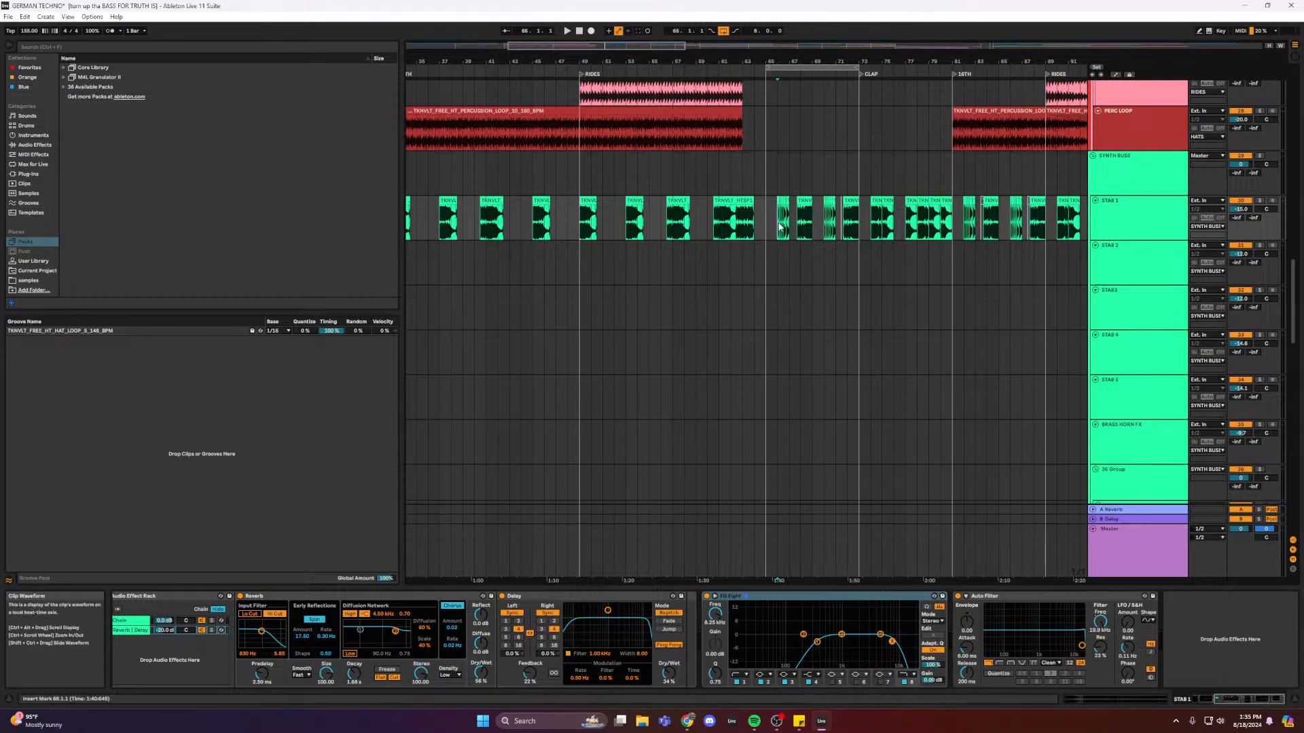
{"action": "left_click_drag", "start_coordinate": [652, 45], "coordinate": [701, 35]}
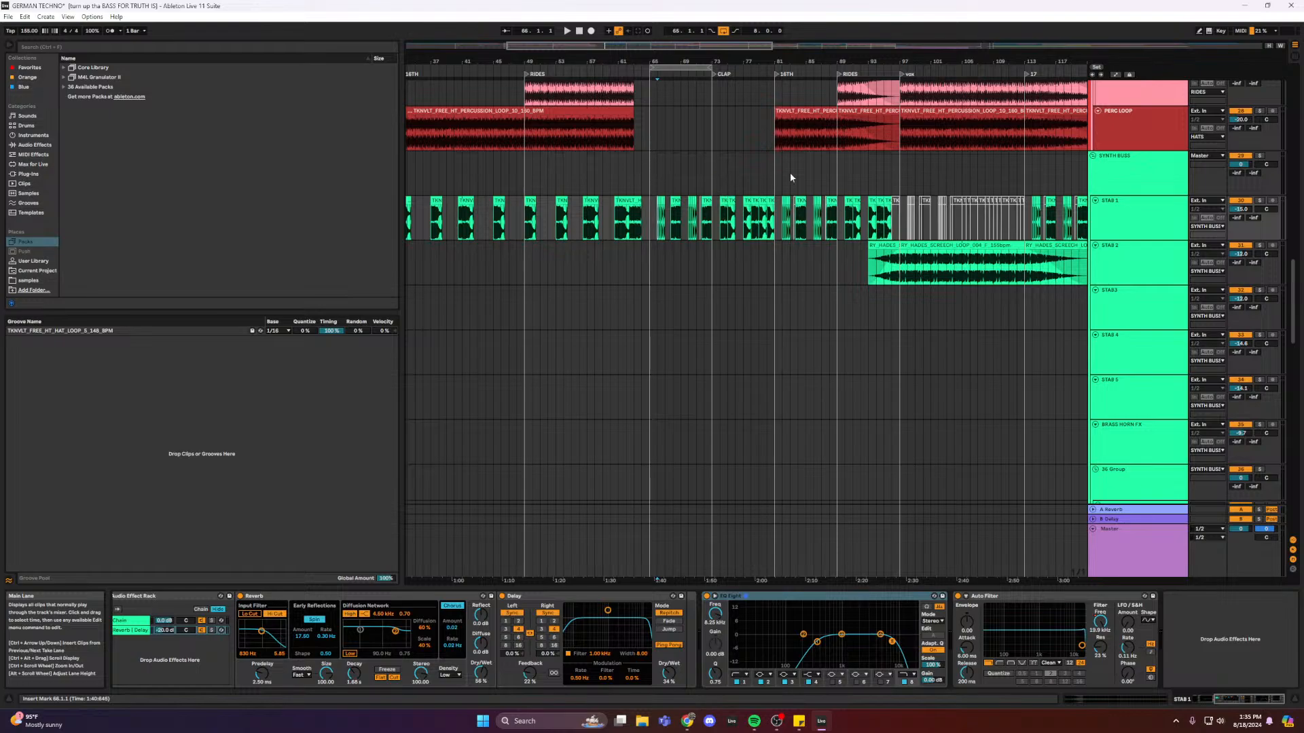
{"action": "scroll", "coordinate": [790, 172], "scroll_direction": "down", "scroll_amount": 5, "text": "ctrl"}
{"action": "scroll", "coordinate": [756, 368], "scroll_direction": "down", "scroll_amount": 3}
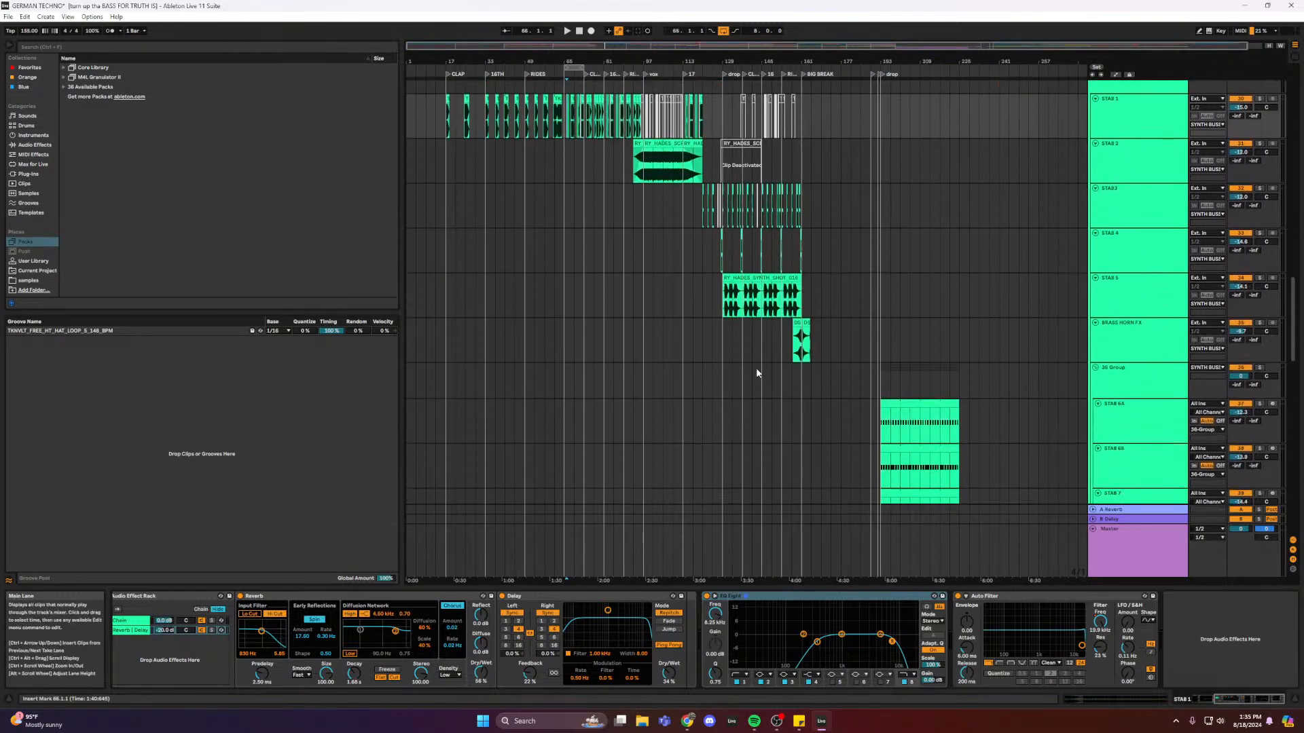
{"action": "scroll", "coordinate": [756, 368], "scroll_direction": "up", "scroll_amount": 1}
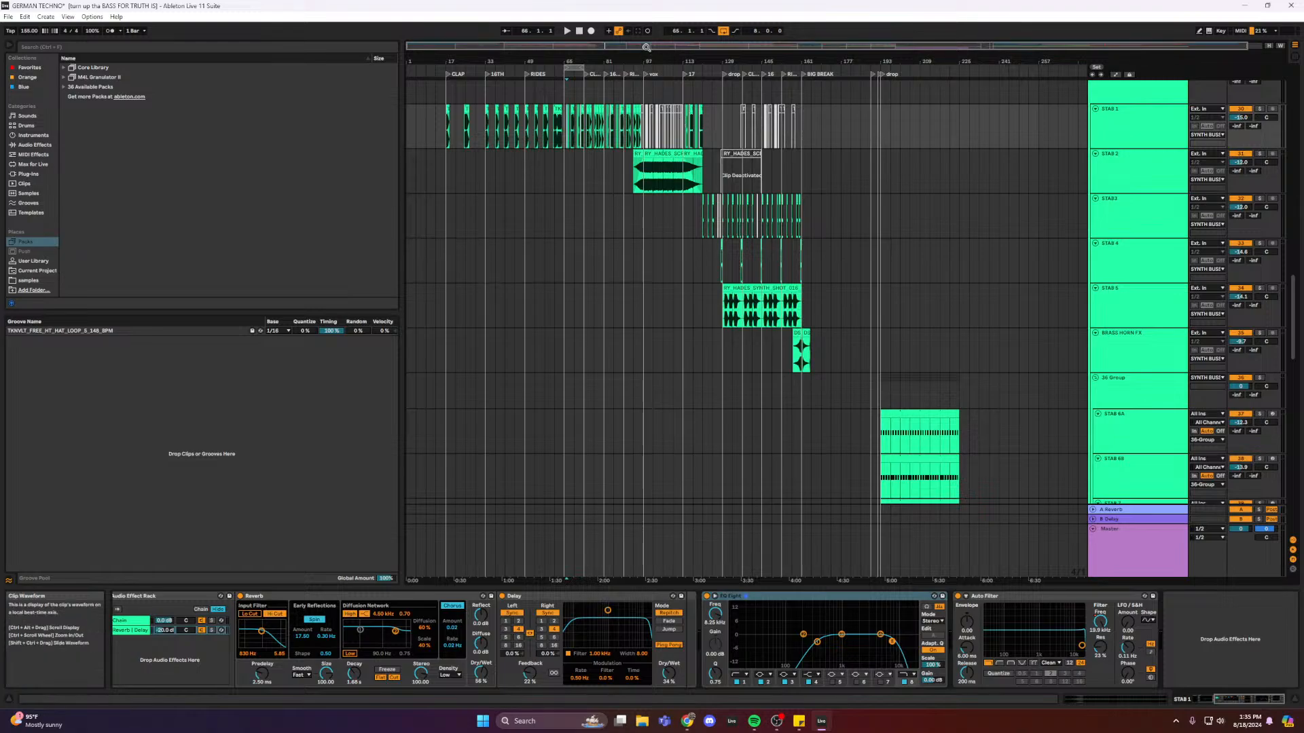
{"action": "left_click_drag", "start_coordinate": [646, 47], "coordinate": [649, 64]}
{"action": "key", "text": "Down"}
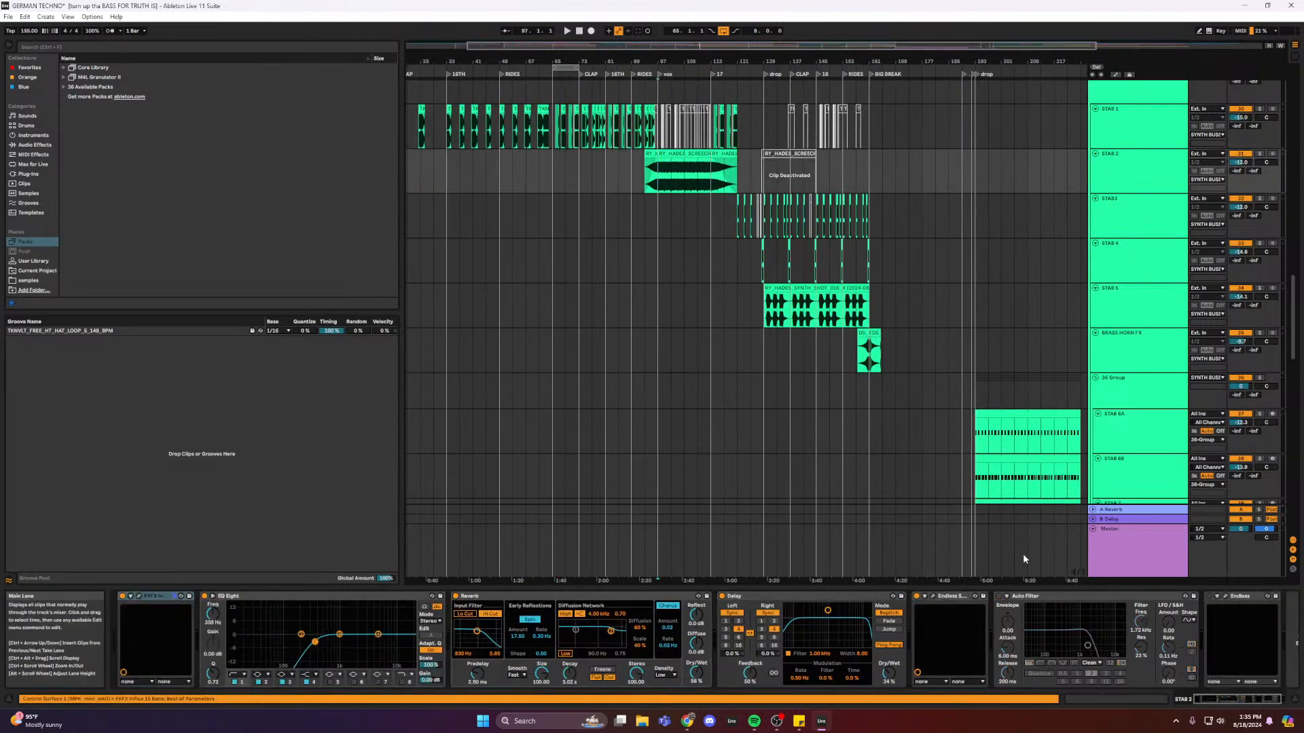
{"action": "scroll", "coordinate": [789, 508], "scroll_direction": "down", "scroll_amount": 3}
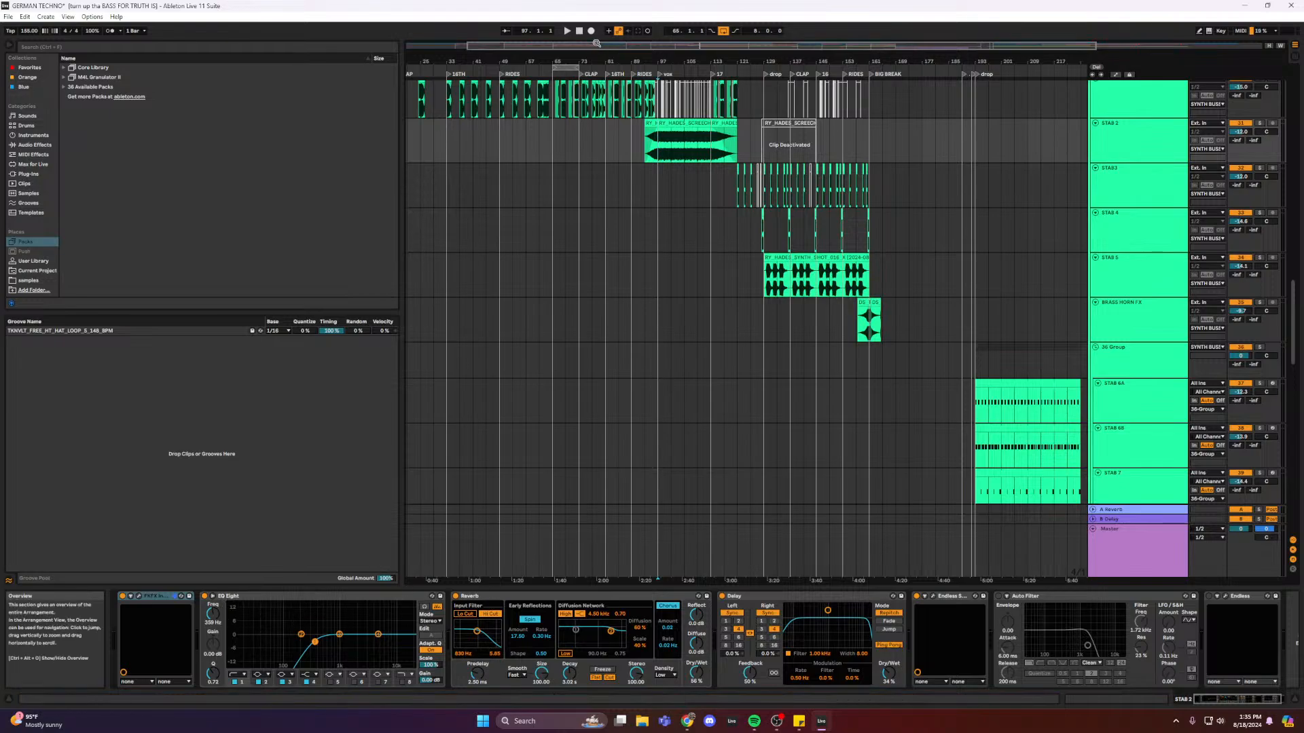
- Copy the Audio Effect Rack containing the parallel reverb and delay chain from the STAB 1 track
{"action": "left_click_drag", "start_coordinate": [694, 45], "coordinate": [694, 95]}
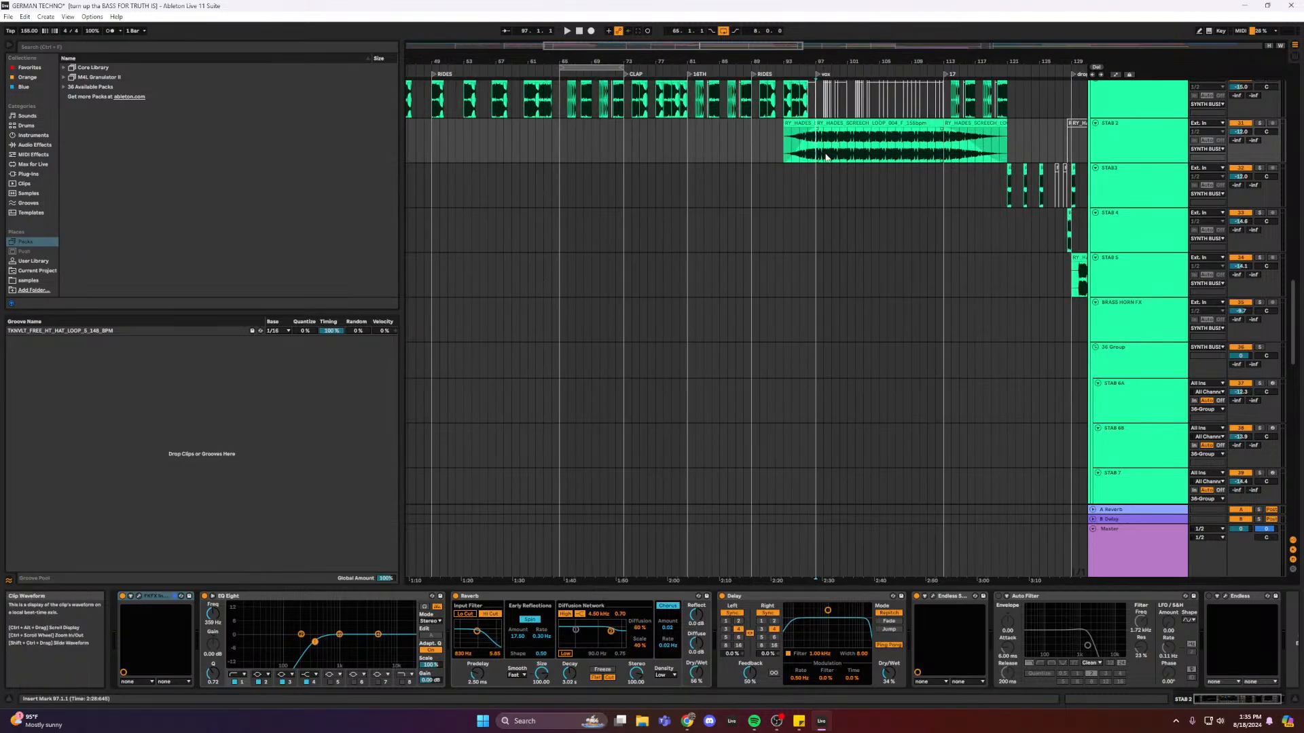
{"action": "left_click", "coordinate": [738, 108]}
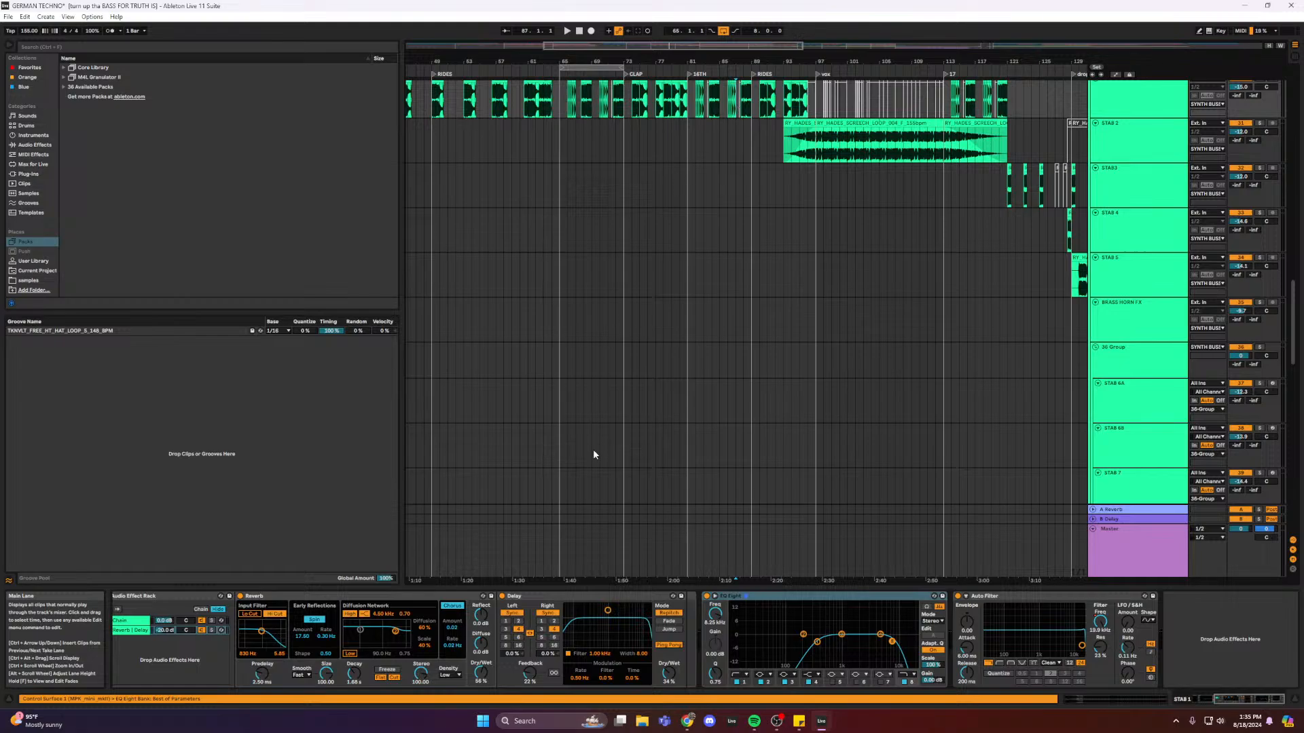
{"action": "left_click", "coordinate": [172, 598]}
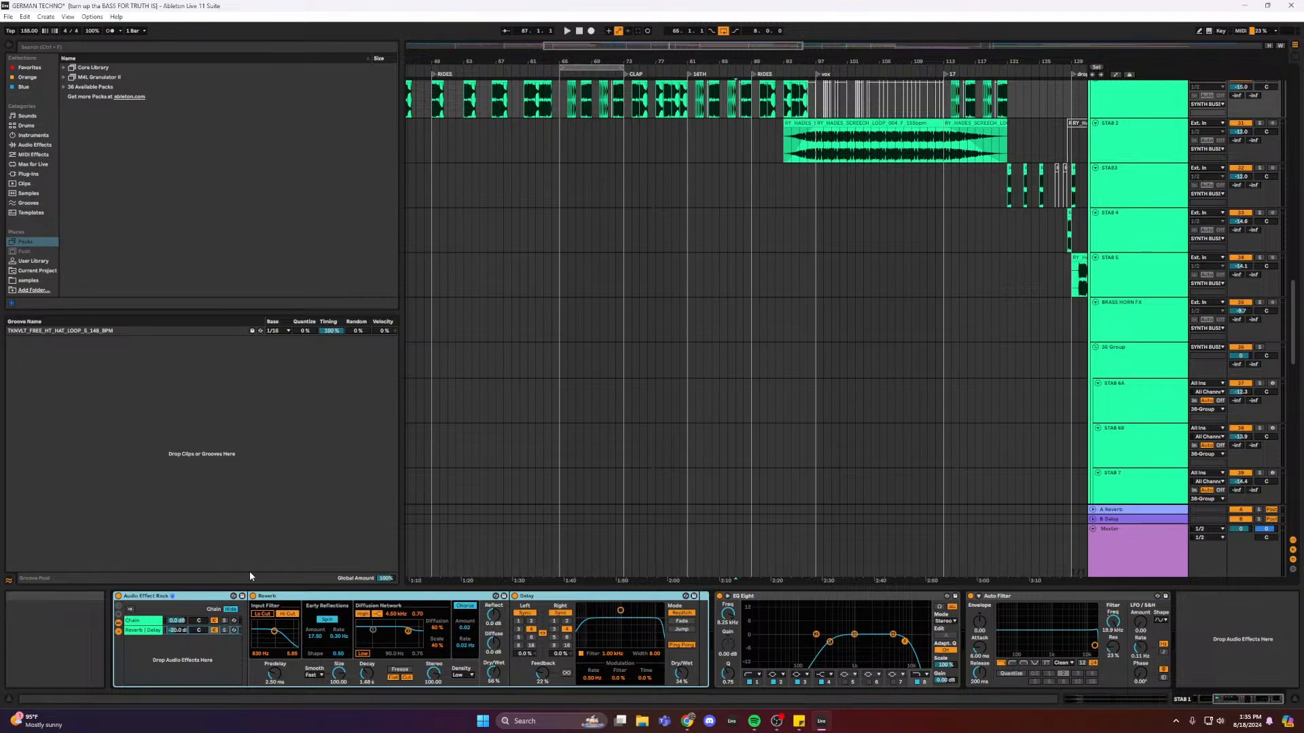
- Delete the Reverb, Delay and both Endless Smile devices from the STAB 2 track
{"action": "scroll", "coordinate": [648, 182], "scroll_direction": "up", "scroll_amount": 2}
{"action": "left_click", "coordinate": [648, 182]}
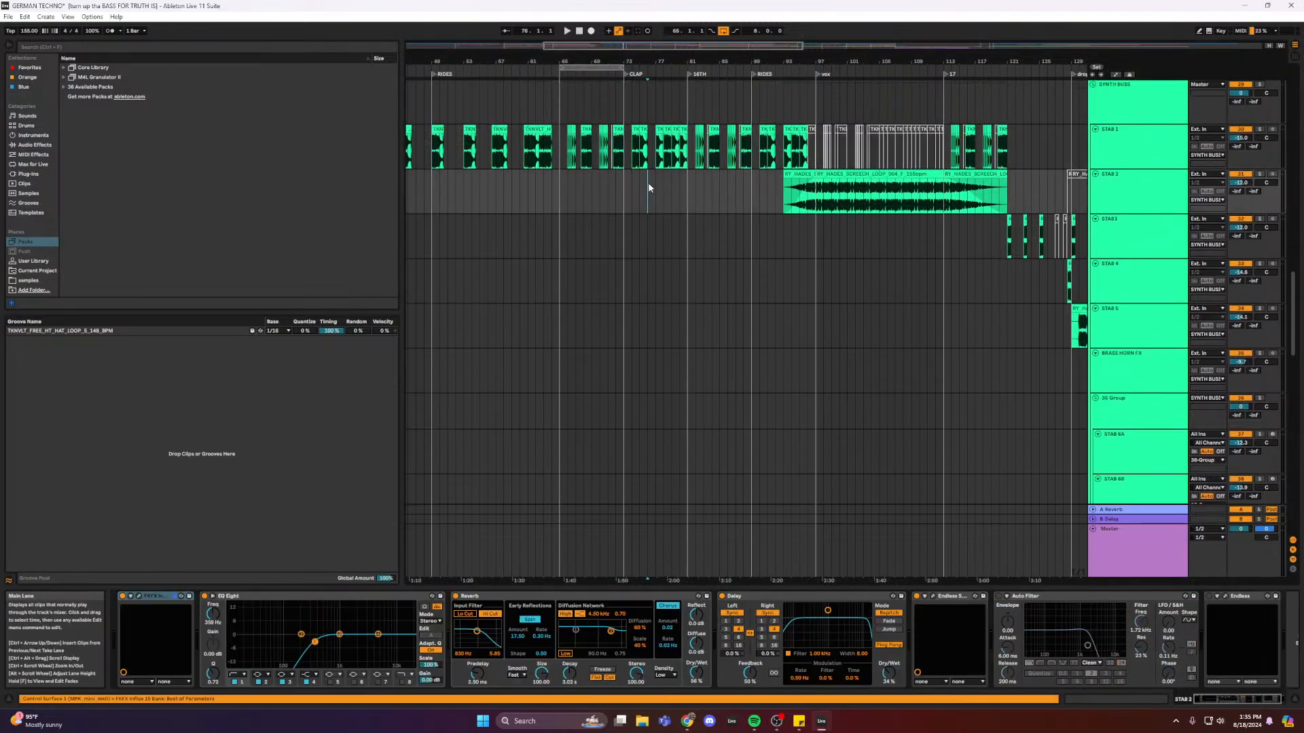
{"action": "left_click", "coordinate": [483, 597]}
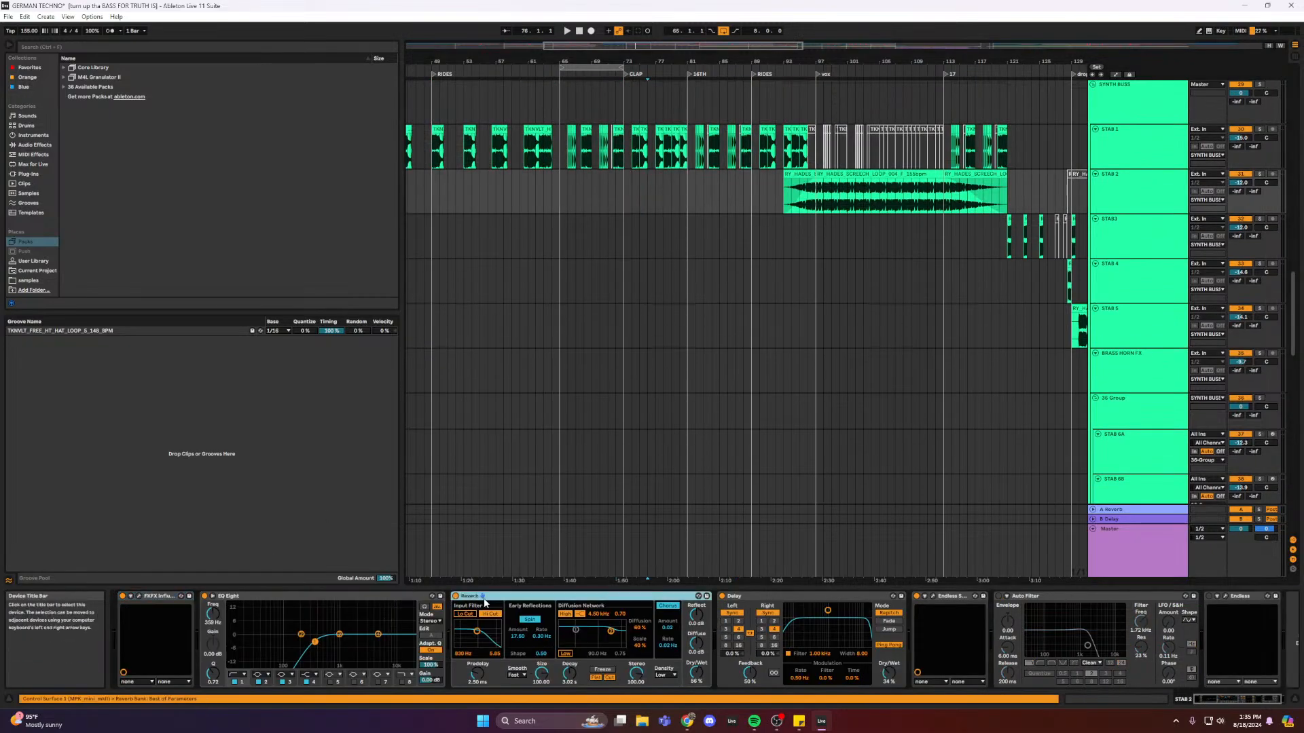
{"action": "key", "text": "Delete"}
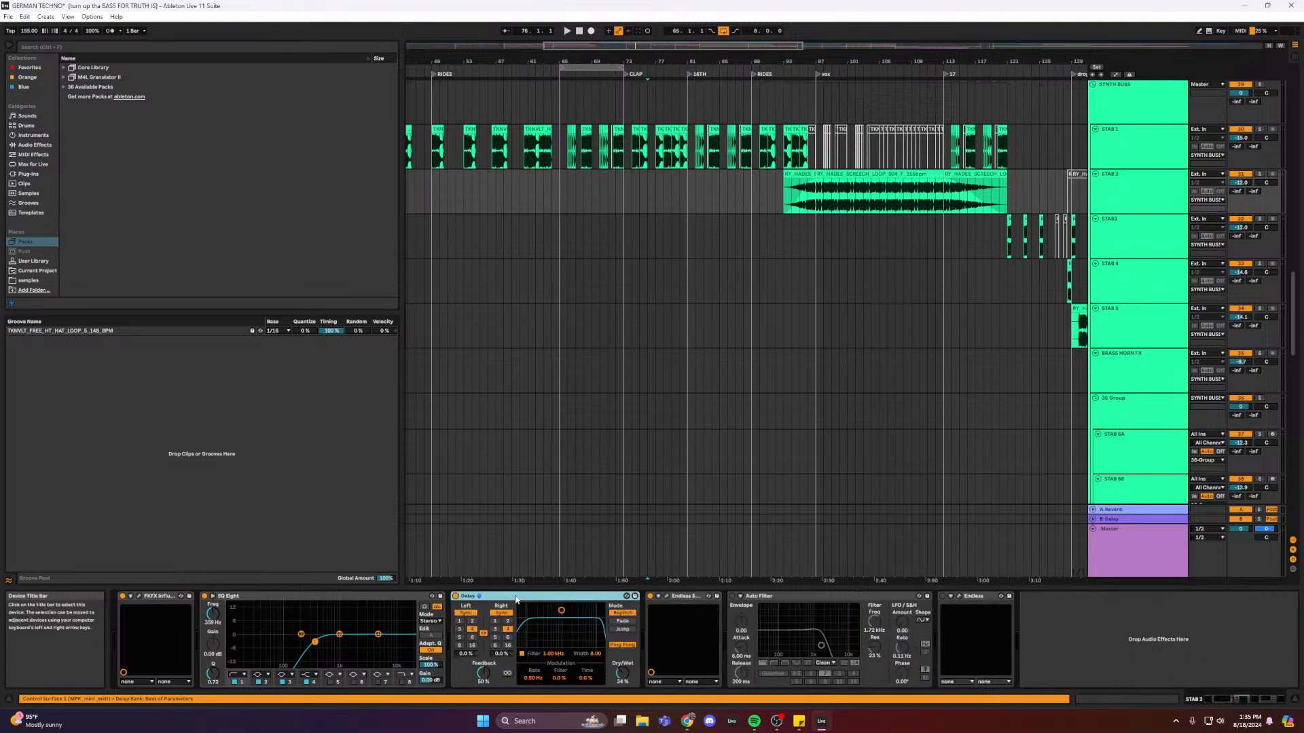
{"action": "key", "text": "Delete"}
{"action": "key", "text": "Delete"}
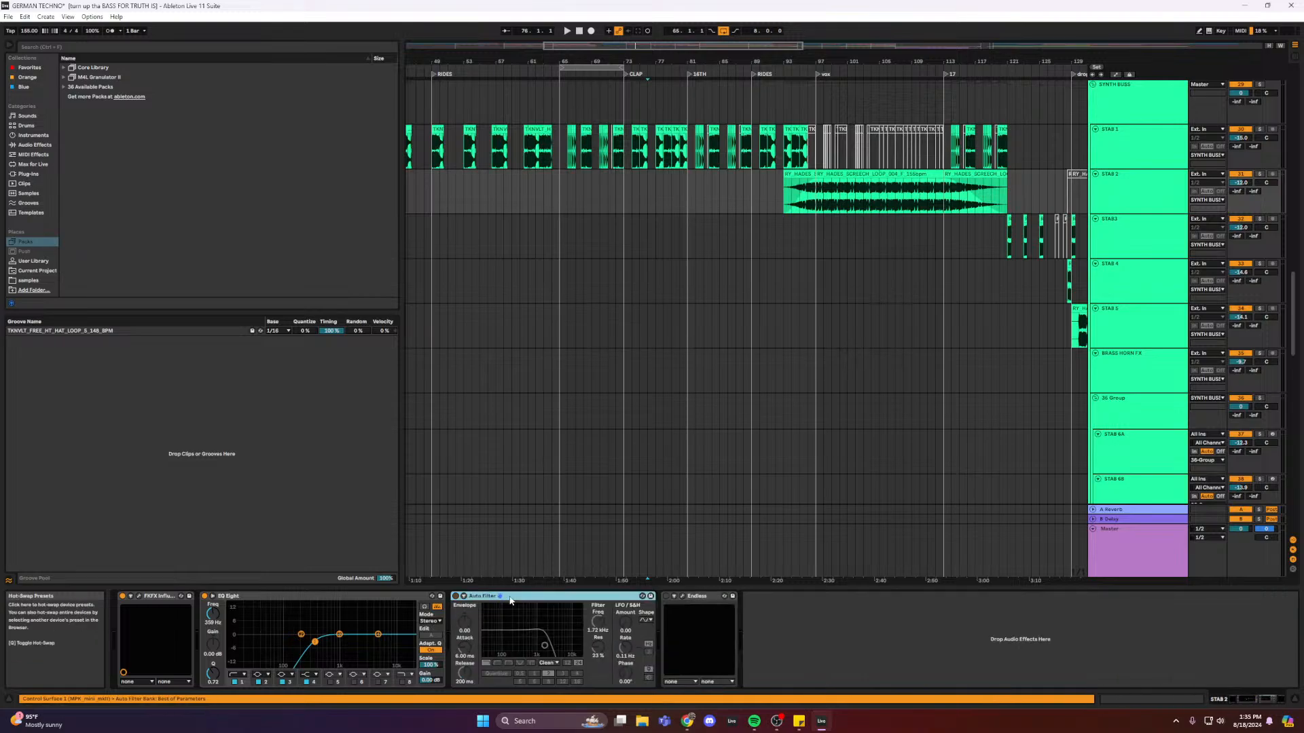
{"action": "left_click", "coordinate": [699, 597]}
{"action": "key", "text": "Delete"}
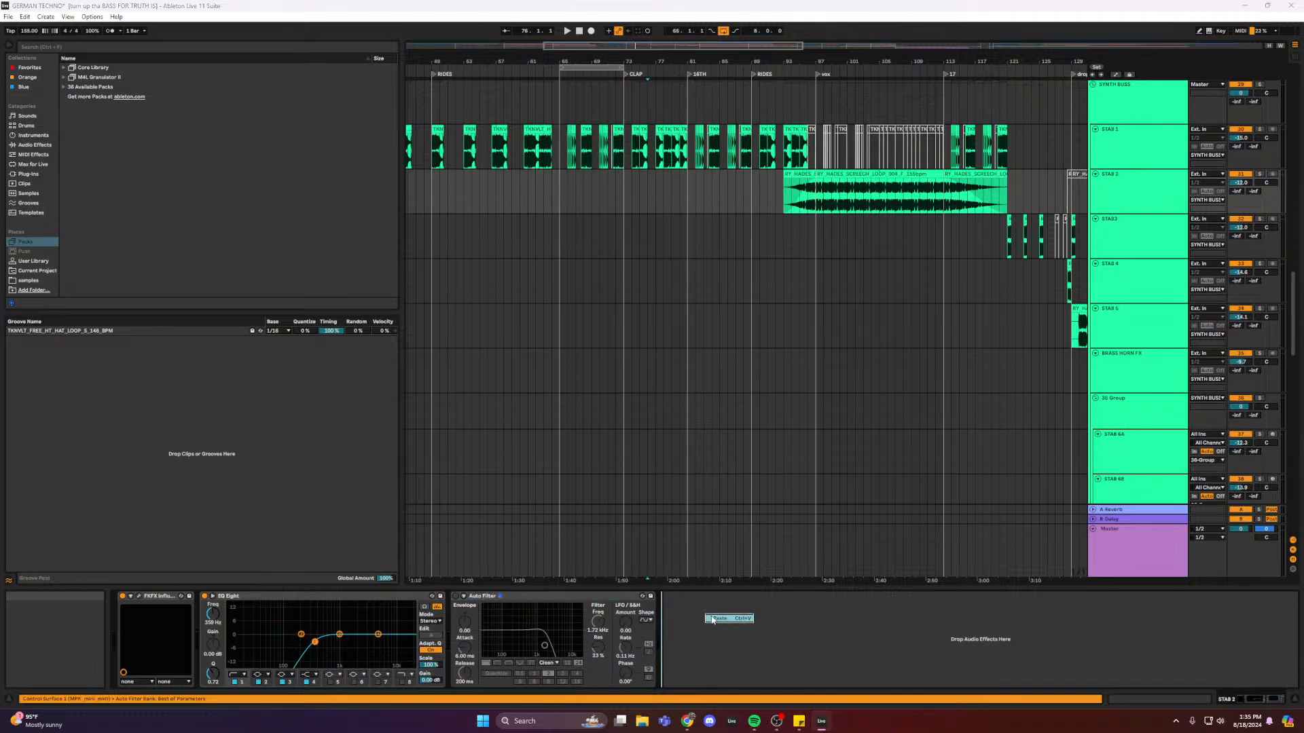
- Paste the copied reverb and delay rack after EQ Eight on STAB 2 and remove the Auto Filter
{"action": "key", "text": "ctrl+v"}
{"action": "left_click_drag", "start_coordinate": [700, 597], "coordinate": [469, 607]}
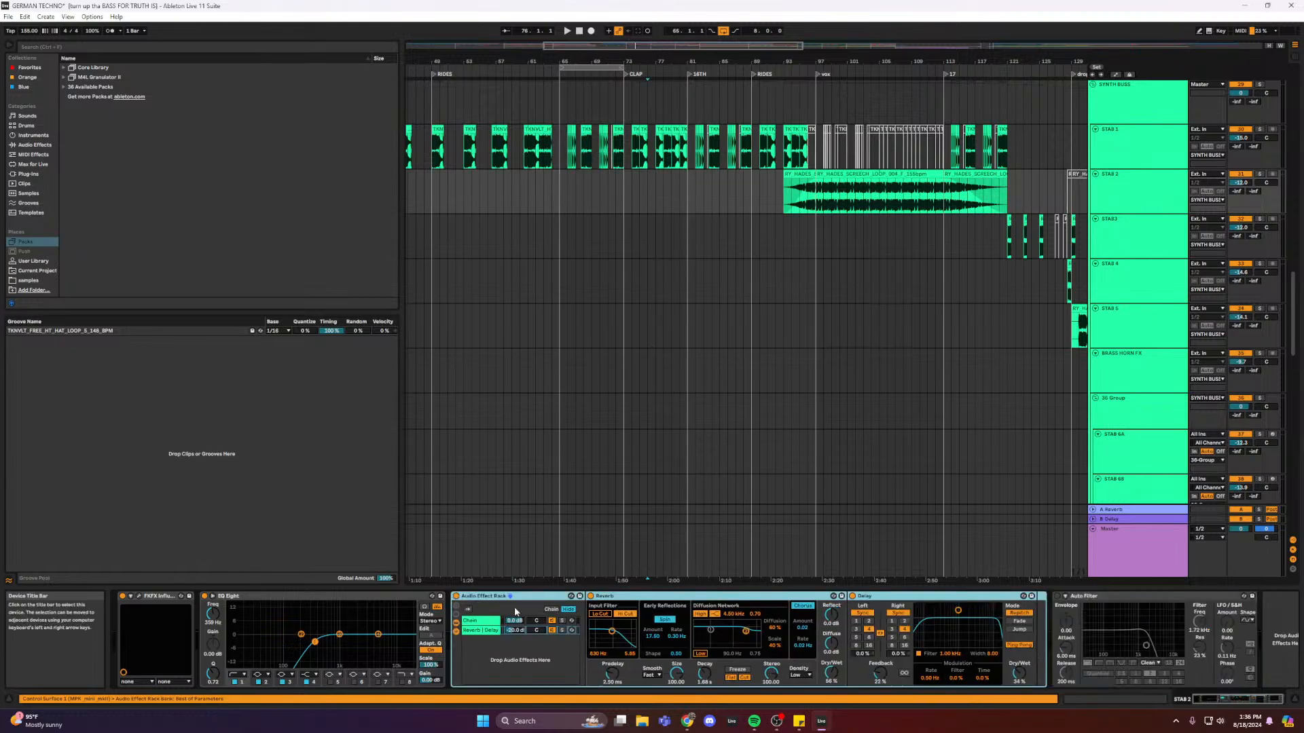
{"action": "left_click", "coordinate": [1145, 598]}
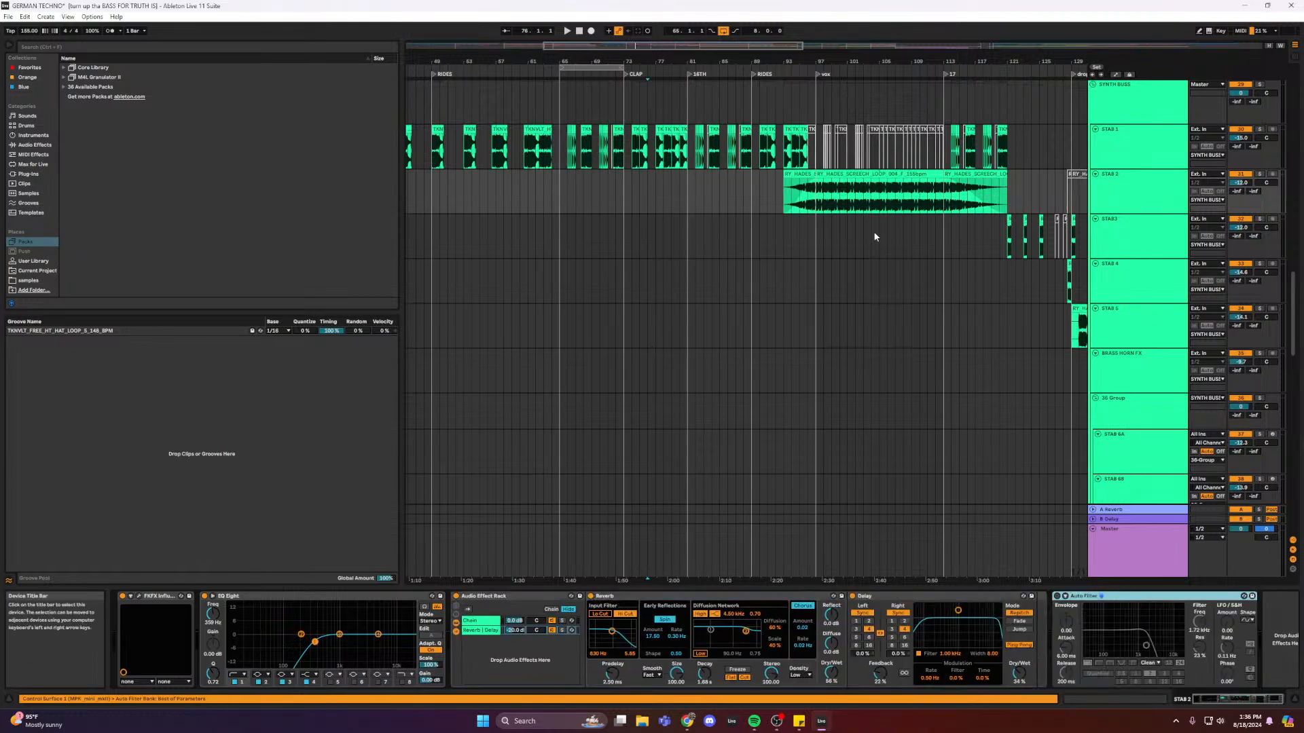
{"action": "left_click", "coordinate": [800, 151]}
{"action": "left_click", "coordinate": [783, 204]}
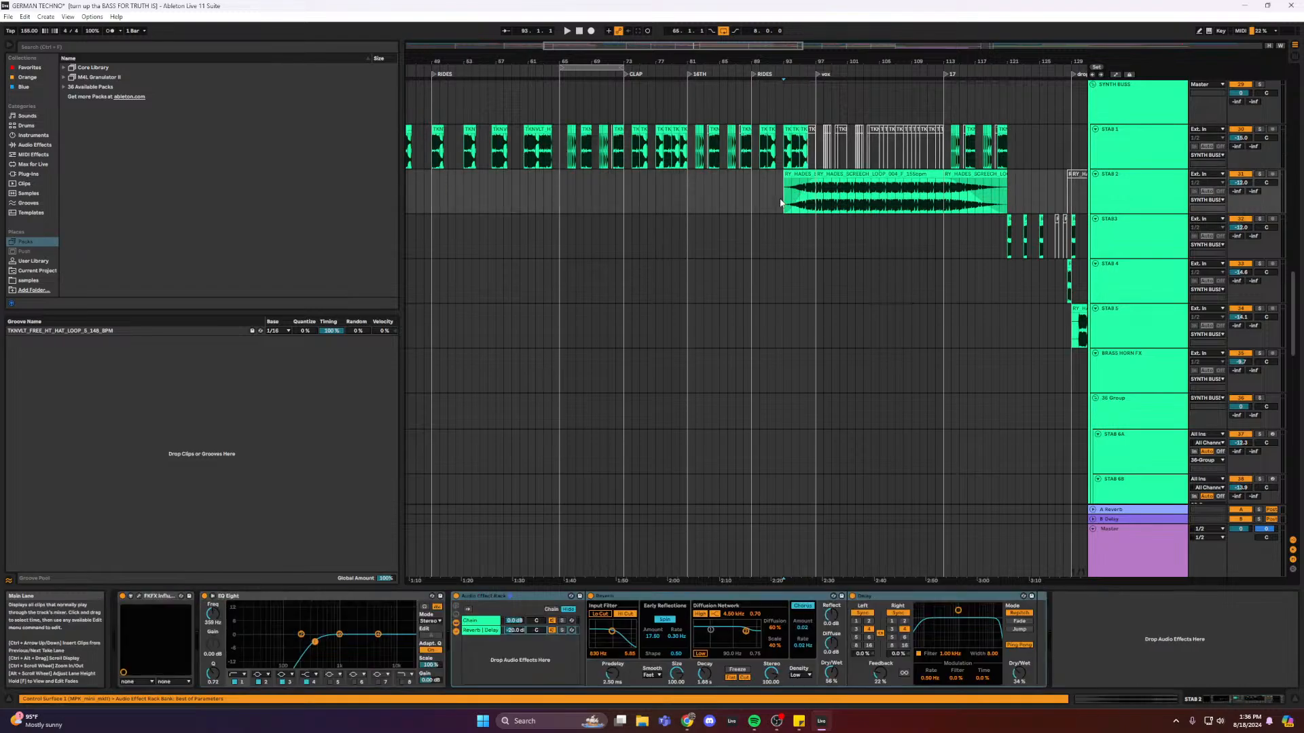
- Duplicate STAB 2's EQ Eight and place the copy at the end of the chain, after the rack
{"action": "left_click", "coordinate": [322, 597]}
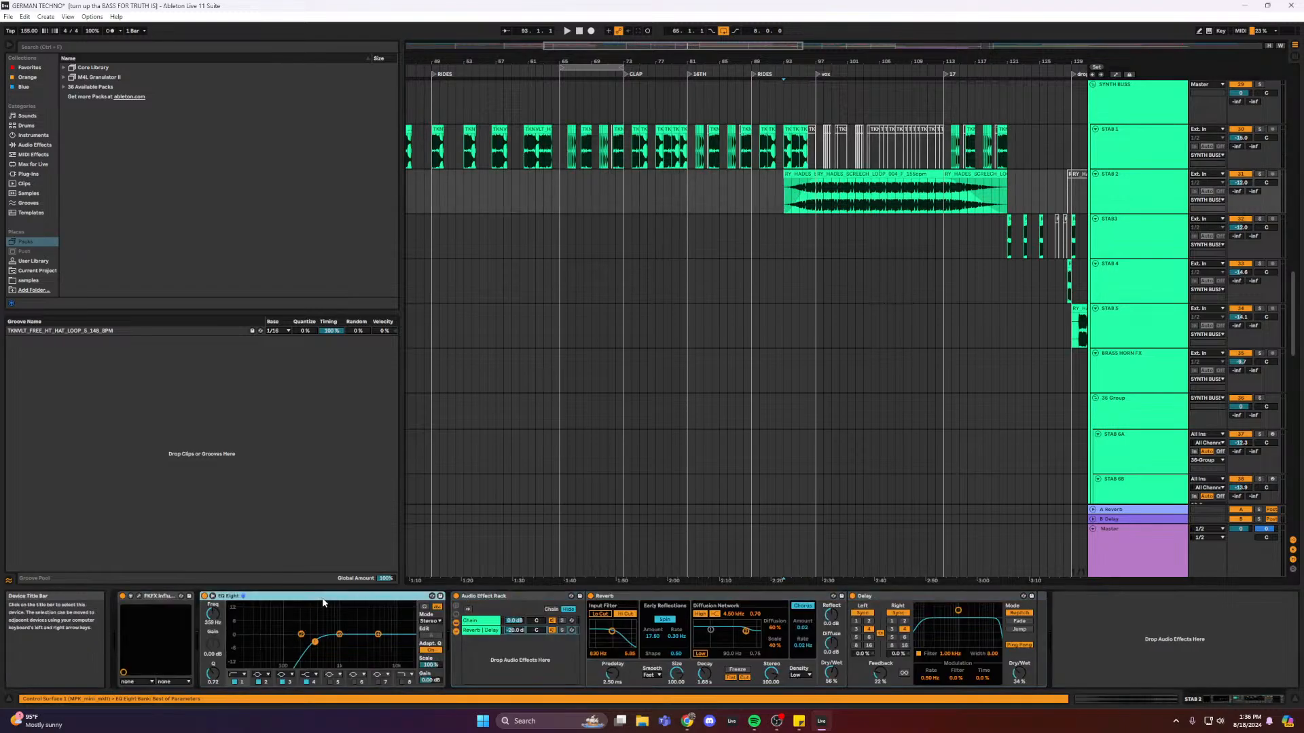
{"action": "key", "text": "ctrl+d"}
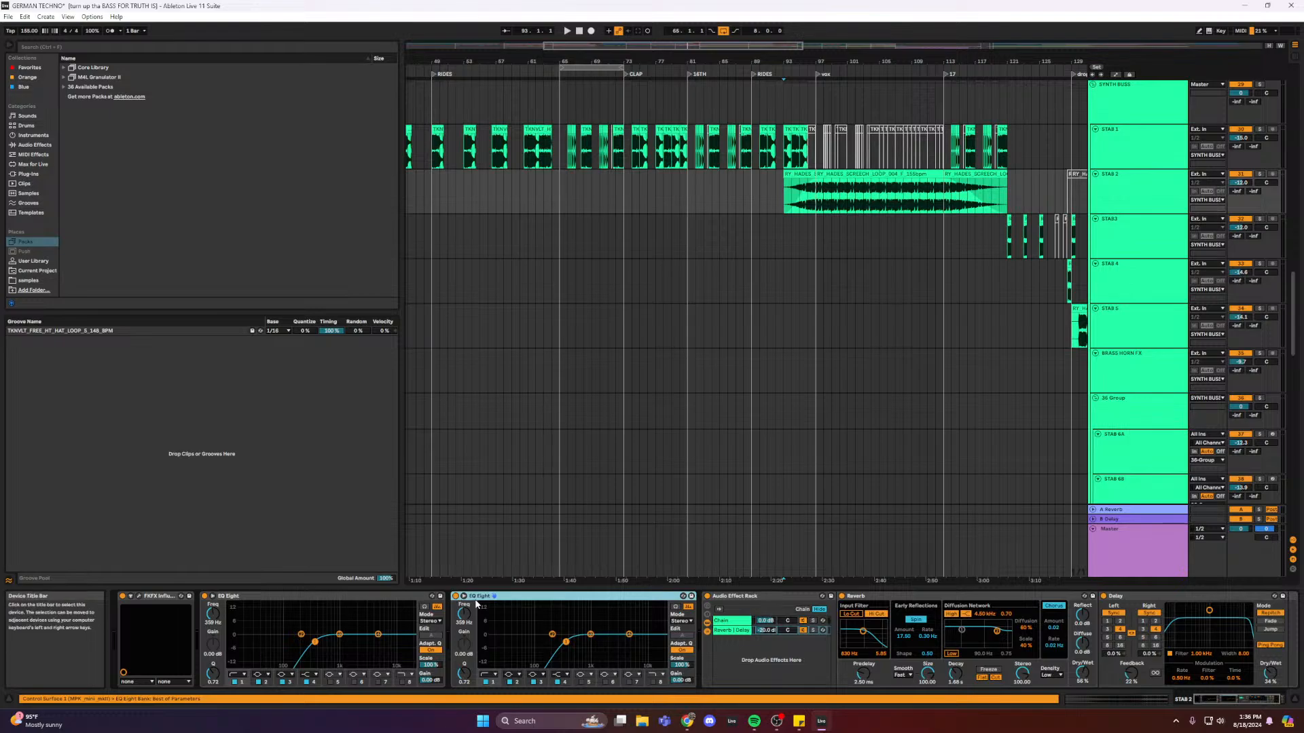
{"action": "scroll", "coordinate": [1283, 605], "scroll_direction": "right", "scroll_amount": 1}
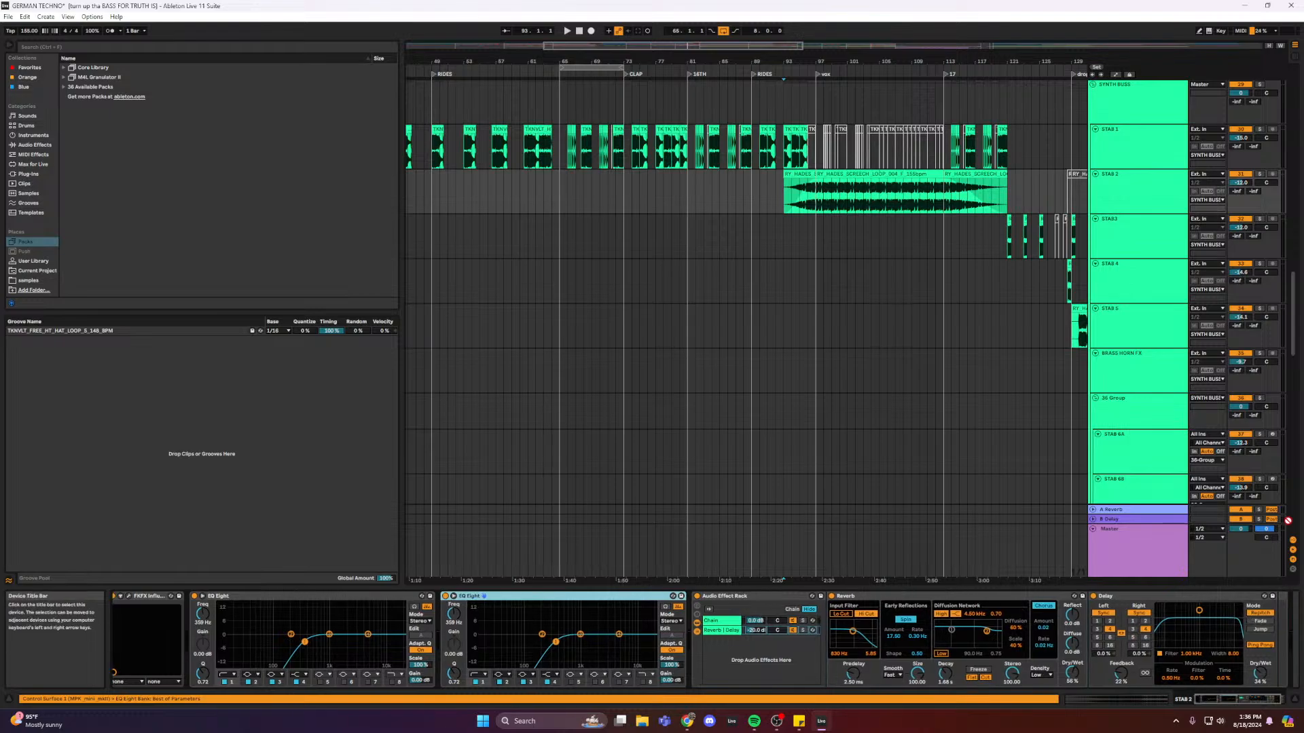
{"action": "left_click_drag", "start_coordinate": [1282, 620], "coordinate": [1282, 620]}
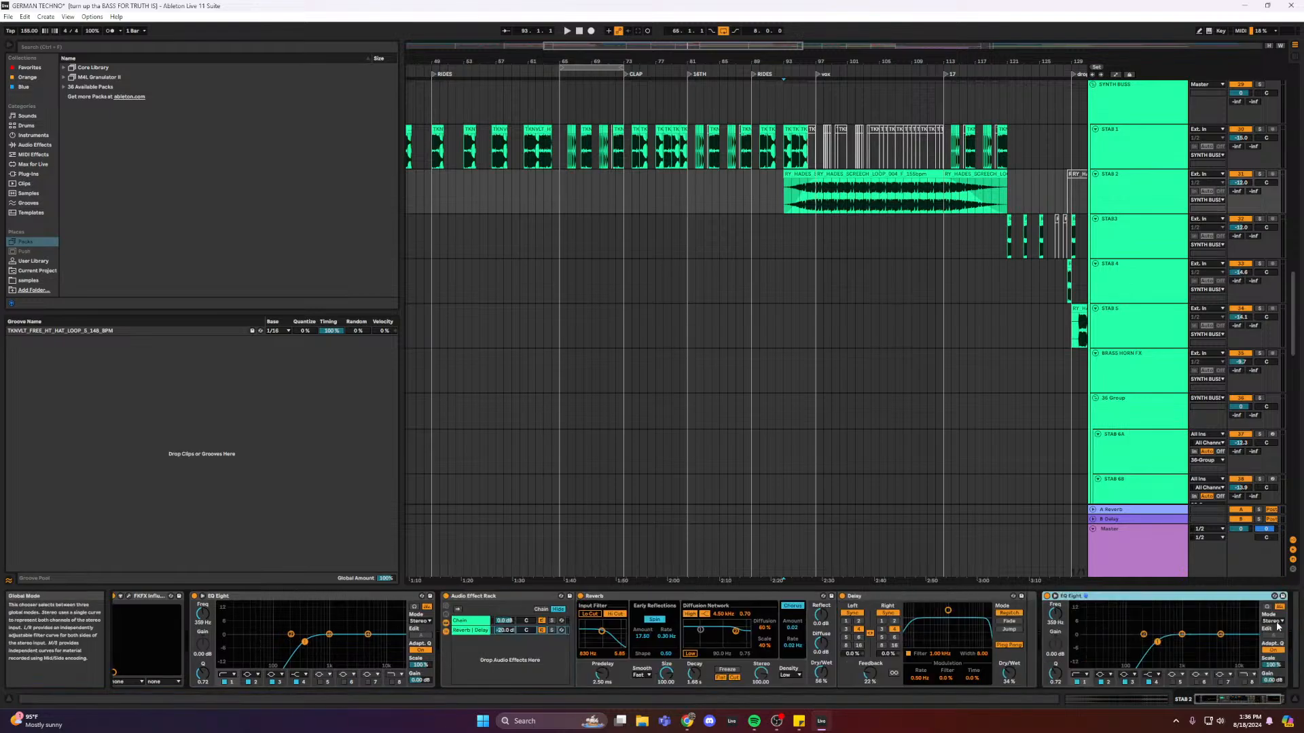
- Solo and play STAB 2, enable band 8 on its last EQ Eight and lower the high cut to about 9.3 kHz
{"action": "left_click", "coordinate": [1259, 175]}
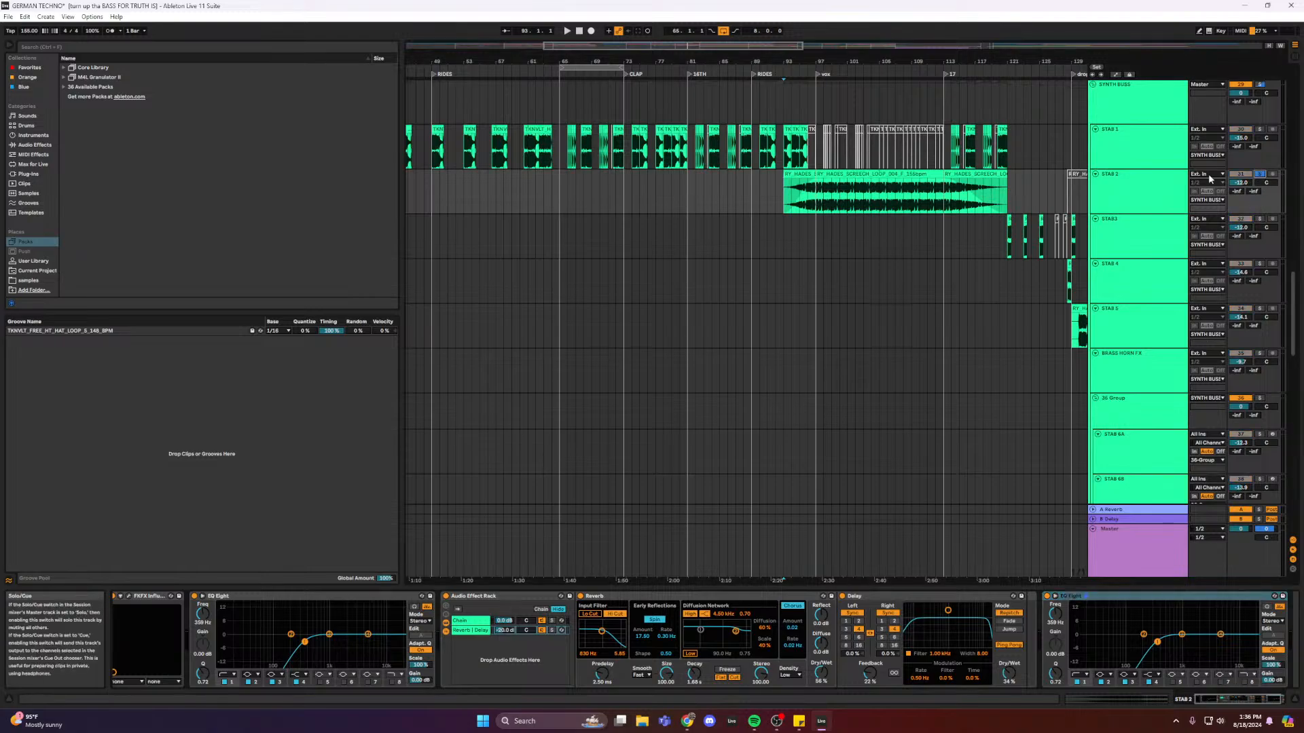
{"action": "key", "text": "space"}
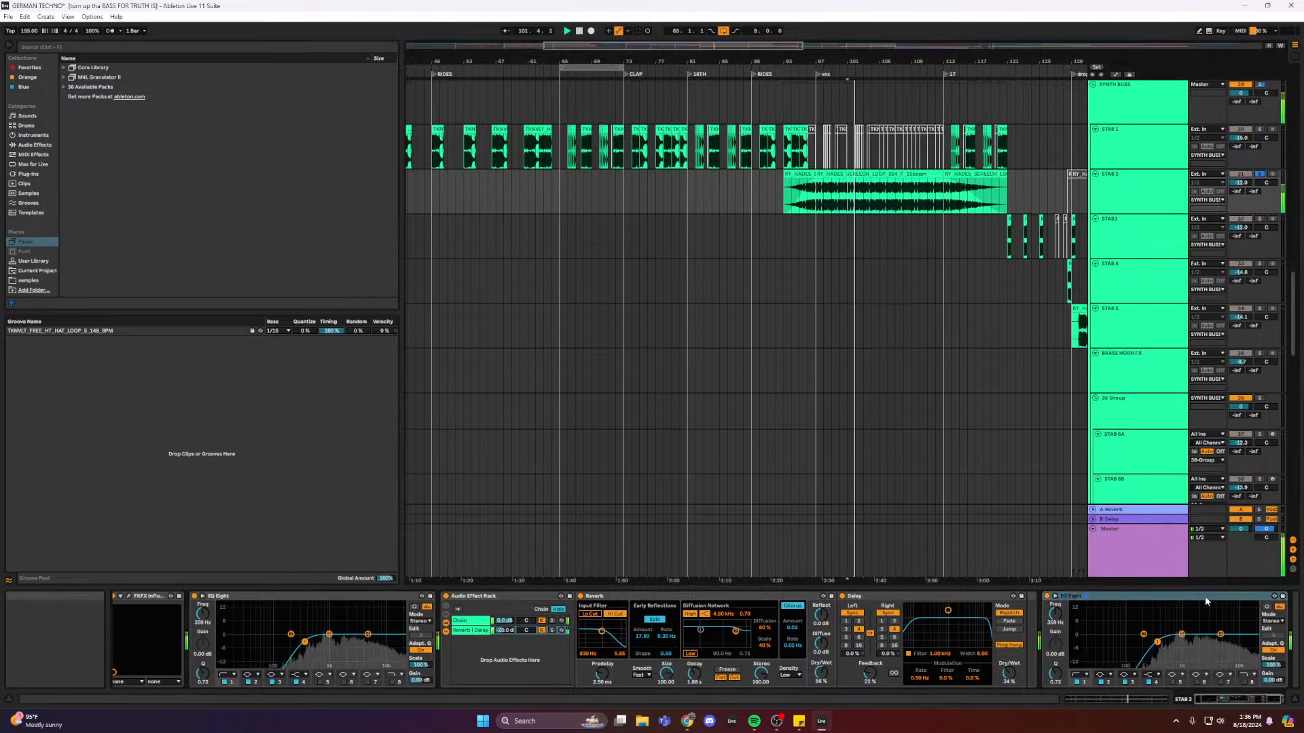
{"action": "left_click", "coordinate": [1256, 641]}
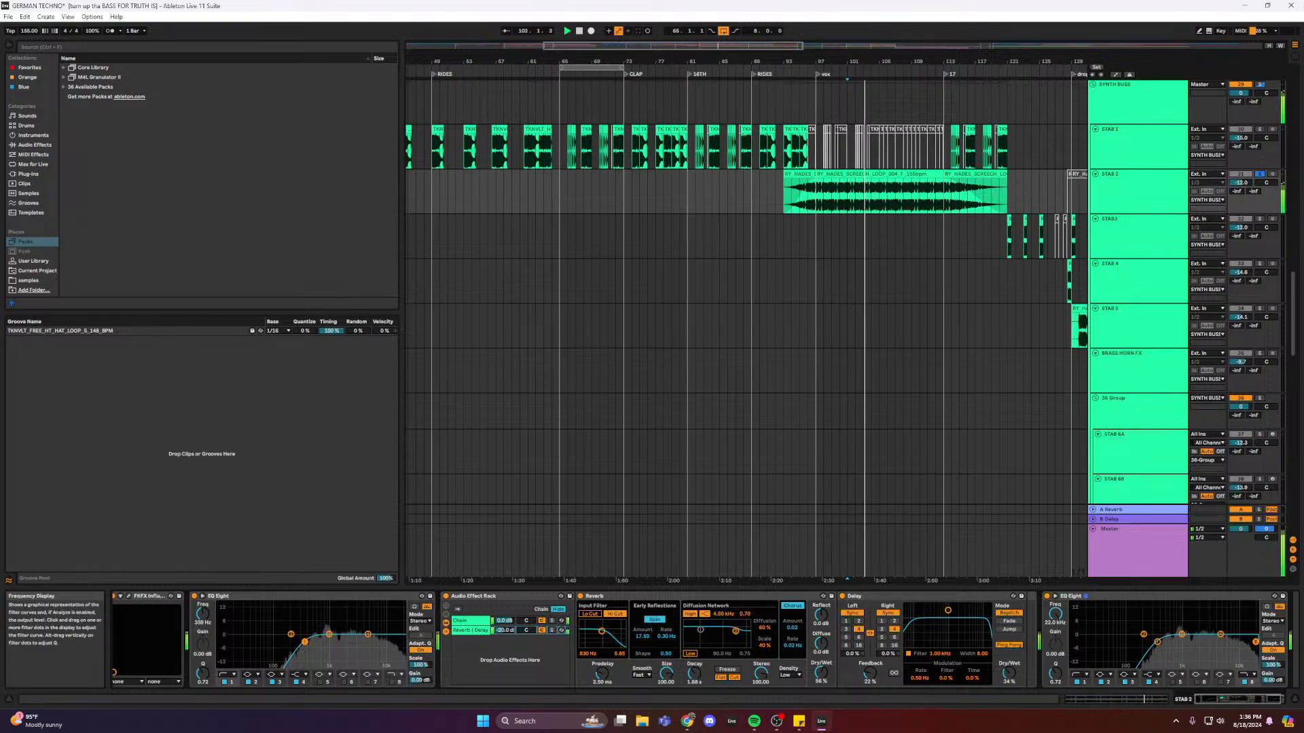
{"action": "left_click_drag", "start_coordinate": [1257, 642], "coordinate": [1236, 643]}
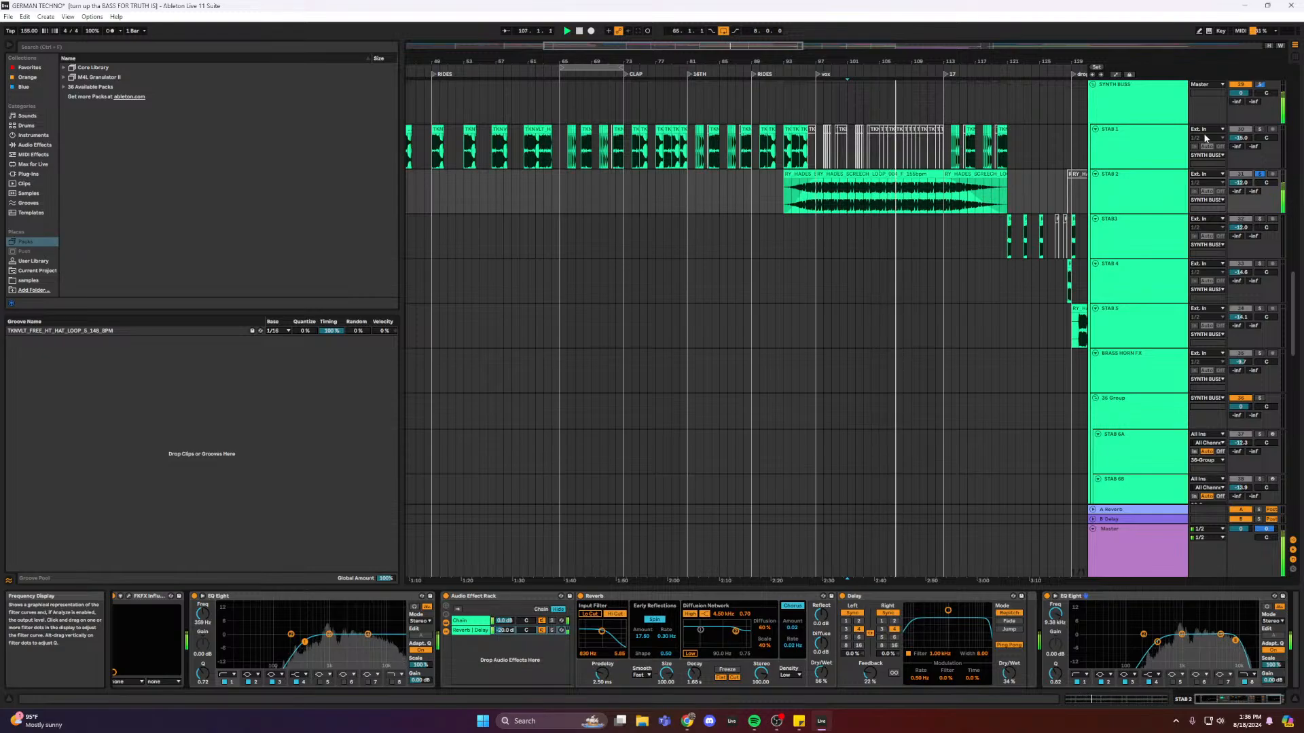
- Stop playback and delete the Reverb, Delay, Auto Filter and Endless Smile devices from the STAB 3 track
{"action": "left_click", "coordinate": [1008, 249]}
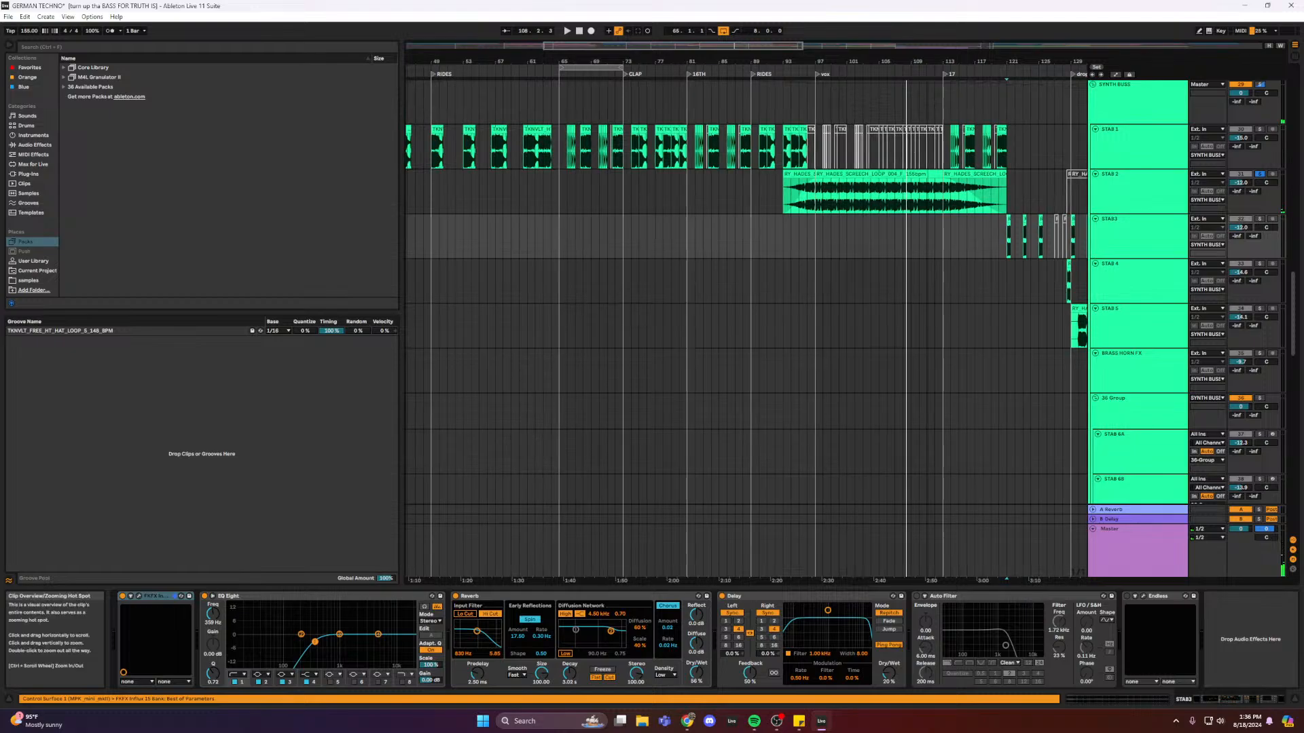
{"action": "scroll", "coordinate": [799, 173], "scroll_direction": "right", "scroll_amount": 5}
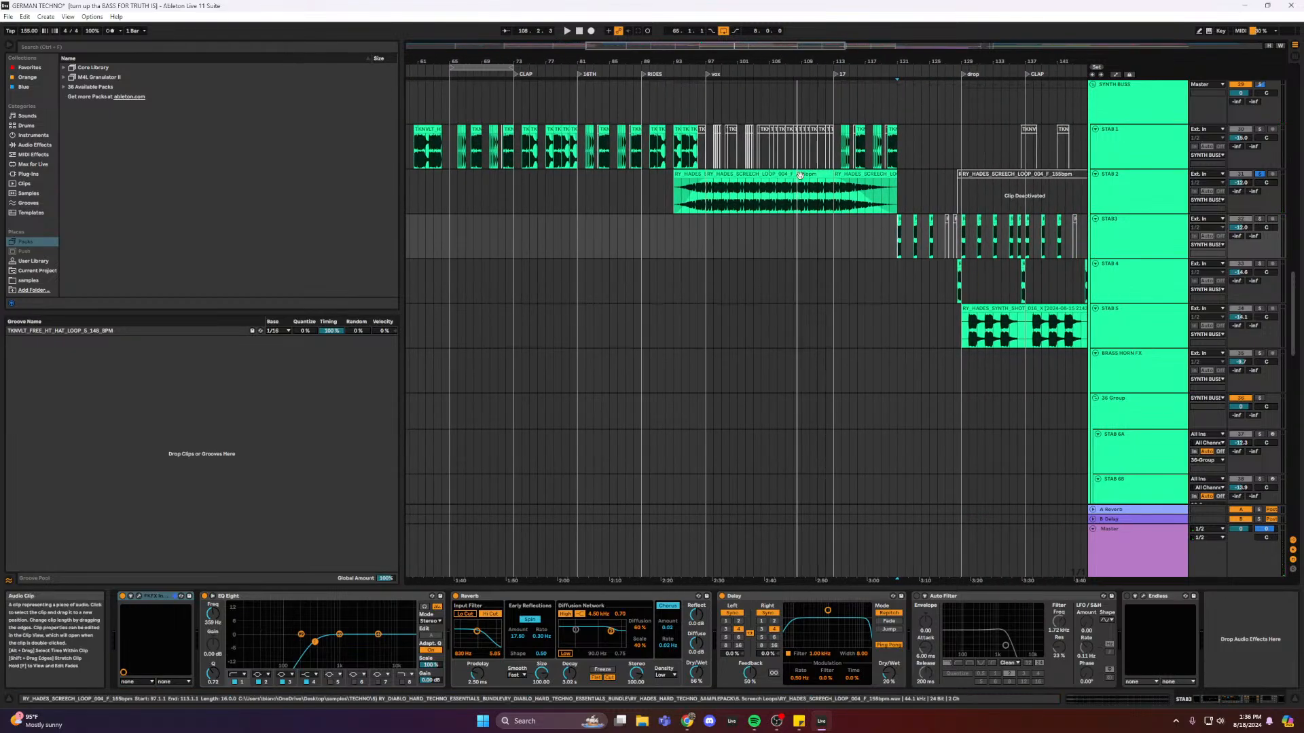
{"action": "scroll", "coordinate": [801, 175], "scroll_direction": "up", "scroll_amount": 1}
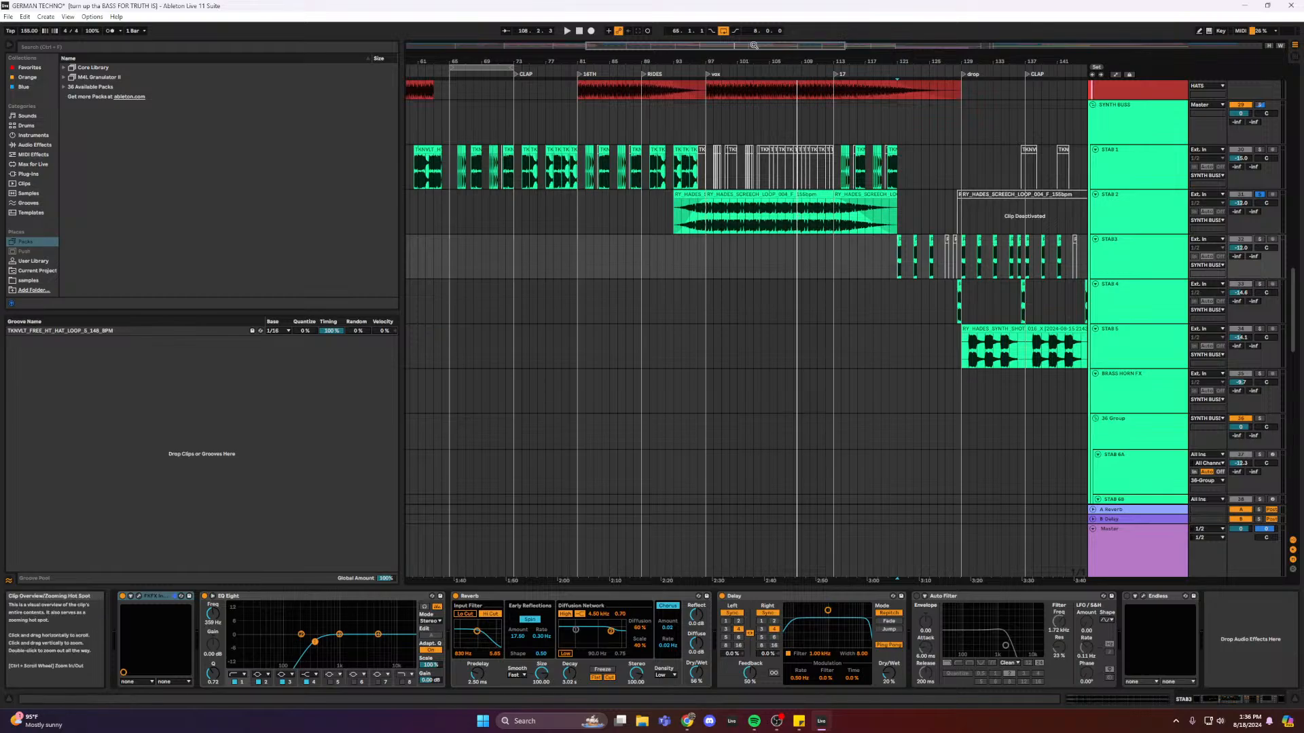
{"action": "left_click_drag", "start_coordinate": [715, 45], "coordinate": [737, 52]}
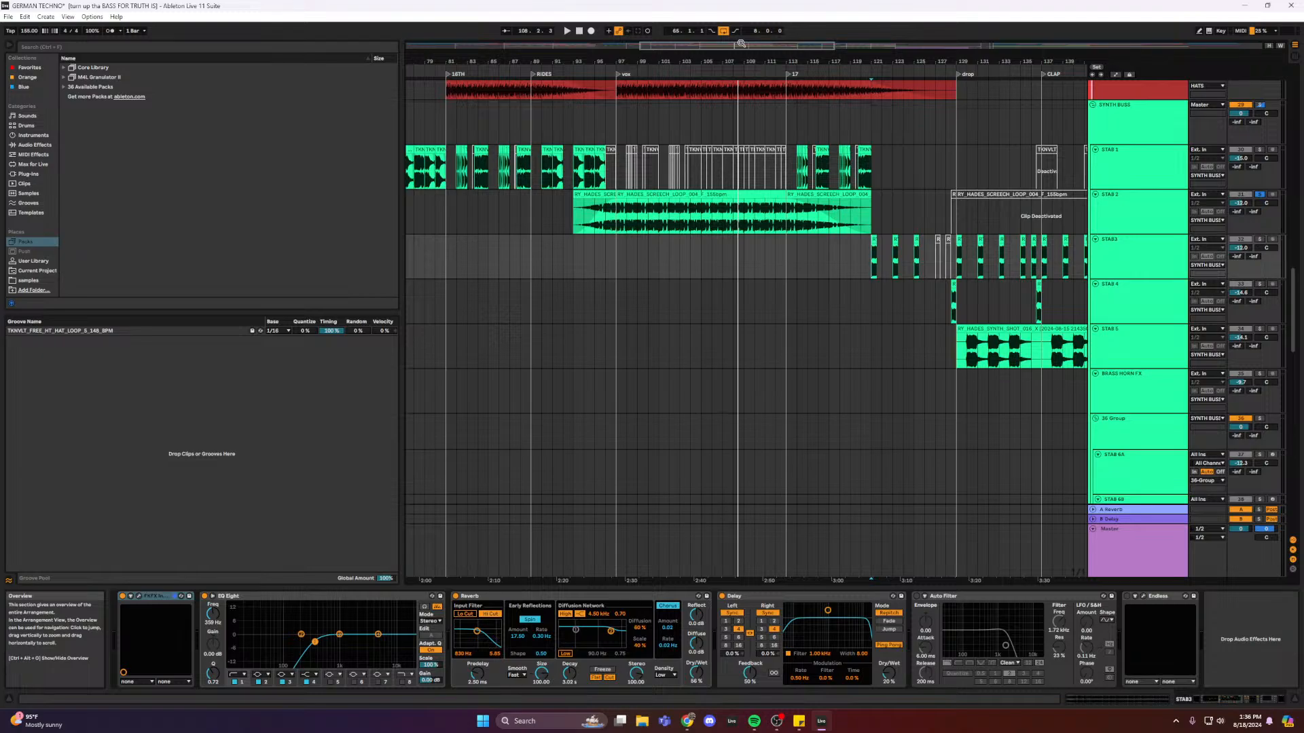
{"action": "scroll", "coordinate": [844, 218], "scroll_direction": "down", "scroll_amount": 1}
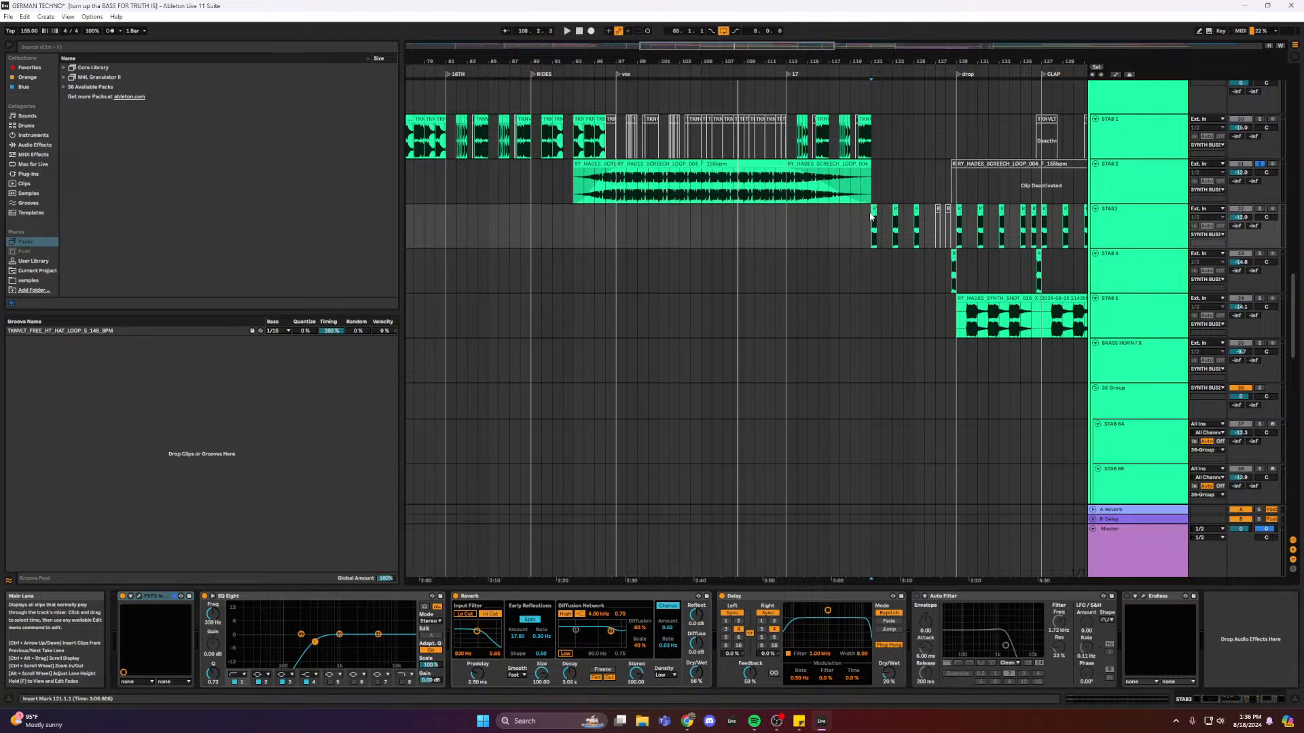
{"action": "left_click", "coordinate": [744, 182]}
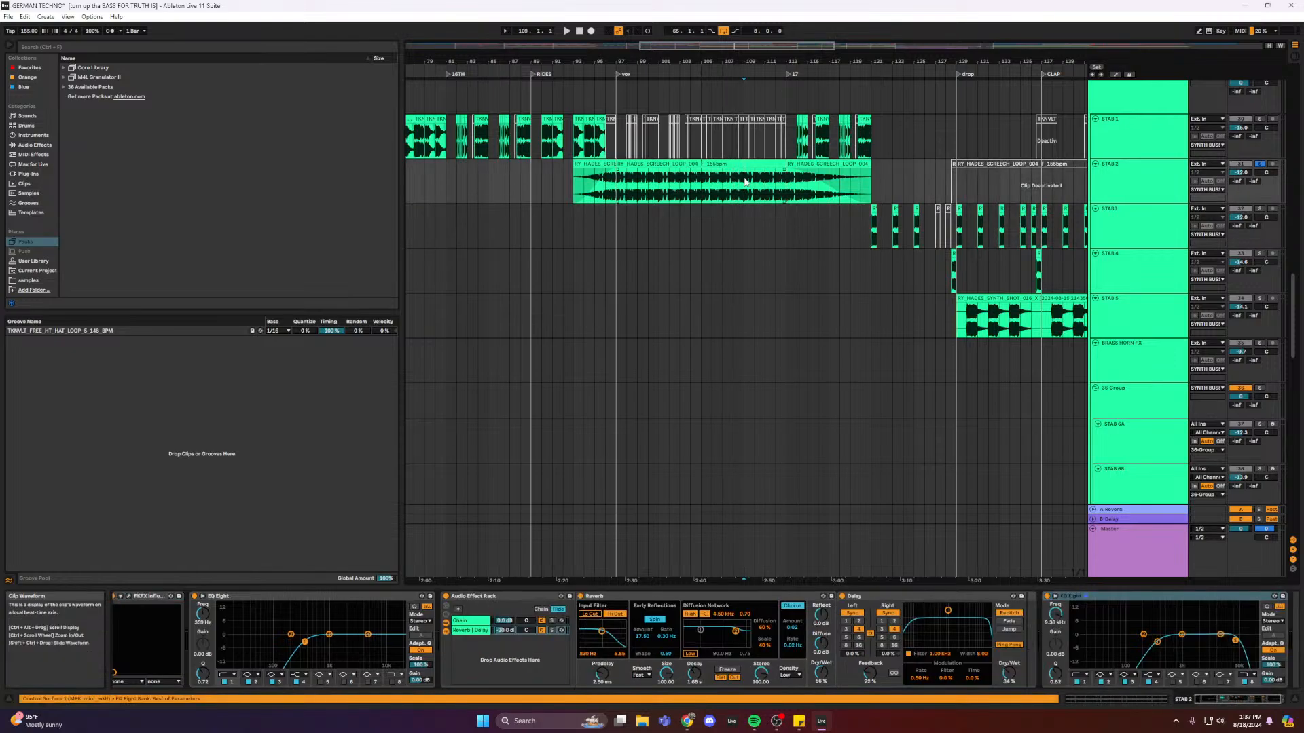
{"action": "left_click", "coordinate": [876, 230]}
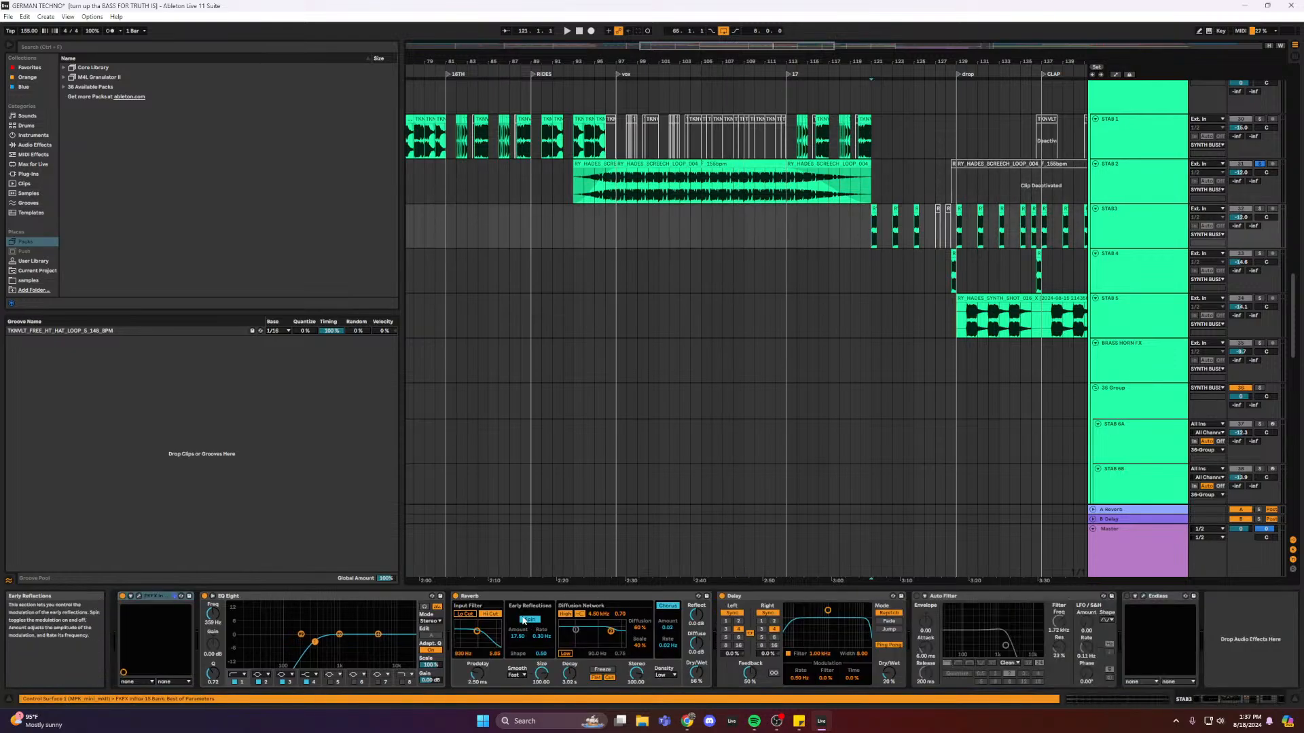
{"action": "left_click", "coordinate": [523, 596]}
{"action": "key", "text": "Delete"}
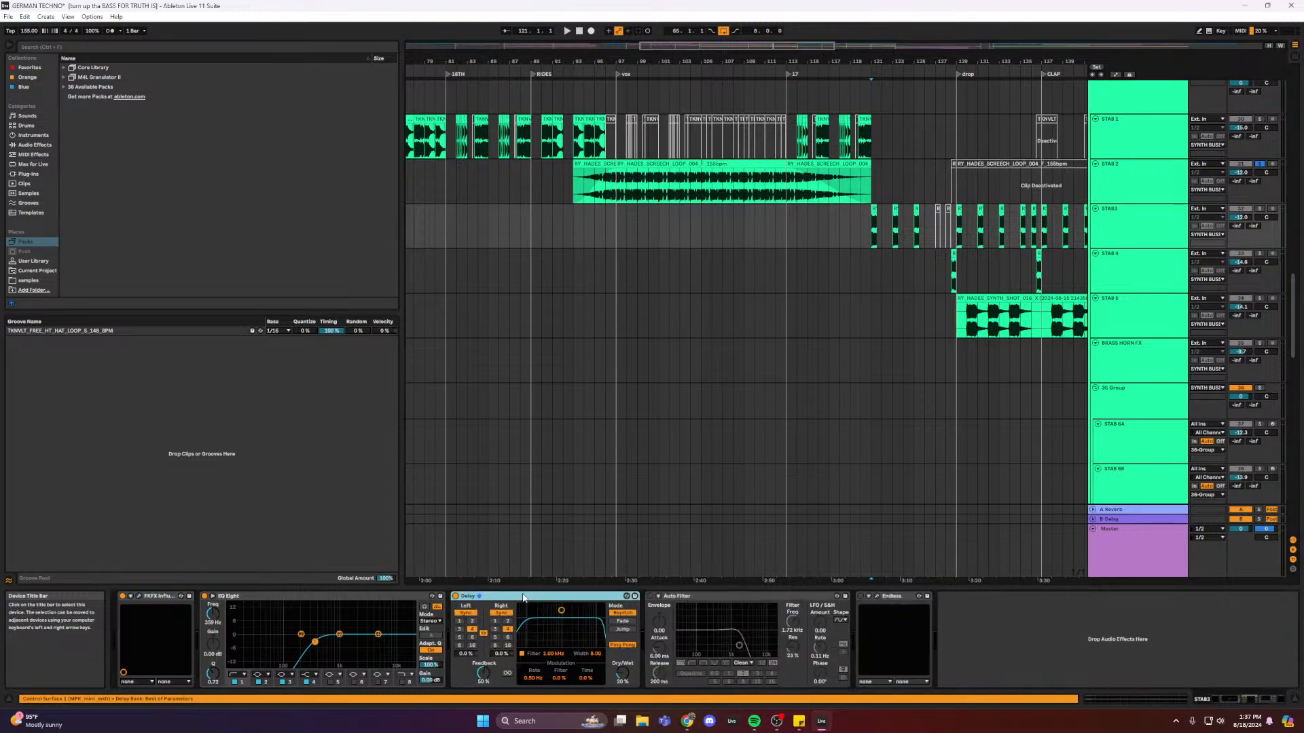
{"action": "key", "text": "Delete"}
{"action": "key", "text": "Delete"}
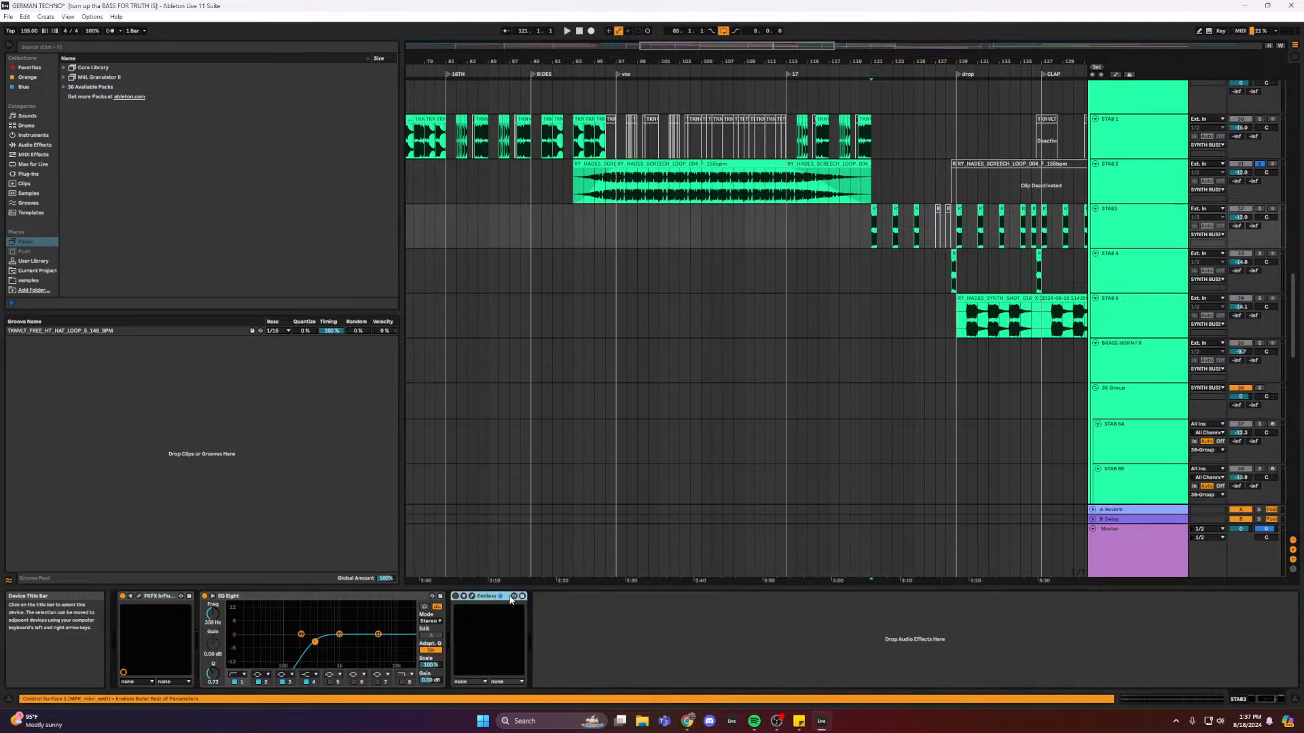
{"action": "key", "text": "Delete"}
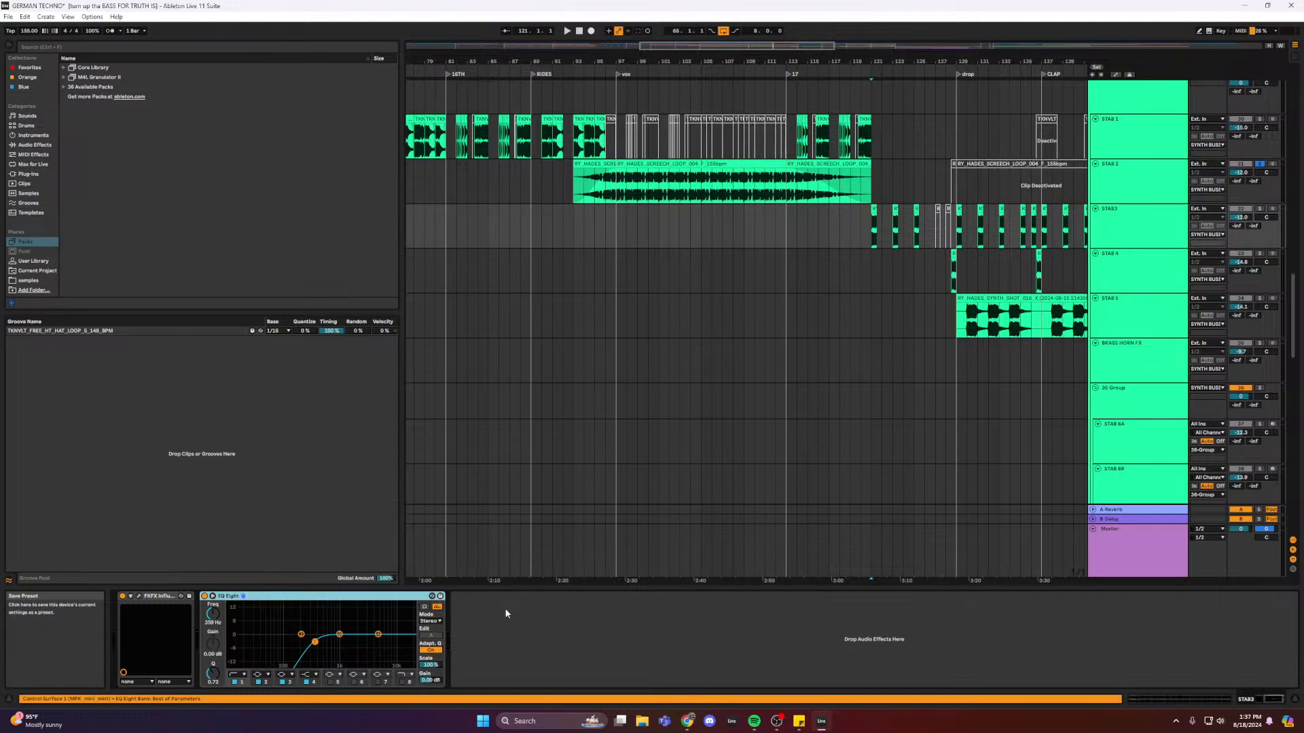
- Duplicate STAB 3's EQ Eight, paste the reverb and delay rack, and place it folded between the two EQs
{"action": "key", "text": "ctrl+d"}
{"action": "right_click", "coordinate": [740, 626]}
{"action": "key", "text": "ctrl+v"}
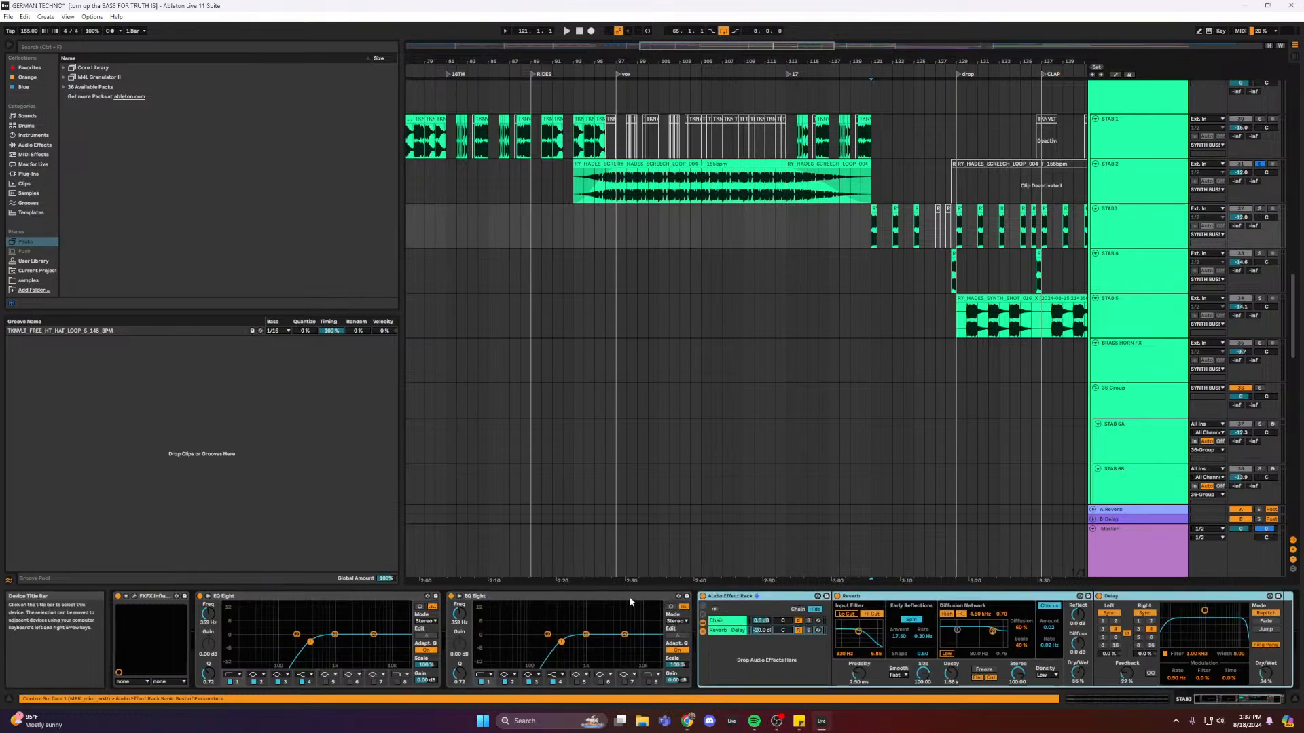
{"action": "double_click", "coordinate": [709, 597]}
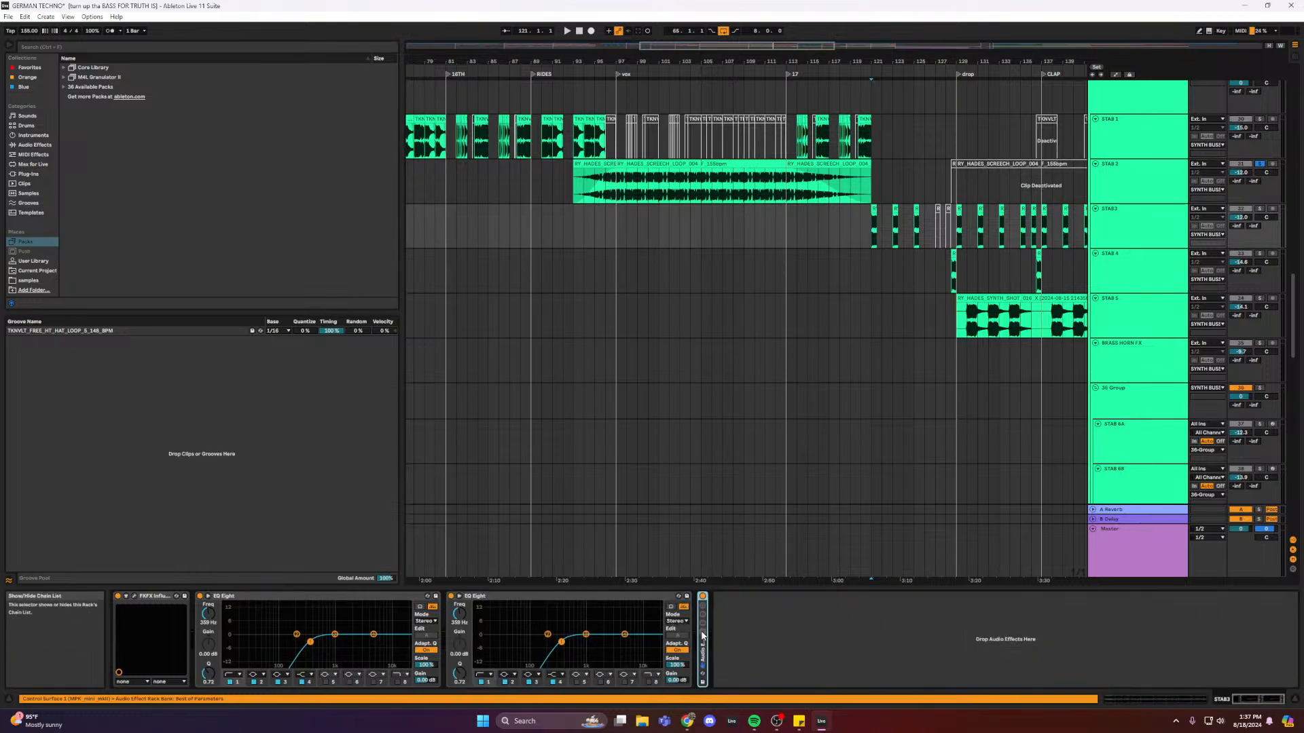
{"action": "left_click", "coordinate": [610, 594]}
{"action": "key", "text": "ctrl+g"}
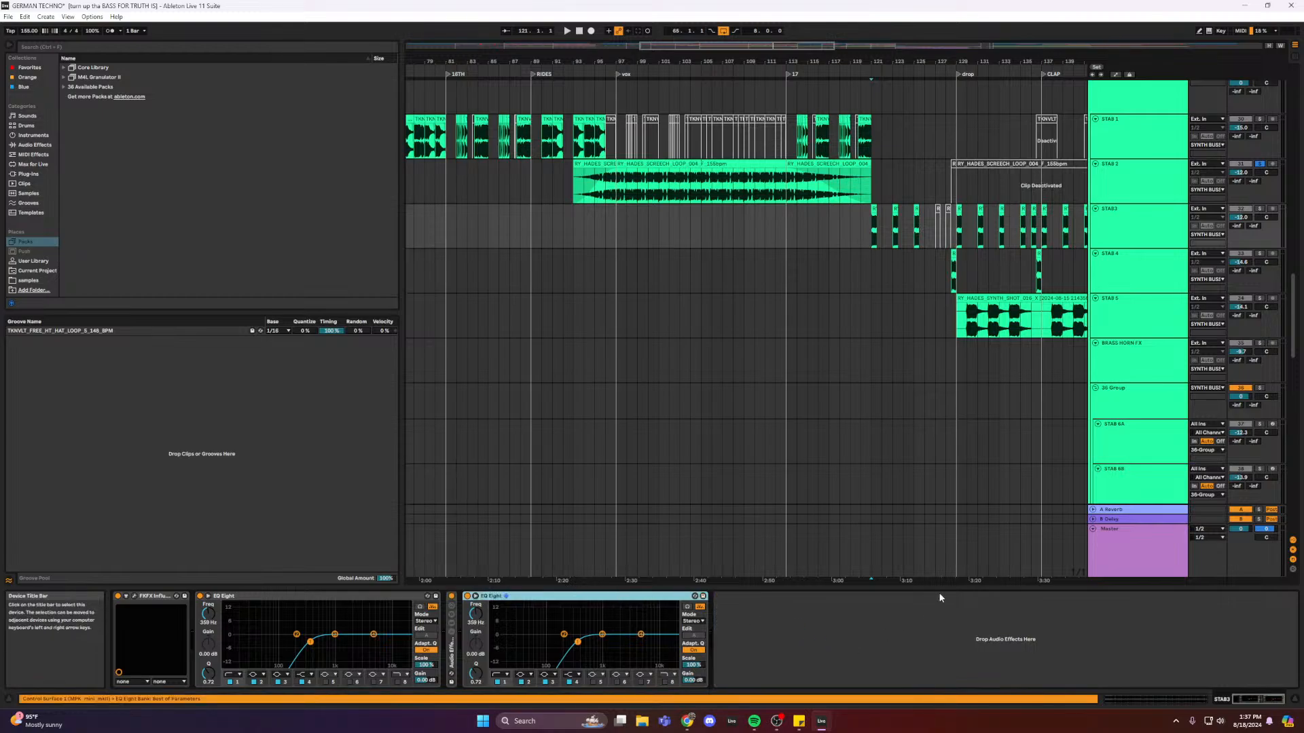
- Solo and play STAB 3 from the drop, enable band 8 on its second EQ Eight and lower the high cut to about 11.1 kHz
{"action": "left_click", "coordinate": [956, 233]}
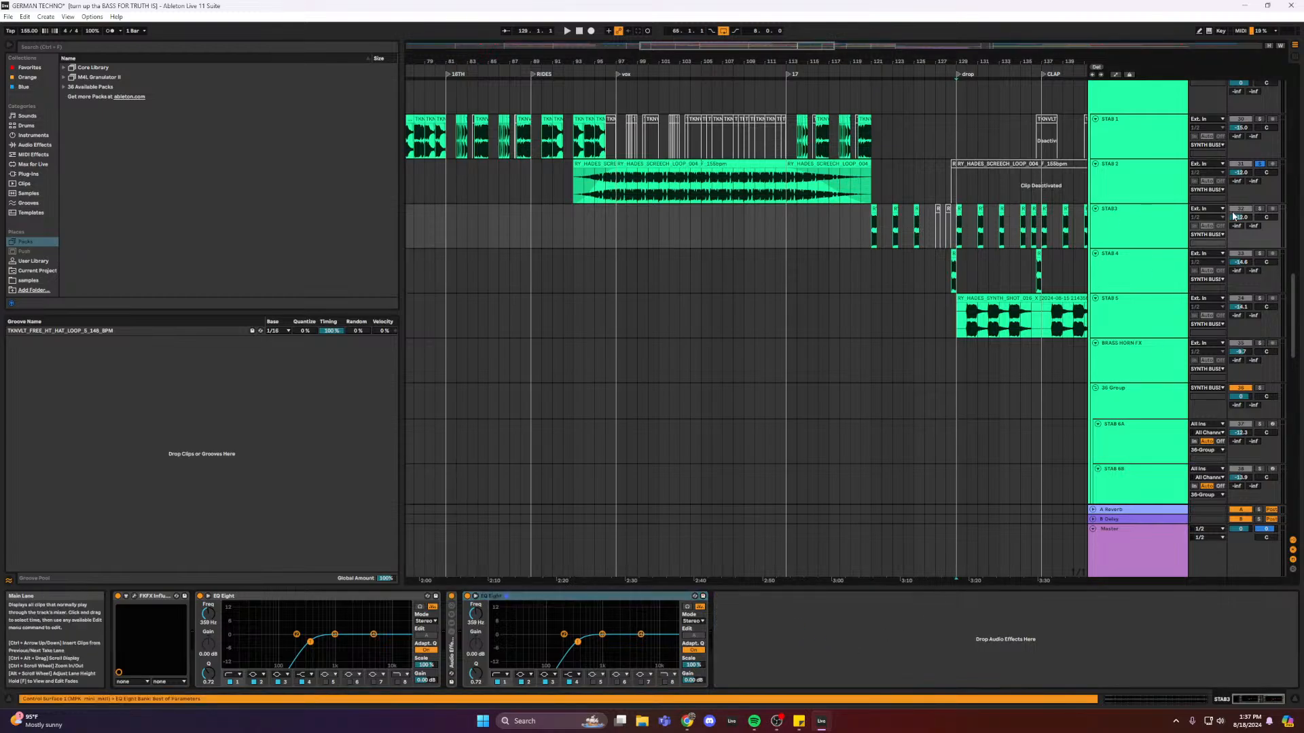
{"action": "key", "text": "space"}
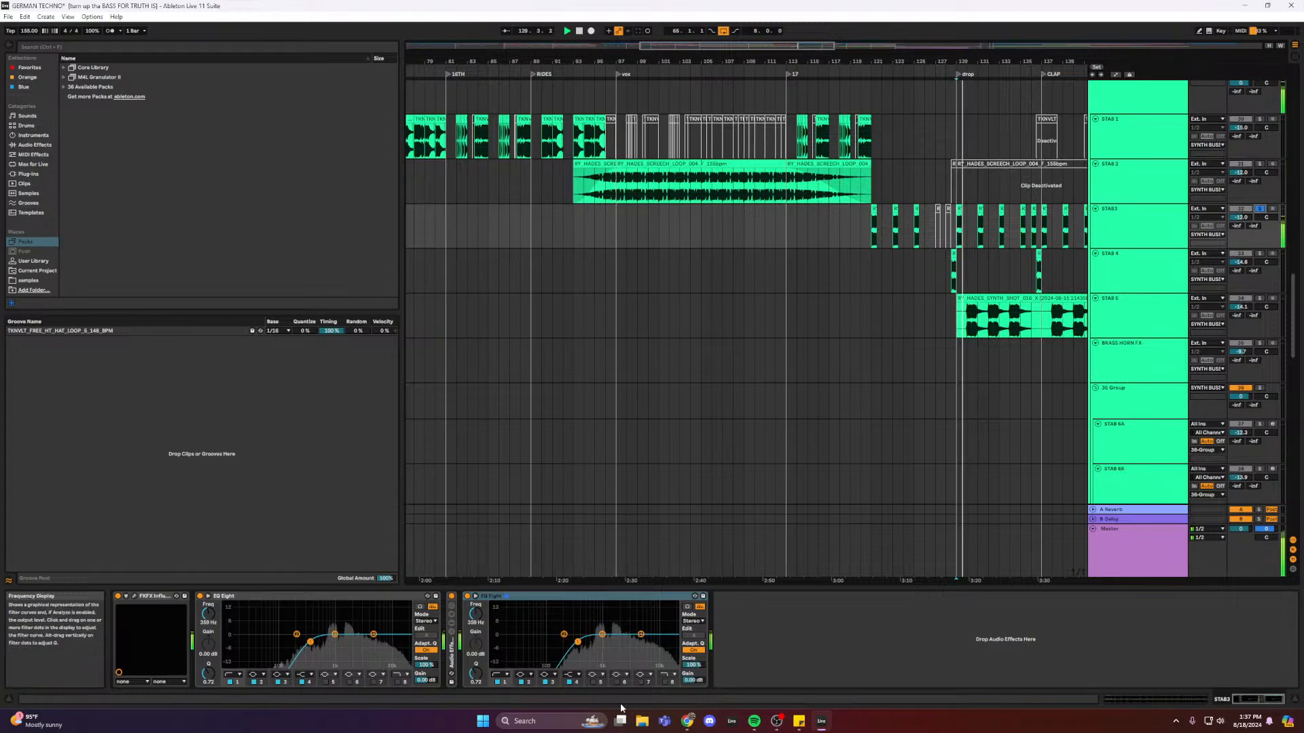
{"action": "left_click", "coordinate": [665, 682]}
{"action": "left_click_drag", "start_coordinate": [676, 643], "coordinate": [659, 643]}
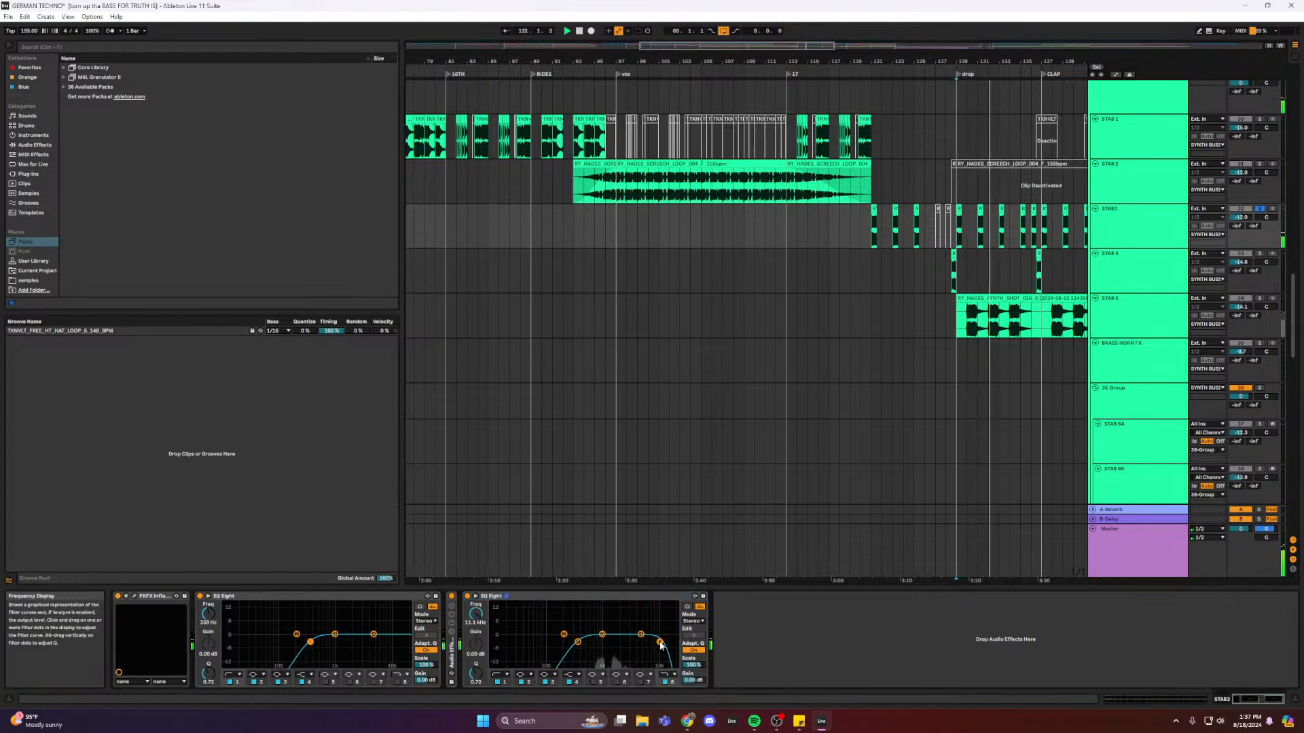
- Fine-tune the high cut on STAB 3's second EQ Eight to about 10.7 kHz
{"action": "left_click_drag", "start_coordinate": [659, 642], "coordinate": [658, 642]}
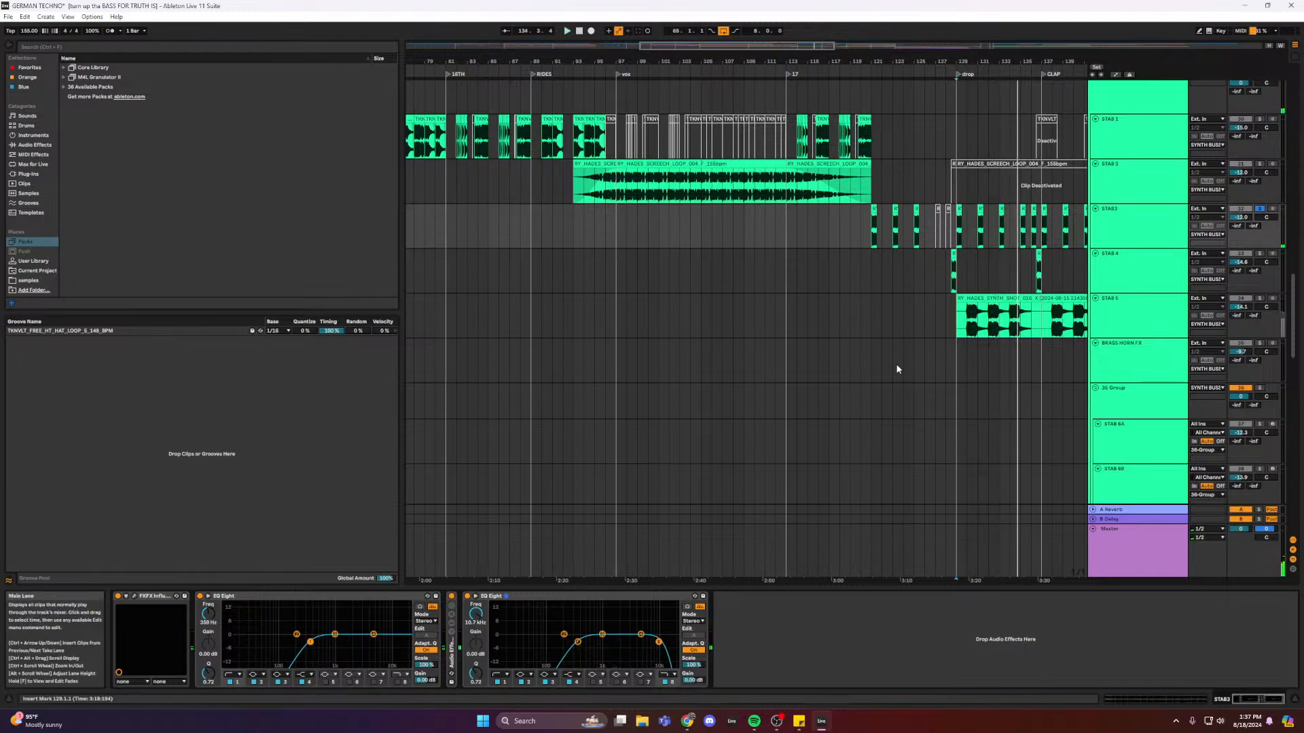
- Stop playback and delete the Reverb, Delay, Auto Filter and Endless Smile devices from the STAB 4 track
{"action": "left_click", "coordinate": [968, 324]}
{"action": "left_click", "coordinate": [968, 283]}
{"action": "left_click", "coordinate": [951, 279]}
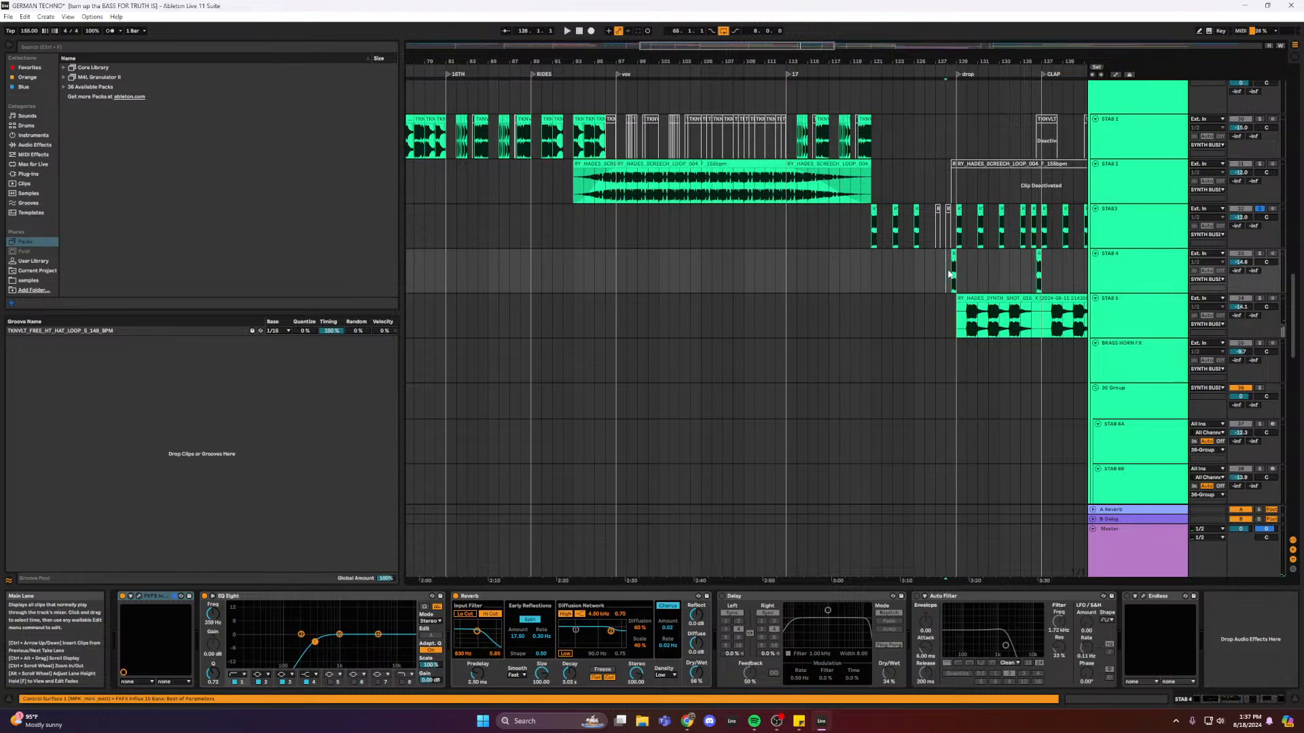
{"action": "left_click", "coordinate": [498, 598]}
{"action": "key", "text": "Delete"}
{"action": "key", "text": "Delete"}
{"action": "key", "text": "Delete"}
{"action": "key", "text": "Delete"}
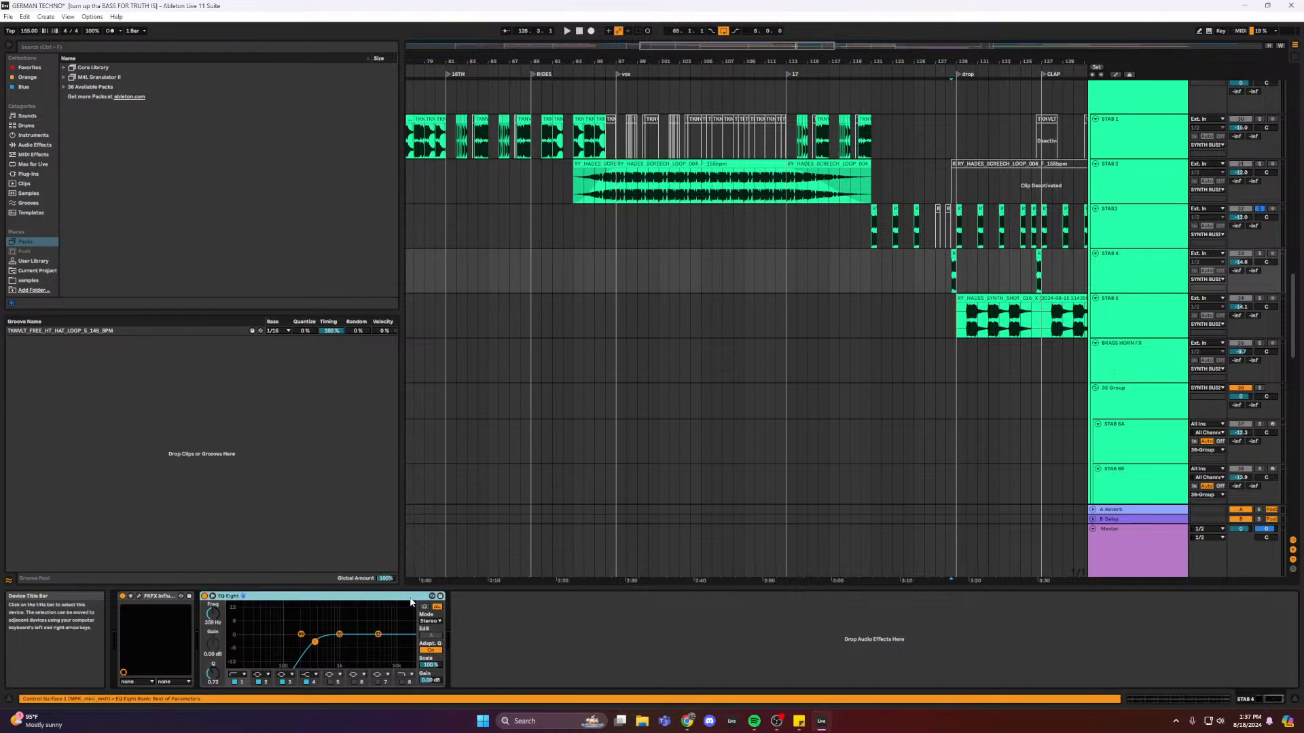
- Duplicate STAB 4's EQ Eight, paste the reverb and delay rack, and place it folded between the two EQs
{"action": "key", "text": "ctrl+d"}
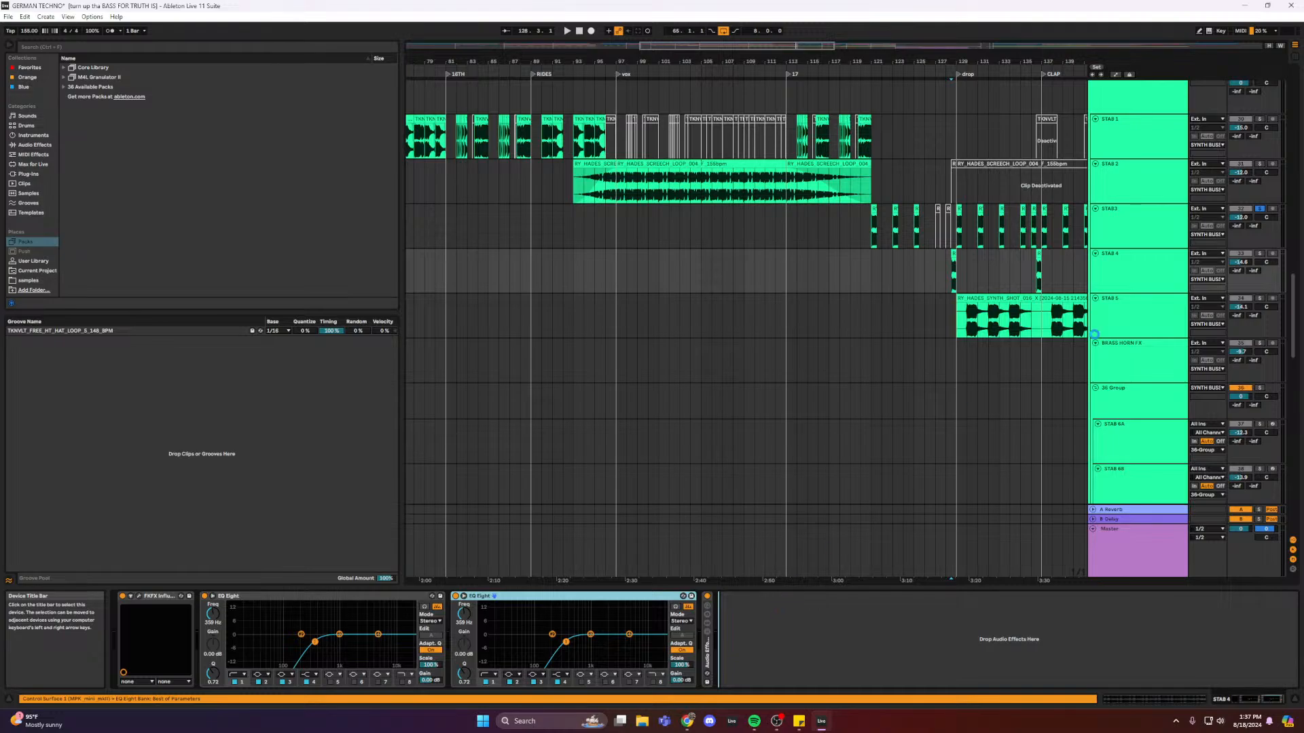
{"action": "left_click", "coordinate": [969, 330]}
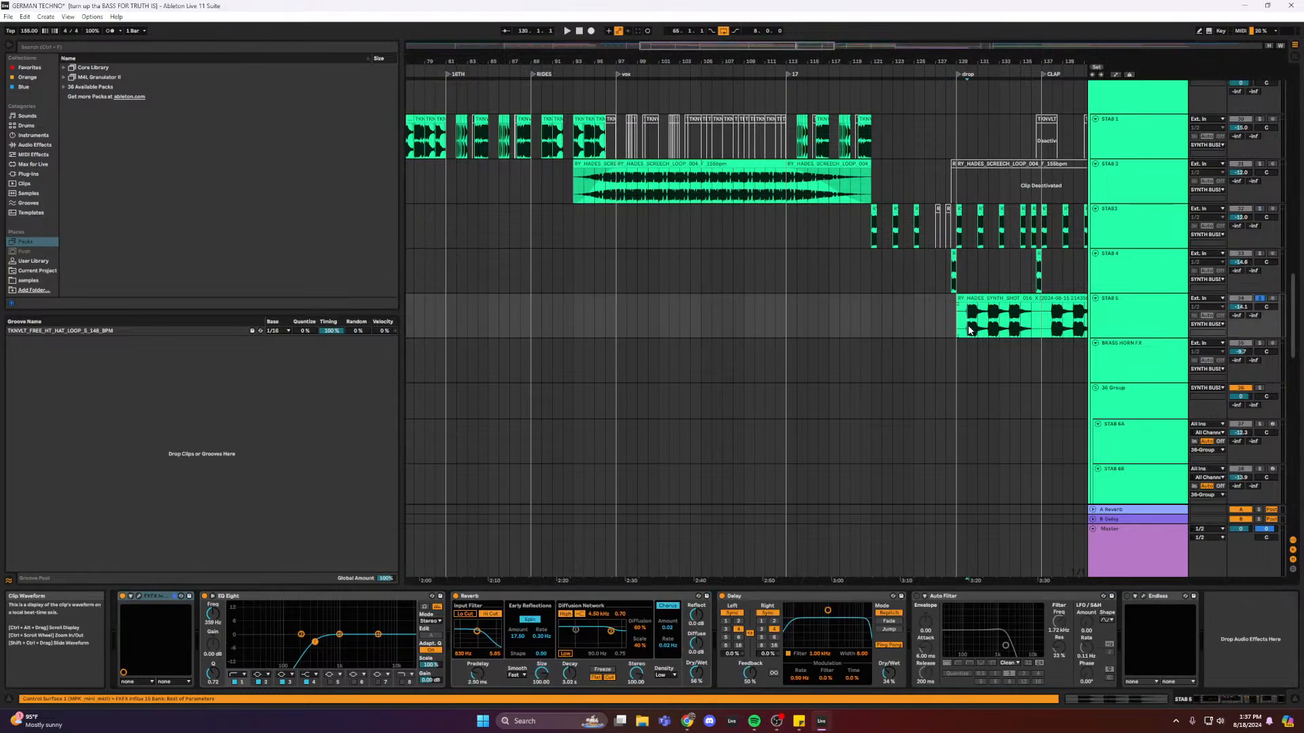
{"action": "key", "text": "space"}
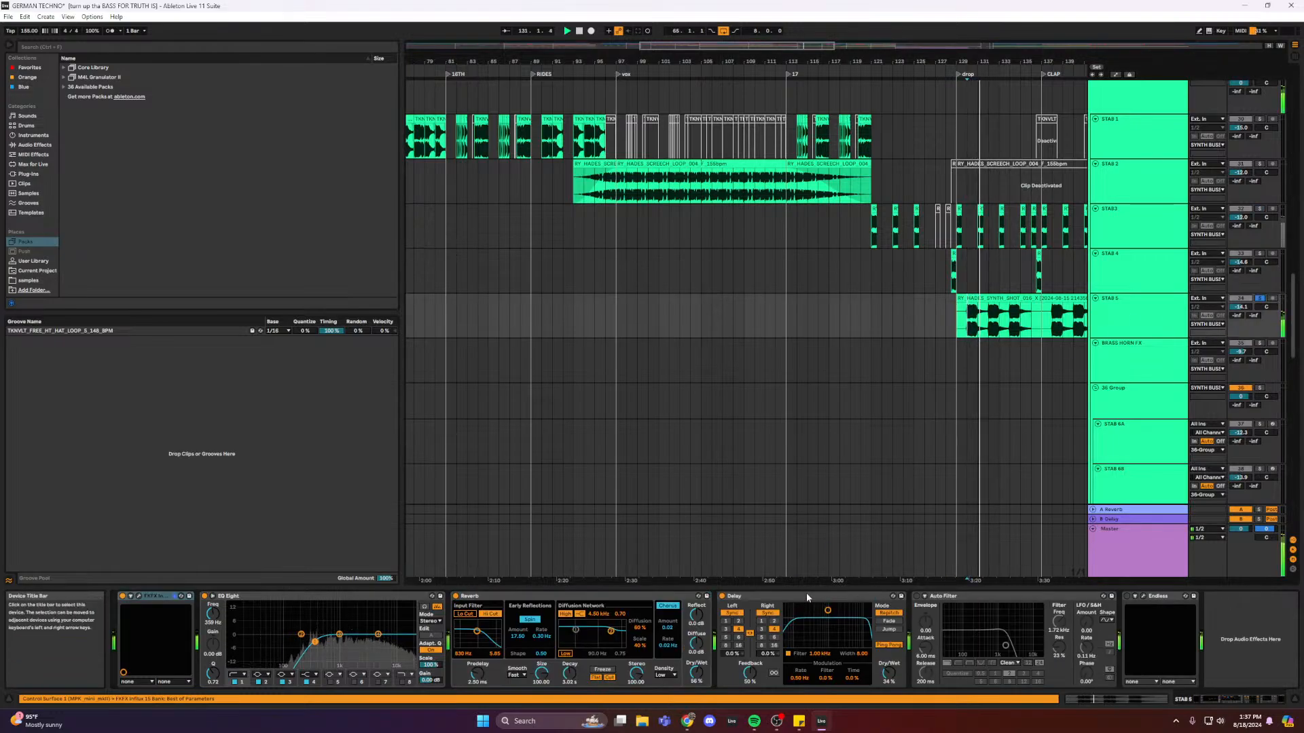
{"action": "left_click", "coordinate": [949, 277]}
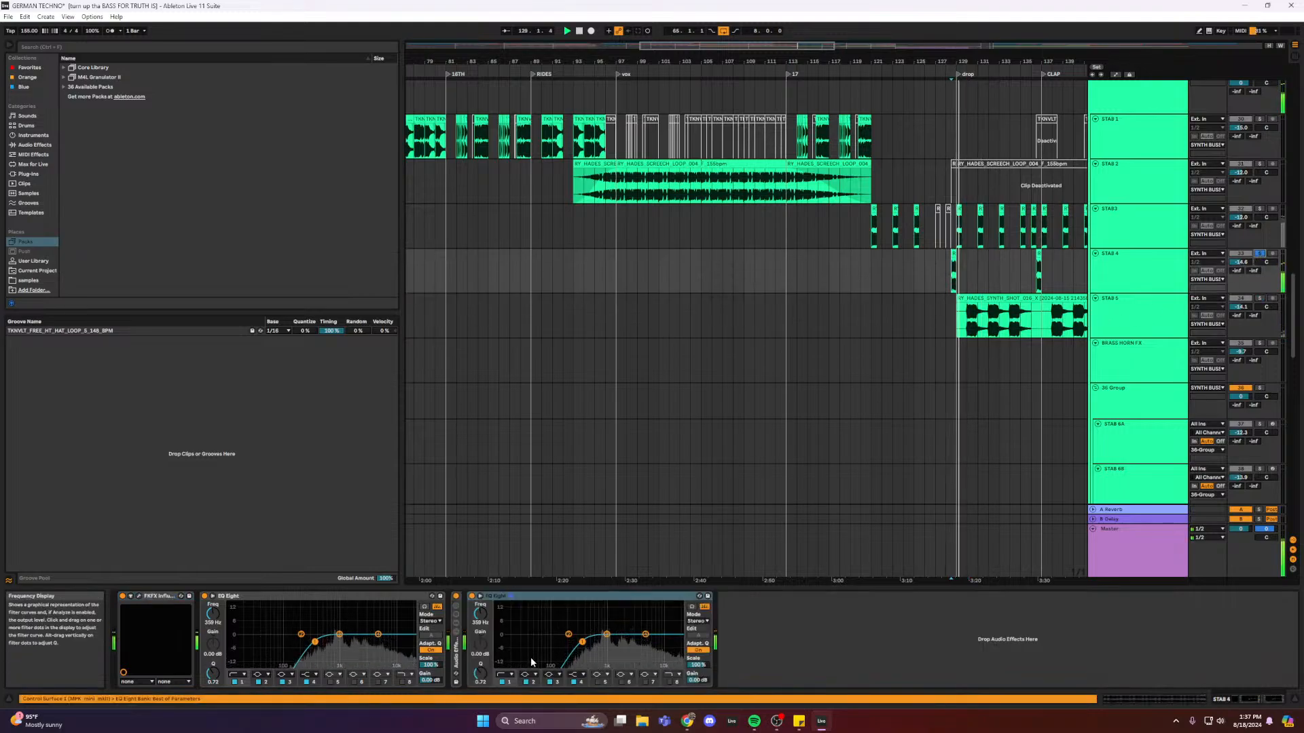
- Play STAB 4 soloed, enable band 8 on its second EQ Eight and set the high cut to about 14.7 kHz
{"action": "left_click", "coordinate": [680, 642]}
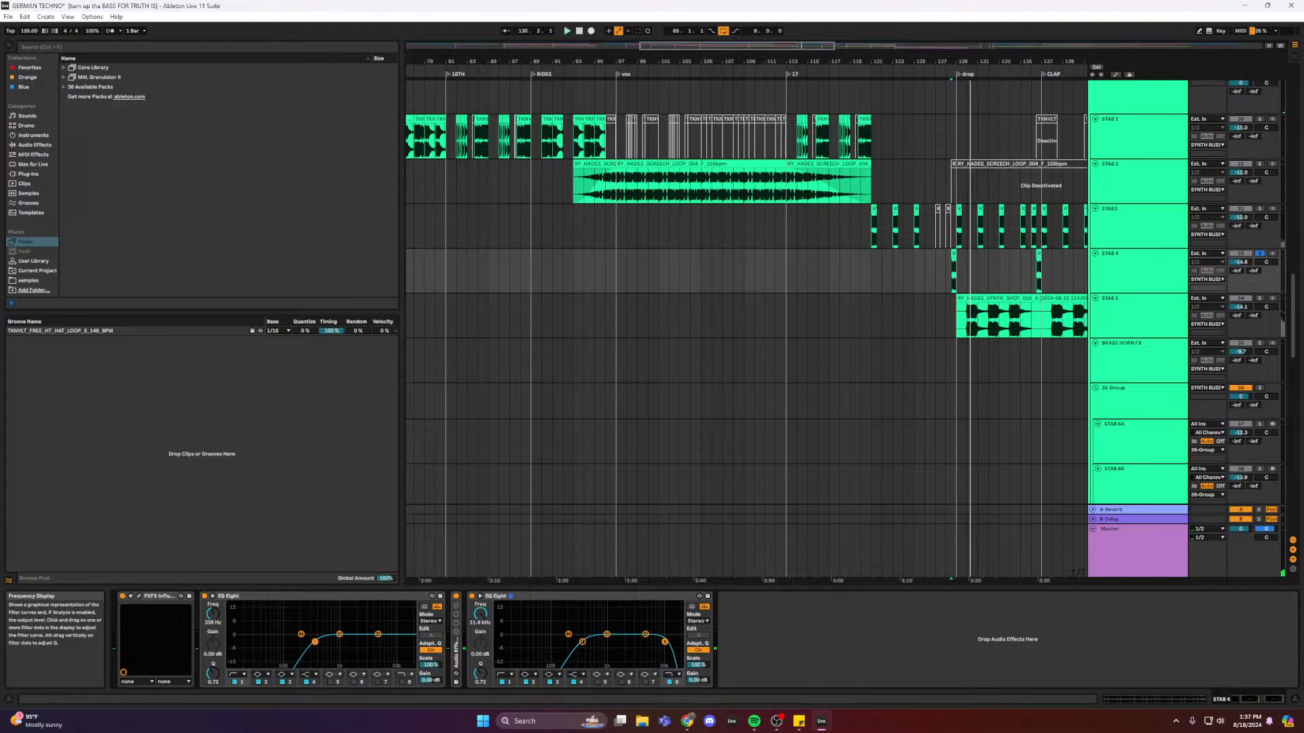
{"action": "left_click_drag", "start_coordinate": [665, 641], "coordinate": [663, 641]}
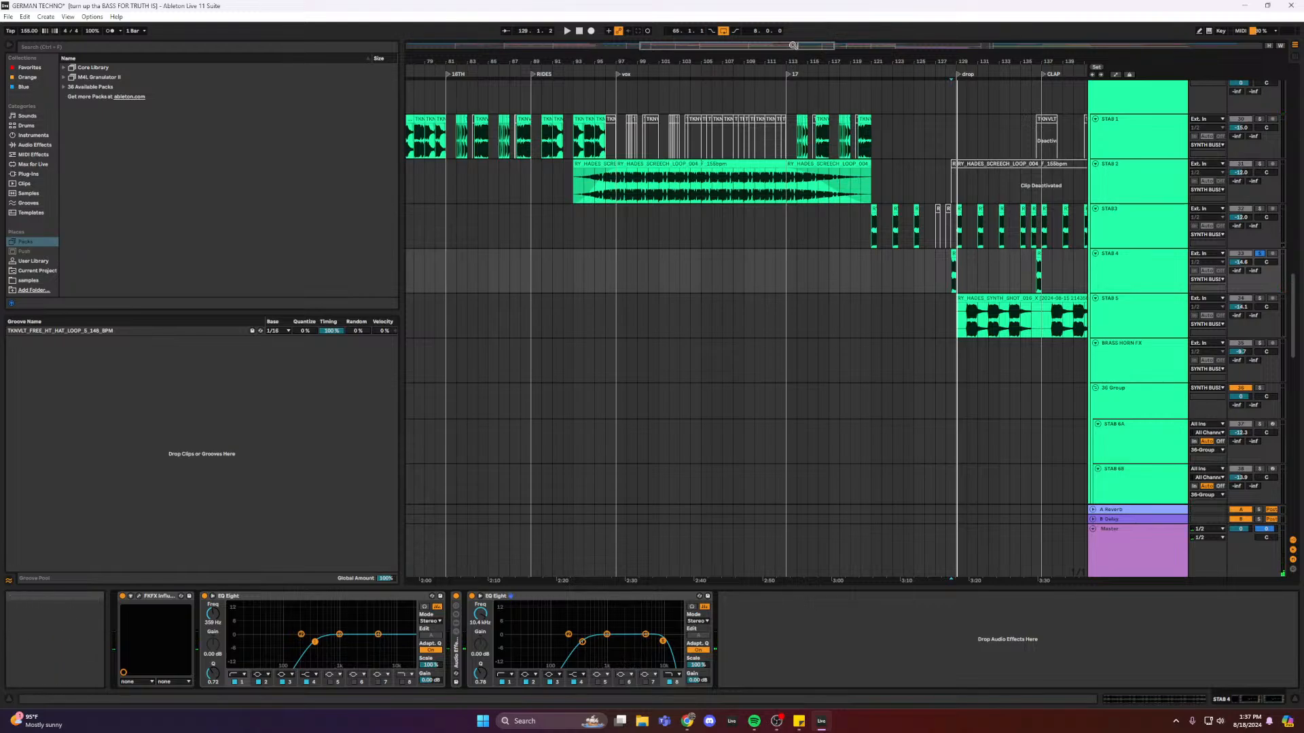
{"action": "left_click_drag", "start_coordinate": [663, 641], "coordinate": [671, 644]}
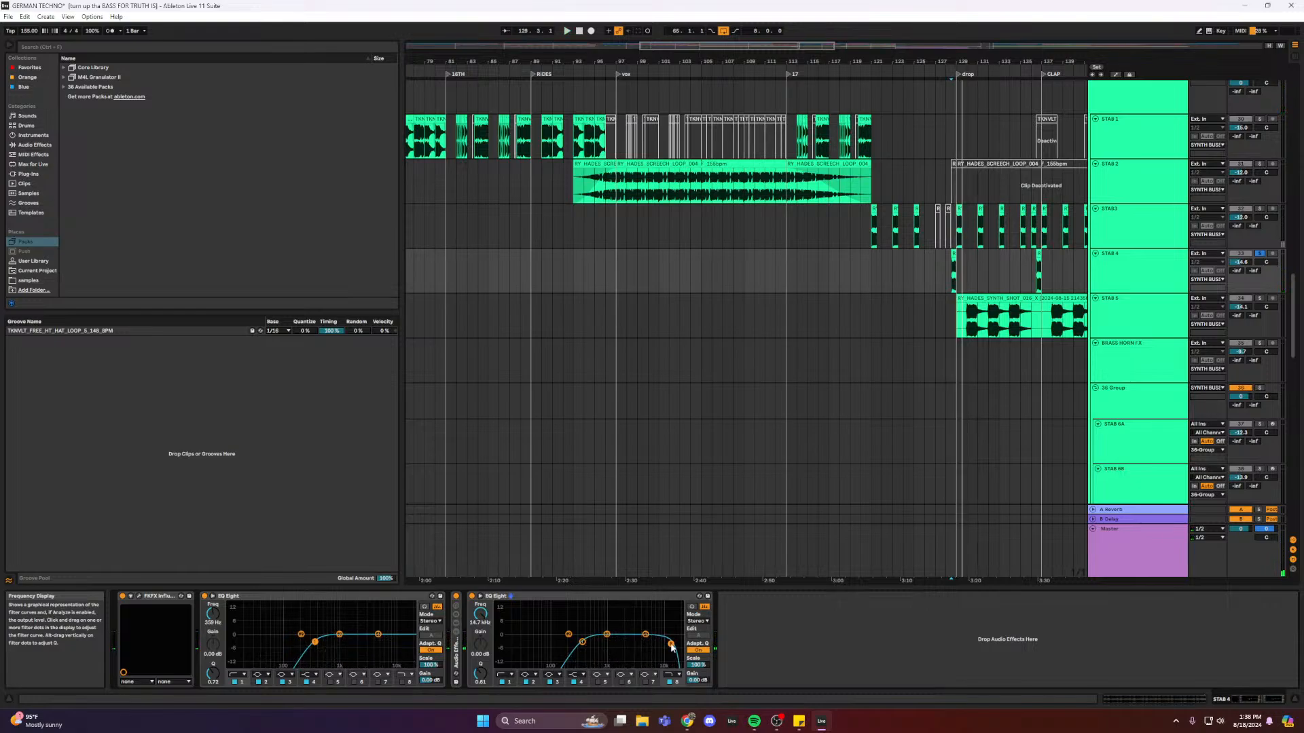
- Solo STAB 5 and delete its Reverb, Delay, Auto Filter and Endless Smile devices
{"action": "left_click", "coordinate": [968, 324]}
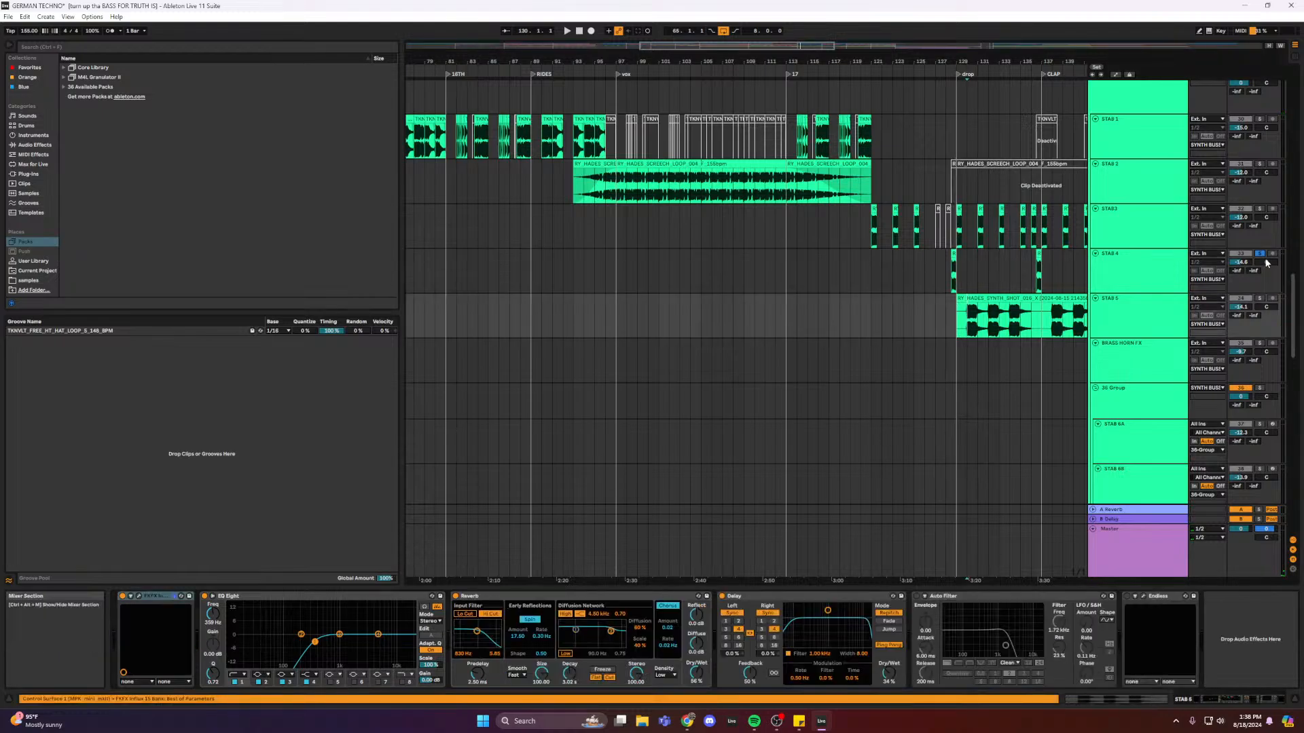
{"action": "left_click", "coordinate": [503, 599]}
{"action": "key", "text": "Delete"}
{"action": "key", "text": "Delete"}
{"action": "key", "text": "Delete"}
{"action": "key", "text": "Delete"}
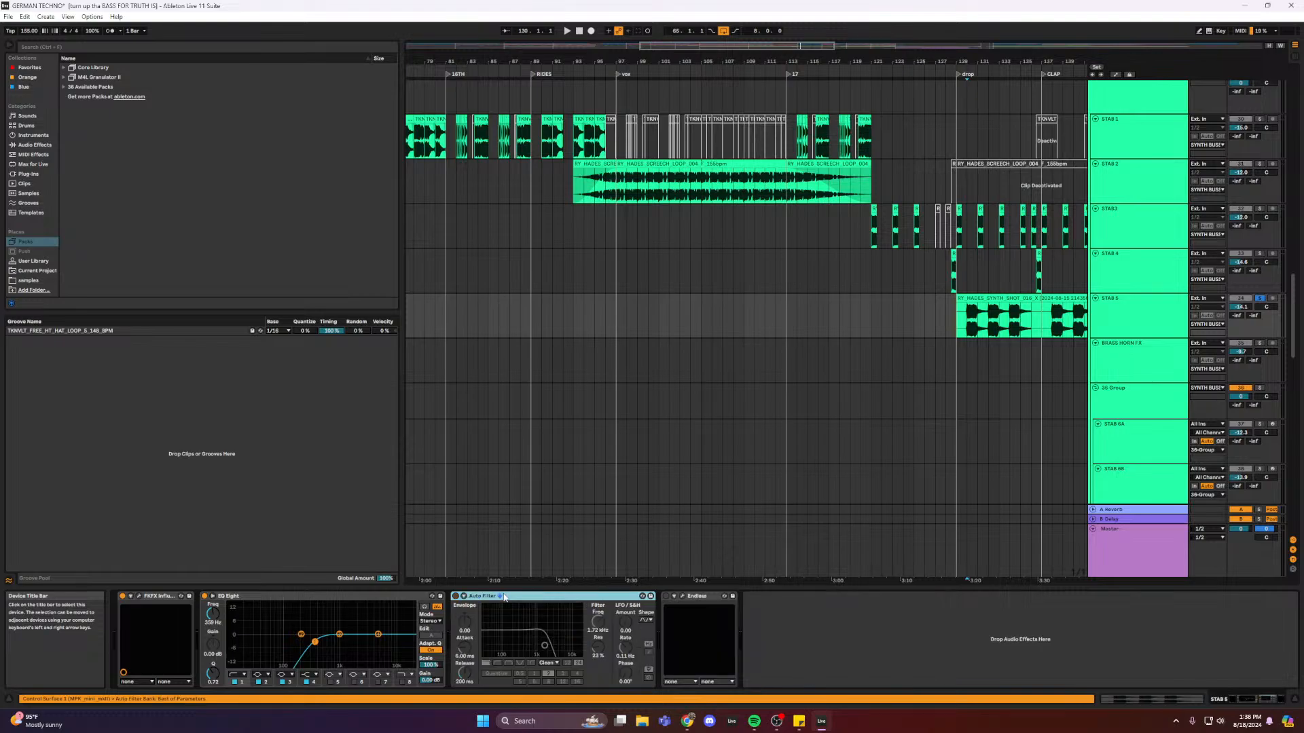
- Paste the reverb and delay rack on STAB 5, fold it, and place a duplicate of the EQ Eight after it
{"action": "right_click", "coordinate": [510, 622]}
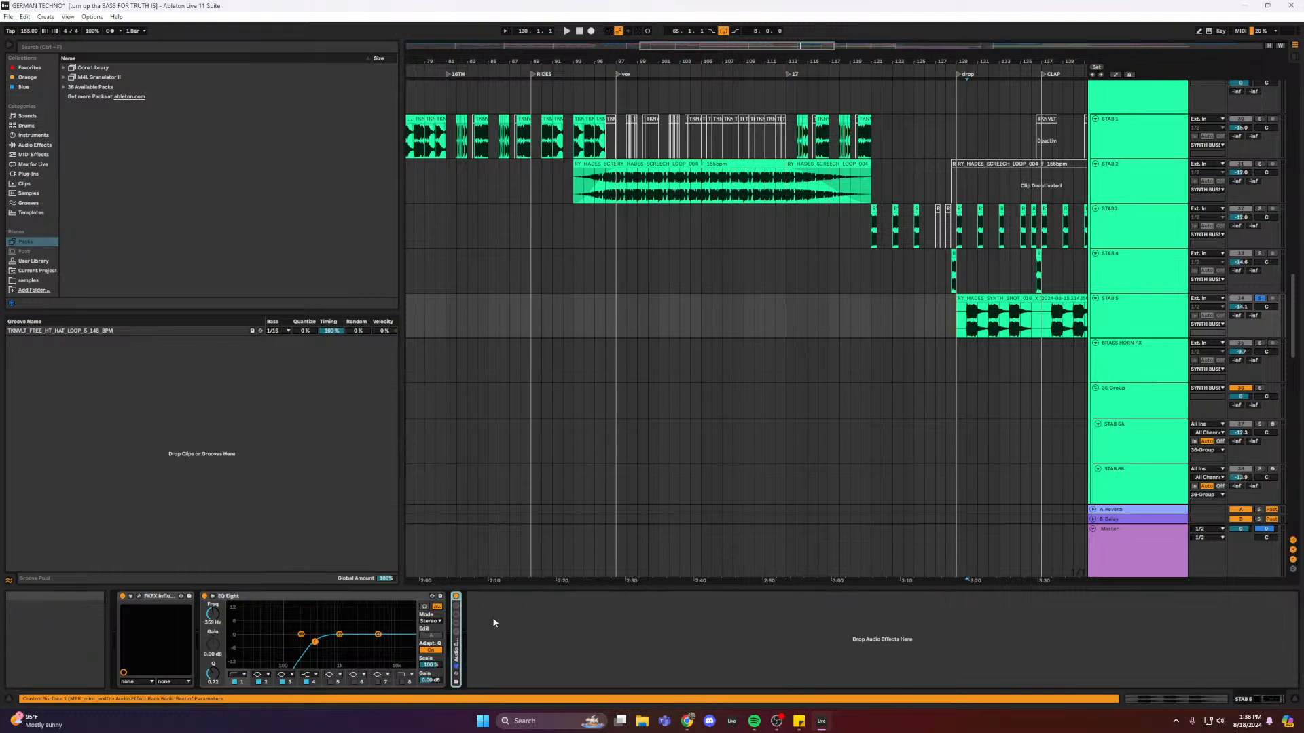
{"action": "left_click", "coordinate": [412, 598]}
{"action": "key", "text": "ctrl+d"}
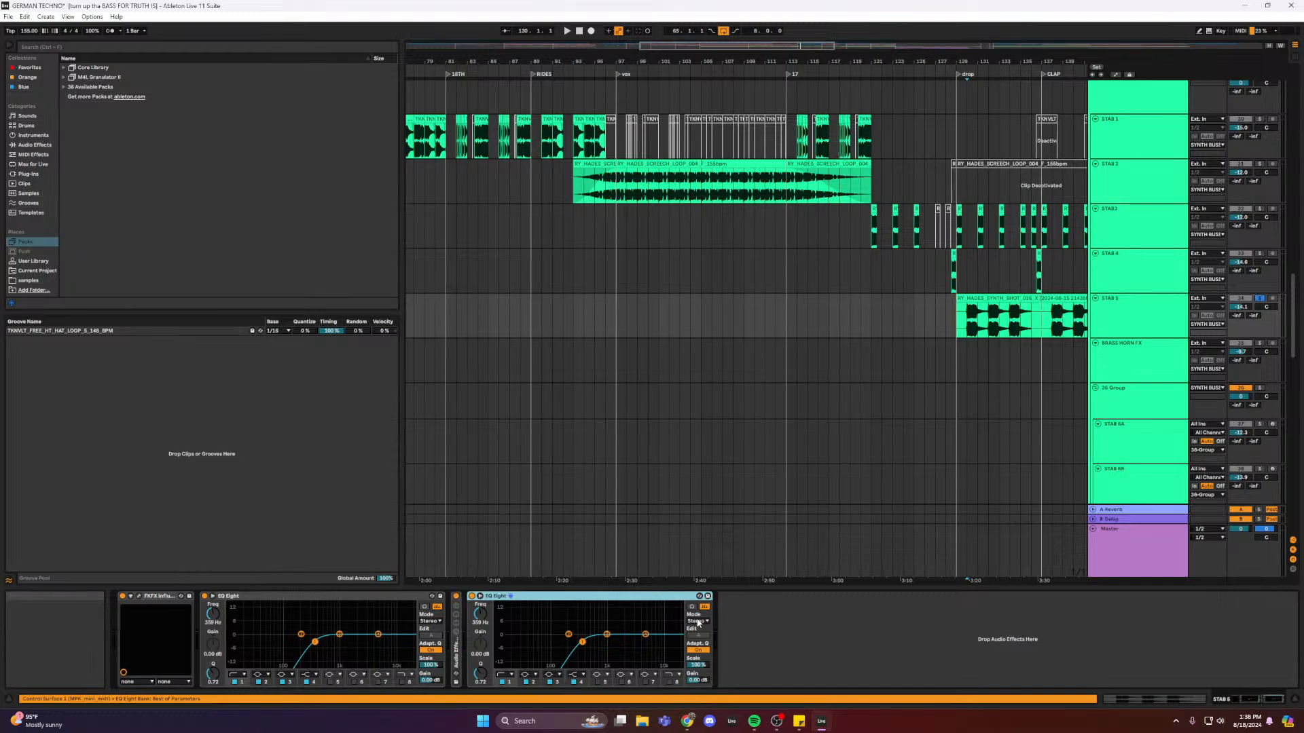
- Play STAB 5 from the drop, enable band 8 on its second EQ Eight and lower the high cut to about 13.2 kHz
{"action": "left_click_drag", "start_coordinate": [611, 61], "coordinate": [753, 244]}
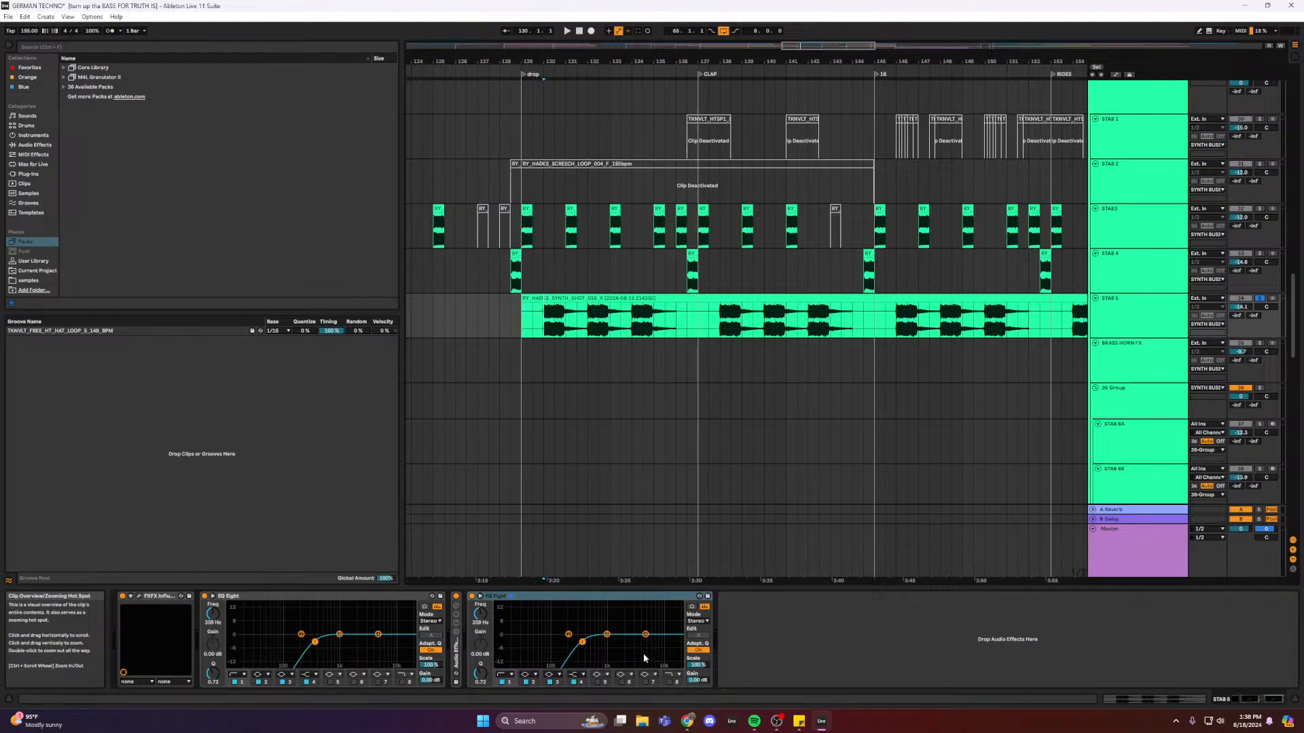
{"action": "left_click", "coordinate": [670, 682]}
{"action": "key", "text": "space"}
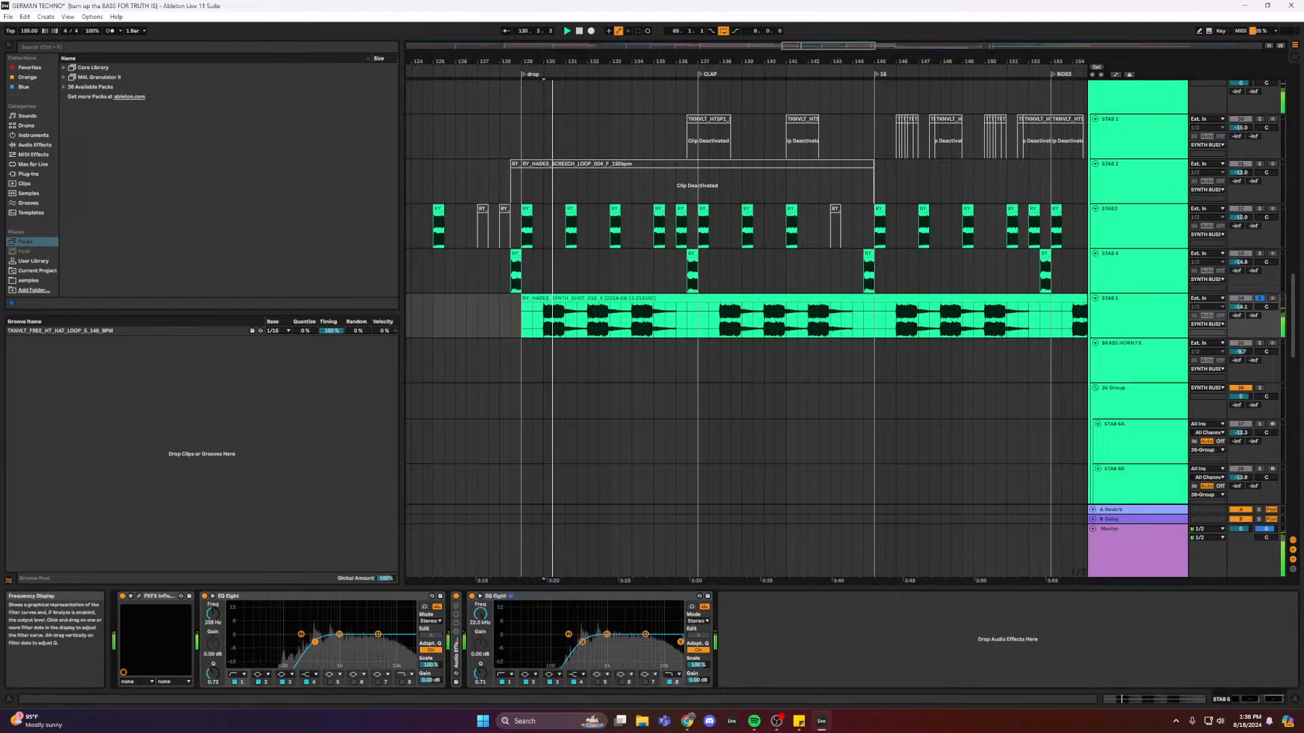
{"action": "left_click_drag", "start_coordinate": [681, 642], "coordinate": [668, 642]}
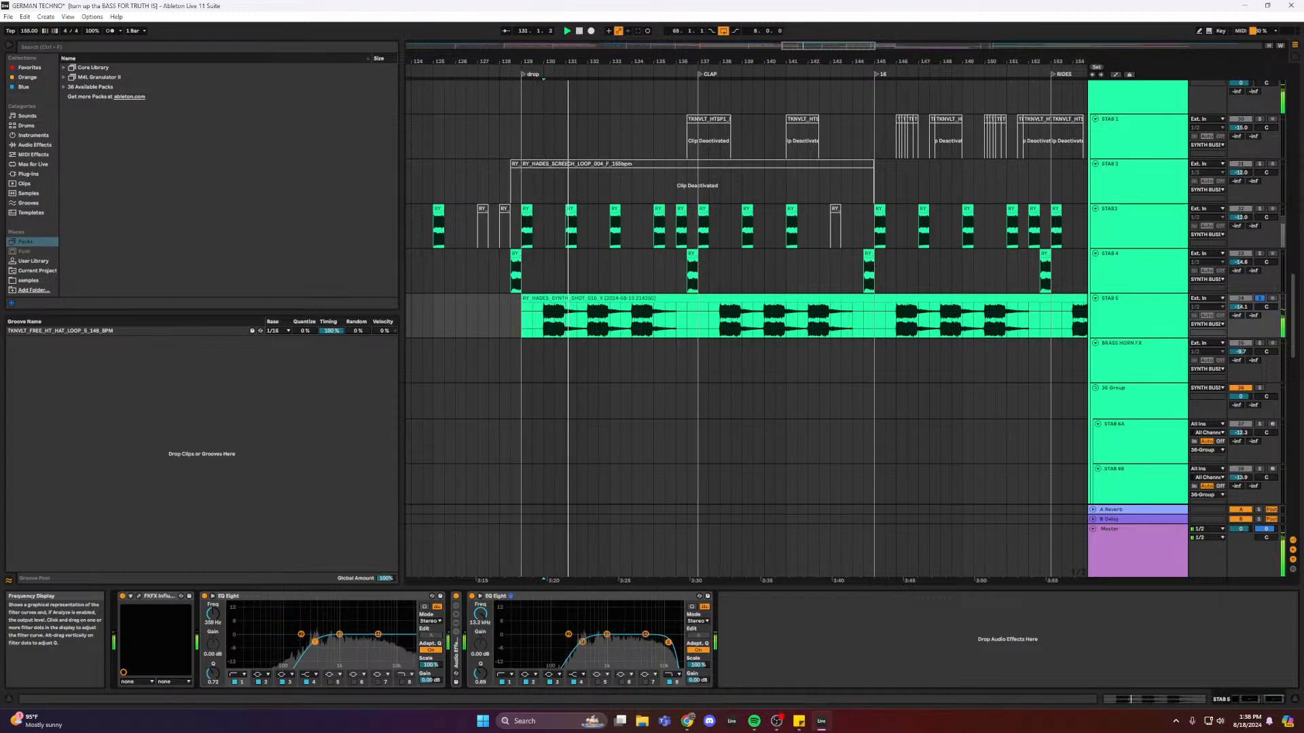
- Look over the BRASS HORN FX track and its devices, and unfold STAB 5's effect rack to examine its chains
{"action": "left_click_drag", "start_coordinate": [828, 49], "coordinate": [829, 43]}
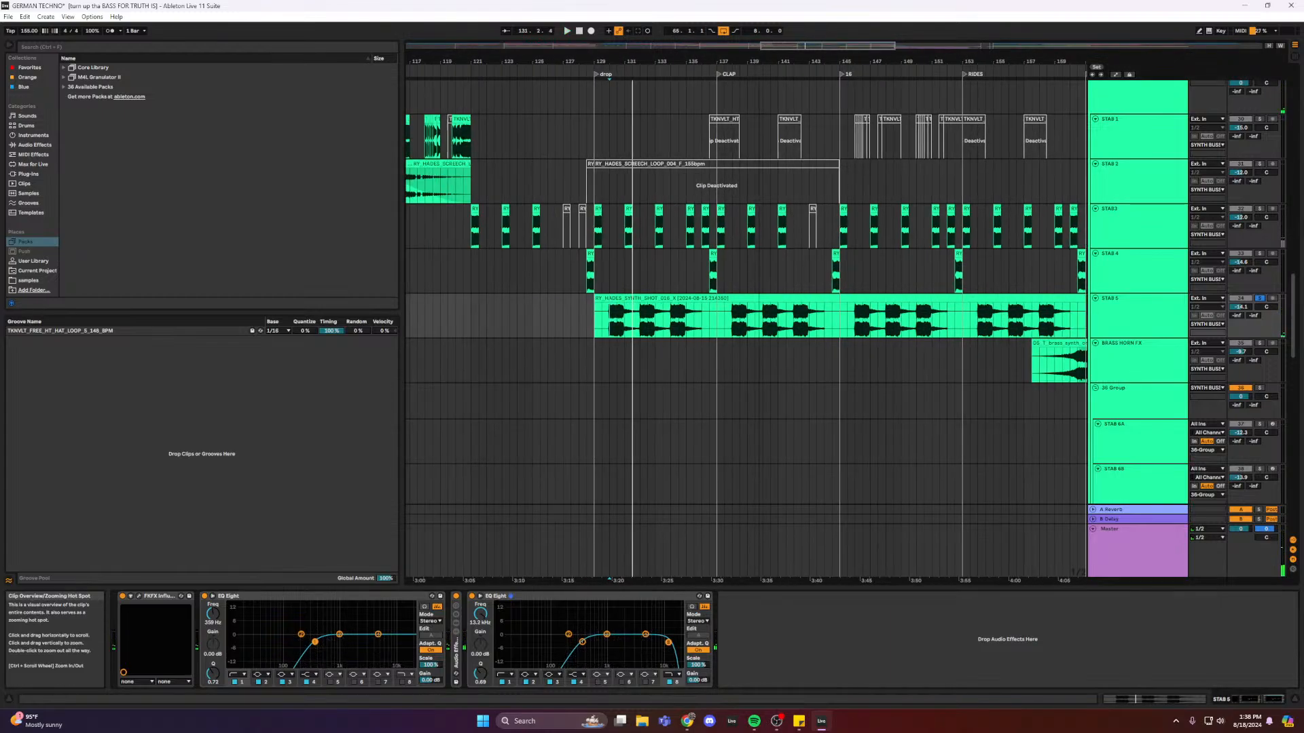
{"action": "scroll", "coordinate": [834, 312], "scroll_direction": "down", "scroll_amount": 3}
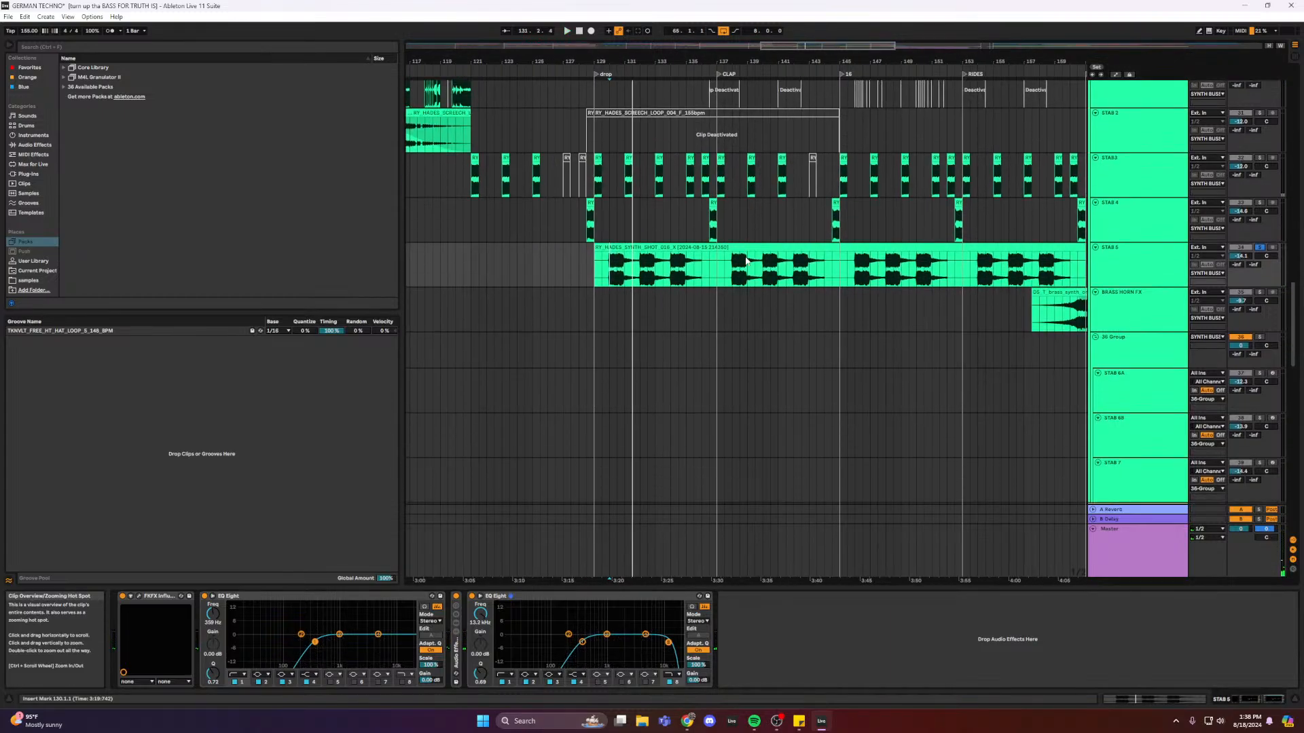
{"action": "left_click", "coordinate": [1072, 318]}
{"action": "left_click_drag", "start_coordinate": [800, 49], "coordinate": [827, 50]}
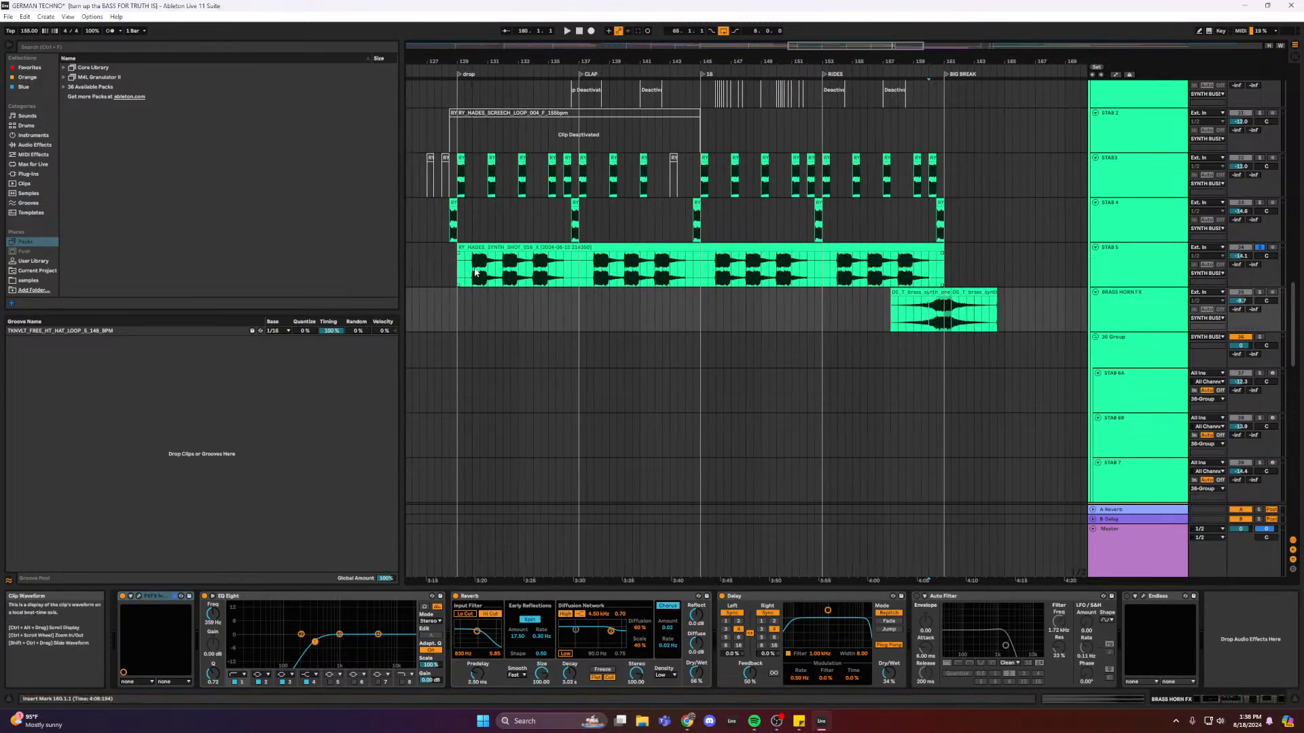
{"action": "left_click", "coordinate": [475, 273]}
{"action": "left_click", "coordinate": [459, 631]}
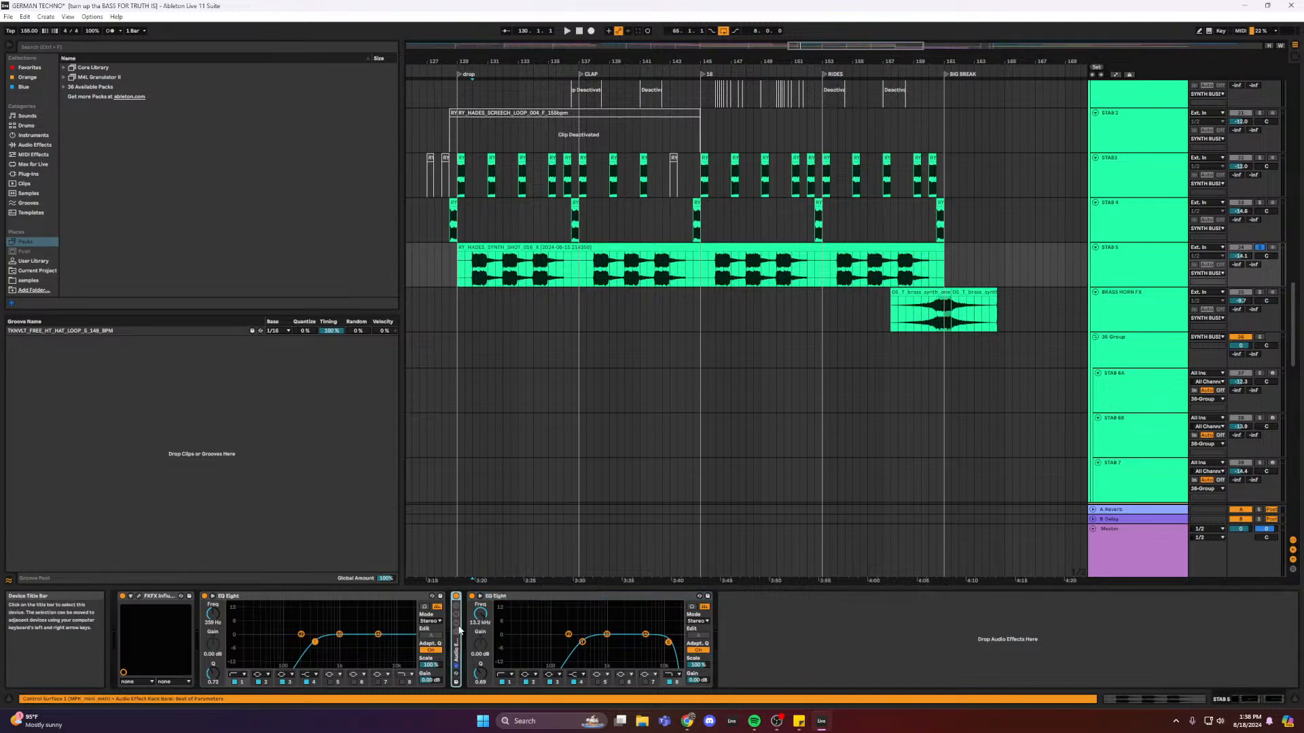
{"action": "left_click", "coordinate": [455, 636]}
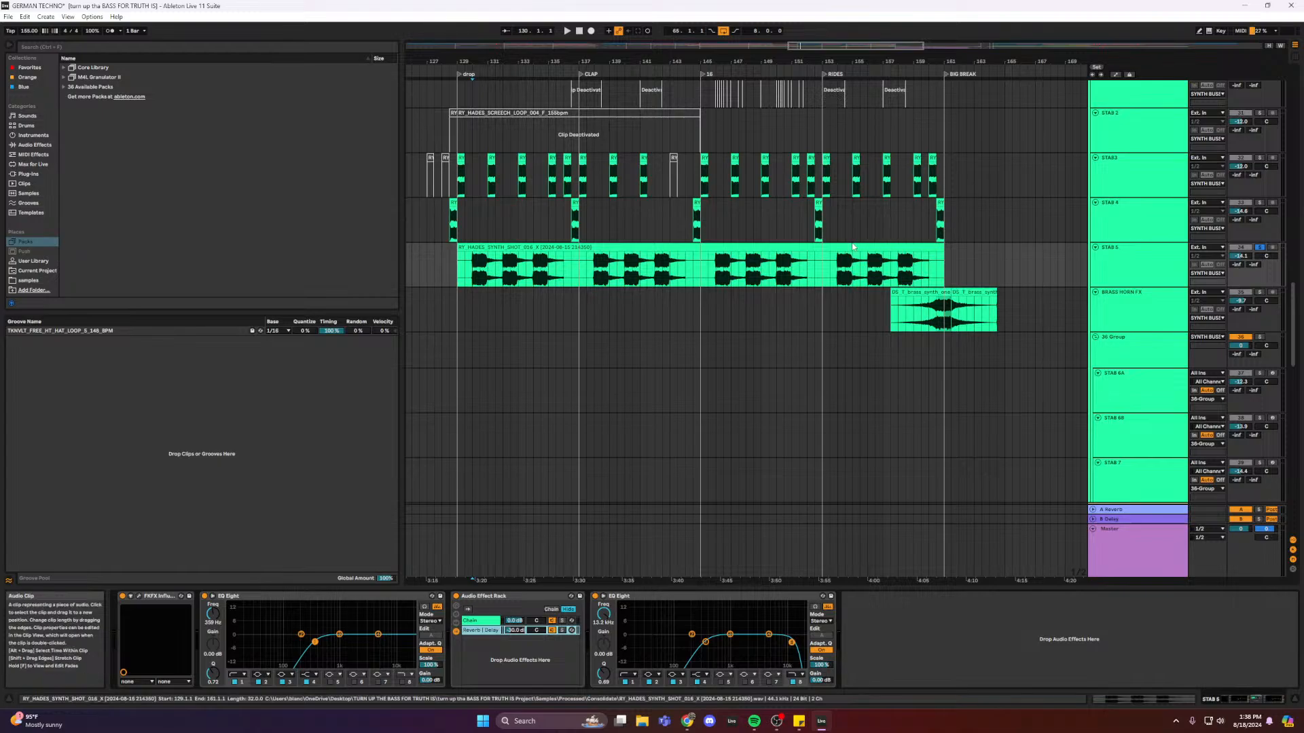
- Listen to the BRASS HORN FX clip soloed from just before the big break, and unsolo it to hear the full mix
{"action": "left_click_drag", "start_coordinate": [840, 45], "coordinate": [871, 63]}
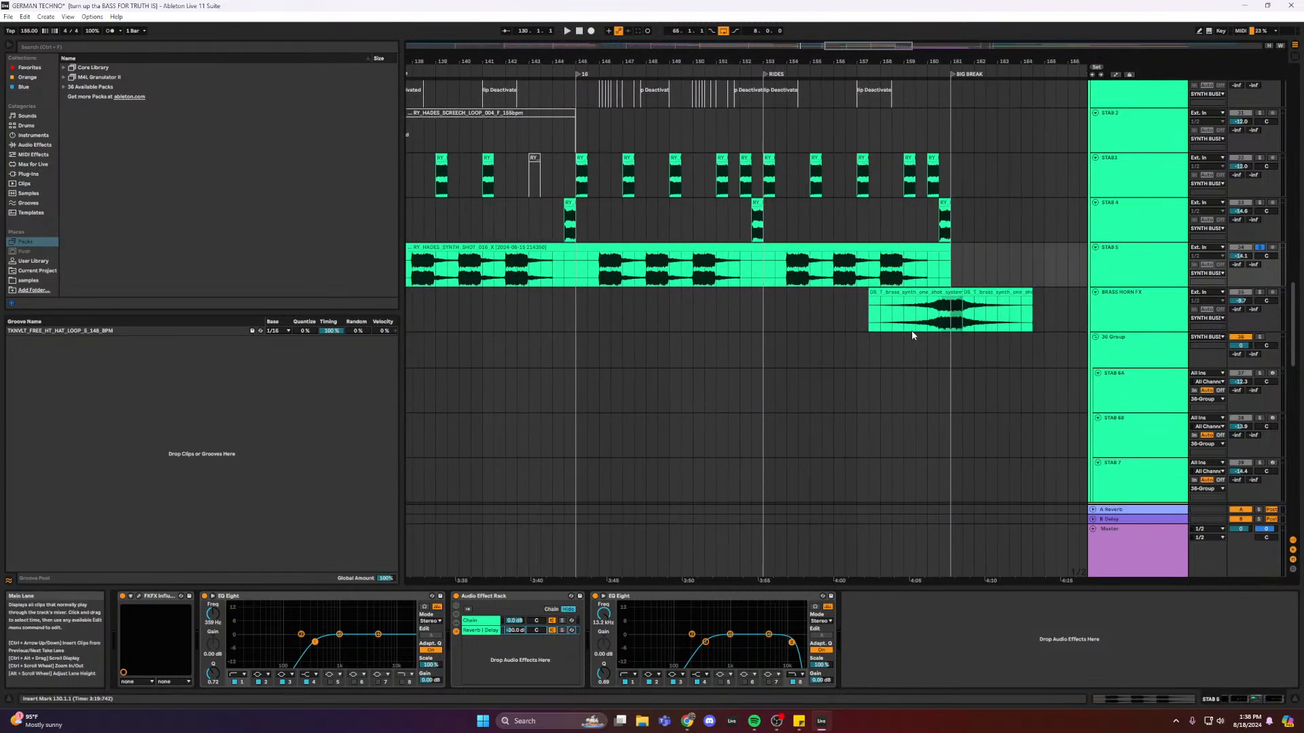
{"action": "left_click", "coordinate": [886, 314]}
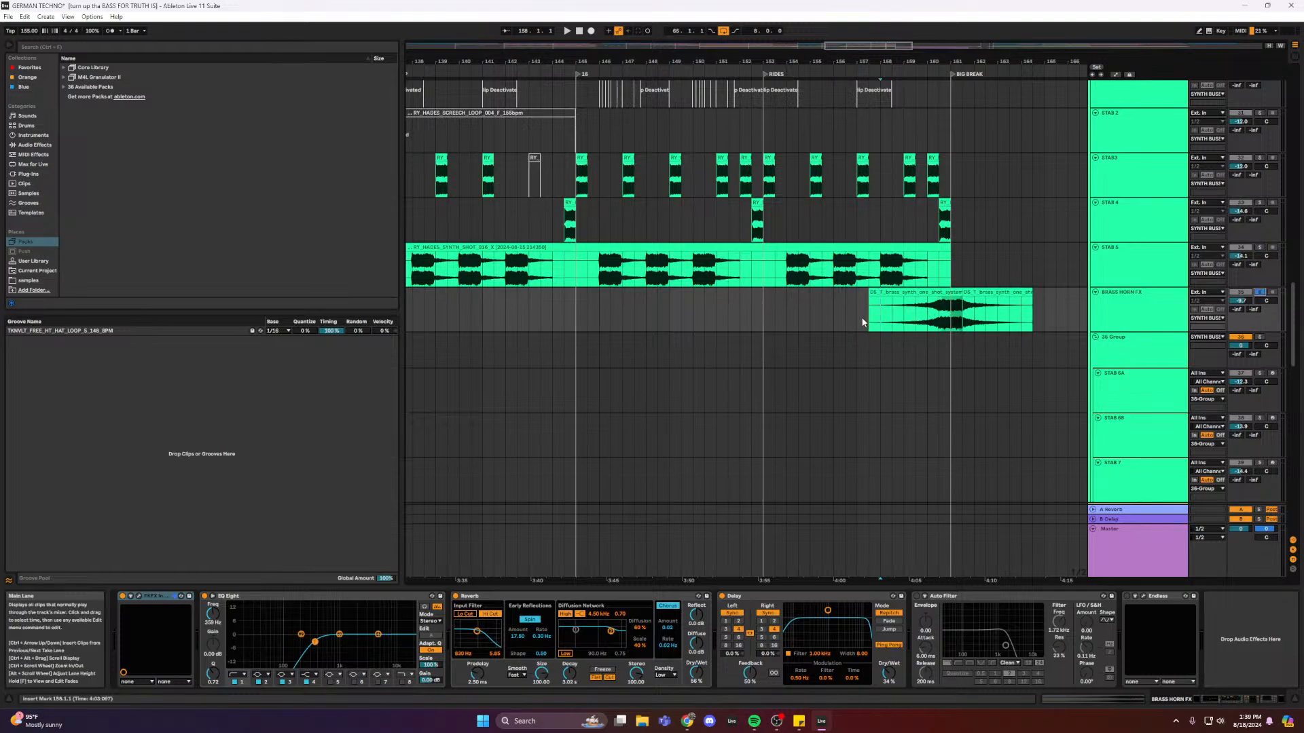
{"action": "left_click", "coordinate": [1260, 292]}
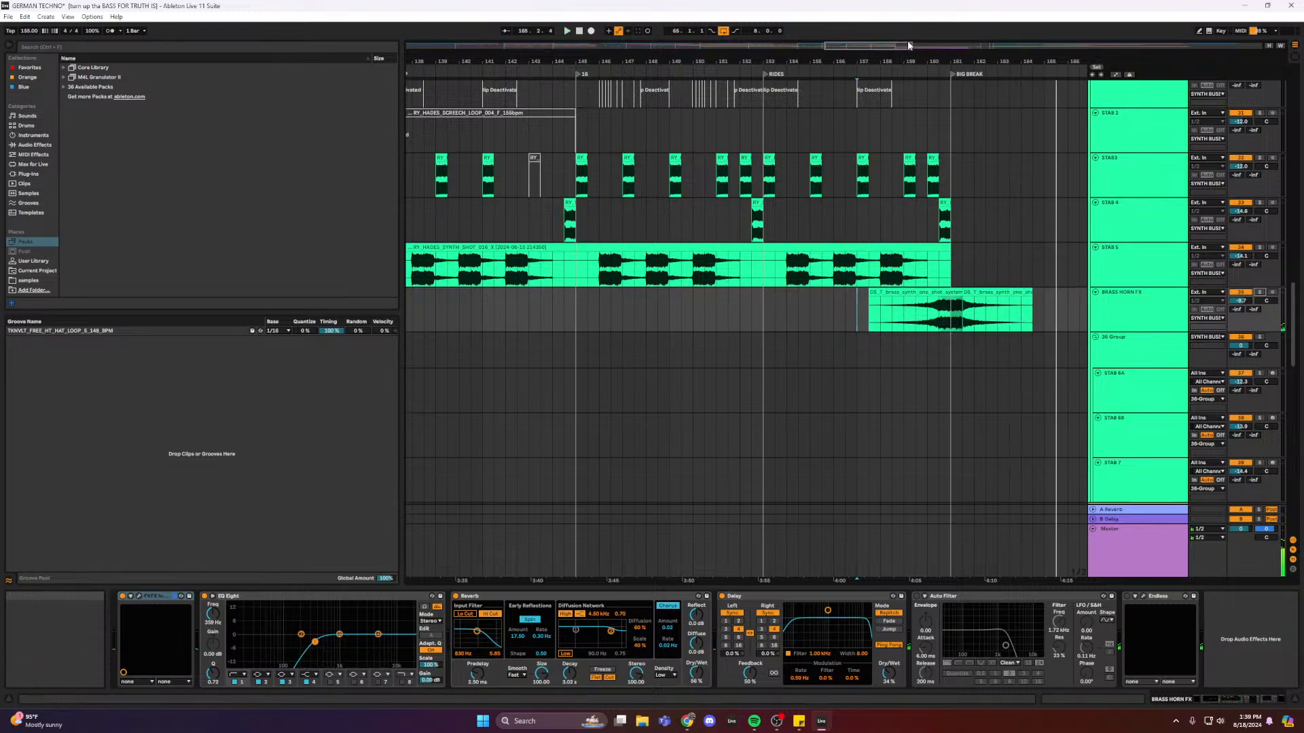
- Delete the last bar before the big break, bar 160, from the kick, bassline and rumble tracks
{"action": "left_click_drag", "start_coordinate": [868, 45], "coordinate": [861, 37]}
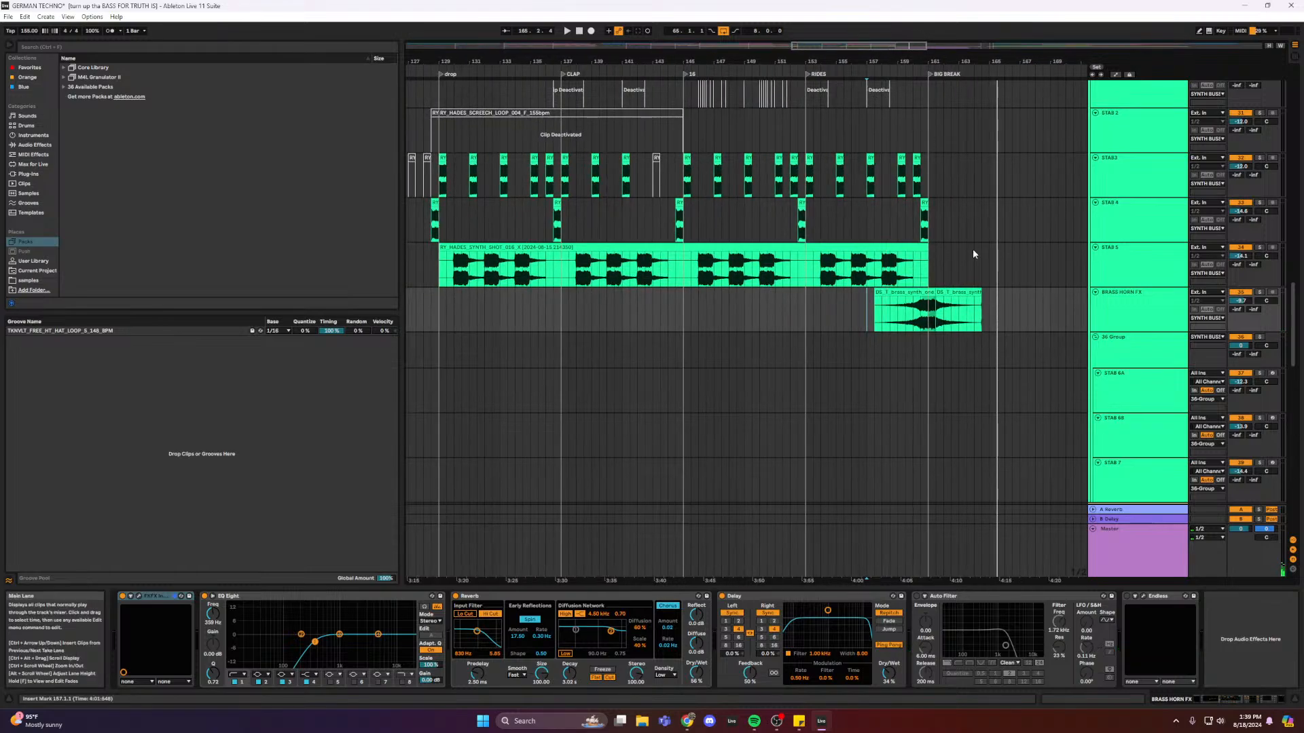
{"action": "scroll", "coordinate": [940, 251], "scroll_direction": "up", "scroll_amount": 8}
{"action": "scroll", "coordinate": [917, 237], "scroll_direction": "up", "scroll_amount": 15}
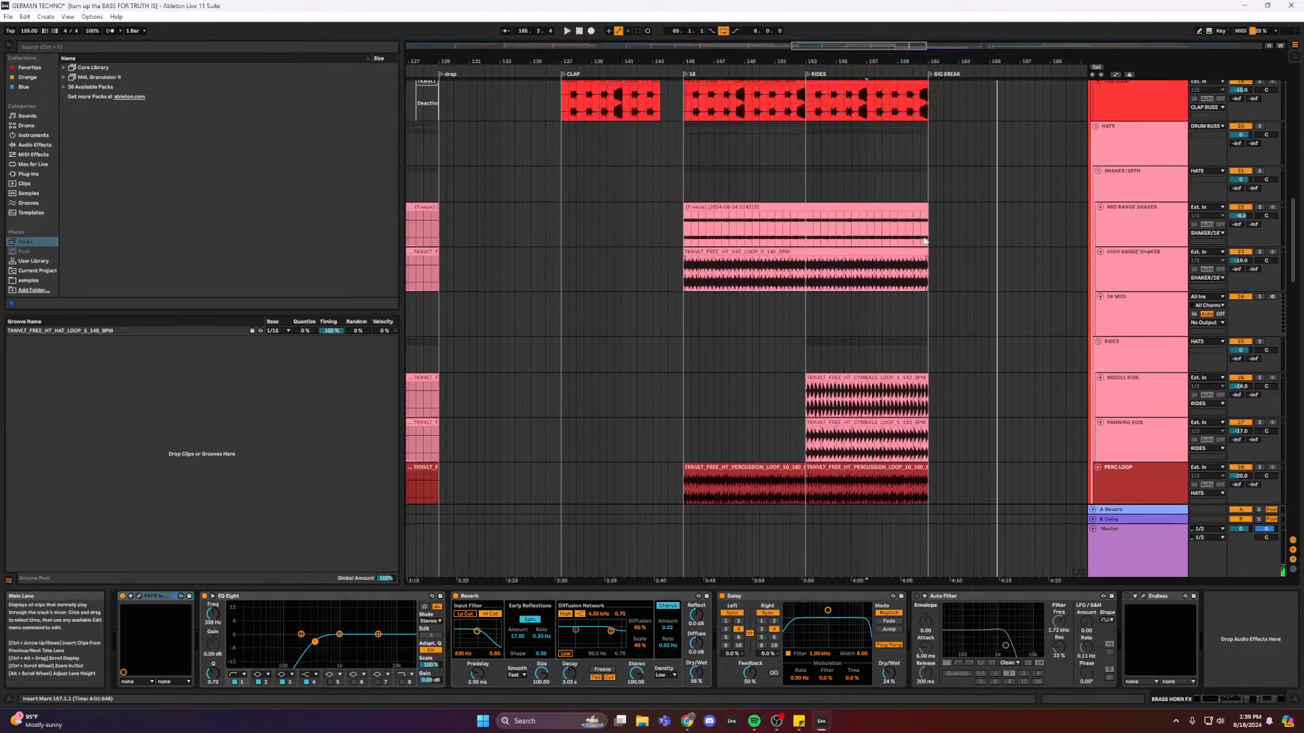
{"action": "scroll", "coordinate": [916, 231], "scroll_direction": "up", "scroll_amount": 8}
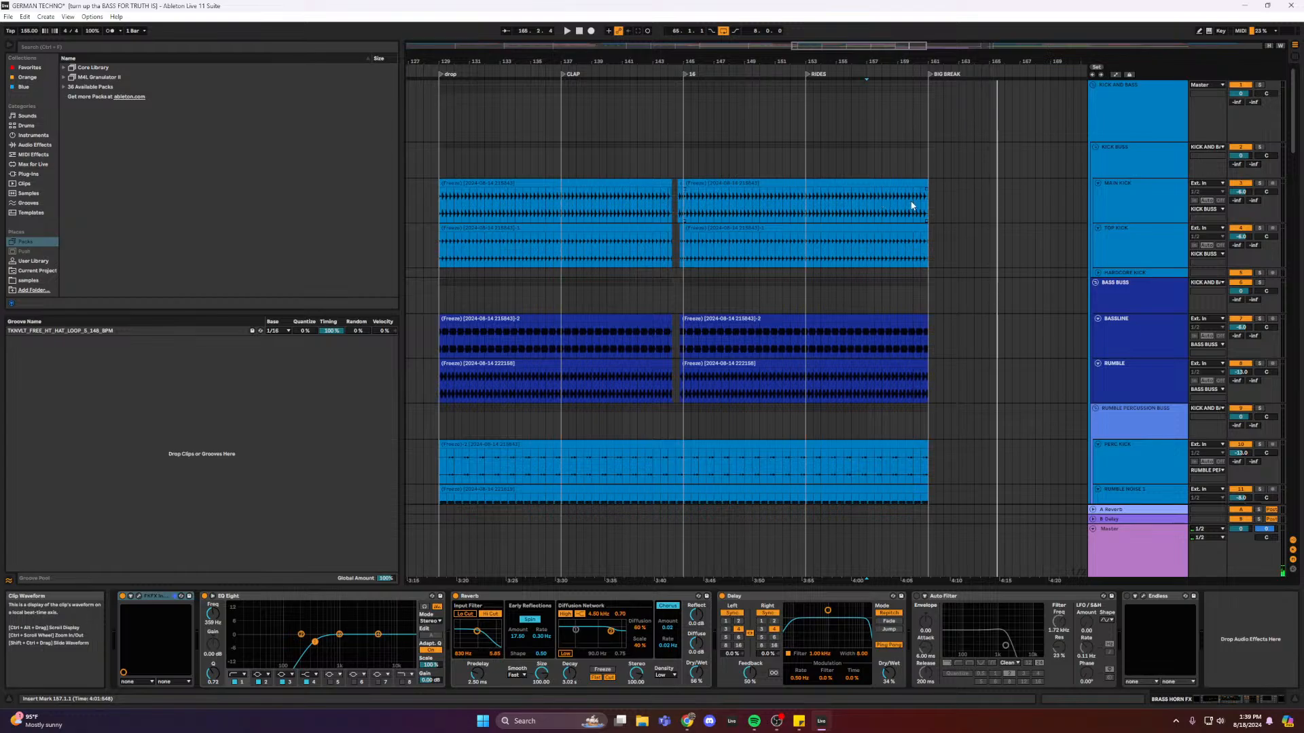
{"action": "left_click_drag", "start_coordinate": [896, 195], "coordinate": [929, 378]}
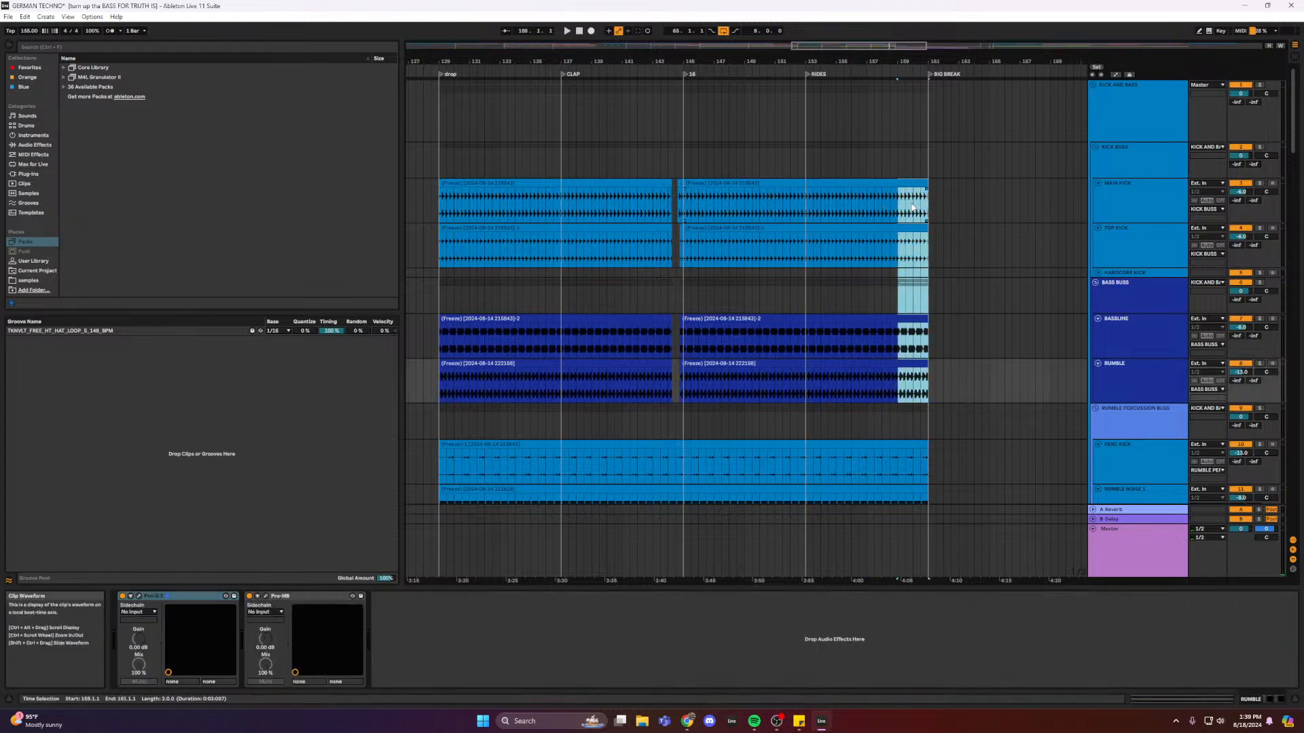
{"action": "left_click_drag", "start_coordinate": [912, 208], "coordinate": [937, 281]}
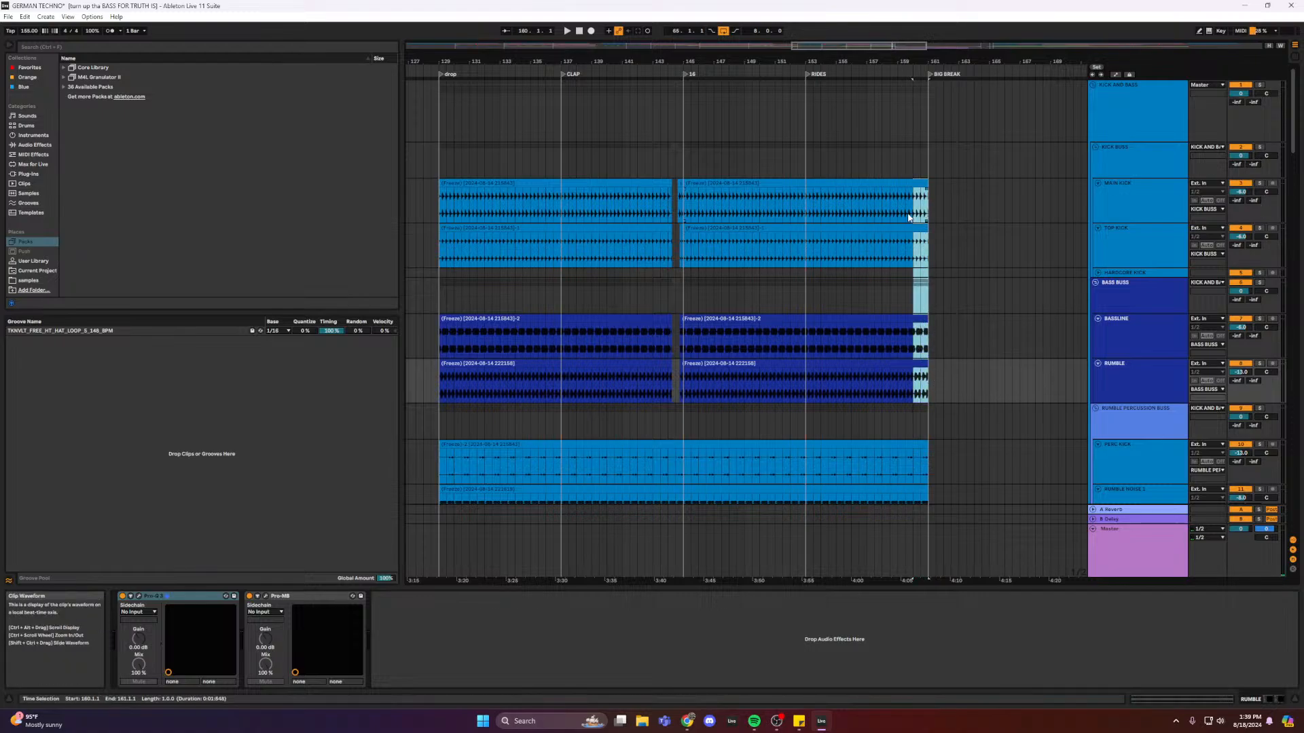
{"action": "scroll", "coordinate": [909, 218], "scroll_direction": "down", "scroll_amount": 1}
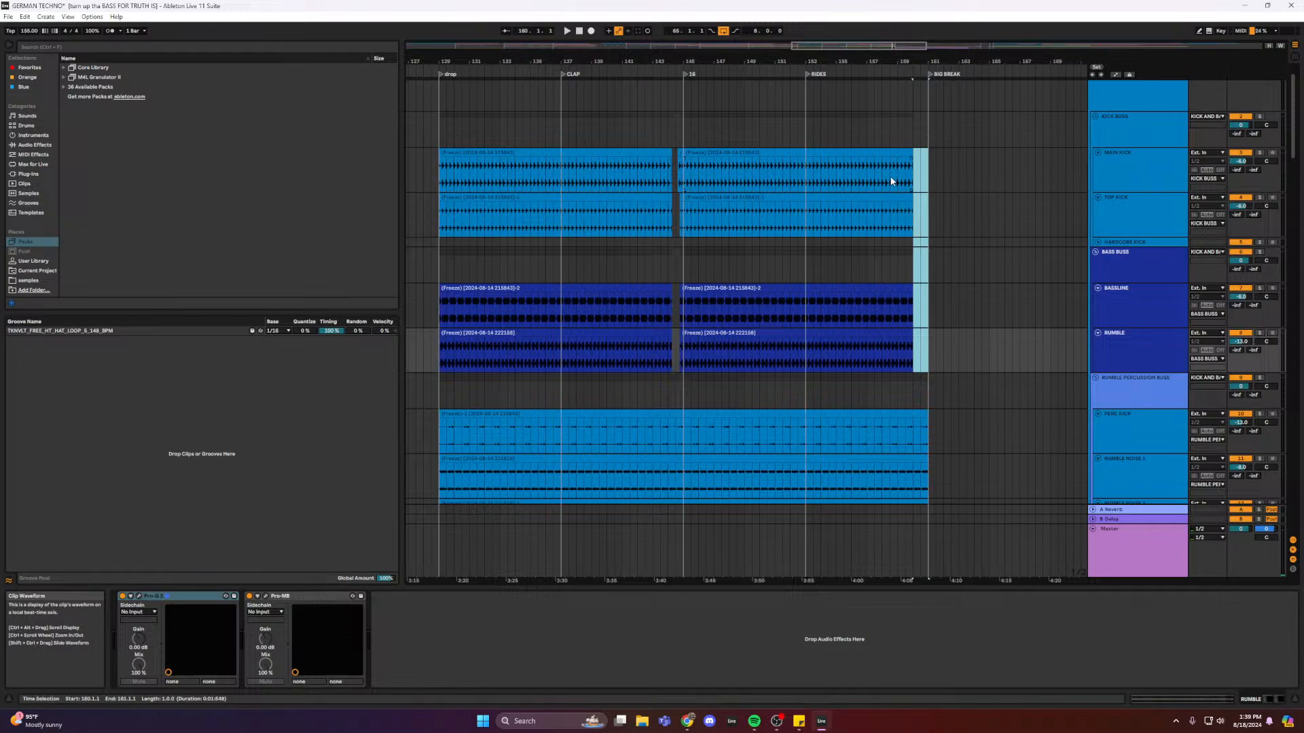
- Play the transition from bar 158 and delete bar 160 from the rumble percussion tracks before the big break
{"action": "left_click", "coordinate": [895, 182]}
{"action": "scroll", "coordinate": [895, 189], "scroll_direction": "down", "scroll_amount": 6}
{"action": "key", "text": "space"}
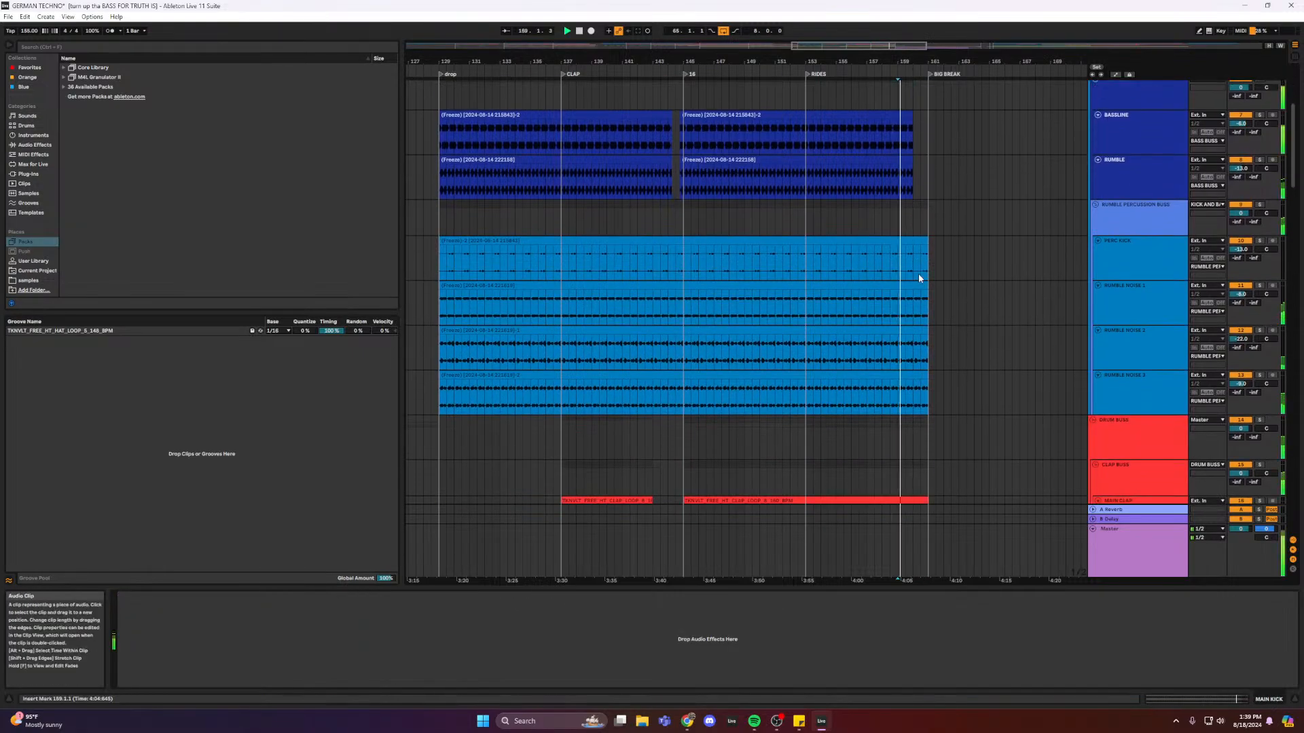
{"action": "left_click_drag", "start_coordinate": [916, 267], "coordinate": [927, 394]}
{"action": "scroll", "coordinate": [926, 387], "scroll_direction": "down", "scroll_amount": 5}
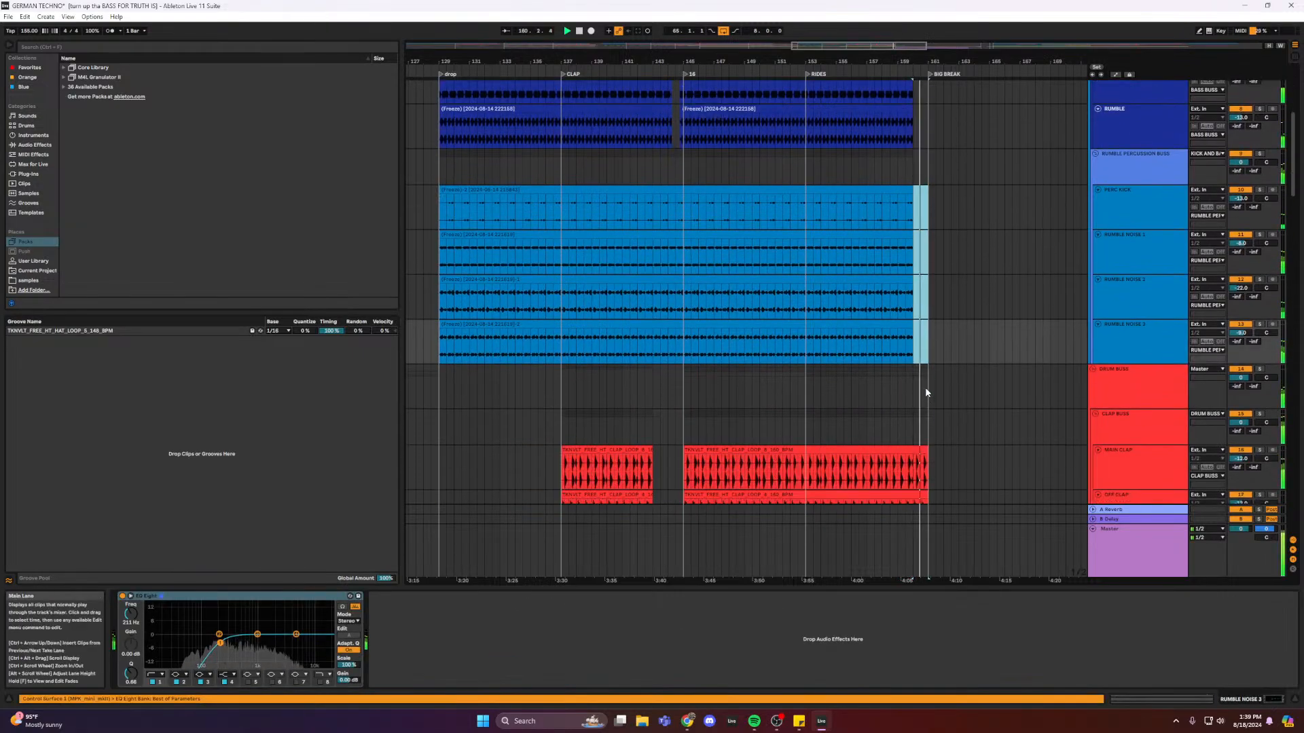
- Stop playback, set the insert marker at bar 158 on the clap buss and show the automation lanes
{"action": "scroll", "coordinate": [923, 328], "scroll_direction": "down", "scroll_amount": 2}
{"action": "left_click", "coordinate": [882, 275]}
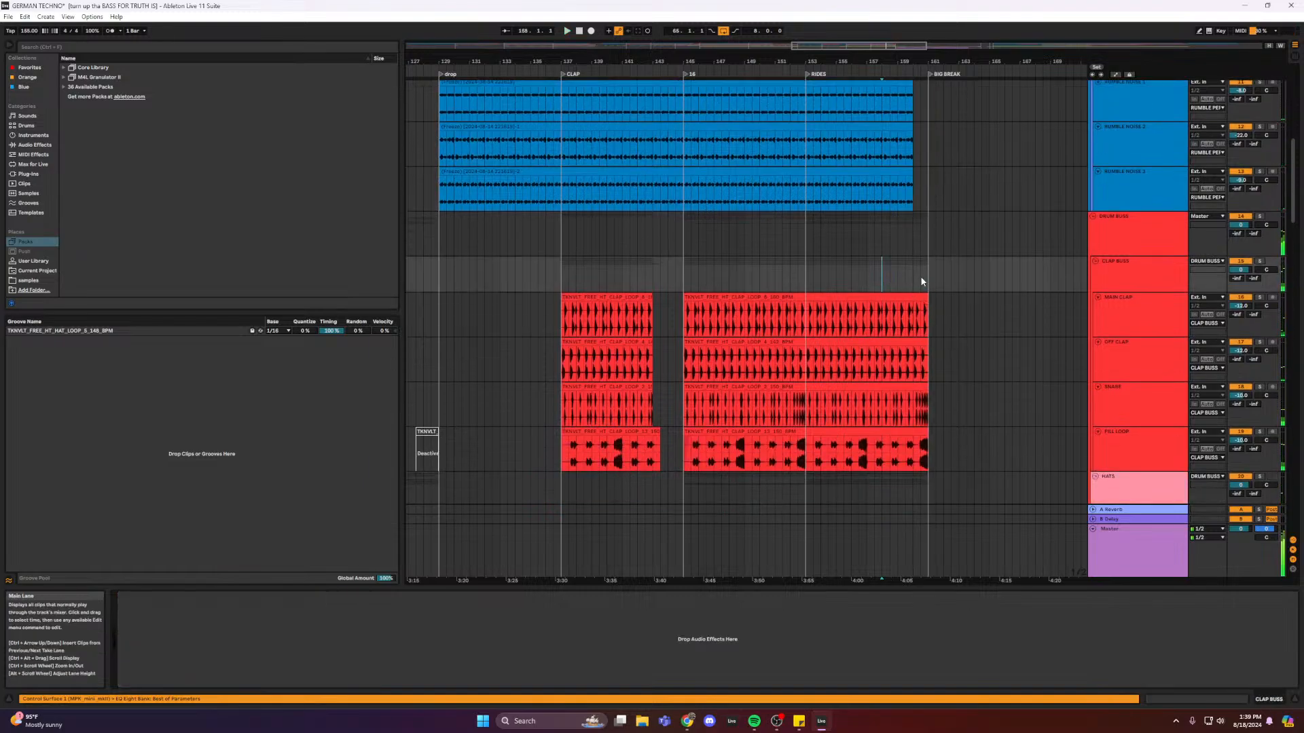
{"action": "key", "text": "a"}
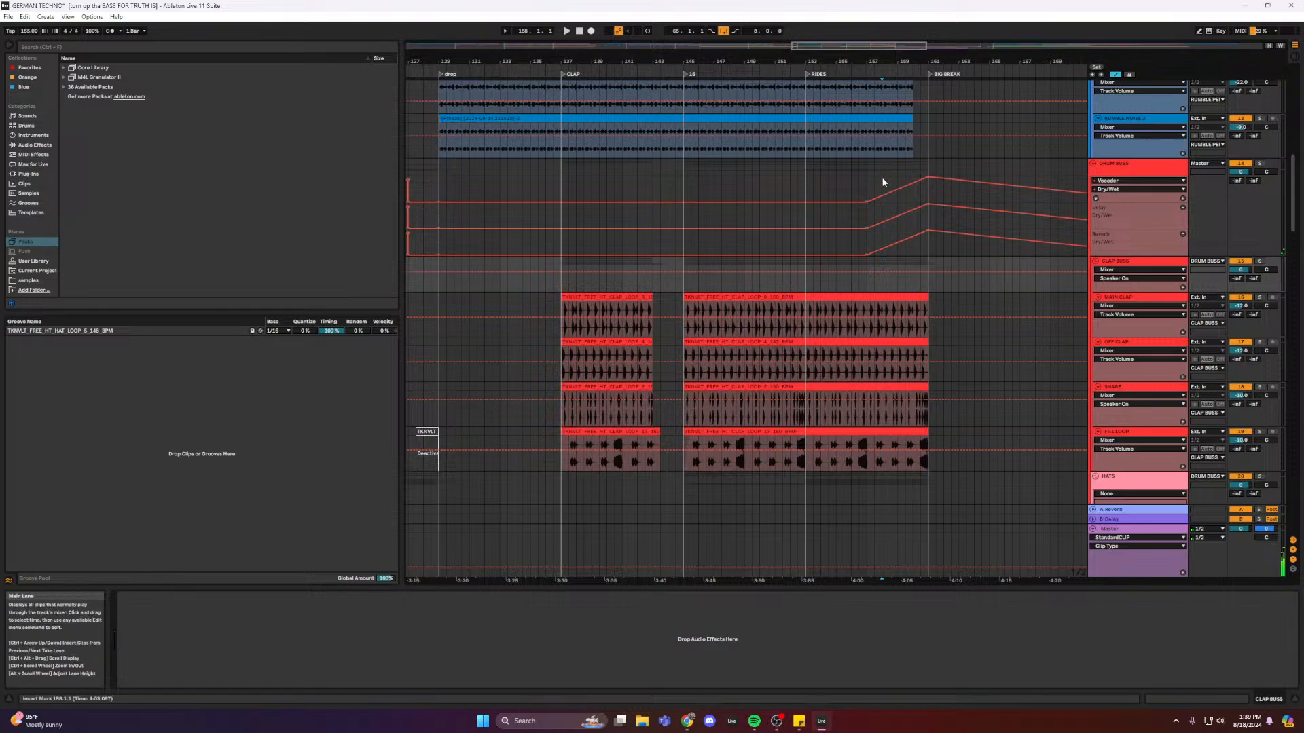
- Play the transition into the big break from bar 157 on the drum buss, checking each track's clip endings, and hide the automation lanes
{"action": "left_click", "coordinate": [864, 177]}
{"action": "key", "text": "space"}
{"action": "scroll", "coordinate": [981, 169], "scroll_direction": "up", "scroll_amount": 1}
{"action": "scroll", "coordinate": [981, 169], "scroll_direction": "down", "scroll_amount": 6}
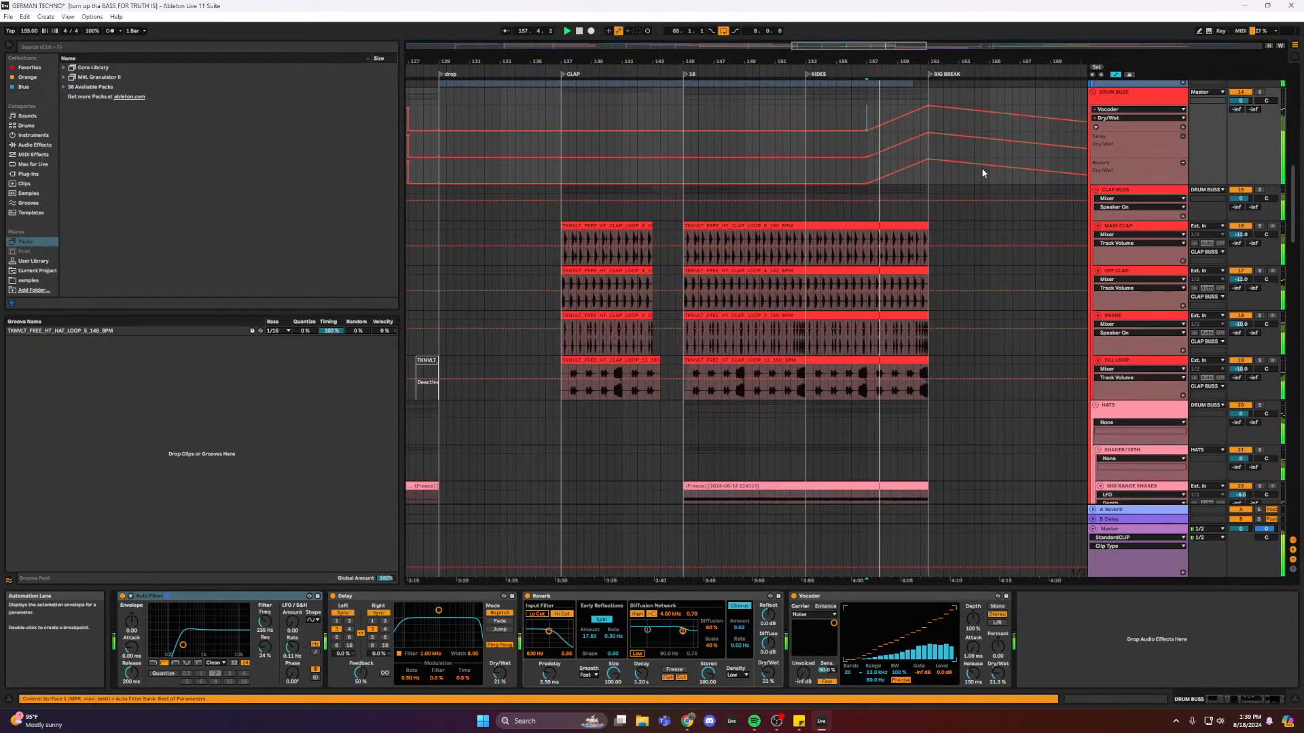
{"action": "scroll", "coordinate": [982, 173], "scroll_direction": "down", "scroll_amount": 3}
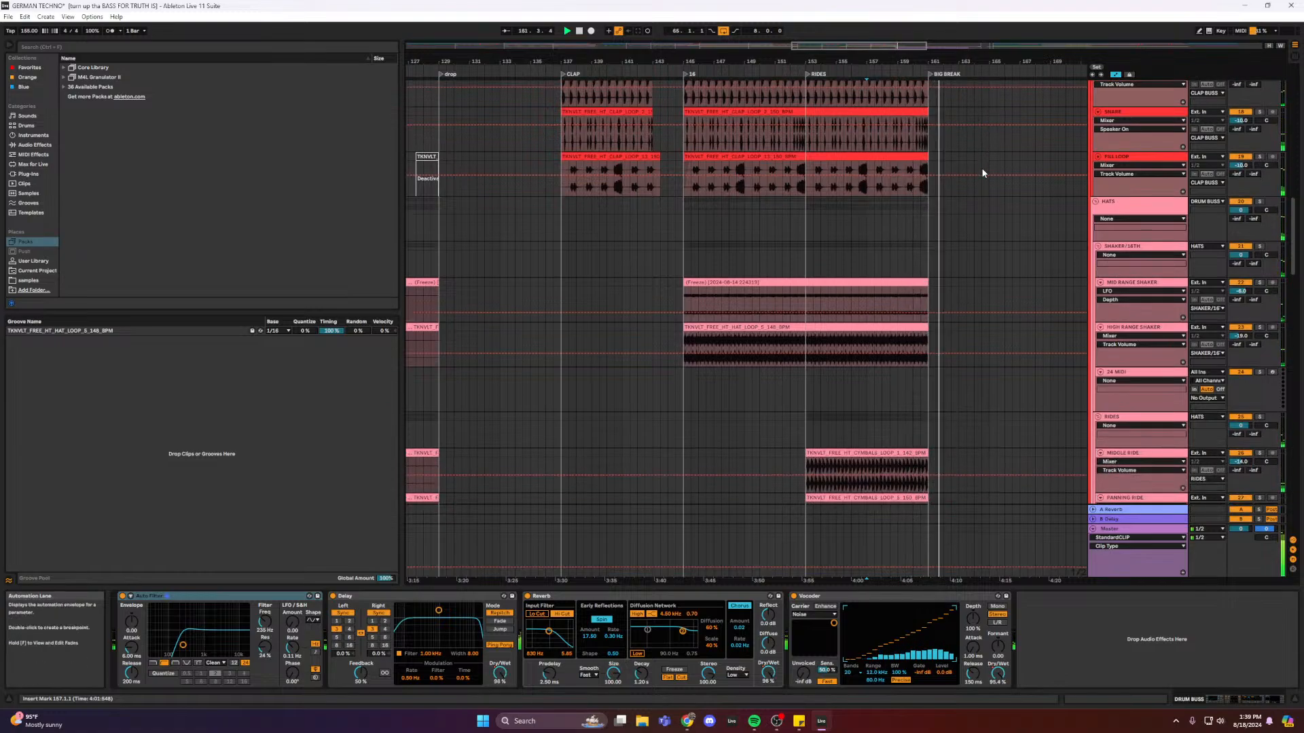
{"action": "scroll", "coordinate": [969, 183], "scroll_direction": "down", "scroll_amount": 5}
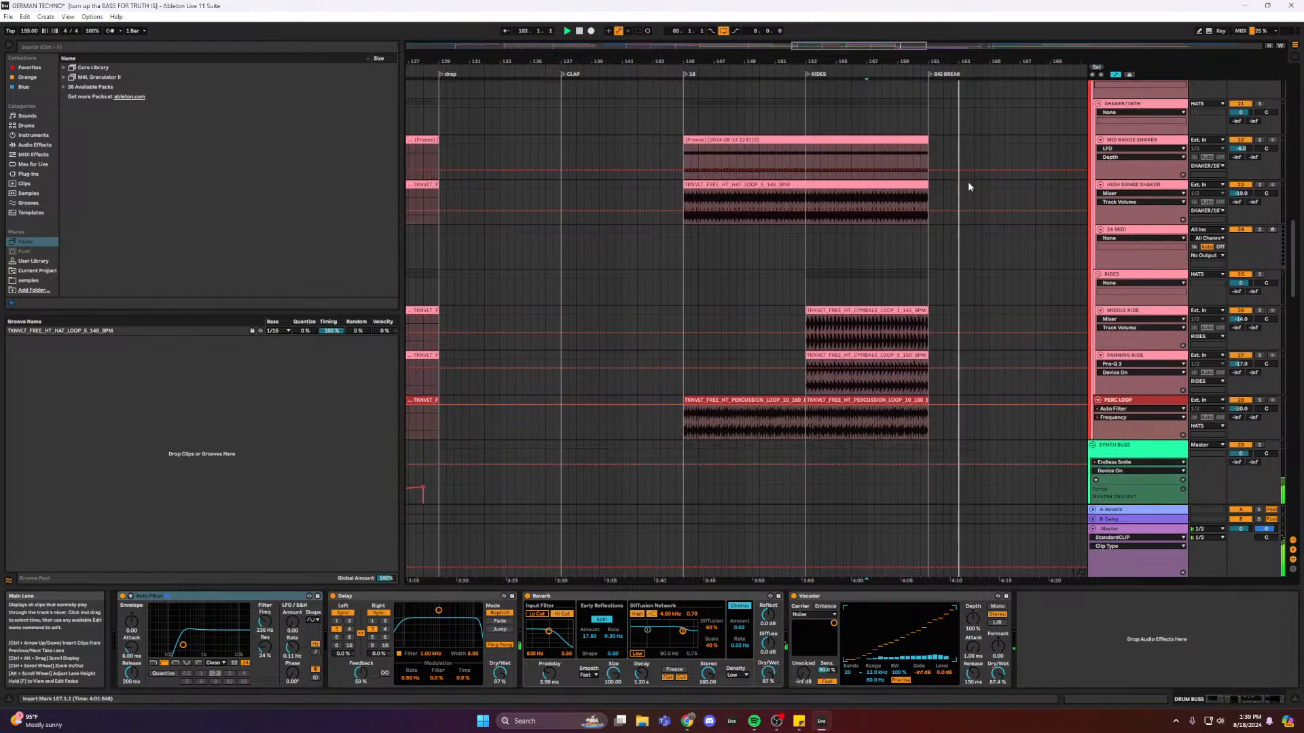
{"action": "scroll", "coordinate": [968, 187], "scroll_direction": "down", "scroll_amount": 5}
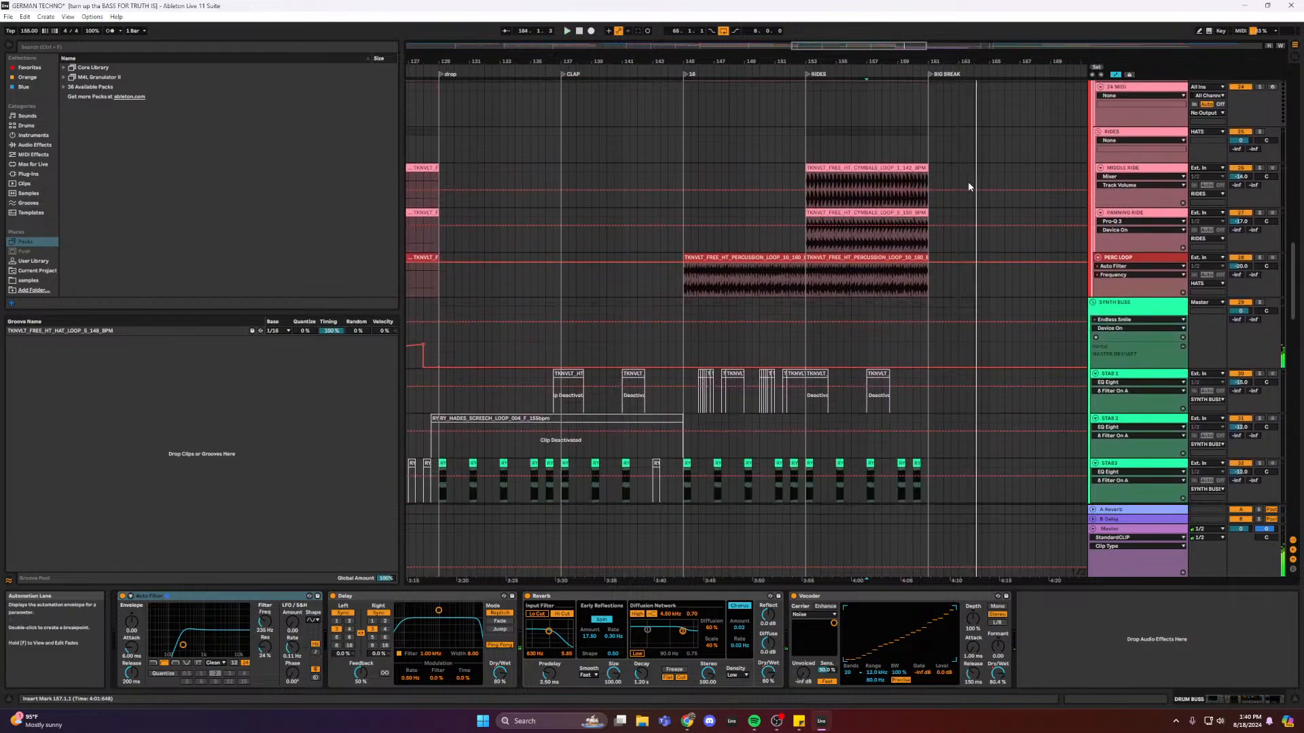
{"action": "key", "text": "a"}
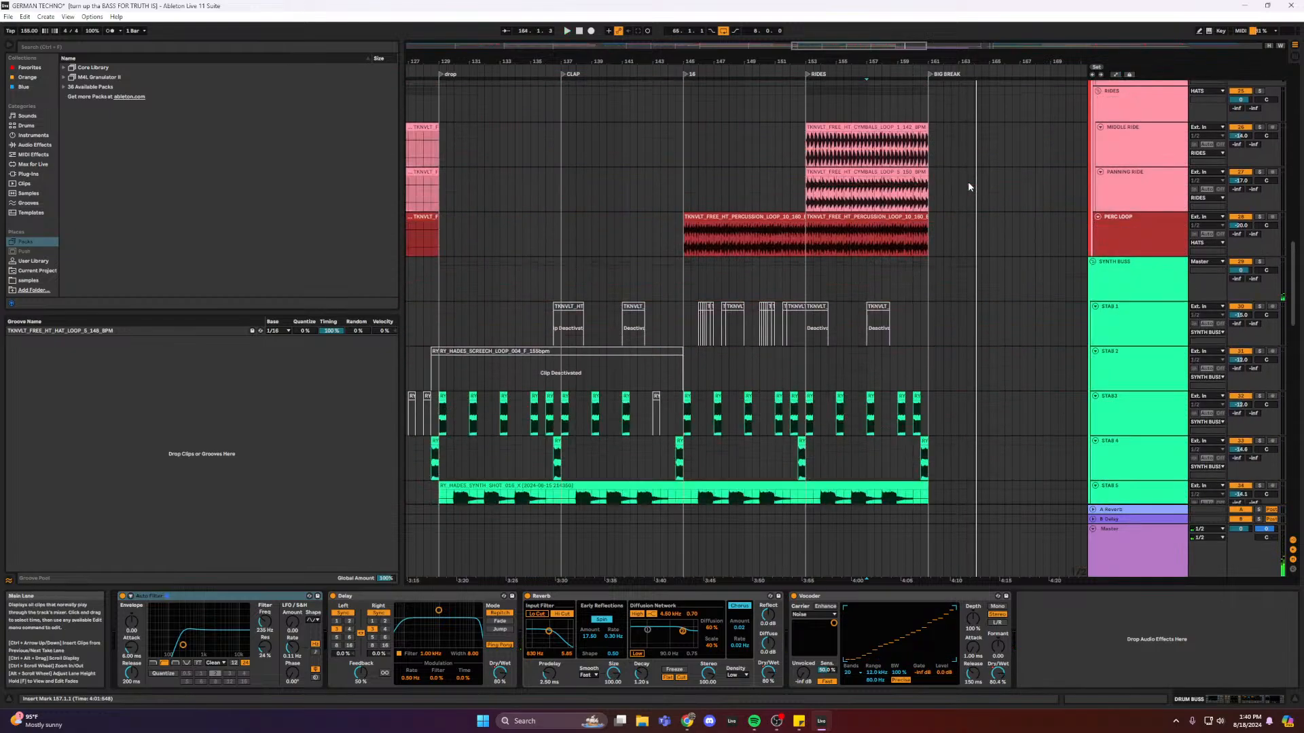
- Delete the deactivated clips after the drop from the STAB 1 and STAB 2 tracks
{"action": "scroll", "coordinate": [943, 173], "scroll_direction": "up", "scroll_amount": 1}
{"action": "scroll", "coordinate": [944, 180], "scroll_direction": "up", "scroll_amount": 3}
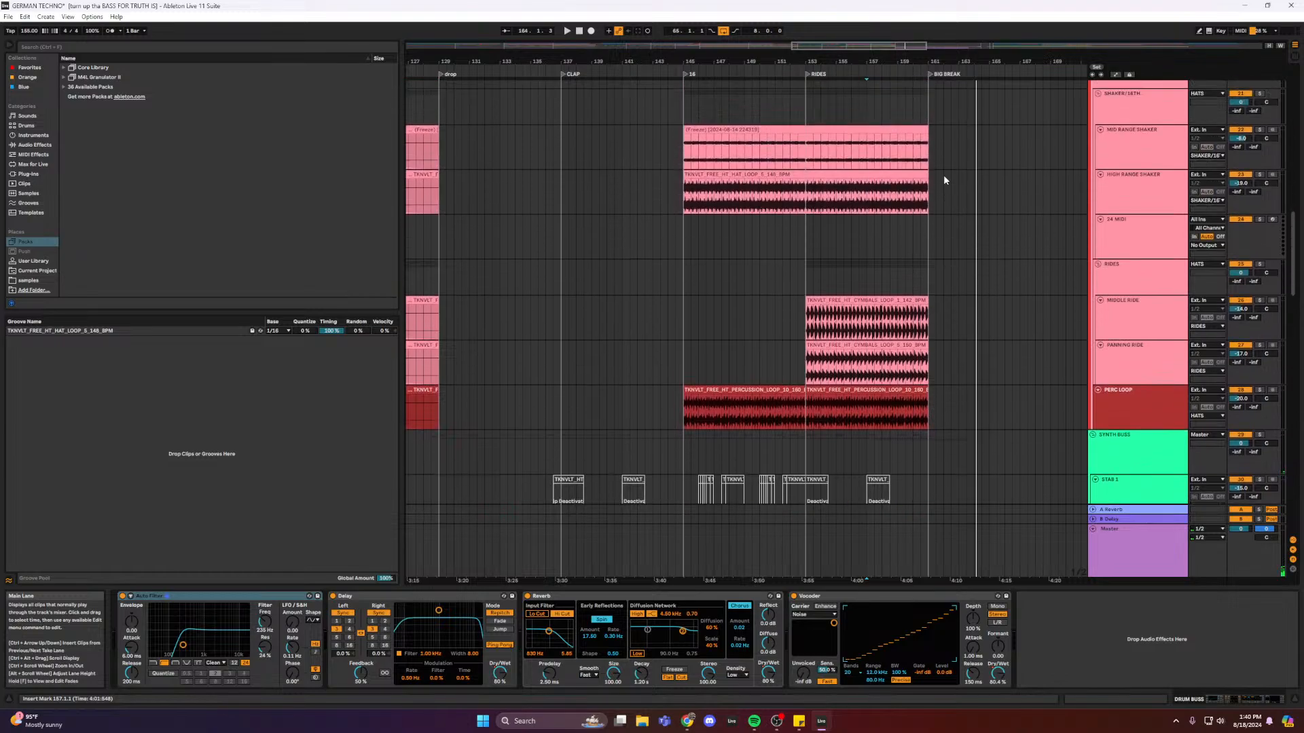
{"action": "scroll", "coordinate": [944, 177], "scroll_direction": "down", "scroll_amount": 4}
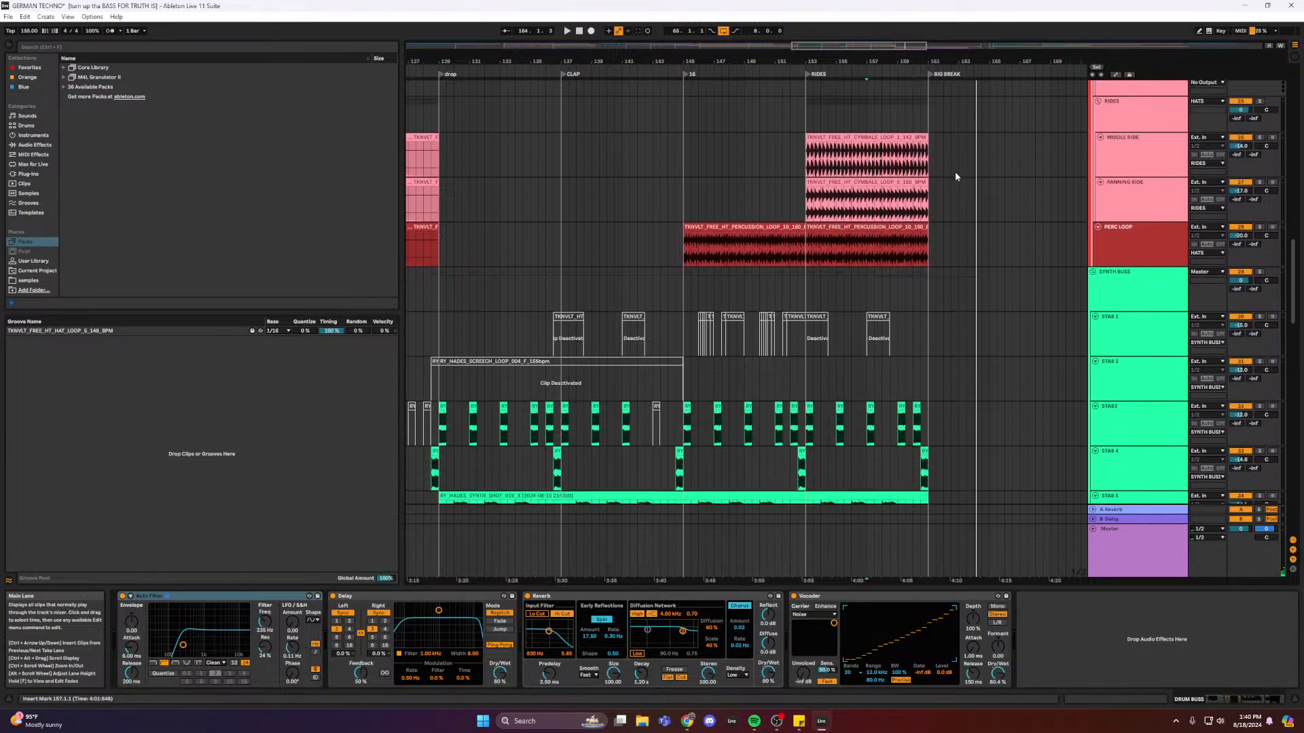
{"action": "scroll", "coordinate": [844, 136], "scroll_direction": "down", "scroll_amount": 3}
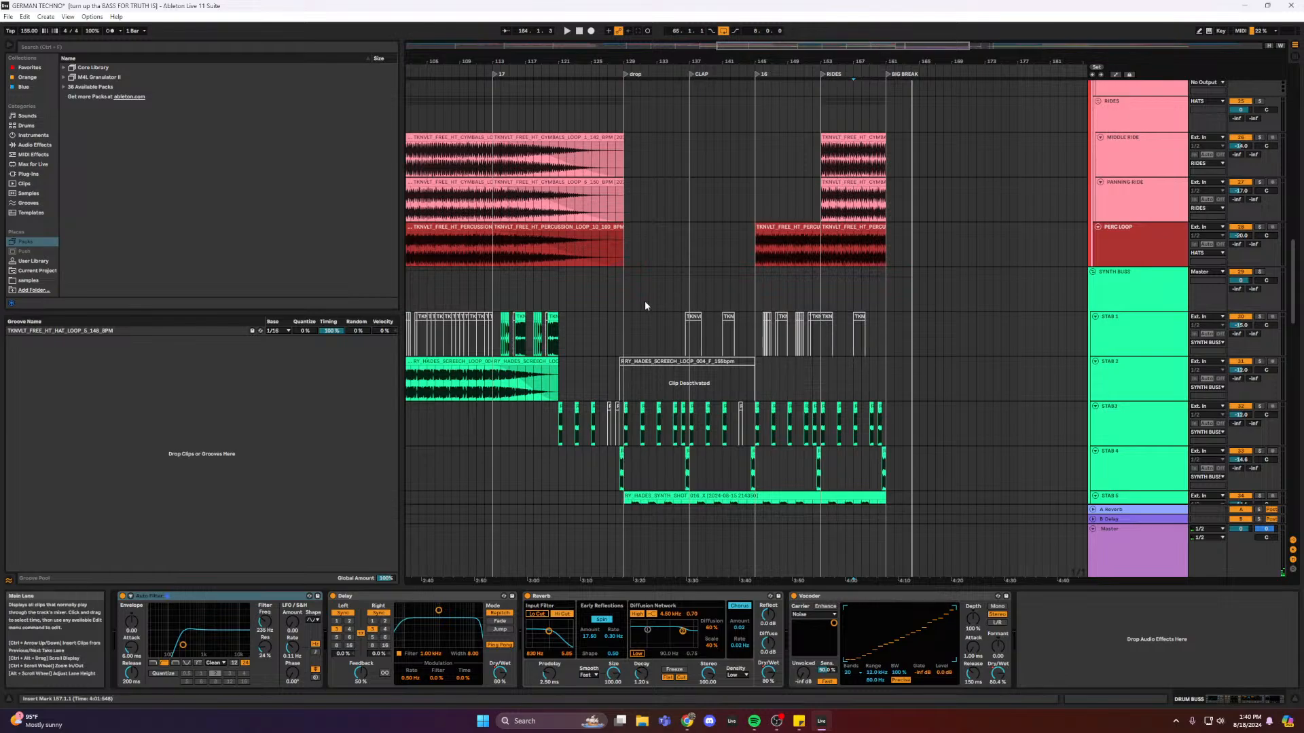
{"action": "left_click_drag", "start_coordinate": [625, 331], "coordinate": [947, 333]}
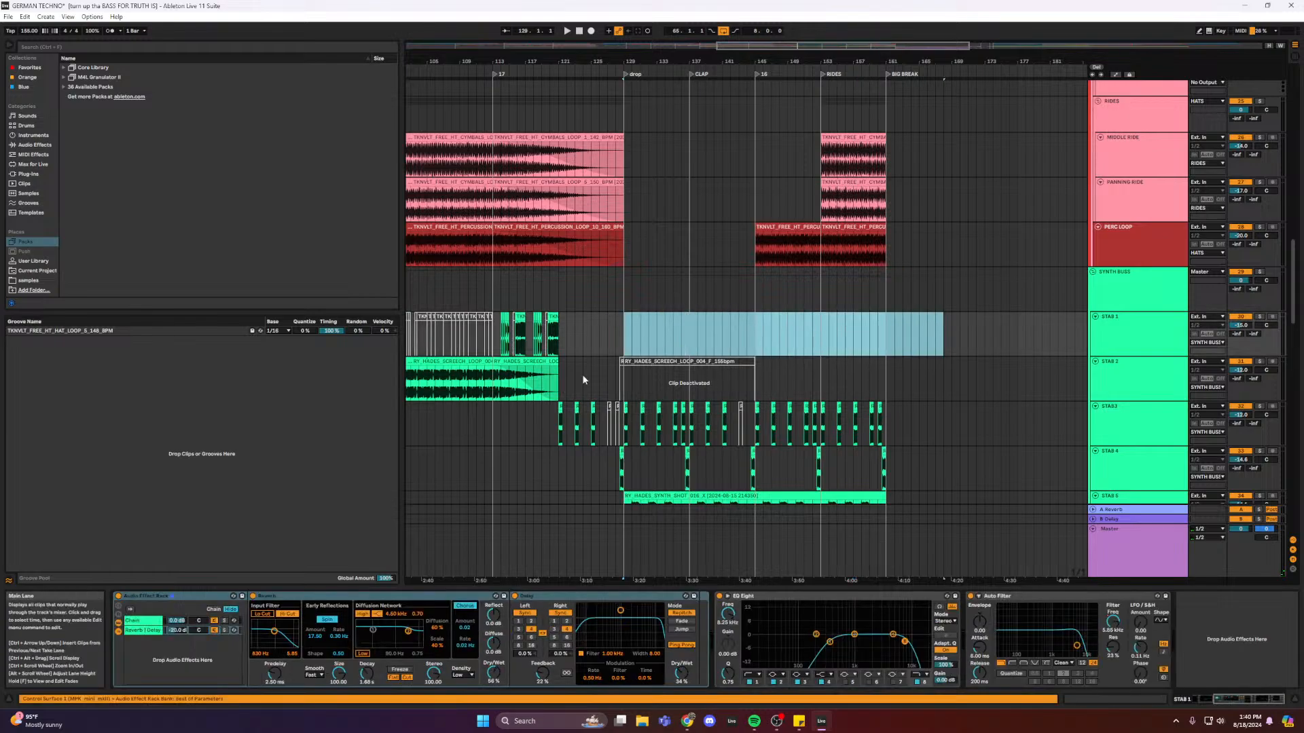
{"action": "key", "text": "Delete"}
{"action": "left_click_drag", "start_coordinate": [591, 378], "coordinate": [861, 377]}
{"action": "key", "text": "Delete"}
- Review the stab, vocal, hat and clap tracks around the drop and big break, and view the arrangement as a whole
{"action": "scroll", "coordinate": [663, 285], "scroll_direction": "down", "scroll_amount": 2}
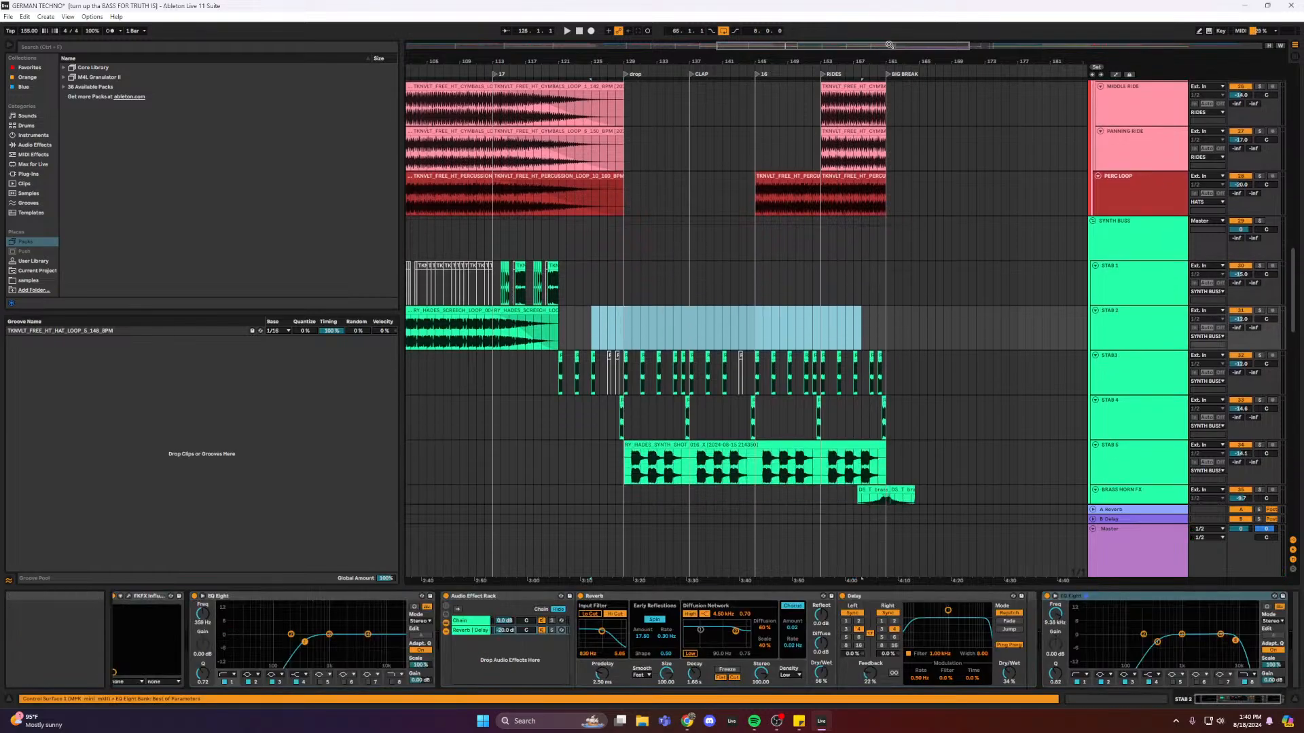
{"action": "left_click_drag", "start_coordinate": [890, 45], "coordinate": [876, 46]}
{"action": "scroll", "coordinate": [859, 333], "scroll_direction": "down", "scroll_amount": 5}
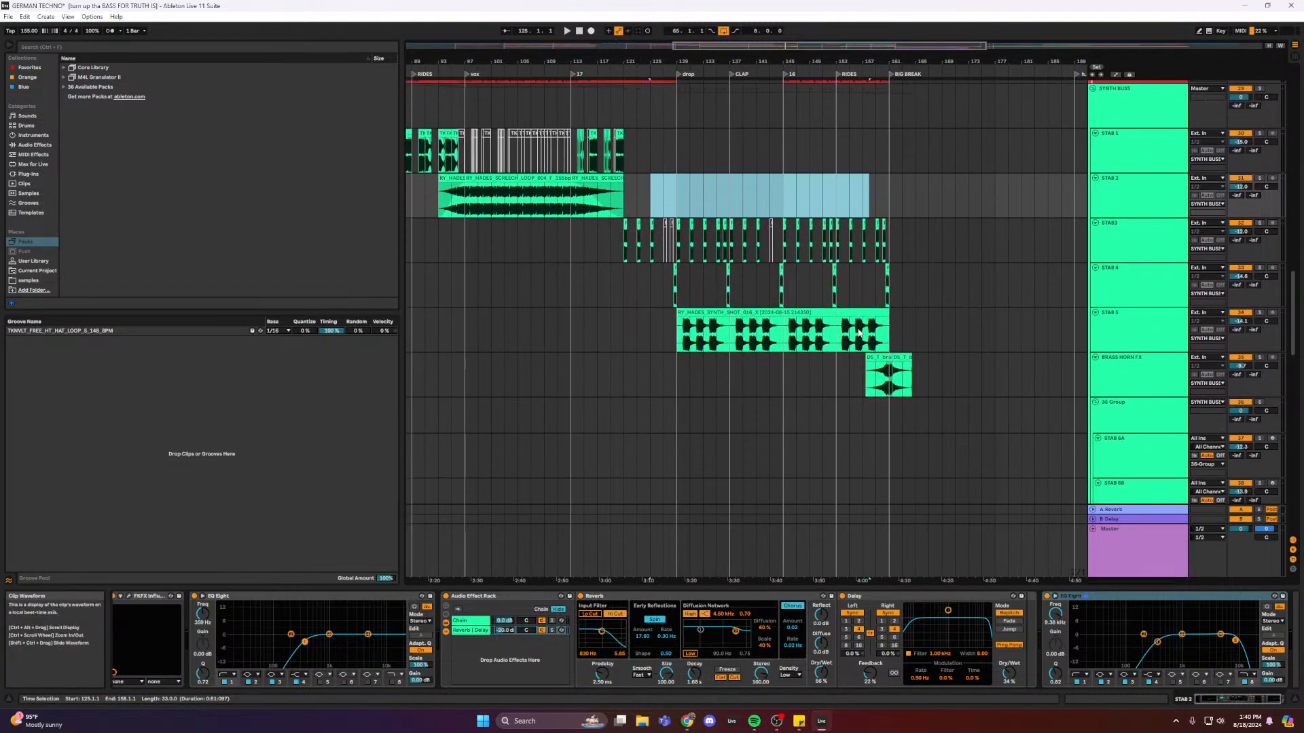
{"action": "scroll", "coordinate": [859, 333], "scroll_direction": "down", "scroll_amount": 7}
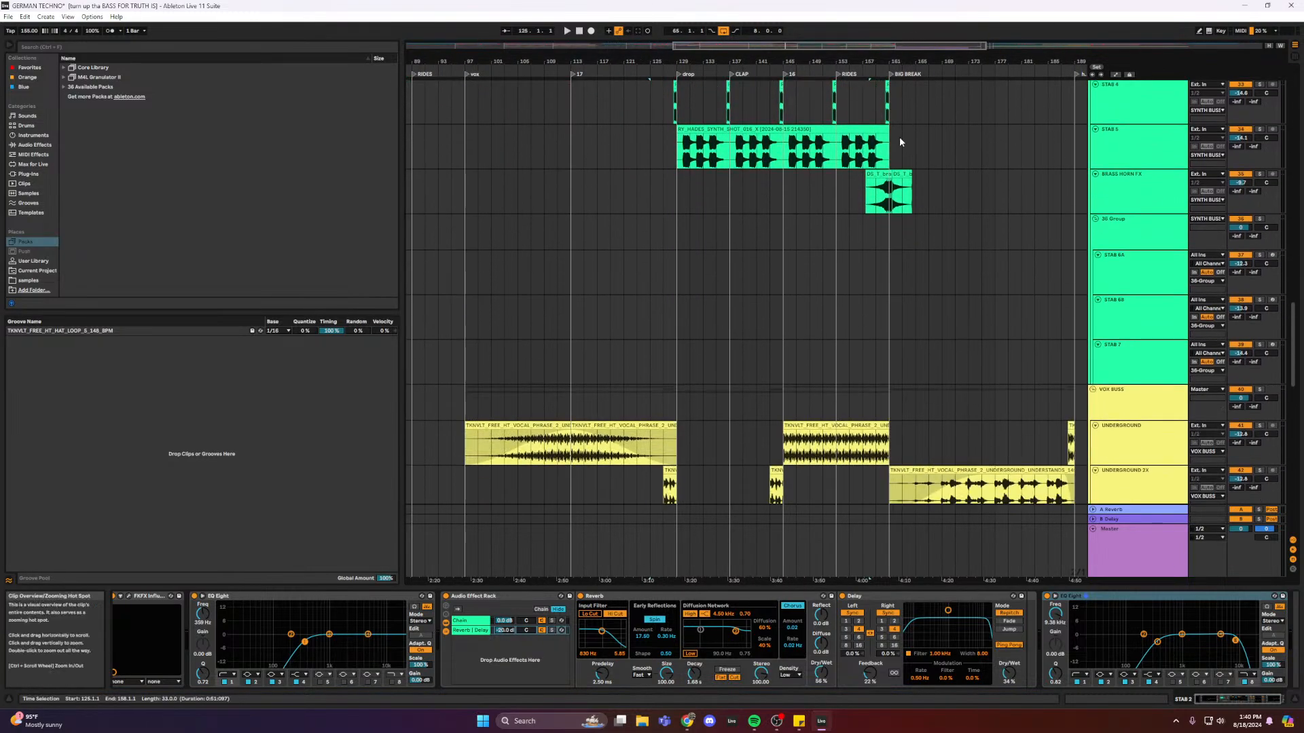
{"action": "scroll", "coordinate": [840, 259], "scroll_direction": "up", "scroll_amount": 10}
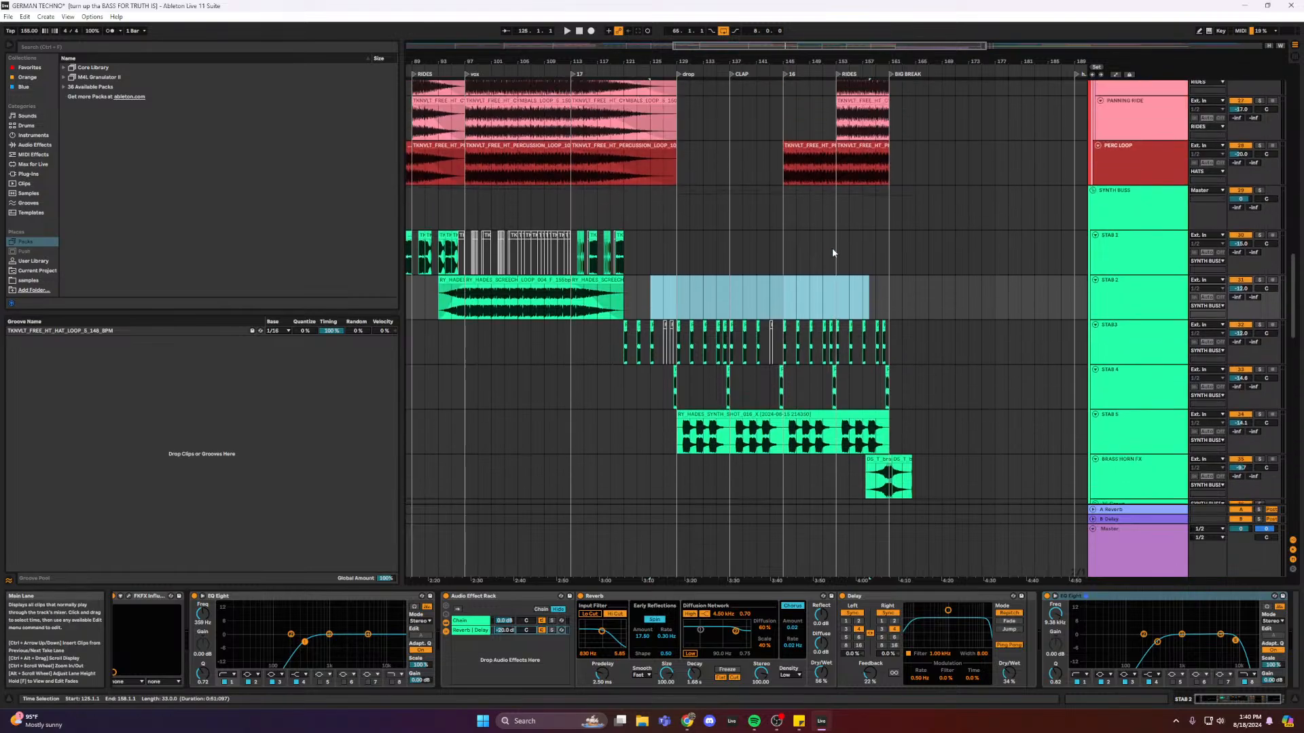
{"action": "scroll", "coordinate": [833, 253], "scroll_direction": "up", "scroll_amount": 12}
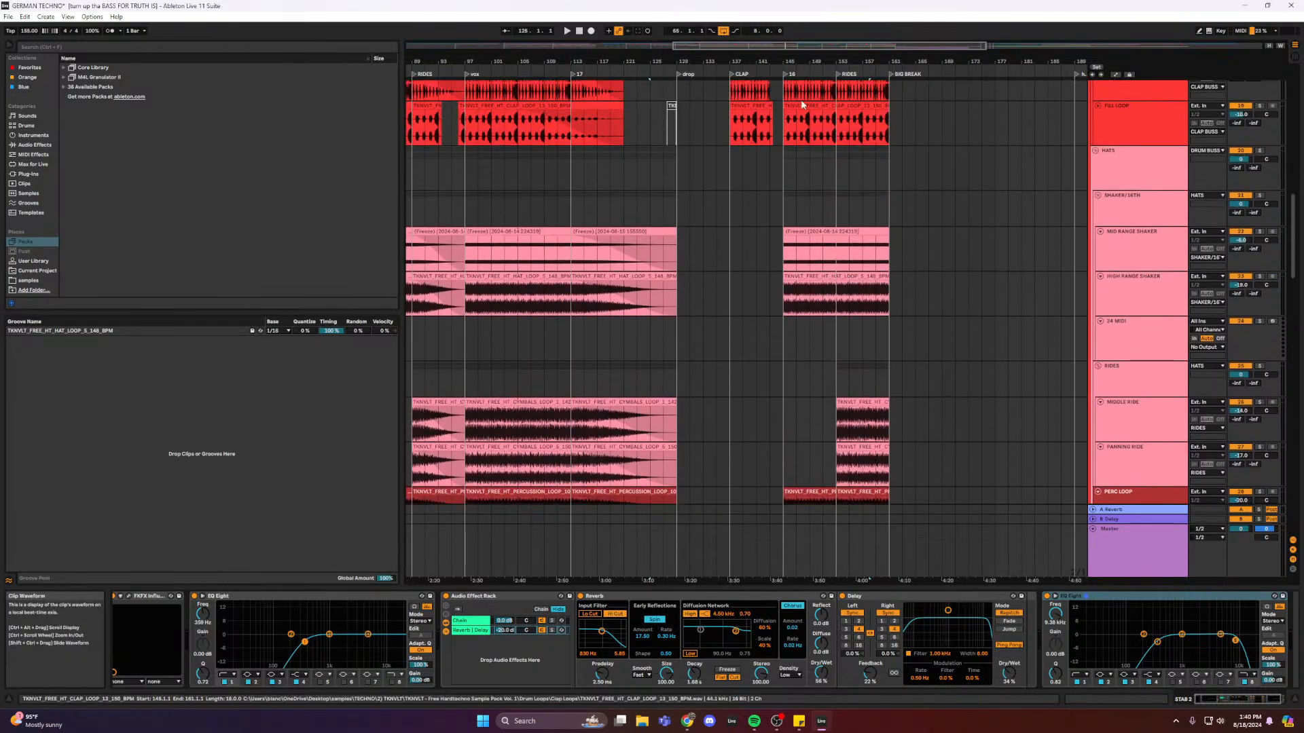
{"action": "scroll", "coordinate": [730, 122], "scroll_direction": "up", "scroll_amount": 5, "text": "ctrl"}
{"action": "scroll", "coordinate": [951, 141], "scroll_direction": "up", "scroll_amount": 2}
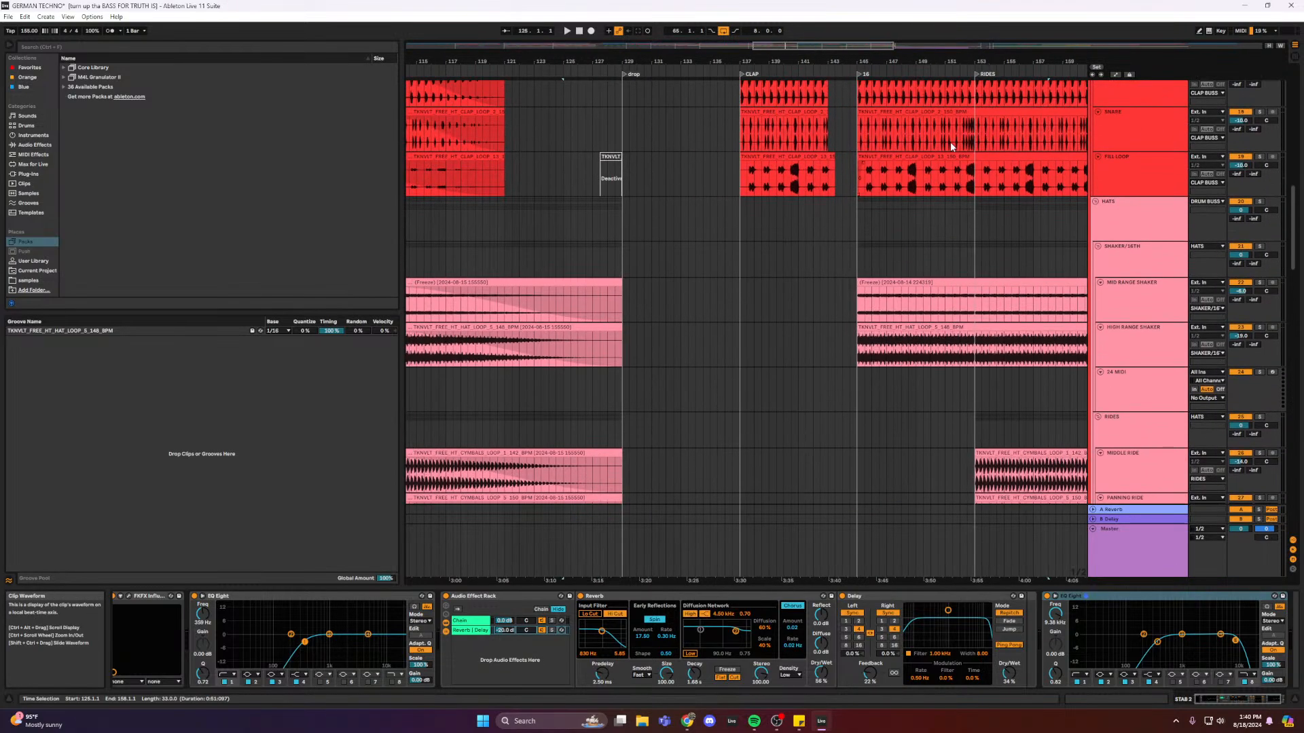
{"action": "scroll", "coordinate": [951, 141], "scroll_direction": "up", "scroll_amount": 1}
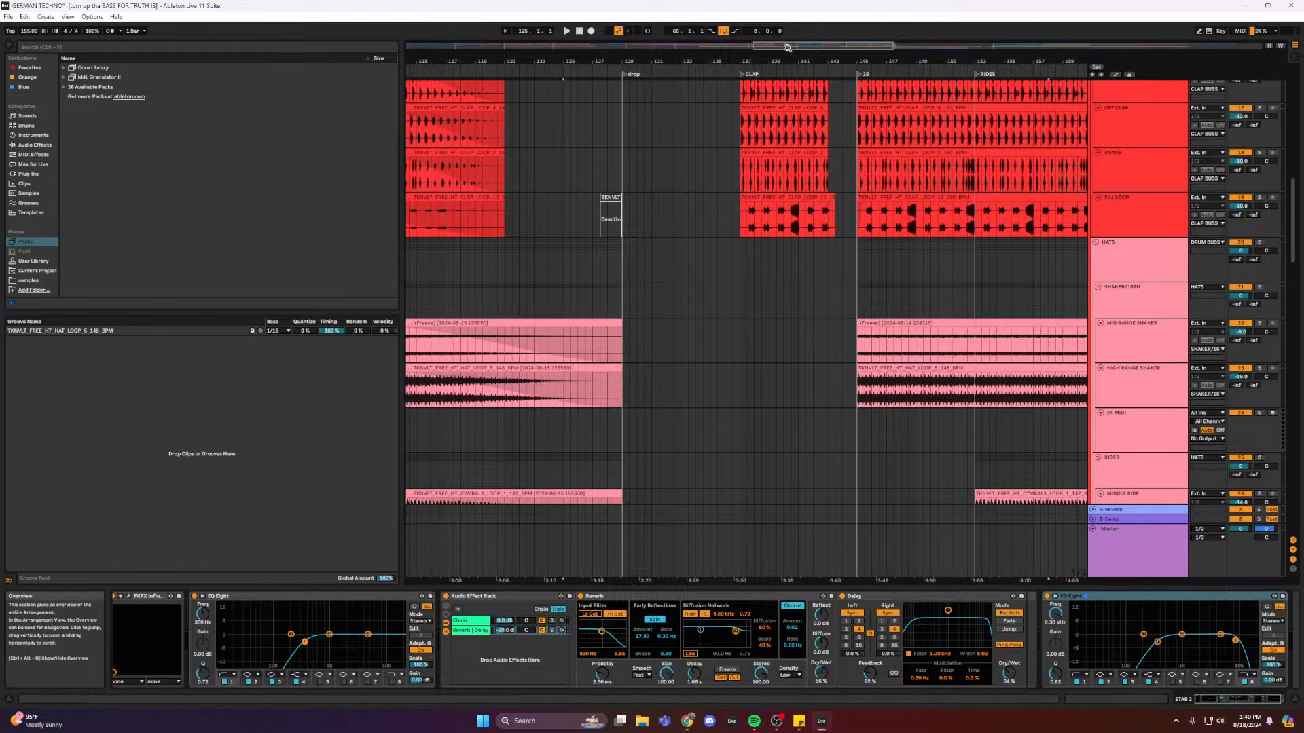
{"action": "left_click_drag", "start_coordinate": [793, 46], "coordinate": [793, 38]}
{"action": "scroll", "coordinate": [743, 141], "scroll_direction": "up", "scroll_amount": 1}
{"action": "scroll", "coordinate": [743, 141], "scroll_direction": "up", "scroll_amount": 2}
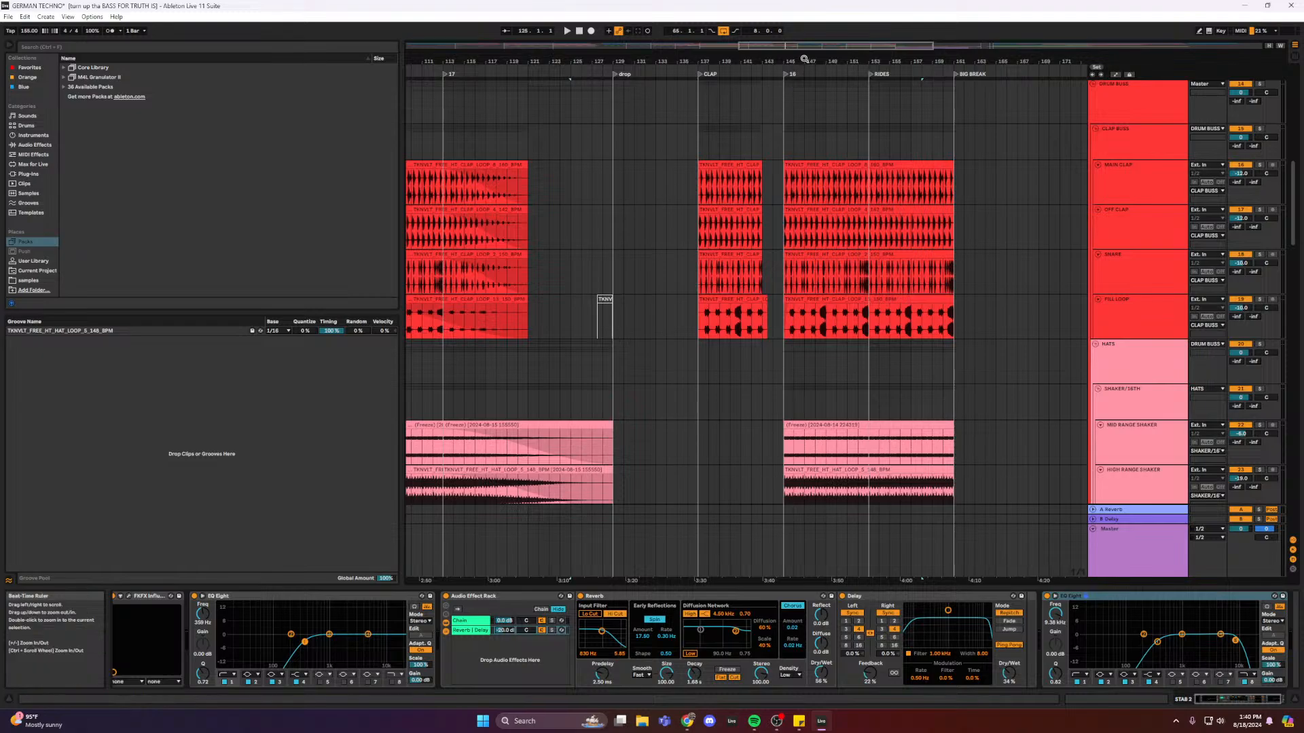
{"action": "left_click_drag", "start_coordinate": [815, 54], "coordinate": [722, 44]}
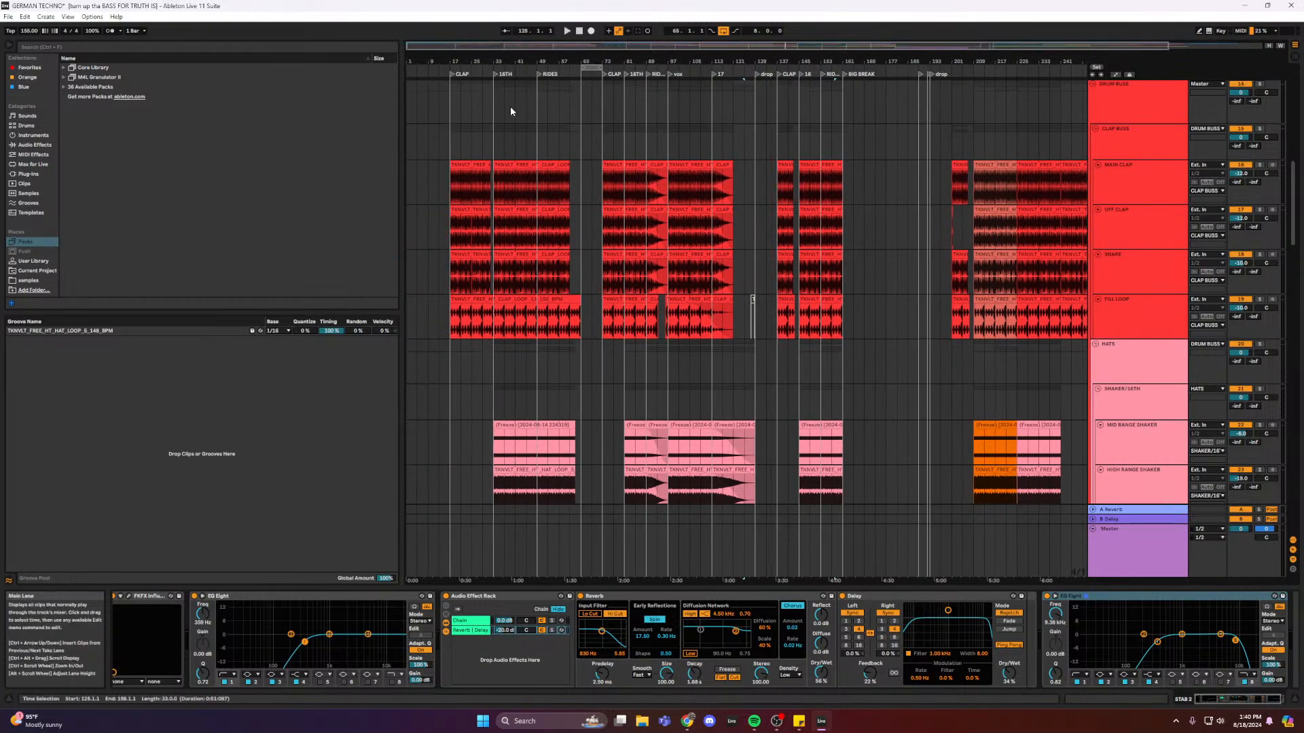
- Highlight 16-bar spans on the drum buss between bars 61 and 81 and a 4-bar span on OFF CLAP to examine the phrasing
{"action": "left_click_drag", "start_coordinate": [406, 106], "coordinate": [625, 108]}
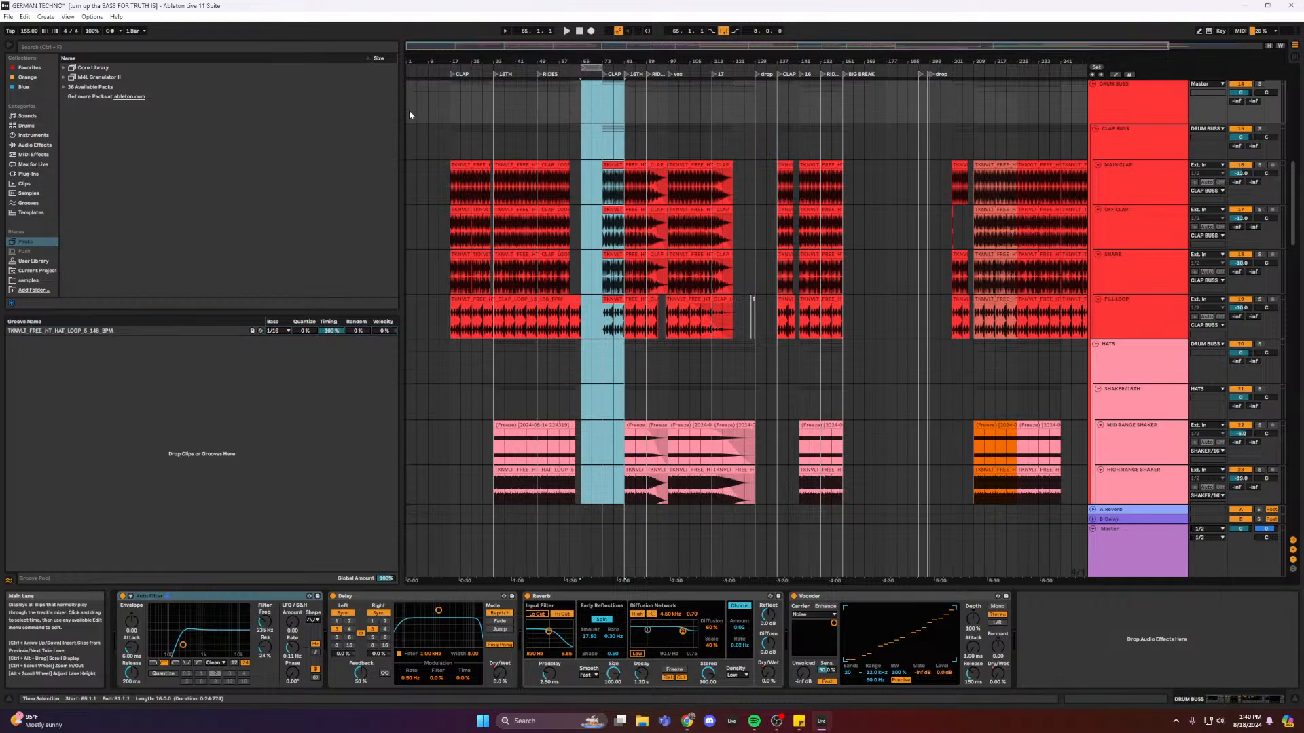
{"action": "left_click_drag", "start_coordinate": [409, 110], "coordinate": [617, 115]}
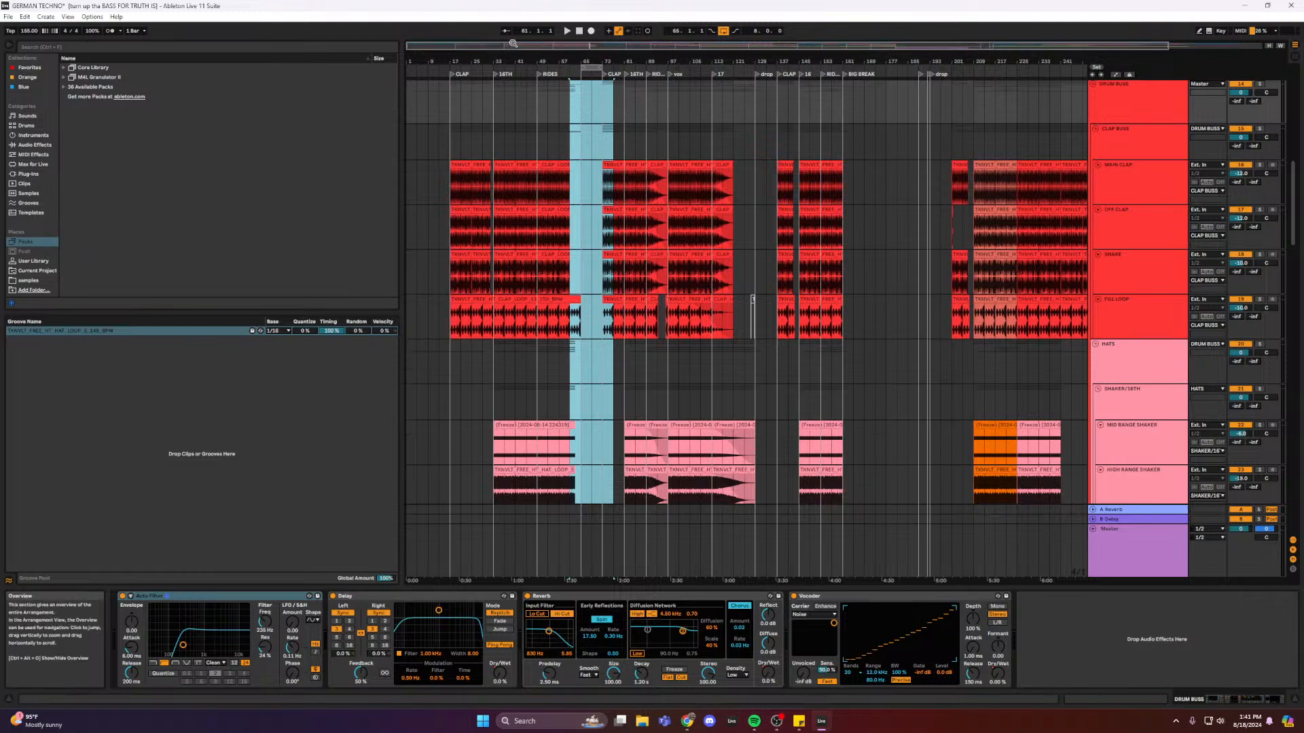
{"action": "left_click_drag", "start_coordinate": [732, 45], "coordinate": [733, 50]}
{"action": "scroll", "coordinate": [681, 315], "scroll_direction": "down", "scroll_amount": 5, "text": "ctrl"}
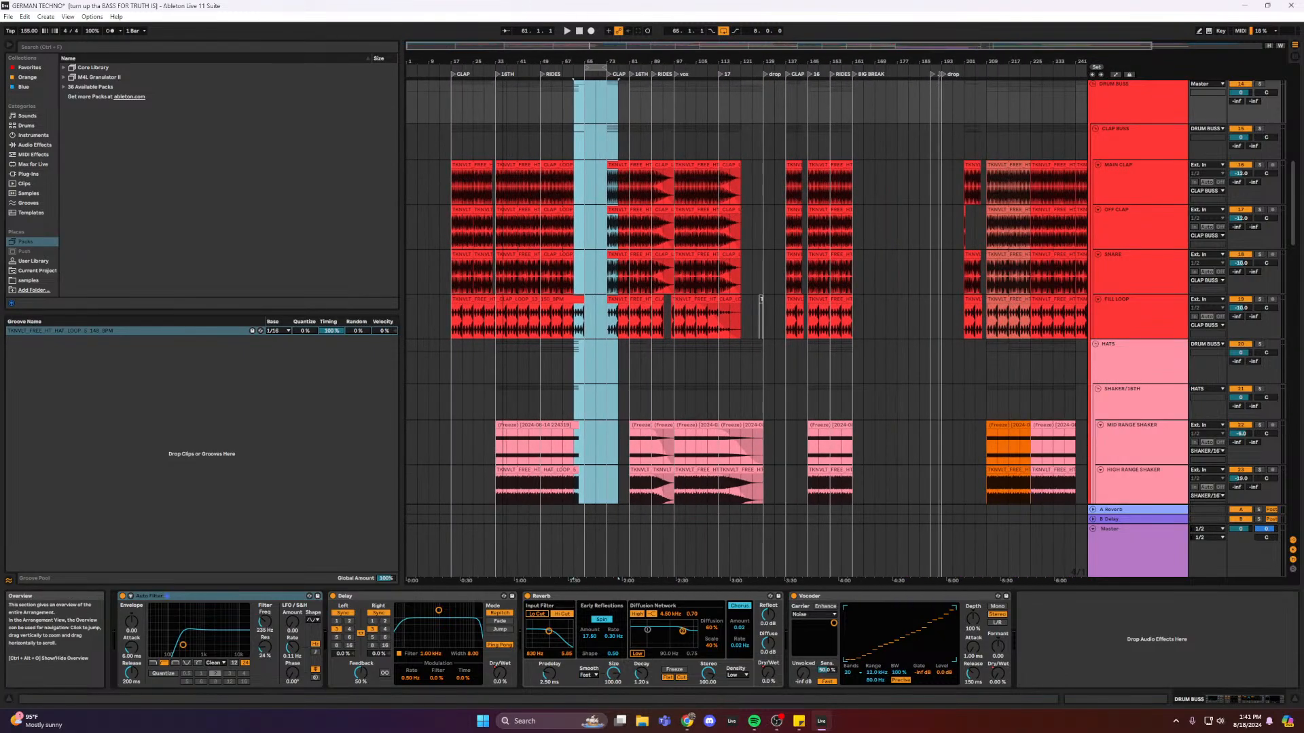
{"action": "scroll", "coordinate": [682, 315], "scroll_direction": "up", "scroll_amount": 1}
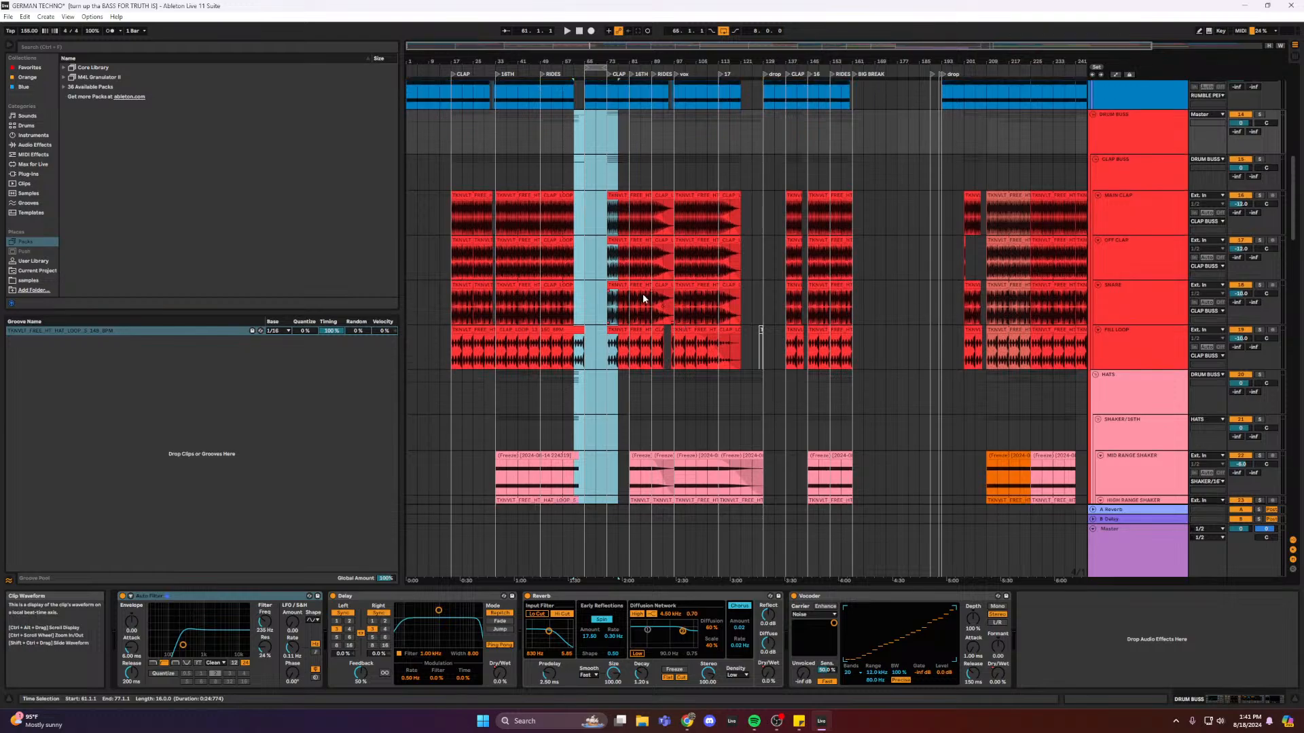
{"action": "scroll", "coordinate": [643, 294], "scroll_direction": "down", "scroll_amount": 2}
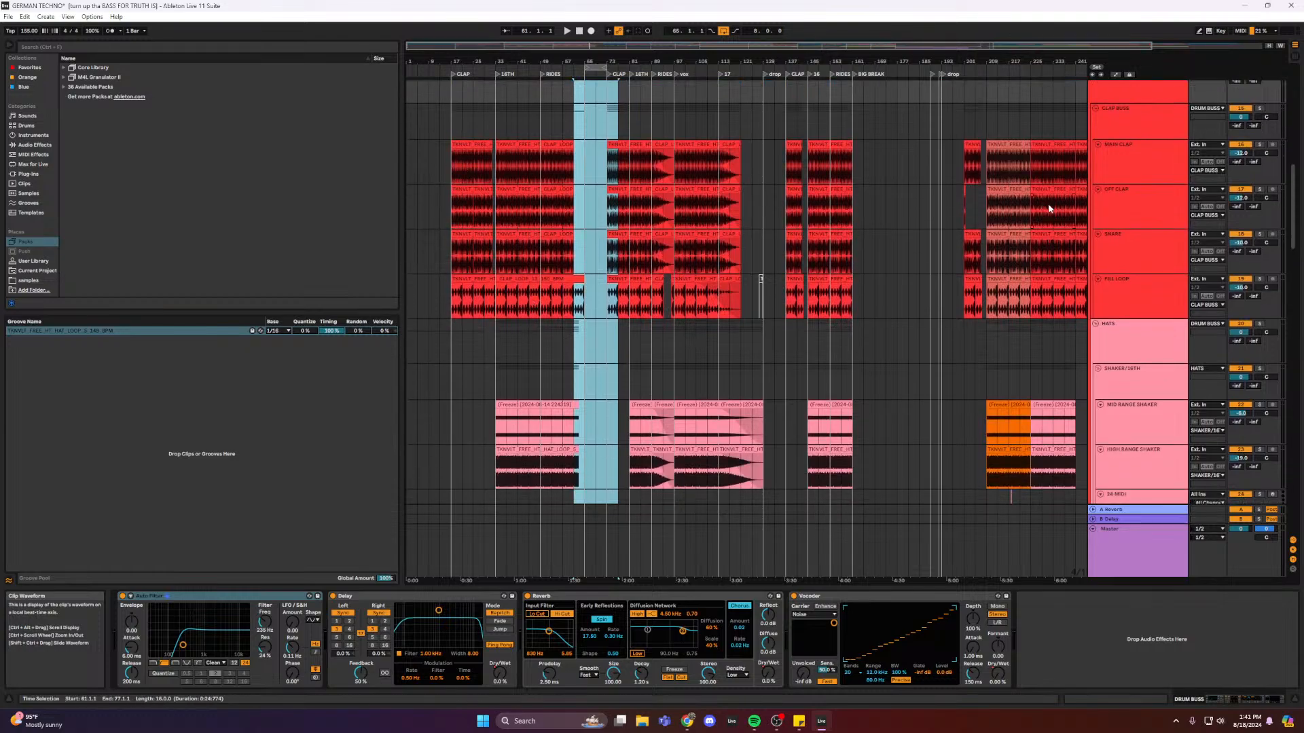
{"action": "left_click", "coordinate": [968, 197]}
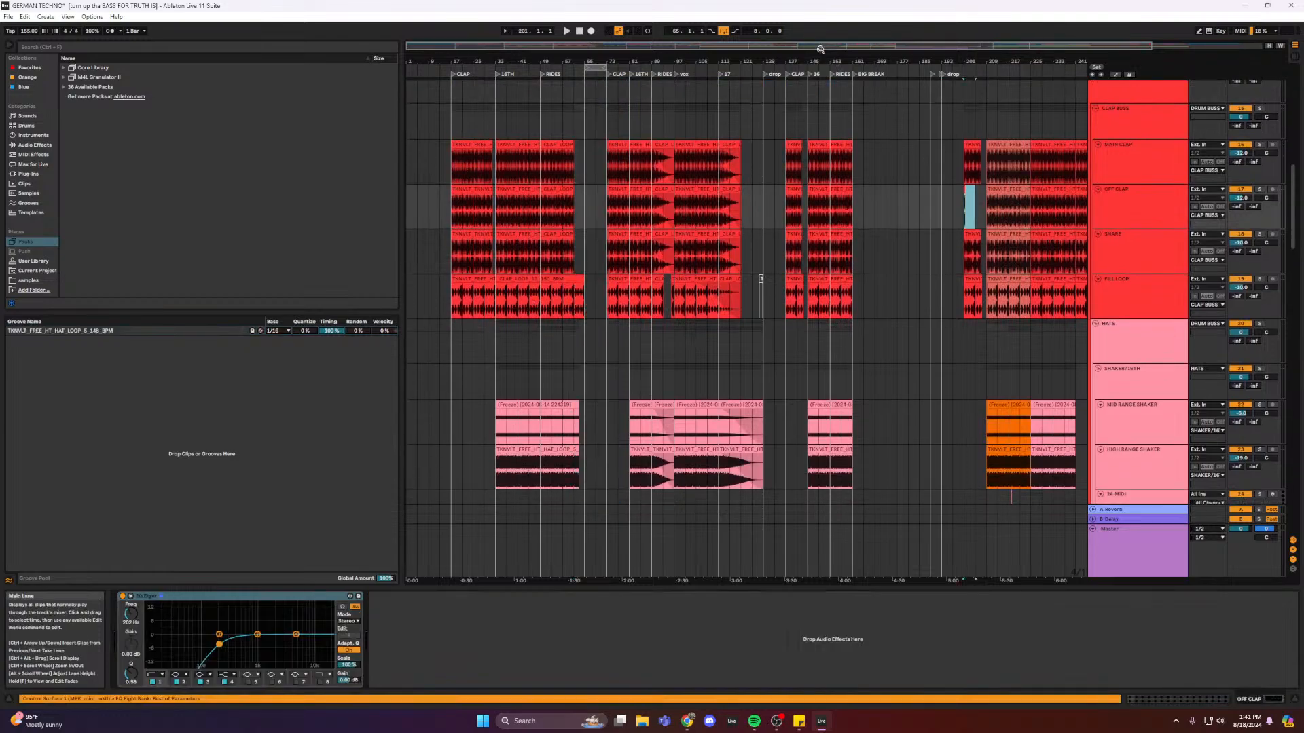
{"action": "left_click_drag", "start_coordinate": [809, 43], "coordinate": [810, 54]}
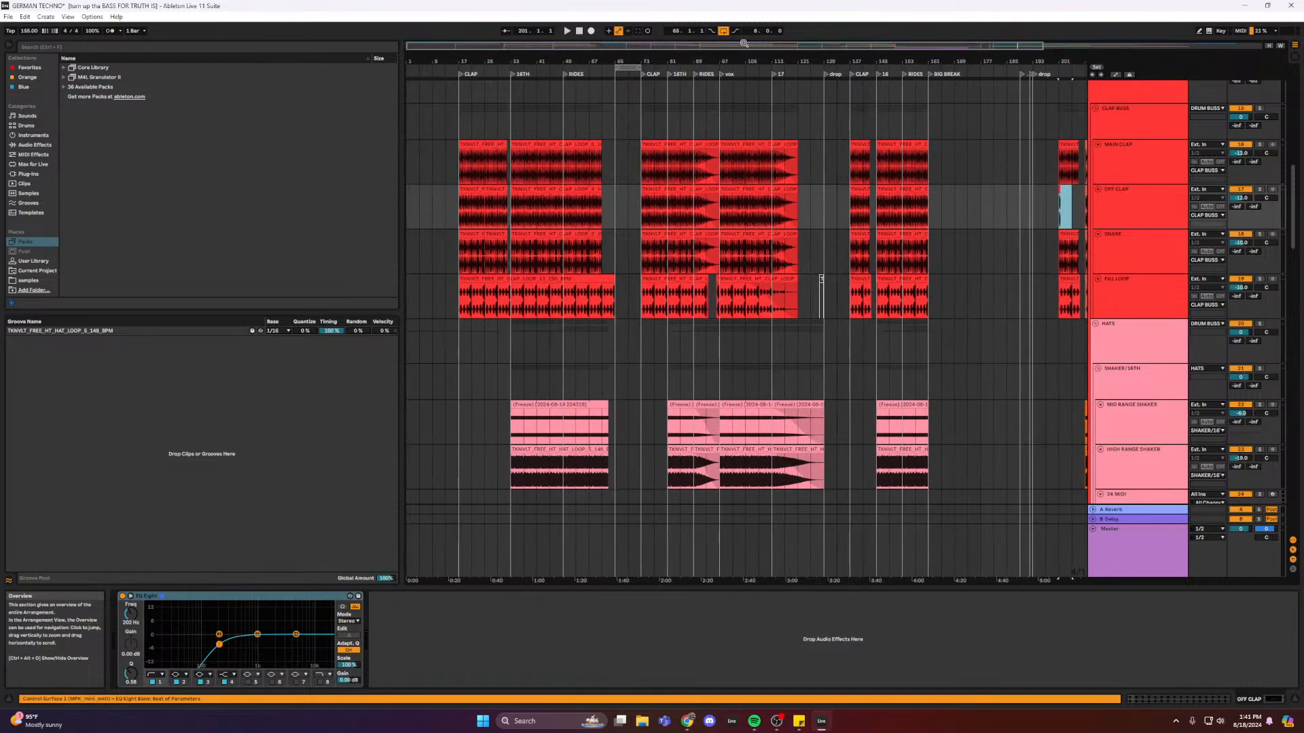
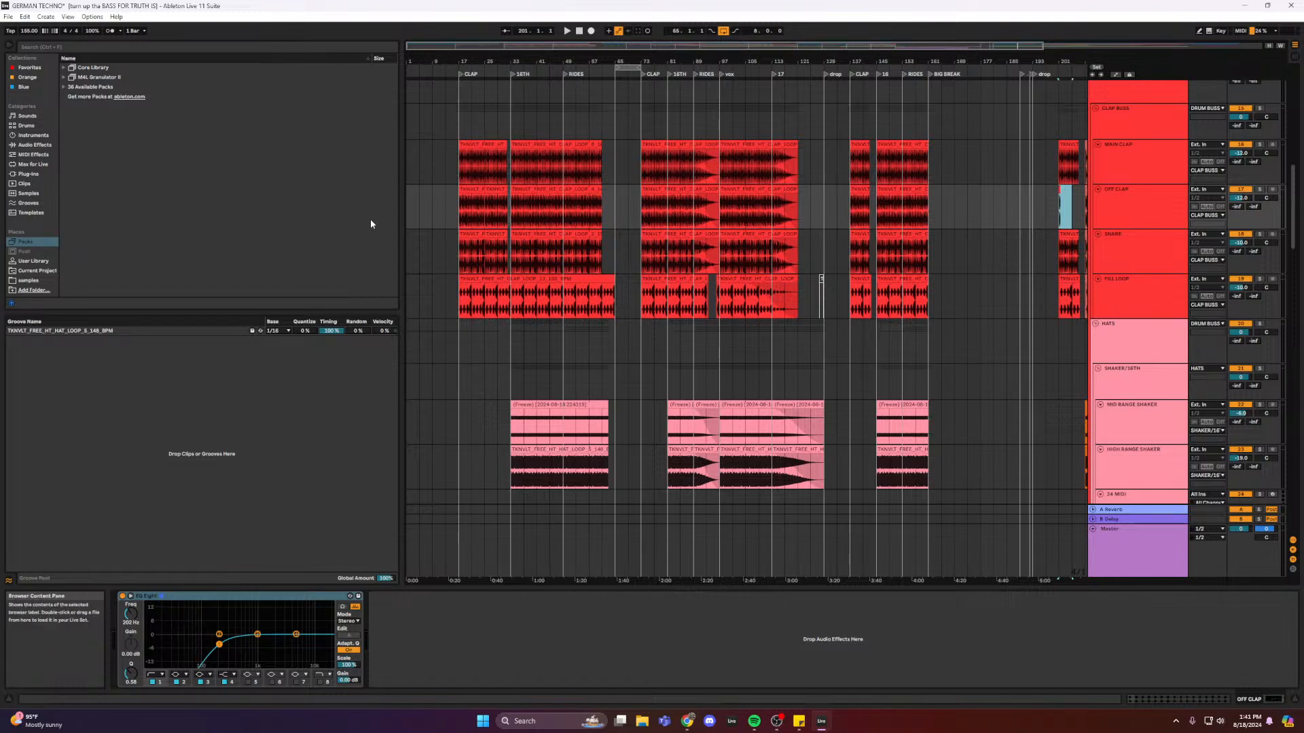
- Highlight the snare section from bar 33 to bar 49 and examine it against the full arrangement
{"action": "scroll", "coordinate": [554, 300], "scroll_direction": "down", "scroll_amount": 3}
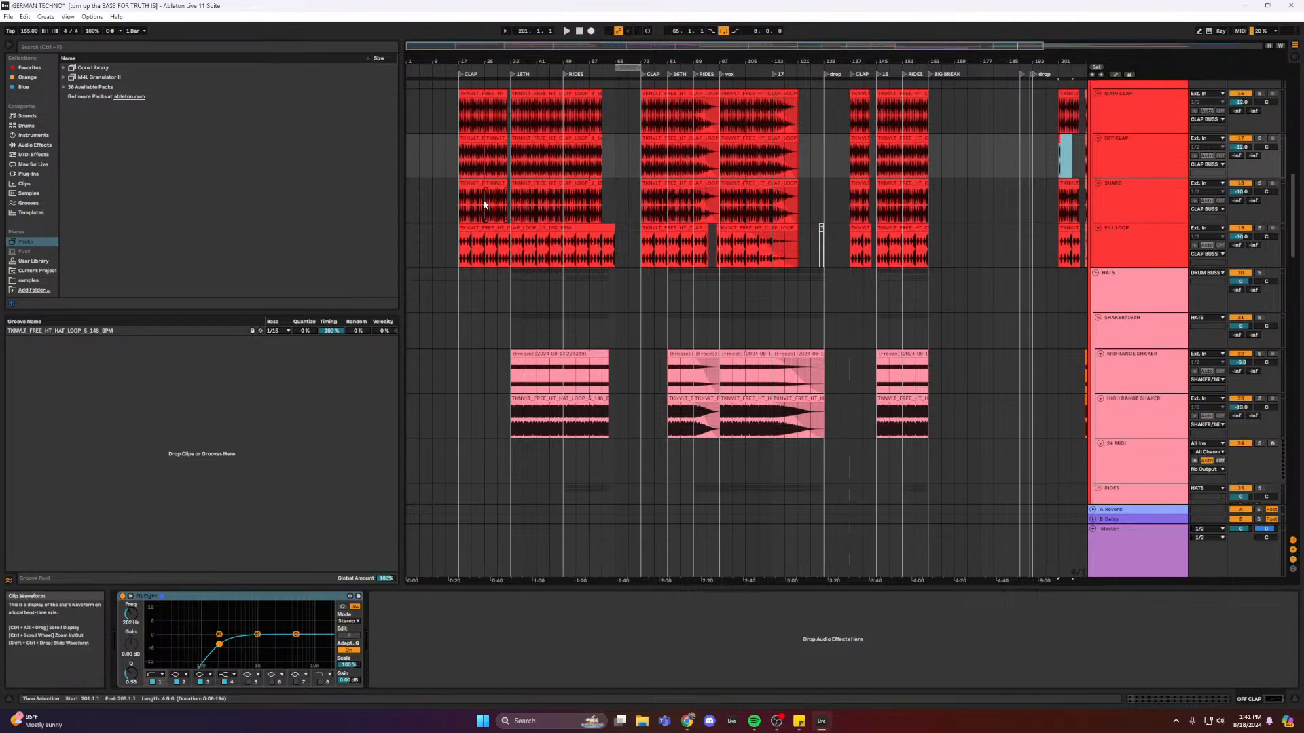
{"action": "left_click", "coordinate": [460, 202]}
{"action": "left_click_drag", "start_coordinate": [508, 208], "coordinate": [551, 215]}
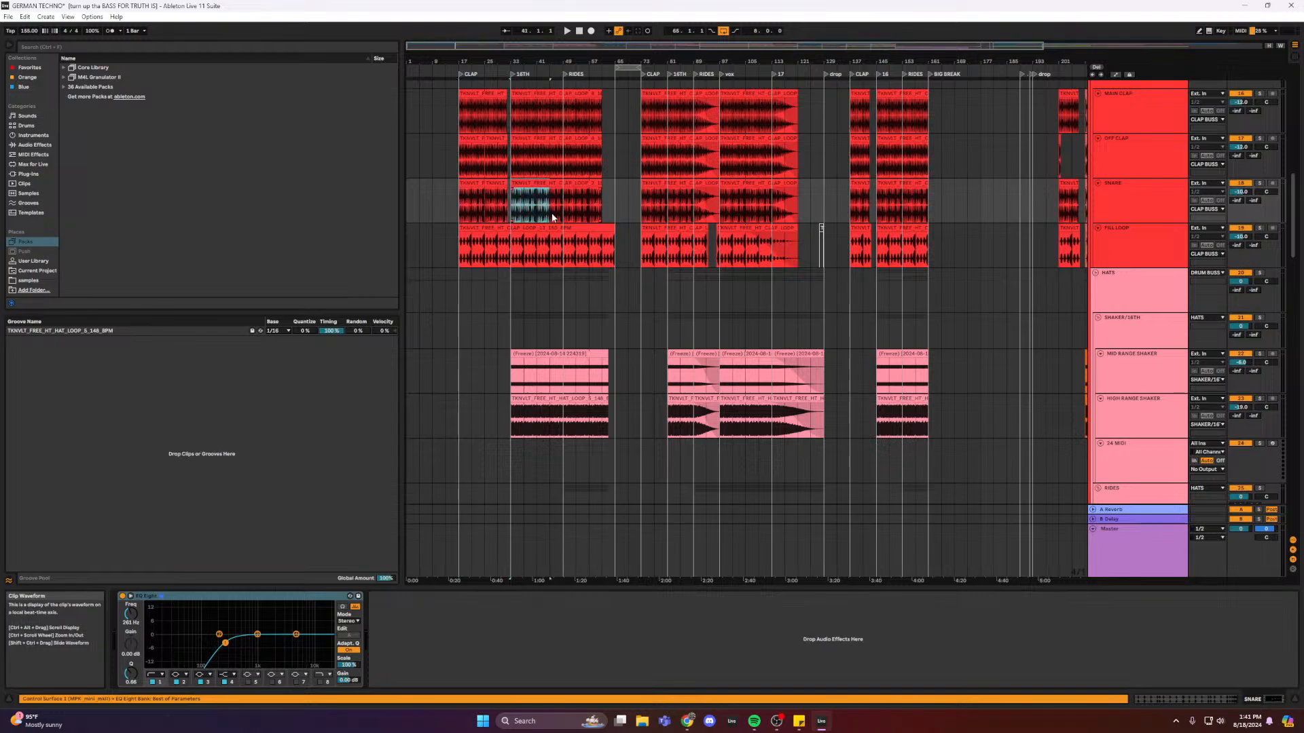
{"action": "scroll", "coordinate": [525, 209], "scroll_direction": "up", "scroll_amount": 4}
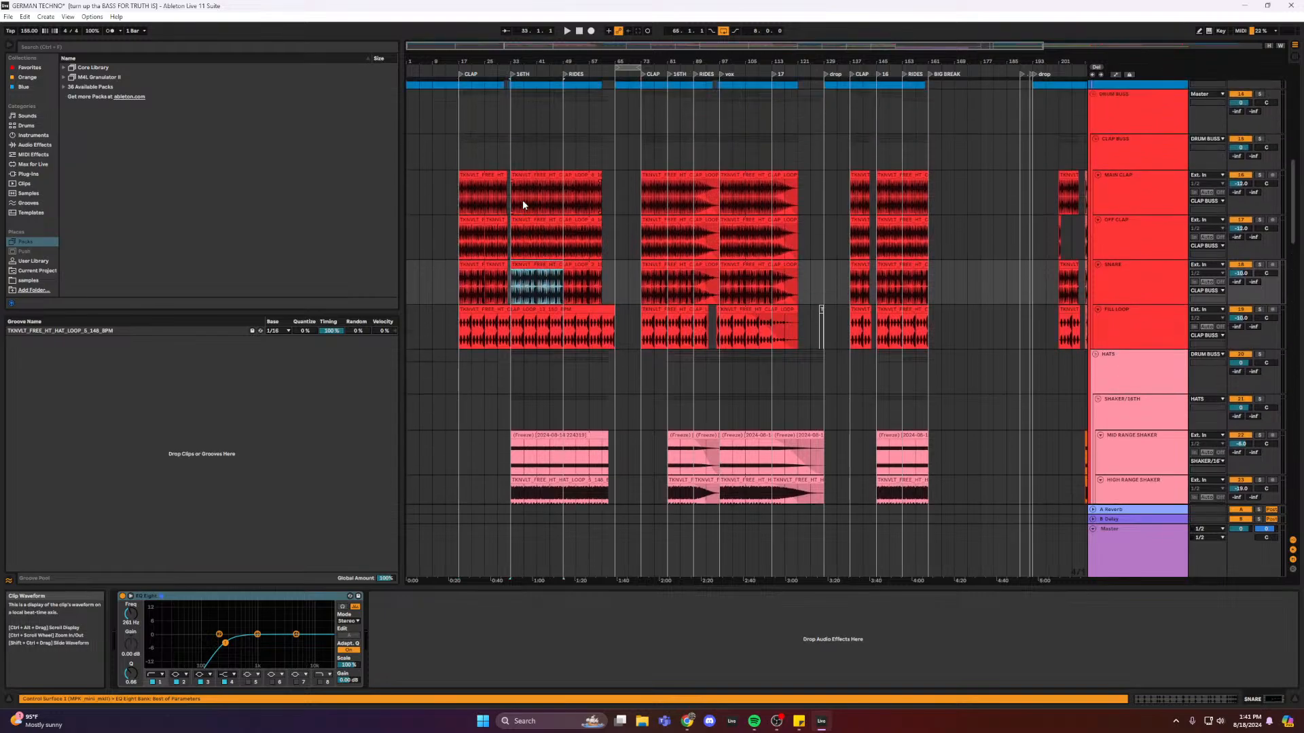
{"action": "left_click_drag", "start_coordinate": [599, 45], "coordinate": [582, 129]}
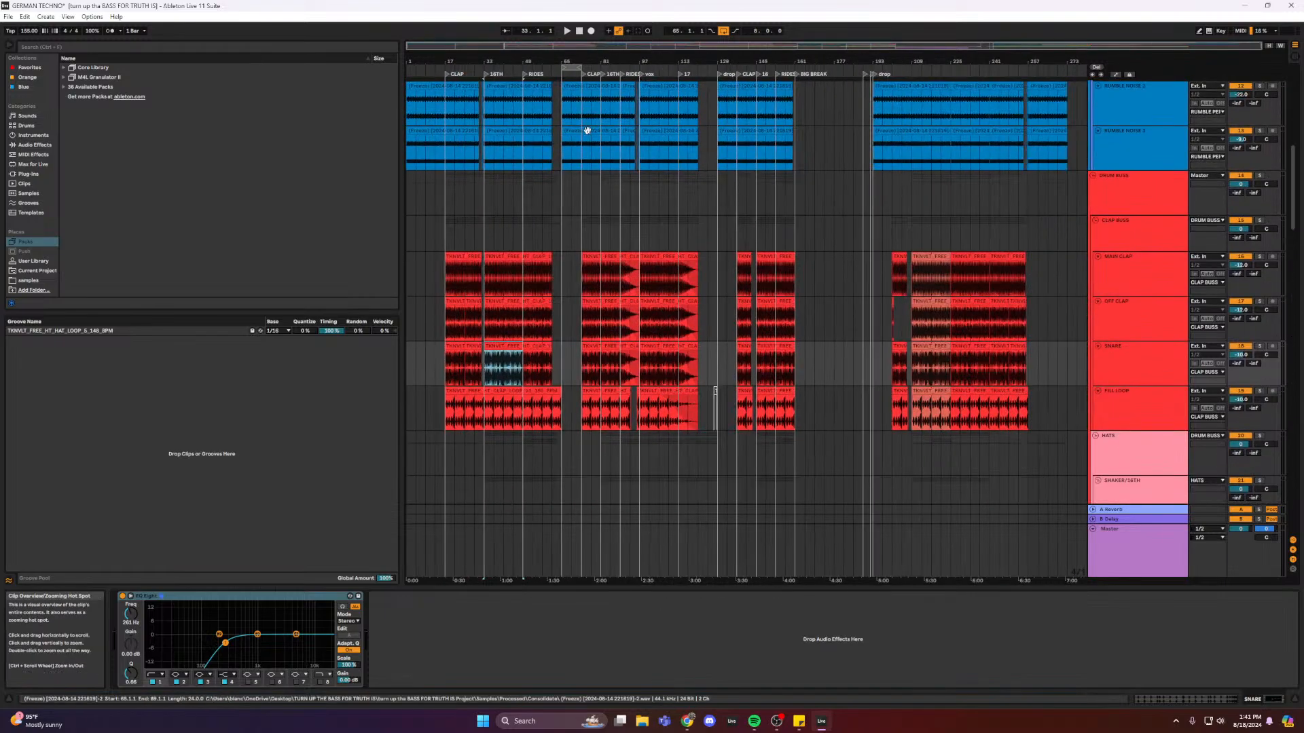
- Insert an audio track below 24 MIDI in the SHAKER/16TH group and name it ADD OFF HAT AND TAKE AWAY
{"action": "scroll", "coordinate": [634, 166], "scroll_direction": "down", "scroll_amount": 3}
{"action": "scroll", "coordinate": [634, 166], "scroll_direction": "down", "scroll_amount": 2}
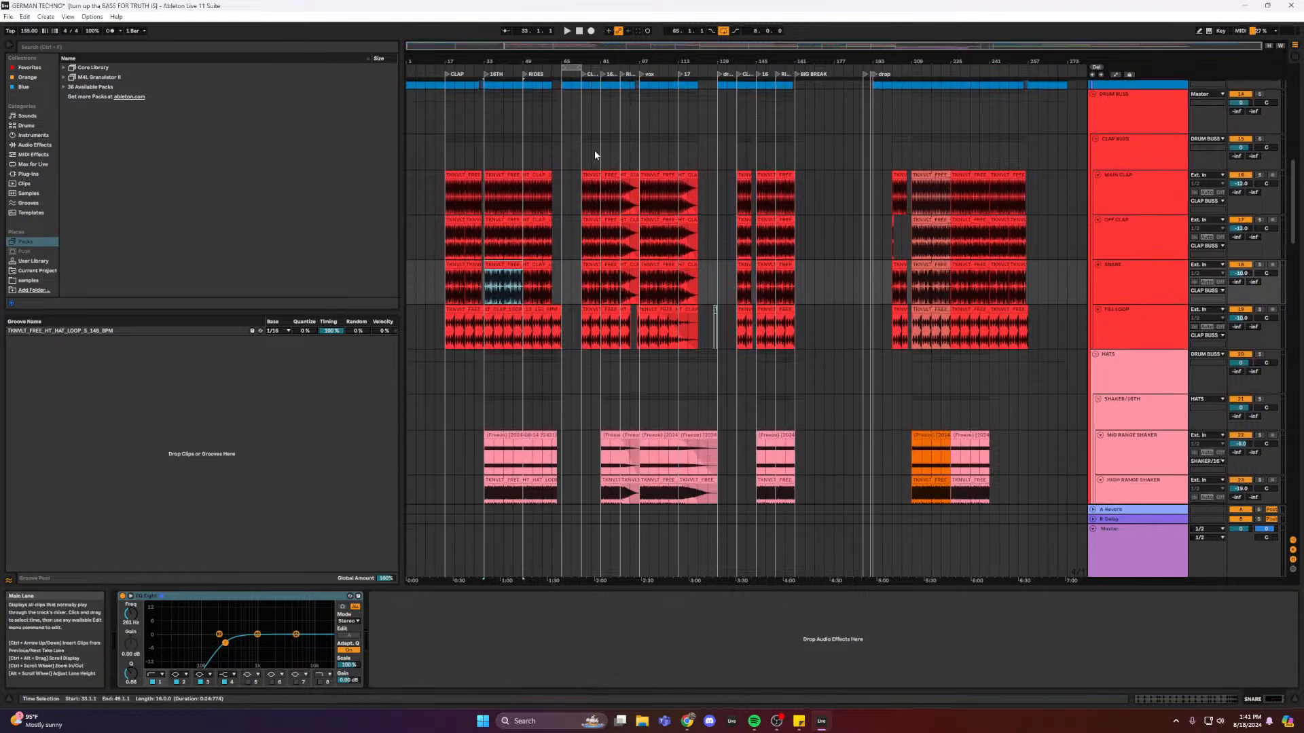
{"action": "scroll", "coordinate": [523, 218], "scroll_direction": "down", "scroll_amount": 4}
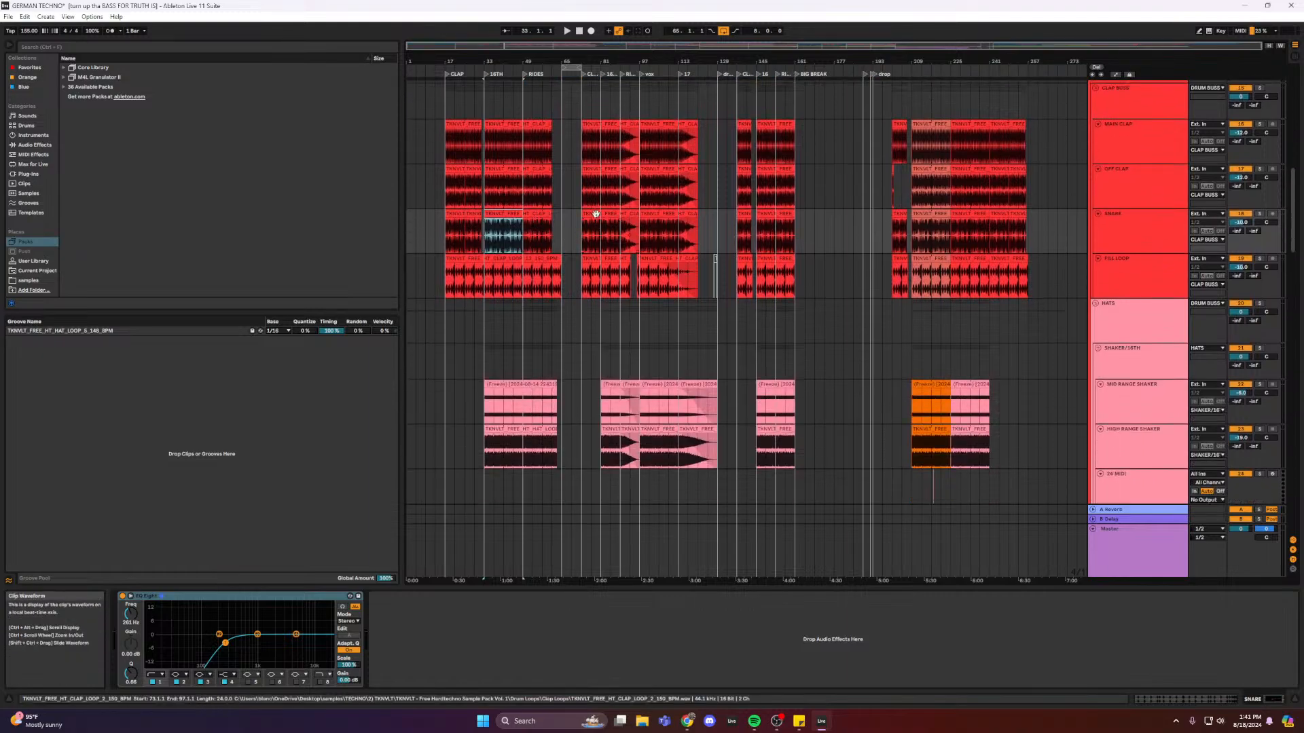
{"action": "scroll", "coordinate": [584, 214], "scroll_direction": "up", "scroll_amount": 2}
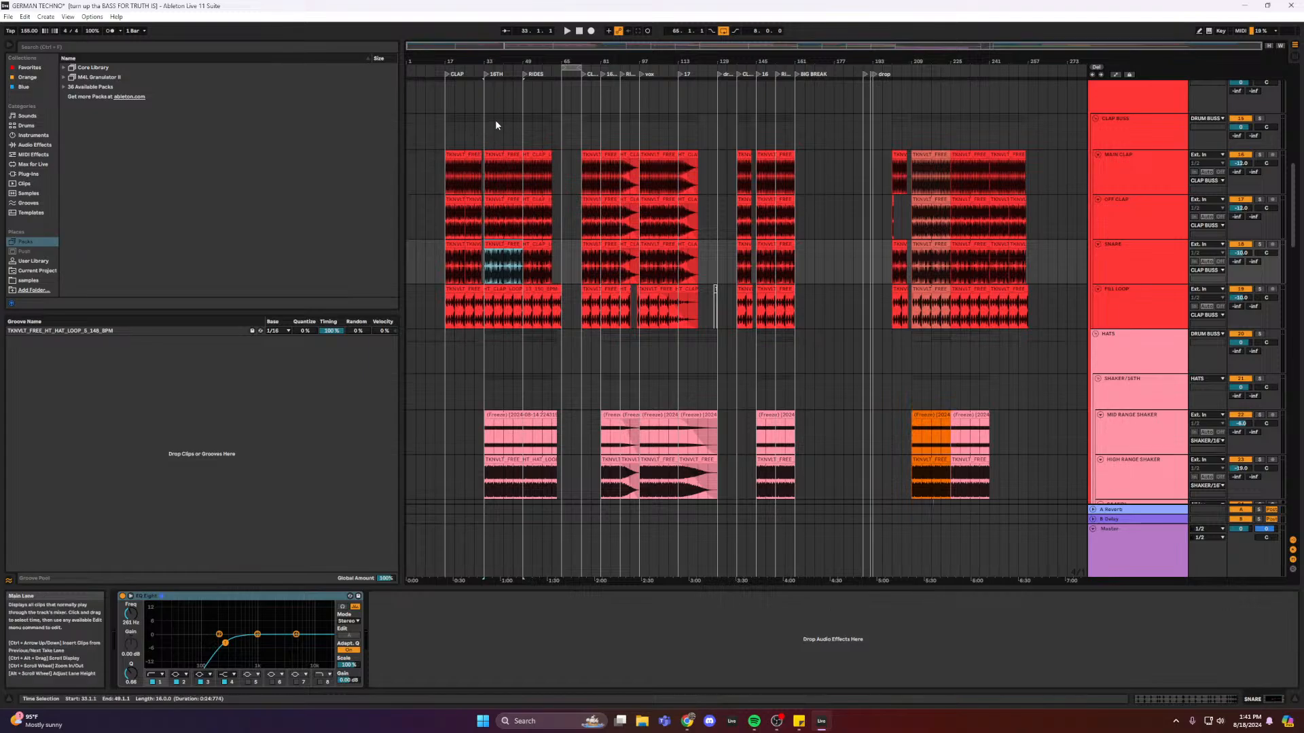
{"action": "scroll", "coordinate": [1015, 349], "scroll_direction": "down", "scroll_amount": 2}
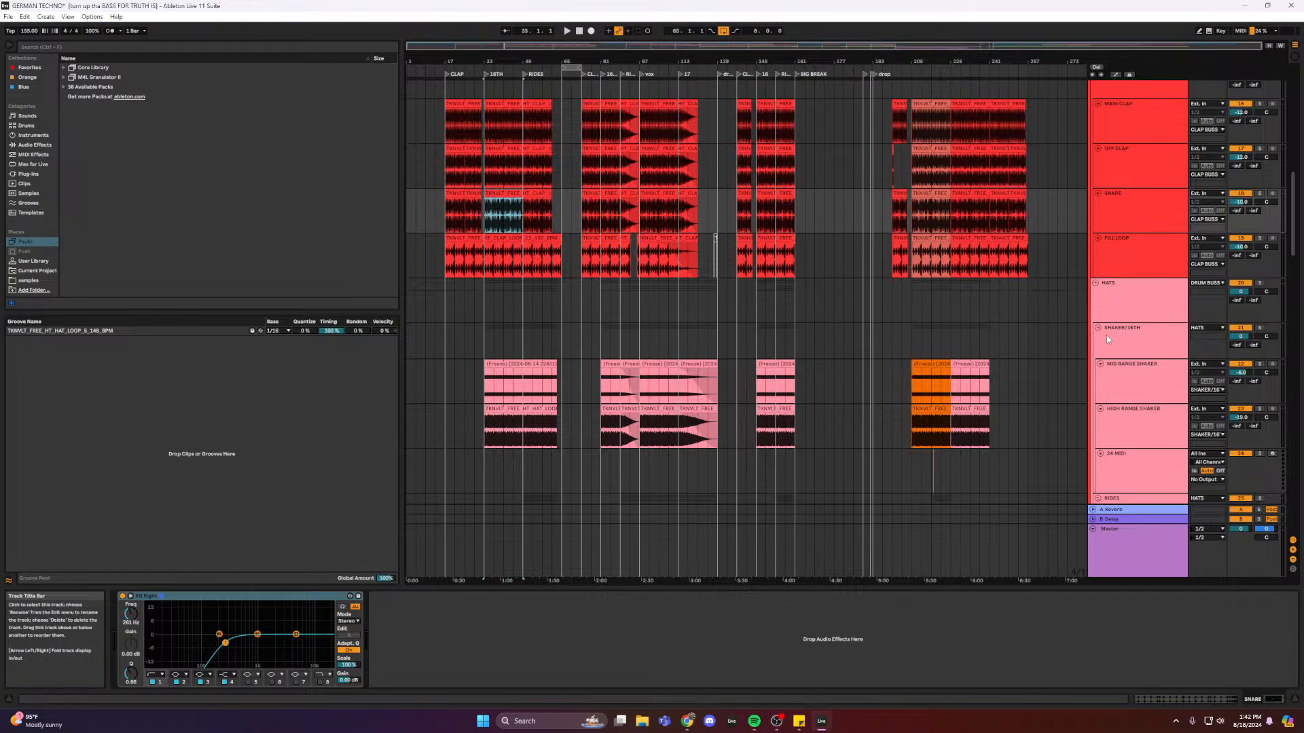
{"action": "scroll", "coordinate": [1098, 325], "scroll_direction": "down", "scroll_amount": 2}
{"action": "right_click", "coordinate": [1149, 416]}
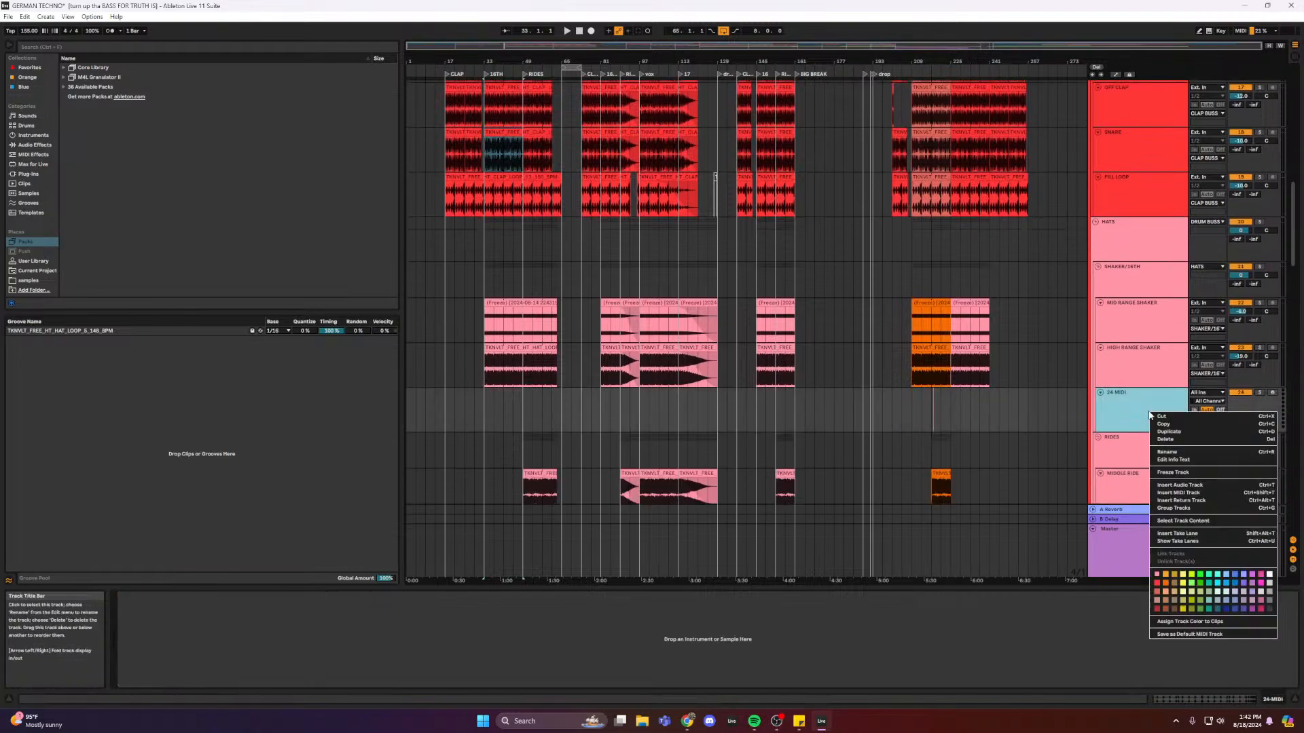
{"action": "left_click", "coordinate": [1180, 485]}
{"action": "scroll", "coordinate": [1123, 381], "scroll_direction": "down", "scroll_amount": 2}
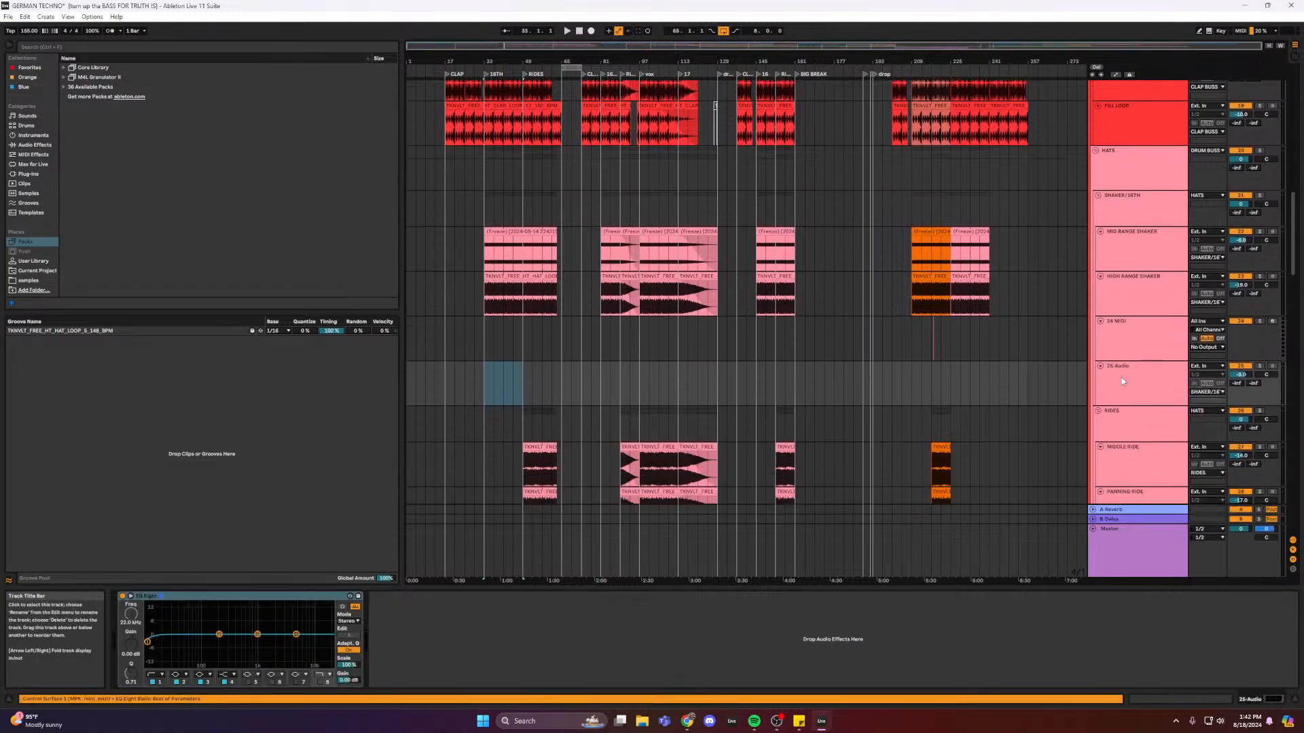
{"action": "left_click", "coordinate": [1130, 388]}
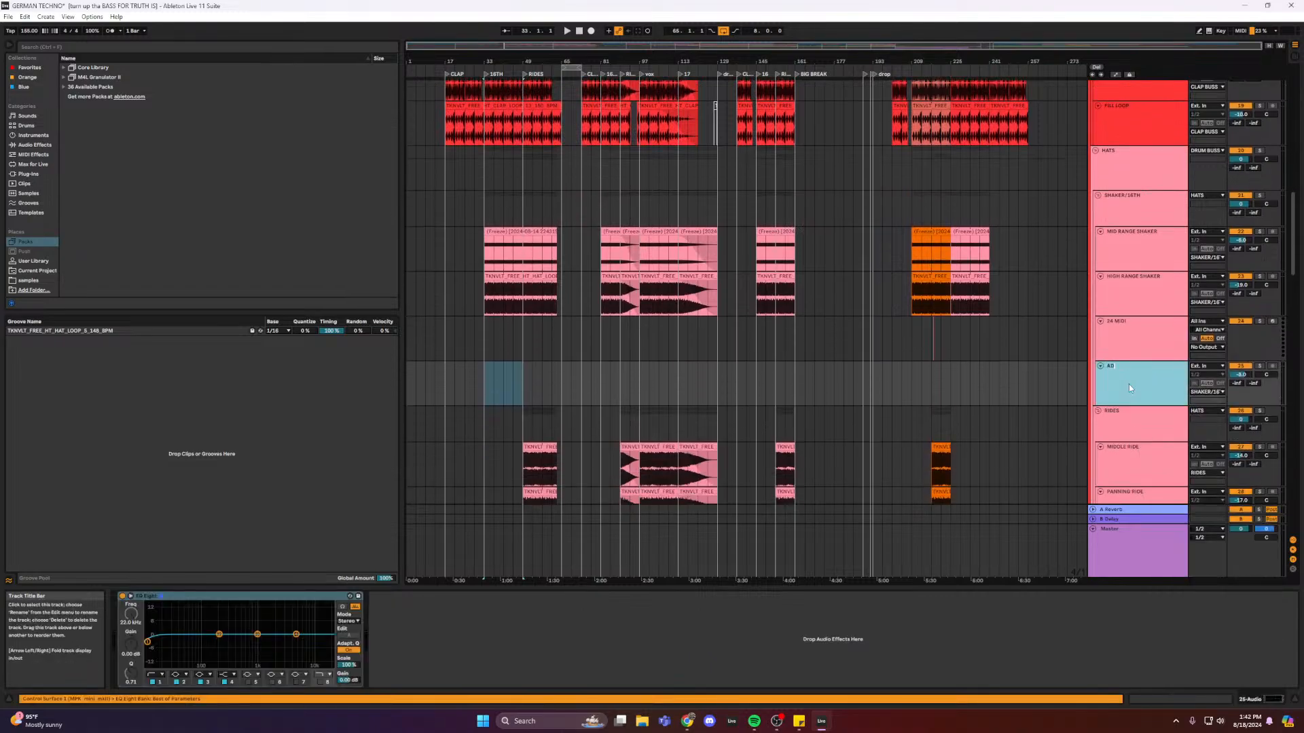
{"action": "key", "text": "Return"}
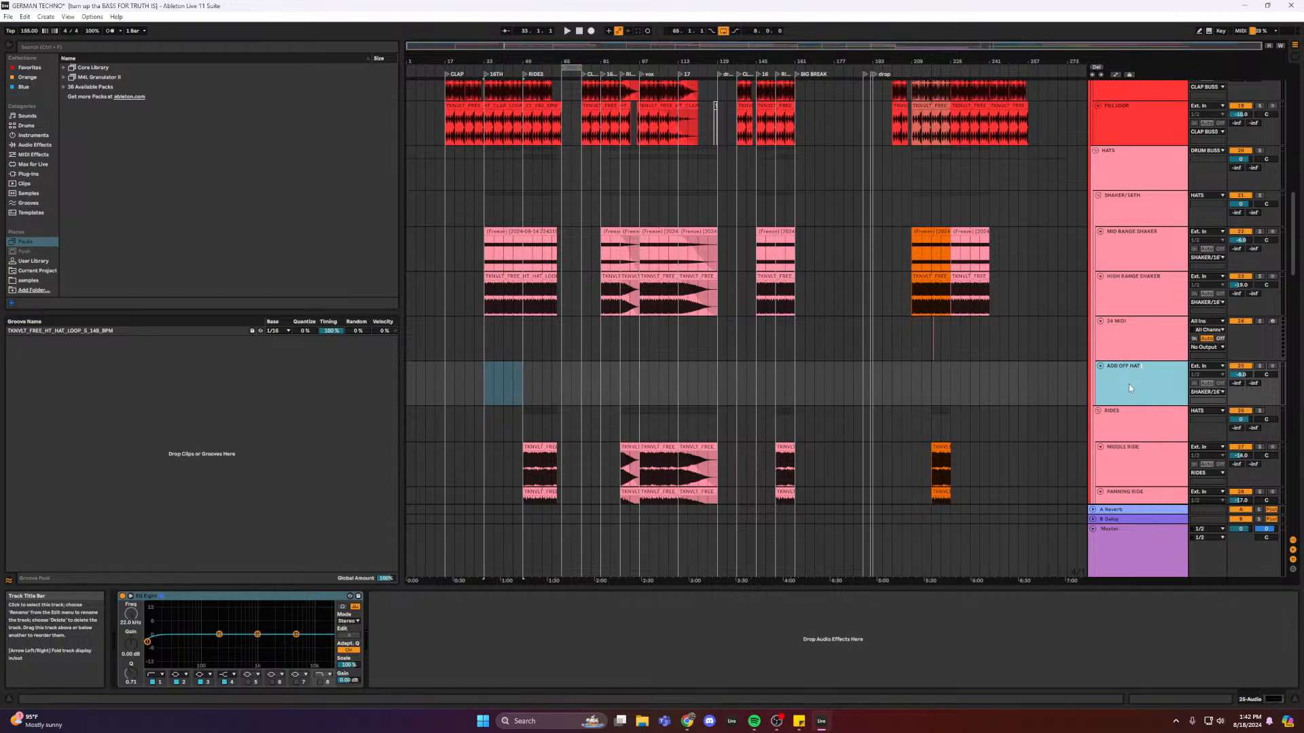
{"action": "type", "text": "AWAY"}
- Search all library results for "909 OPEN" and place the Hihat Open 909 sample at bar 33 on the ADD OFF HAT AND TAKE AWAY track
{"action": "left_click", "coordinate": [121, 47]}
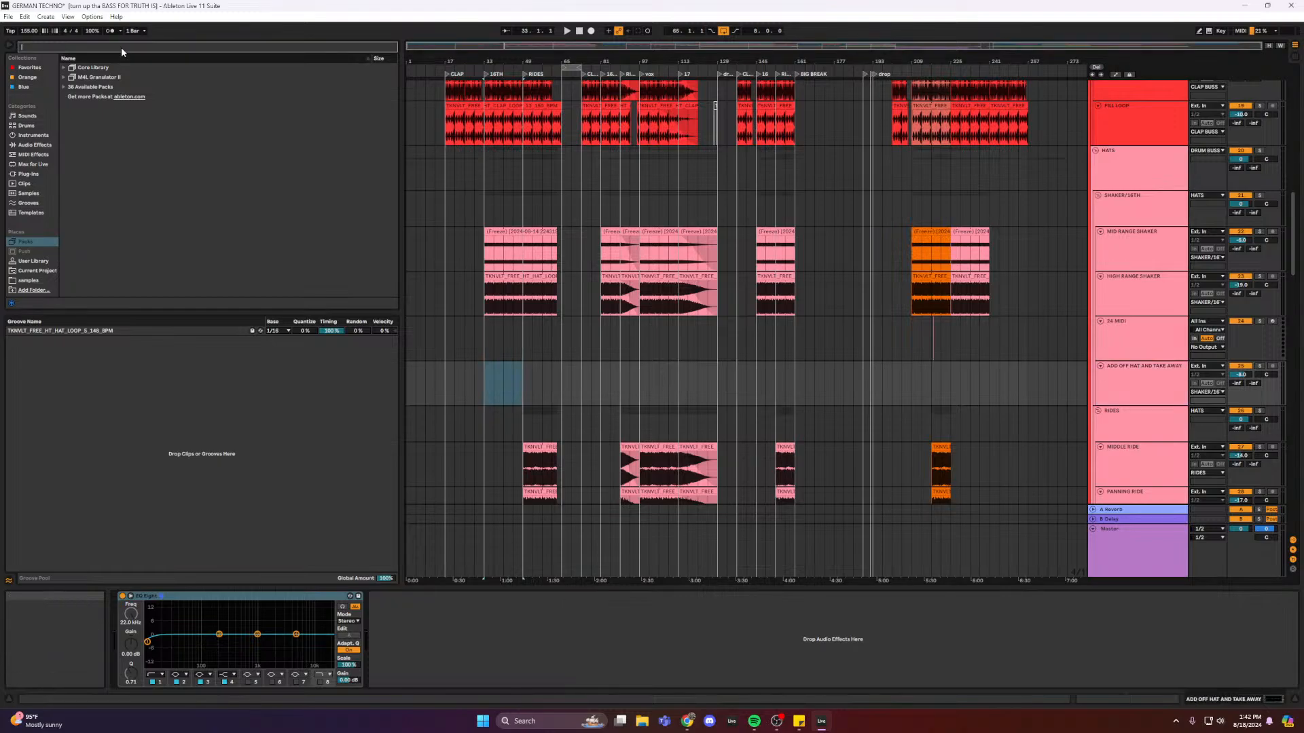
{"action": "type", "text": "909"}
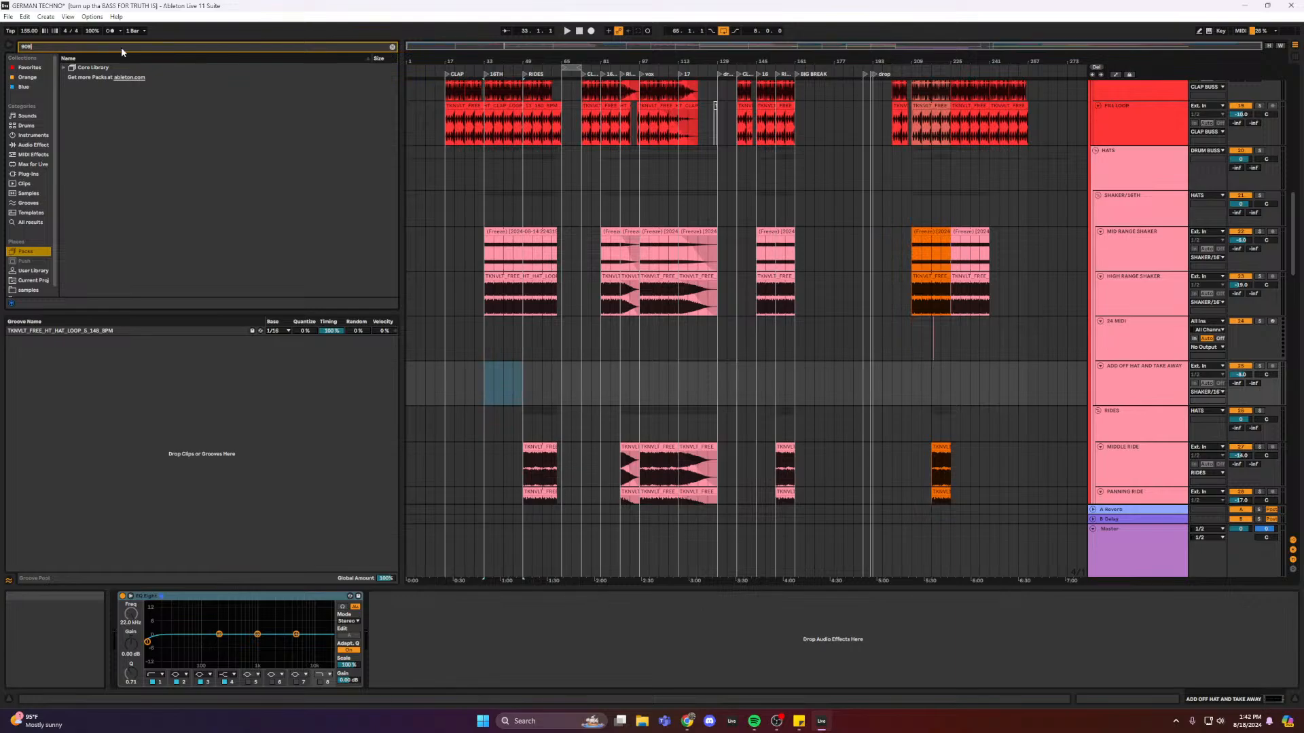
{"action": "left_click", "coordinate": [26, 224]}
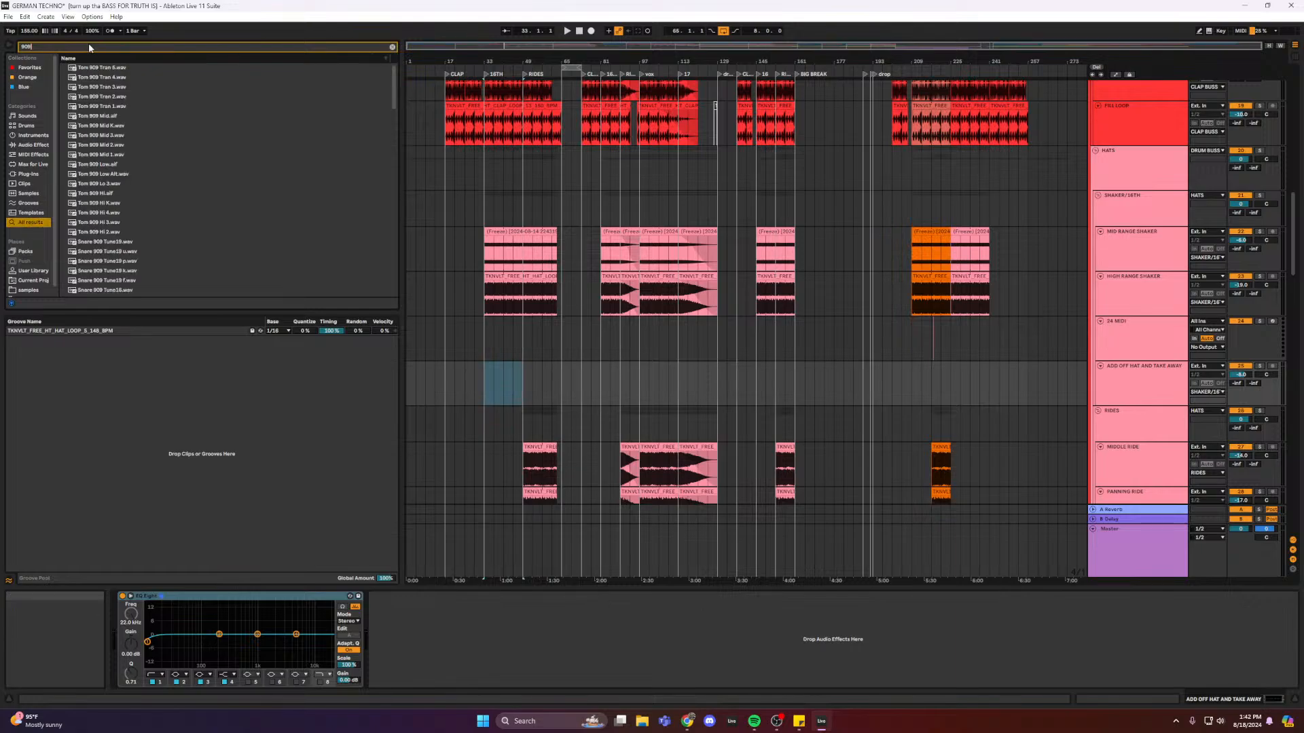
{"action": "type", "text": "OPENM"}
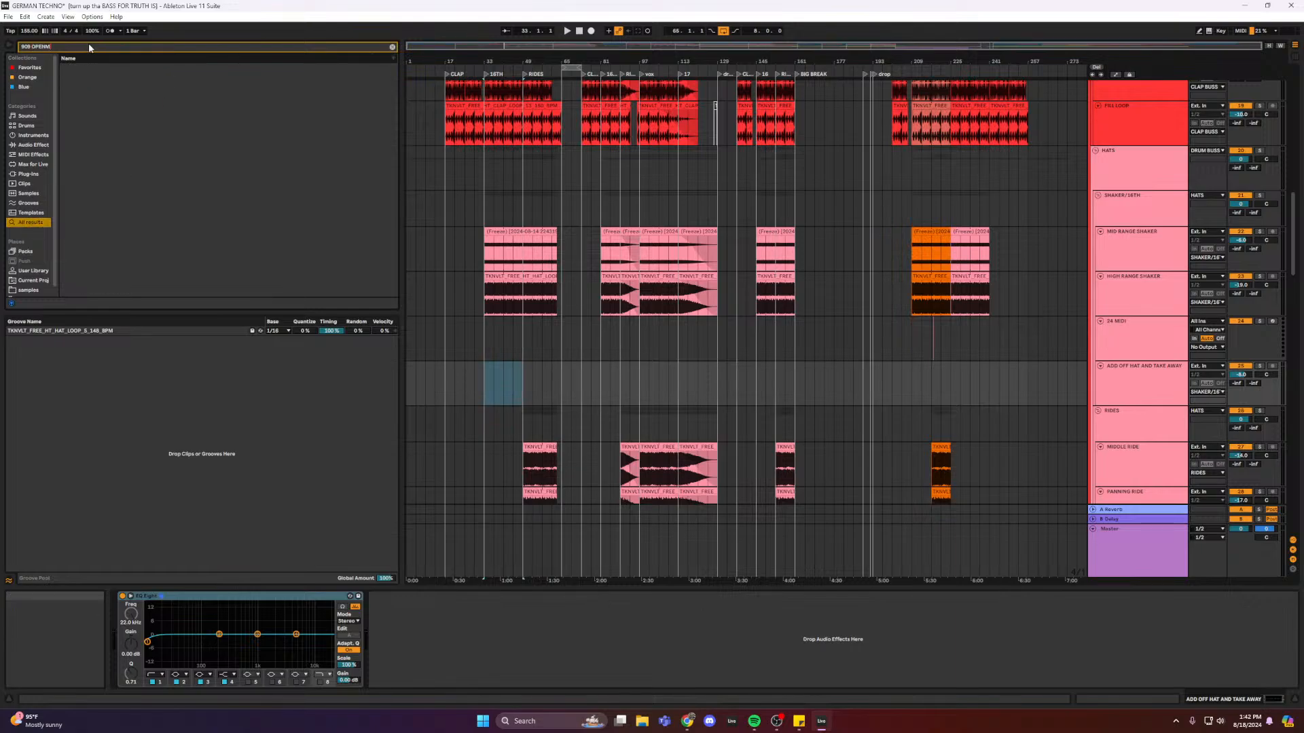
{"action": "key", "text": "BackSpace"}
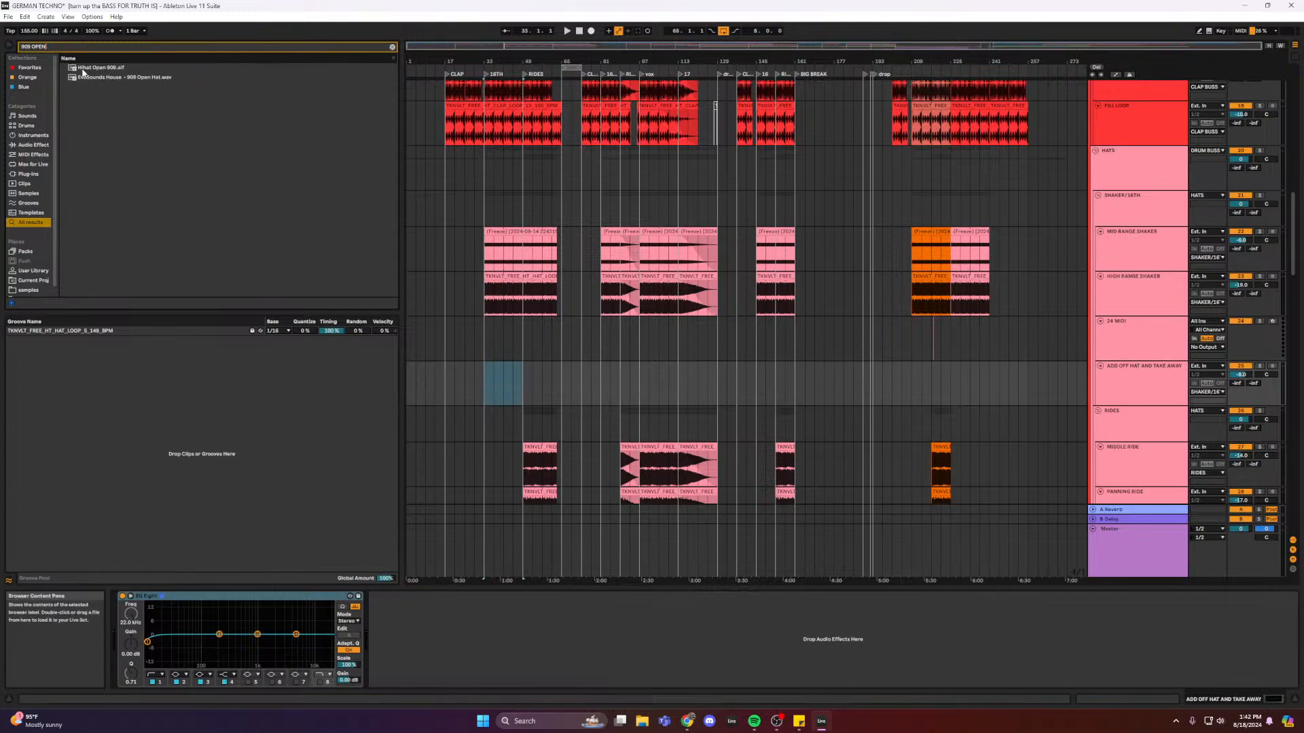
{"action": "left_click", "coordinate": [87, 68]}
{"action": "left_click", "coordinate": [489, 372]}
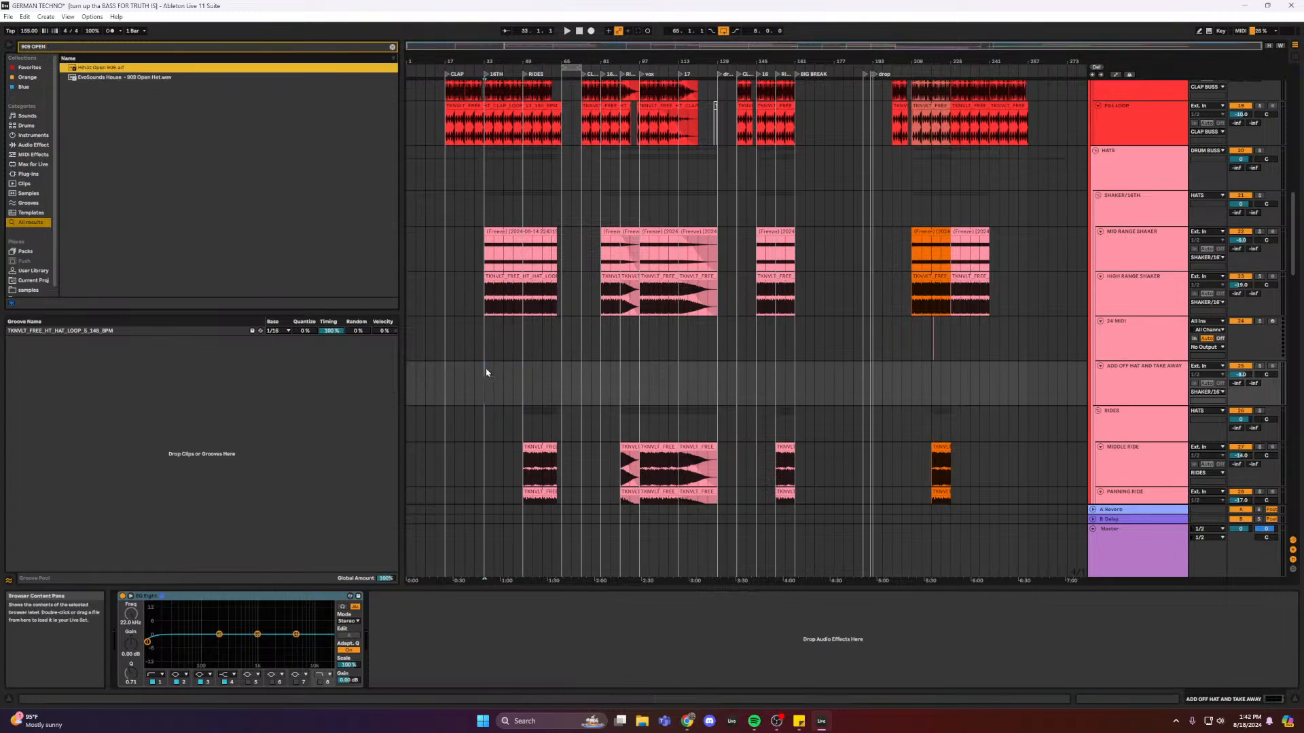
- Move the open hat clip to start at 33.2.1 and shorten it to one beat with a fade-out
{"action": "left_click_drag", "start_coordinate": [489, 45], "coordinate": [489, 75]}
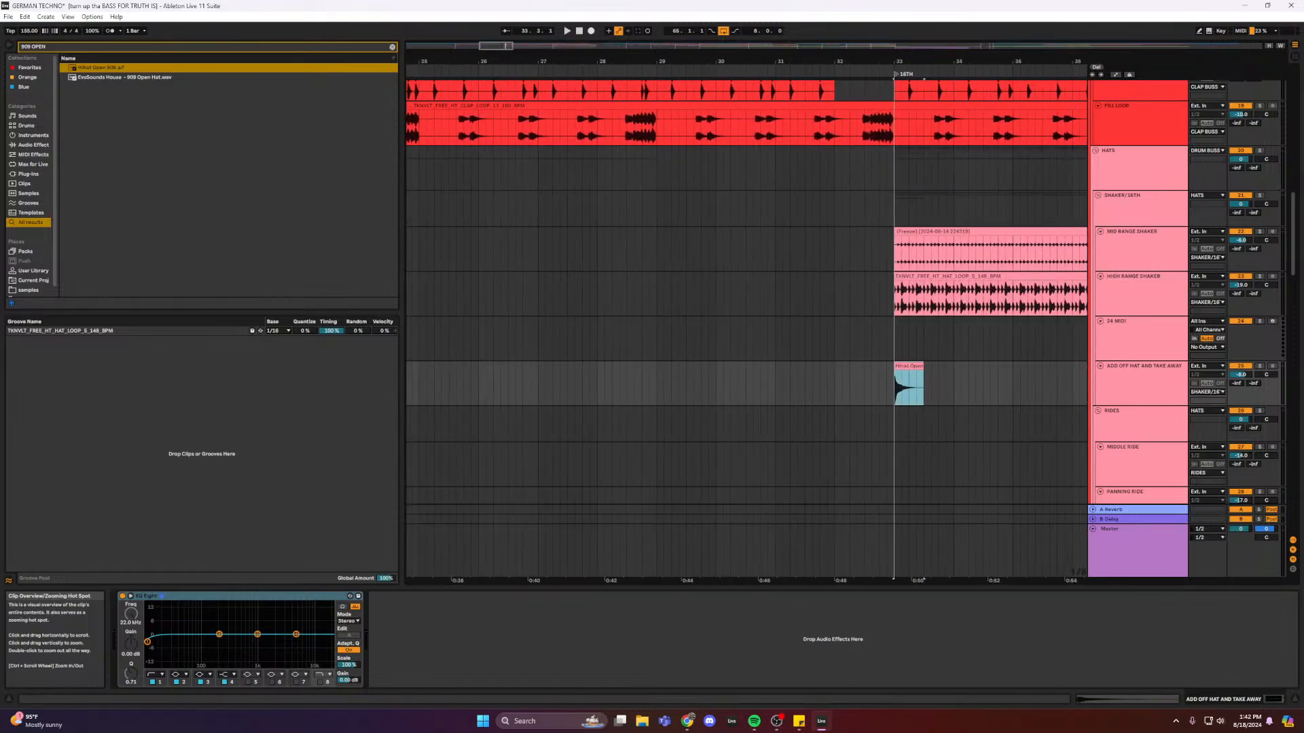
{"action": "scroll", "coordinate": [781, 368], "scroll_direction": "right", "scroll_amount": 5}
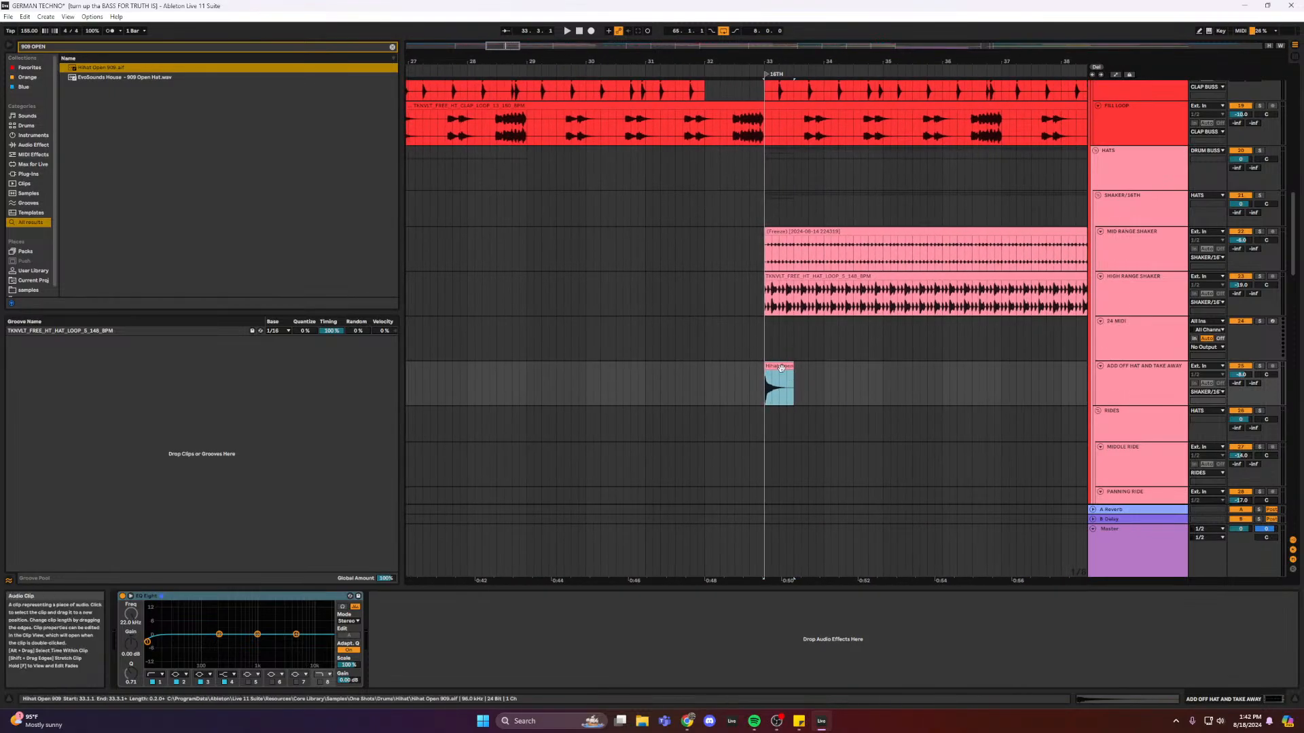
{"action": "mouse_move", "coordinate": [781, 368]}
{"action": "left_mouse_down"}
{"action": "mouse_move", "coordinate": [796, 368]}
{"action": "mouse_move", "coordinate": [789, 387]}
{"action": "mouse_move", "coordinate": [808, 385]}
{"action": "mouse_move", "coordinate": [794, 385]}
{"action": "left_mouse_up"}
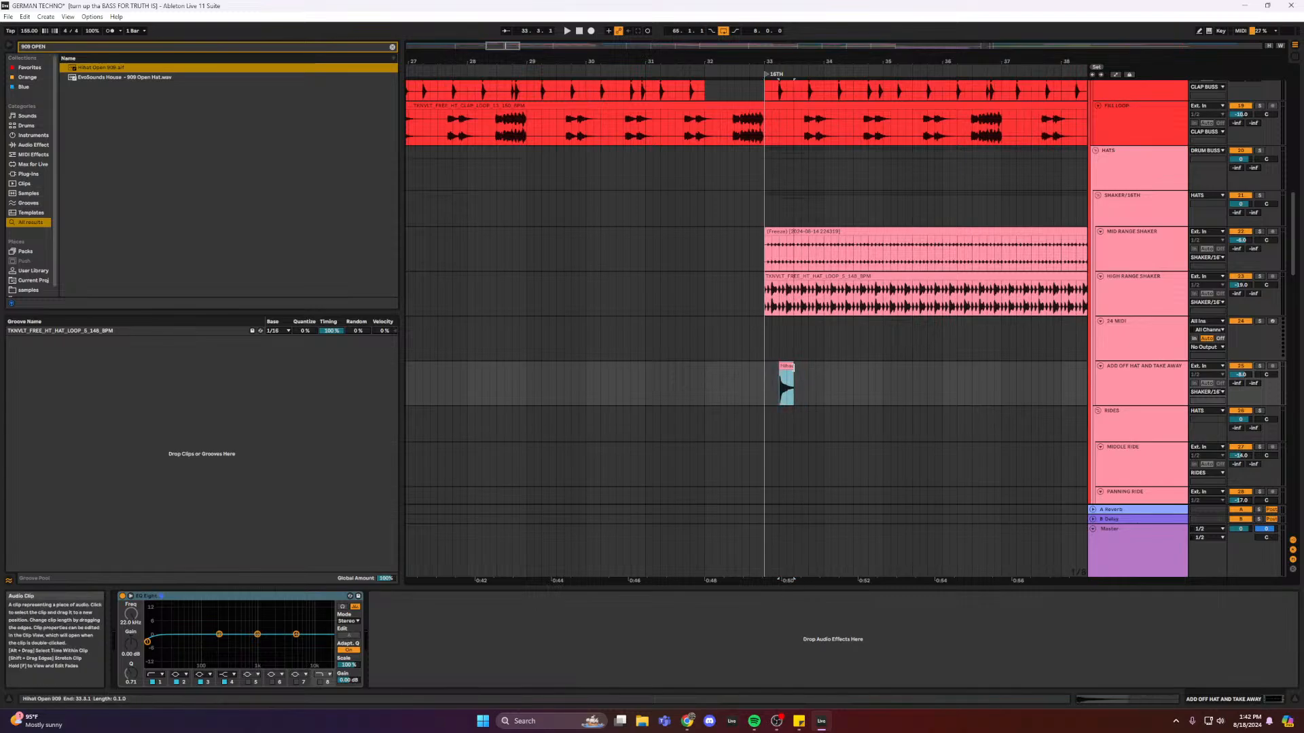
{"action": "left_click", "coordinate": [788, 386]}
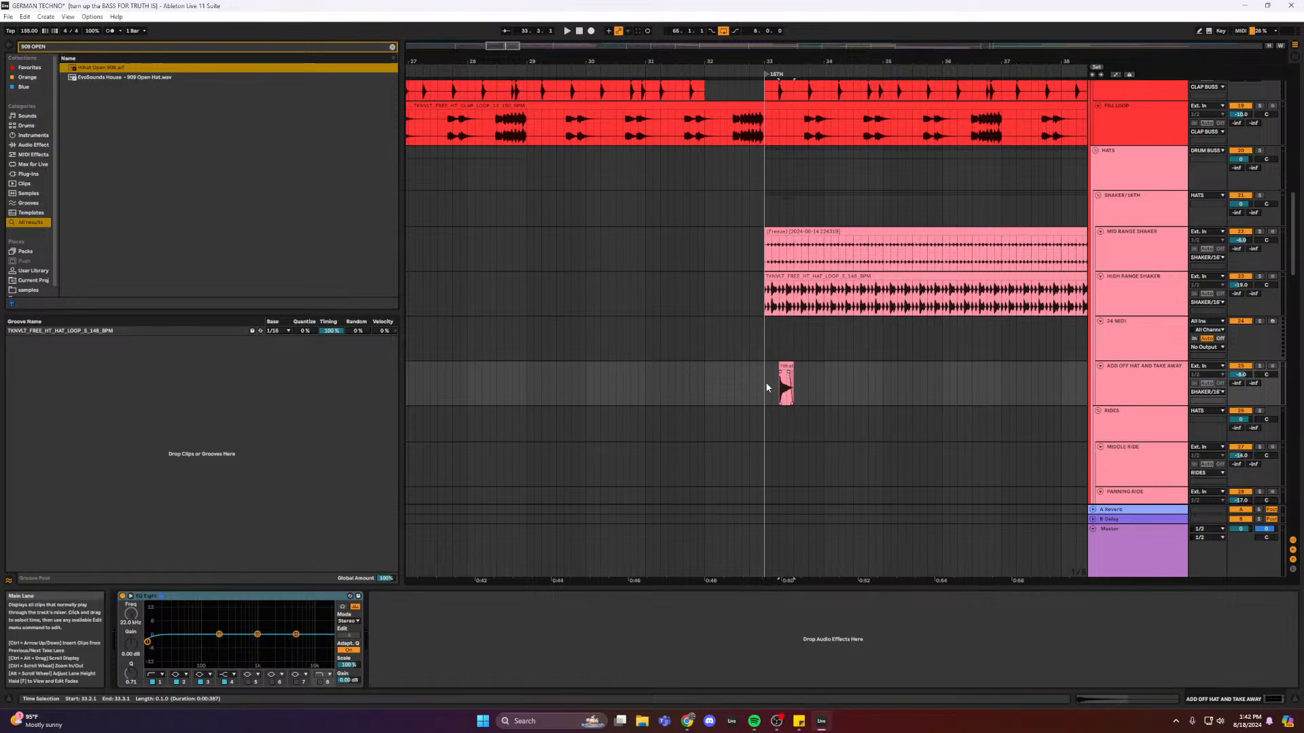
- Duplicate the two-beat span from 33.1.1 to 33.3.1 with the open hat until it fills bars 33 and 34
{"action": "left_click_drag", "start_coordinate": [770, 388], "coordinate": [793, 387]}
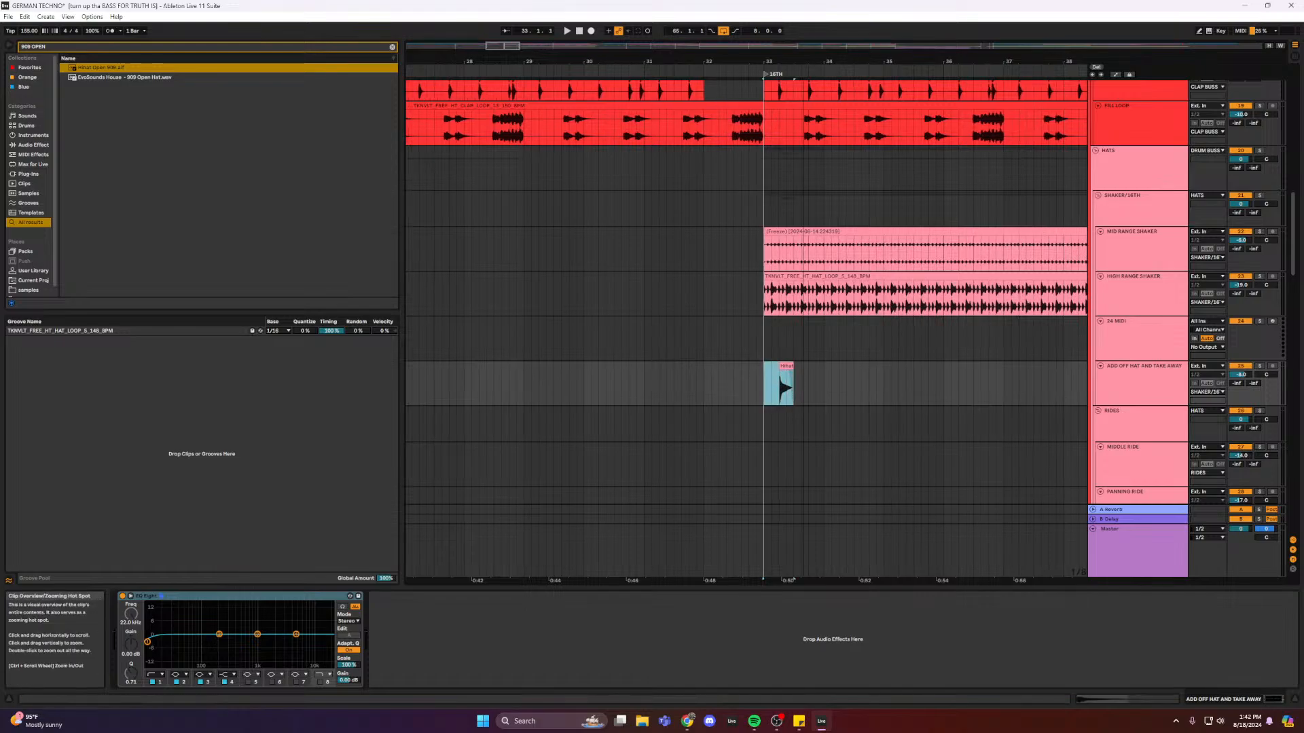
{"action": "left_click_drag", "start_coordinate": [506, 45], "coordinate": [506, 49]}
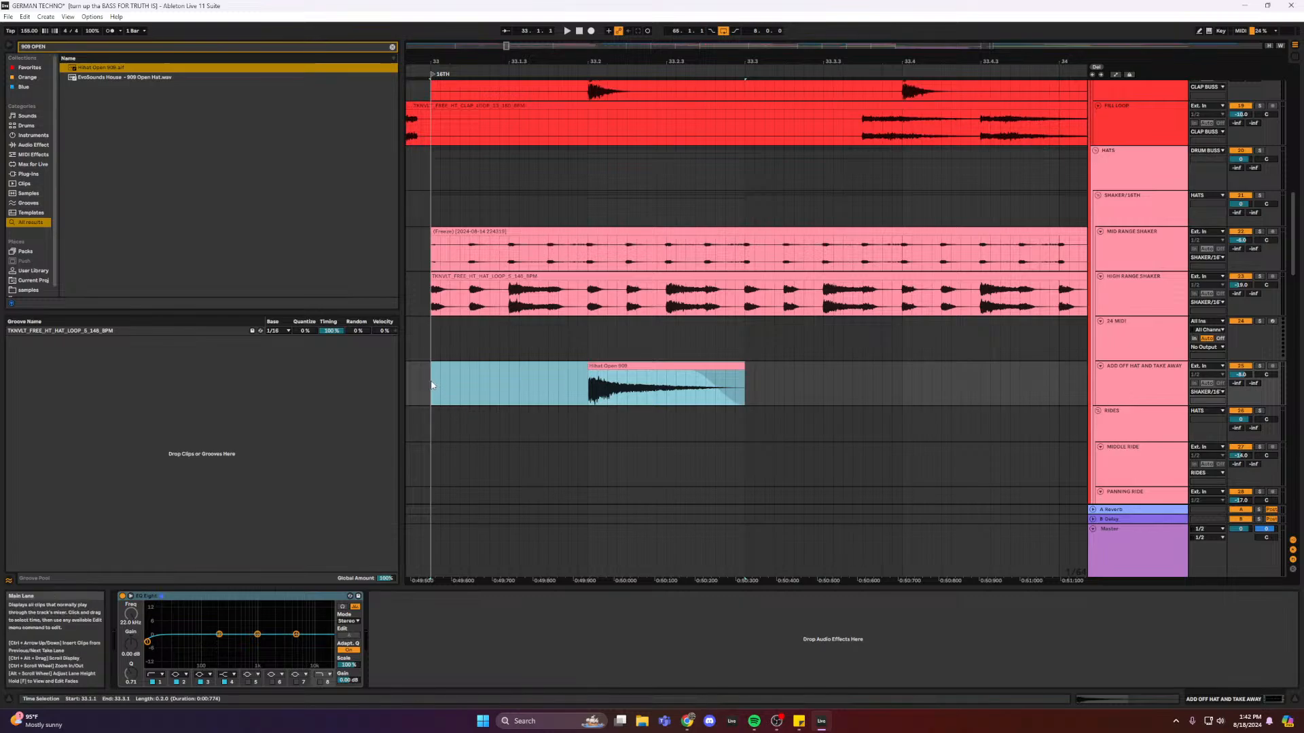
{"action": "mouse_move", "coordinate": [597, 375]}
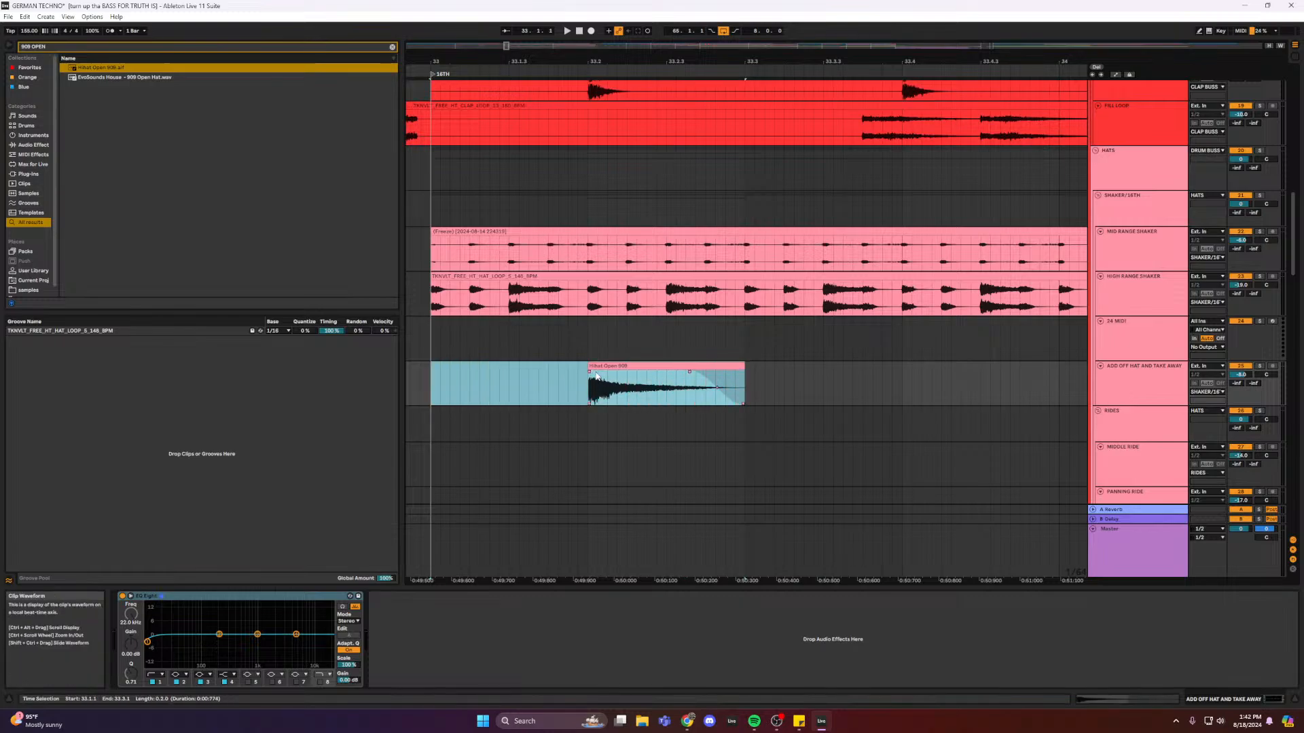
{"action": "left_click_drag", "start_coordinate": [506, 48], "coordinate": [501, 35]}
{"action": "scroll", "coordinate": [646, 215], "scroll_direction": "down", "scroll_amount": 3}
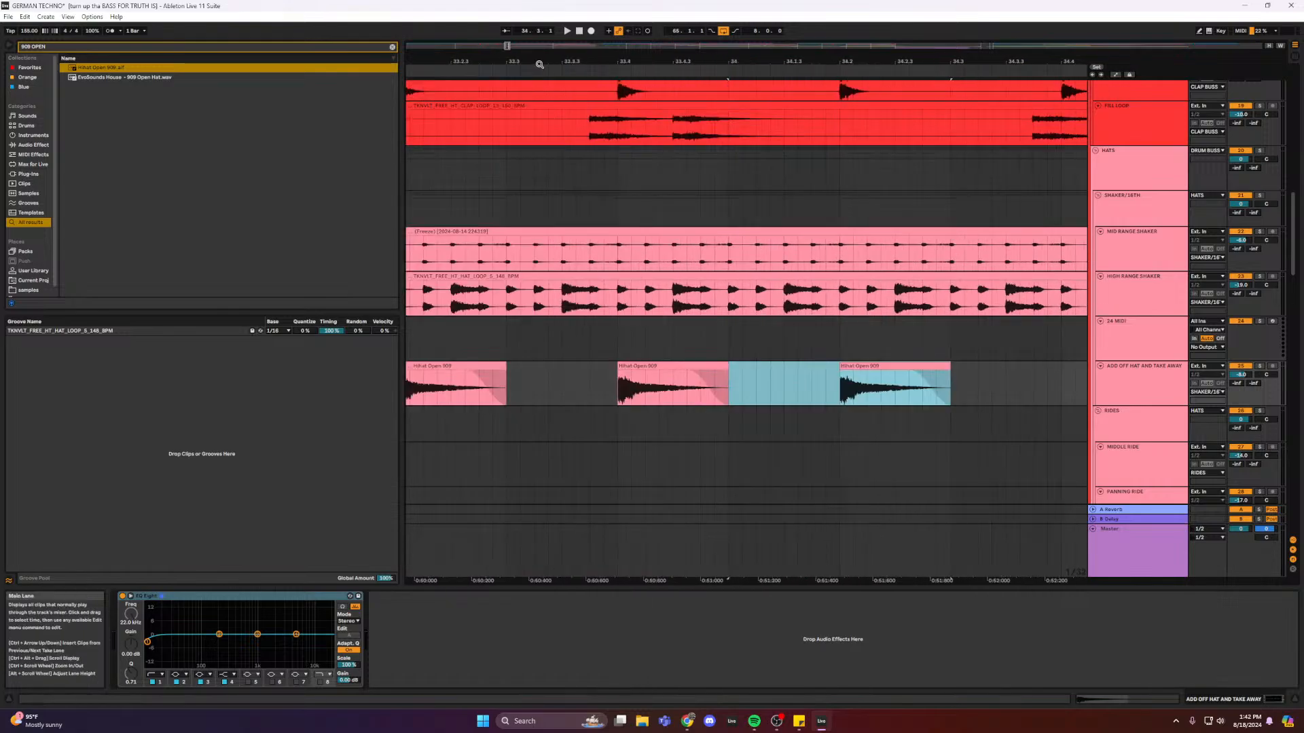
{"action": "left_click_drag", "start_coordinate": [502, 45], "coordinate": [524, 45]}
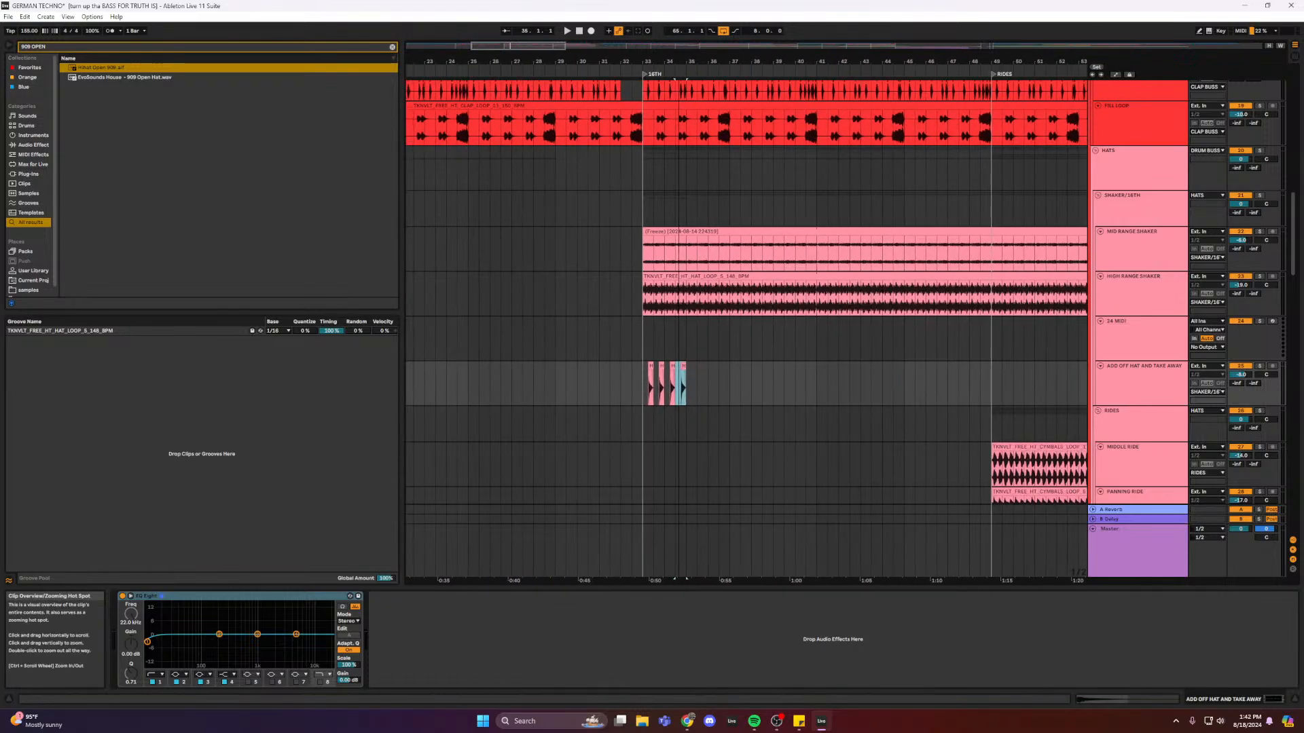
- Duplicate the two-bar open hat pattern seven times so it runs from bar 33 to bar 49
{"action": "left_click_drag", "start_coordinate": [643, 382], "coordinate": [695, 381]}
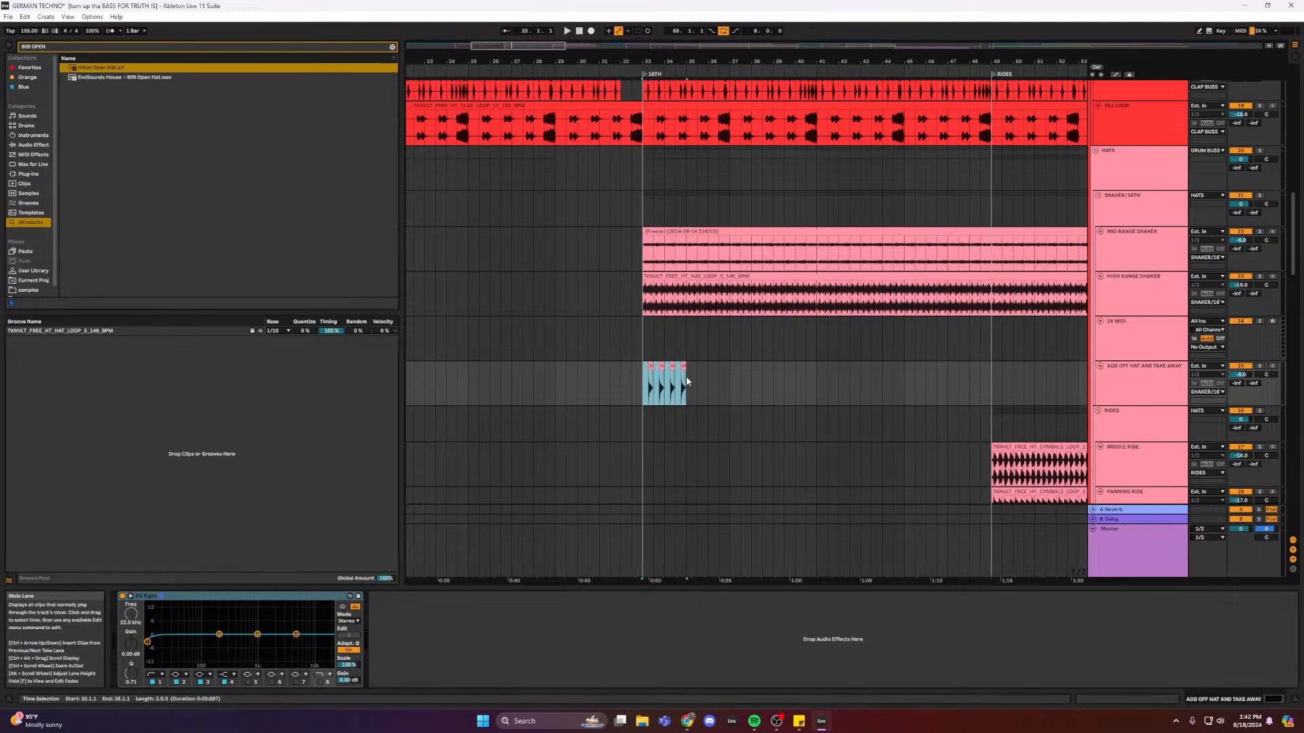
{"action": "key", "text": "ctrl+d"}
{"action": "key", "text": "ctrl+d"}
{"action": "key", "text": "ctrl+d"}
{"action": "key", "text": "ctrl+d"}
{"action": "key", "text": "ctrl+d"}
{"action": "key", "text": "ctrl+d"}
{"action": "key", "text": "ctrl+d"}
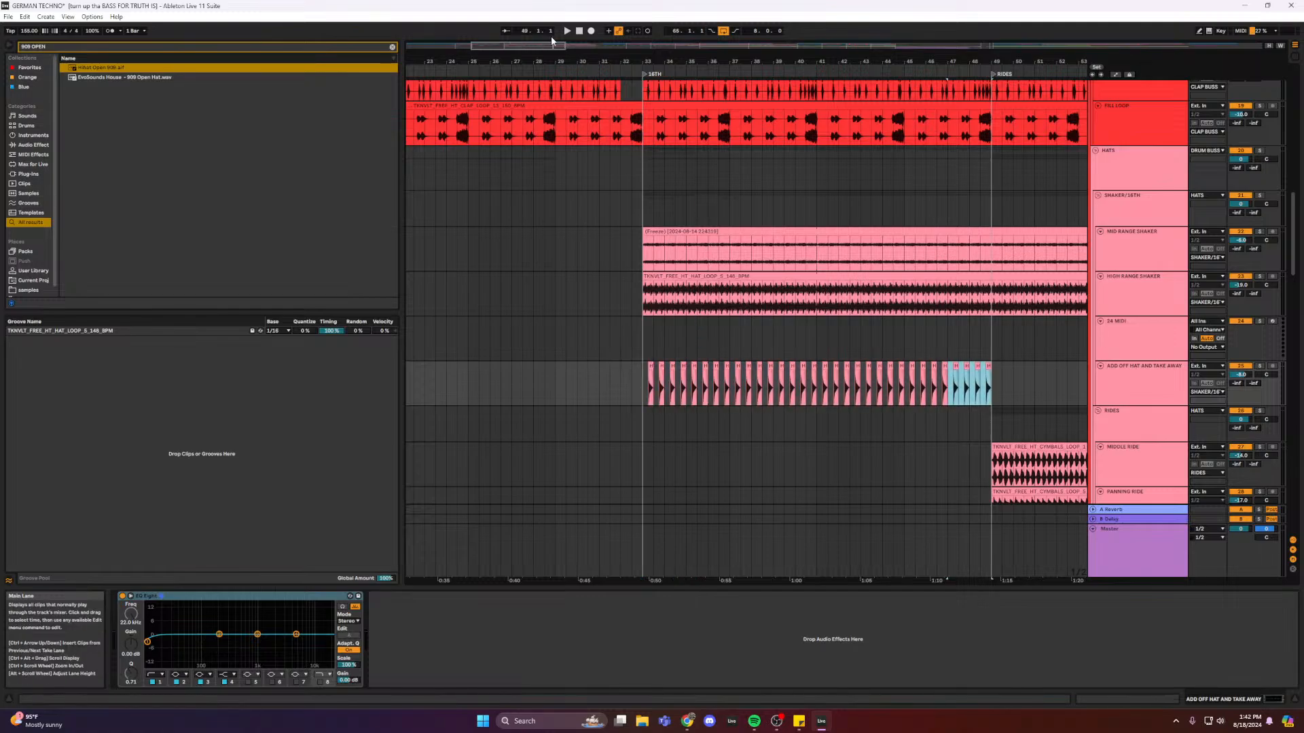
- Consolidate the open hats between bars 33 and 49 into a single clip
{"action": "left_click_drag", "start_coordinate": [551, 38], "coordinate": [561, 28]}
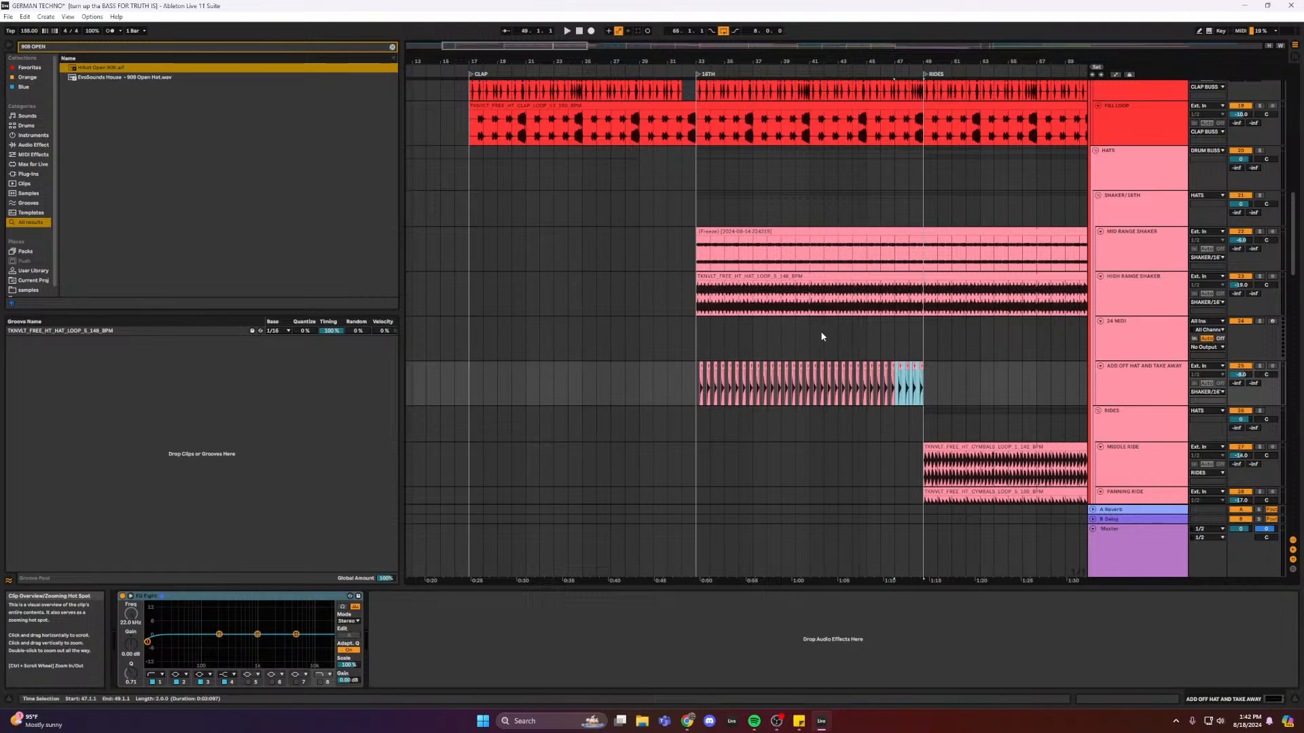
{"action": "left_click_drag", "start_coordinate": [700, 394], "coordinate": [924, 378]}
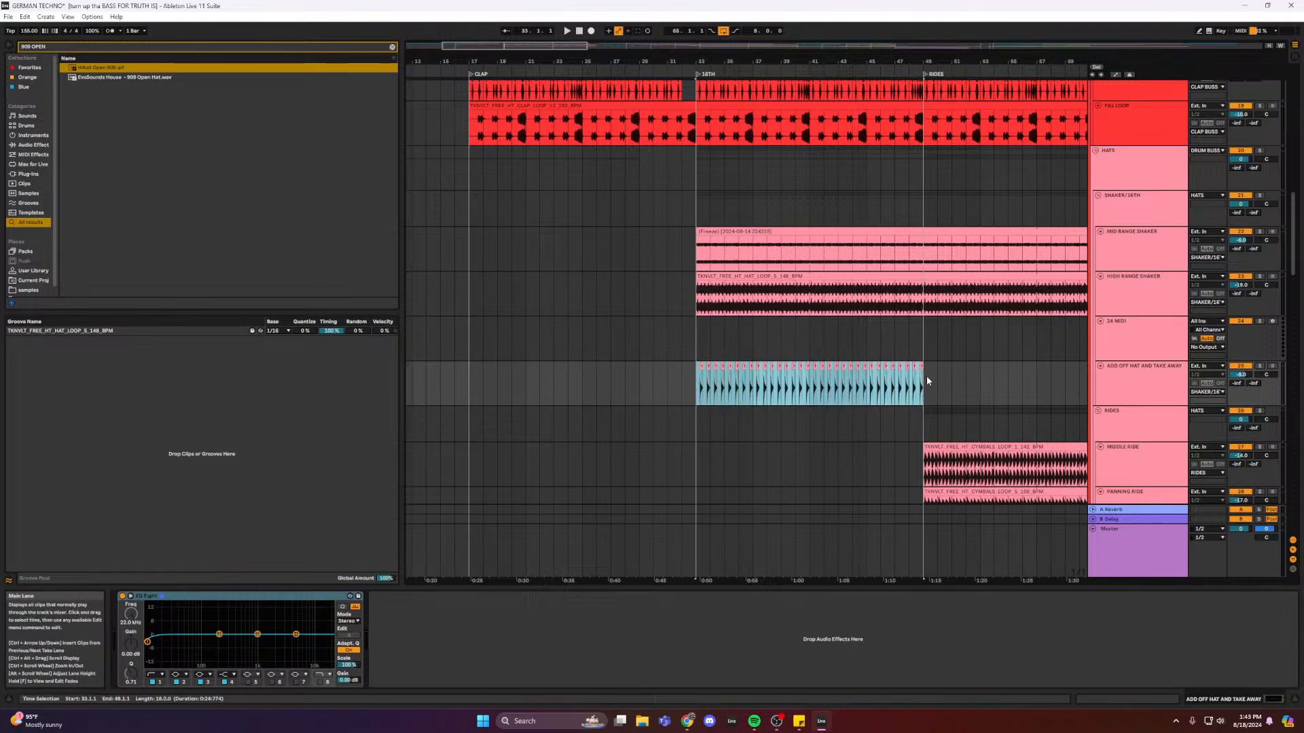
{"action": "key", "text": "ctrl+j"}
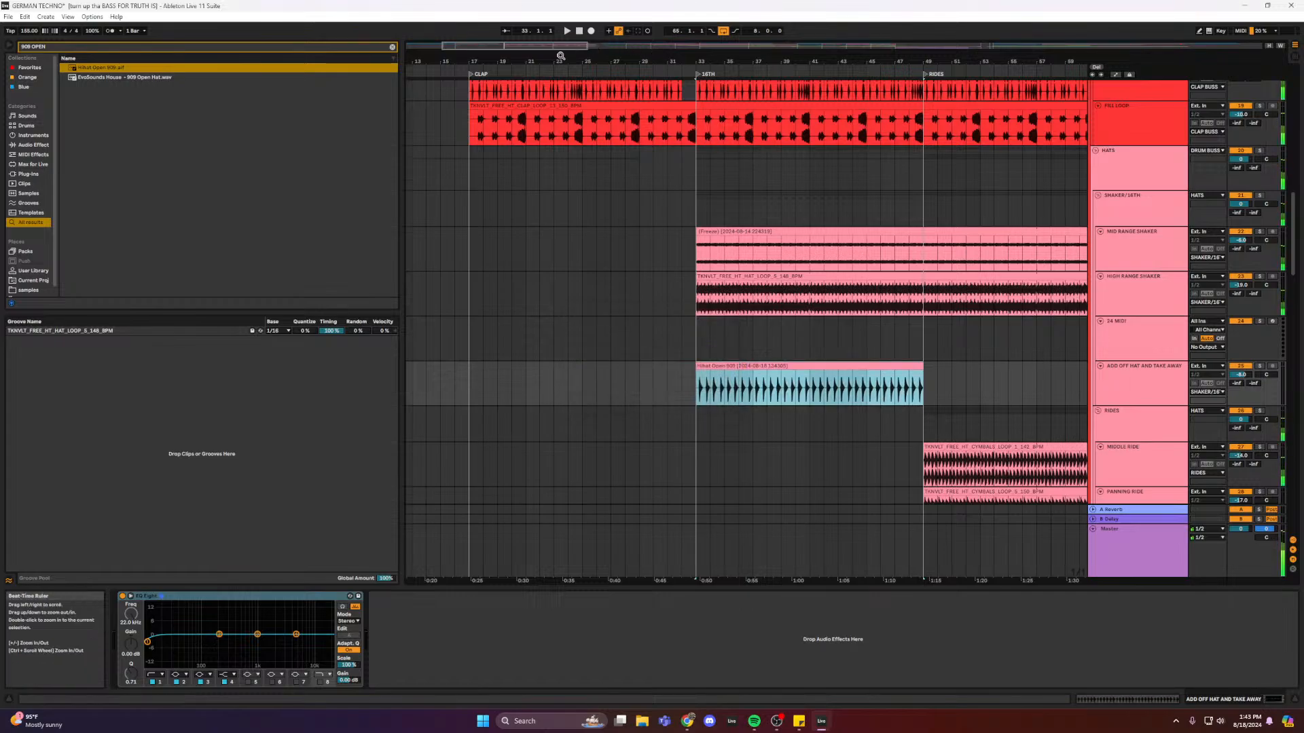
- Examine how the ride, percussion, stab and vocal tracks are arranged around the new open hat part up to the big break
{"action": "left_click_drag", "start_coordinate": [561, 46], "coordinate": [635, 103]}
{"action": "scroll", "coordinate": [818, 267], "scroll_direction": "down", "scroll_amount": 3}
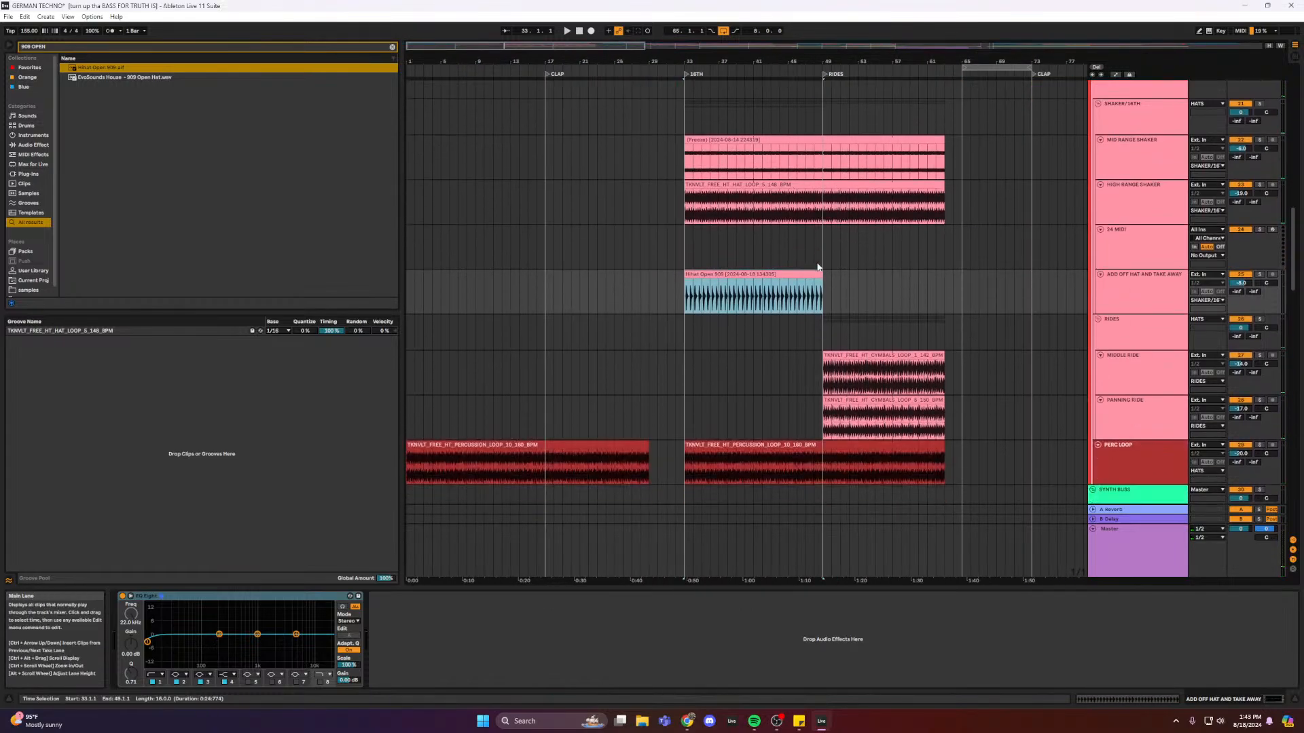
{"action": "left_click_drag", "start_coordinate": [775, 46], "coordinate": [774, 78]}
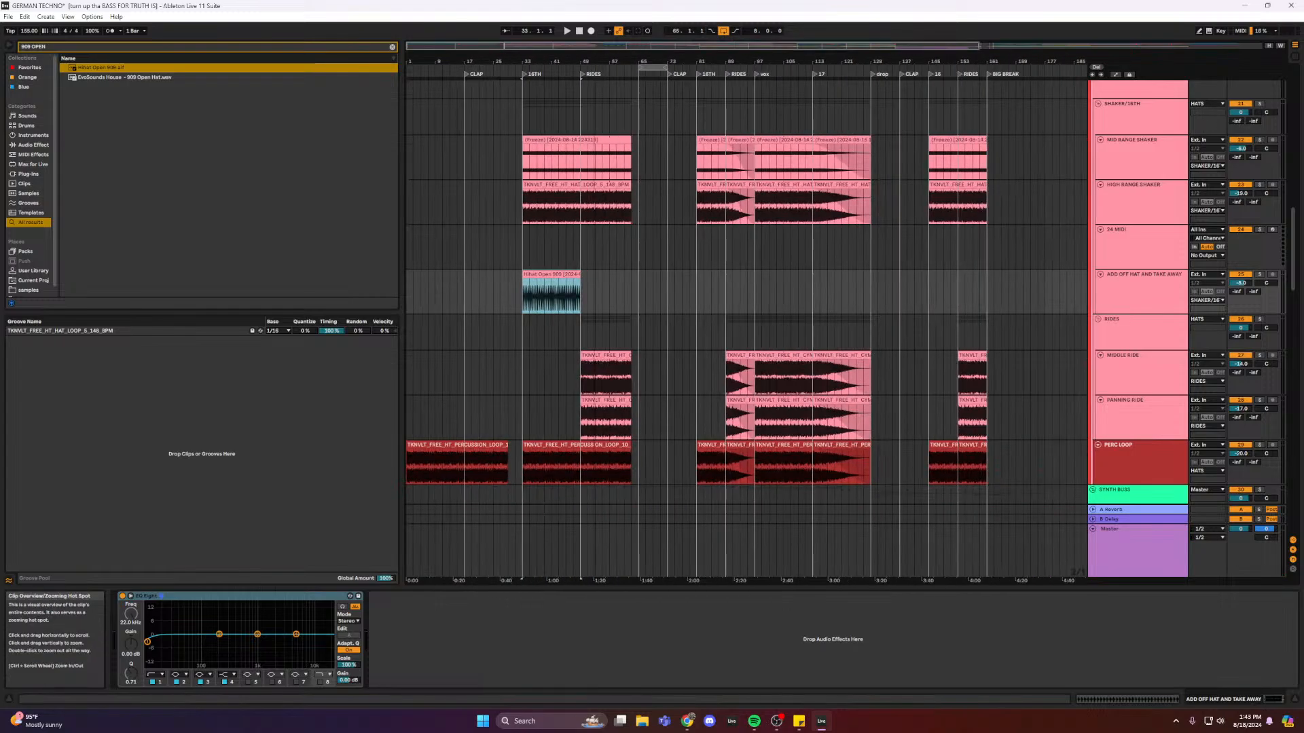
{"action": "scroll", "coordinate": [855, 177], "scroll_direction": "down", "scroll_amount": 5}
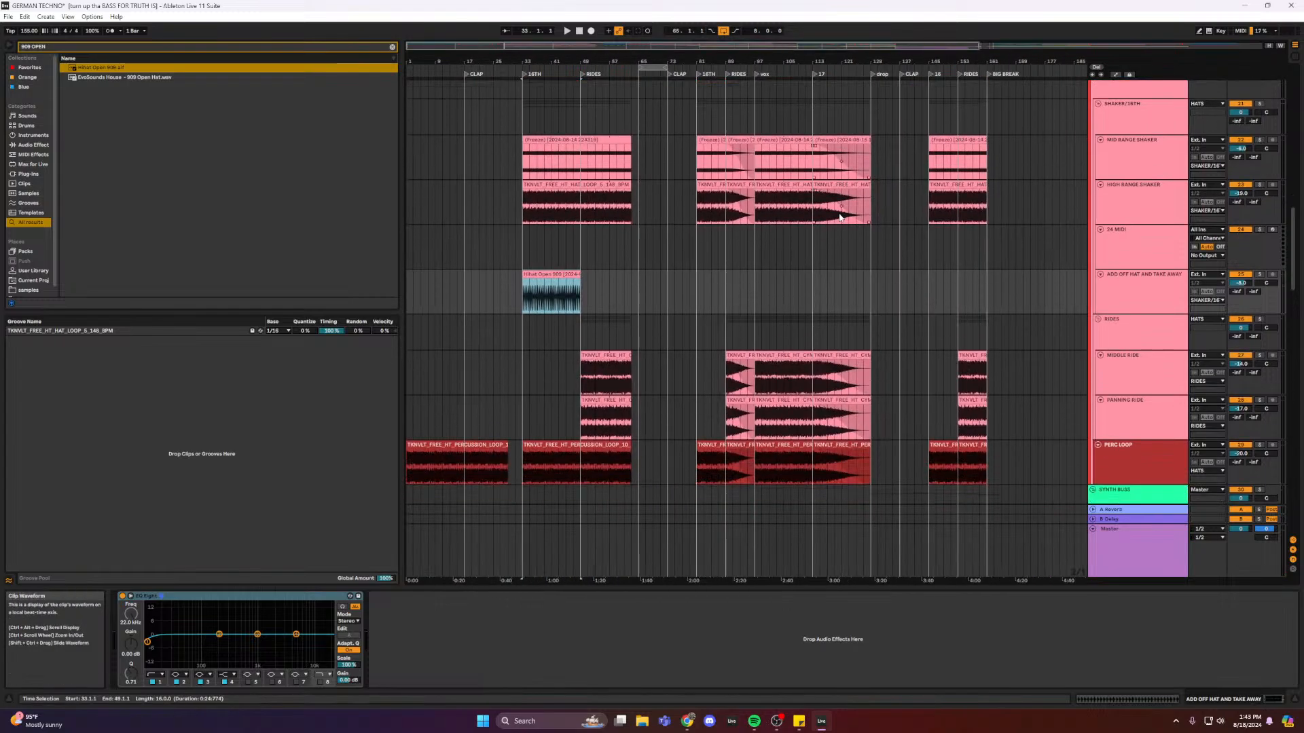
{"action": "scroll", "coordinate": [834, 221], "scroll_direction": "down", "scroll_amount": 15}
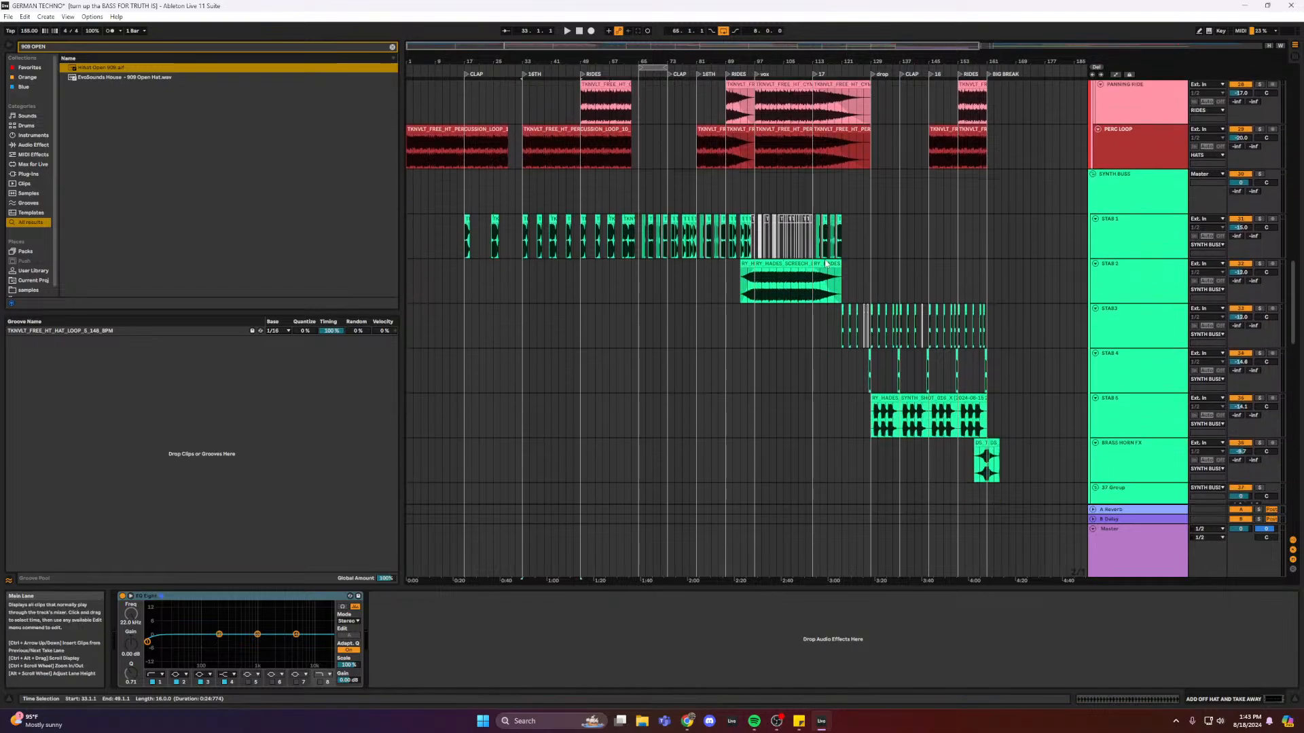
{"action": "scroll", "coordinate": [807, 311], "scroll_direction": "down", "scroll_amount": 6}
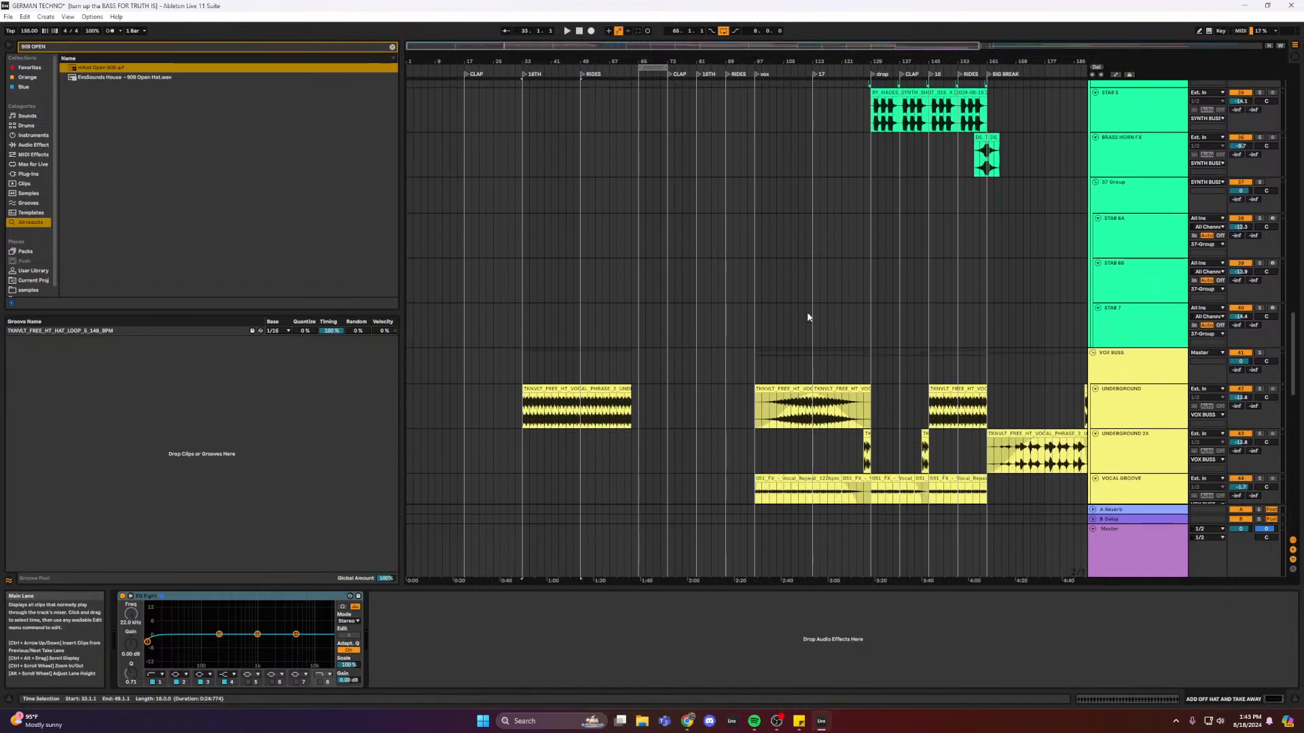
{"action": "scroll", "coordinate": [818, 304], "scroll_direction": "up", "scroll_amount": 5}
{"action": "scroll", "coordinate": [1012, 238], "scroll_direction": "up", "scroll_amount": 12}
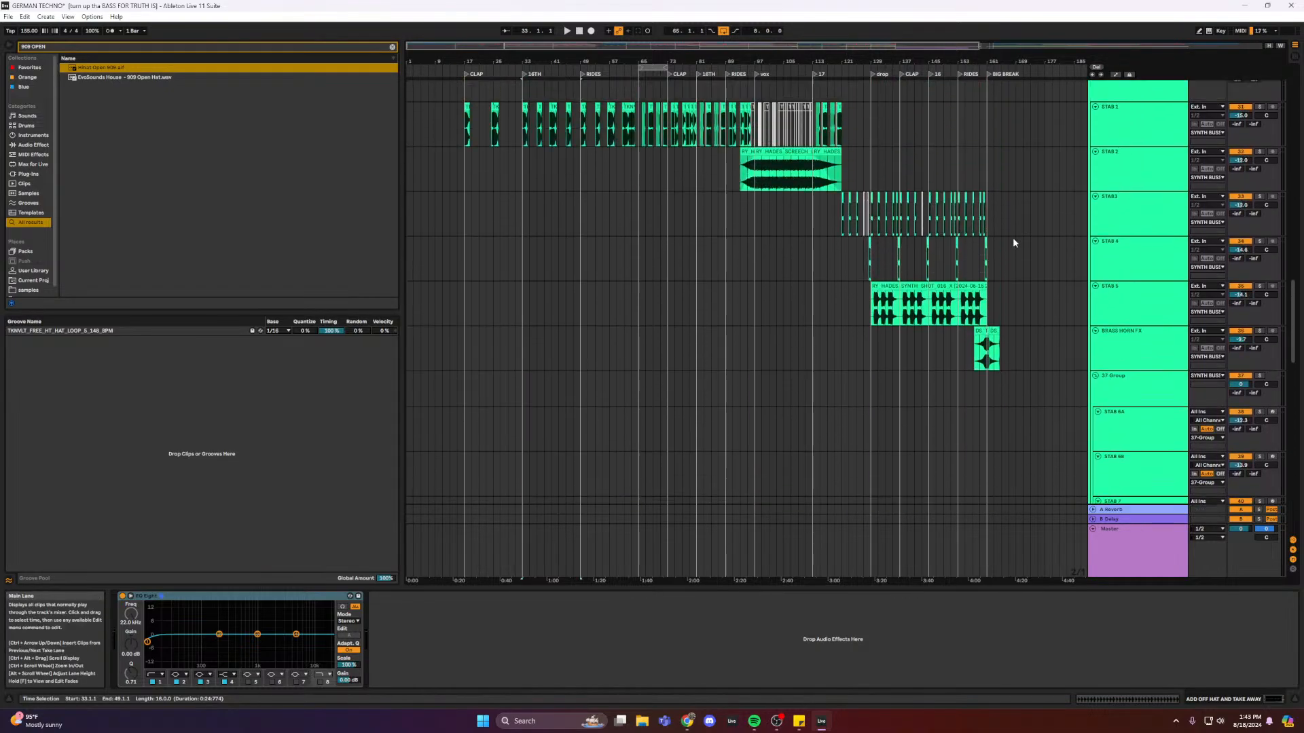
- Fold the SYNTH BUSS group and audition the arrangement from bar 121, before the drop
{"action": "left_click", "coordinate": [1094, 154]}
{"action": "scroll", "coordinate": [859, 214], "scroll_direction": "up", "scroll_amount": 5}
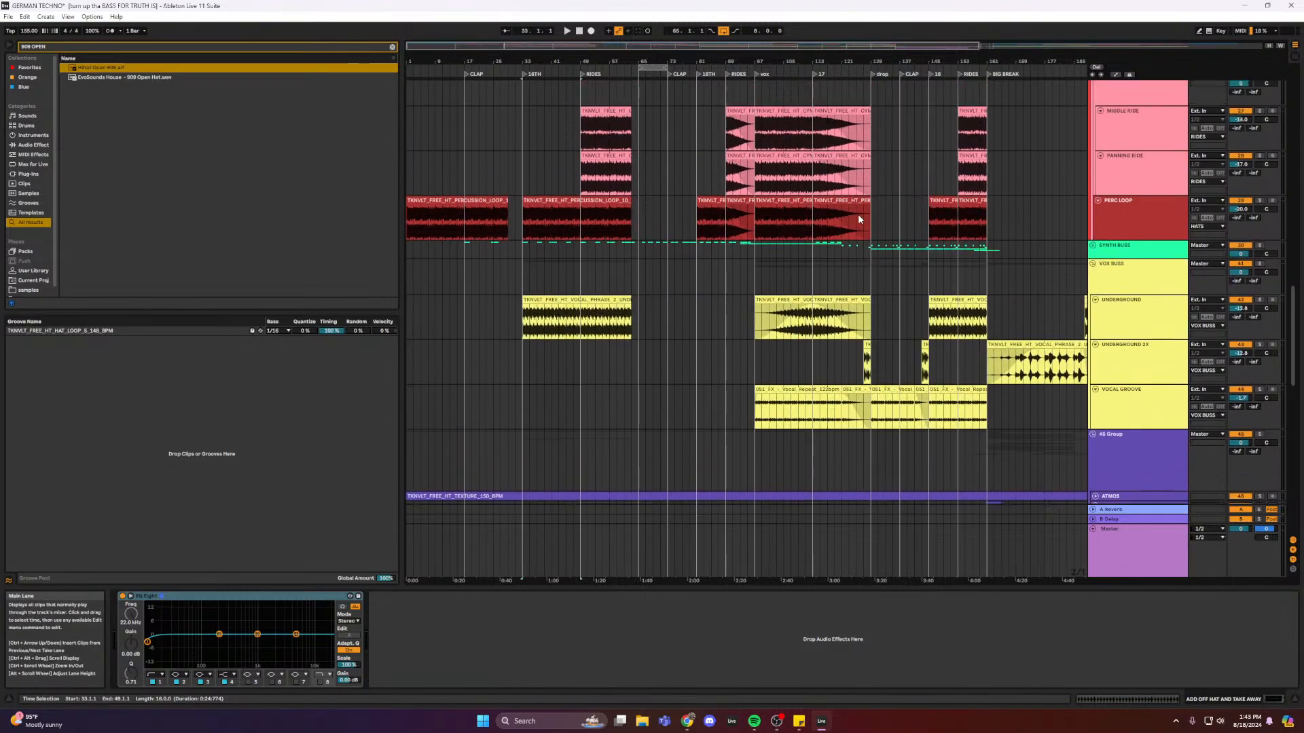
{"action": "left_click", "coordinate": [843, 153]}
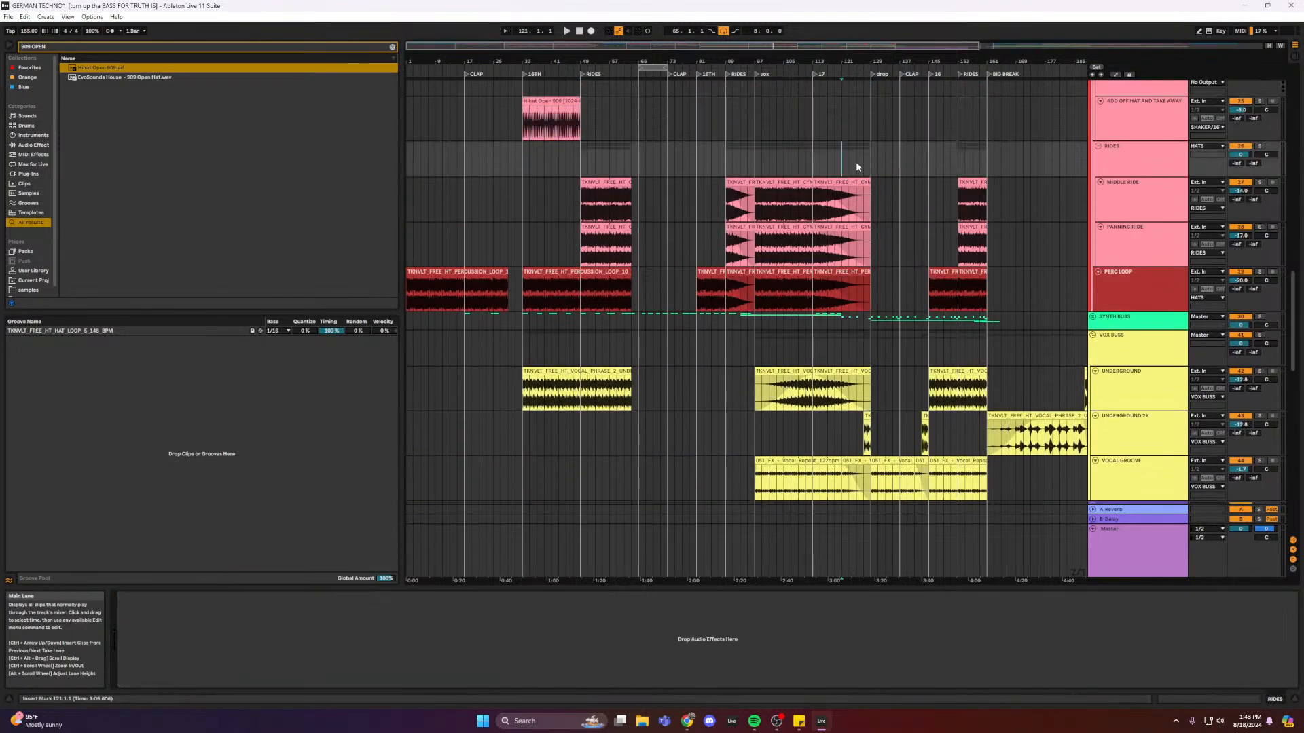
{"action": "left_click_drag", "start_coordinate": [650, 49], "coordinate": [781, 55]}
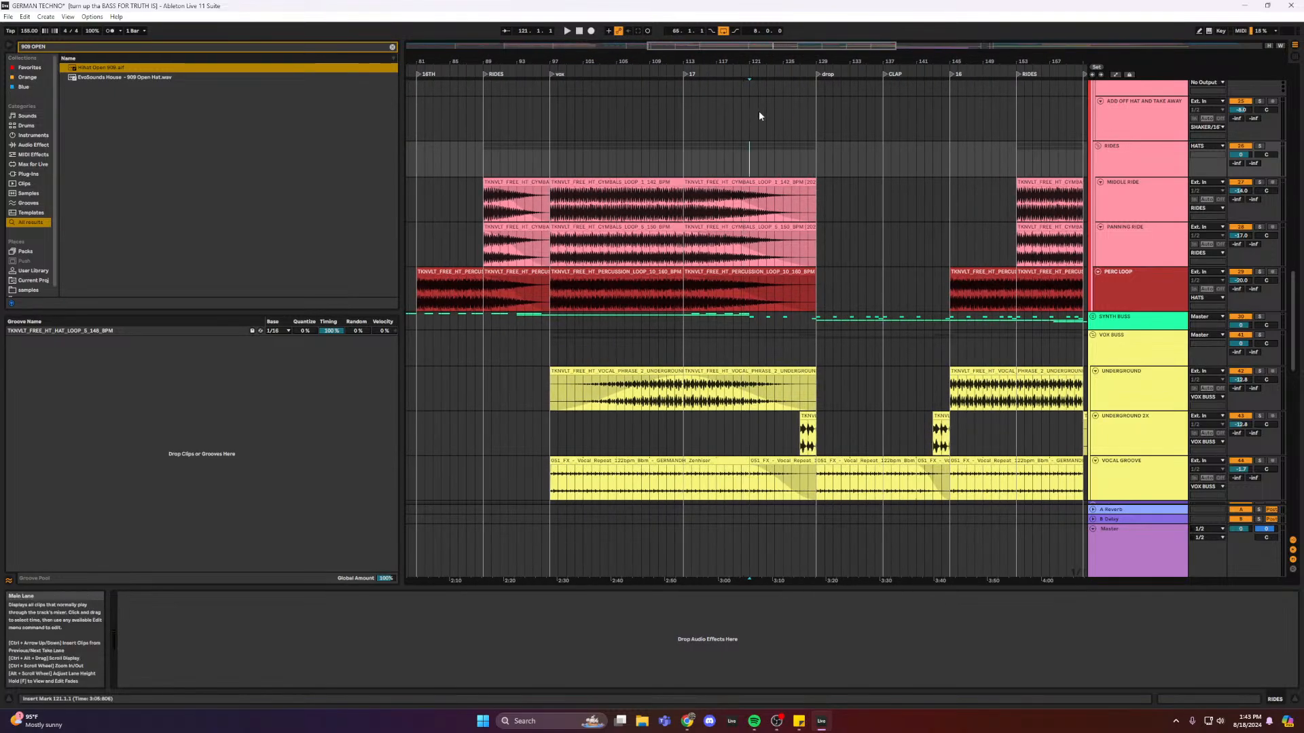
{"action": "key", "text": "space"}
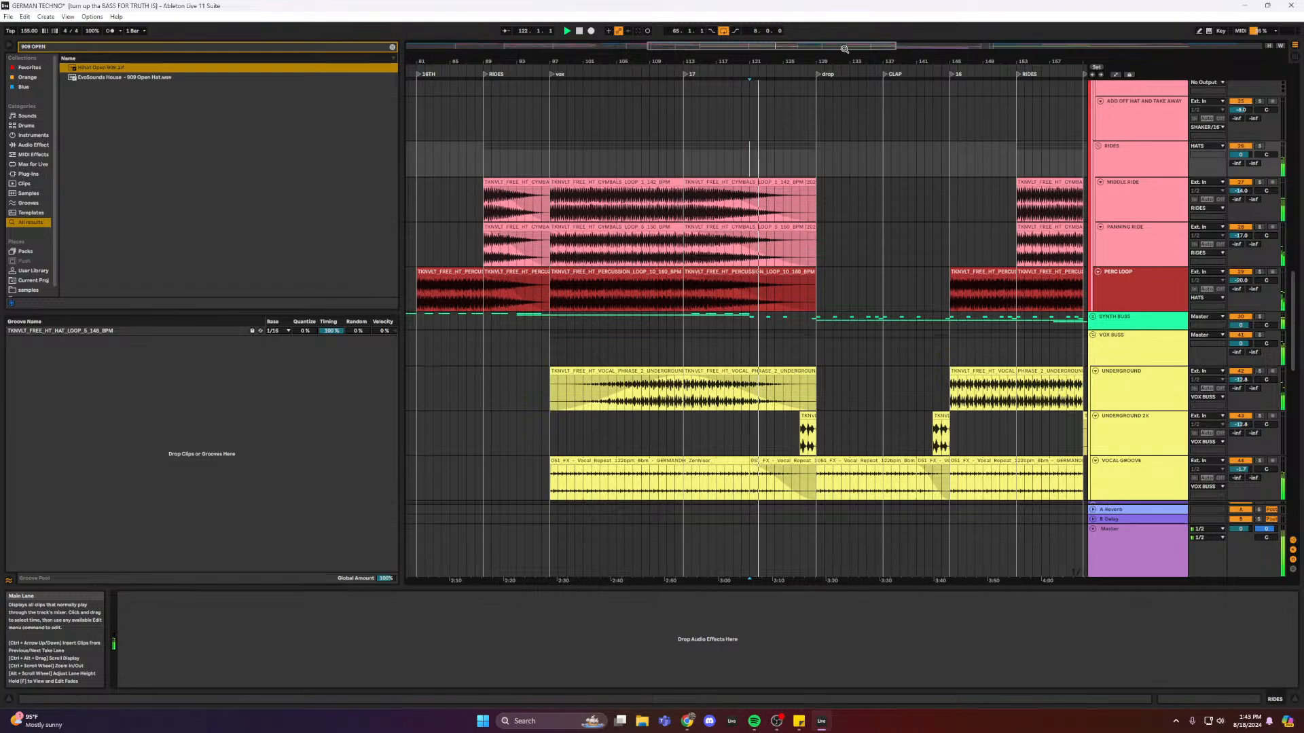
{"action": "left_click_drag", "start_coordinate": [844, 49], "coordinate": [881, 169]}
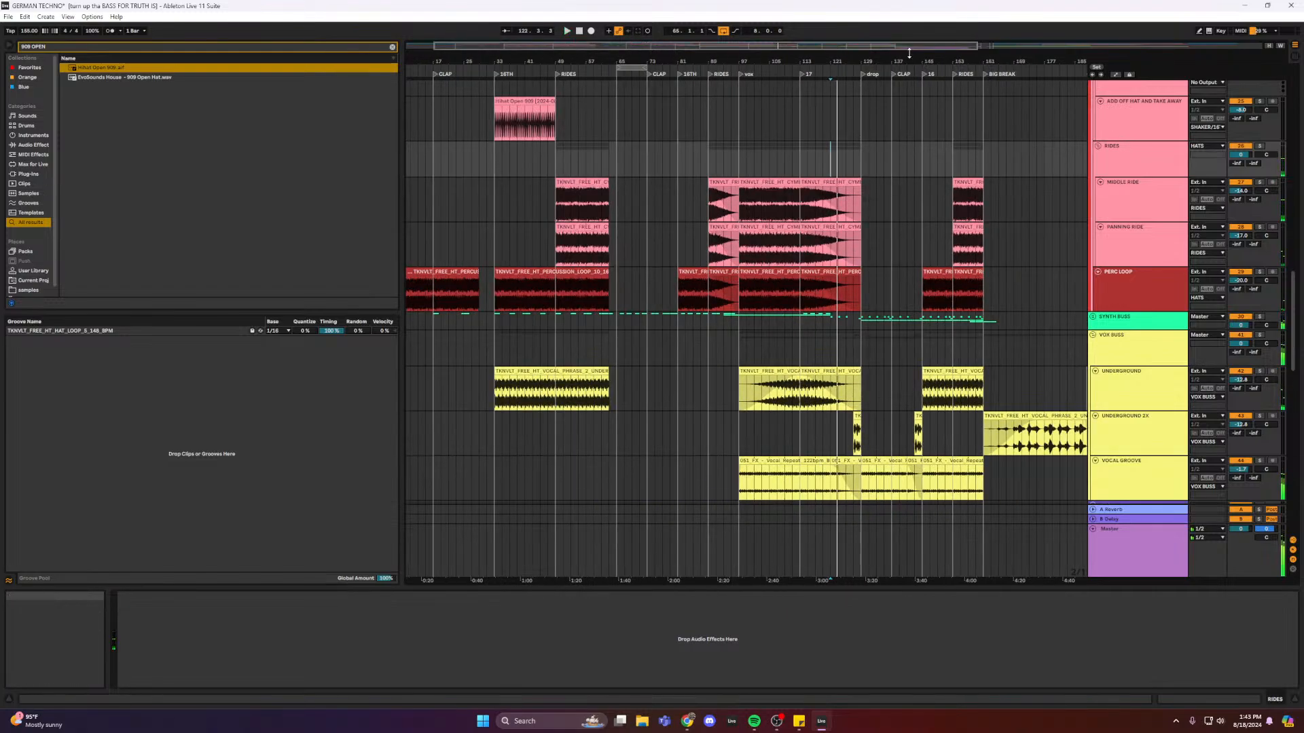
- Play the arrangement from bar 157, within the RIDES section before BIG BREAK
{"action": "scroll", "coordinate": [888, 167], "scroll_direction": "right", "scroll_amount": 10}
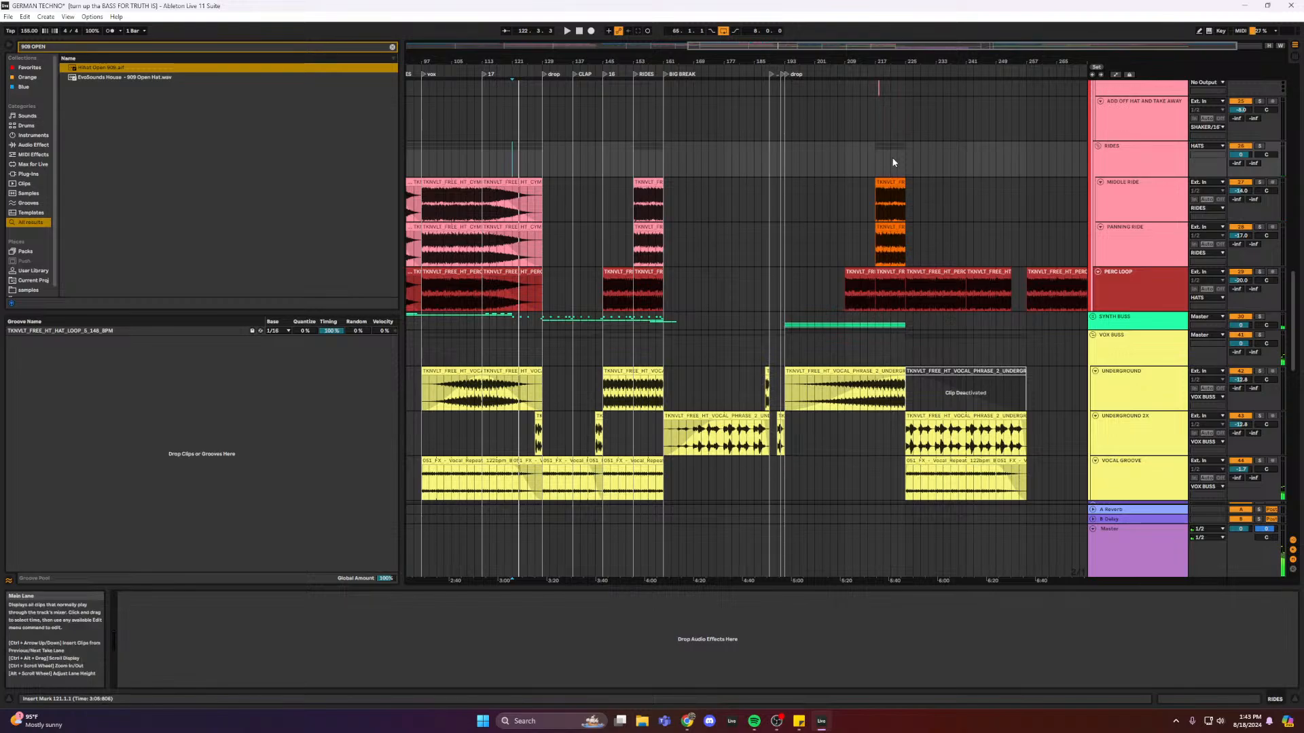
{"action": "scroll", "coordinate": [842, 177], "scroll_direction": "down", "scroll_amount": 4}
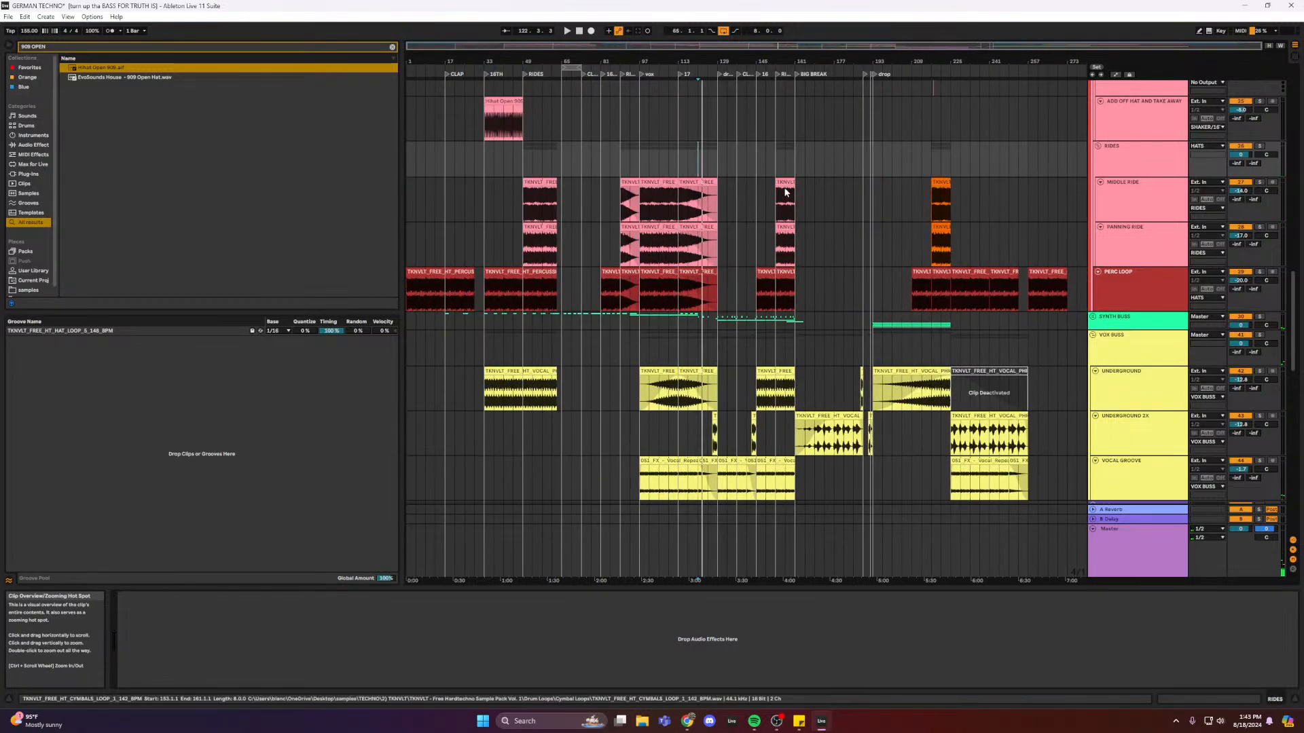
{"action": "left_click", "coordinate": [785, 170]}
{"action": "key", "text": "space"}
- Fold the HATS and CLAP BUSS groups in the arrangement
{"action": "scroll", "coordinate": [770, 163], "scroll_direction": "up", "scroll_amount": 1}
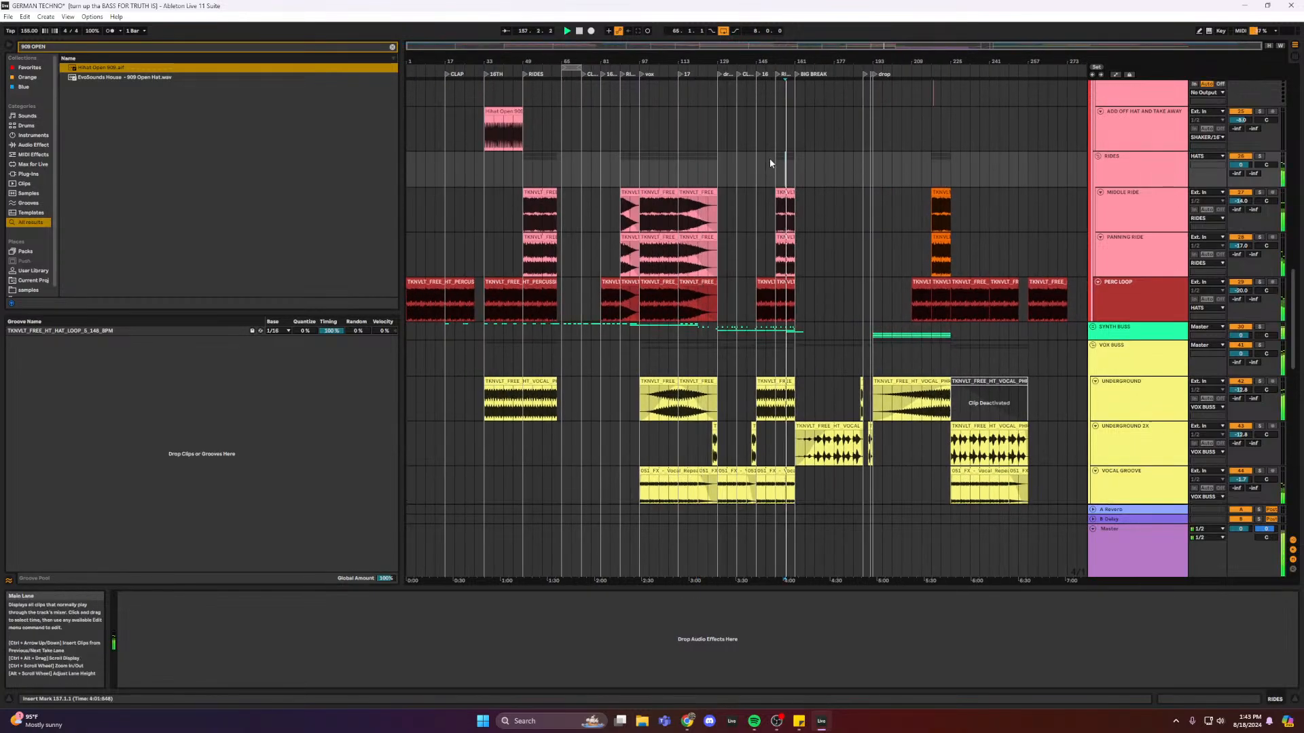
{"action": "scroll", "coordinate": [1101, 156], "scroll_direction": "up", "scroll_amount": 5}
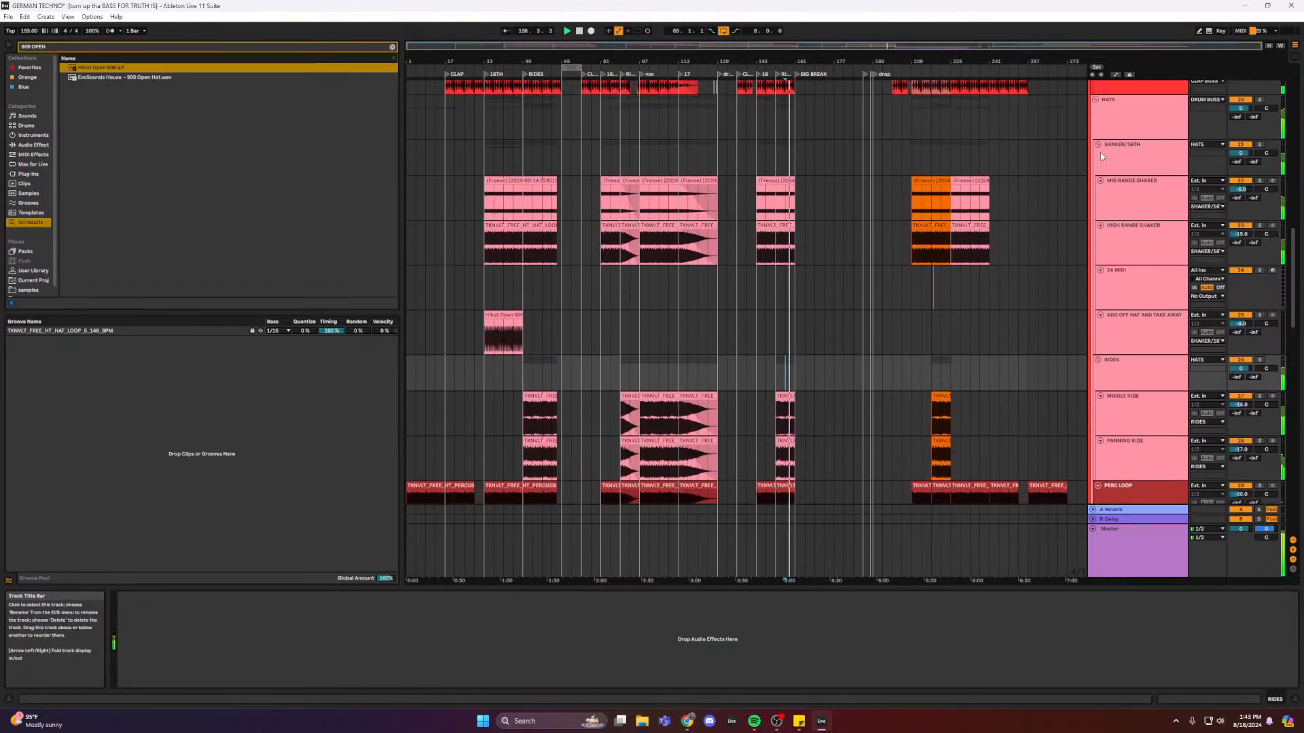
{"action": "scroll", "coordinate": [1101, 156], "scroll_direction": "up", "scroll_amount": 2}
{"action": "left_click", "coordinate": [1096, 123]}
{"action": "scroll", "coordinate": [1069, 141], "scroll_direction": "up", "scroll_amount": 1}
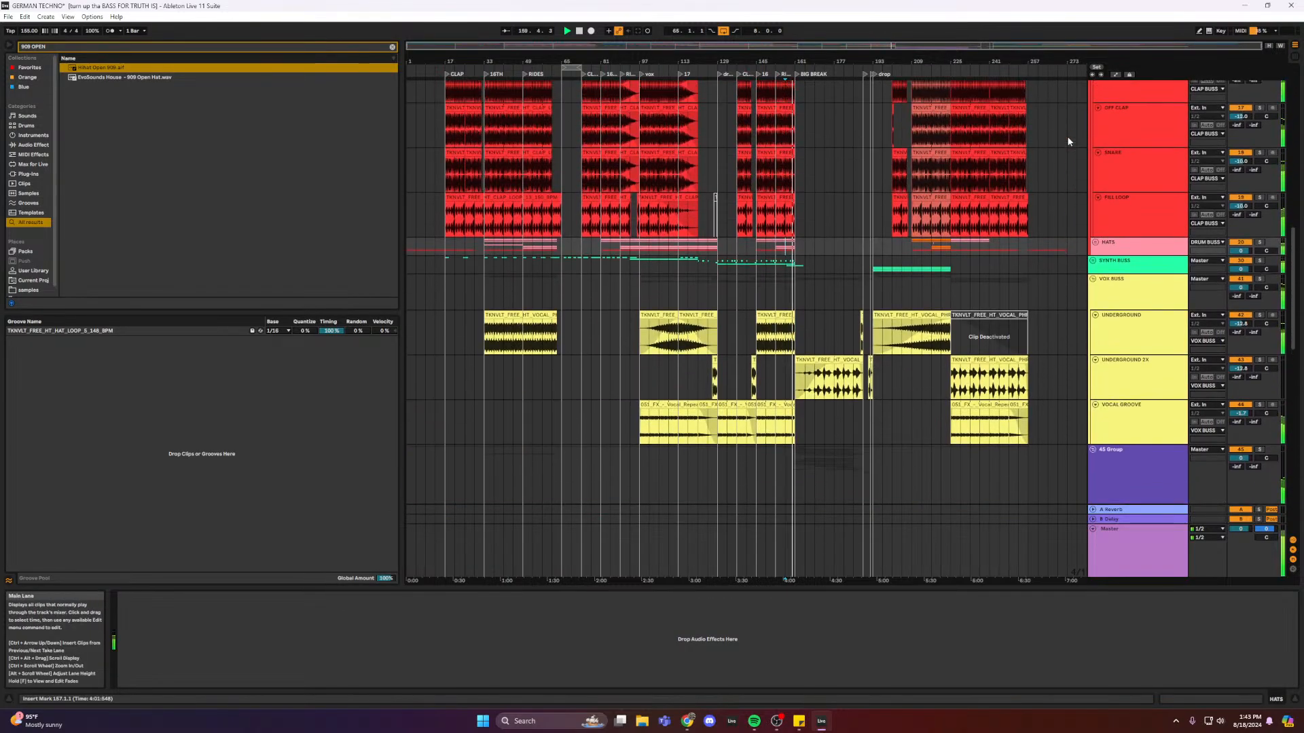
{"action": "scroll", "coordinate": [1087, 136], "scroll_direction": "up", "scroll_amount": 3}
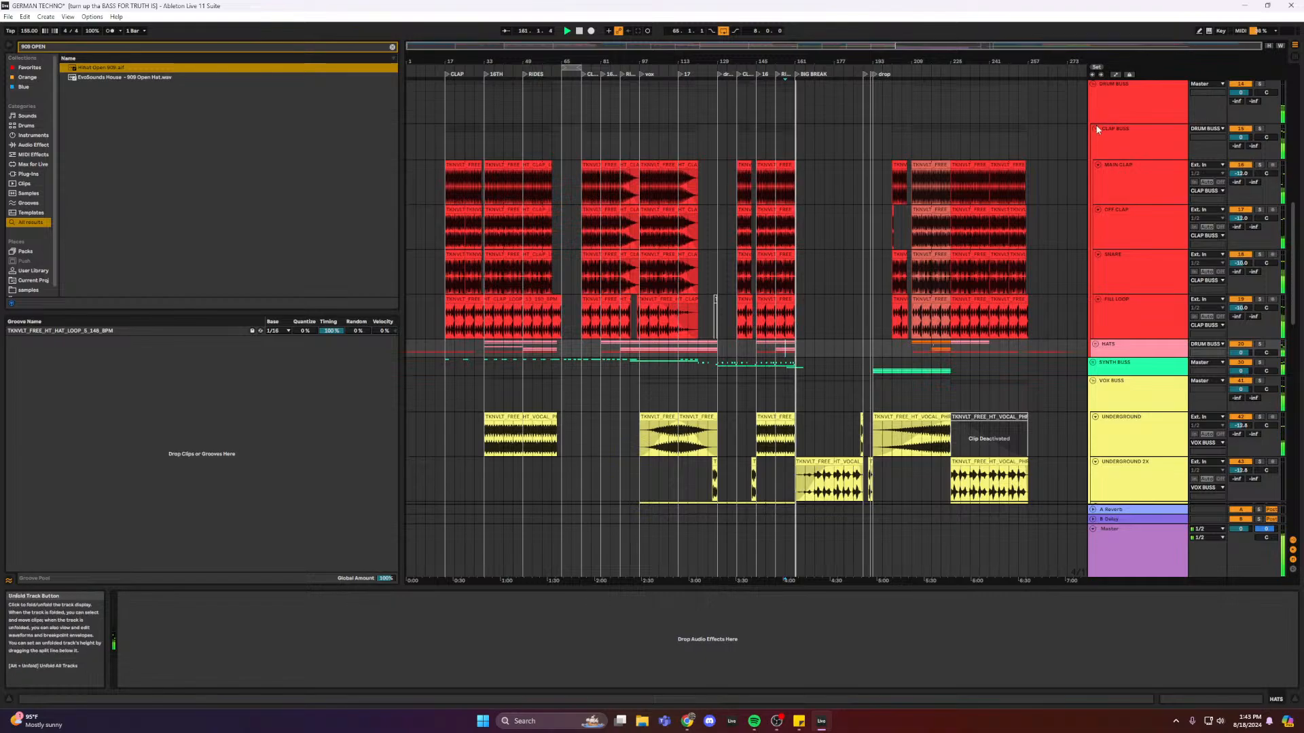
{"action": "left_click", "coordinate": [1096, 129]}
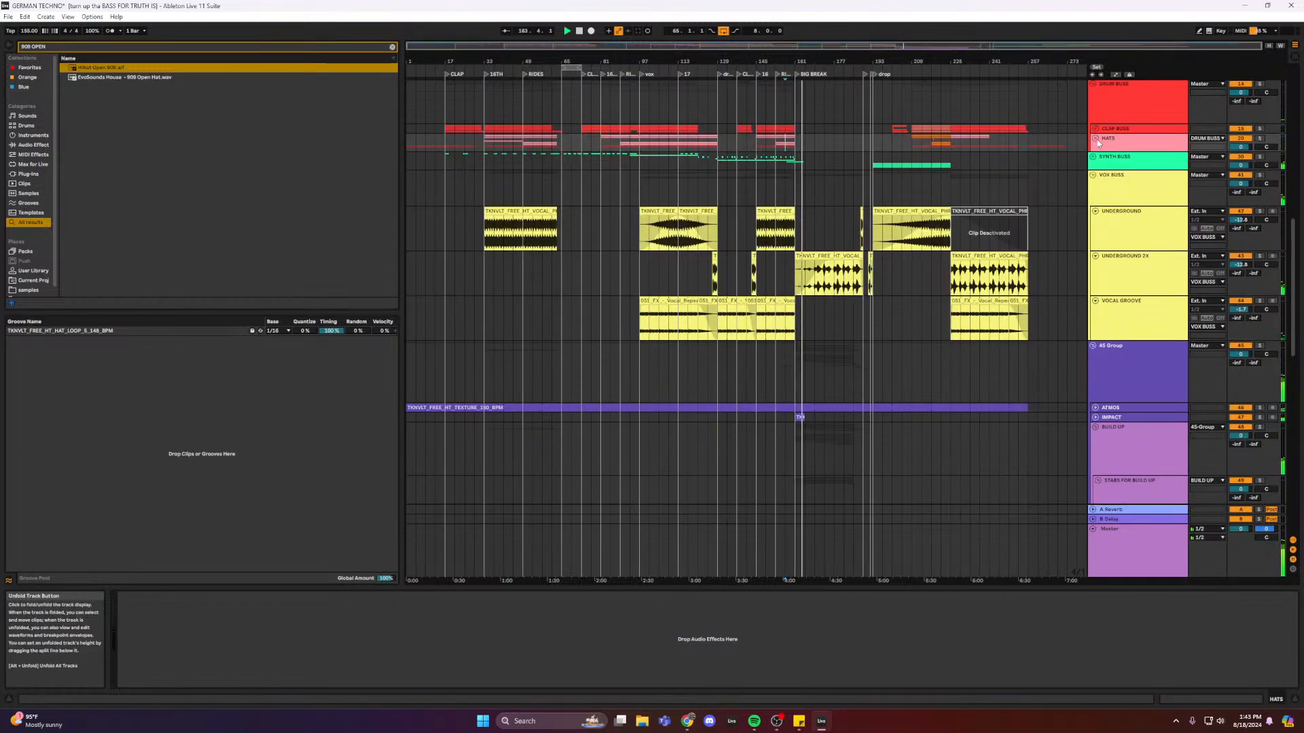
- Unfold the HATS group and slightly adjust the volume of the ADD OFF HAT AND TAKE AWAY track
{"action": "key", "text": "Right"}
{"action": "scroll", "coordinate": [598, 306], "scroll_direction": "down", "scroll_amount": 3}
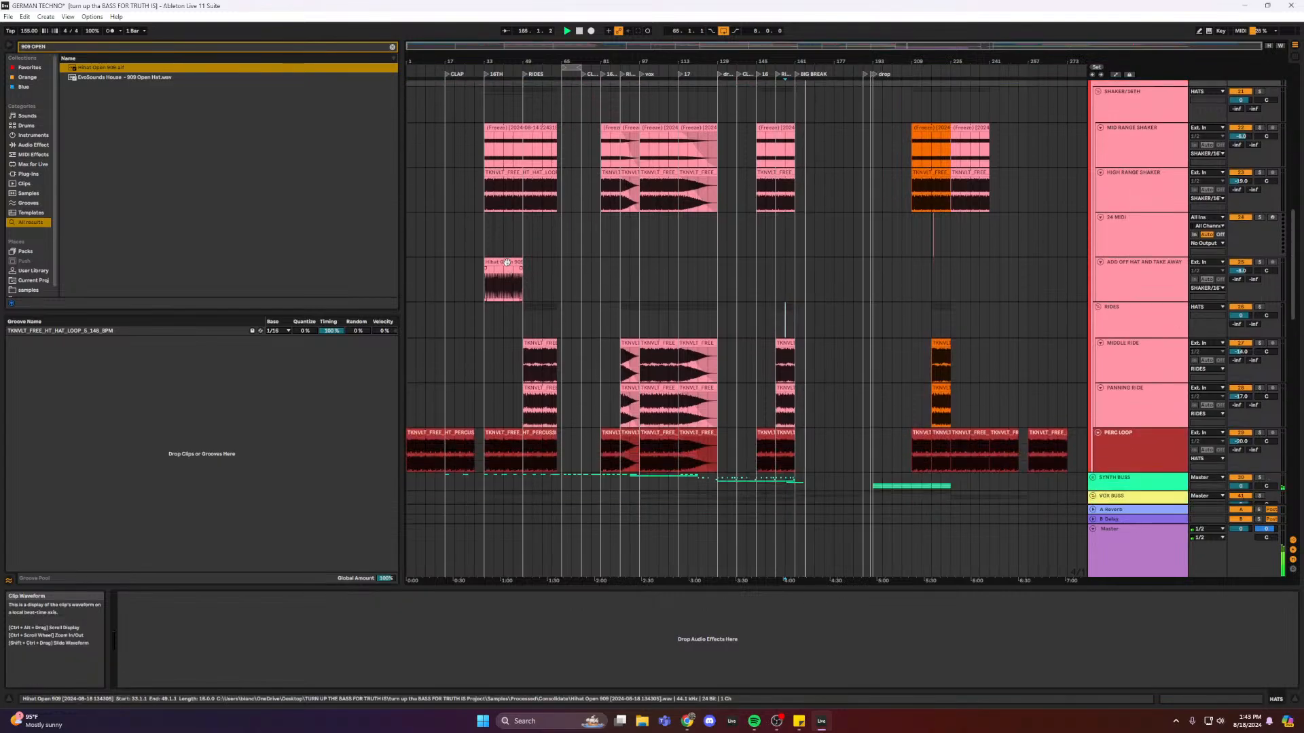
{"action": "left_click", "coordinate": [507, 262]}
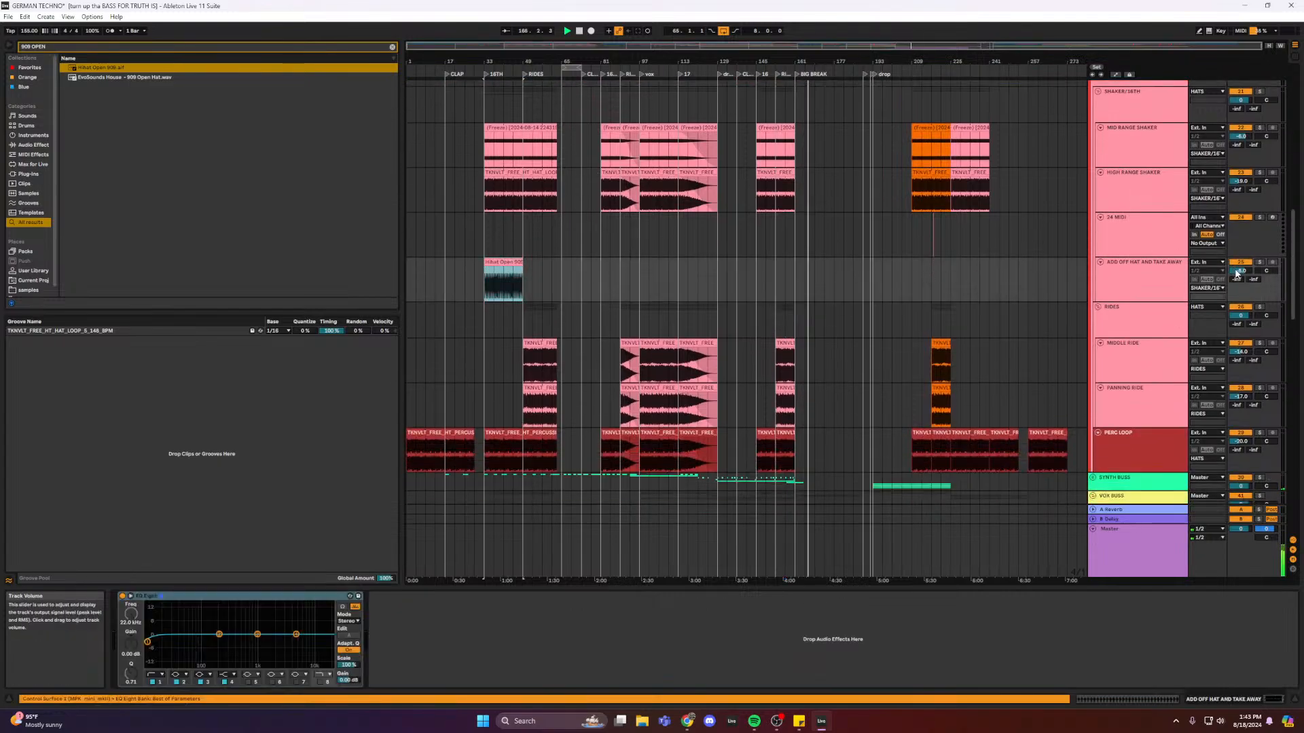
{"action": "left_click_drag", "start_coordinate": [1240, 270], "coordinate": [1240, 271]}
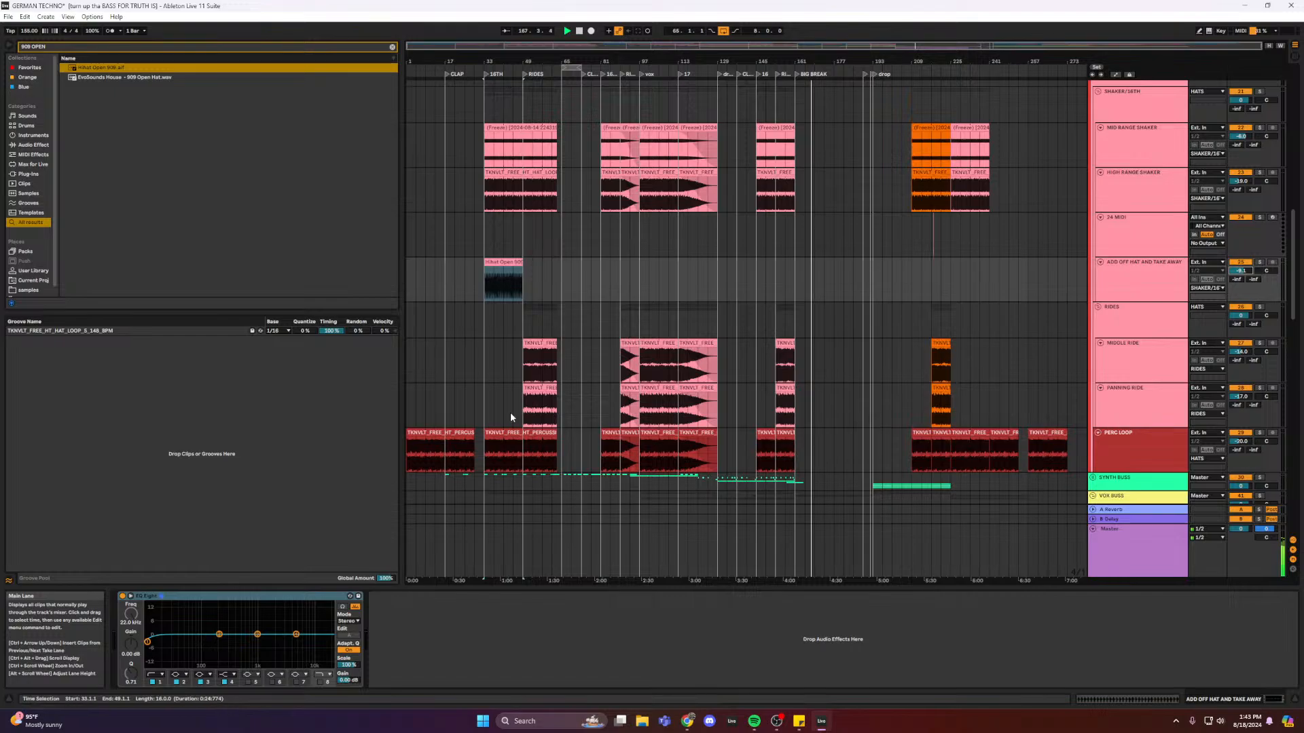
- Turn on looping for the open-hat clip at bar 33 and extend its end to bar 61
{"action": "left_click", "coordinate": [1108, 698]}
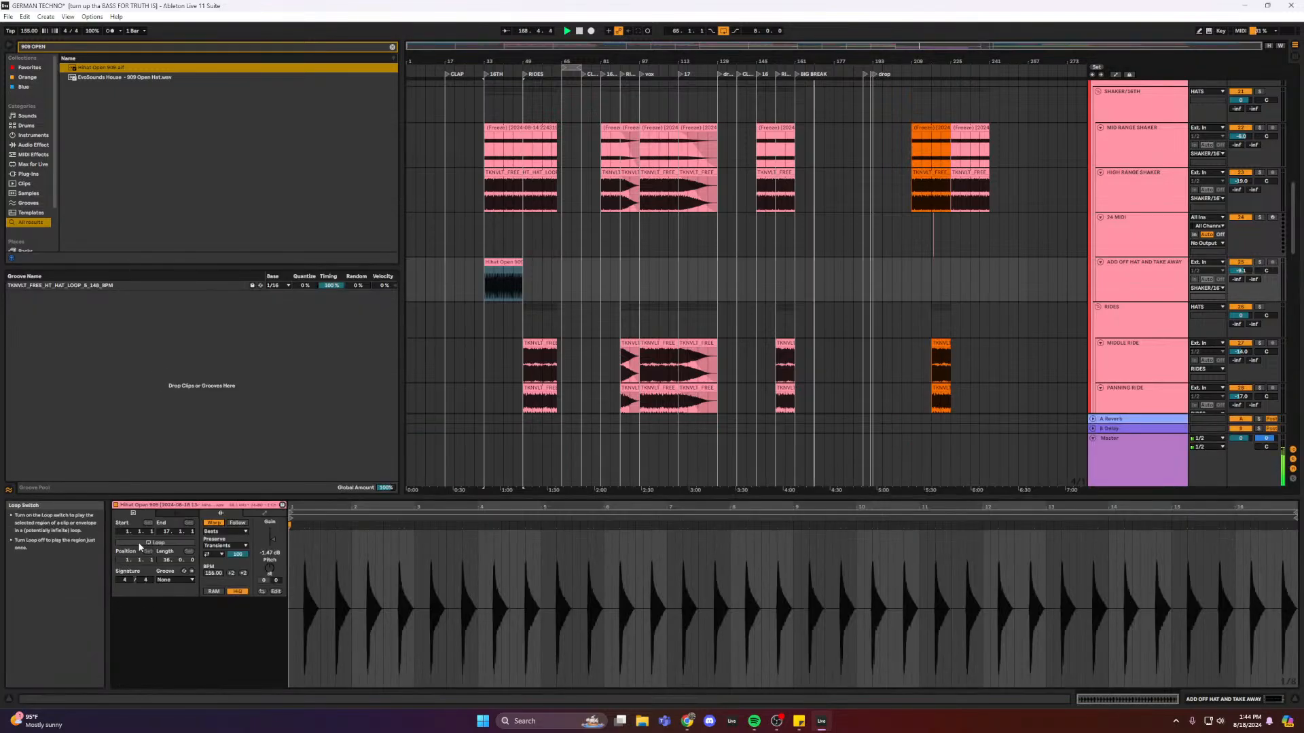
{"action": "key", "text": "ctrl+l"}
{"action": "left_click_drag", "start_coordinate": [522, 266], "coordinate": [551, 264]}
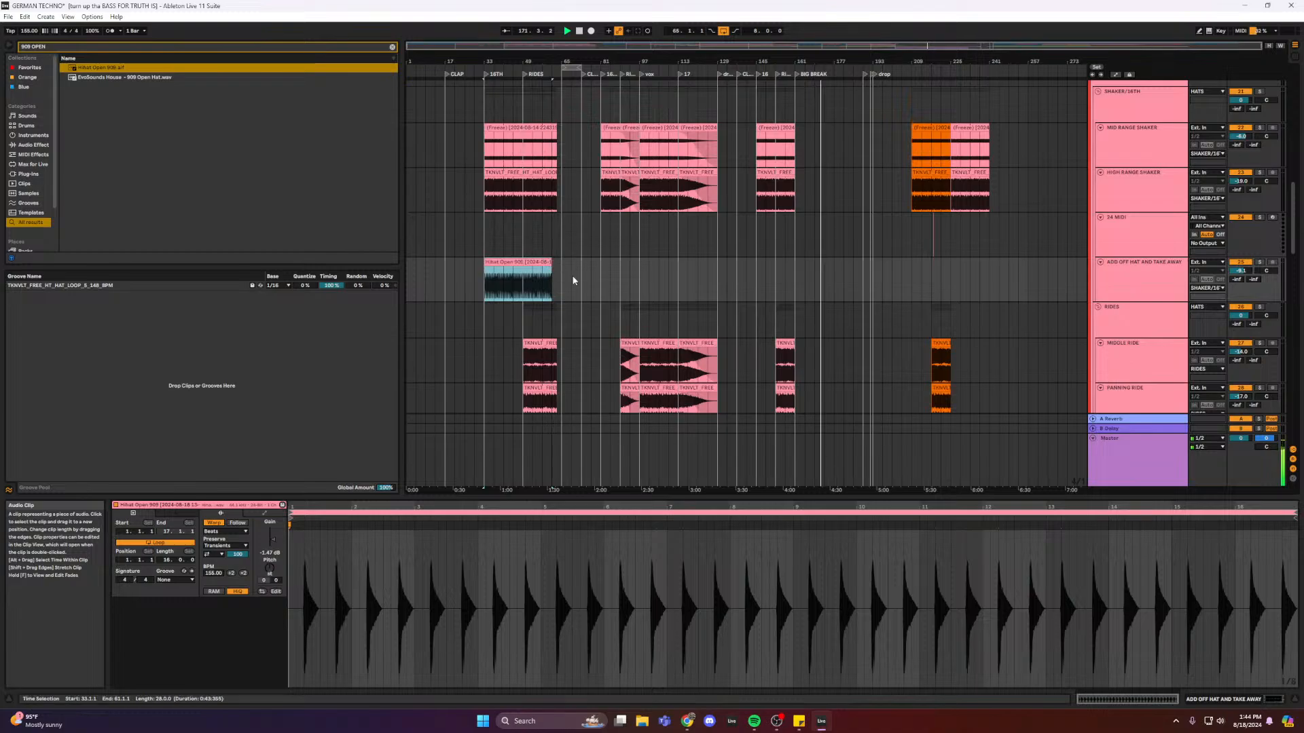
- Copy the open-hat loop to bar 81, fill up to bar 129 with clips split at bar 97, and fade out both
{"action": "left_click", "coordinate": [604, 290]}
{"action": "key", "text": "ctrl+v"}
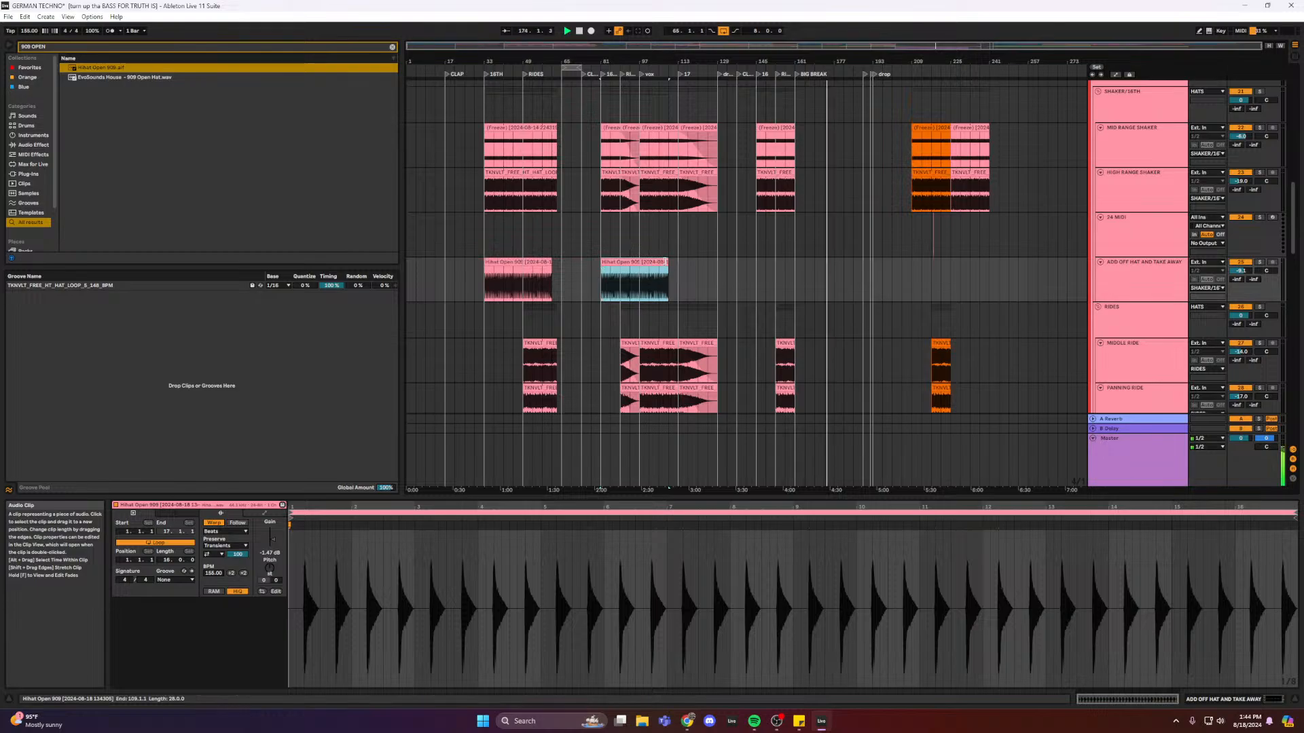
{"action": "left_click_drag", "start_coordinate": [669, 275], "coordinate": [606, 281]}
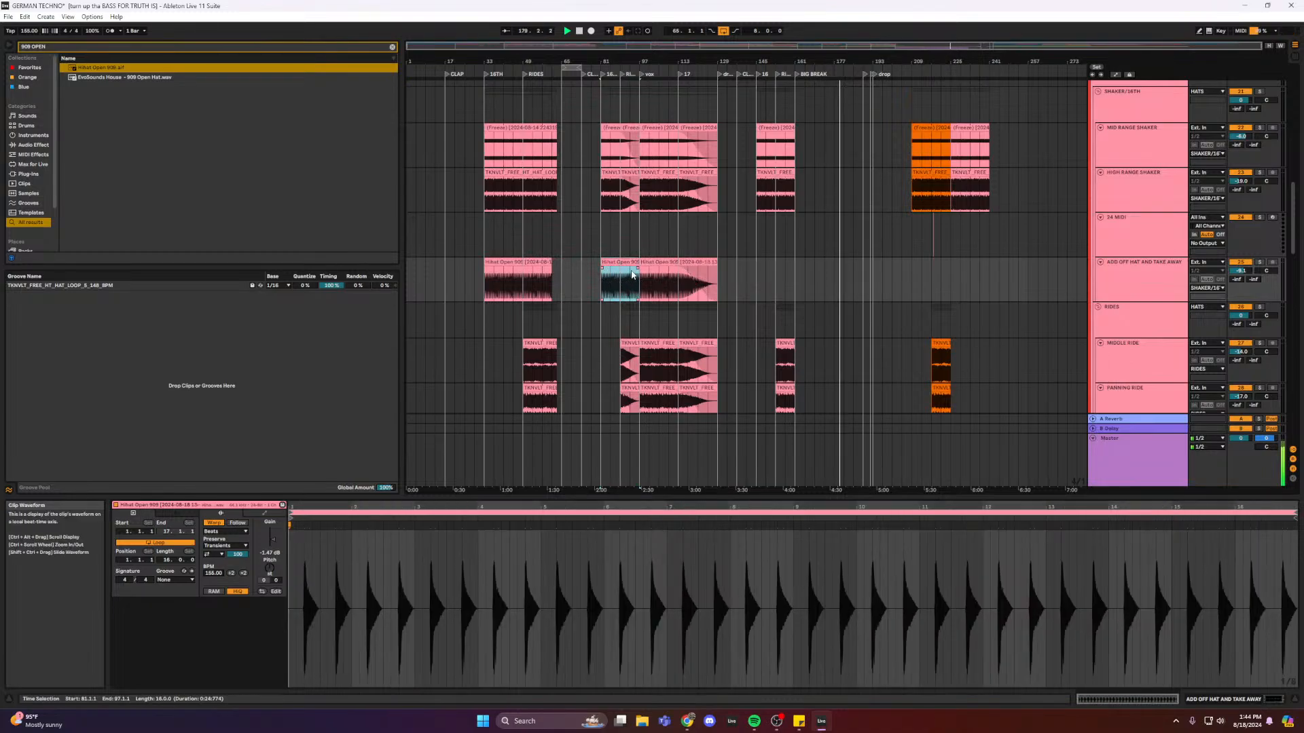
{"action": "key", "text": "ctrl+e"}
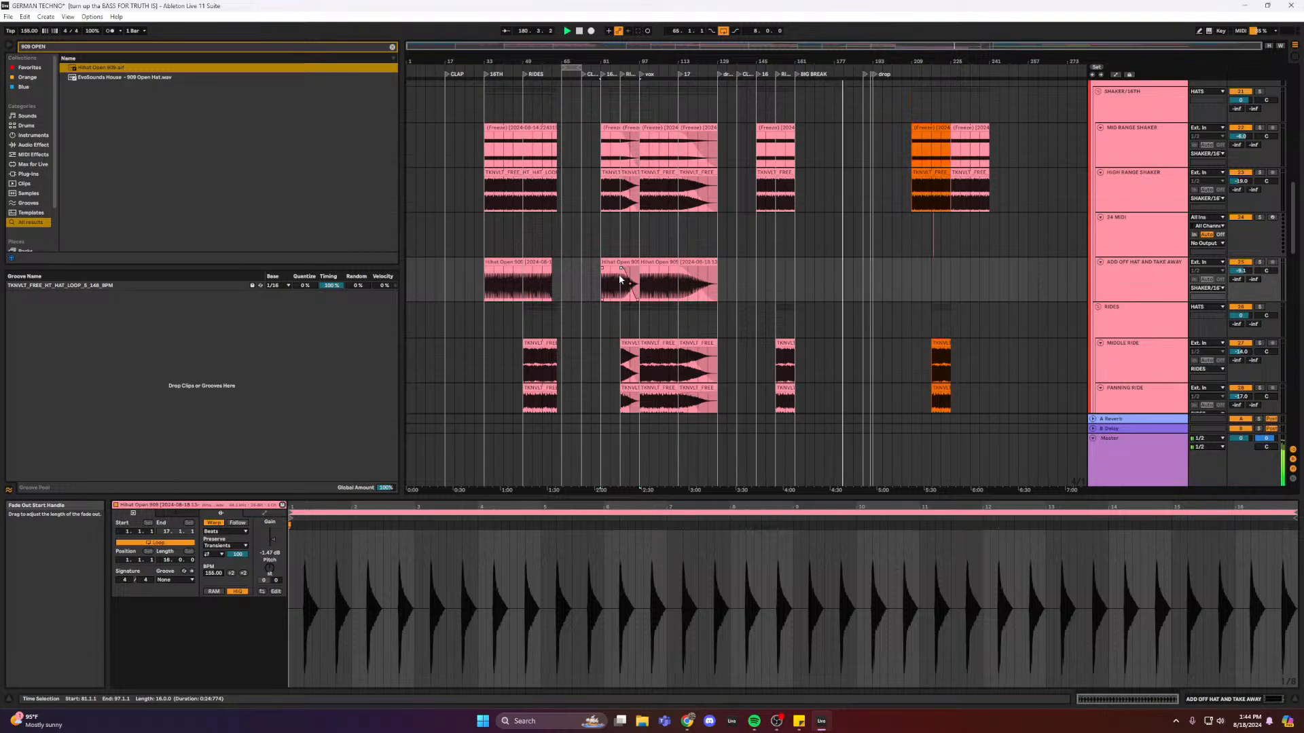
- Copy four bars of the open-hat loop to bar 145 and extend the copy to bar 161
{"action": "scroll", "coordinate": [718, 281], "scroll_direction": "down", "scroll_amount": 2}
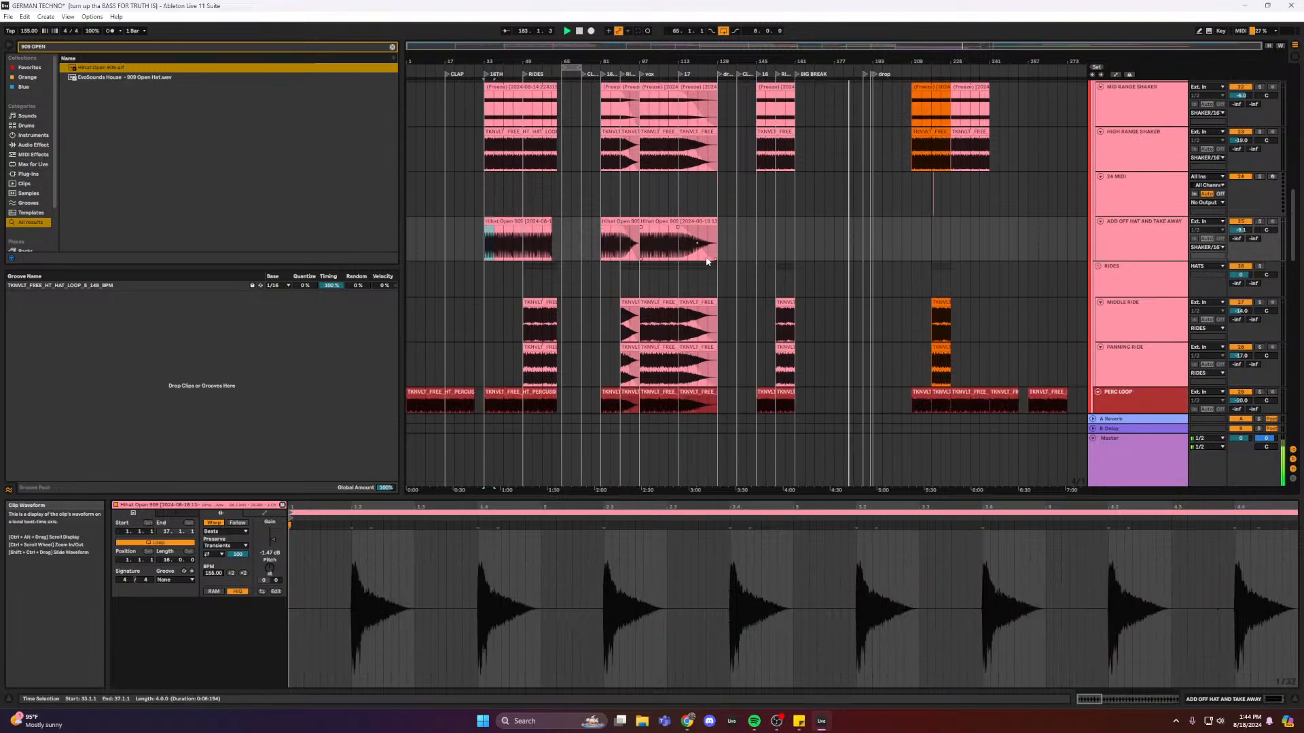
{"action": "left_click", "coordinate": [756, 250]}
{"action": "key", "text": "ctrl+v"}
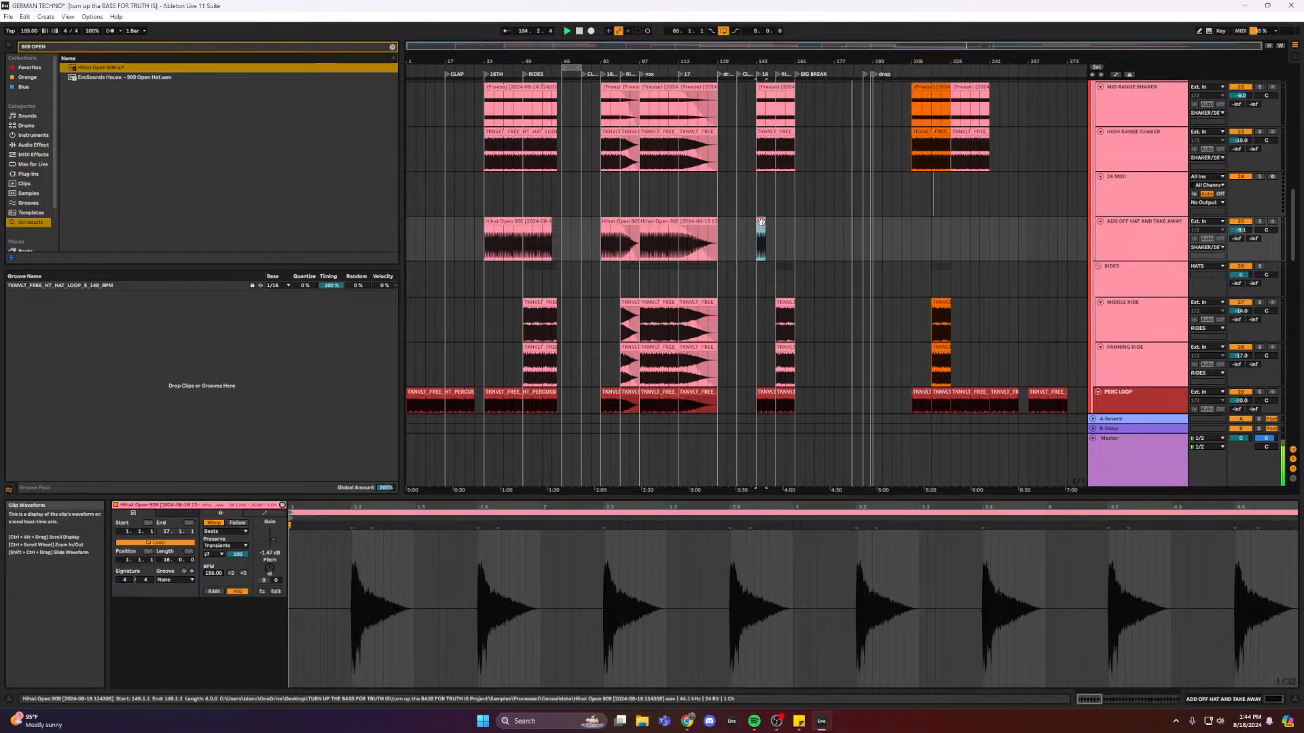
{"action": "left_click_drag", "start_coordinate": [765, 239], "coordinate": [794, 239]}
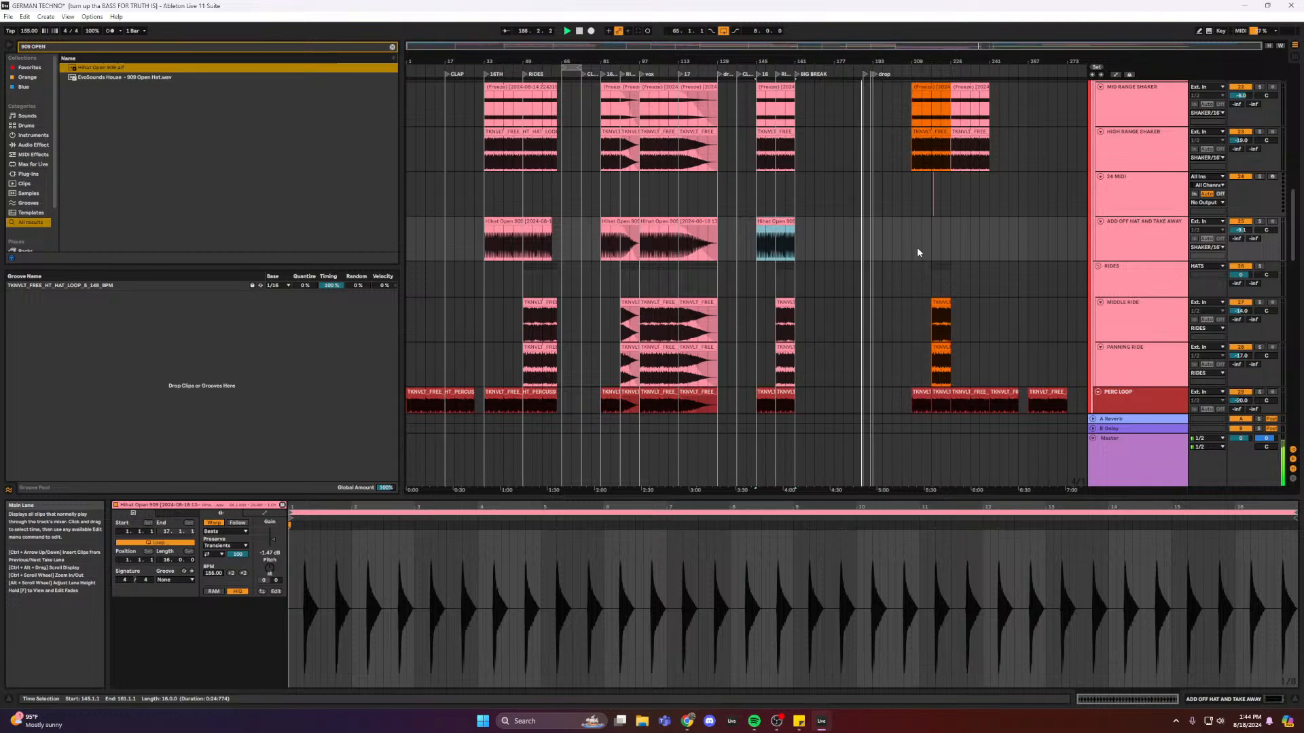
- Paste the open-hat loop at bar 209, under the shakers after the second drop, and extend it to bar 241
{"action": "scroll", "coordinate": [914, 254], "scroll_direction": "up", "scroll_amount": 6}
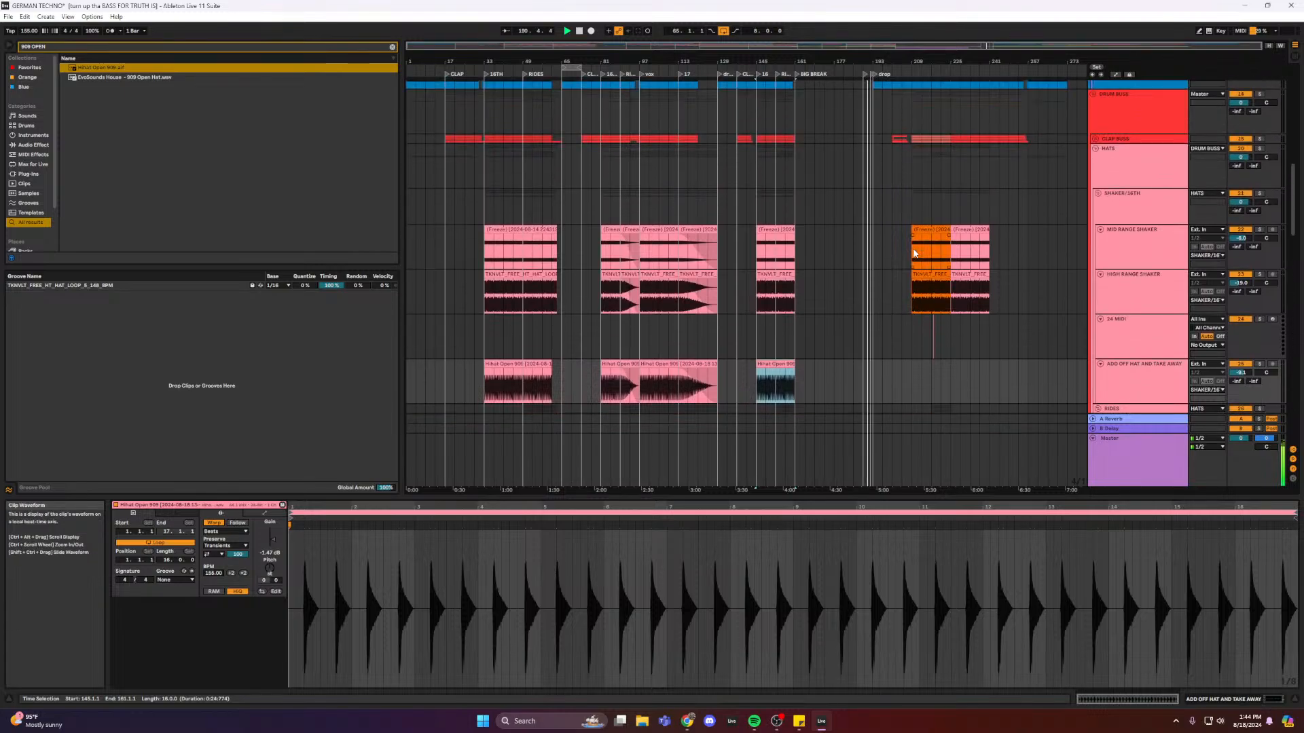
{"action": "scroll", "coordinate": [914, 253], "scroll_direction": "down", "scroll_amount": 4}
{"action": "left_click", "coordinate": [911, 293]}
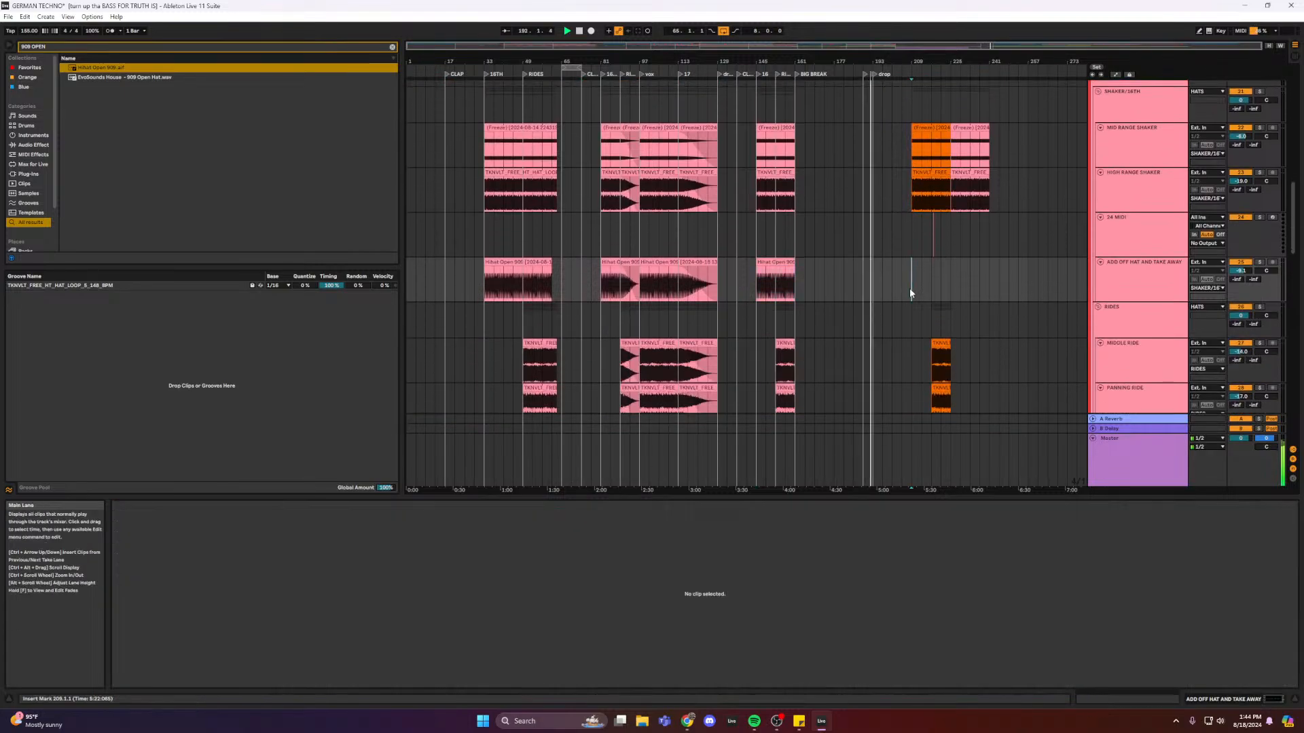
{"action": "key", "text": "ctrl+v"}
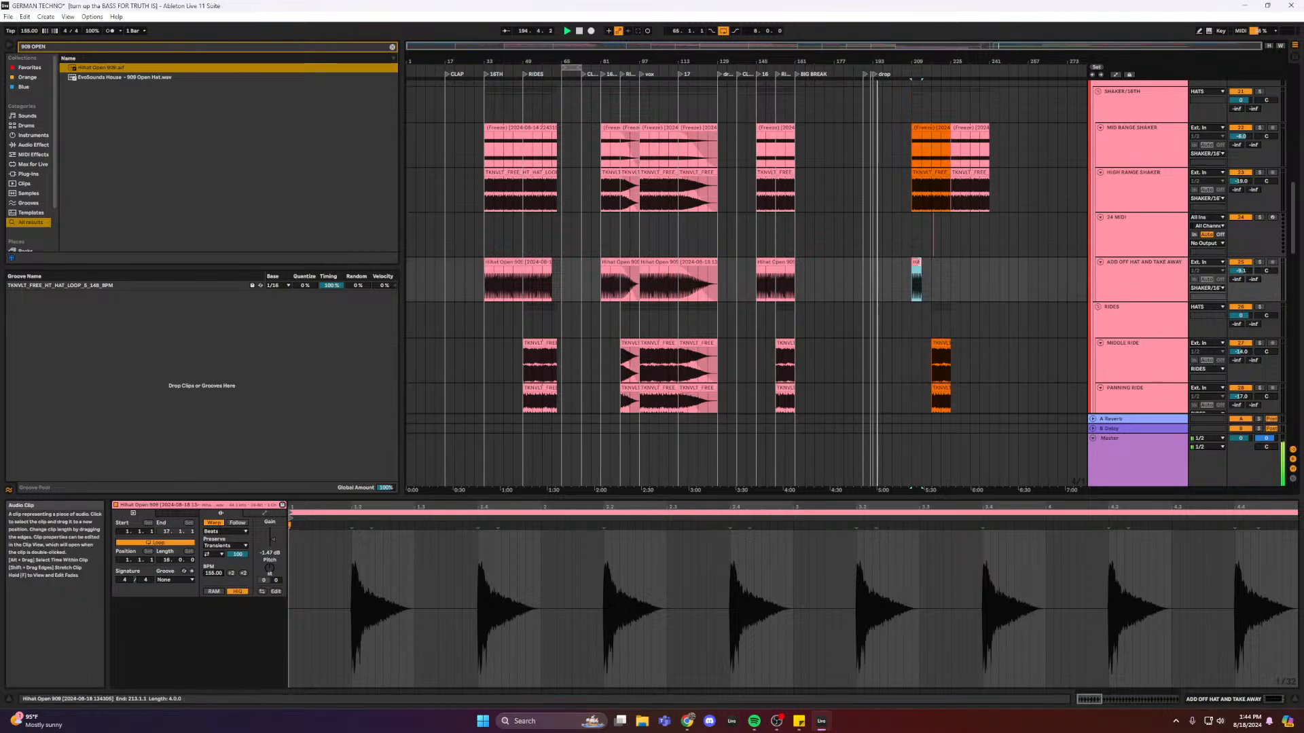
{"action": "left_click_drag", "start_coordinate": [920, 279], "coordinate": [990, 275]}
- Stop playback and fold the SHAKER/16TH group, the VOX BUSS group and the purple group below it
{"action": "scroll", "coordinate": [915, 261], "scroll_direction": "down", "scroll_amount": 2}
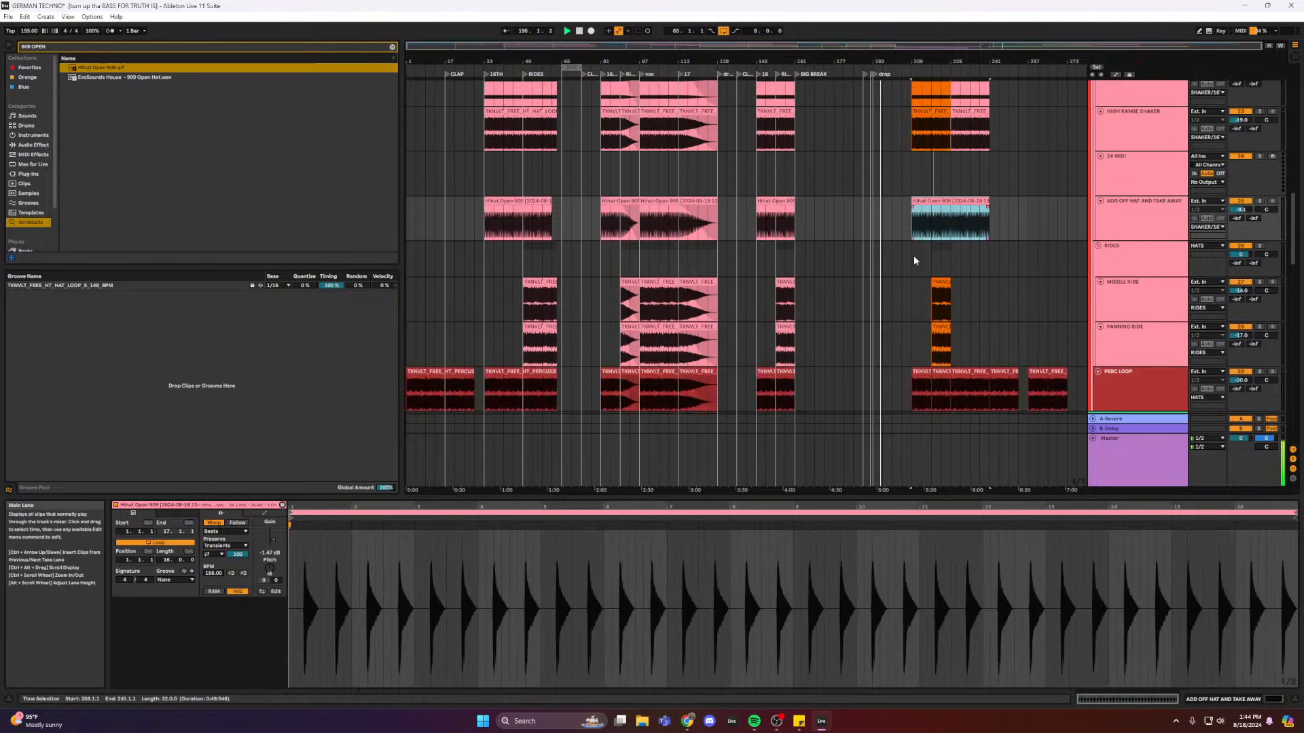
{"action": "scroll", "coordinate": [1051, 232], "scroll_direction": "up", "scroll_amount": 4}
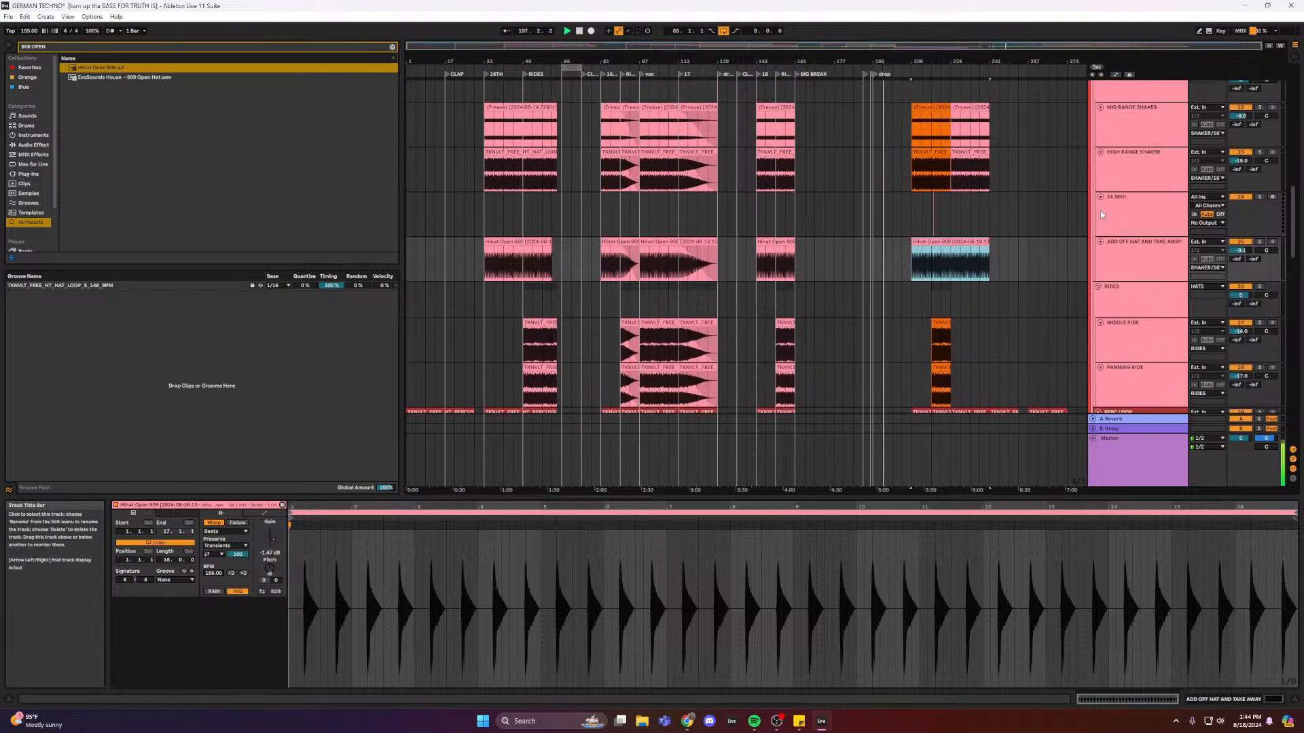
{"action": "scroll", "coordinate": [869, 141], "scroll_direction": "down", "scroll_amount": 10}
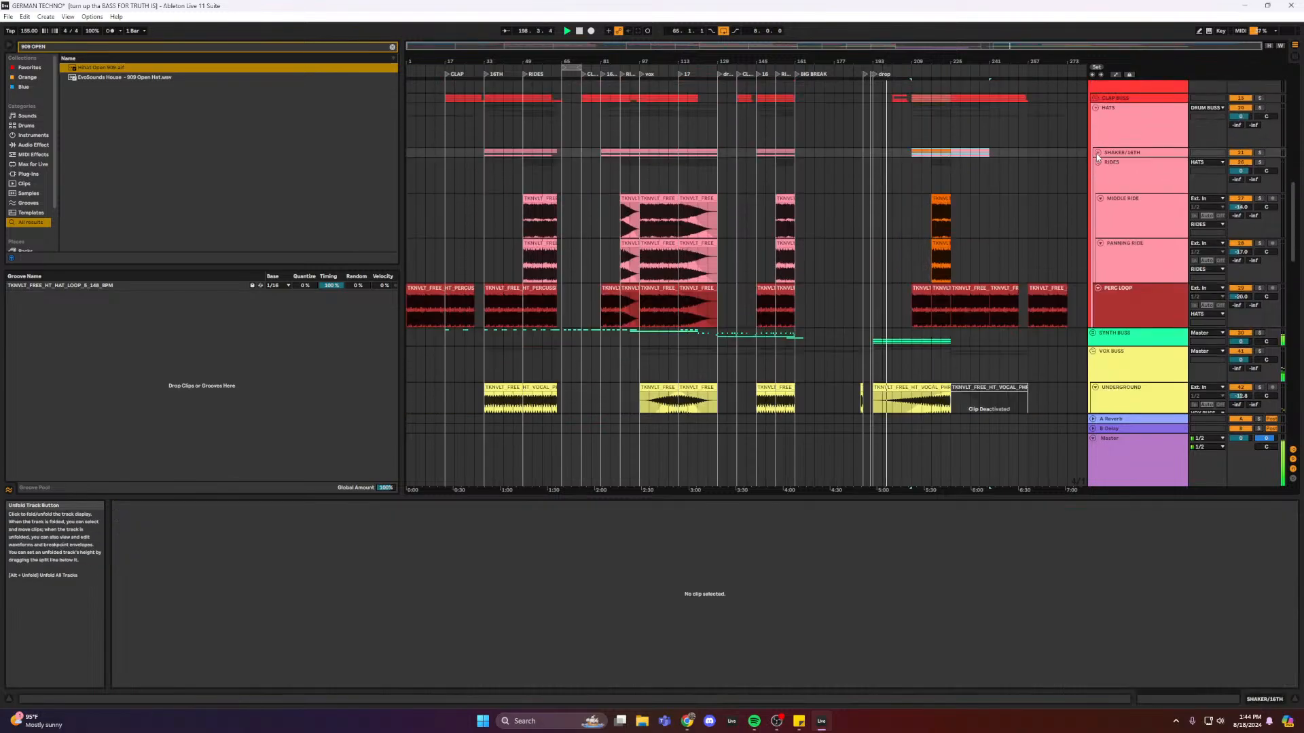
{"action": "scroll", "coordinate": [868, 141], "scroll_direction": "down", "scroll_amount": 2}
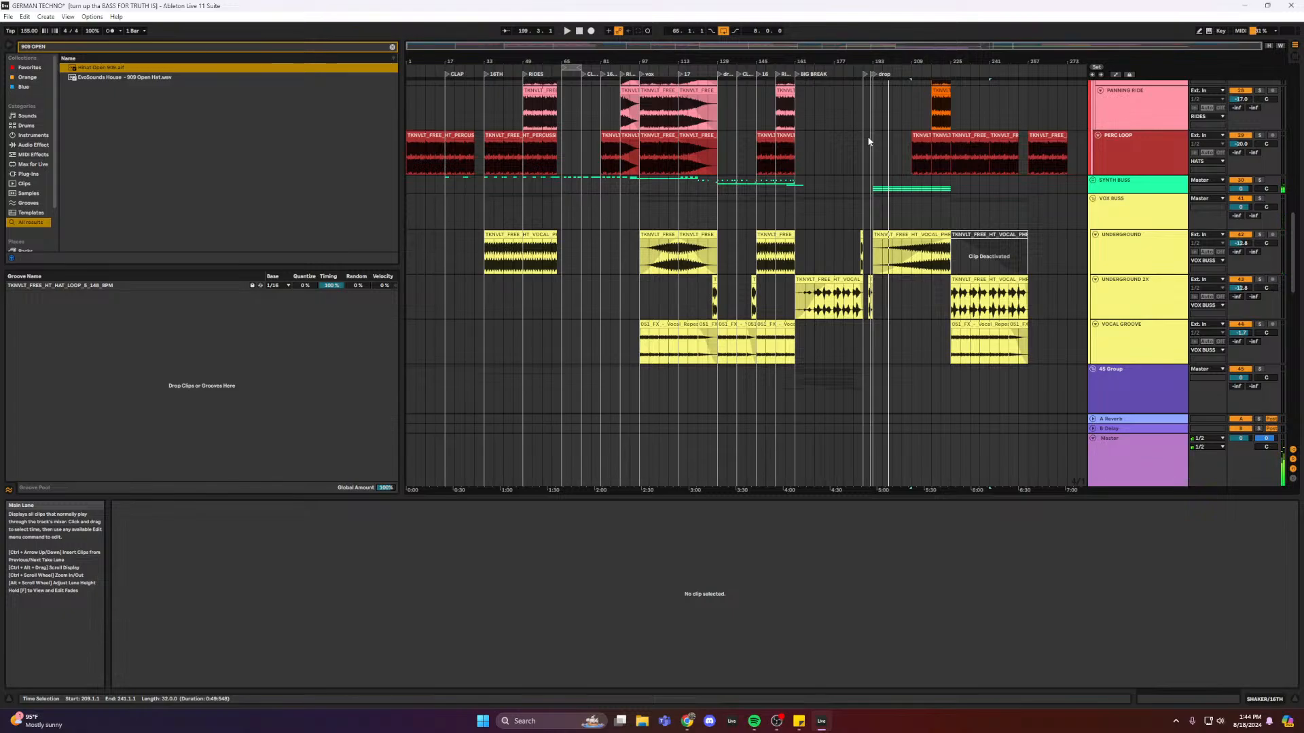
{"action": "left_click", "coordinate": [1093, 198]}
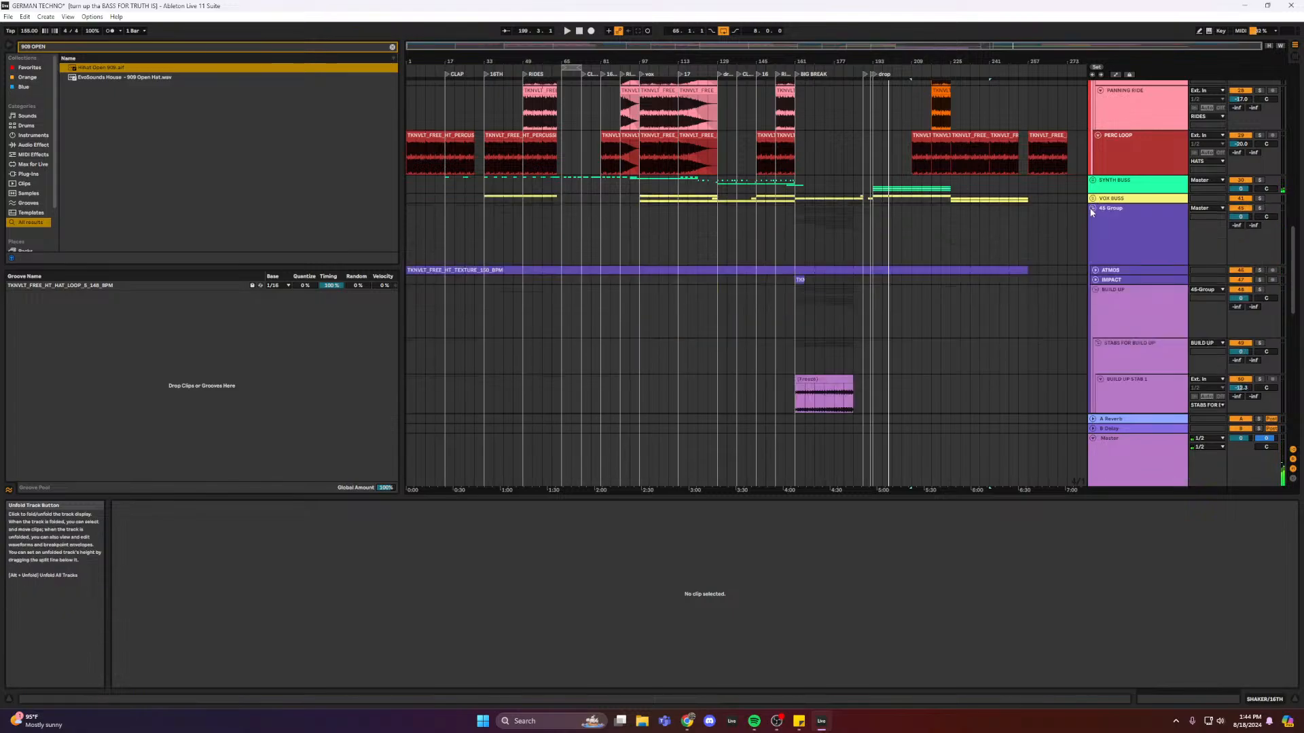
{"action": "left_click", "coordinate": [1092, 209]}
{"action": "scroll", "coordinate": [894, 156], "scroll_direction": "up", "scroll_amount": 2}
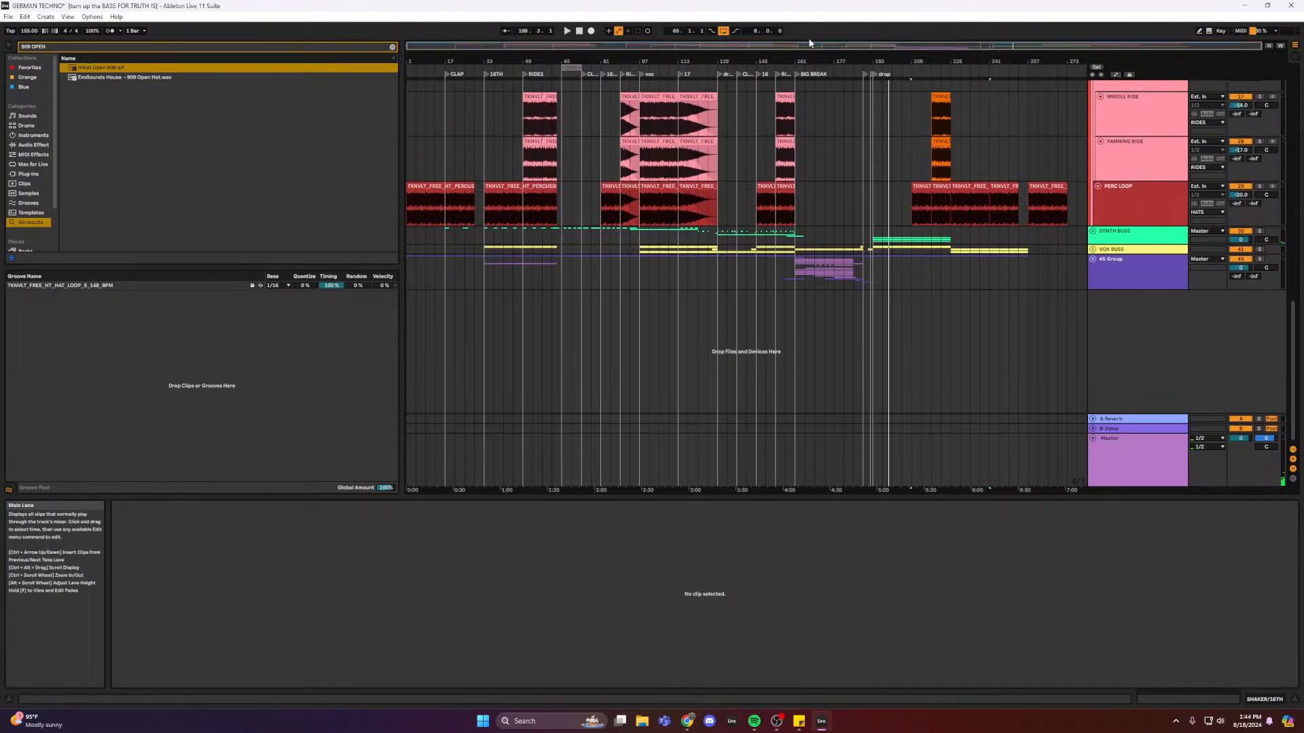
- Copy one beat of the MAIN KICK clip to bar 161, at the start of the BIG BREAK
{"action": "left_click_drag", "start_coordinate": [809, 43], "coordinate": [864, 94]}
{"action": "scroll", "coordinate": [806, 127], "scroll_direction": "up", "scroll_amount": 4}
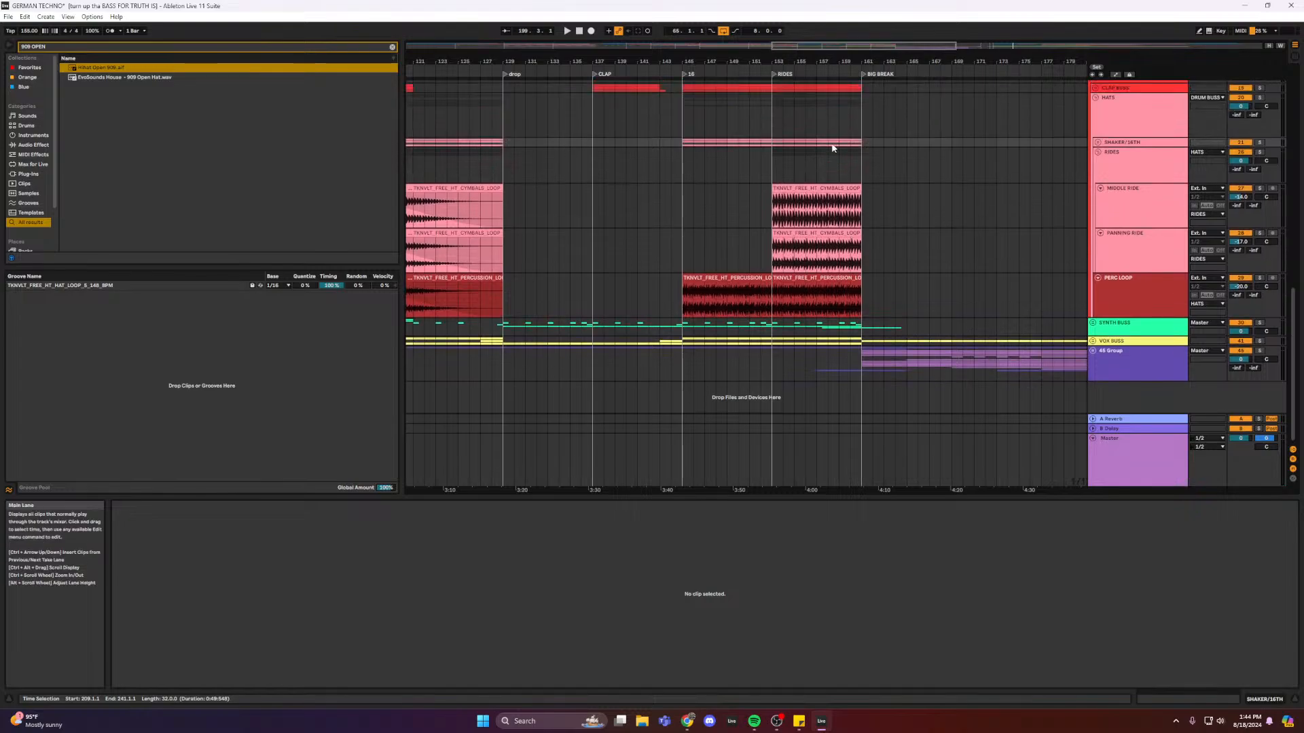
{"action": "left_click", "coordinate": [813, 126]}
{"action": "scroll", "coordinate": [814, 127], "scroll_direction": "up", "scroll_amount": 8}
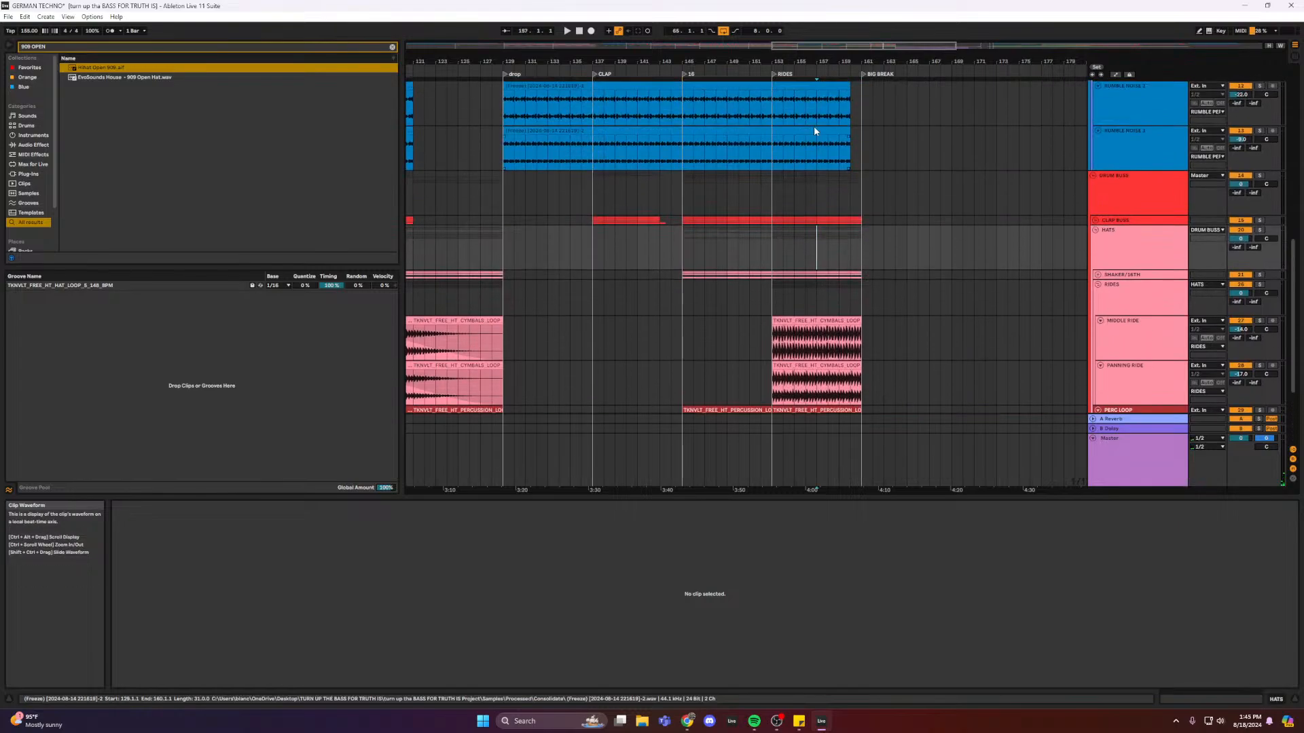
{"action": "scroll", "coordinate": [815, 130], "scroll_direction": "up", "scroll_amount": 10}
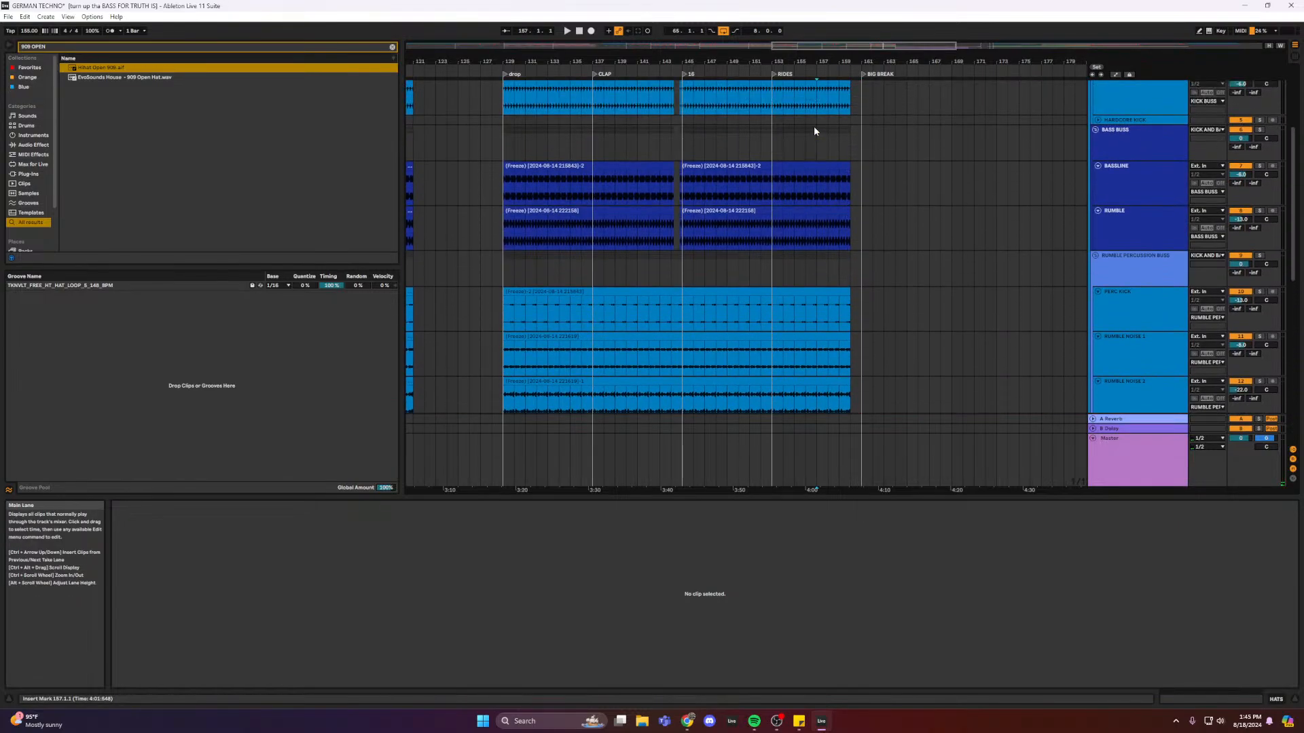
{"action": "scroll", "coordinate": [814, 130], "scroll_direction": "up", "scroll_amount": 5}
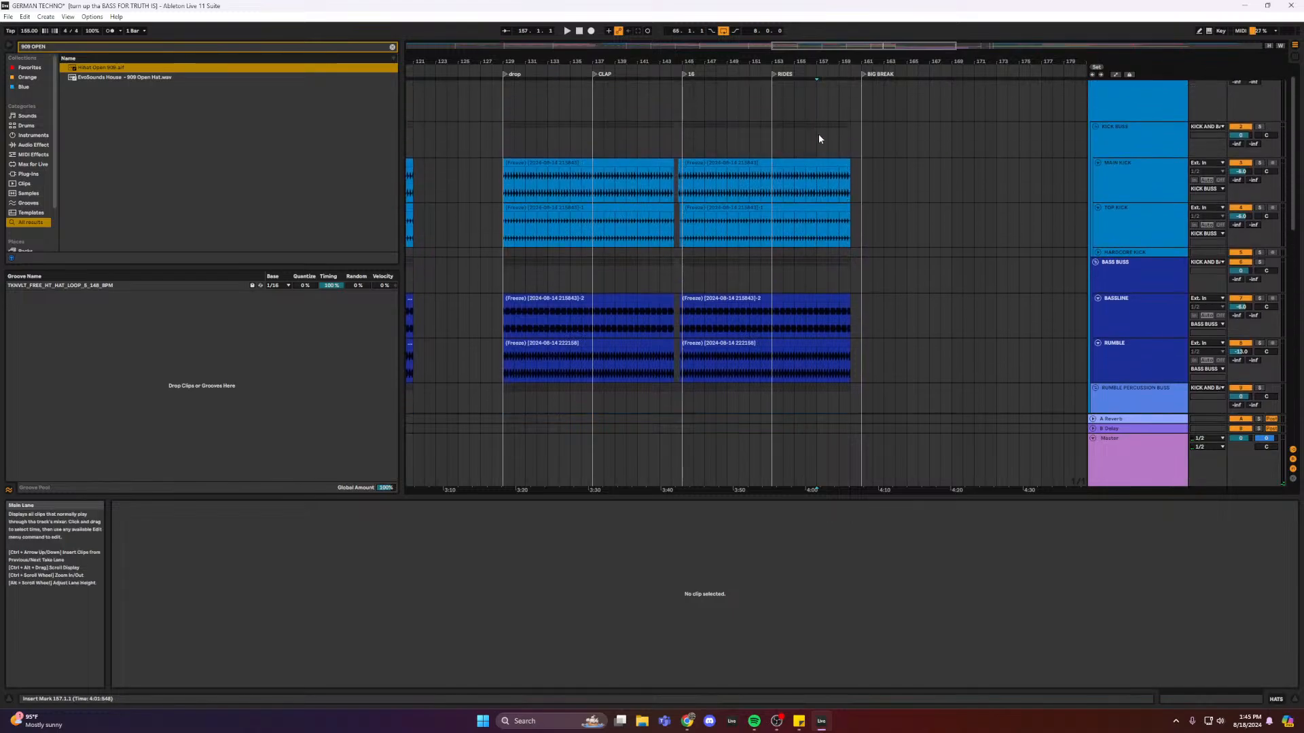
{"action": "left_click", "coordinate": [817, 133]}
{"action": "left_click", "coordinate": [840, 182]}
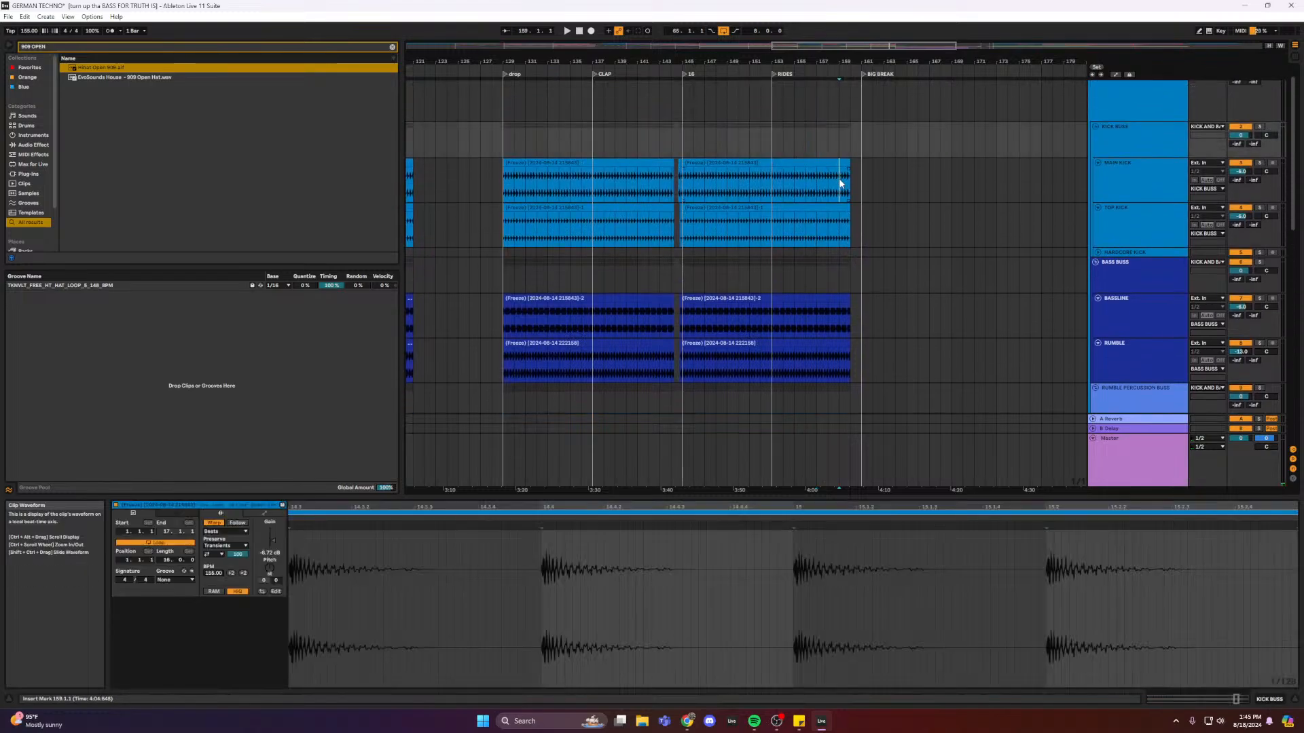
{"action": "left_click_drag", "start_coordinate": [844, 184], "coordinate": [848, 184]}
{"action": "key", "text": "super"}
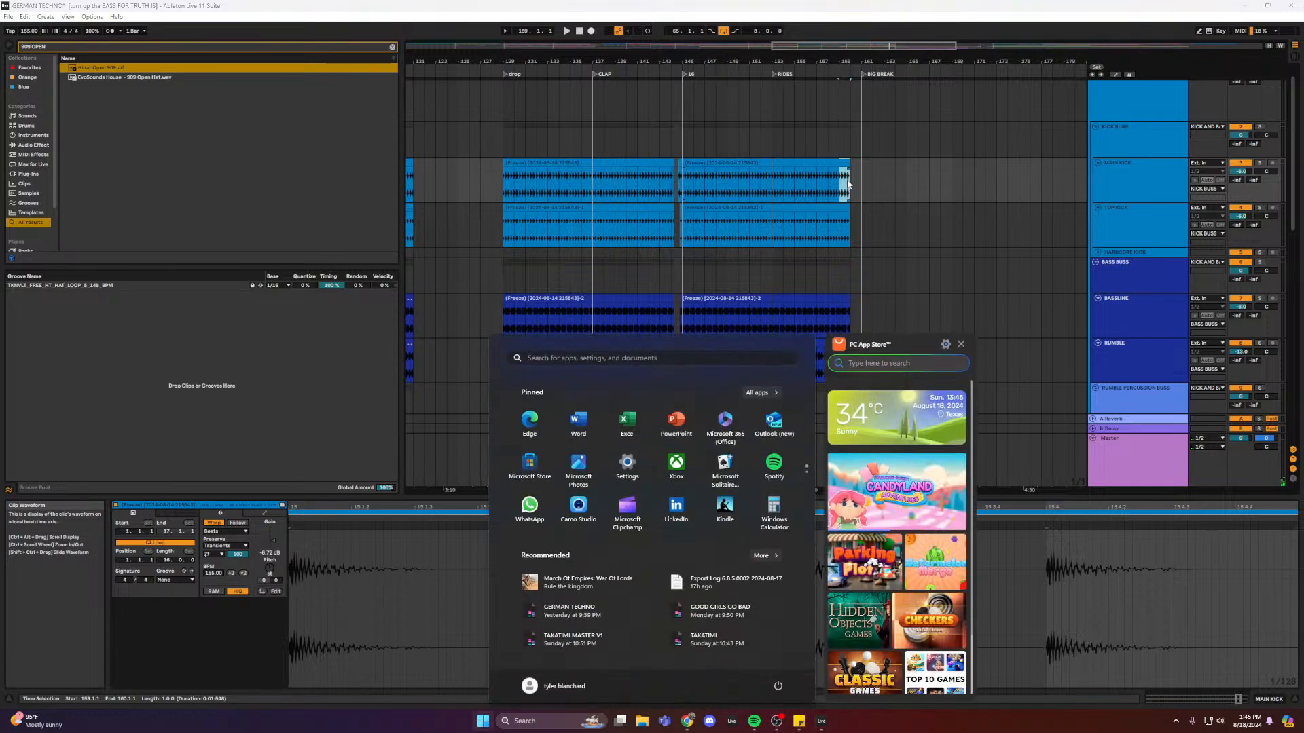
{"action": "left_click", "coordinate": [840, 185]}
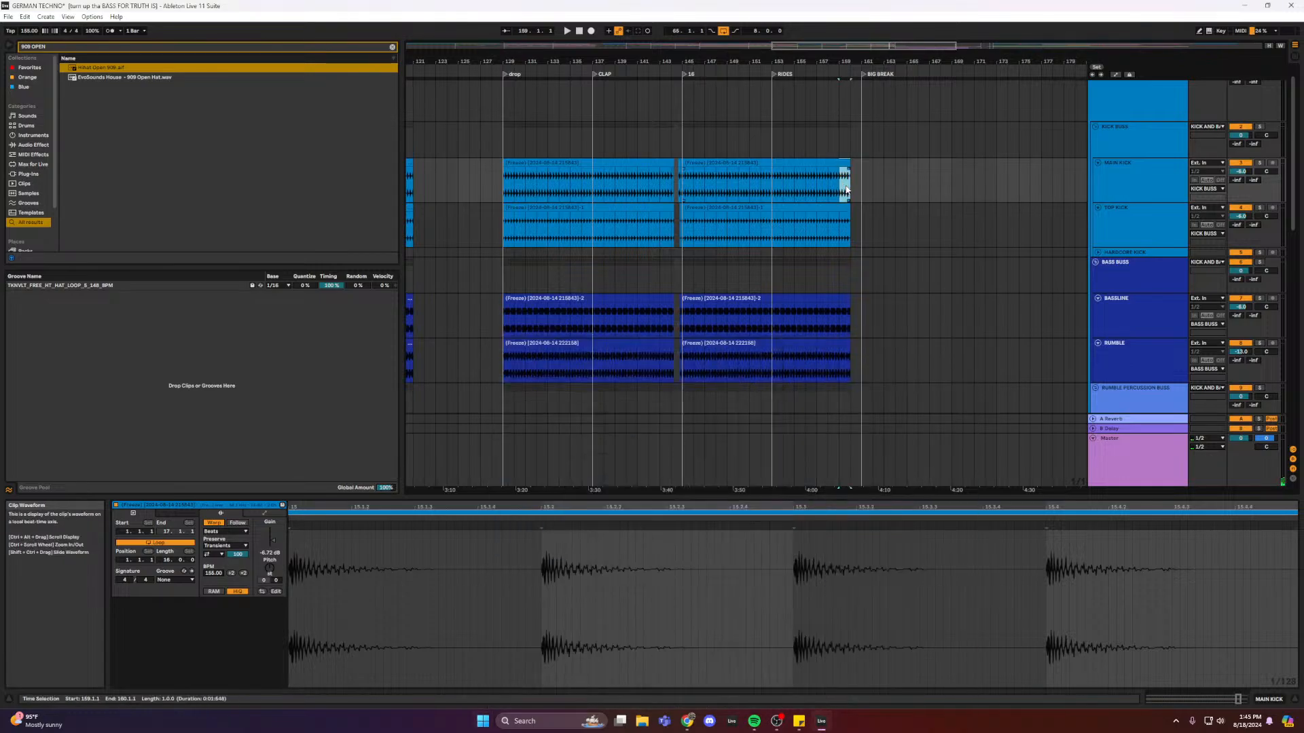
{"action": "left_click_drag", "start_coordinate": [841, 180], "coordinate": [862, 181]}
{"action": "left_click_drag", "start_coordinate": [874, 73], "coordinate": [684, 174]}
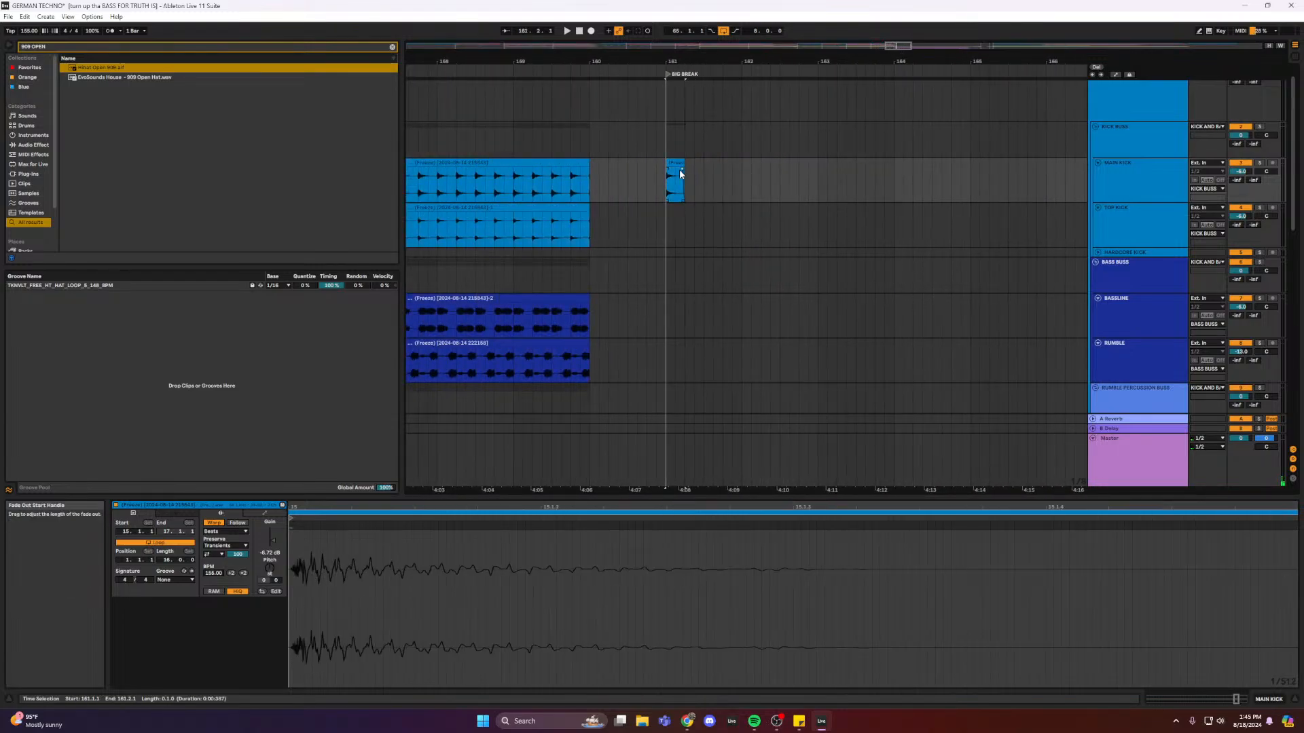
- Copy one beat of the BASSLINE clip from bar 159 to bar 161, below the kick hit
{"action": "left_click", "coordinate": [517, 319]}
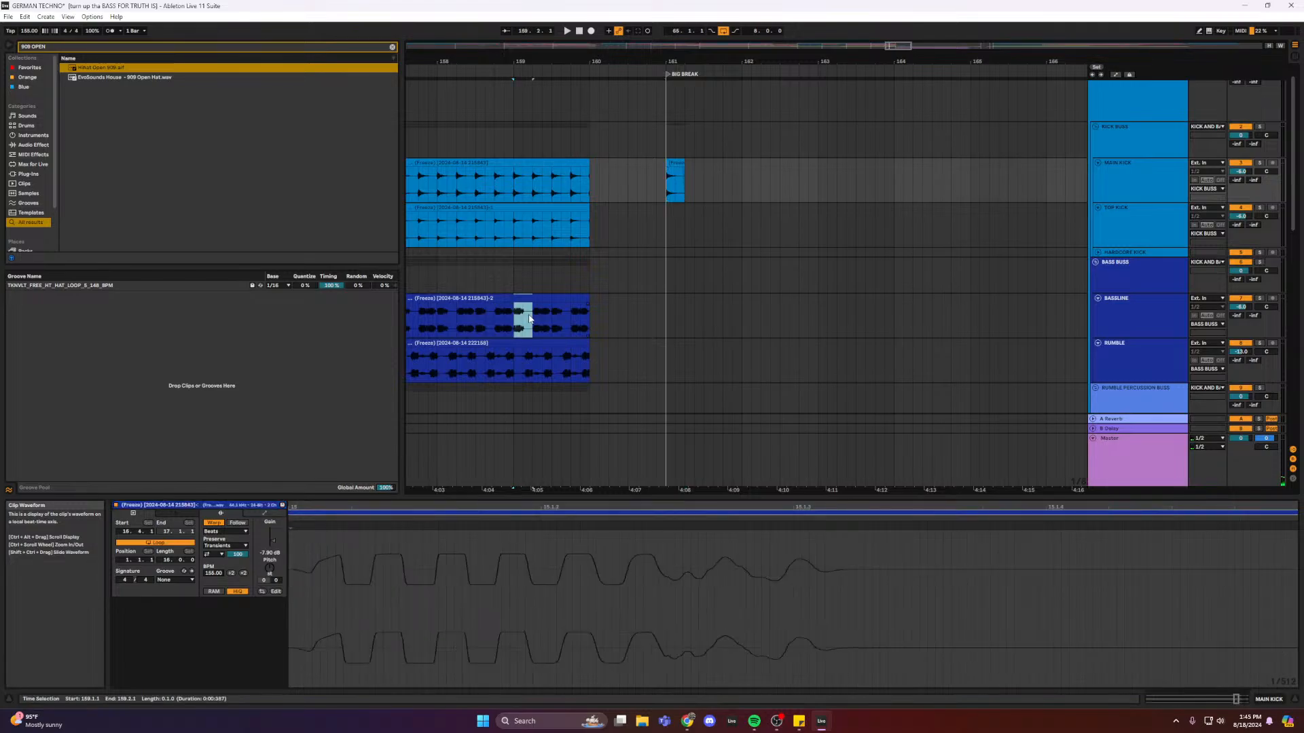
{"action": "left_click", "coordinate": [660, 312]}
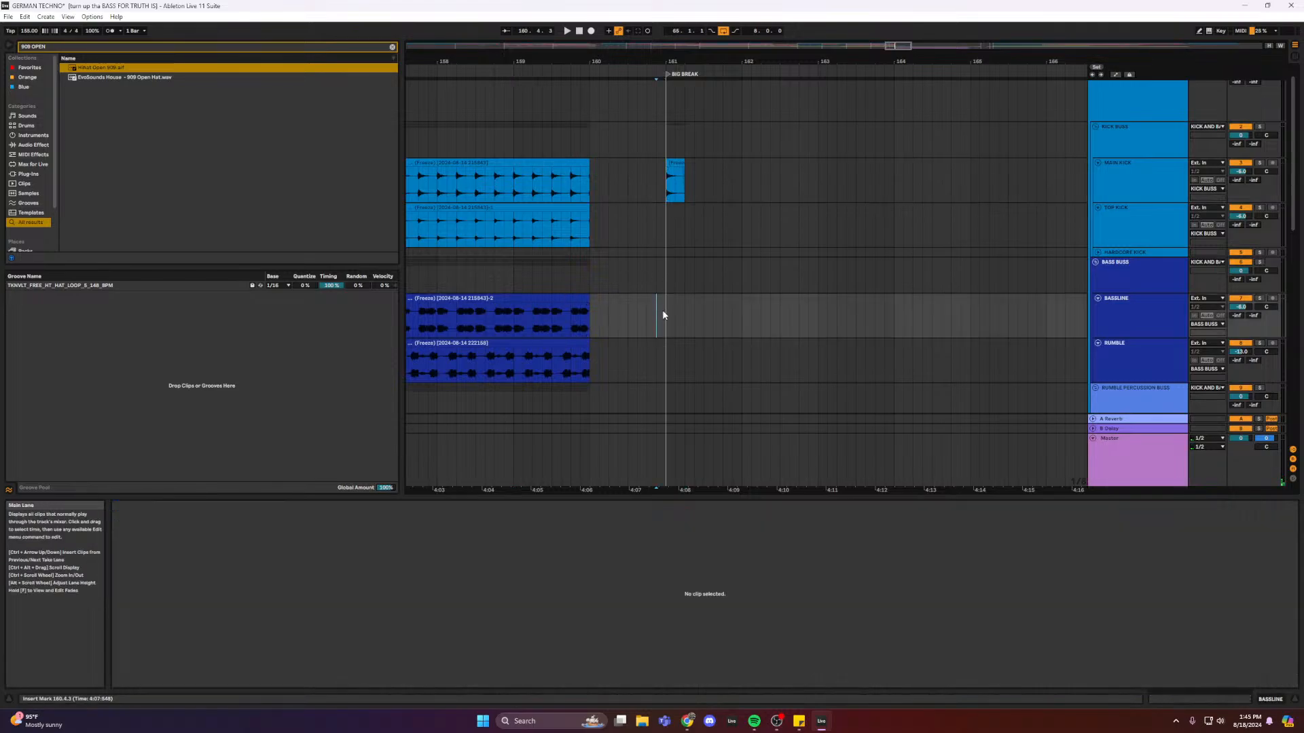
{"action": "key", "text": "ctrl+v"}
- Copy a half-beat slice of the TOP KICK clip from 158.4.1 to bar 161
{"action": "left_click_drag", "start_coordinate": [572, 217], "coordinate": [579, 229]}
{"action": "key", "text": "ctrl+c"}
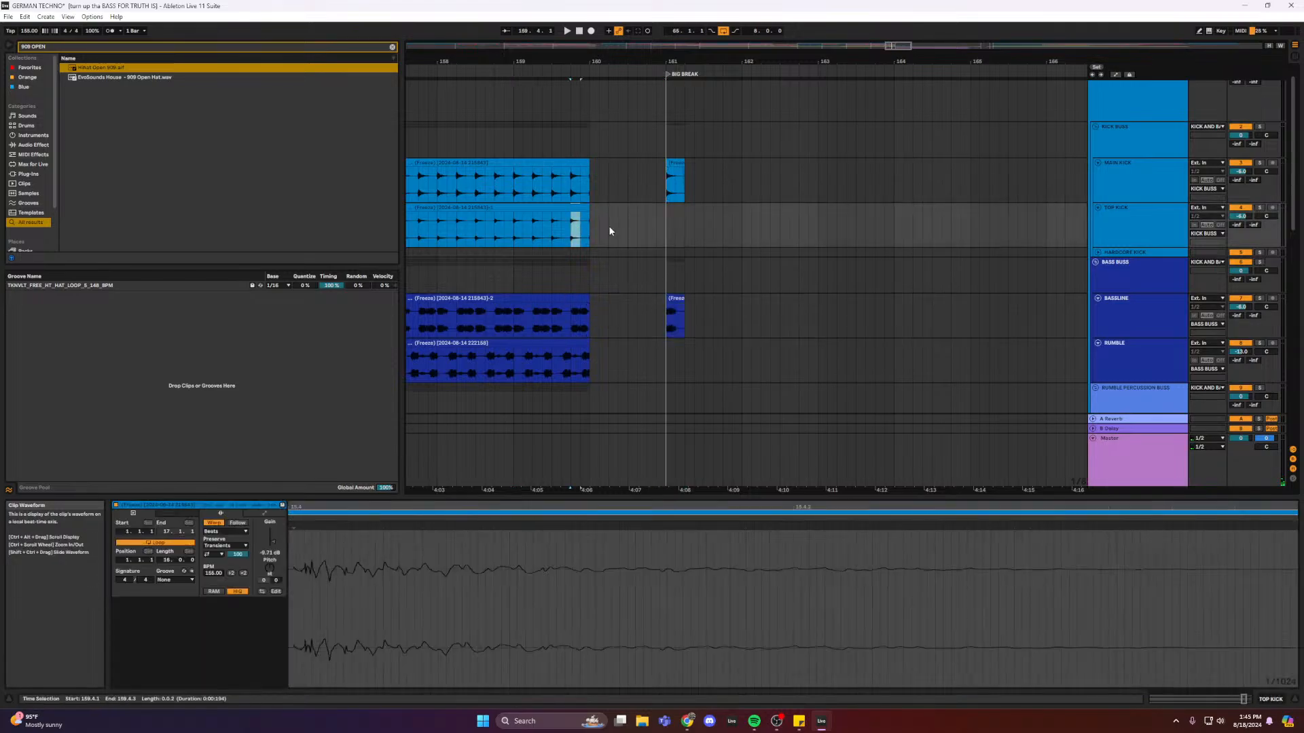
{"action": "left_click", "coordinate": [663, 224]}
{"action": "key", "text": "ctrl+v"}
- Copy one beat of the BASSLINE and RUMBLE clips from bar 159 to bar 161
{"action": "scroll", "coordinate": [607, 282], "scroll_direction": "down", "scroll_amount": 2}
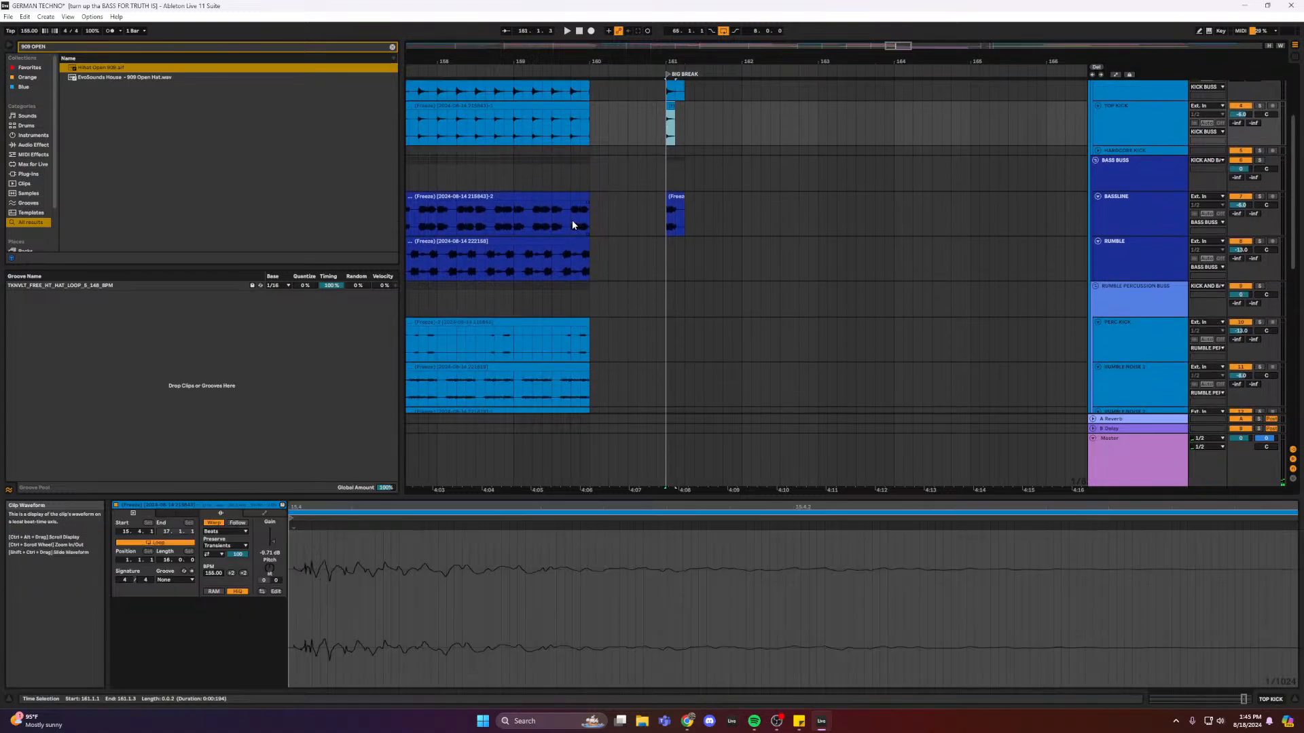
{"action": "left_click_drag", "start_coordinate": [514, 219], "coordinate": [531, 342]}
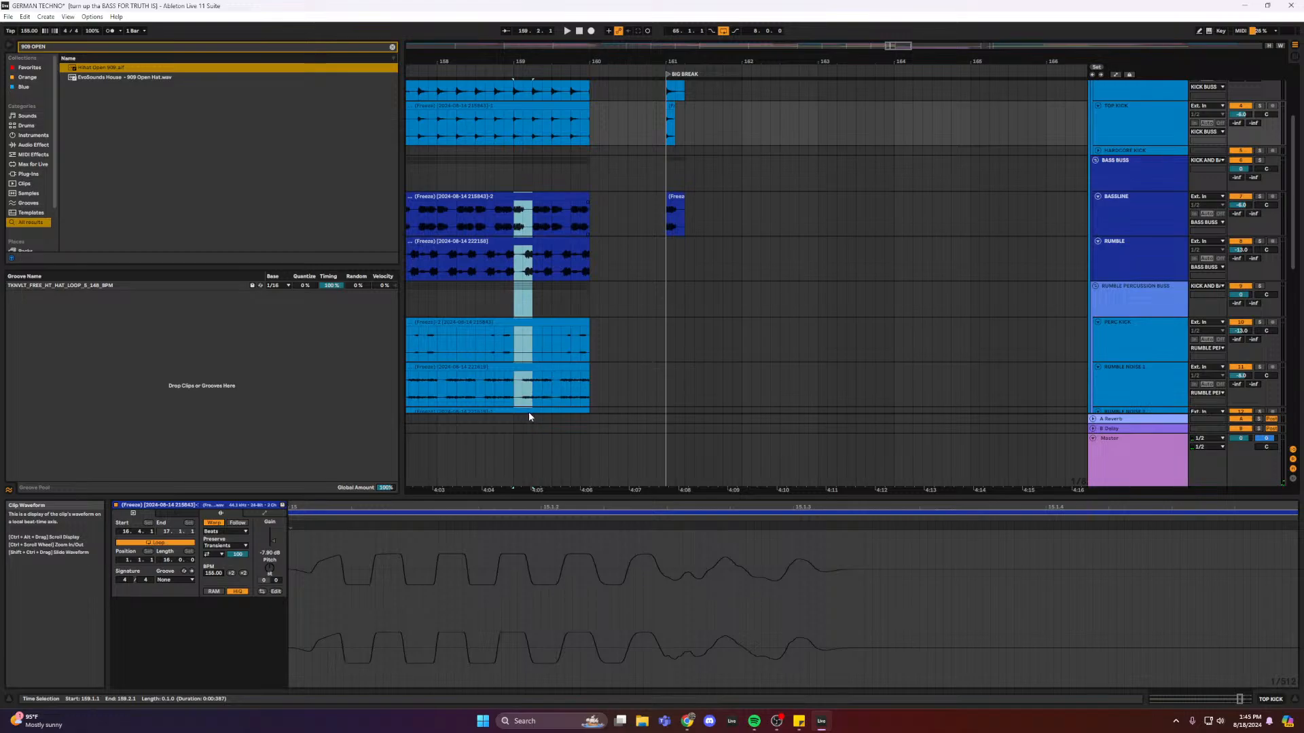
{"action": "left_click_drag", "start_coordinate": [528, 411], "coordinate": [529, 188]}
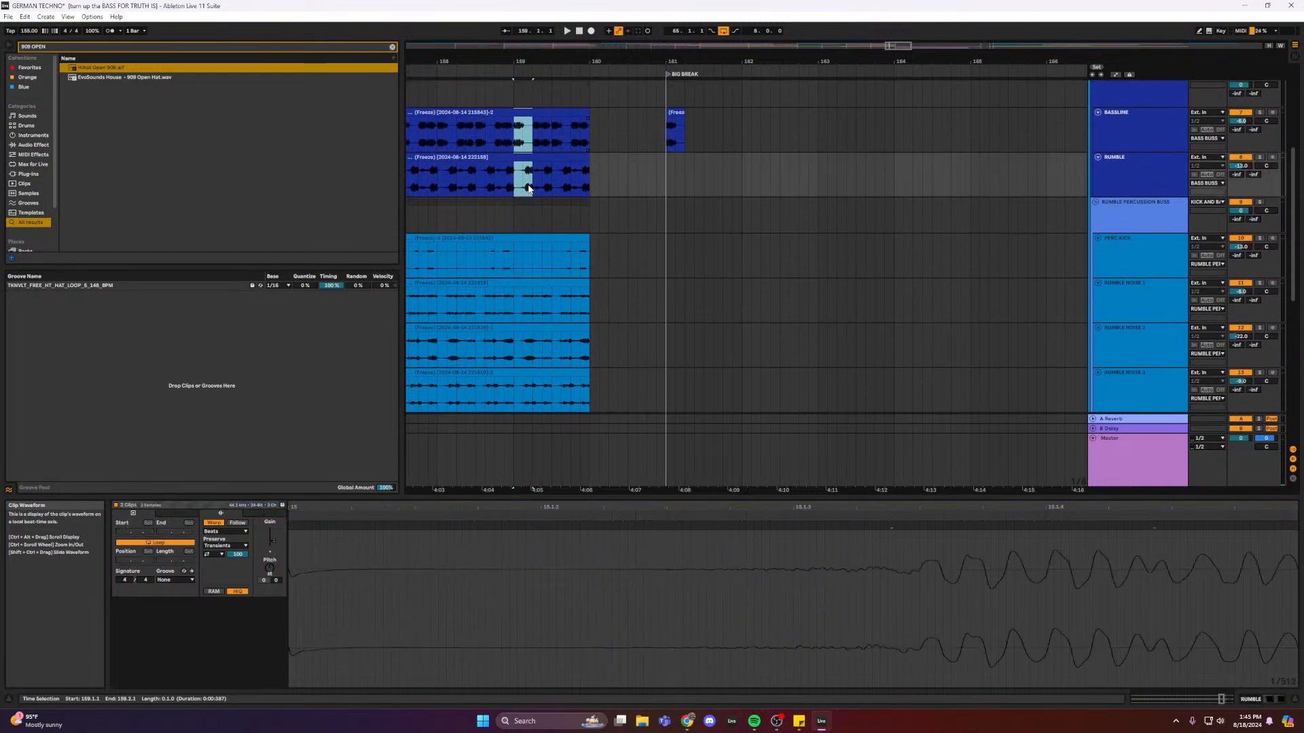
{"action": "key", "text": "ctrl+c"}
{"action": "left_click", "coordinate": [667, 128]}
{"action": "key", "text": "ctrl+v"}
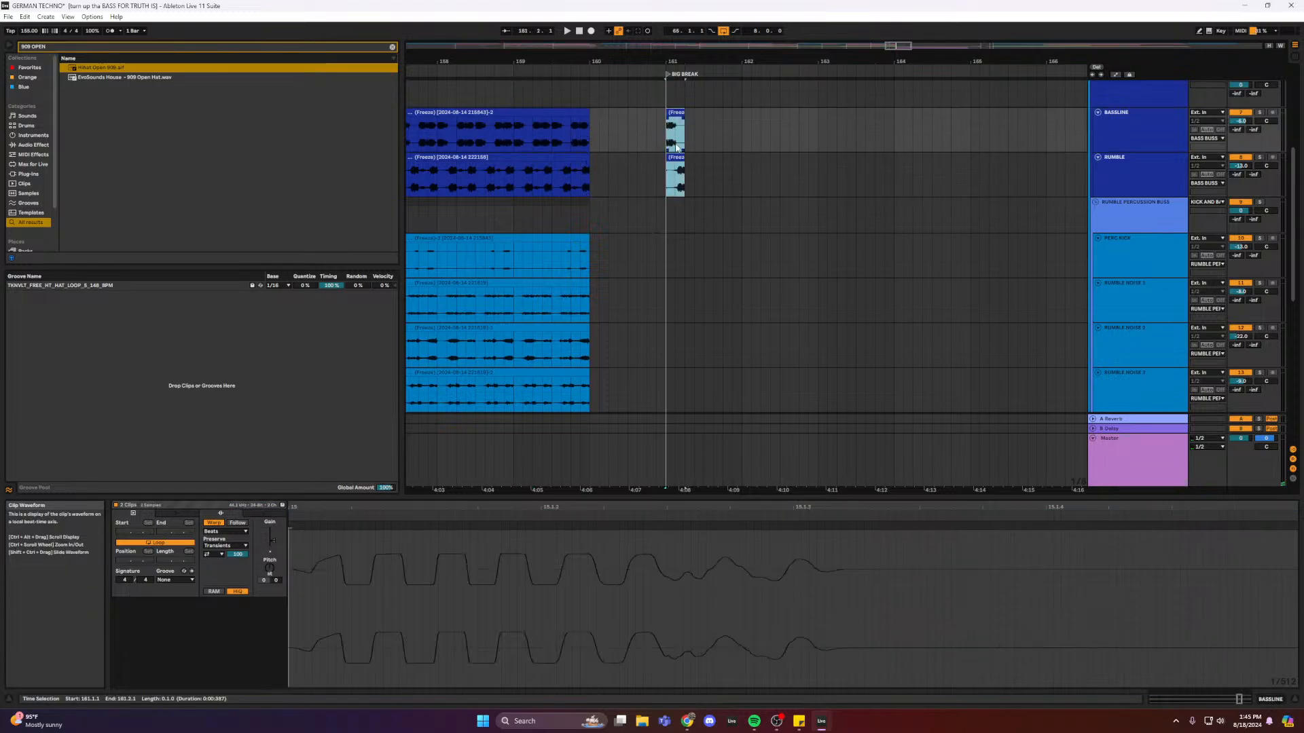
- Automate the KICK AND BASS group's Delay to switch off at bar 161 and play the transition from bar 160
{"action": "key", "text": "space"}
{"action": "scroll", "coordinate": [668, 153], "scroll_direction": "up", "scroll_amount": 4}
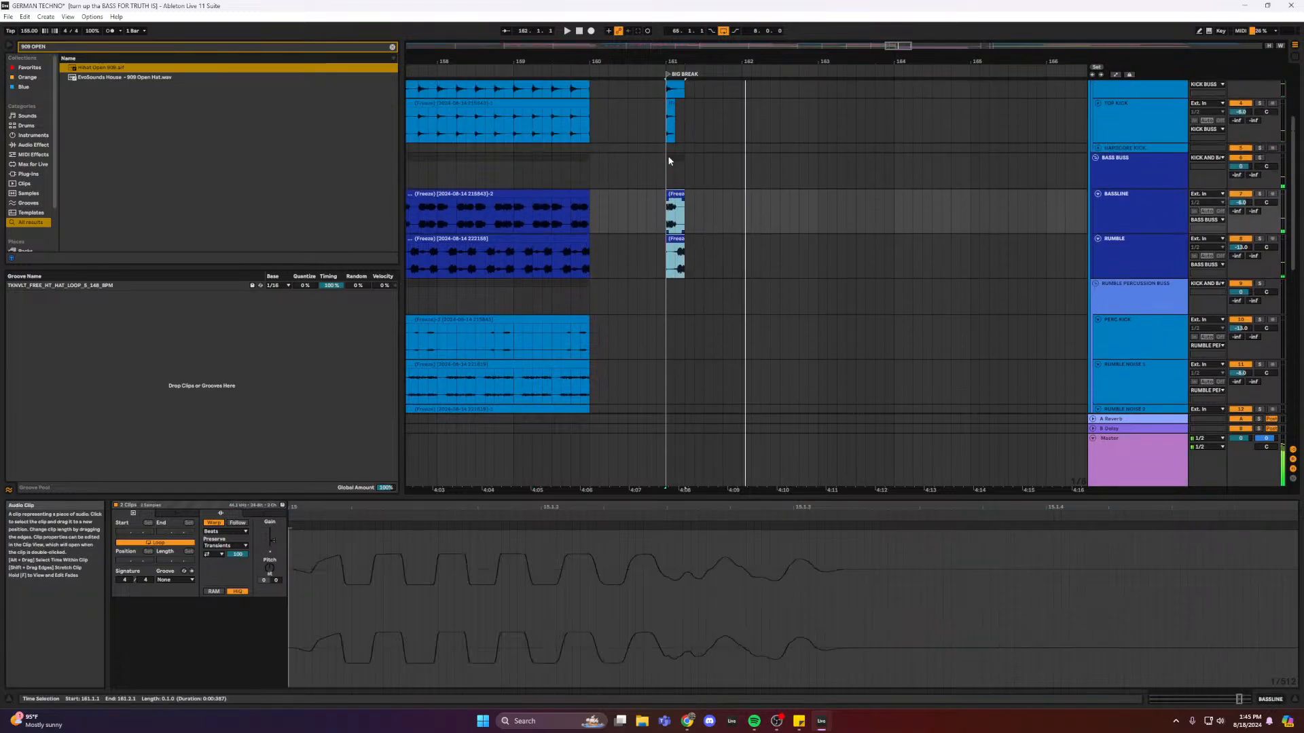
{"action": "key", "text": "a"}
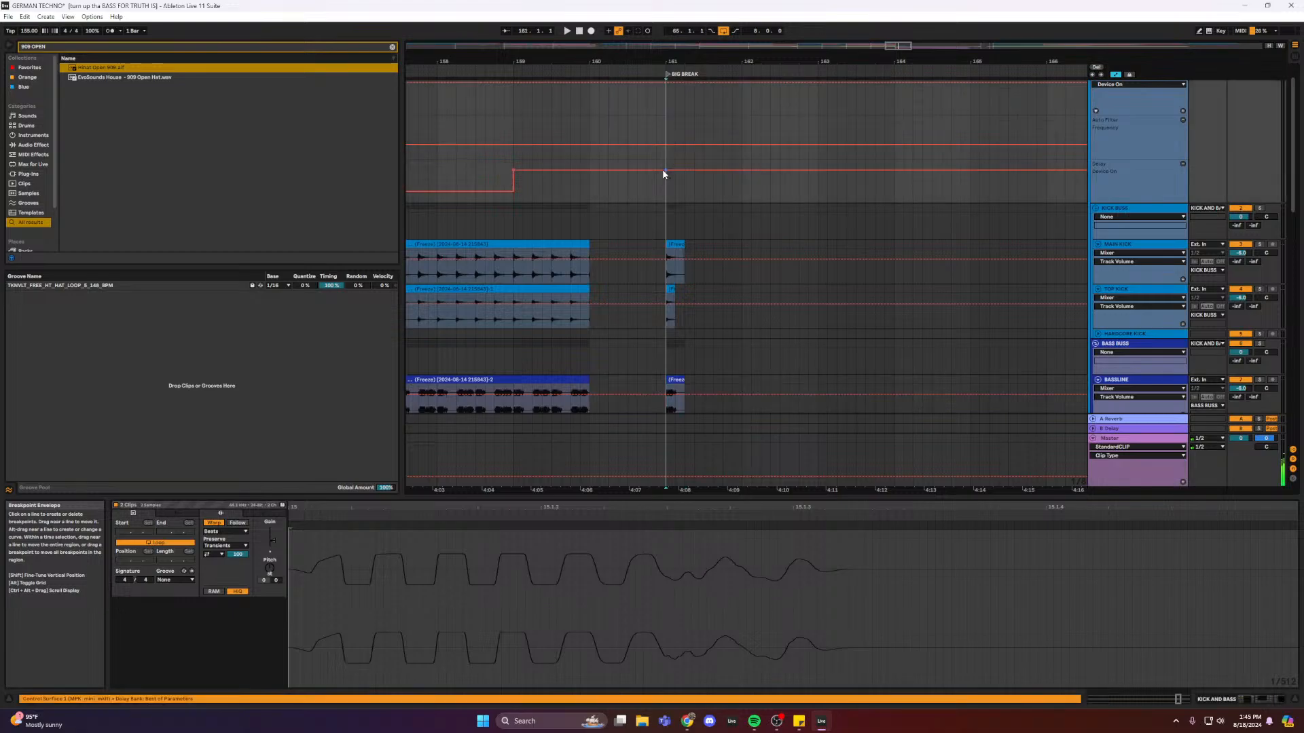
{"action": "key", "text": "space"}
{"action": "left_click", "coordinate": [646, 195]}
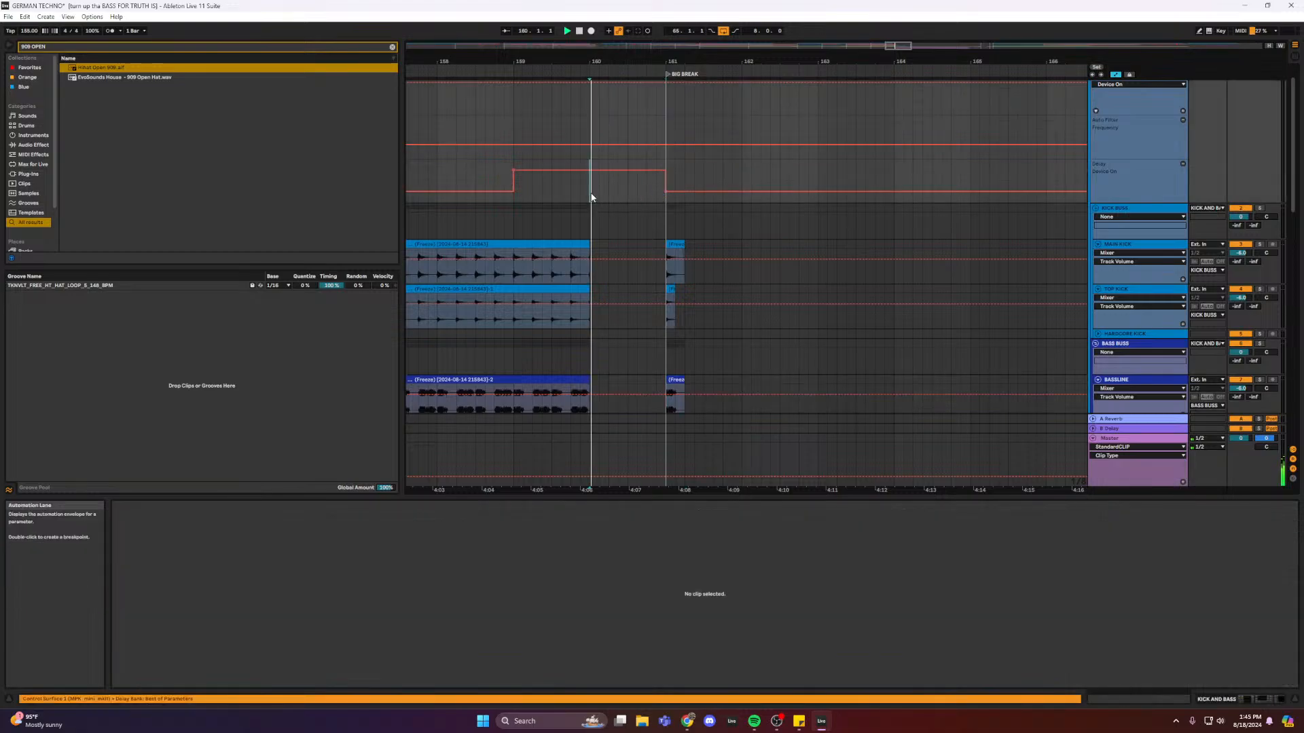
{"action": "scroll", "coordinate": [744, 194], "scroll_direction": "down", "scroll_amount": 3}
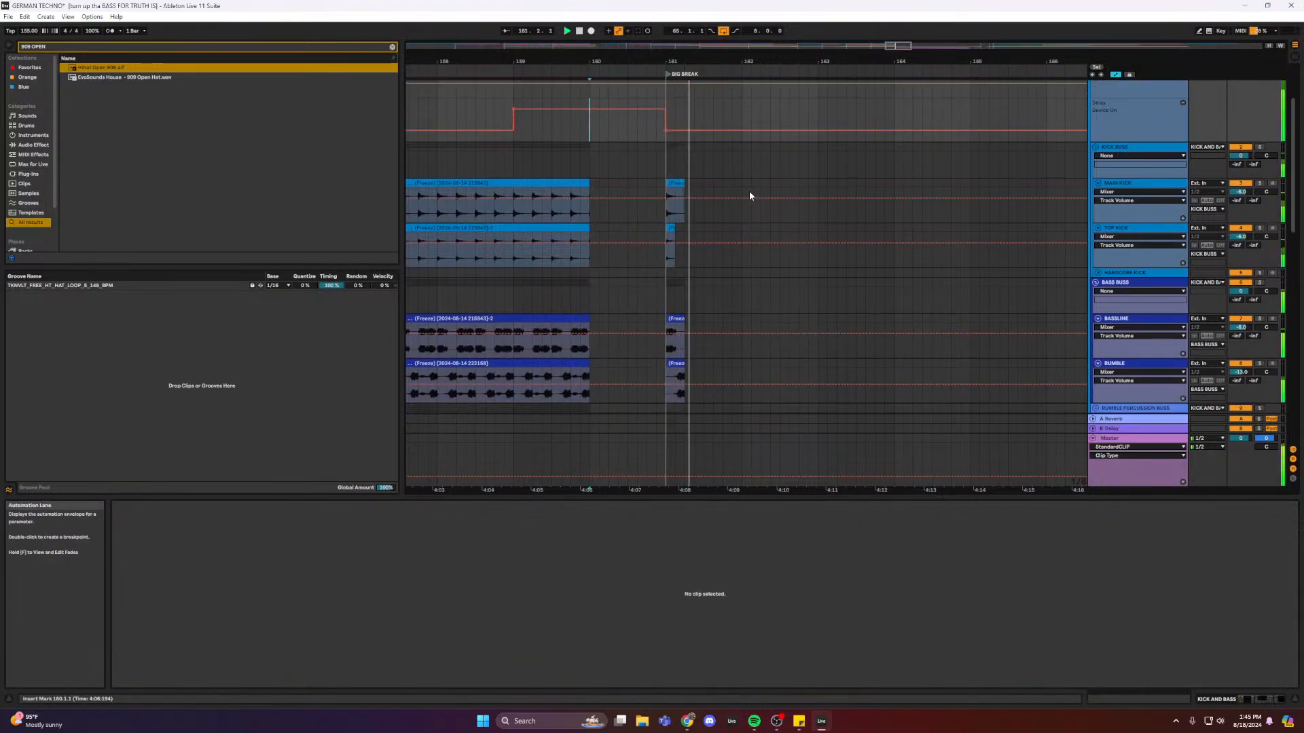
{"action": "scroll", "coordinate": [731, 149], "scroll_direction": "up", "scroll_amount": 3}
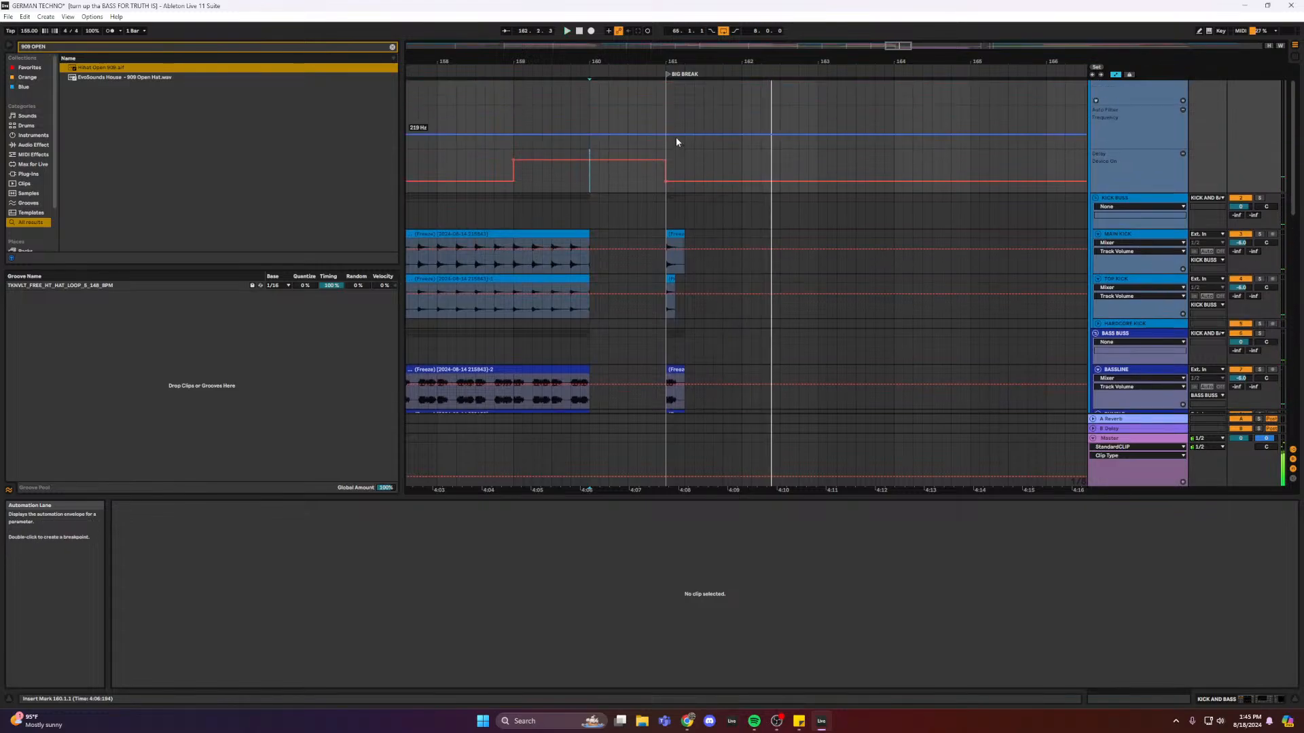
{"action": "scroll", "coordinate": [686, 129], "scroll_direction": "up", "scroll_amount": 2}
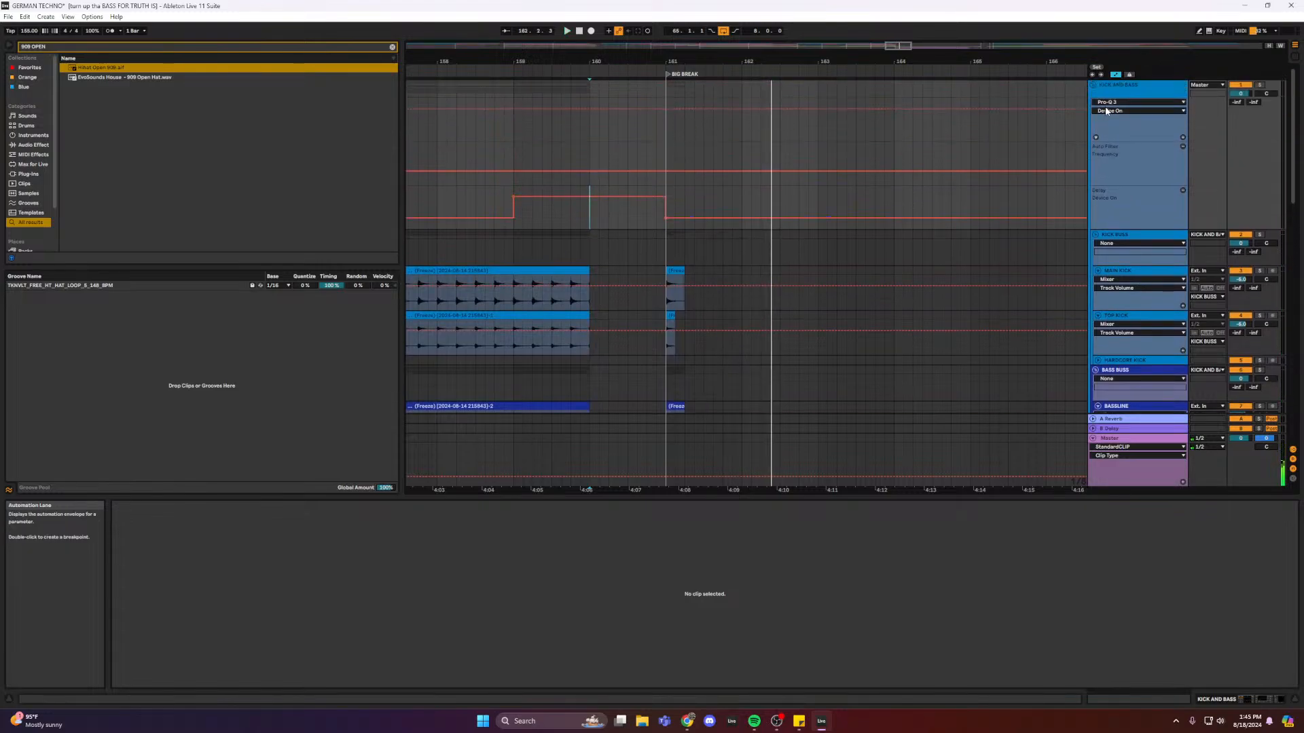
- Automate the KICK AND BASS group's Auto Filter to switch off at bar 161 and play the transition again
{"action": "left_click", "coordinate": [1109, 104]}
{"action": "left_click", "coordinate": [1108, 125]}
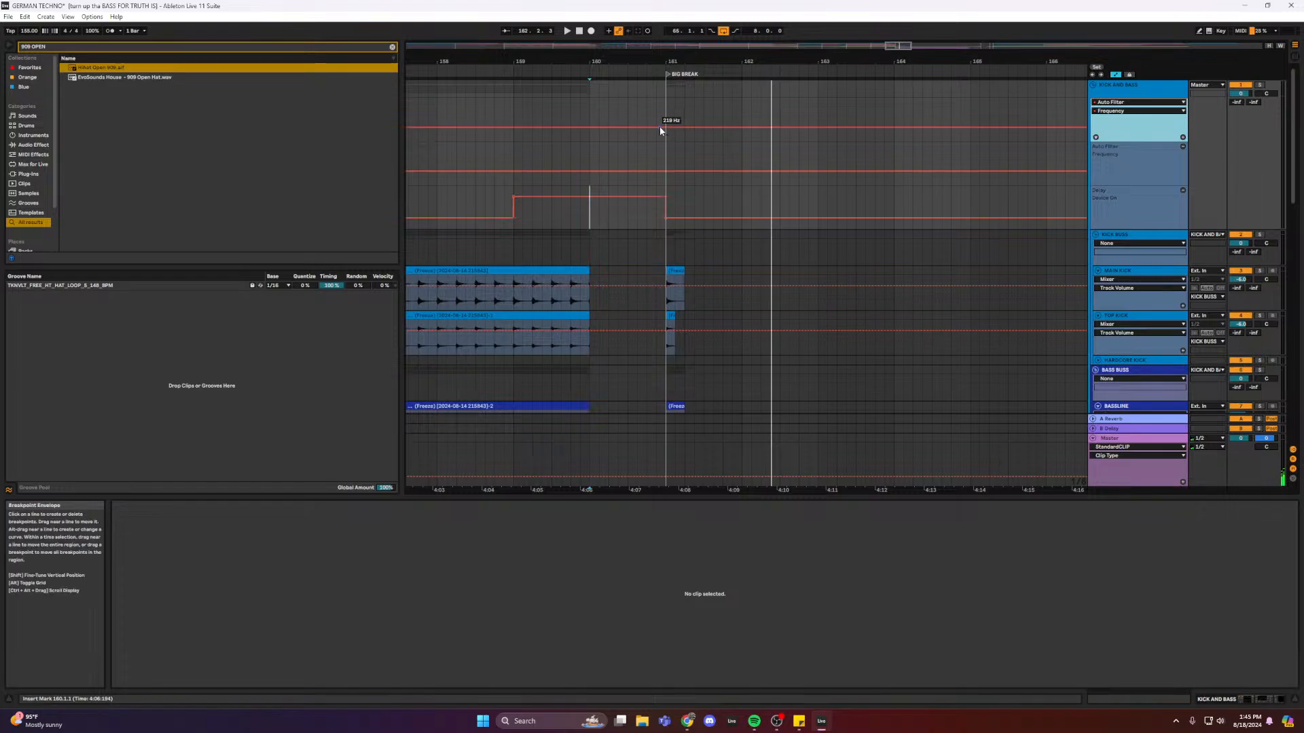
{"action": "left_click_drag", "start_coordinate": [900, 46], "coordinate": [910, 69]}
{"action": "left_click", "coordinate": [1106, 111]}
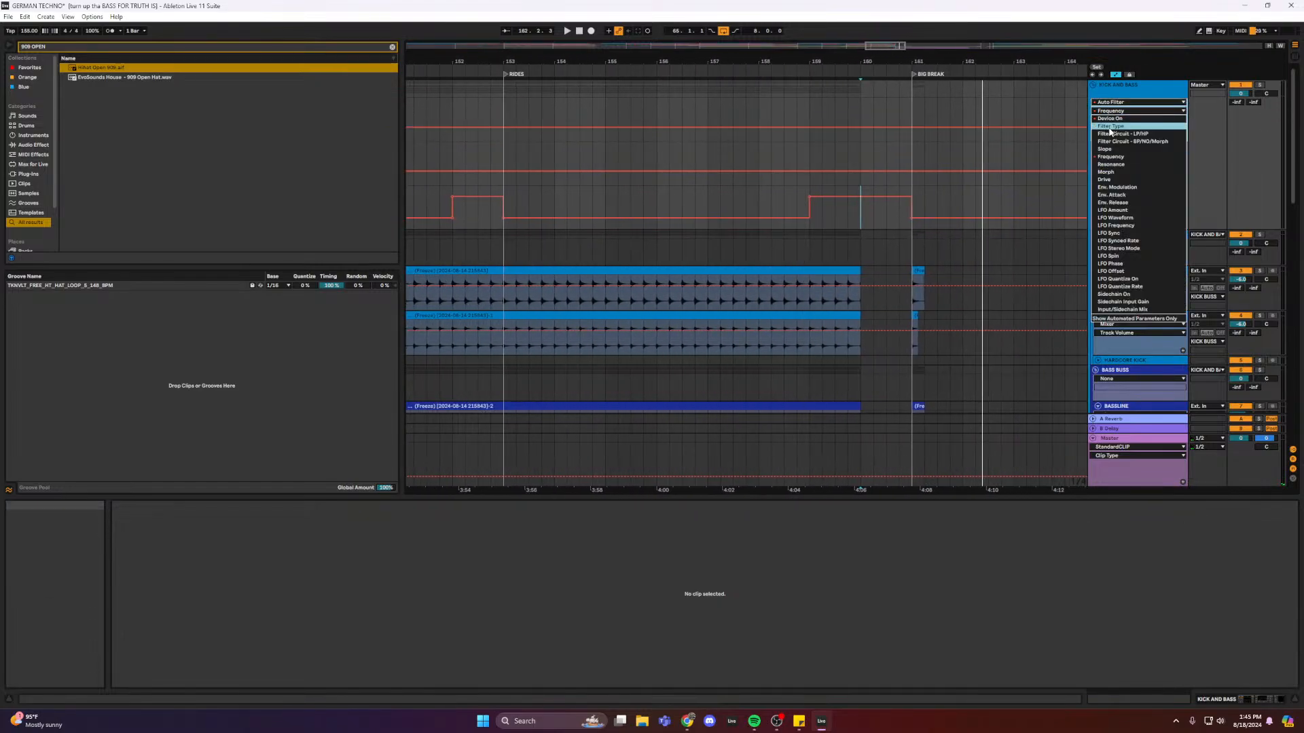
{"action": "left_click", "coordinate": [1110, 121]}
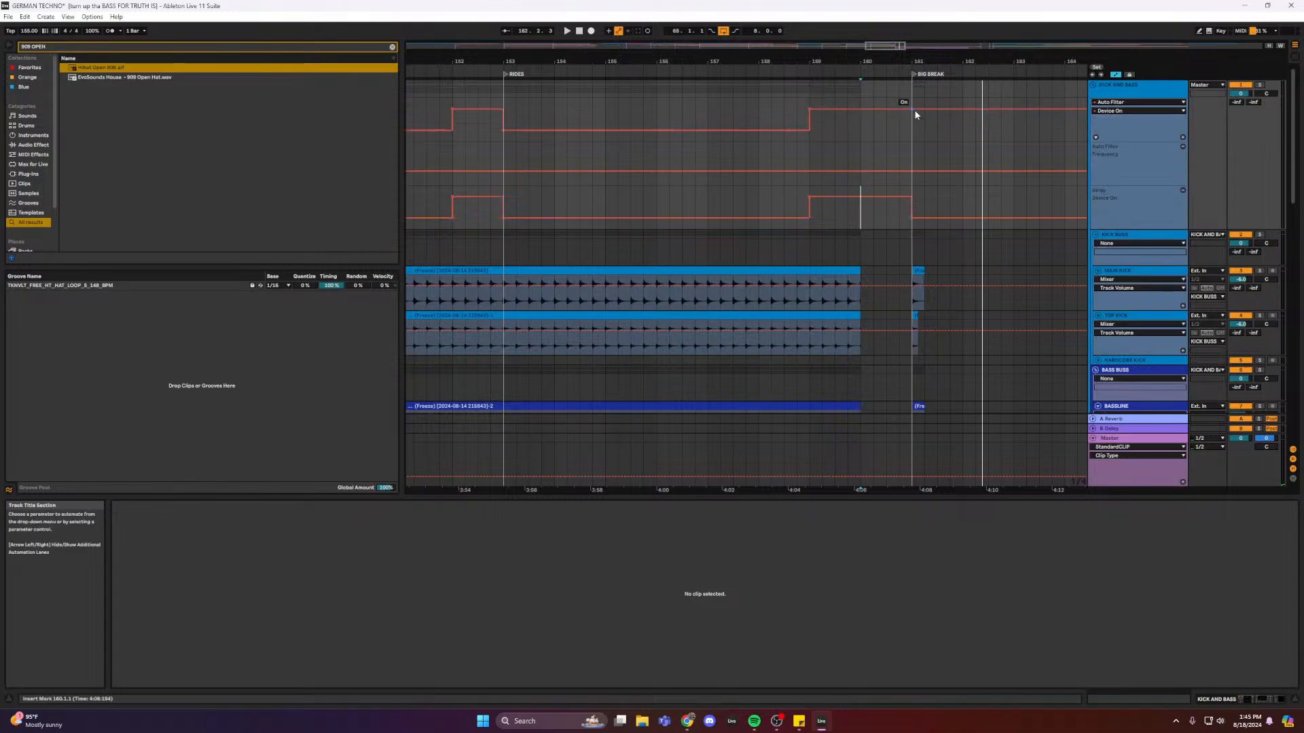
{"action": "left_click_drag", "start_coordinate": [916, 110], "coordinate": [923, 130]}
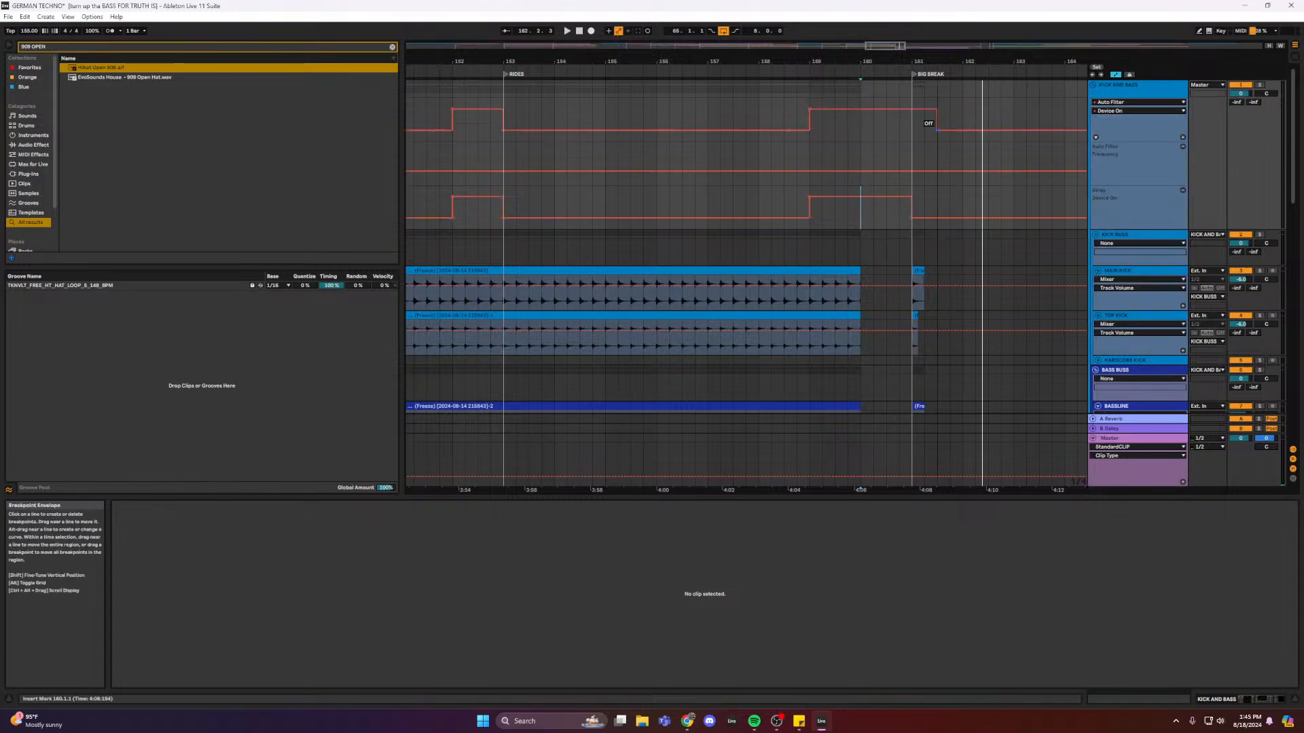
{"action": "key", "text": "space"}
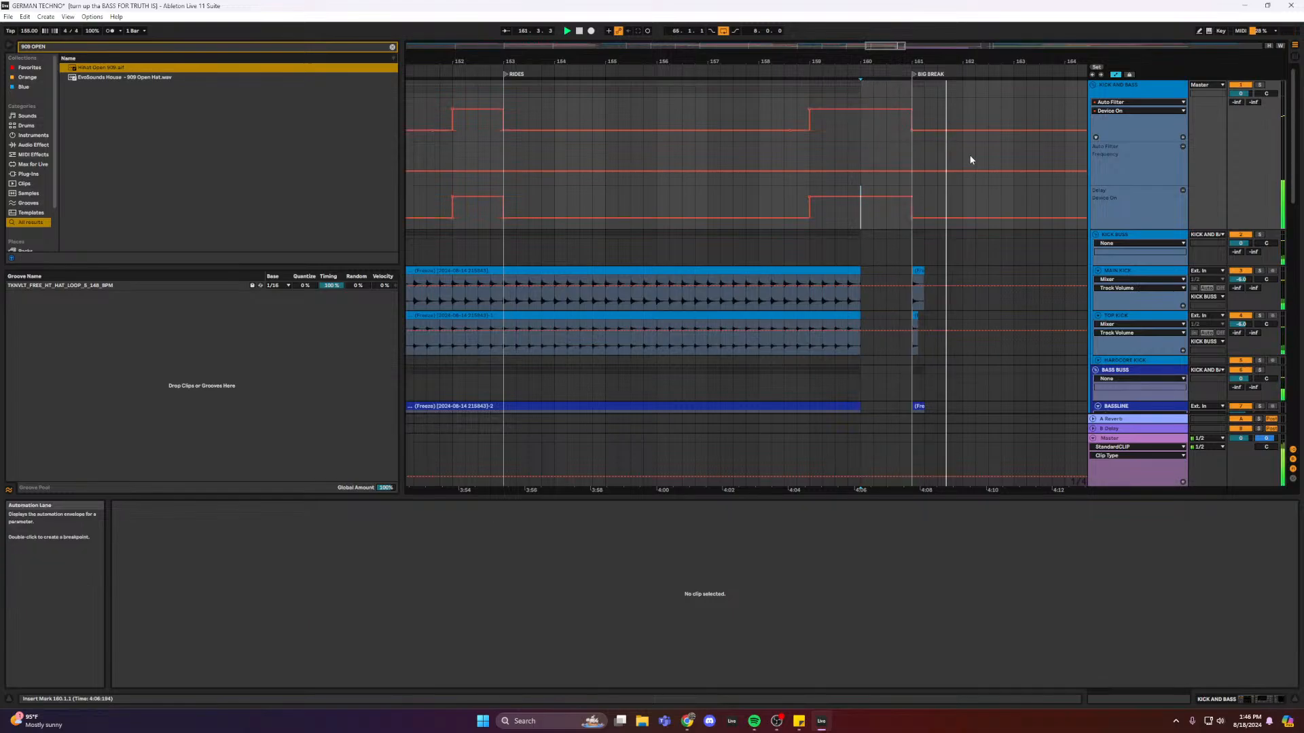
{"action": "left_click_drag", "start_coordinate": [882, 69], "coordinate": [881, 66]}
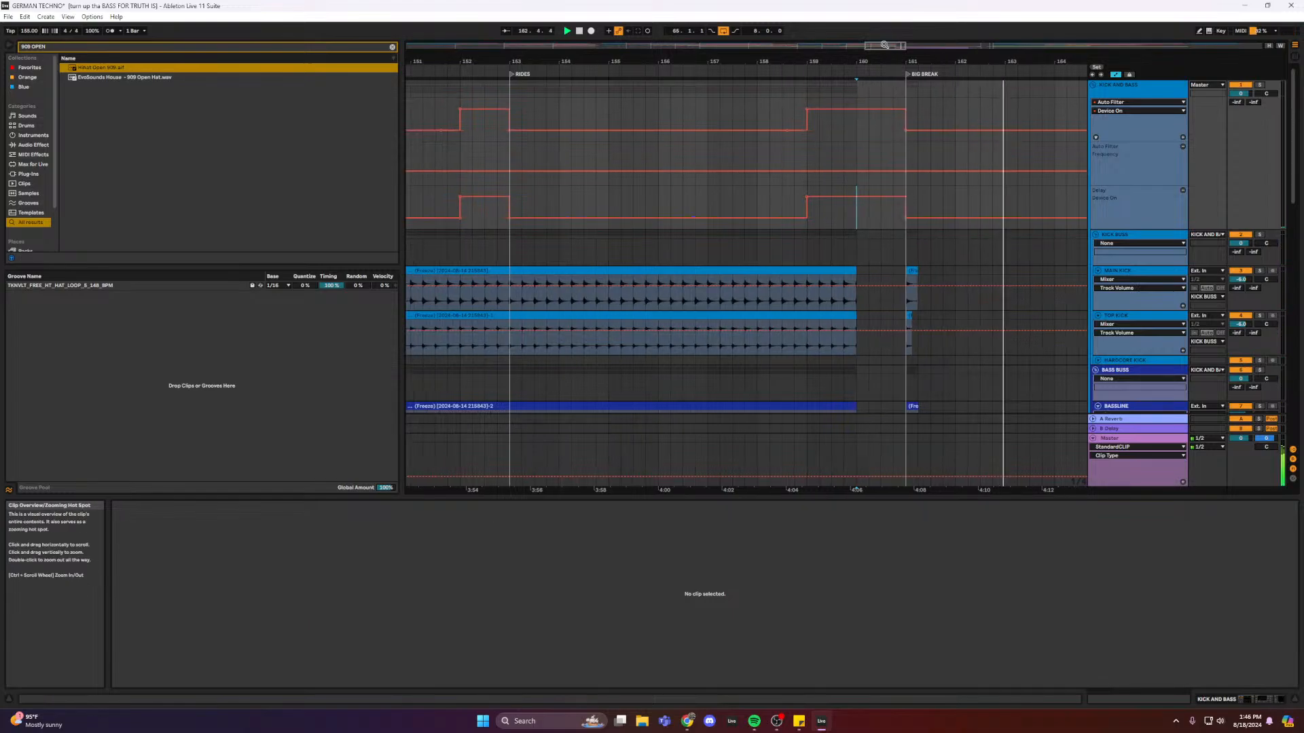
- Copy the one-beat MAIN KICK, TOP KICK, BASSLINE and RUMBLE hit from bar 161 to bar 177
{"action": "key", "text": "a"}
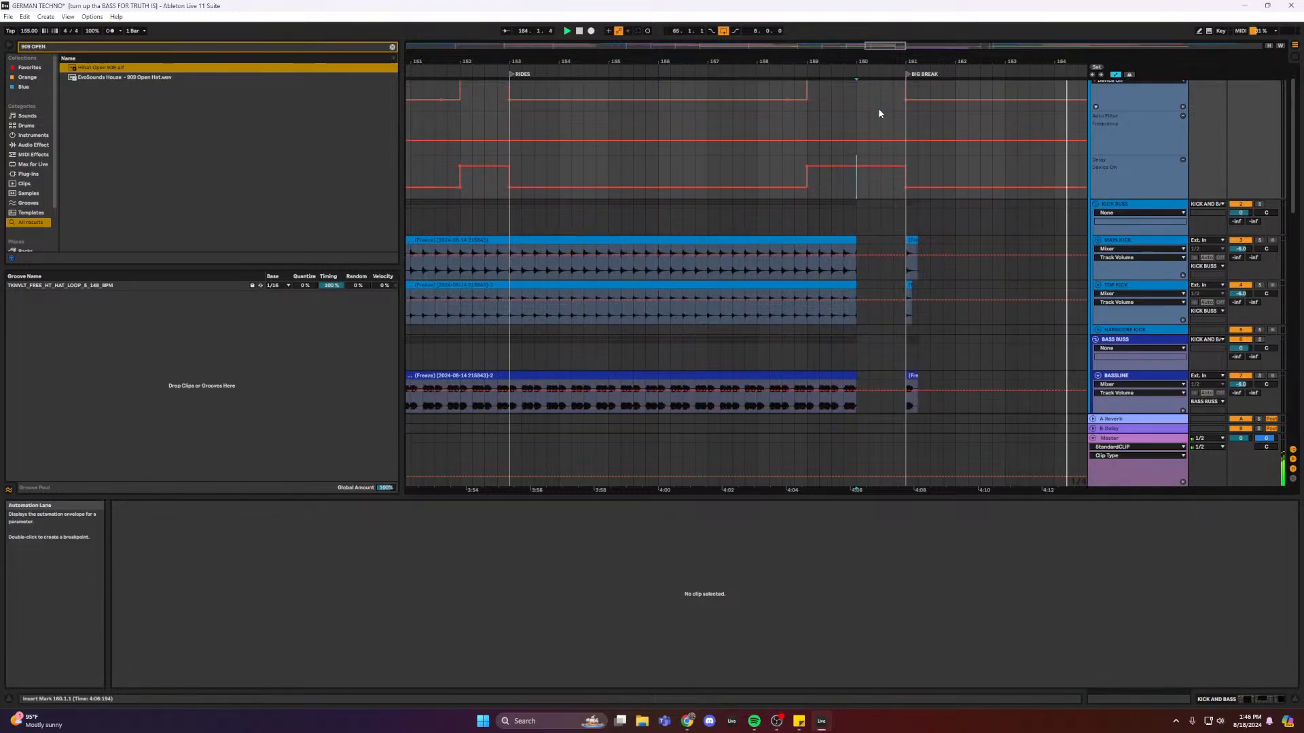
{"action": "scroll", "coordinate": [878, 104], "scroll_direction": "down", "scroll_amount": 1}
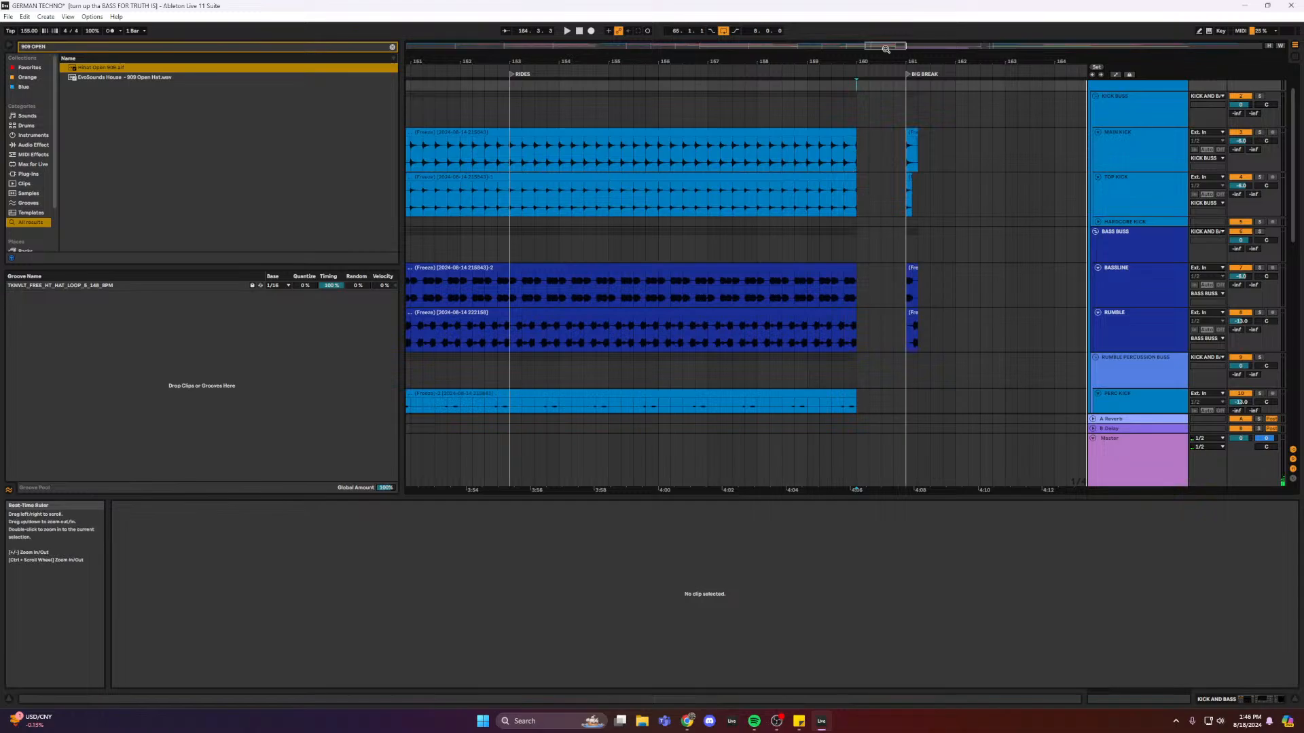
{"action": "mouse_move", "coordinate": [887, 49]}
{"action": "left_mouse_down"}
{"action": "mouse_move", "coordinate": [886, 12]}
{"action": "mouse_move", "coordinate": [886, 26]}
{"action": "left_mouse_up"}
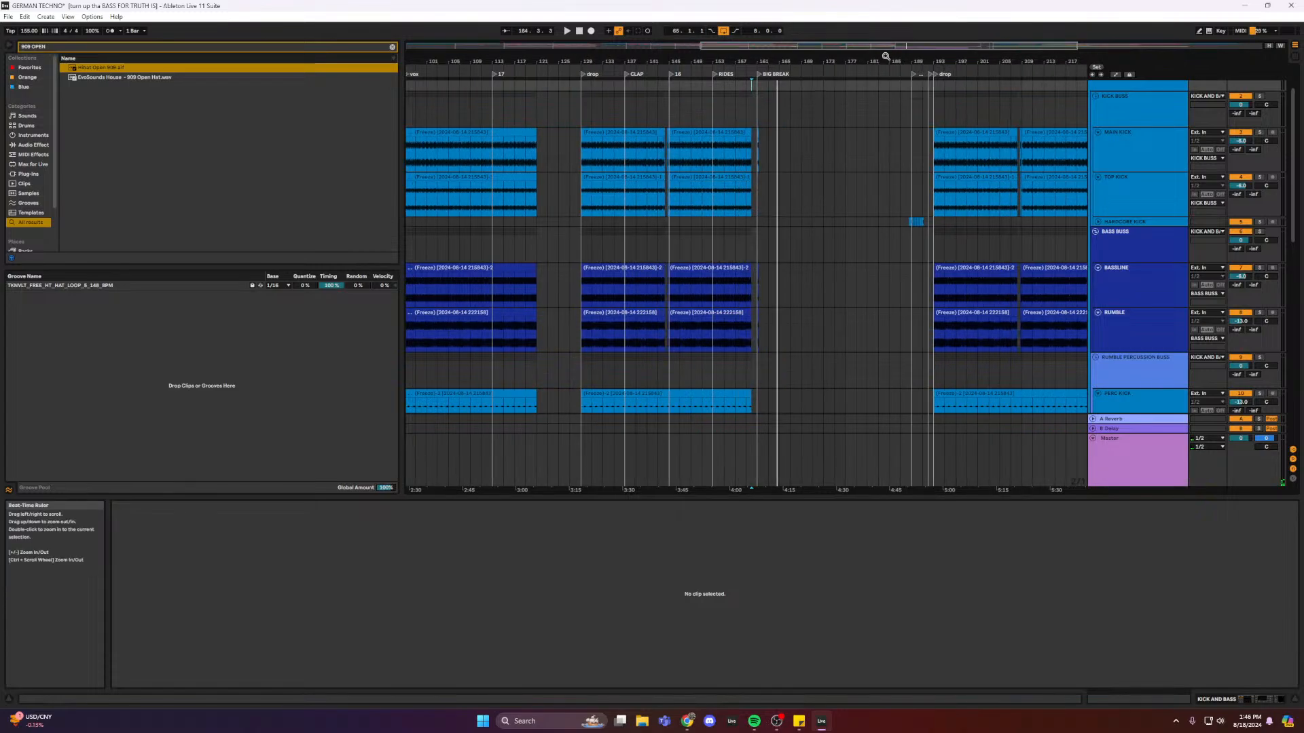
{"action": "left_click", "coordinate": [752, 150]}
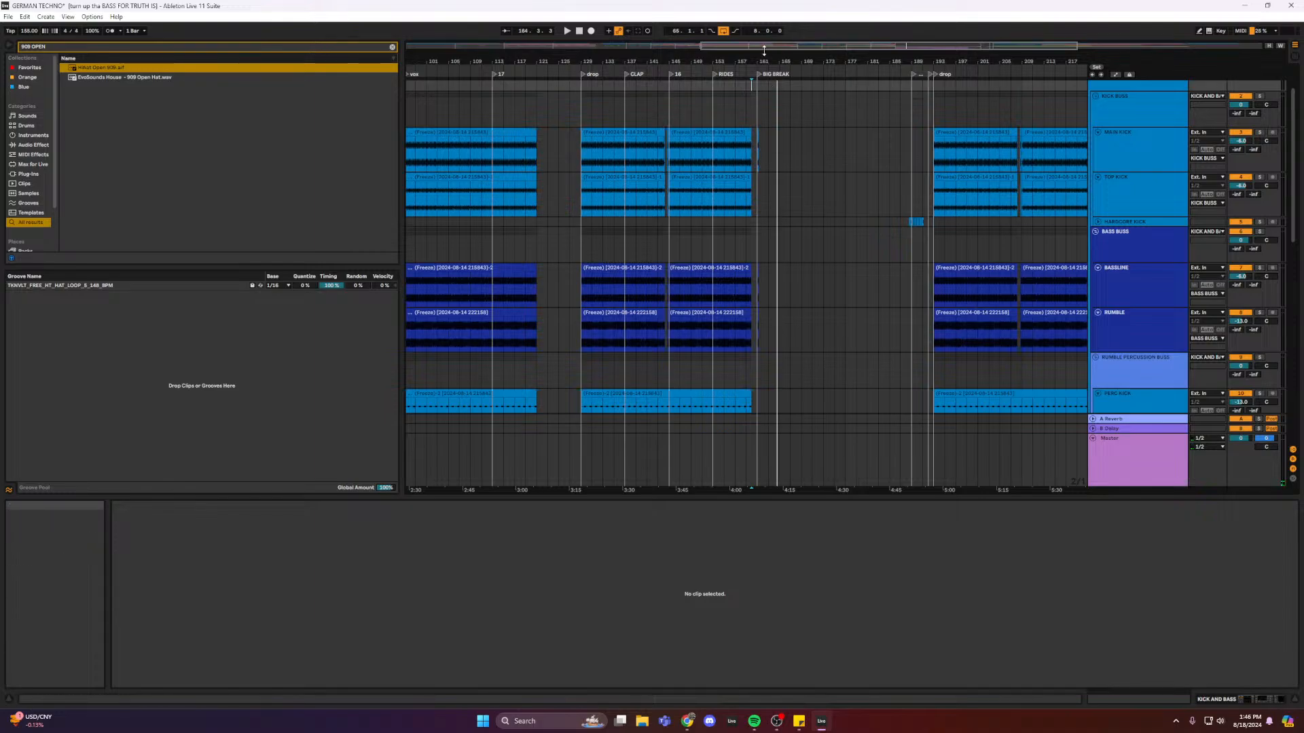
{"action": "left_click_drag", "start_coordinate": [766, 45], "coordinate": [796, 327]}
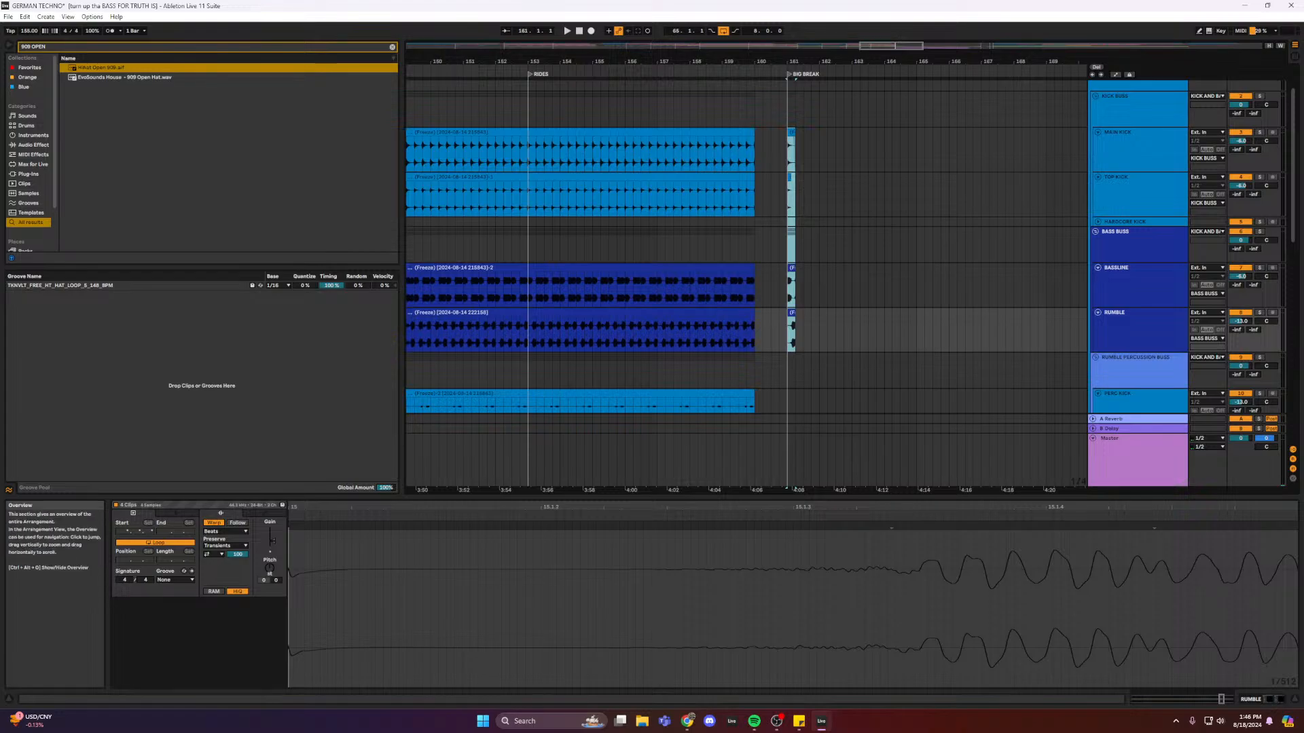
{"action": "left_click_drag", "start_coordinate": [863, 53], "coordinate": [869, 122]}
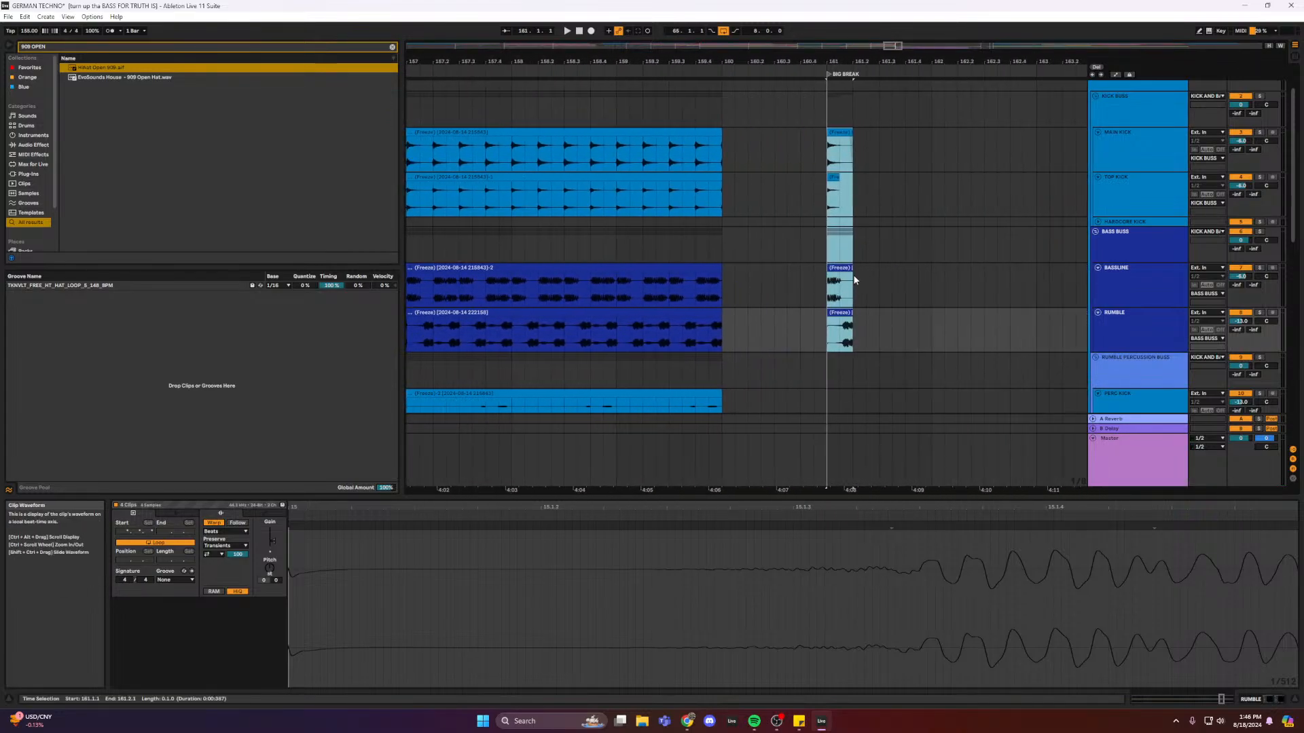
{"action": "key", "text": "minus"}
{"action": "key", "text": "minus"}
{"action": "scroll", "coordinate": [739, 272], "scroll_direction": "right", "scroll_amount": 10}
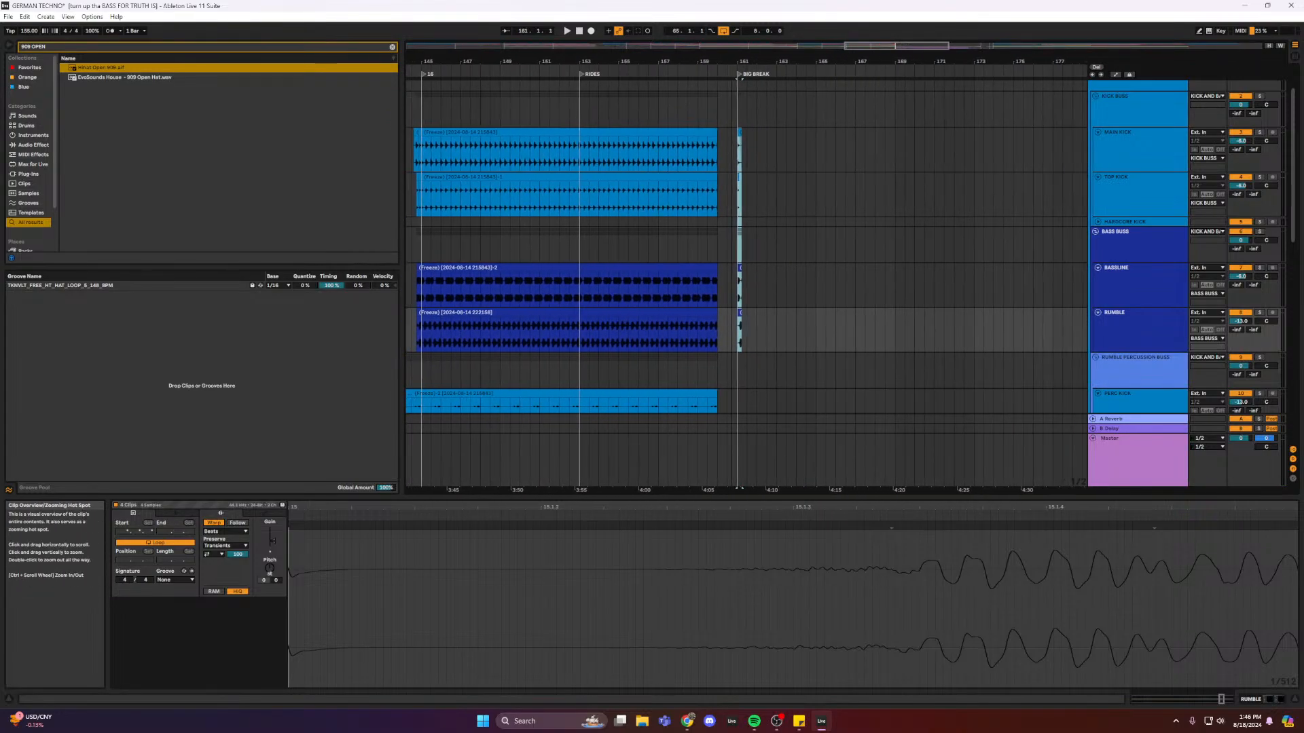
{"action": "key", "text": "minus"}
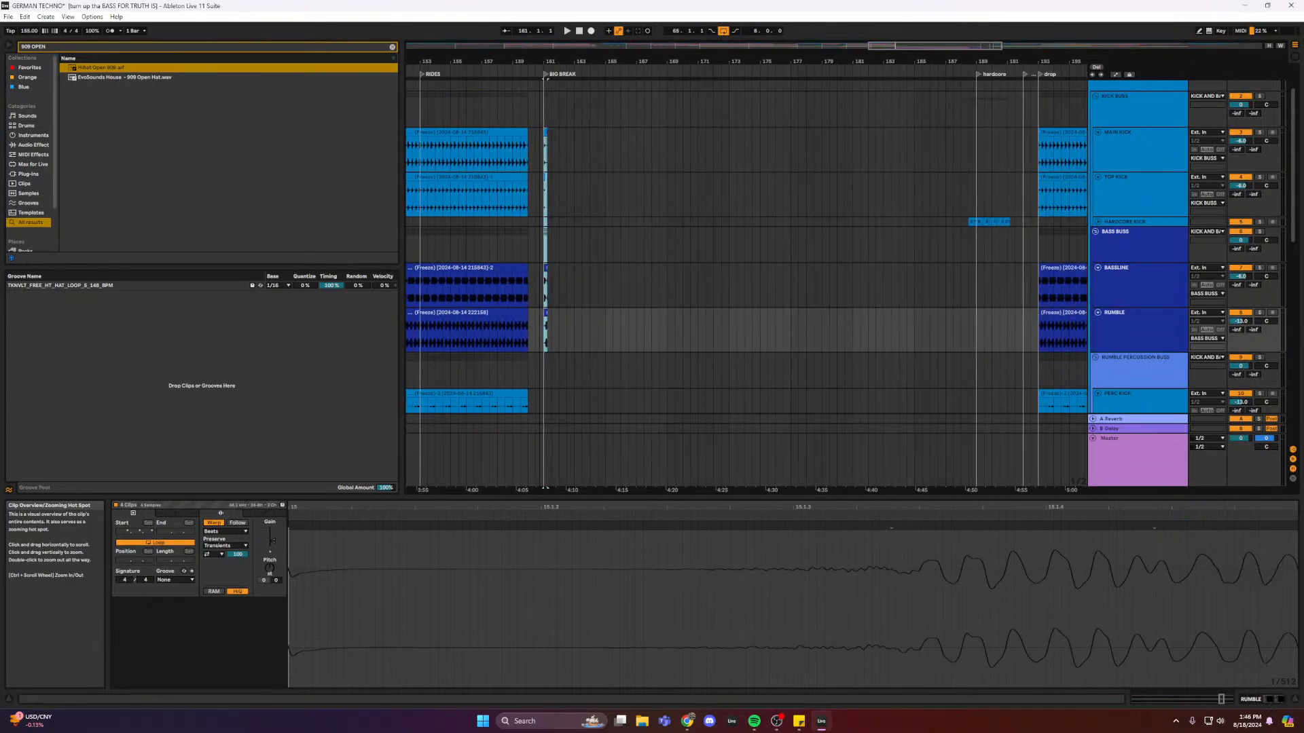
{"action": "left_click", "coordinate": [791, 154]}
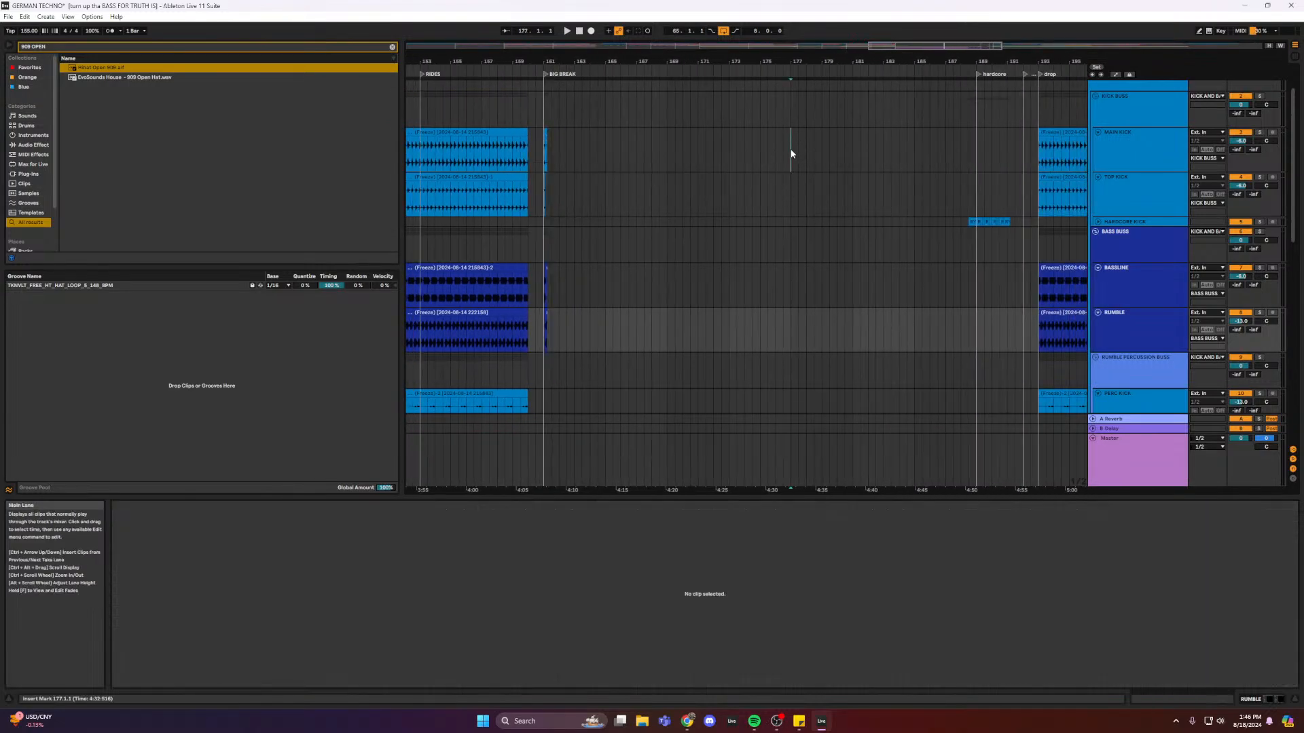
{"action": "key", "text": "ctrl+v"}
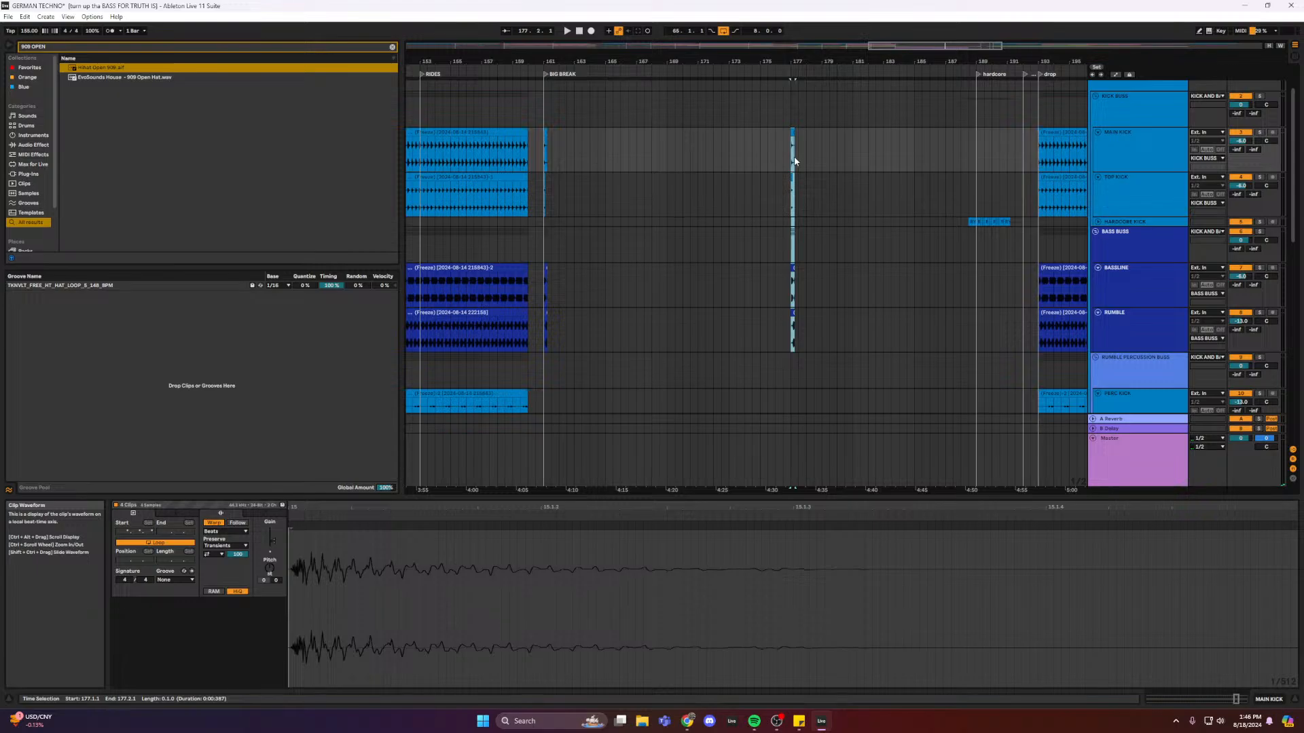
- Fold the STABS FOR BUILD UP and 53 Group tracks inside the BUILD UP group
{"action": "scroll", "coordinate": [796, 164], "scroll_direction": "down", "scroll_amount": 10}
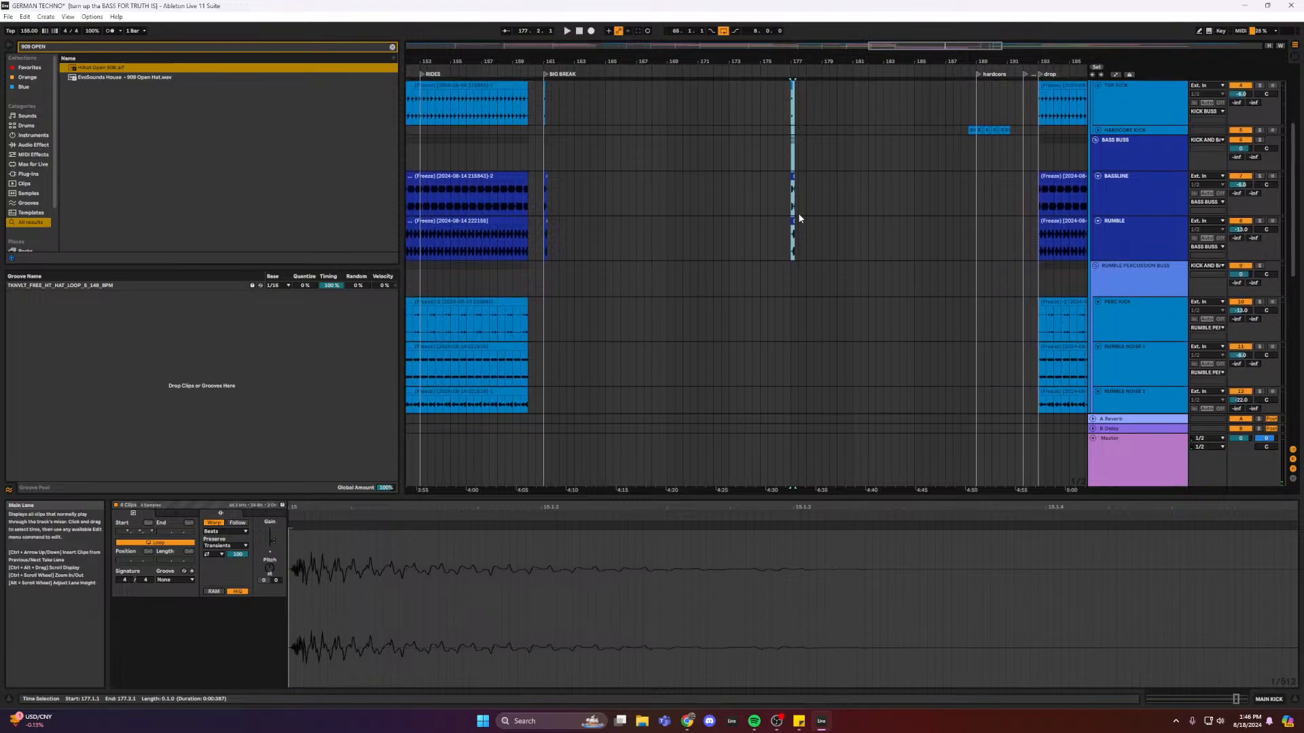
{"action": "scroll", "coordinate": [811, 231], "scroll_direction": "down", "scroll_amount": 4}
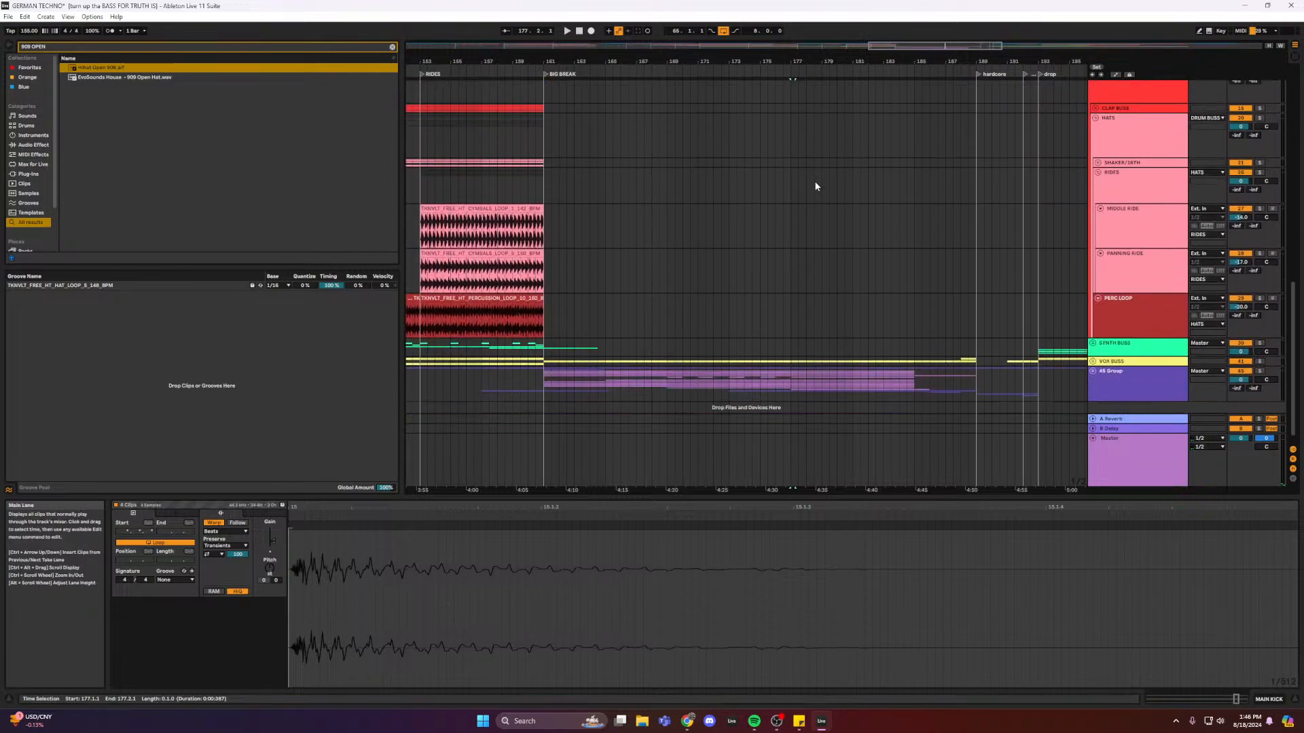
{"action": "left_click", "coordinate": [1092, 360]}
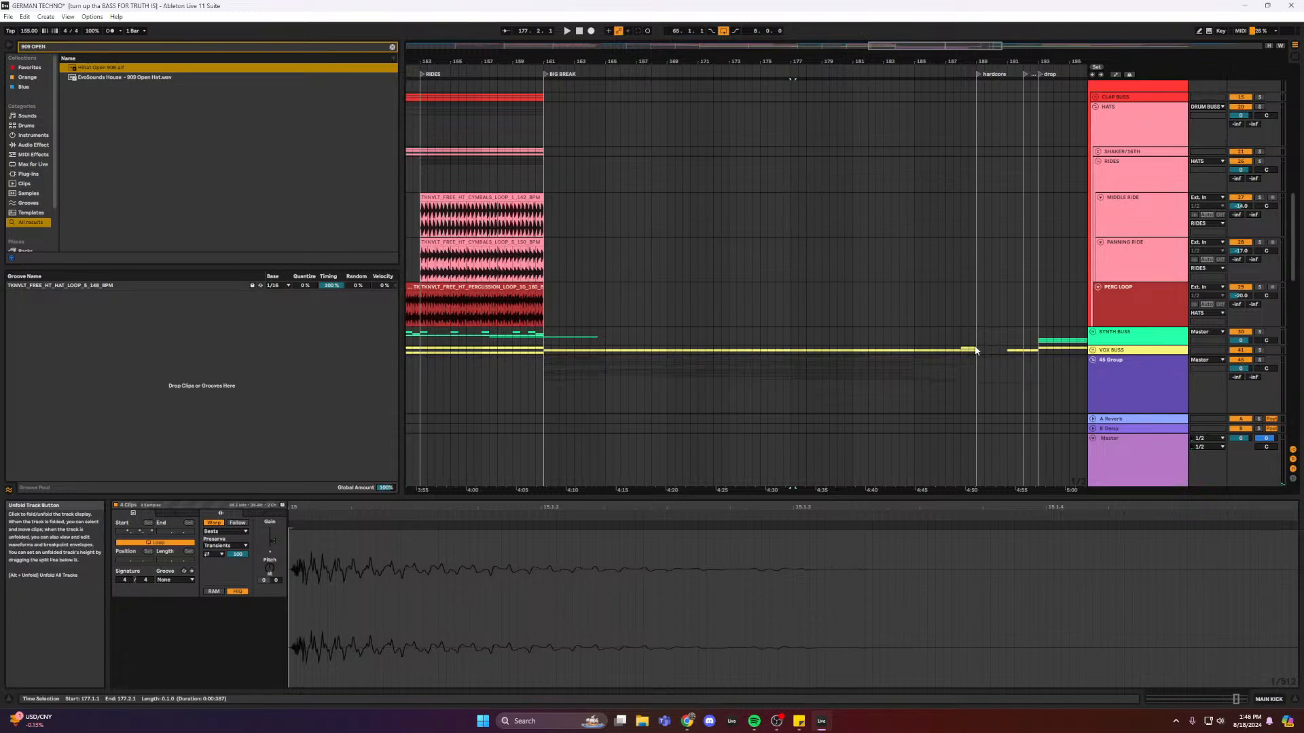
{"action": "scroll", "coordinate": [840, 315], "scroll_direction": "down", "scroll_amount": 5}
{"action": "scroll", "coordinate": [838, 309], "scroll_direction": "down", "scroll_amount": 3}
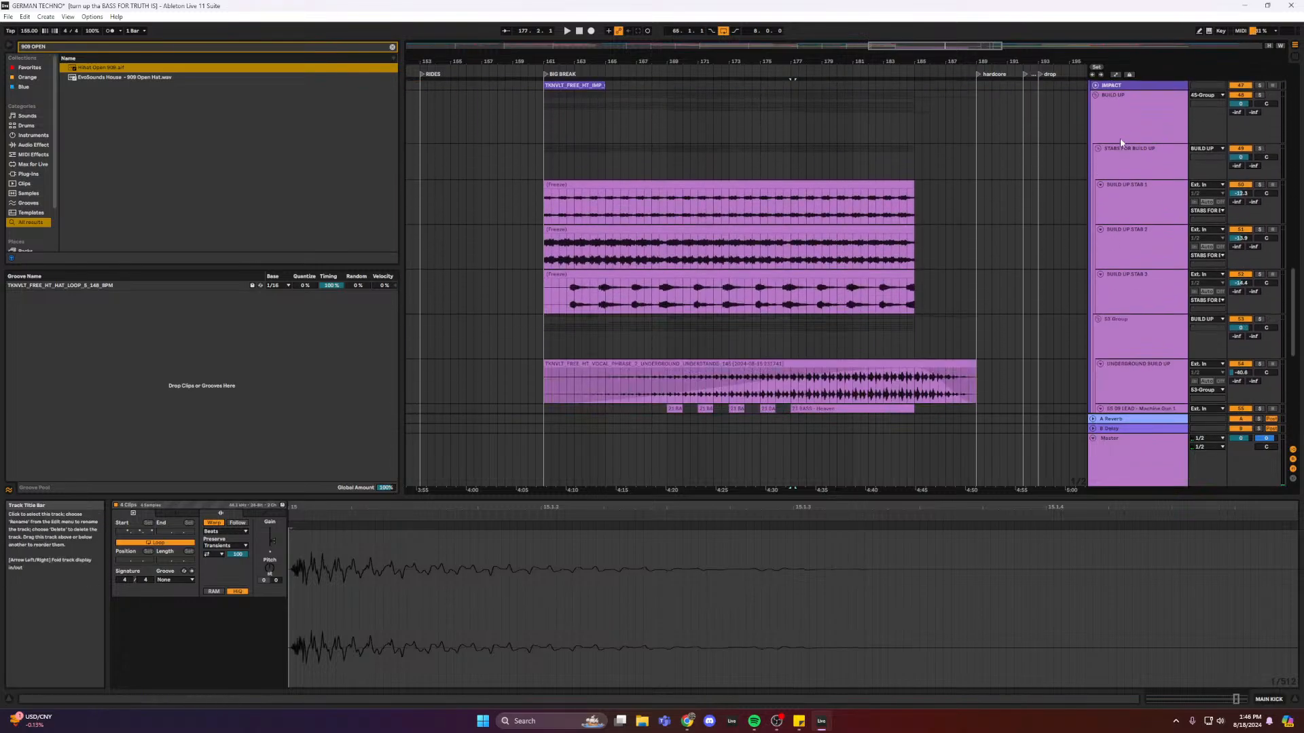
{"action": "left_click", "coordinate": [1098, 149]}
{"action": "left_click", "coordinate": [1098, 158]}
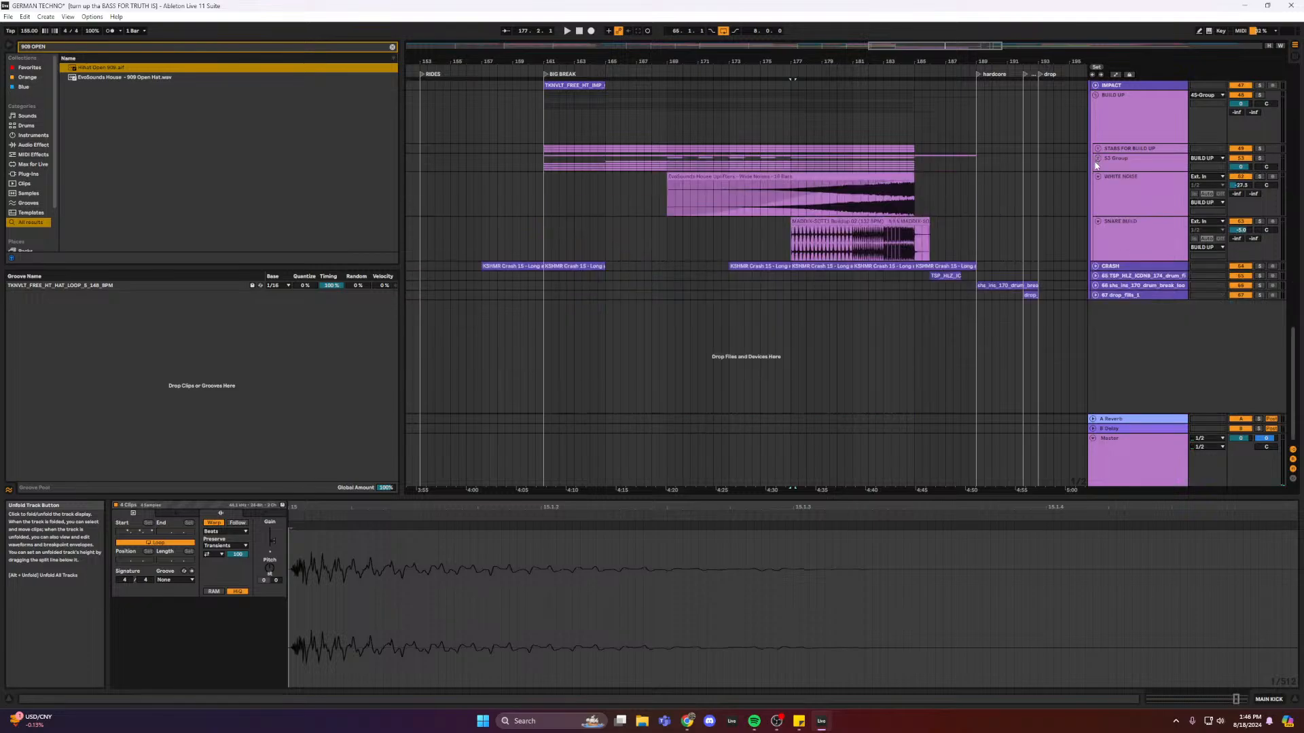
- Add locators at bars 181 and 183, over the snare build
{"action": "left_click", "coordinate": [794, 118]}
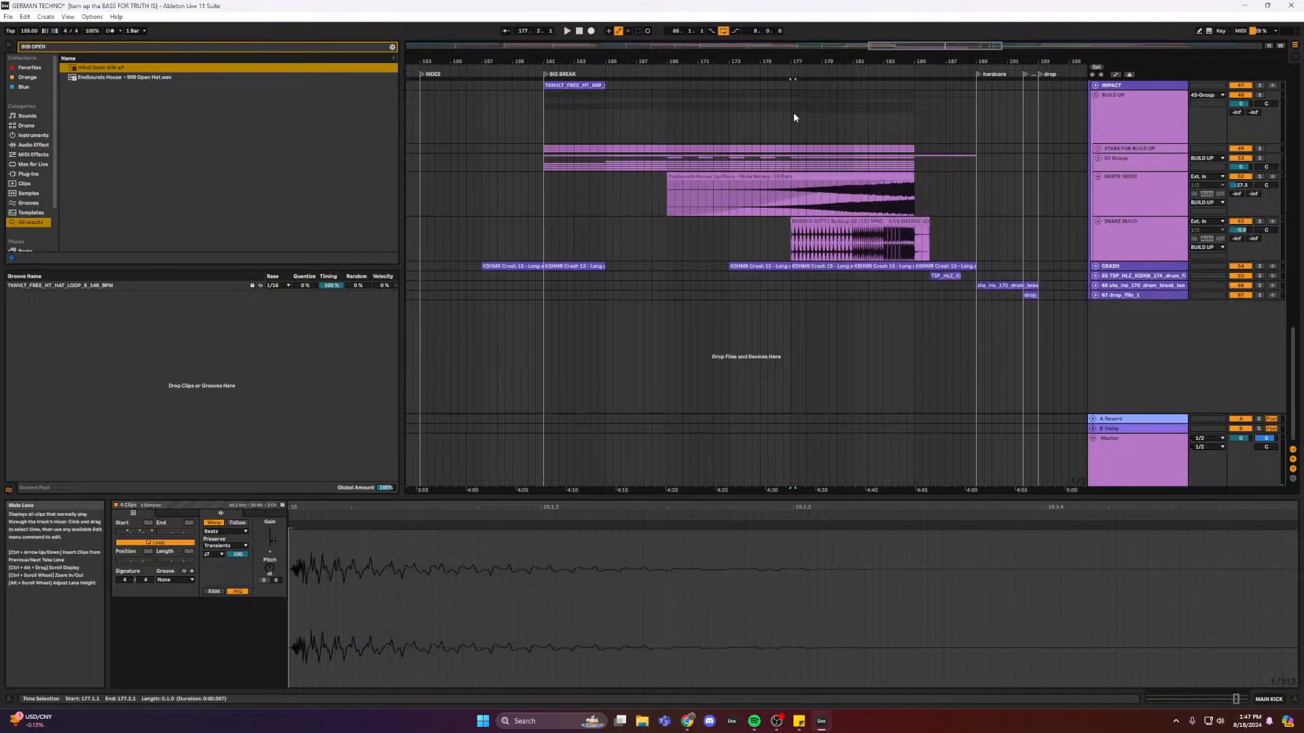
{"action": "left_click", "coordinate": [853, 76]}
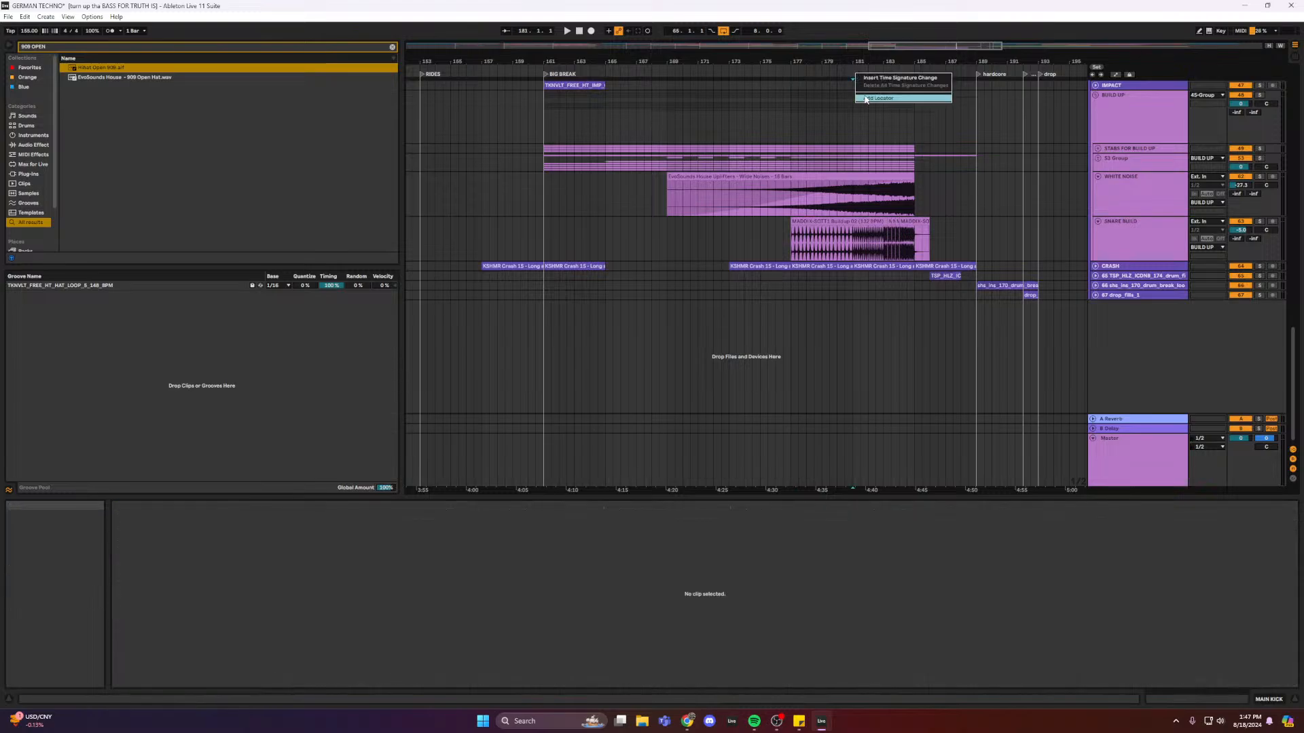
{"action": "left_click", "coordinate": [884, 76]}
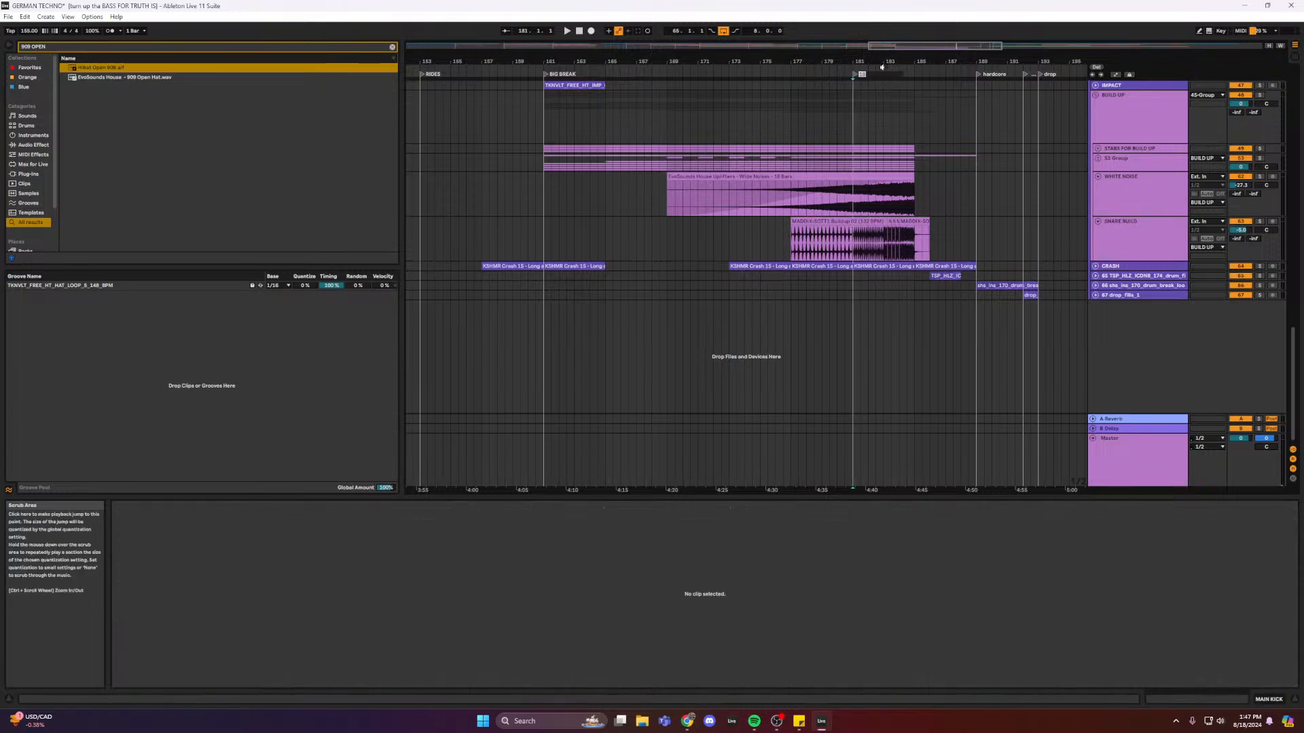
{"action": "right_click", "coordinate": [884, 76]}
{"action": "left_click", "coordinate": [907, 93]}
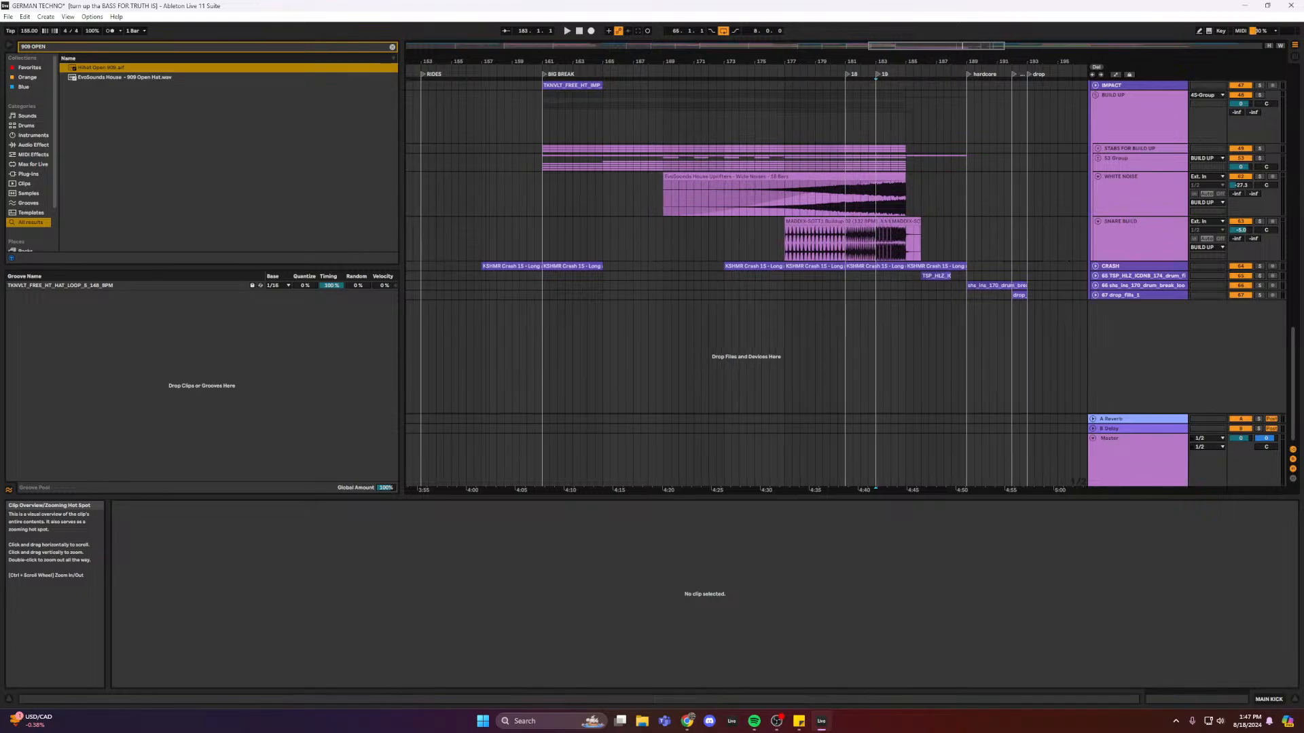
- Paste the one-beat kick-and-bass hit on the kick and bass tracks at bars 181 and 183
{"action": "scroll", "coordinate": [877, 103], "scroll_direction": "up", "scroll_amount": 10}
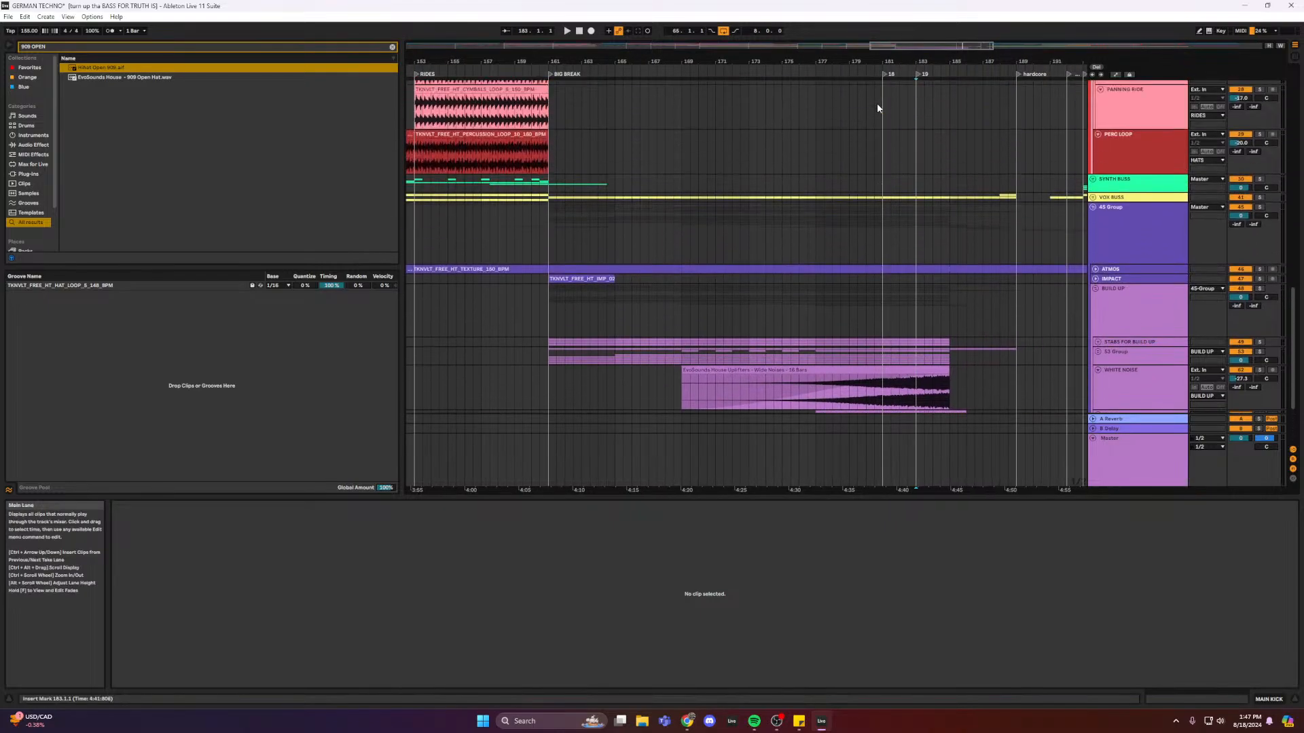
{"action": "scroll", "coordinate": [877, 103], "scroll_direction": "up", "scroll_amount": 10}
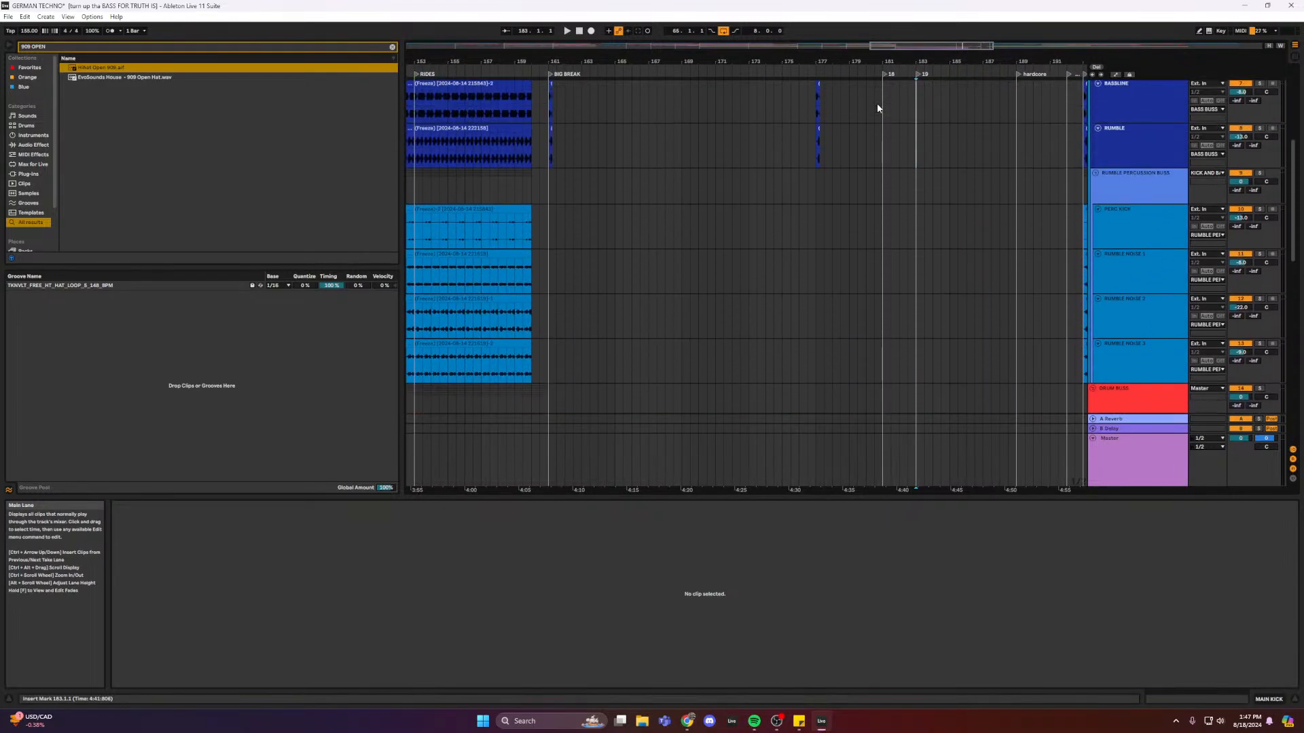
{"action": "scroll", "coordinate": [878, 103], "scroll_direction": "up", "scroll_amount": 3}
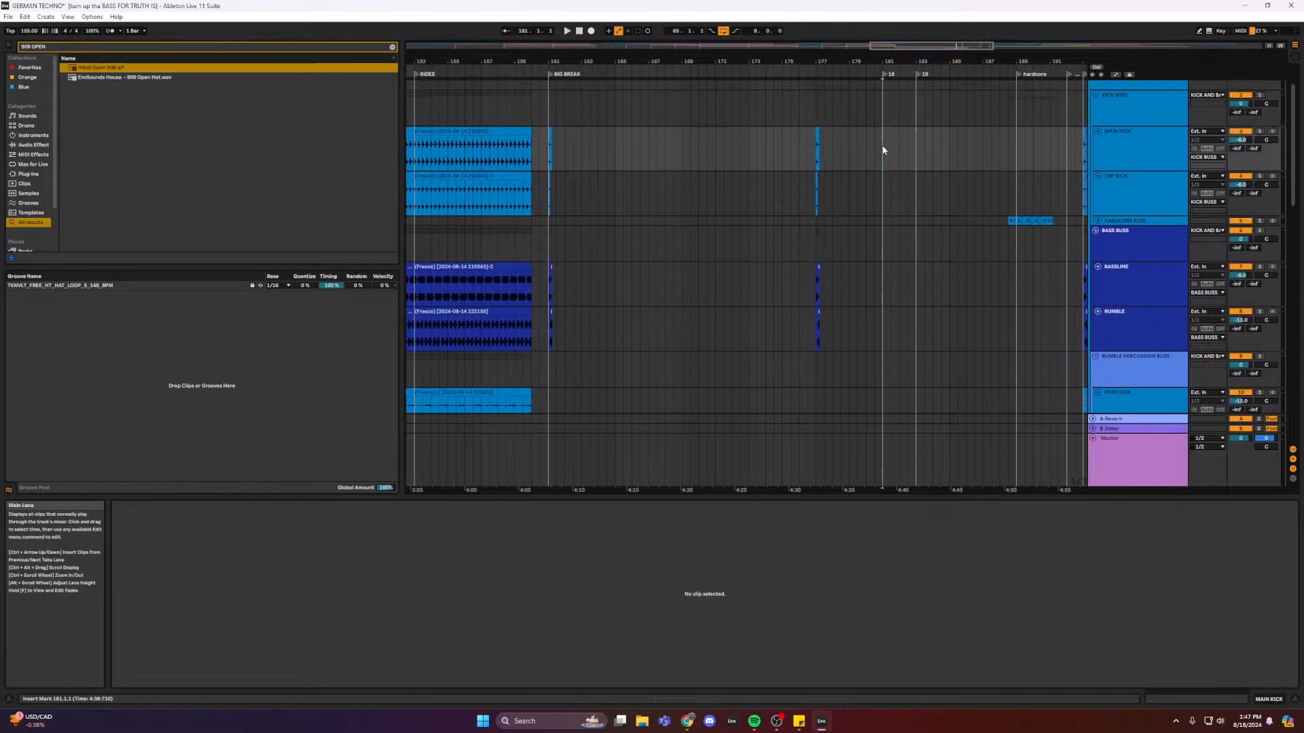
{"action": "key", "text": "ctrl+v"}
{"action": "left_click", "coordinate": [916, 151]}
{"action": "key", "text": "b"}
{"action": "key", "text": "ctrl+v"}
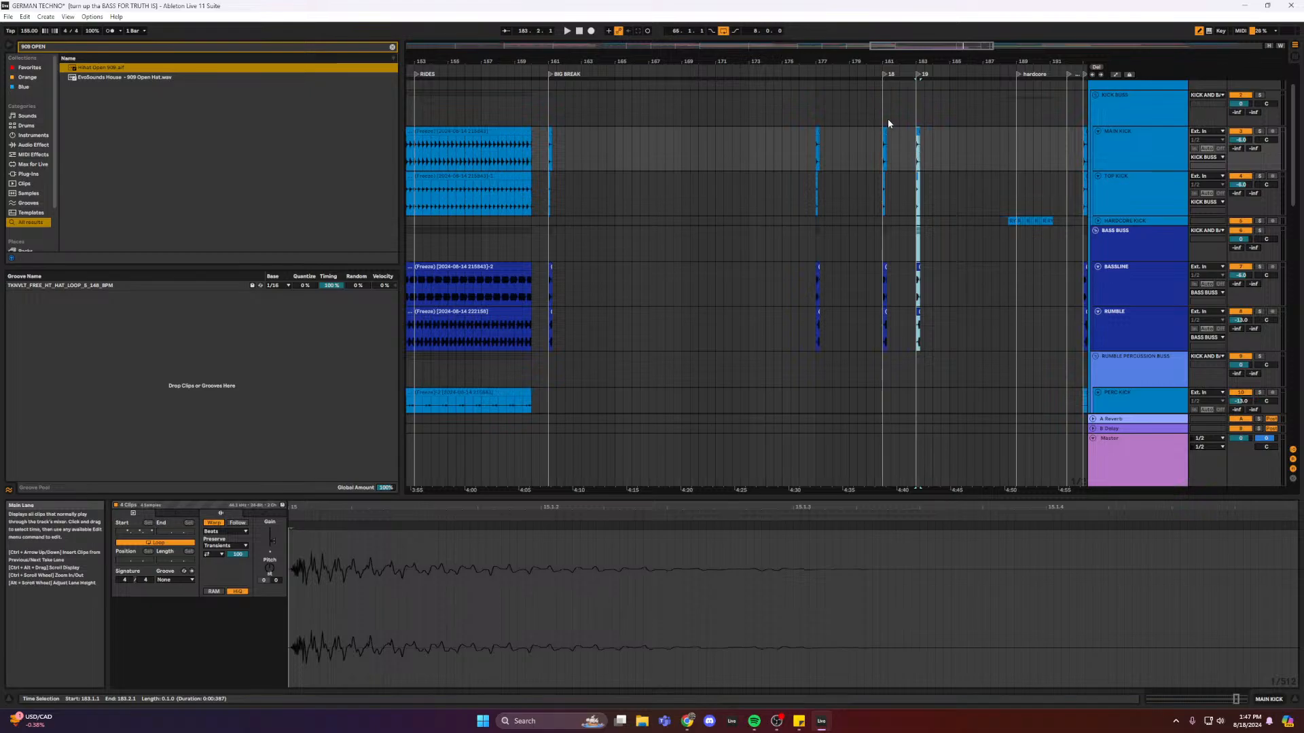
- Remove the short Delay switch-on spike near bar 185 from the KICK AND BASS group's automation
{"action": "key", "text": "a"}
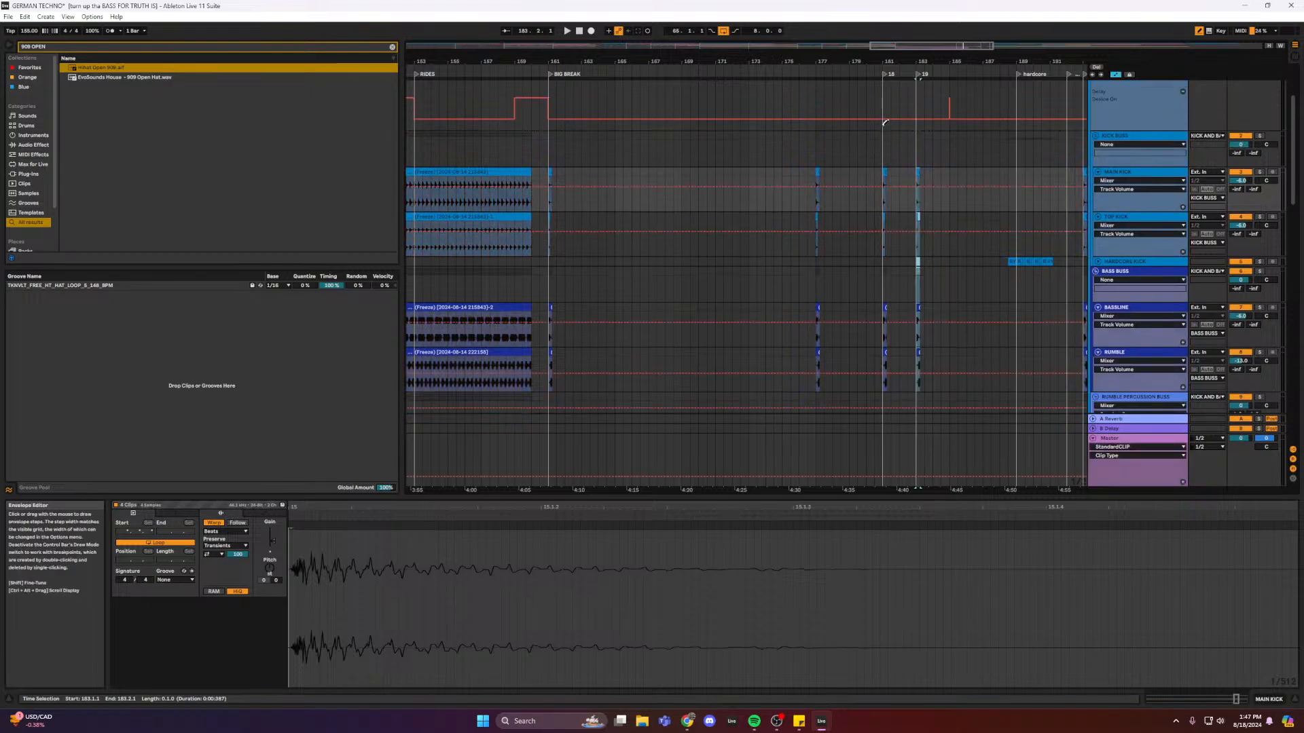
{"action": "scroll", "coordinate": [1084, 141], "scroll_direction": "up", "scroll_amount": 1}
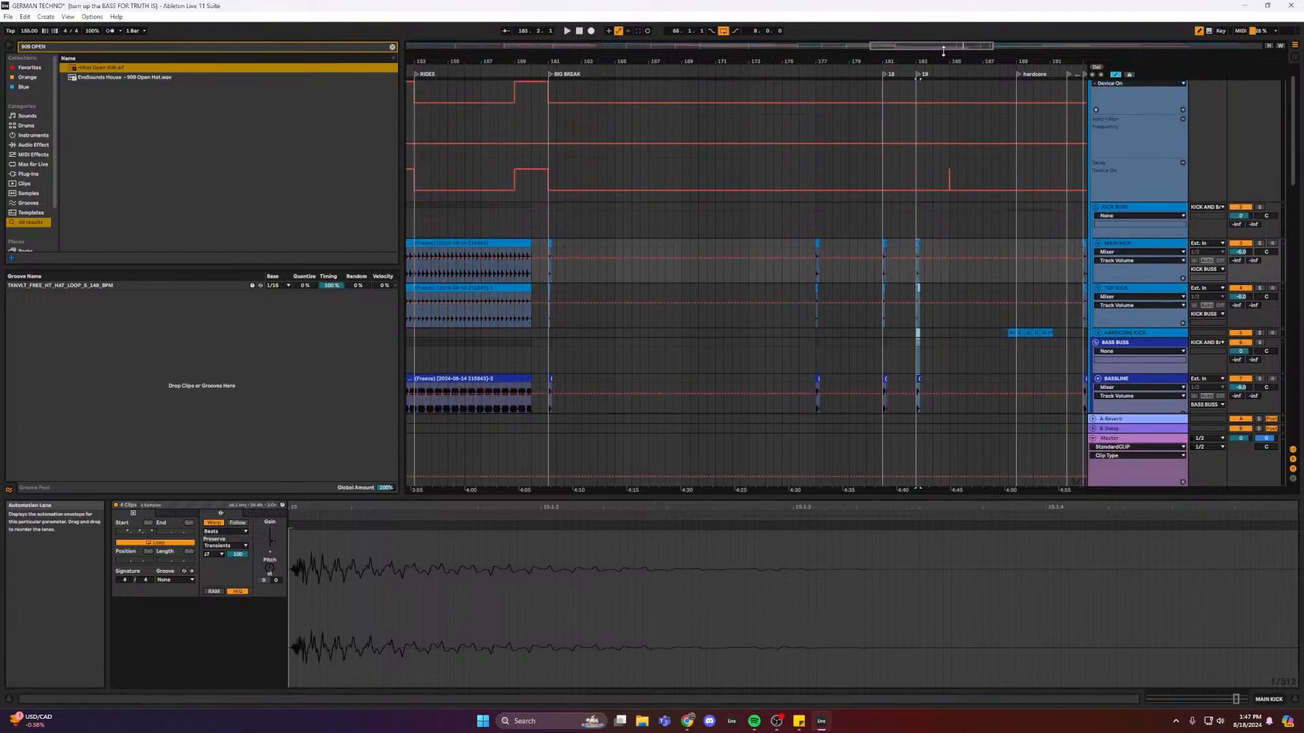
{"action": "key", "text": "plus"}
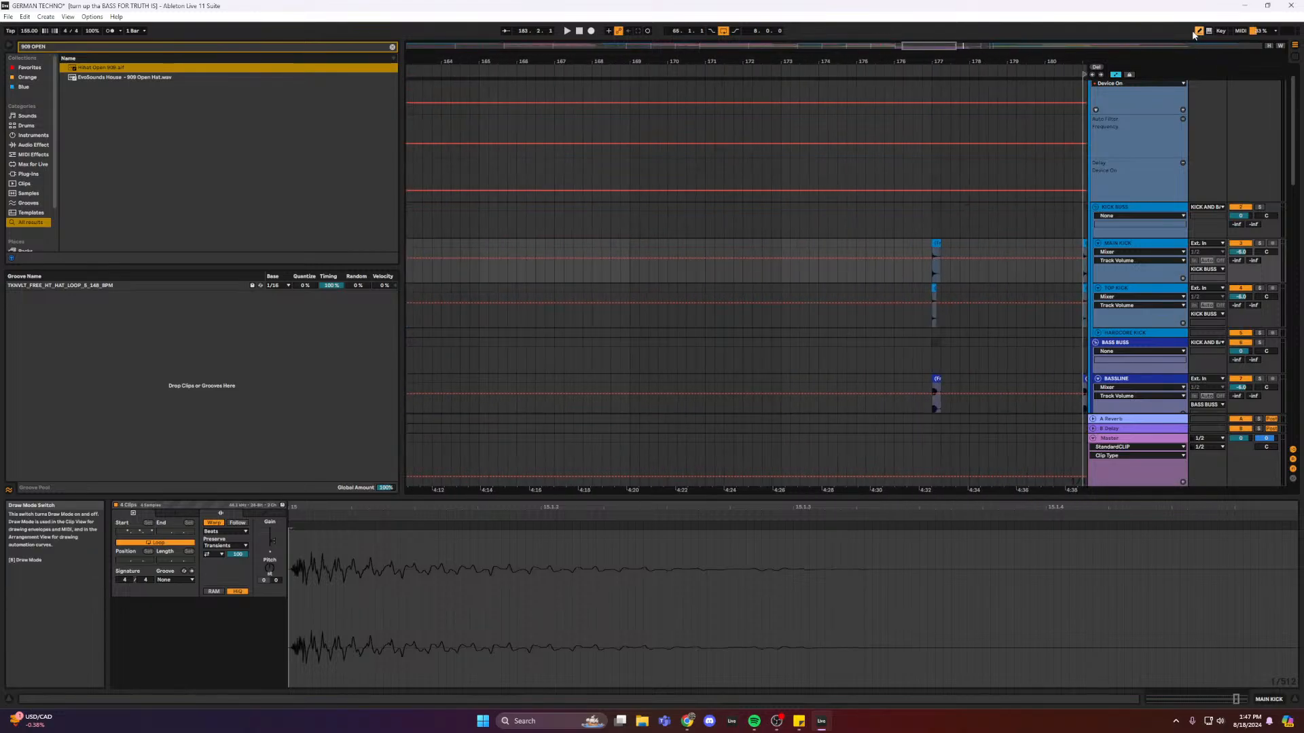
{"action": "scroll", "coordinate": [747, 272], "scroll_direction": "right", "scroll_amount": 10}
{"action": "scroll", "coordinate": [861, 110], "scroll_direction": "left", "scroll_amount": 15}
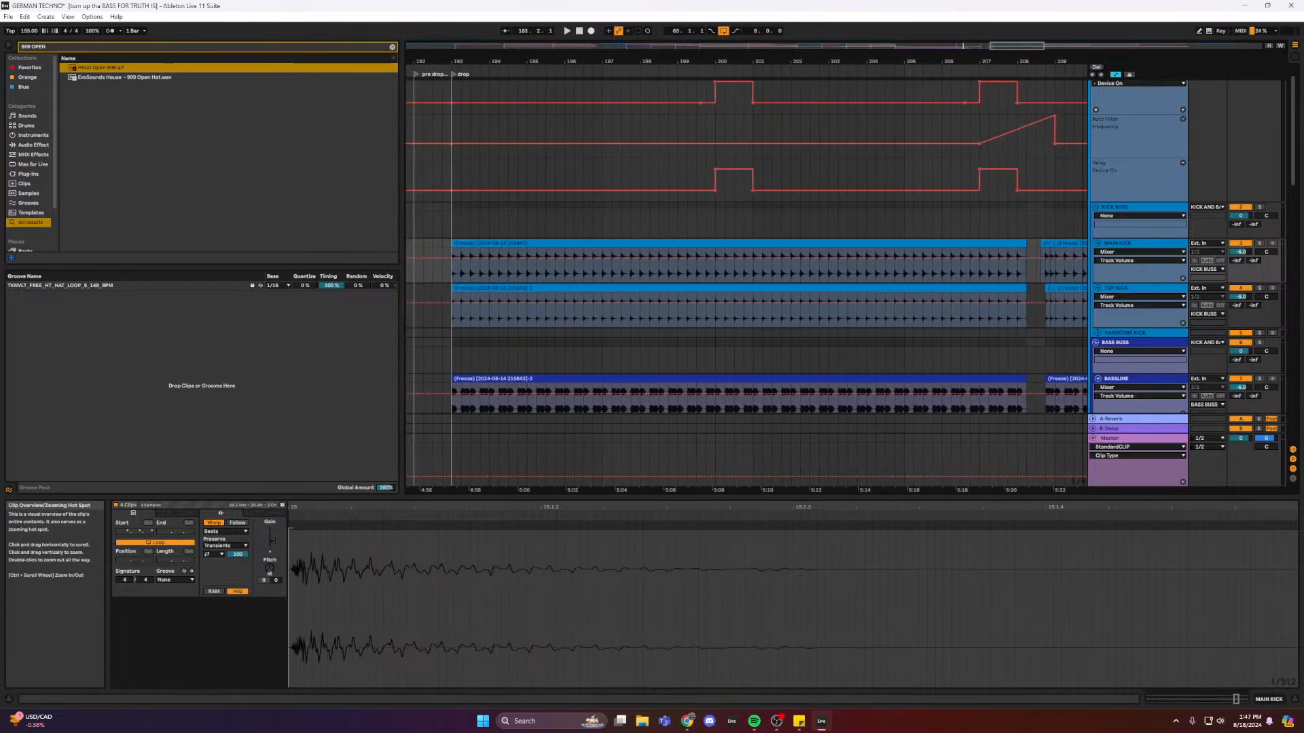
{"action": "key", "text": "minus"}
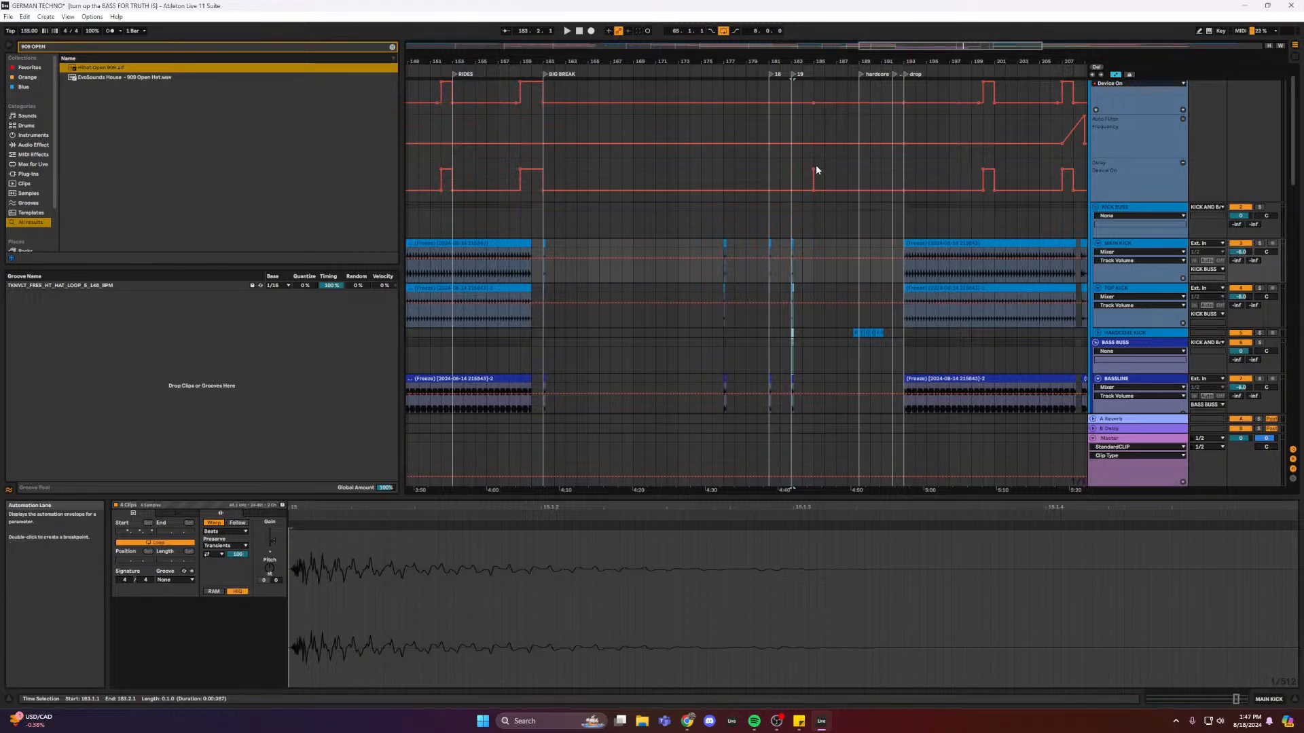
{"action": "scroll", "coordinate": [815, 163], "scroll_direction": "down", "scroll_amount": 2}
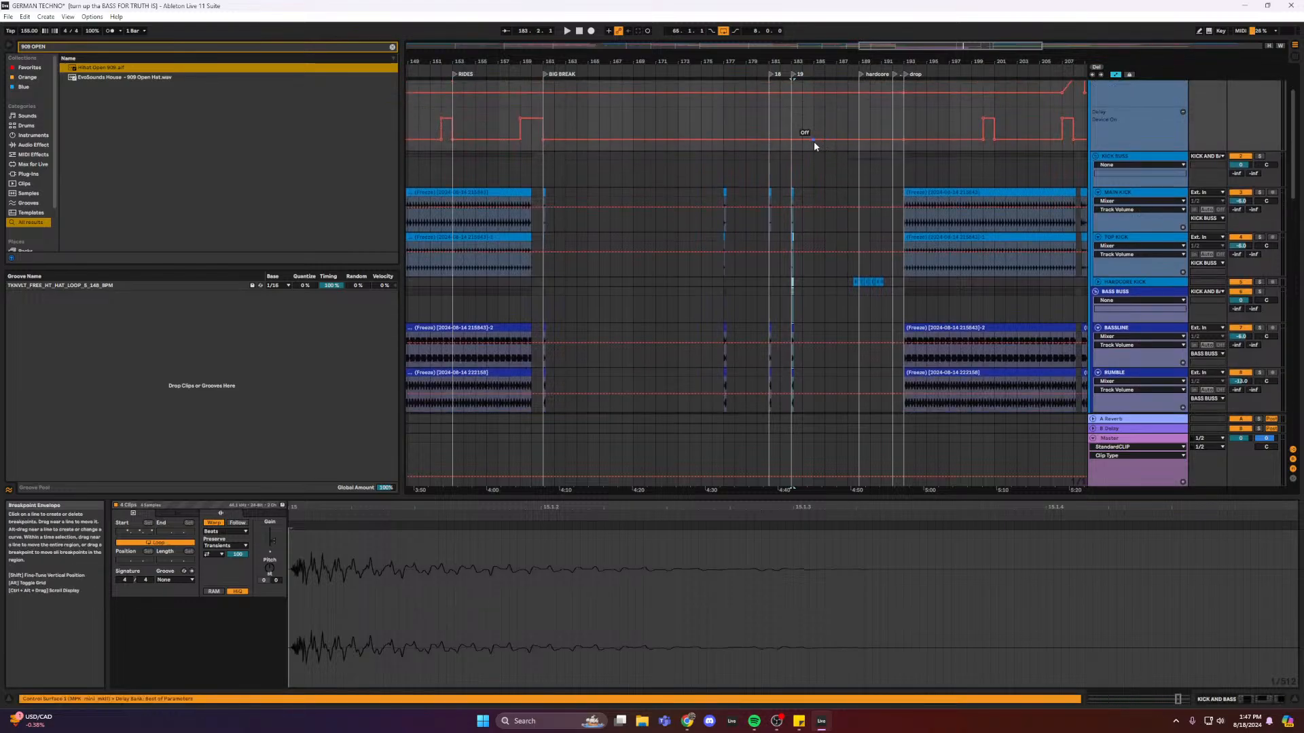
- Hide the automation lanes, play the build-up from bar 176 and examine its white noise, snare and crash tracks
{"action": "left_click", "coordinate": [723, 124]}
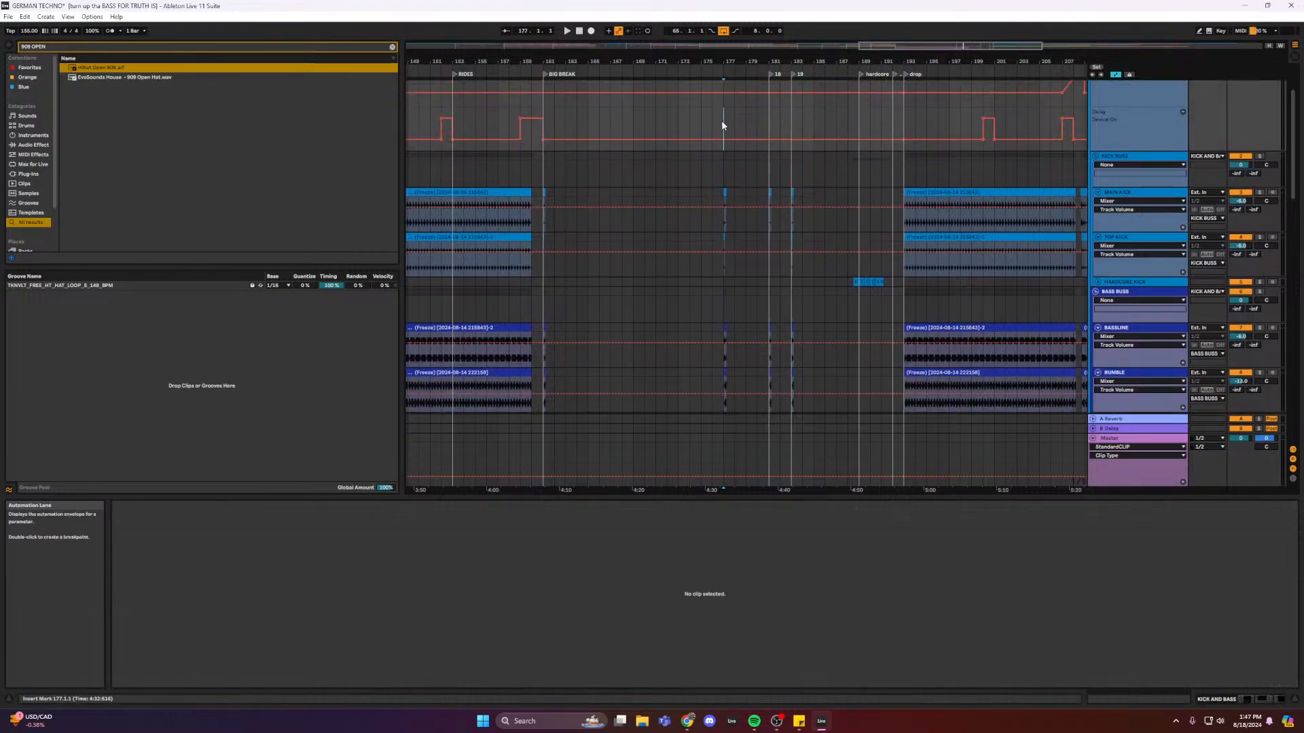
{"action": "left_click", "coordinate": [712, 116]}
{"action": "scroll", "coordinate": [774, 132], "scroll_direction": "down", "scroll_amount": 3}
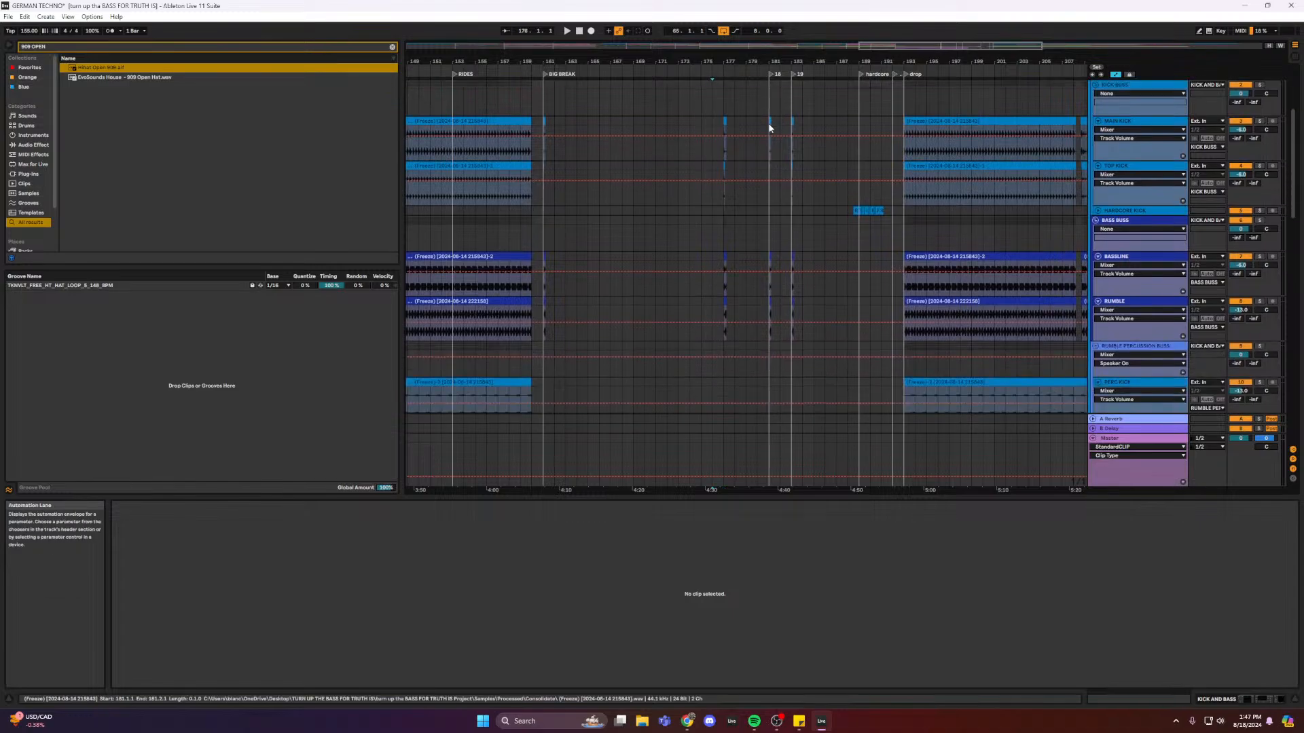
{"action": "key", "text": "a"}
{"action": "key", "text": "space"}
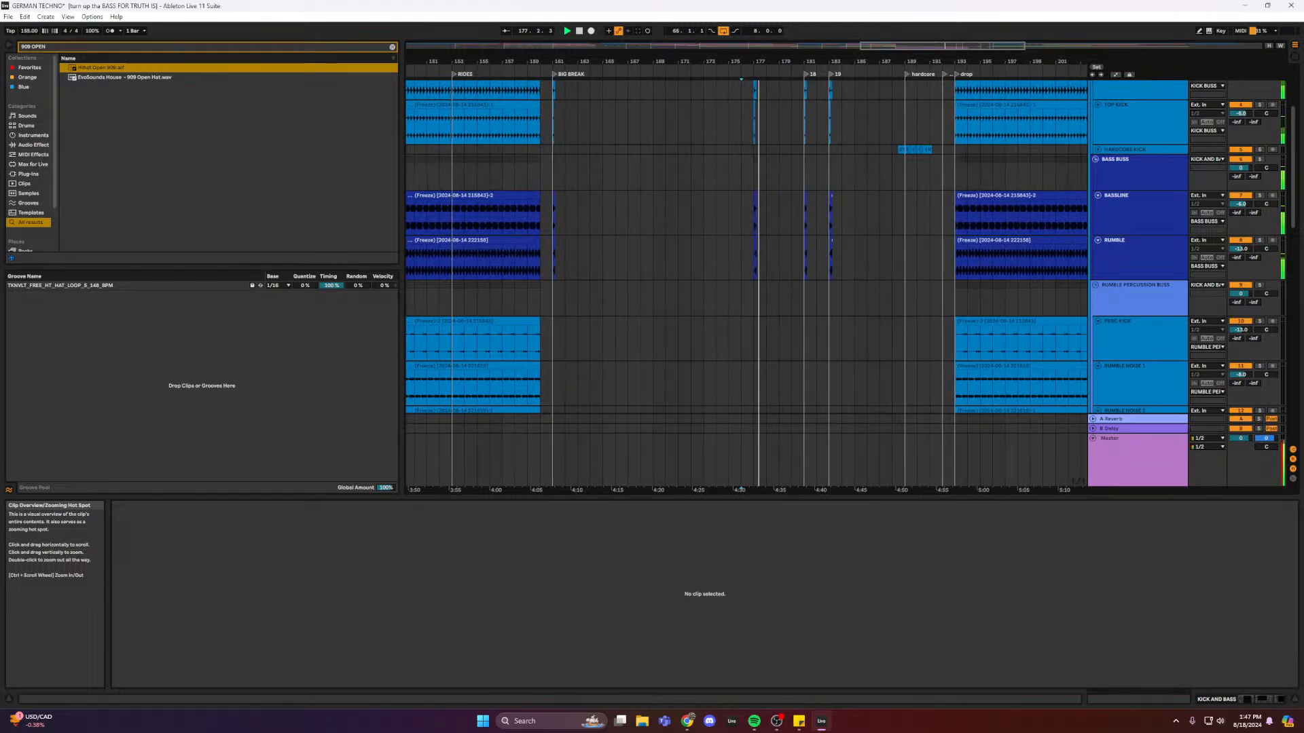
{"action": "key", "text": "plus"}
{"action": "key", "text": "plus"}
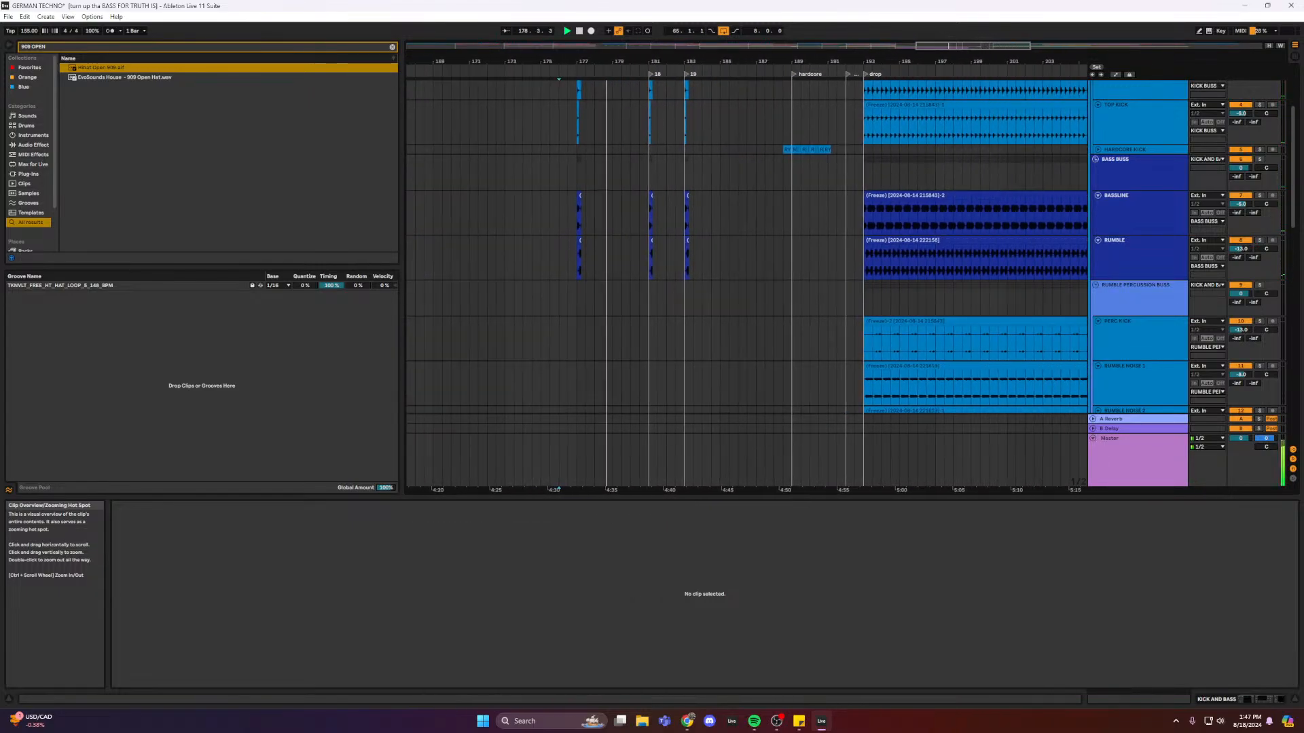
{"action": "key", "text": "minus"}
{"action": "scroll", "coordinate": [550, 246], "scroll_direction": "down", "scroll_amount": 6}
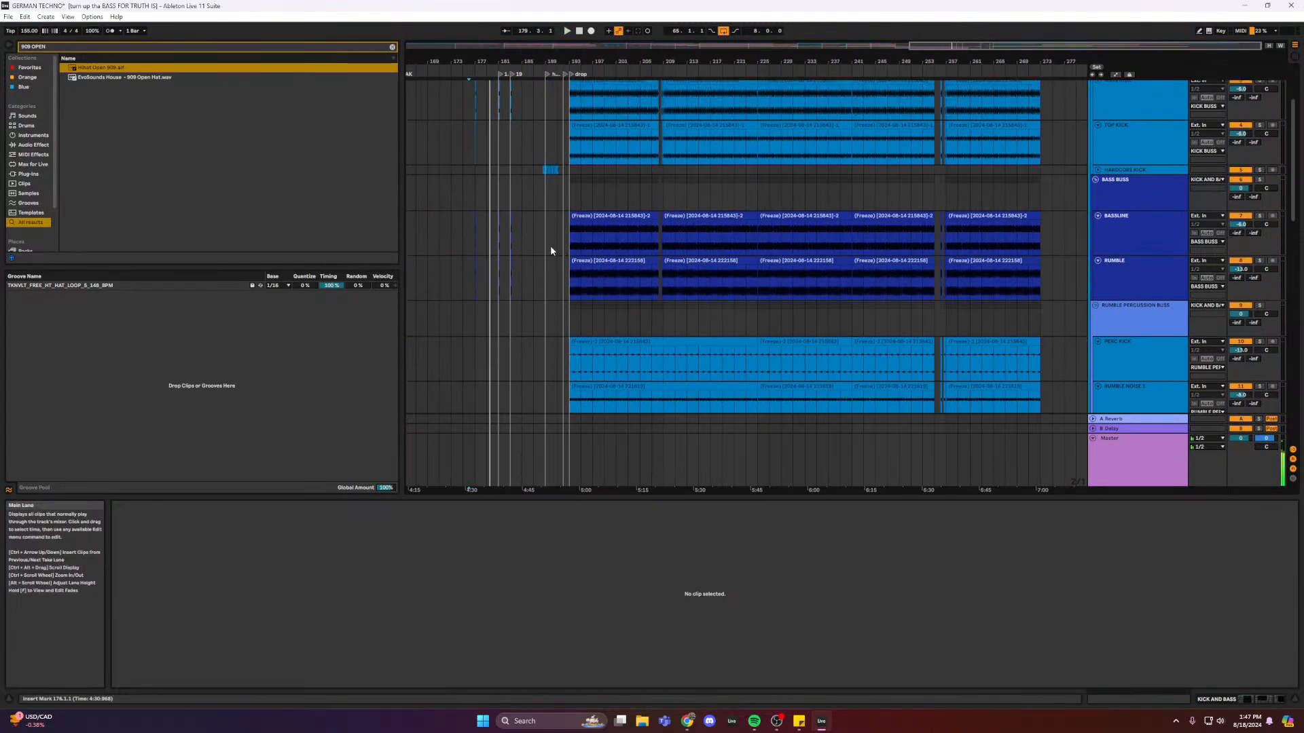
{"action": "scroll", "coordinate": [470, 280], "scroll_direction": "down", "scroll_amount": 10}
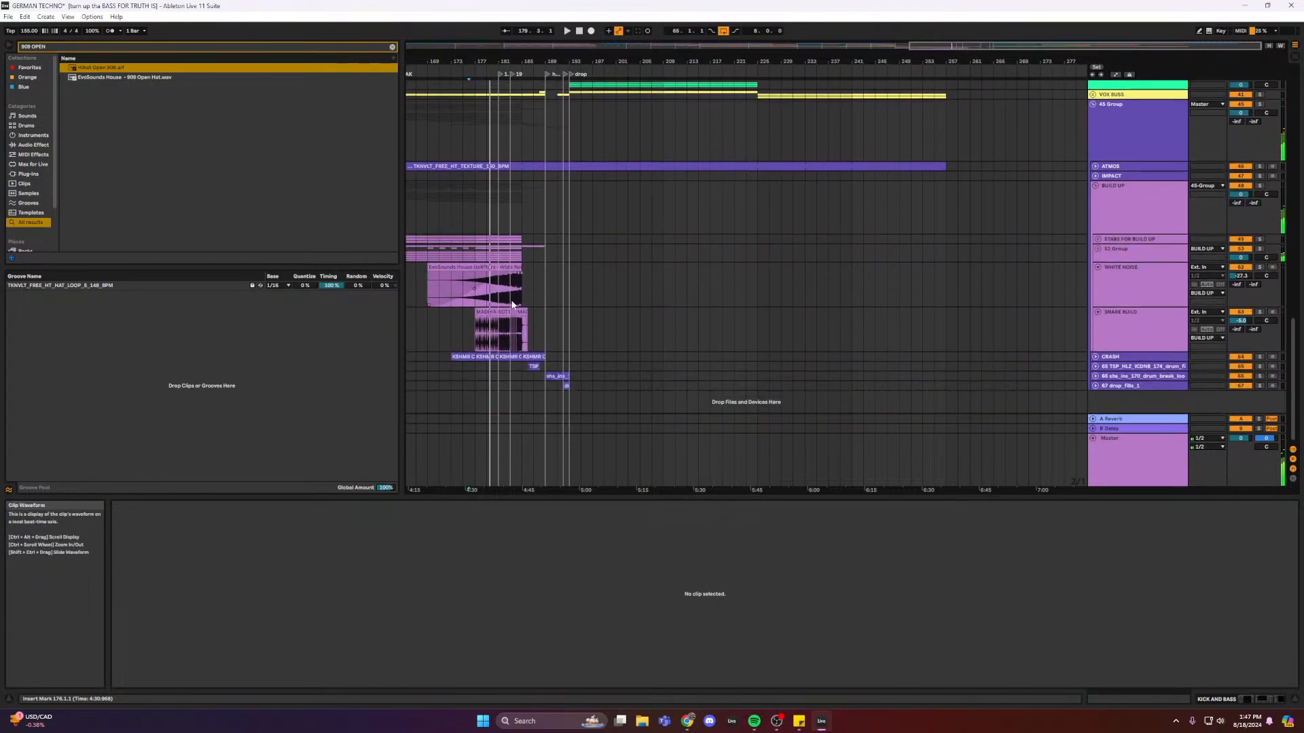
- Solo the IMPACT track and play its impact clip at the start of the big break
{"action": "left_click_drag", "start_coordinate": [977, 44], "coordinate": [903, 42]}
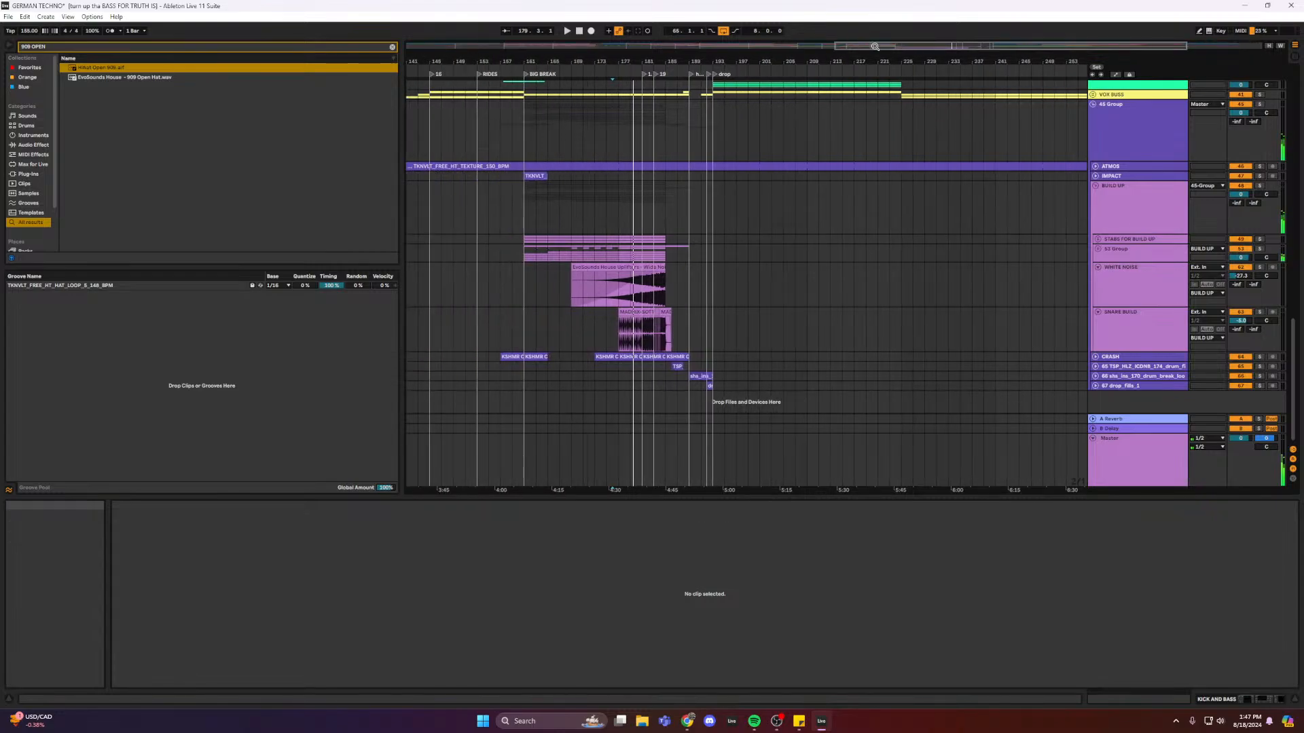
{"action": "left_click_drag", "start_coordinate": [875, 47], "coordinate": [872, 46]}
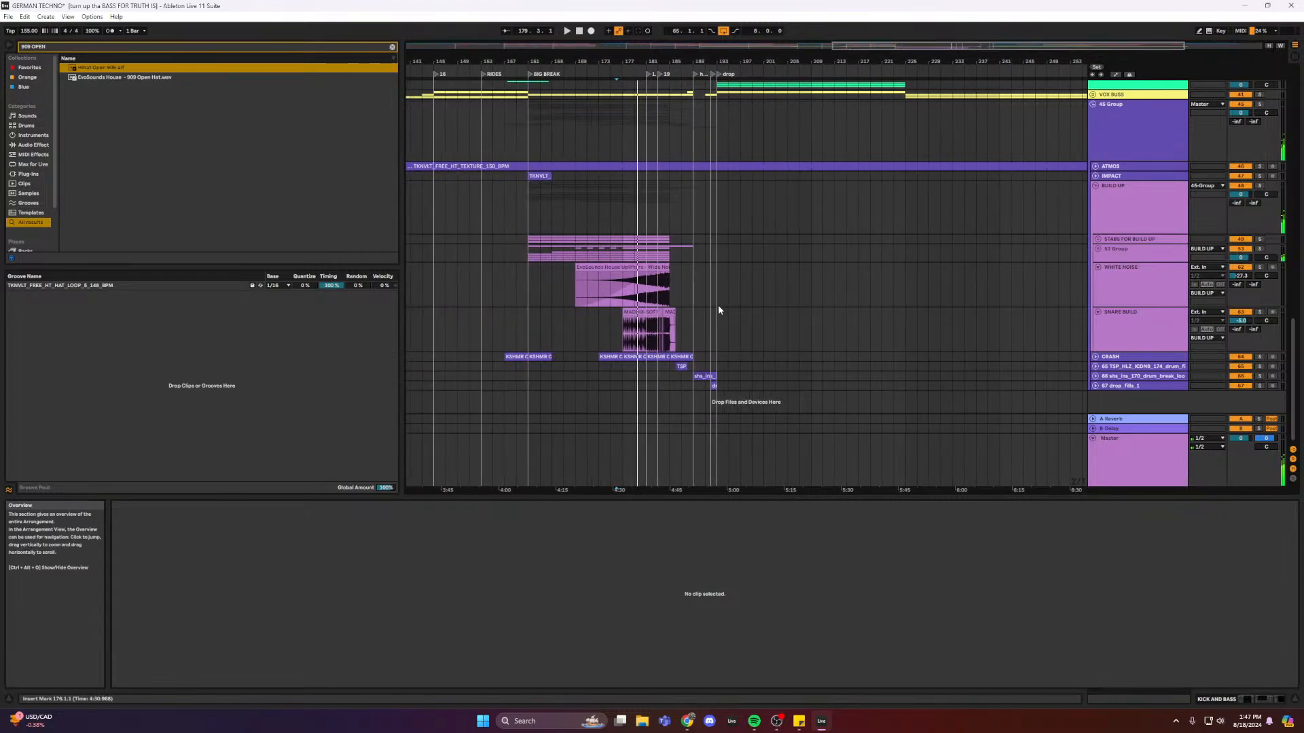
{"action": "left_click", "coordinate": [533, 177]}
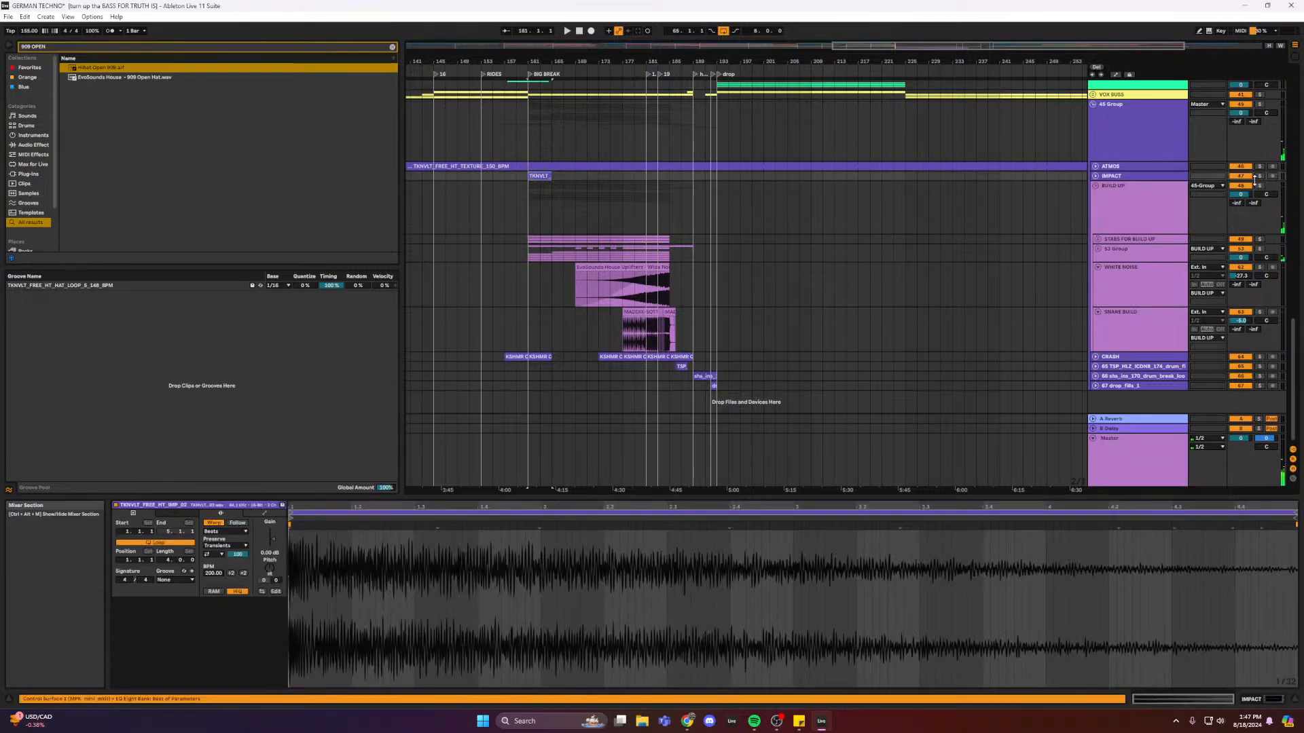
{"action": "left_click", "coordinate": [1261, 176]}
{"action": "key", "text": "space"}
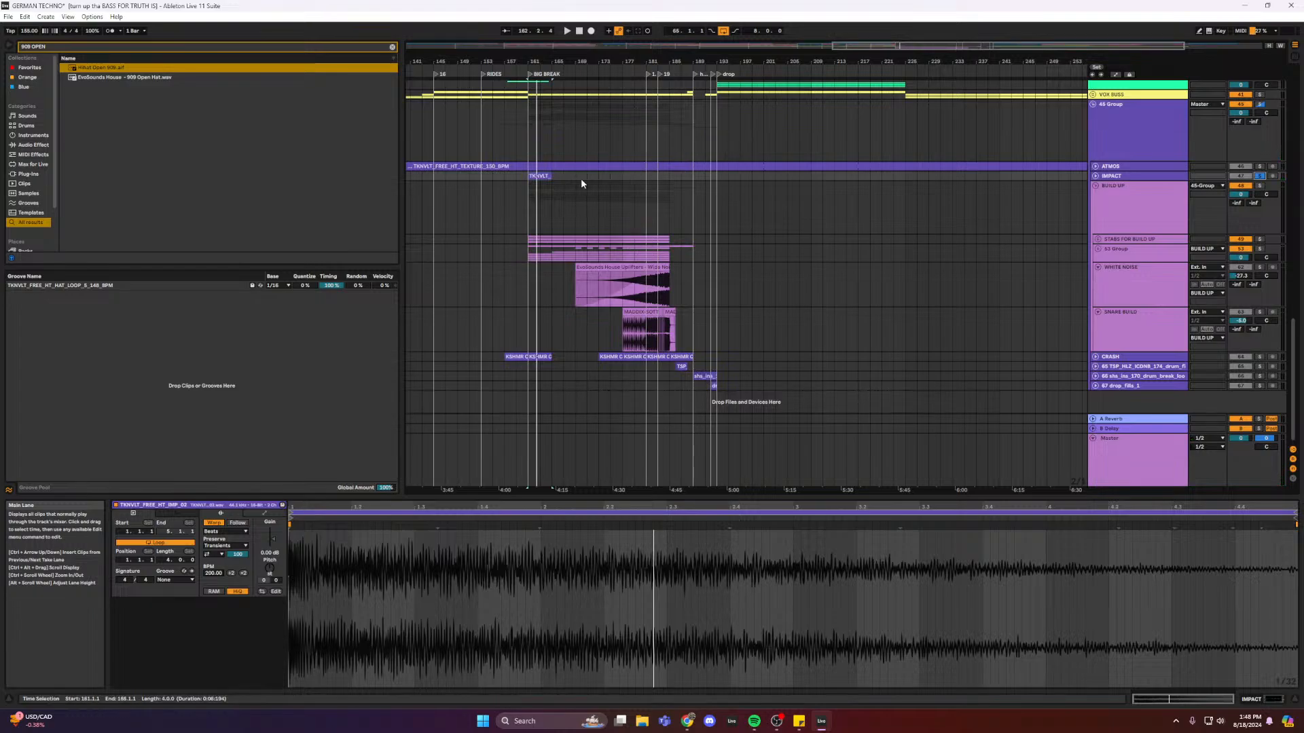
- Unfold the IMPACT track and paste a copy of the big break's impact clip at bar 181
{"action": "key", "text": "Right"}
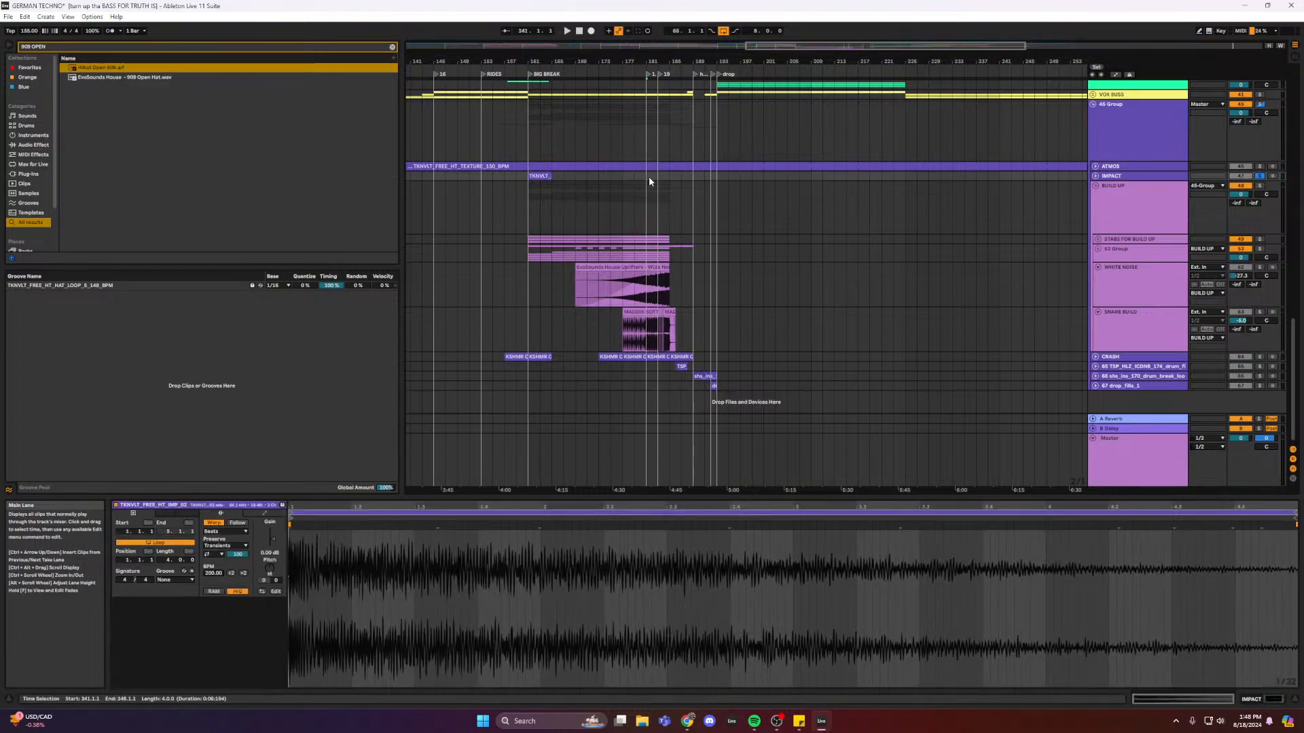
{"action": "key", "text": "shift+Tab"}
{"action": "key", "text": "shift+Tab"}
{"action": "left_click", "coordinate": [647, 180]}
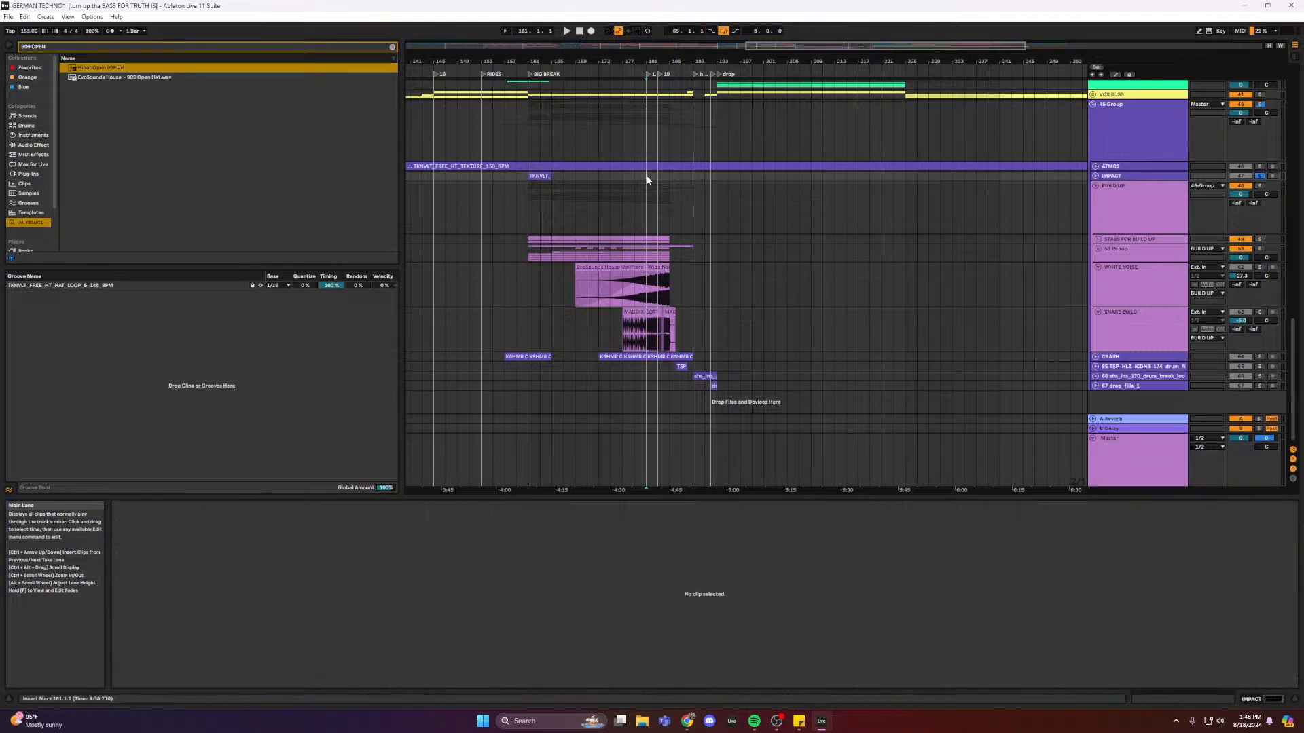
{"action": "scroll", "coordinate": [638, 177], "scroll_direction": "up", "scroll_amount": 5}
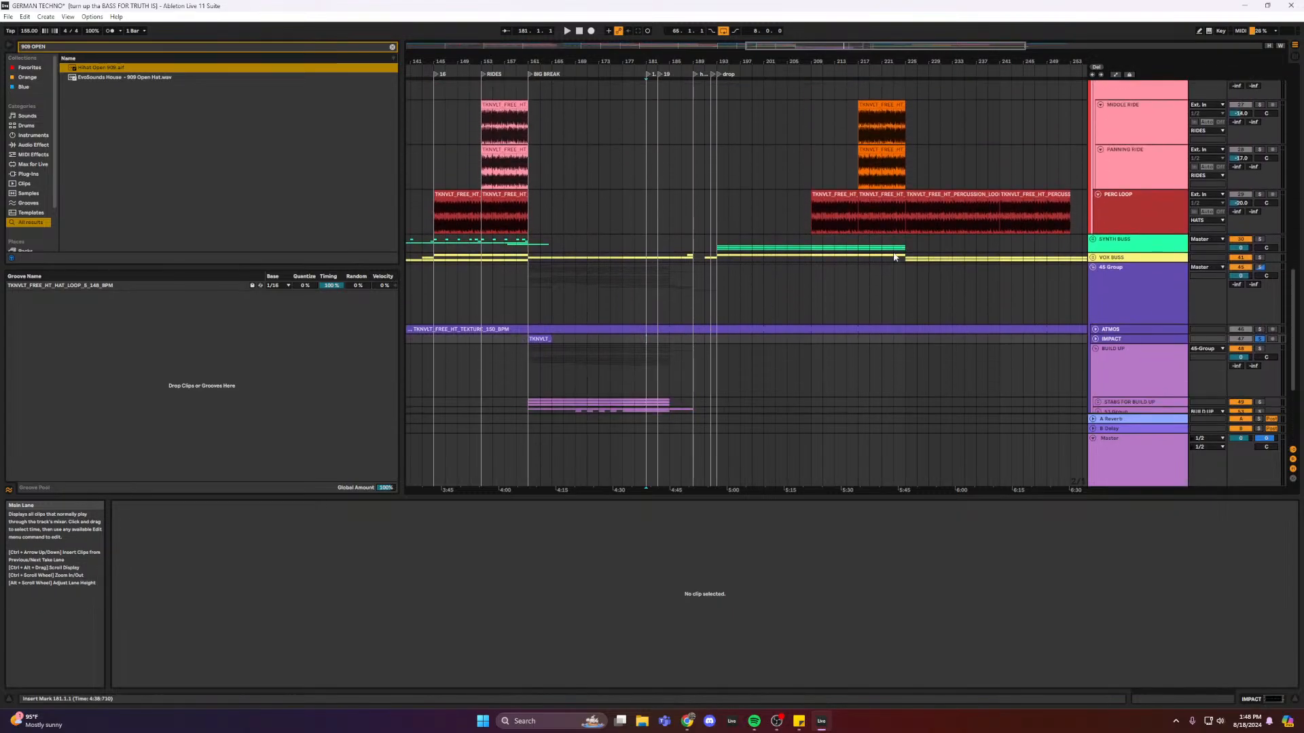
{"action": "scroll", "coordinate": [687, 231], "scroll_direction": "up", "scroll_amount": 3}
{"action": "scroll", "coordinate": [686, 232], "scroll_direction": "up", "scroll_amount": 1}
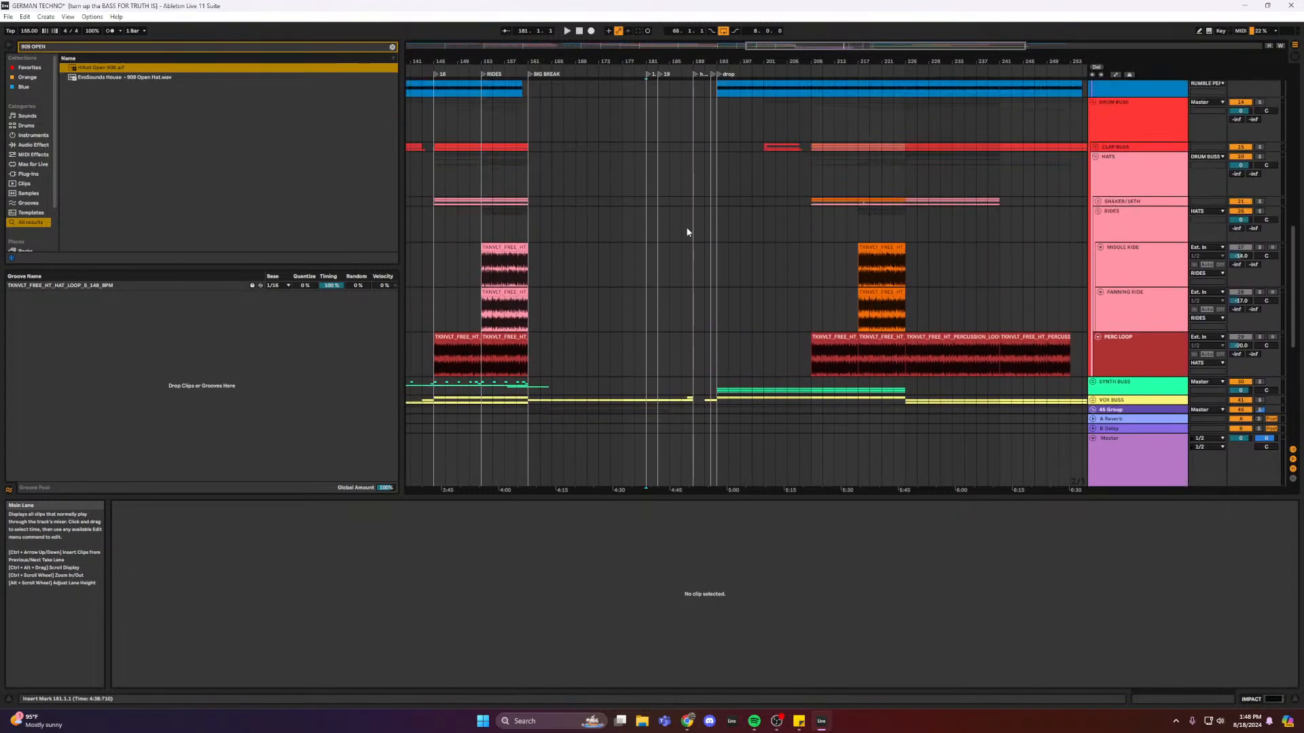
{"action": "scroll", "coordinate": [687, 232], "scroll_direction": "down", "scroll_amount": 4}
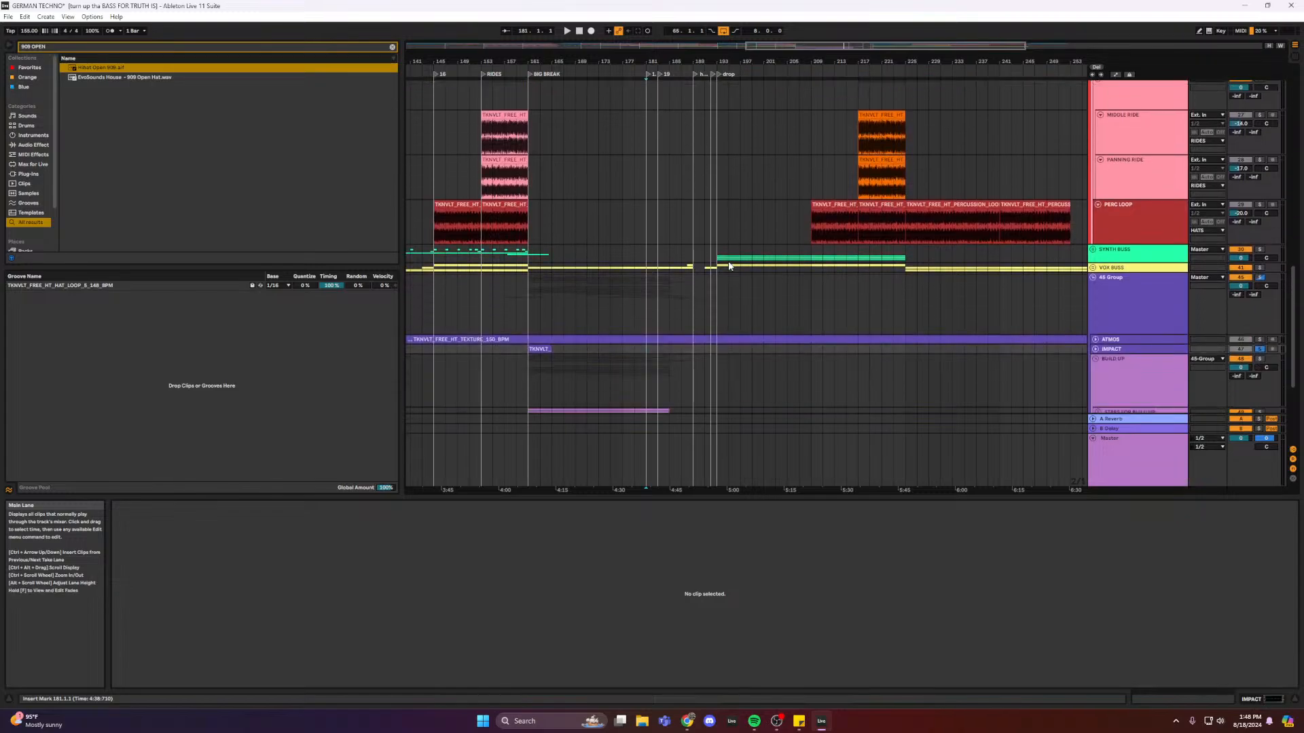
{"action": "left_click", "coordinate": [1098, 319]}
{"action": "scroll", "coordinate": [911, 312], "scroll_direction": "down", "scroll_amount": 1}
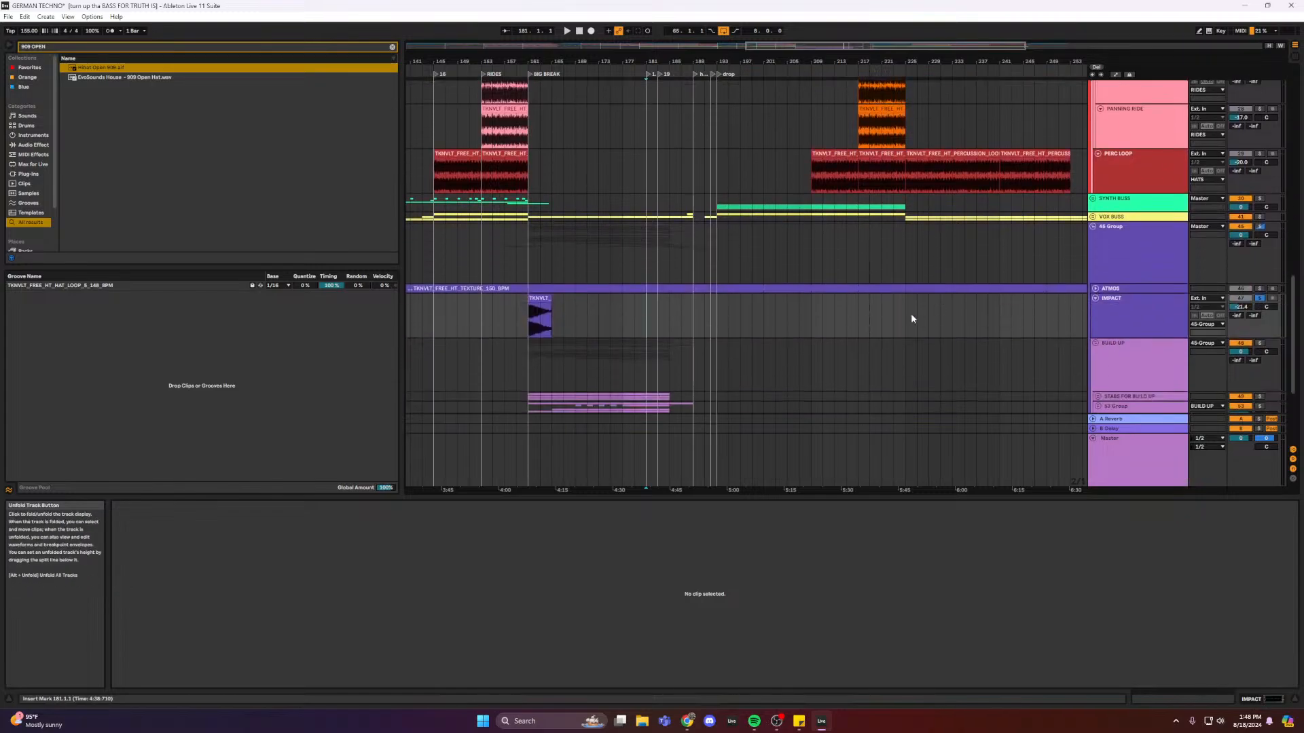
{"action": "left_click", "coordinate": [540, 297]}
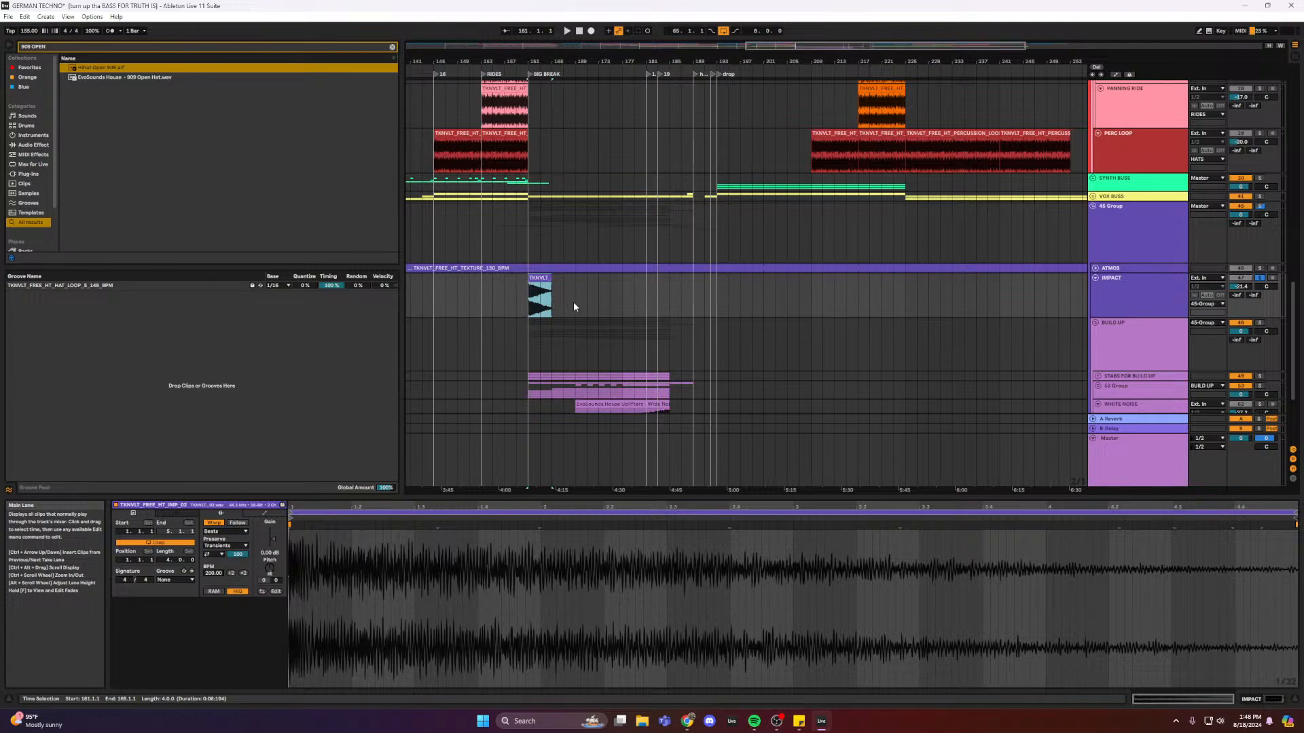
{"action": "left_click", "coordinate": [651, 298]}
{"action": "key", "text": "ctrl+v"}
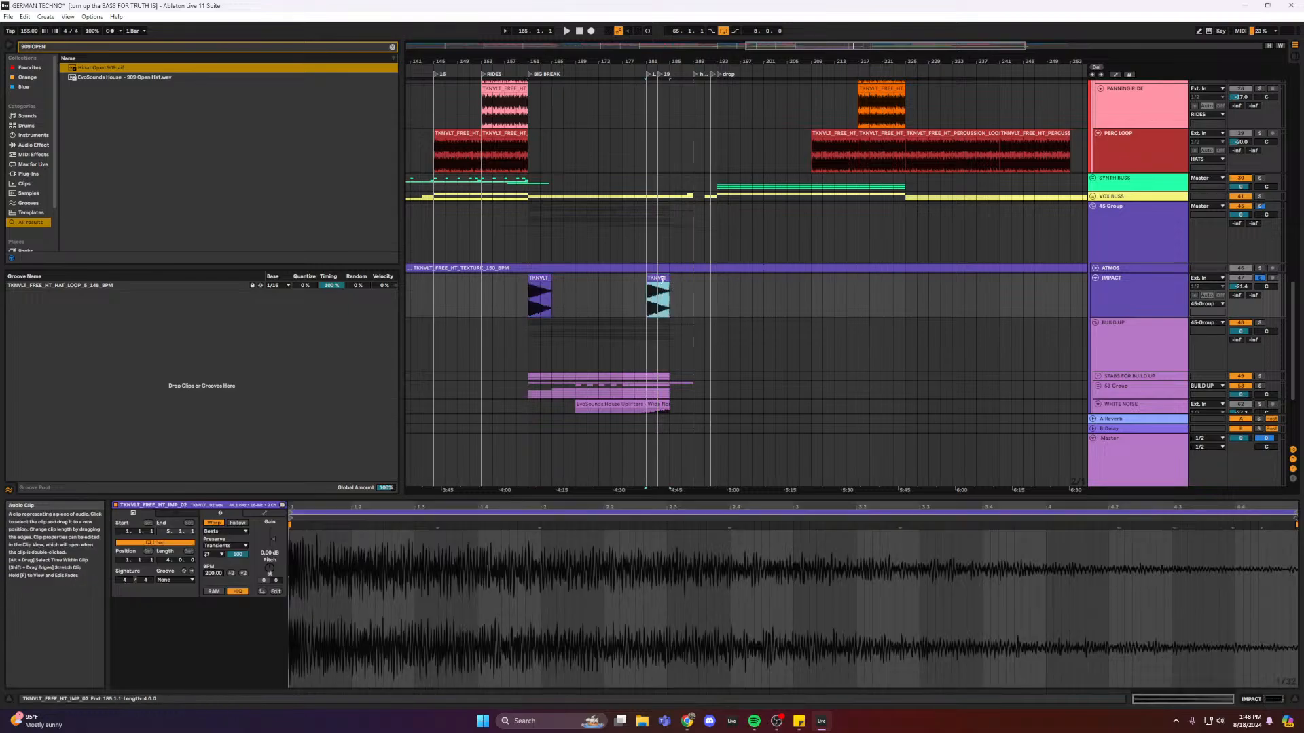
- Shorten the impact clip at bar 181 to two bars and duplicate it to bar 183
{"action": "left_click_drag", "start_coordinate": [669, 288], "coordinate": [657, 288]}
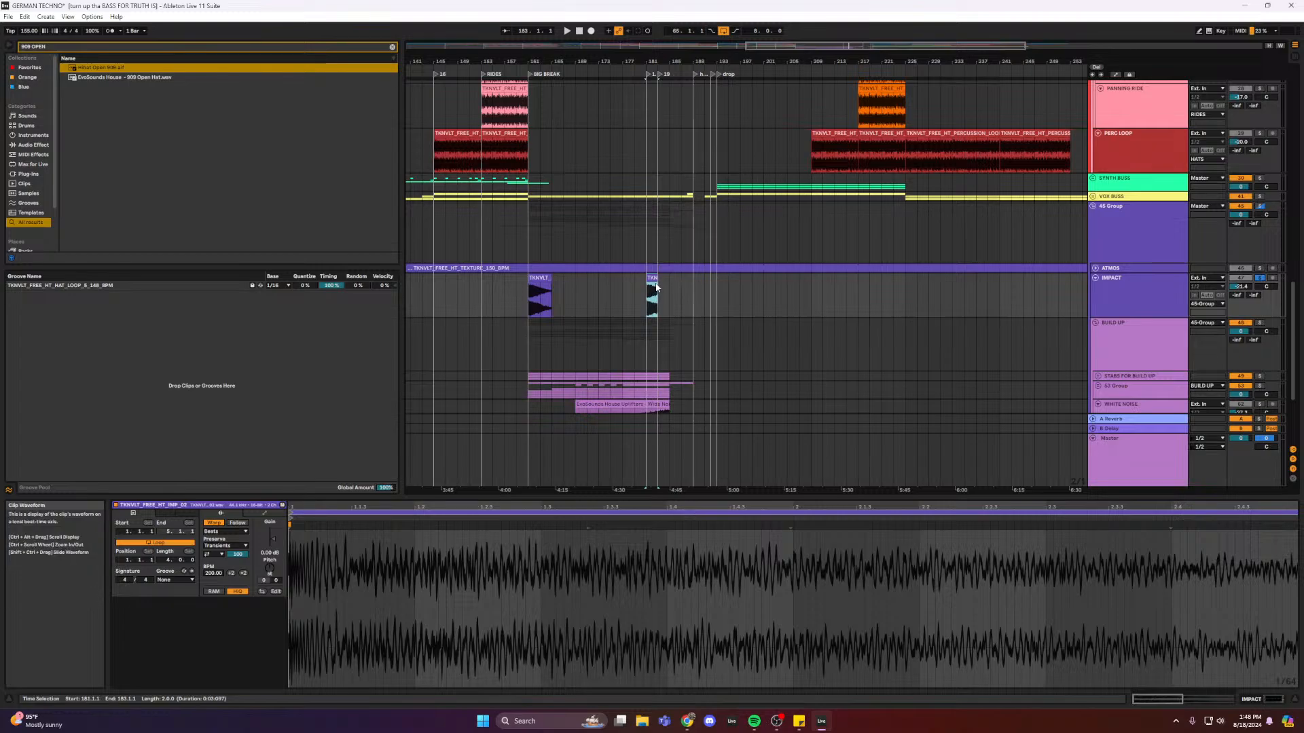
{"action": "key", "text": "plus"}
{"action": "key", "text": "plus"}
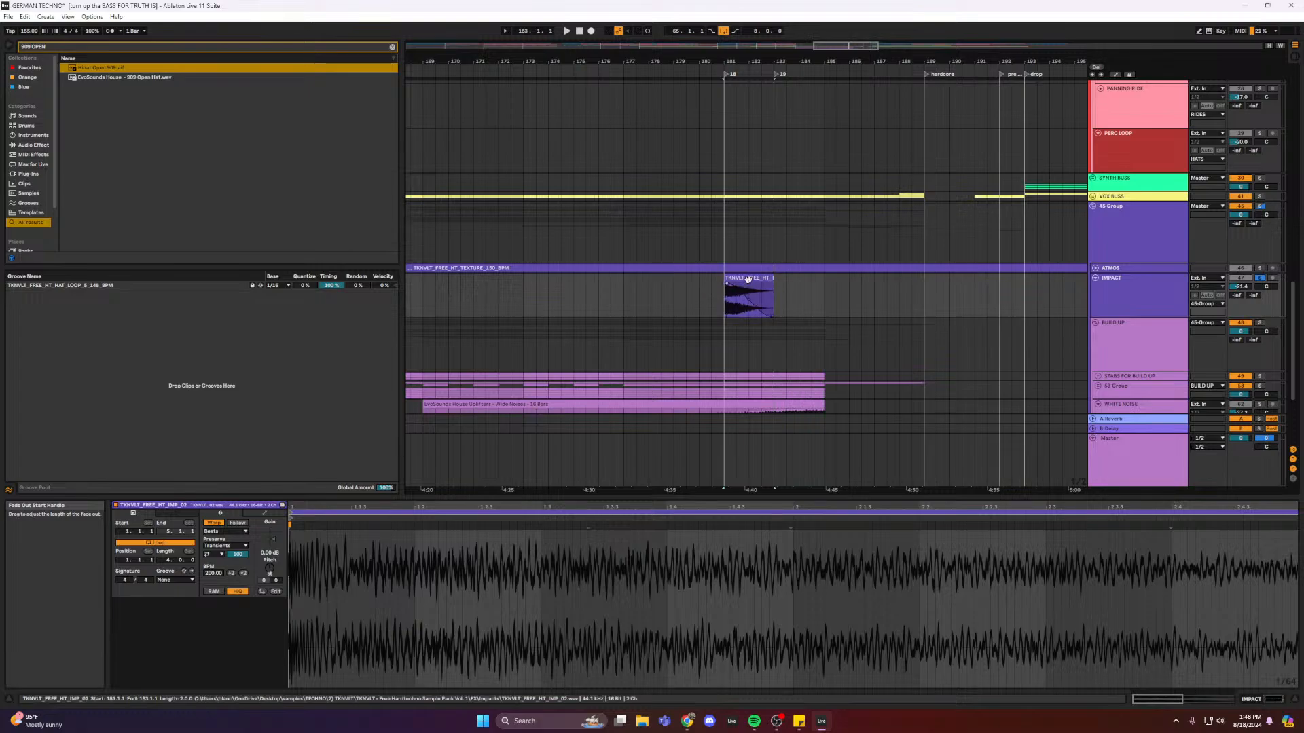
{"action": "key", "text": "ctrl+d"}
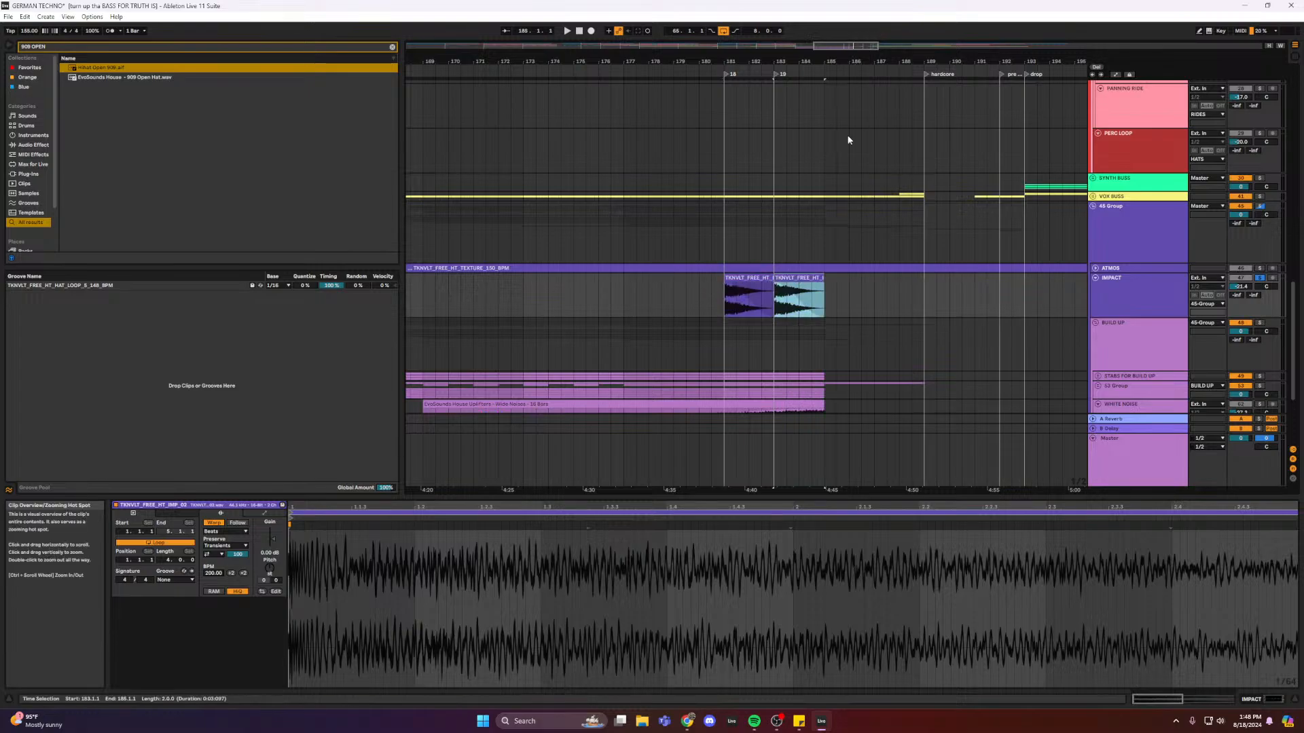
- Play the build-up from bar 177 and place a four-bar copy of the impact clip at bar 177 on the IMPACT track
{"action": "left_click_drag", "start_coordinate": [862, 49], "coordinate": [812, 125]}
{"action": "scroll", "coordinate": [818, 126], "scroll_direction": "up", "scroll_amount": 3}
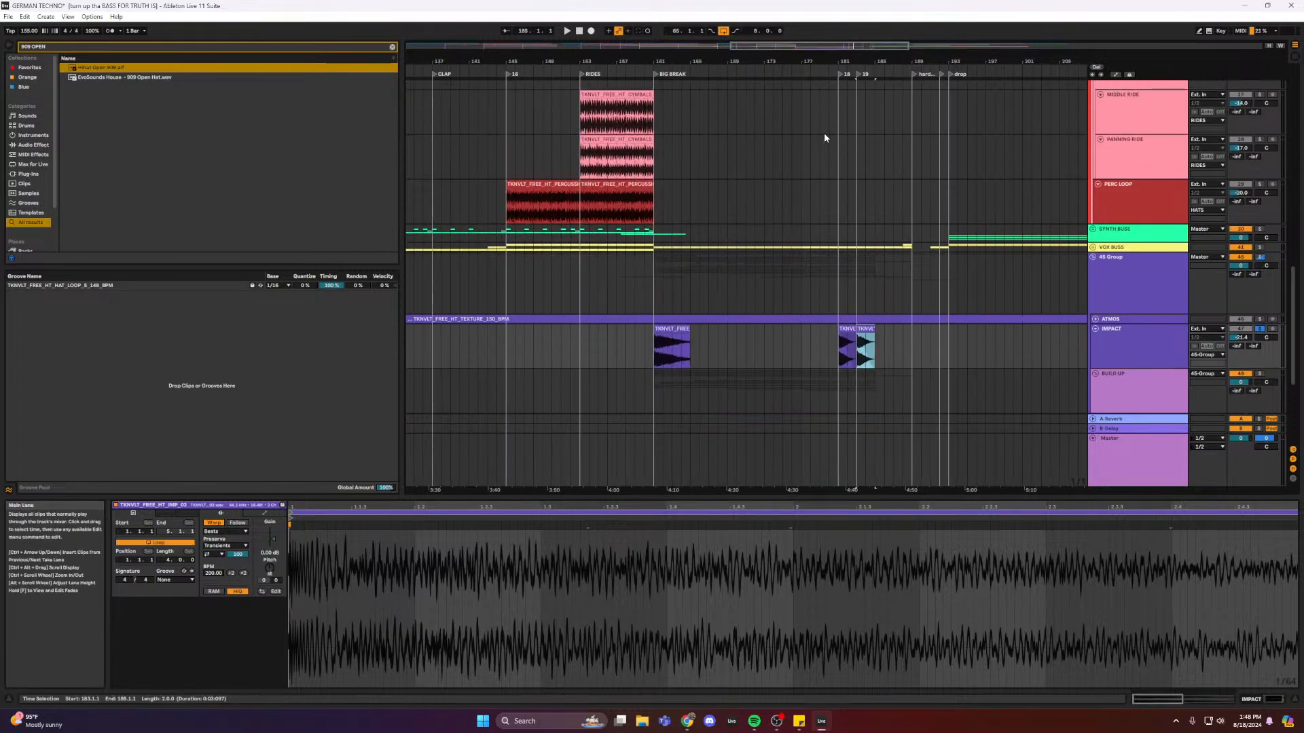
{"action": "left_click", "coordinate": [804, 149]}
{"action": "scroll", "coordinate": [806, 145], "scroll_direction": "up", "scroll_amount": 2}
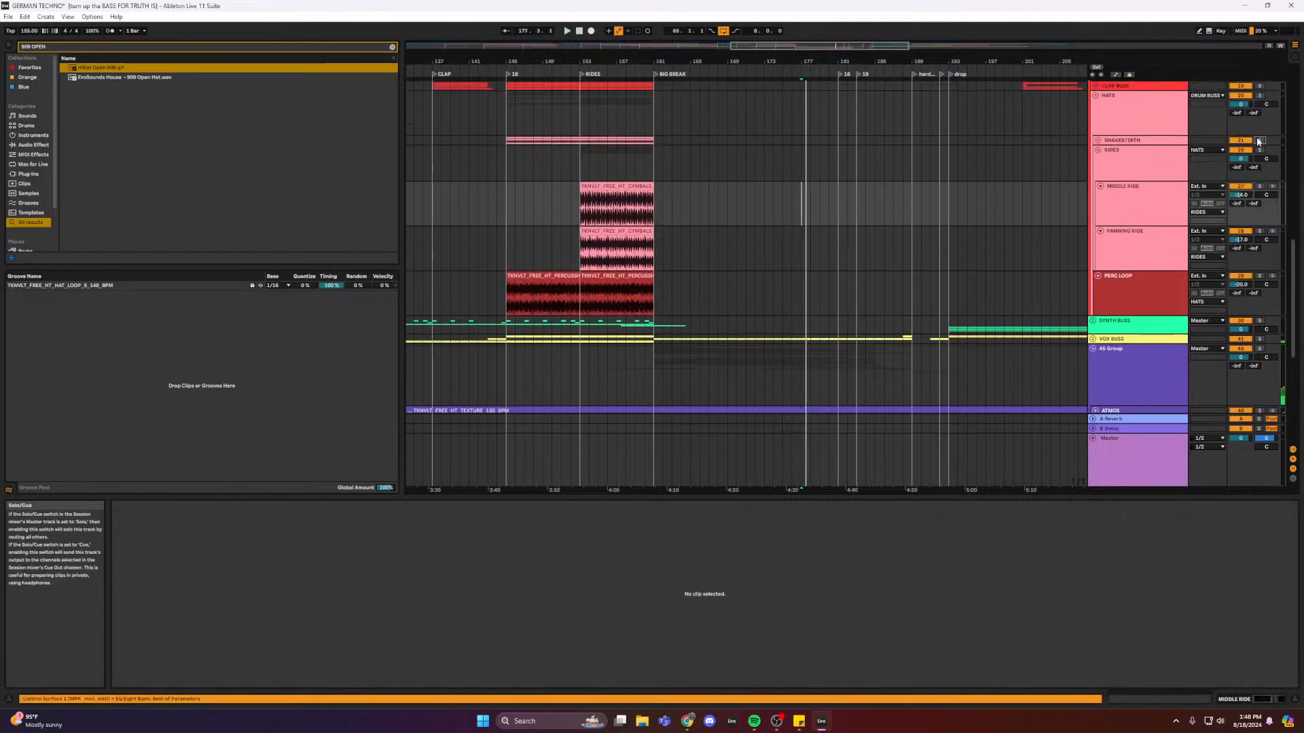
{"action": "scroll", "coordinate": [1034, 155], "scroll_direction": "up", "scroll_amount": 7}
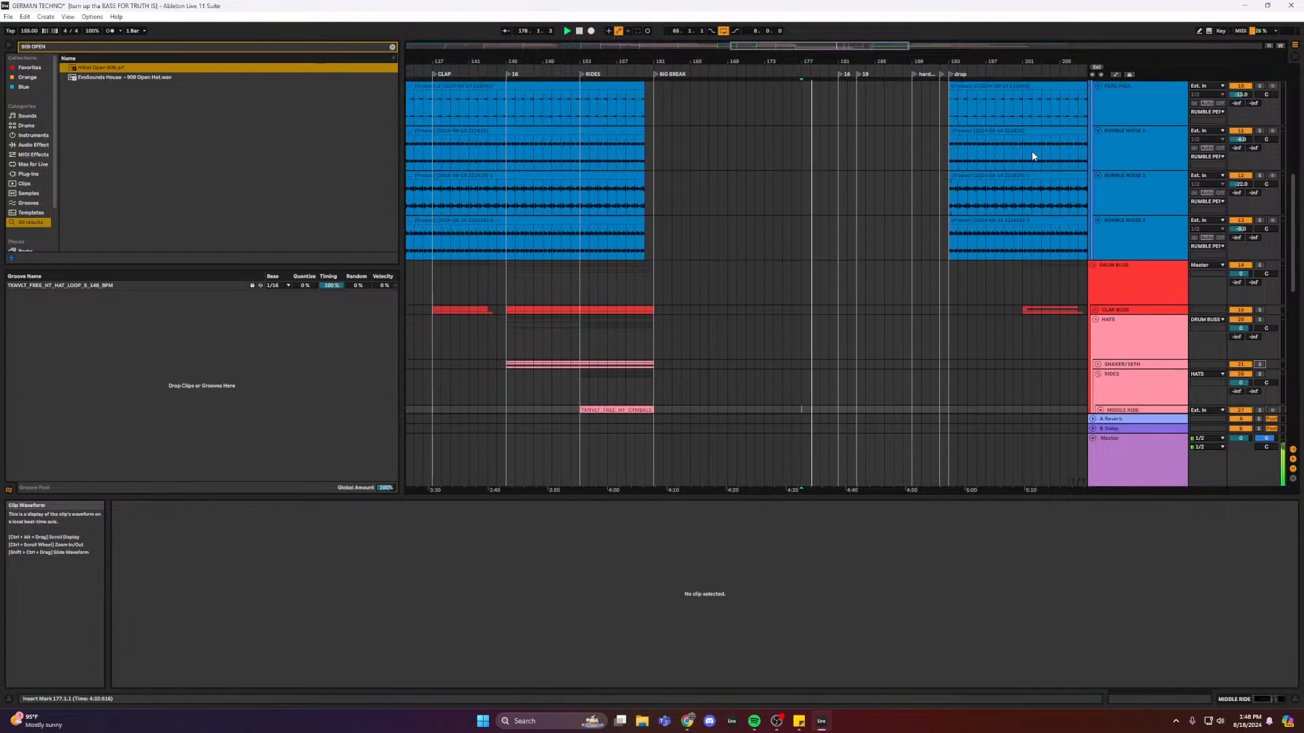
{"action": "scroll", "coordinate": [1032, 151], "scroll_direction": "up", "scroll_amount": 4}
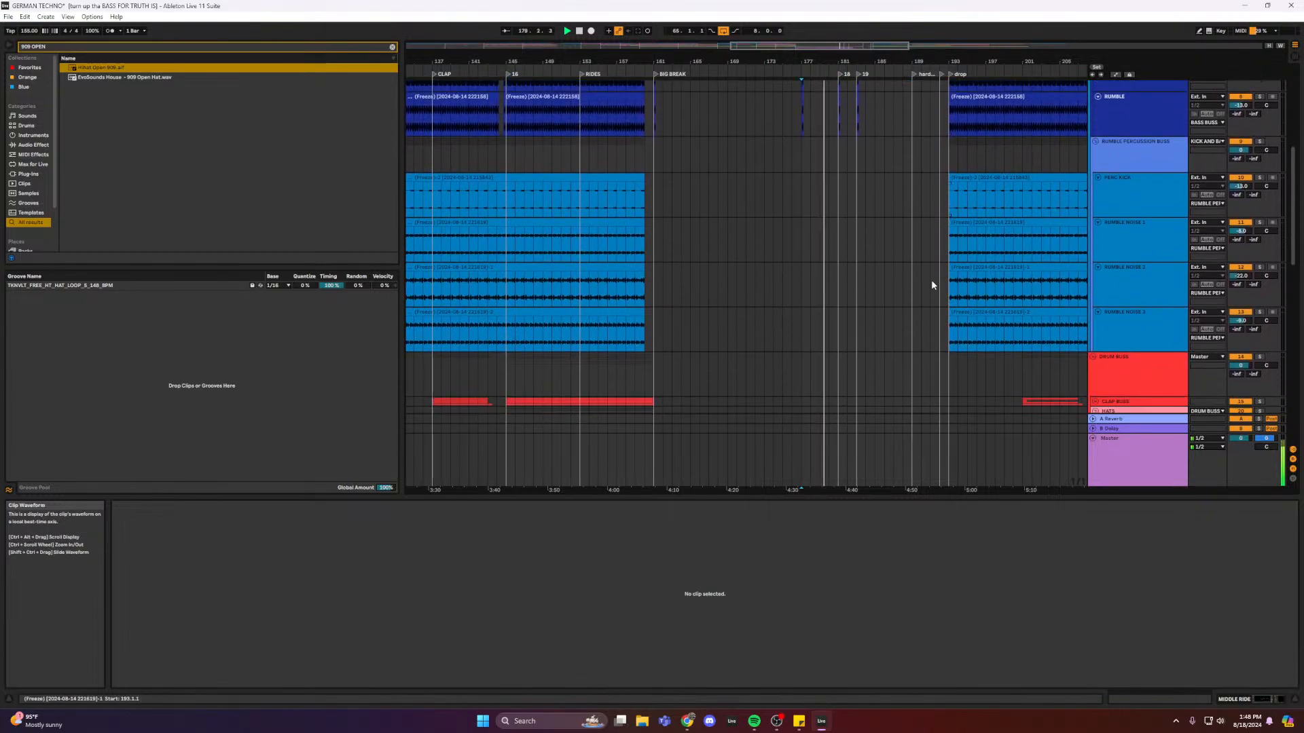
{"action": "scroll", "coordinate": [806, 306], "scroll_direction": "down", "scroll_amount": 12}
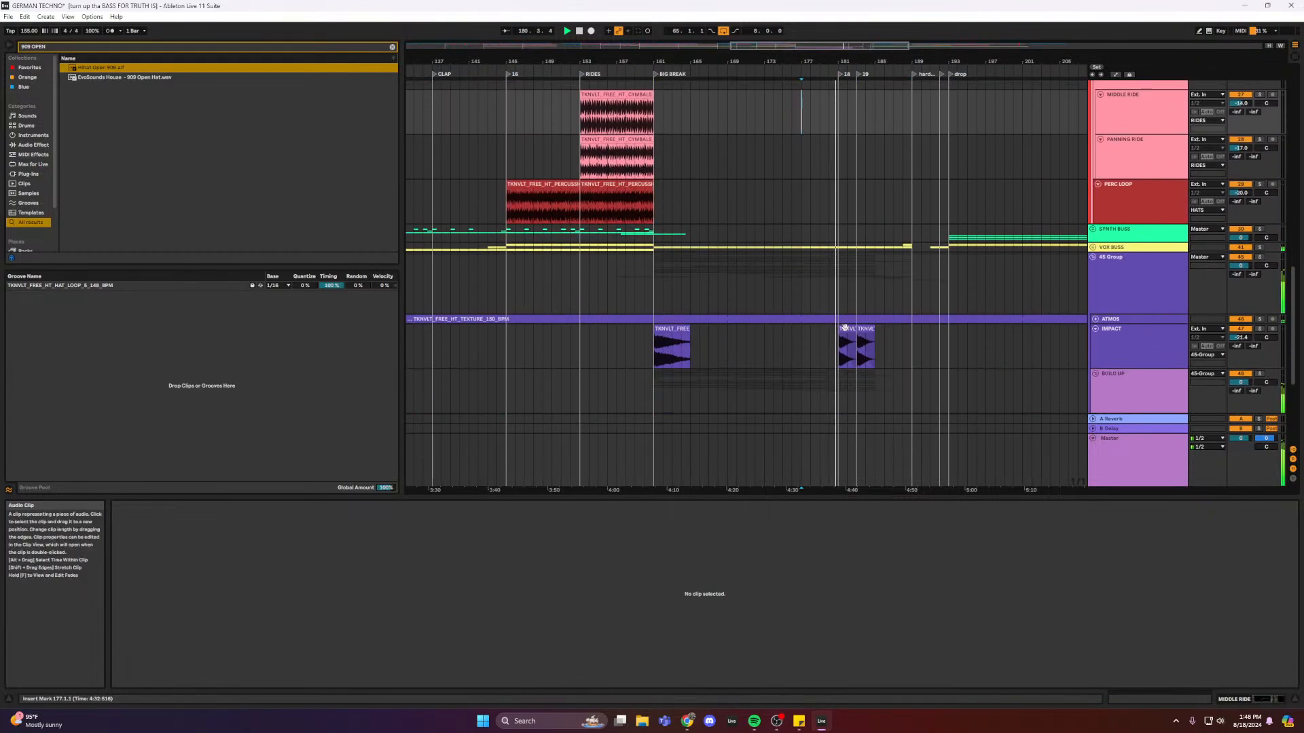
{"action": "left_click_drag", "start_coordinate": [844, 328], "coordinate": [808, 329]}
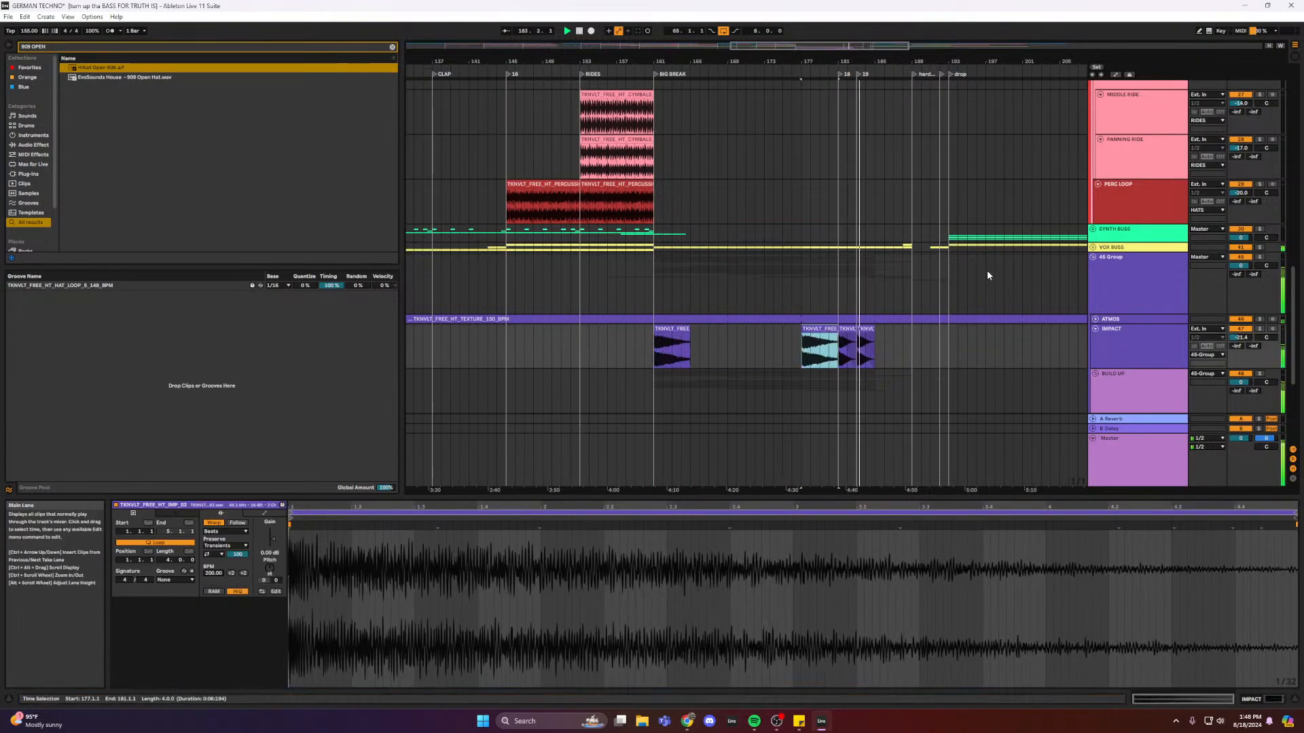
- Listen to the build-up up to bar 188 and examine the rumble, drum, ride and impact tracks
{"action": "scroll", "coordinate": [985, 265], "scroll_direction": "up", "scroll_amount": 2}
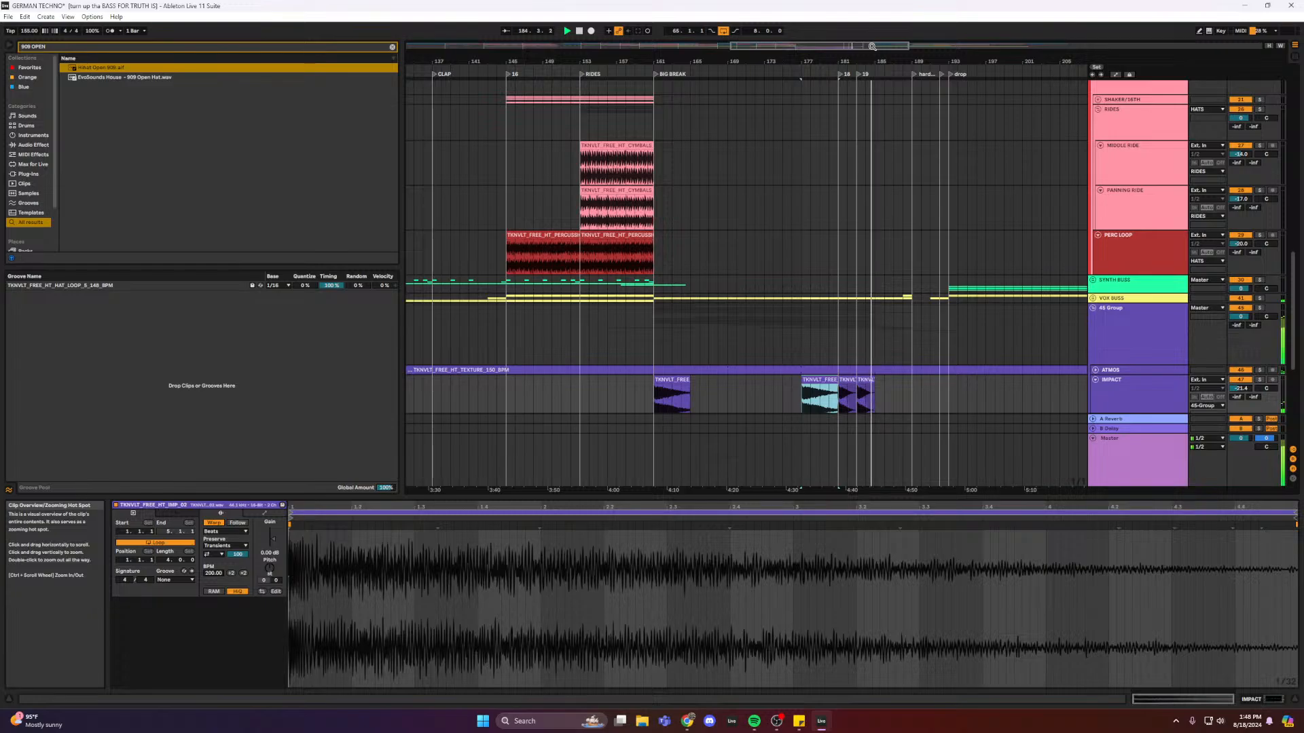
{"action": "scroll", "coordinate": [929, 186], "scroll_direction": "up", "scroll_amount": 6}
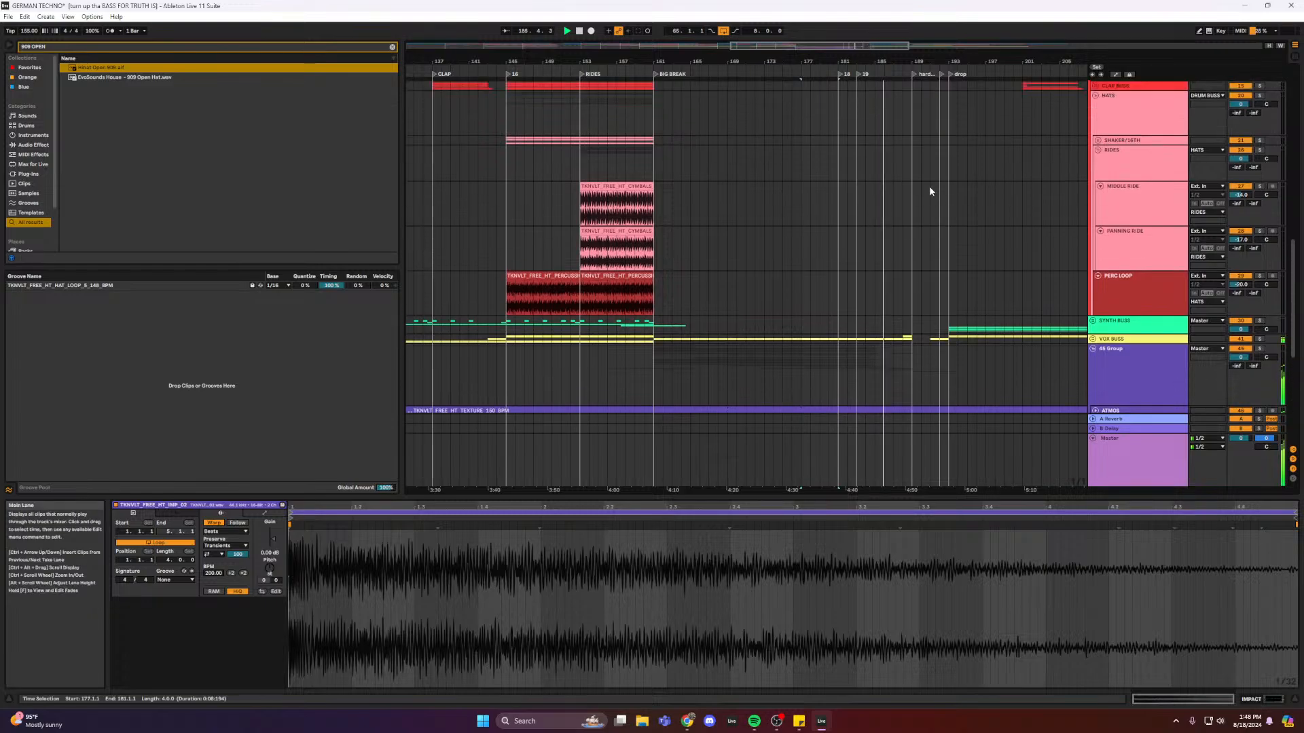
{"action": "scroll", "coordinate": [929, 191], "scroll_direction": "up", "scroll_amount": 4}
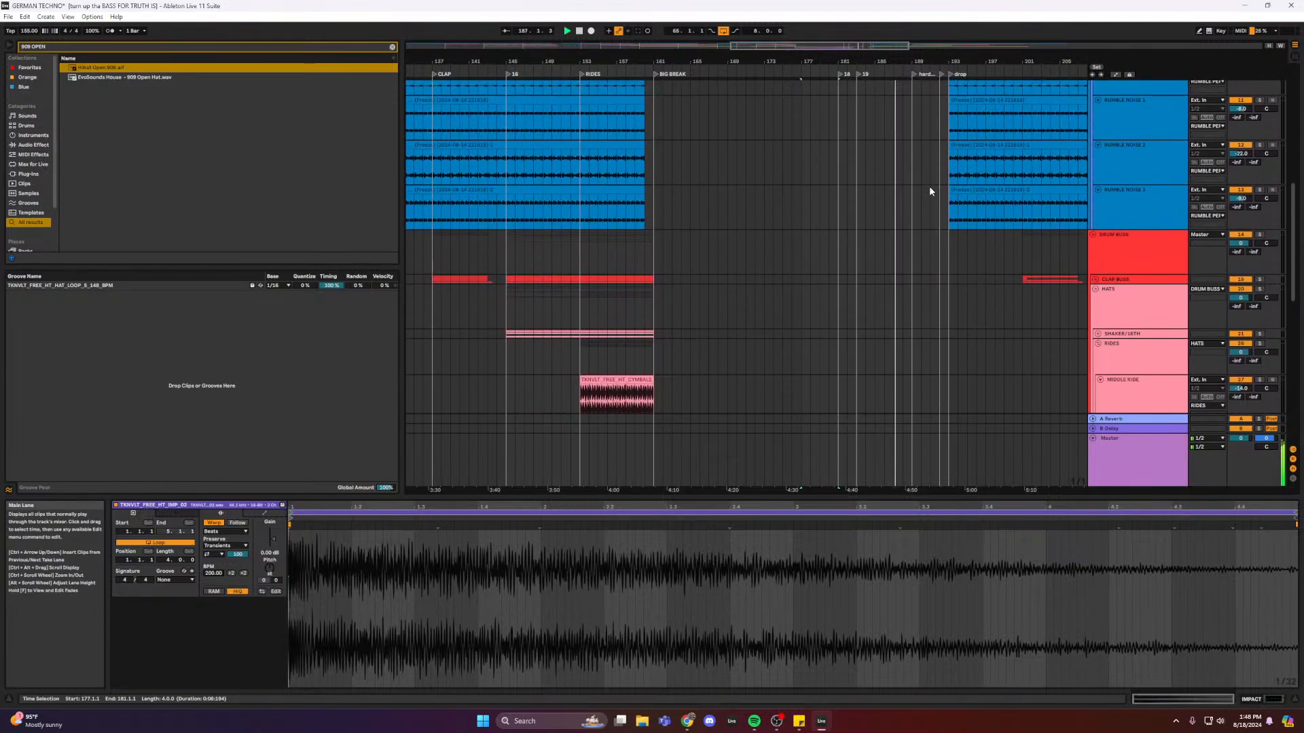
{"action": "scroll", "coordinate": [929, 192], "scroll_direction": "down", "scroll_amount": 5}
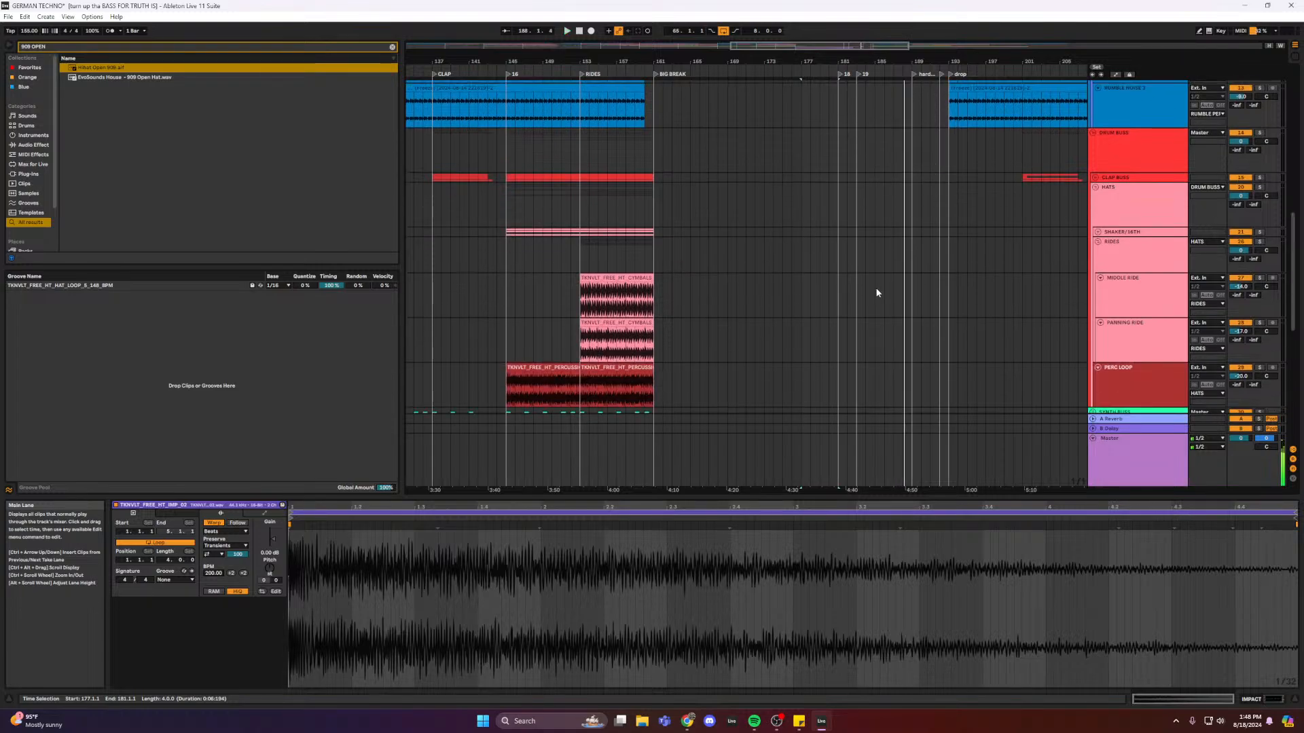
{"action": "scroll", "coordinate": [857, 311], "scroll_direction": "down", "scroll_amount": 5}
{"action": "scroll", "coordinate": [858, 312], "scroll_direction": "down", "scroll_amount": 2}
{"action": "scroll", "coordinate": [854, 307], "scroll_direction": "up", "scroll_amount": 5}
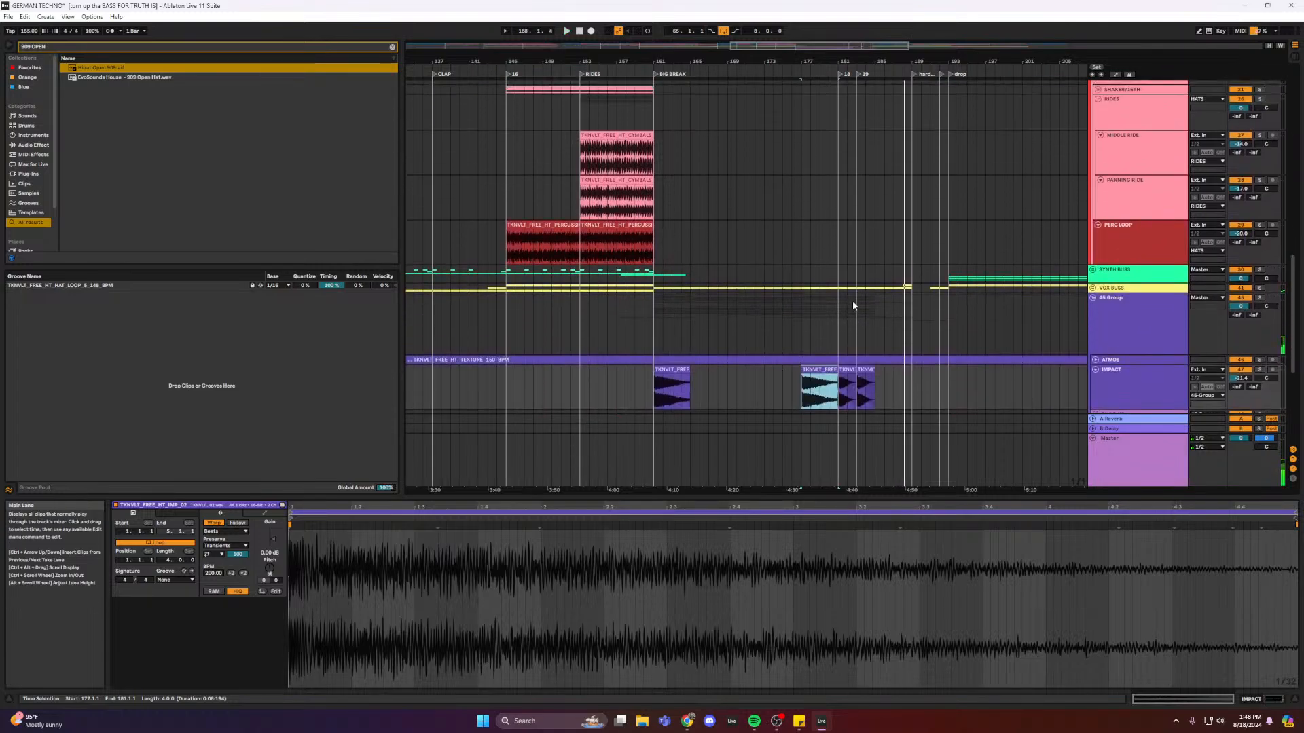
{"action": "scroll", "coordinate": [853, 298], "scroll_direction": "up", "scroll_amount": 8}
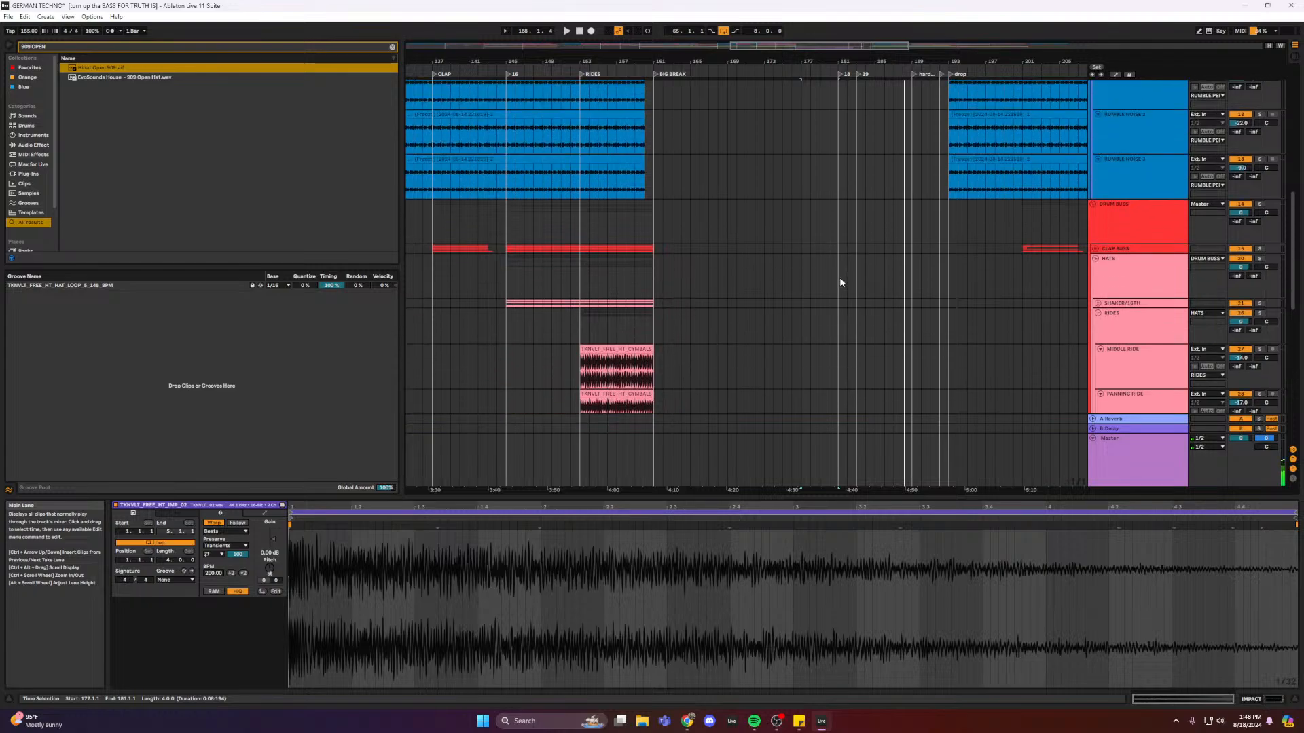
- Play from bar 181 and solo the KICK BUSS and the KICK AND BASS group to check the hits at bars 181 and 183
{"action": "left_click", "coordinate": [841, 281]}
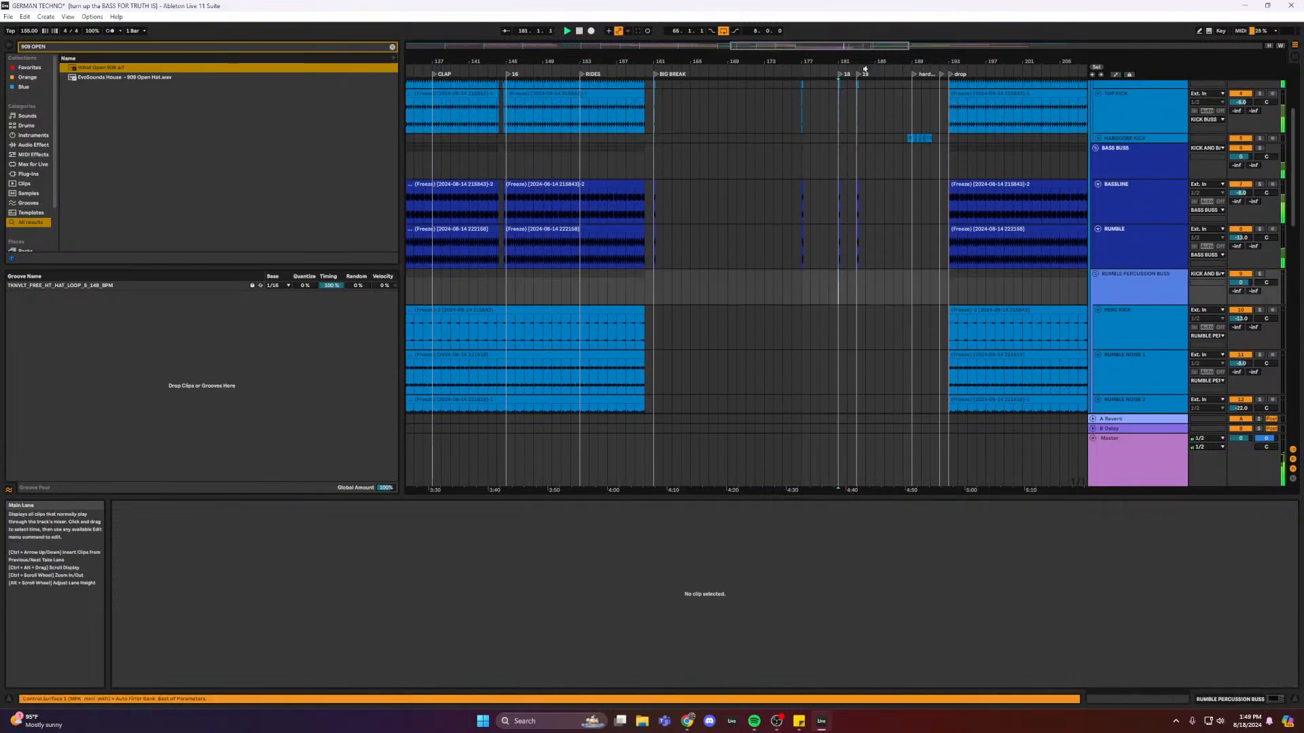
{"action": "left_click_drag", "start_coordinate": [849, 47], "coordinate": [853, 109]}
{"action": "scroll", "coordinate": [1186, 138], "scroll_direction": "up", "scroll_amount": 3}
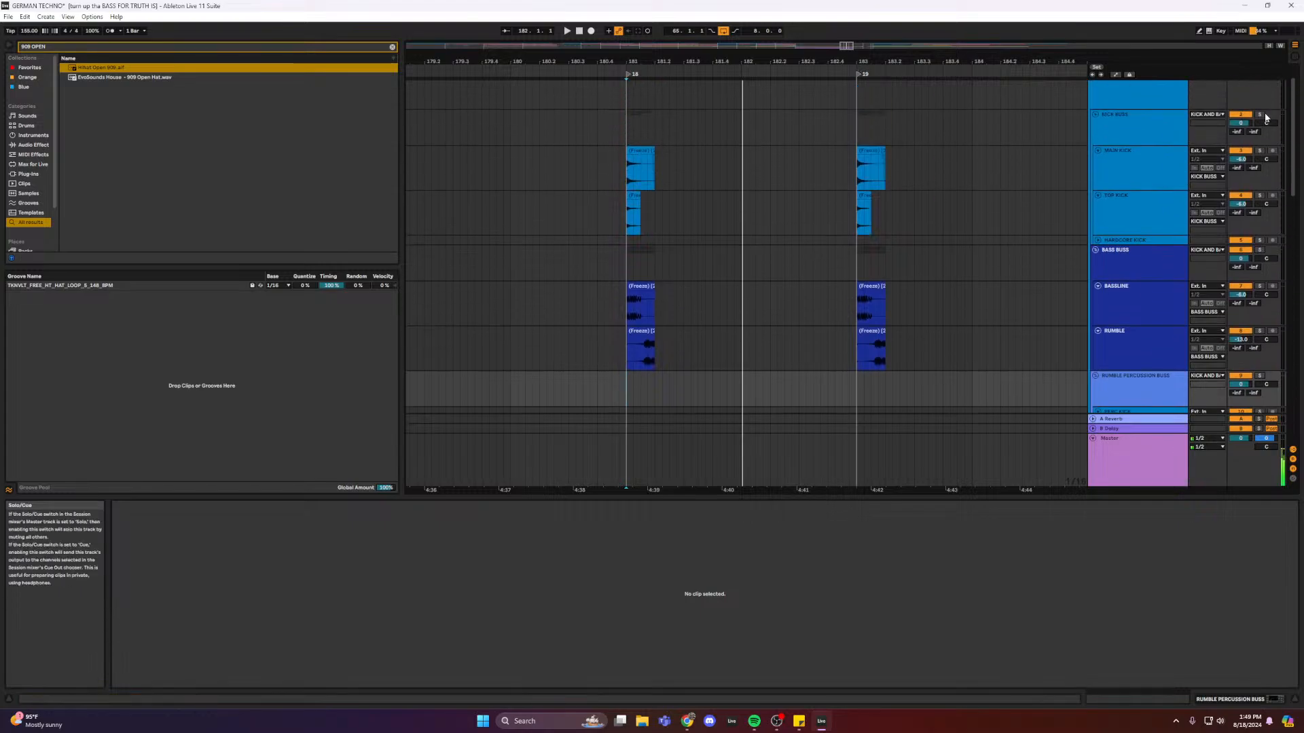
{"action": "key", "text": "space"}
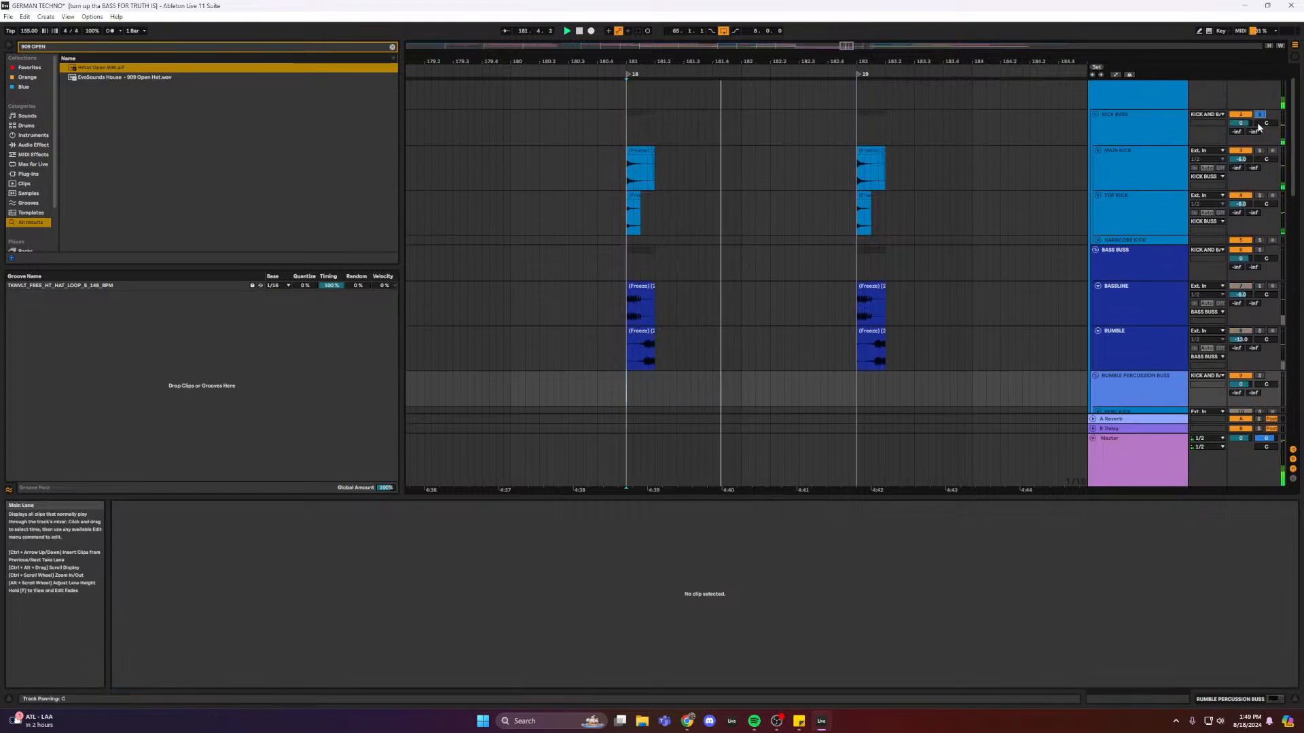
{"action": "scroll", "coordinate": [1257, 112], "scroll_direction": "up", "scroll_amount": 1}
{"action": "scroll", "coordinate": [1257, 113], "scroll_direction": "up", "scroll_amount": 2}
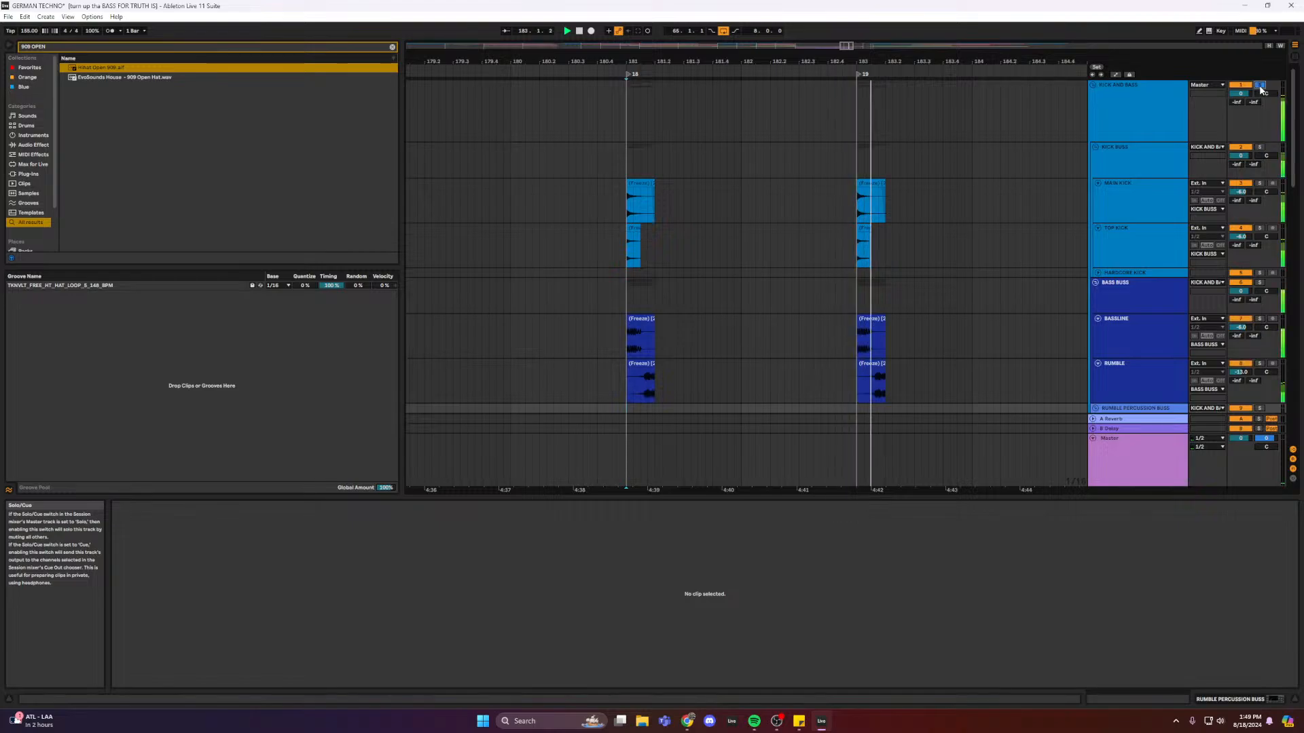
{"action": "scroll", "coordinate": [800, 145], "scroll_direction": "down", "scroll_amount": 2}
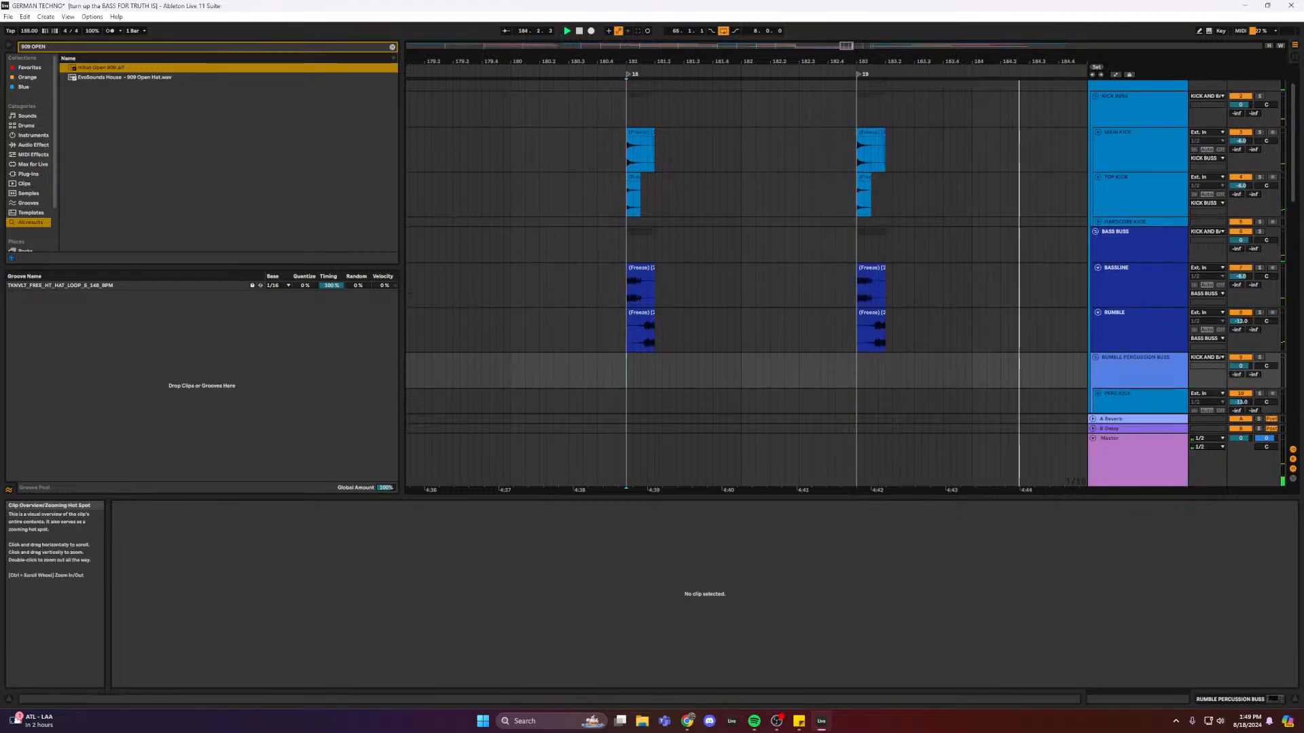
- Duplicate the one-beat kick-and-bass hit at bar 183 three times across the kick and bass tracks to fill the bar
{"action": "left_click_drag", "start_coordinate": [800, 46], "coordinate": [801, 45]}
{"action": "scroll", "coordinate": [832, 156], "scroll_direction": "down", "scroll_amount": 2}
{"action": "left_click", "coordinate": [836, 165]}
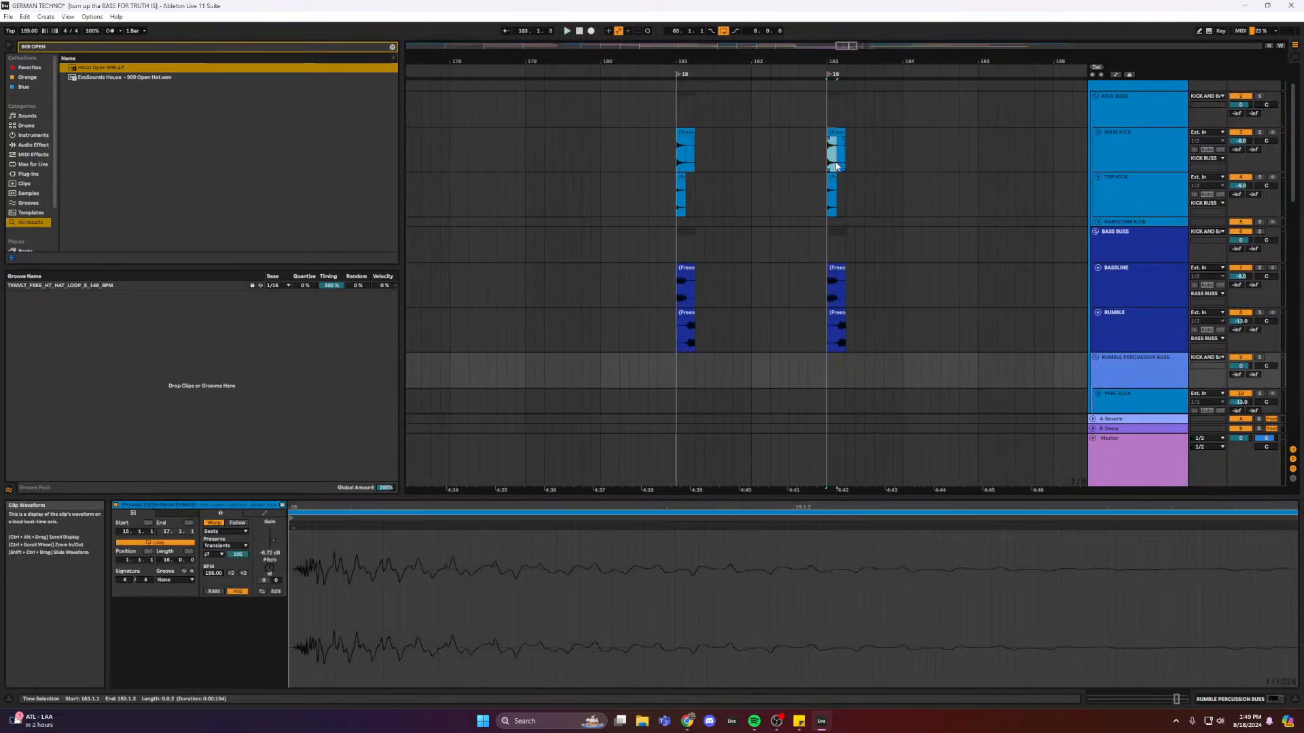
{"action": "left_click_drag", "start_coordinate": [837, 182], "coordinate": [849, 327]}
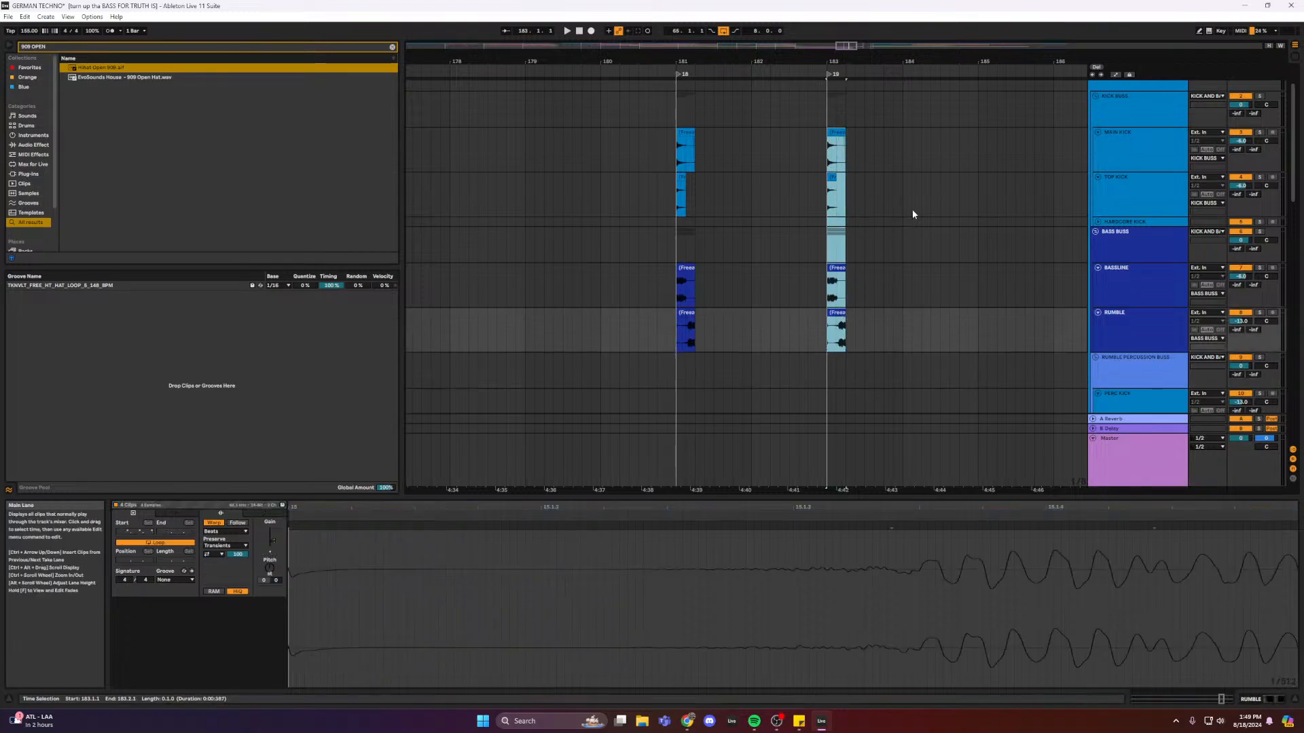
{"action": "key", "text": "ctrl+d"}
{"action": "key", "text": "ctrl+d"}
{"action": "key", "text": "ctrl+d"}
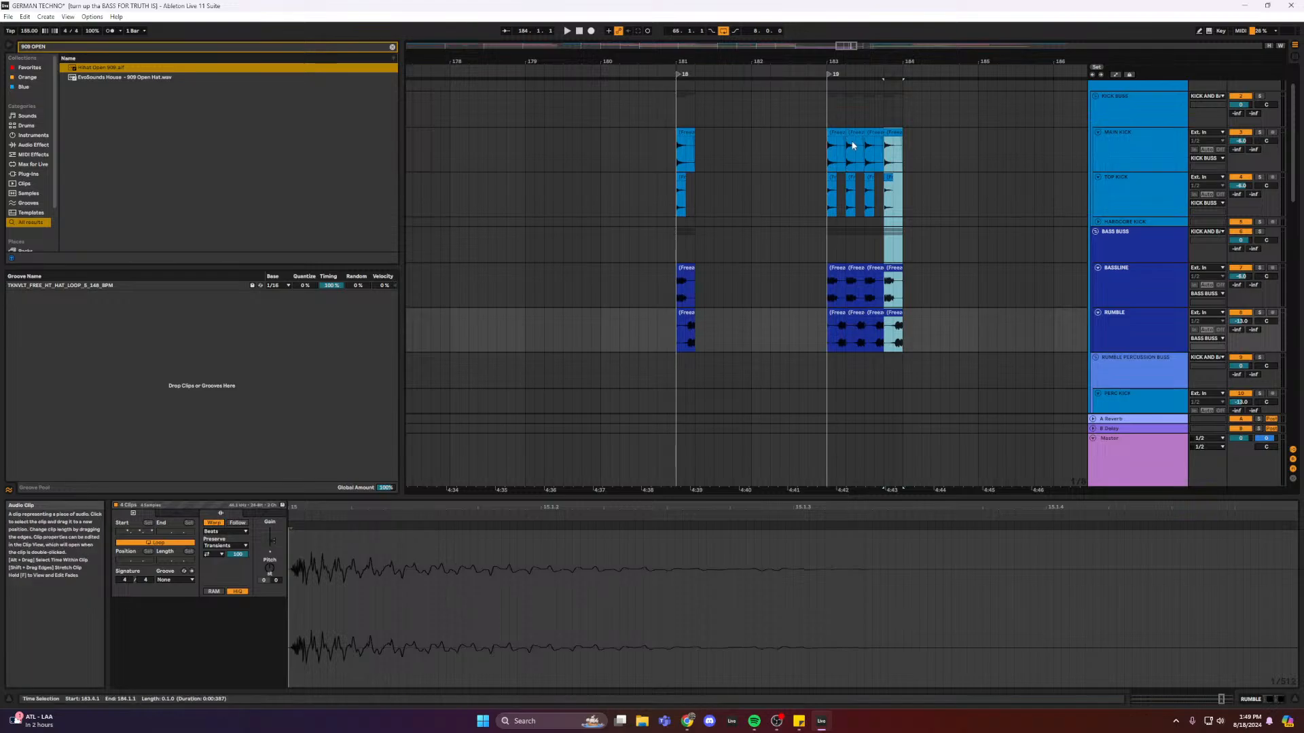
- Undo the three back-to-back hit copies in bar 183 and duplicate the kick-and-bass hit onto beat 3 instead
{"action": "key", "text": "ctrl+z"}
{"action": "key", "text": "ctrl+z"}
{"action": "key", "text": "ctrl+z"}
{"action": "key", "text": "ctrl+z"}
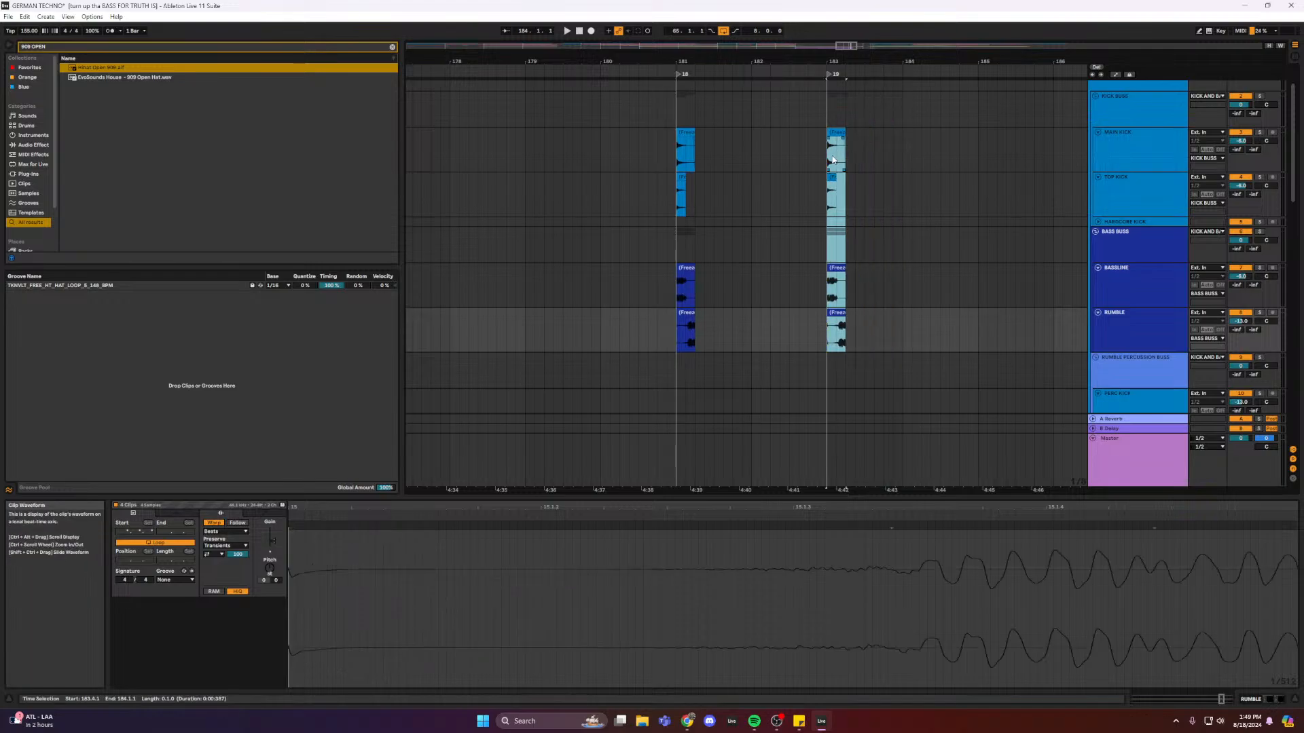
{"action": "key", "text": "ctrl+d"}
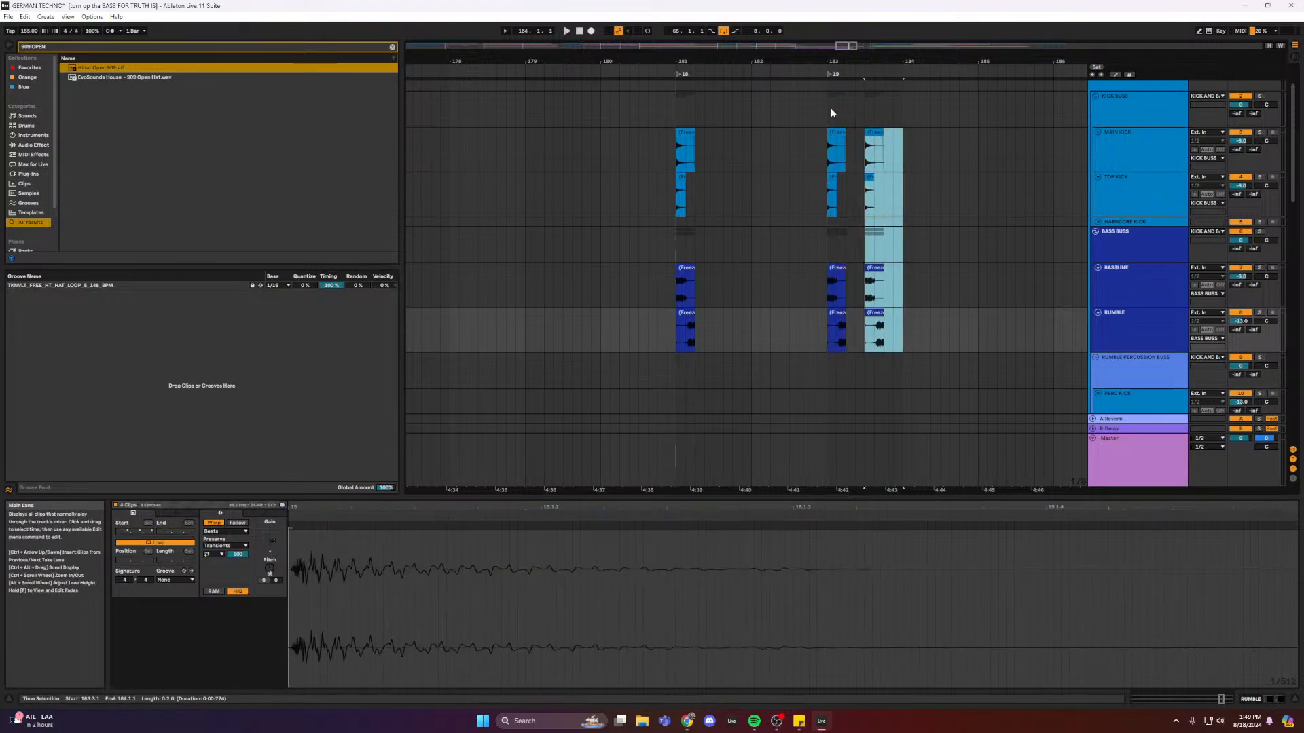
- Add a locator named END at bar 185 of the arrangement
{"action": "left_click_drag", "start_coordinate": [843, 49], "coordinate": [846, 28]}
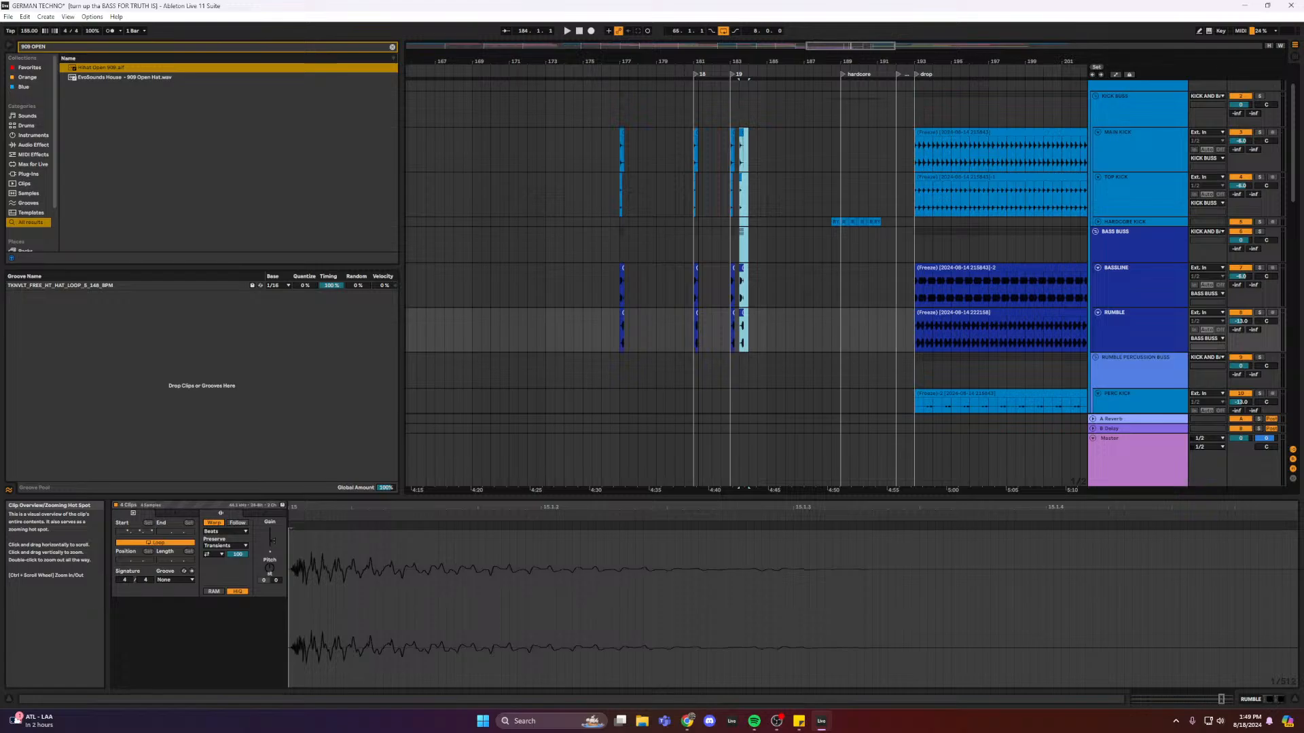
{"action": "scroll", "coordinate": [768, 72], "scroll_direction": "down", "scroll_amount": 1}
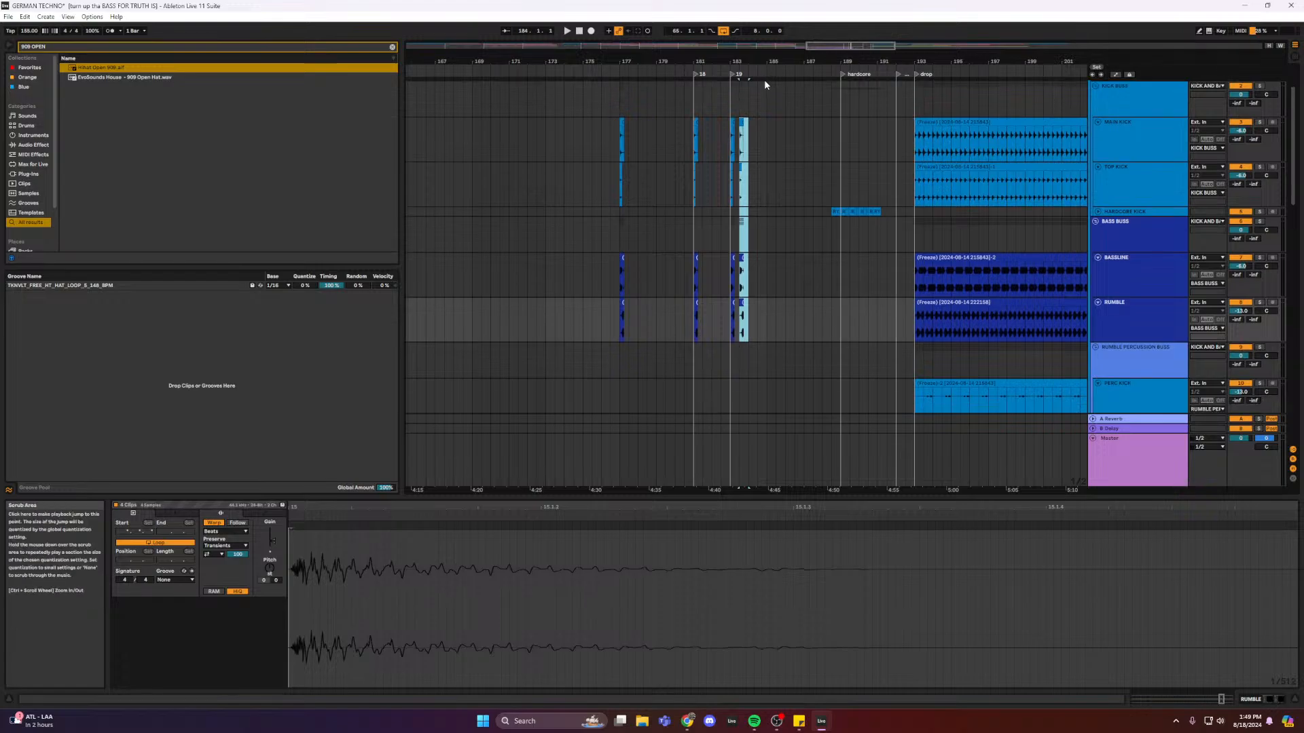
{"action": "left_click", "coordinate": [766, 99]}
{"action": "key", "text": "space"}
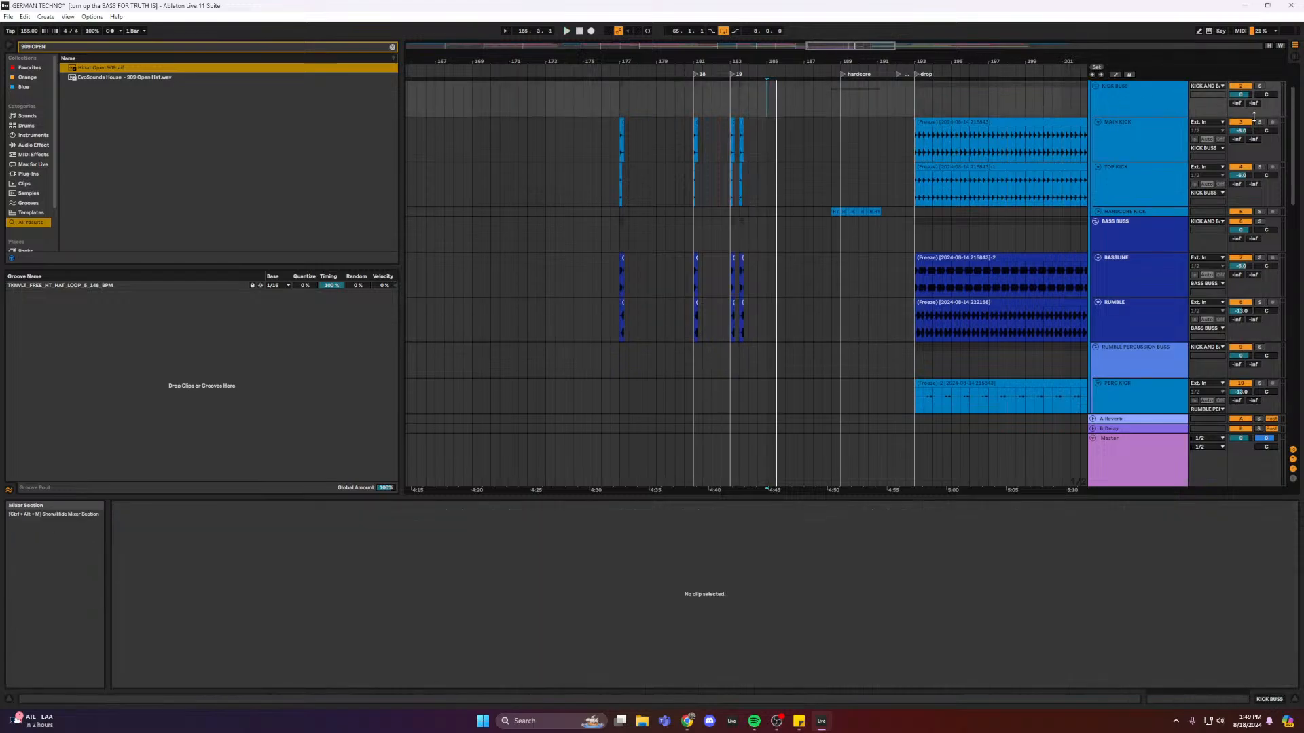
{"action": "right_click", "coordinate": [768, 76]}
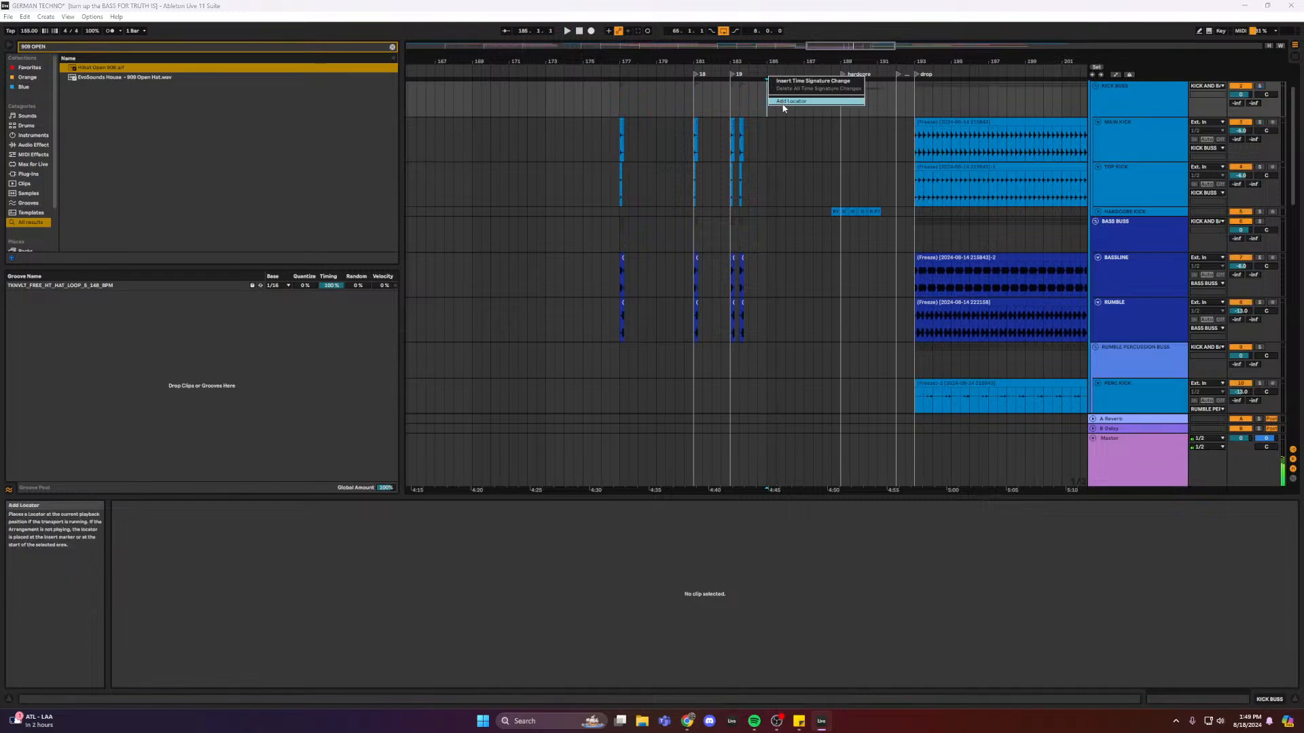
{"action": "left_click", "coordinate": [778, 94]}
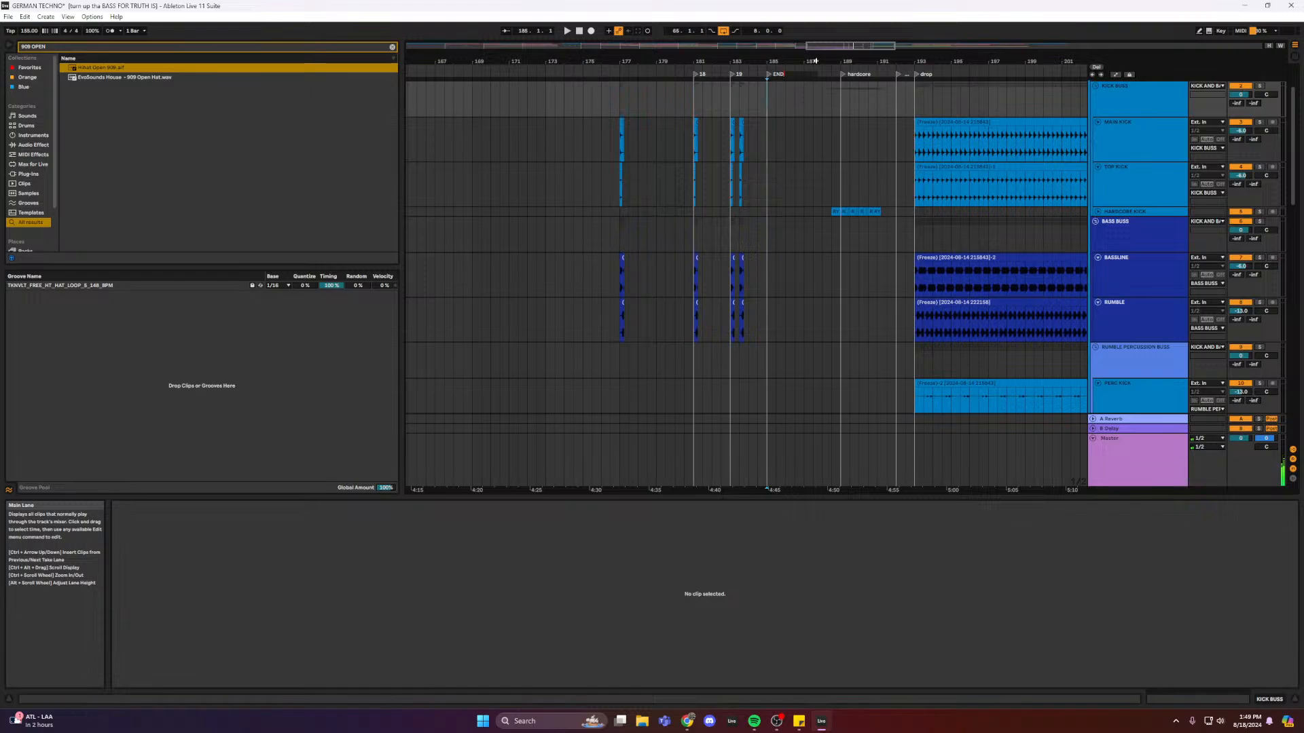
- Copy the two kick-and-bass hits of bar 183 to beats 1 and 3 of bar 184 and add another hit on beat 2
{"action": "left_click_drag", "start_coordinate": [815, 61], "coordinate": [837, 311]}
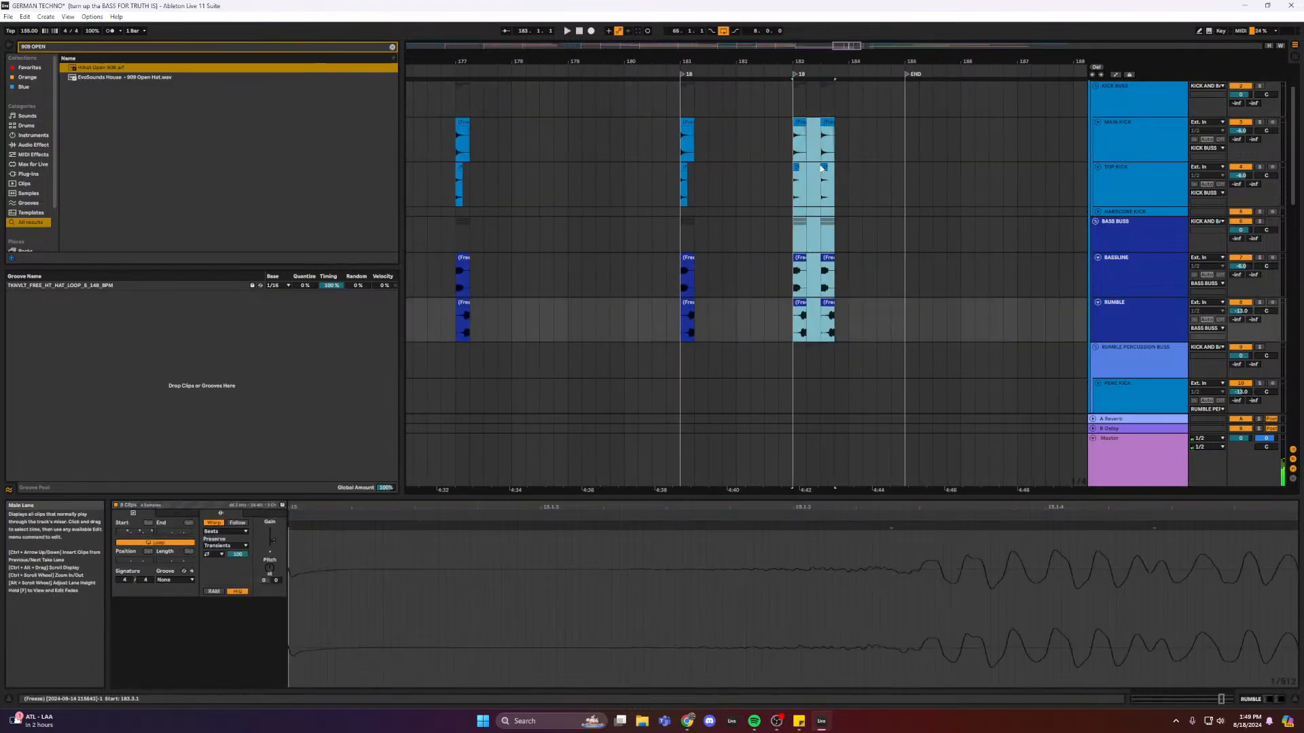
{"action": "key", "text": "ctrl+d"}
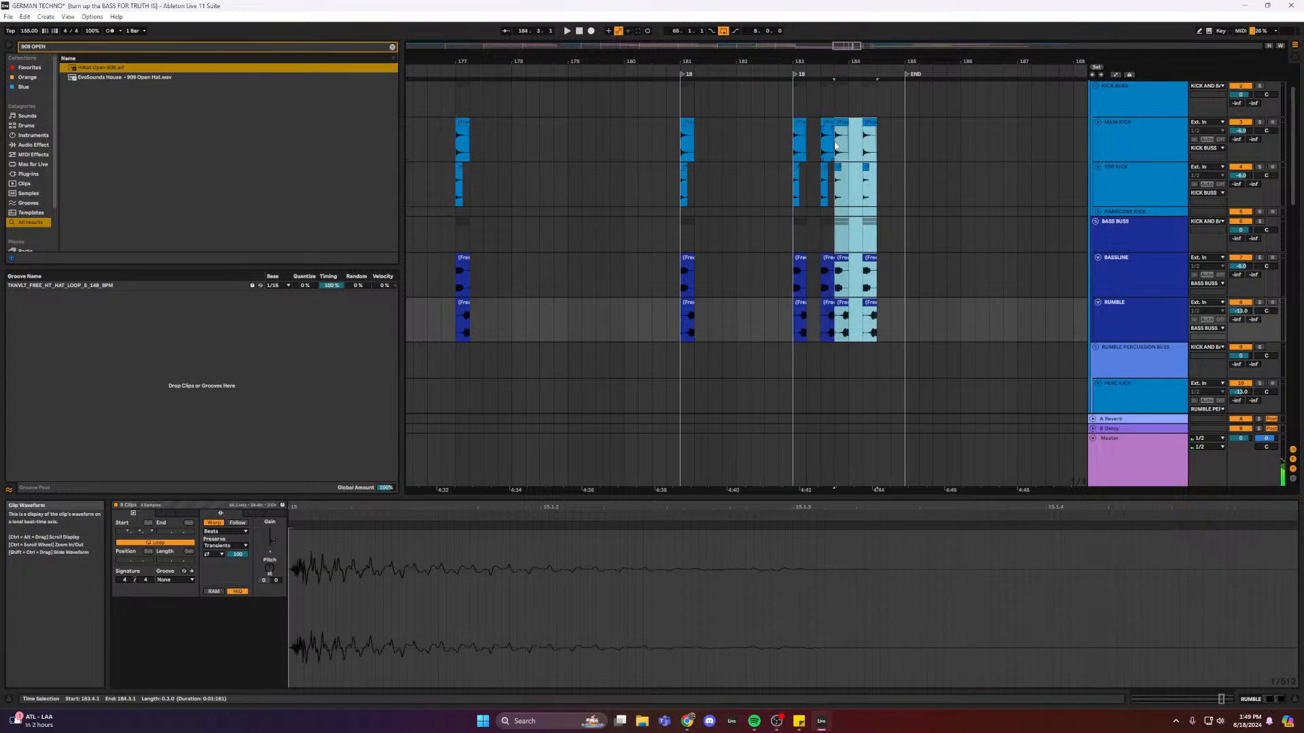
{"action": "left_click_drag", "start_coordinate": [841, 131], "coordinate": [863, 188]}
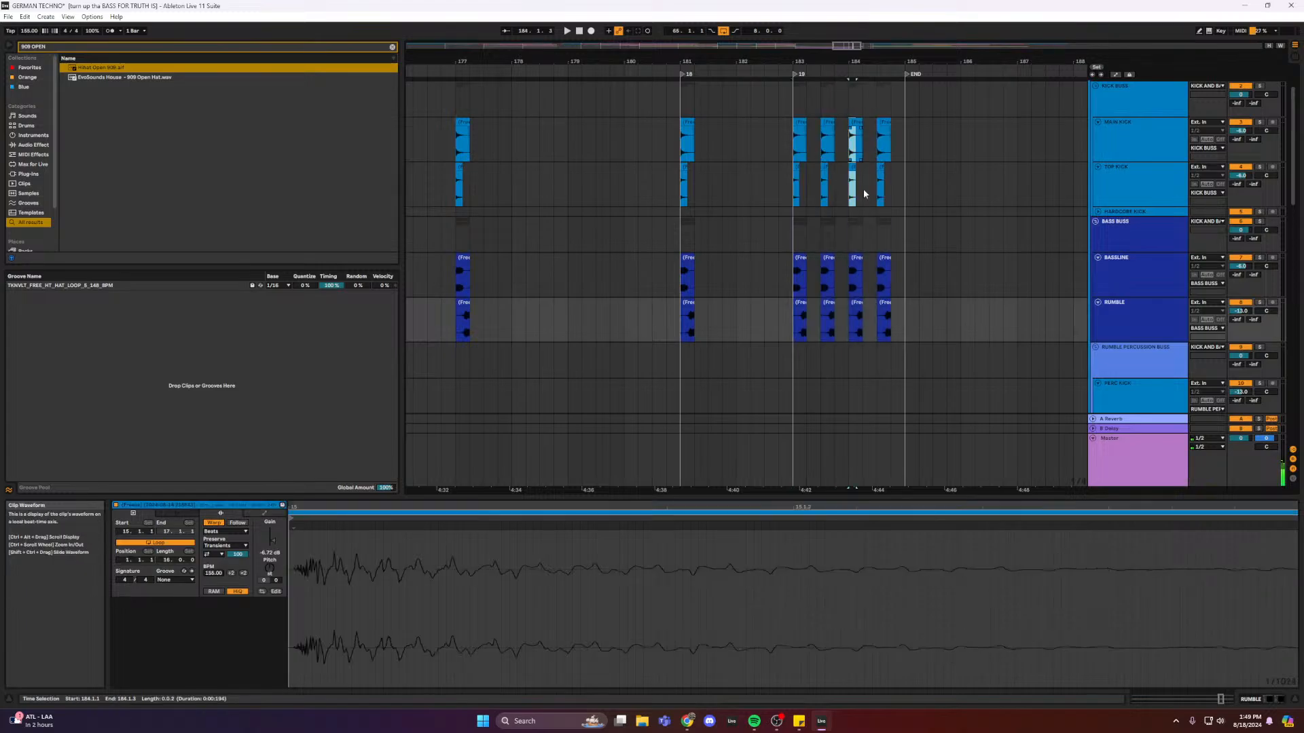
{"action": "left_click_drag", "start_coordinate": [864, 309], "coordinate": [888, 212]}
{"action": "key", "text": "ctrl+e"}
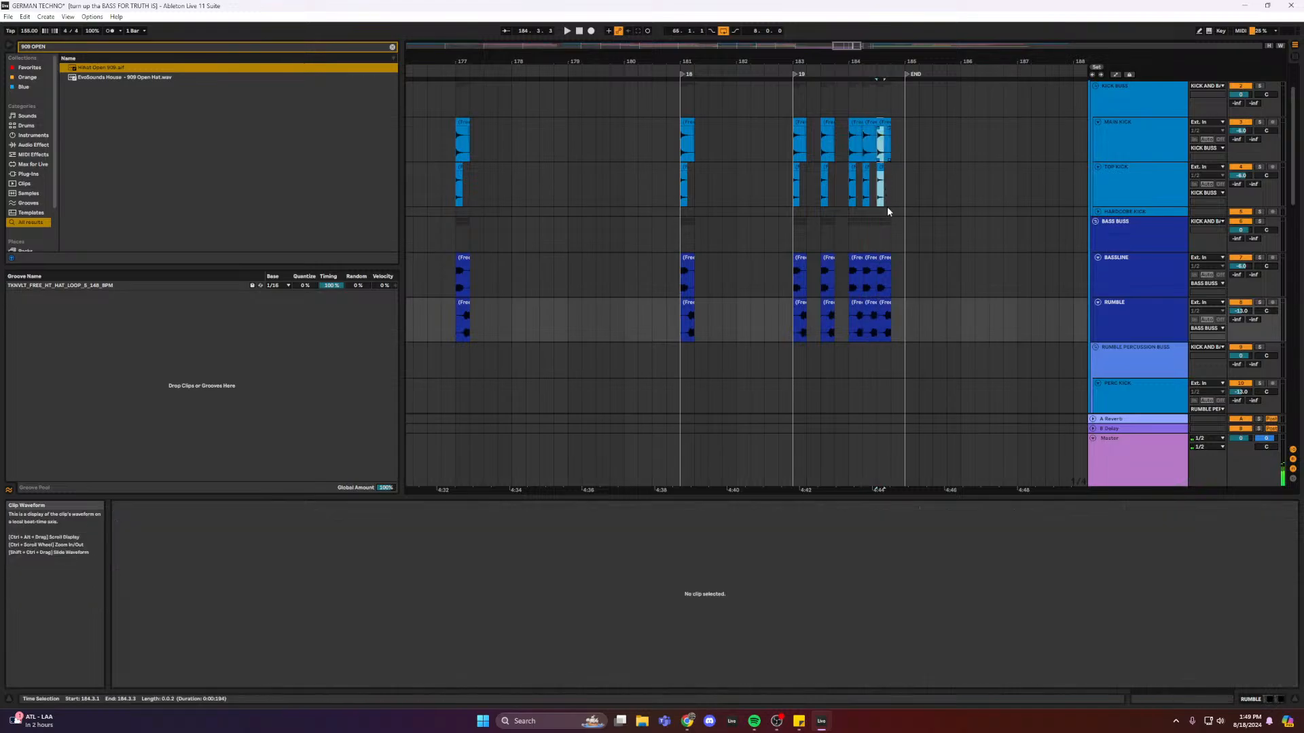
- Delete the RUMBLE clip under the kick-and-bass hit on beat 3 of bar 184
{"action": "left_click", "coordinate": [894, 300], "text": "shift"}
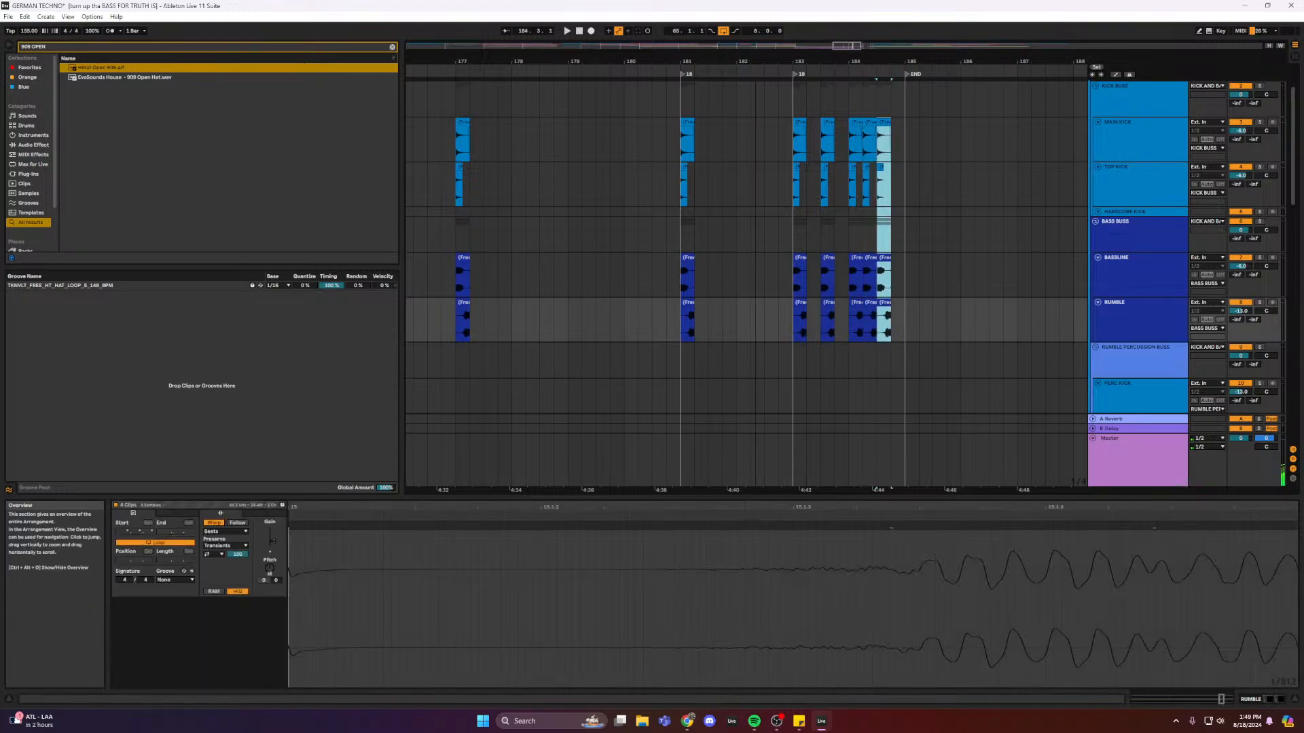
{"action": "left_click_drag", "start_coordinate": [845, 46], "coordinate": [893, 316]}
{"action": "left_click", "coordinate": [903, 304]}
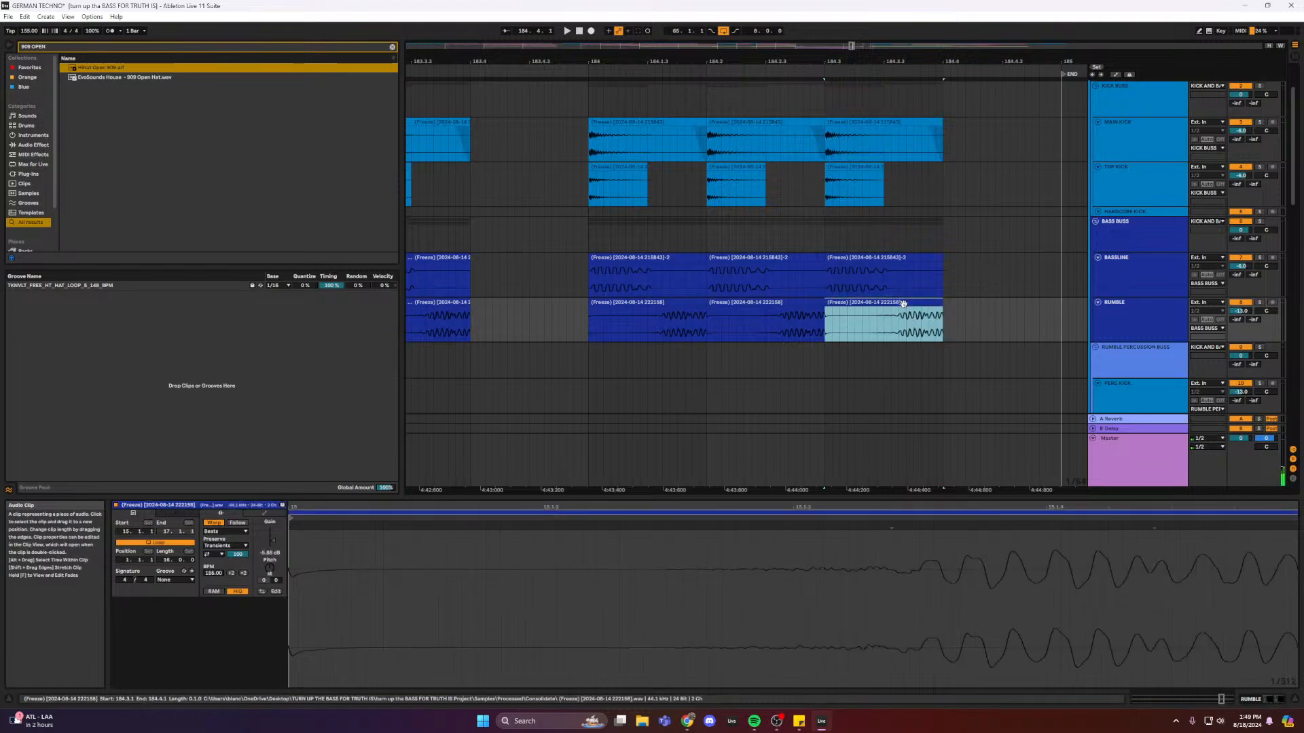
{"action": "left_click", "coordinate": [882, 216]}
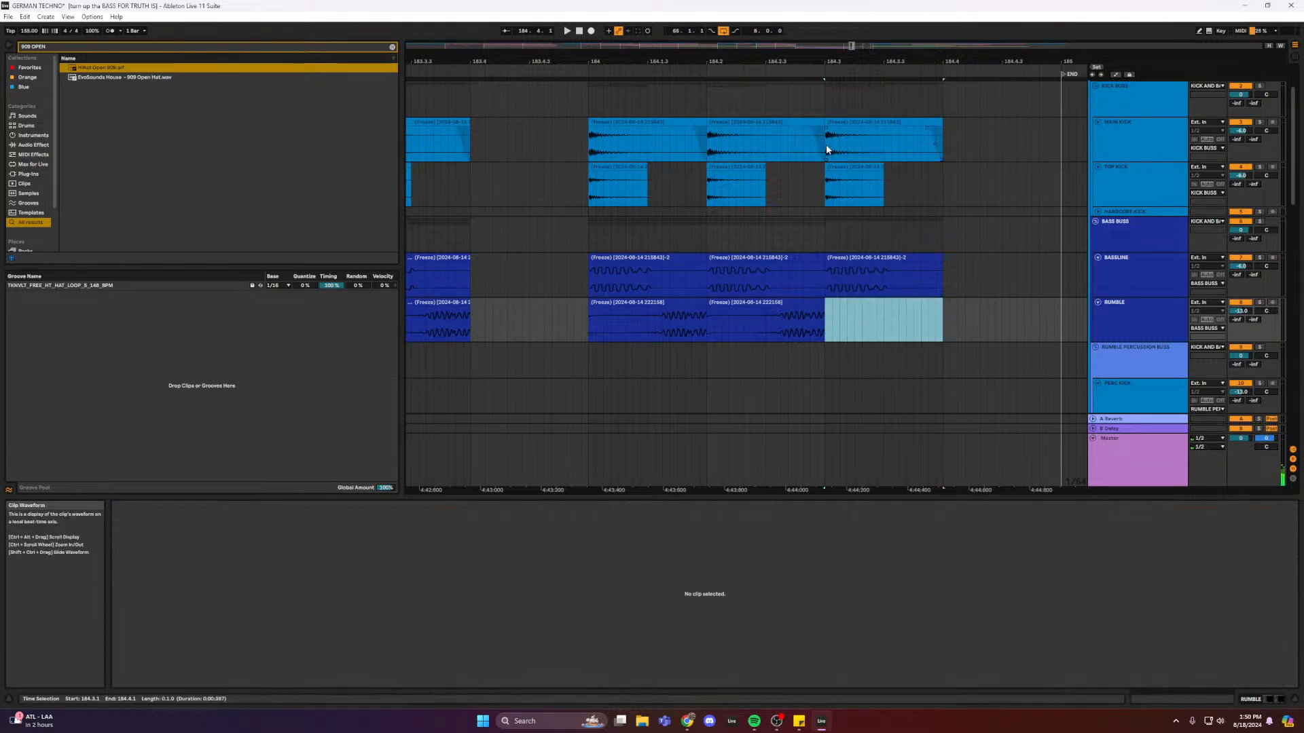
- Duplicate the first half beat of the hit at 184.3 across the kick and bass tracks and adjust the clips' fade-outs at the join
{"action": "left_click_drag", "start_coordinate": [826, 144], "coordinate": [886, 316]}
{"action": "key", "text": "ctrl+d"}
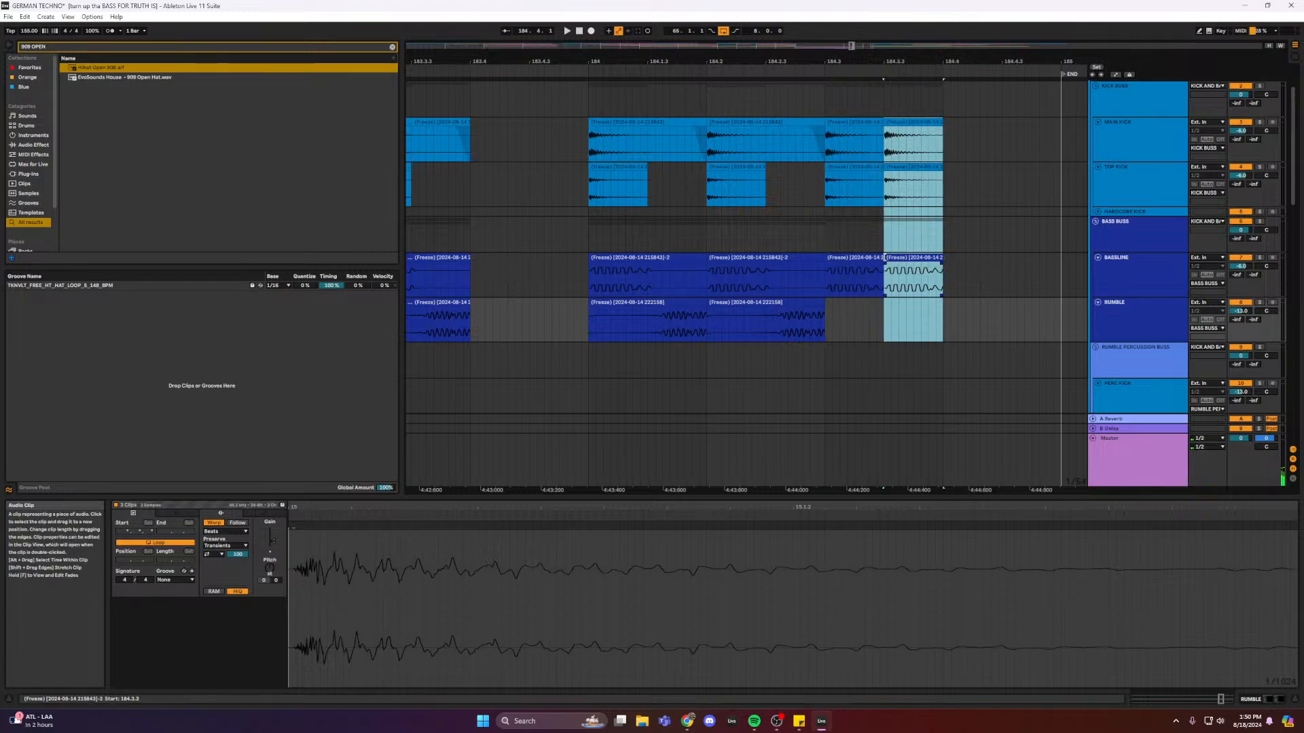
{"action": "left_click", "coordinate": [882, 266]}
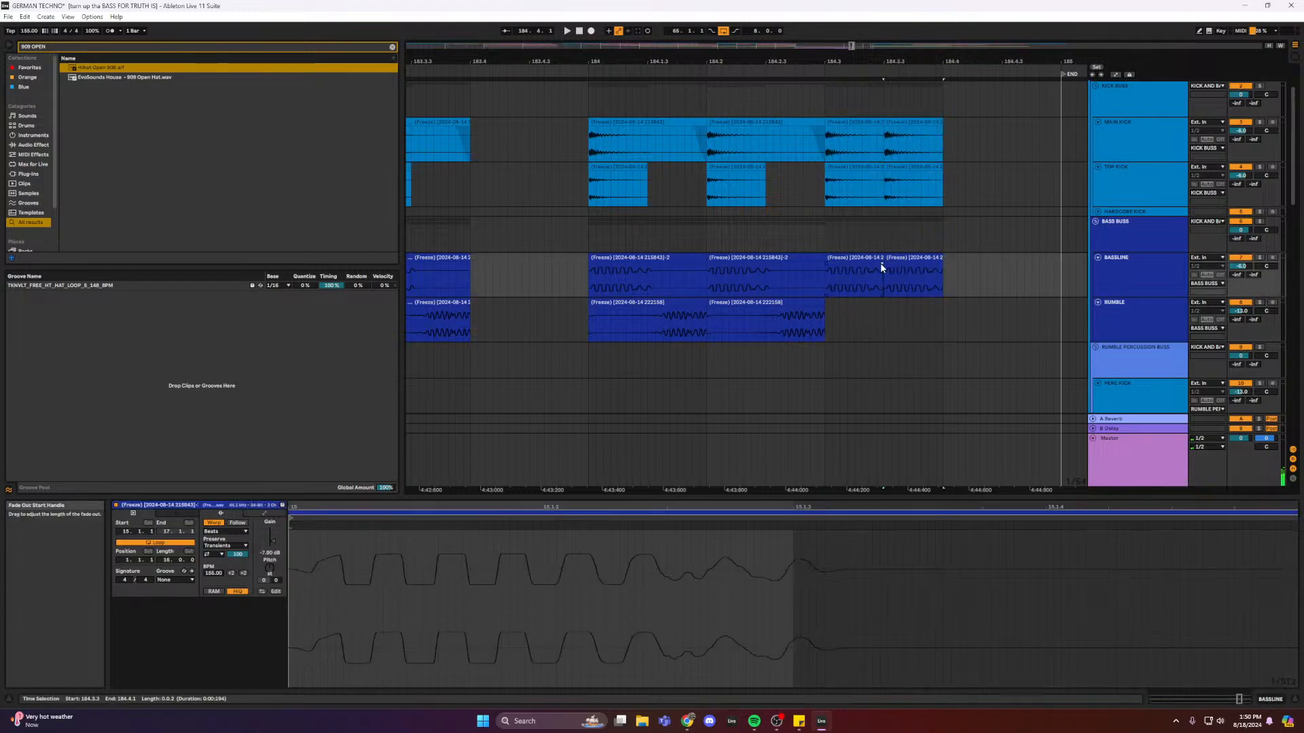
{"action": "left_click", "coordinate": [881, 172]}
{"action": "left_click", "coordinate": [879, 127]}
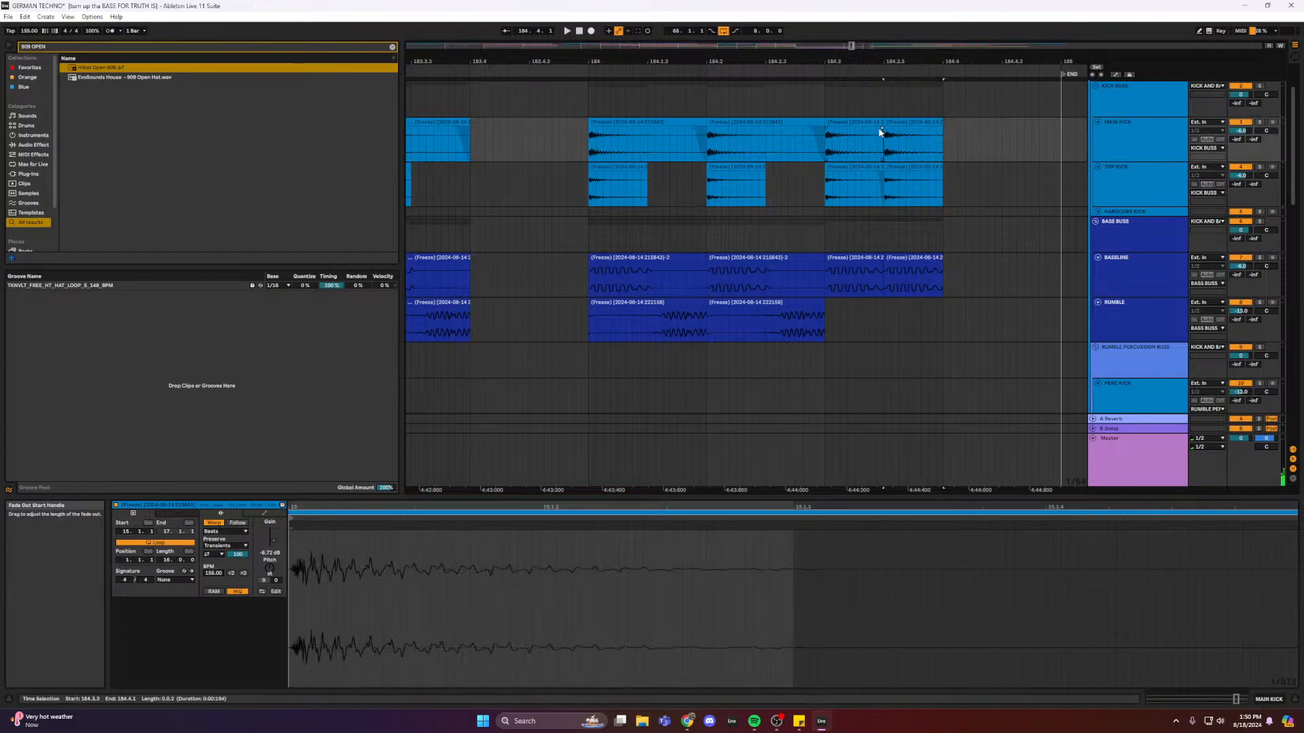
{"action": "left_click_drag", "start_coordinate": [827, 149], "coordinate": [886, 319]}
{"action": "key", "text": "ctrl+d"}
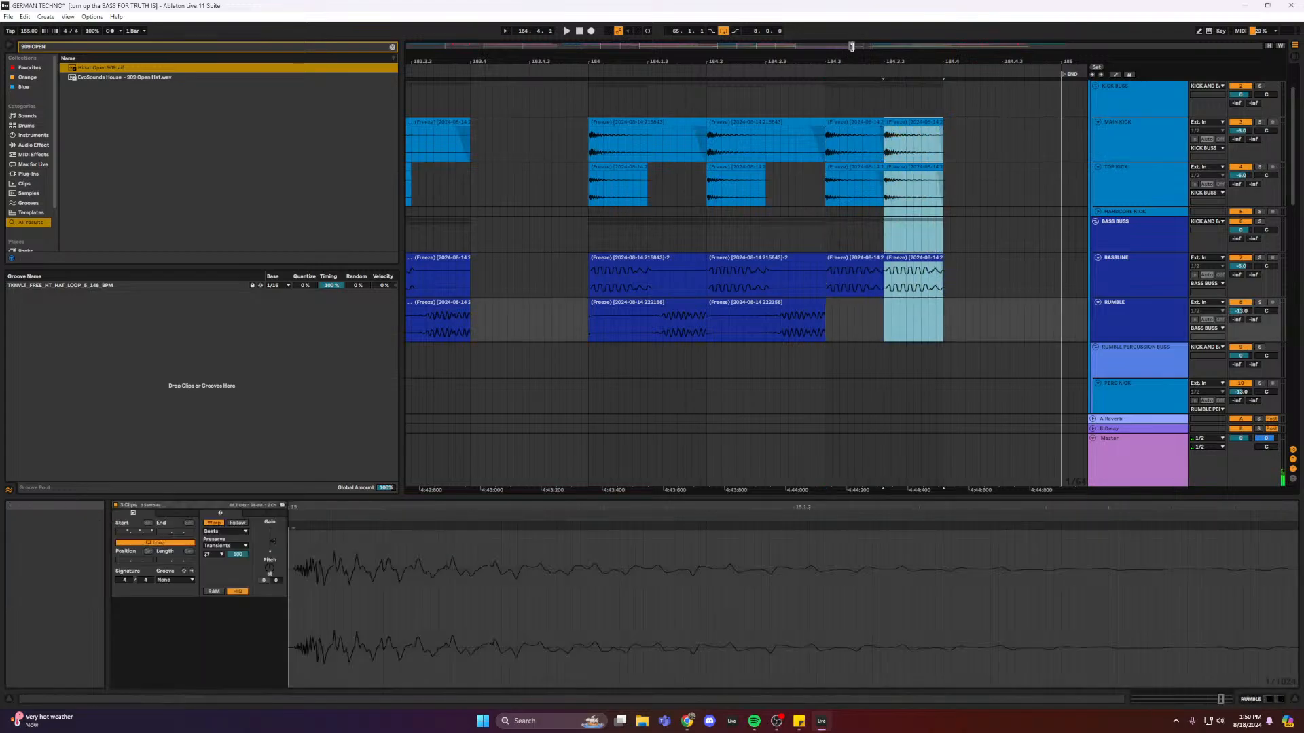
- Duplicate the half-beat kick-and-bass hit twice more to fill beat 4 of bar 184 up to the END locator
{"action": "key", "text": "minus"}
{"action": "key", "text": "minus"}
{"action": "key", "text": "ctrl+d"}
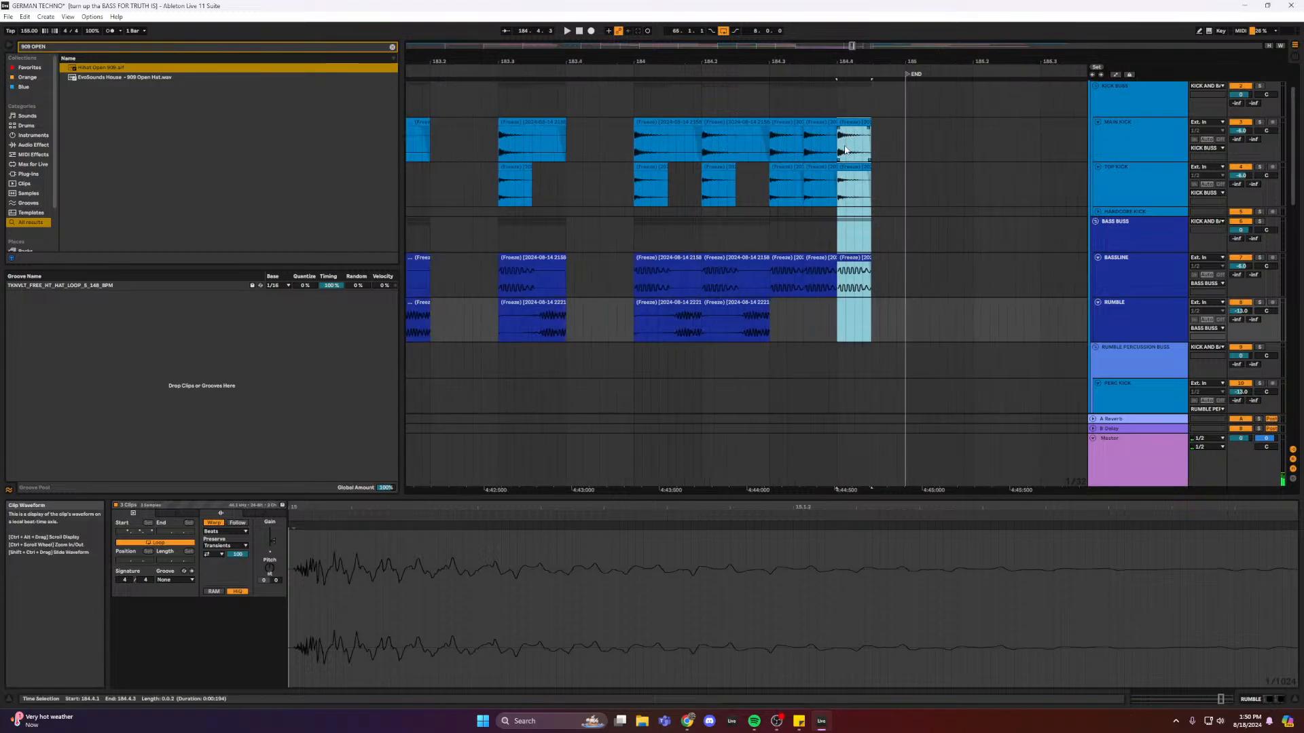
{"action": "key", "text": "ctrl+d"}
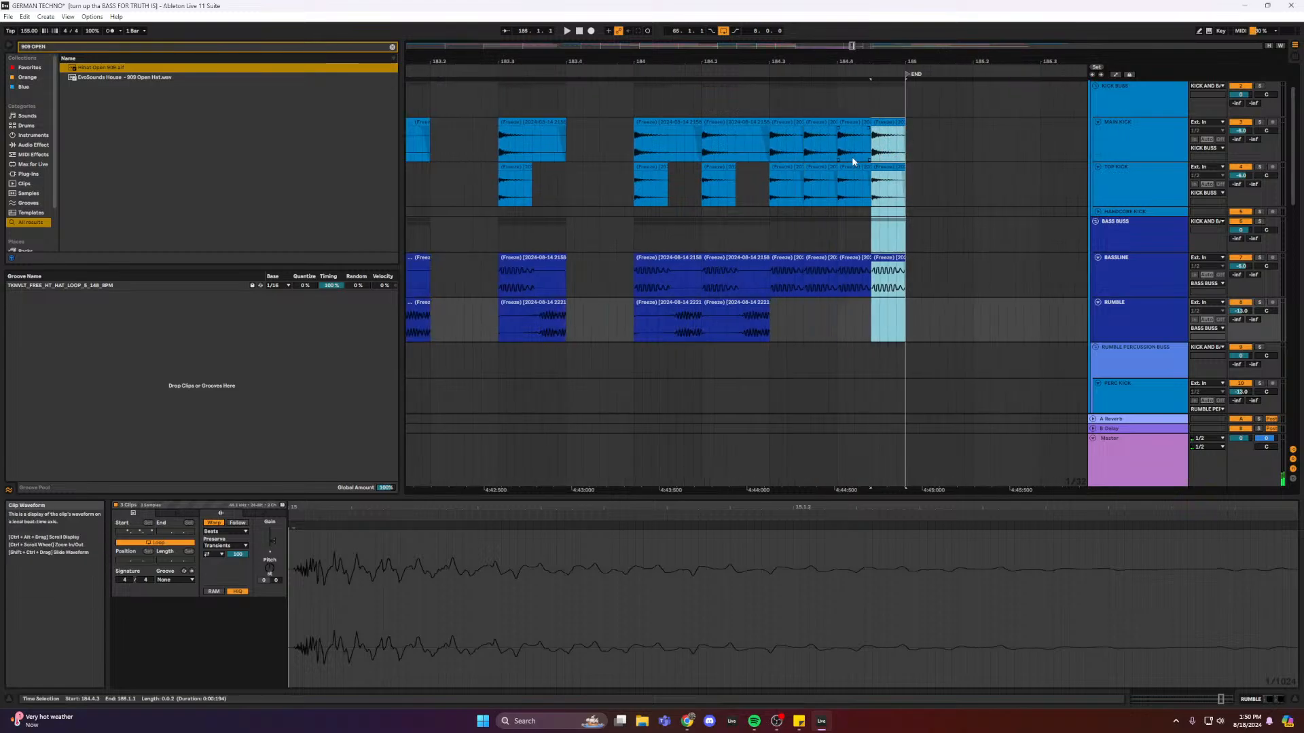
- Play from bar 183 to check the accelerating kick-and-bass hits and inspect the RUMBLE clip at bar 184
{"action": "key", "text": "minus"}
{"action": "key", "text": "minus"}
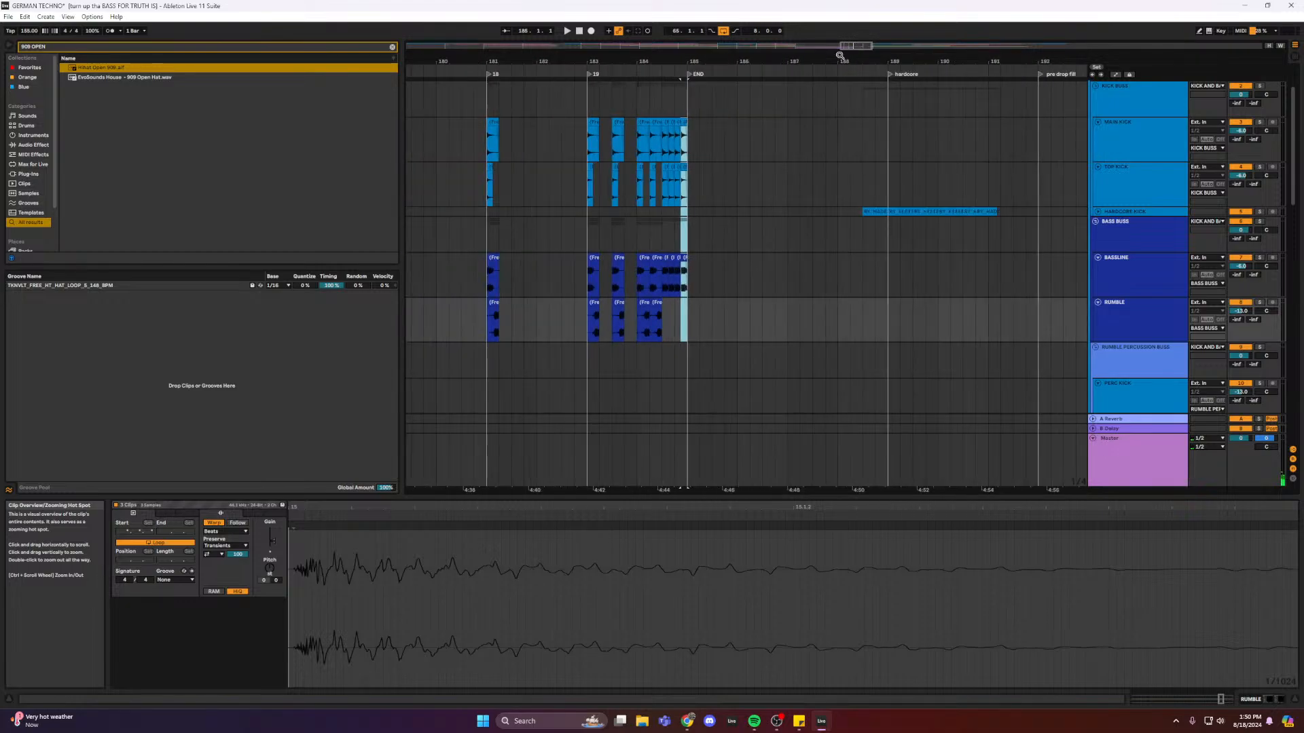
{"action": "left_click", "coordinate": [587, 146]}
{"action": "key", "text": "space"}
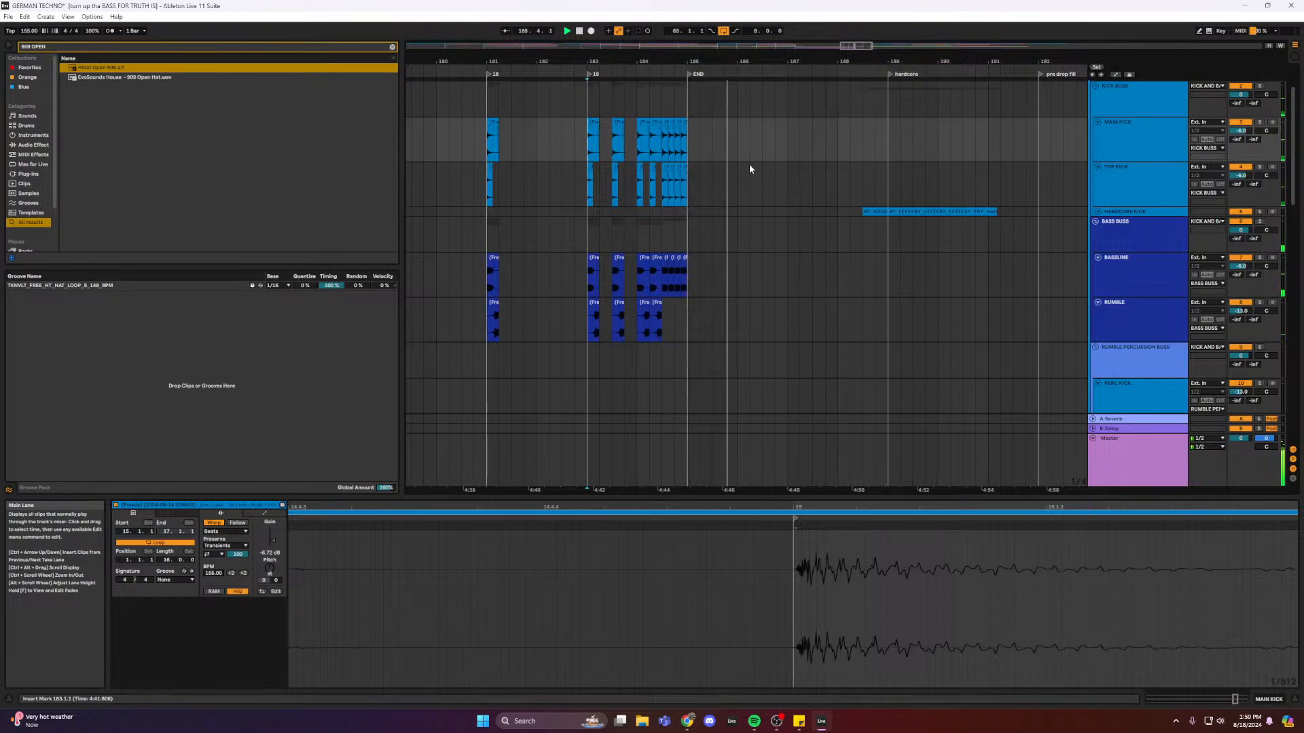
{"action": "left_click", "coordinate": [641, 320]}
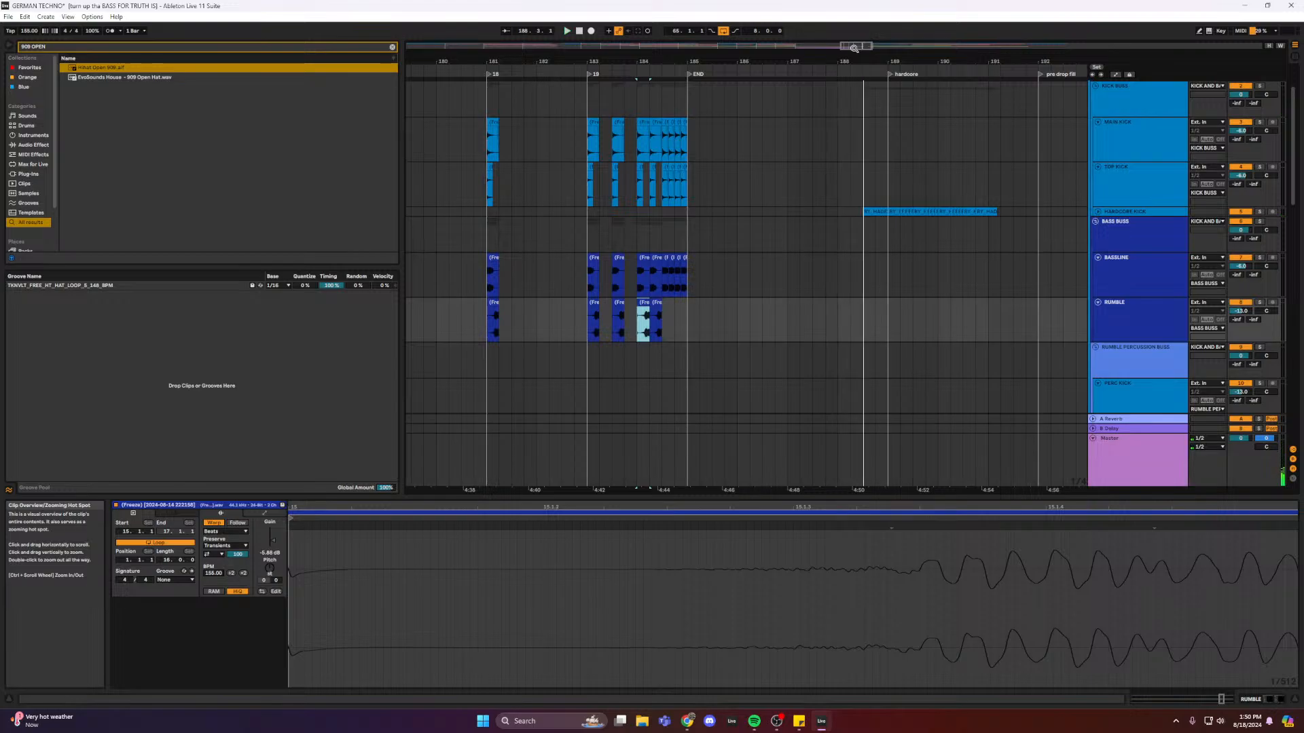
{"action": "key", "text": "minus"}
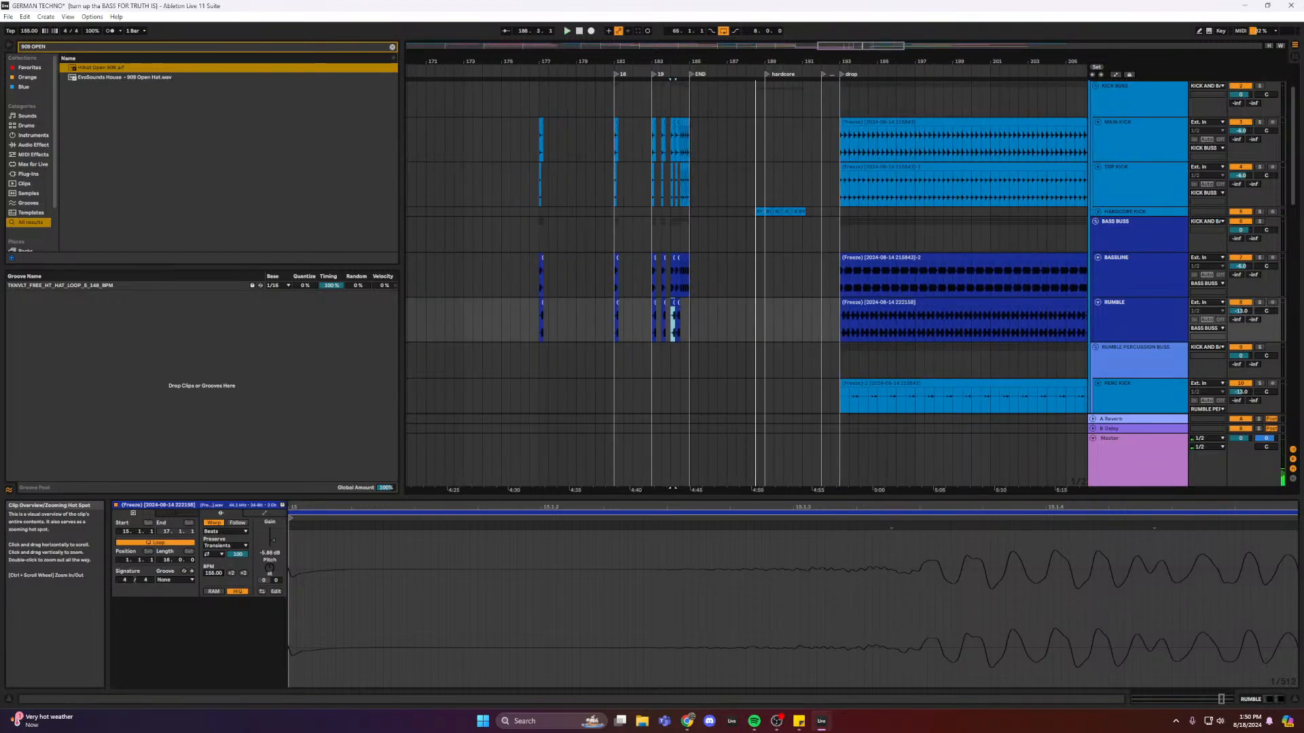
{"action": "key", "text": "plus"}
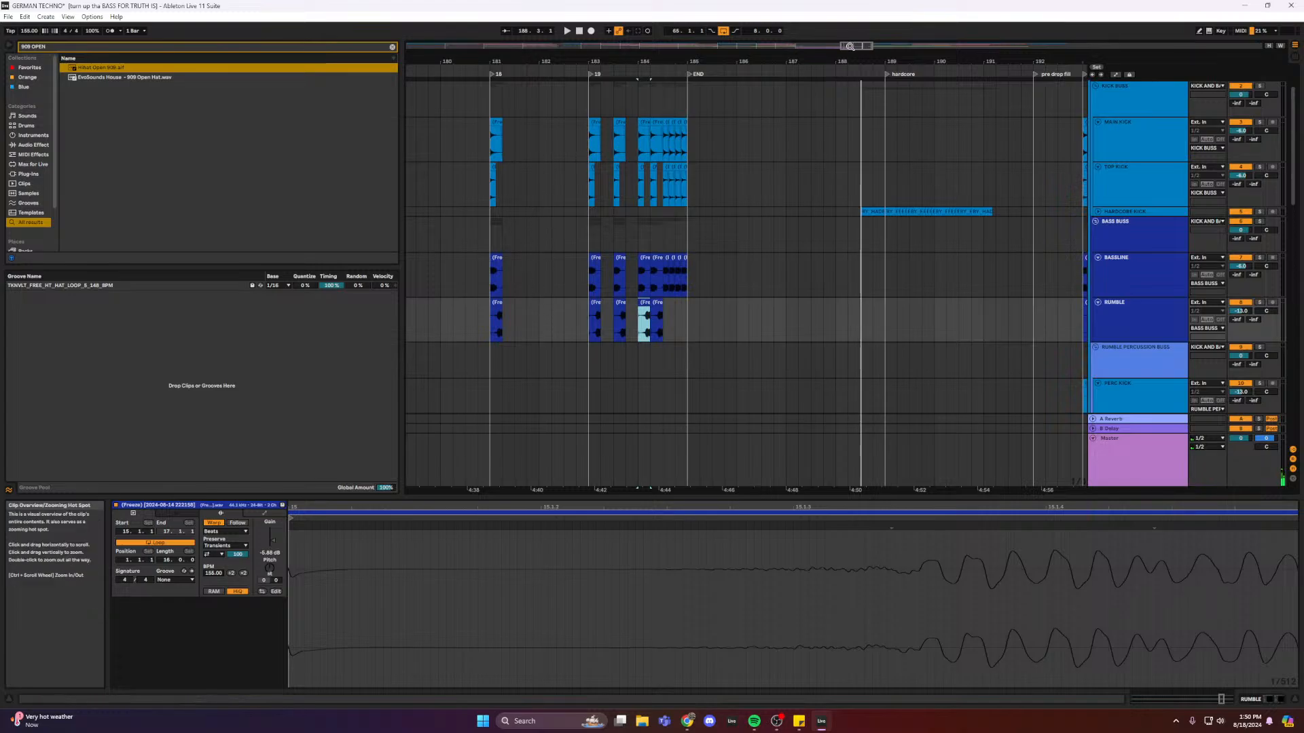
- Play the build-up from bar 169 to hear the kick-and-bass hits in context
{"action": "left_click_drag", "start_coordinate": [849, 46], "coordinate": [863, 34]}
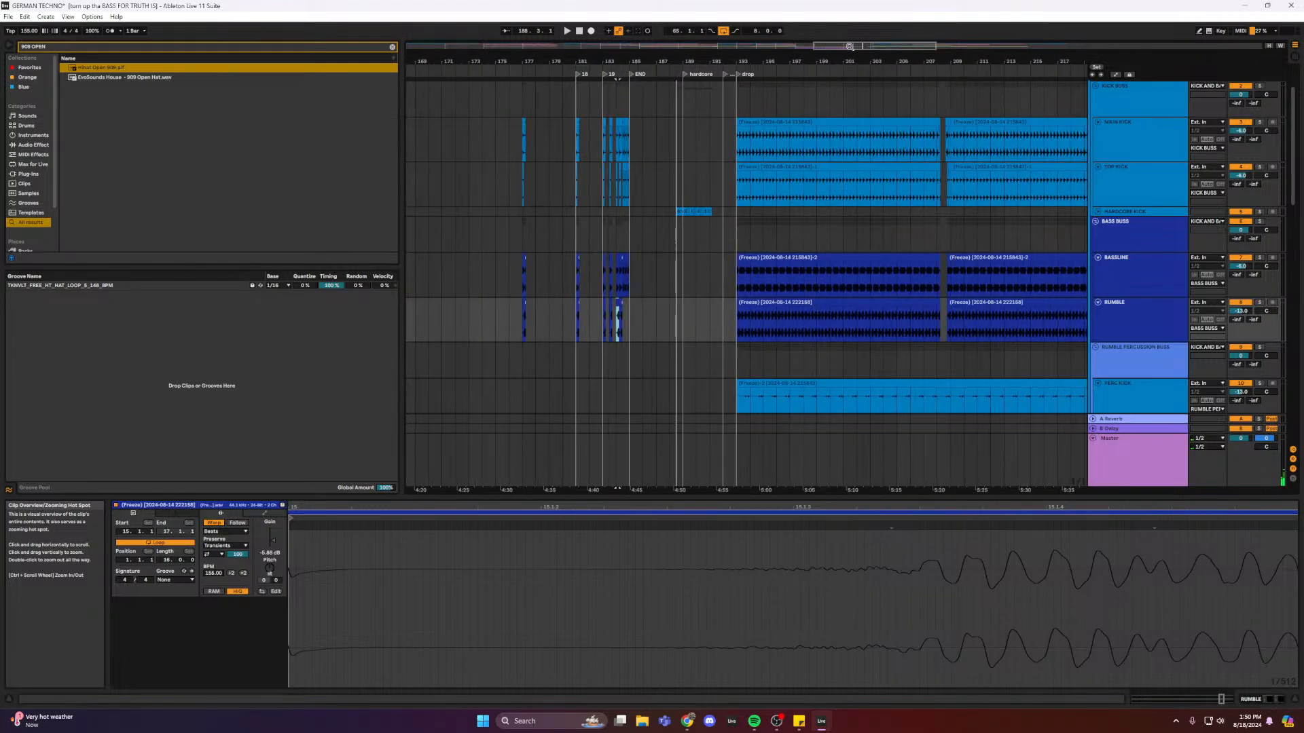
{"action": "left_click", "coordinate": [519, 140]}
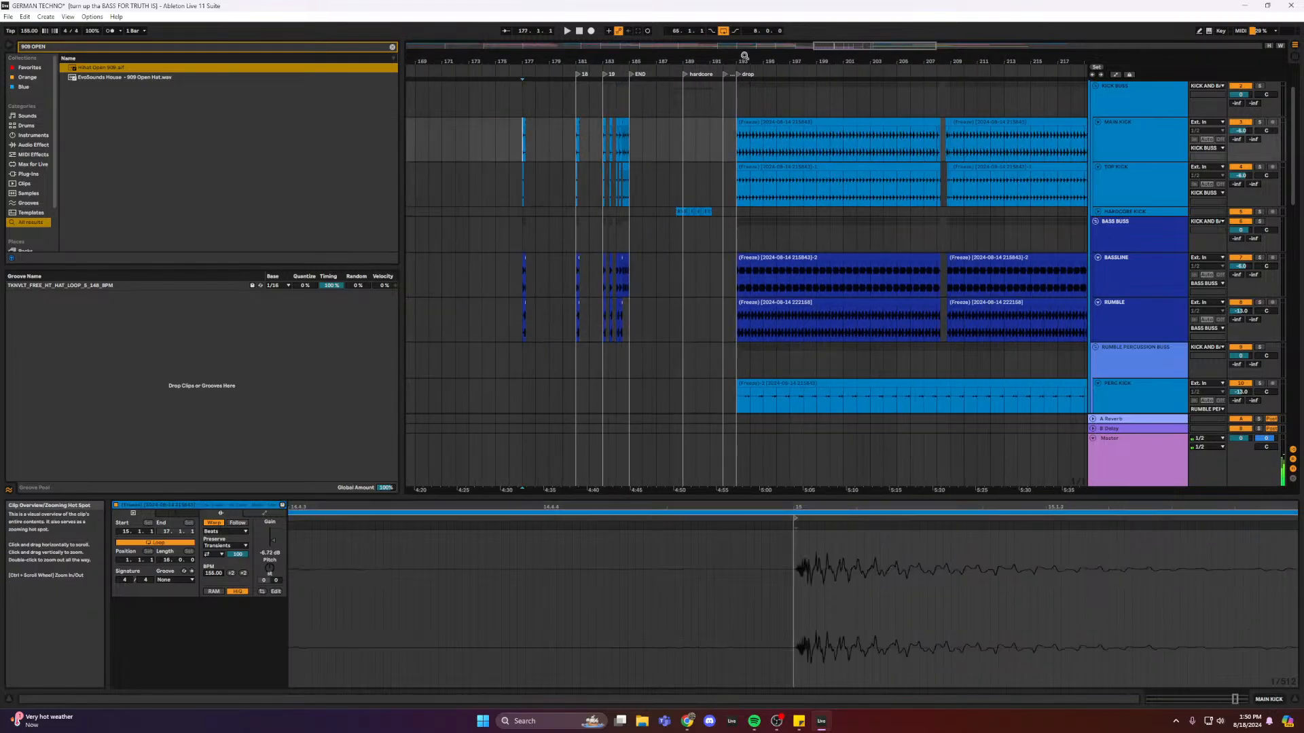
{"action": "left_click", "coordinate": [417, 139]}
{"action": "key", "text": "space"}
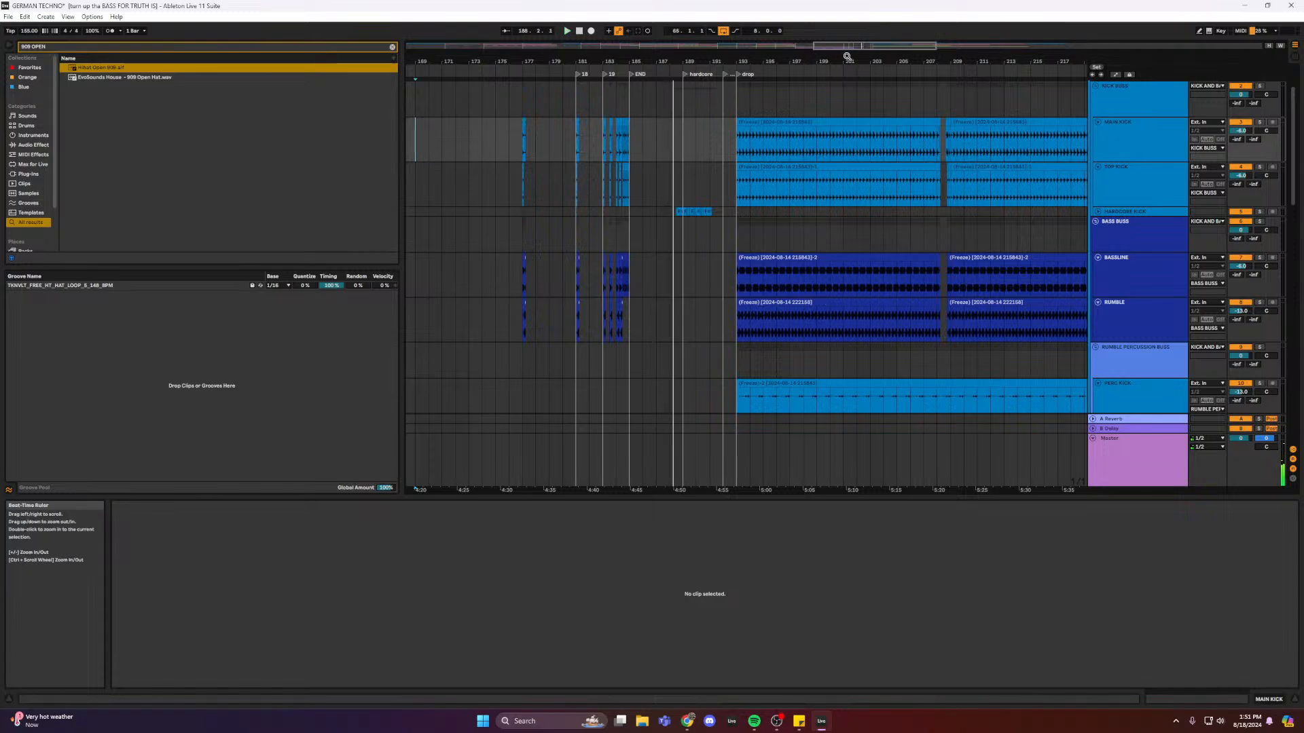
- Duplicate the one-bar section with the kick-and-bass hit at bar 181 to bar 182 across the kick and bass tracks
{"action": "left_click_drag", "start_coordinate": [852, 46], "coordinate": [671, 109]}
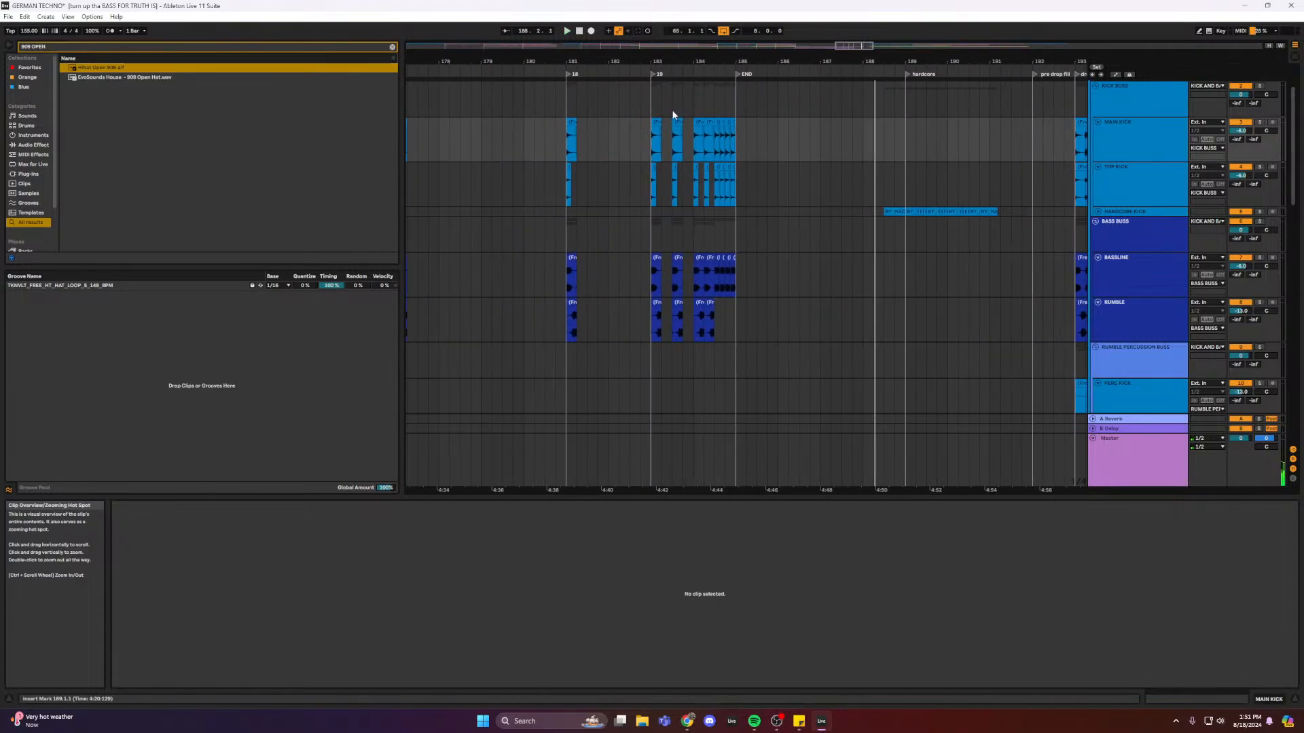
{"action": "left_click", "coordinate": [568, 144]}
{"action": "left_click_drag", "start_coordinate": [567, 145], "coordinate": [609, 307]}
{"action": "key", "text": "ctrl+d"}
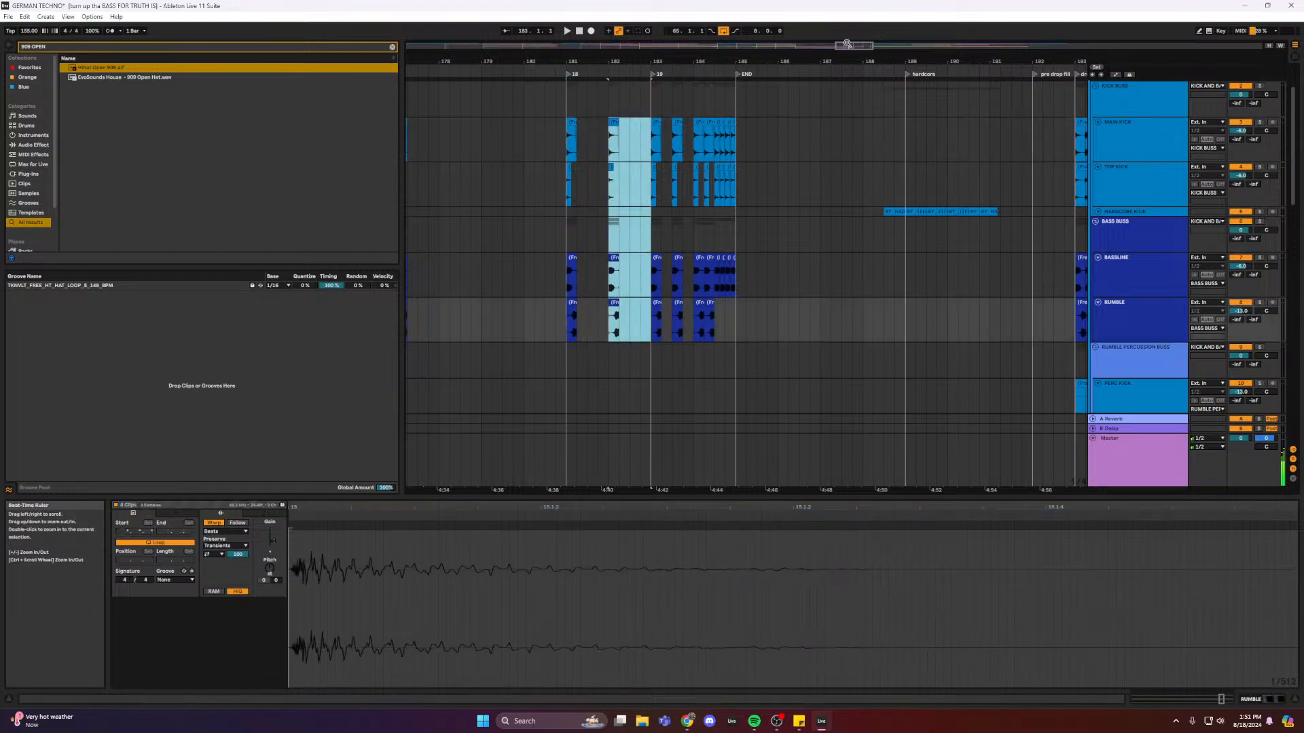
- Collapse the DRUM BUSS group and place the insert marker at bar 181 on the BUILD UP track
{"action": "left_click_drag", "start_coordinate": [848, 43], "coordinate": [846, 45]}
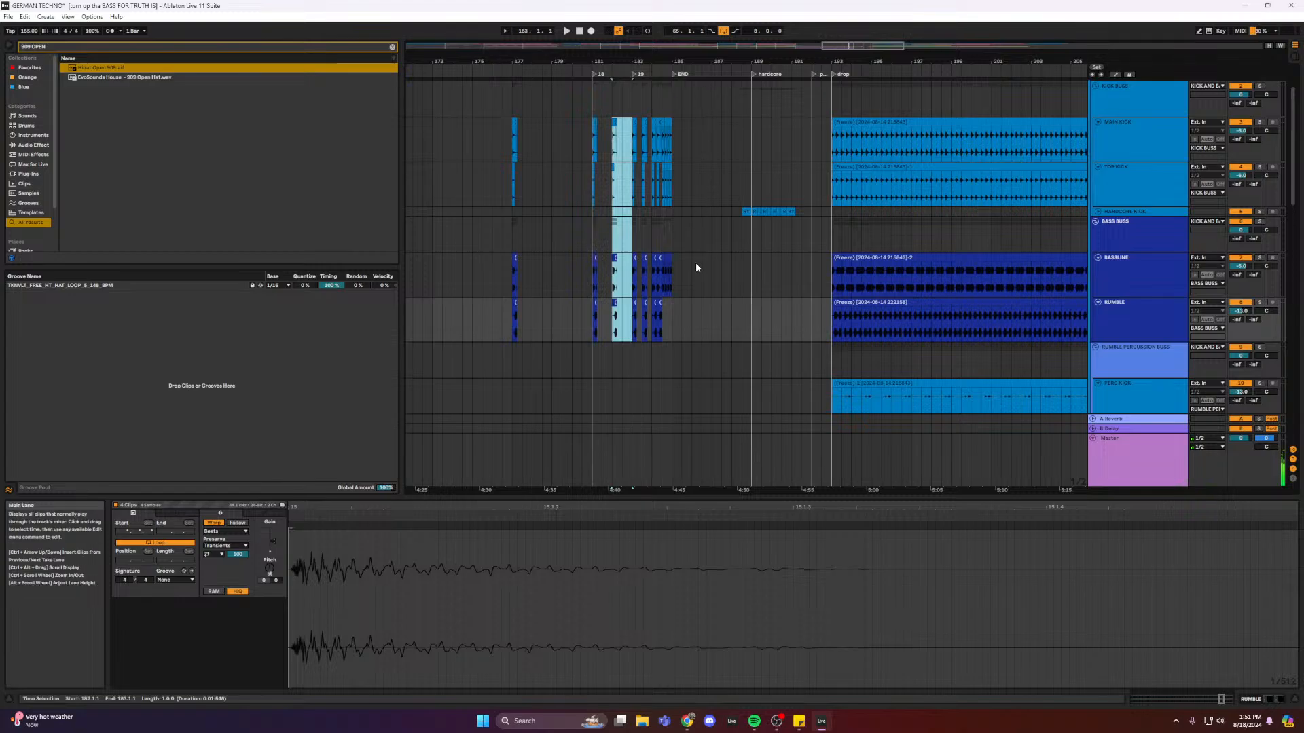
{"action": "scroll", "coordinate": [695, 267], "scroll_direction": "down", "scroll_amount": 10}
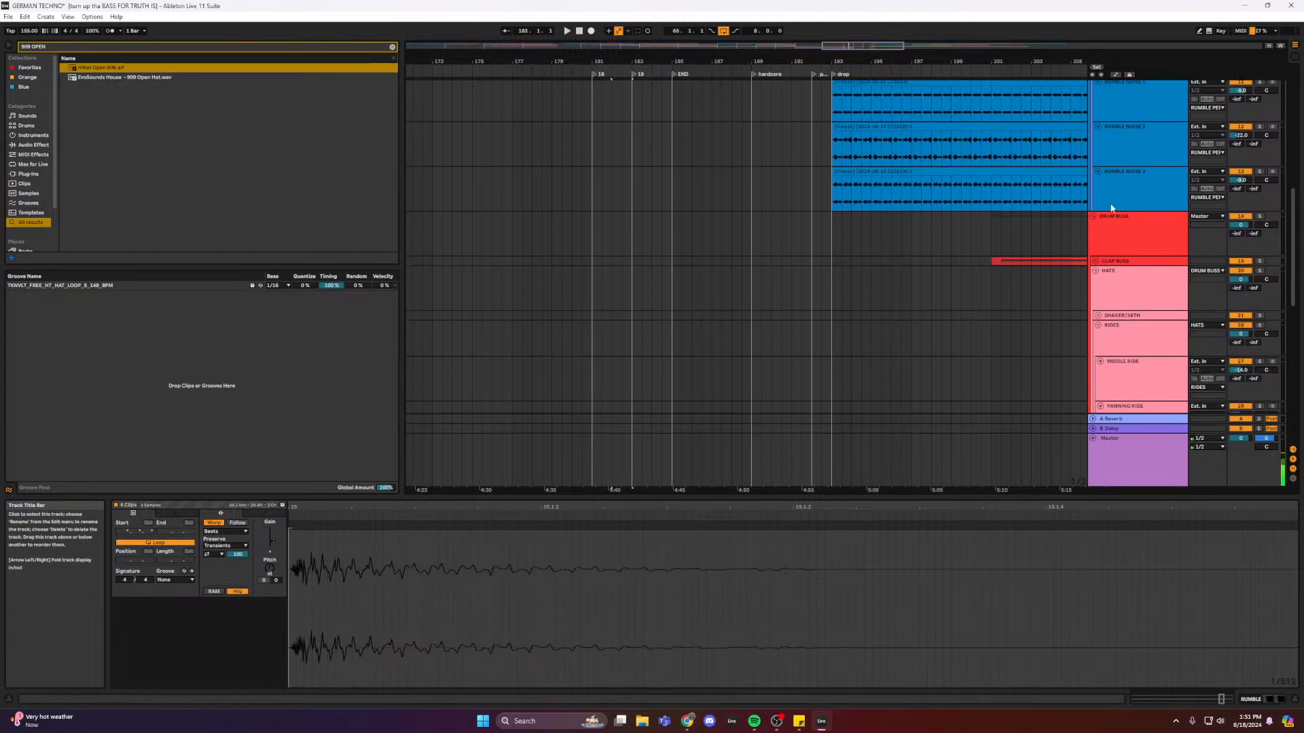
{"action": "left_click", "coordinate": [1095, 224]}
{"action": "left_click", "coordinate": [1093, 218]}
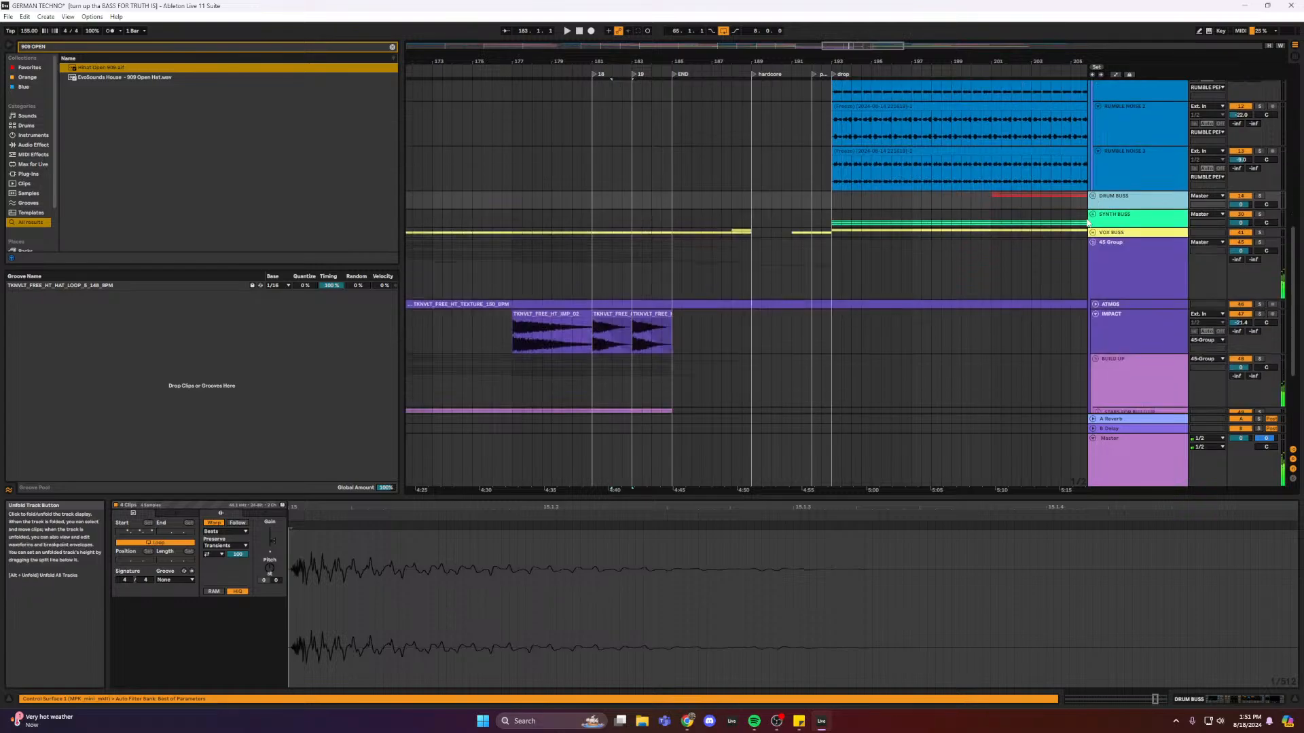
{"action": "scroll", "coordinate": [623, 250], "scroll_direction": "down", "scroll_amount": 5}
{"action": "left_click", "coordinate": [593, 278]}
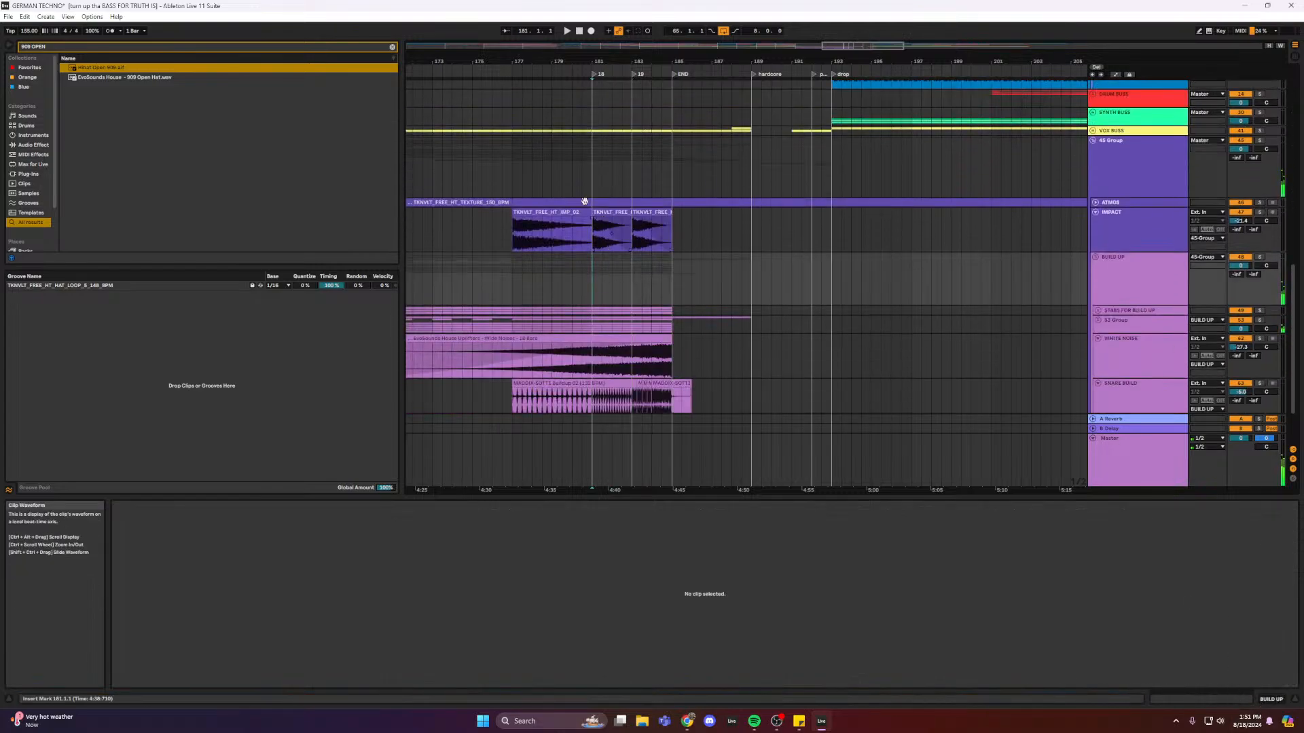
{"action": "left_click", "coordinate": [597, 176]}
{"action": "left_click", "coordinate": [591, 292]}
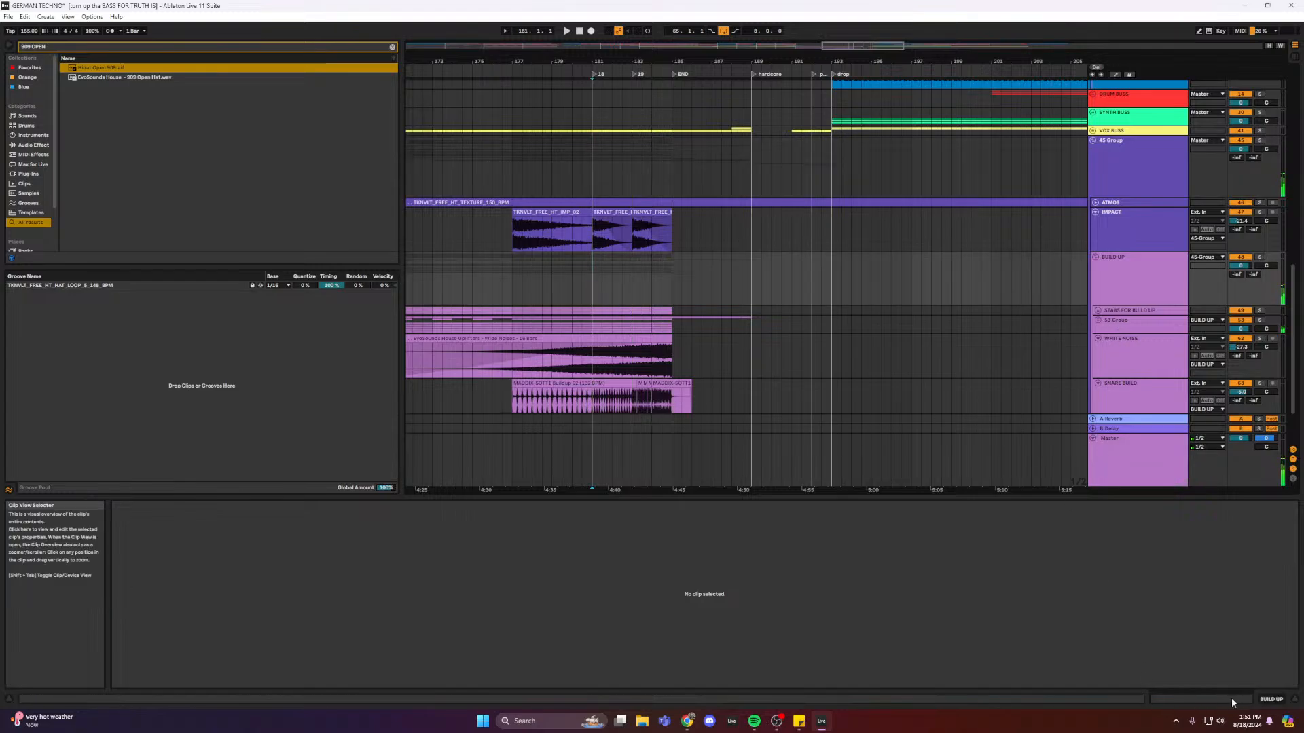
- Open the Endless Smile plug-in on the STABS FOR BUILD UP track to inspect its intensity and preset
{"action": "scroll", "coordinate": [989, 242], "scroll_direction": "down", "scroll_amount": 3}
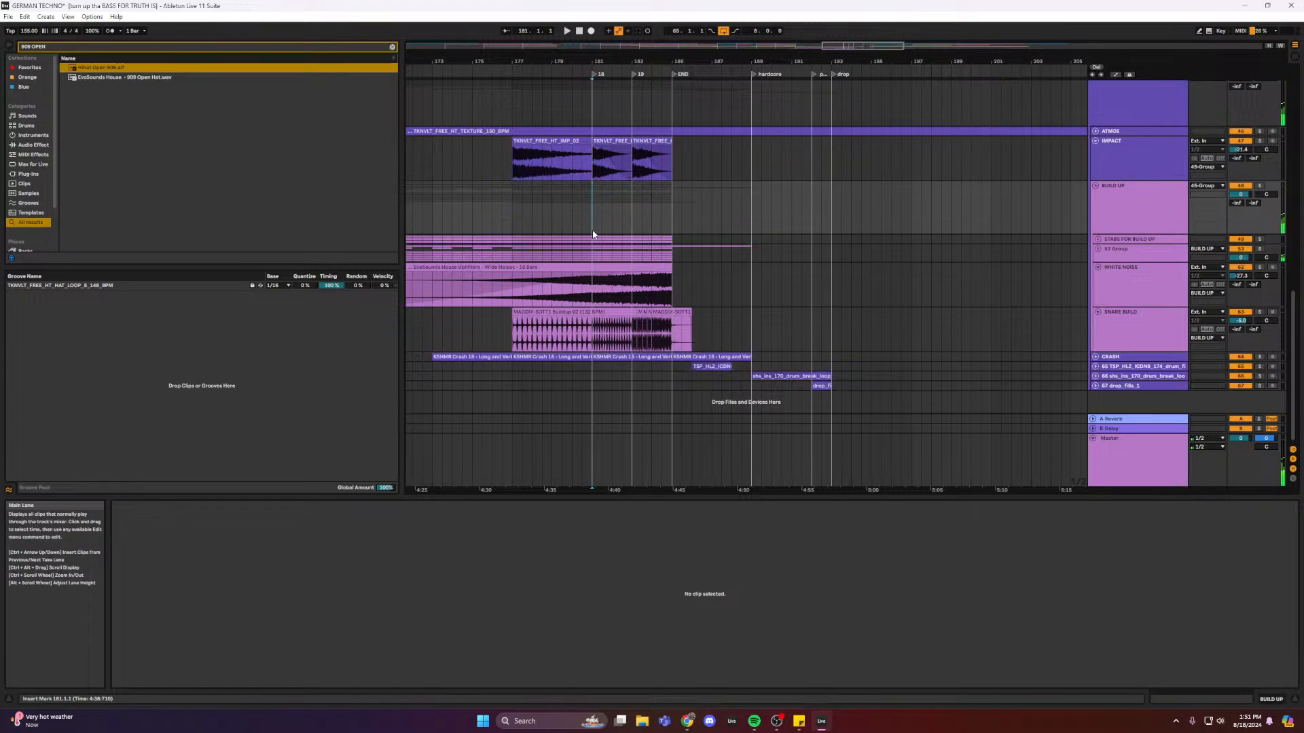
{"action": "left_click", "coordinate": [594, 242]}
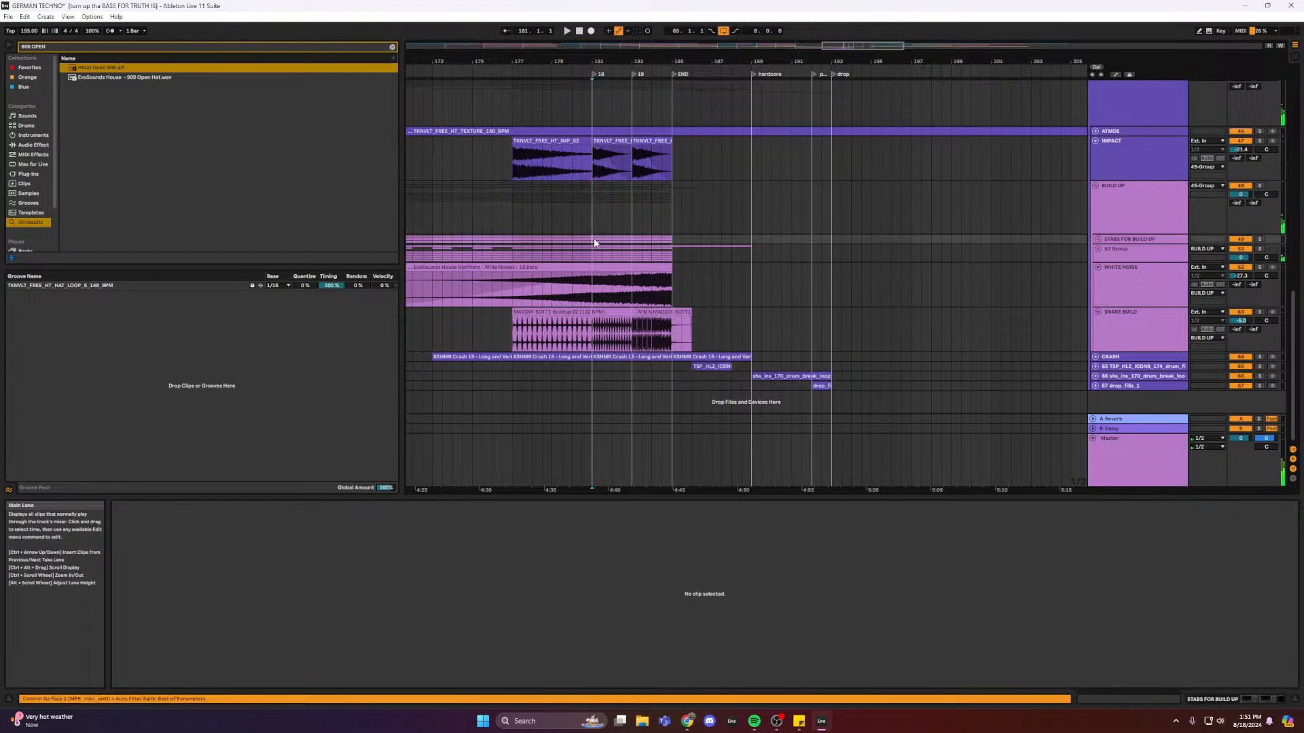
{"action": "left_click", "coordinate": [1228, 702]}
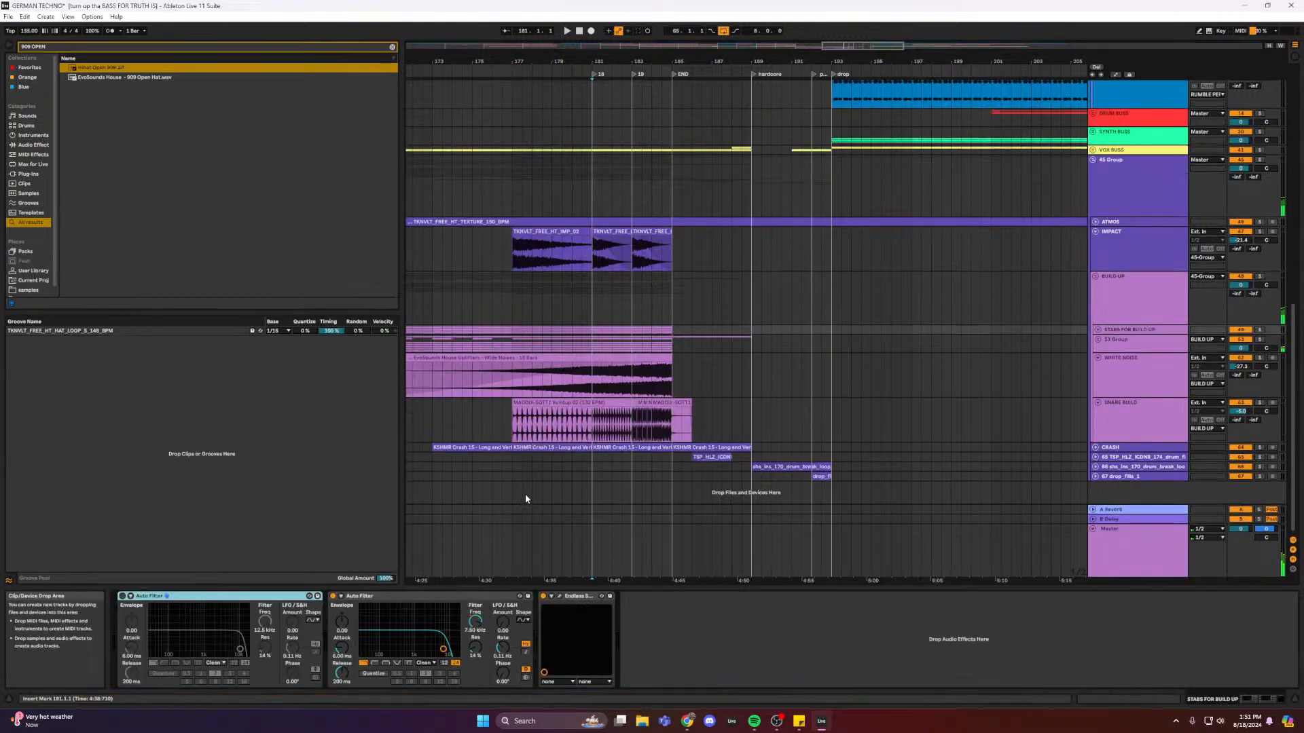
{"action": "left_click", "coordinate": [559, 597]}
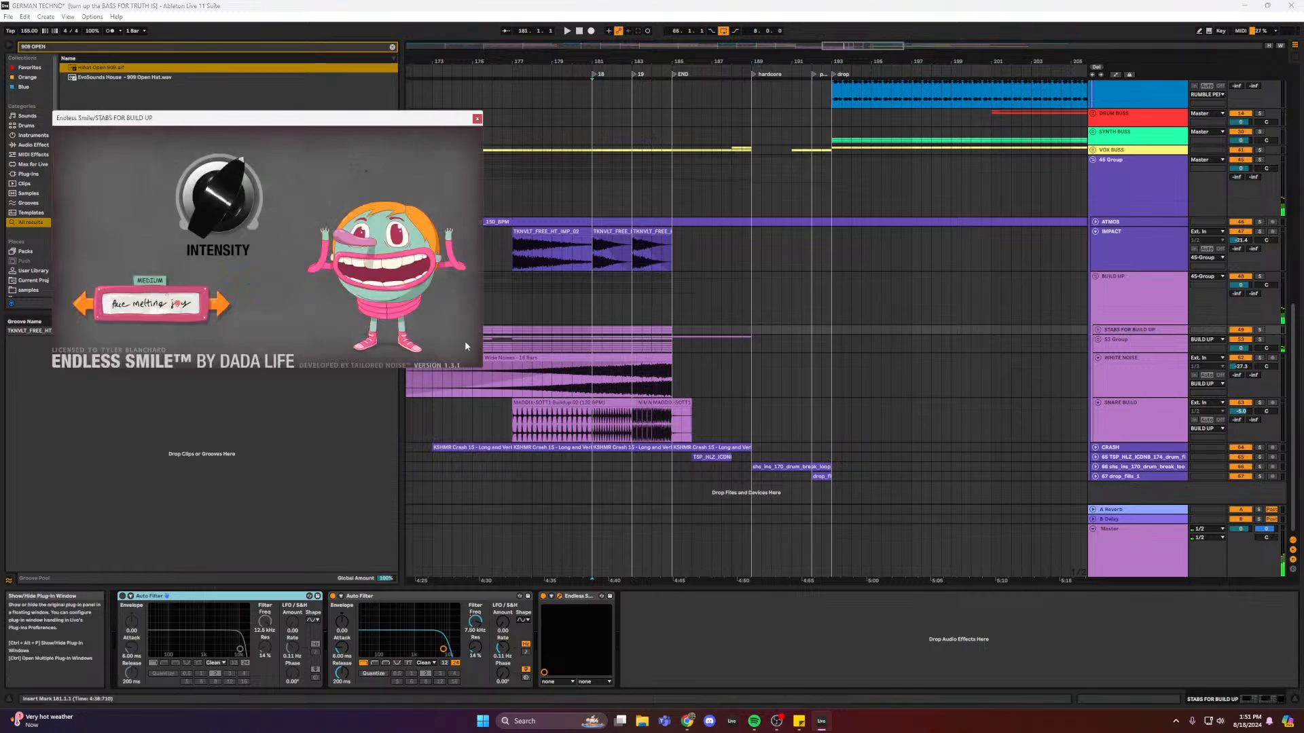
{"action": "left_click_drag", "start_coordinate": [391, 119], "coordinate": [396, 116]}
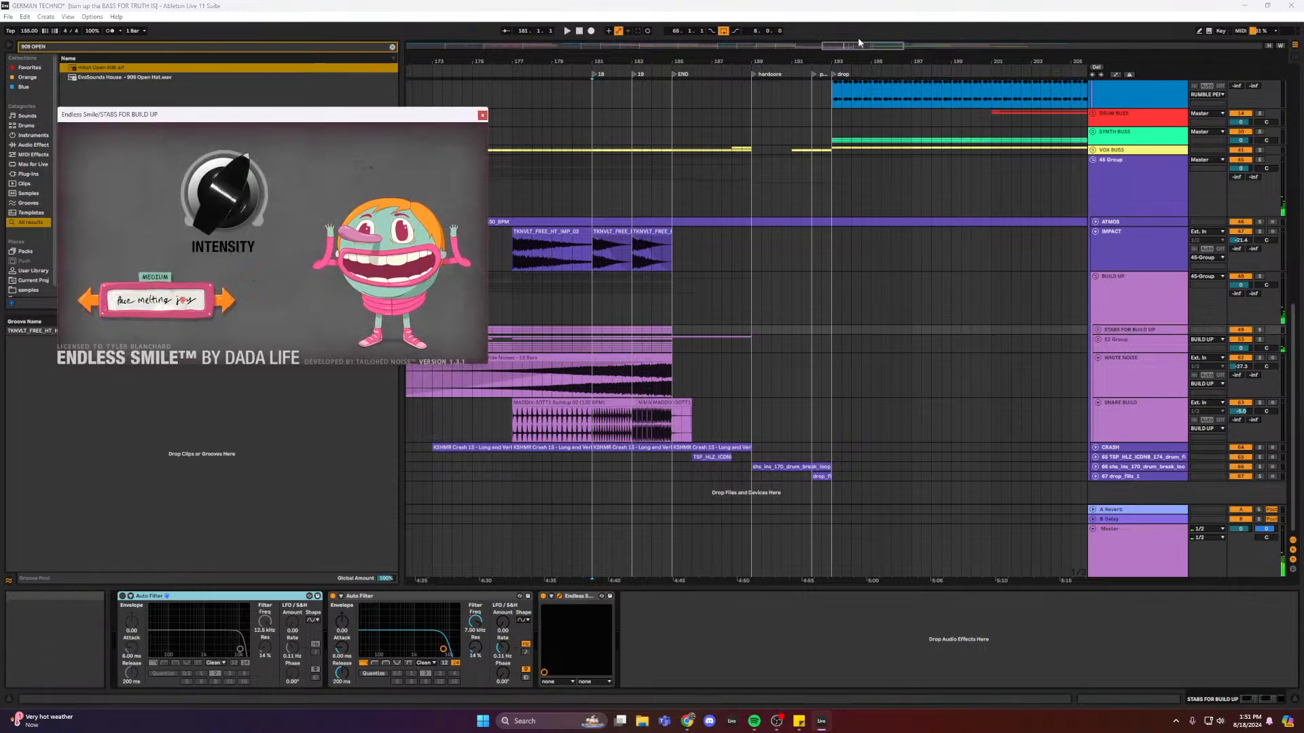
{"action": "scroll", "coordinate": [731, 198], "scroll_direction": "down", "scroll_amount": 1}
{"action": "mouse_move", "coordinate": [190, 238]}
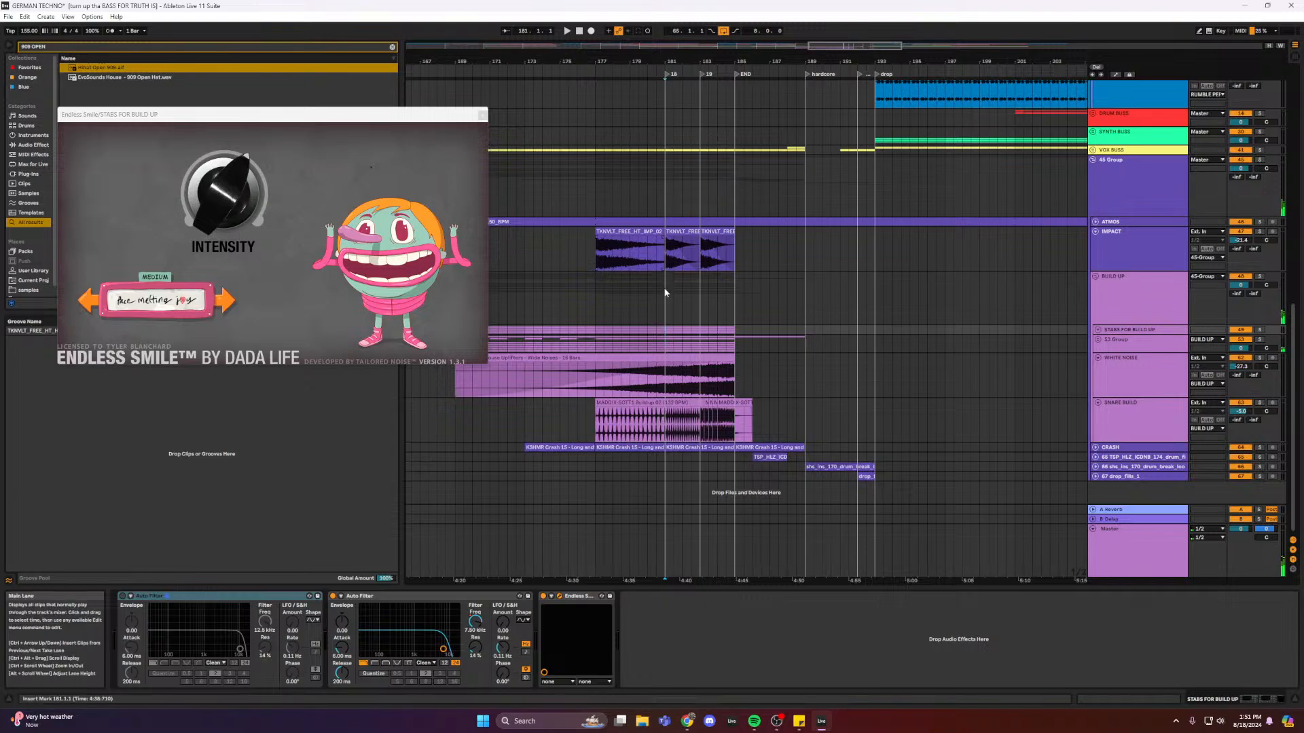
- Show the arrangement's automation lanes and select bar 181 on the STABS FOR BUILD UP track to view its devices
{"action": "left_click", "coordinate": [668, 323]}
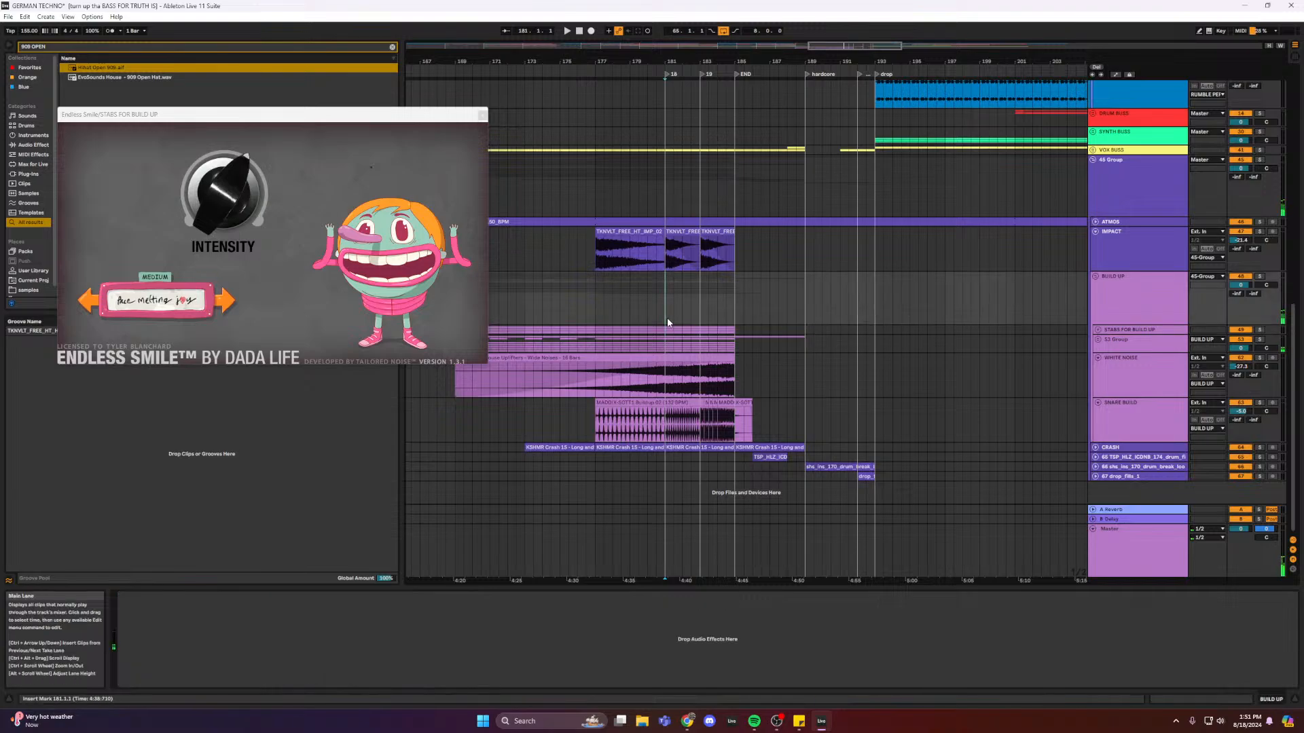
{"action": "key", "text": "a"}
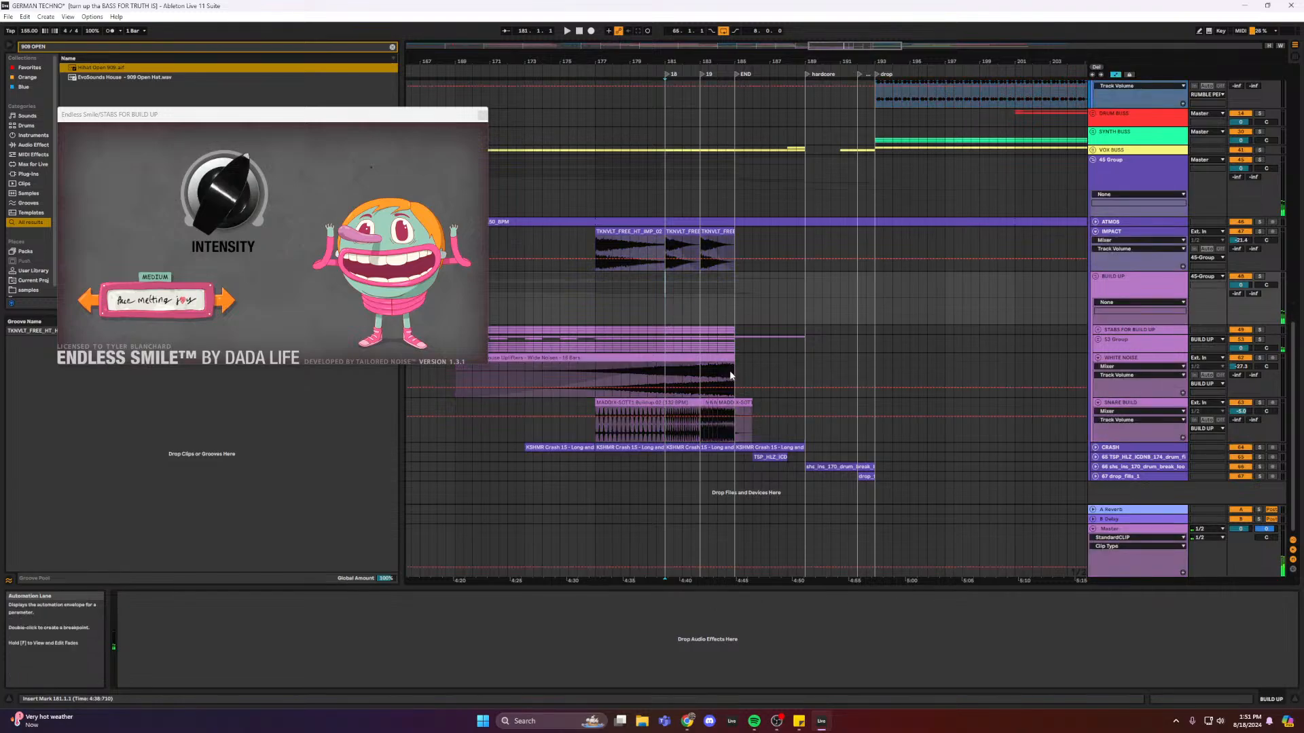
{"action": "left_click", "coordinate": [1095, 276]}
{"action": "left_click", "coordinate": [1095, 276]}
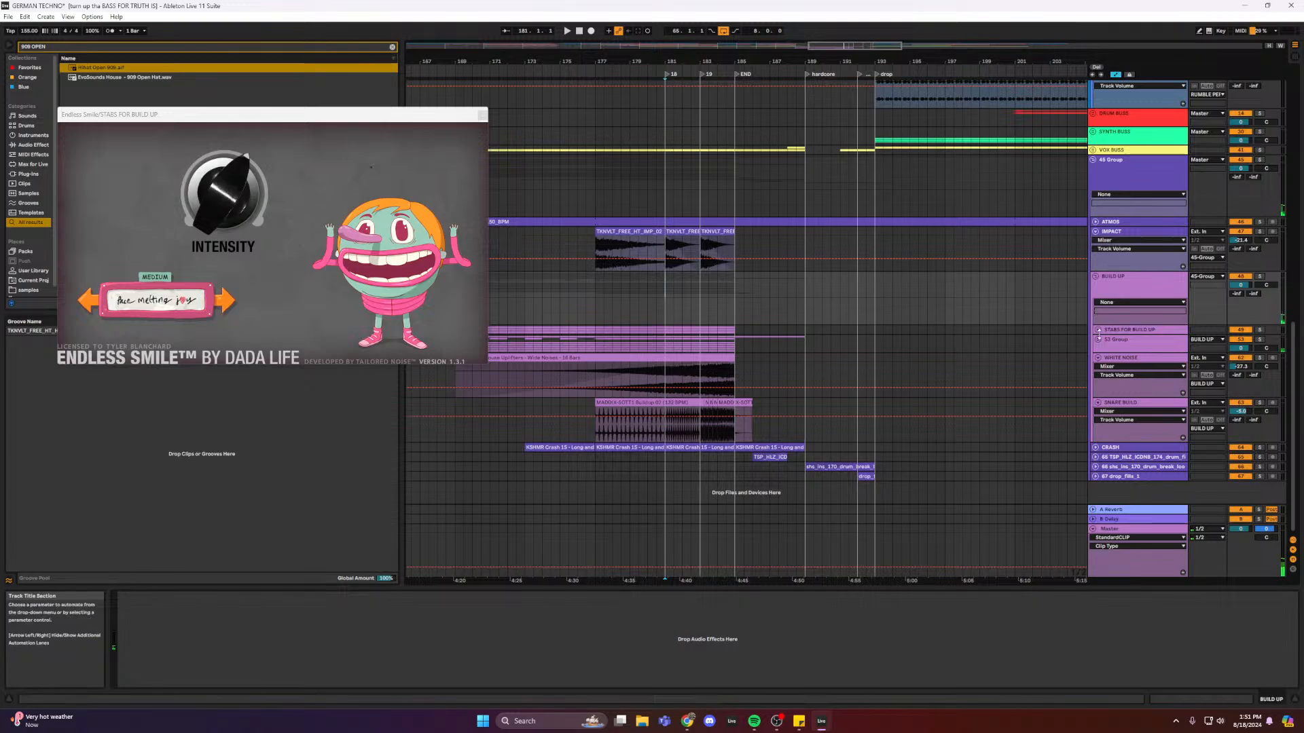
{"action": "left_click", "coordinate": [667, 331]}
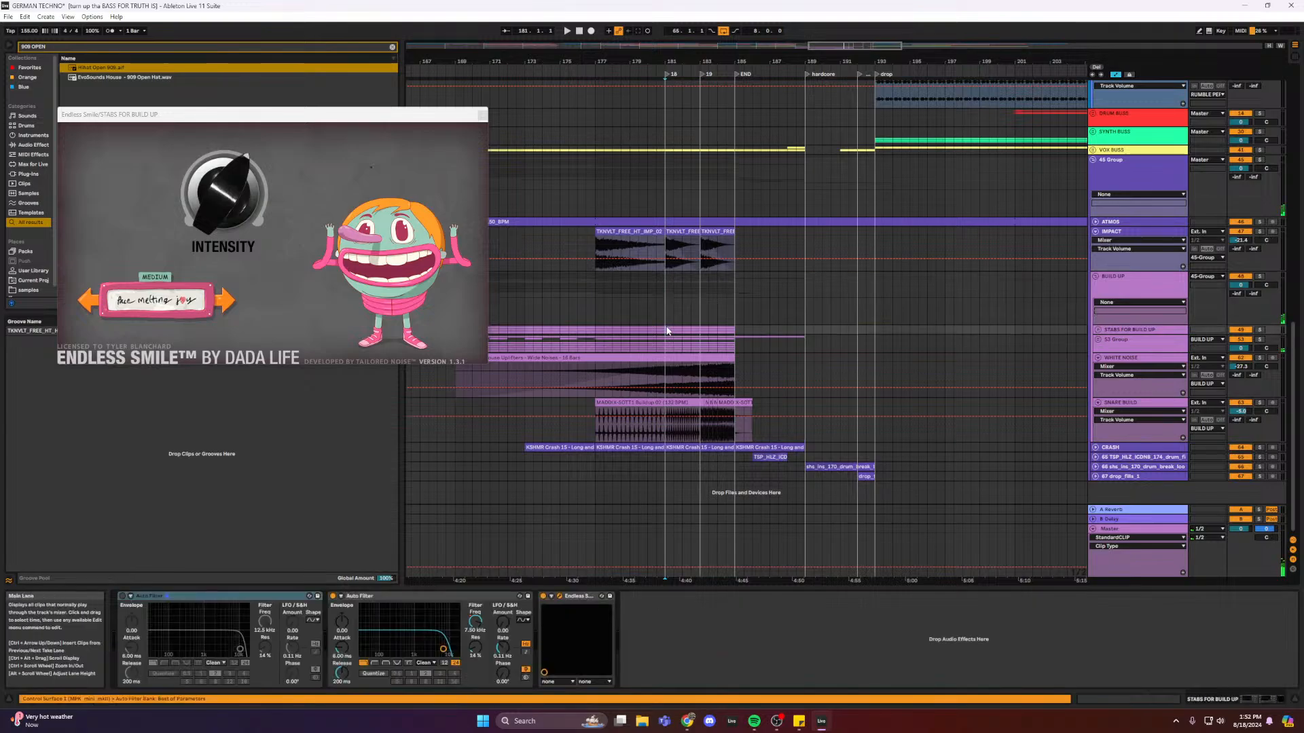
- Inspect the Eternal Return and Portal plug-ins on the 53 Group inside BUILD UP
{"action": "left_click", "coordinate": [1008, 340]}
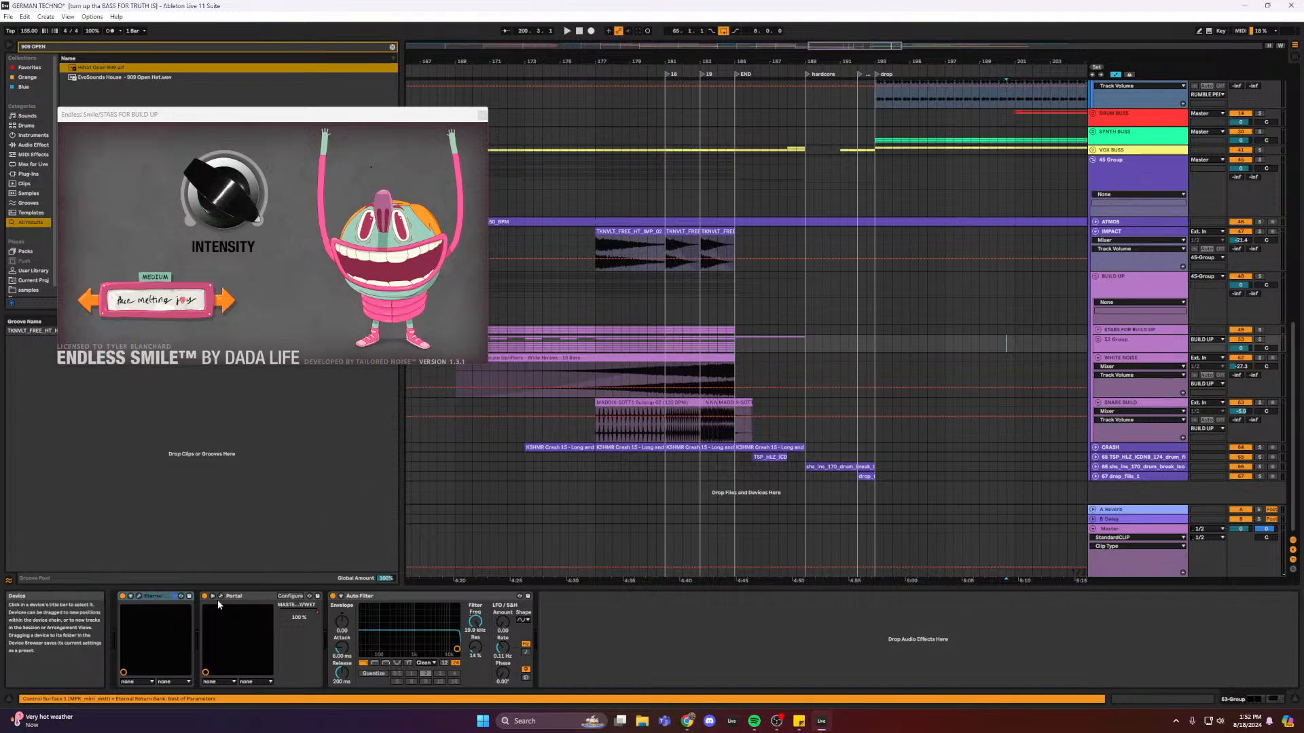
{"action": "left_click", "coordinate": [139, 596]}
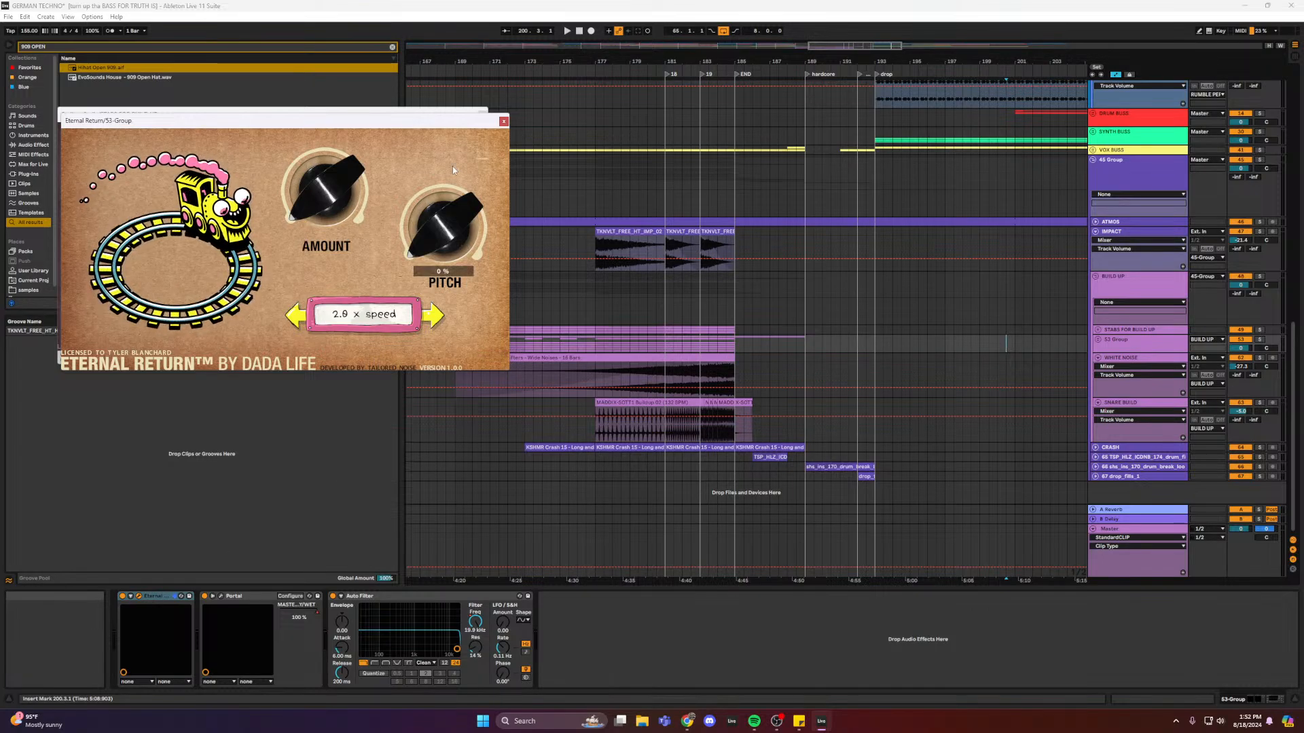
{"action": "left_click_drag", "start_coordinate": [452, 122], "coordinate": [558, 168]}
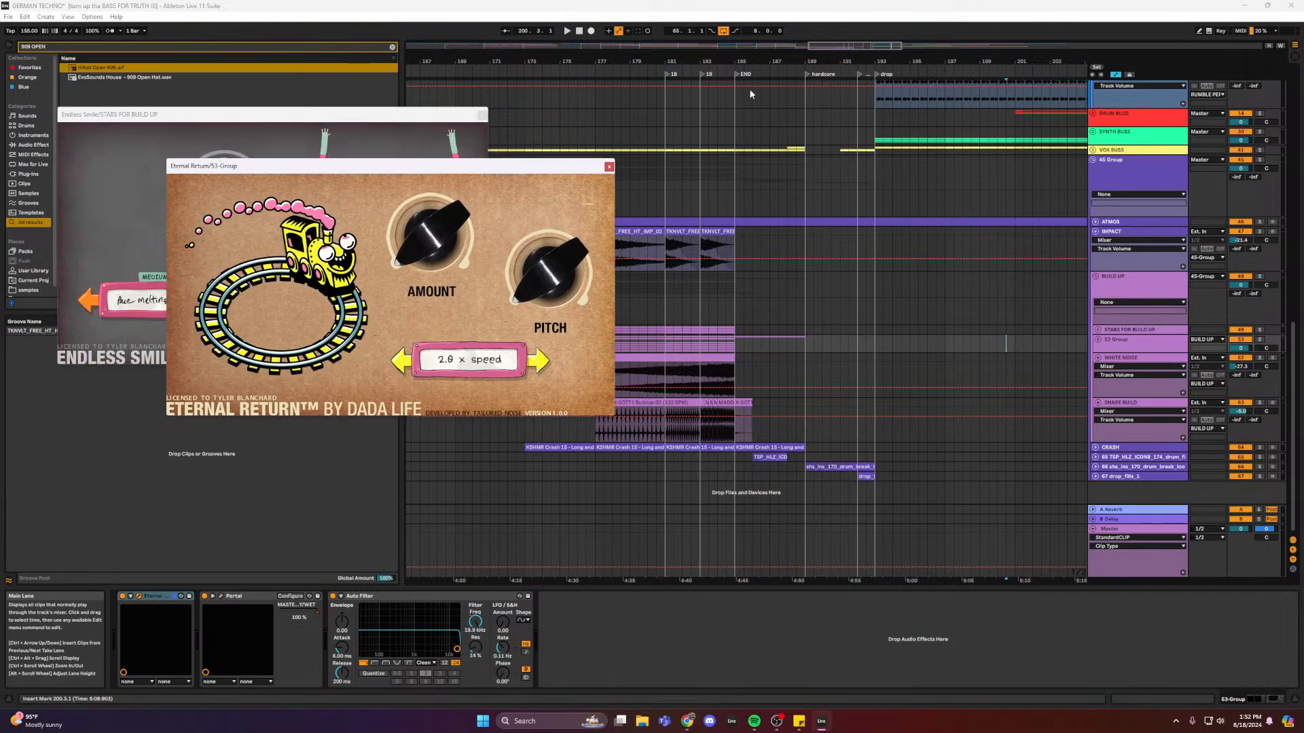
{"action": "scroll", "coordinate": [655, 492], "scroll_direction": "up", "scroll_amount": 5}
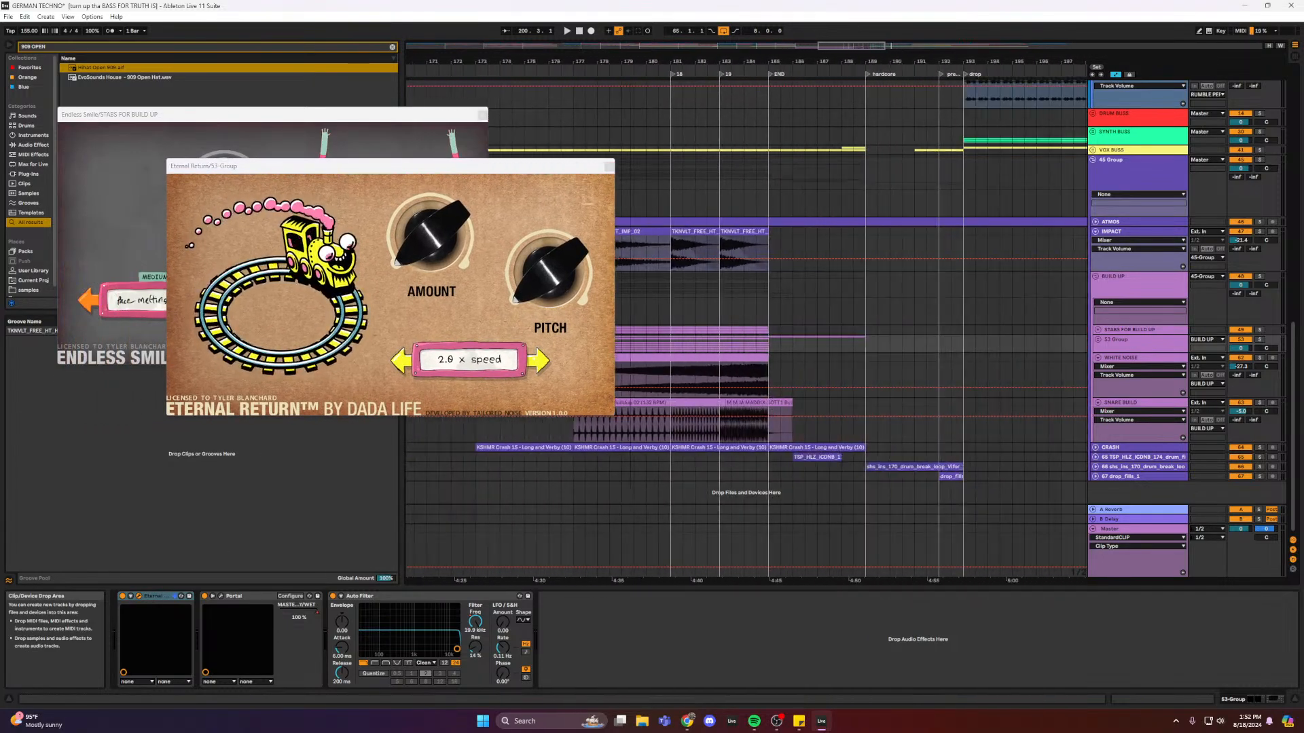
{"action": "mouse_move", "coordinate": [564, 294]}
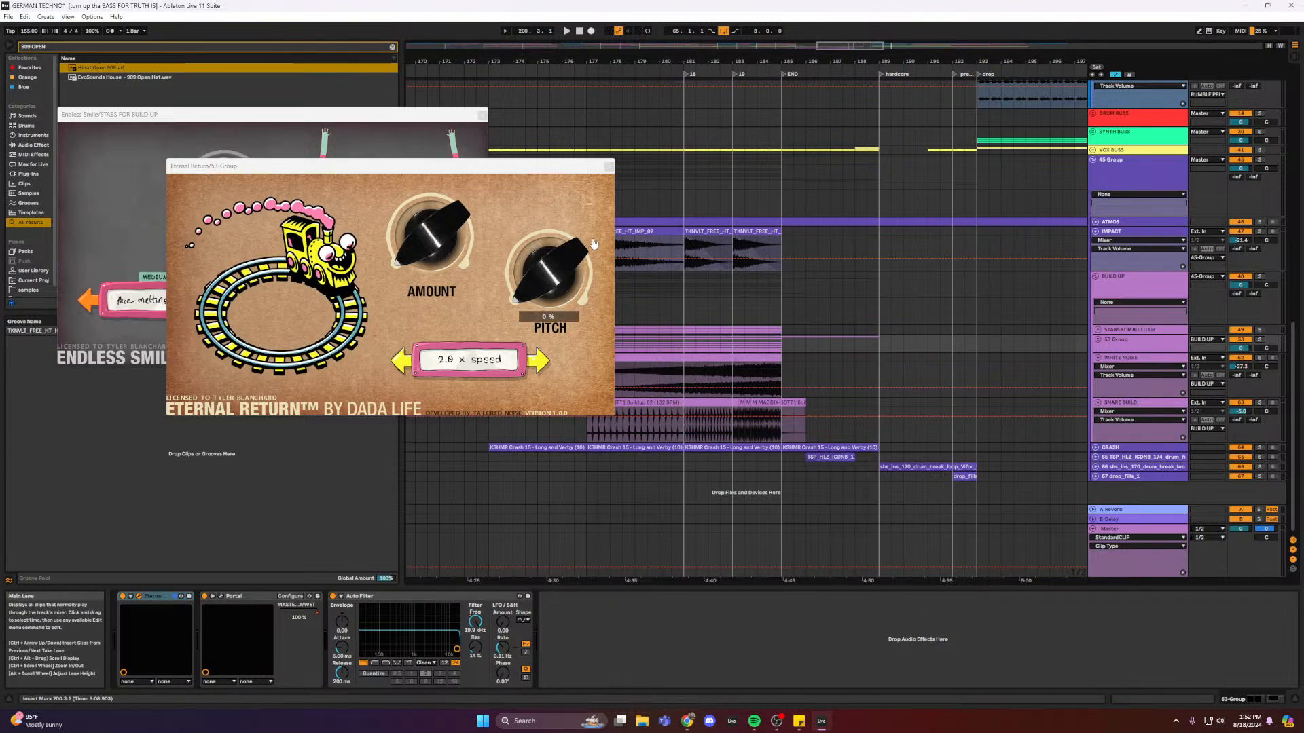
{"action": "left_click", "coordinate": [221, 597]}
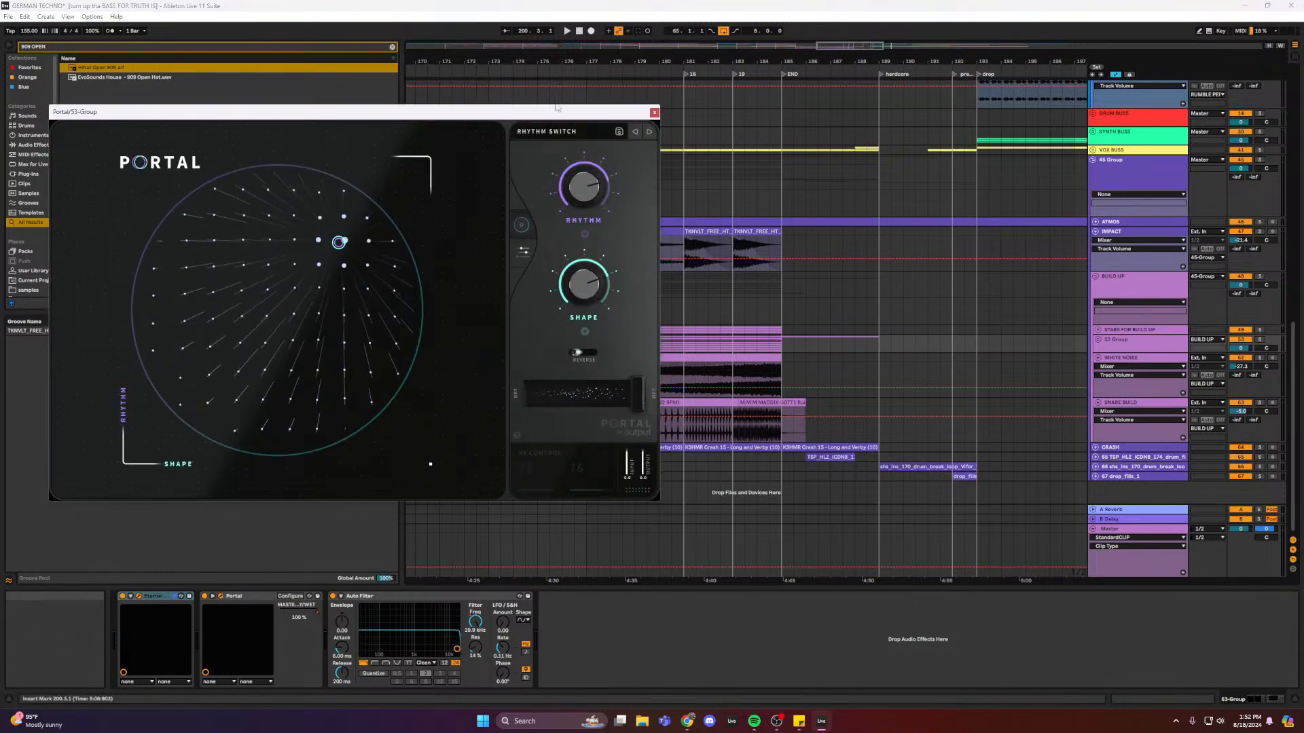
{"action": "left_click", "coordinate": [654, 113]}
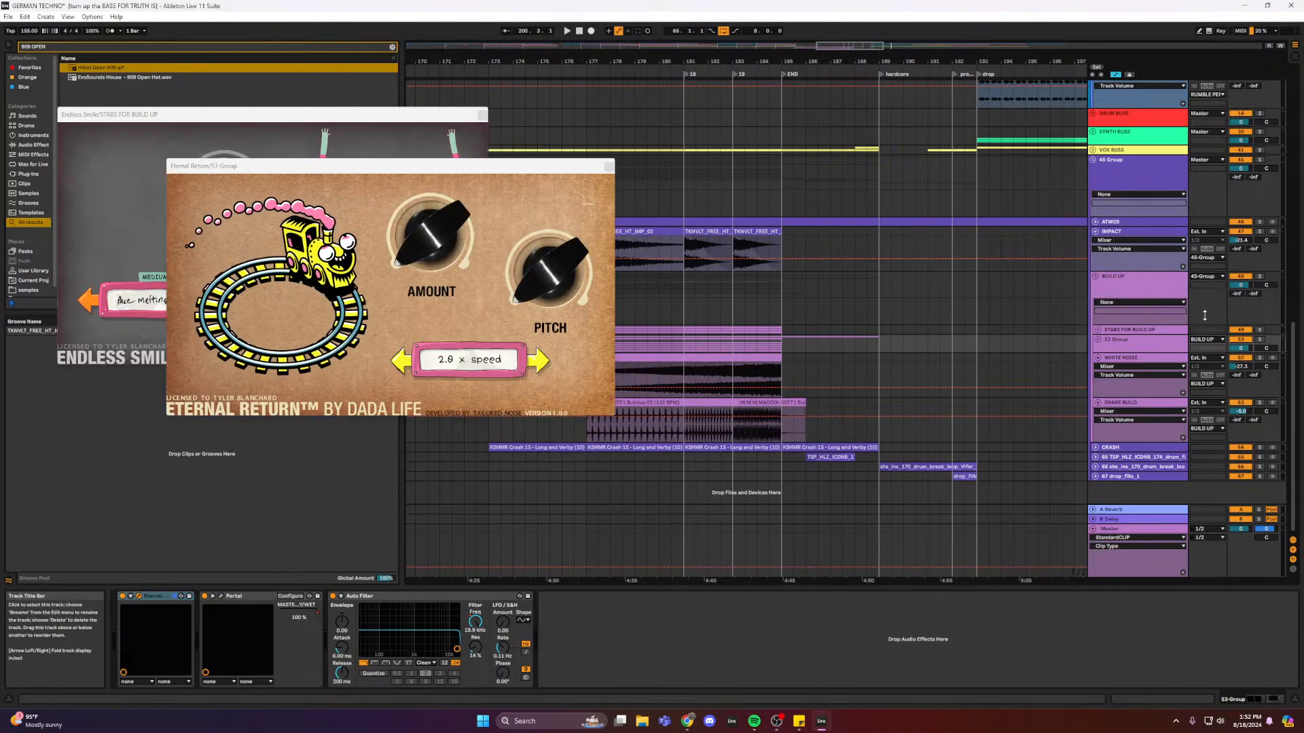
- Unfold the 53 Group's automation, close the plug-in windows, and lower the Eternal Return Pitch and Amount peaks at the END locator
{"action": "left_click", "coordinate": [1097, 339]}
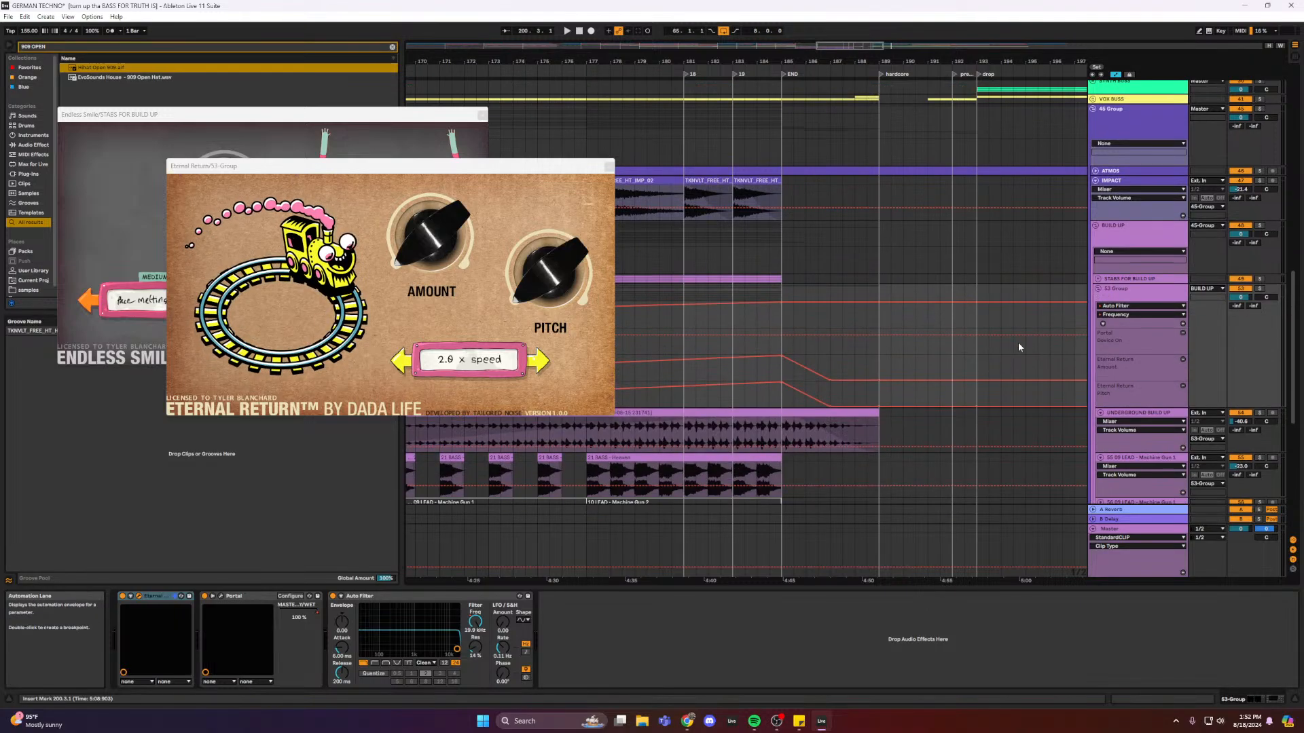
{"action": "left_click_drag", "start_coordinate": [562, 165], "coordinate": [419, 152]}
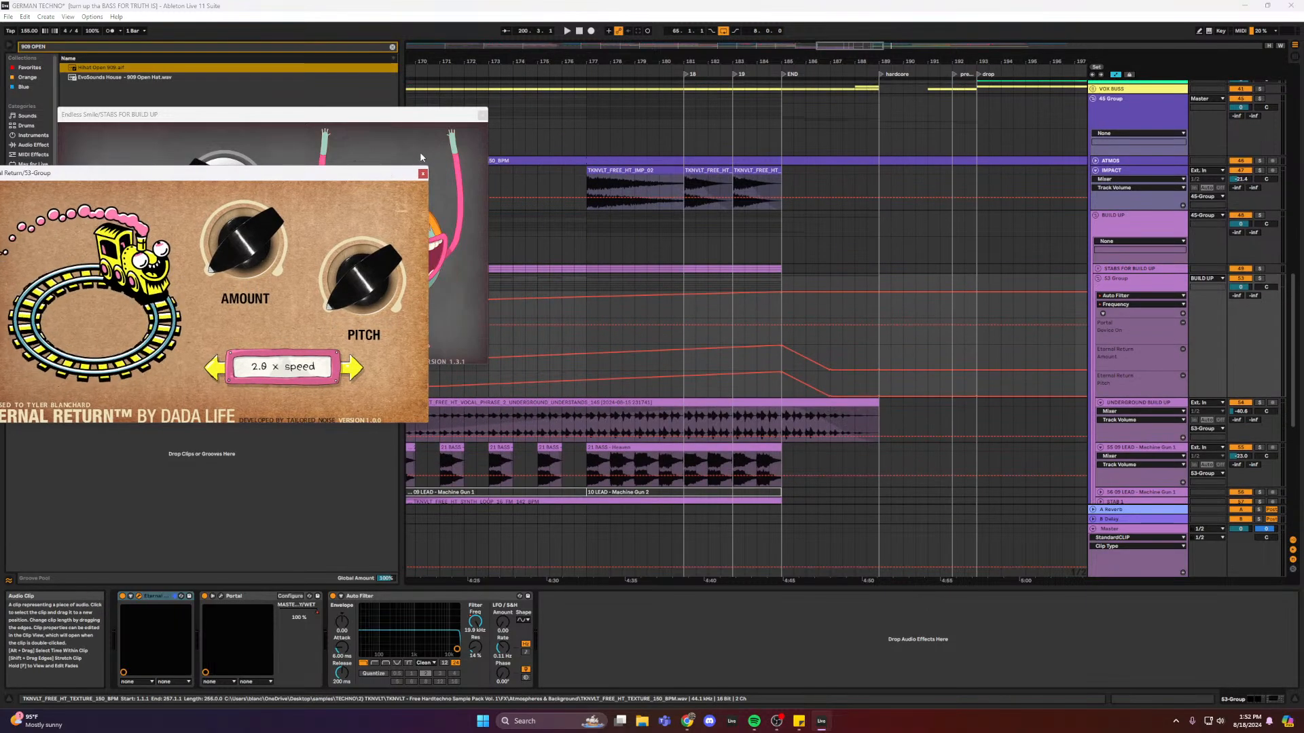
{"action": "left_click", "coordinate": [464, 152]}
{"action": "left_click", "coordinate": [482, 115]}
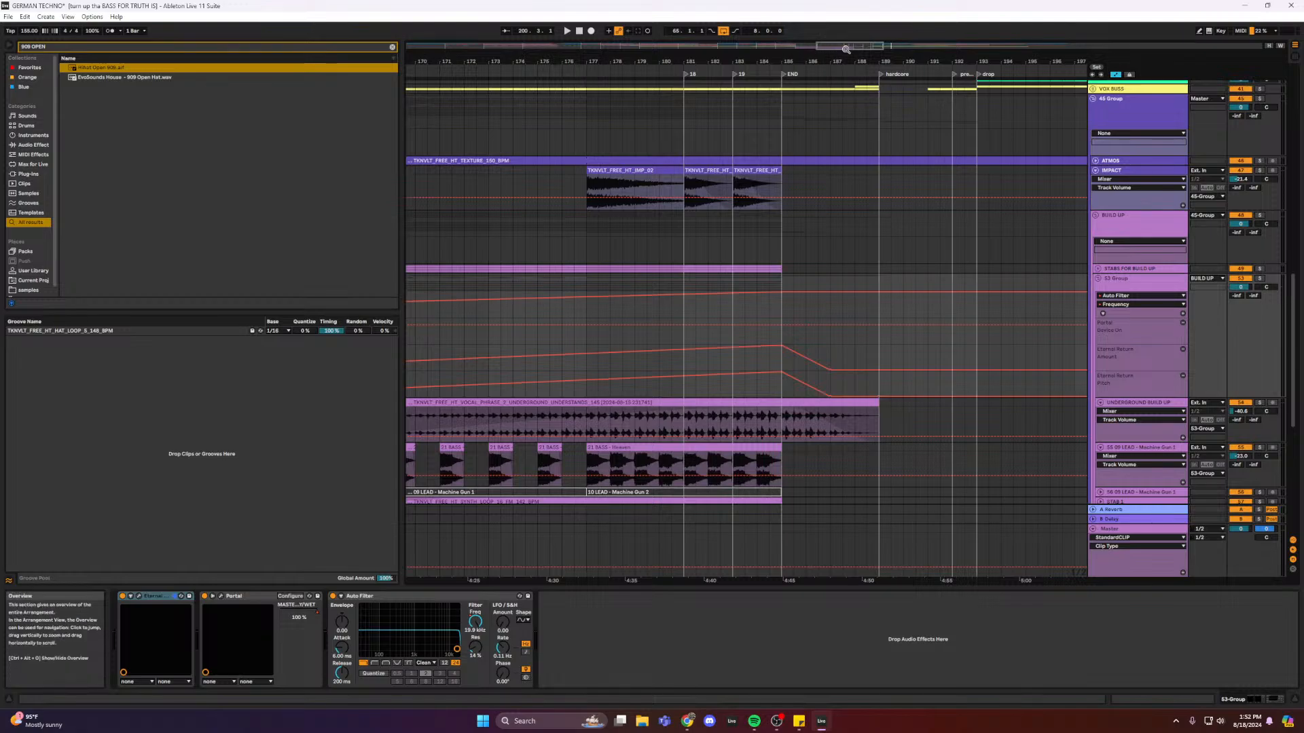
{"action": "left_click_drag", "start_coordinate": [849, 45], "coordinate": [846, 71]}
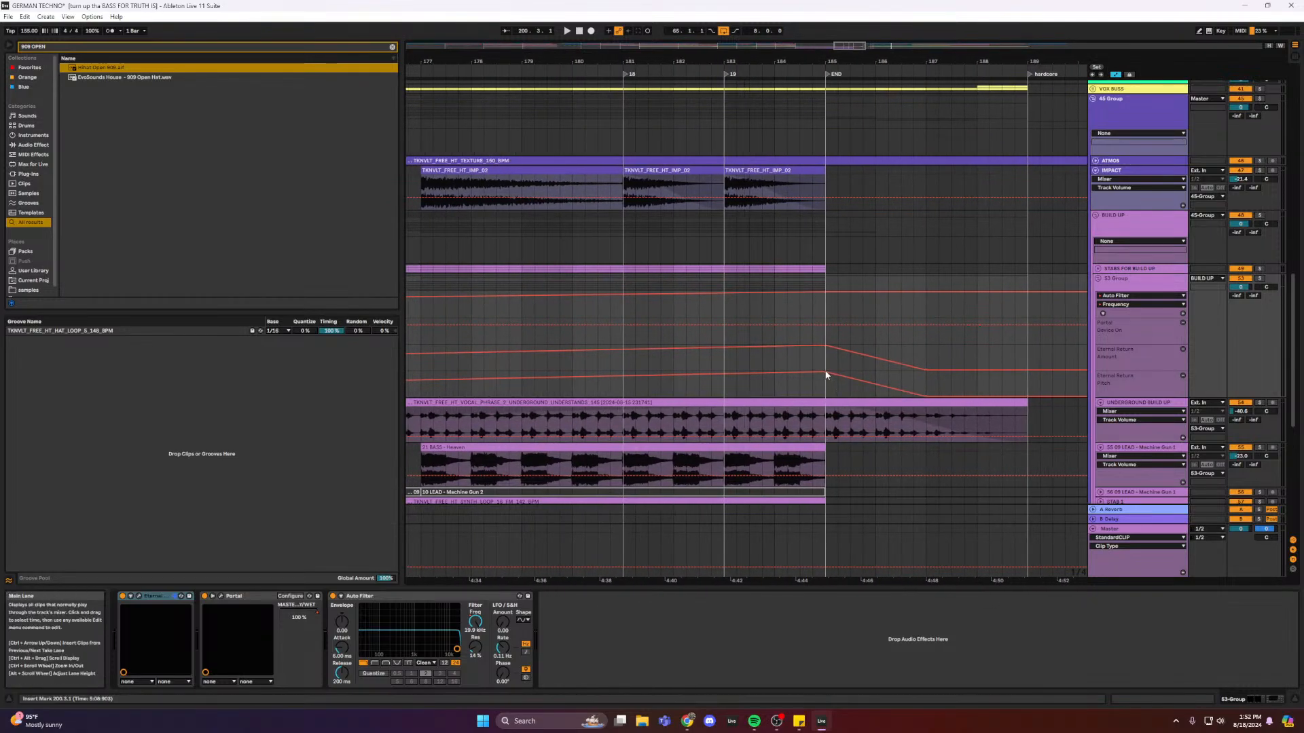
{"action": "mouse_move", "coordinate": [827, 377]}
{"action": "left_click_drag", "start_coordinate": [825, 373], "coordinate": [826, 378]}
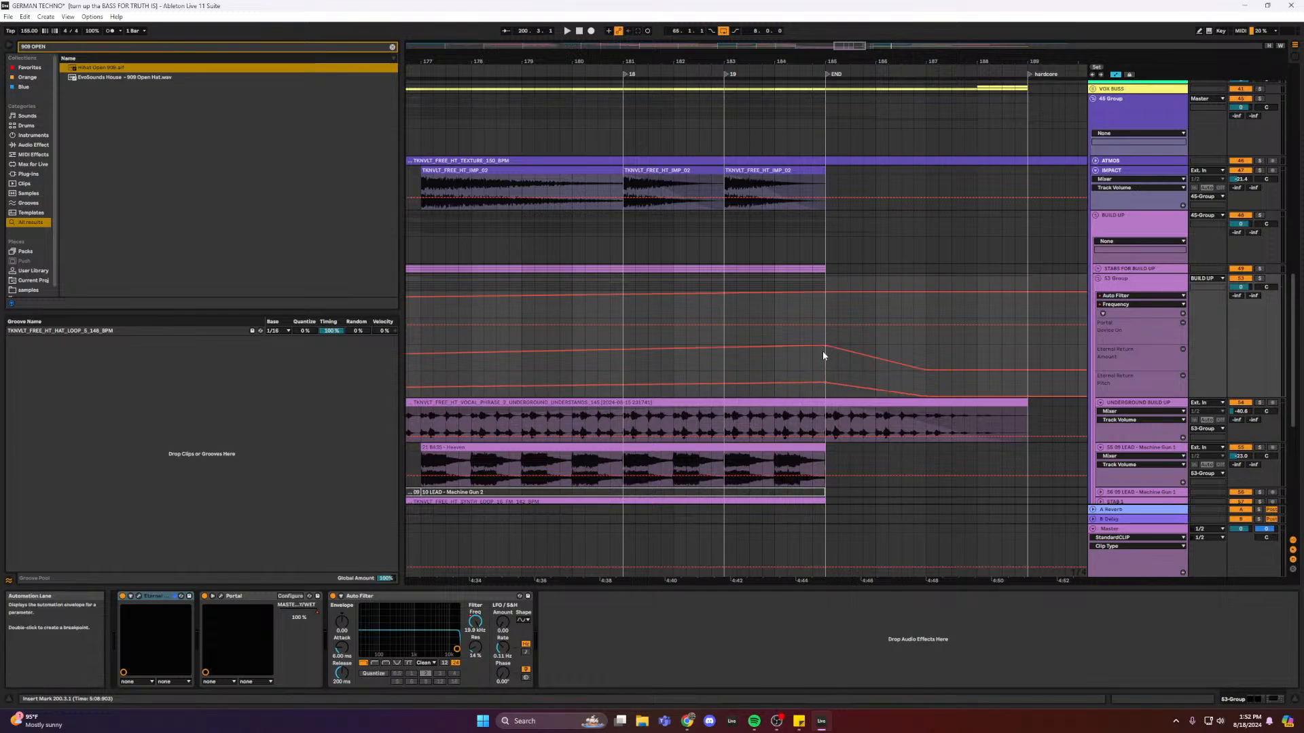
{"action": "left_click_drag", "start_coordinate": [825, 348], "coordinate": [825, 355]}
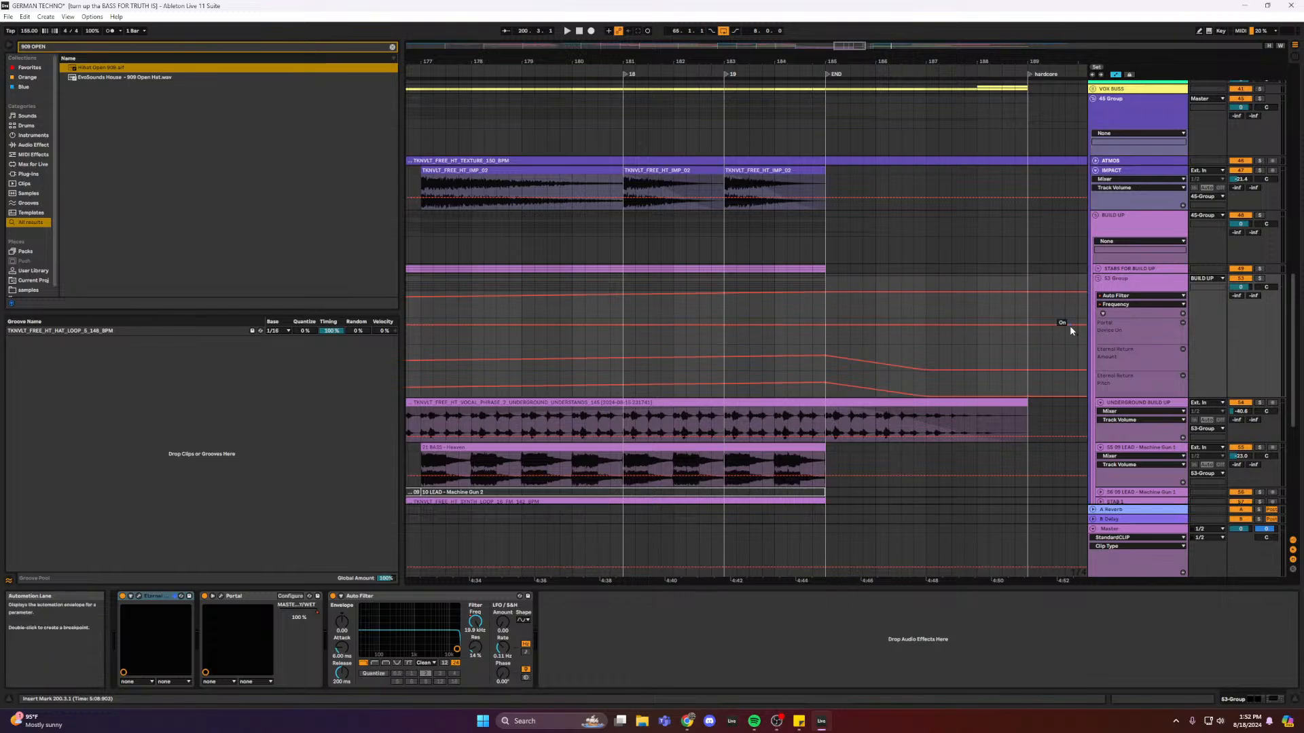
- Display Portal's MASTER DRY/WET automation on the 53 Group and lower its peak at the END locator
{"action": "left_click", "coordinate": [1144, 296]}
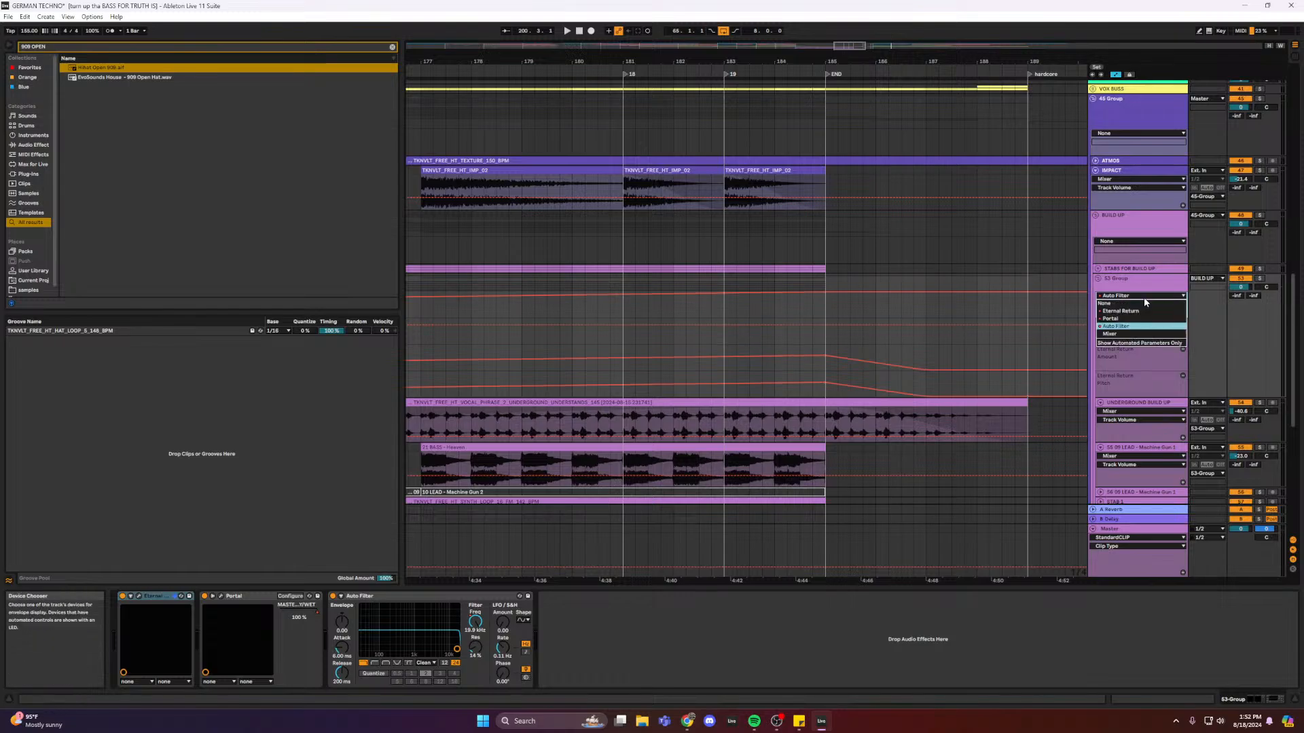
{"action": "left_click", "coordinate": [1132, 319]}
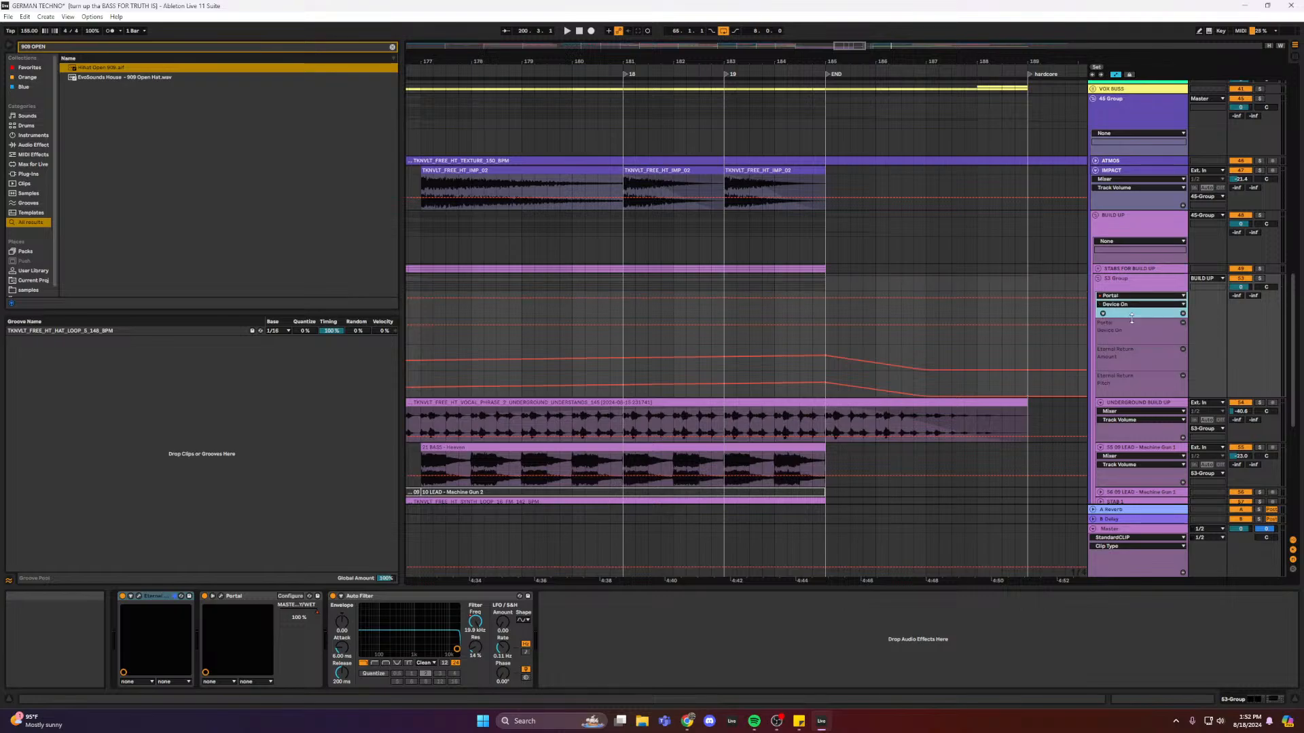
{"action": "left_click", "coordinate": [1141, 304]}
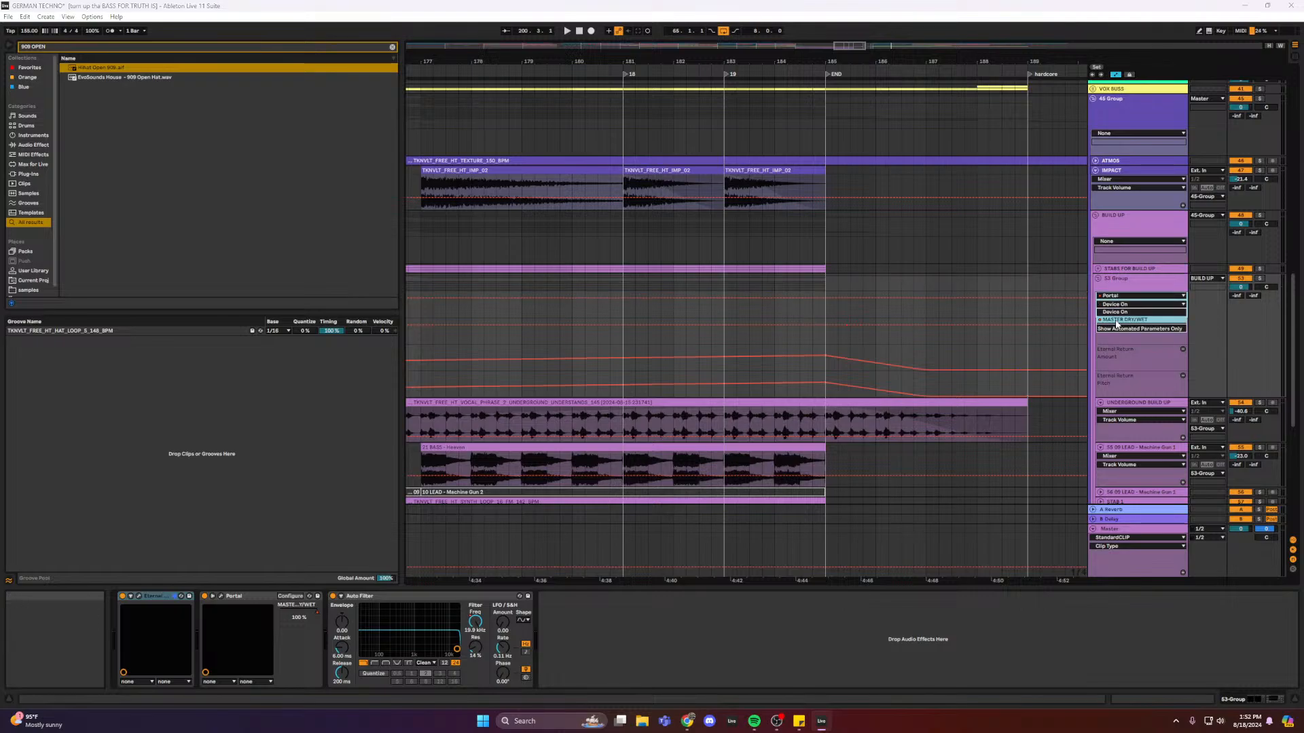
{"action": "left_click", "coordinate": [1127, 321]}
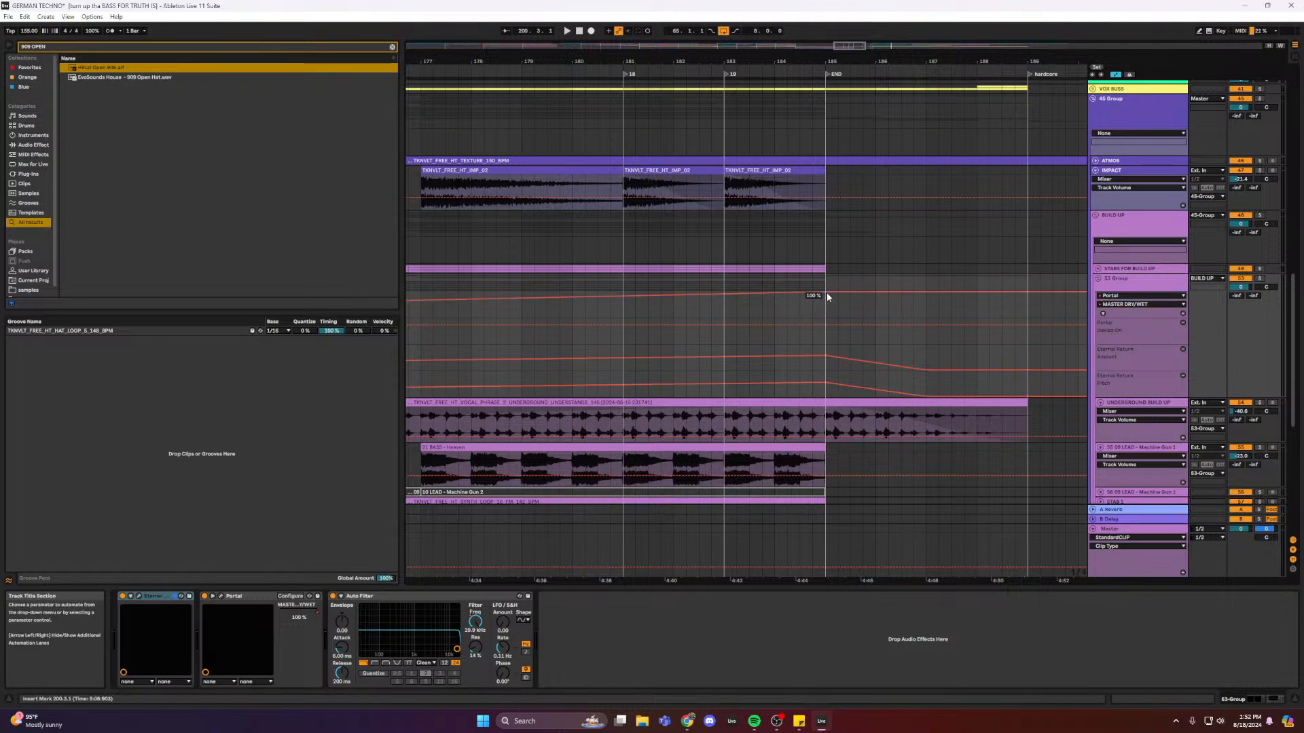
{"action": "left_click_drag", "start_coordinate": [827, 297], "coordinate": [828, 316]}
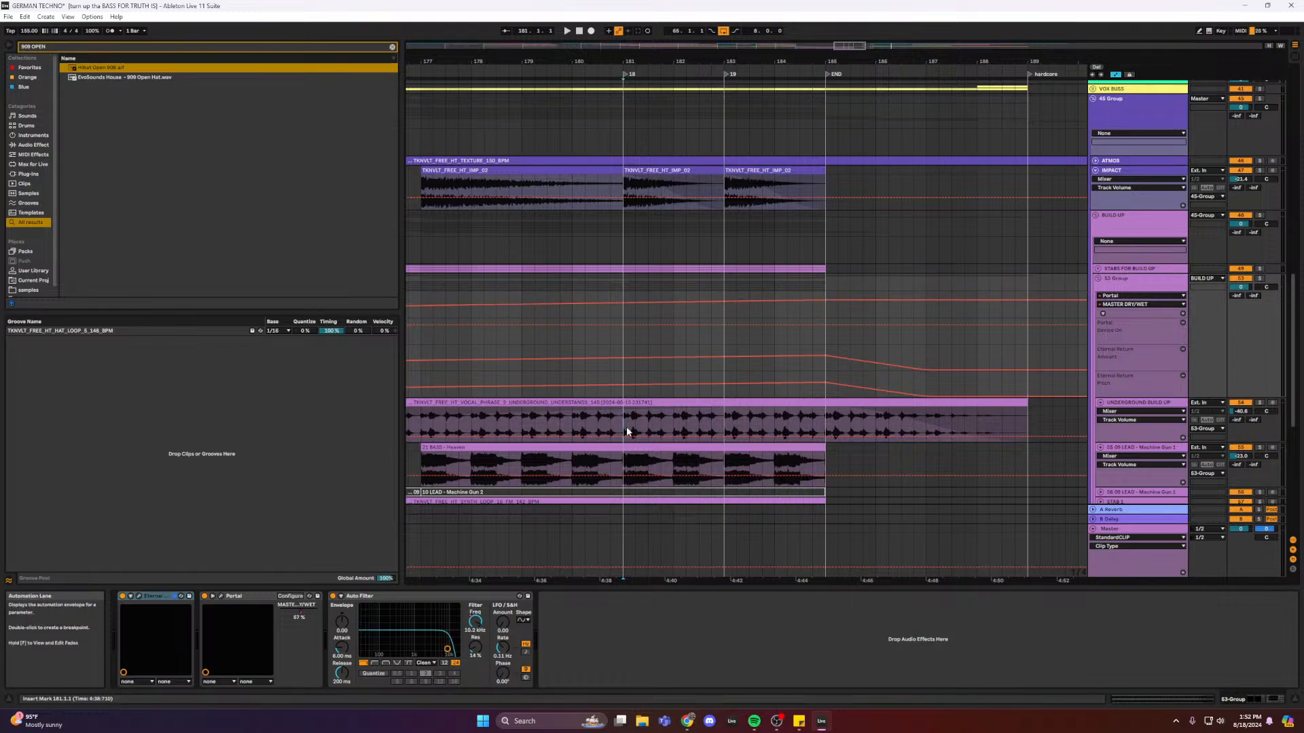
- Play the UNDERGROUND BUILD UP track soloed from bar 181 to check the reduced effect automation
{"action": "left_click", "coordinate": [626, 427]}
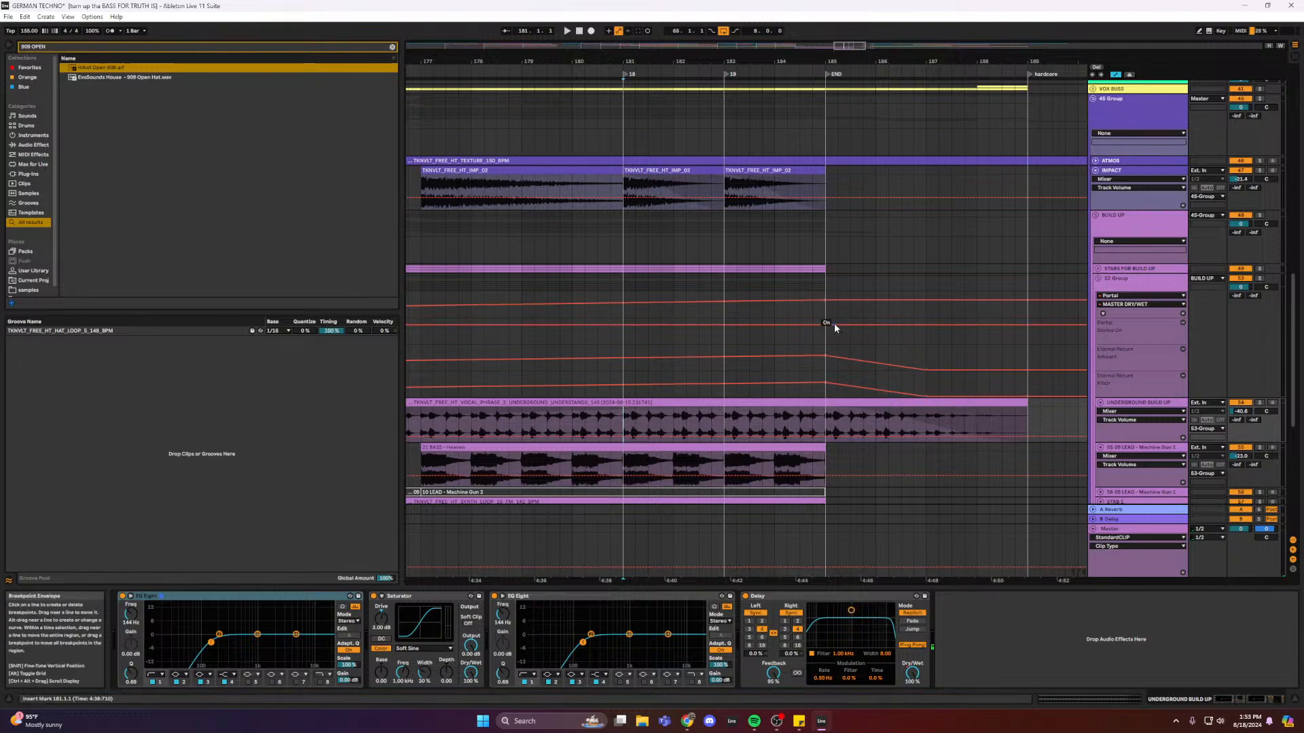
{"action": "left_click_drag", "start_coordinate": [869, 49], "coordinate": [844, 183]}
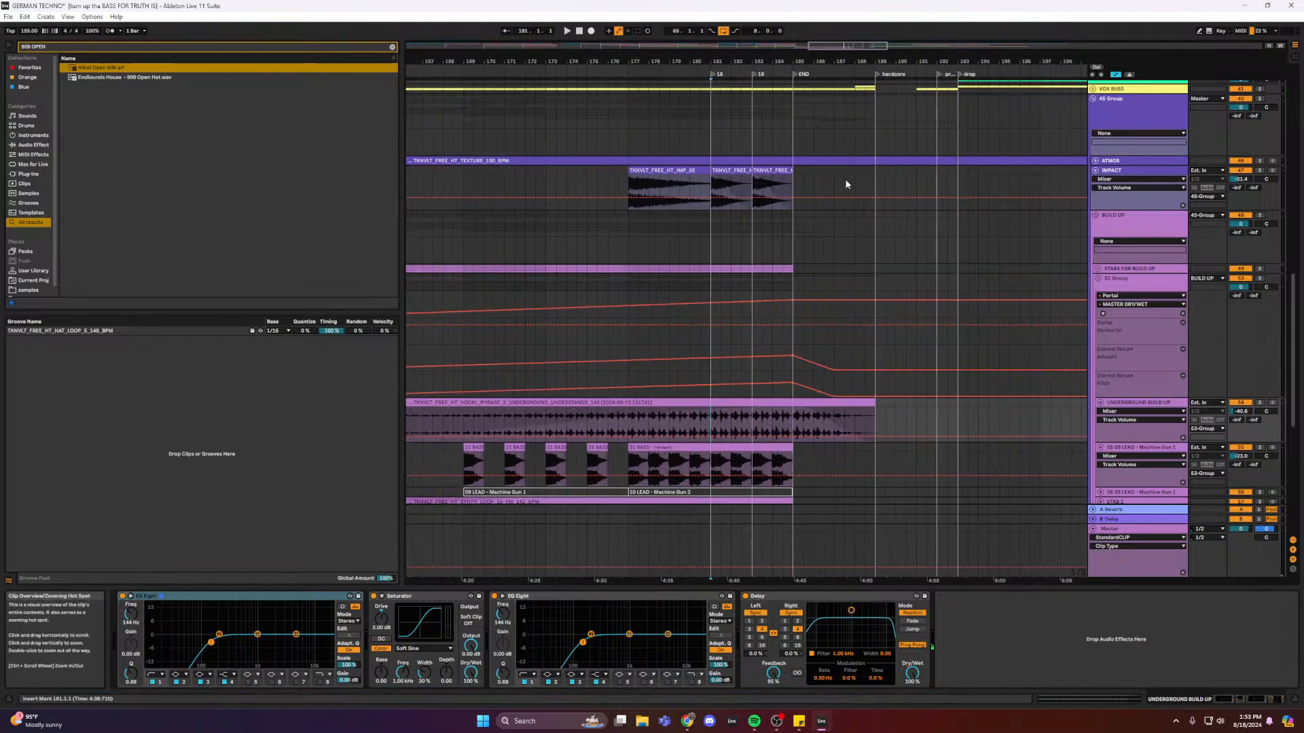
{"action": "key", "text": "space"}
{"action": "left_click", "coordinate": [1260, 402]}
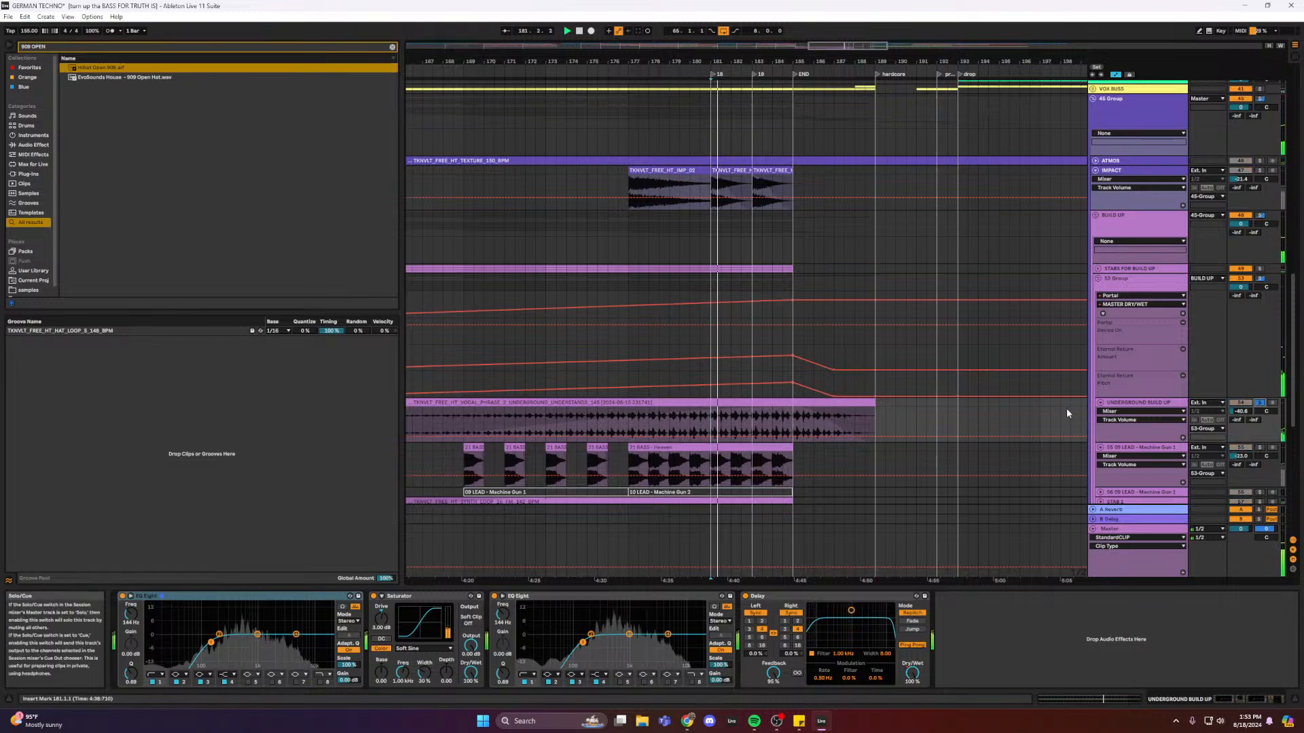
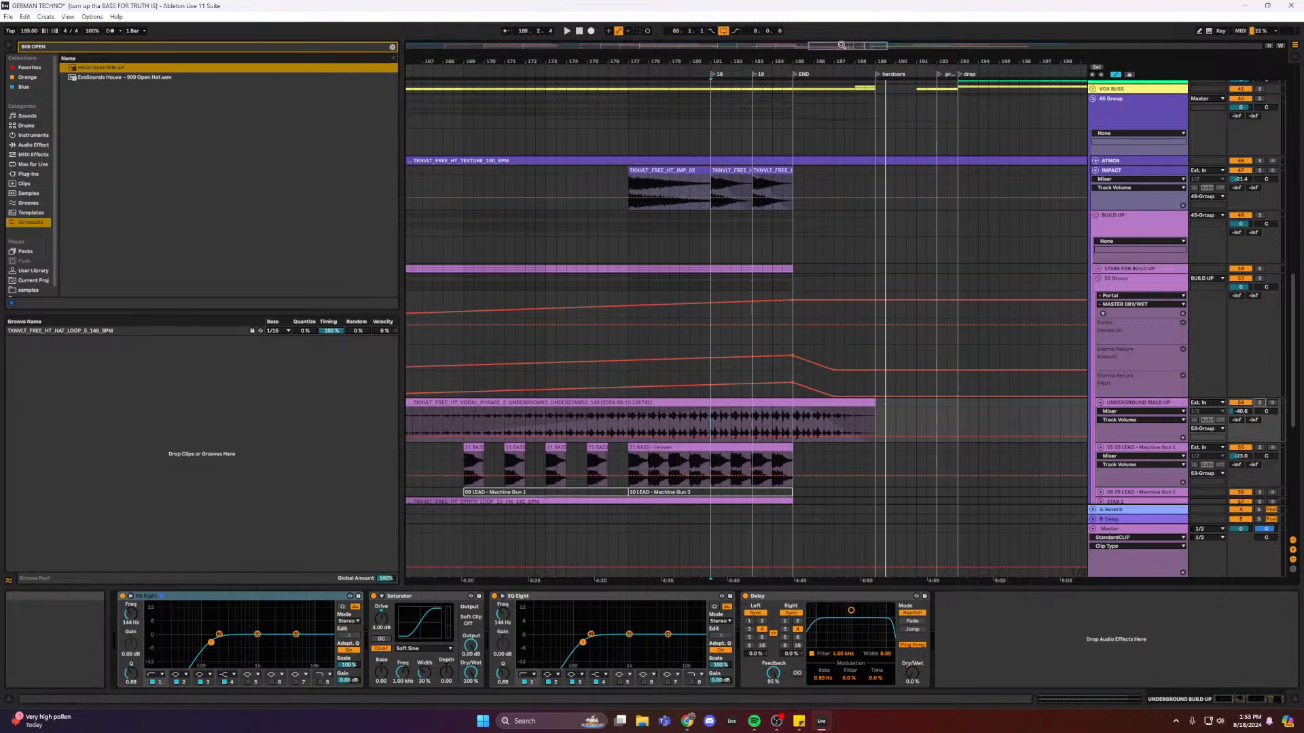
- Hide the automation lanes and place the insert marker at bar 177 on the LEAD - Machine Gun 1 track with the BASS clips
{"action": "left_click_drag", "start_coordinate": [840, 42], "coordinate": [840, 33]}
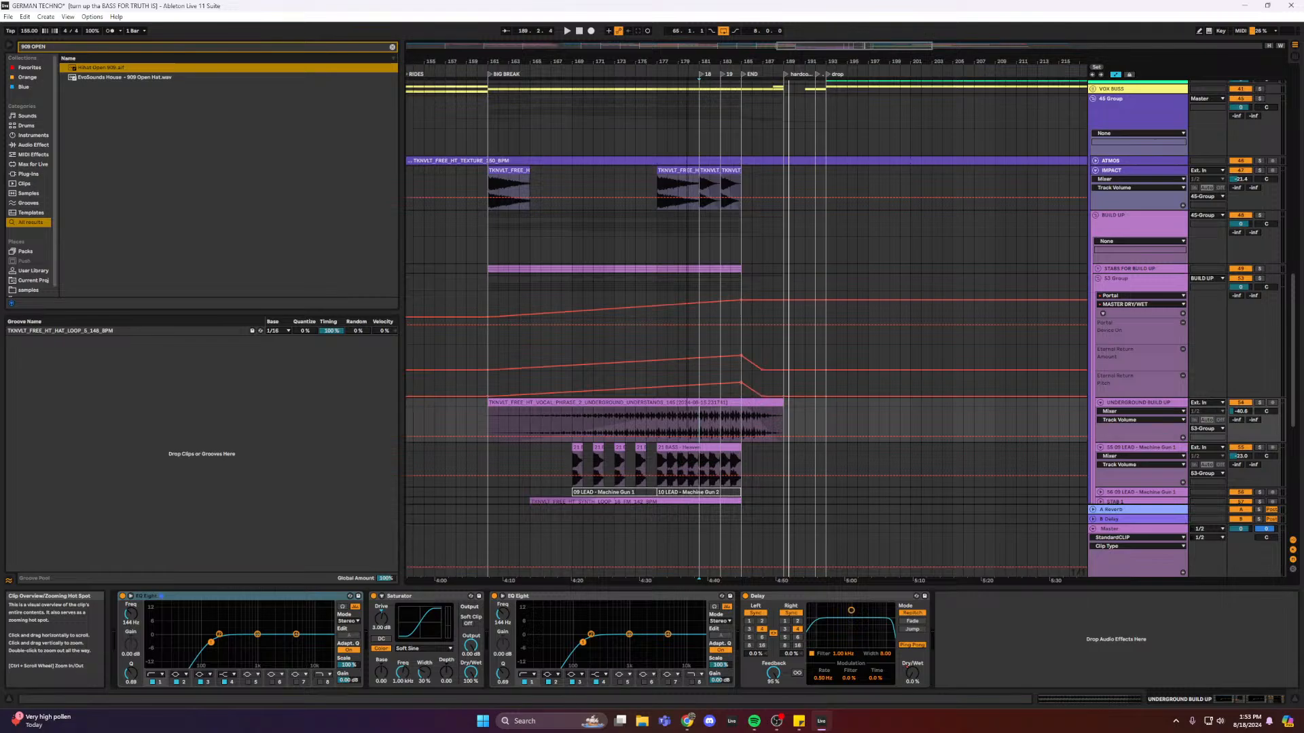
{"action": "scroll", "coordinate": [790, 285], "scroll_direction": "down", "scroll_amount": 3}
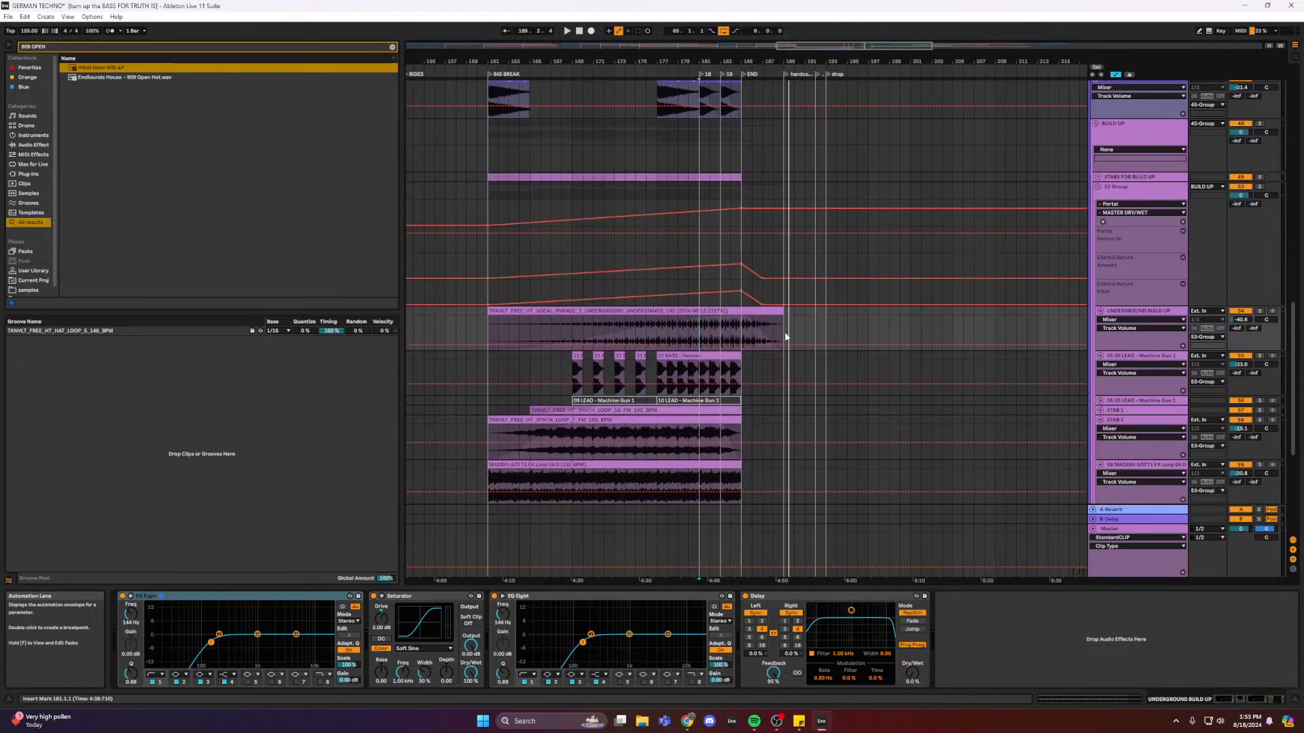
{"action": "key", "text": "a"}
{"action": "left_click", "coordinate": [656, 336]}
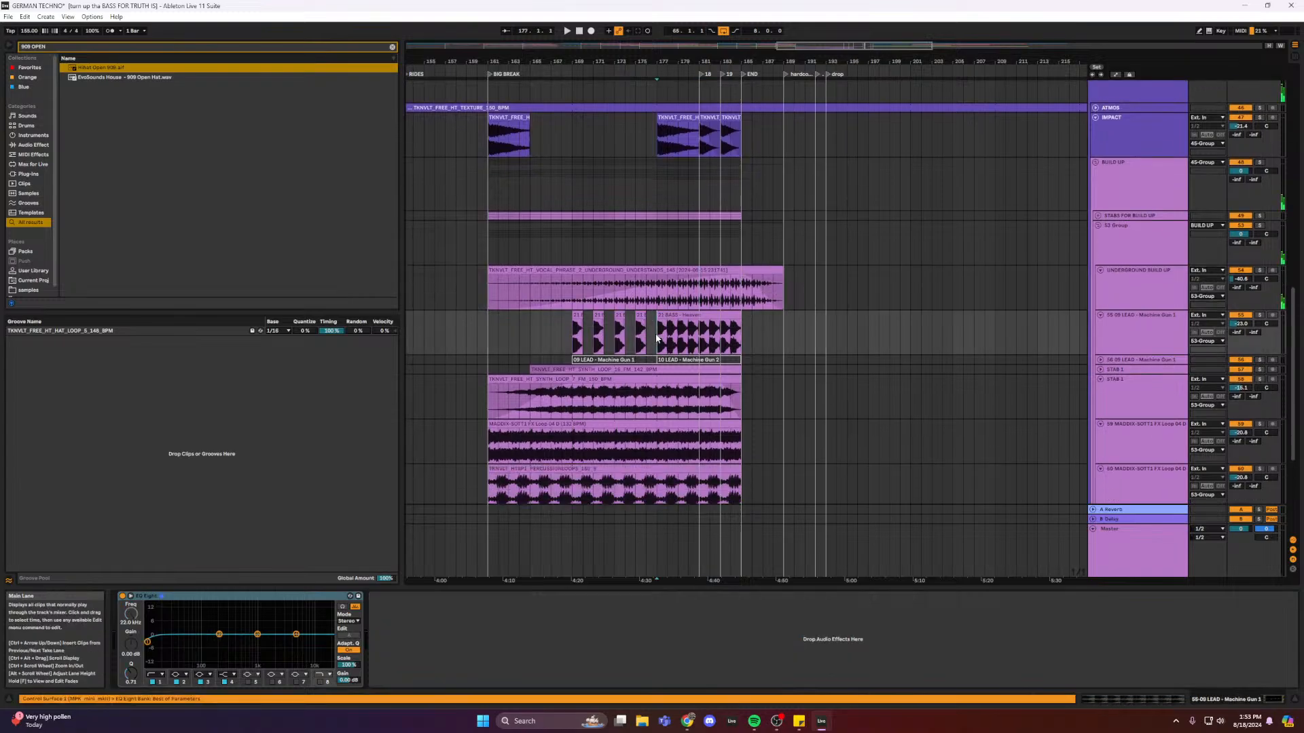
- Play the LEAD - Machine Gun 1 track soloed from bar 177 and delete the folded LEAD - Machine Gun track below it
{"action": "key", "text": "space"}
{"action": "left_click", "coordinate": [1259, 315]}
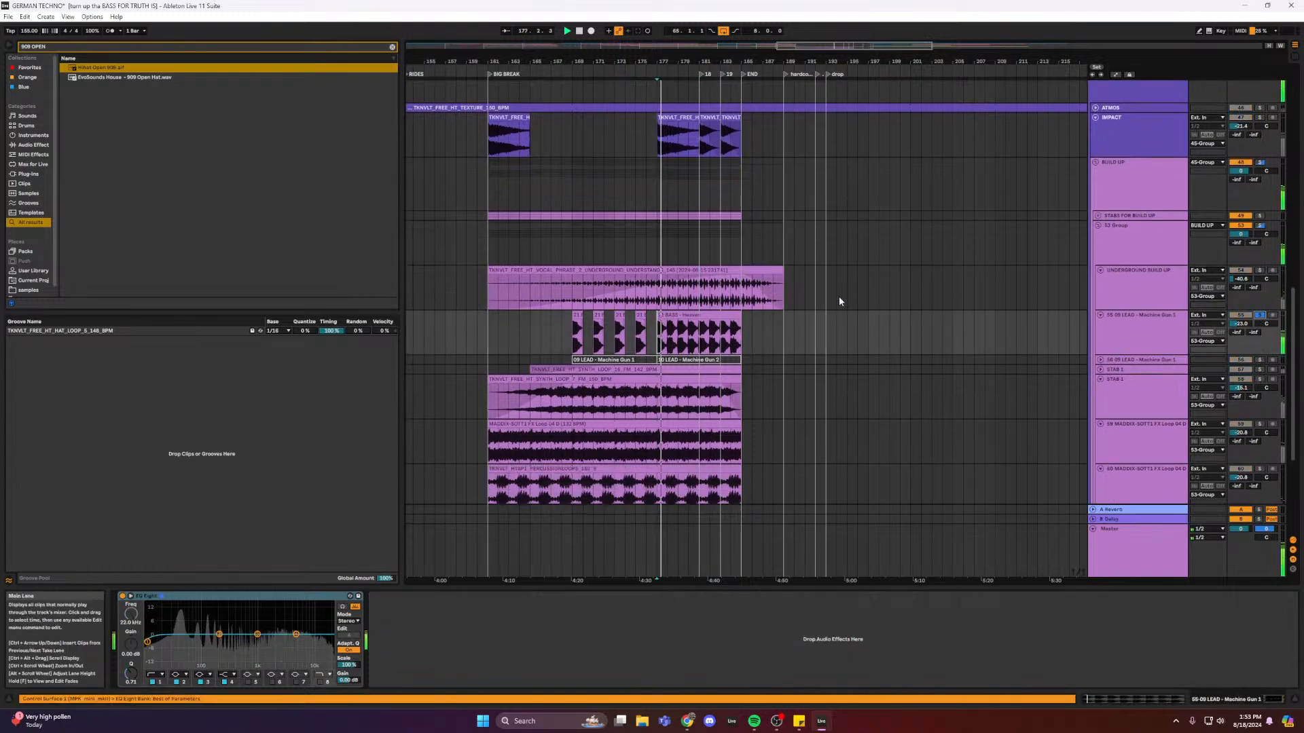
{"action": "scroll", "coordinate": [827, 332], "scroll_direction": "down", "scroll_amount": 1}
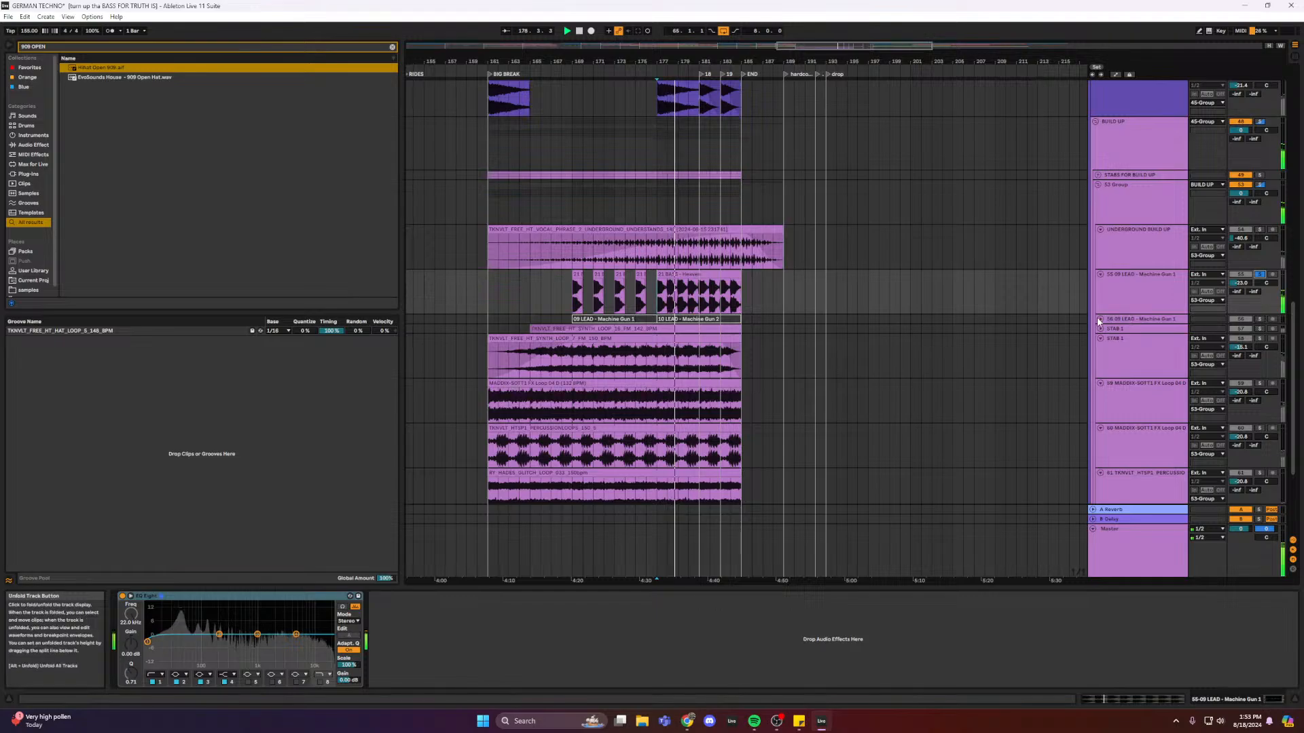
{"action": "left_click", "coordinate": [1128, 320]}
{"action": "key", "text": "Delete"}
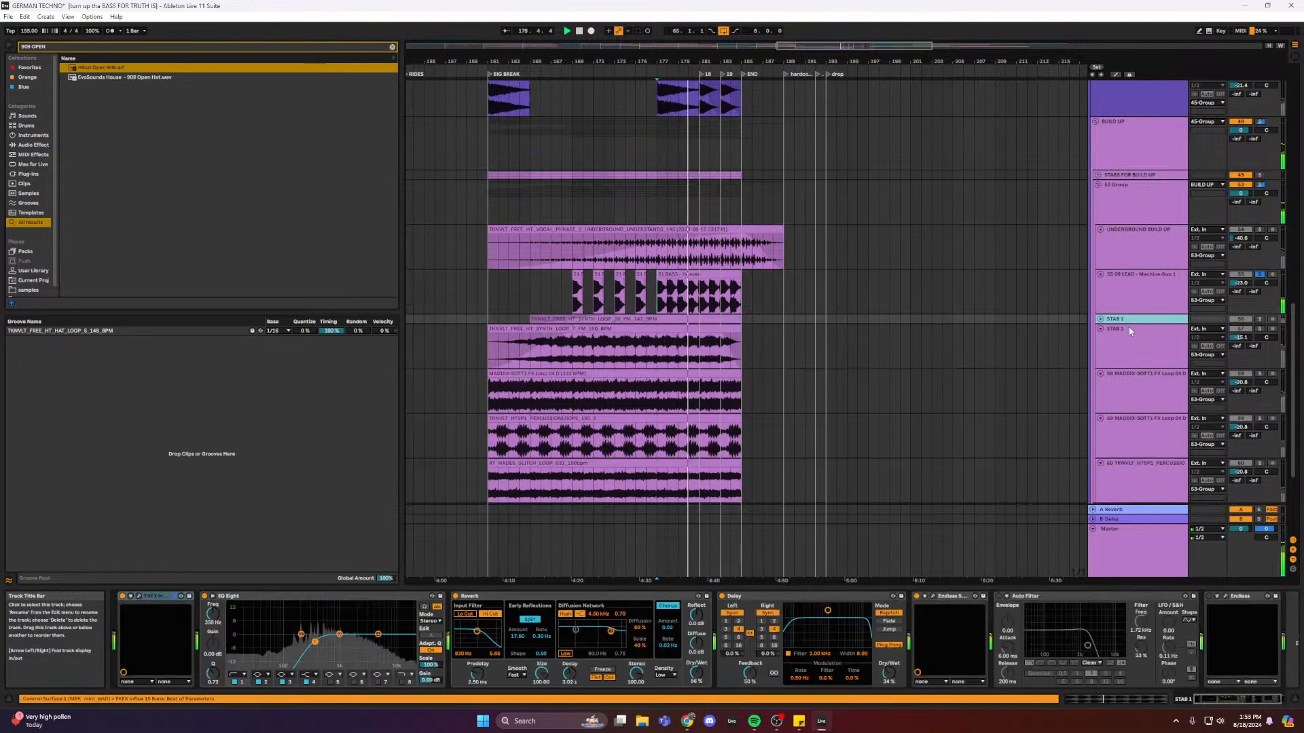
- Unfold the upper STAB track and play each of the two STAB tracks soloed in turn
{"action": "key", "text": "Right"}
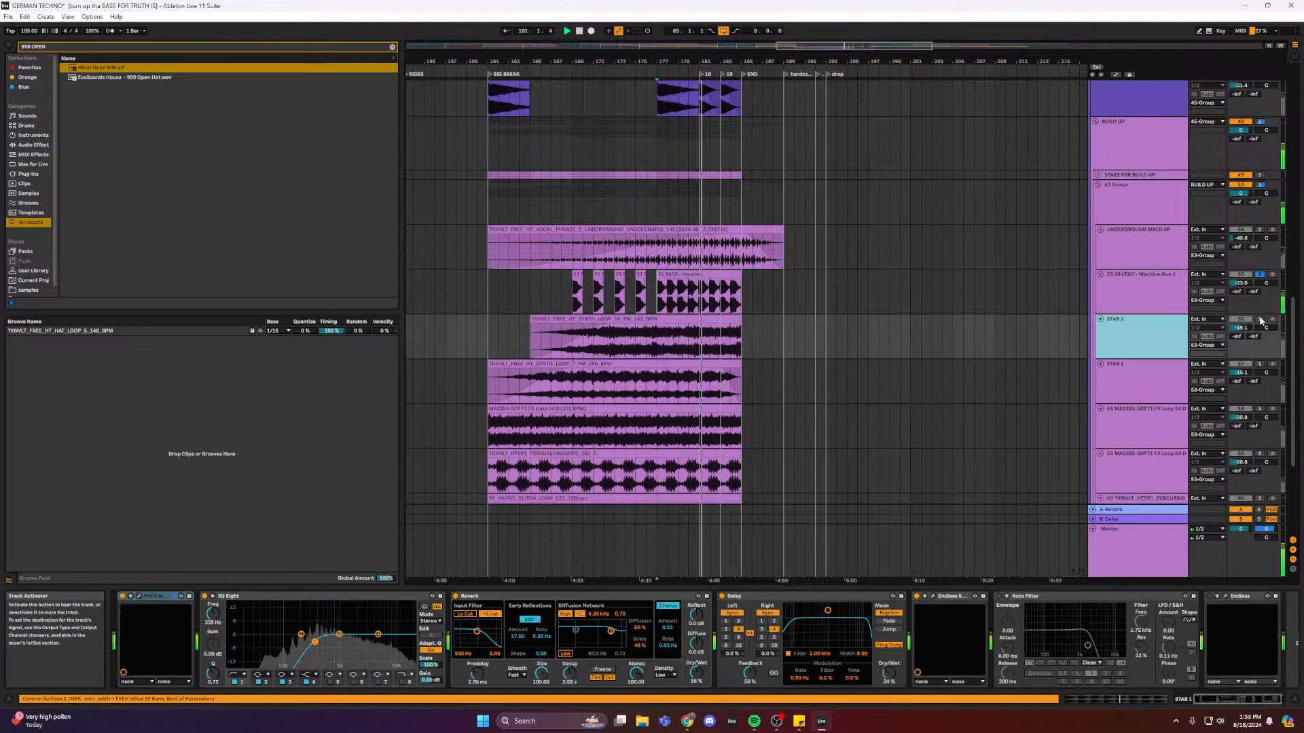
{"action": "left_click", "coordinate": [1260, 319]}
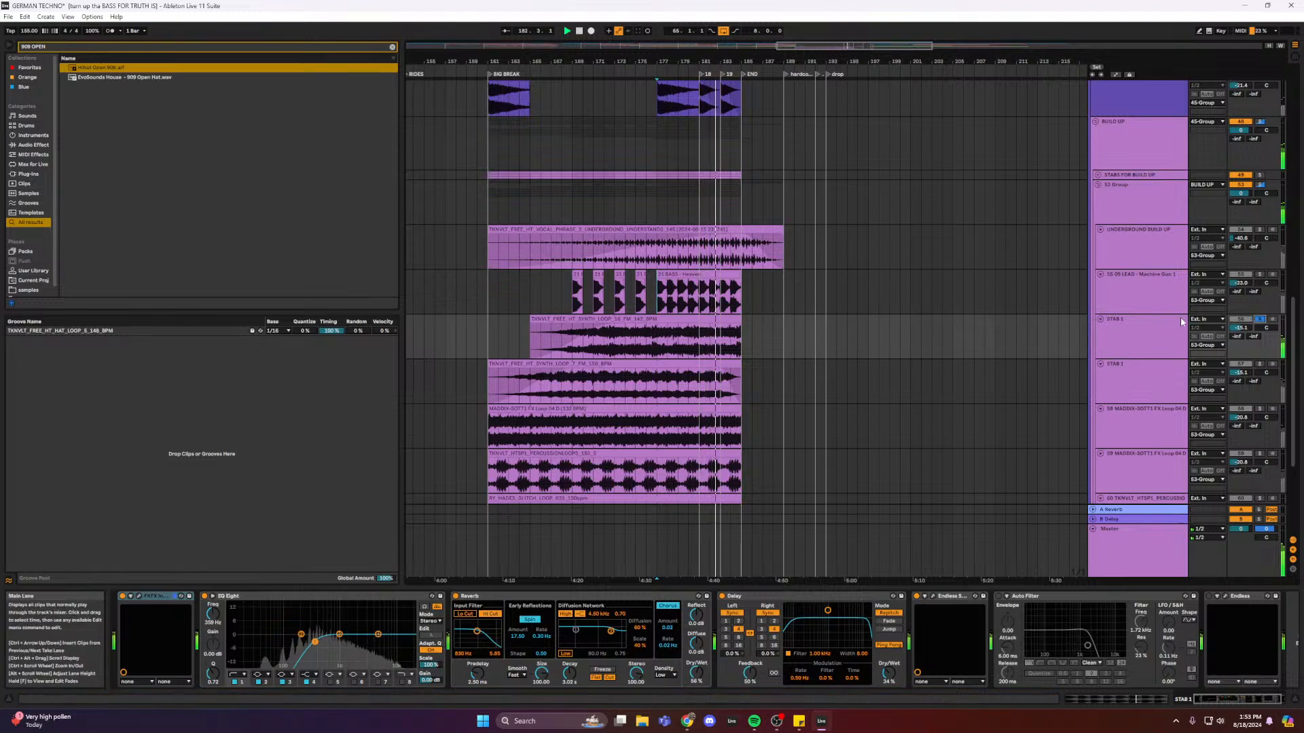
{"action": "left_click", "coordinate": [1260, 364]}
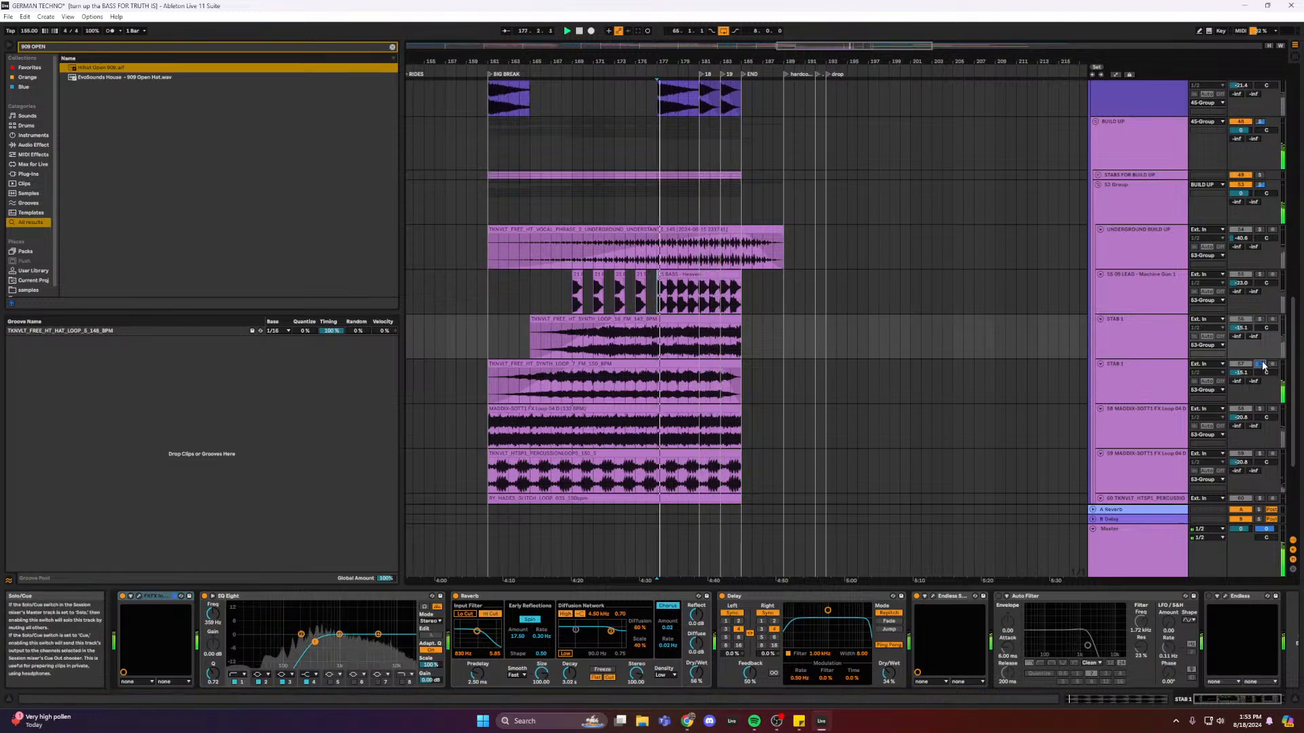
{"action": "key", "text": "space"}
{"action": "key", "text": "space"}
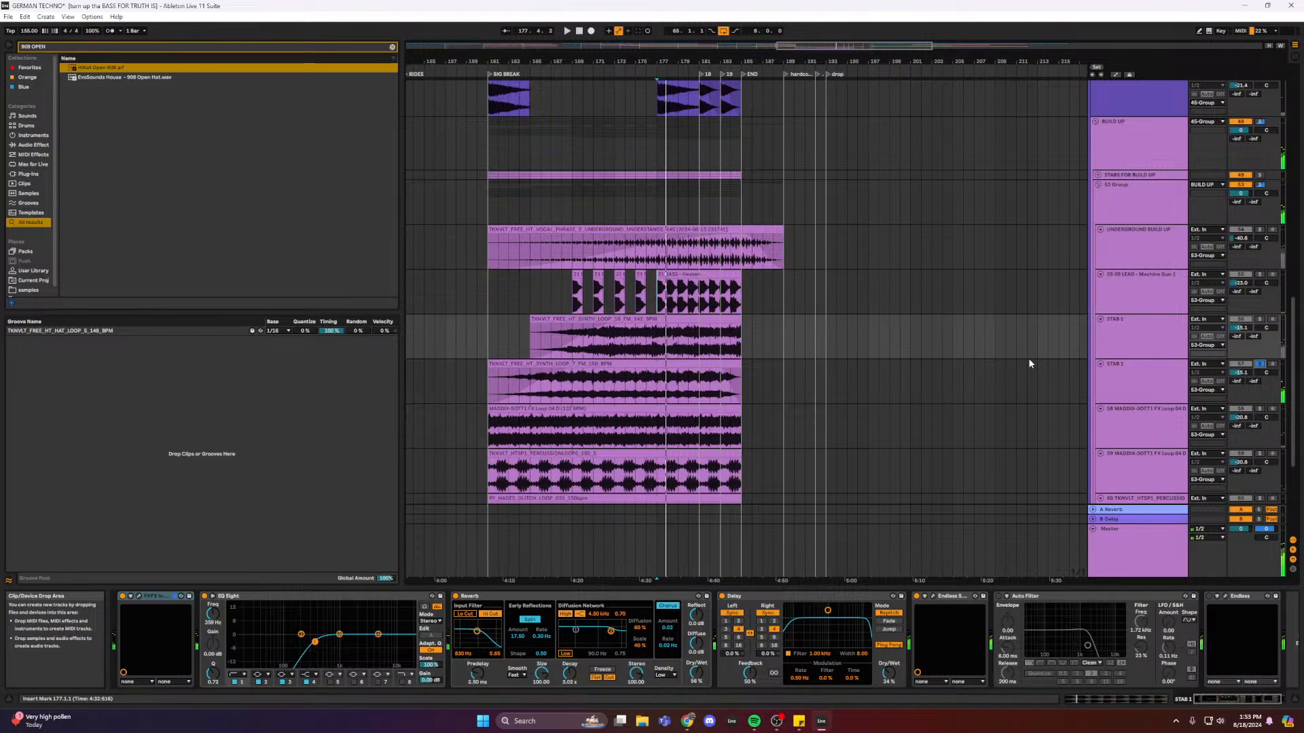
- Remove the Reverb, Delay, Auto Filter and both Endless effects from the upper STAB track, keeping its first effect and EQ Eight
{"action": "left_click", "coordinate": [1148, 329]}
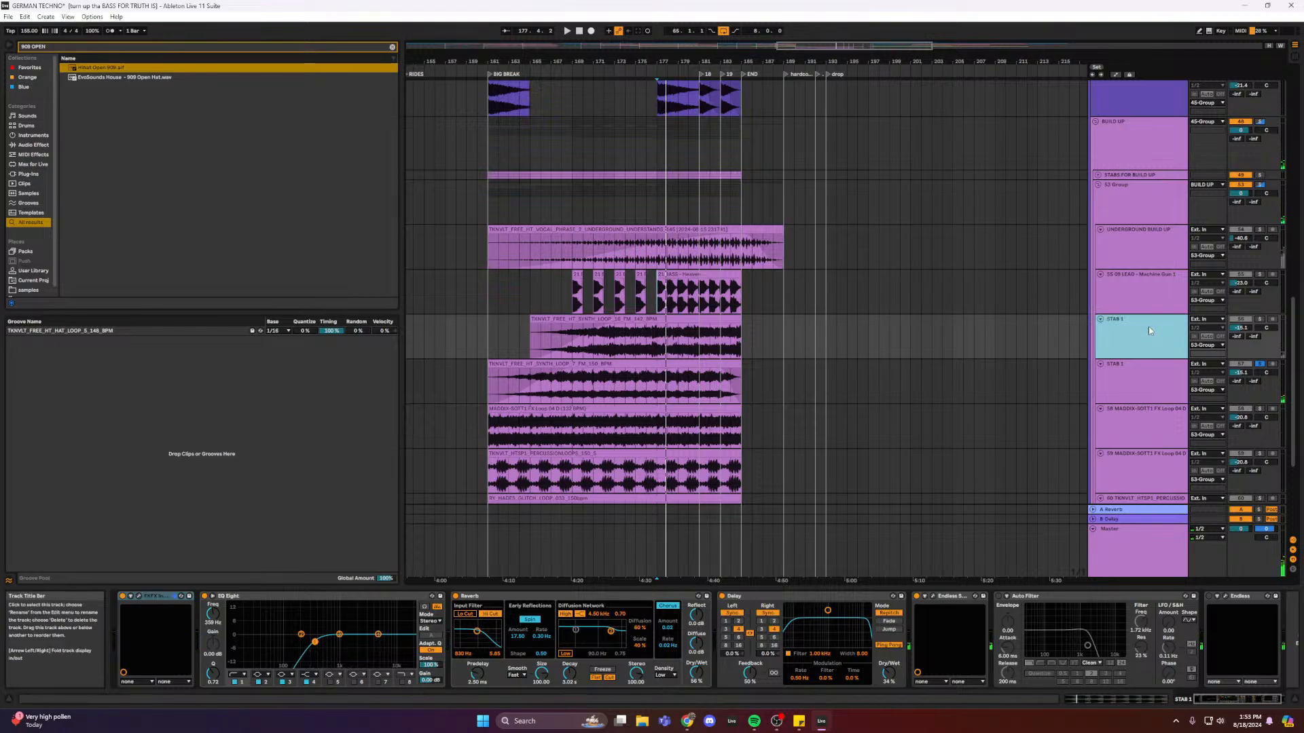
{"action": "left_click", "coordinate": [668, 336]}
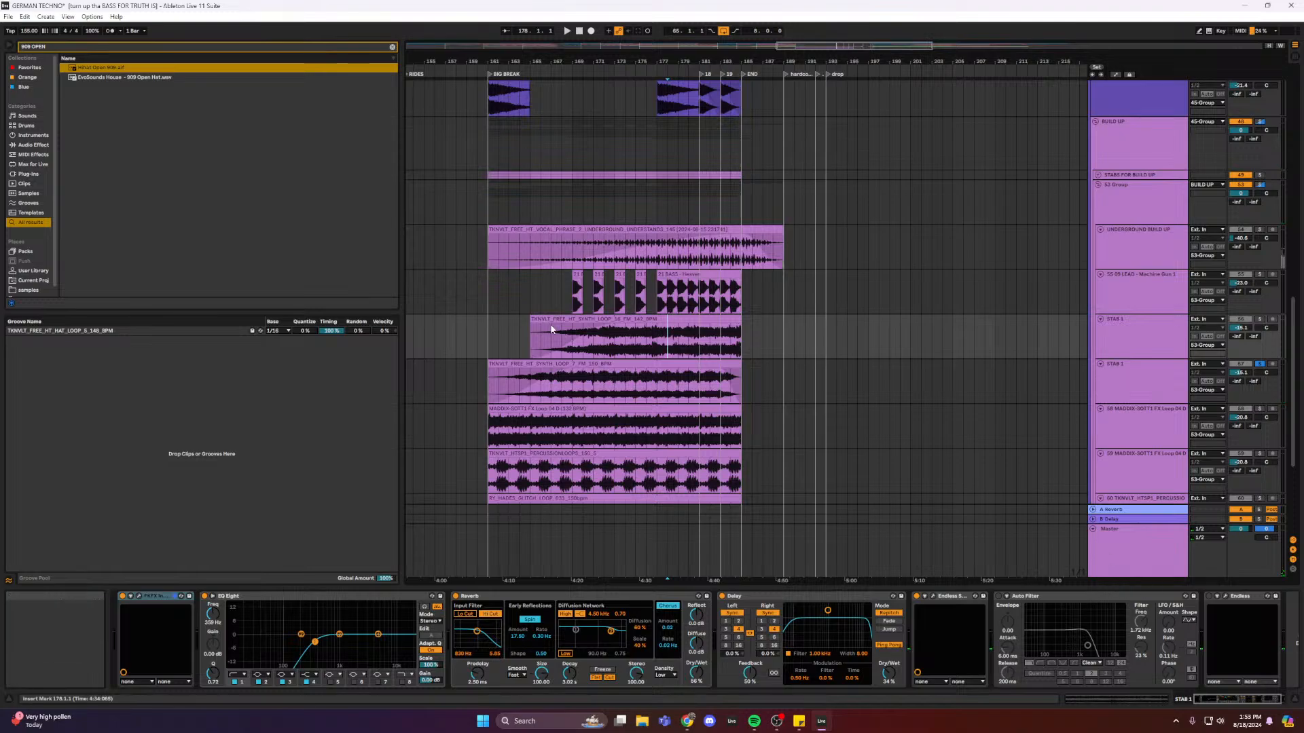
{"action": "left_click", "coordinate": [516, 598]}
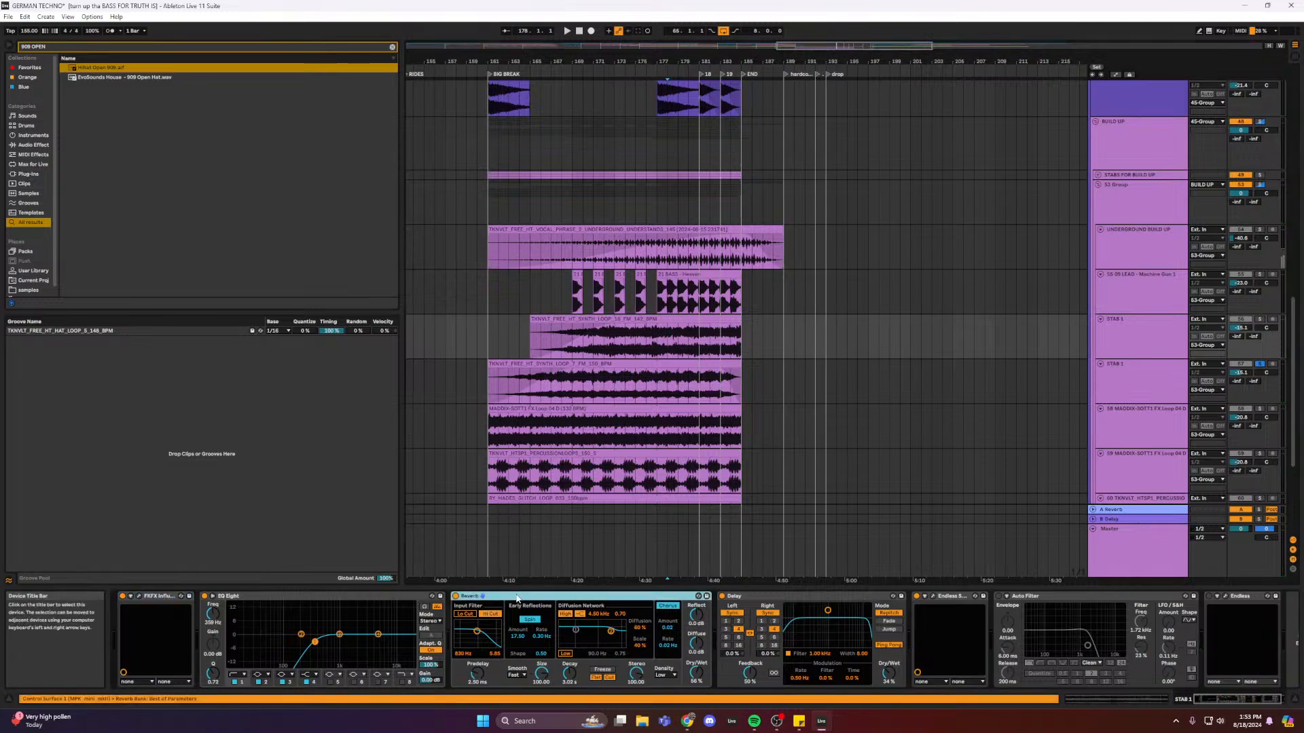
{"action": "key", "text": "Delete"}
{"action": "key", "text": "Delete"}
{"action": "key", "text": "Delete"}
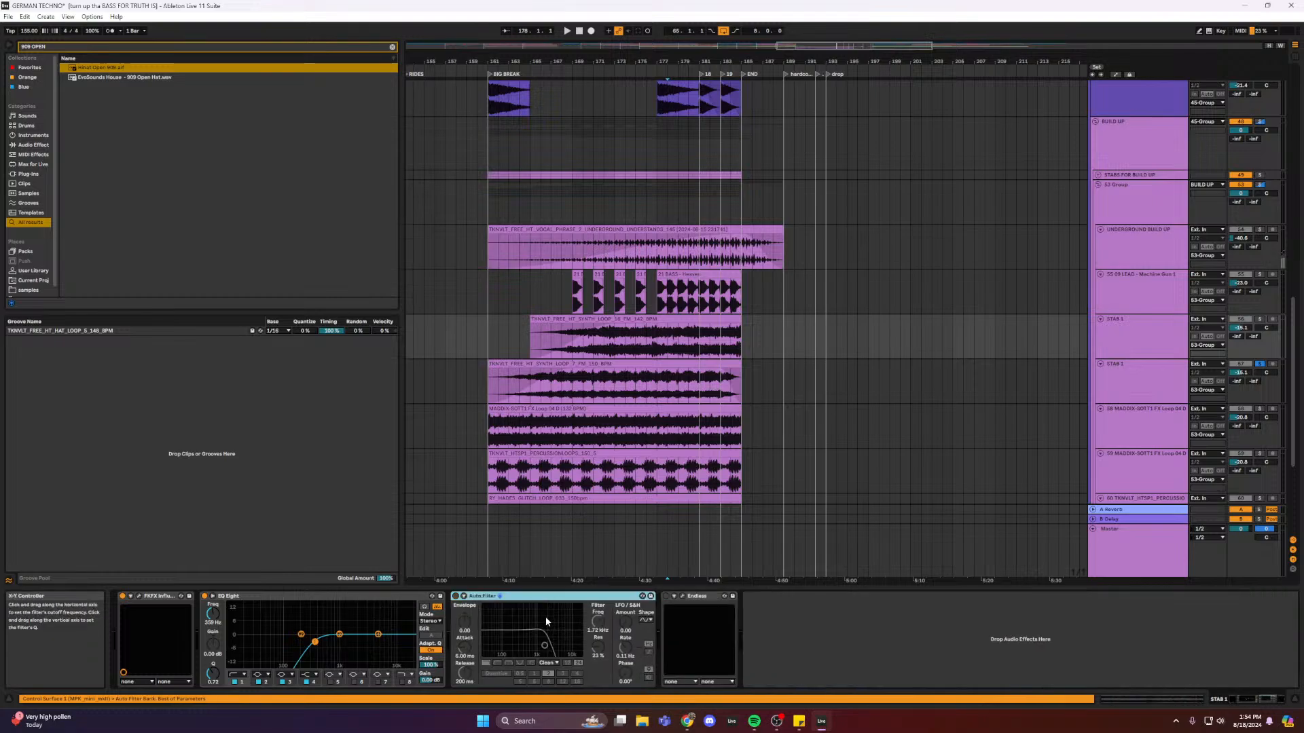
{"action": "key", "text": "Delete"}
{"action": "key", "text": "Delete"}
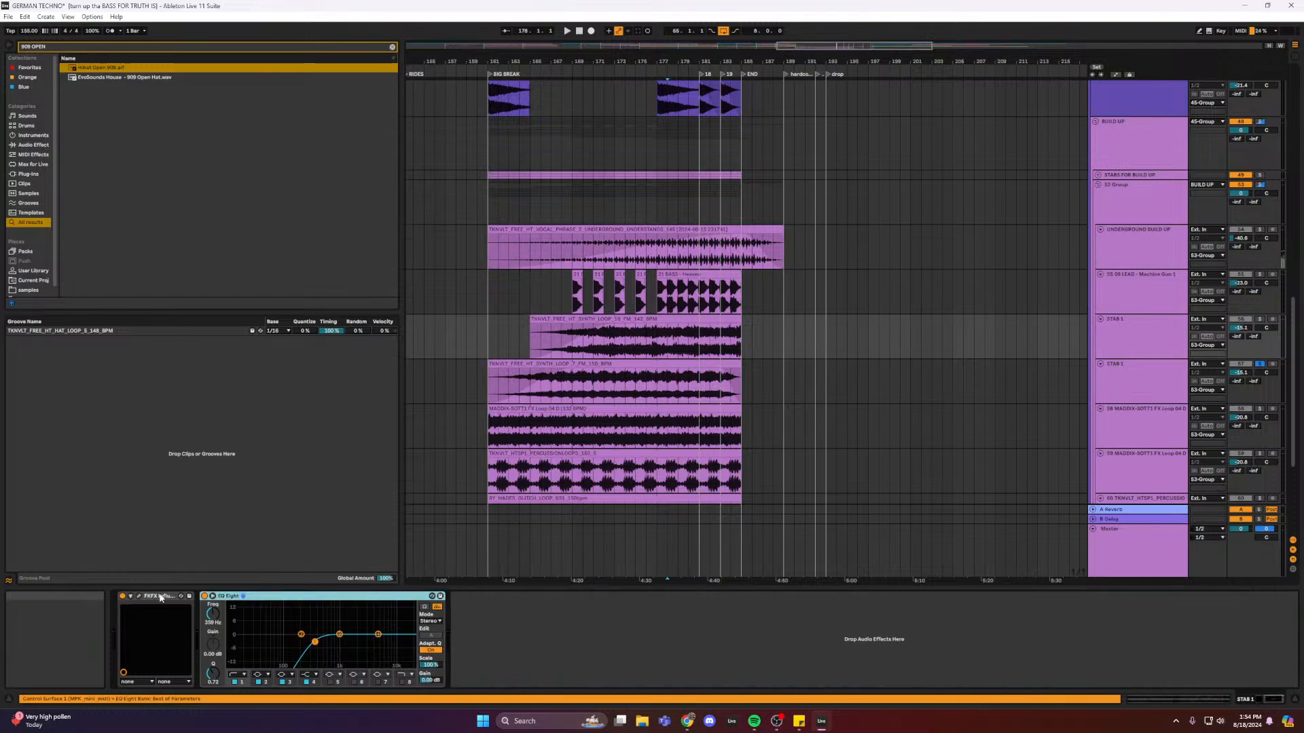
- Play from bar 178 and solo the two GOTTI FX Loop tracks and the PERCUSSION track one after another
{"action": "left_click_drag", "start_coordinate": [829, 44], "coordinate": [818, 108]}
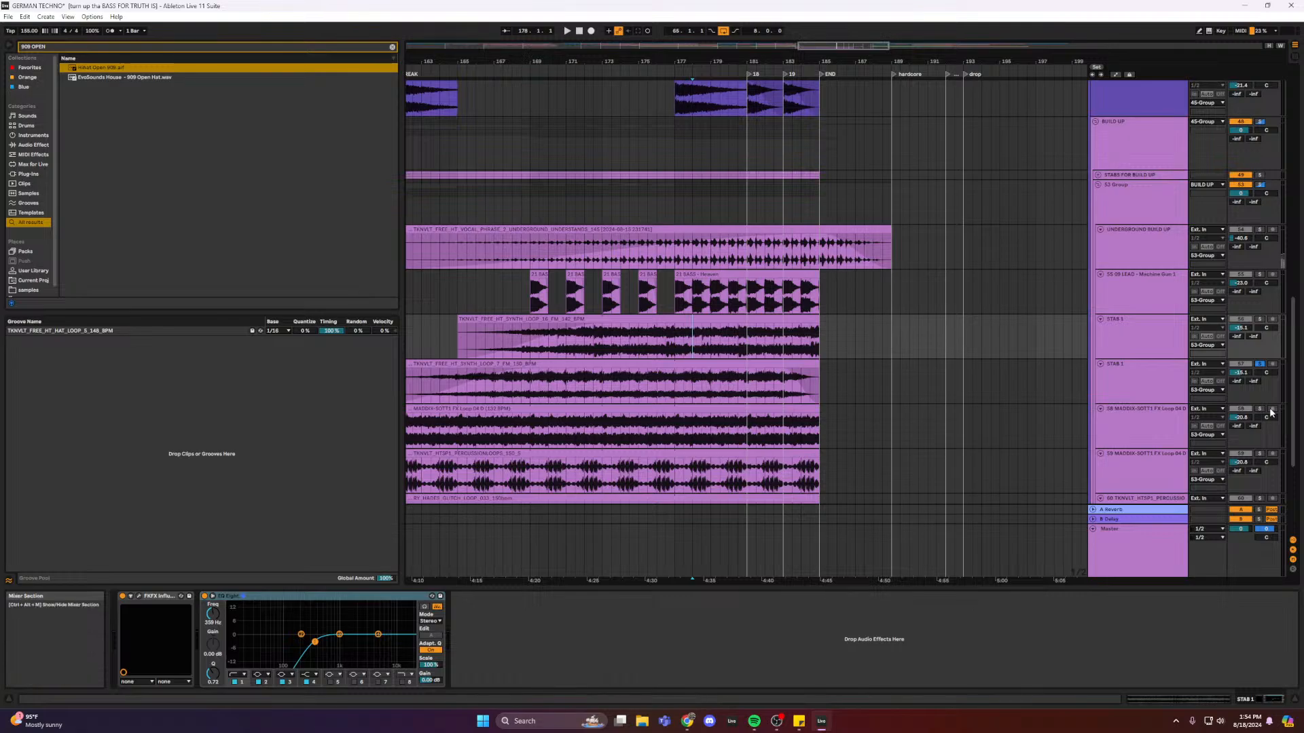
{"action": "key", "text": "space"}
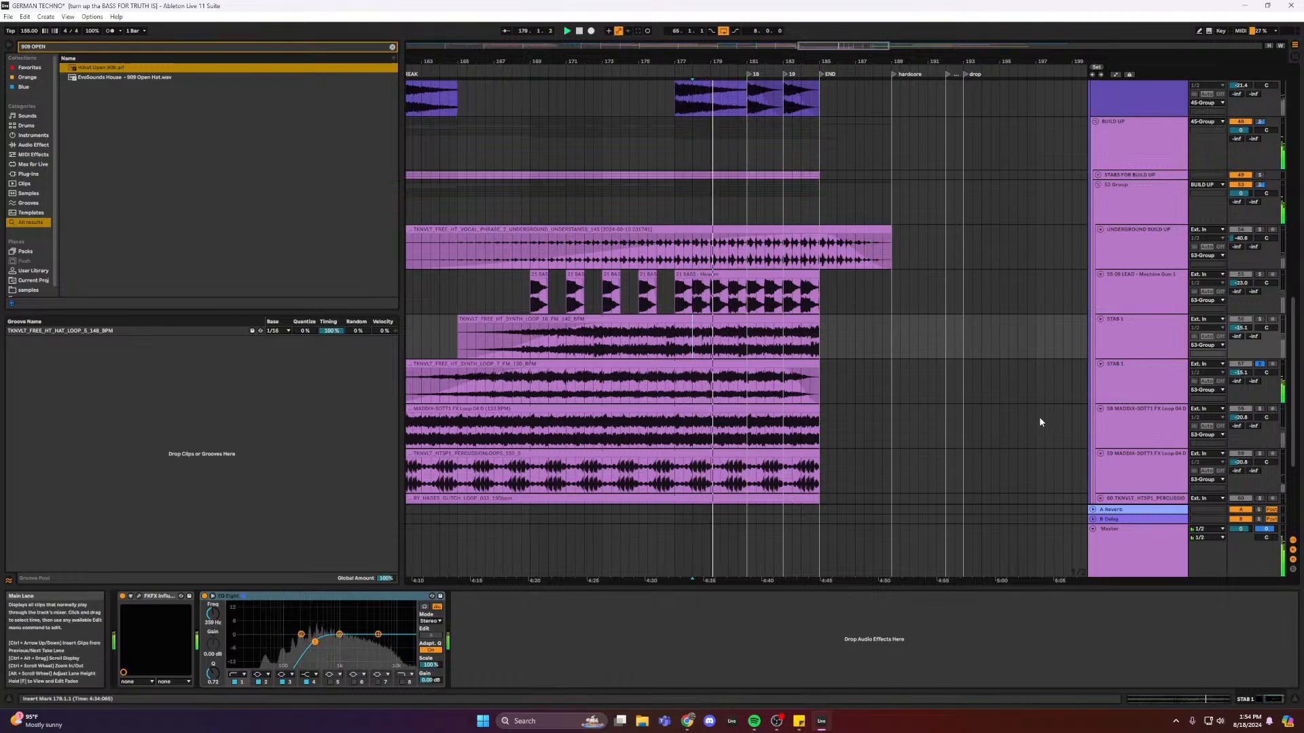
{"action": "left_click", "coordinate": [1258, 410]}
{"action": "left_click", "coordinate": [1260, 453]}
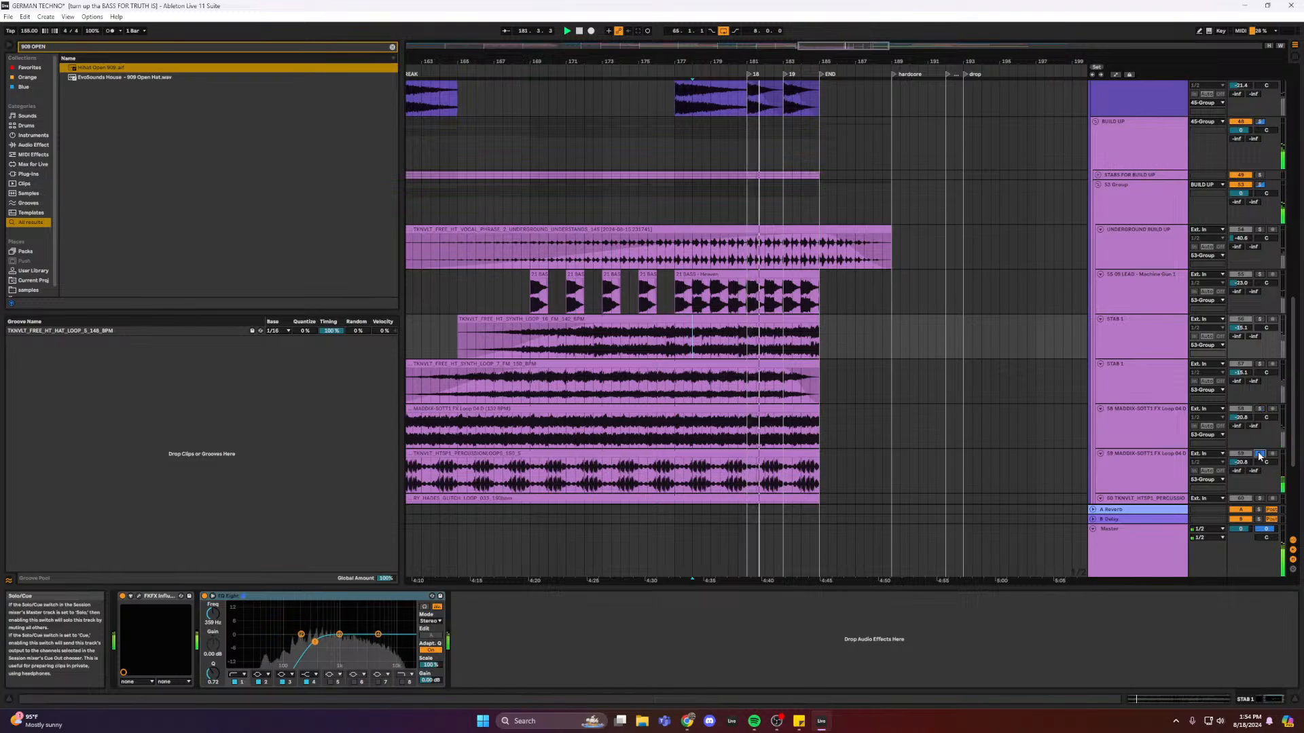
{"action": "scroll", "coordinate": [937, 411], "scroll_direction": "down", "scroll_amount": 2}
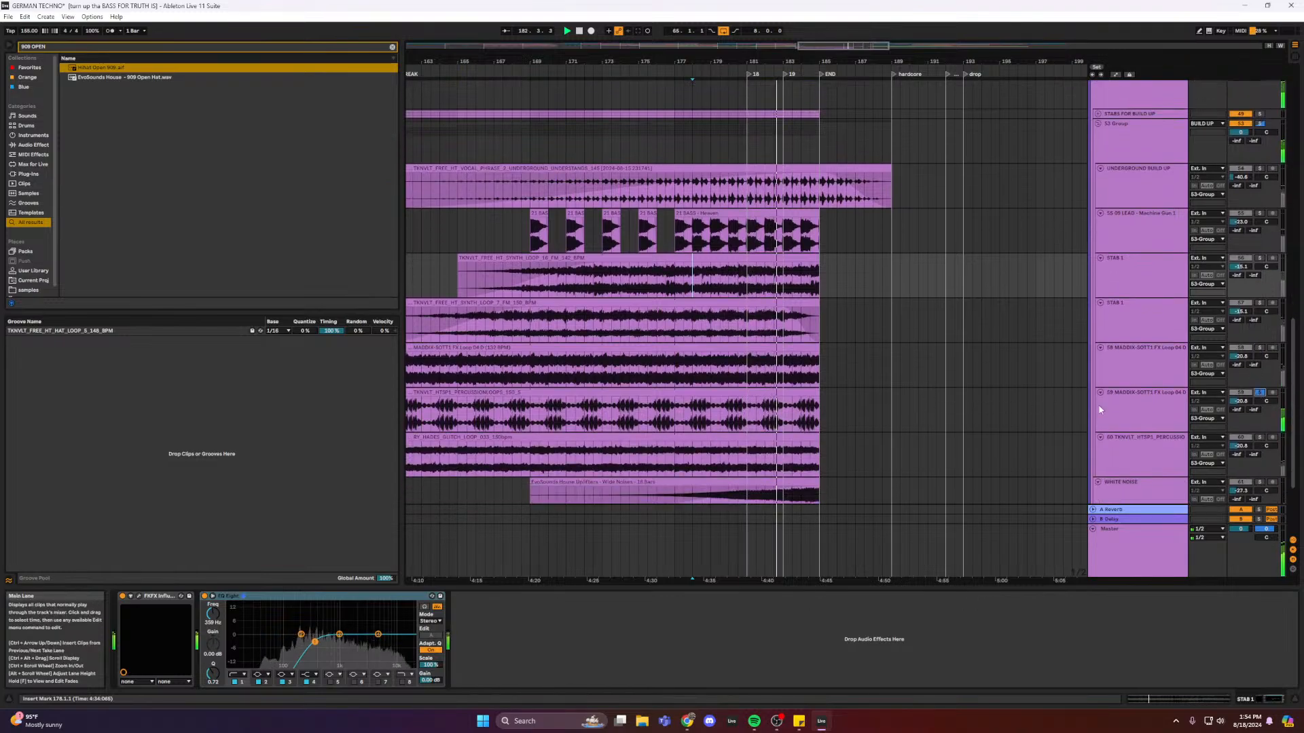
{"action": "left_click", "coordinate": [1260, 439]}
{"action": "scroll", "coordinate": [899, 415], "scroll_direction": "down", "scroll_amount": 1}
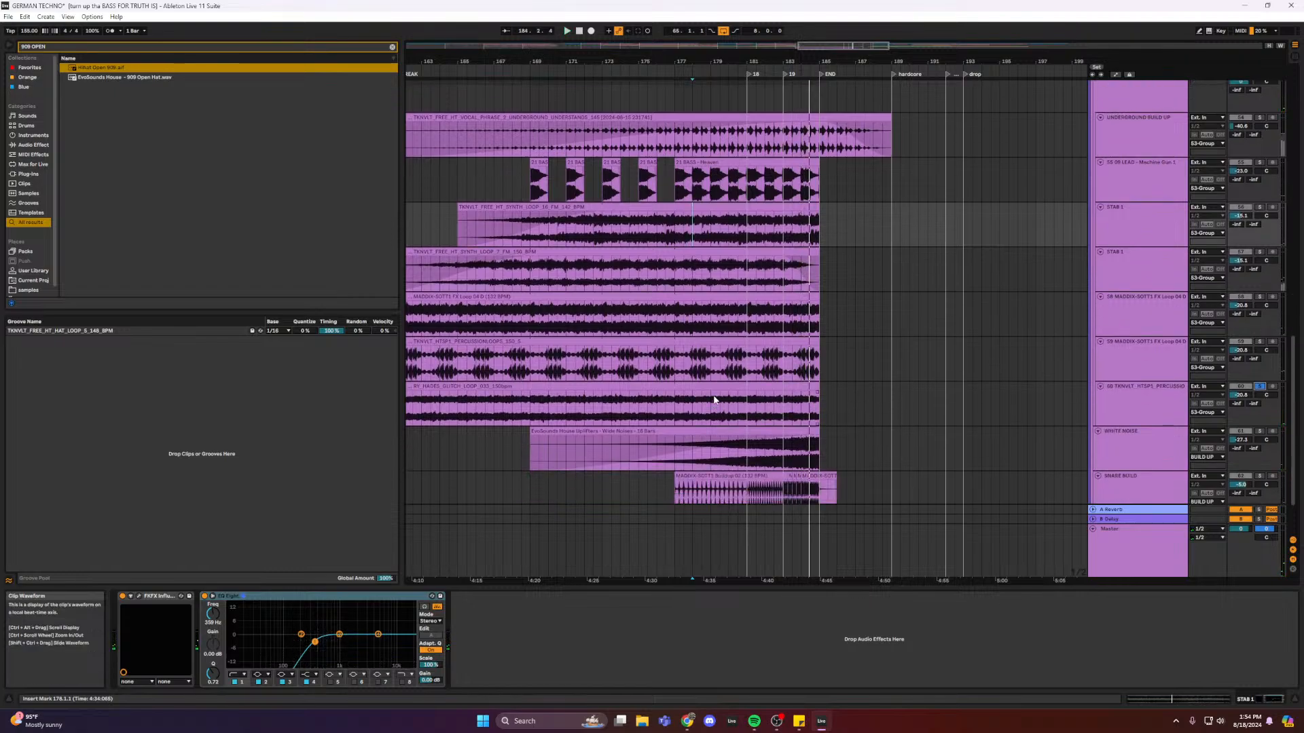
- Play the lower STAB track soloed from bar 173
{"action": "scroll", "coordinate": [760, 314], "scroll_direction": "left", "scroll_amount": 3}
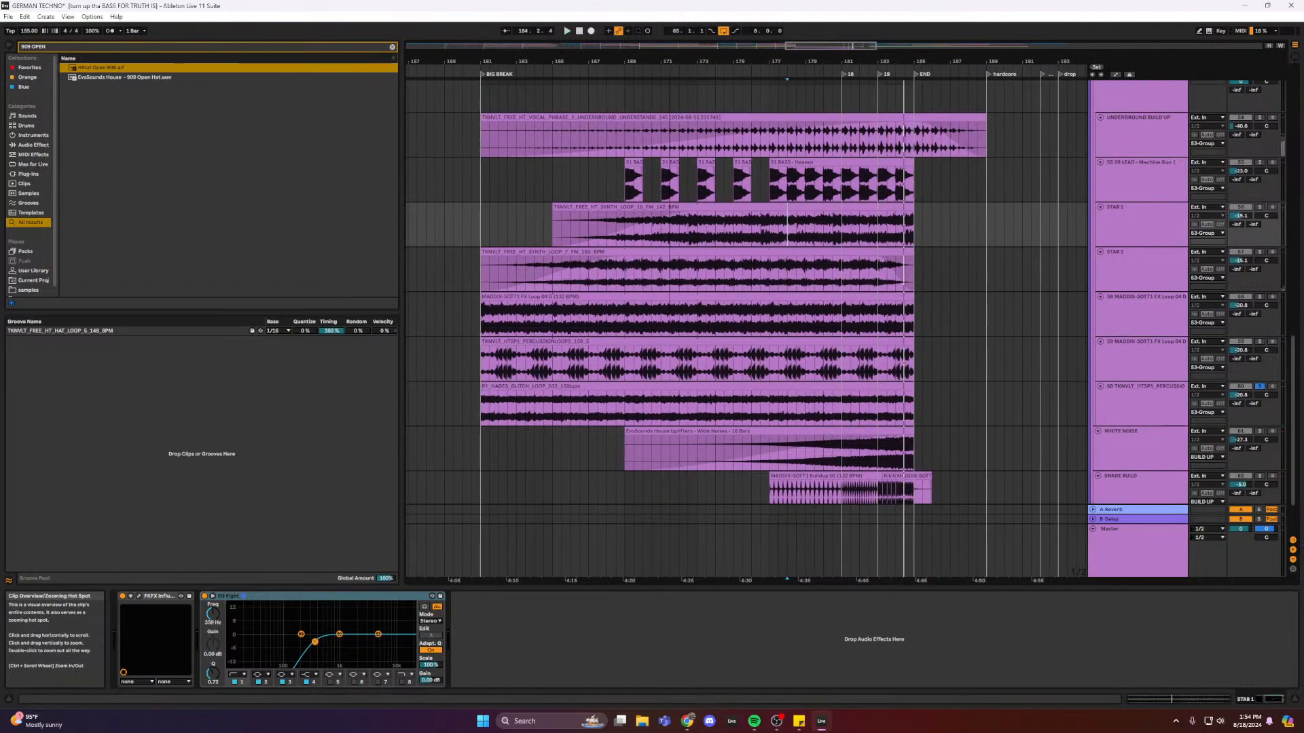
{"action": "left_click", "coordinate": [697, 283]}
{"action": "key", "text": "space"}
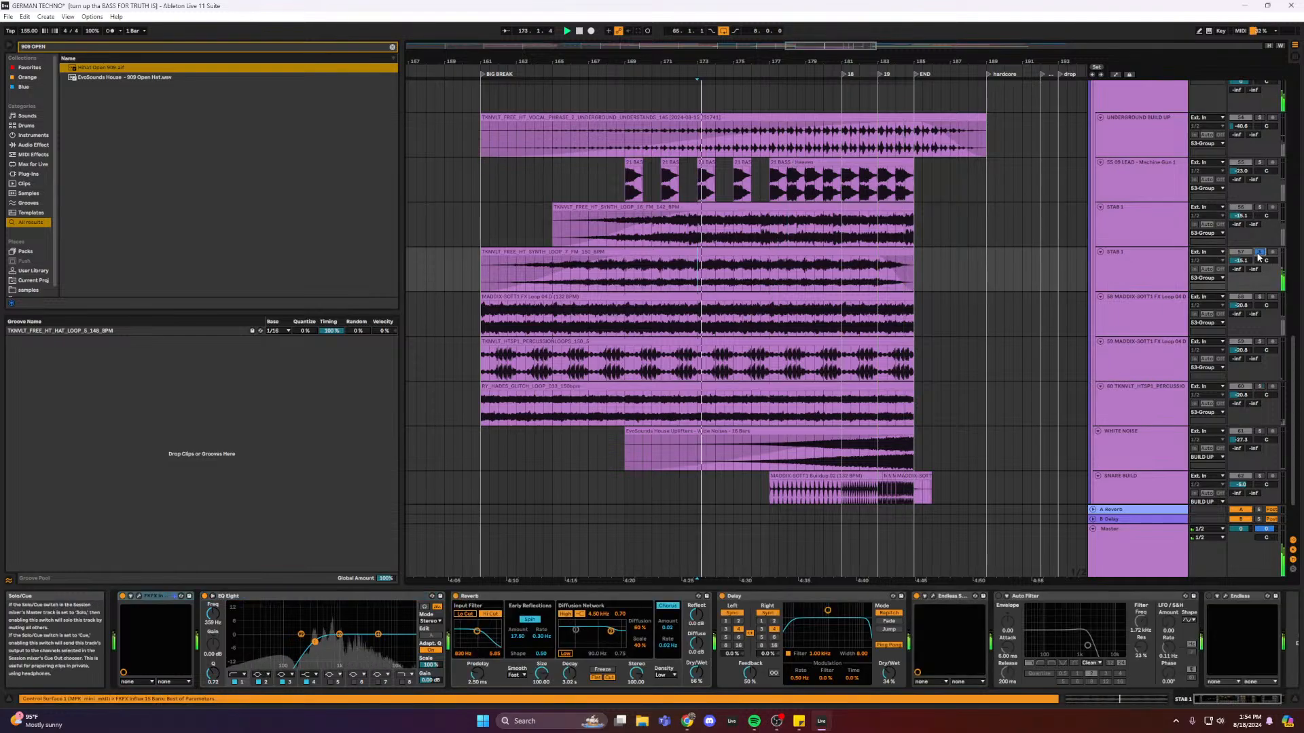
- Unfold the VOX BUSS group and play it soloed from the middle of bar 168
{"action": "scroll", "coordinate": [866, 250], "scroll_direction": "up", "scroll_amount": 3}
{"action": "scroll", "coordinate": [866, 250], "scroll_direction": "up", "scroll_amount": 4}
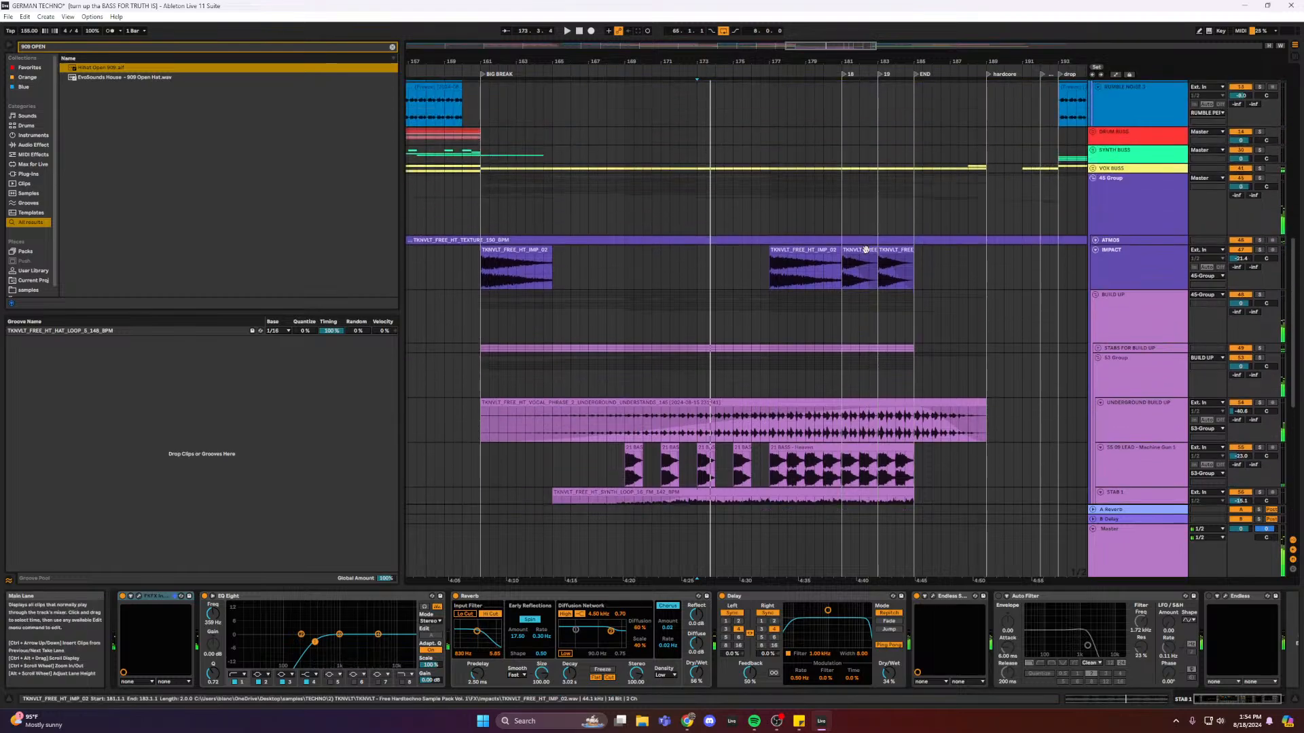
{"action": "left_click", "coordinate": [1093, 220]}
{"action": "scroll", "coordinate": [712, 241], "scroll_direction": "down", "scroll_amount": 1}
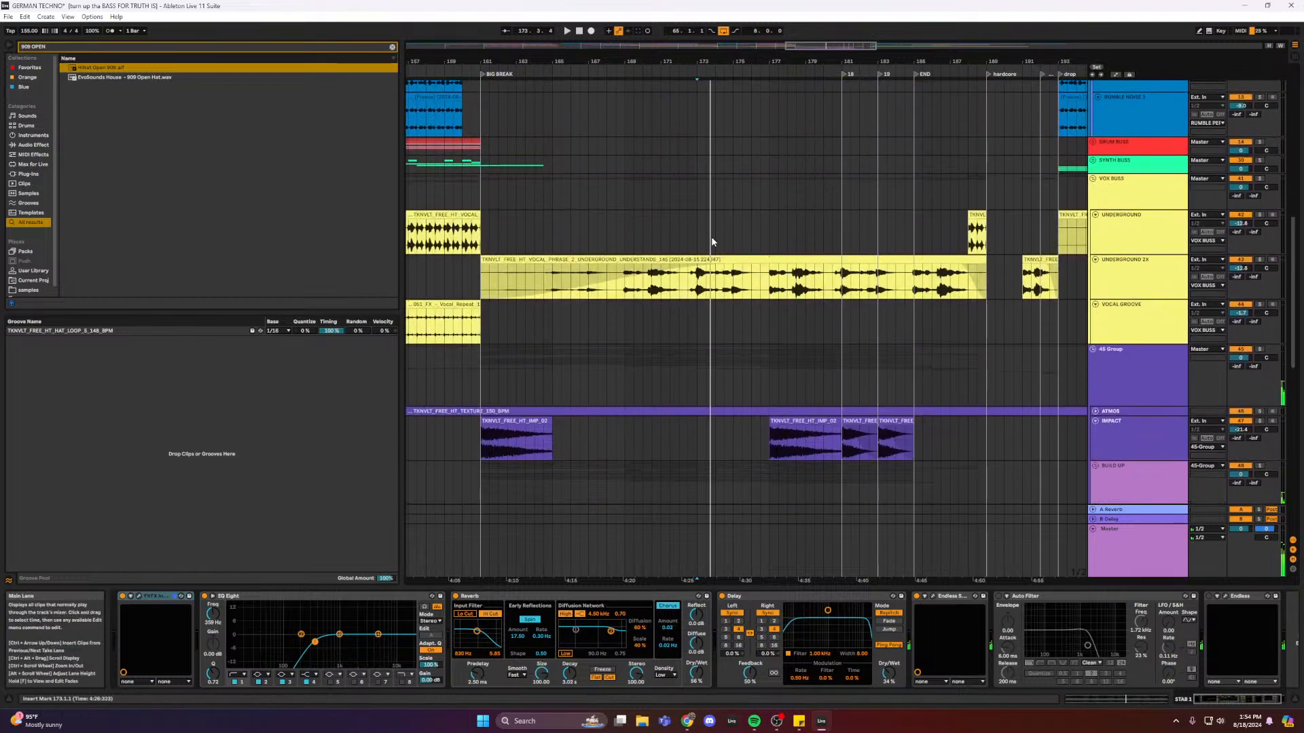
{"action": "left_click", "coordinate": [616, 238]}
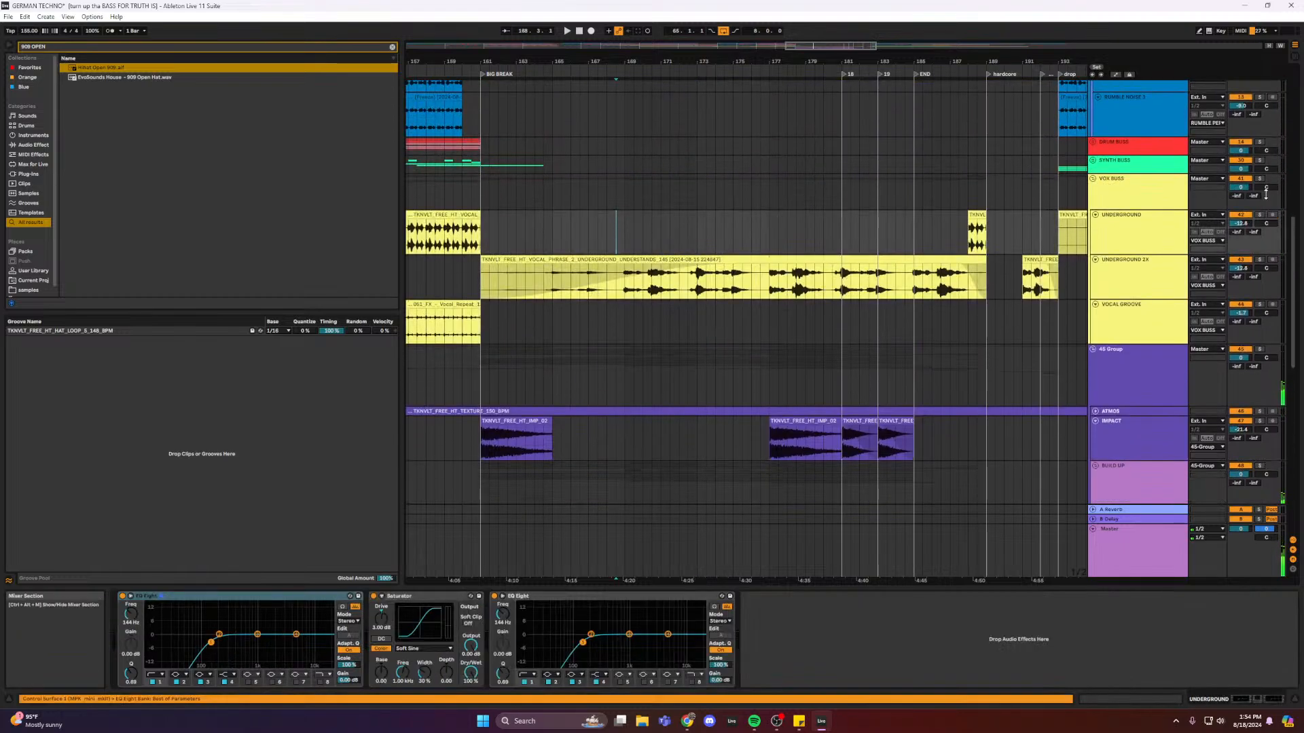
{"action": "key", "text": "space"}
{"action": "left_click", "coordinate": [1259, 179]}
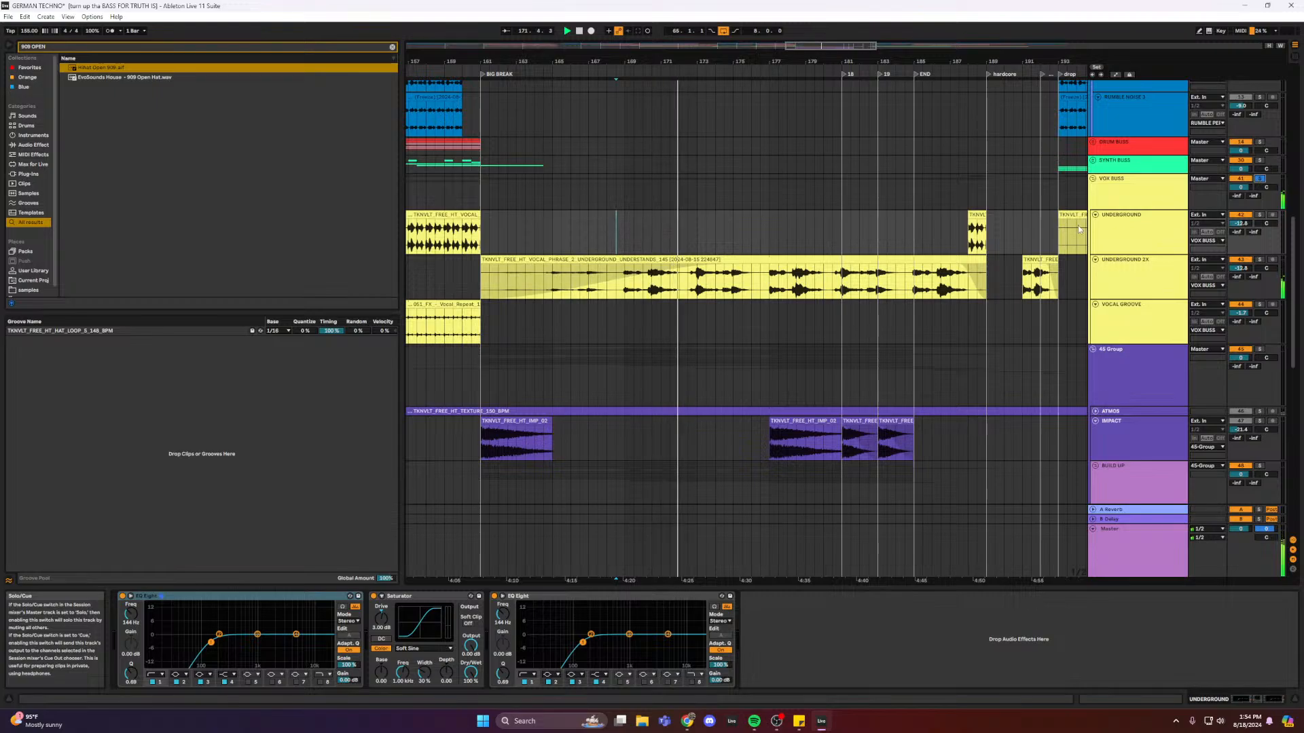
- Select the long vocal clip on the UNDERGROUND 2X track and check its Delay Dry/Wet automation
{"action": "left_click", "coordinate": [779, 258]}
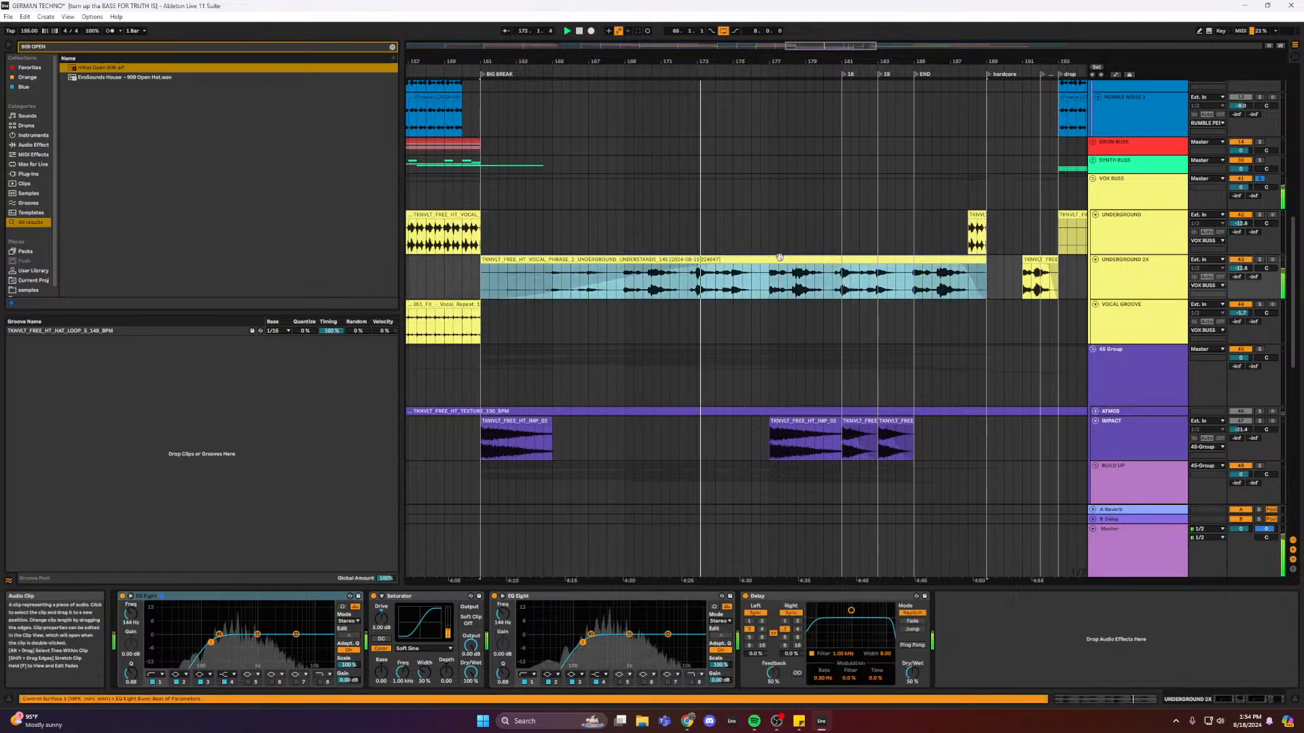
{"action": "key", "text": "a"}
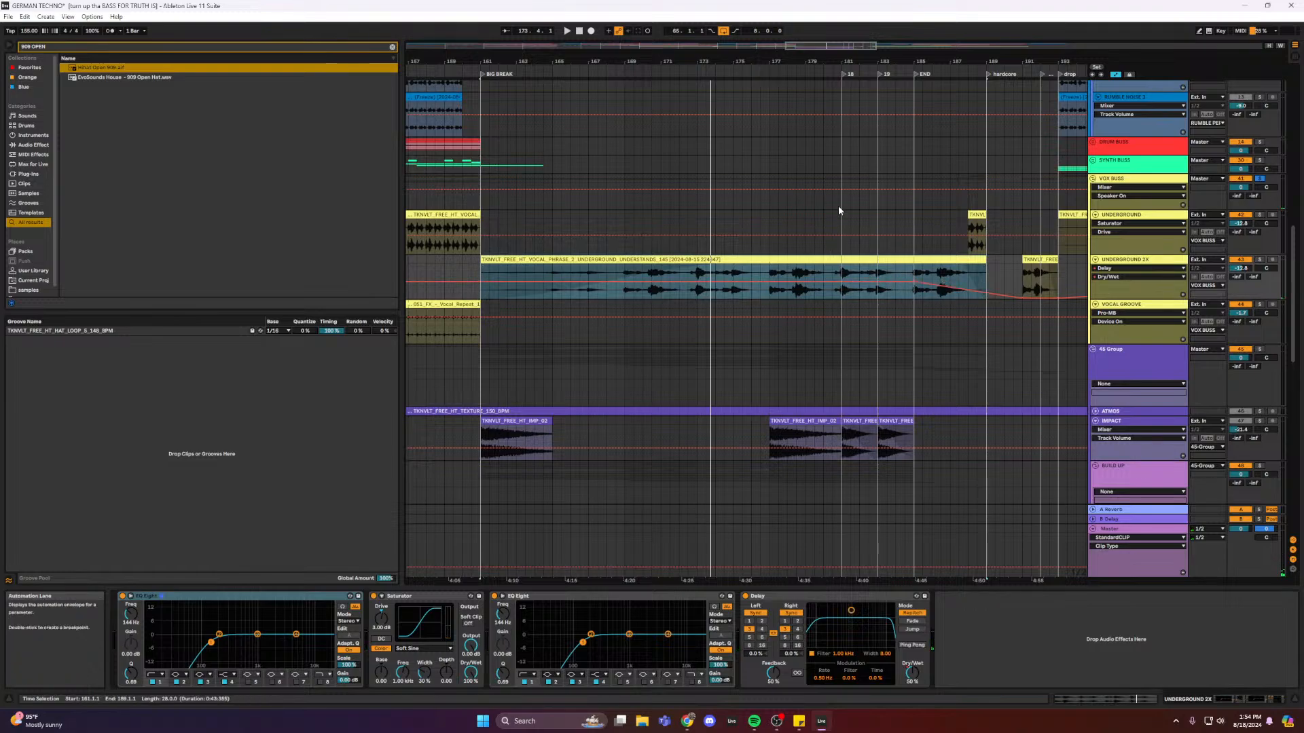
{"action": "key", "text": "a"}
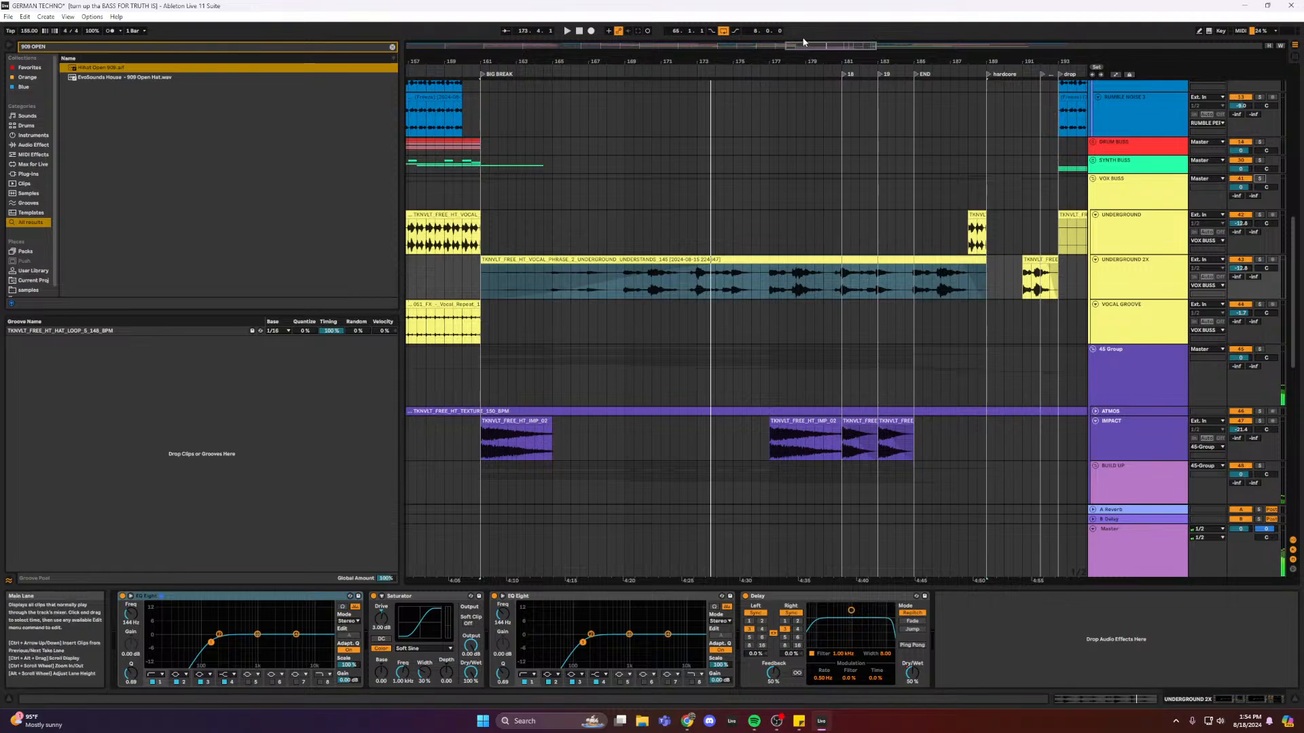
- Extend the start of the long UNDERGROUND 2X vocal clip from the BIG BREAK locator back to bar 145
{"action": "left_click_drag", "start_coordinate": [883, 46], "coordinate": [883, 36]}
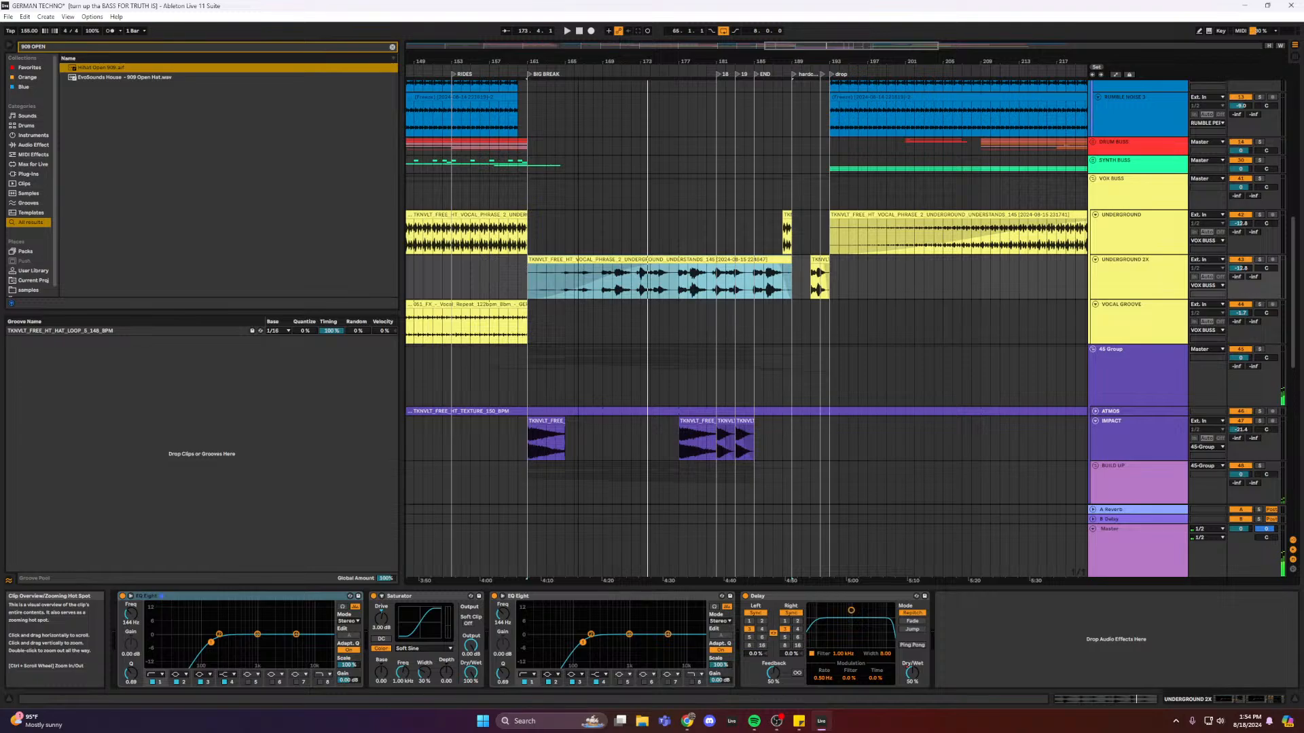
{"action": "left_click_drag", "start_coordinate": [883, 35], "coordinate": [842, 47]}
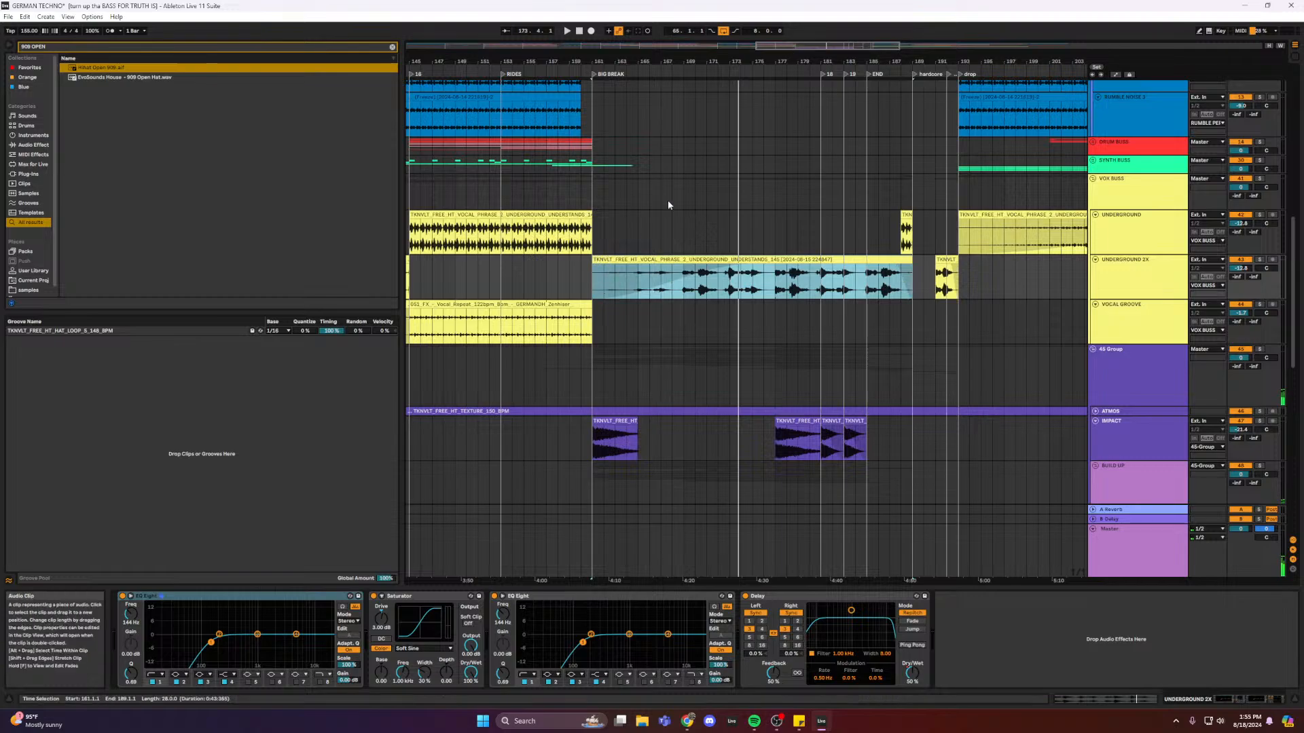
{"action": "left_click_drag", "start_coordinate": [793, 47], "coordinate": [747, 31]}
{"action": "left_click_drag", "start_coordinate": [755, 263], "coordinate": [662, 264]}
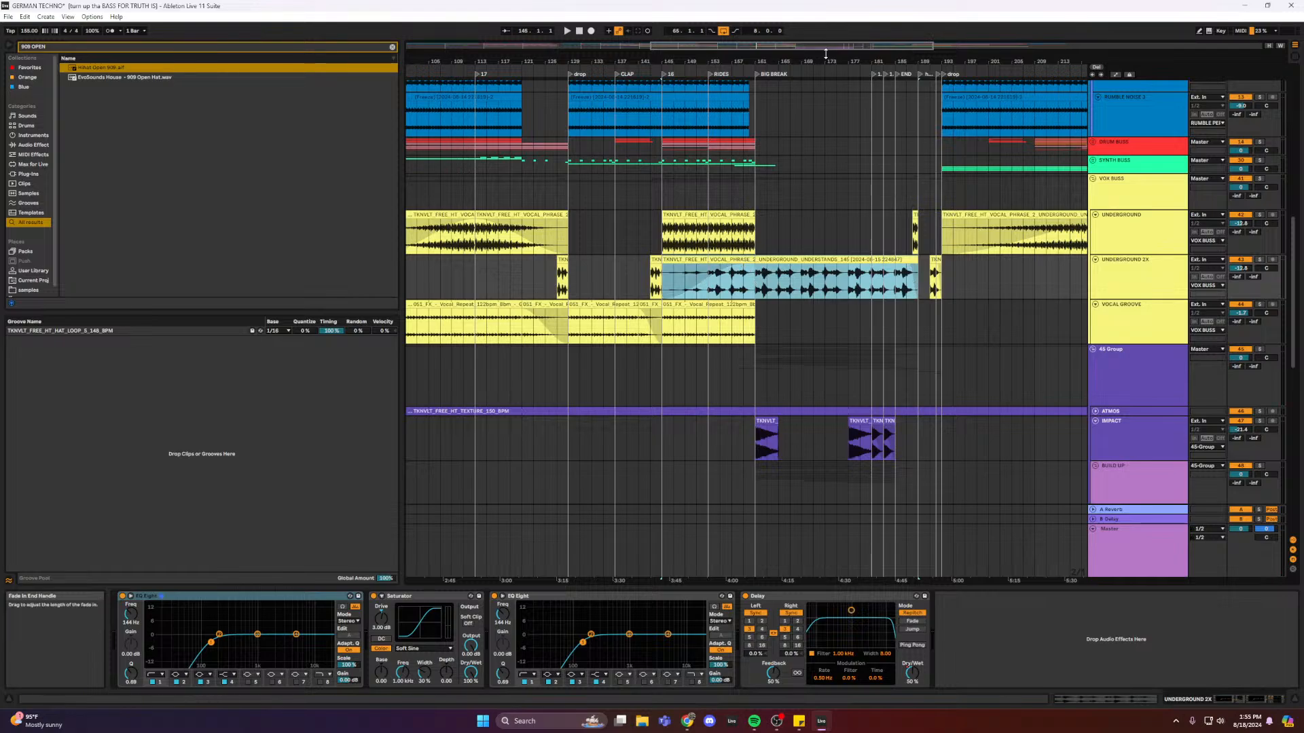
- Try extending the UNDERGROUND 2X vocal clip's start back to the drop locator at bar 129, and undo it
{"action": "double_click", "coordinate": [781, 46]}
{"action": "left_click_drag", "start_coordinate": [781, 46], "coordinate": [764, 96]}
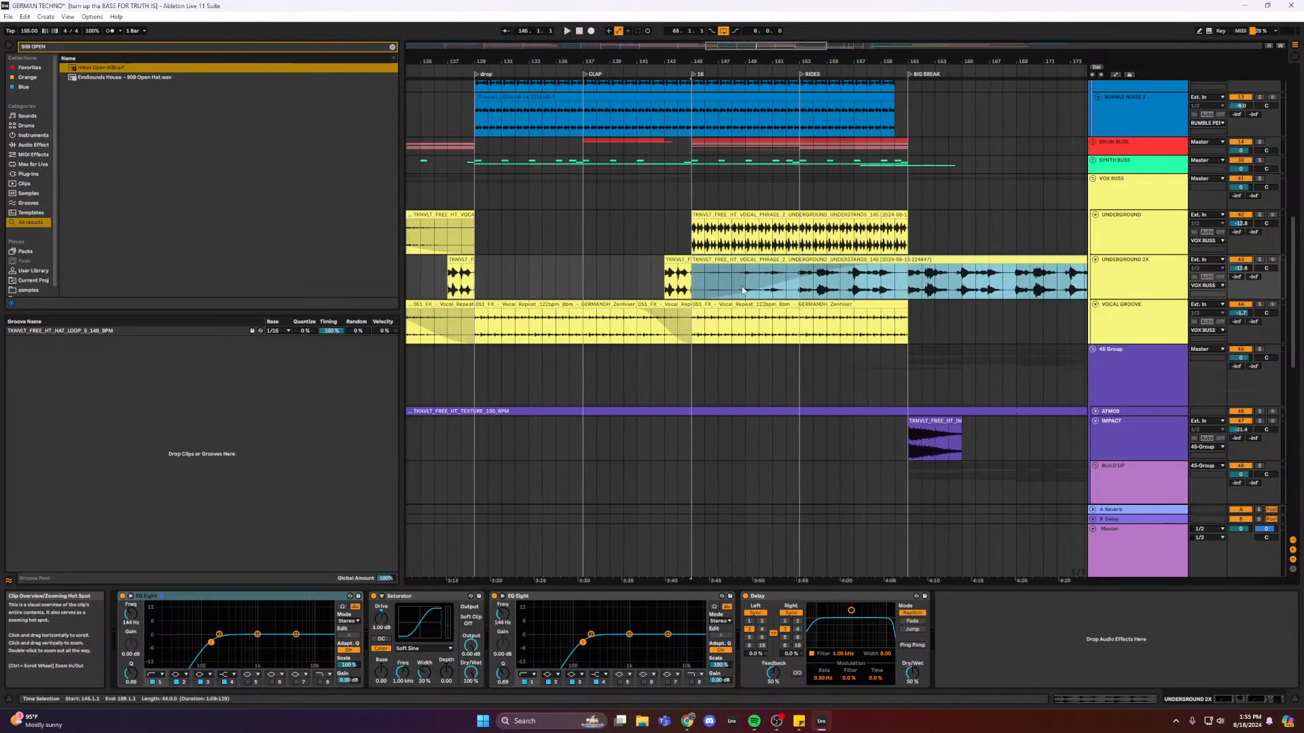
{"action": "left_click_drag", "start_coordinate": [691, 258], "coordinate": [474, 258]}
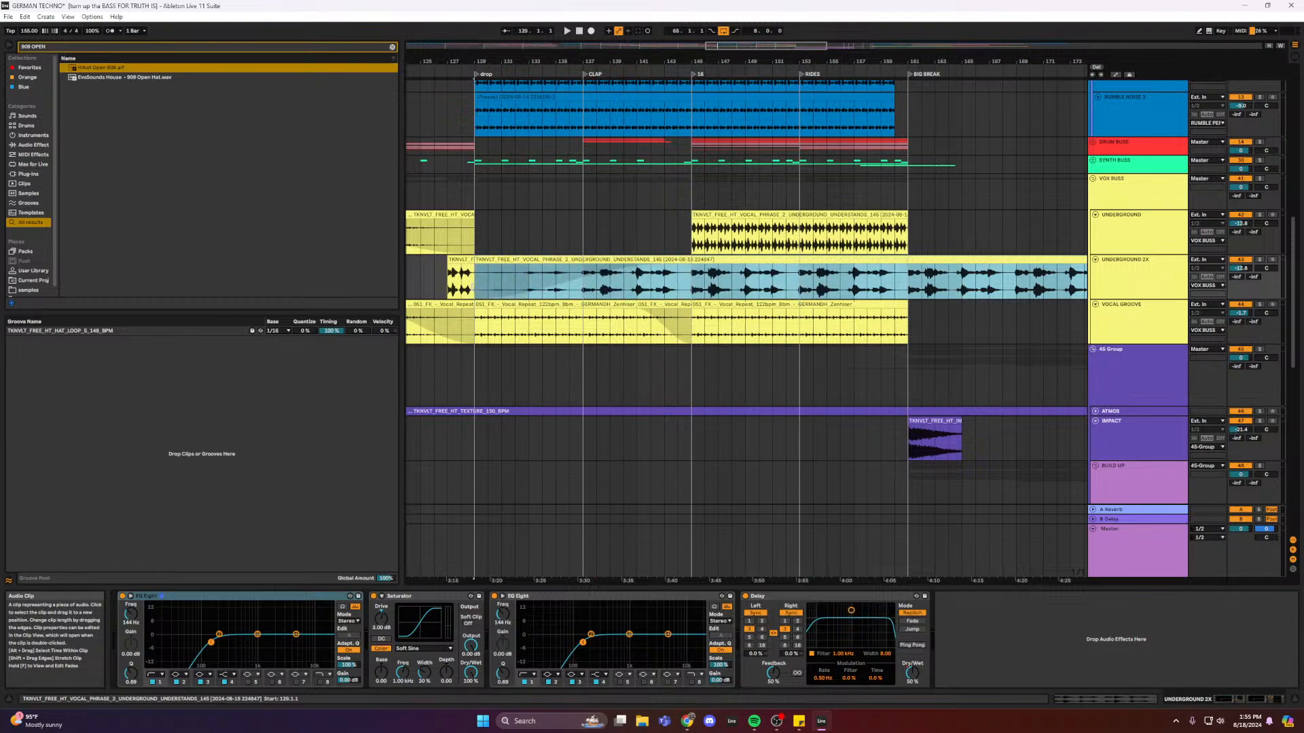
{"action": "left_click_drag", "start_coordinate": [584, 261], "coordinate": [667, 270]}
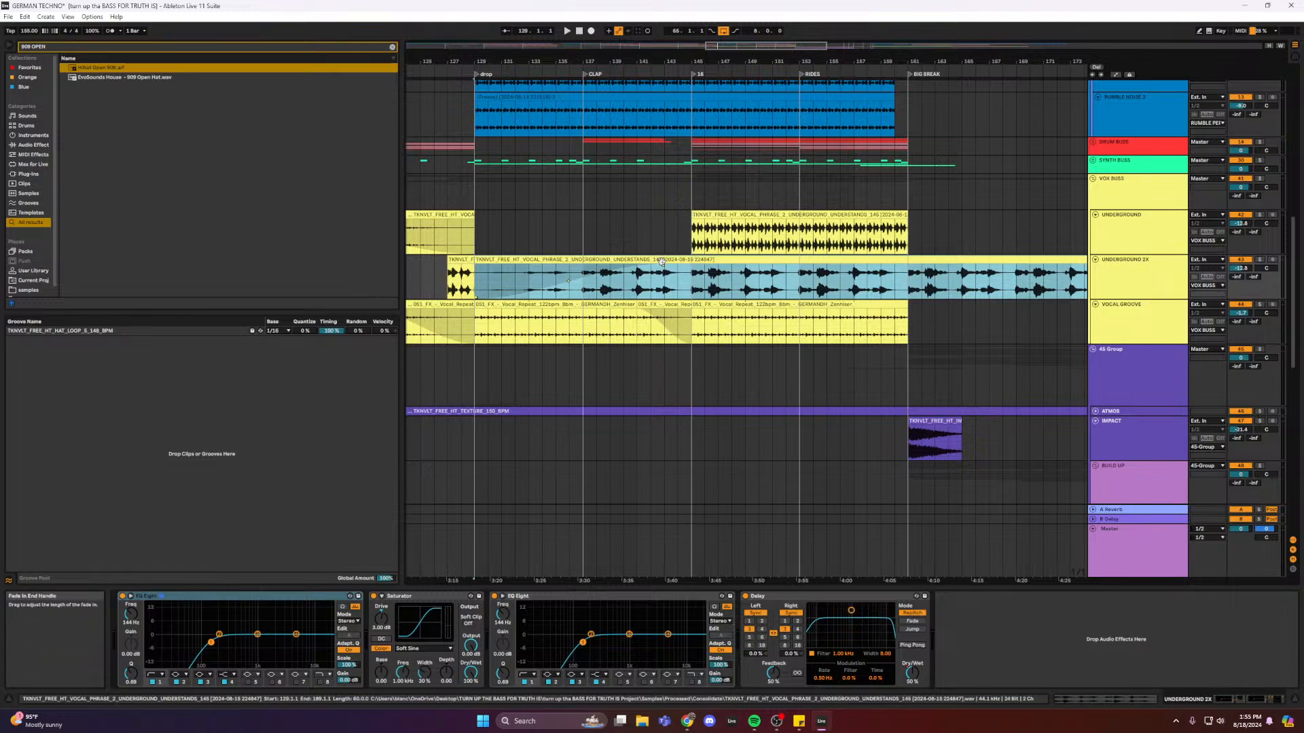
{"action": "key", "text": "ctrl+z"}
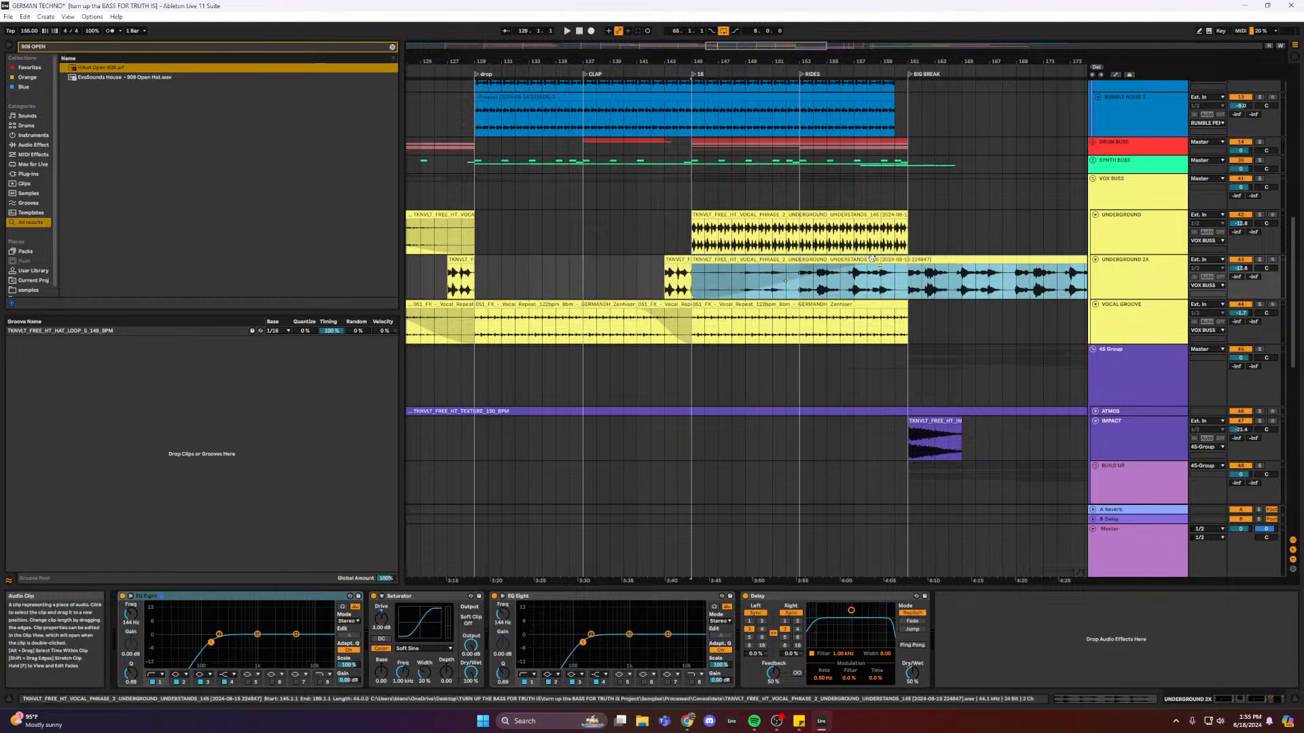
- Shorten the fade-in of the long UNDERGROUND 2X vocal clip so it ends at the RIDES locator
{"action": "left_click_drag", "start_coordinate": [779, 43], "coordinate": [826, 61]}
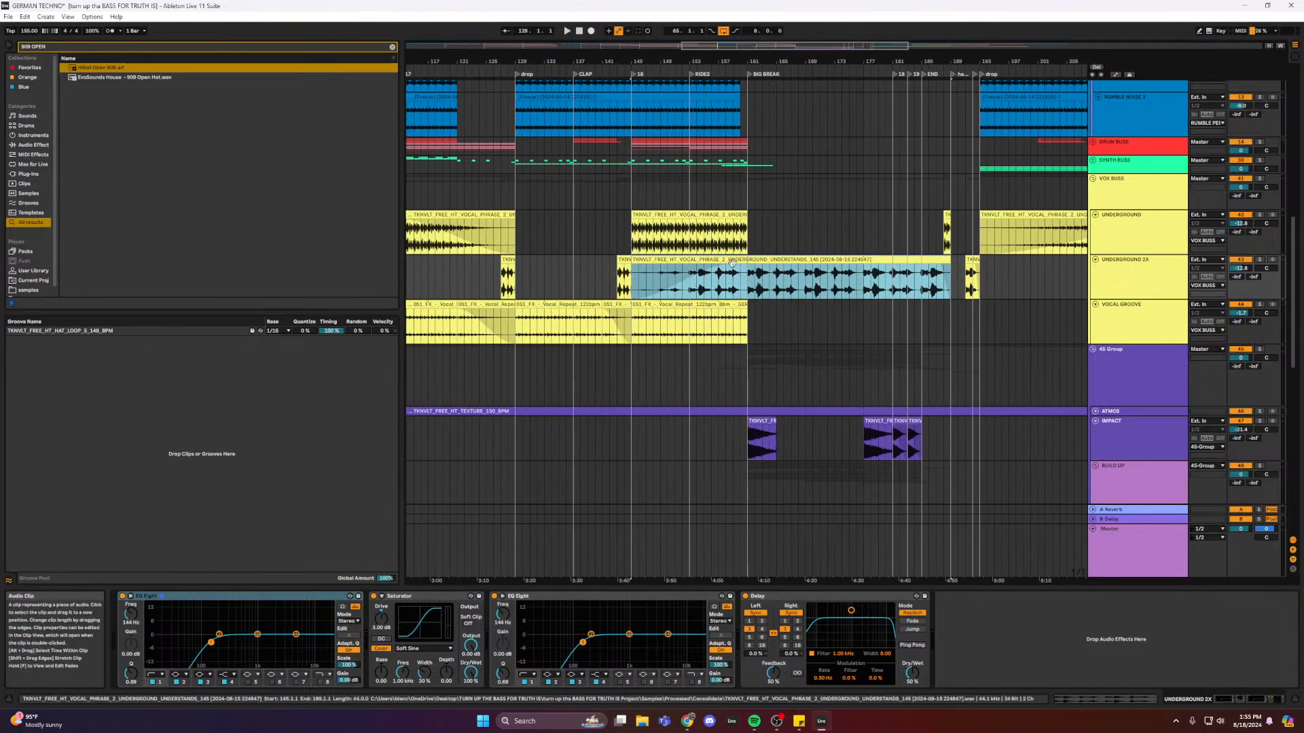
{"action": "left_click_drag", "start_coordinate": [732, 273], "coordinate": [693, 275]}
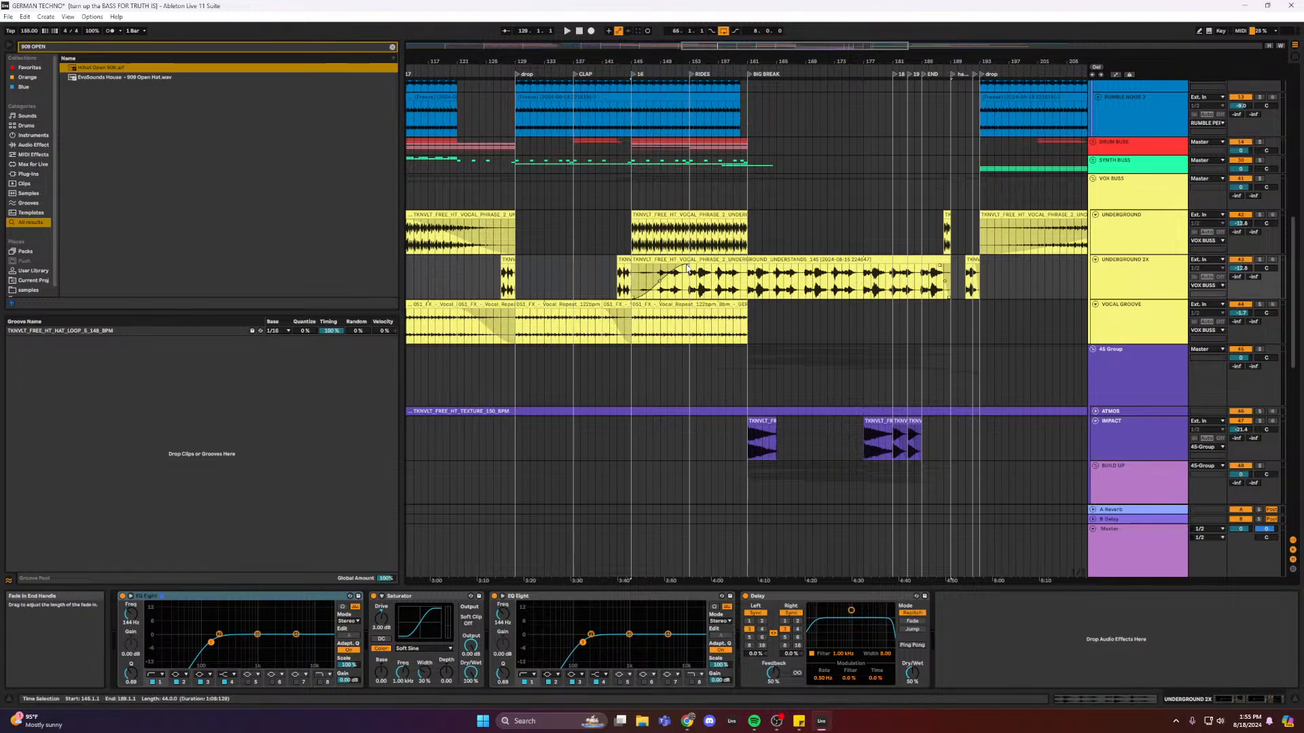
- Search the browser for AUTO and add an Auto Filter to the UNDERGROUND 2X track
{"action": "left_click", "coordinate": [392, 47]}
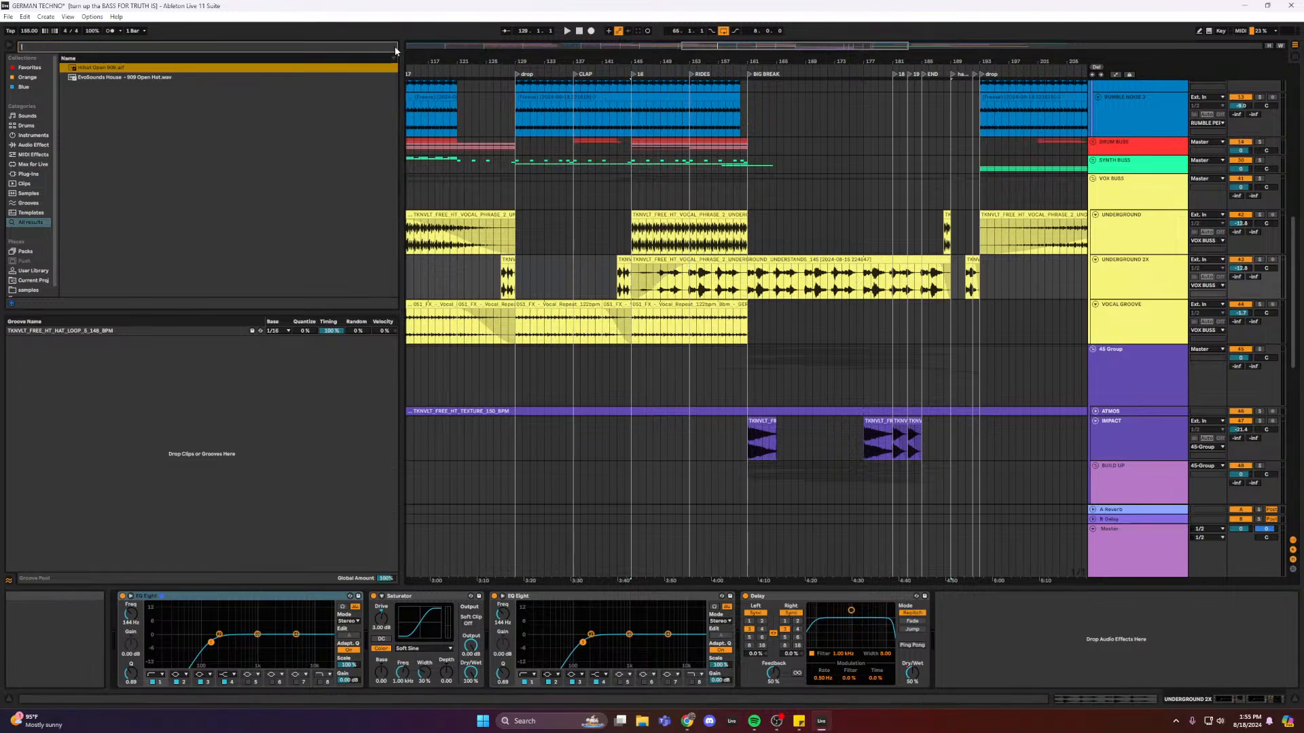
{"action": "type", "text": "AUTO"}
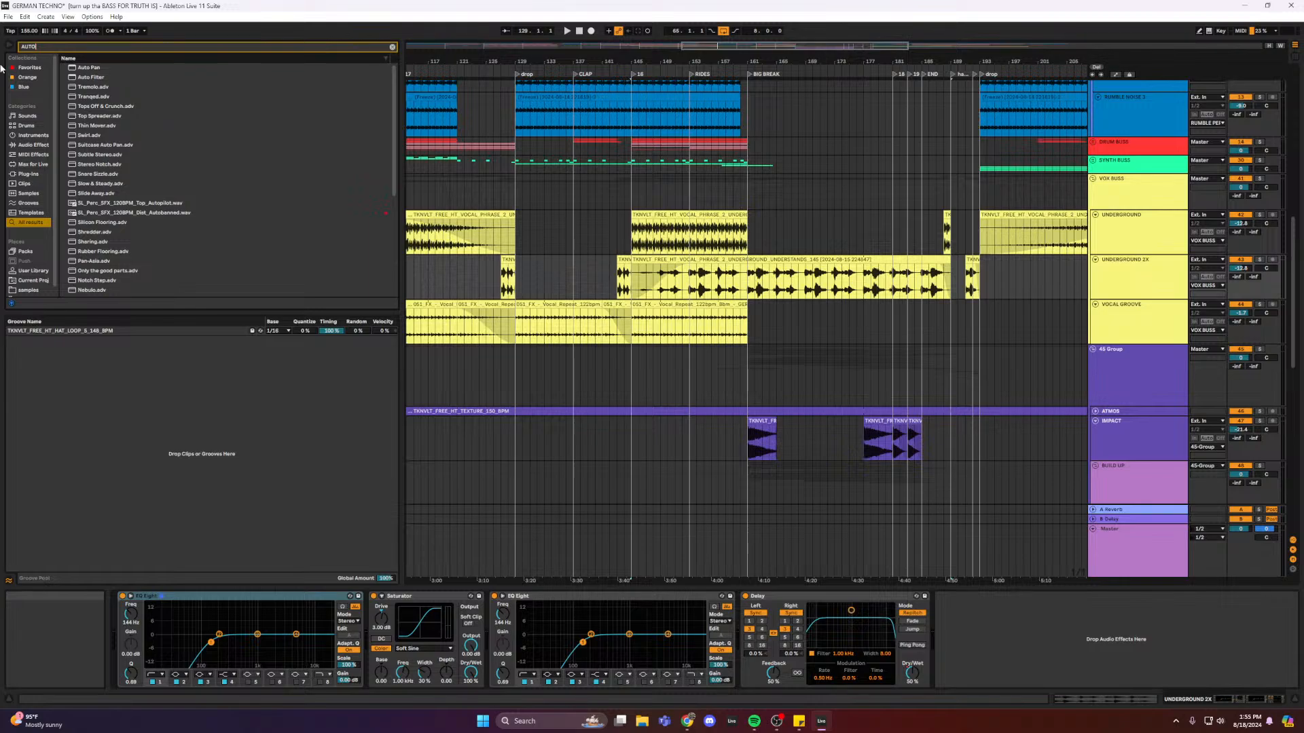
{"action": "double_click", "coordinate": [104, 78]}
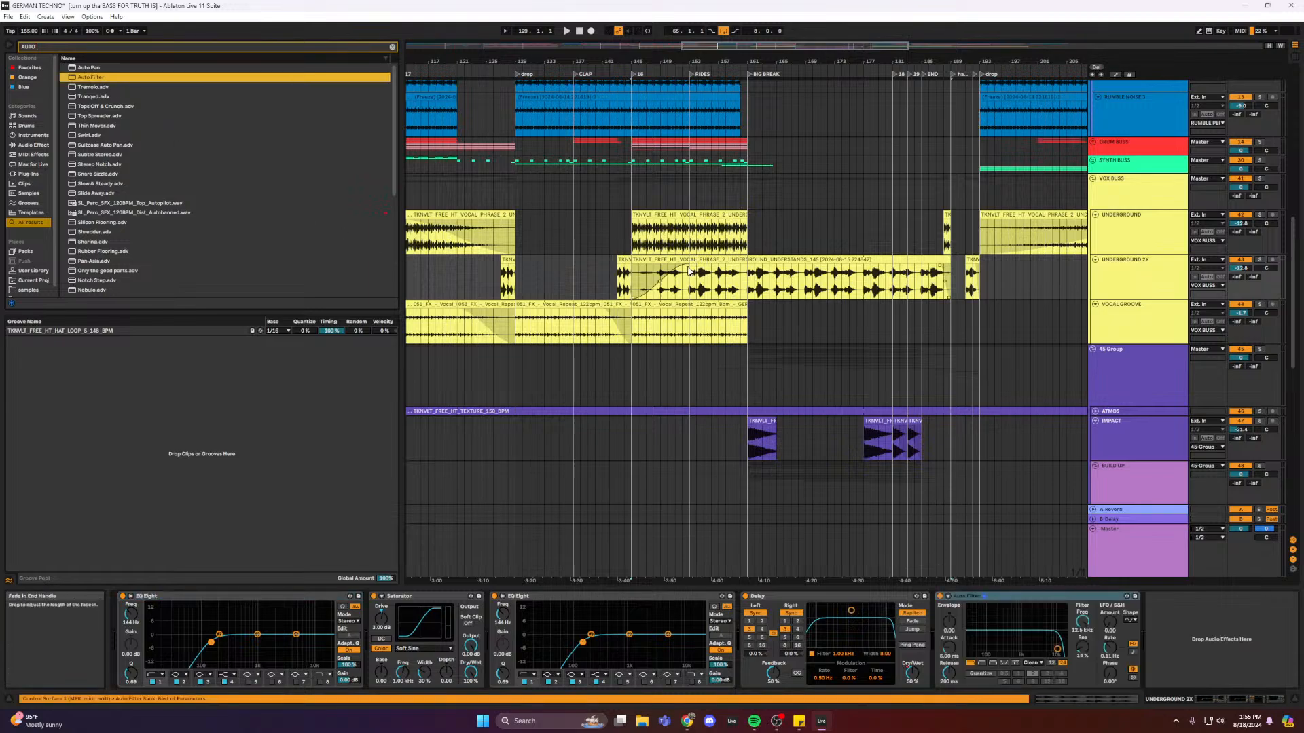
- Reset the fade-in at the start of the long UNDERGROUND 2X vocal clip
{"action": "left_click", "coordinate": [629, 279]}
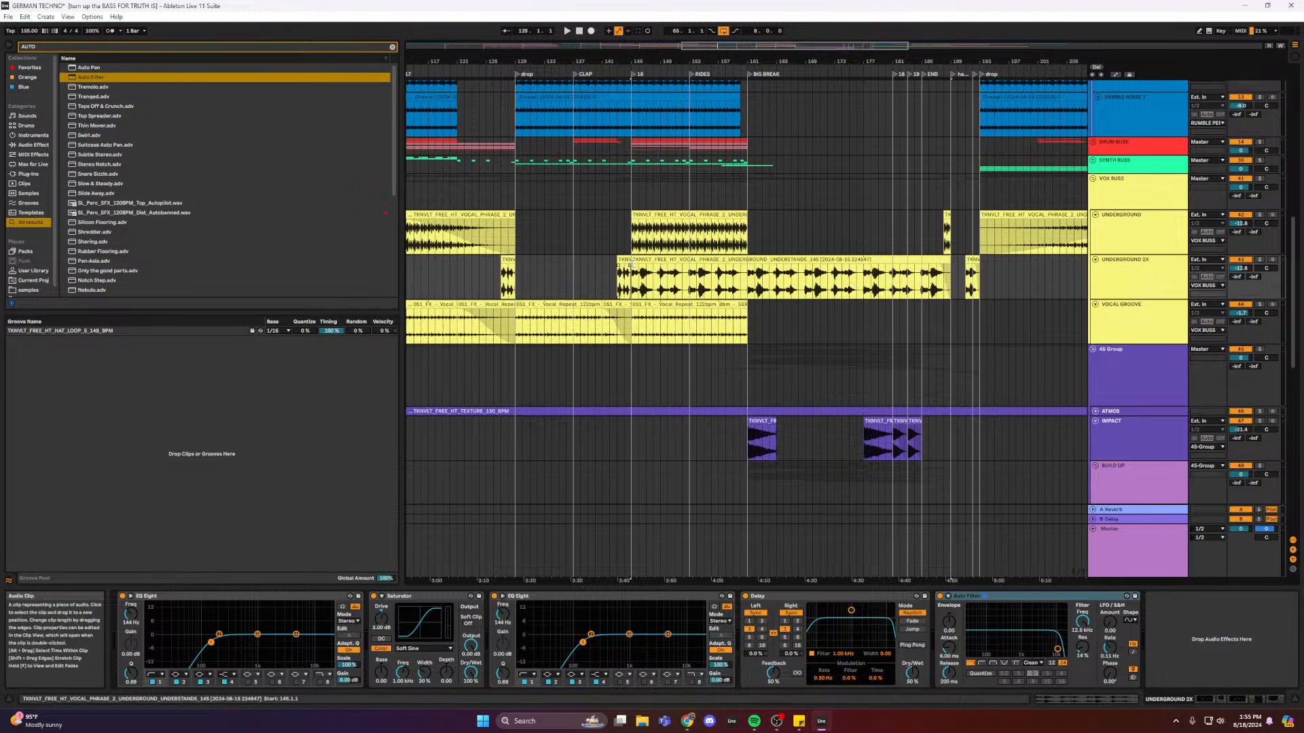
{"action": "left_click_drag", "start_coordinate": [630, 266], "coordinate": [685, 267]}
{"action": "right_click", "coordinate": [691, 267]}
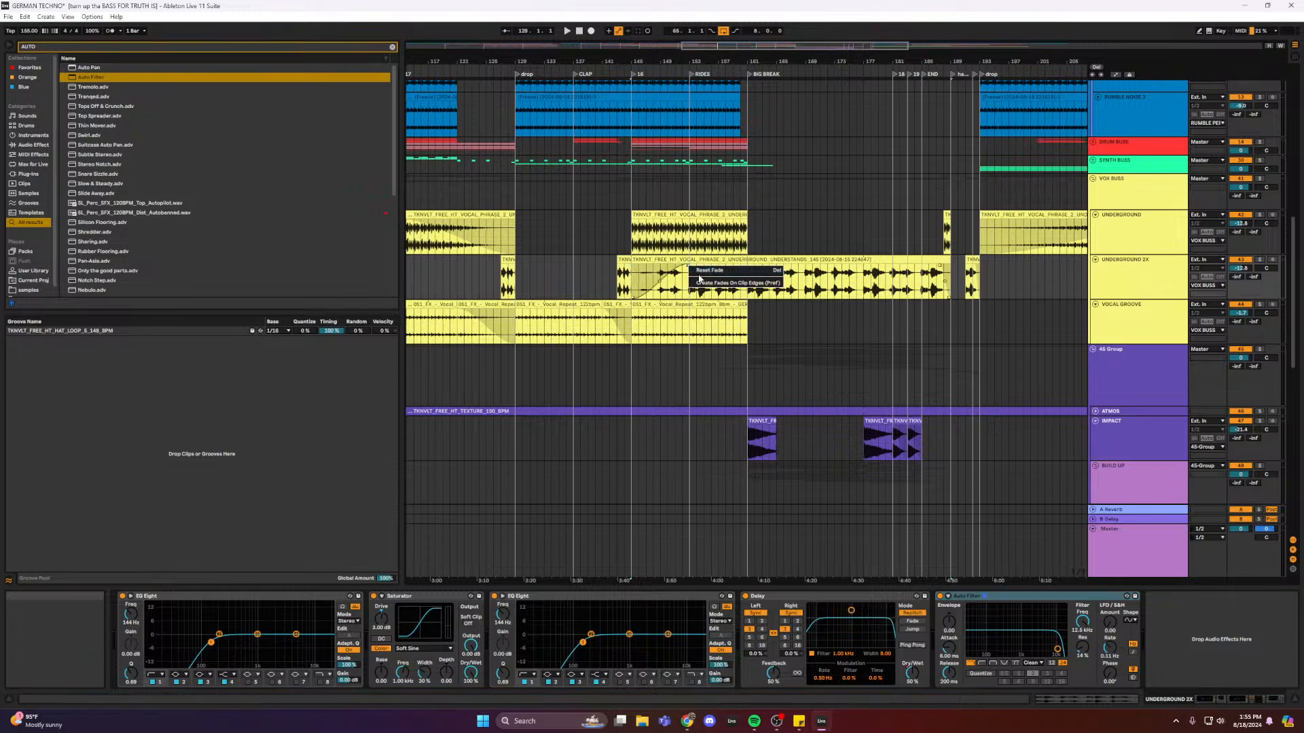
{"action": "left_click", "coordinate": [701, 272]}
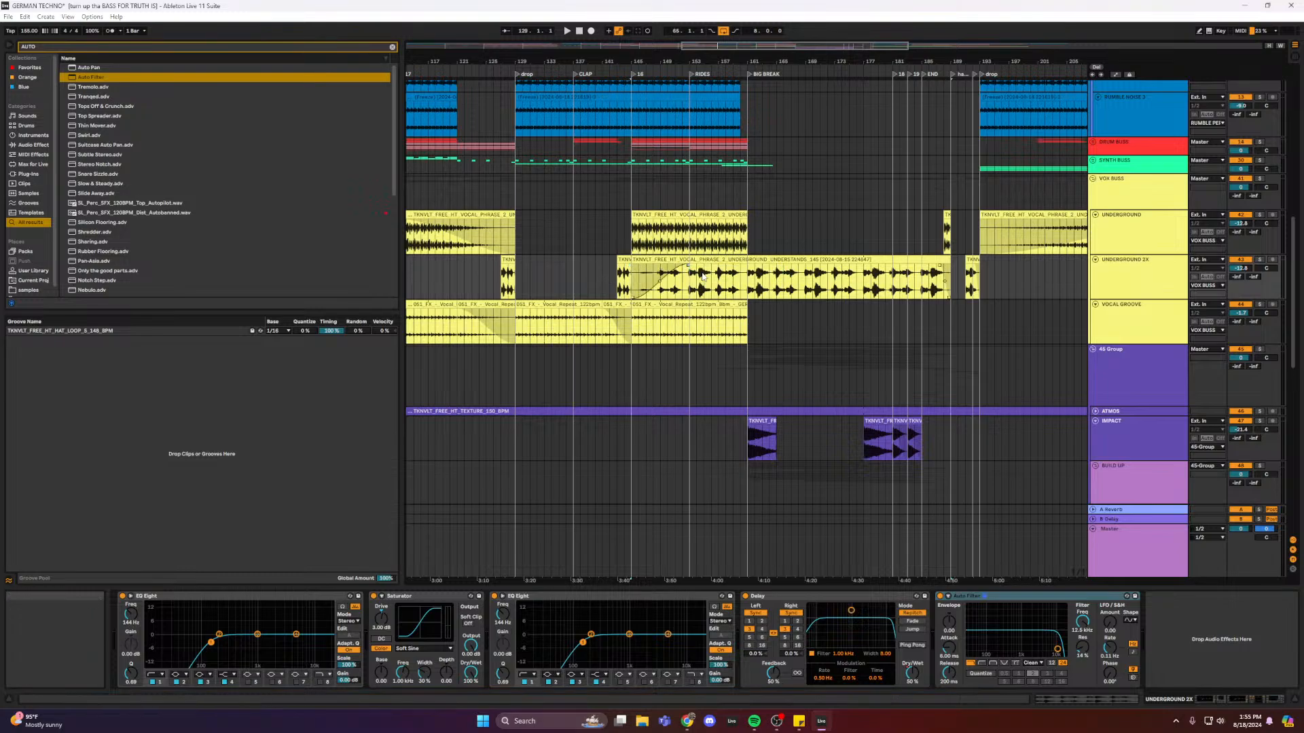
- Automate the UNDERGROUND 2X Auto Filter frequency from 400 Hz at bar 145, rising to near maximum at the long vocal clip's end
{"action": "left_click", "coordinate": [1089, 622]}
{"action": "key", "text": "a"}
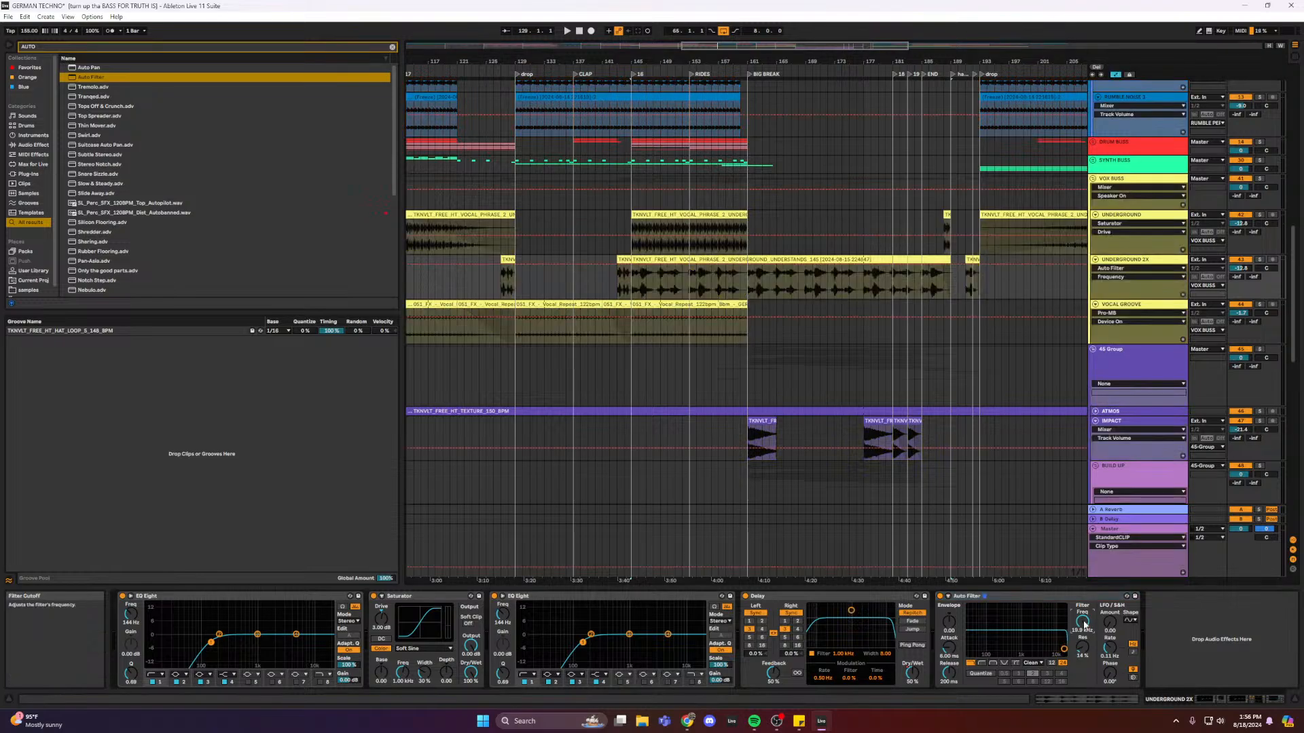
{"action": "left_click", "coordinate": [632, 270]}
{"action": "left_click_drag", "start_coordinate": [636, 271], "coordinate": [636, 298]}
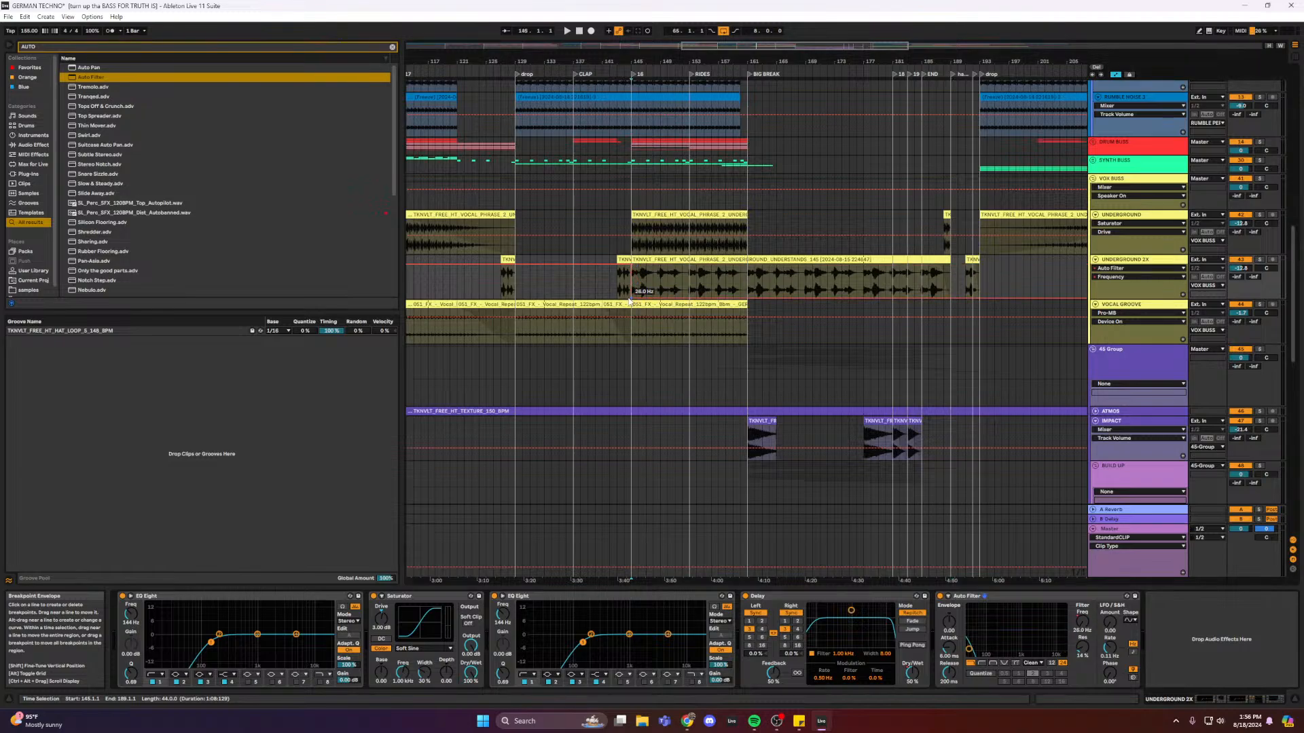
{"action": "left_click_drag", "start_coordinate": [632, 299], "coordinate": [637, 284]}
{"action": "key", "text": "space"}
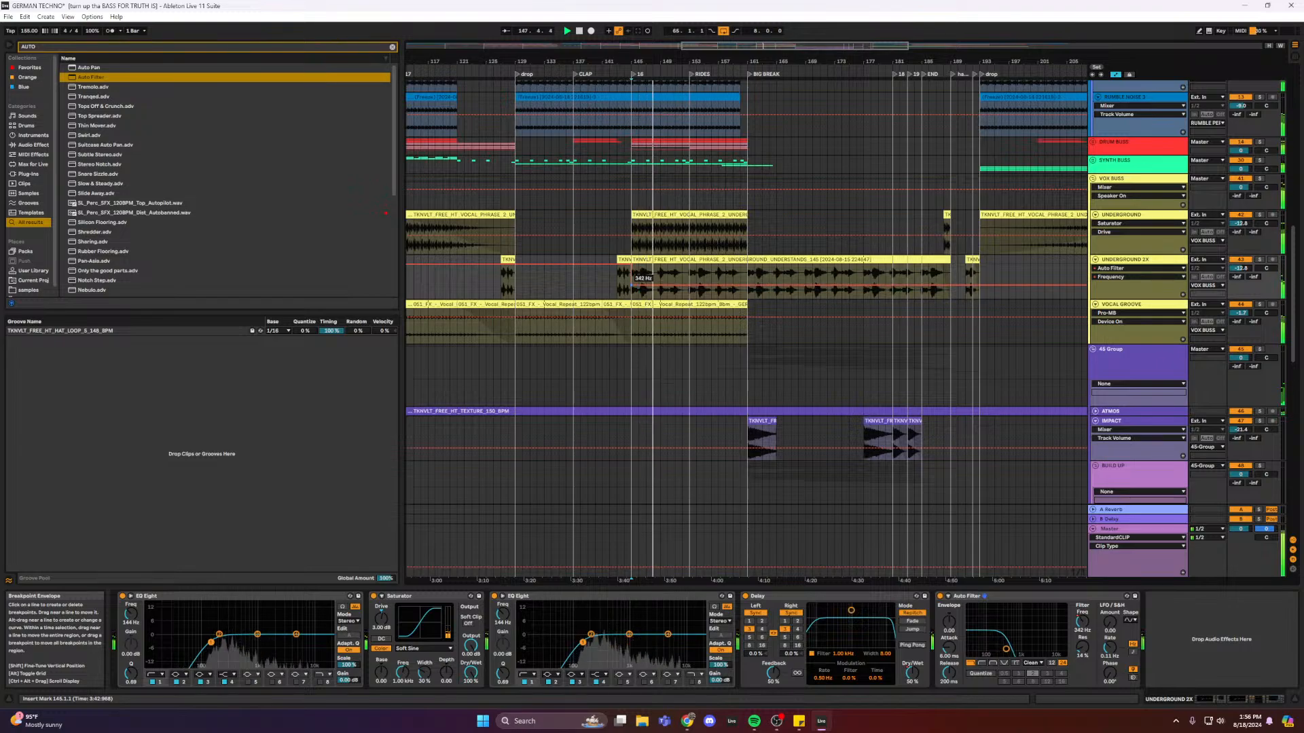
{"action": "right_click", "coordinate": [632, 284]}
{"action": "left_click", "coordinate": [641, 289]}
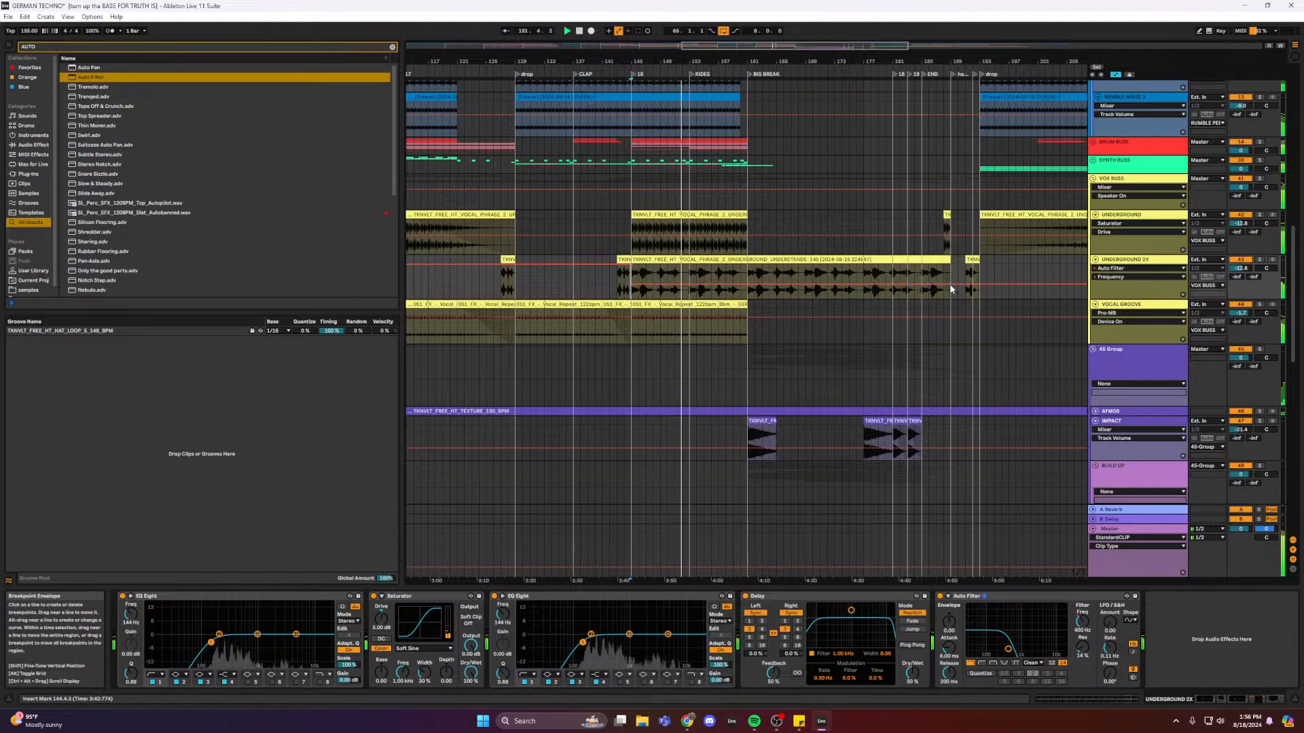
{"action": "left_click_drag", "start_coordinate": [926, 276], "coordinate": [925, 269]}
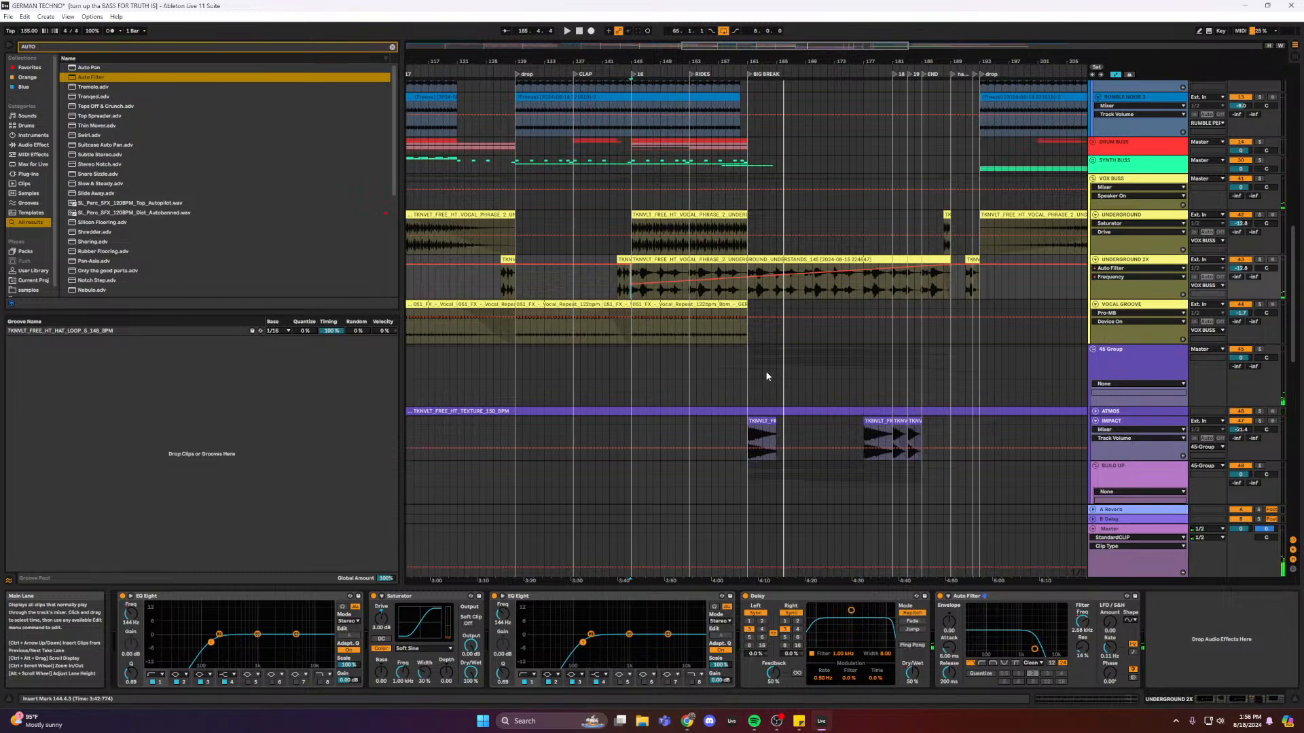
{"action": "key", "text": "a"}
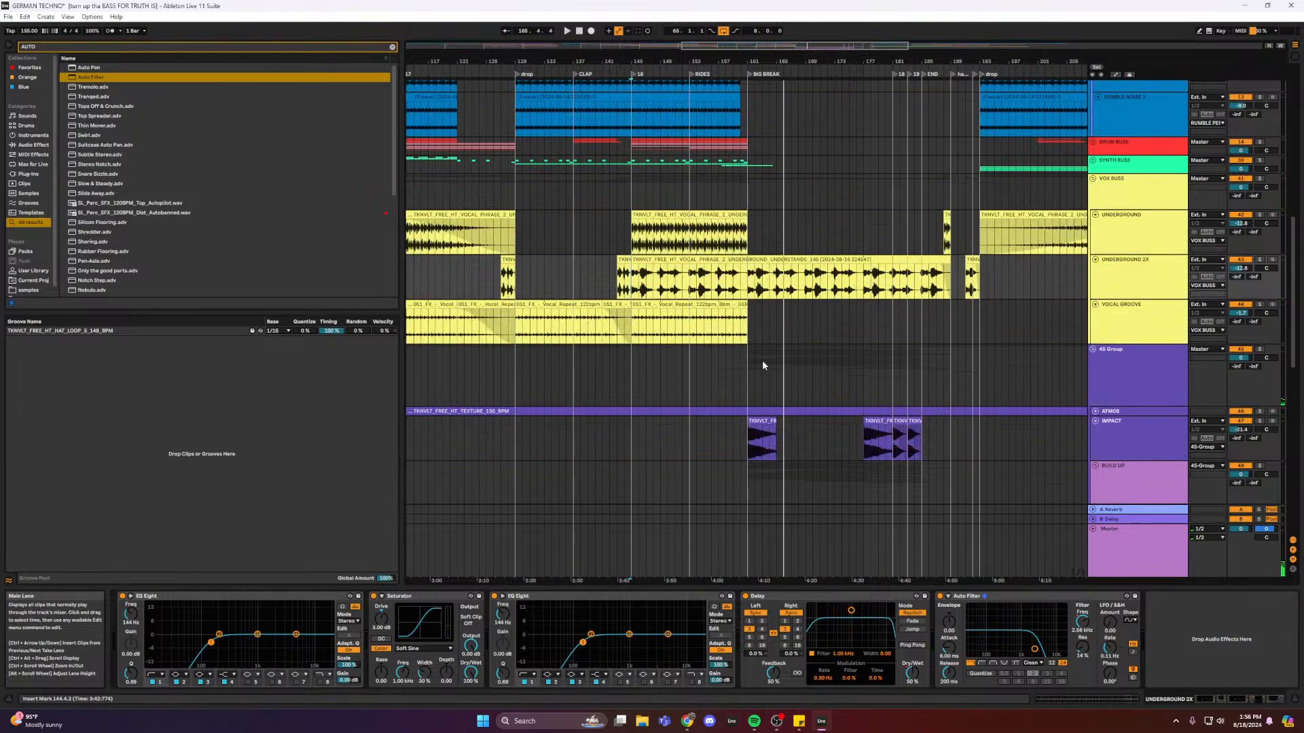
- Unfold the SYNTH BUSS group and examine the stab clips between the CLAP and BIG BREAK locators
{"action": "scroll", "coordinate": [868, 206], "scroll_direction": "up", "scroll_amount": 1}
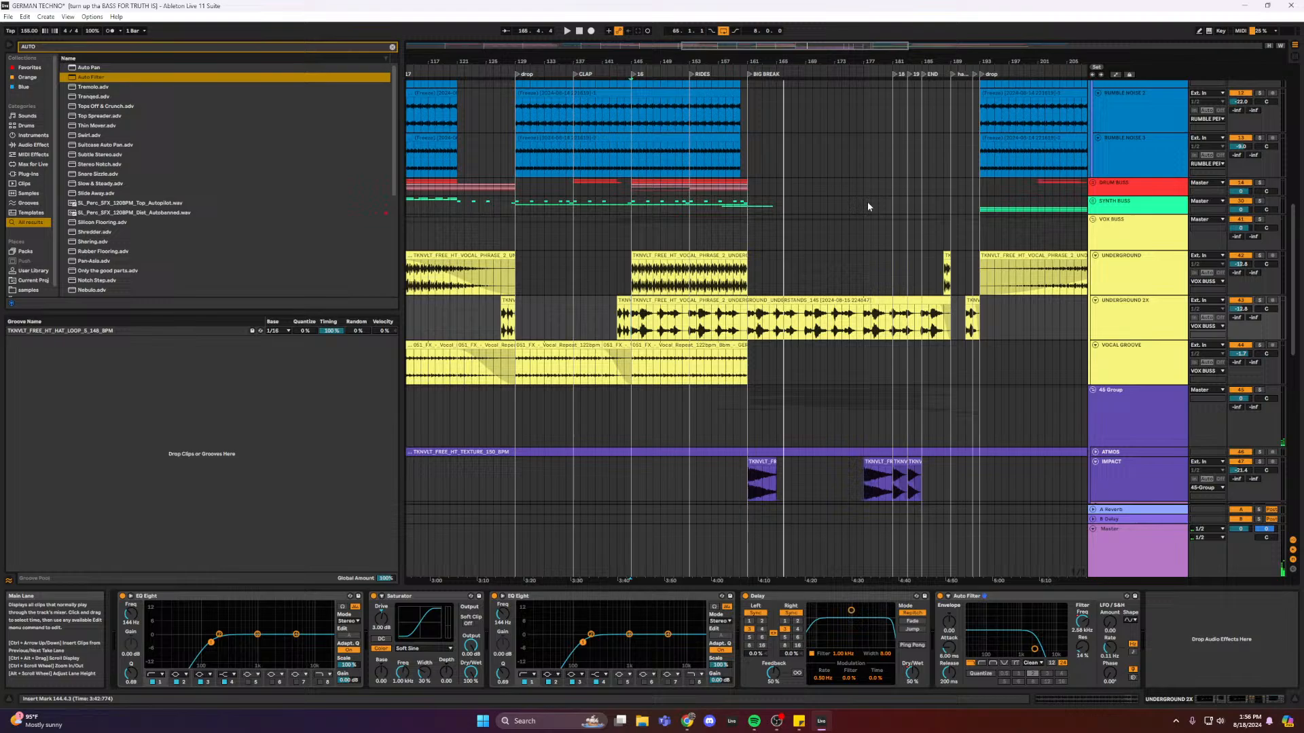
{"action": "left_click", "coordinate": [1092, 201]}
{"action": "left_click", "coordinate": [690, 306]}
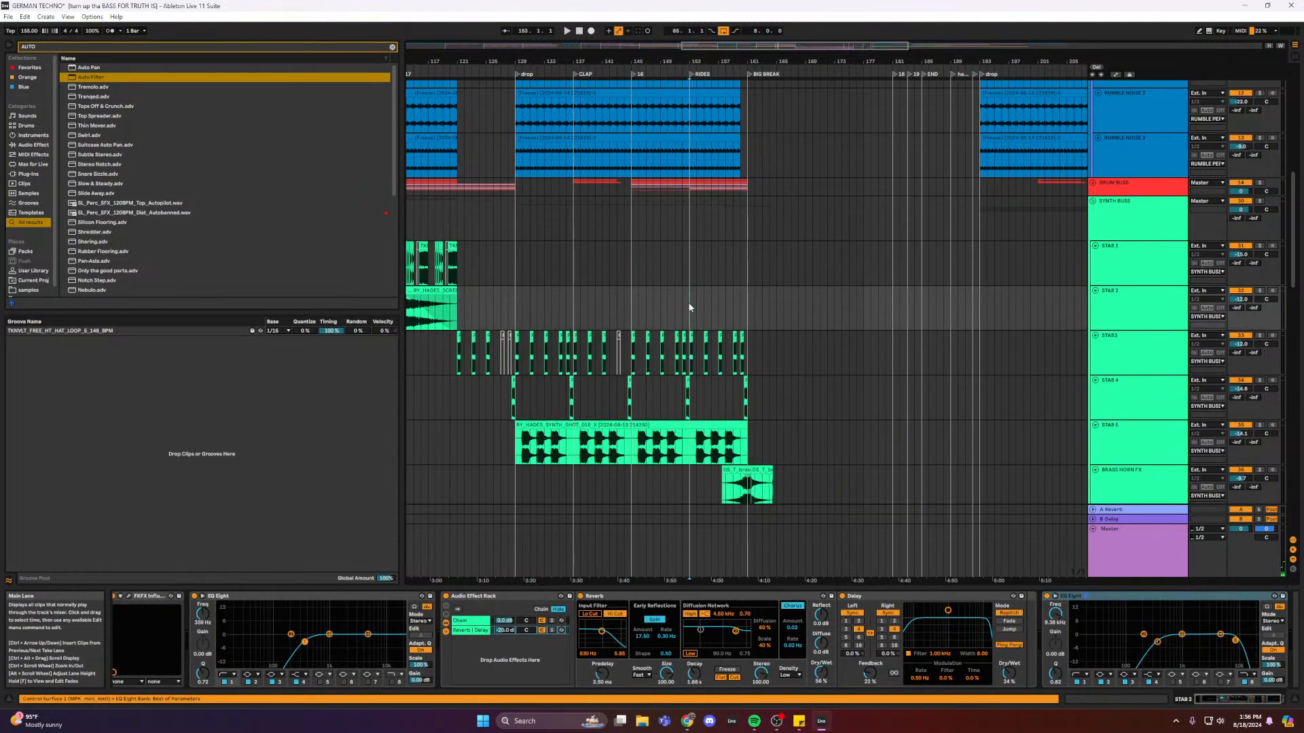
{"action": "scroll", "coordinate": [690, 306], "scroll_direction": "down", "scroll_amount": 2}
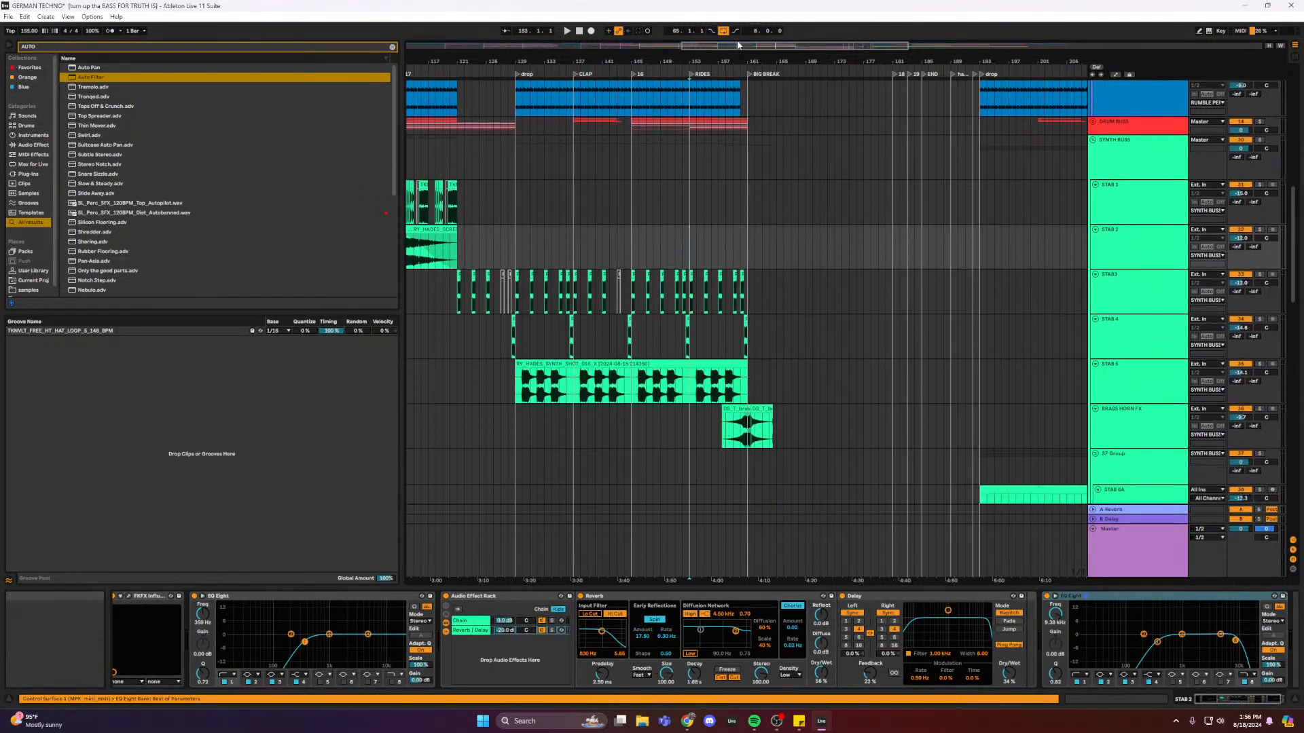
{"action": "left_click_drag", "start_coordinate": [738, 45], "coordinate": [734, 95]}
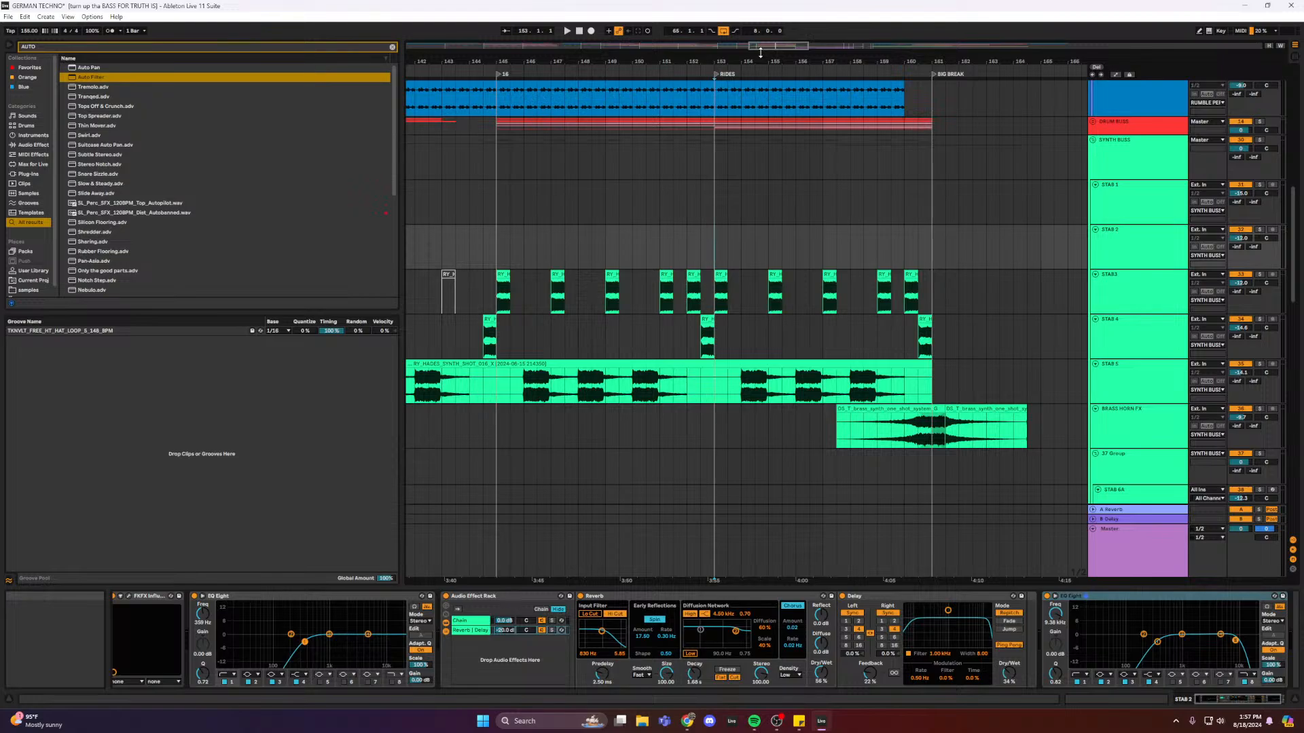
{"action": "left_click", "coordinate": [495, 247]}
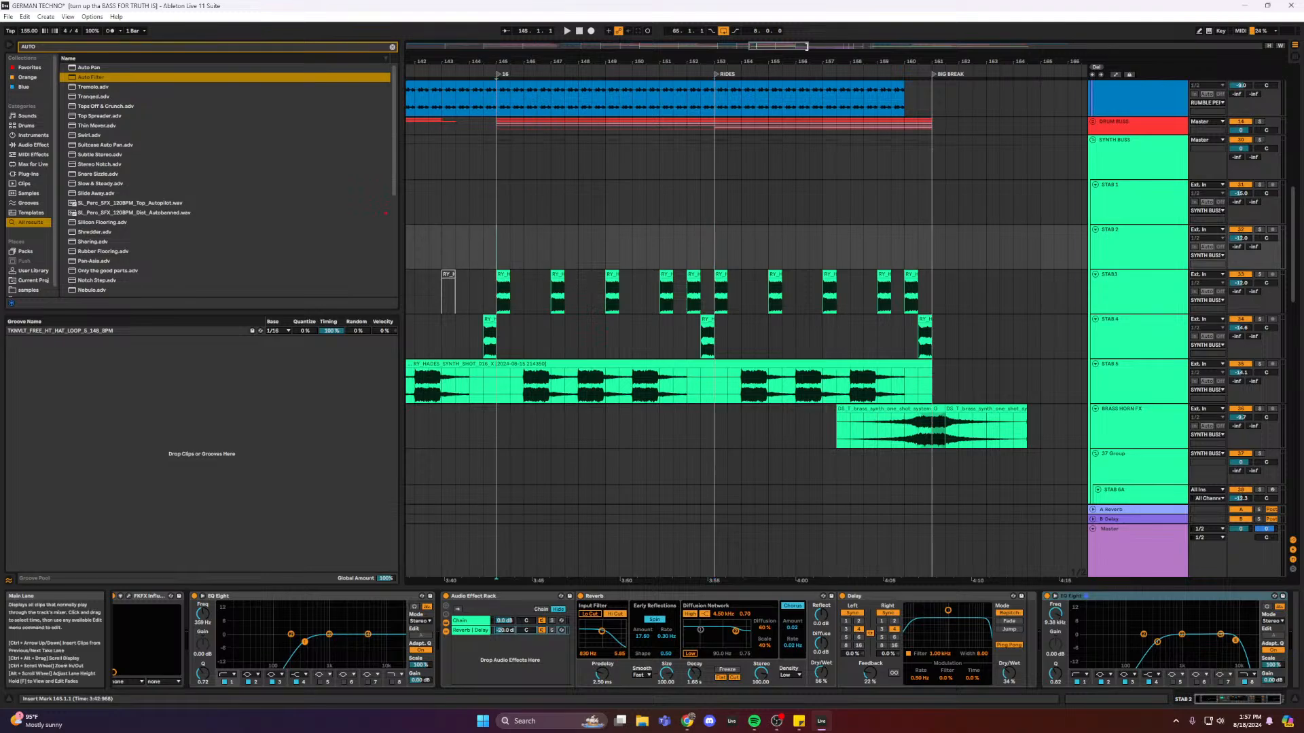
{"action": "left_click_drag", "start_coordinate": [781, 46], "coordinate": [773, 50]}
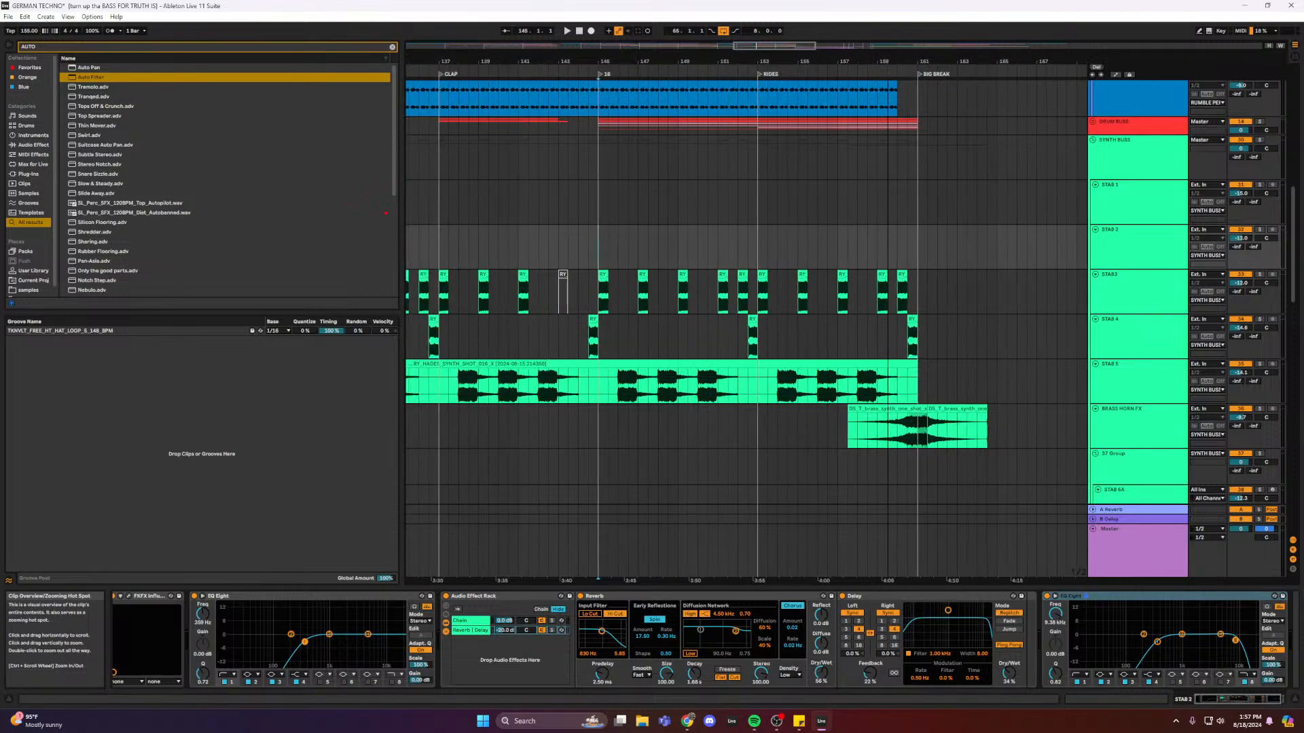
{"action": "left_click", "coordinate": [759, 289]}
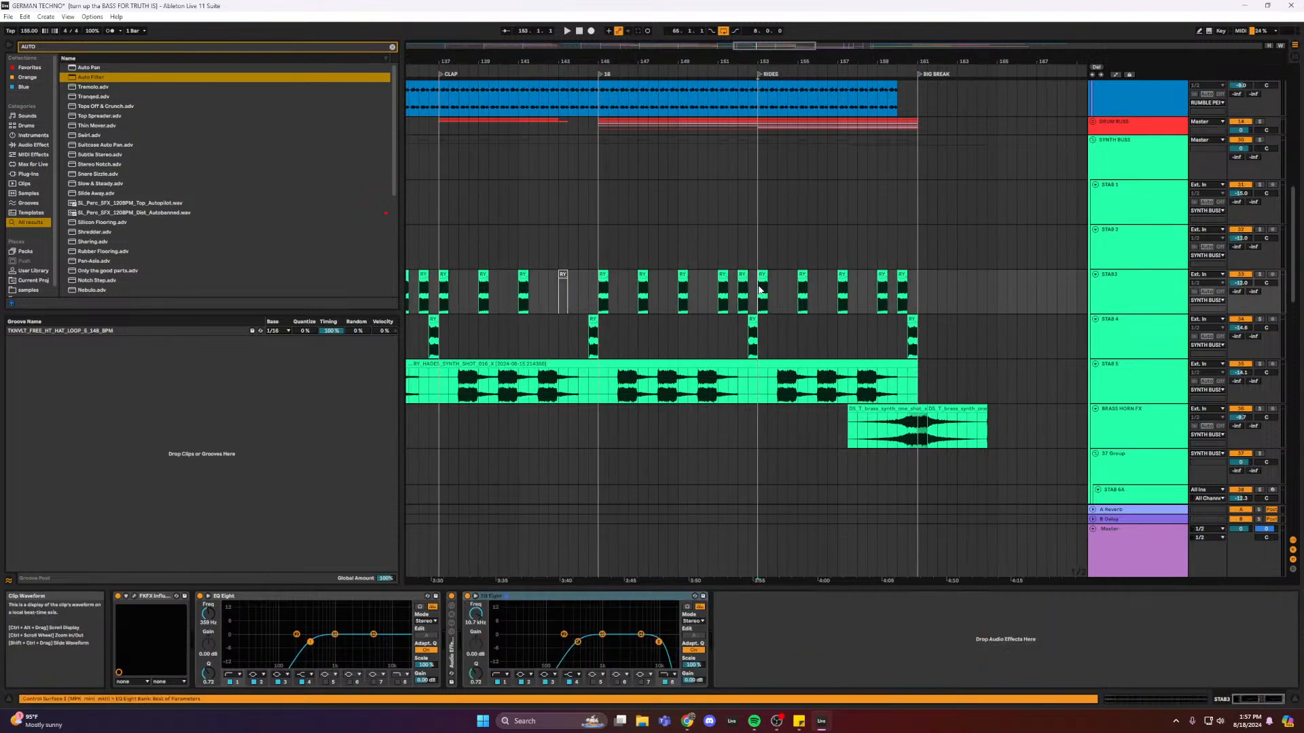
{"action": "left_click", "coordinate": [641, 277]}
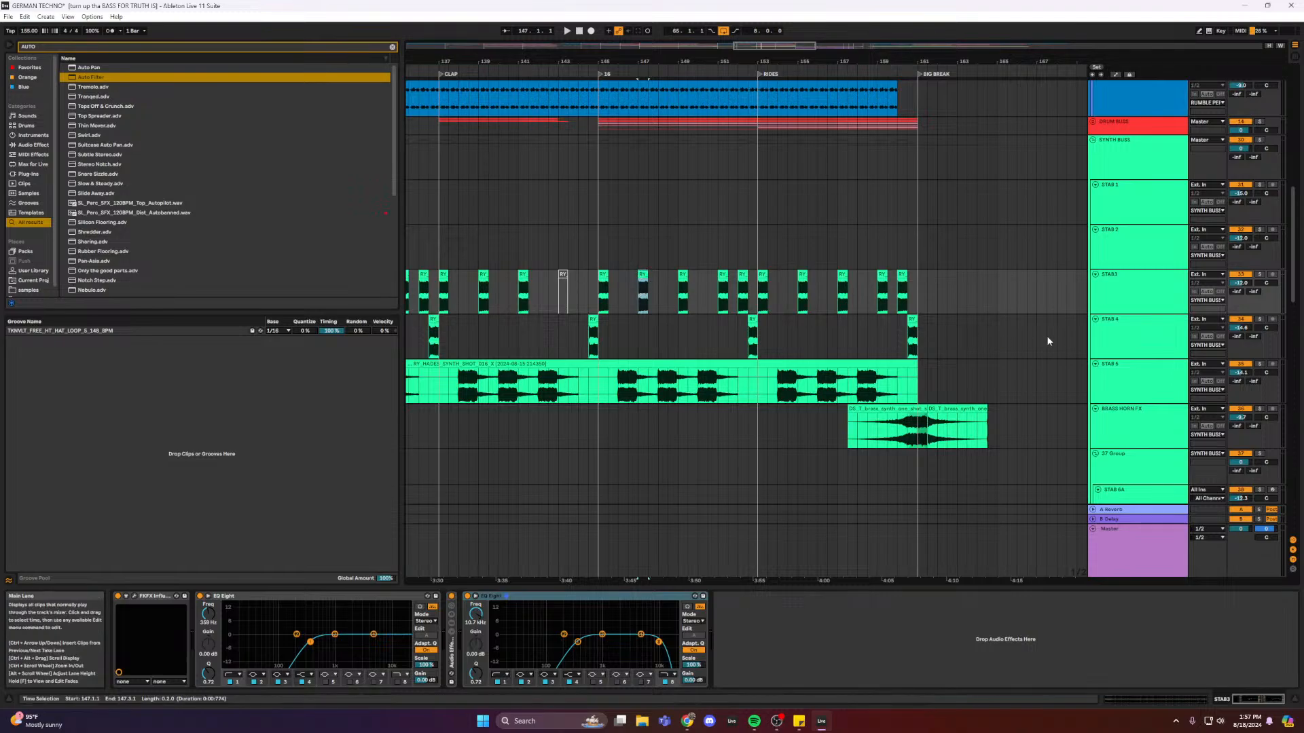
- Delete the STAB 5 audio between bars 148 and 150
{"action": "left_click", "coordinate": [658, 391]}
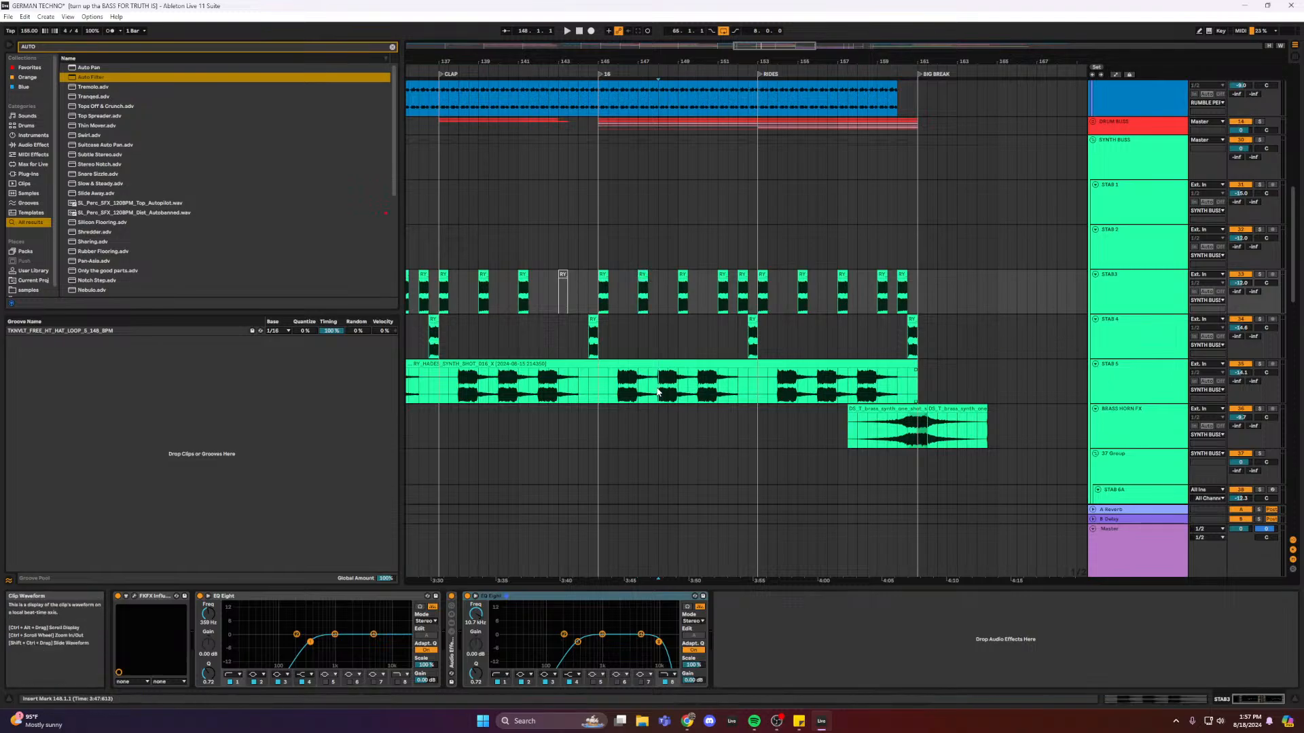
{"action": "left_click", "coordinate": [665, 380]}
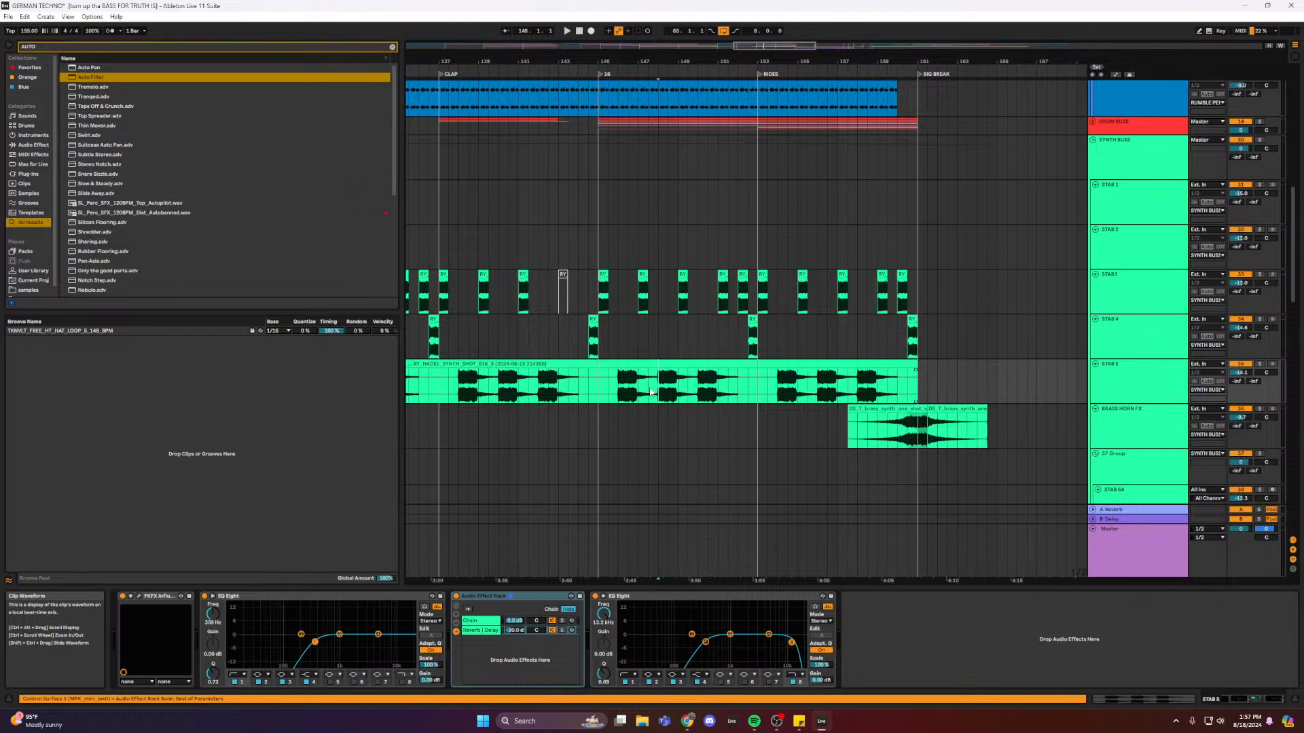
{"action": "left_click_drag", "start_coordinate": [690, 392], "coordinate": [657, 379]}
{"action": "key", "text": "Delete"}
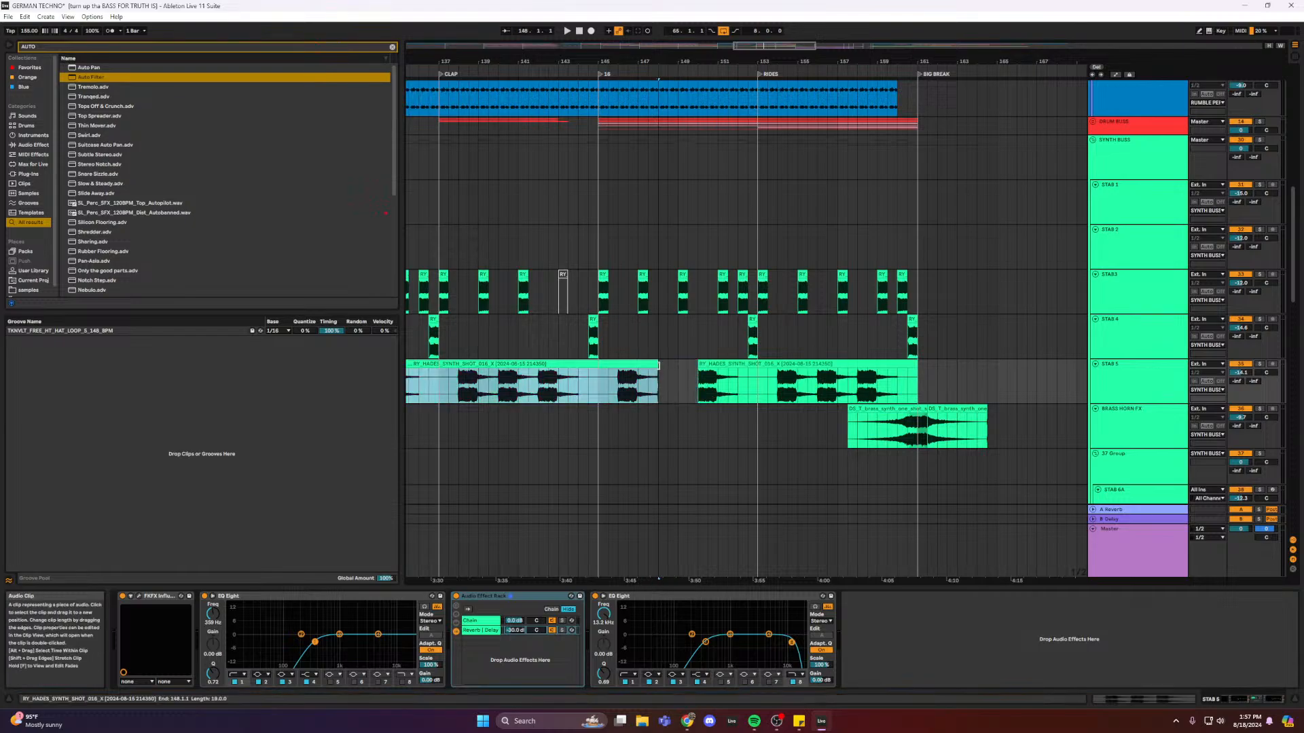
{"action": "left_click", "coordinate": [658, 372]}
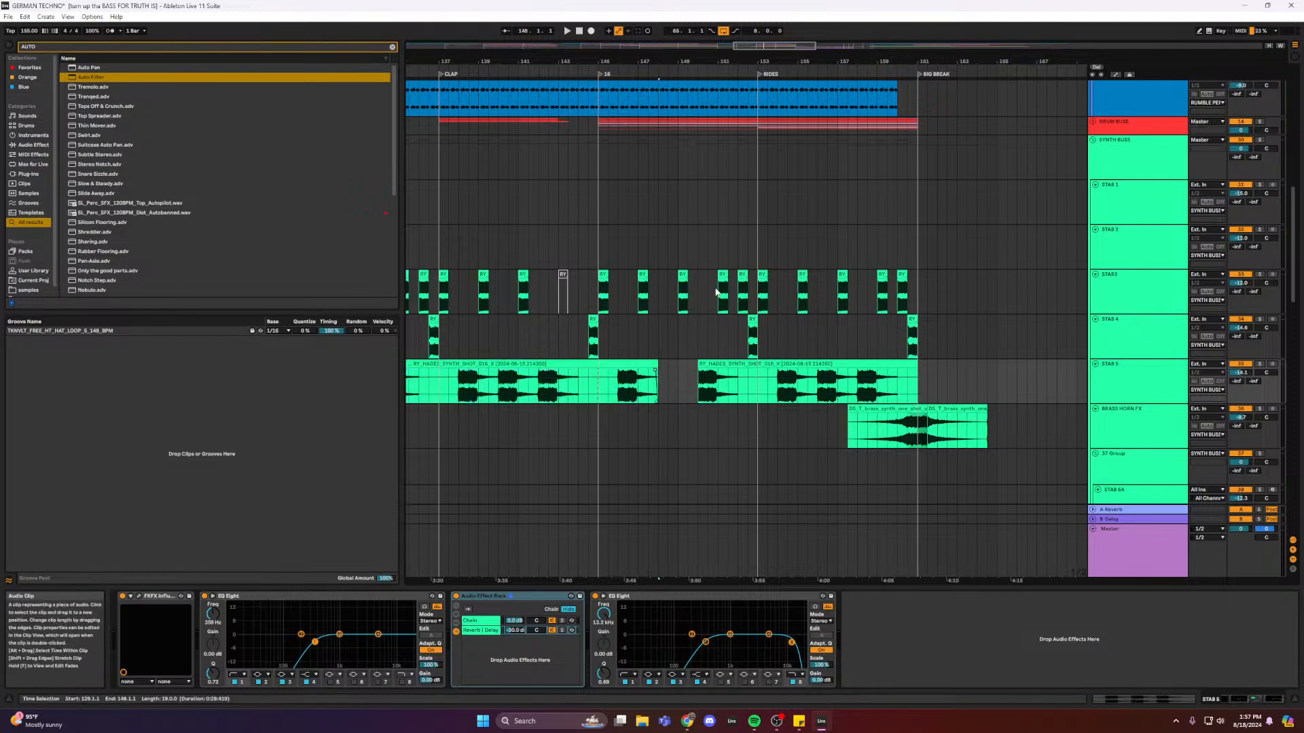
- Cut two more gaps into the STAB 5 audio, at bars 156 to 158 and bars 140 to 142
{"action": "left_click_drag", "start_coordinate": [808, 379], "coordinate": [856, 364]}
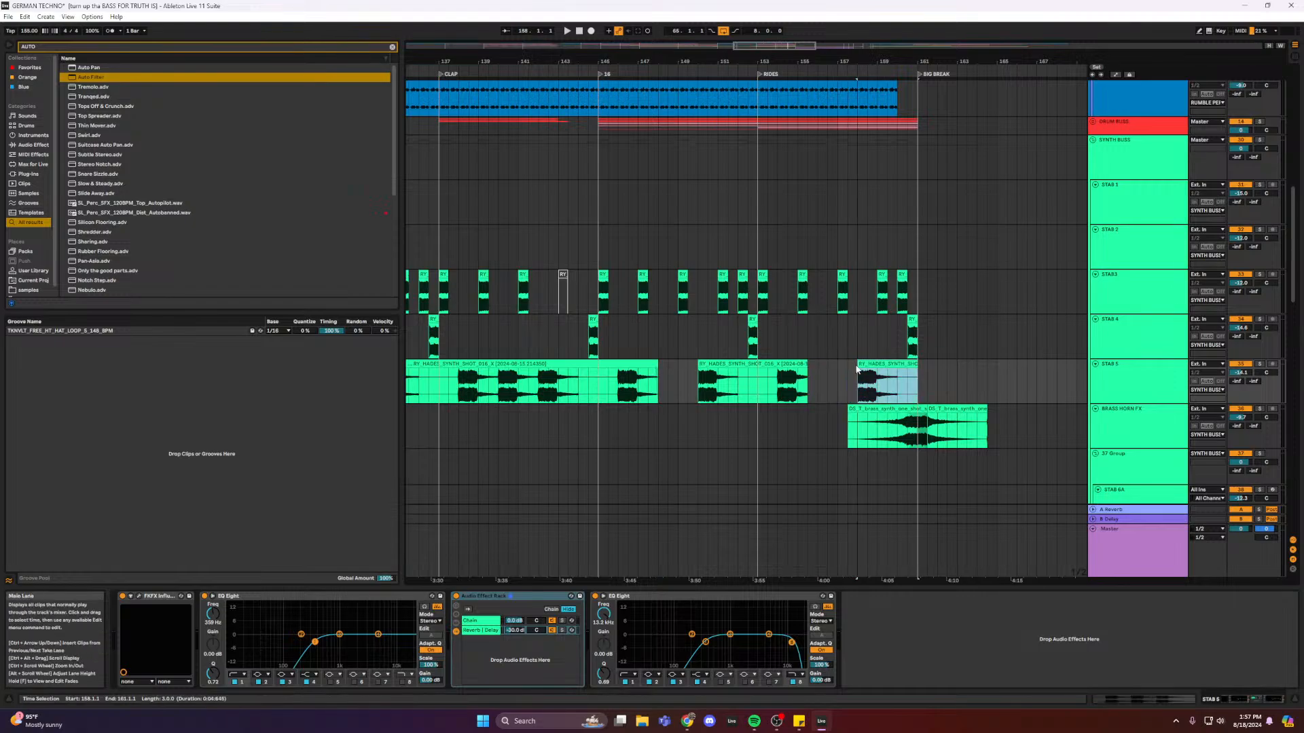
{"action": "left_click_drag", "start_coordinate": [806, 370], "coordinate": [817, 370]}
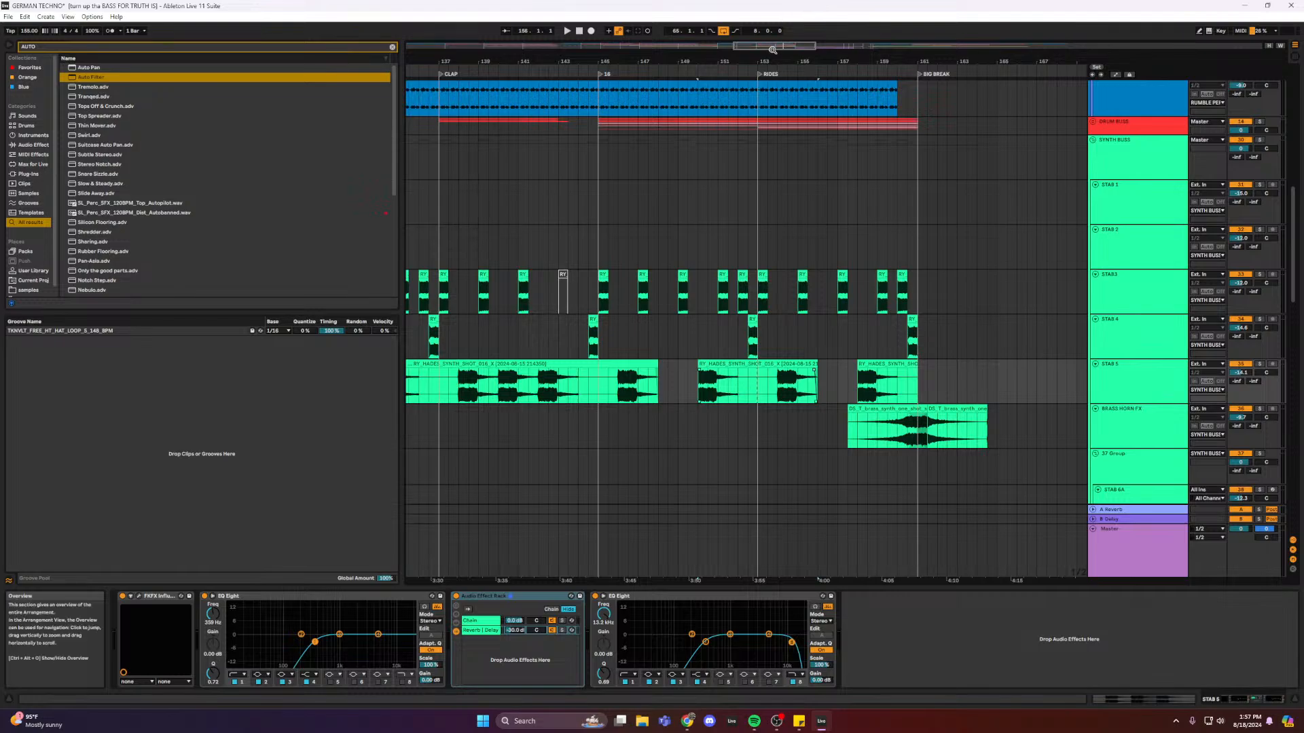
{"action": "left_click_drag", "start_coordinate": [772, 50], "coordinate": [757, 49]}
{"action": "mouse_move", "coordinate": [620, 387]}
{"action": "left_mouse_down"}
{"action": "mouse_move", "coordinate": [647, 388]}
{"action": "mouse_move", "coordinate": [668, 366]}
{"action": "mouse_move", "coordinate": [626, 373]}
{"action": "left_mouse_up"}
{"action": "key", "text": "Delete"}
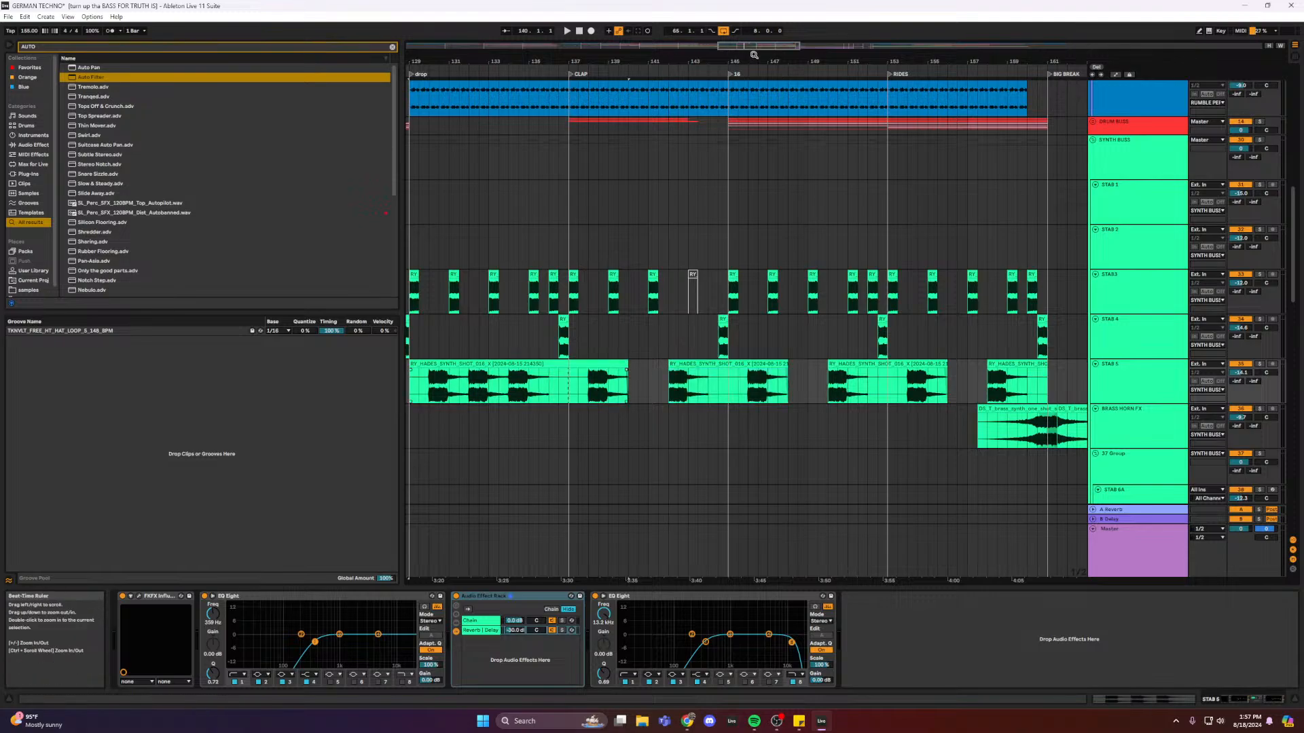
- Delete the STAB 5 audio between bars 132 and 134, after the drop locator
{"action": "scroll", "coordinate": [676, 579], "scroll_direction": "down", "scroll_amount": 4}
{"action": "scroll", "coordinate": [676, 580], "scroll_direction": "up", "scroll_amount": 8}
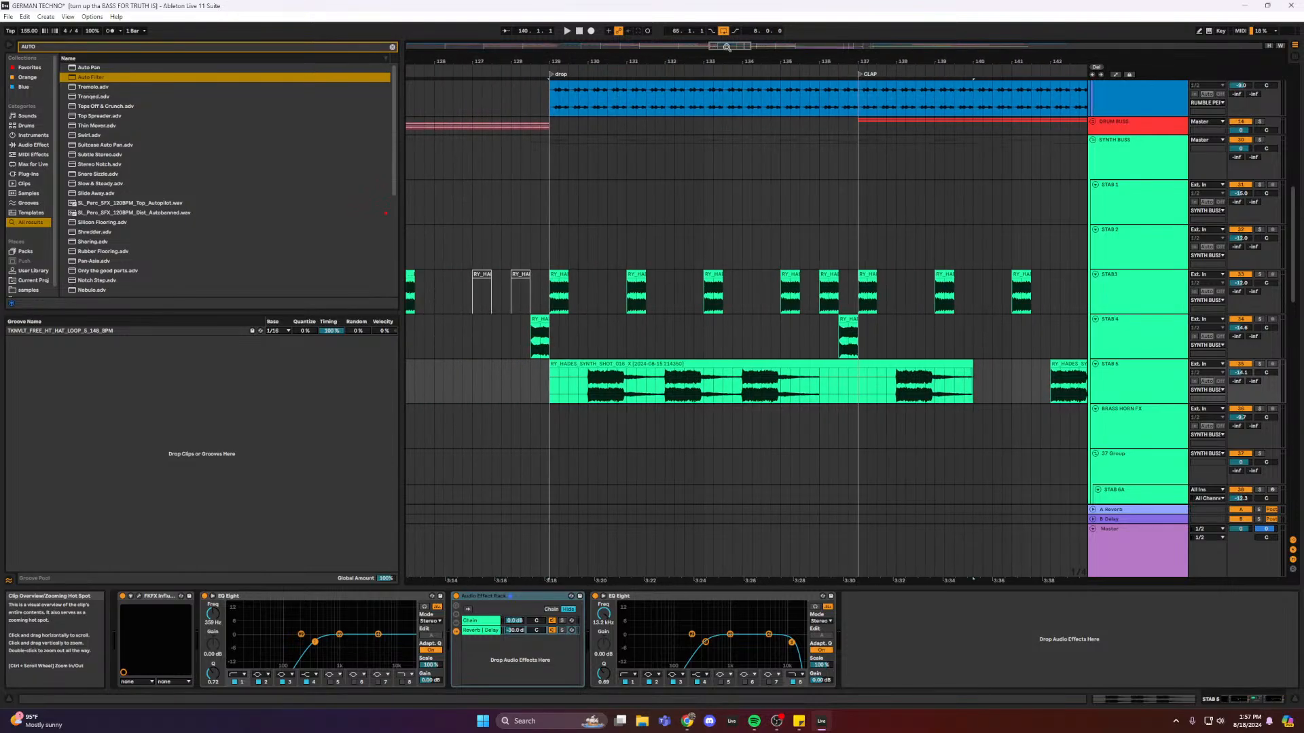
{"action": "left_click_drag", "start_coordinate": [666, 372], "coordinate": [746, 382]}
{"action": "key", "text": "Delete"}
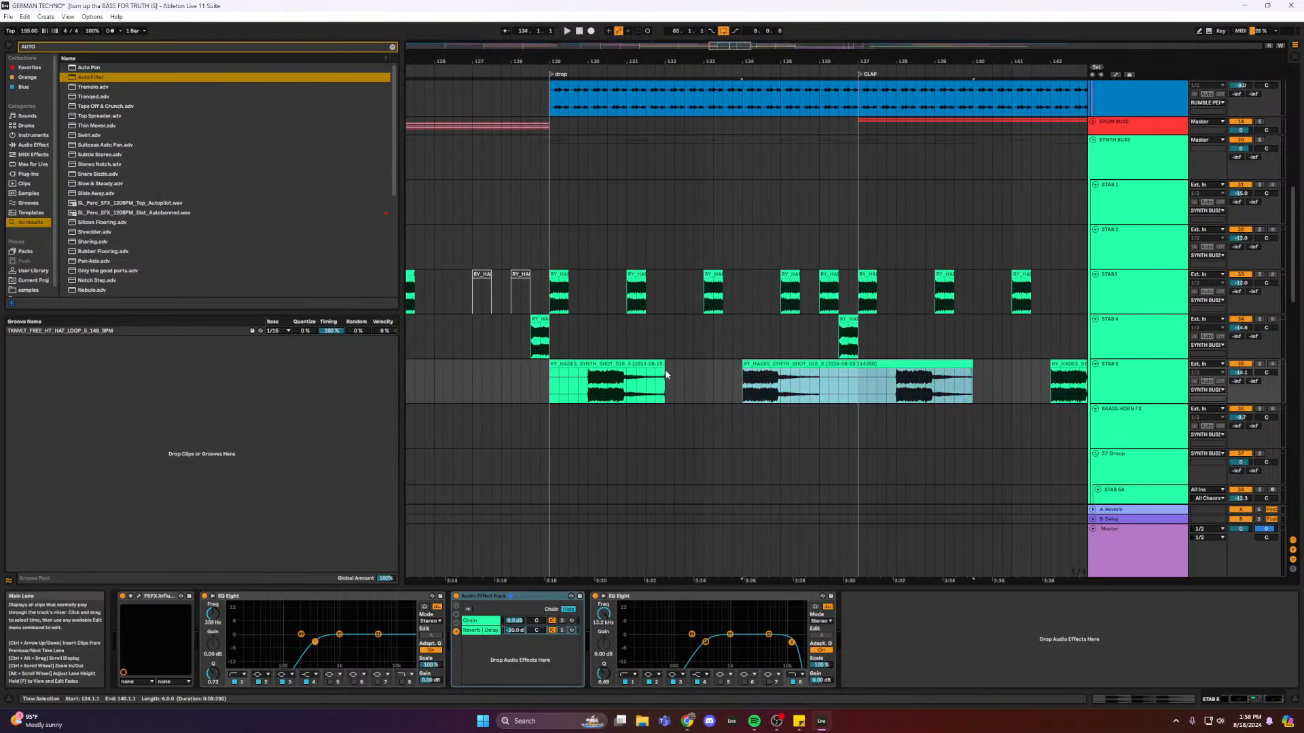
- Play the arrangement from the drop locator at bar 129 to audition the thinned STAB 5 pattern
{"action": "left_click", "coordinate": [548, 236]}
{"action": "key", "text": "space"}
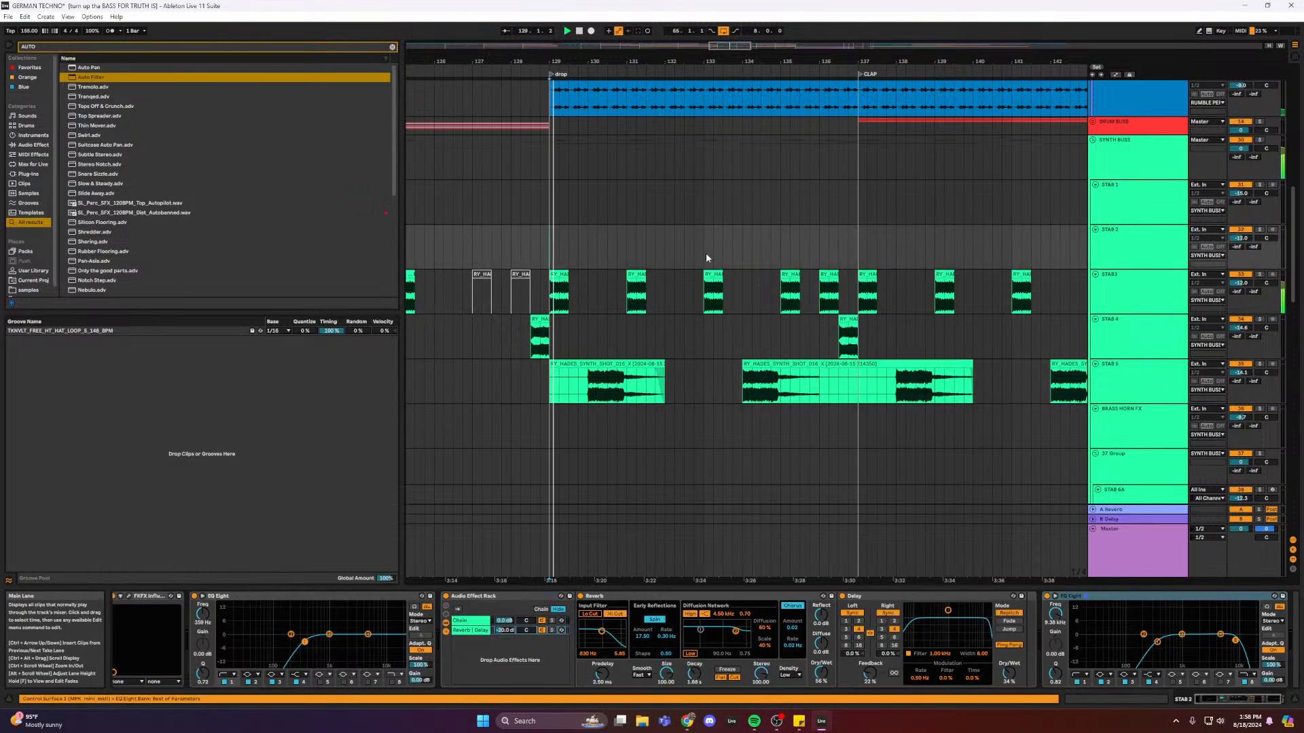
{"action": "scroll", "coordinate": [706, 257], "scroll_direction": "up", "scroll_amount": 1}
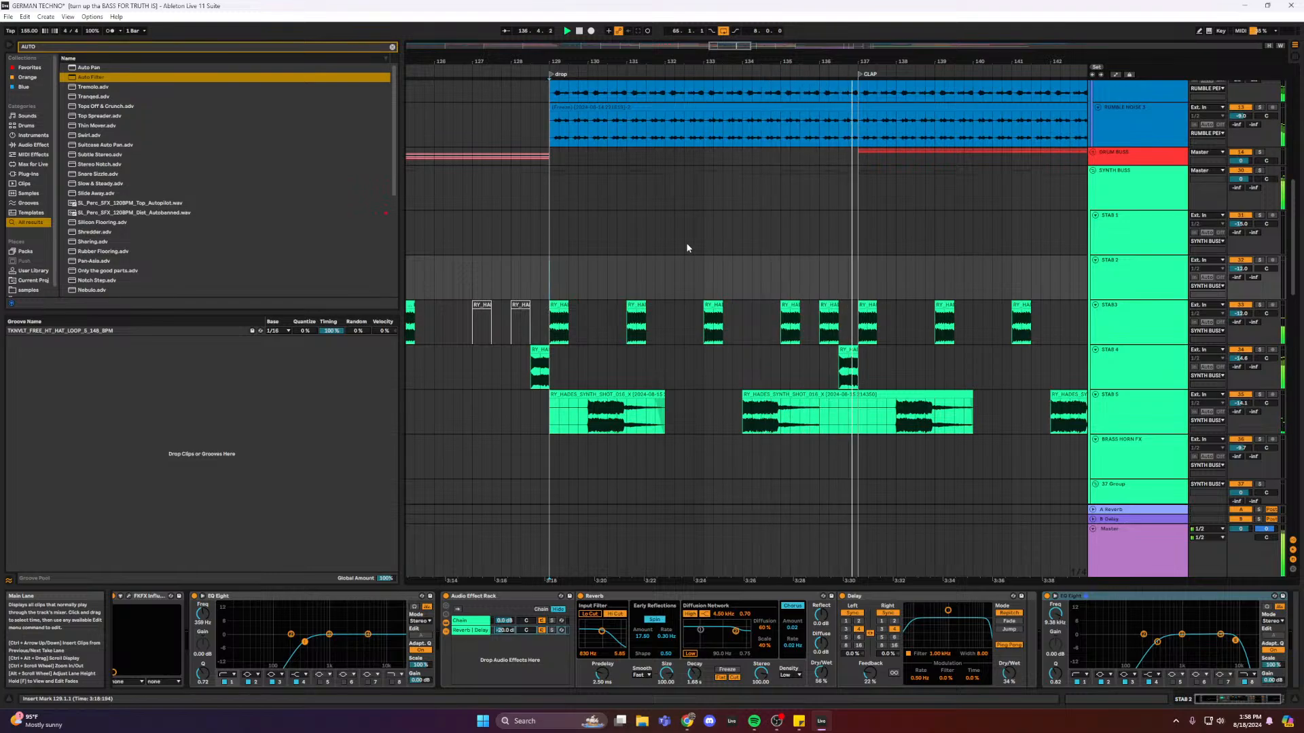
{"action": "scroll", "coordinate": [815, 218], "scroll_direction": "down", "scroll_amount": 3}
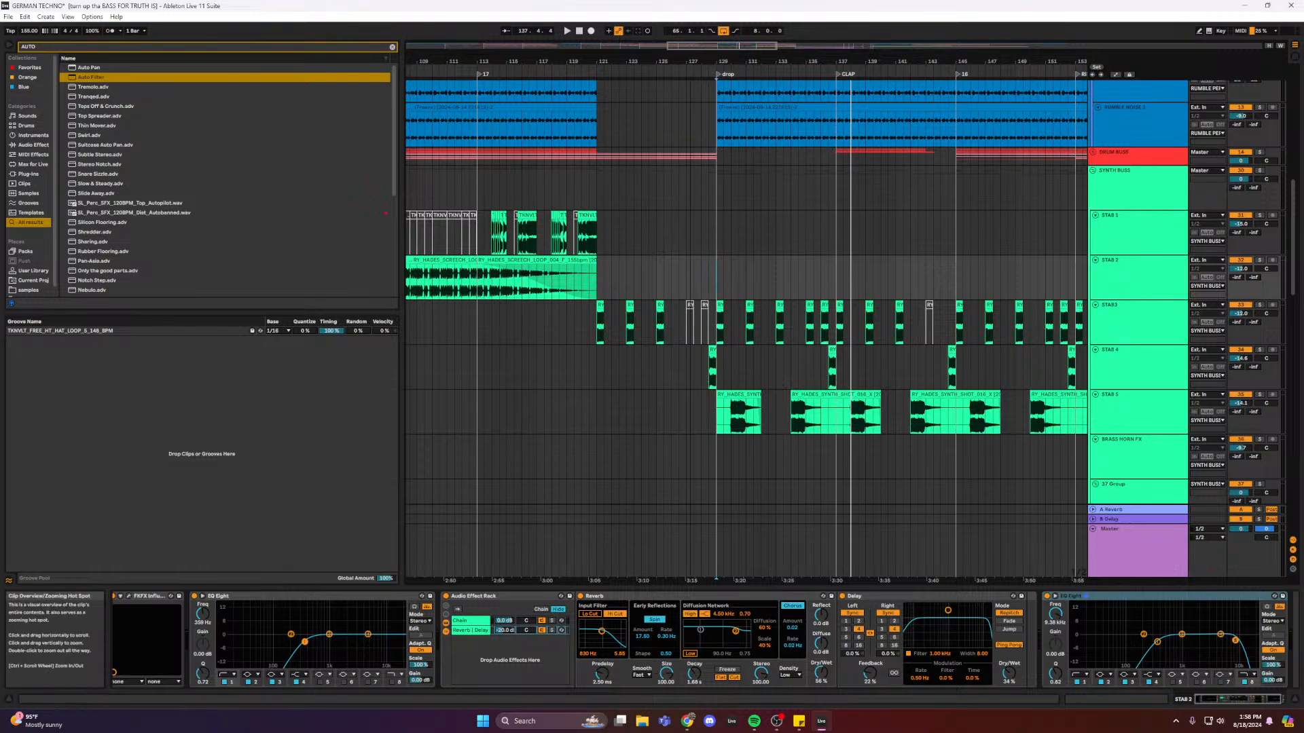
- Place the insert marker at the RIDES locator and fold the SYNTH BUSS group
{"action": "left_click_drag", "start_coordinate": [696, 45], "coordinate": [792, 45]}
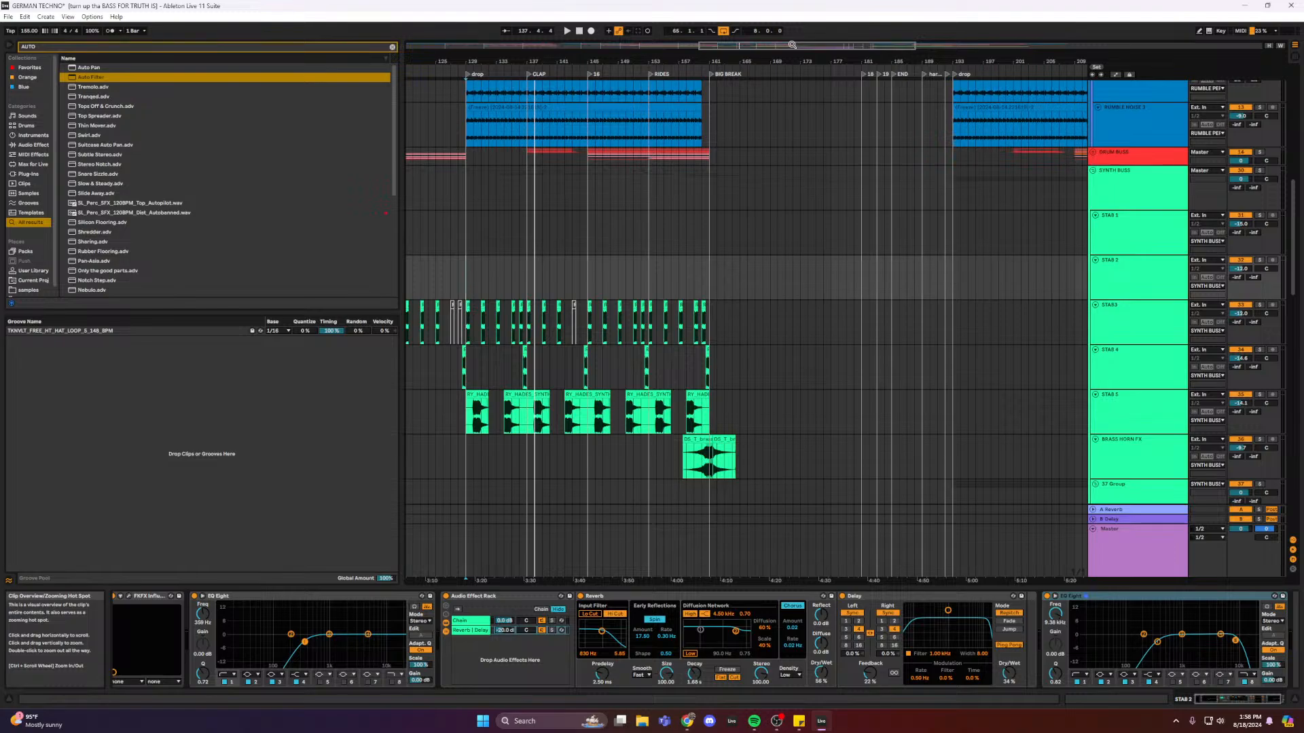
{"action": "left_click", "coordinate": [651, 276]}
{"action": "scroll", "coordinate": [653, 277], "scroll_direction": "up", "scroll_amount": 1}
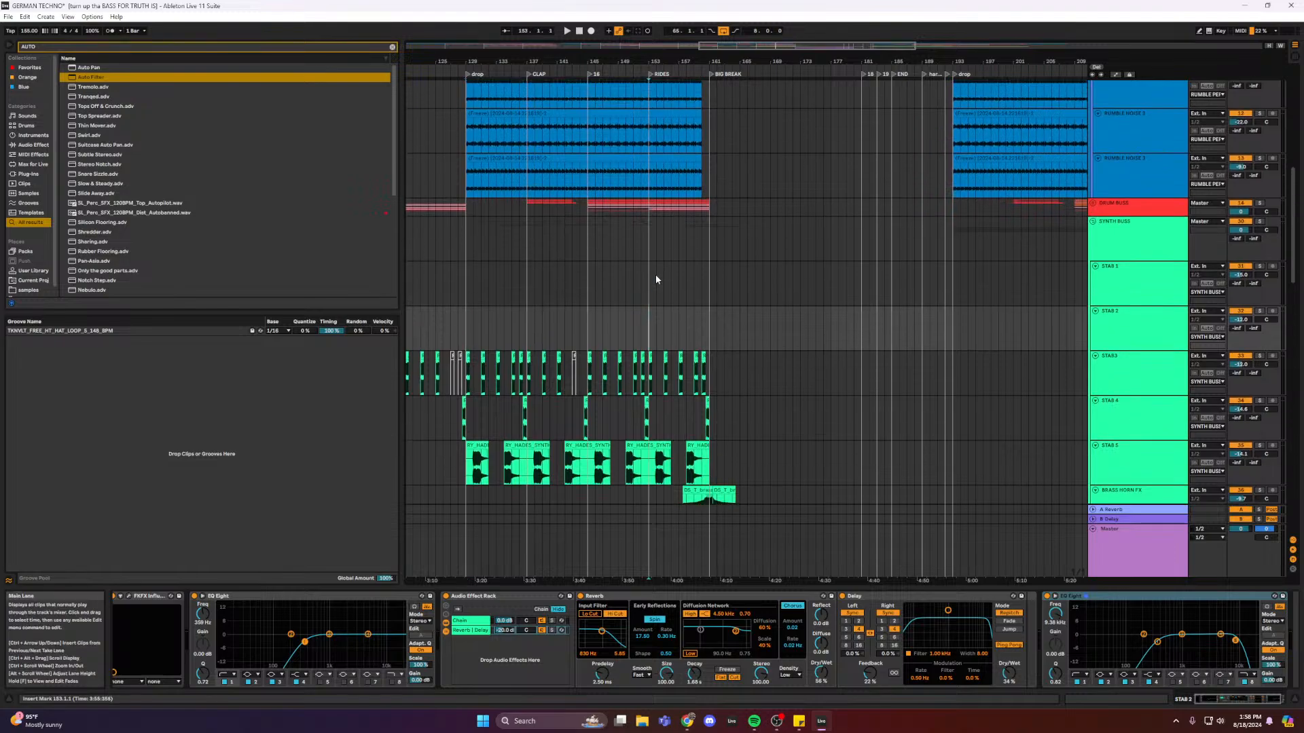
{"action": "scroll", "coordinate": [655, 274], "scroll_direction": "down", "scroll_amount": 1}
{"action": "left_click", "coordinate": [1094, 182]}
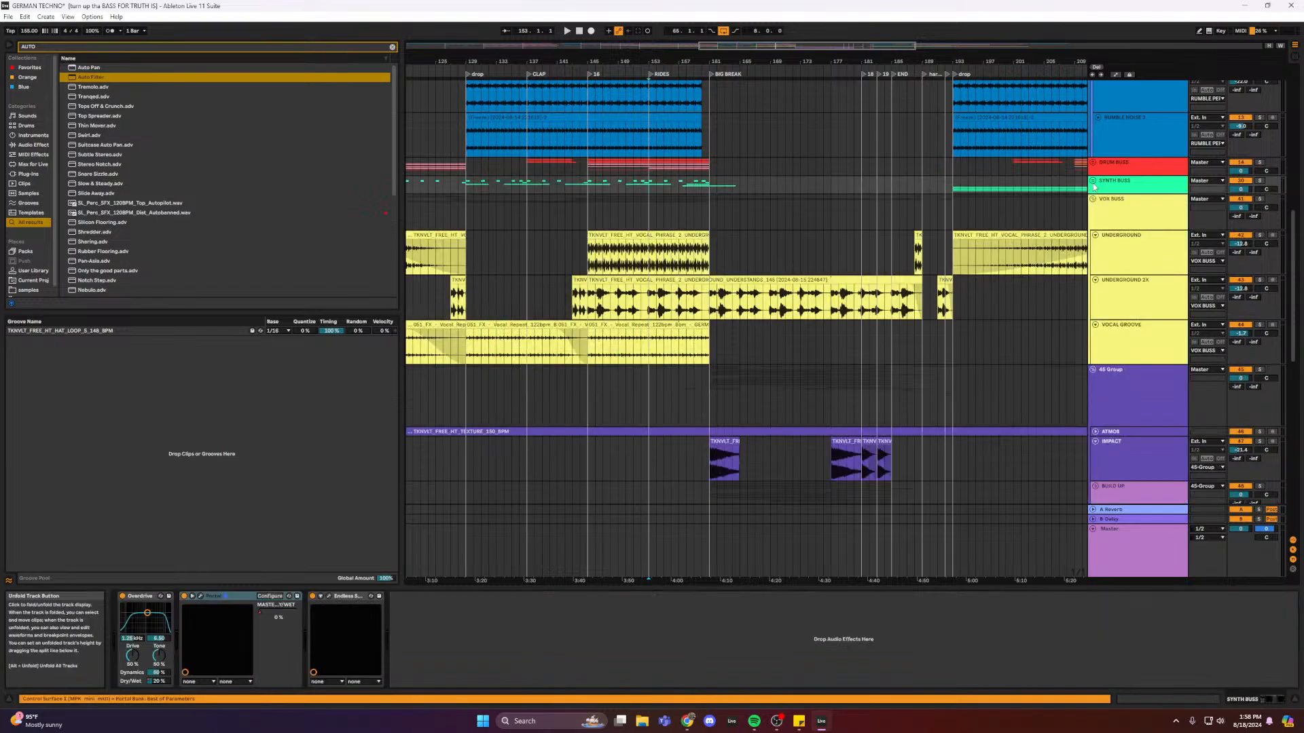
- Fold the VOX BUSS group and the purple group below it in the arrangement
{"action": "left_click", "coordinate": [1094, 199]}
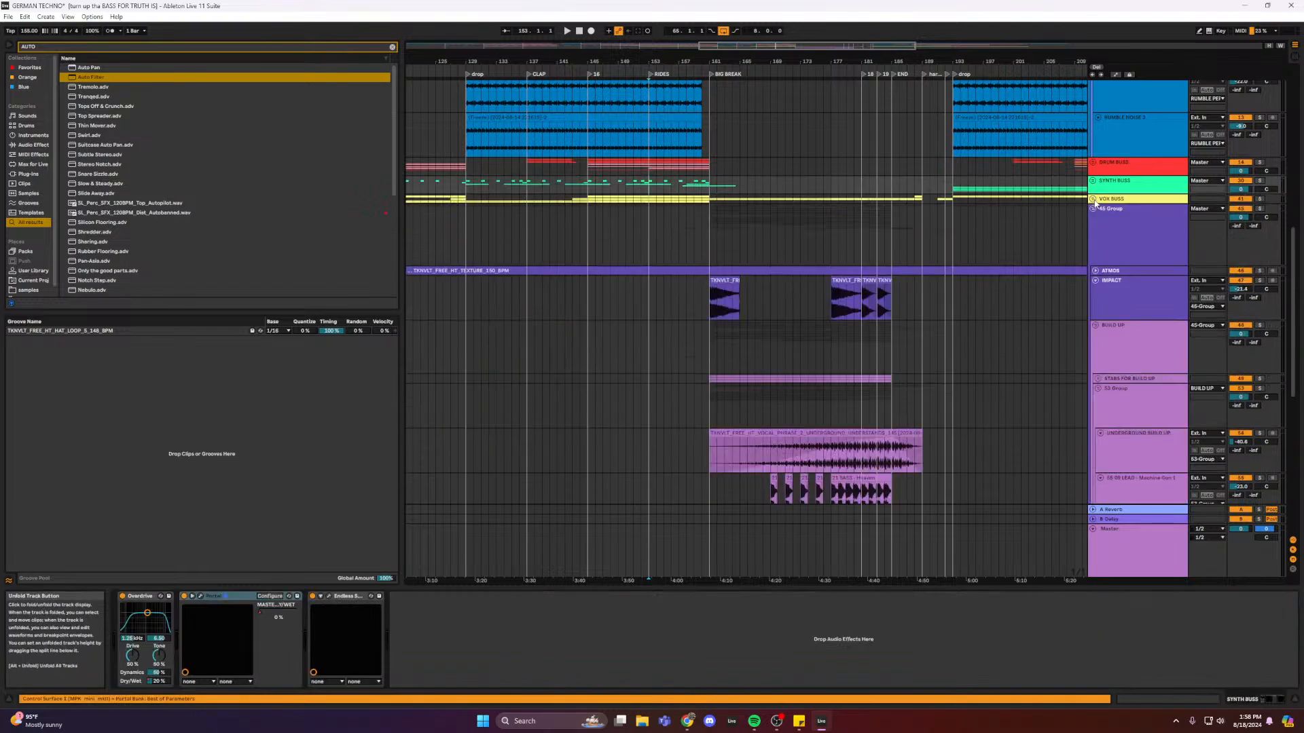
{"action": "left_click", "coordinate": [1093, 209]}
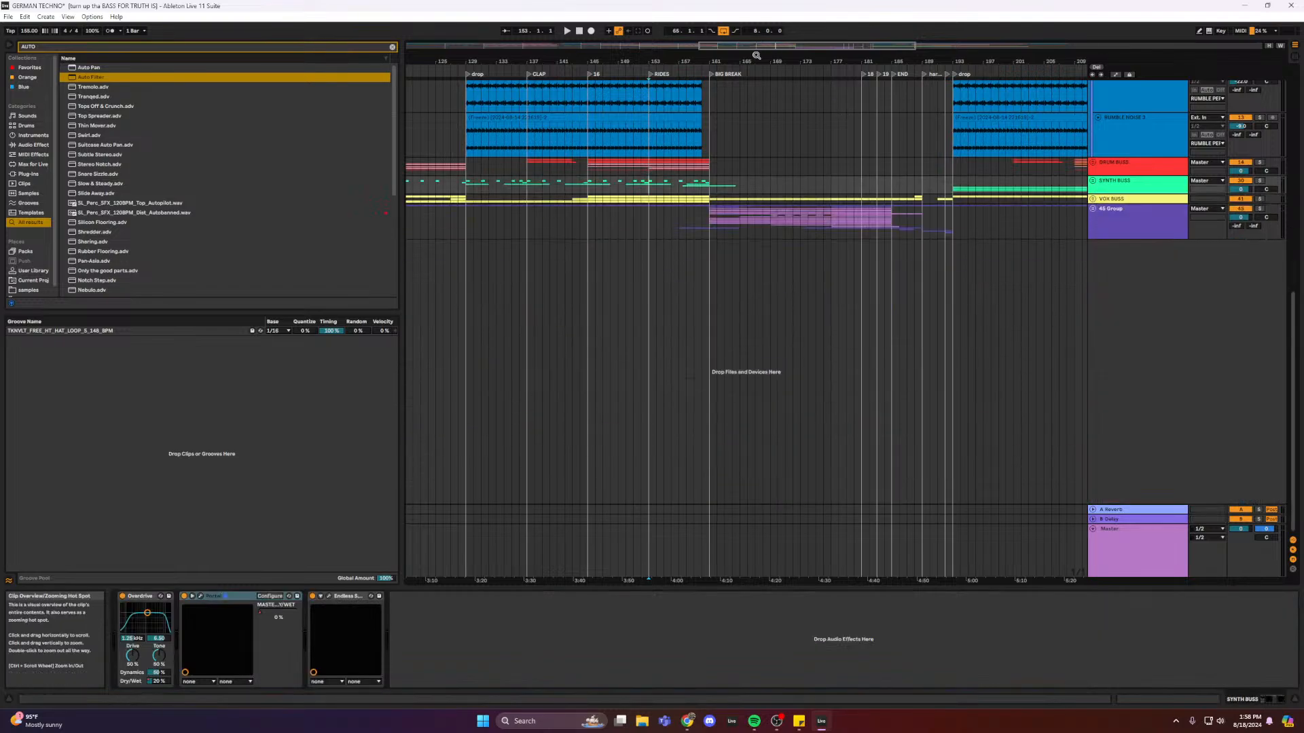
{"action": "left_click_drag", "start_coordinate": [786, 43], "coordinate": [785, 43]}
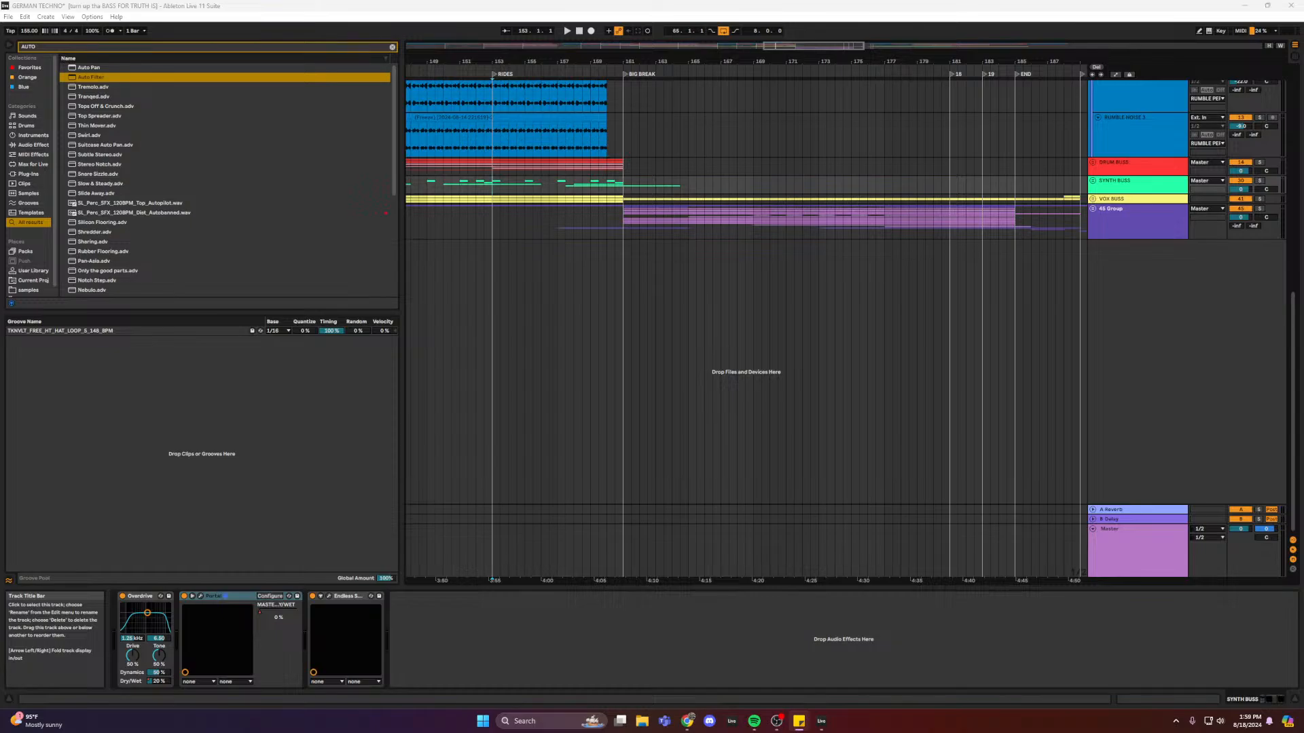
- Save the GERMAN TECHNO Live Set with the current arrangement changes
{"action": "left_click", "coordinate": [6, 17]}
{"action": "left_click", "coordinate": [72, 107]}
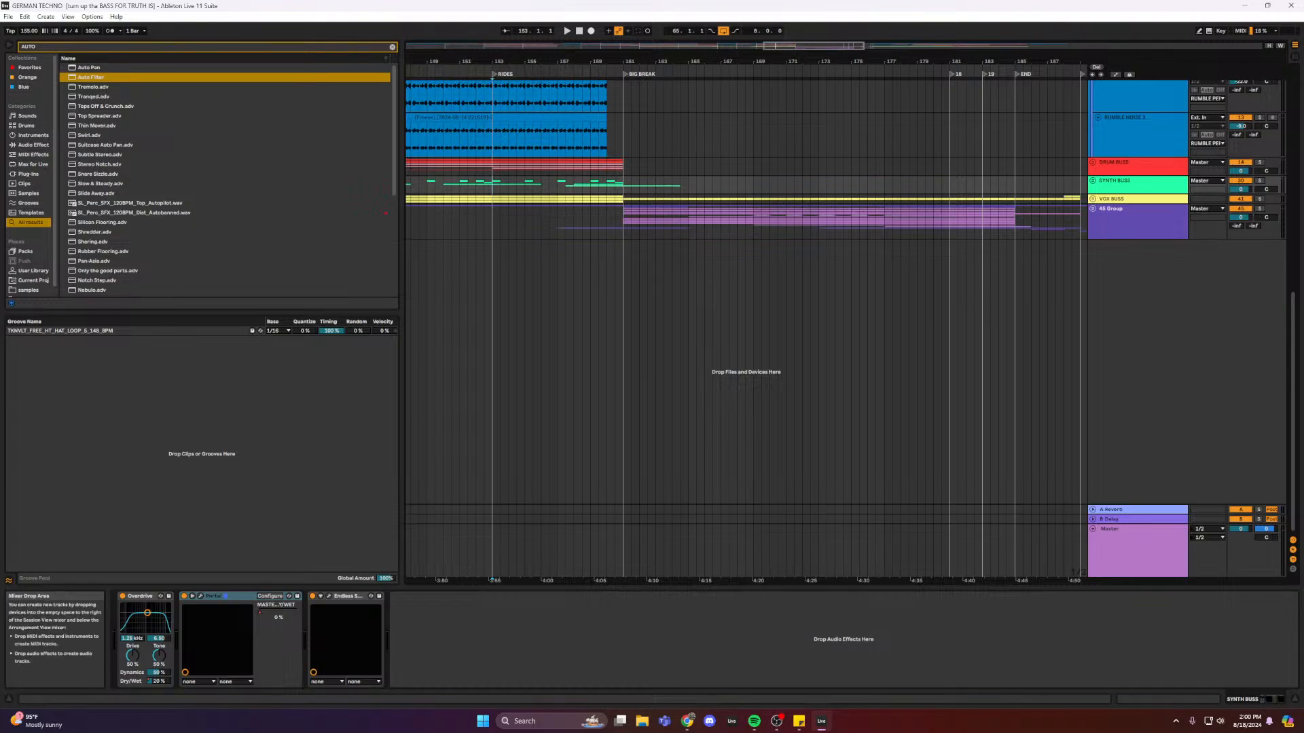
{"action": "key", "text": "alt+Tab"}
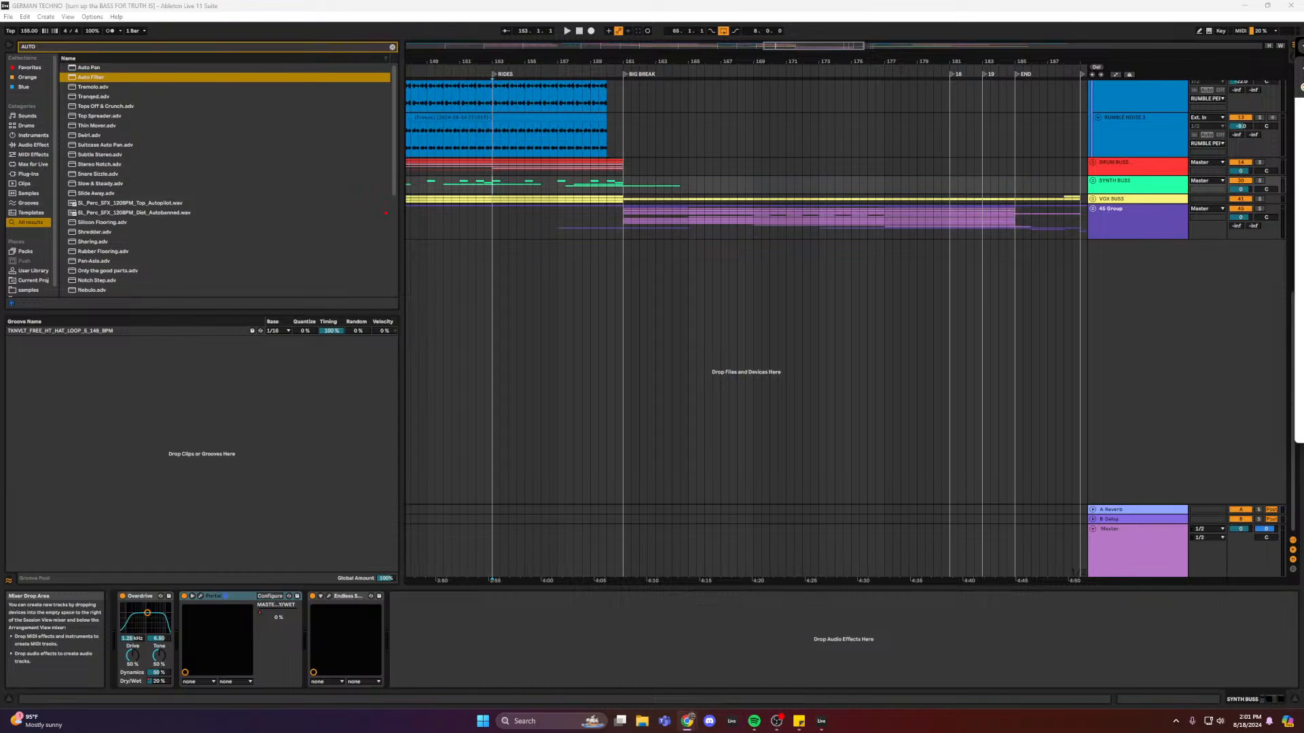
{"action": "key", "text": "alt+Tab"}
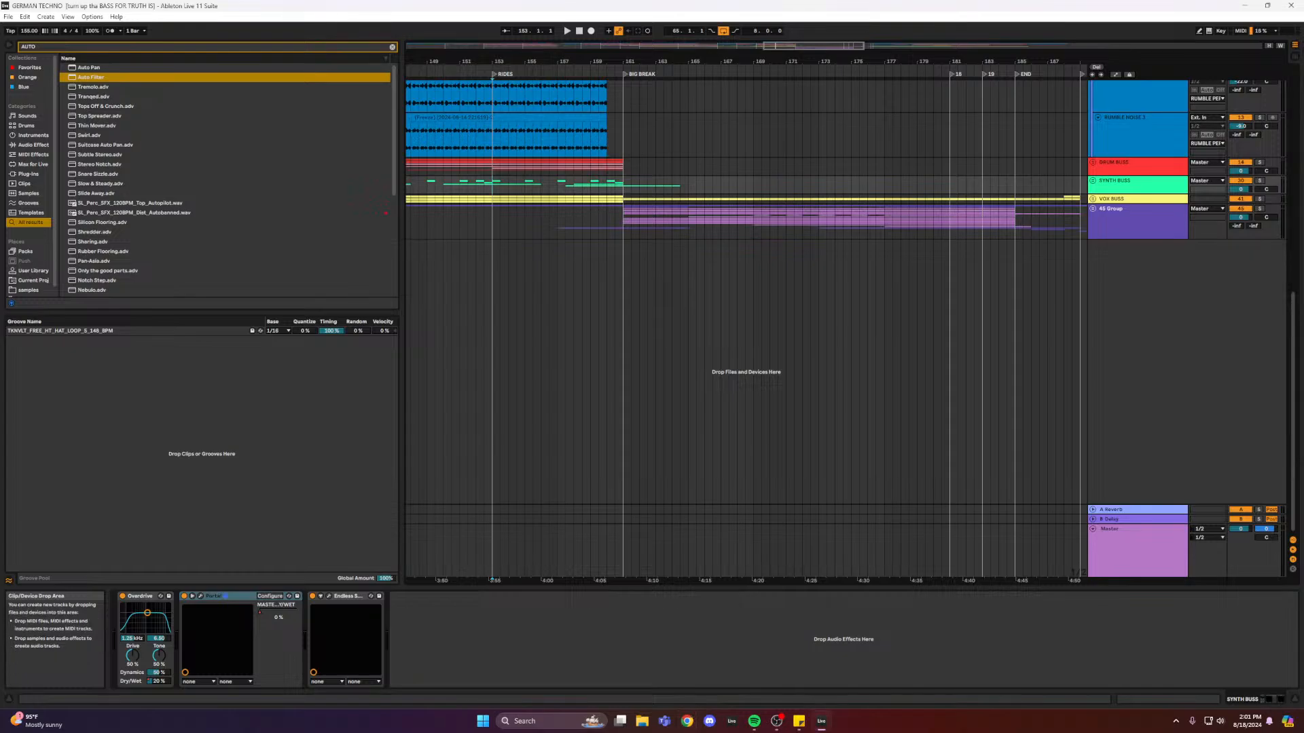